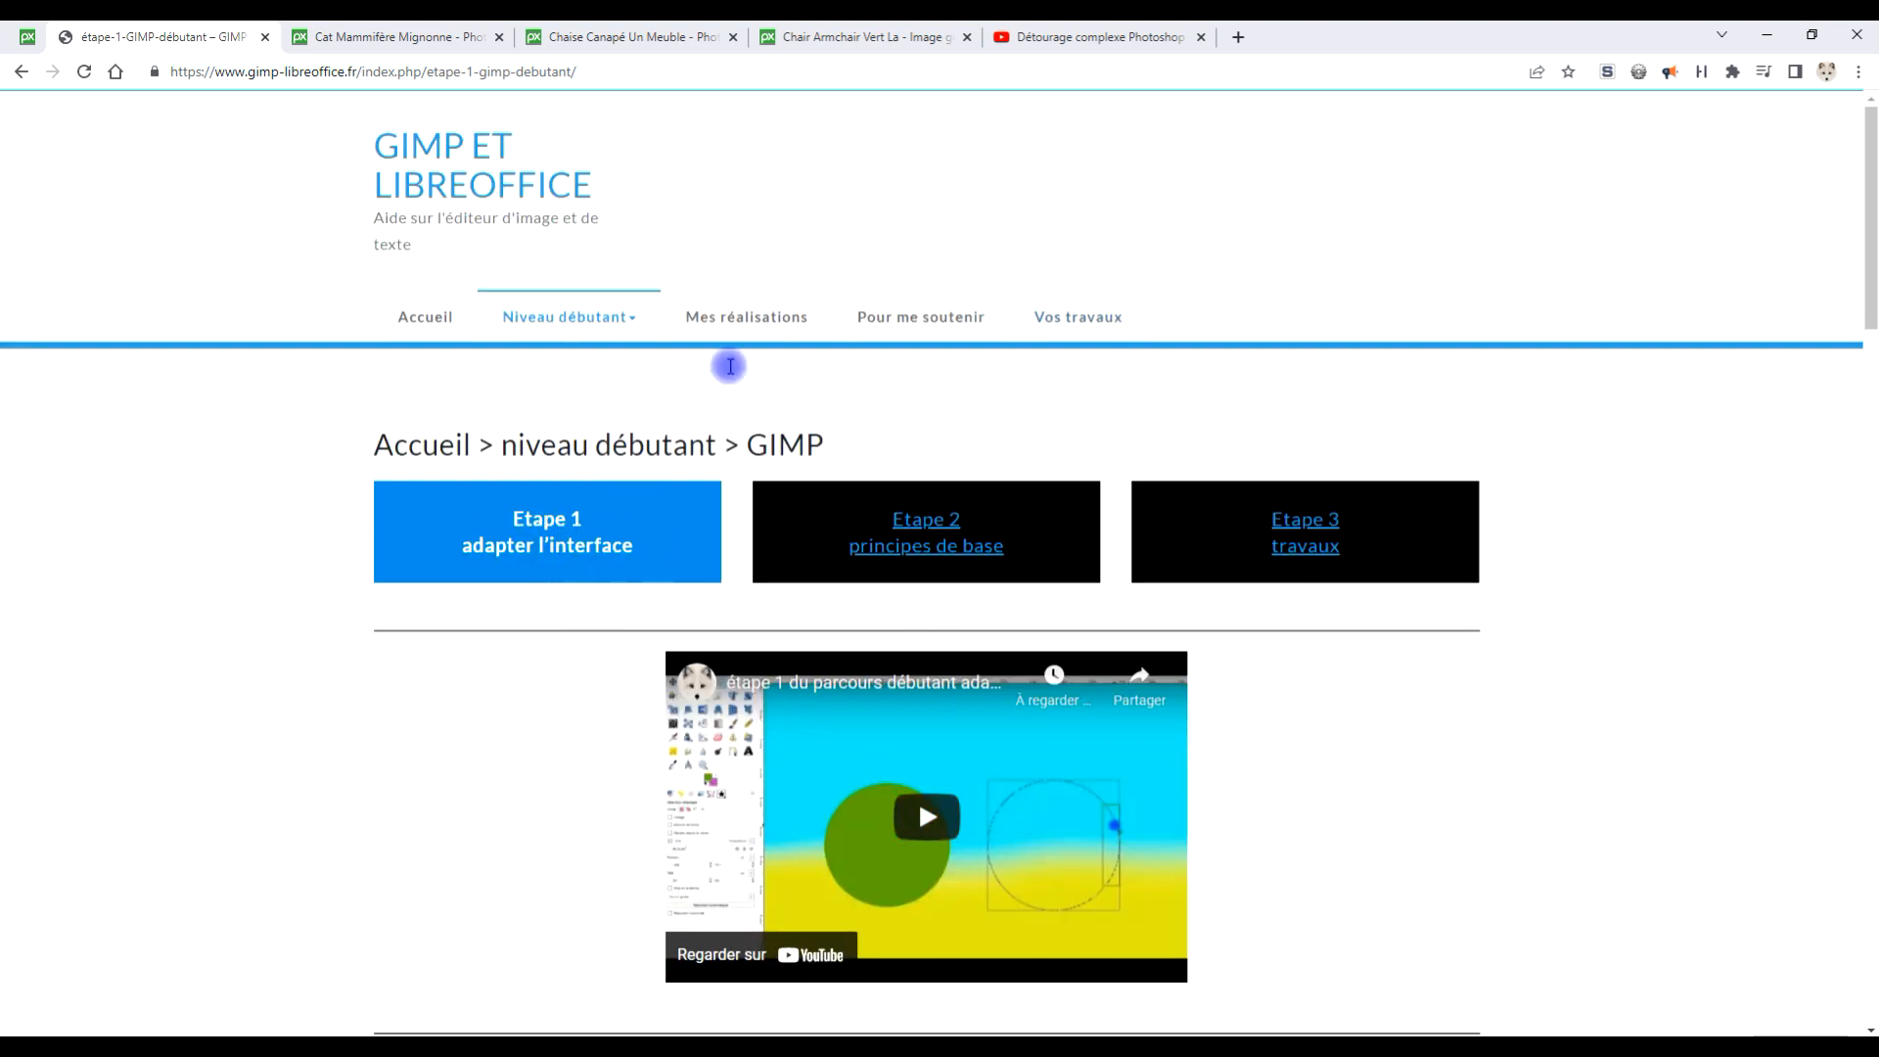
Open the white cat photo from its Pixabay page at 4014×2666 and copy the full-size image
click(369, 37)
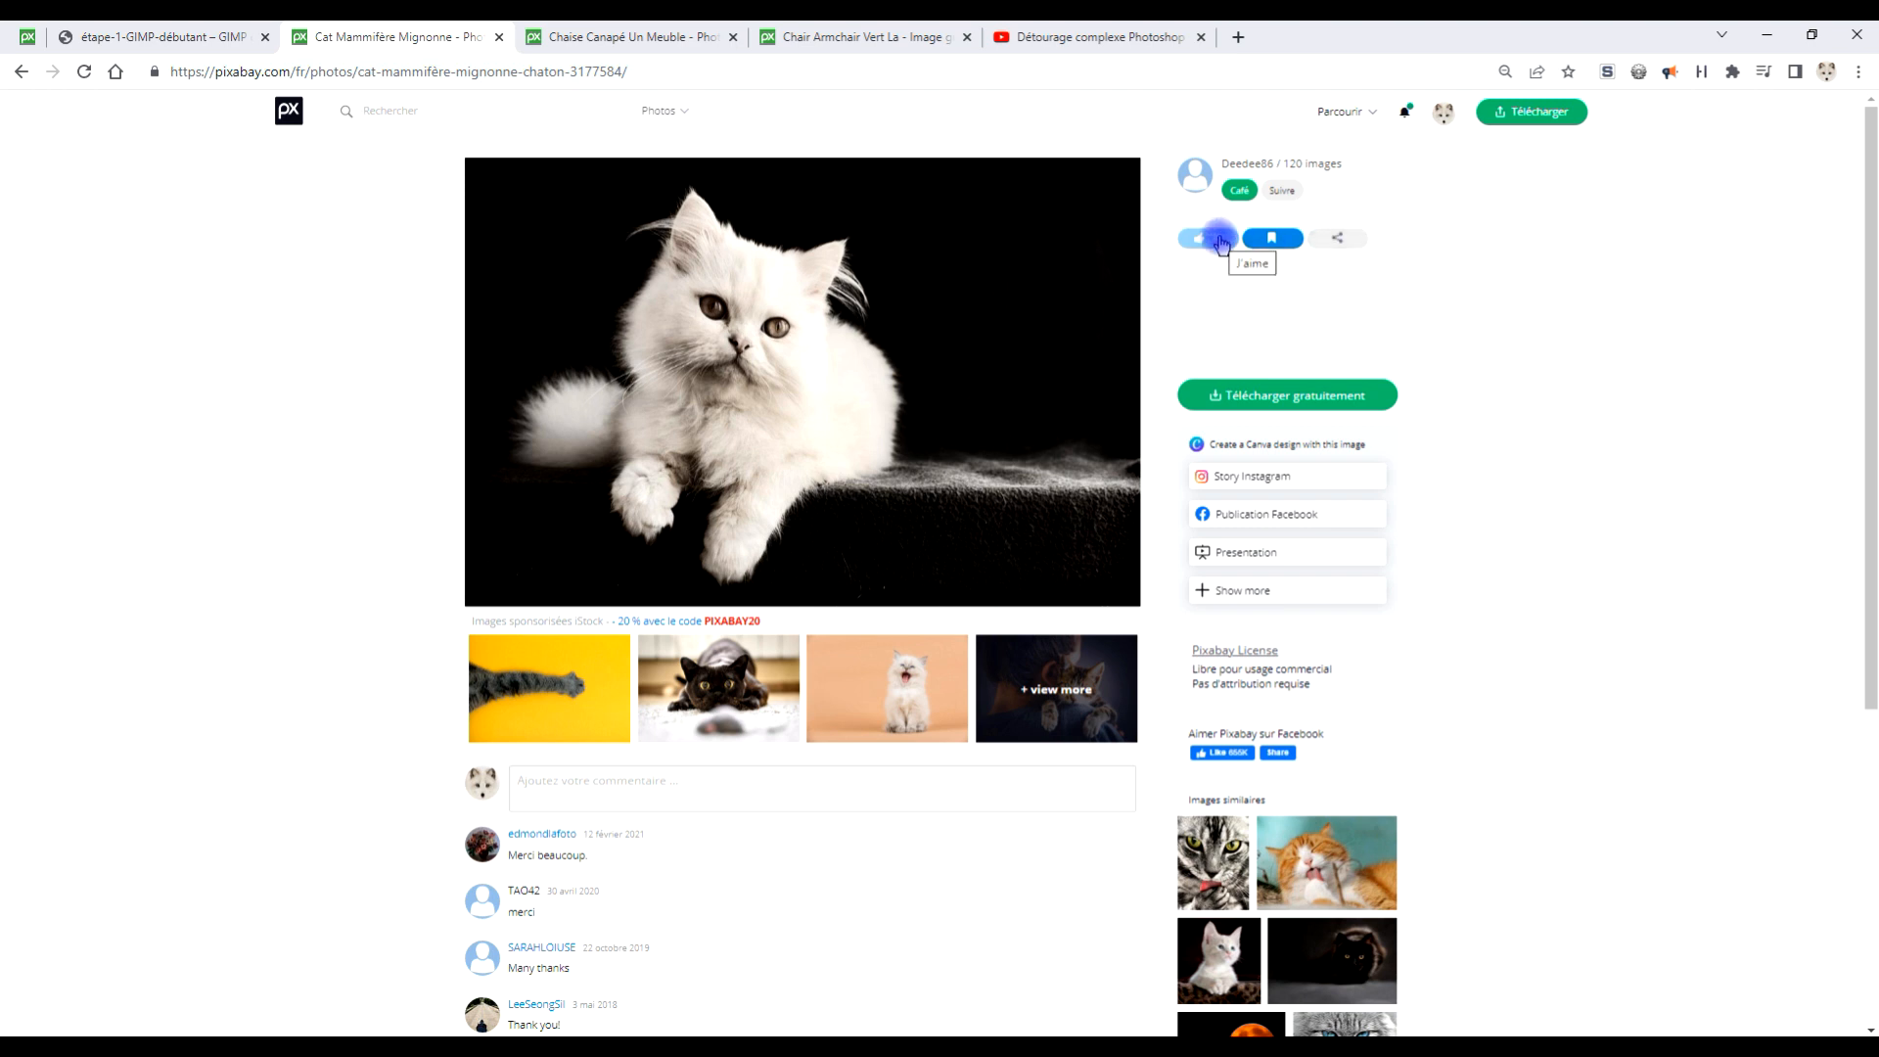
click(1253, 409)
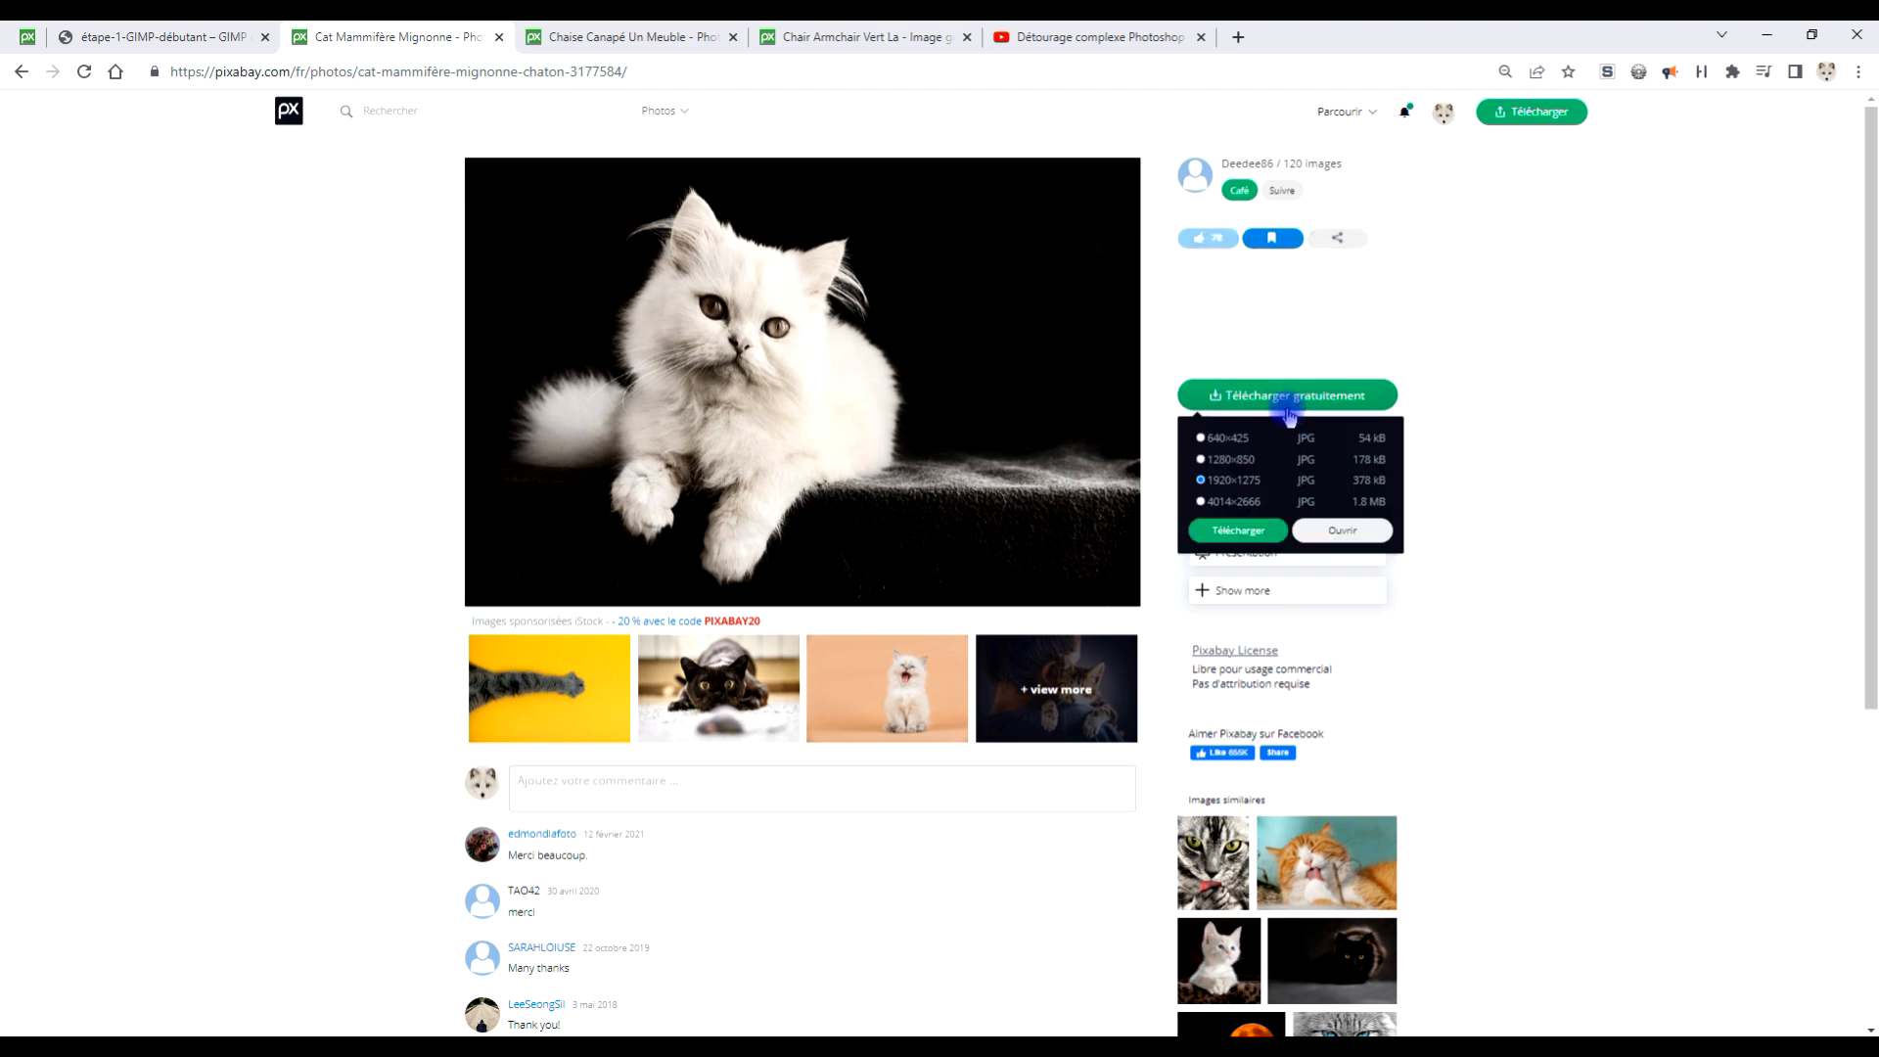
click(1250, 480)
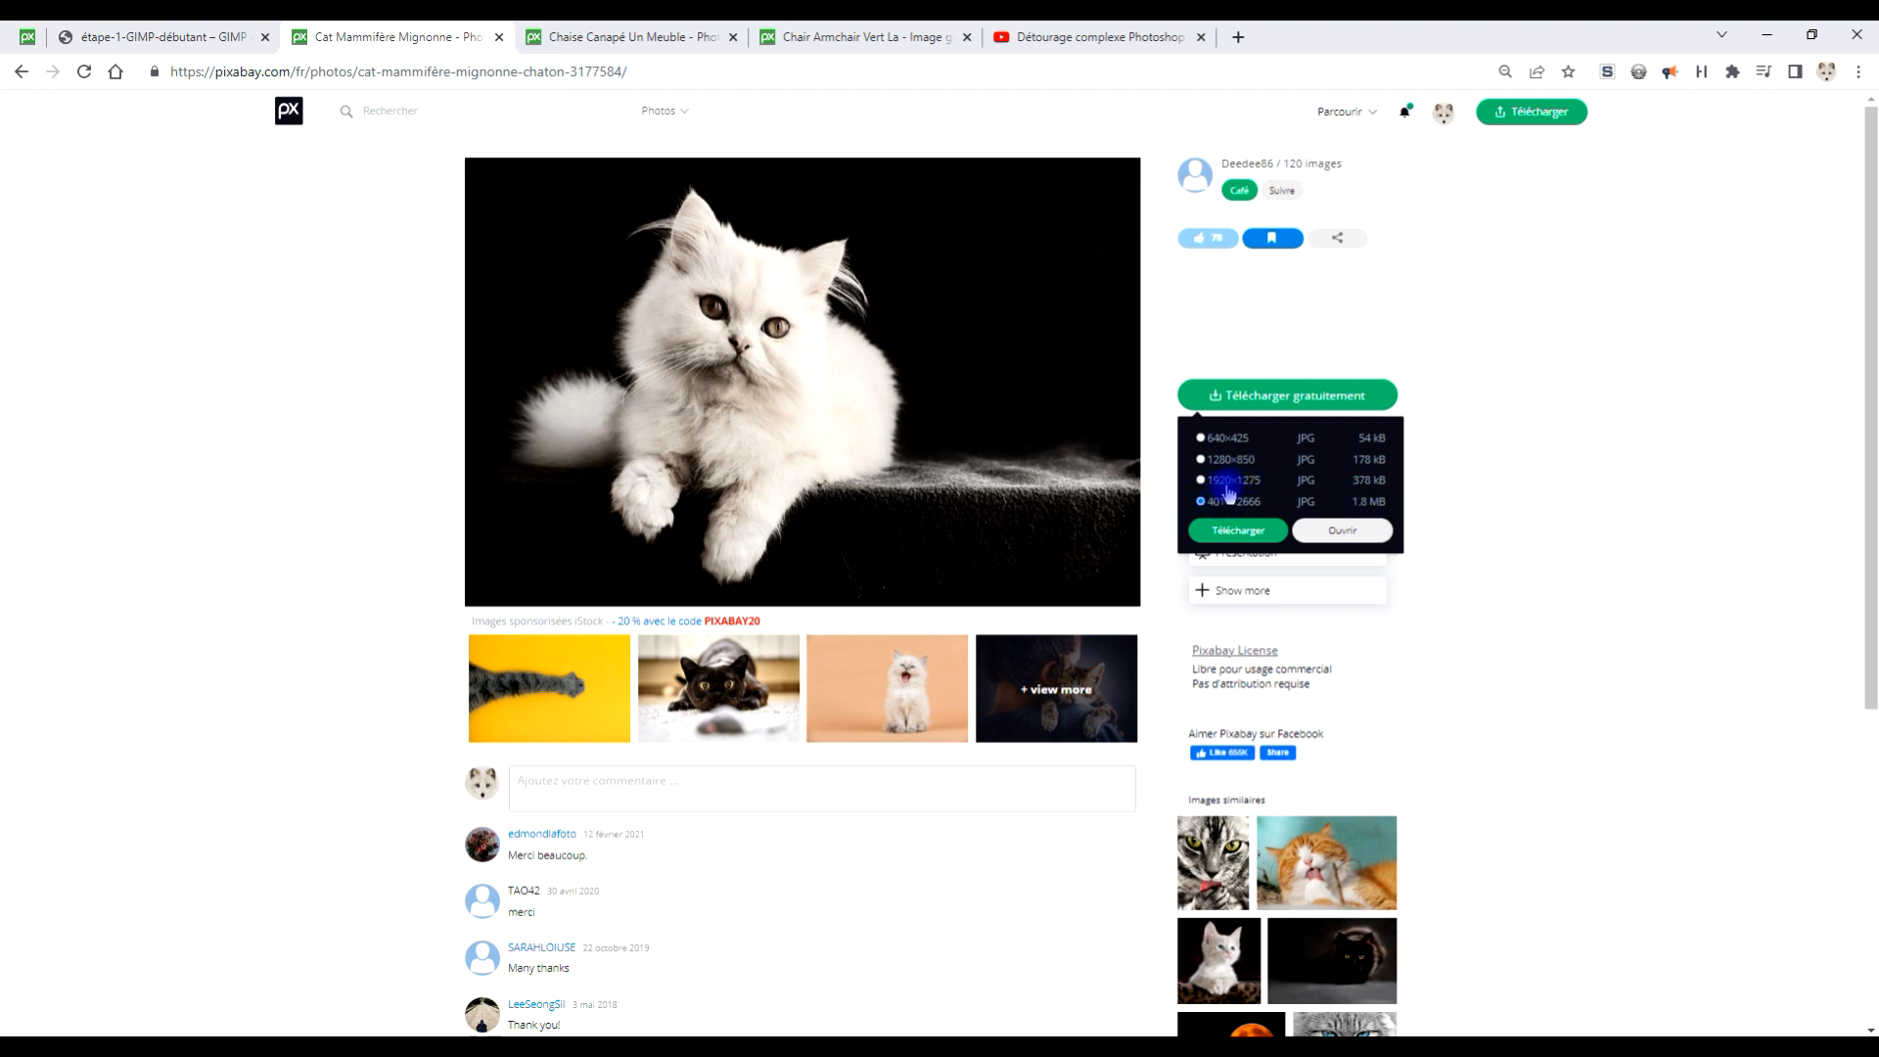
click(1333, 533)
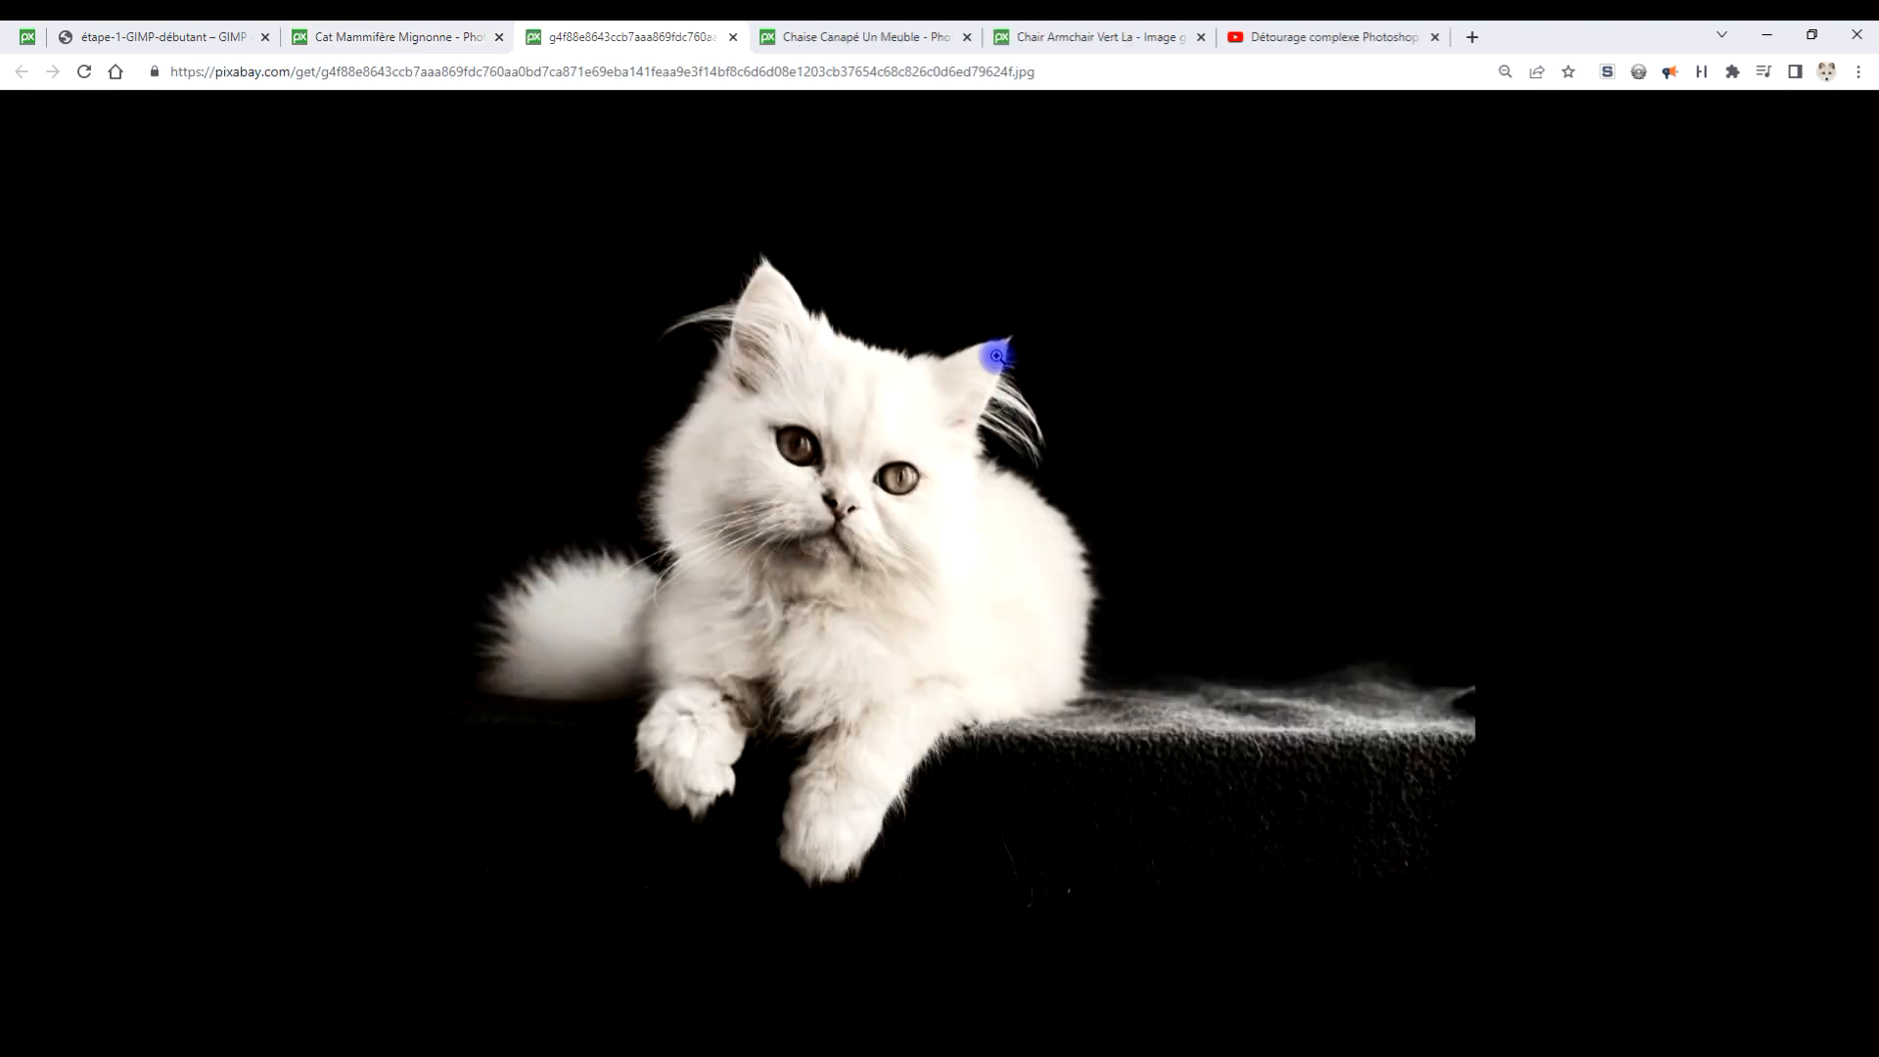
right_click(829, 384)
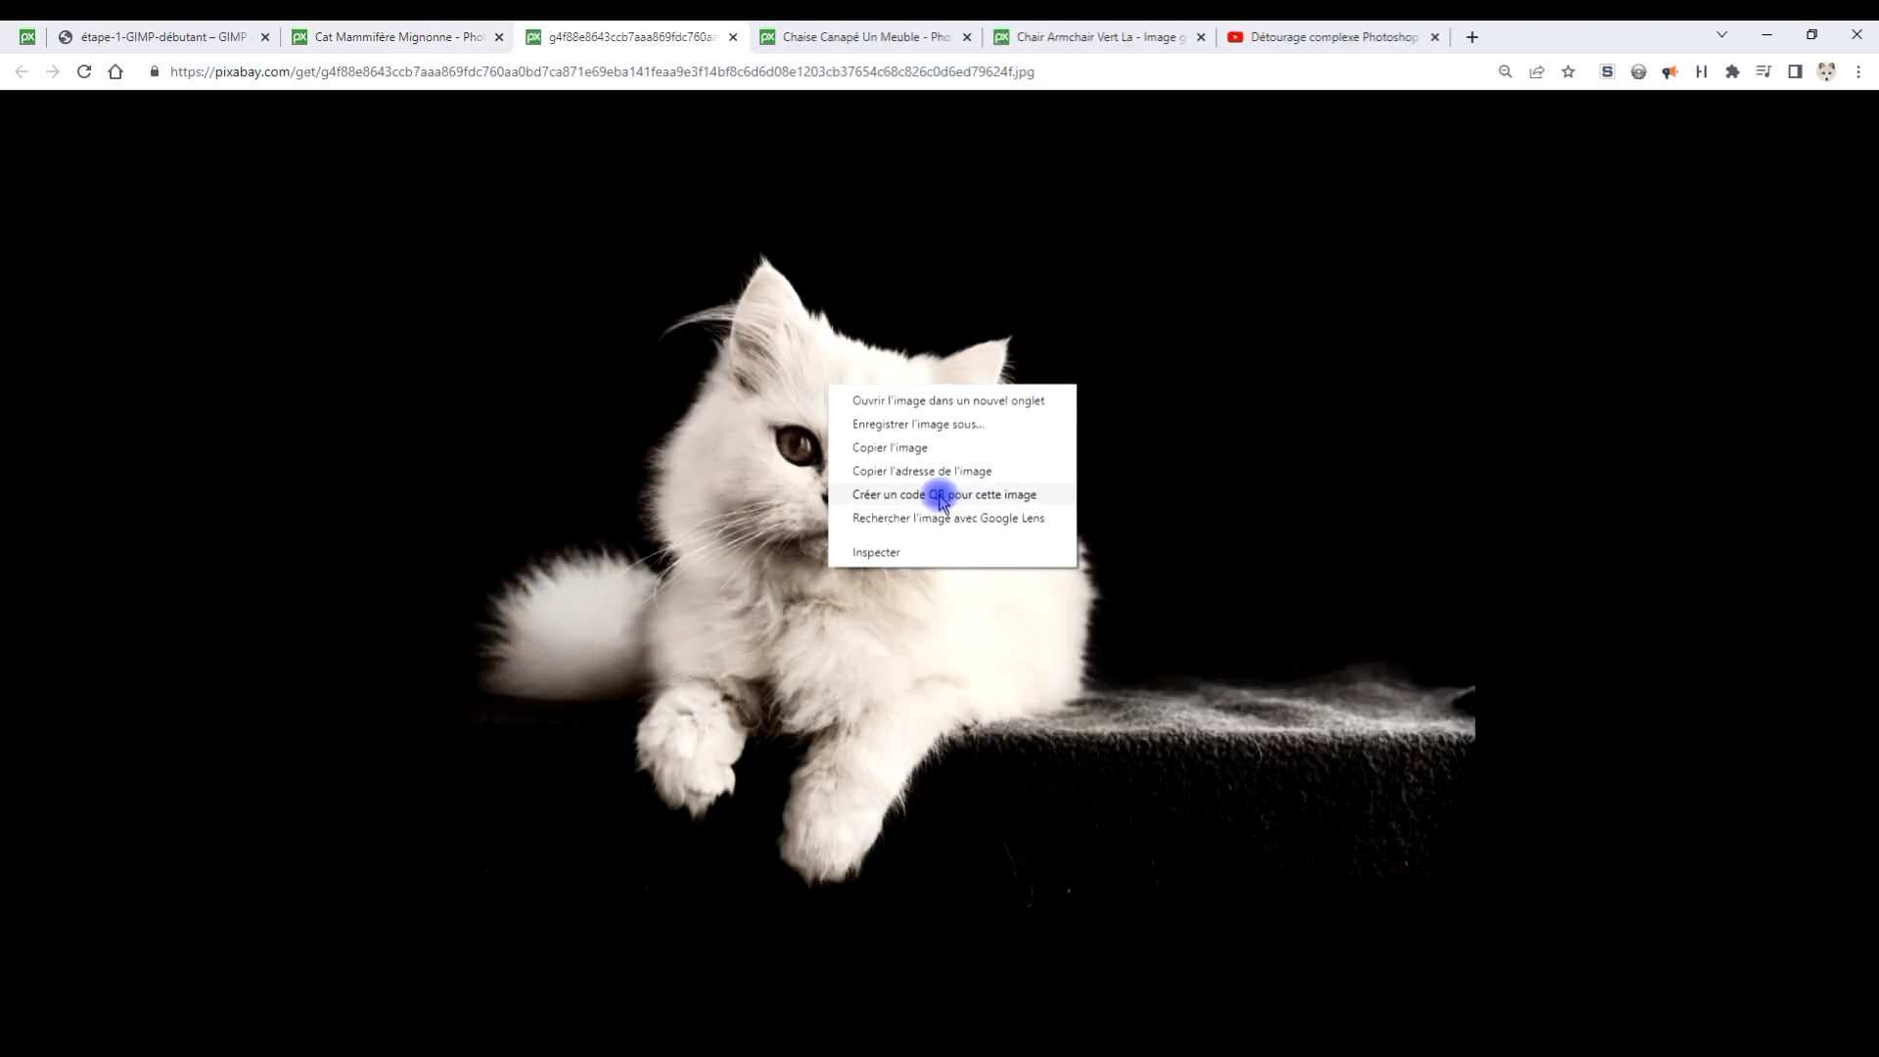
click(908, 449)
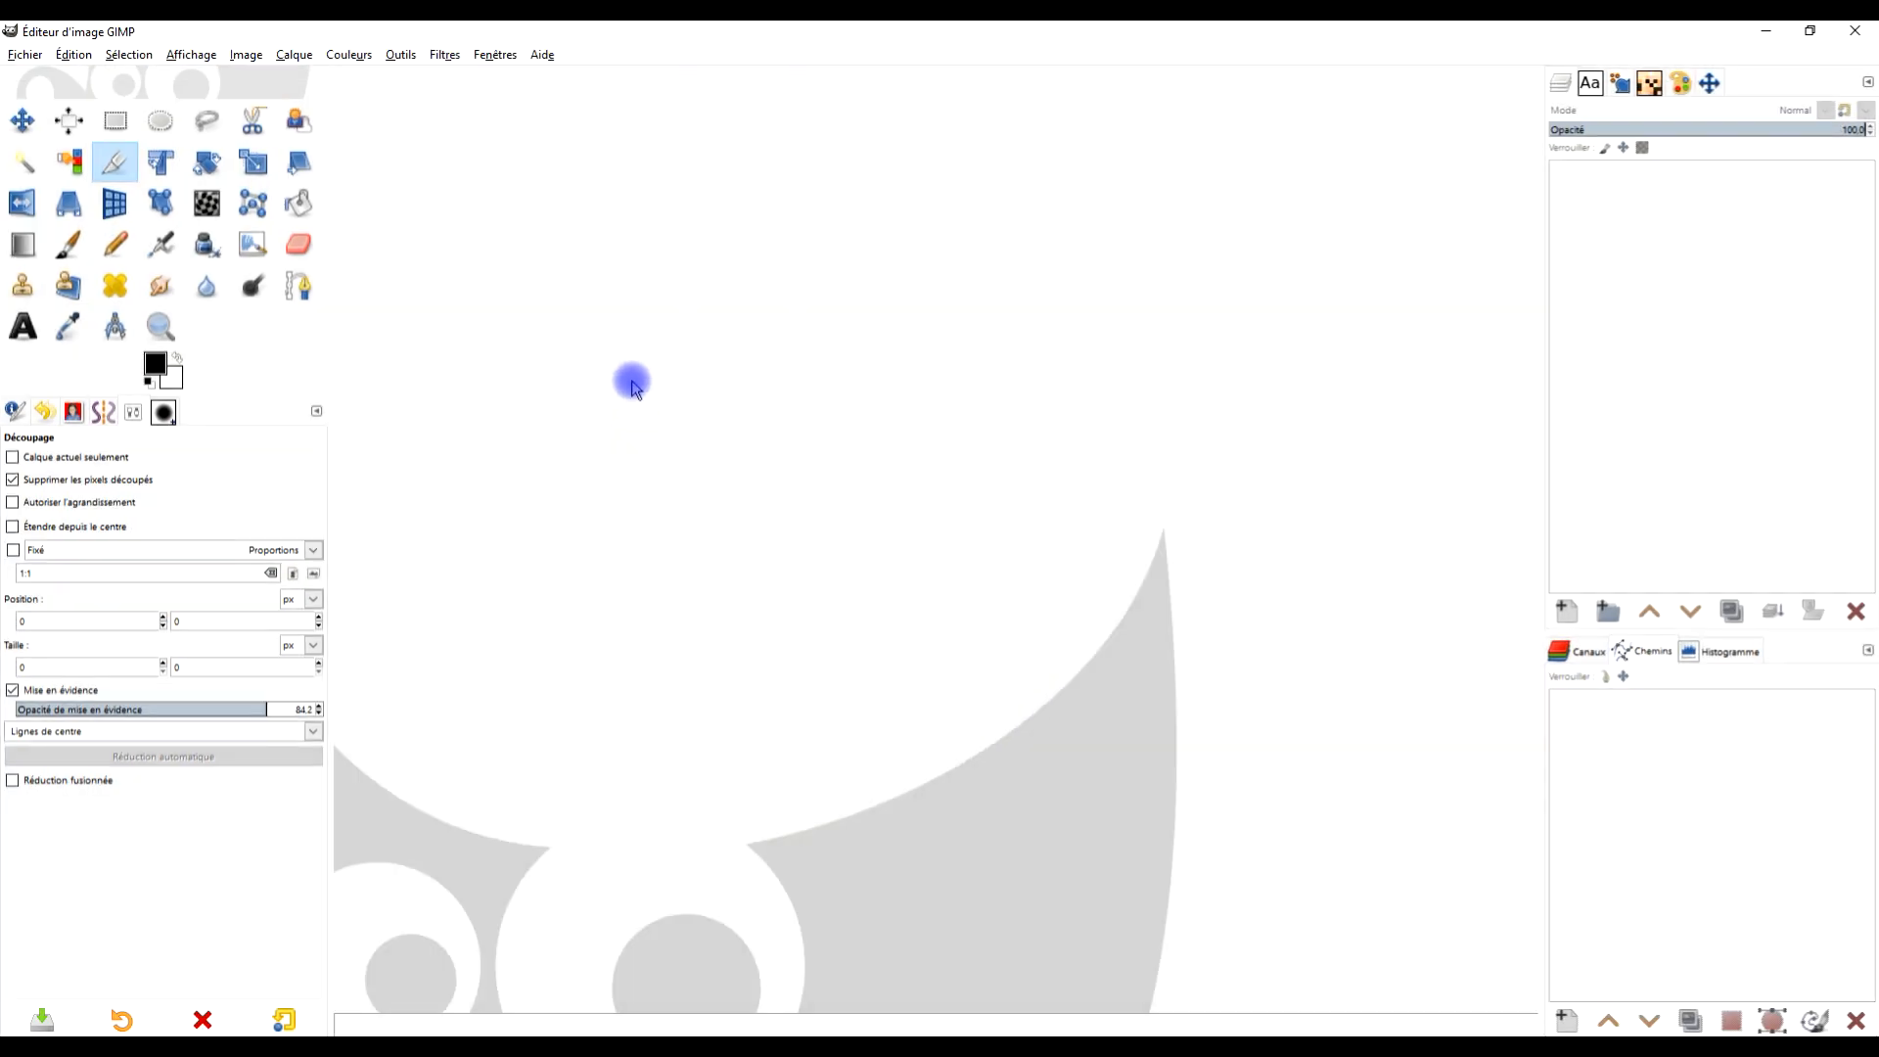
Switch to GIMP and paste the copied cat photo as a new image
click(75, 63)
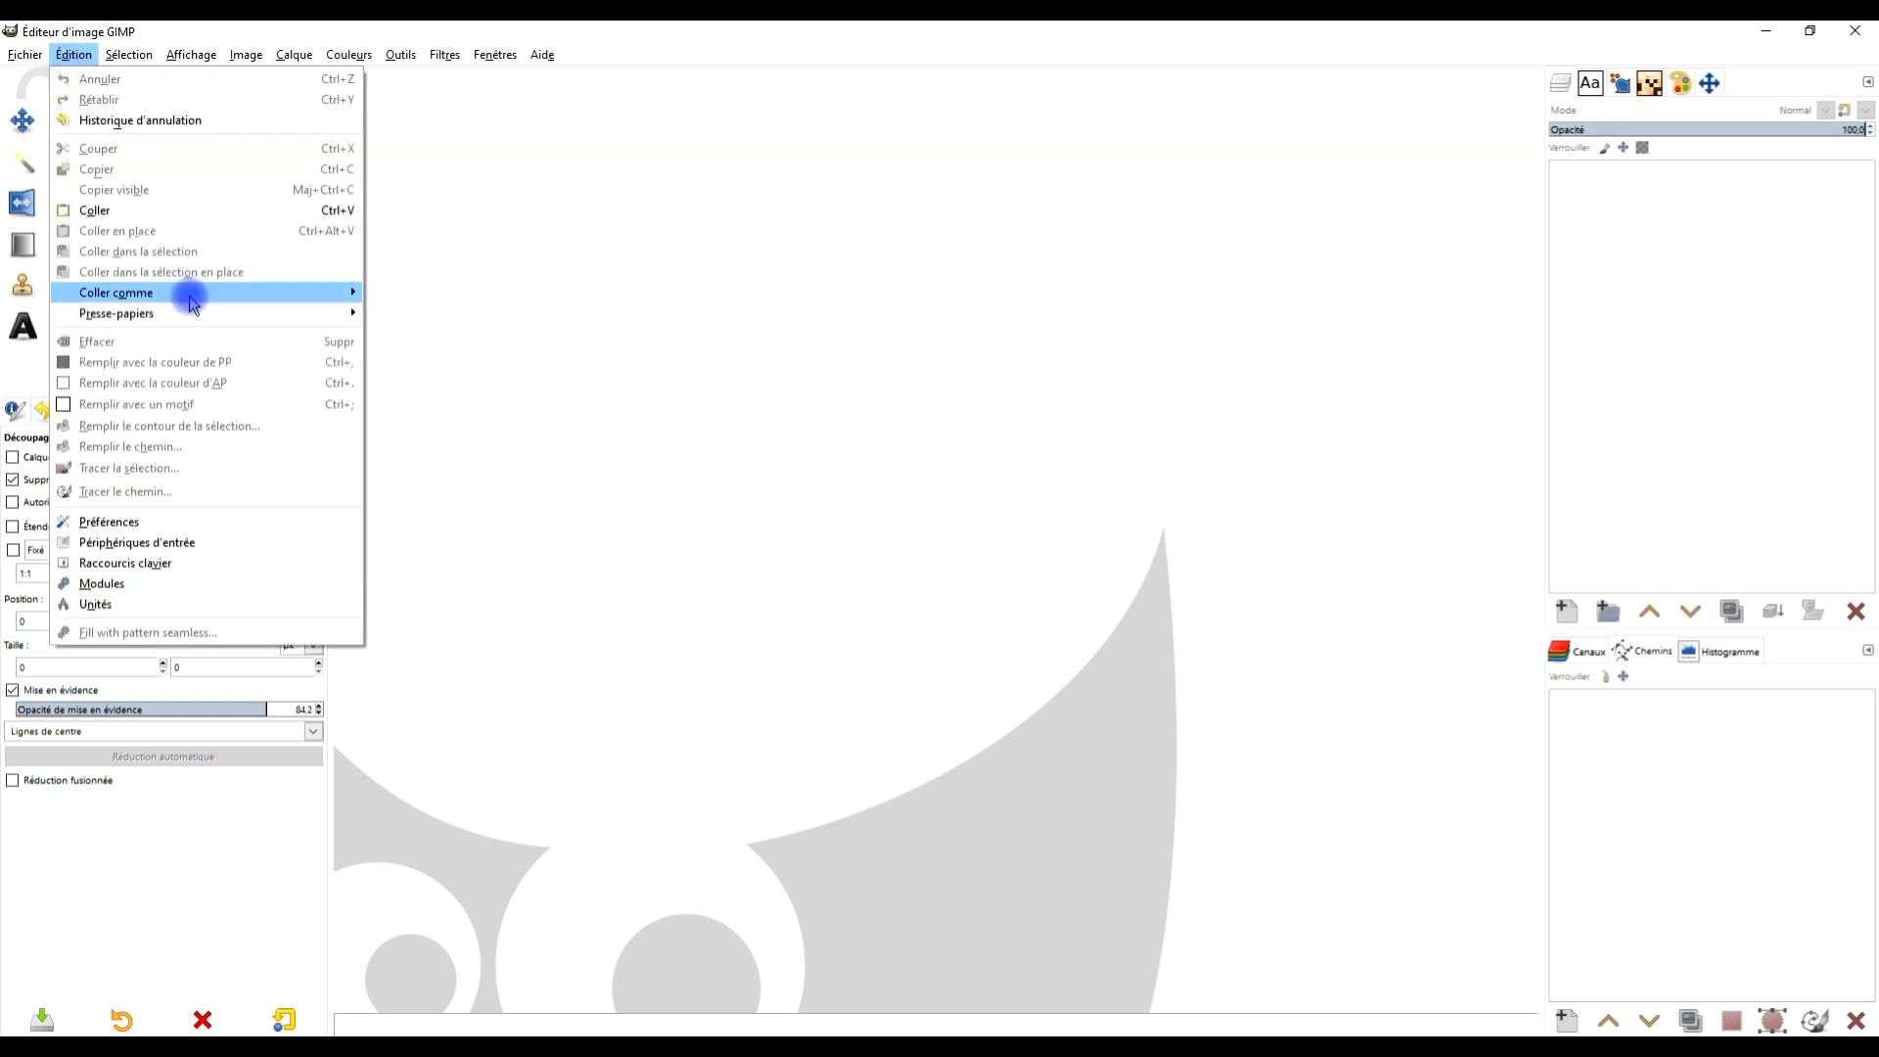
mouse_move(217, 304)
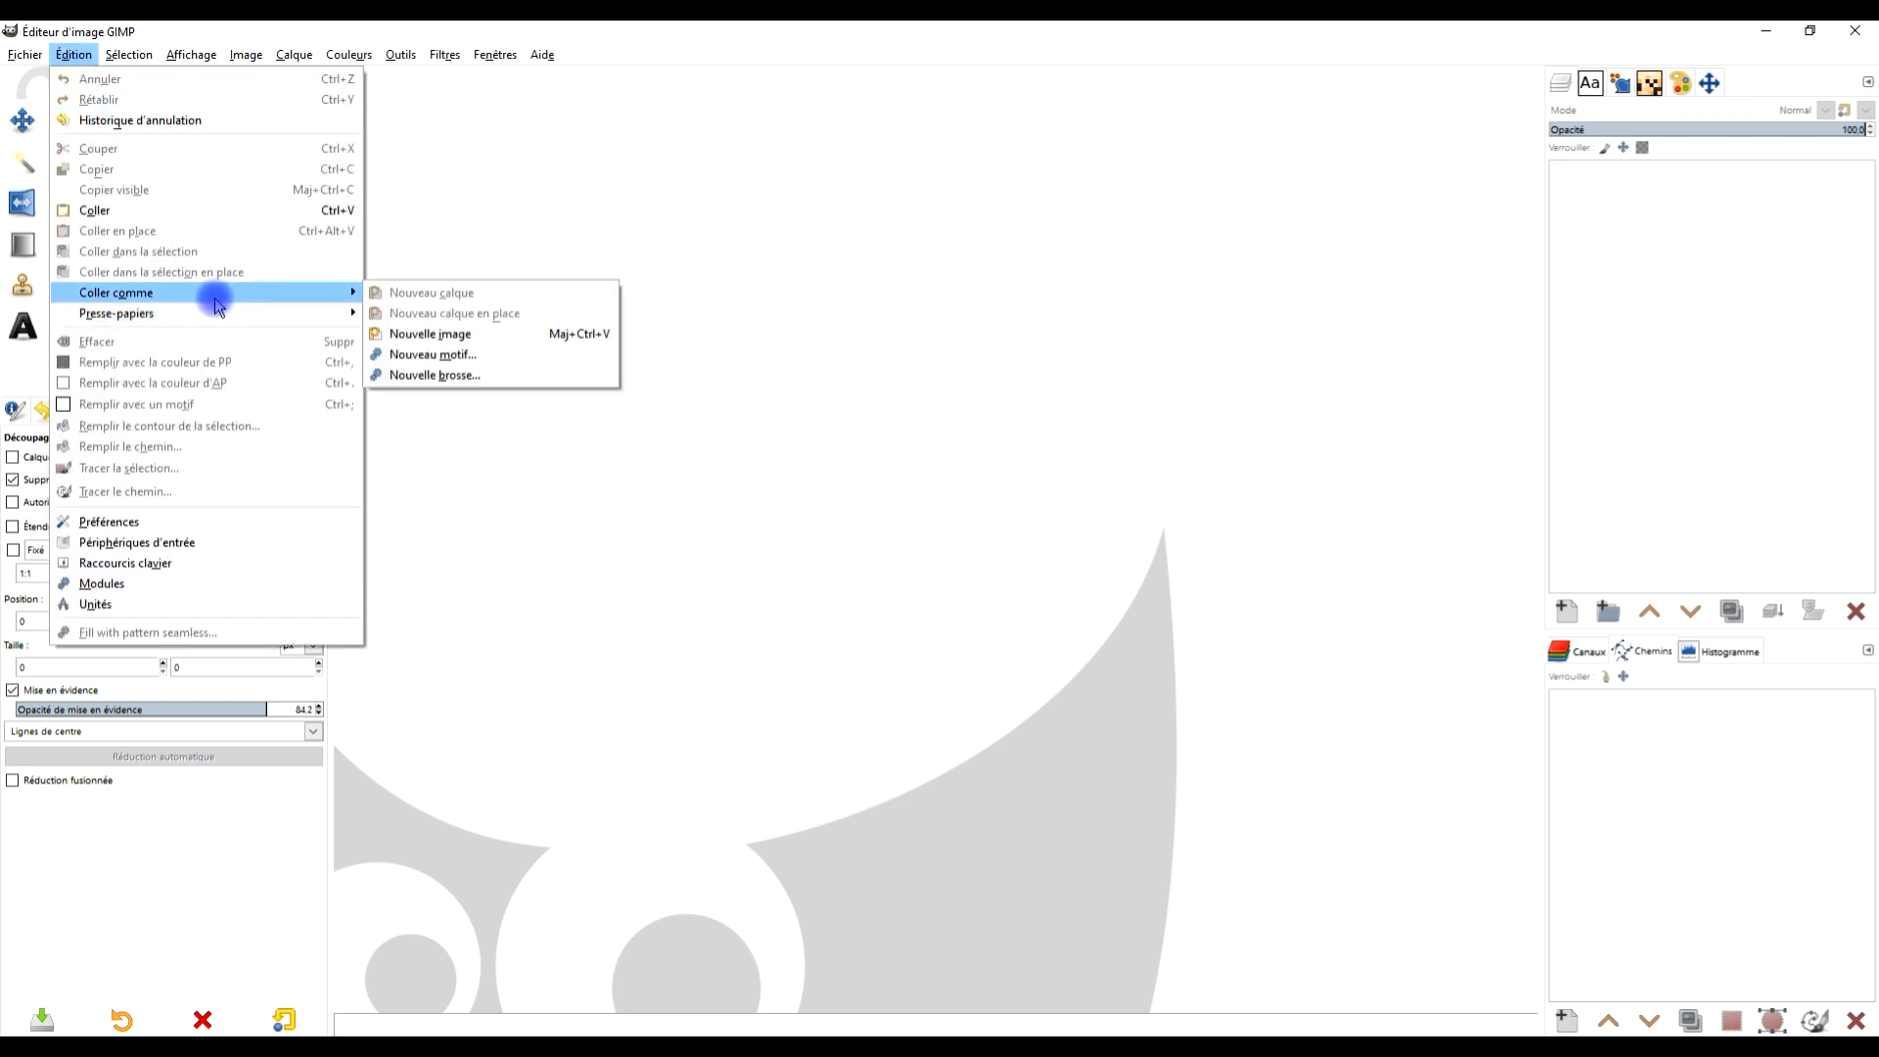
click(453, 336)
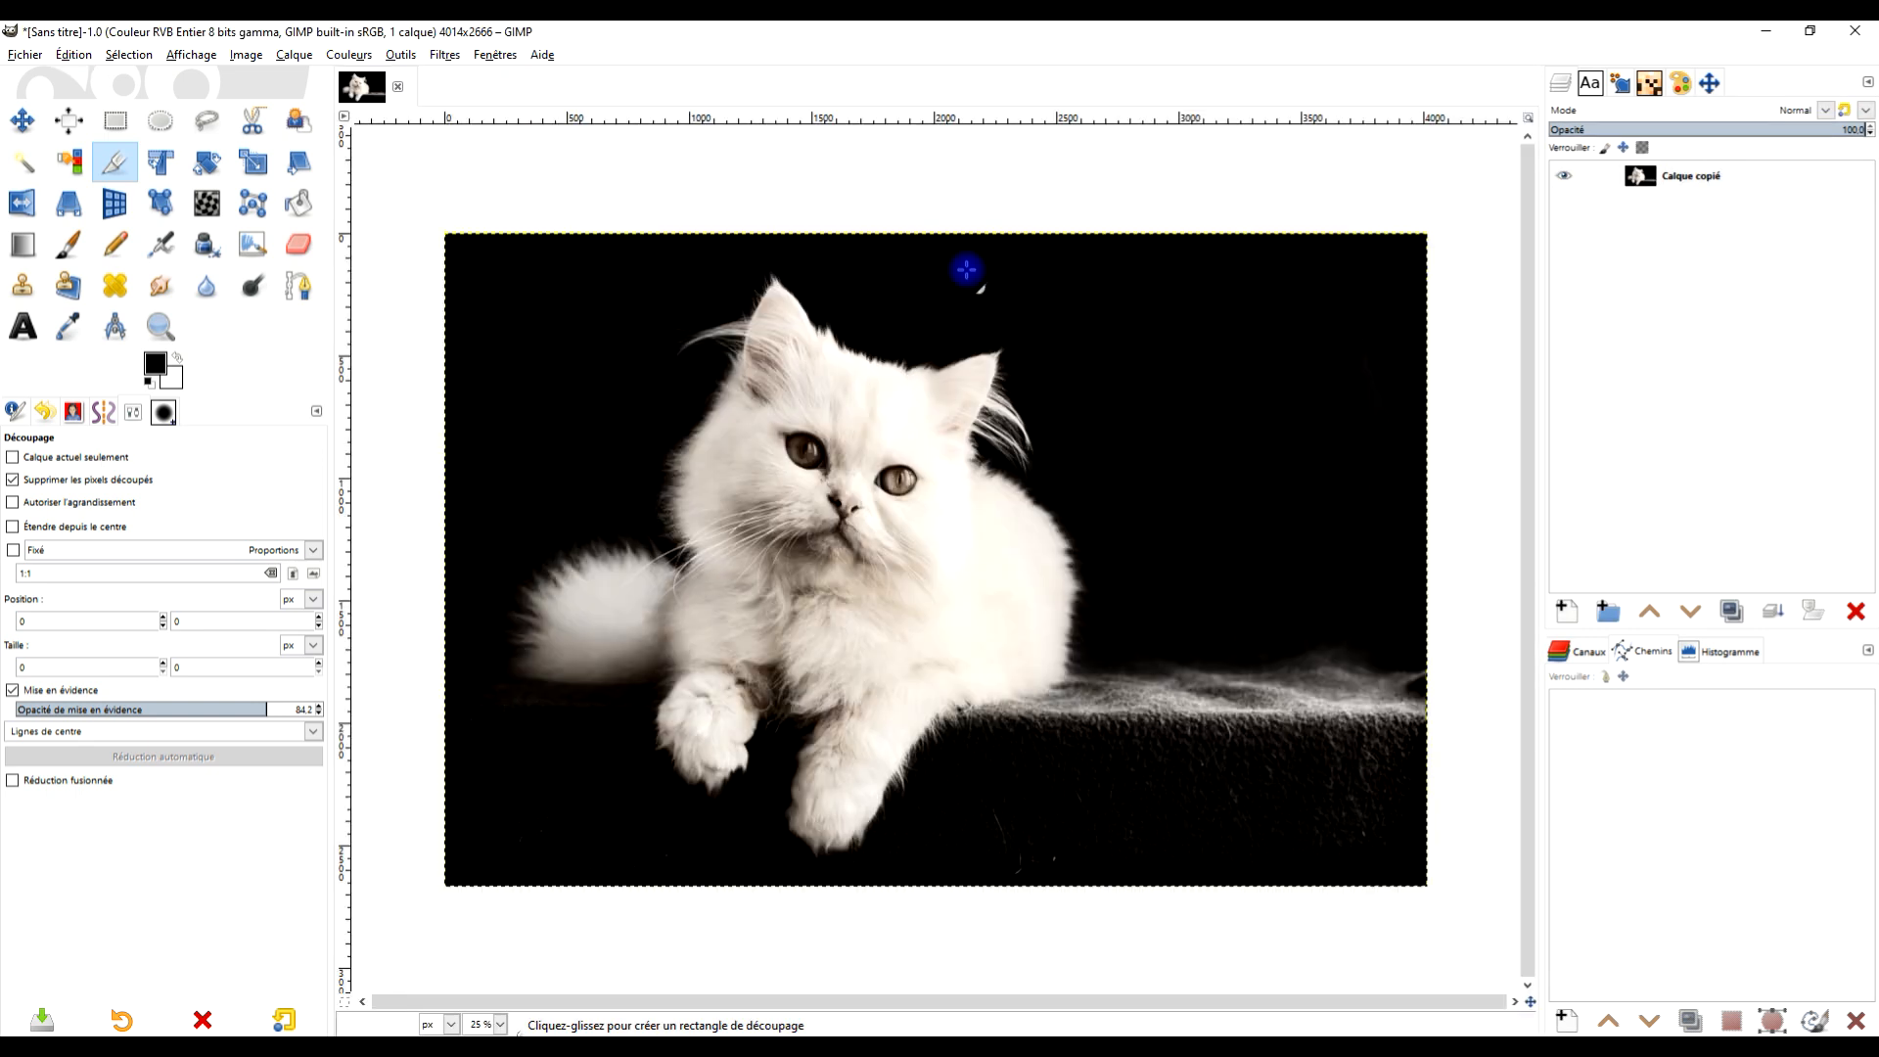
Rename the pasted layer "chat #0"
double_click(1693, 176)
text(c)
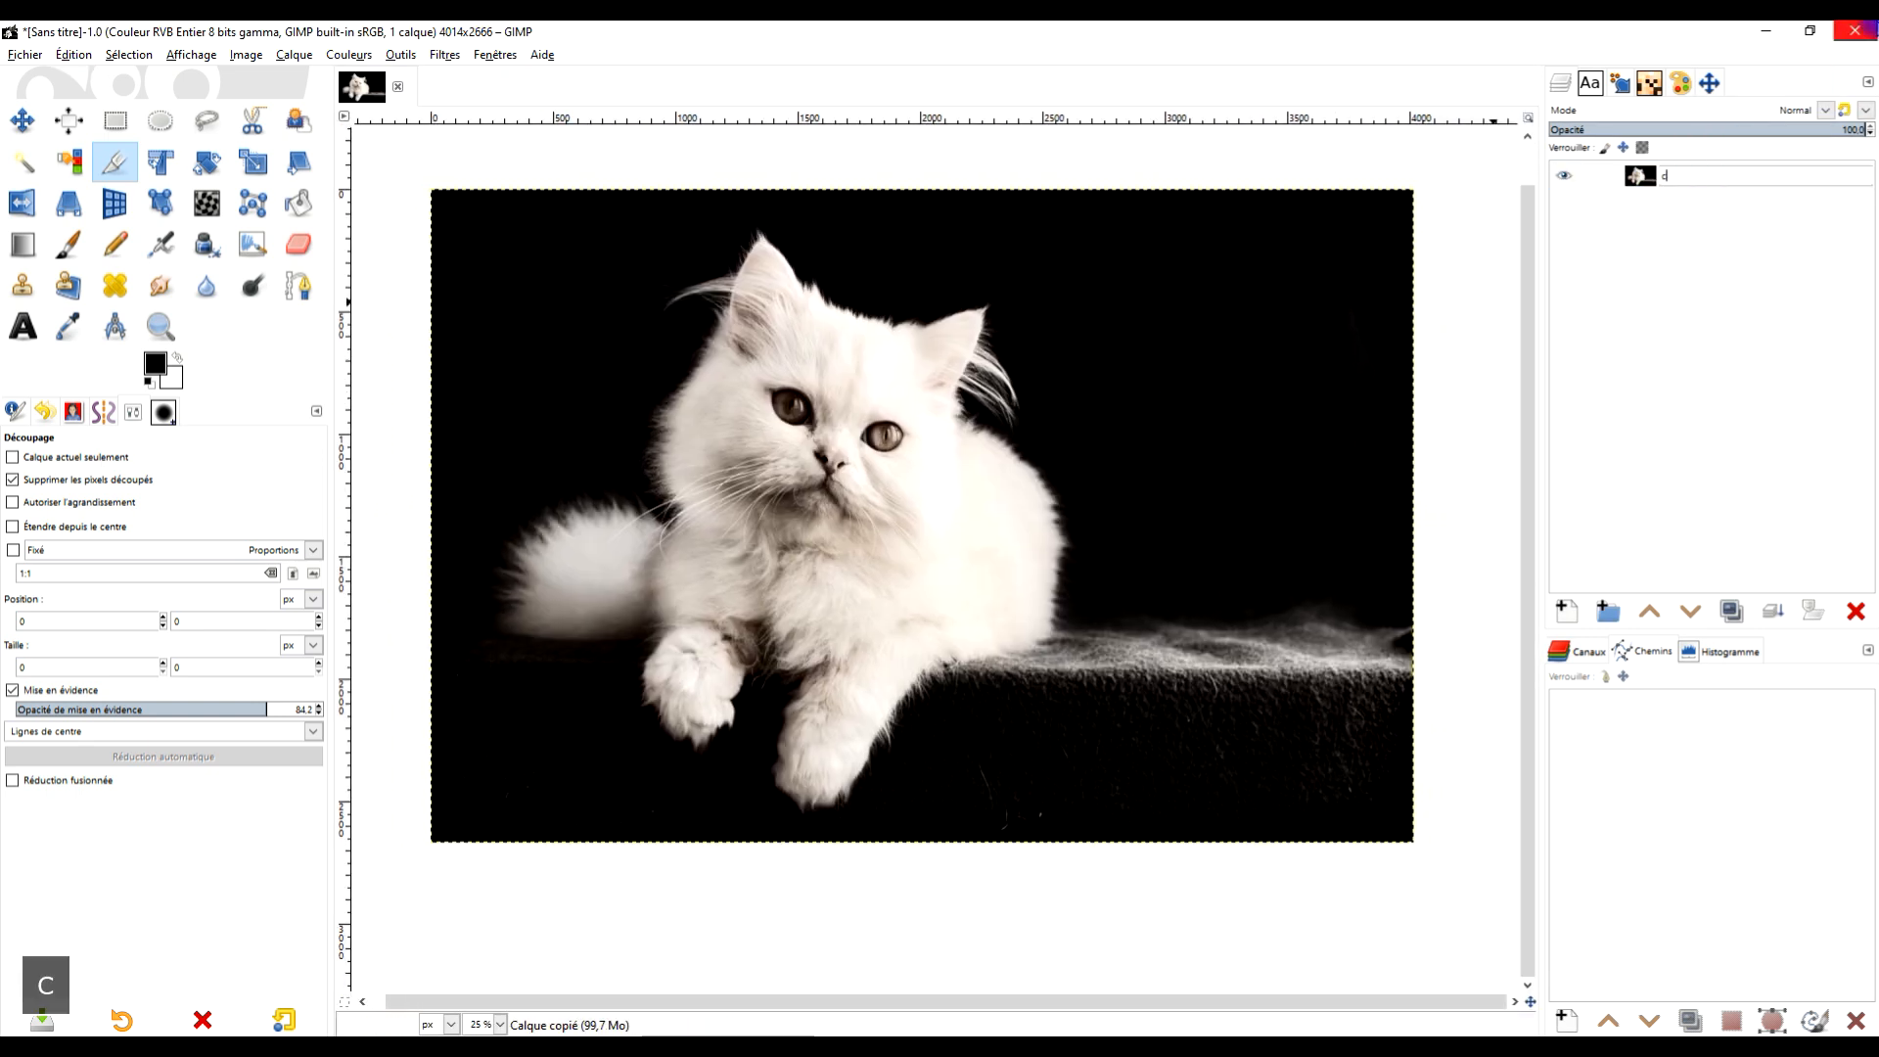
text(hat)
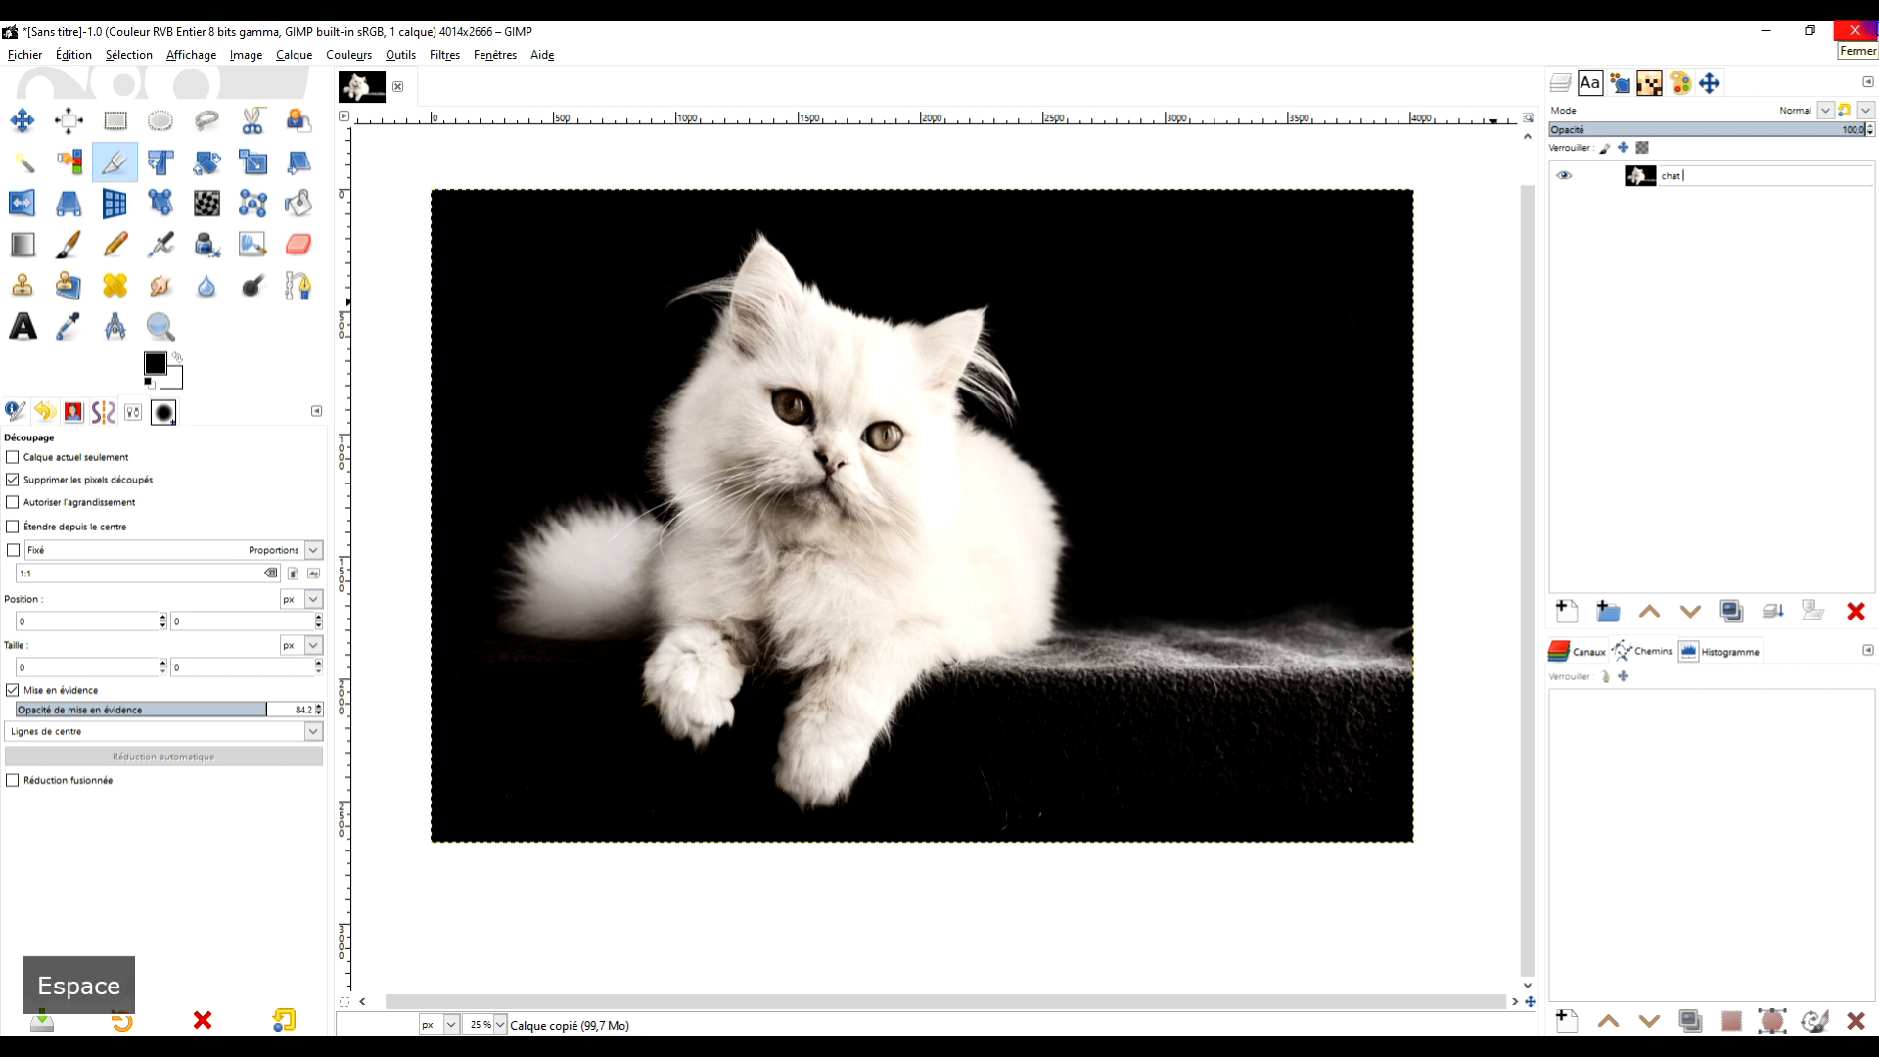
text( #0)
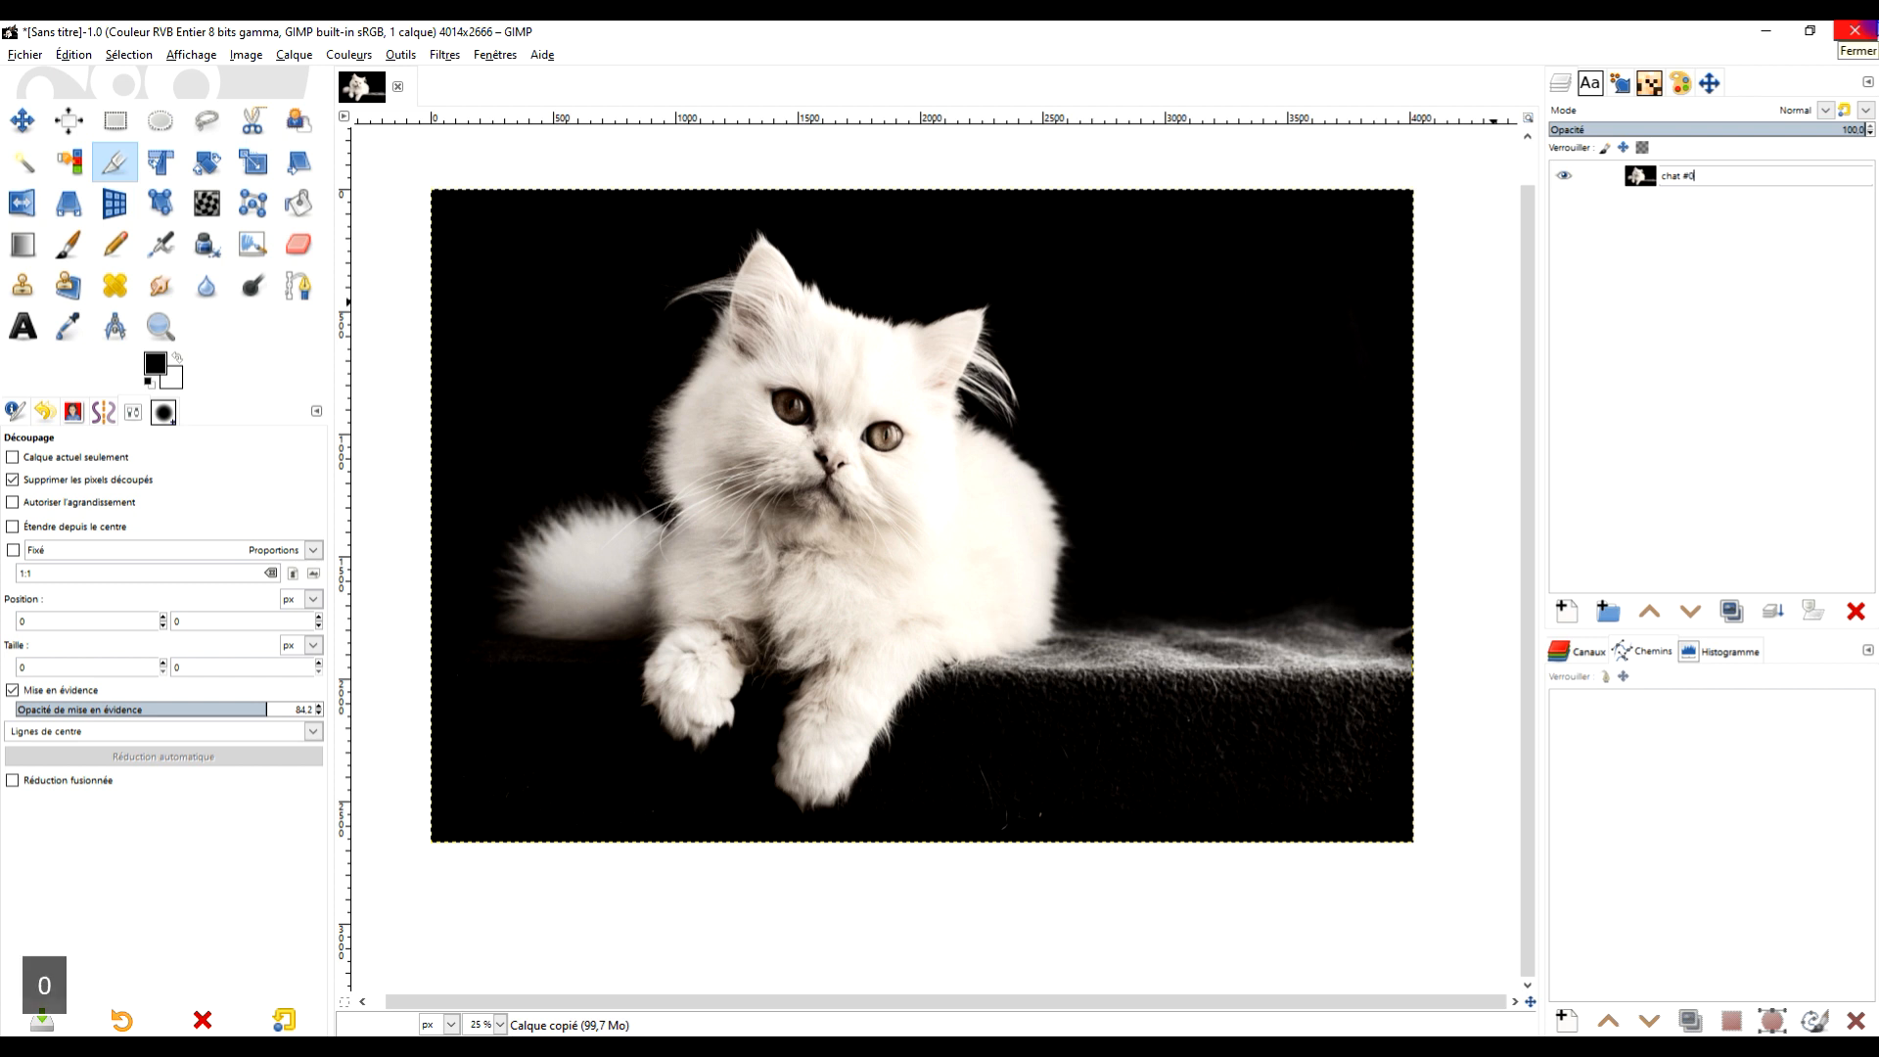
key(Return)
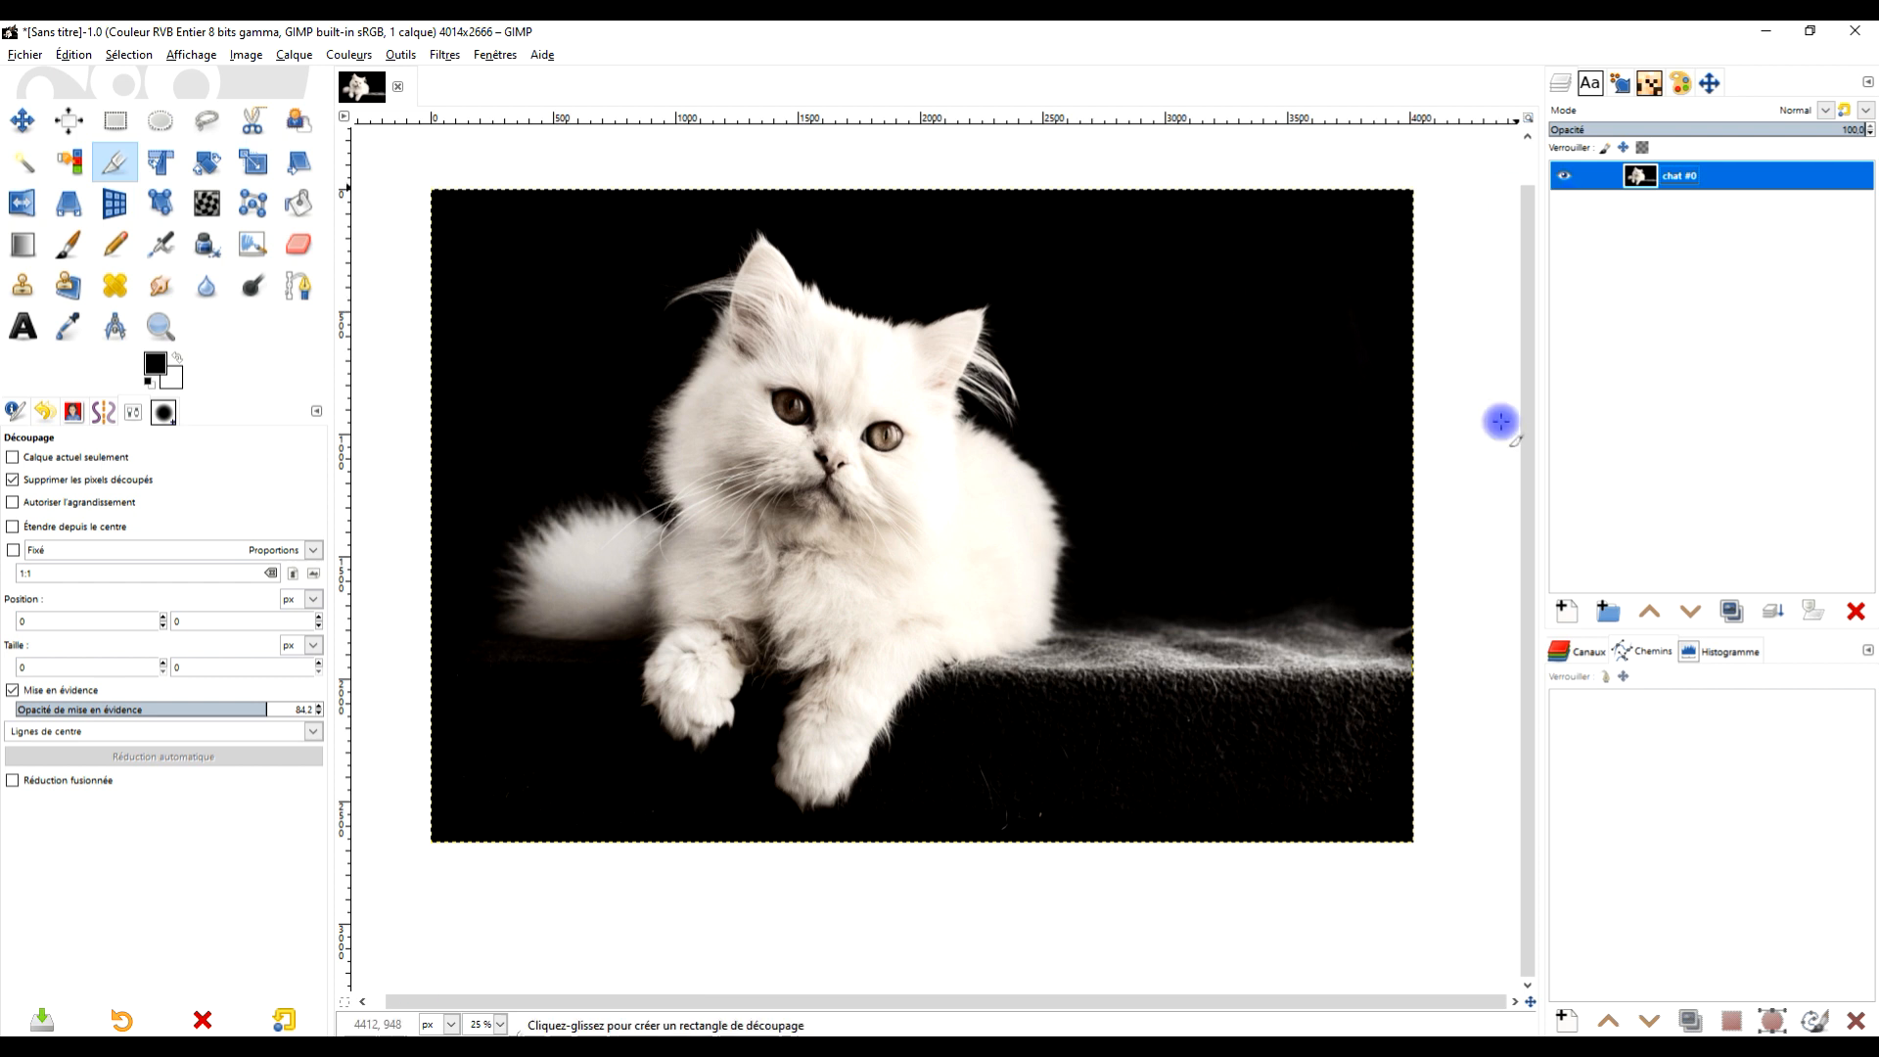
Duplicate the cat layer, hide the original "chat #0" and make the copy the active layer
click(1734, 613)
click(1564, 204)
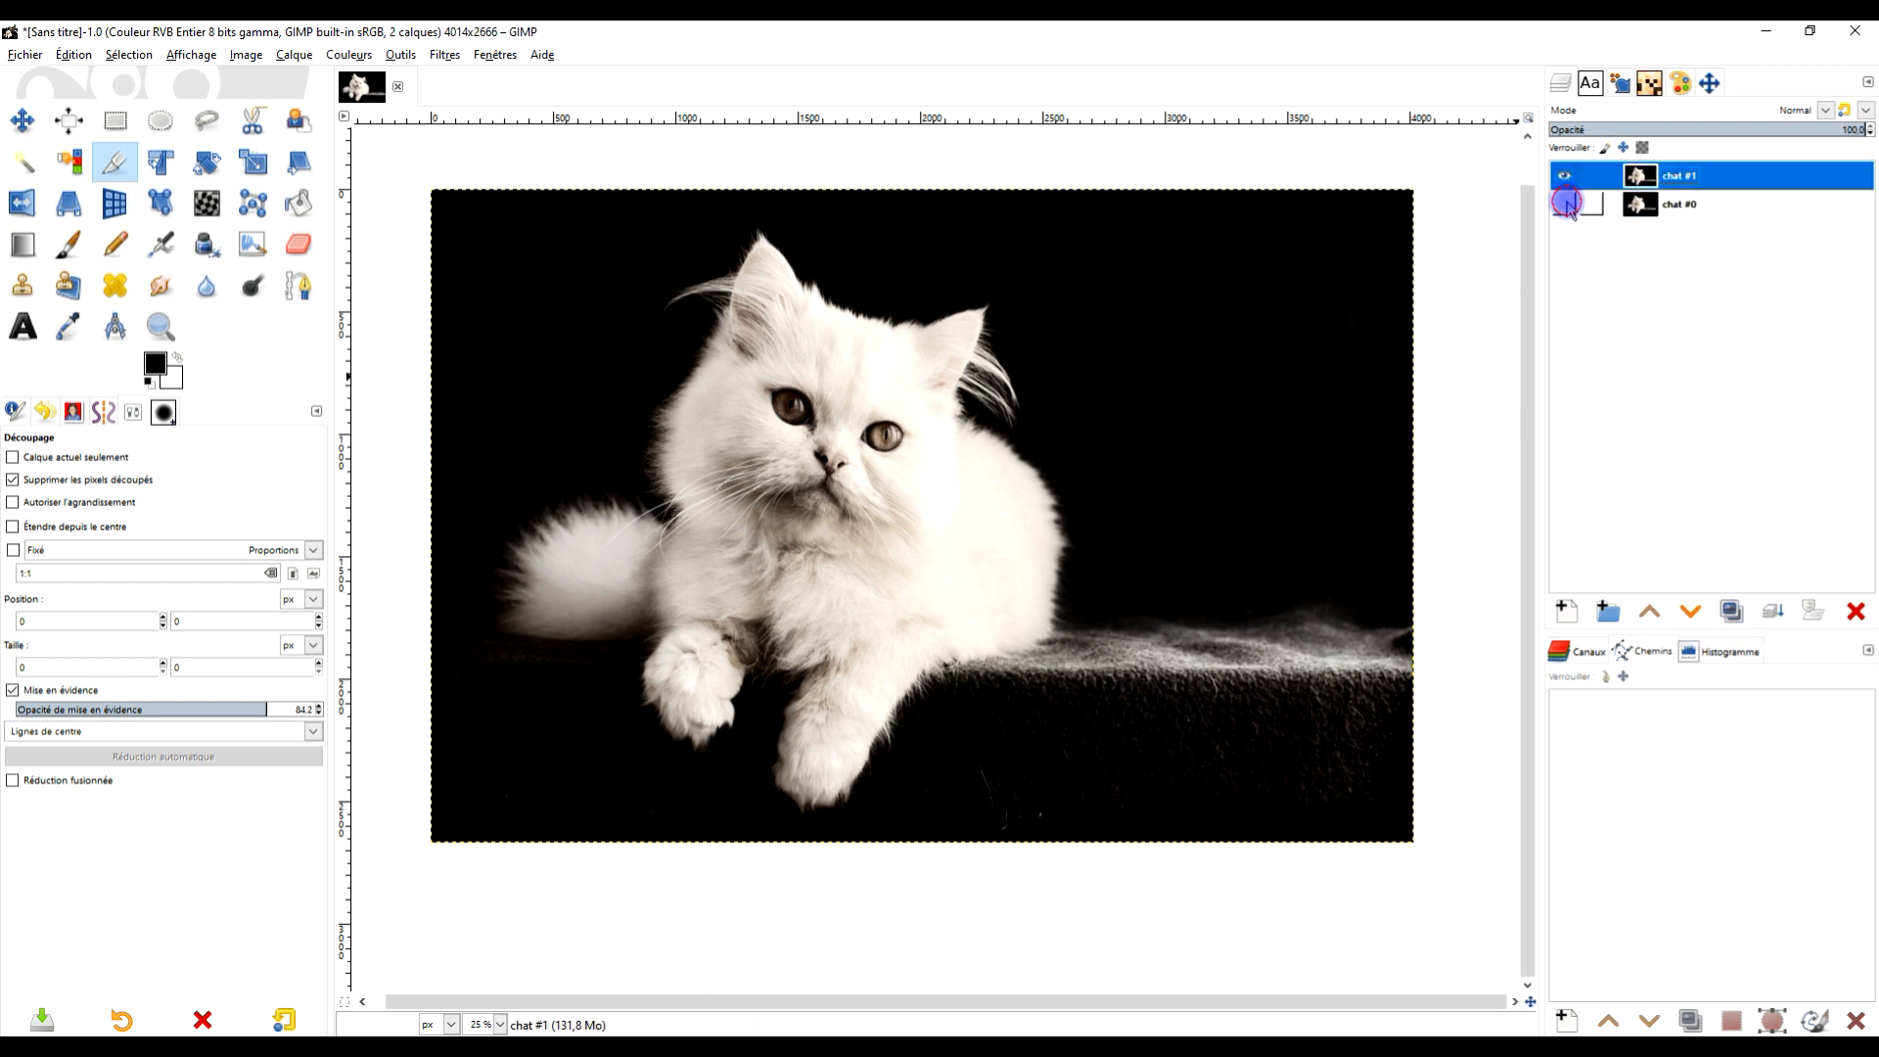
click(1665, 178)
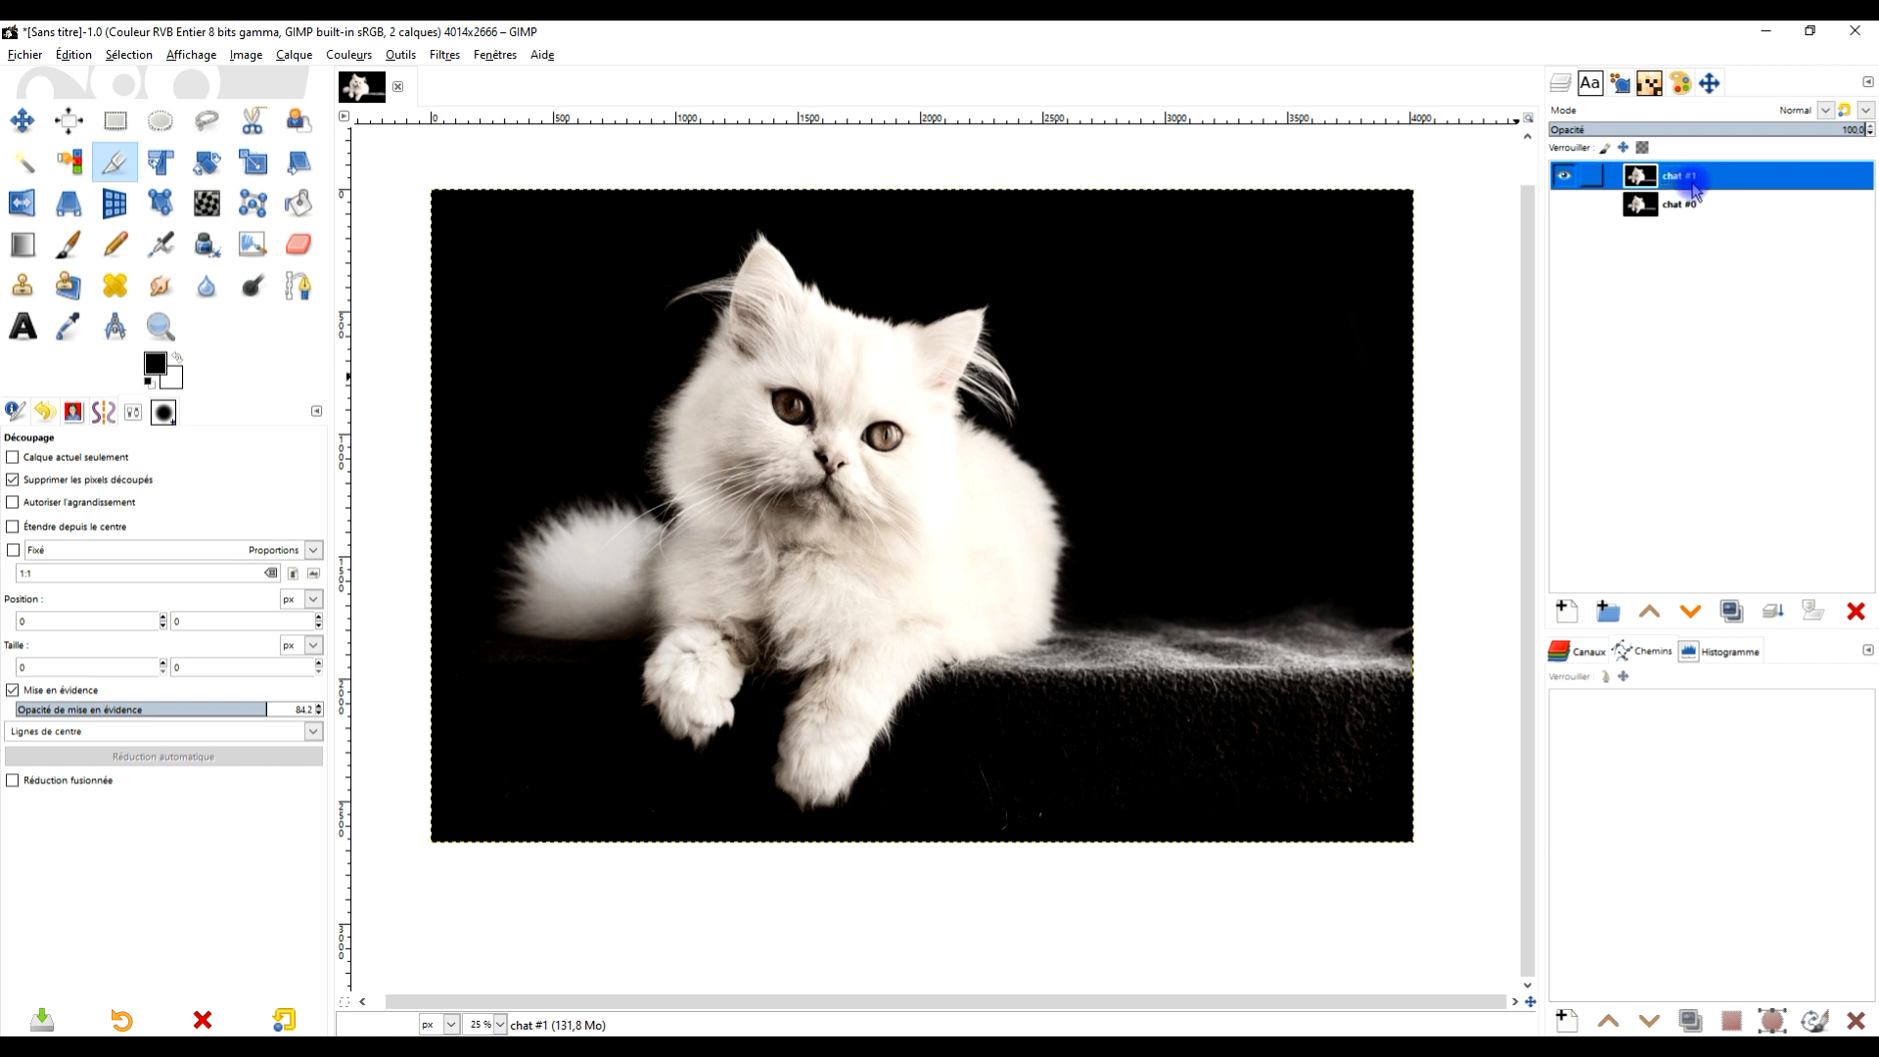
Set up the Paintbrush with the default black and white colours, the 2. Hardness 100 brush and a size of 139
scroll(1175, 661, up, 2)
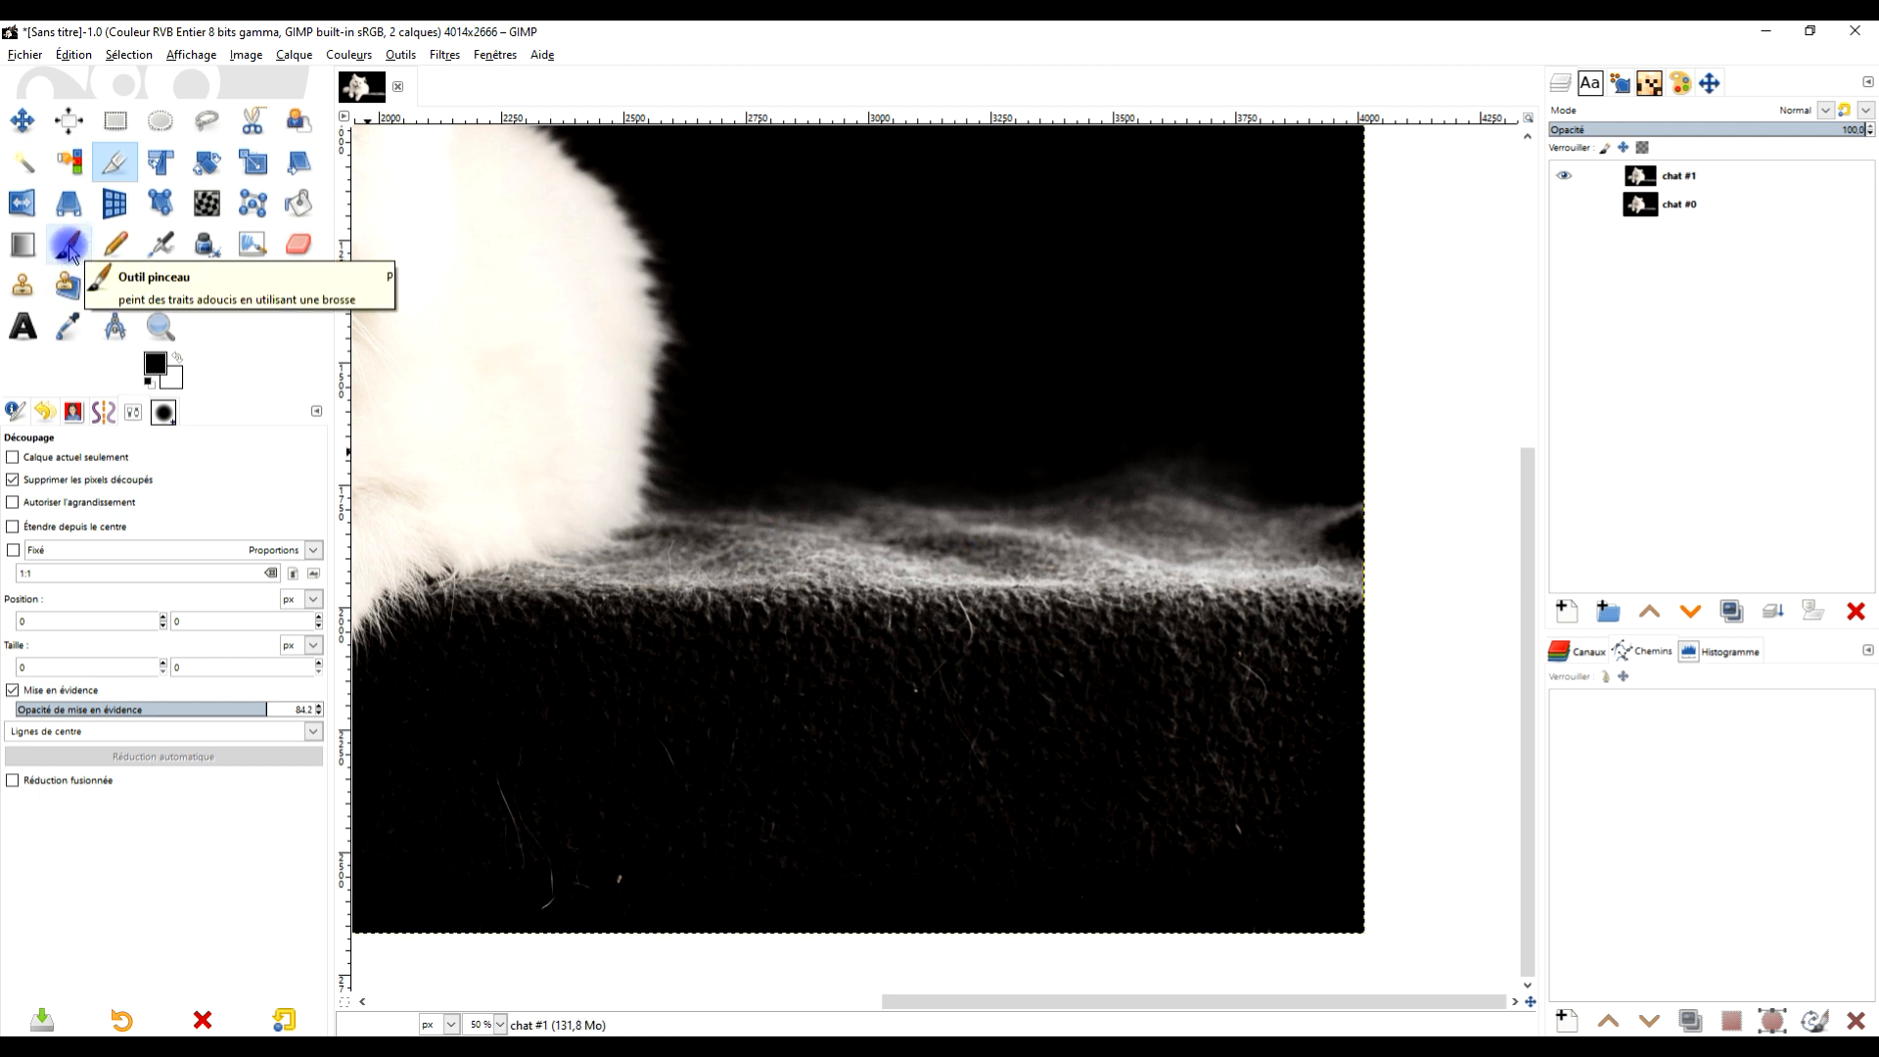
click(69, 247)
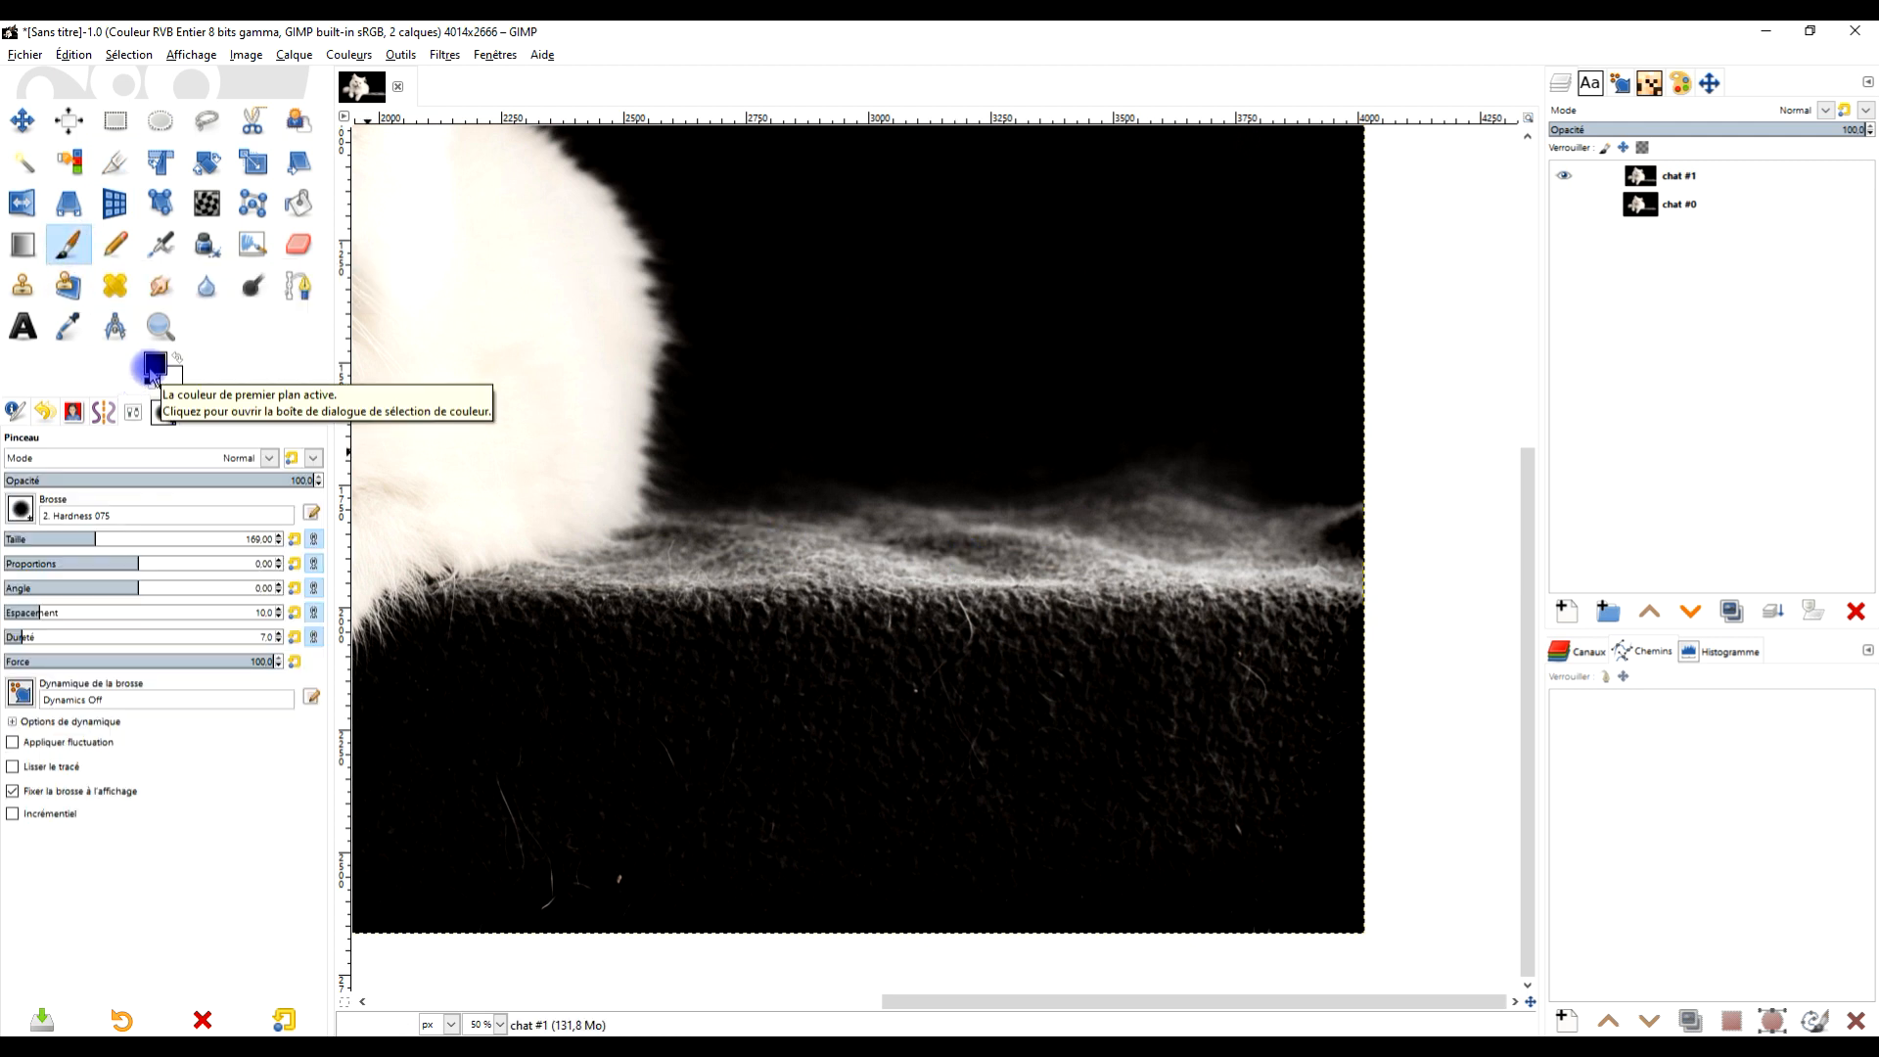
click(148, 385)
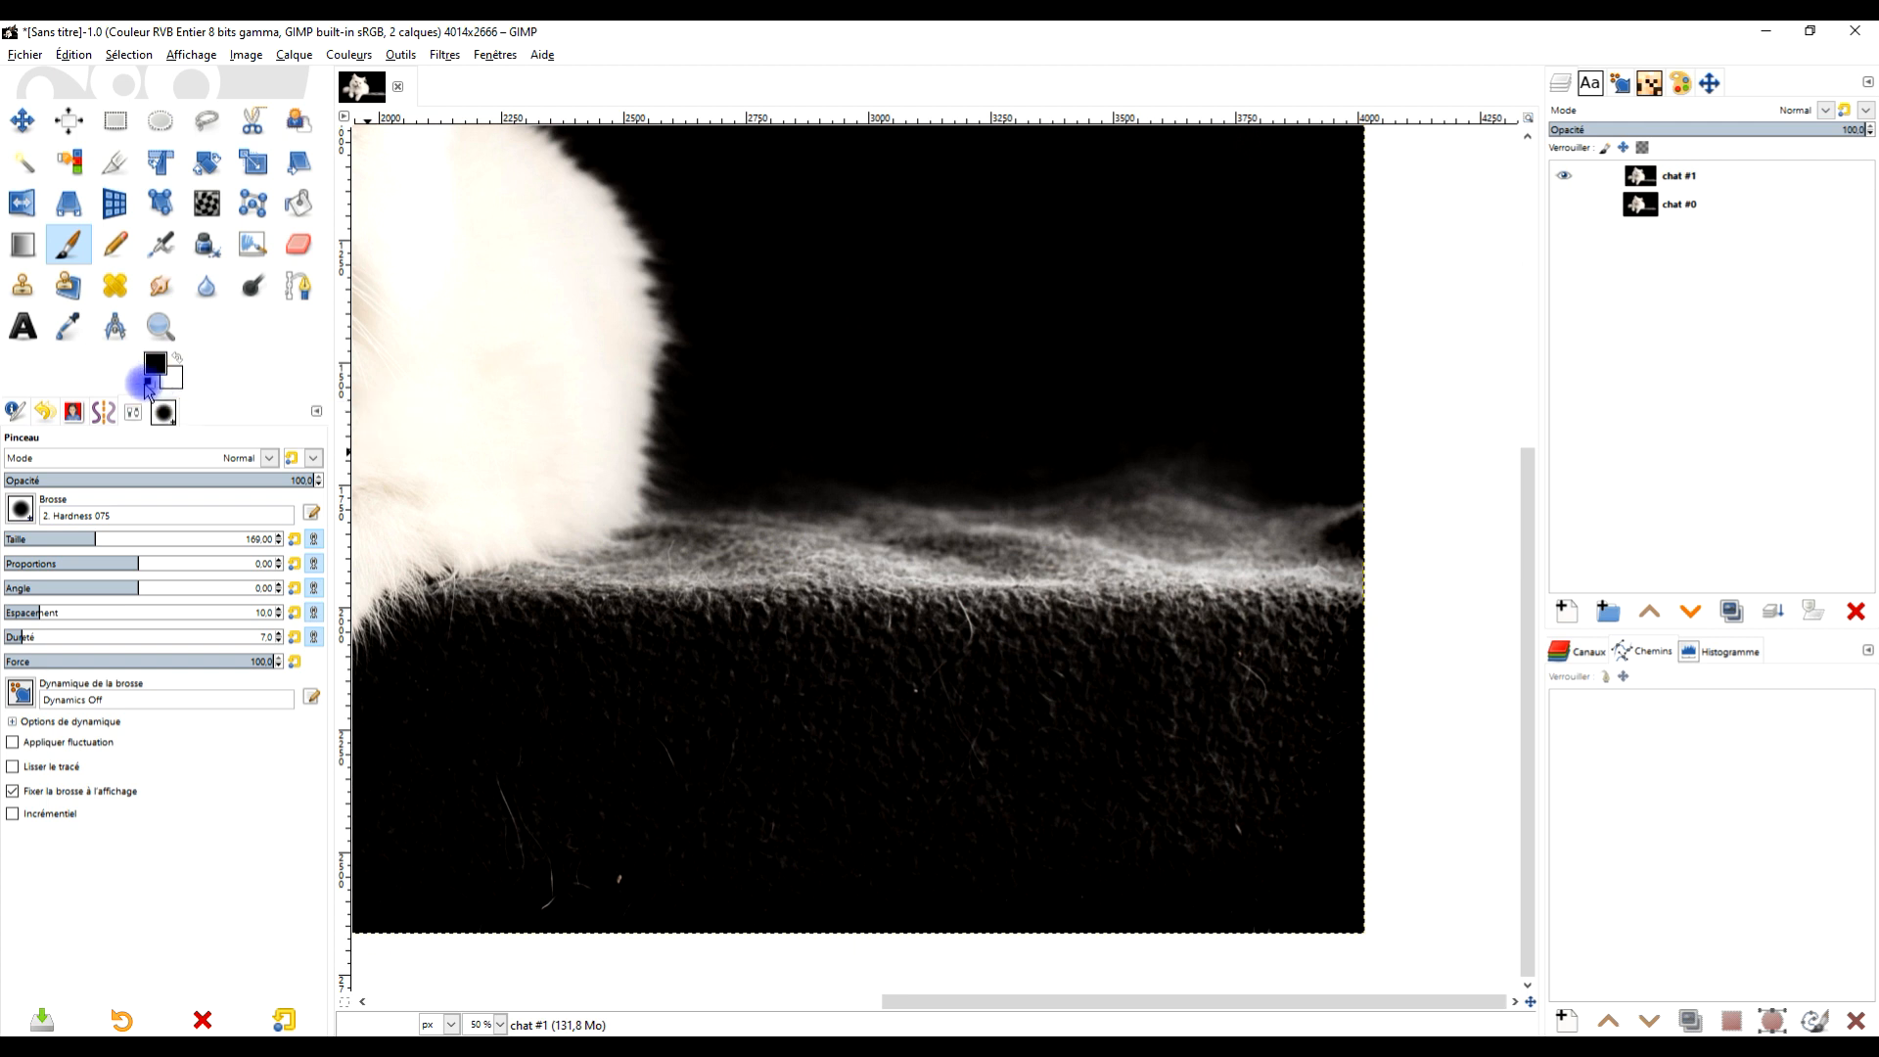
click(148, 384)
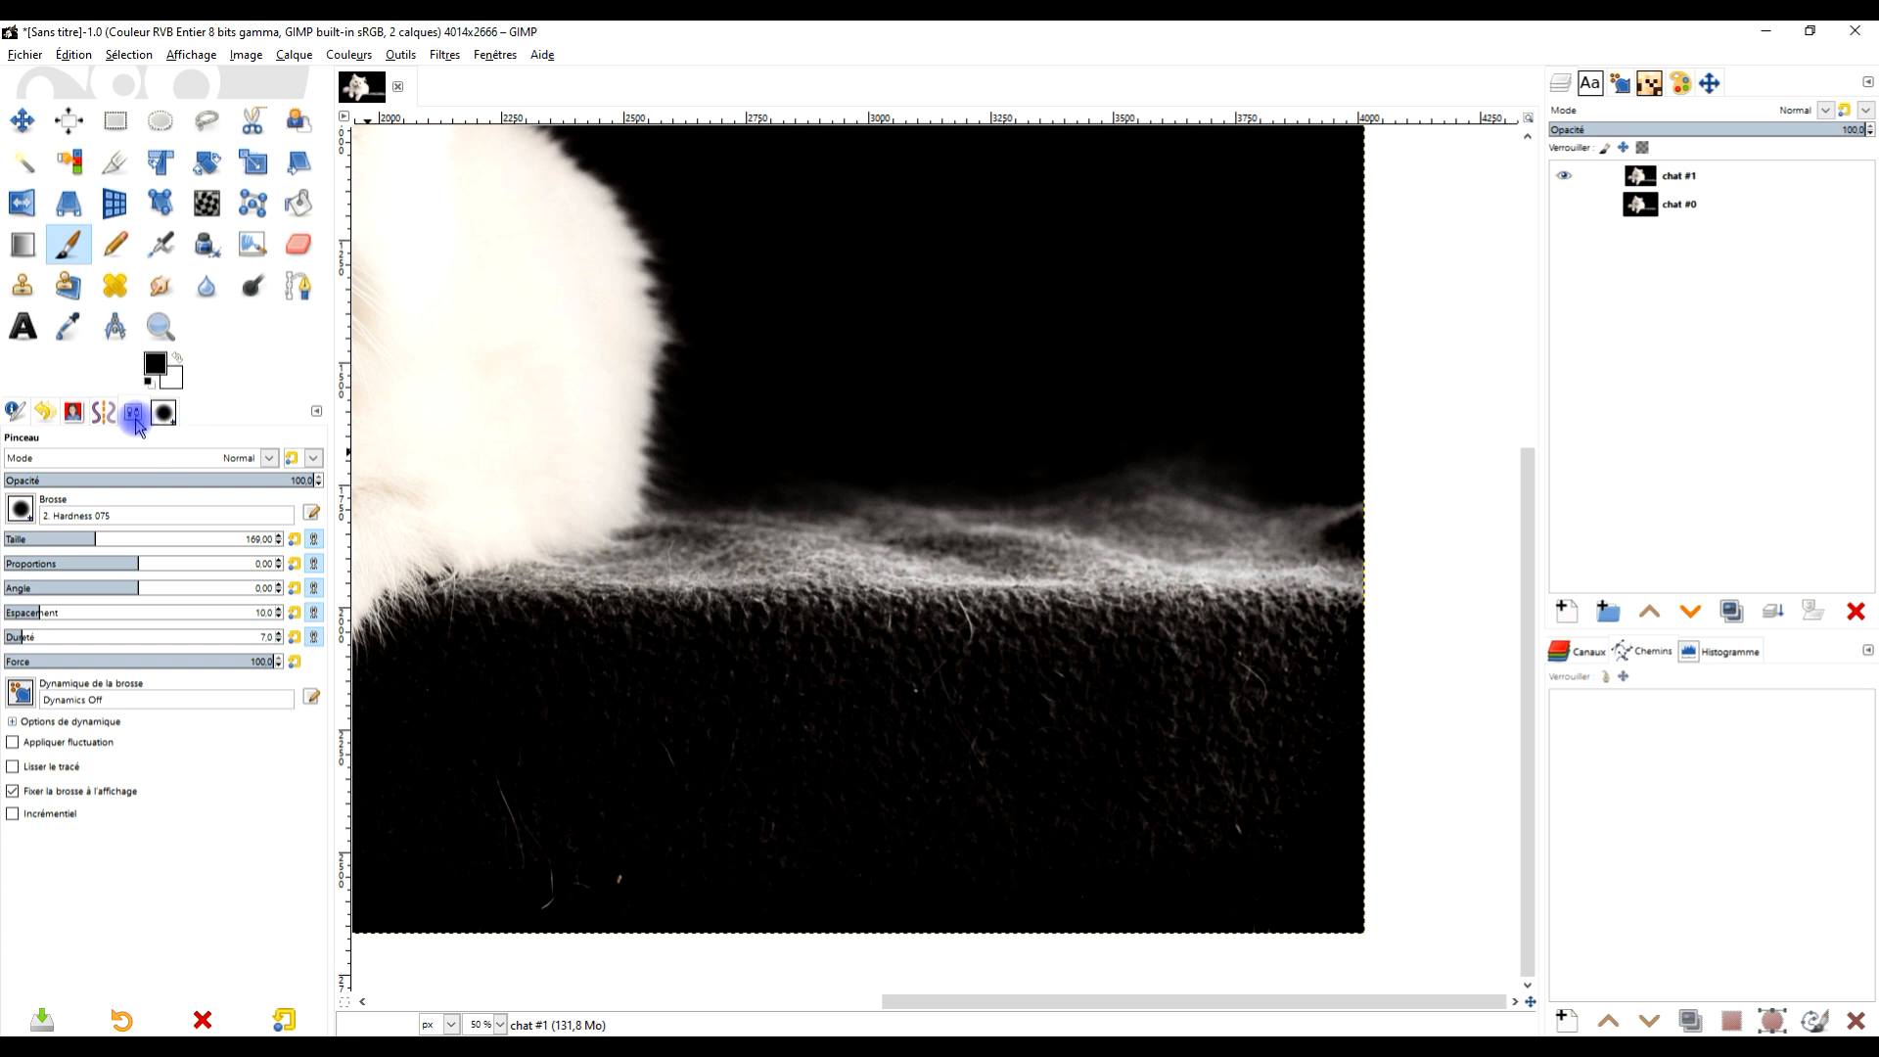
click(22, 516)
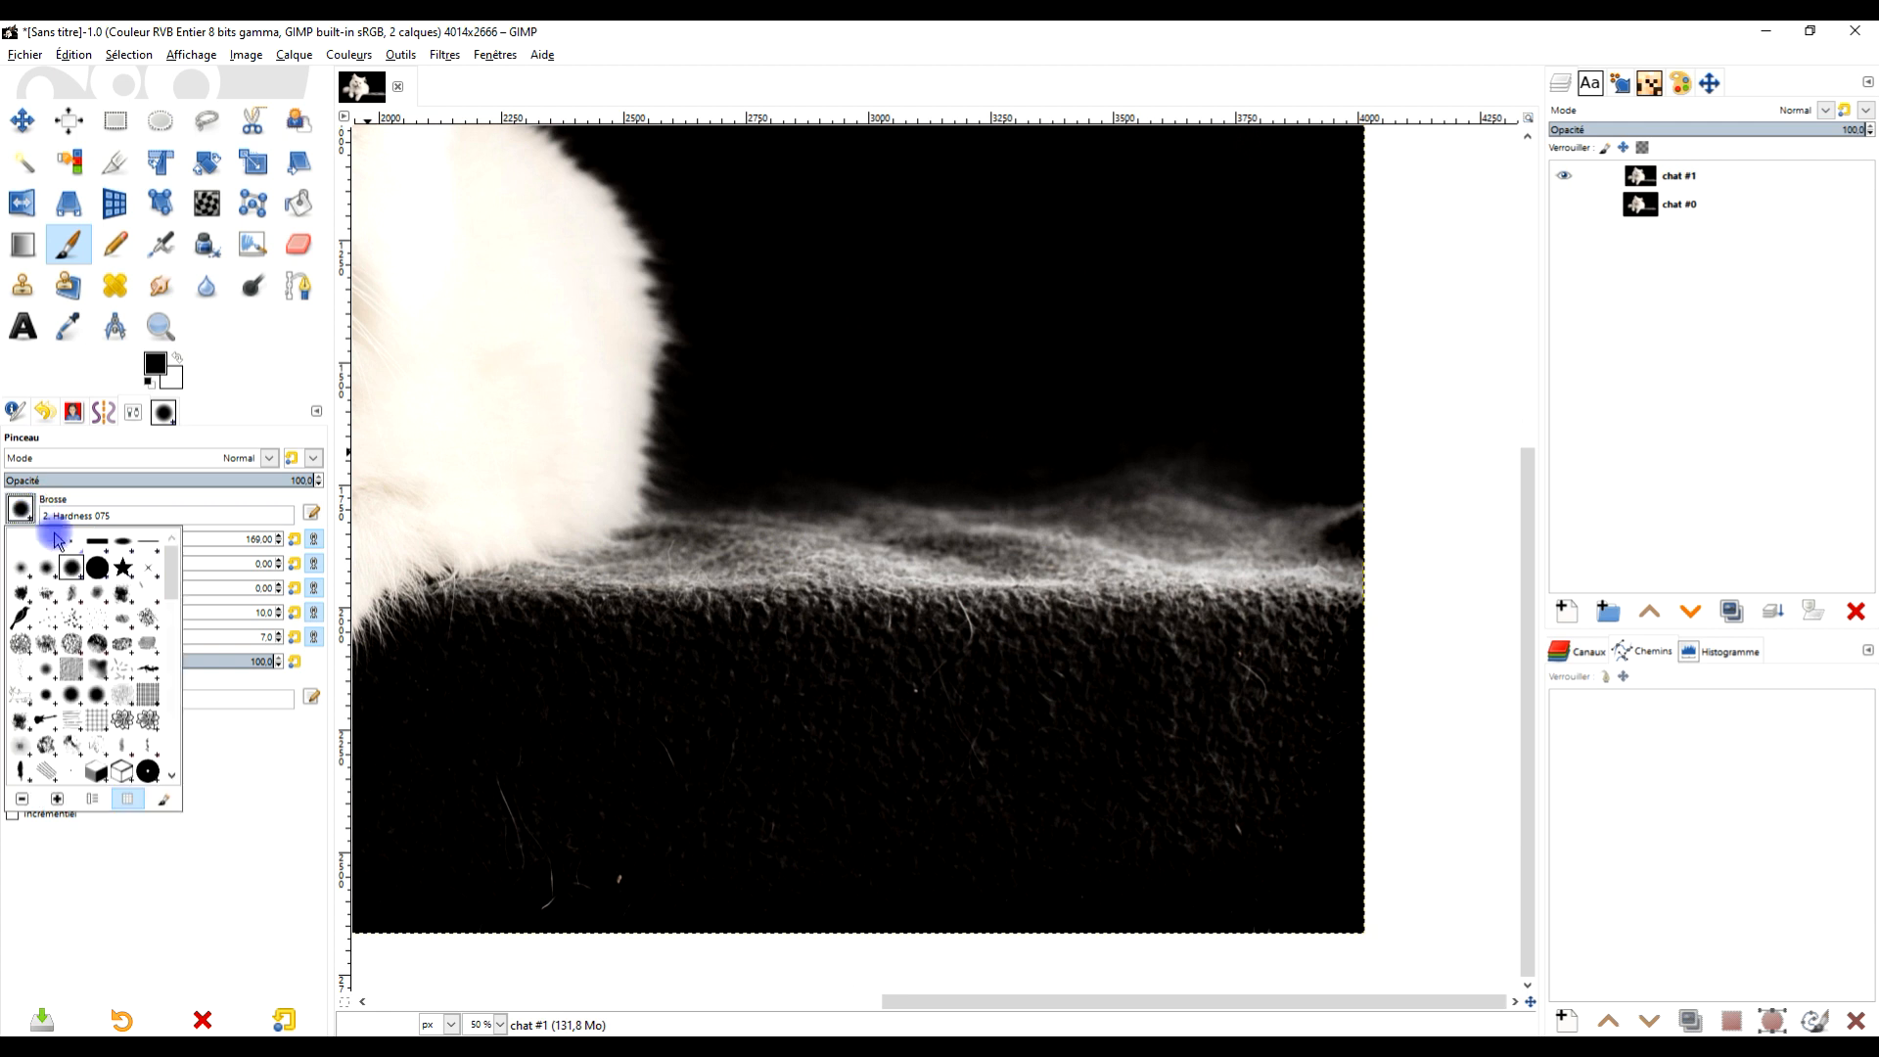
click(99, 568)
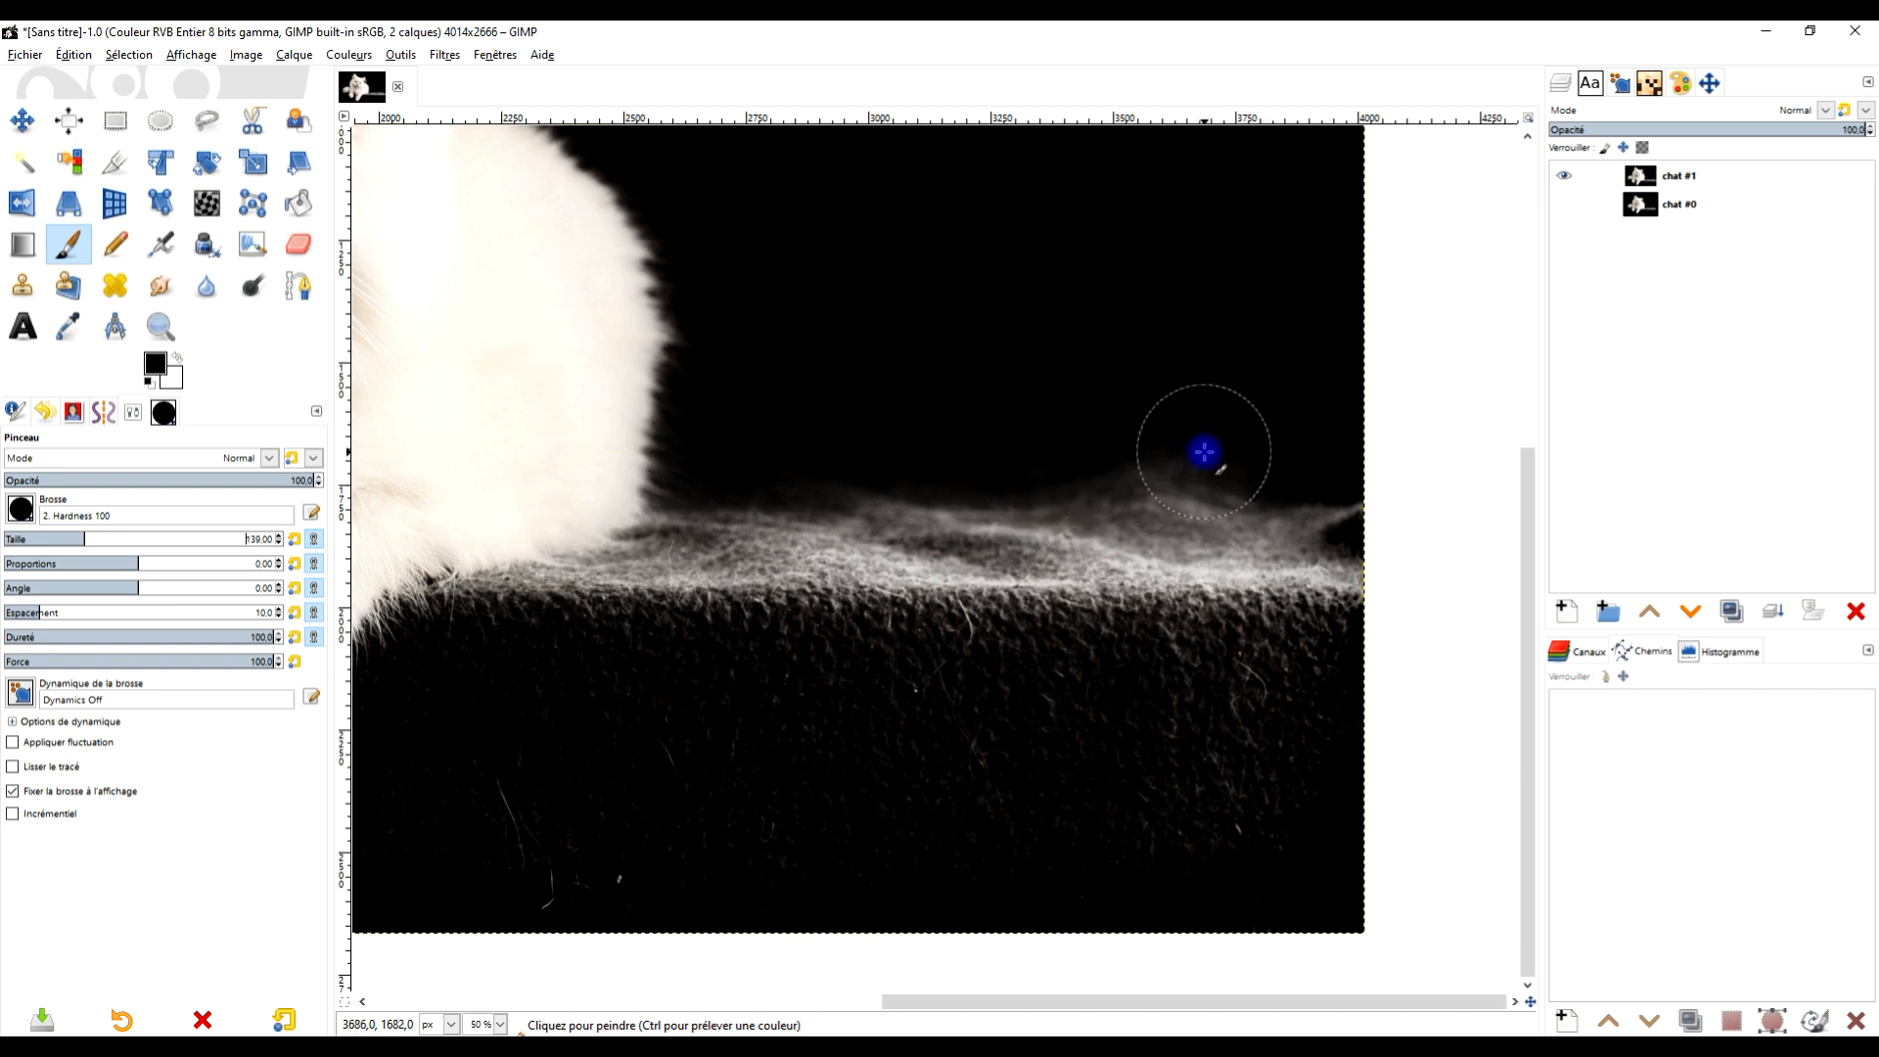
Paint black over the grey blanket beside and below the cat, stopping short of its fur
scroll(1204, 452, down, 2)
scroll(1203, 452, up, 2)
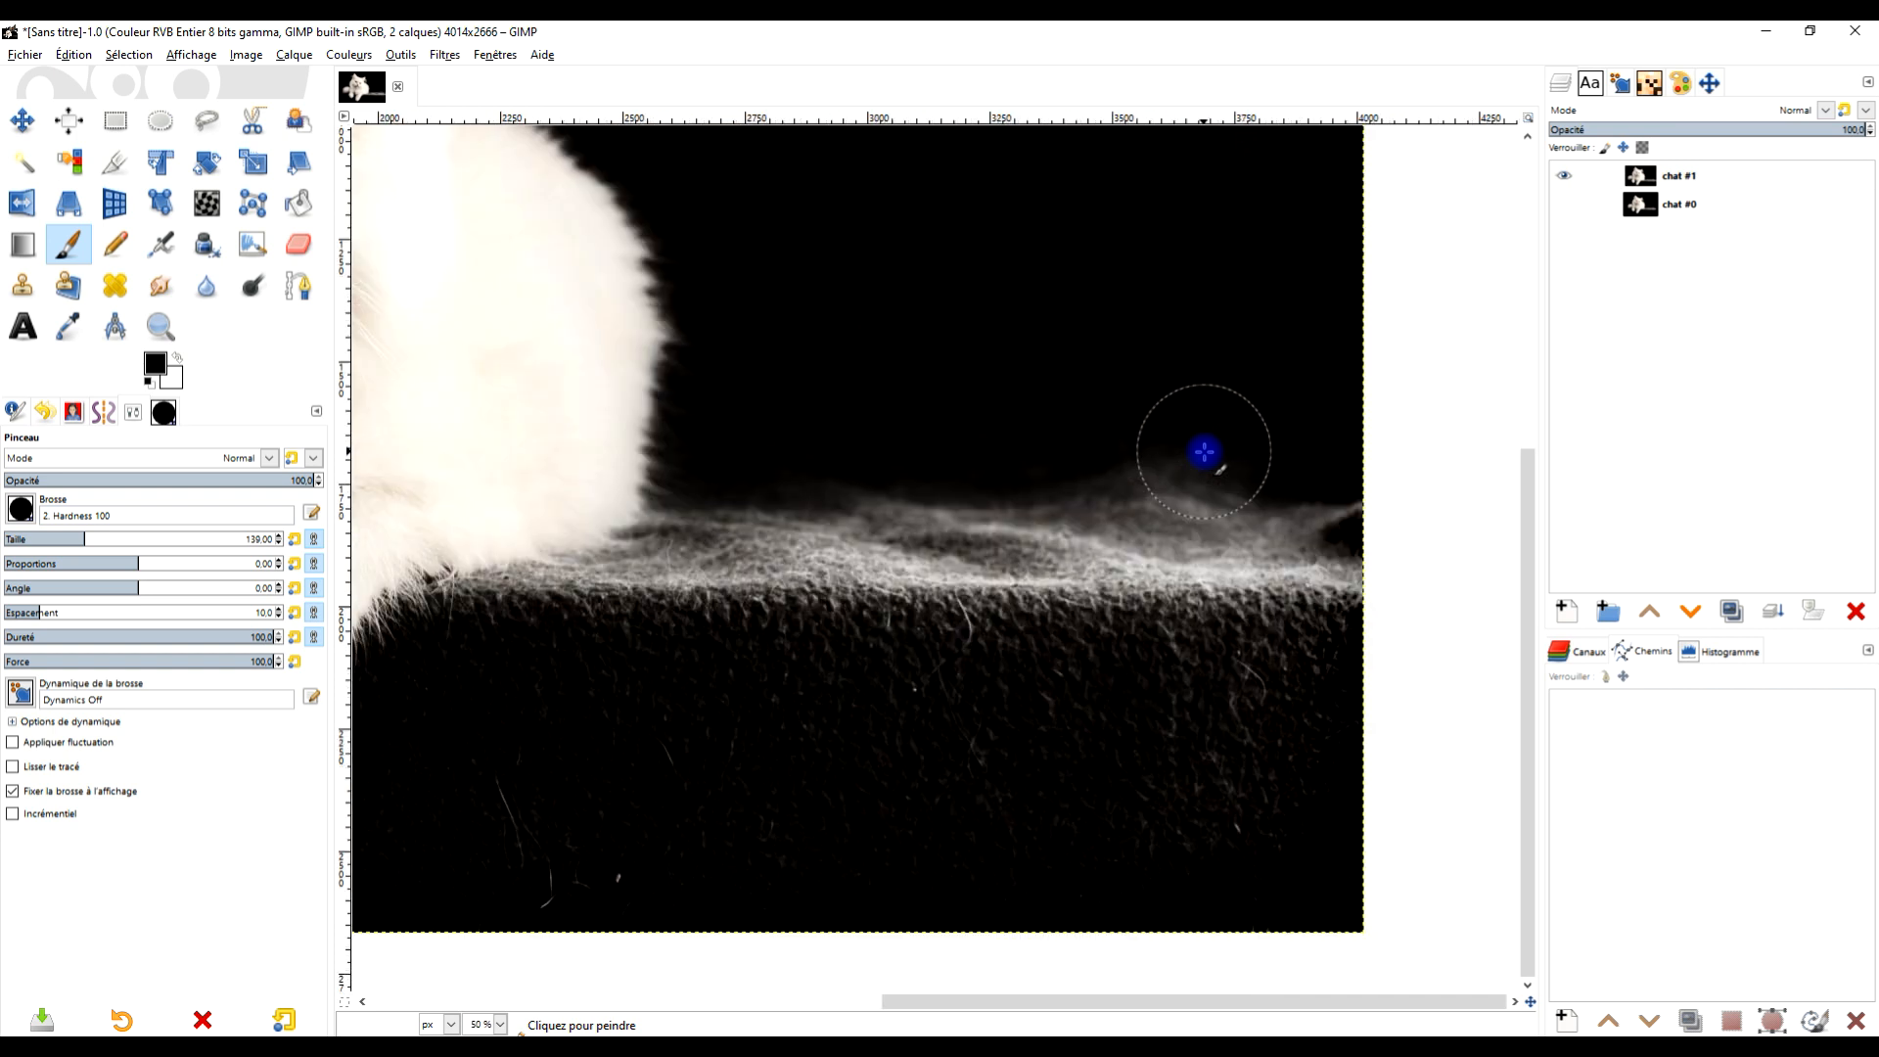
drag(1248, 536, 1106, 423)
drag(1188, 335, 1190, 481)
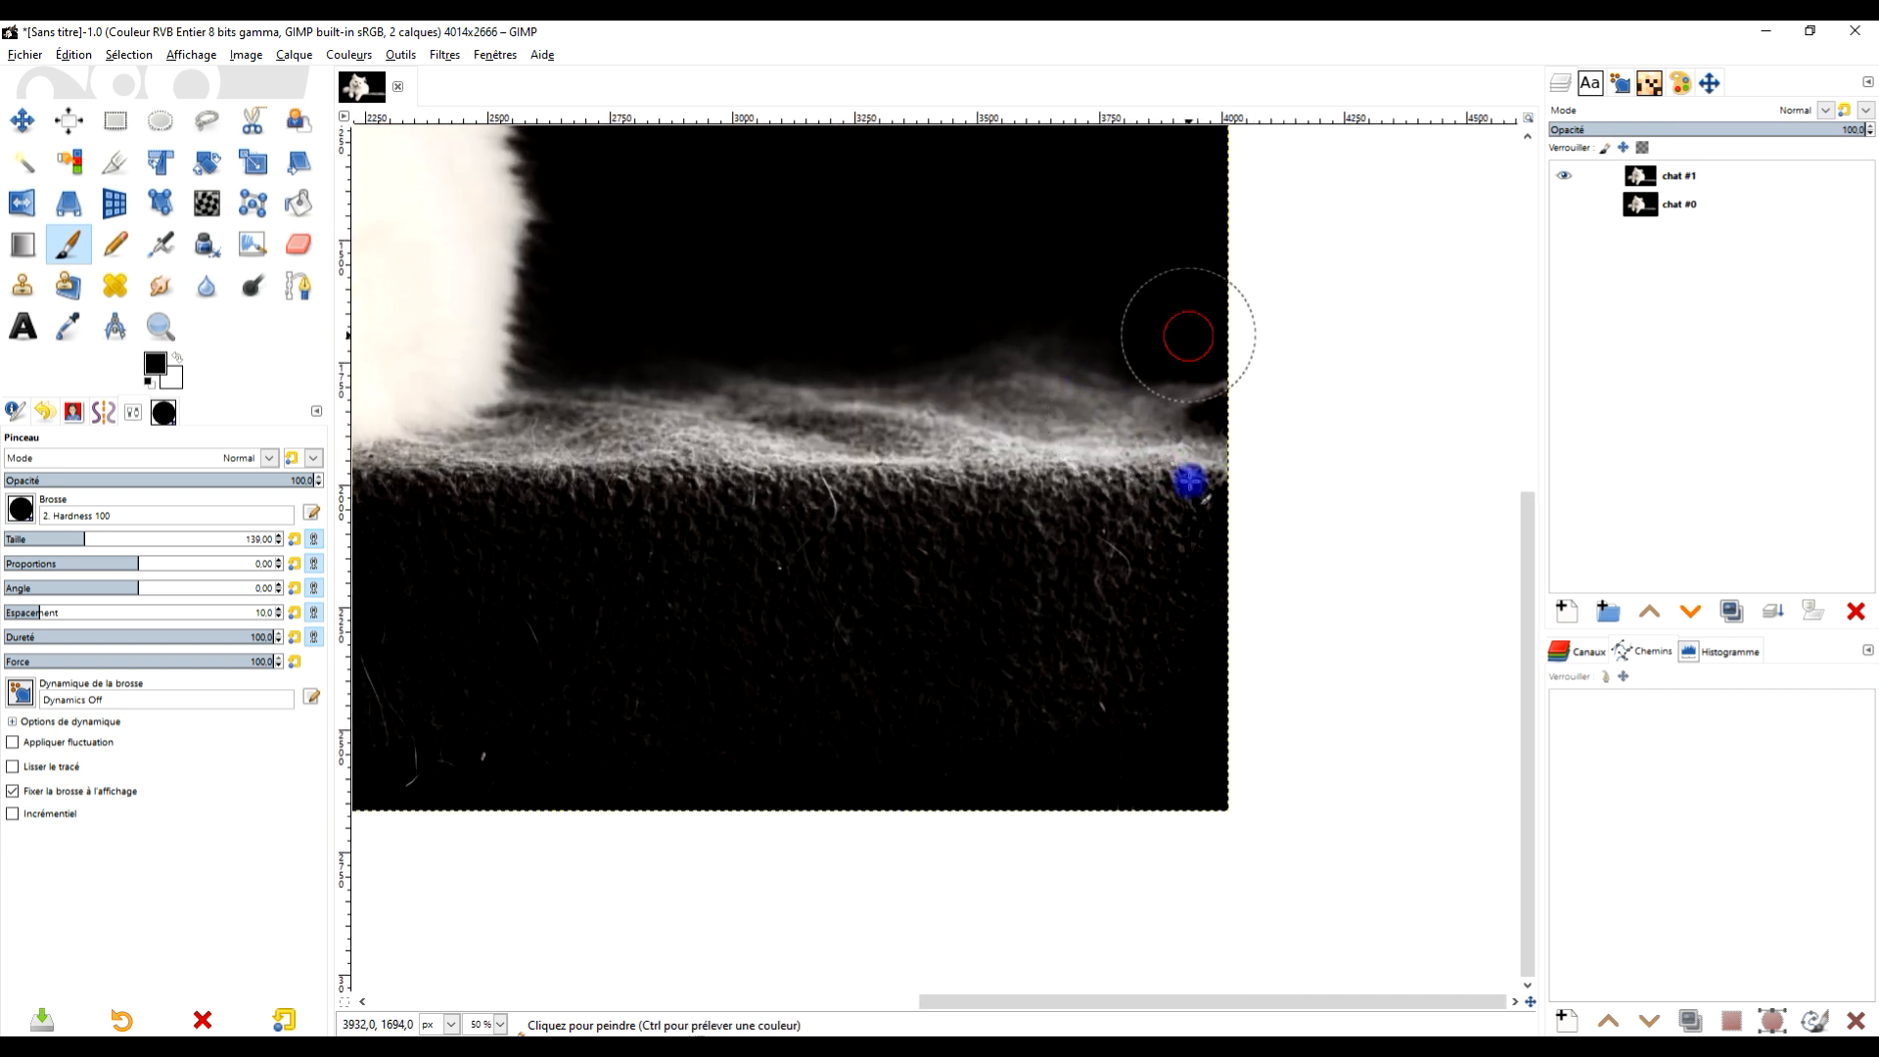
mouse_move(1142, 390)
mouse_down()
mouse_move(1085, 499)
mouse_move(1146, 507)
mouse_move(864, 476)
mouse_move(877, 490)
mouse_move(873, 384)
mouse_move(780, 482)
mouse_move(675, 391)
mouse_up()
mouse_move(1084, 585)
mouse_down()
mouse_move(1231, 647)
mouse_move(969, 657)
mouse_move(785, 726)
mouse_move(707, 788)
mouse_move(543, 718)
mouse_move(493, 781)
mouse_move(518, 757)
mouse_move(550, 794)
mouse_move(474, 797)
mouse_up()
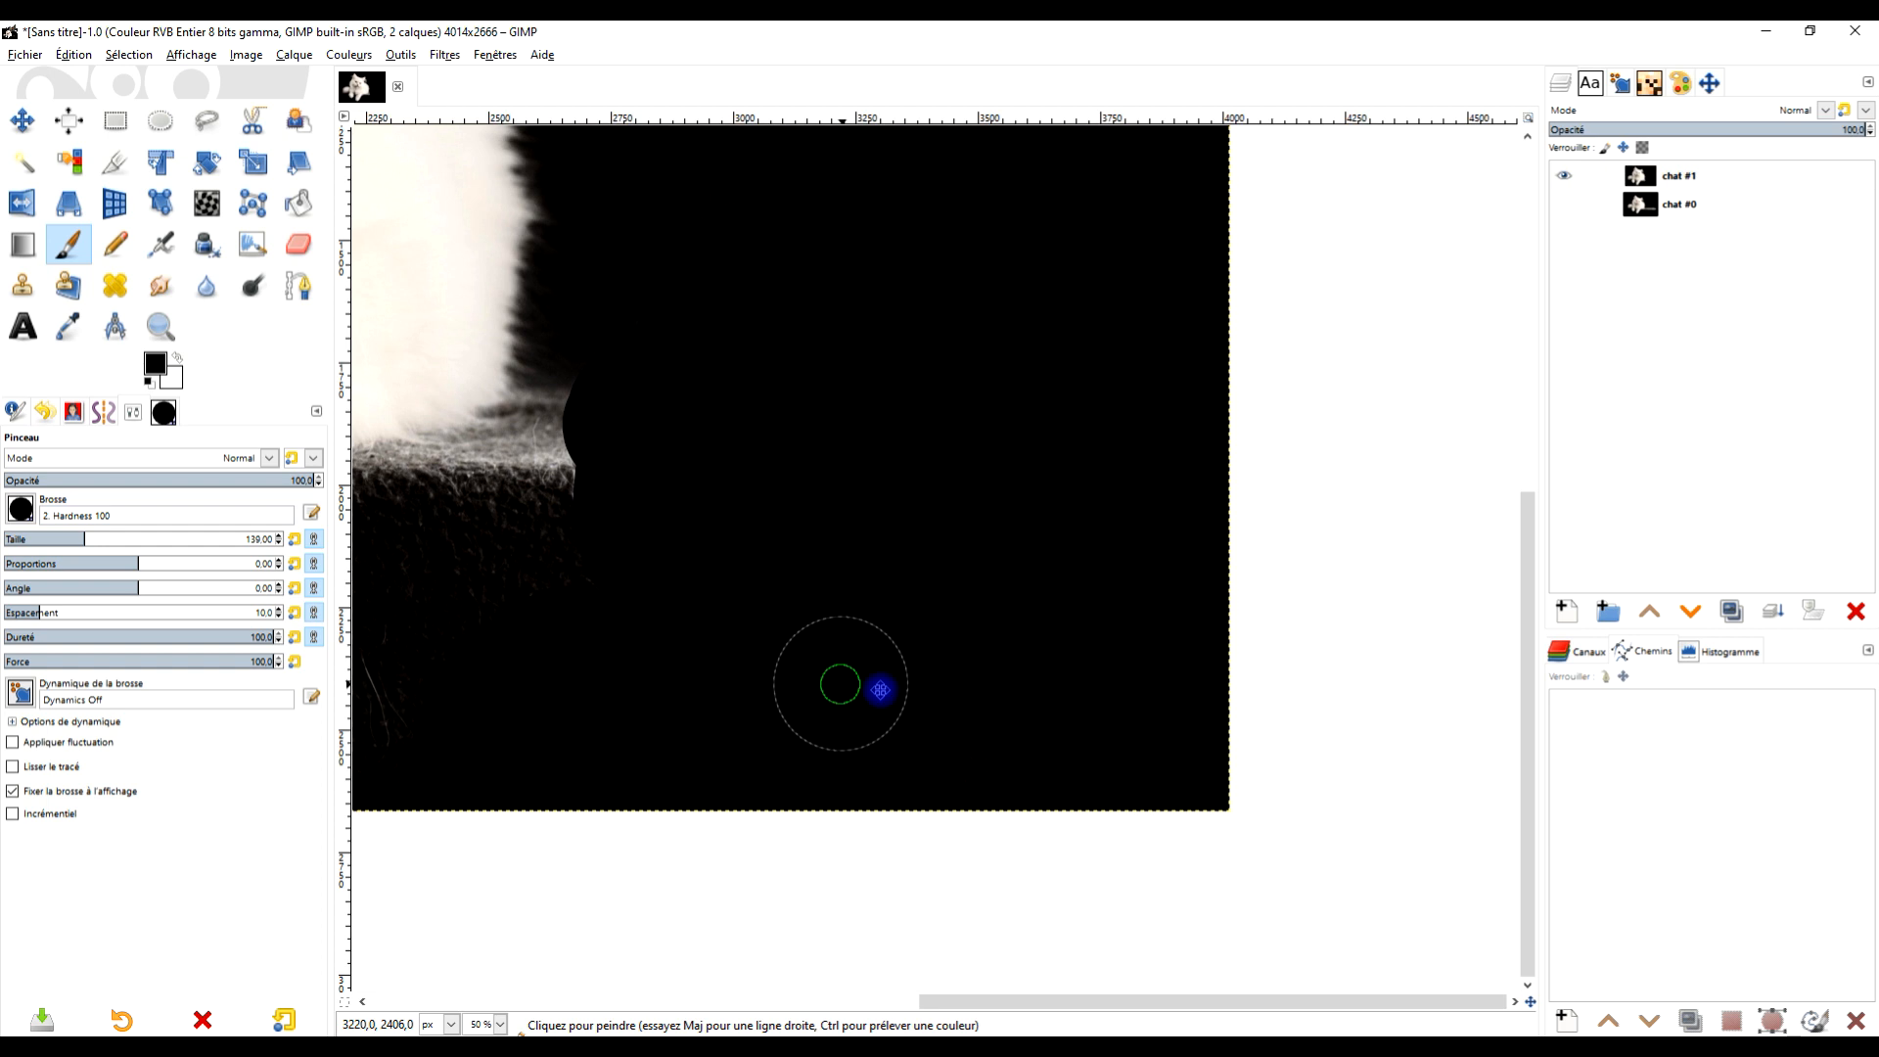
drag(746, 567, 1116, 603)
mouse_move(860, 583)
mouse_down()
mouse_move(1000, 449)
mouse_move(738, 637)
mouse_up()
scroll(592, 895, down, 2)
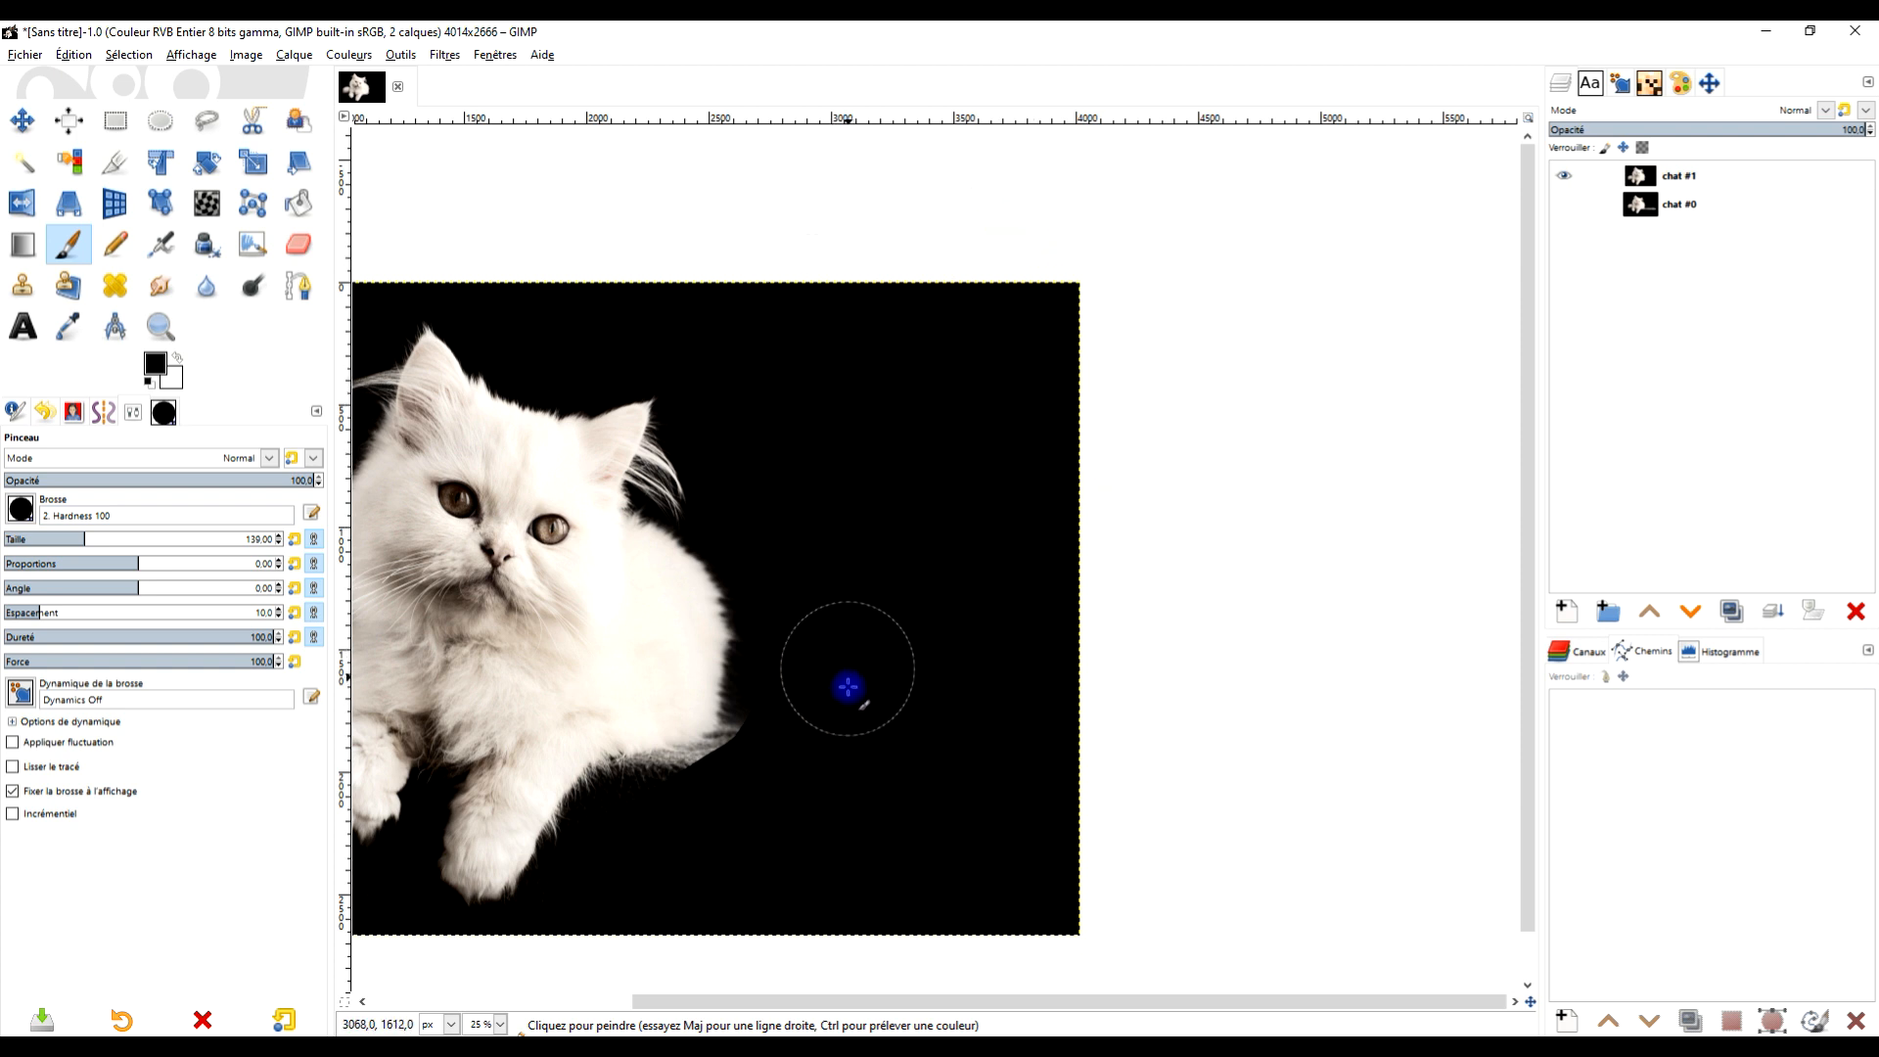
Change the paintbrush to the softer 2. Hardness 025 brush for work near the tail
key(shift+j)
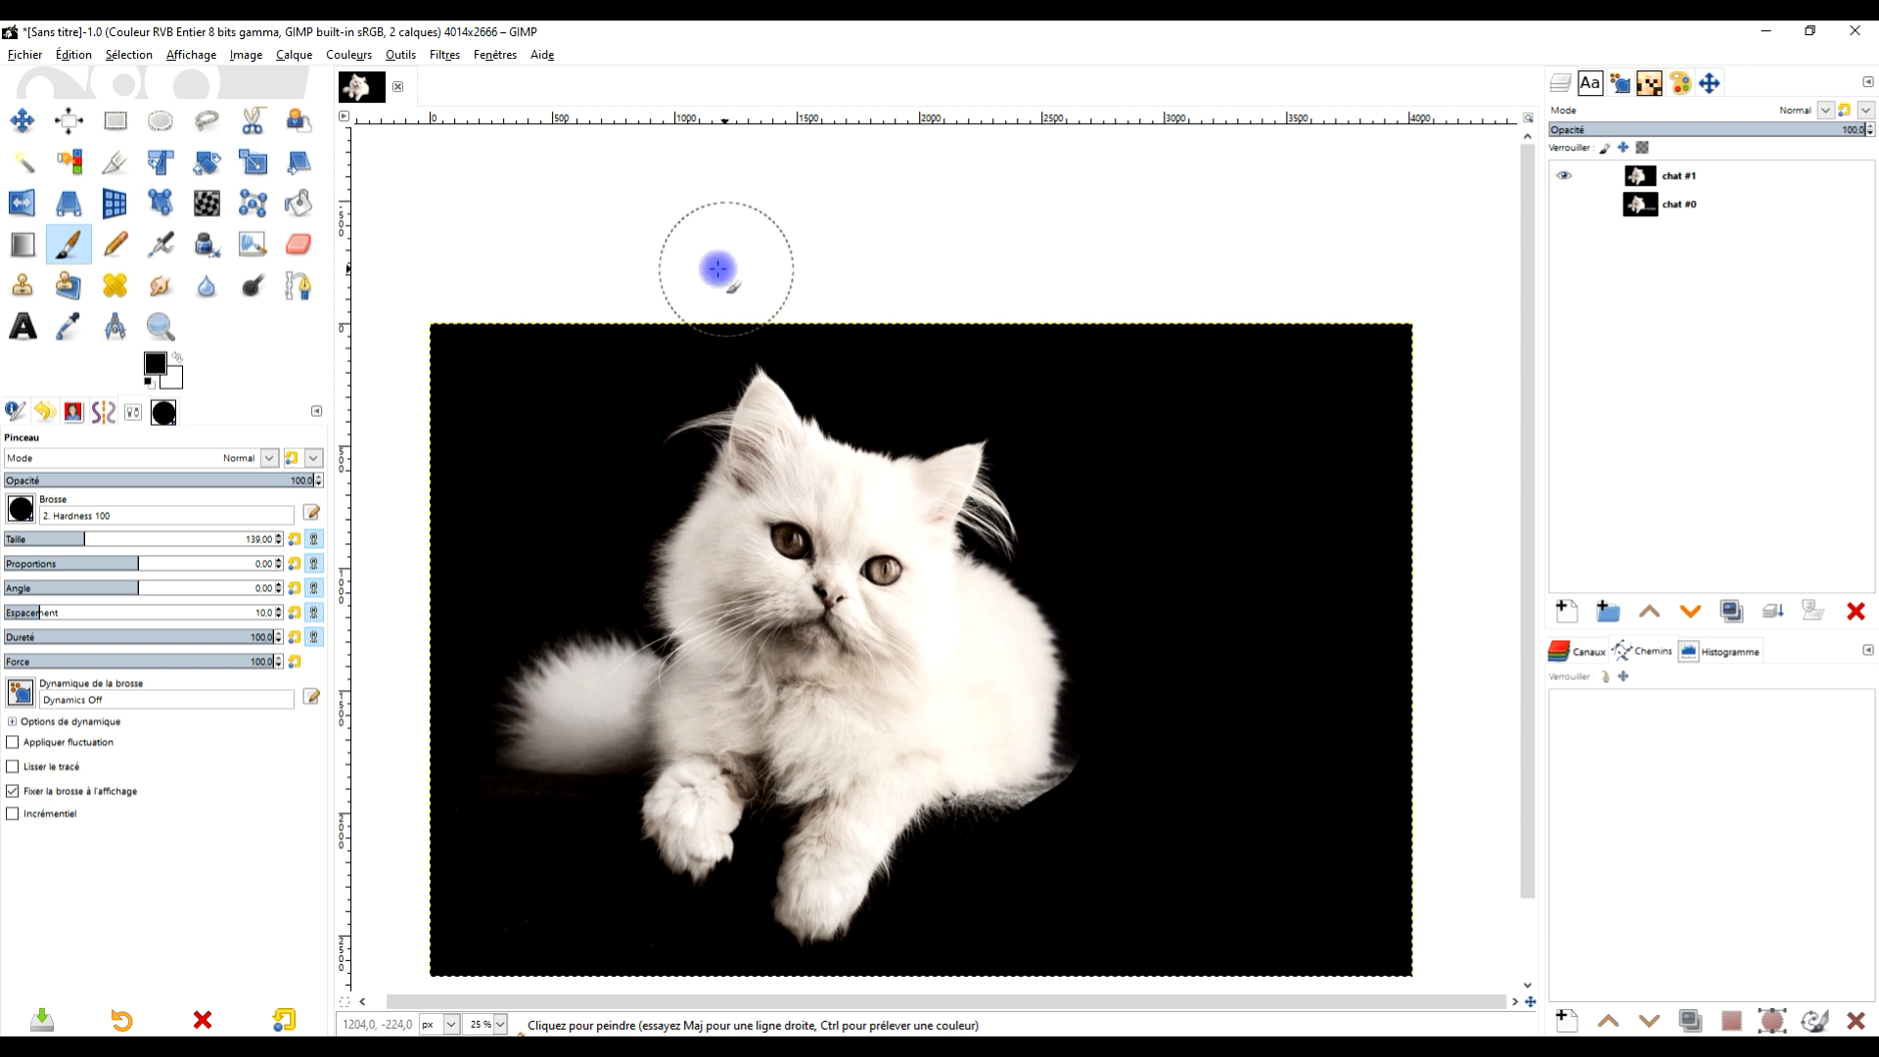
drag(533, 591, 618, 311)
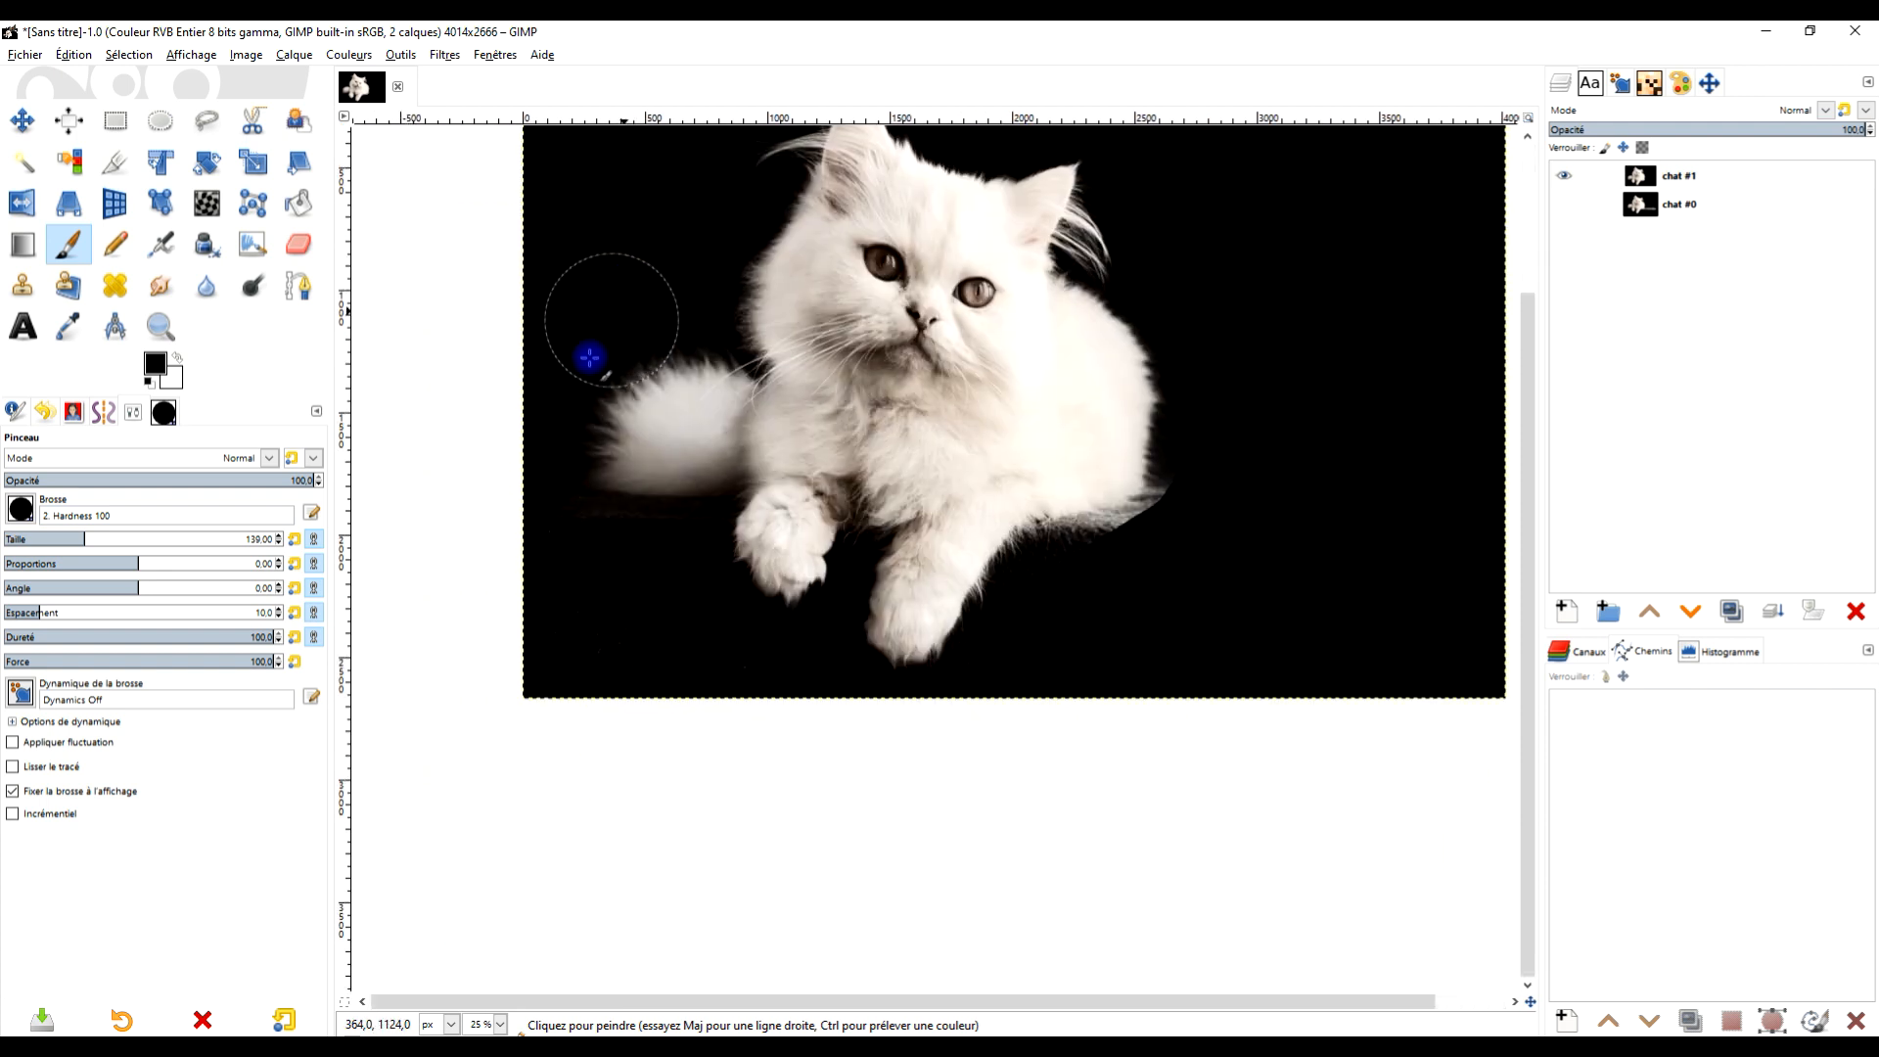
scroll(588, 504, up, 3)
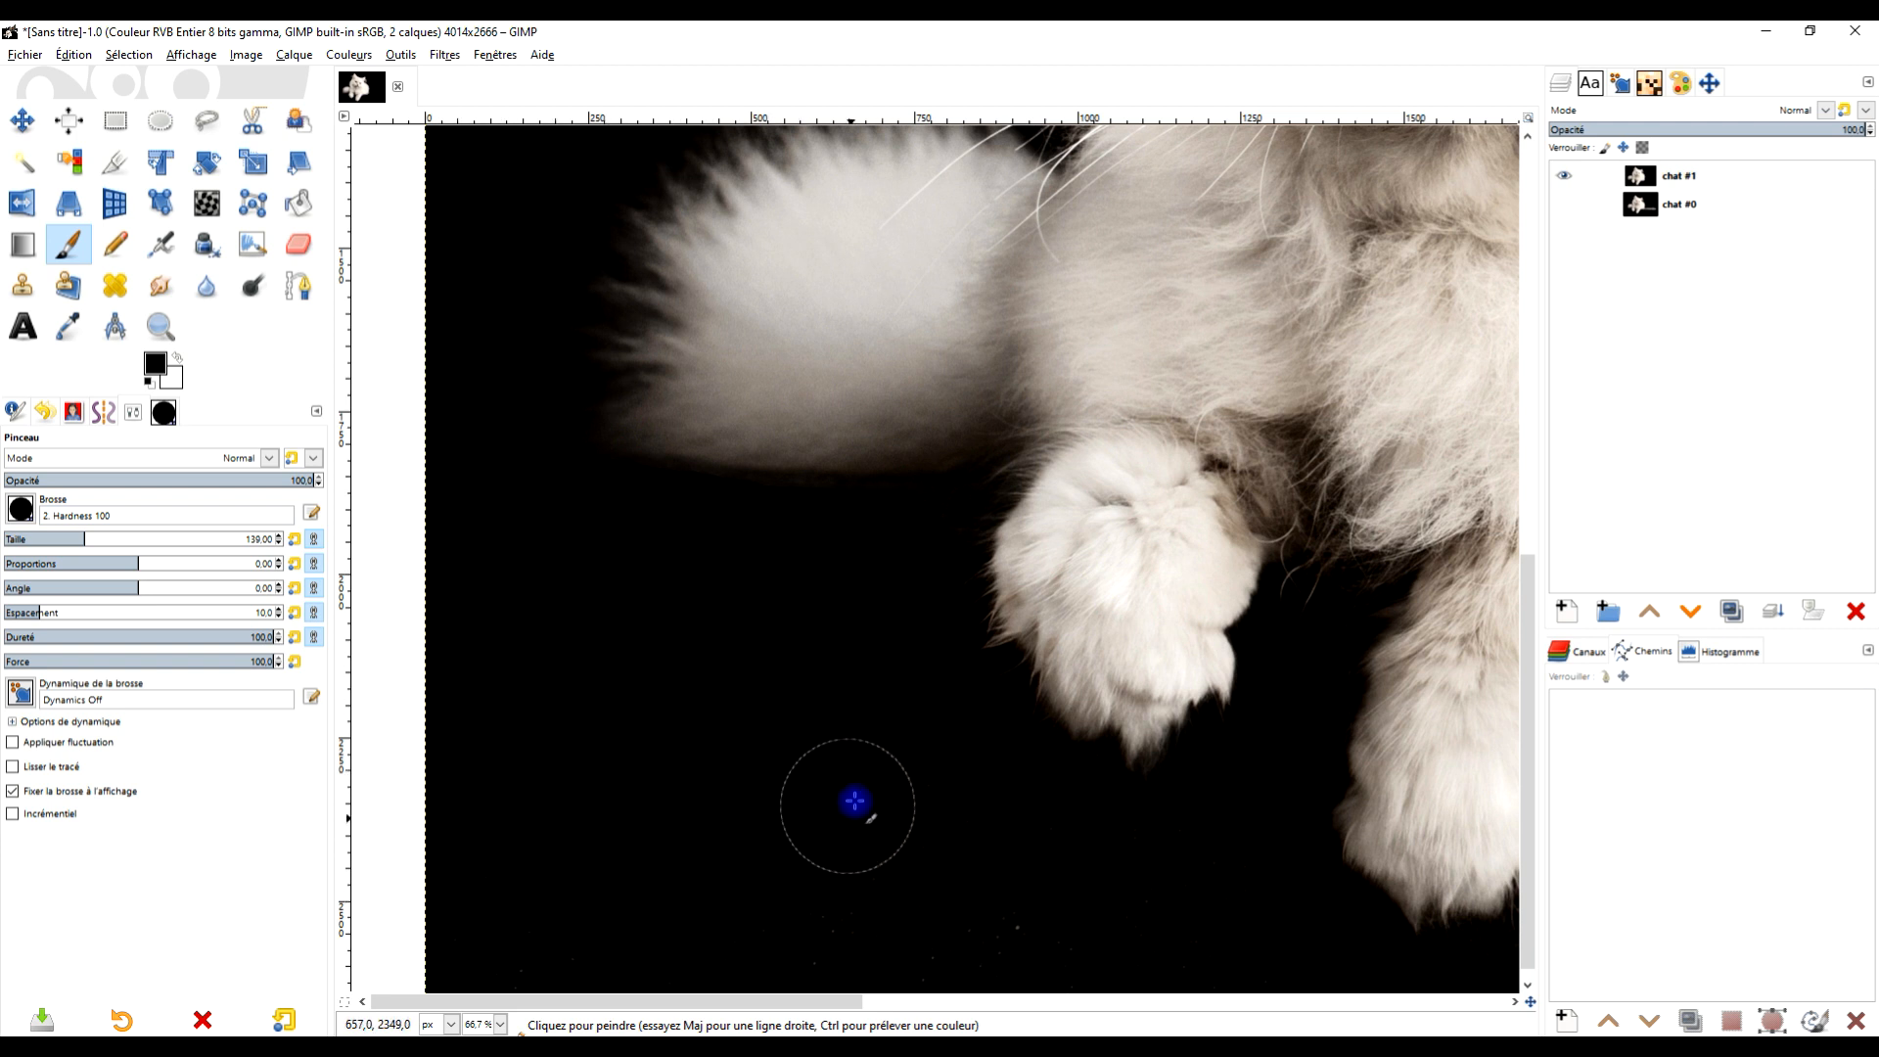
scroll(964, 764, down, 3)
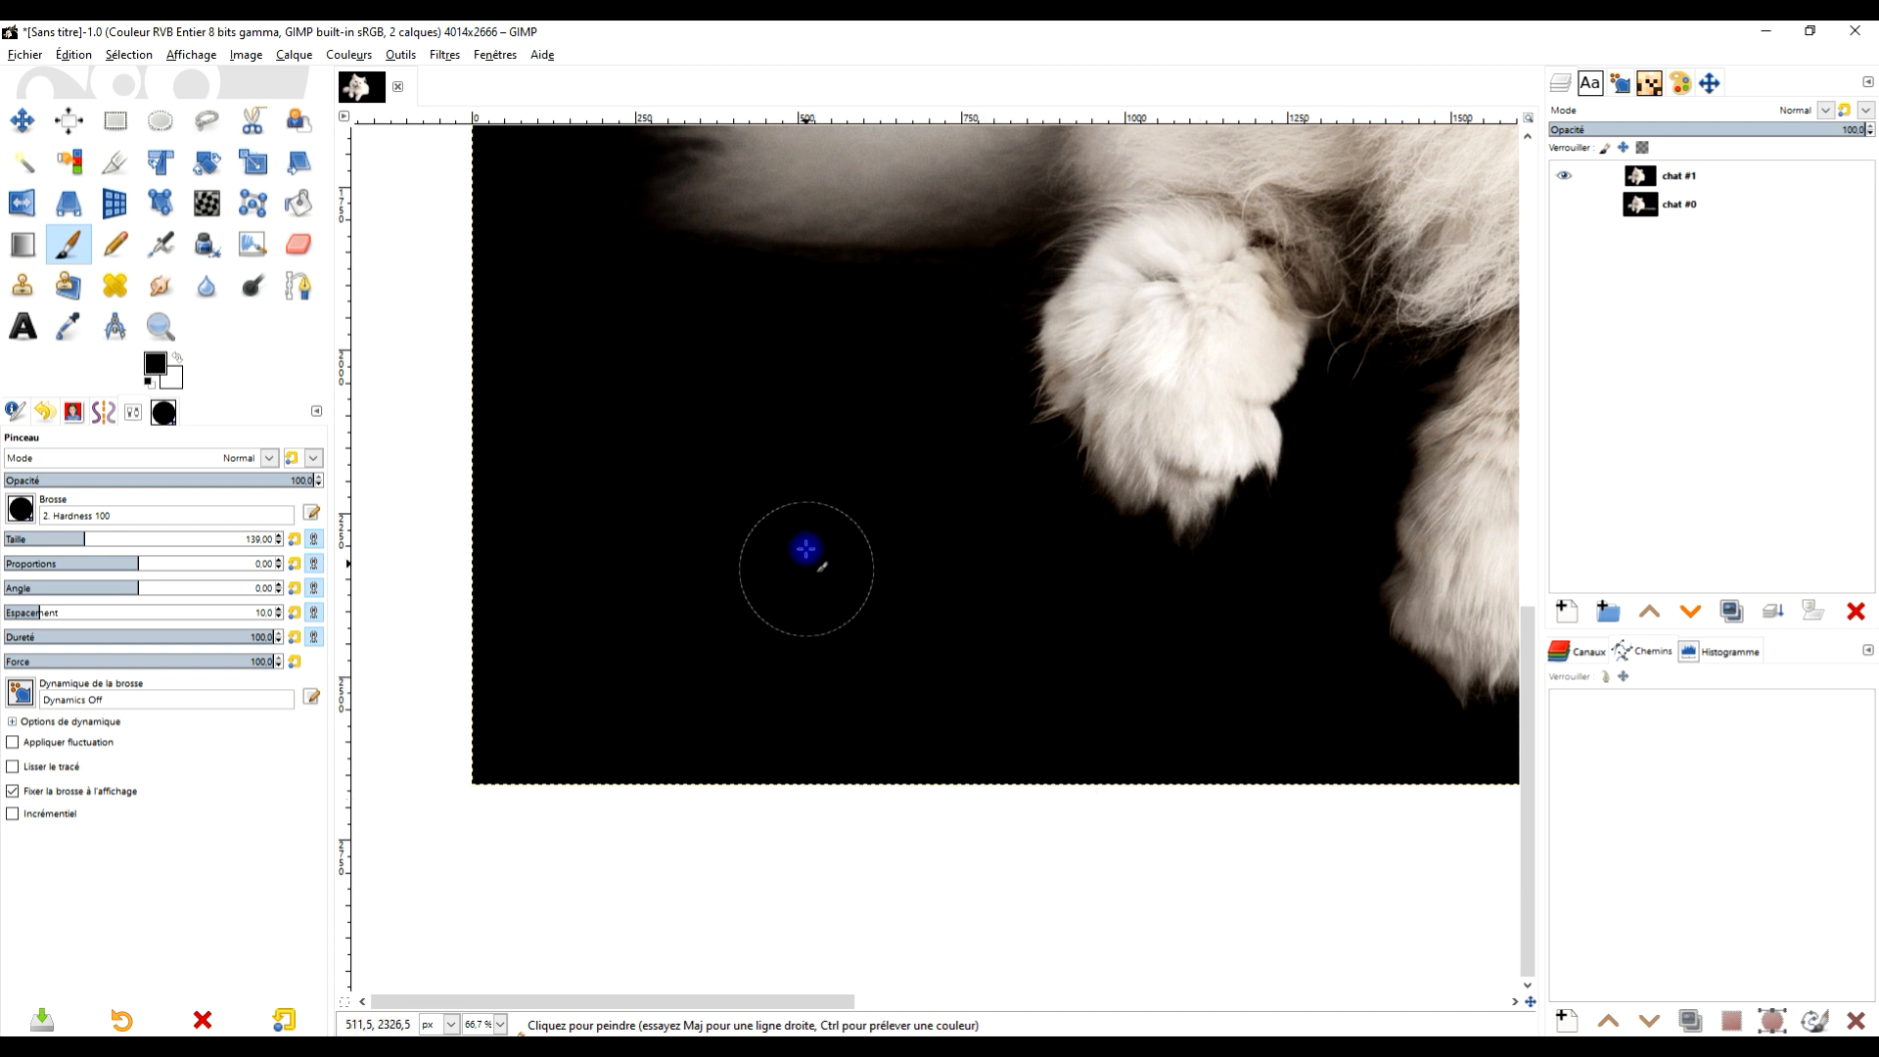
drag(805, 537, 704, 886)
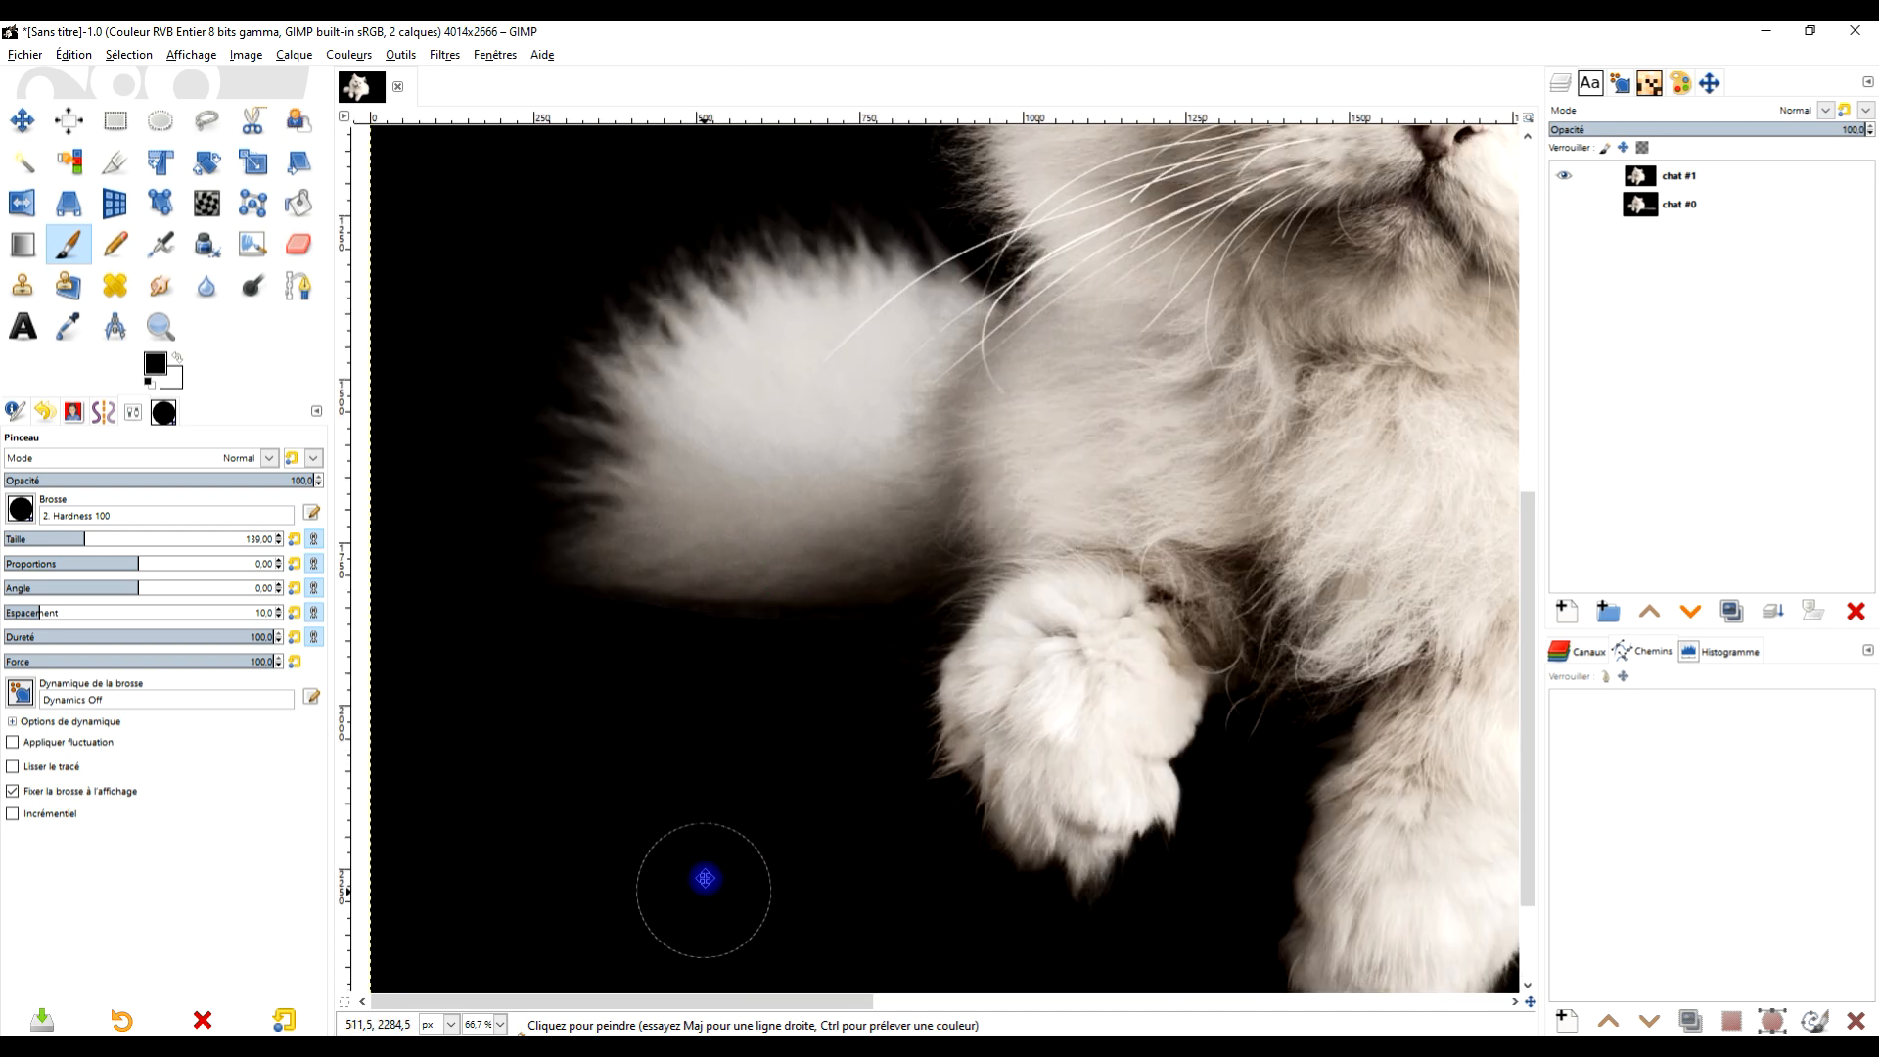
click(20, 509)
click(40, 576)
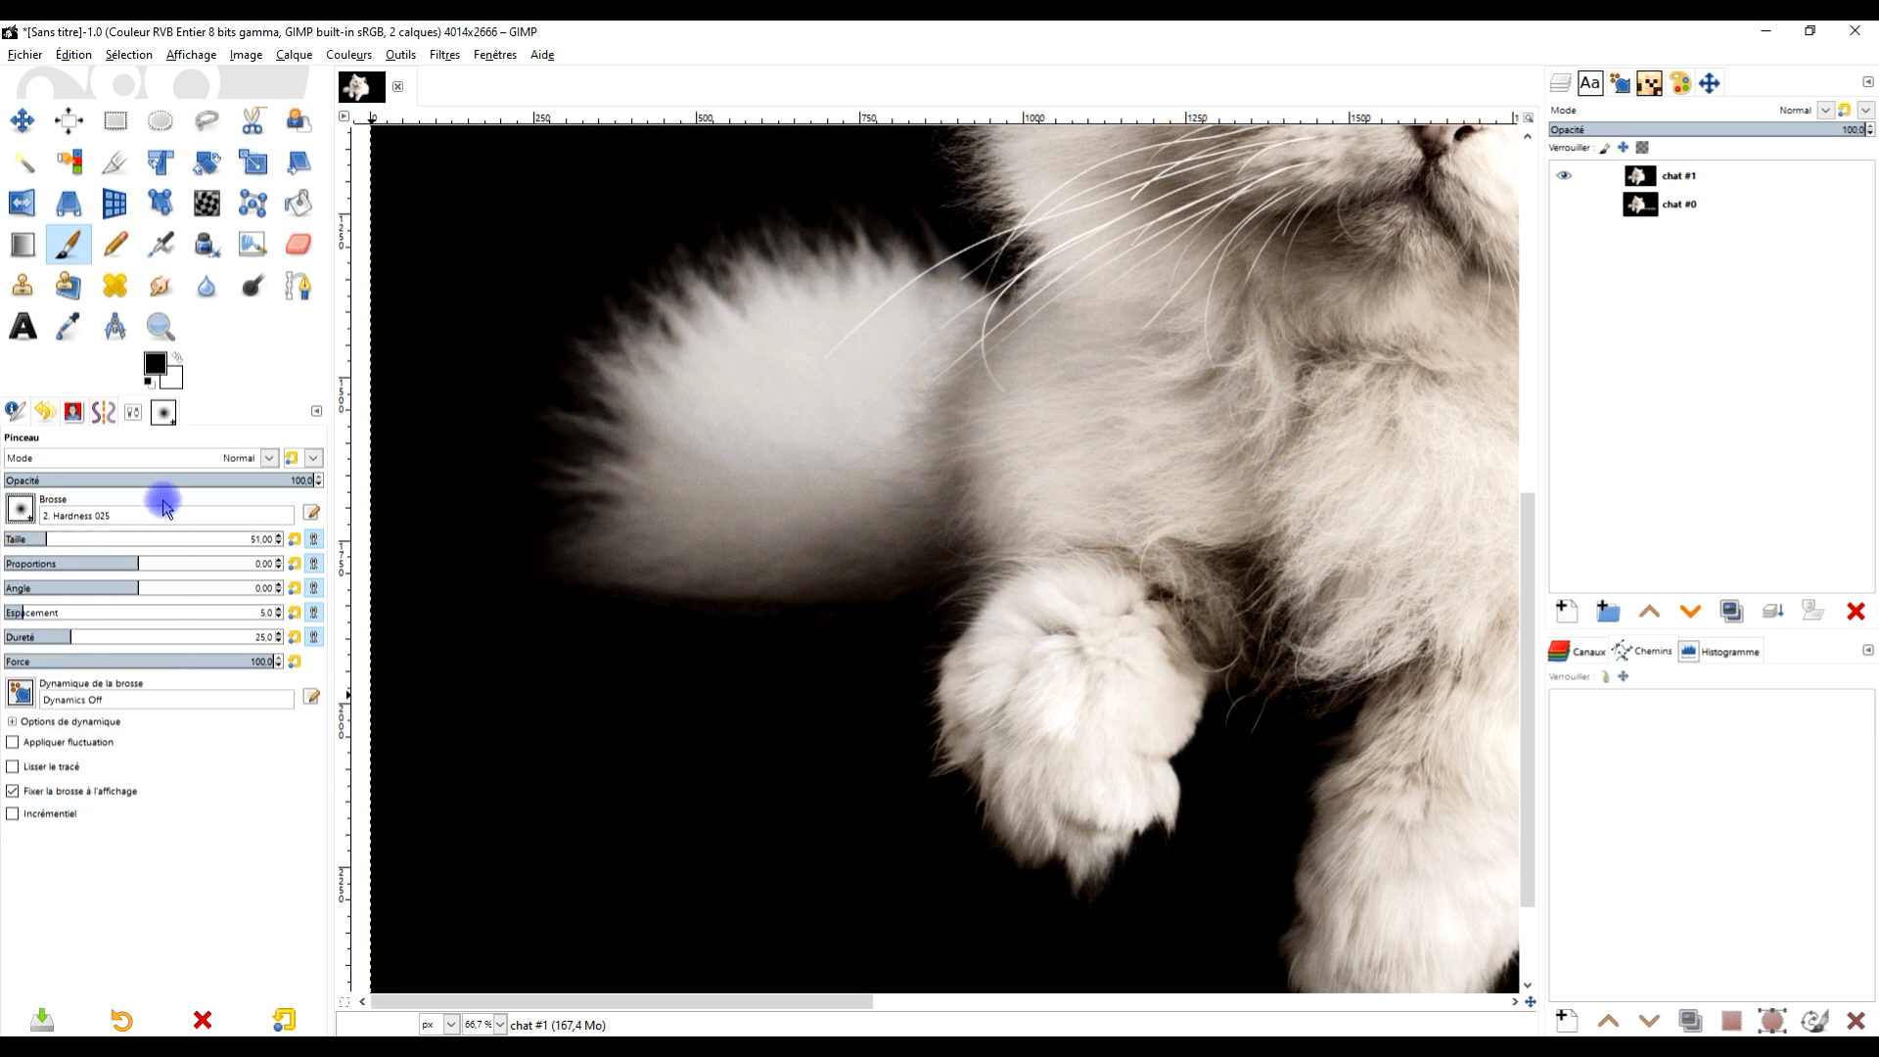
Paint soft black along the outer edge of the tail and the blanket remnant under the cat's rump
drag(648, 319, 524, 402)
drag(1233, 637, 256, 397)
drag(990, 446, 851, 513)
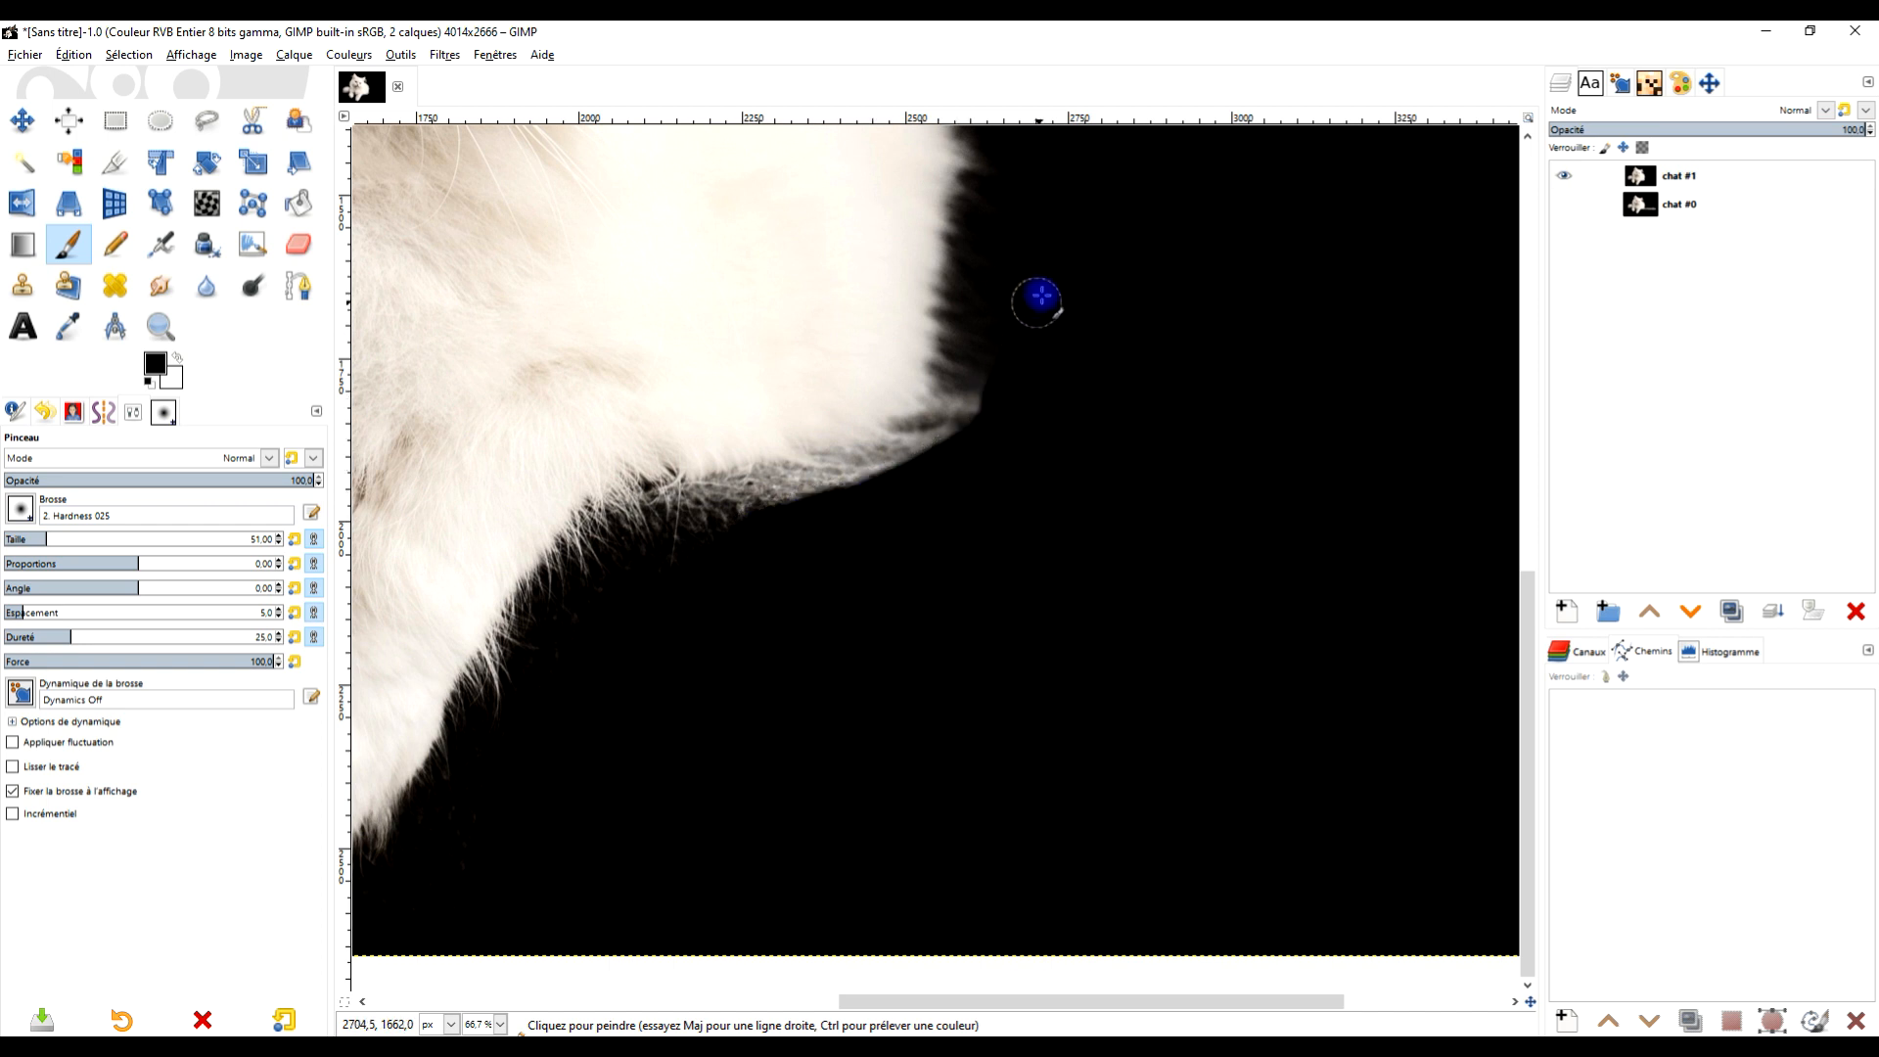
Set the soft paintbrush's size to 92 for the area around the cat's ear and back
drag(1158, 264, 982, 780)
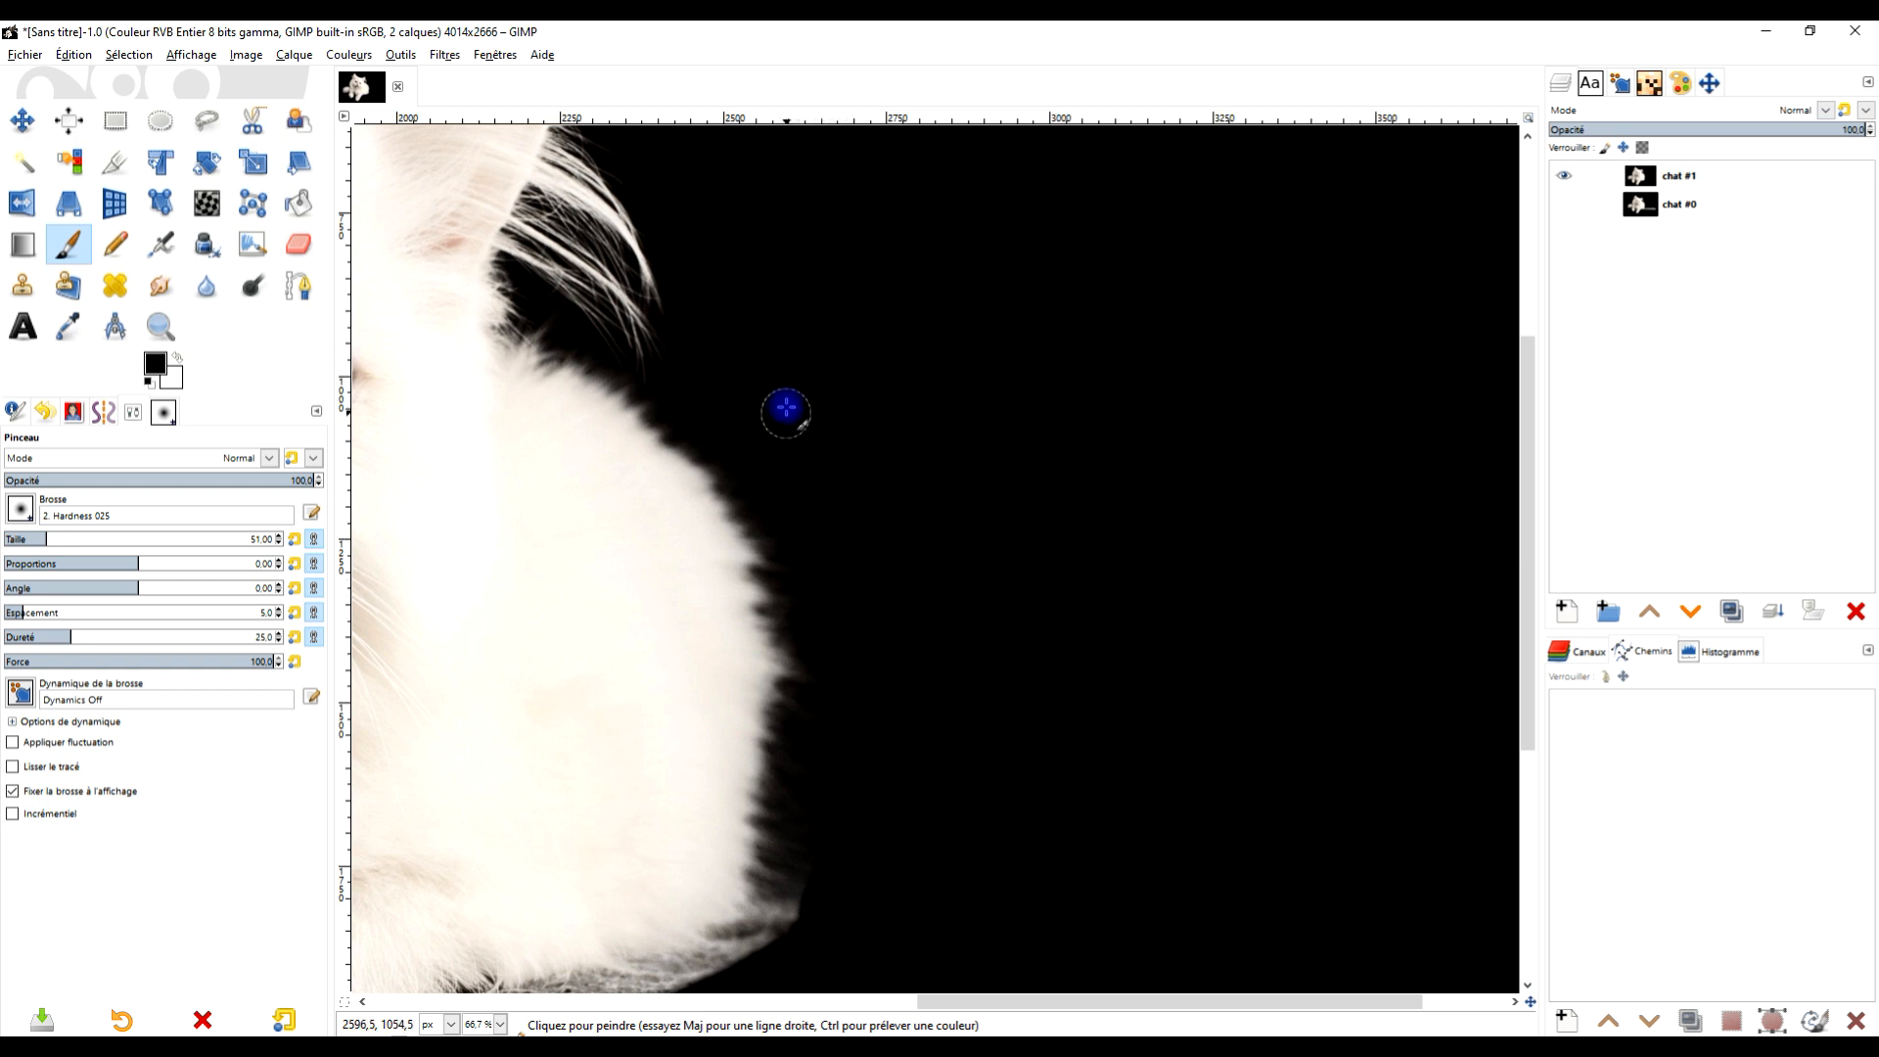
drag(893, 284, 864, 578)
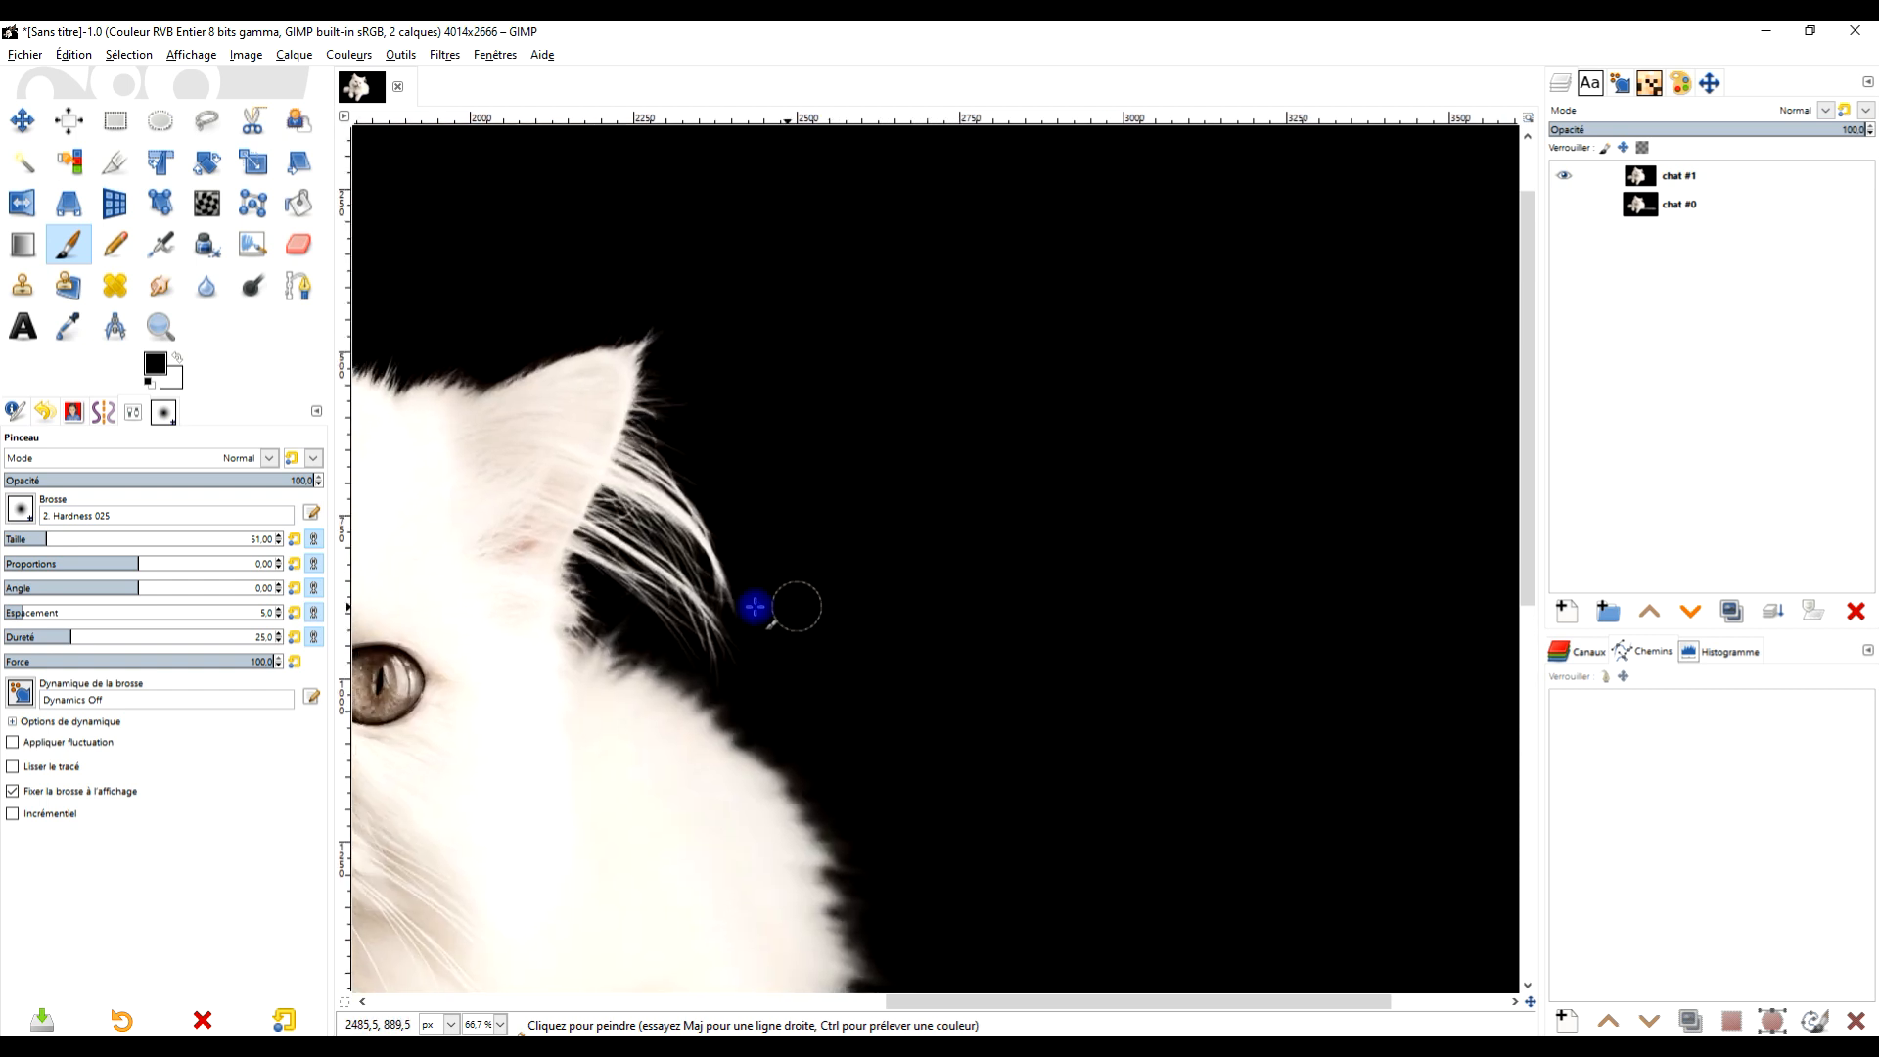
drag(47, 538, 66, 538)
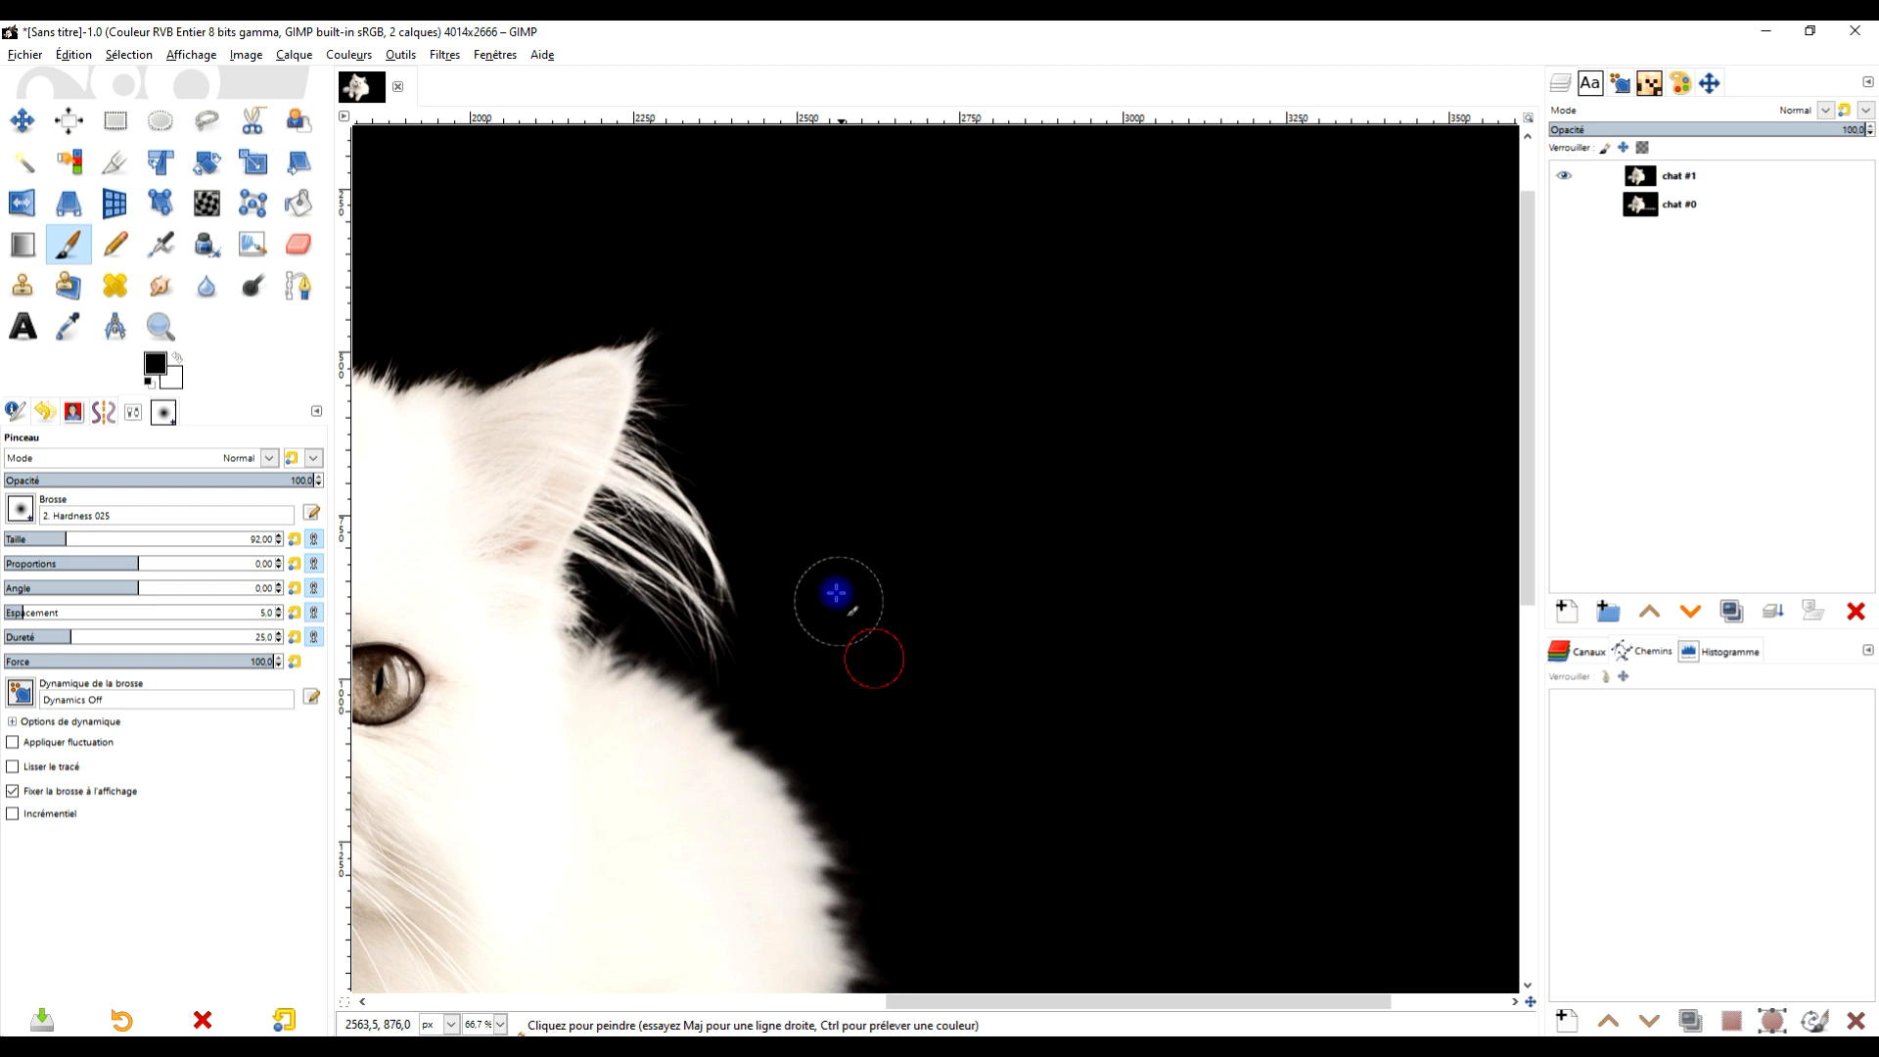
Lower the soft paintbrush's hardness to 10 for the cat's fur edges
mouse_move(817, 323)
mouse_down()
mouse_move(927, 452)
mouse_move(956, 575)
mouse_up()
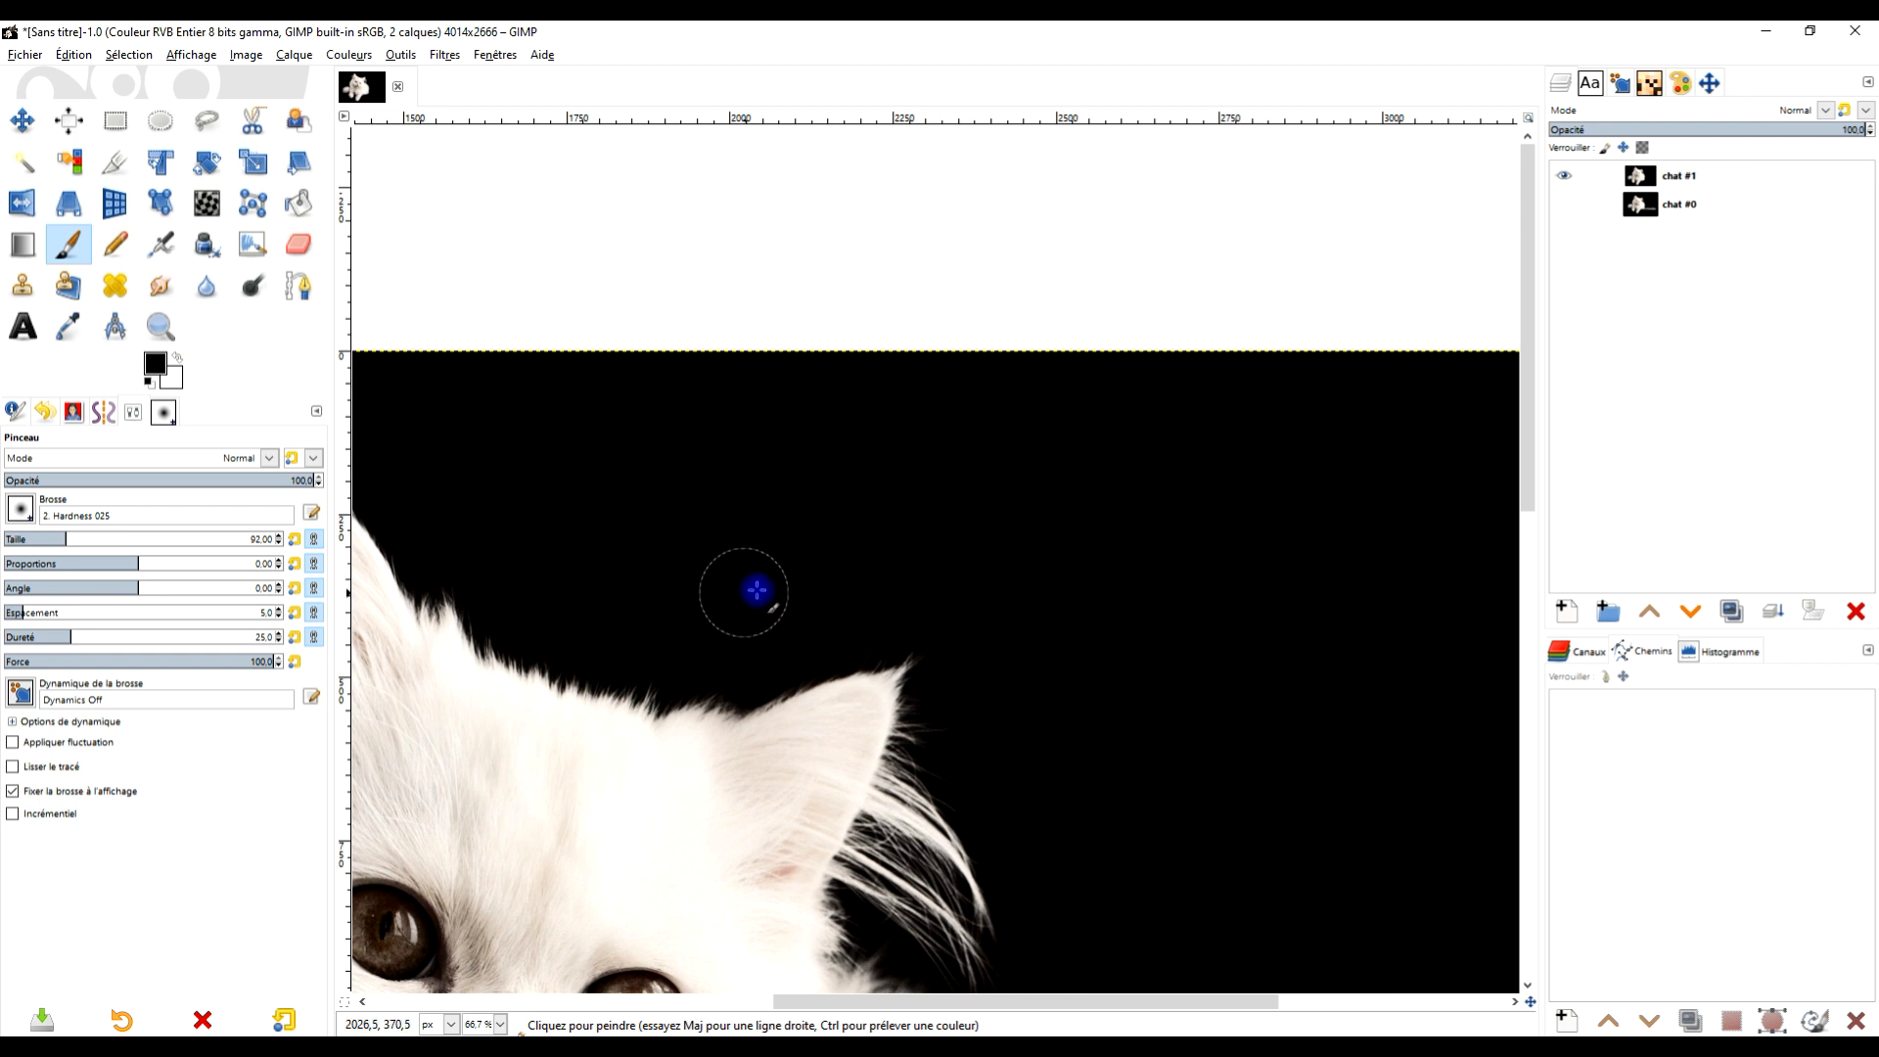
drag(1023, 659, 885, 437)
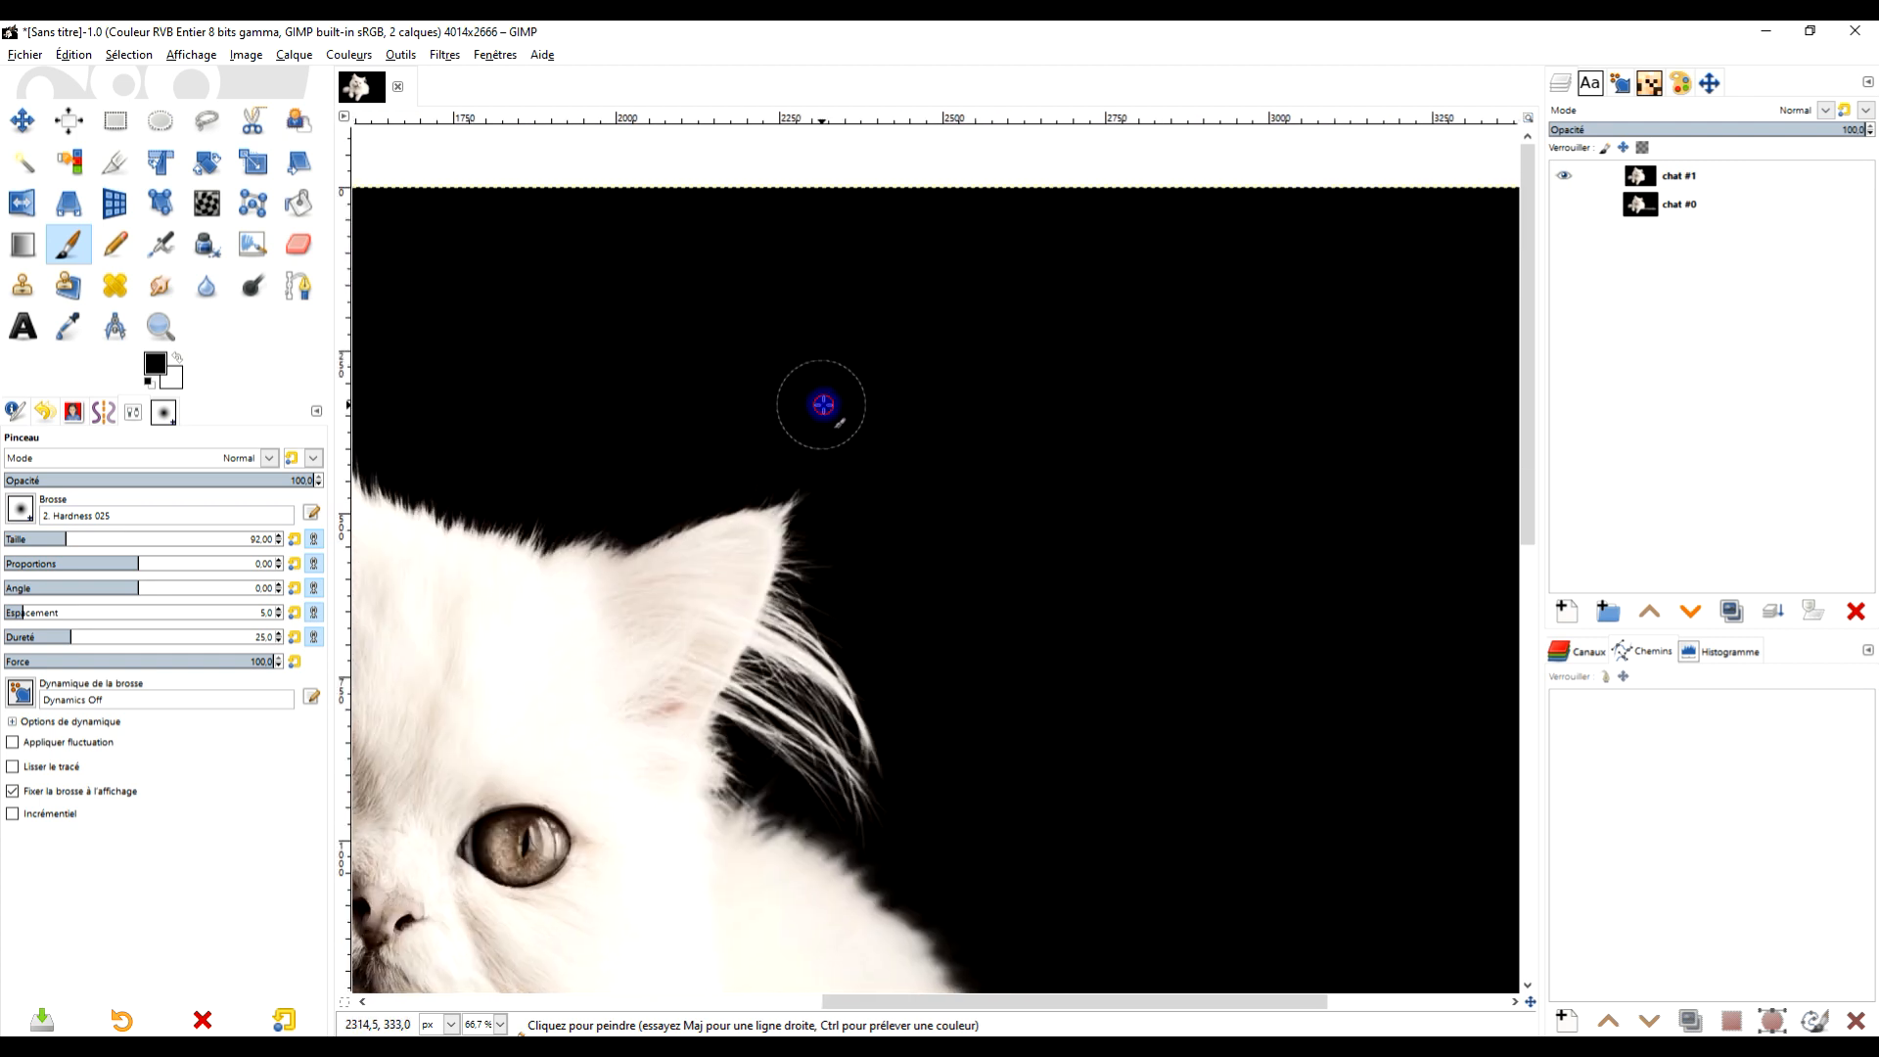
drag(958, 651, 811, 426)
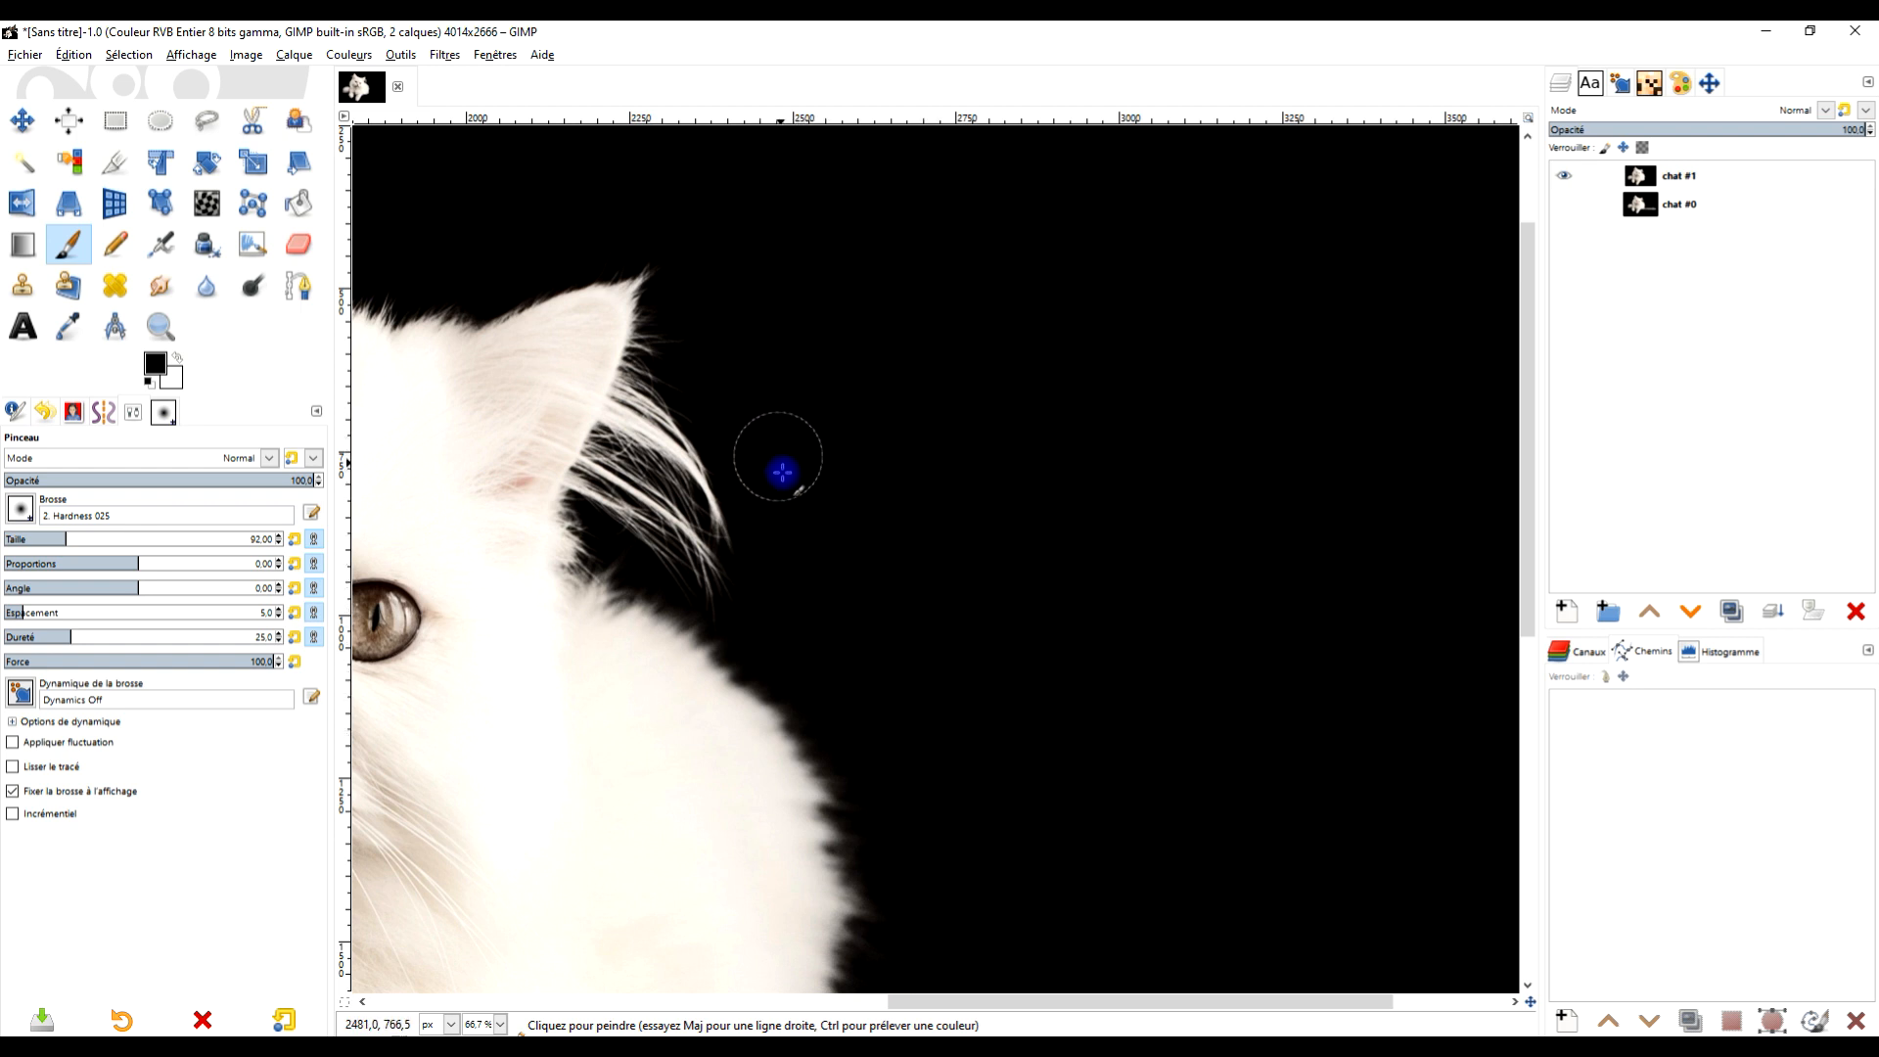
ctrl+scroll(1053, 352, down, 3)
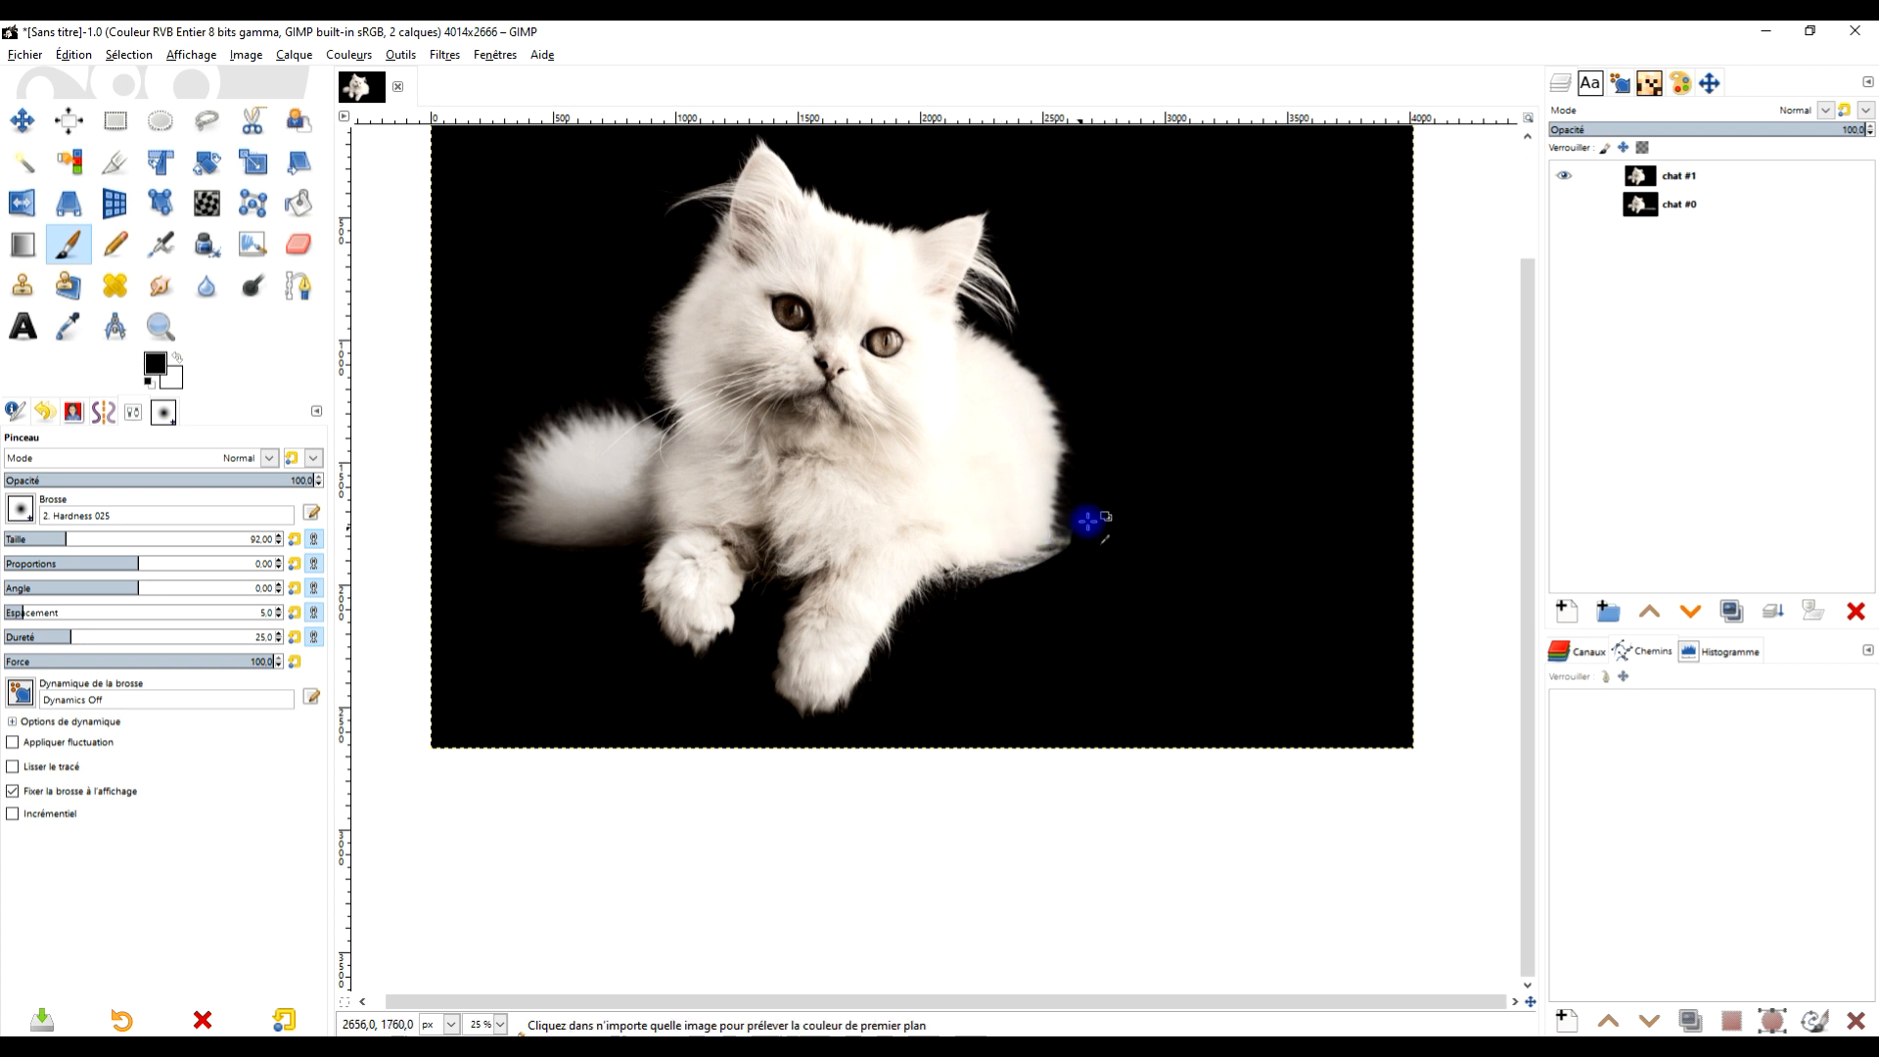
ctrl+scroll(1087, 521, up, 4)
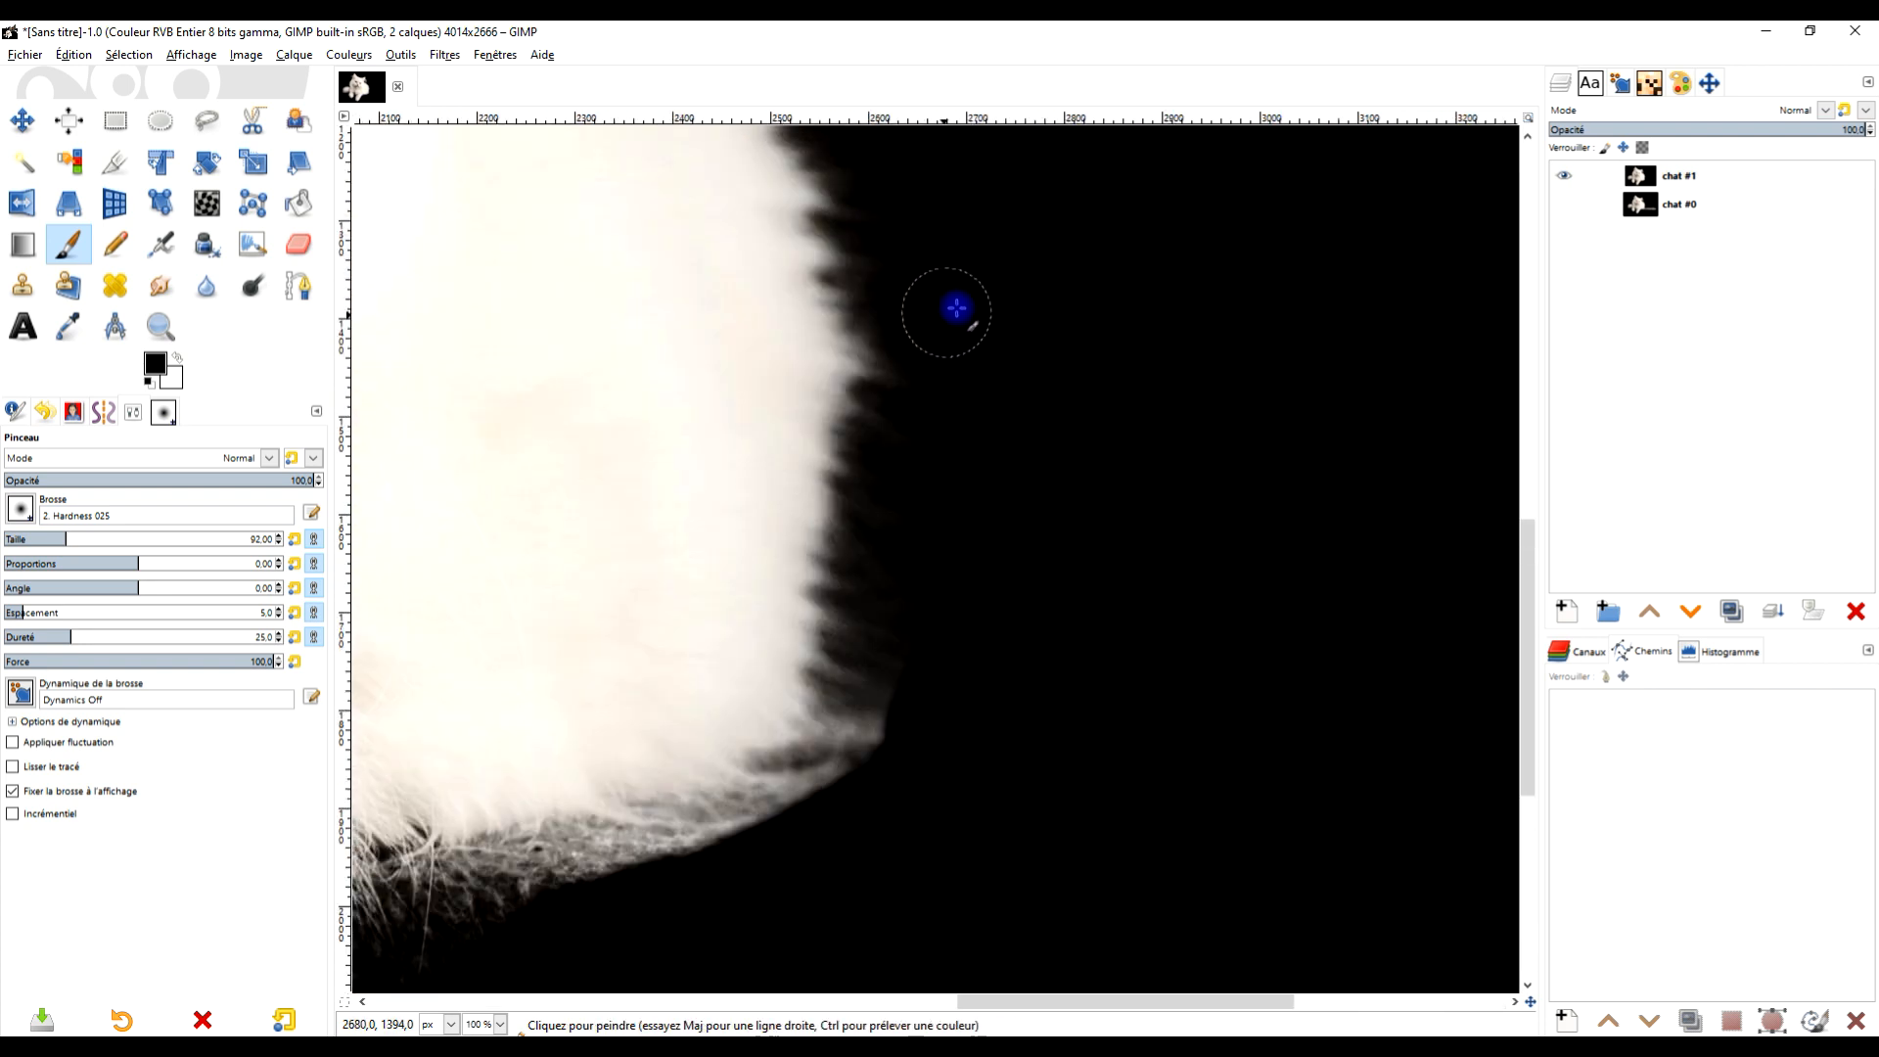
click(30, 638)
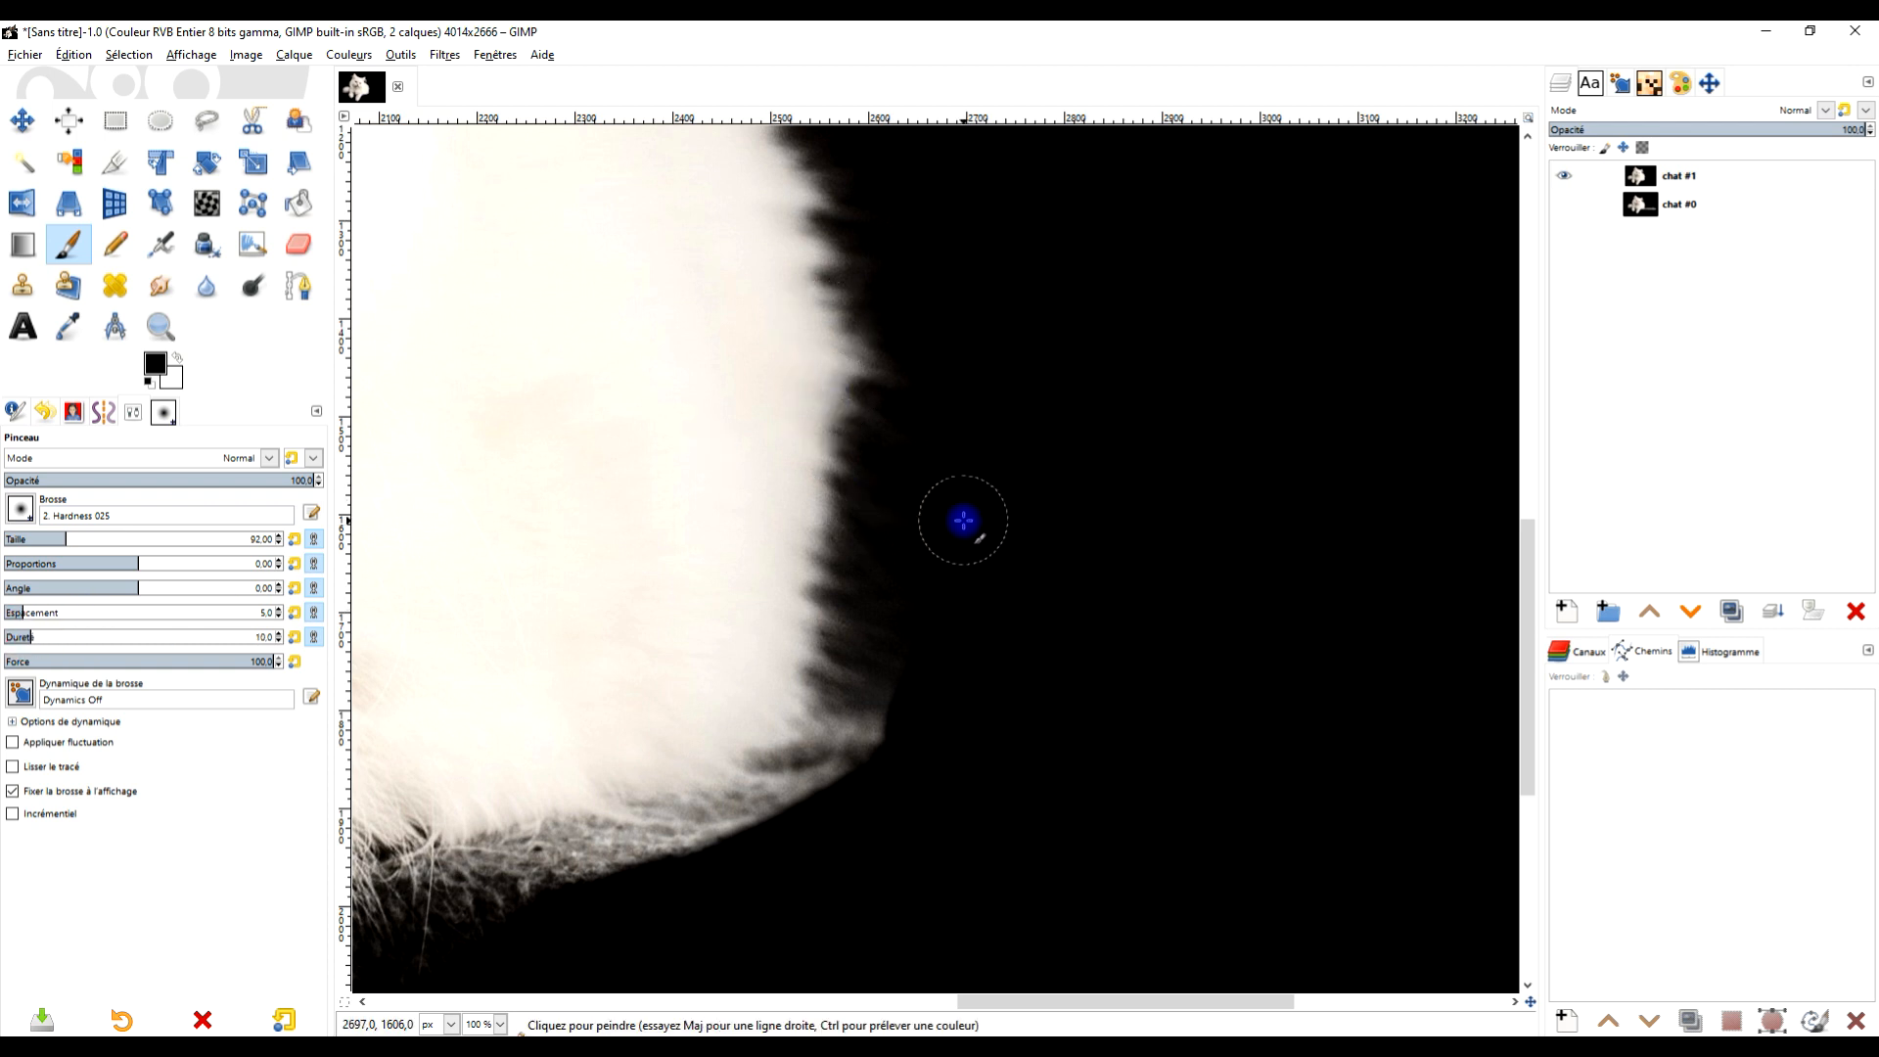
Reduce the paintbrush opacity to 41 and paint black over the blanket remnant under the cat's rump
ctrl+scroll(943, 671, down, 3)
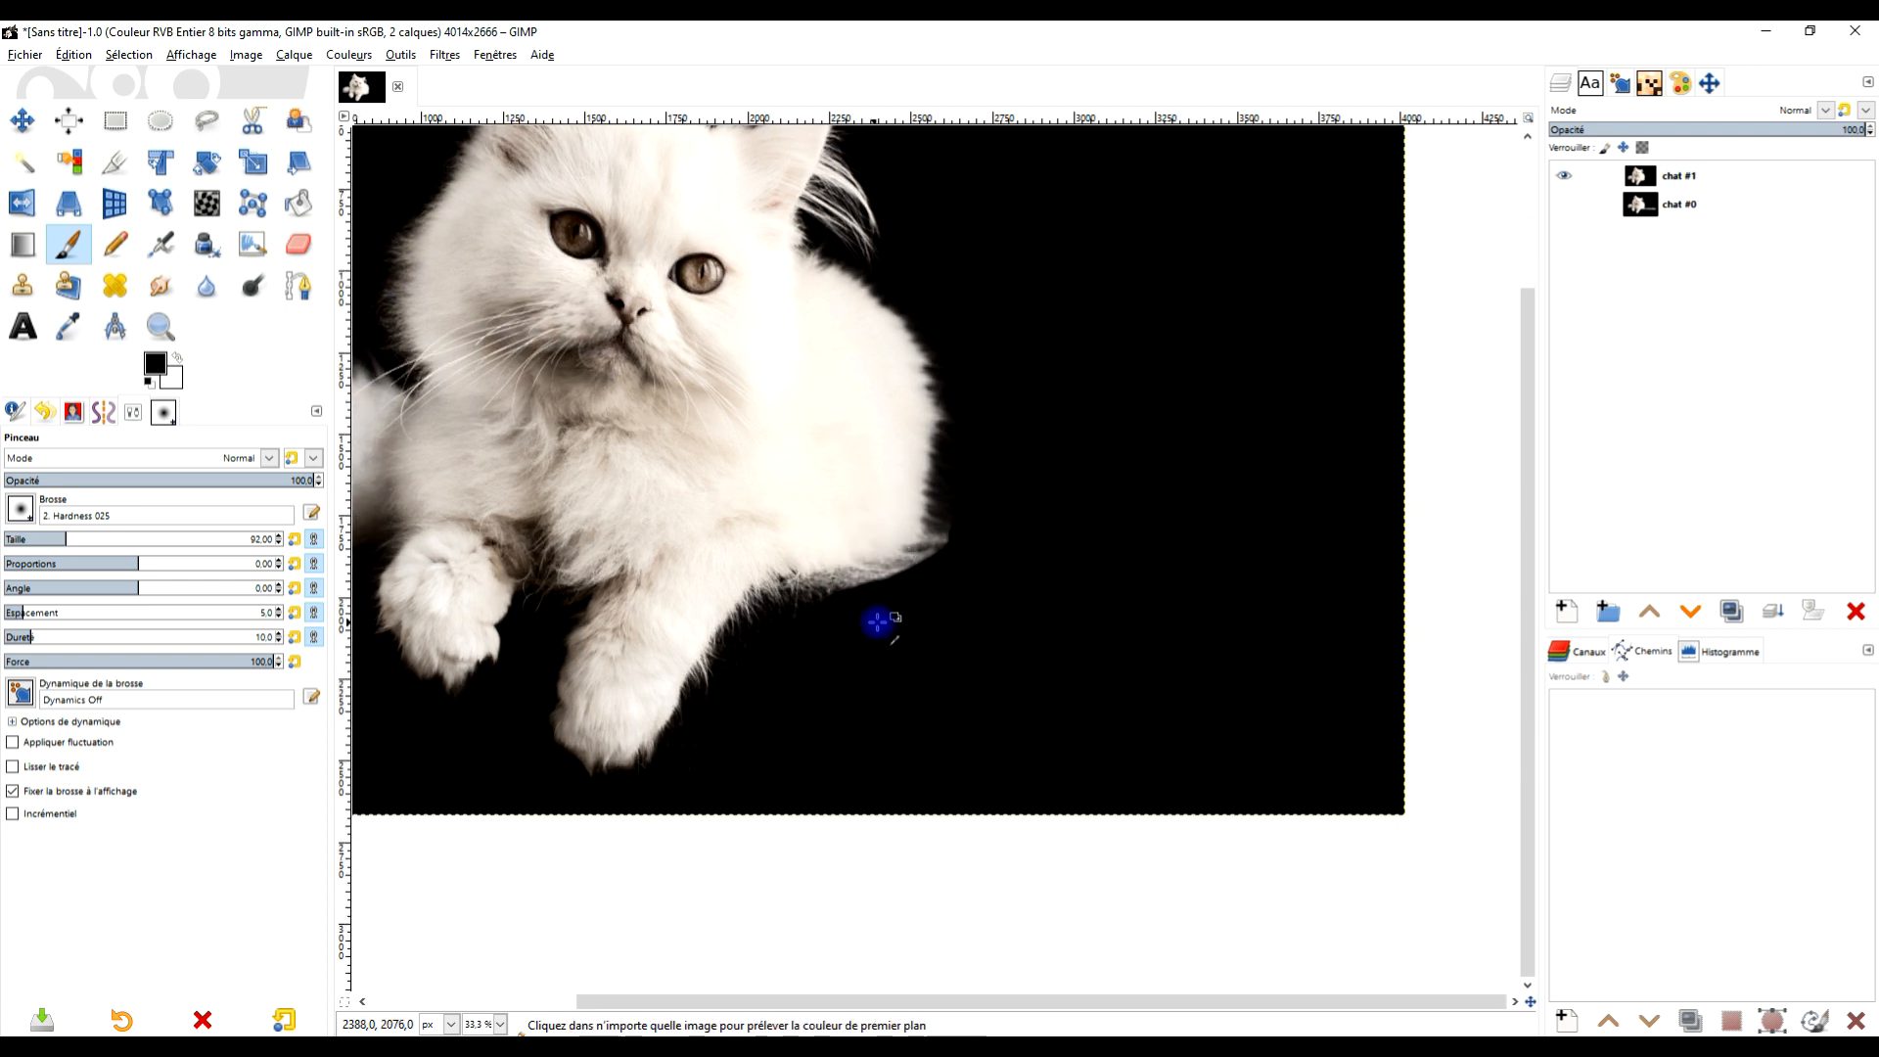
ctrl+scroll(878, 623, up, 3)
mouse_move(794, 556)
mouse_down()
mouse_move(995, 490)
mouse_move(799, 559)
mouse_up()
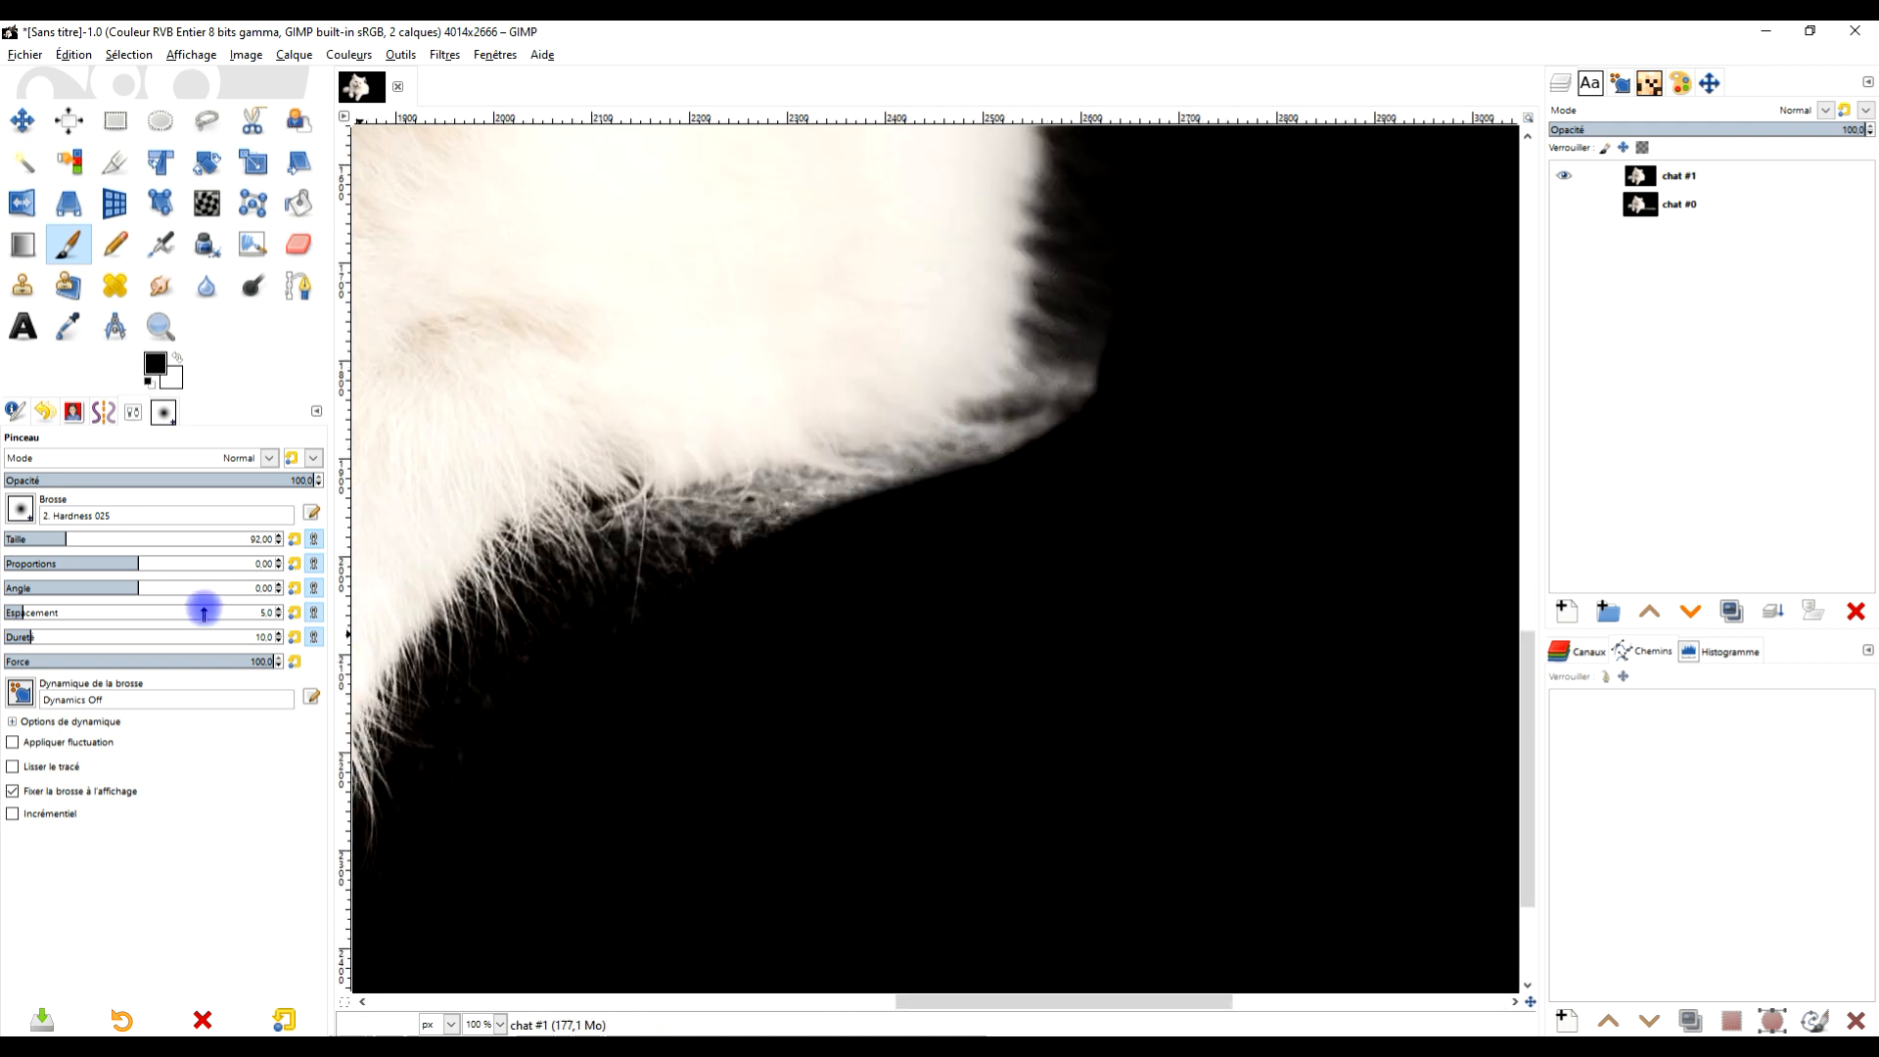
click(130, 480)
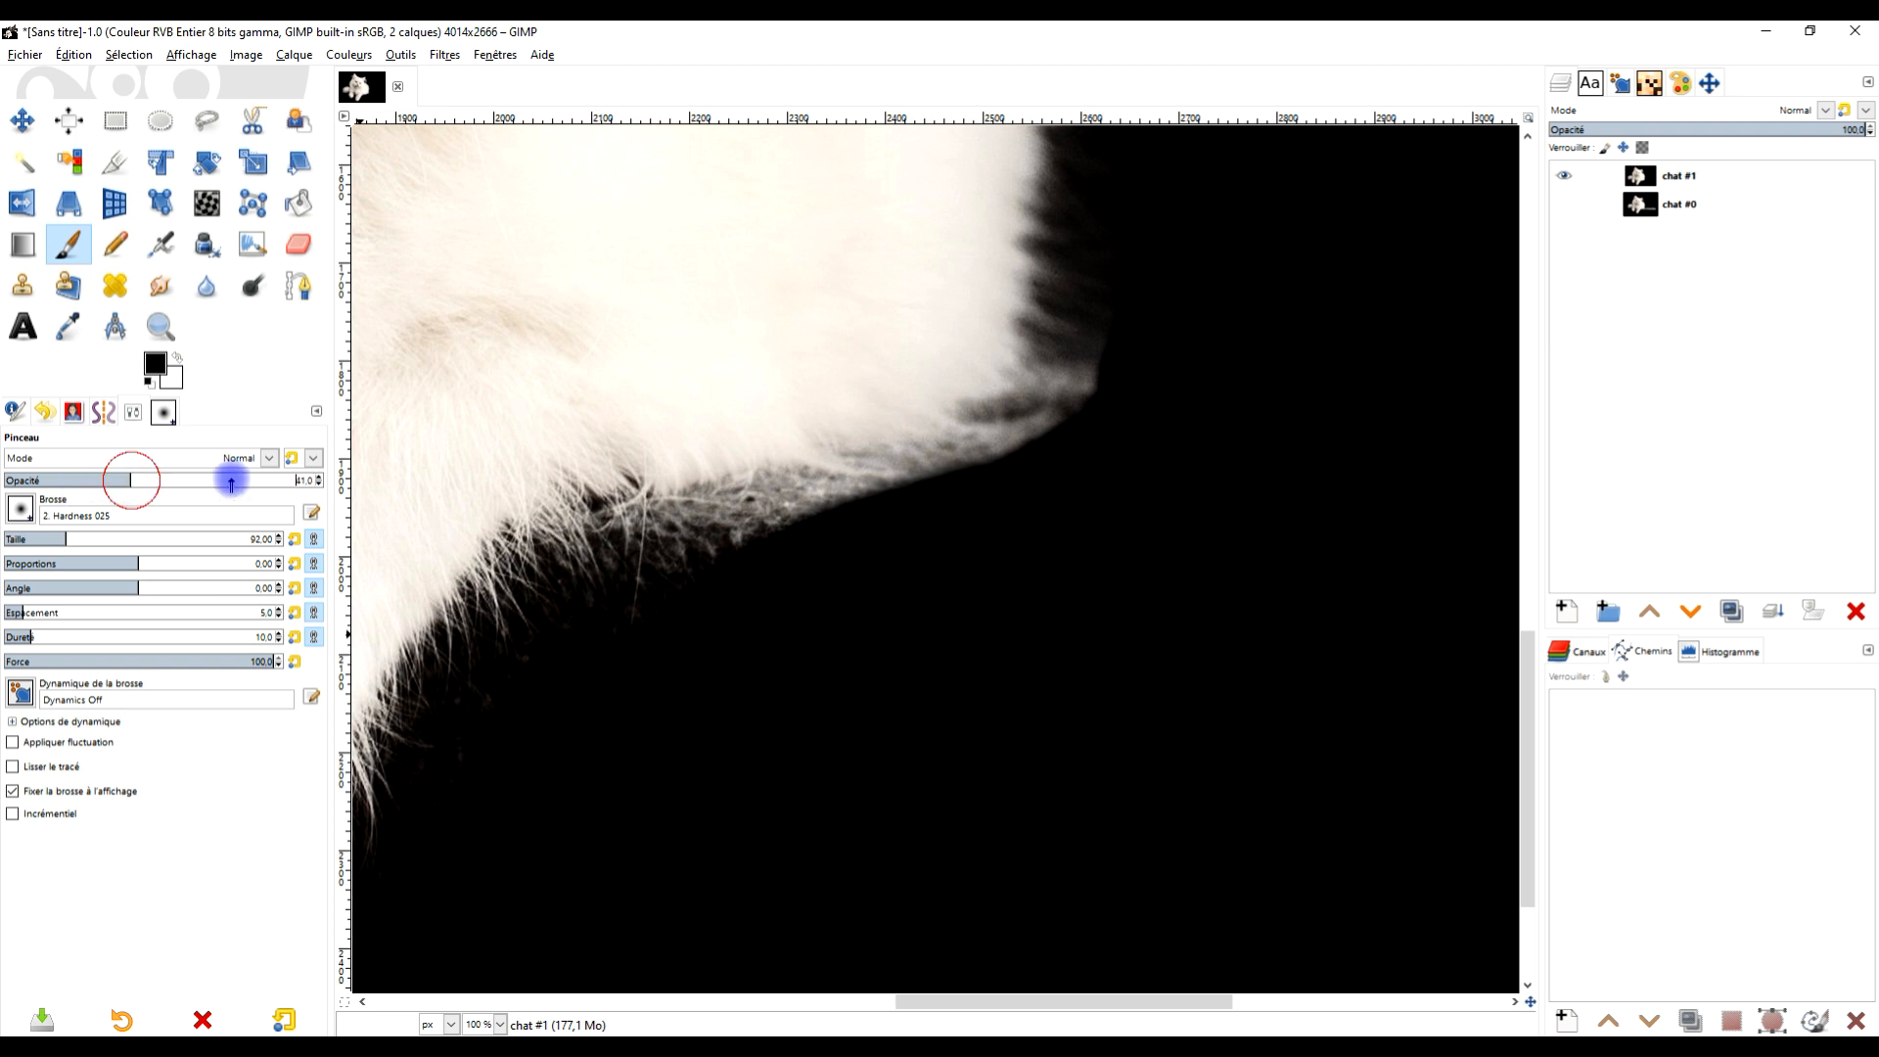
drag(856, 522, 1020, 455)
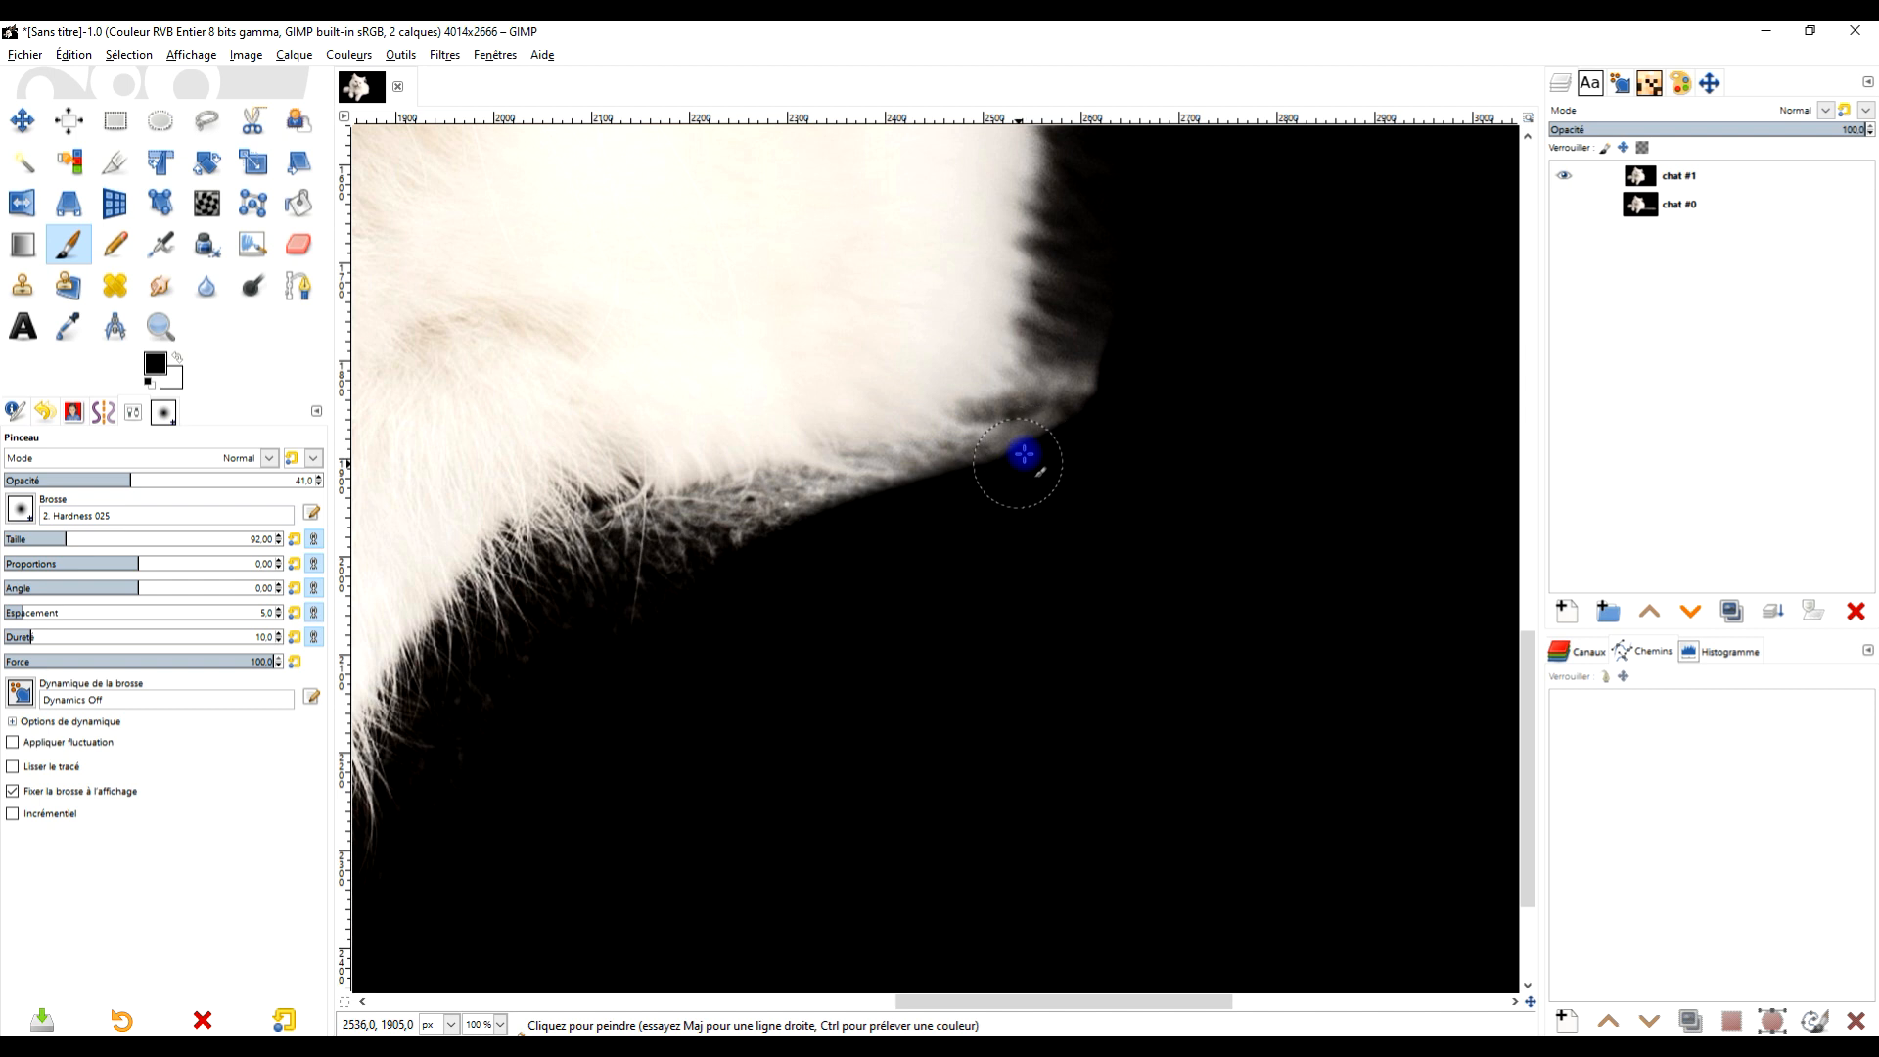
Raise the paintbrush opacity to 68.8 and darken the blanket remnant under the rump, including its outer corner
click(216, 477)
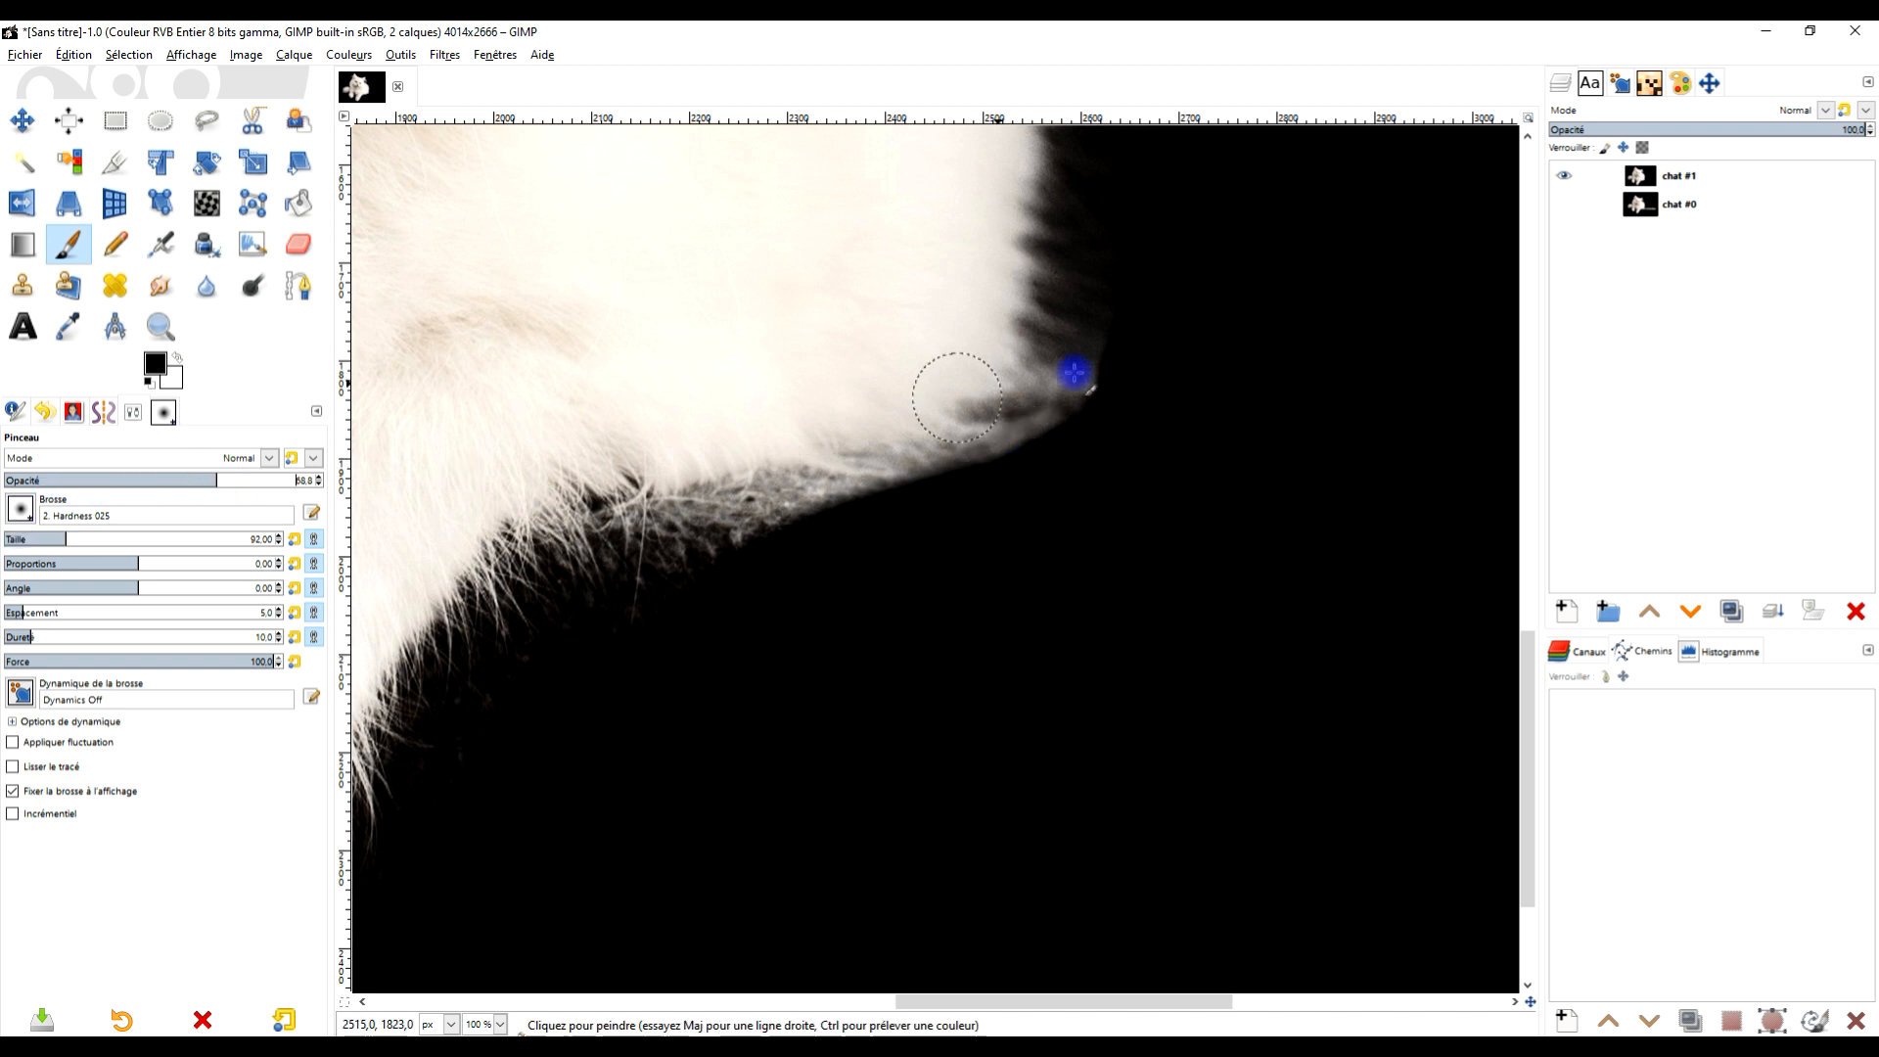
drag(1029, 467, 732, 570)
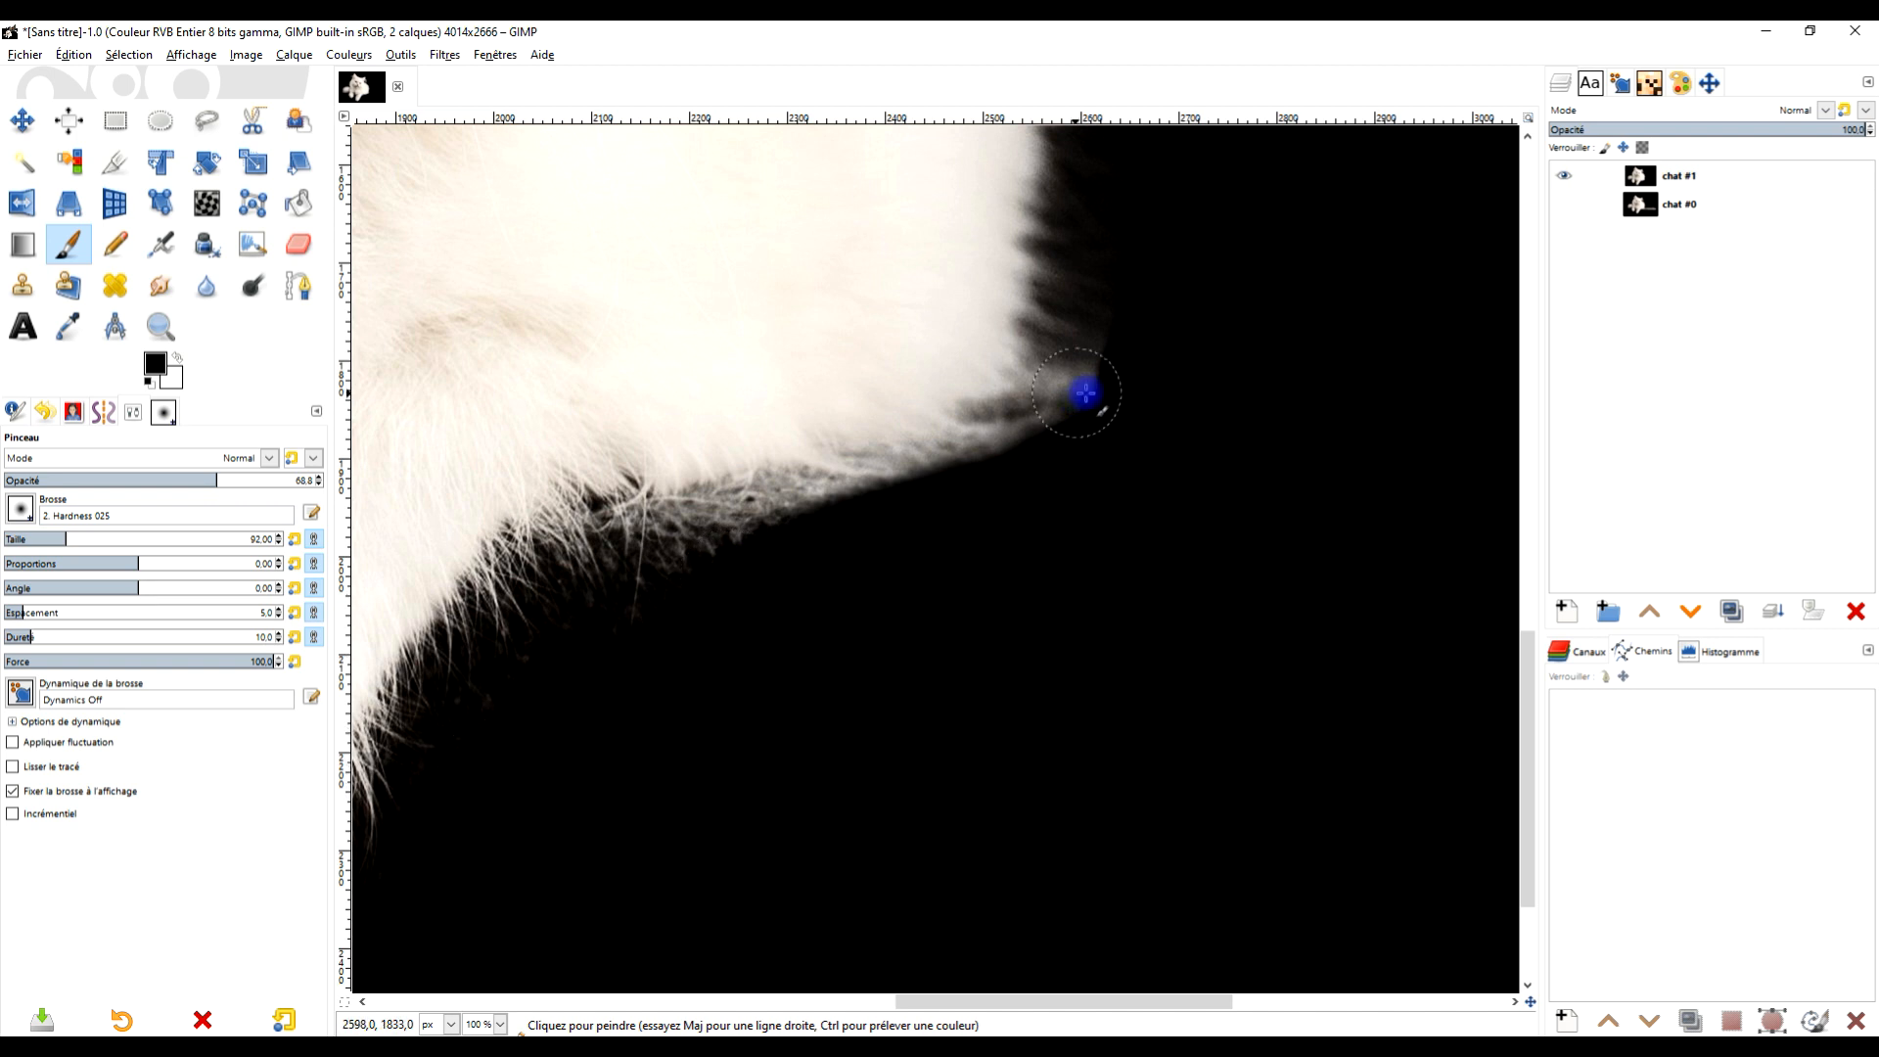
mouse_move(1107, 395)
mouse_down()
mouse_move(1126, 224)
mouse_move(1093, 453)
mouse_move(1124, 380)
mouse_up()
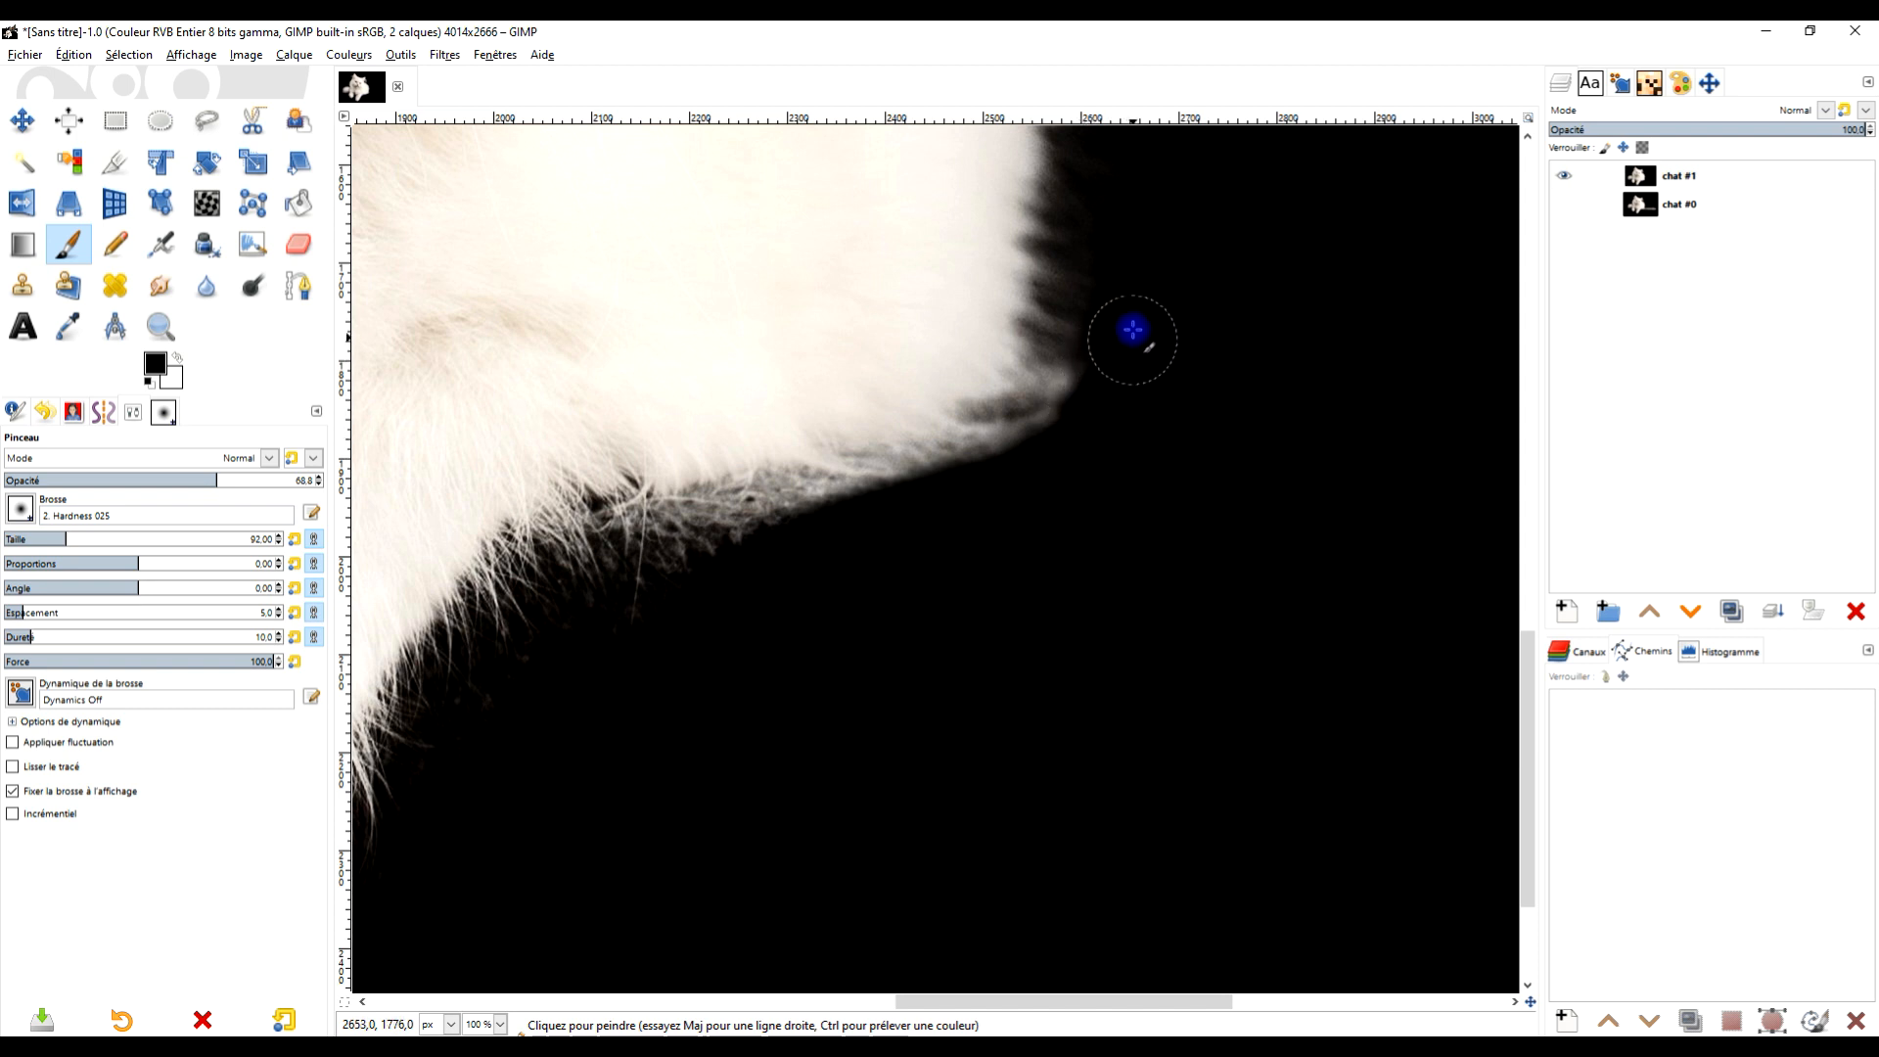
Examine the edges around the cat's front paws and tail, and the whole picture, for leftover background
scroll(776, 474, down, 4)
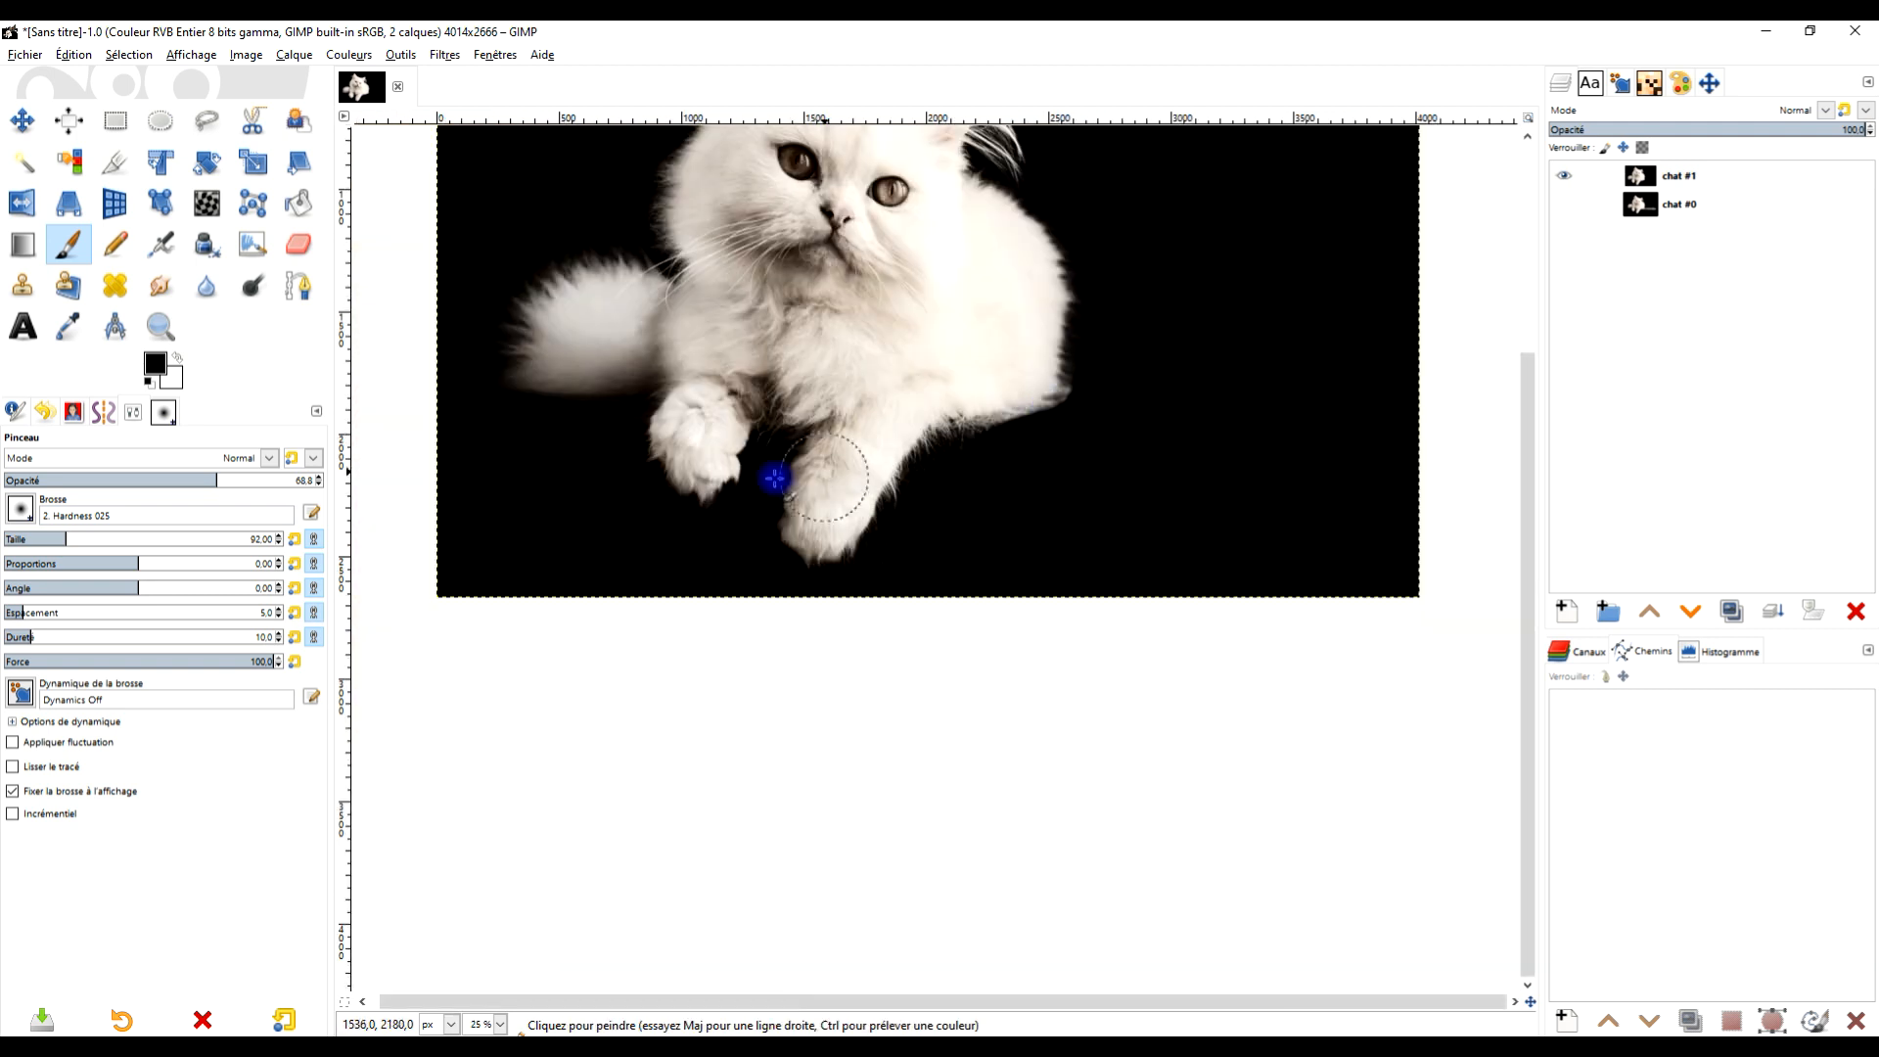
scroll(621, 428, up, 5)
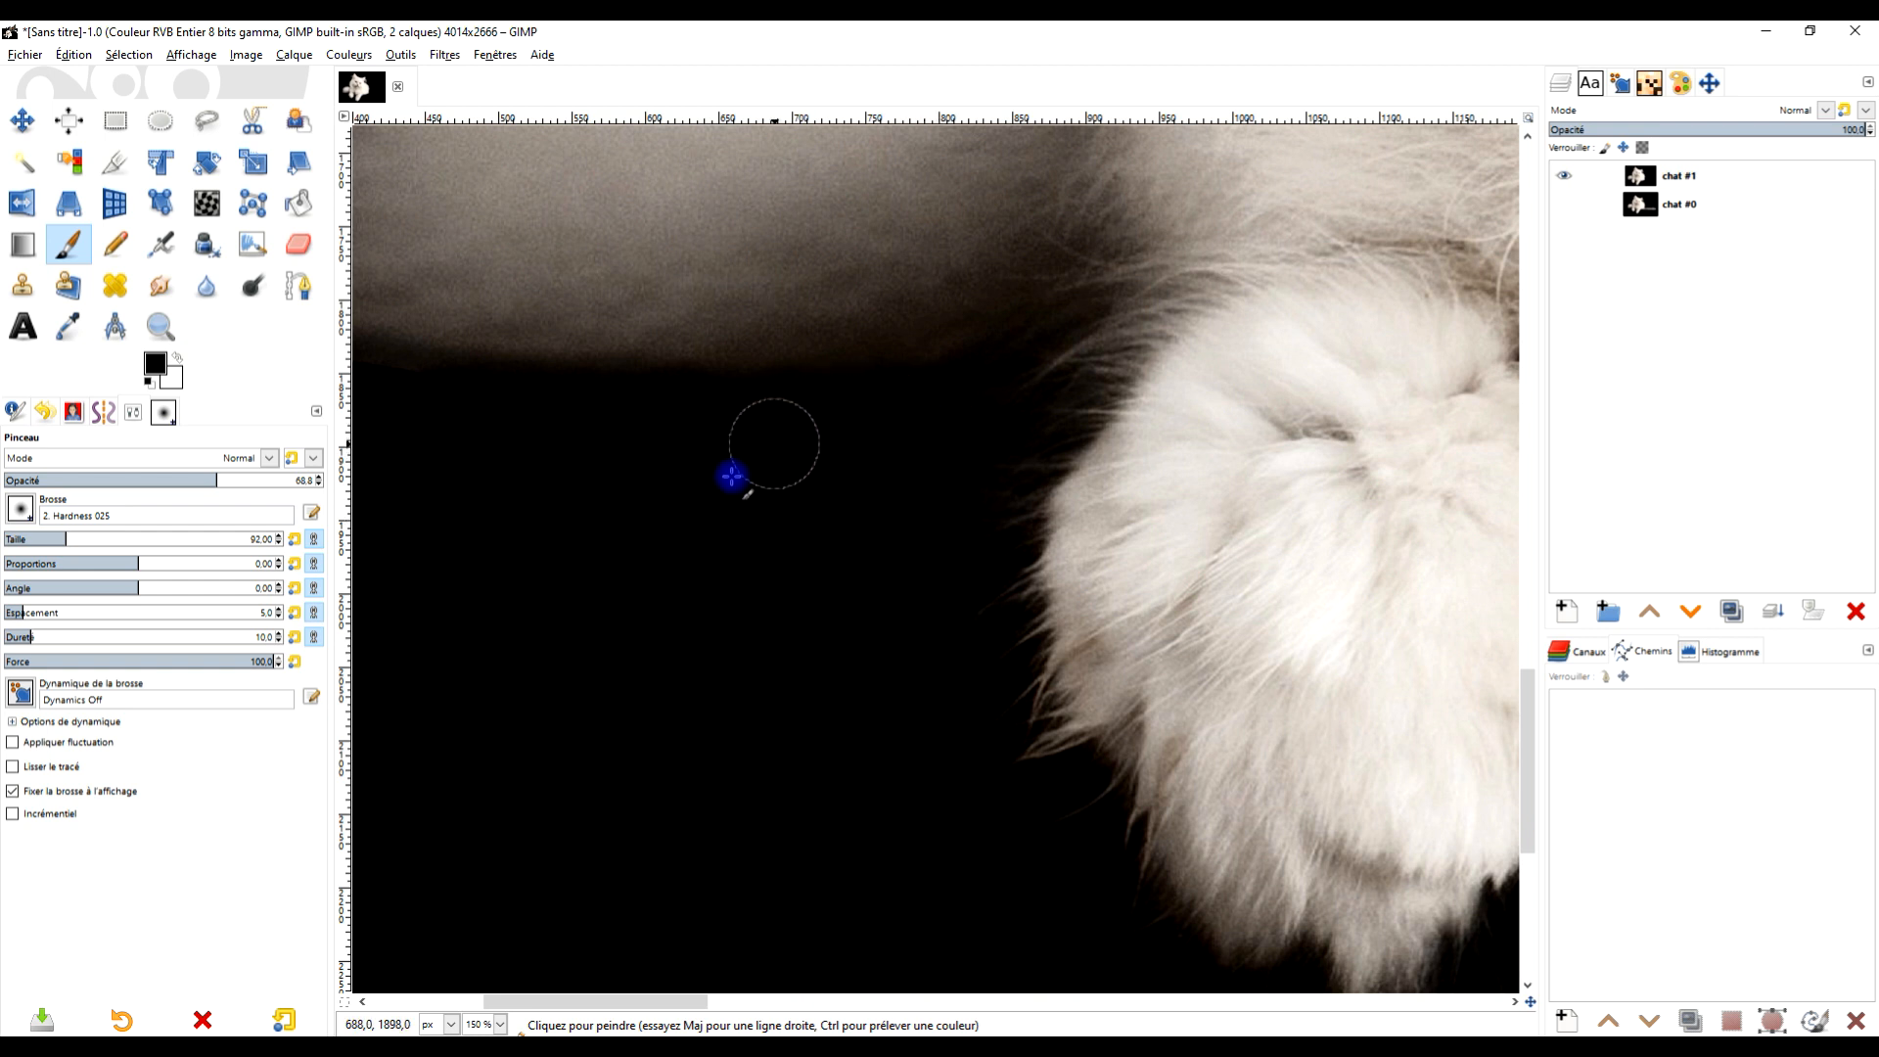
drag(722, 475, 1266, 518)
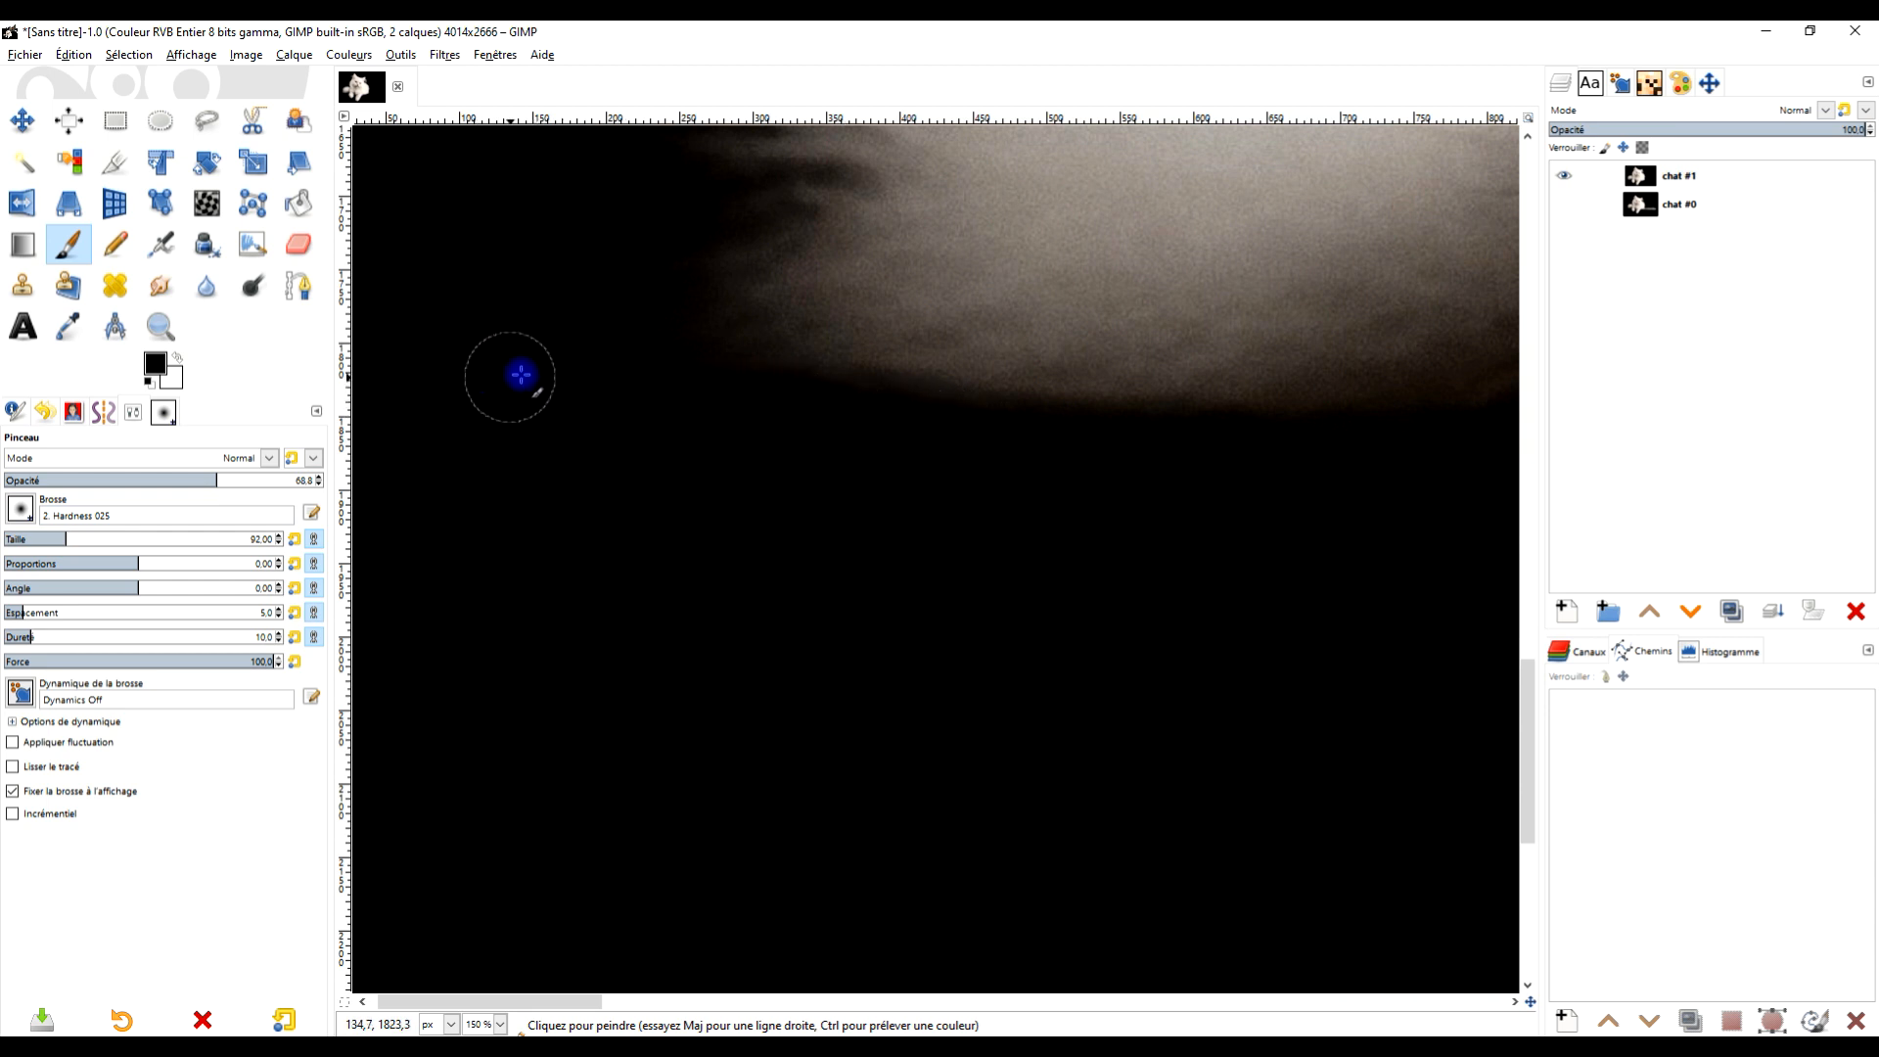
ctrl+scroll(889, 715, down, 5)
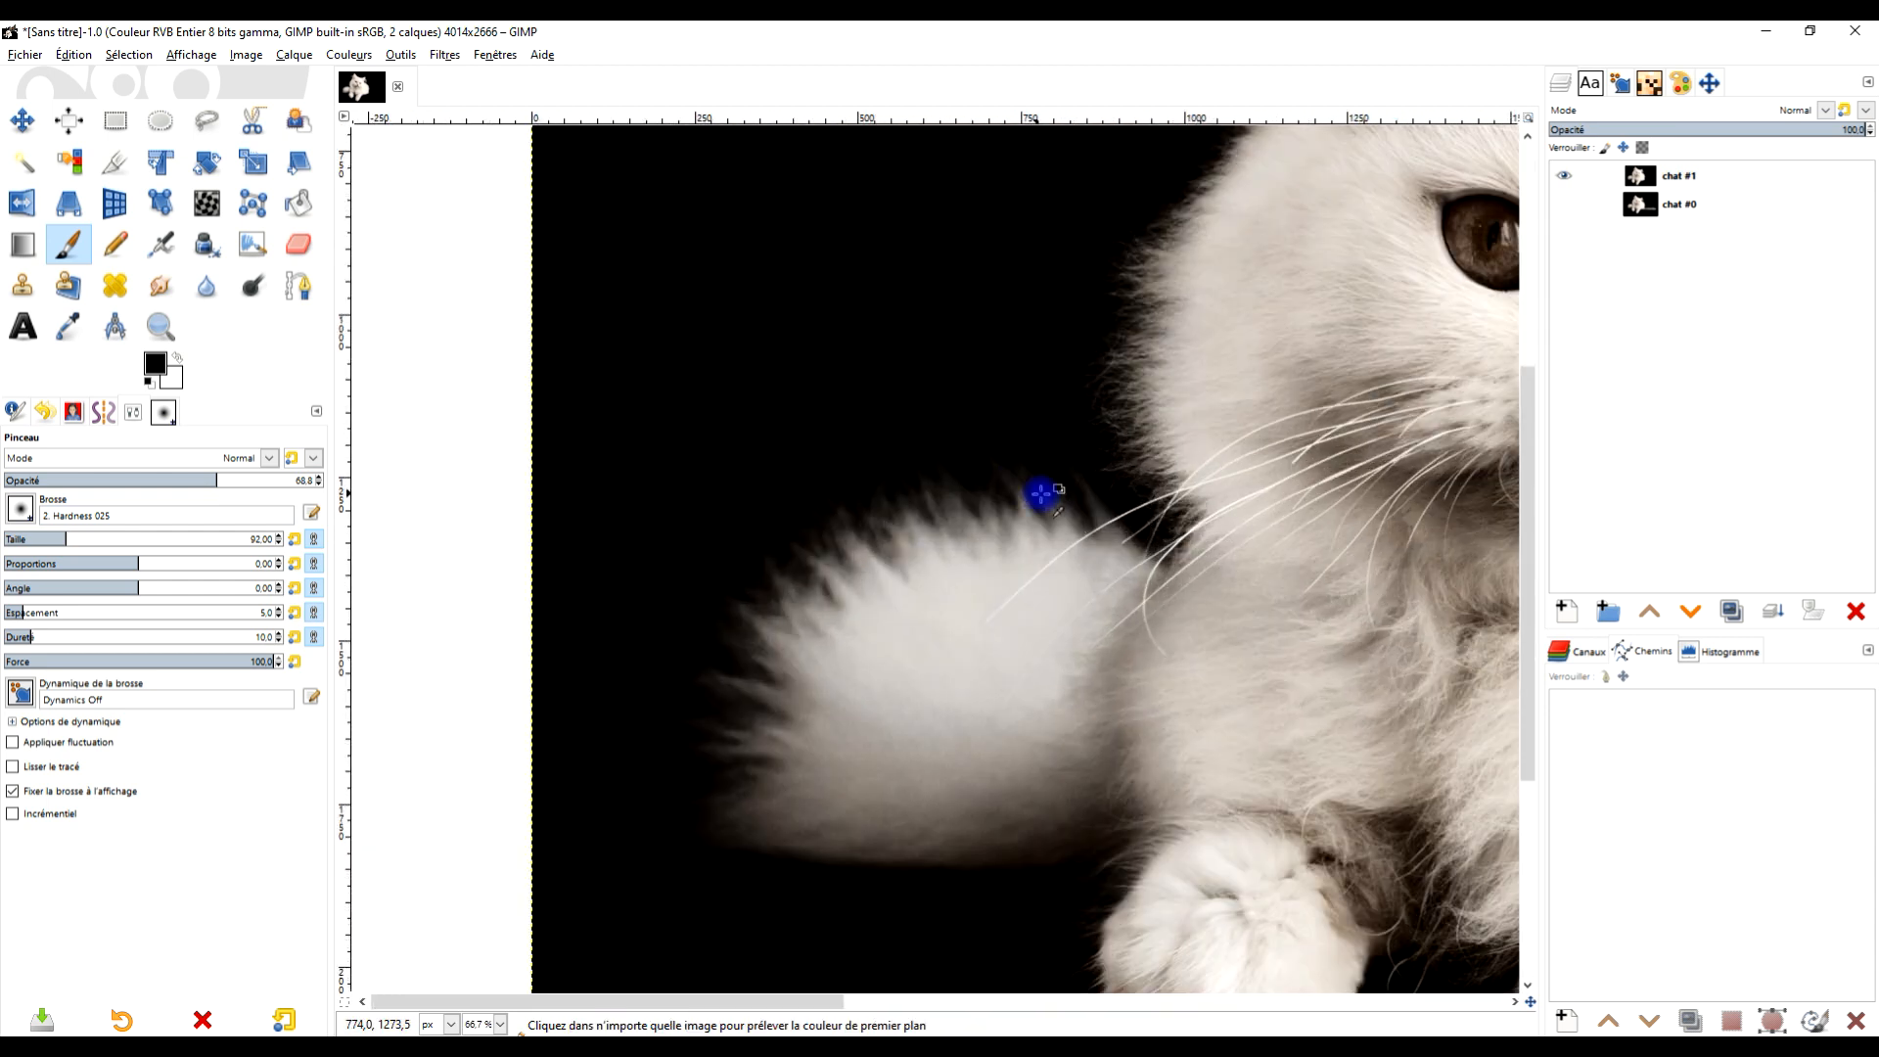
ctrl+scroll(1077, 504, down, 5)
drag(827, 501, 836, 498)
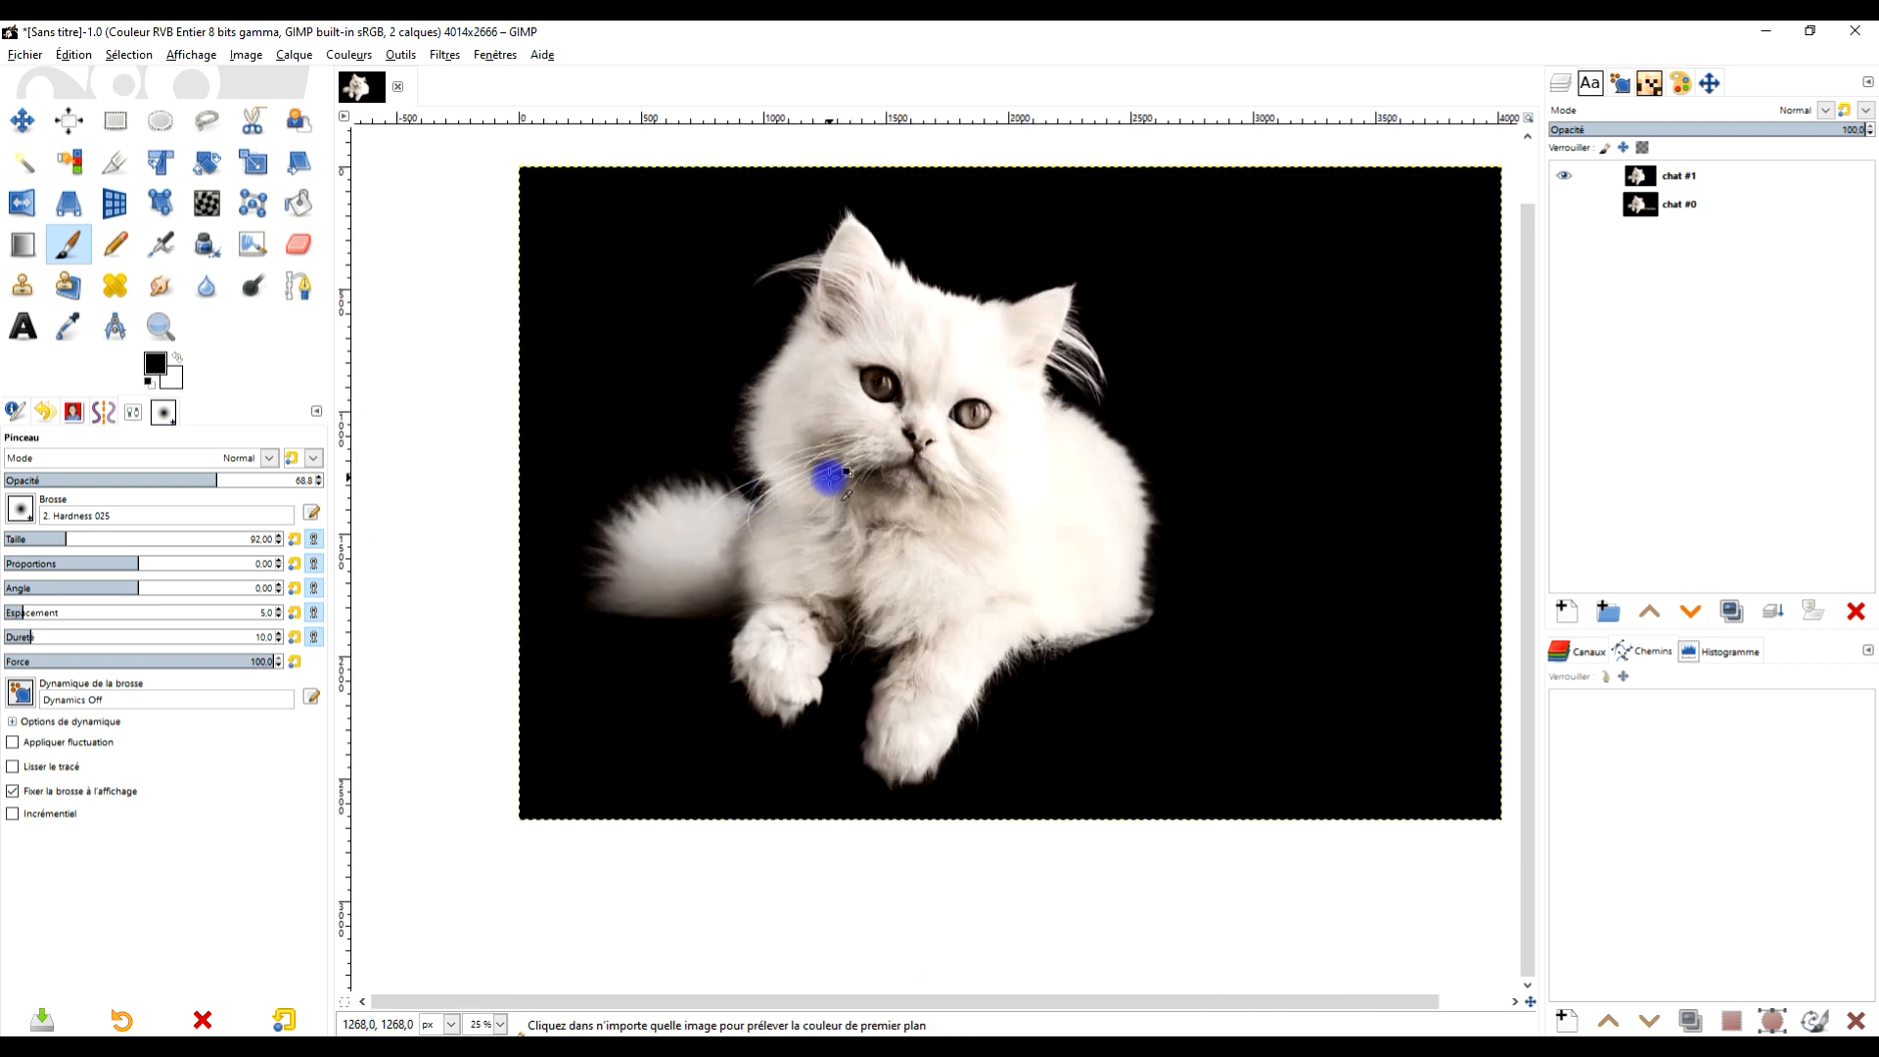
drag(1209, 532, 1166, 541)
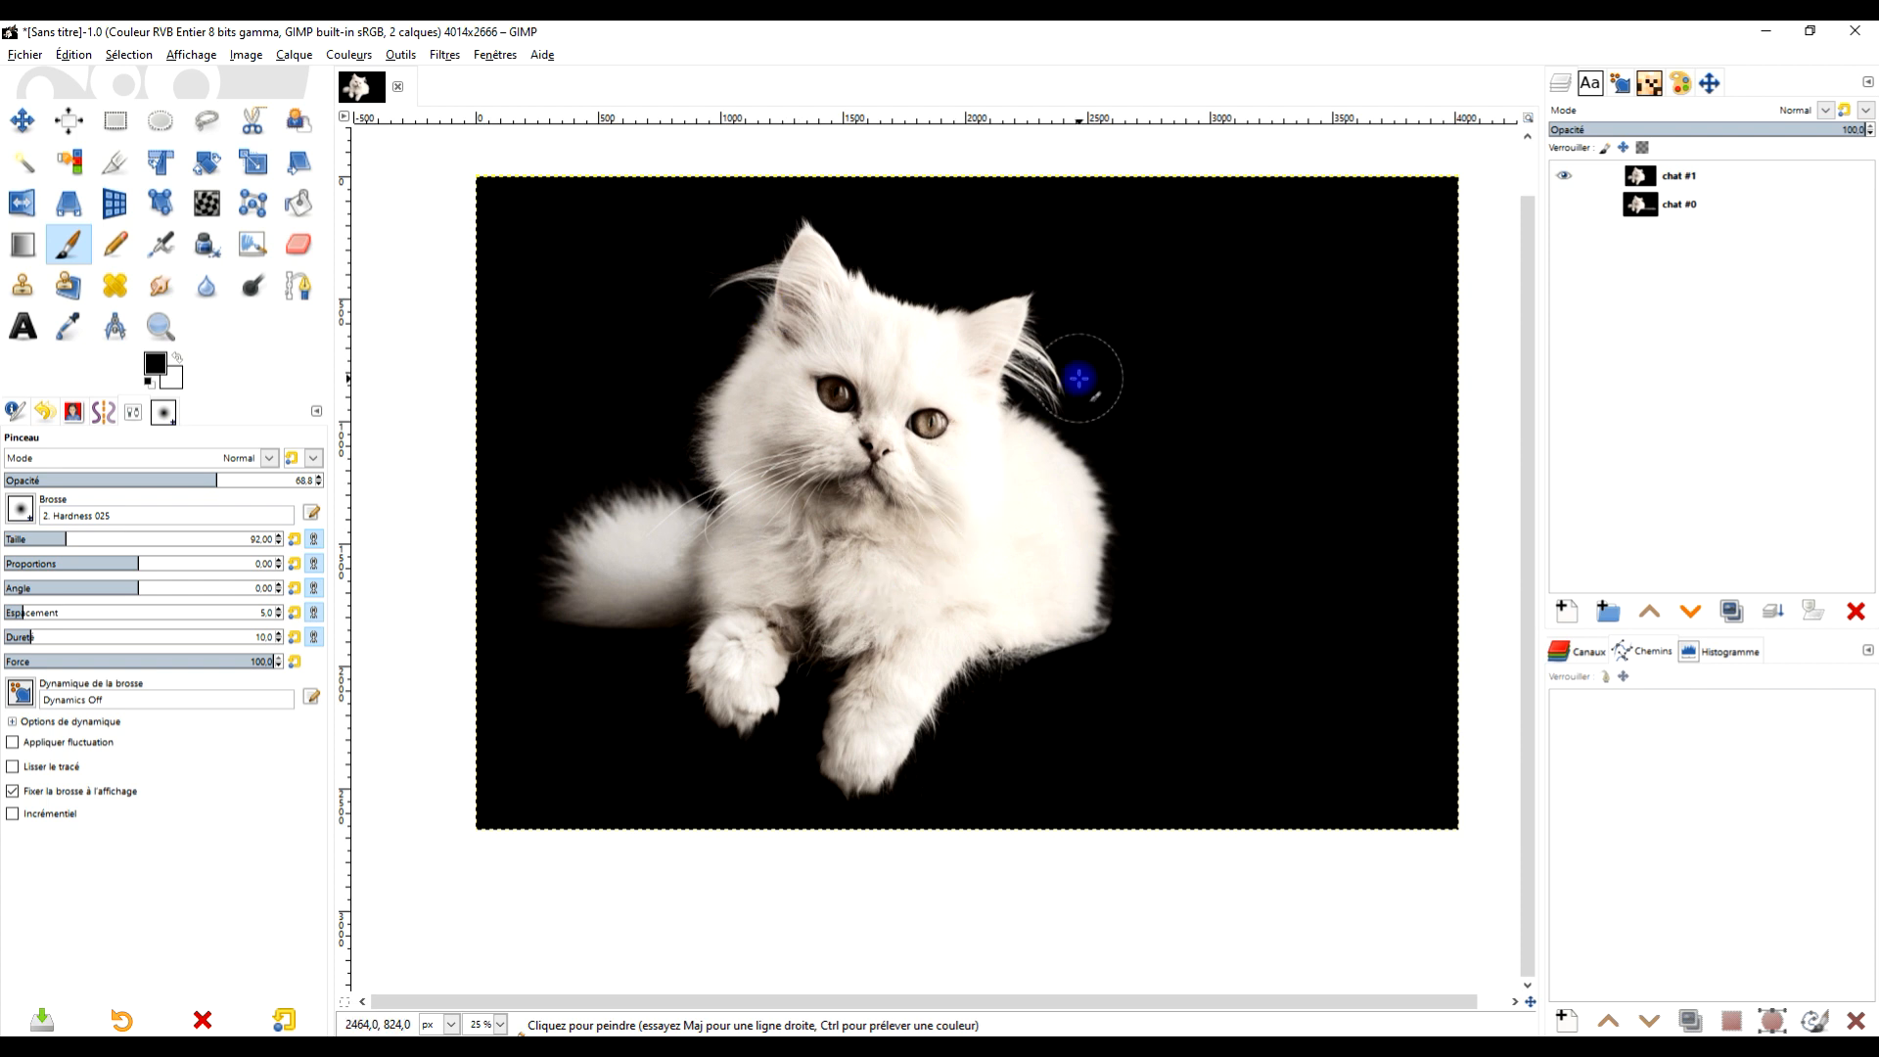
drag(1112, 524, 1041, 503)
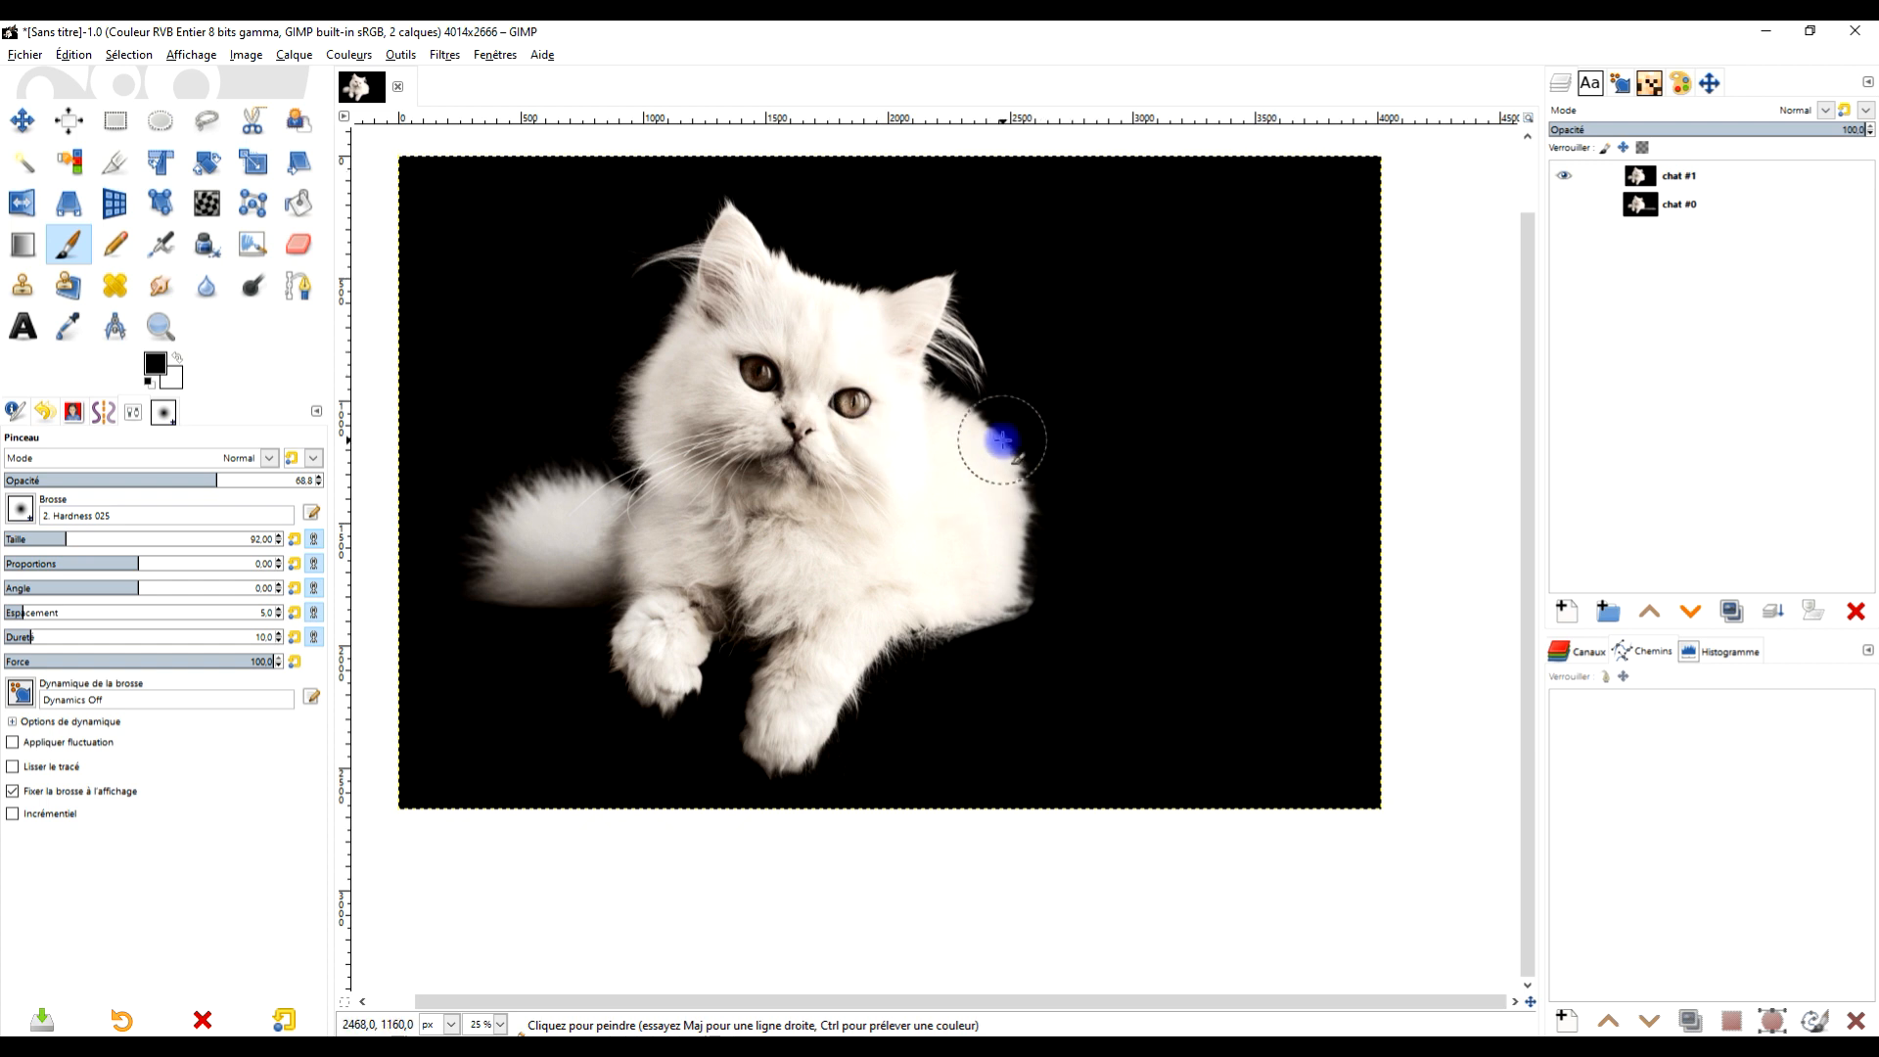
Create a transparent layer named fond and place it directly beneath the chat #1 layer
click(1669, 180)
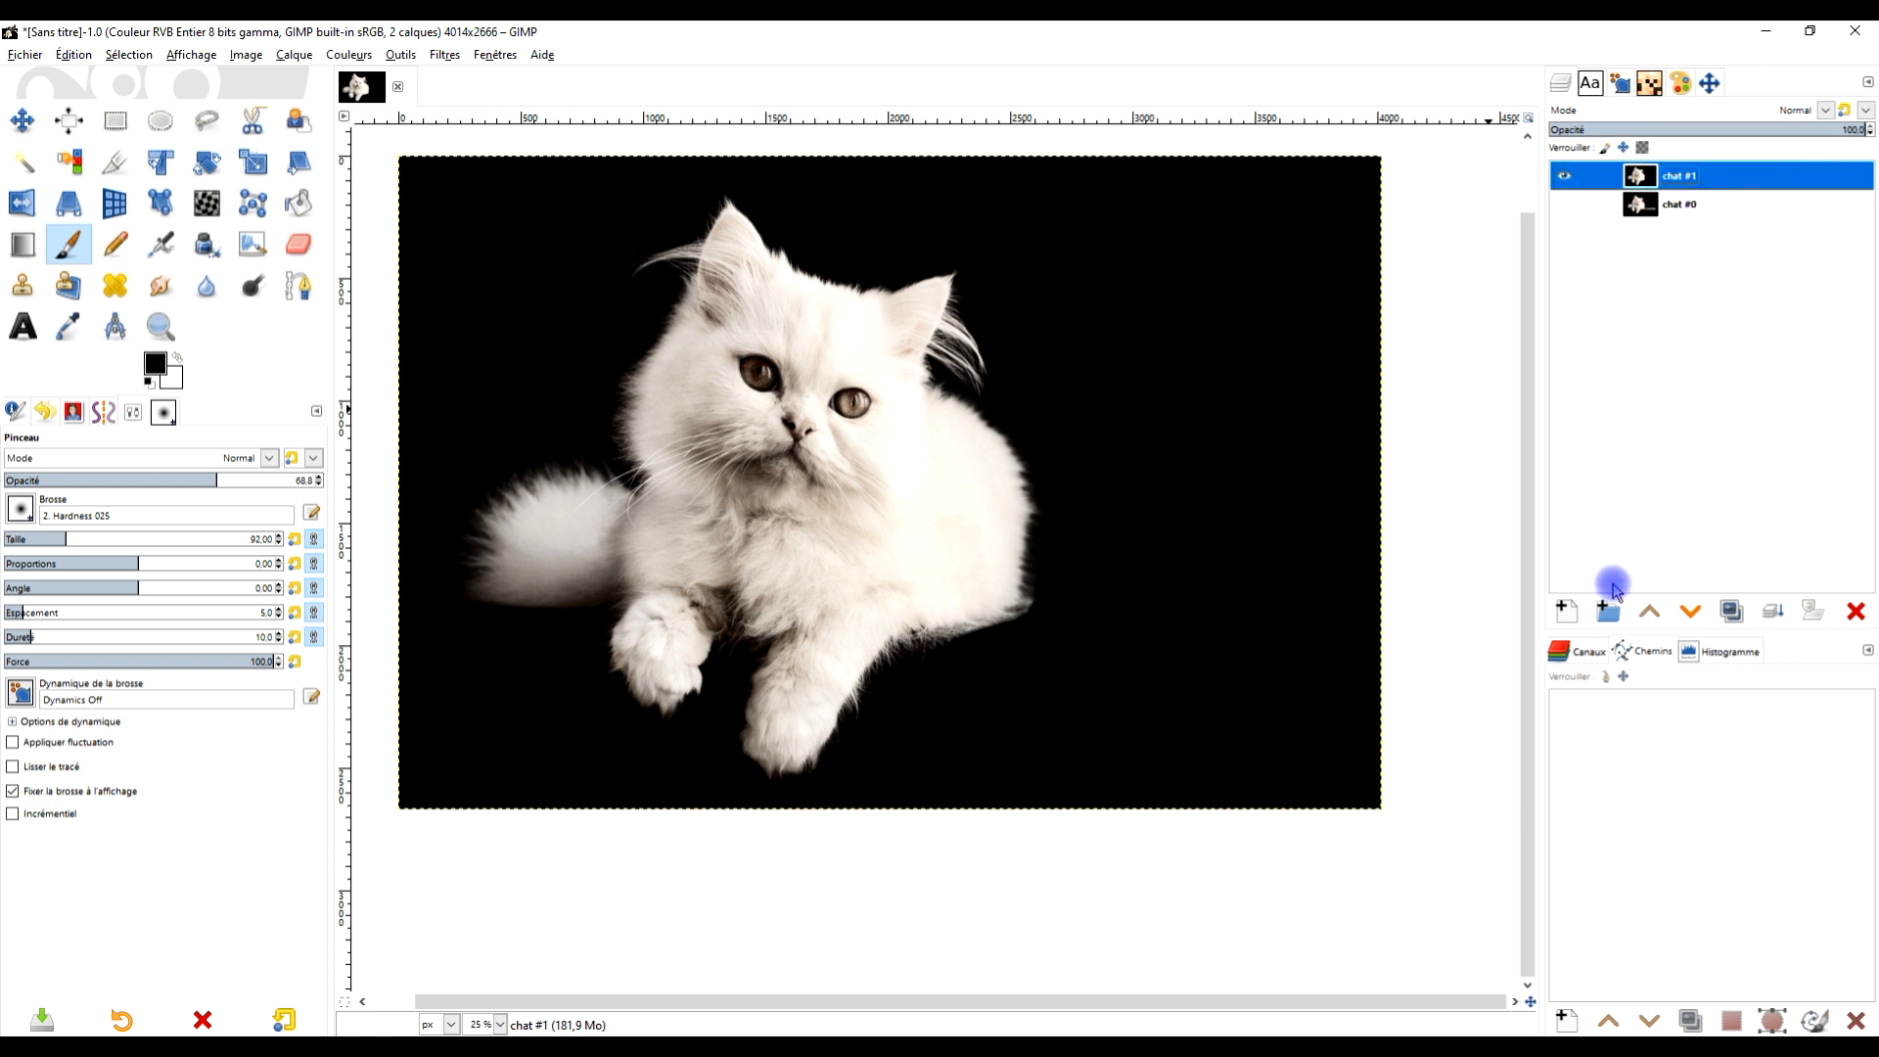
click(1568, 614)
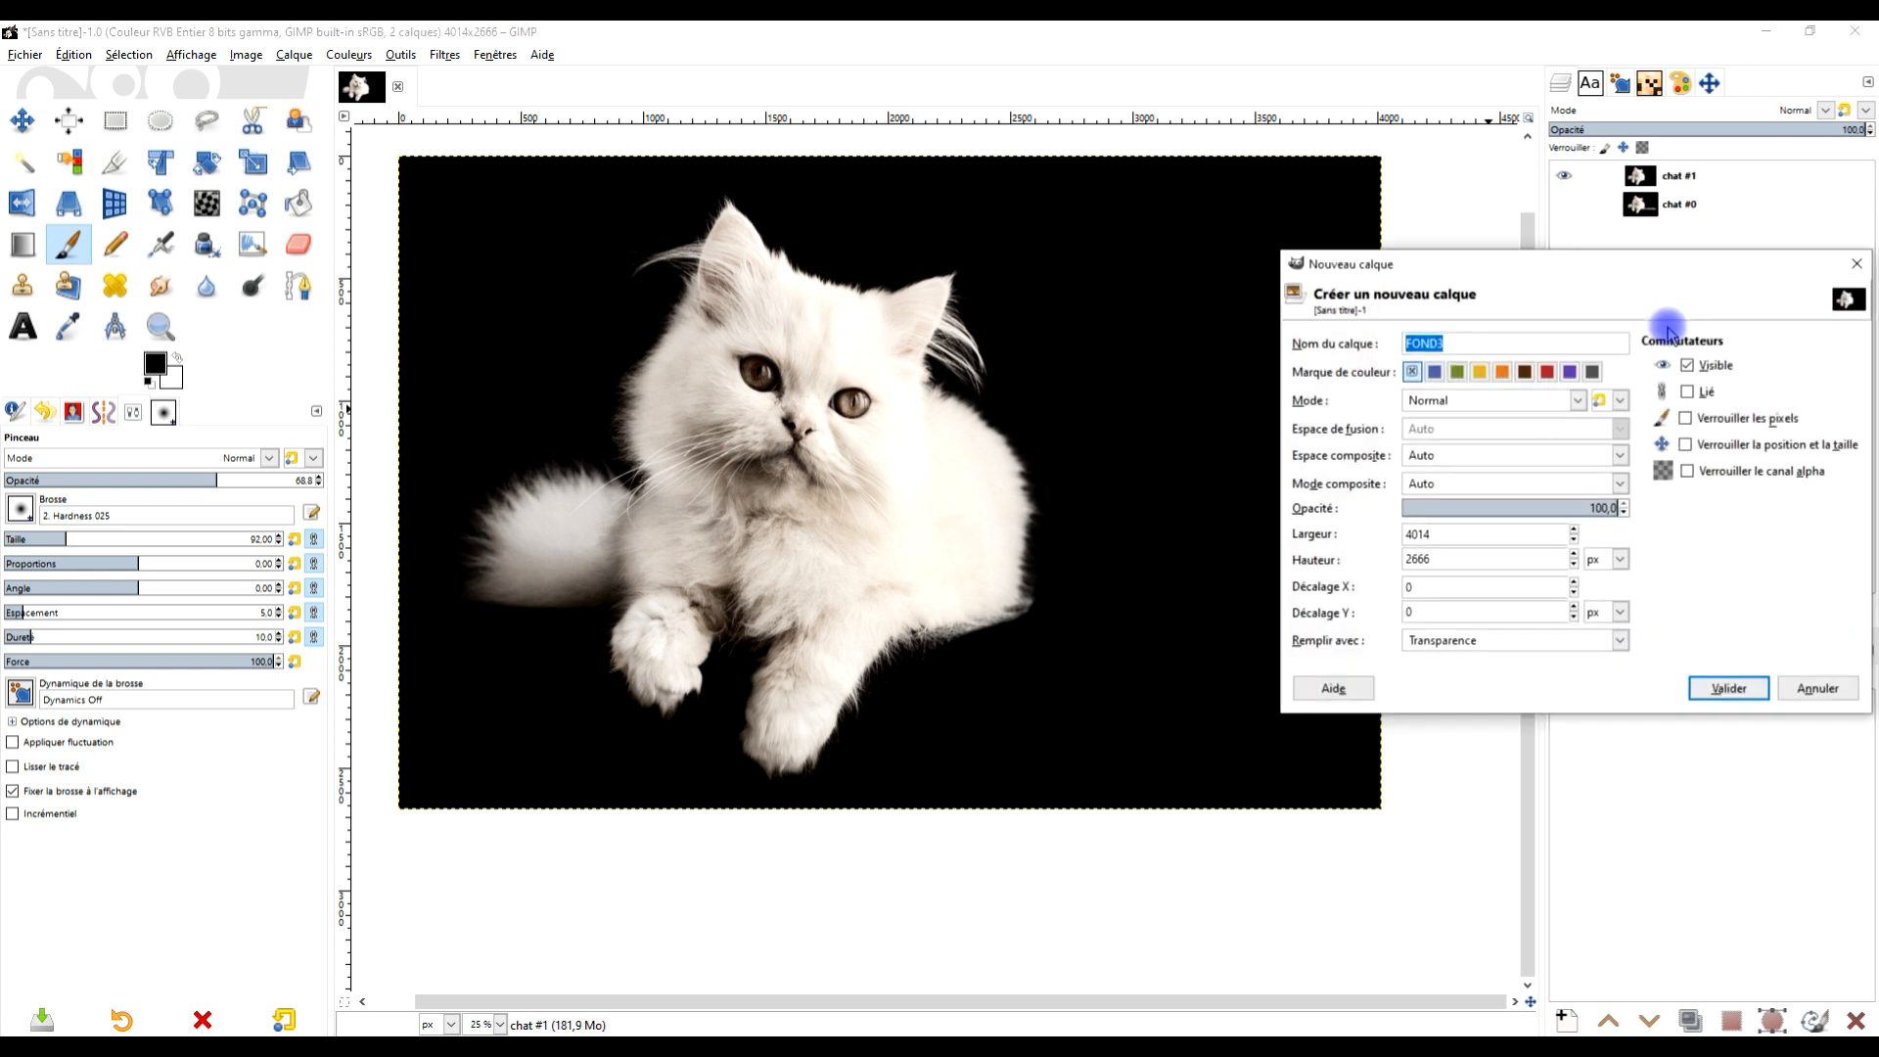
key(Caps_Lock)
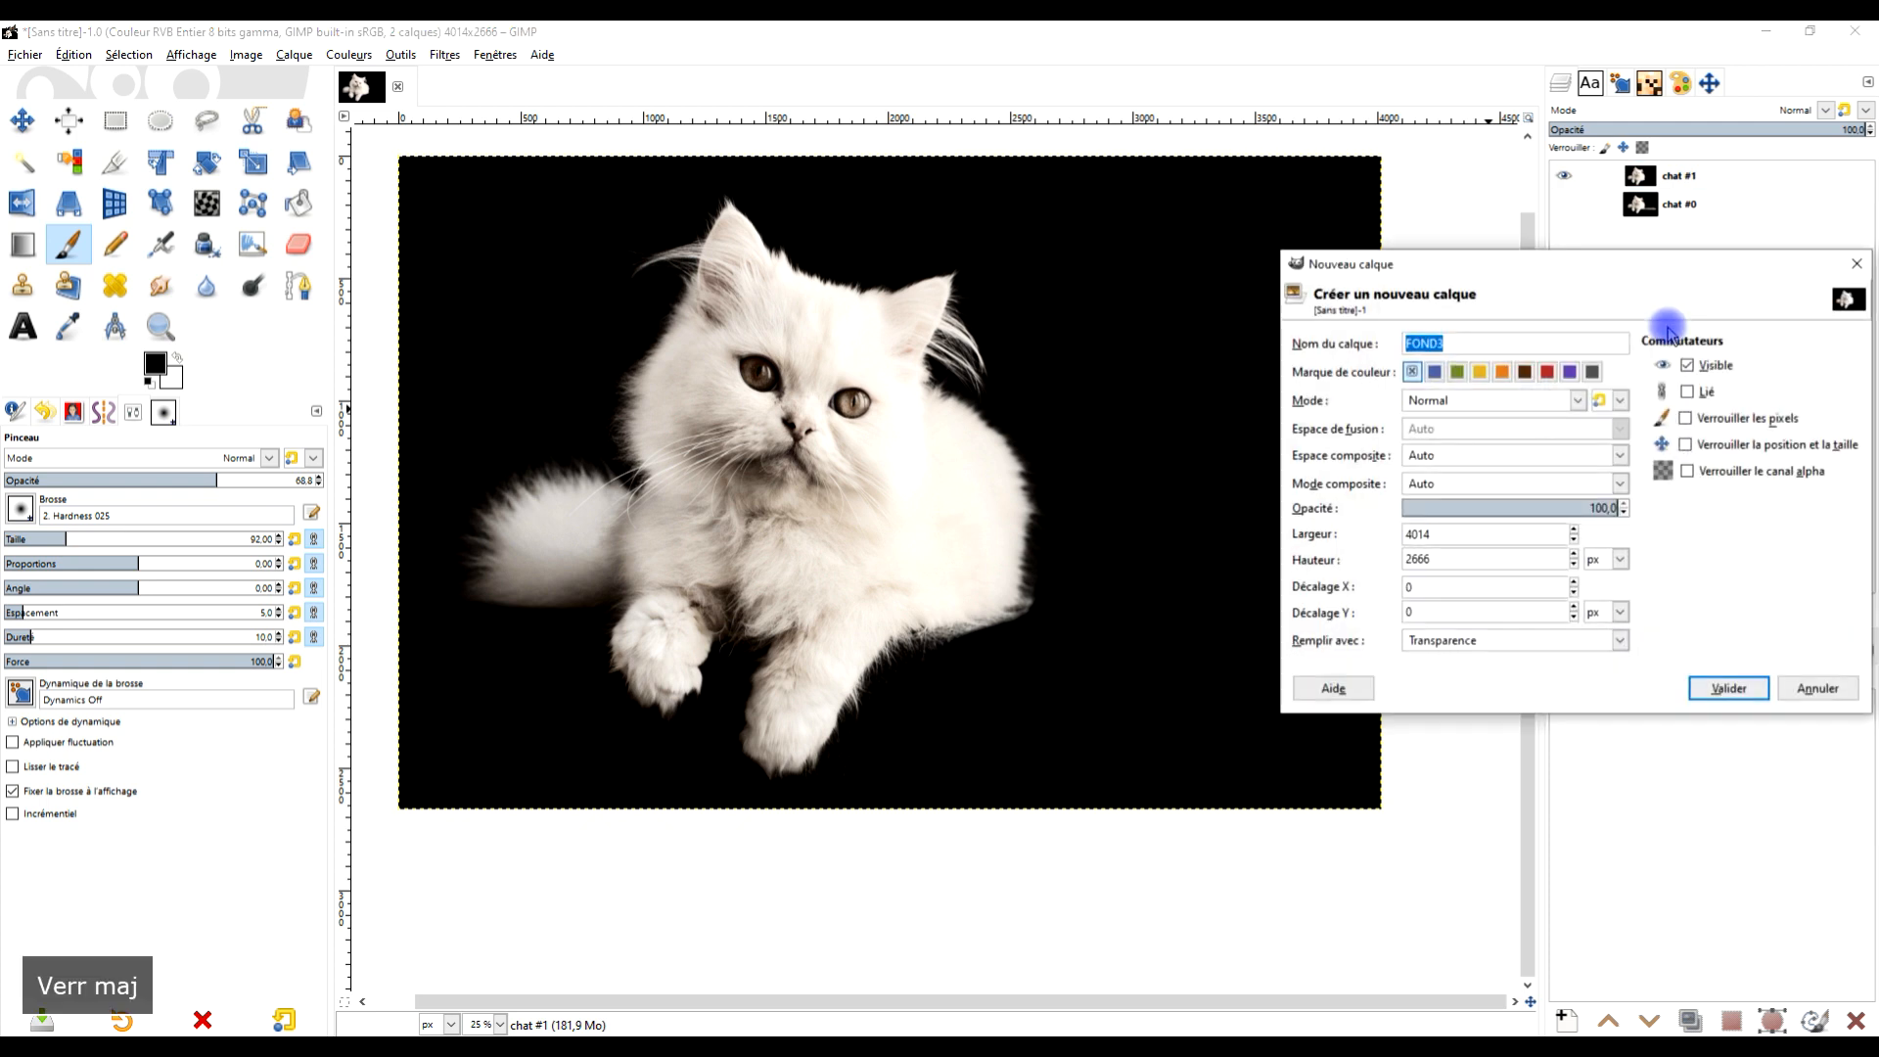
text(fond)
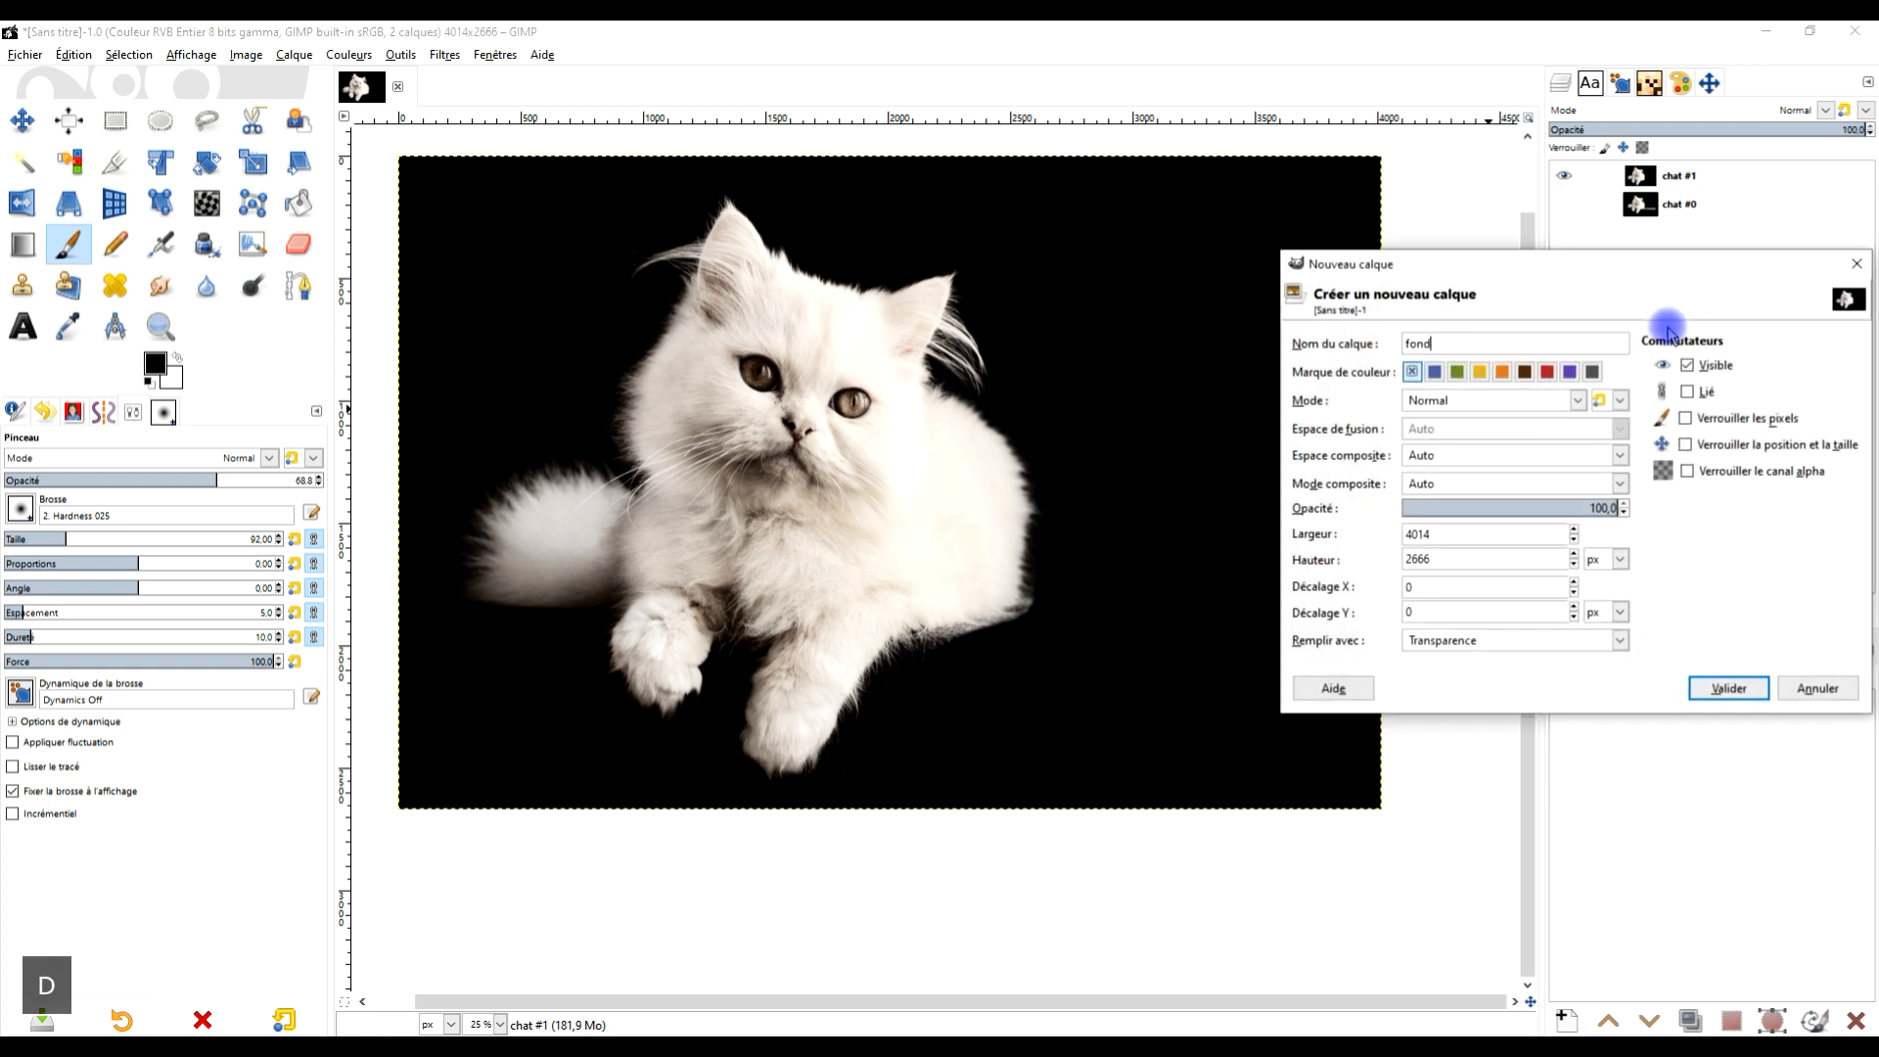
click(1730, 689)
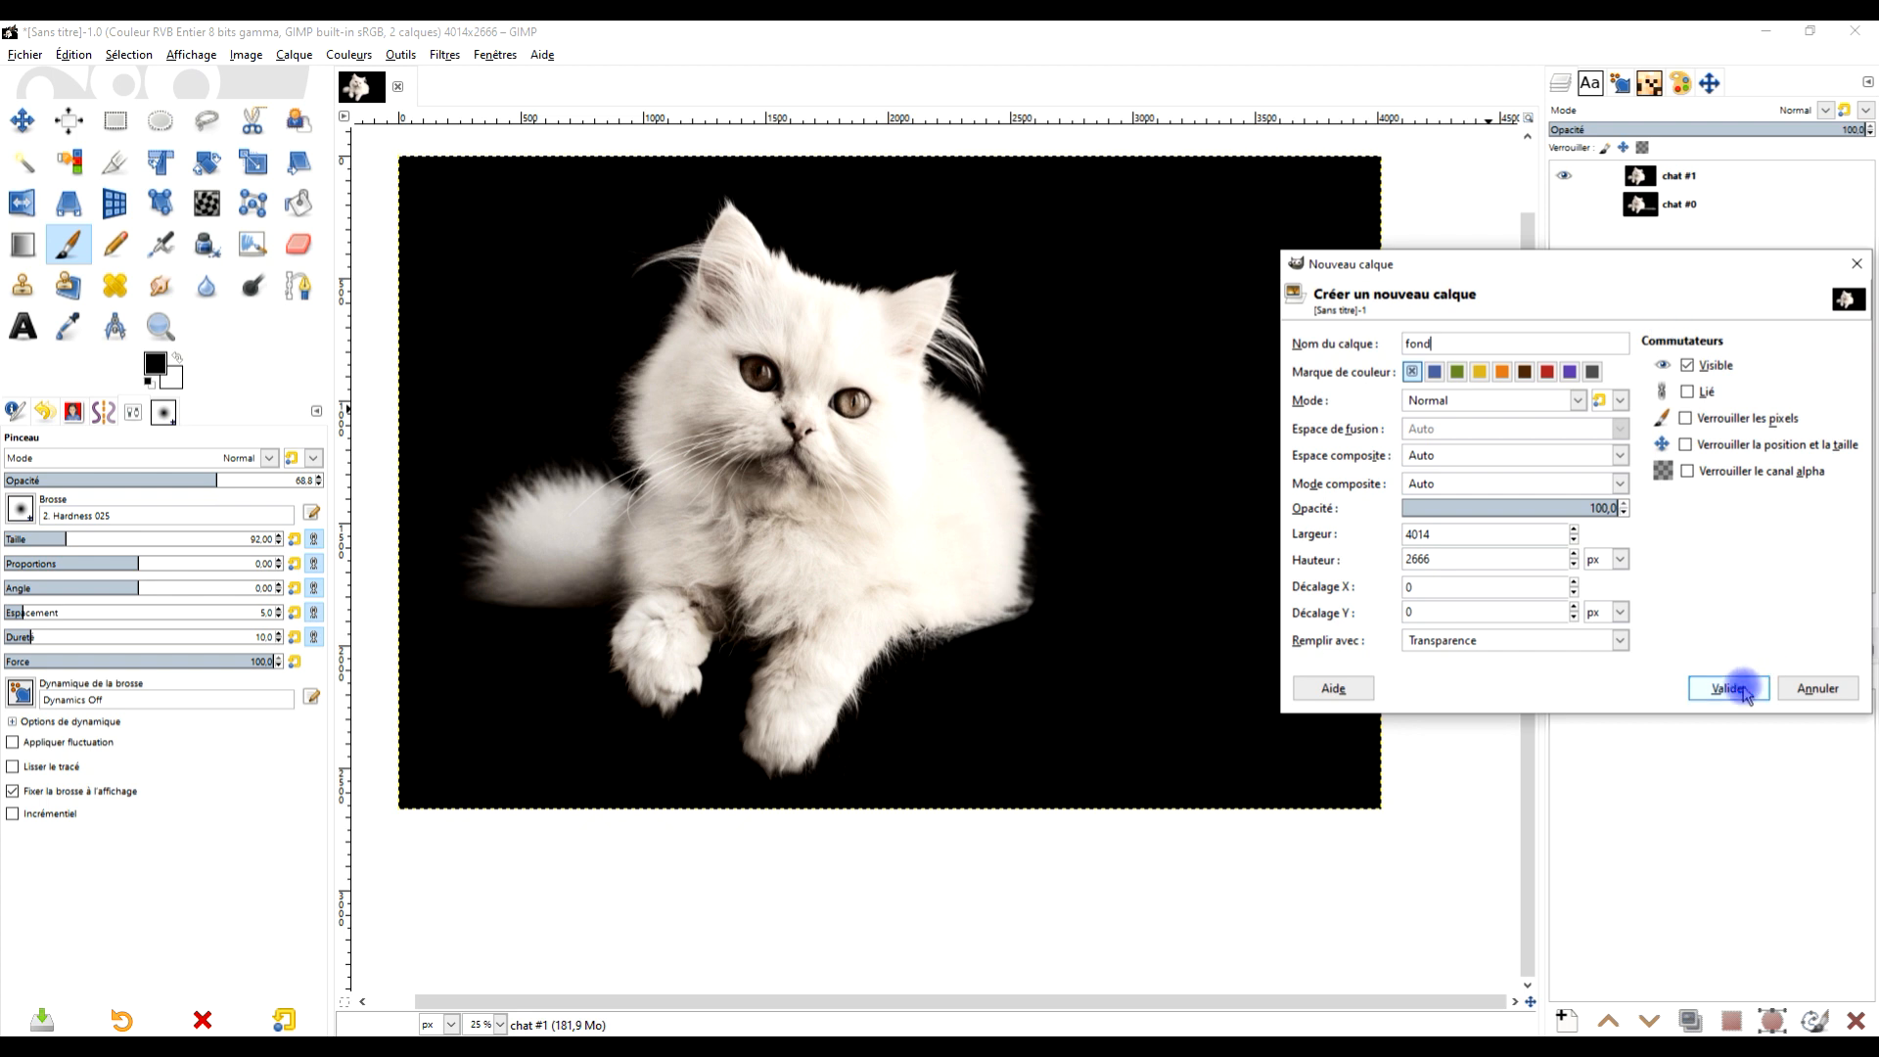
click(1743, 689)
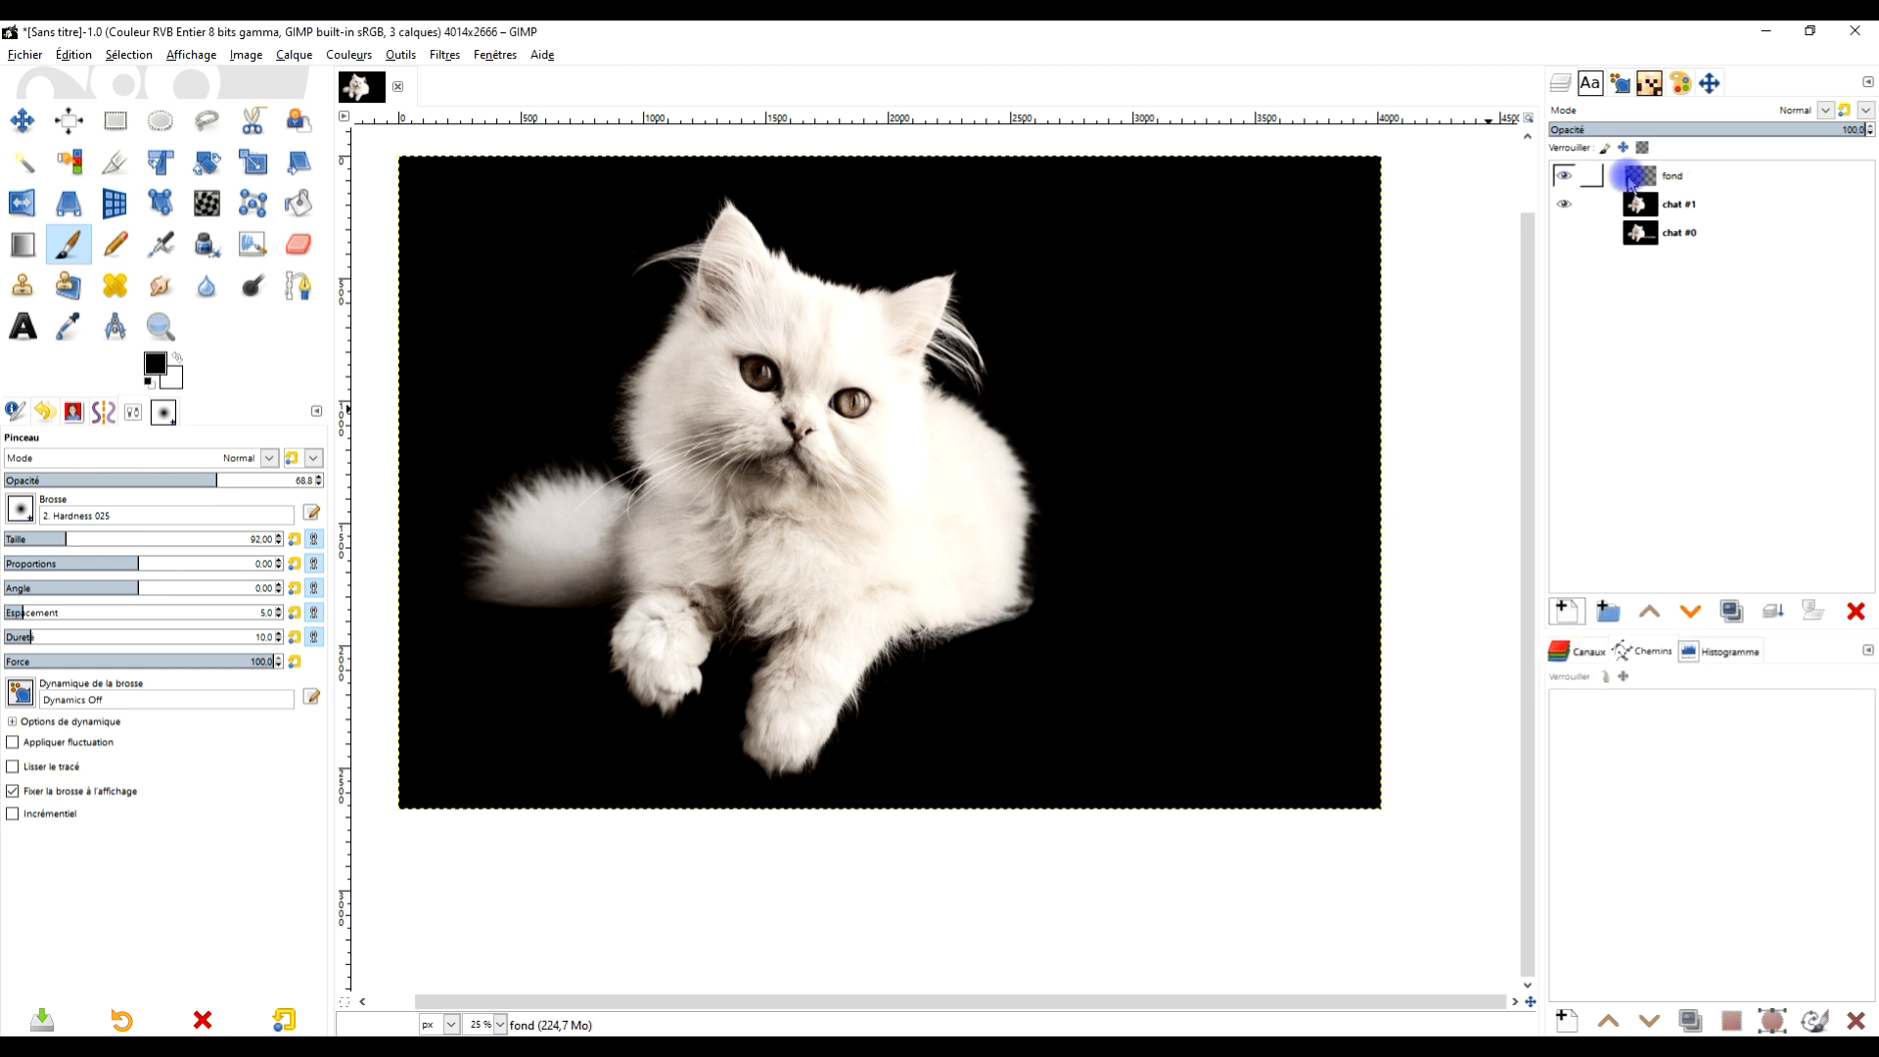
drag(1641, 182, 1673, 221)
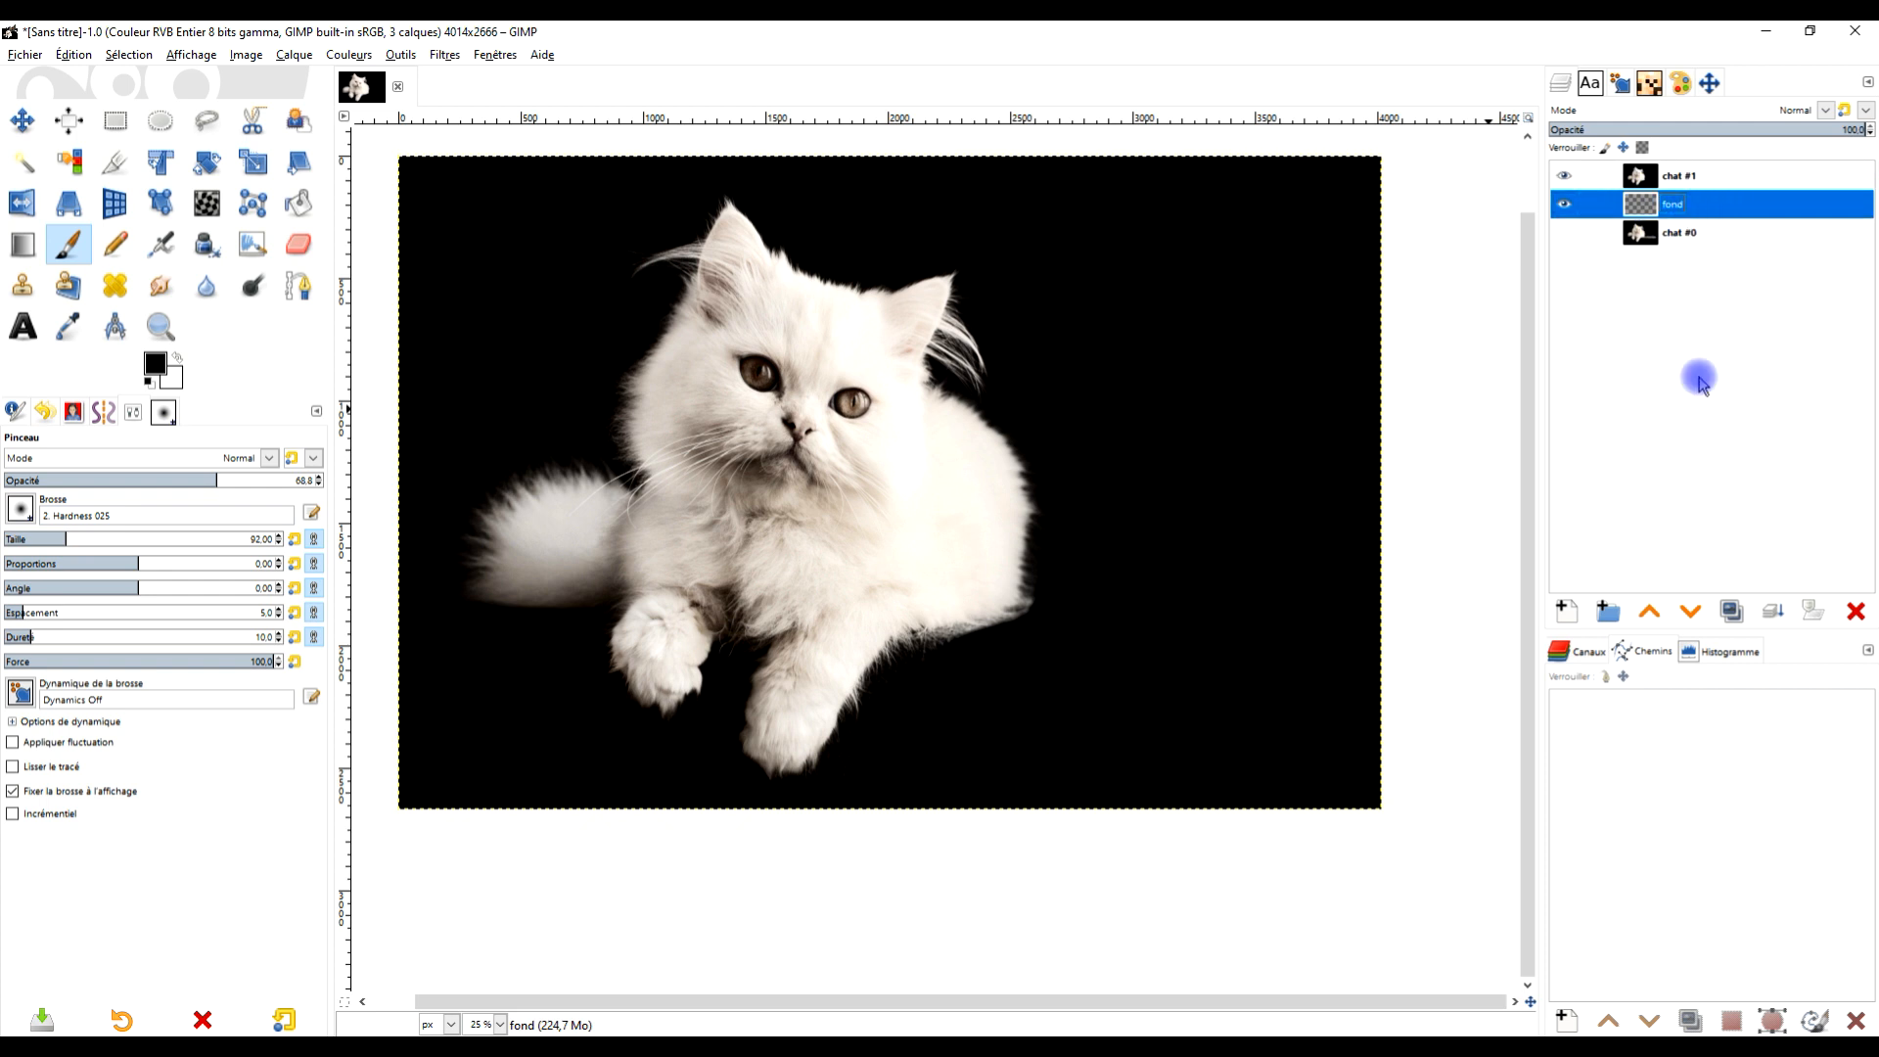
click(1566, 609)
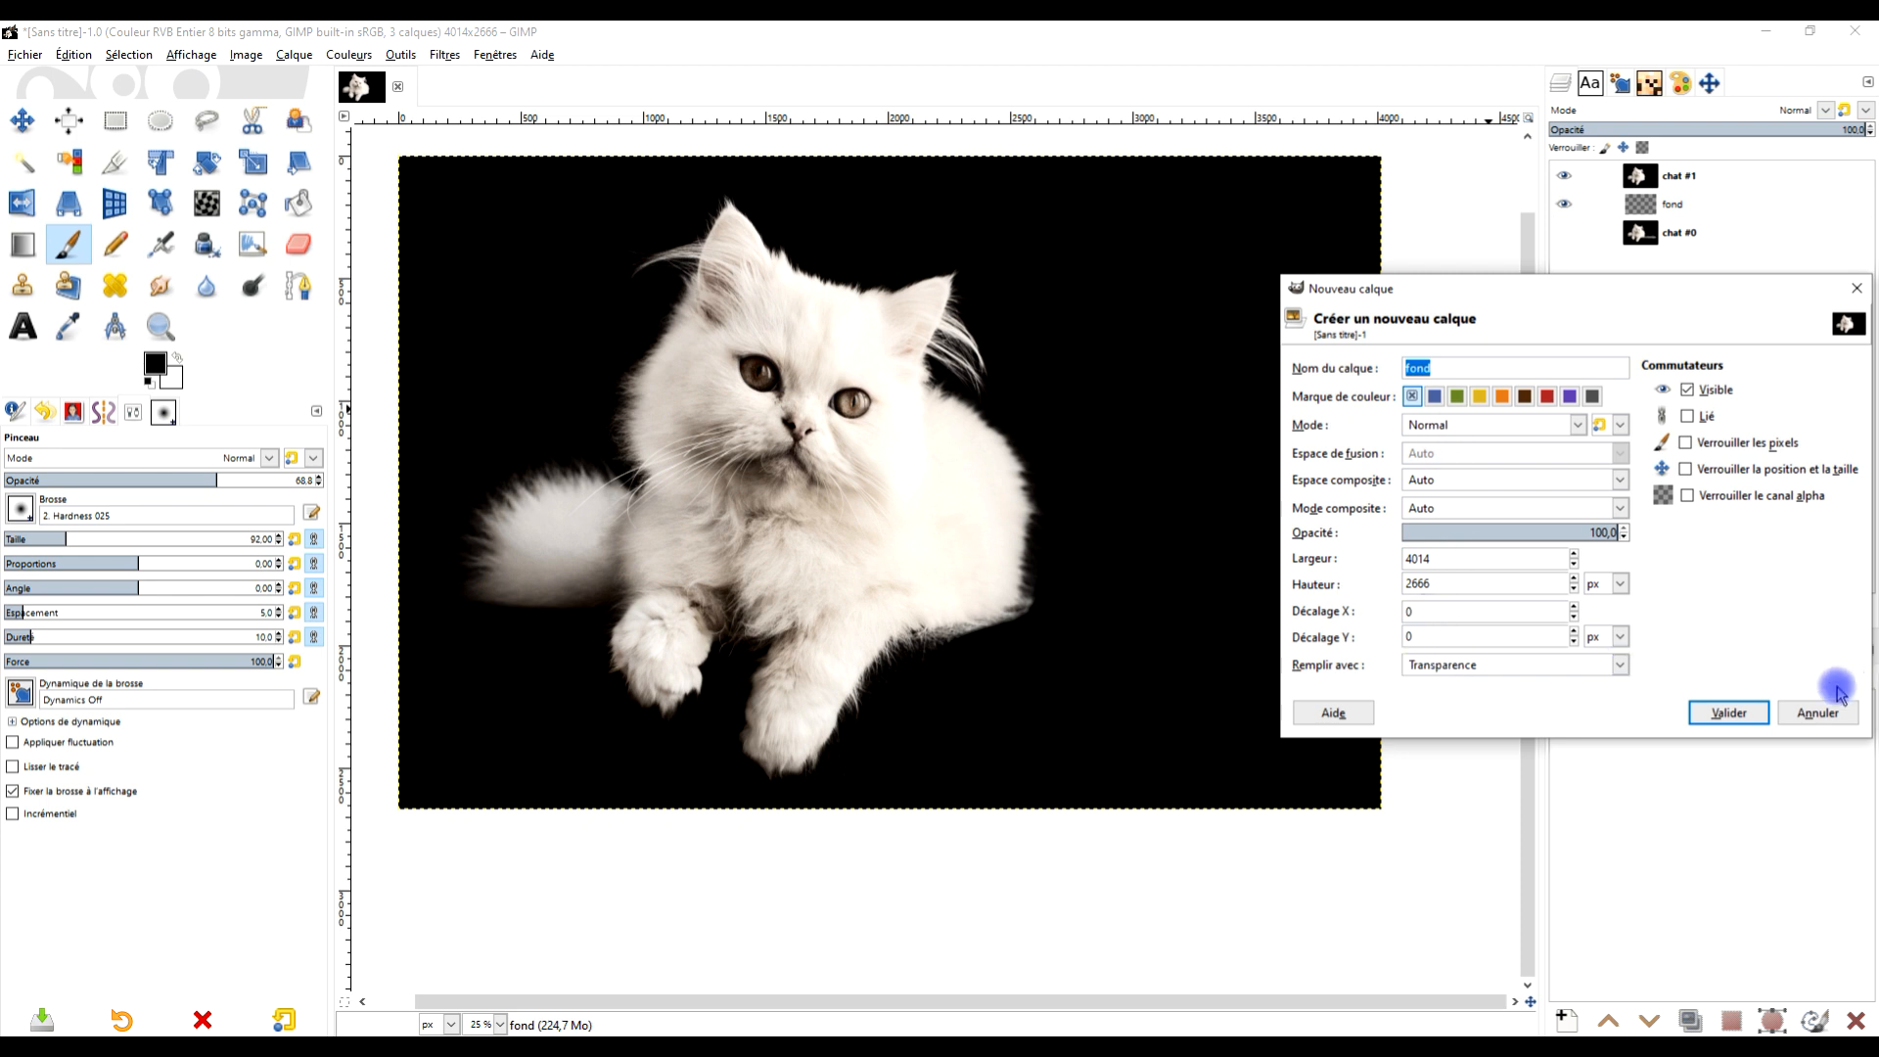
click(1817, 712)
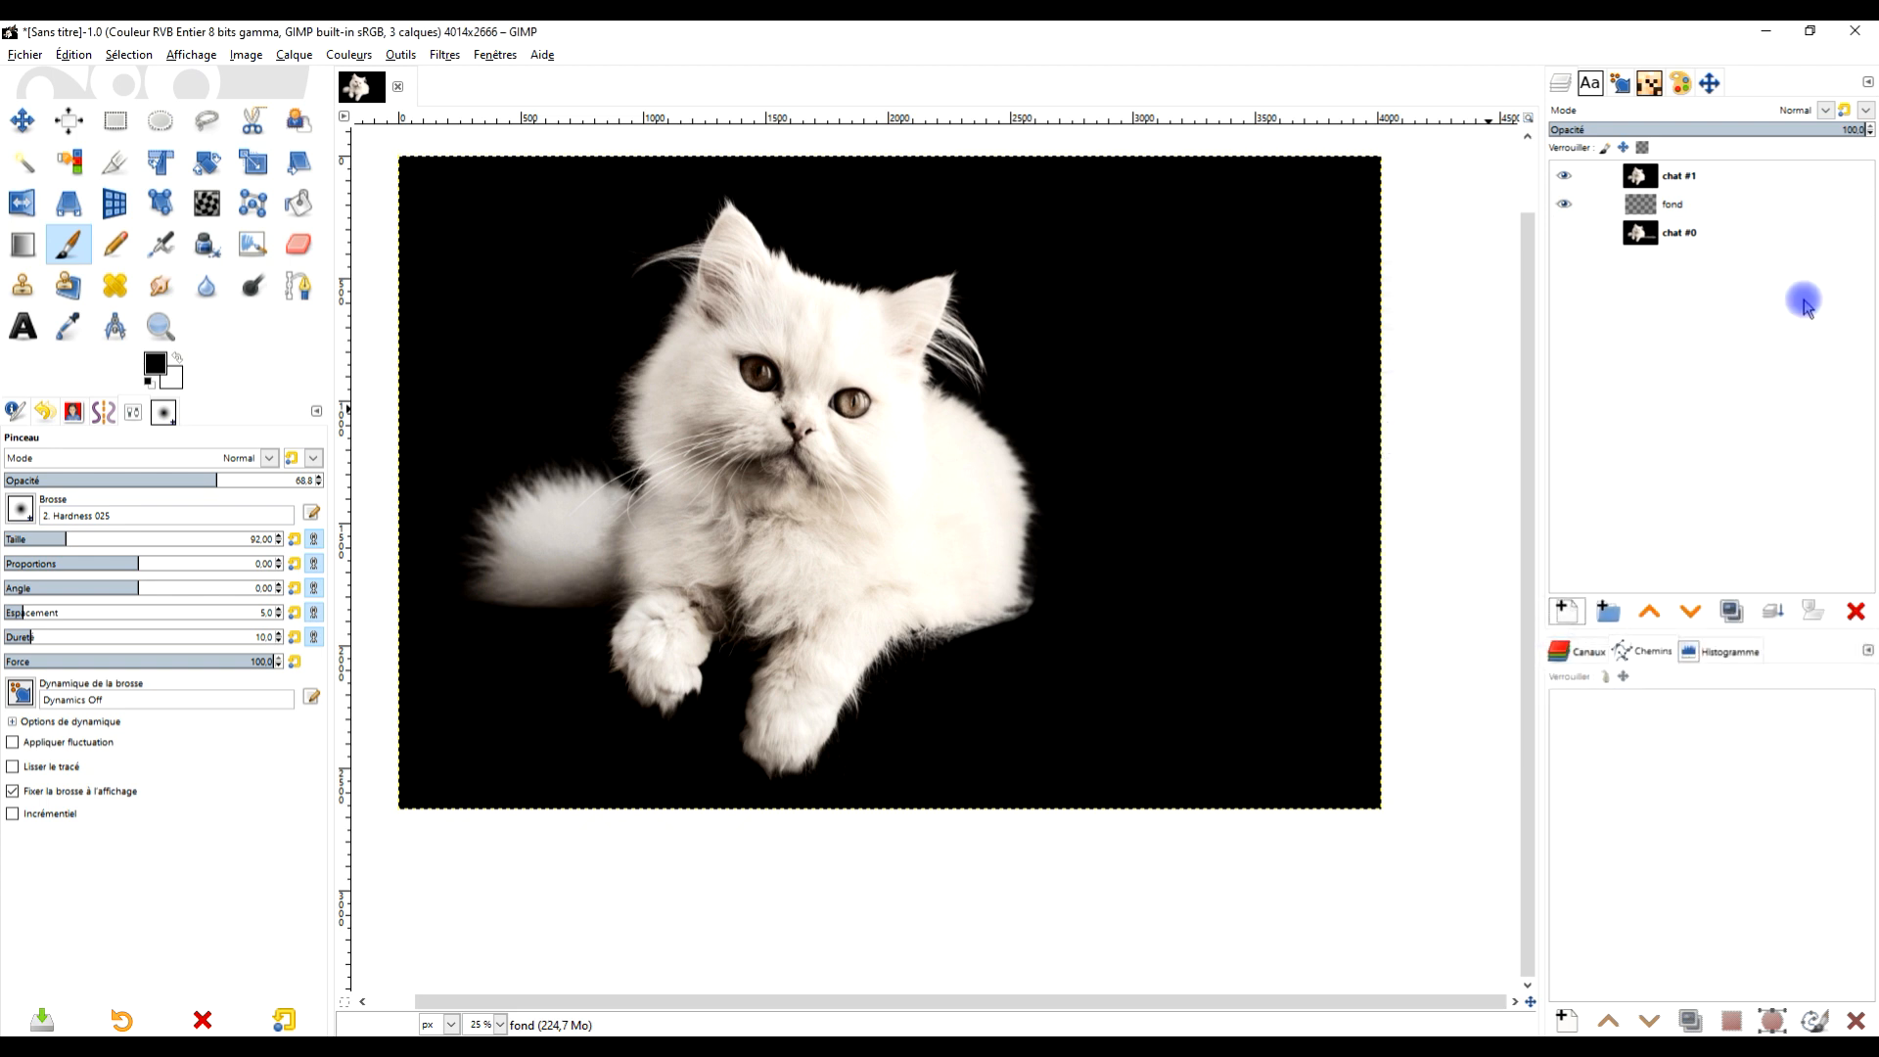
Set the foreground color to ff7676 and fill the fond layer with it
click(160, 369)
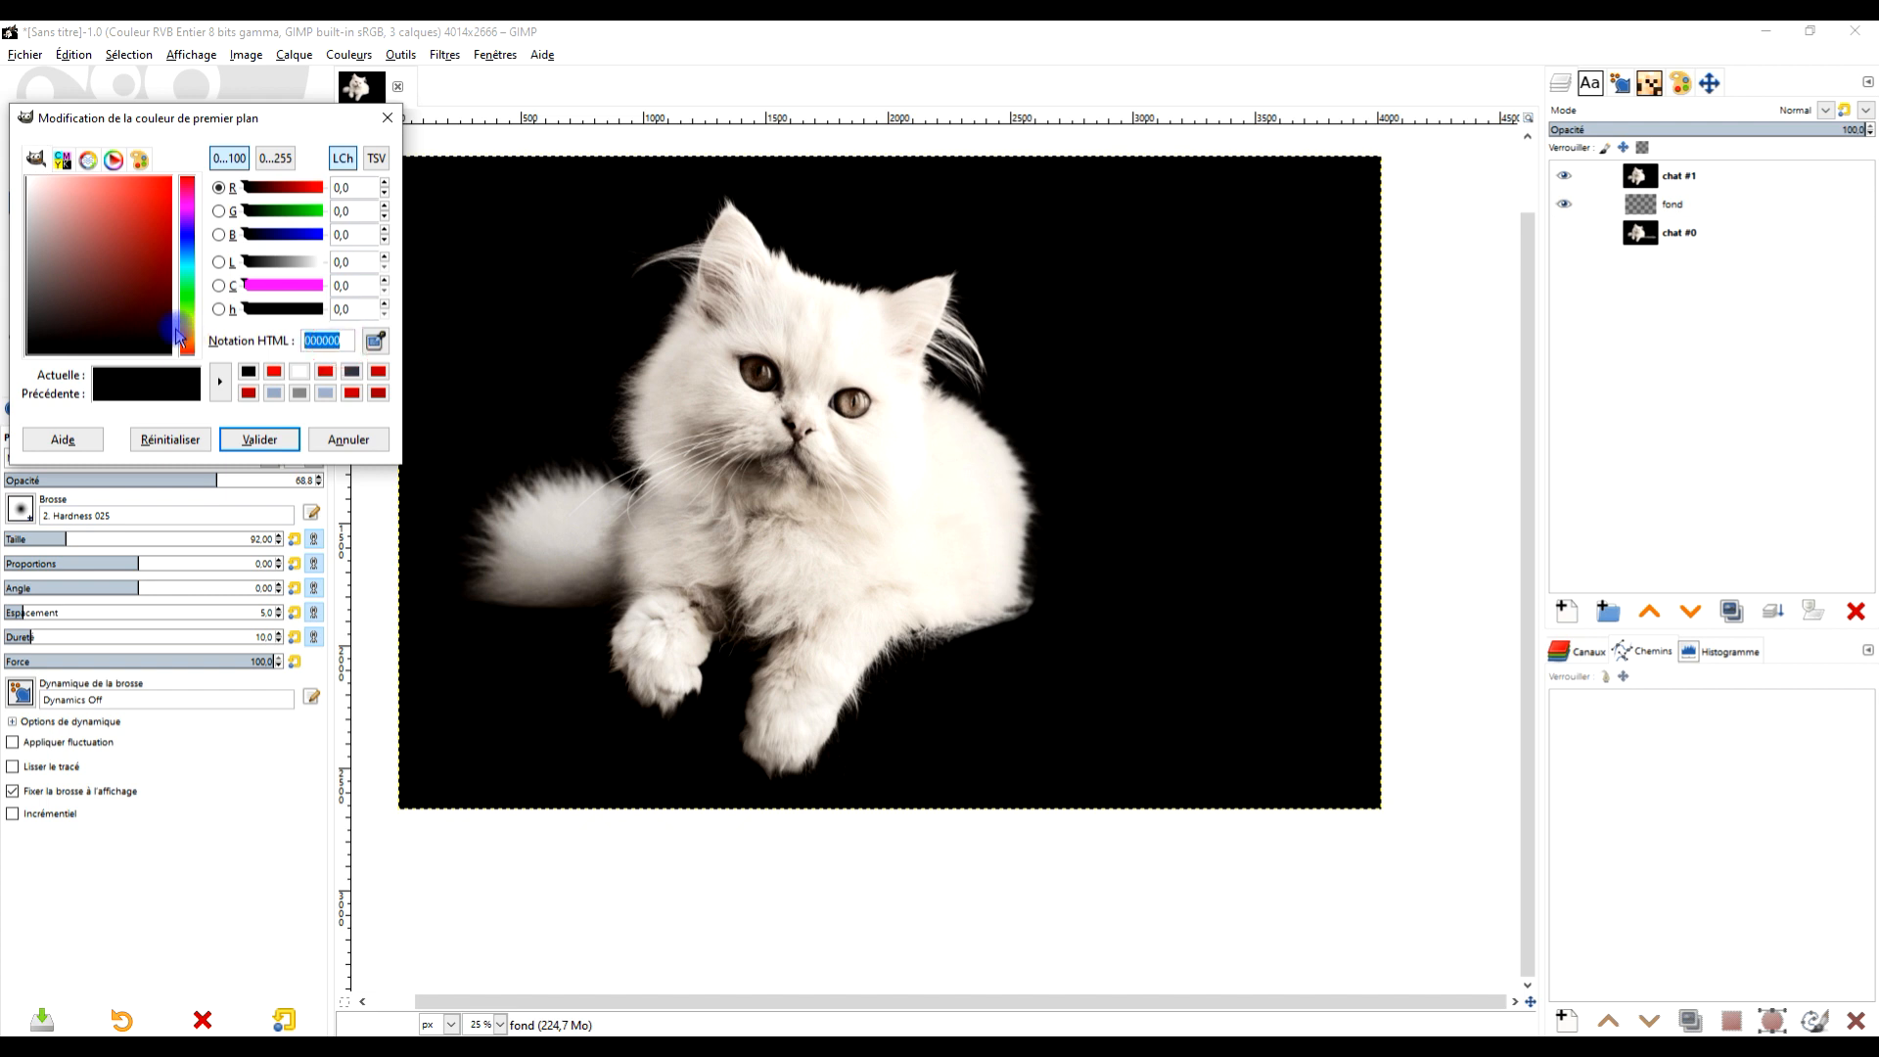
text(ff7676)
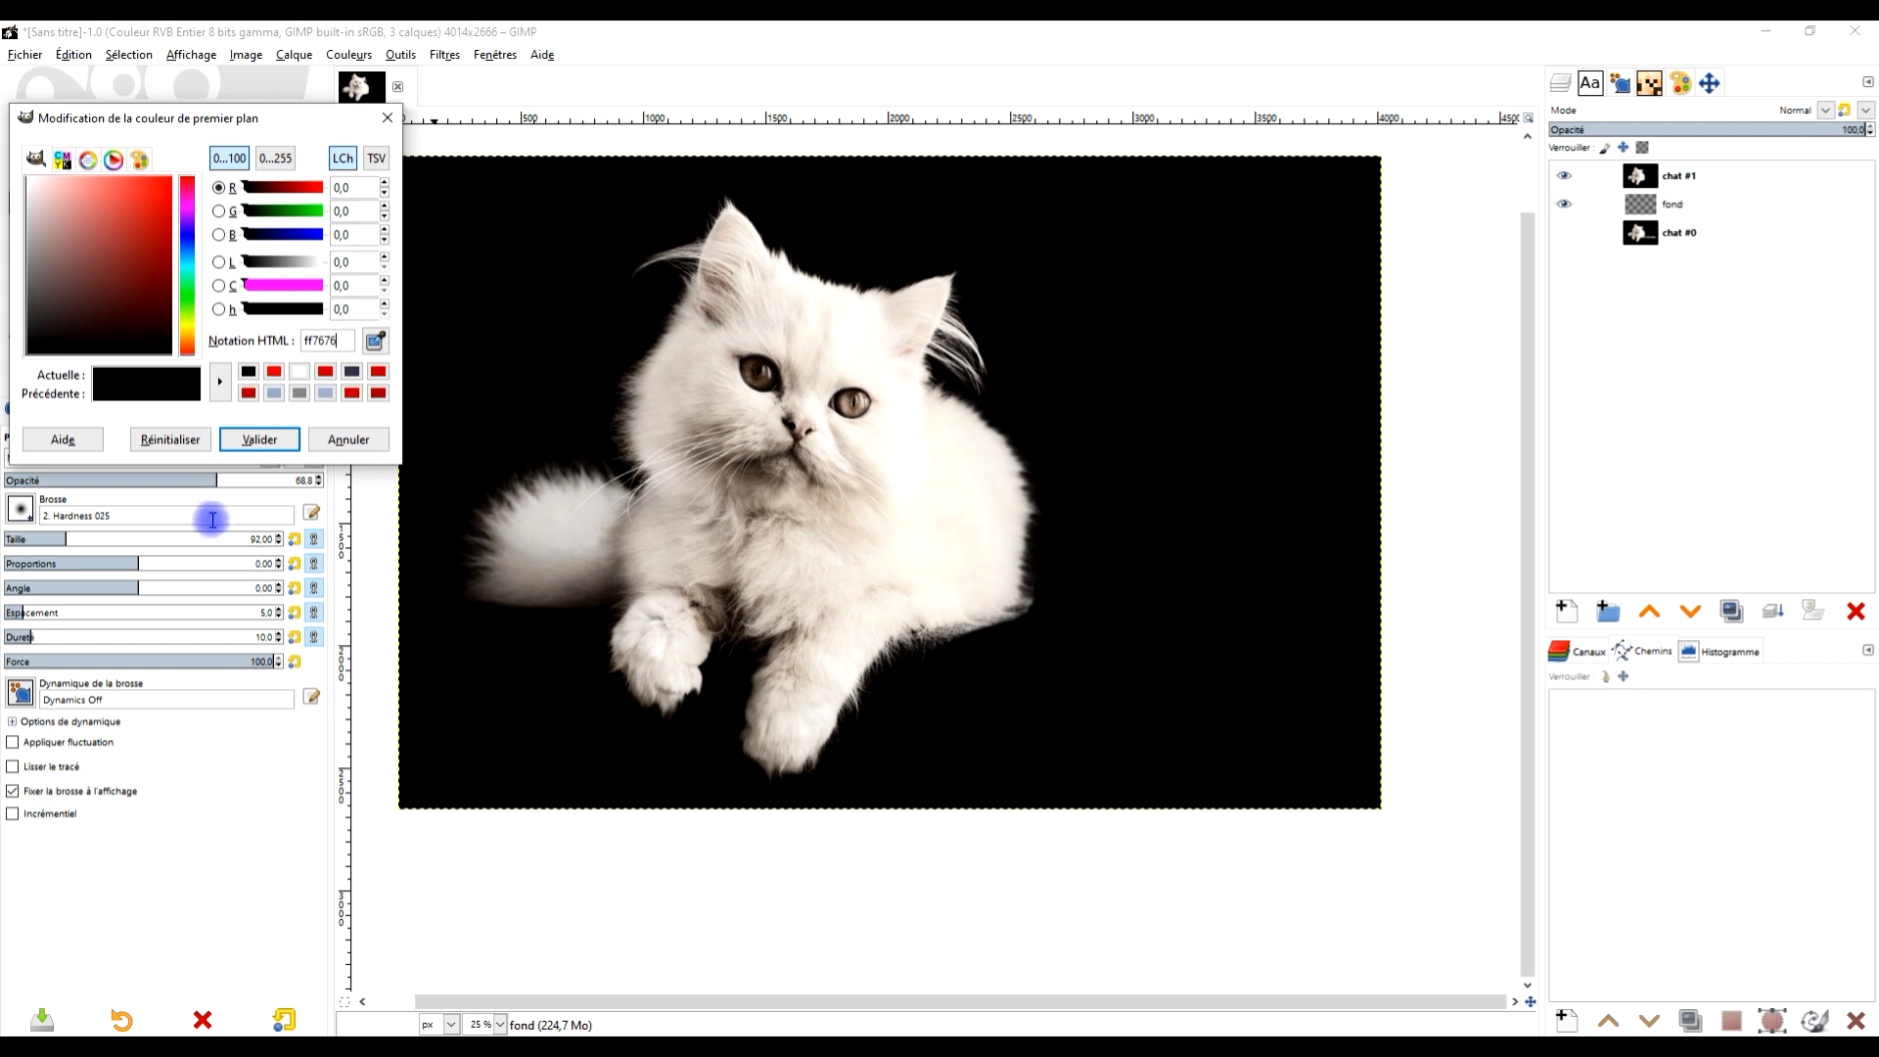
click(259, 439)
drag(155, 364, 1183, 361)
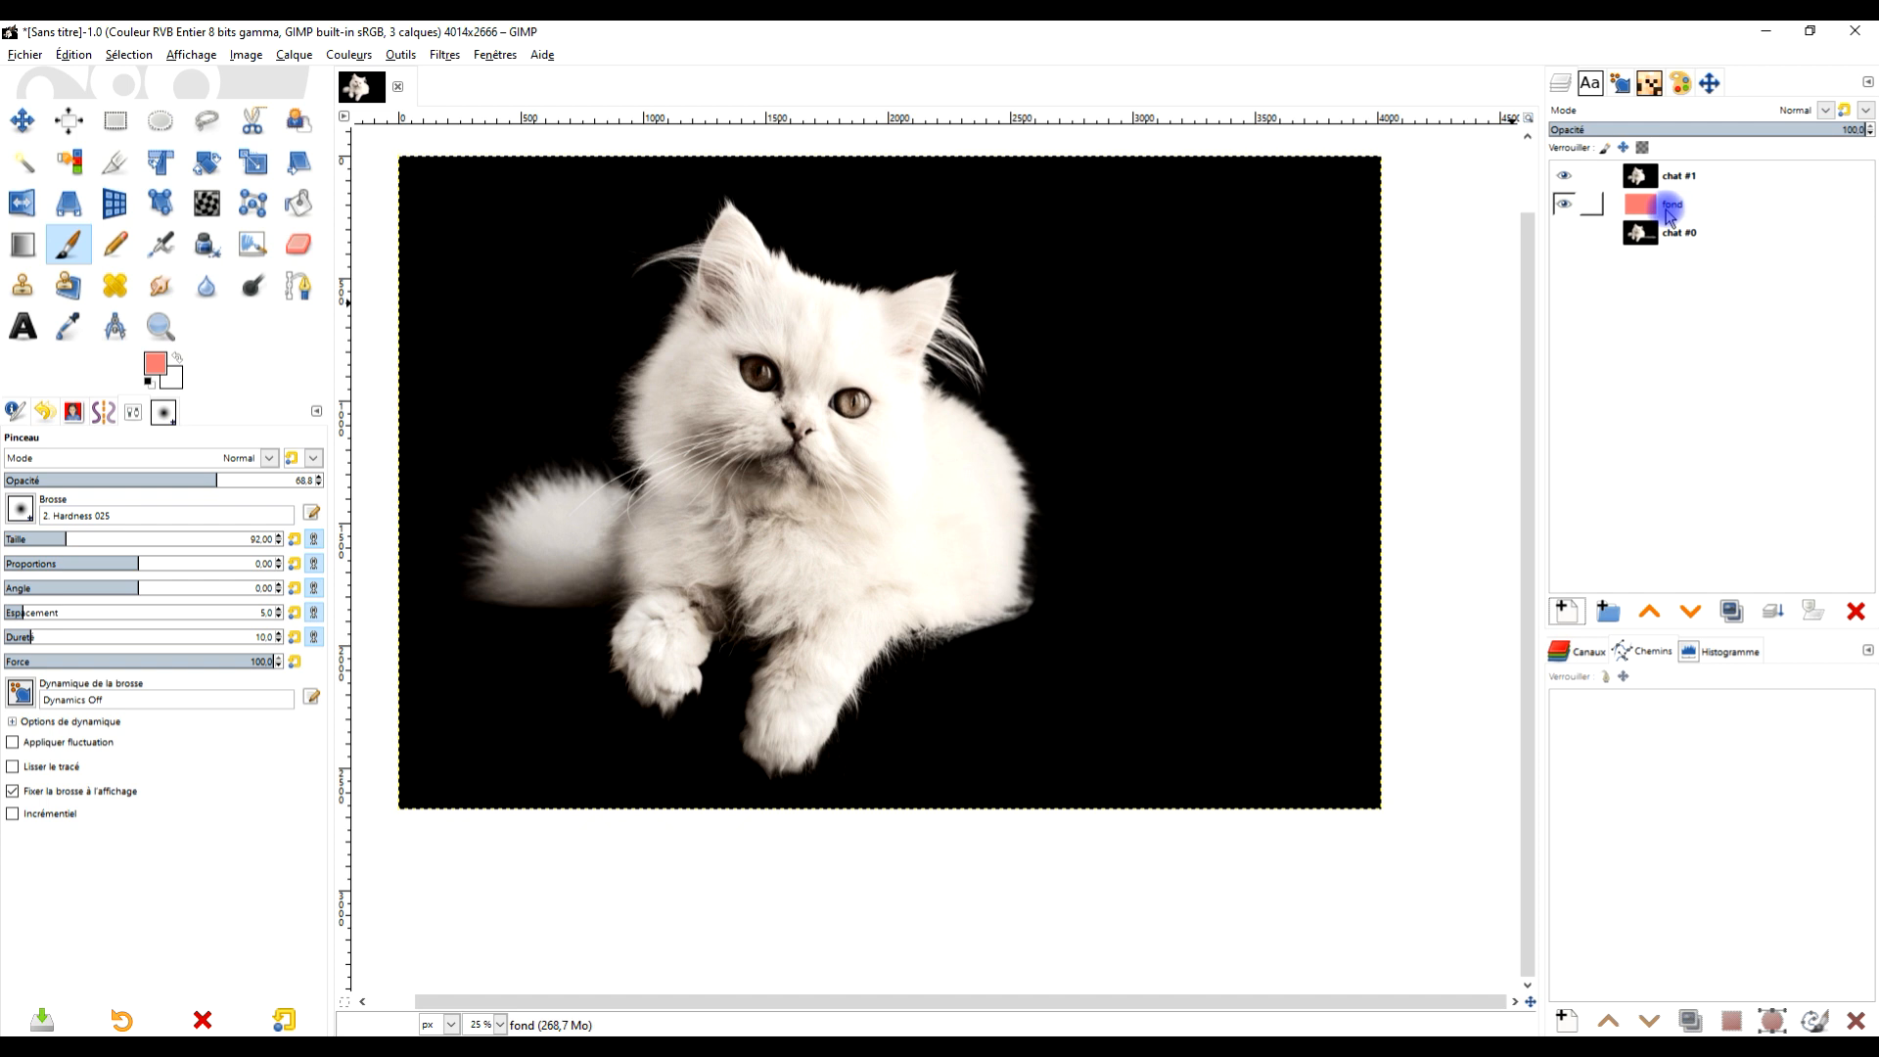
Duplicate the chat #1 layer and make the copy above it the active layer
click(1687, 181)
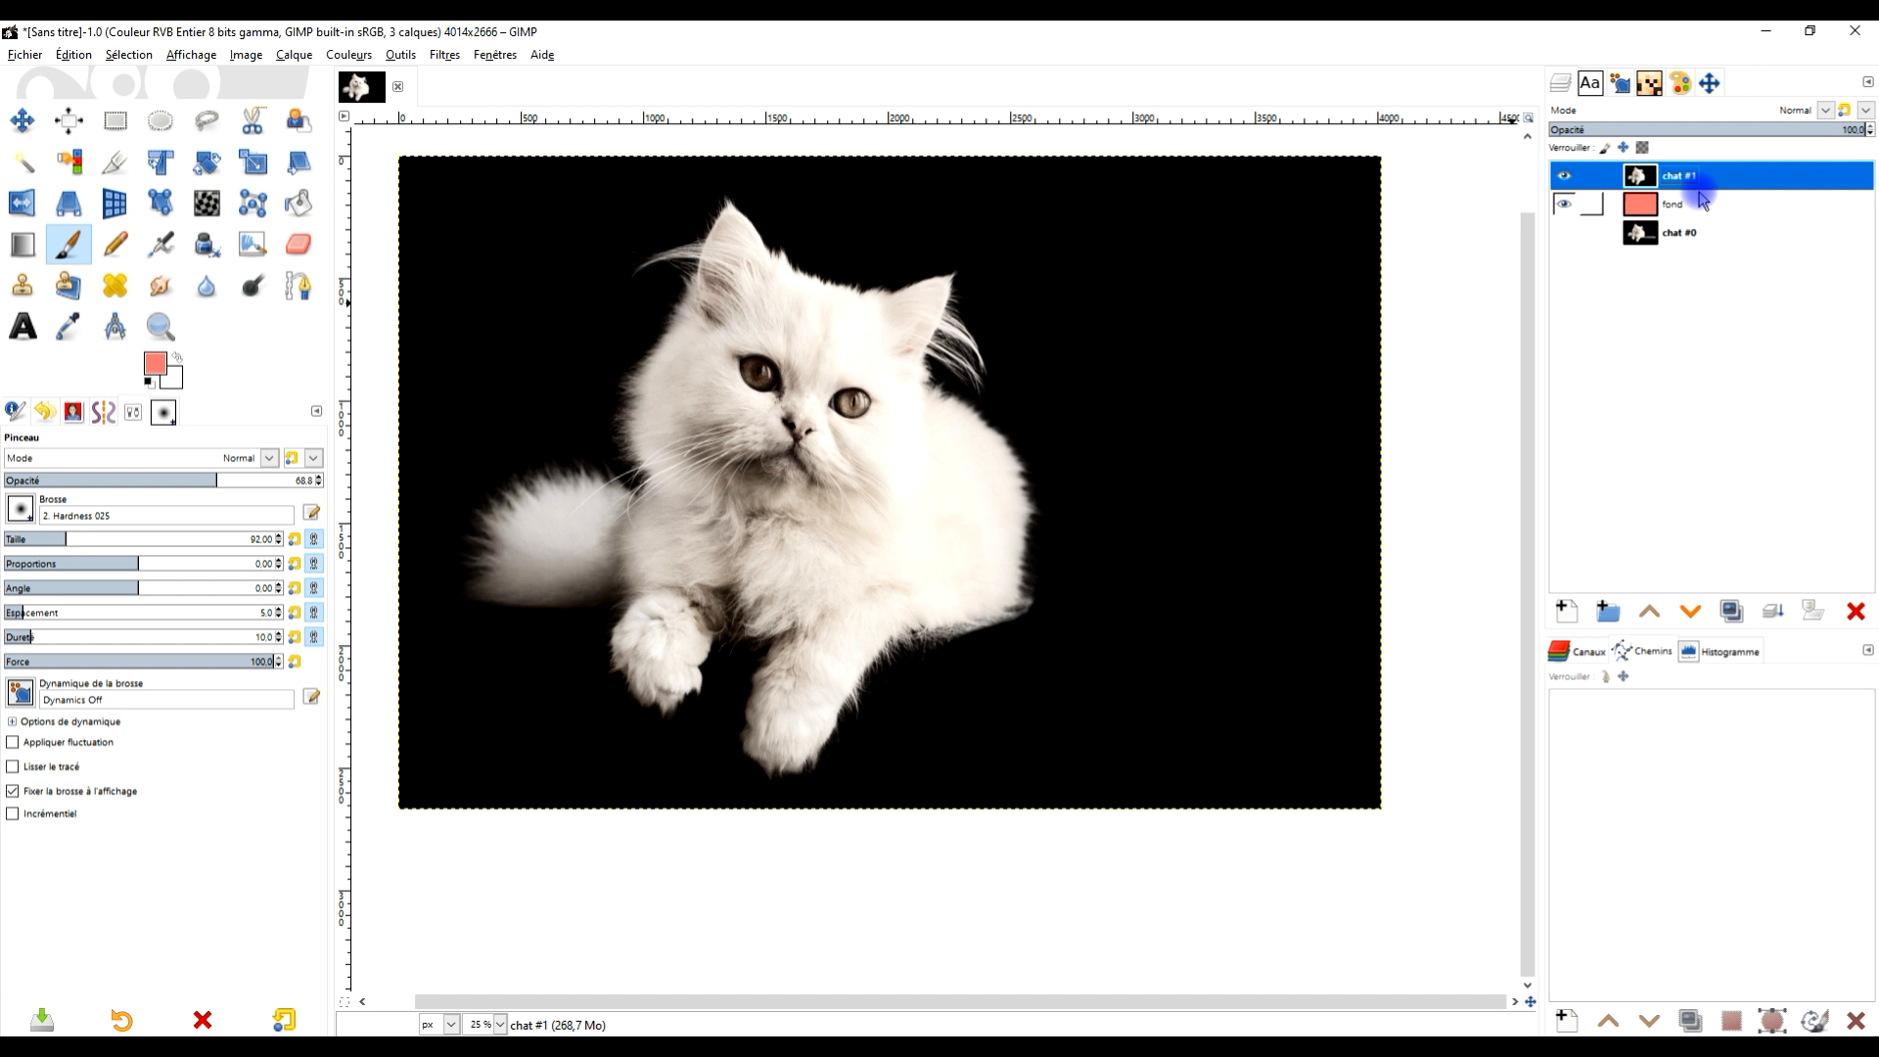
click(1730, 612)
click(1690, 184)
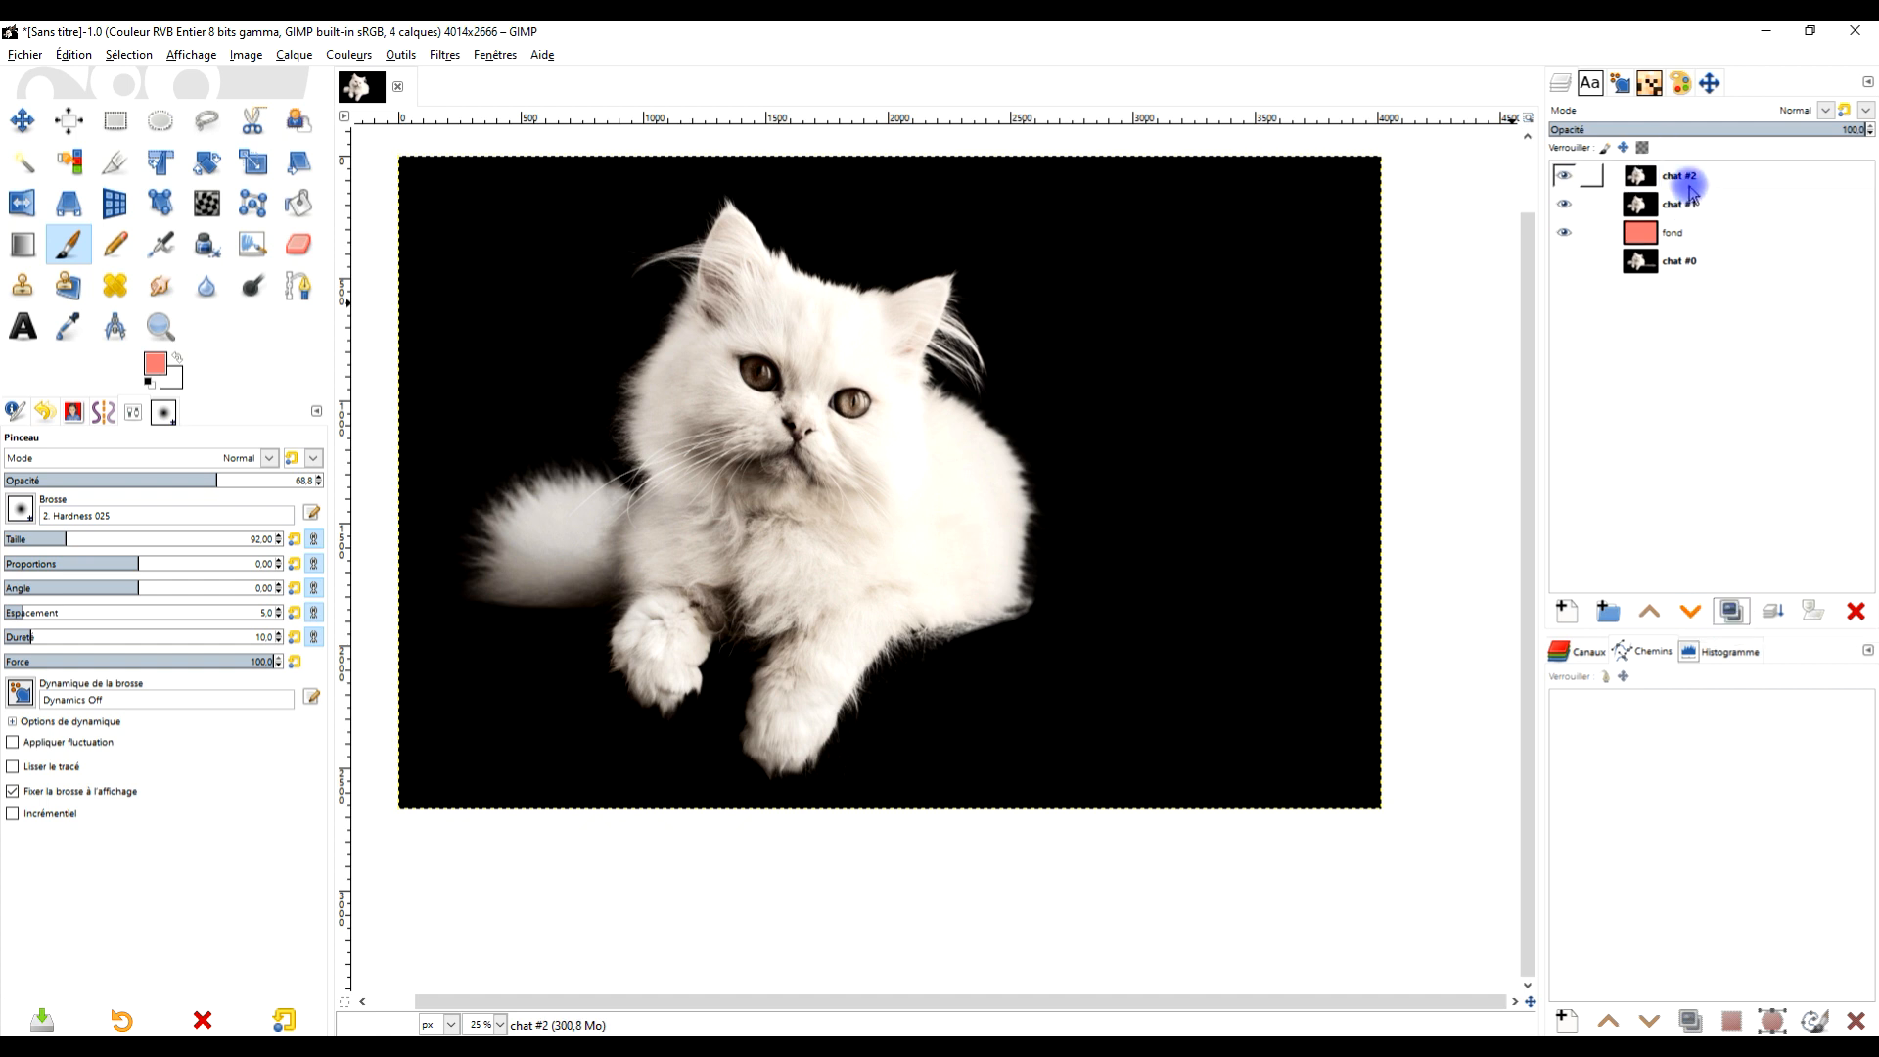
click(1696, 204)
click(1606, 177)
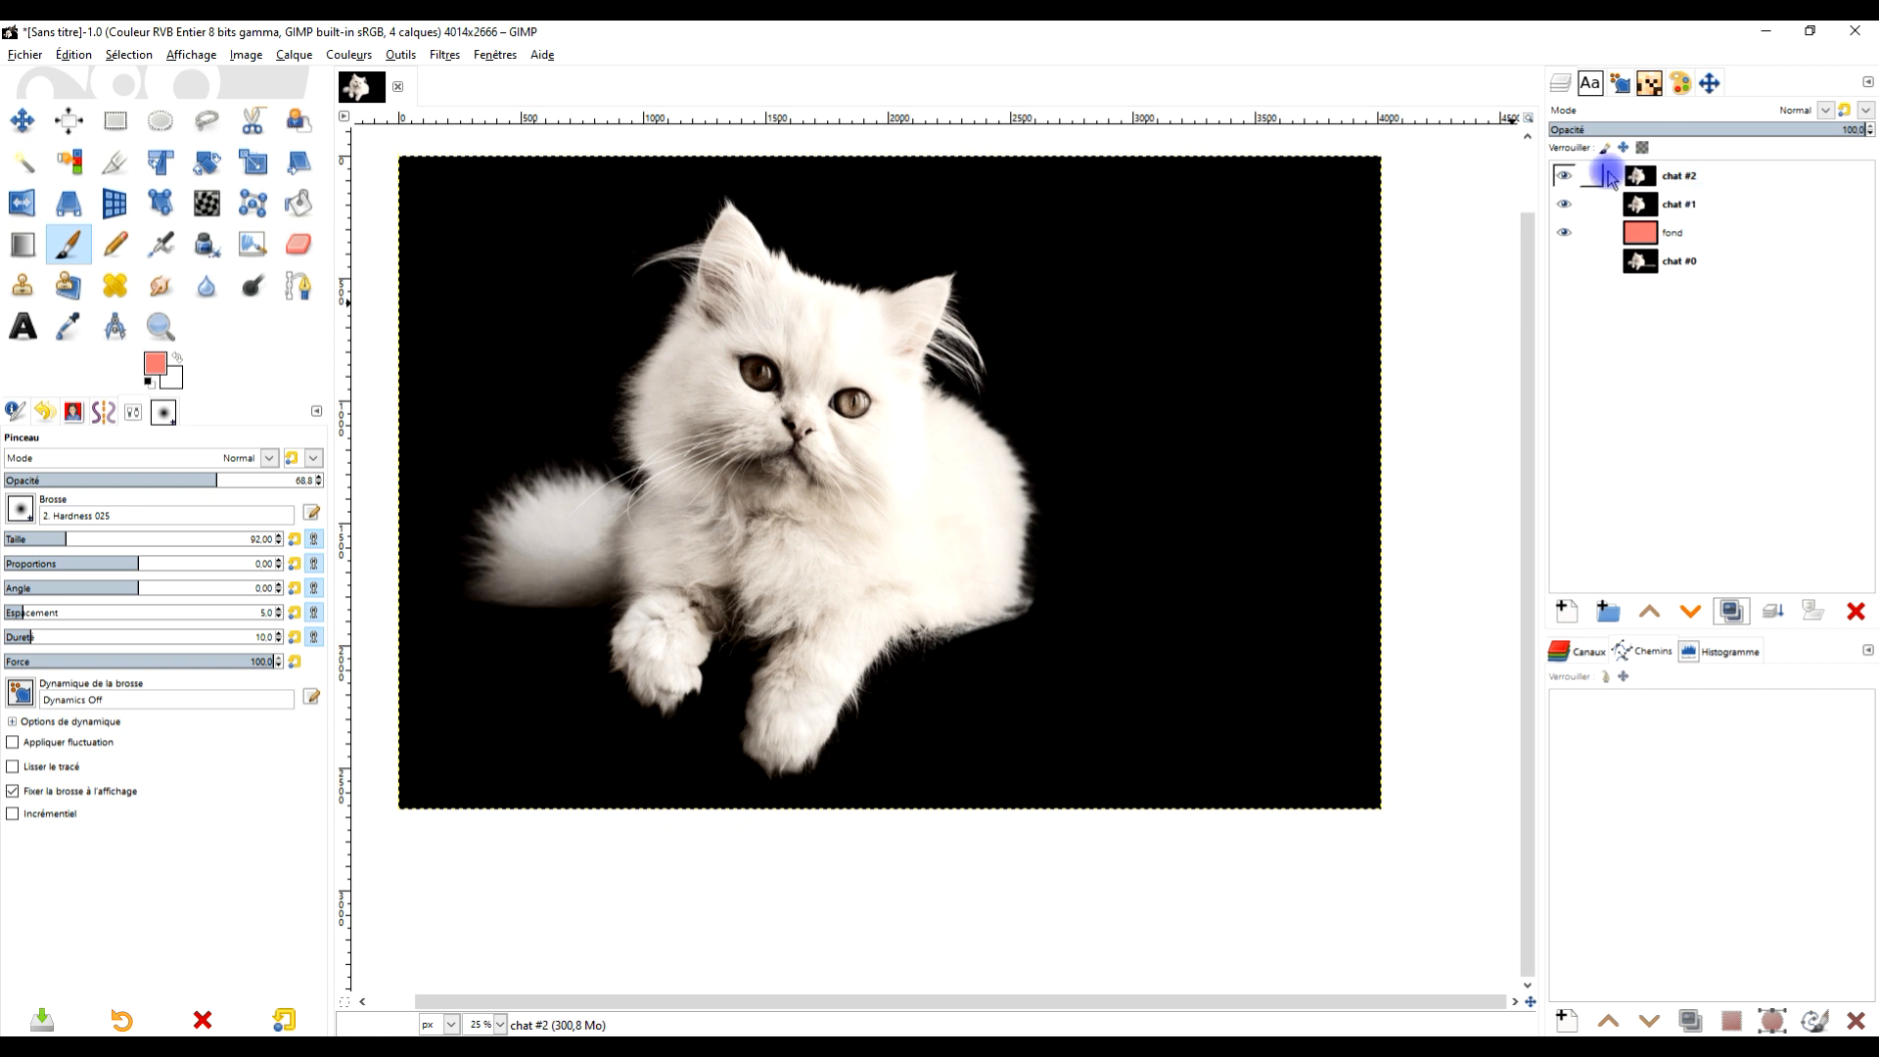
Hide the chat #2 layer and set the chat #1 layer's blend mode to Écran
click(1565, 178)
click(1658, 207)
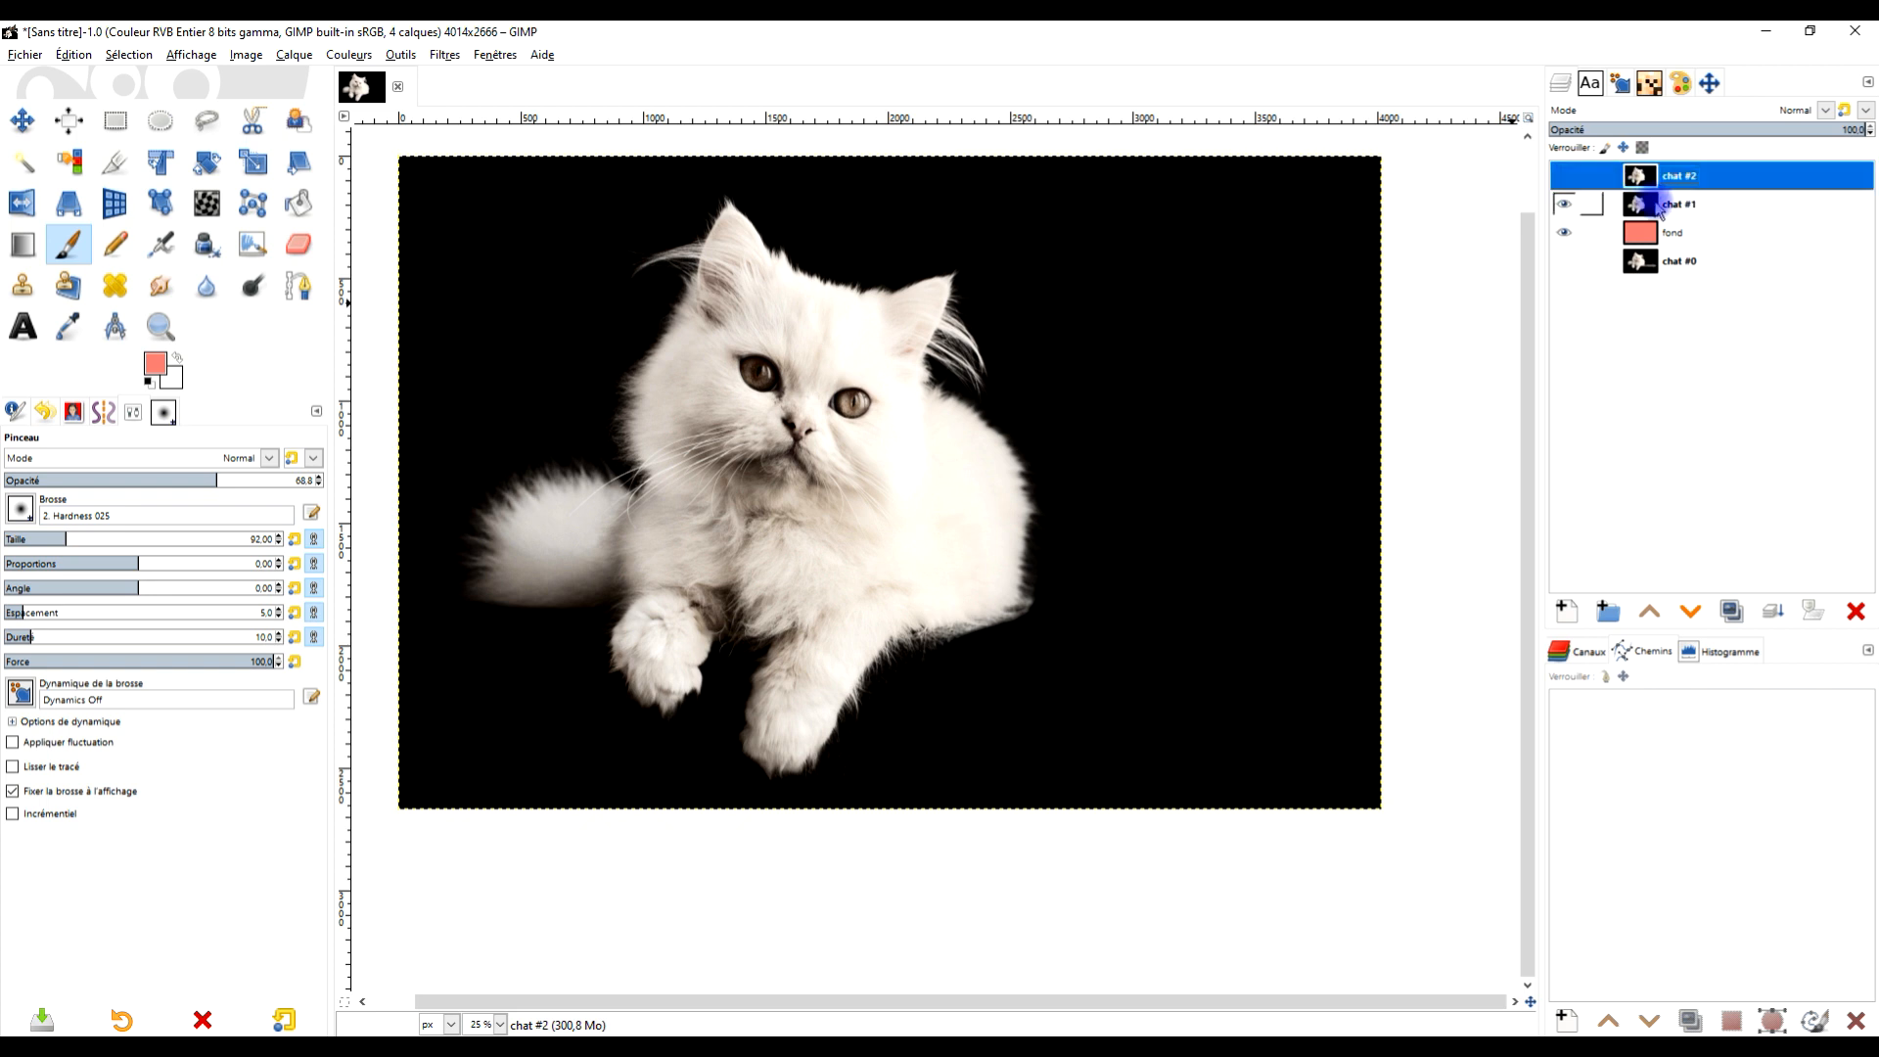
click(1720, 208)
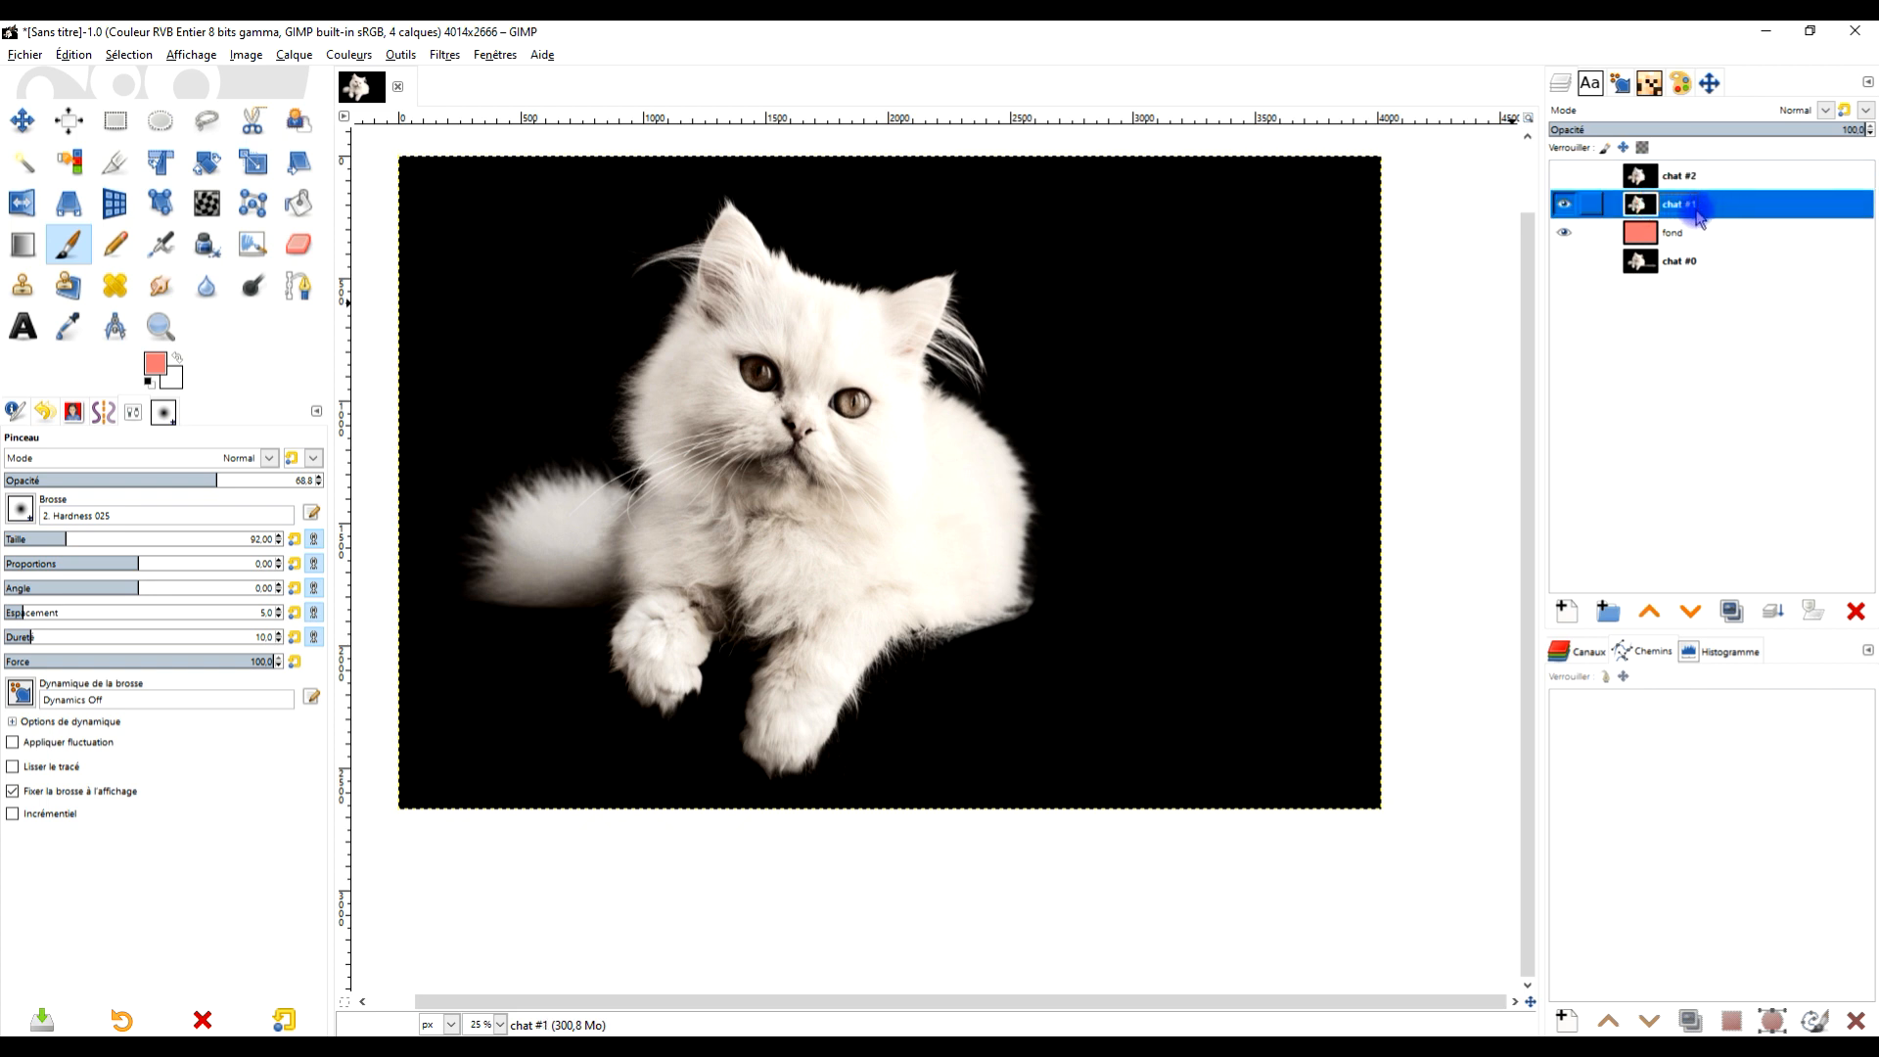
click(1783, 110)
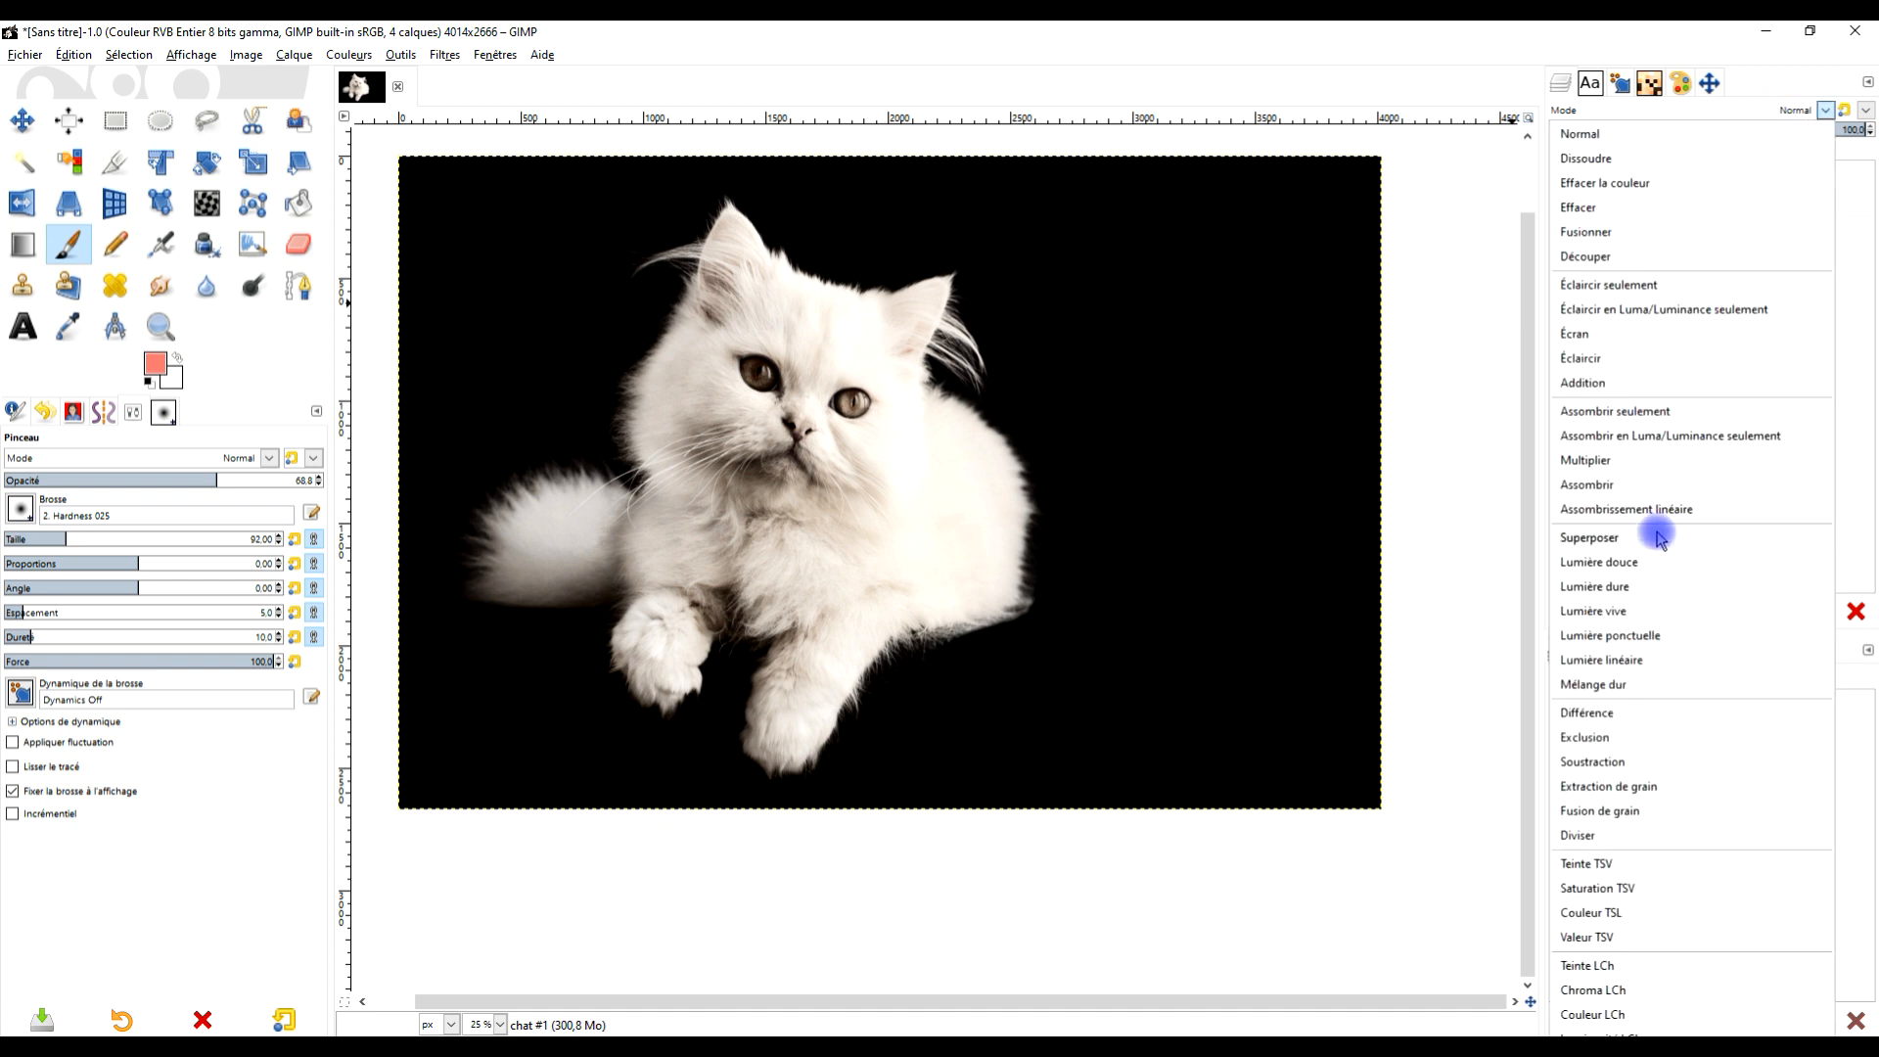
click(1612, 339)
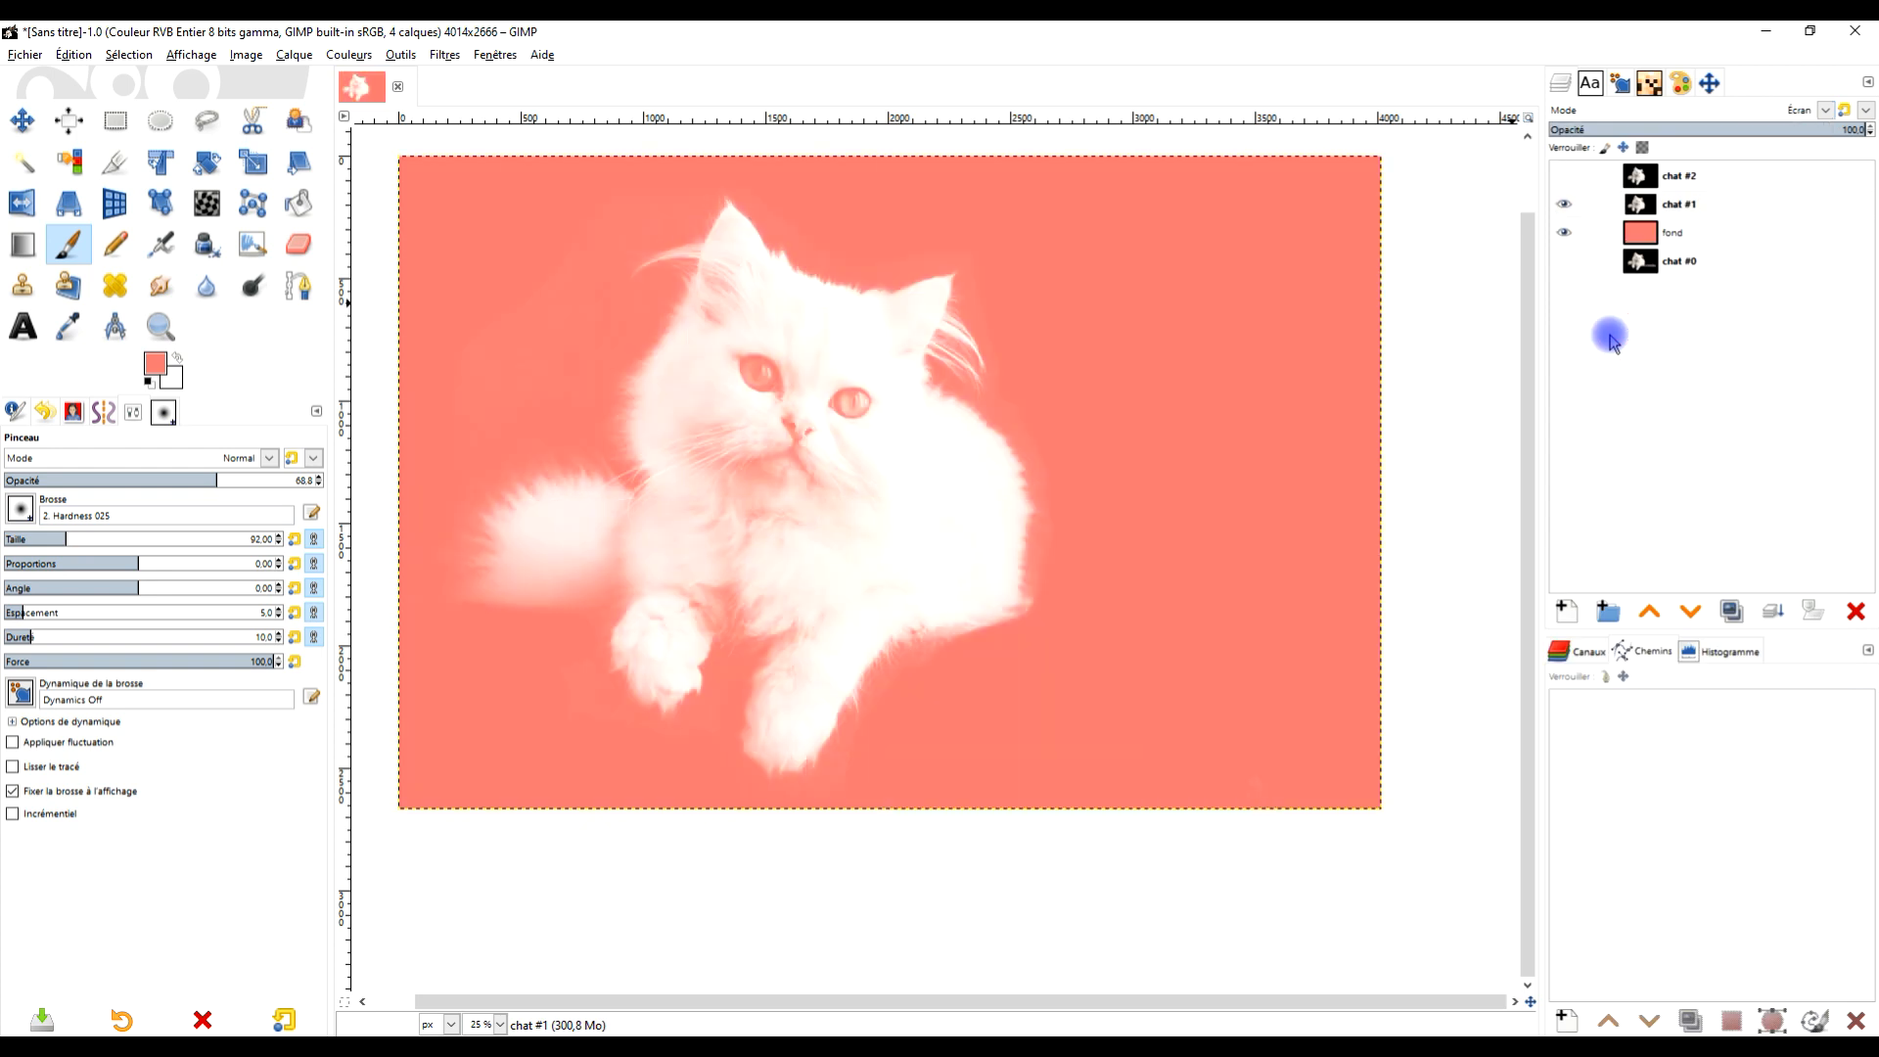
drag(780, 415, 843, 424)
ctrl+scroll(872, 378, up, 1)
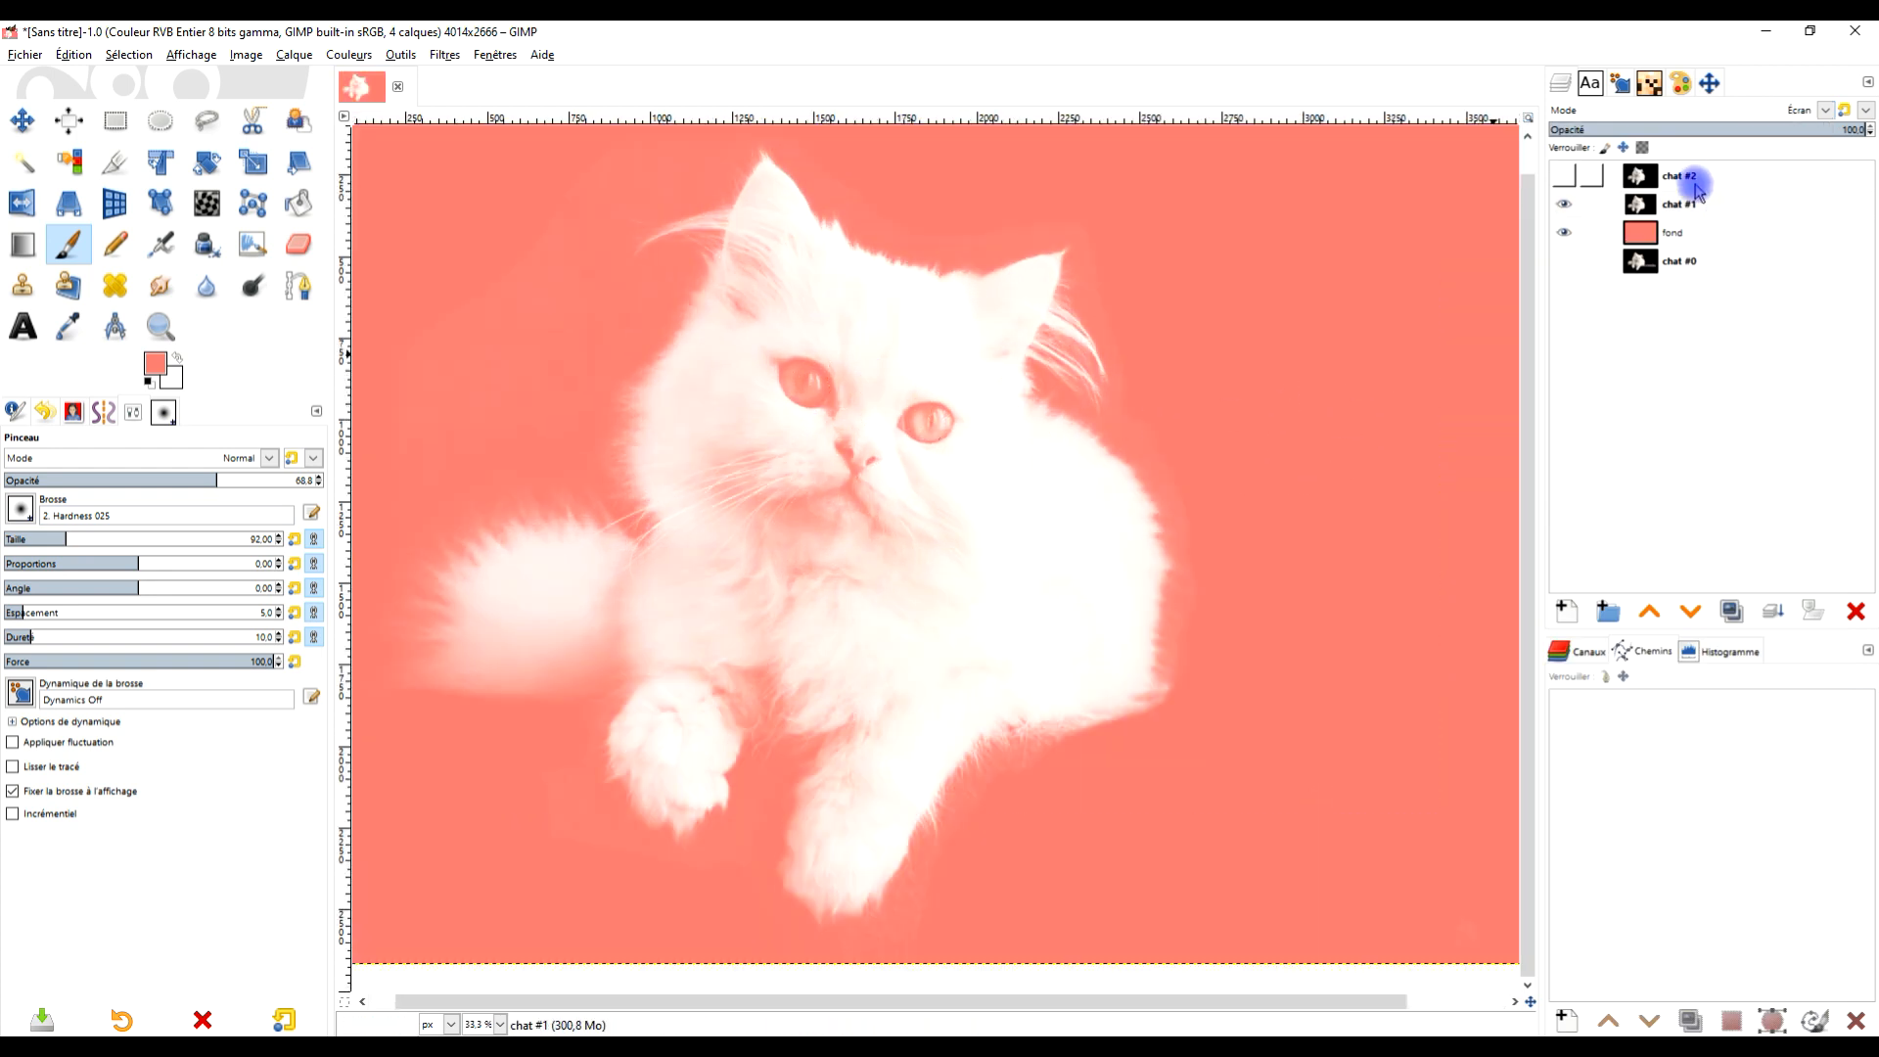
Make the chat #2 layer active and visible again and copy its content to the clipboard
click(1678, 182)
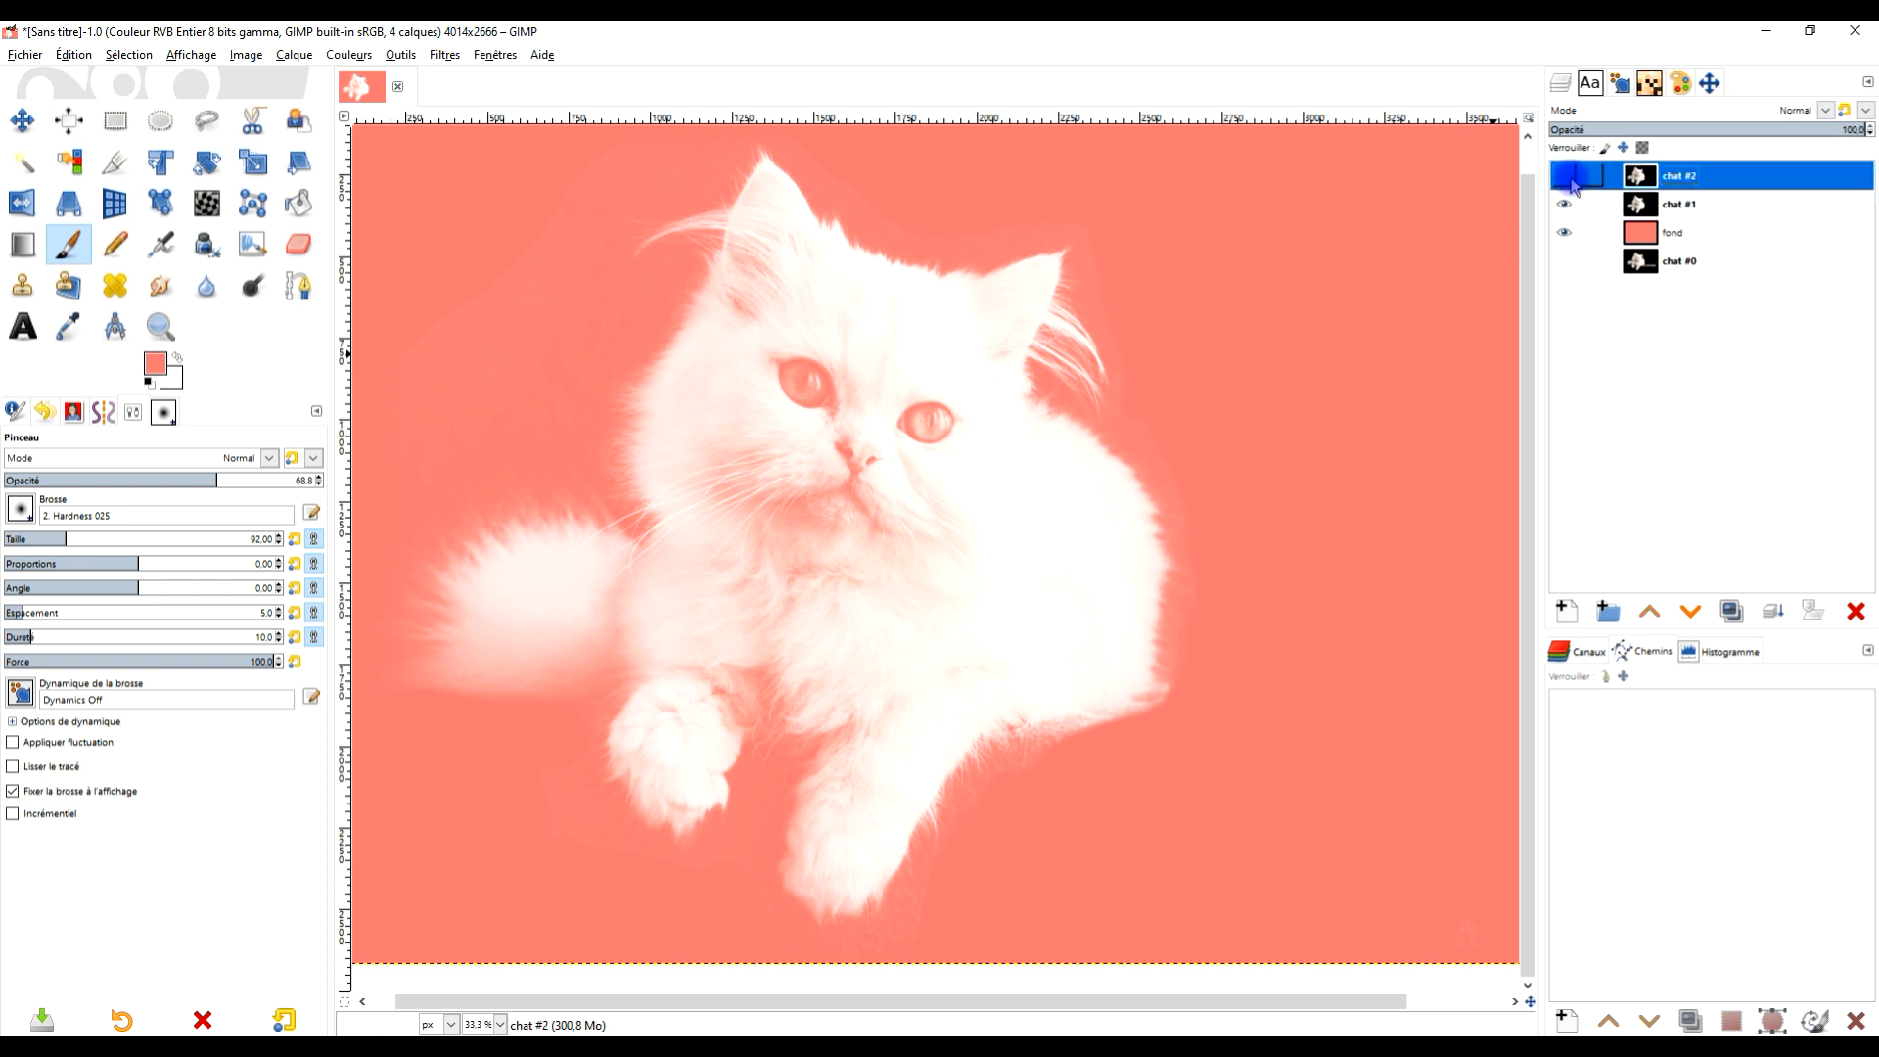
click(1566, 178)
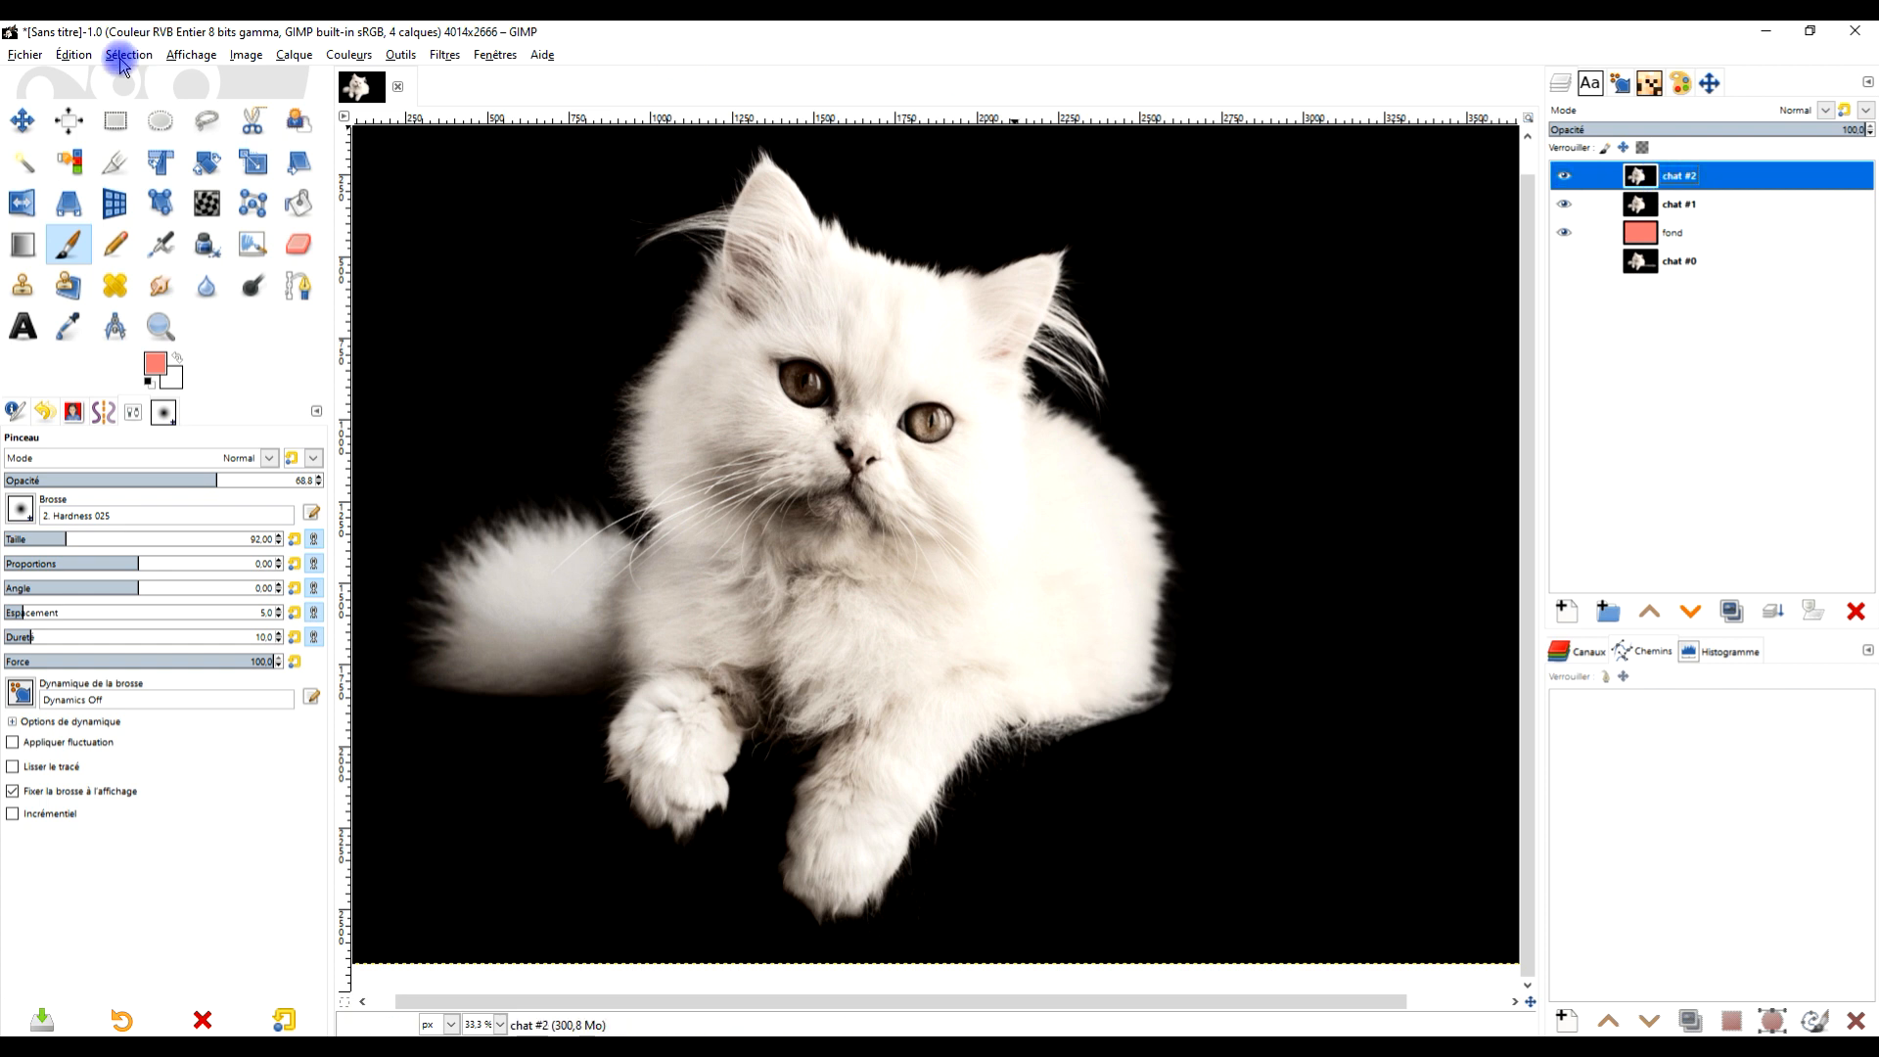
click(74, 55)
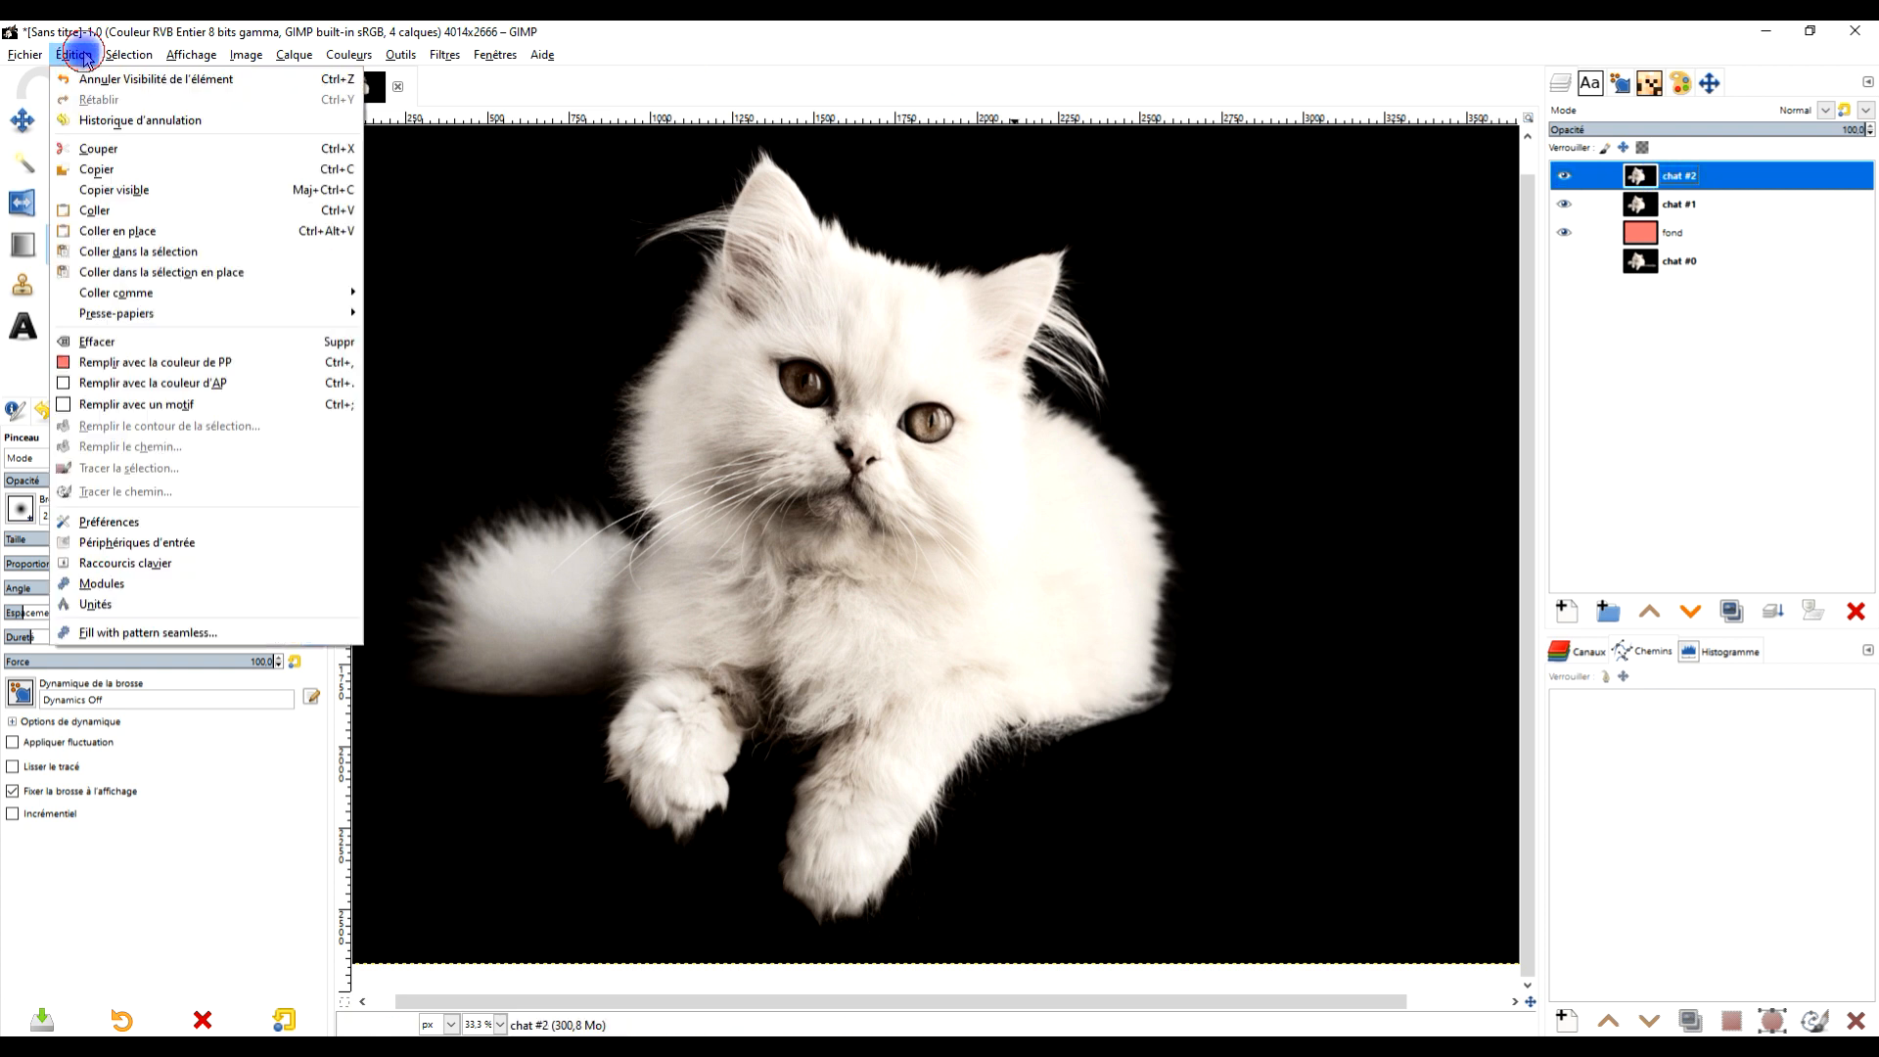
click(88, 169)
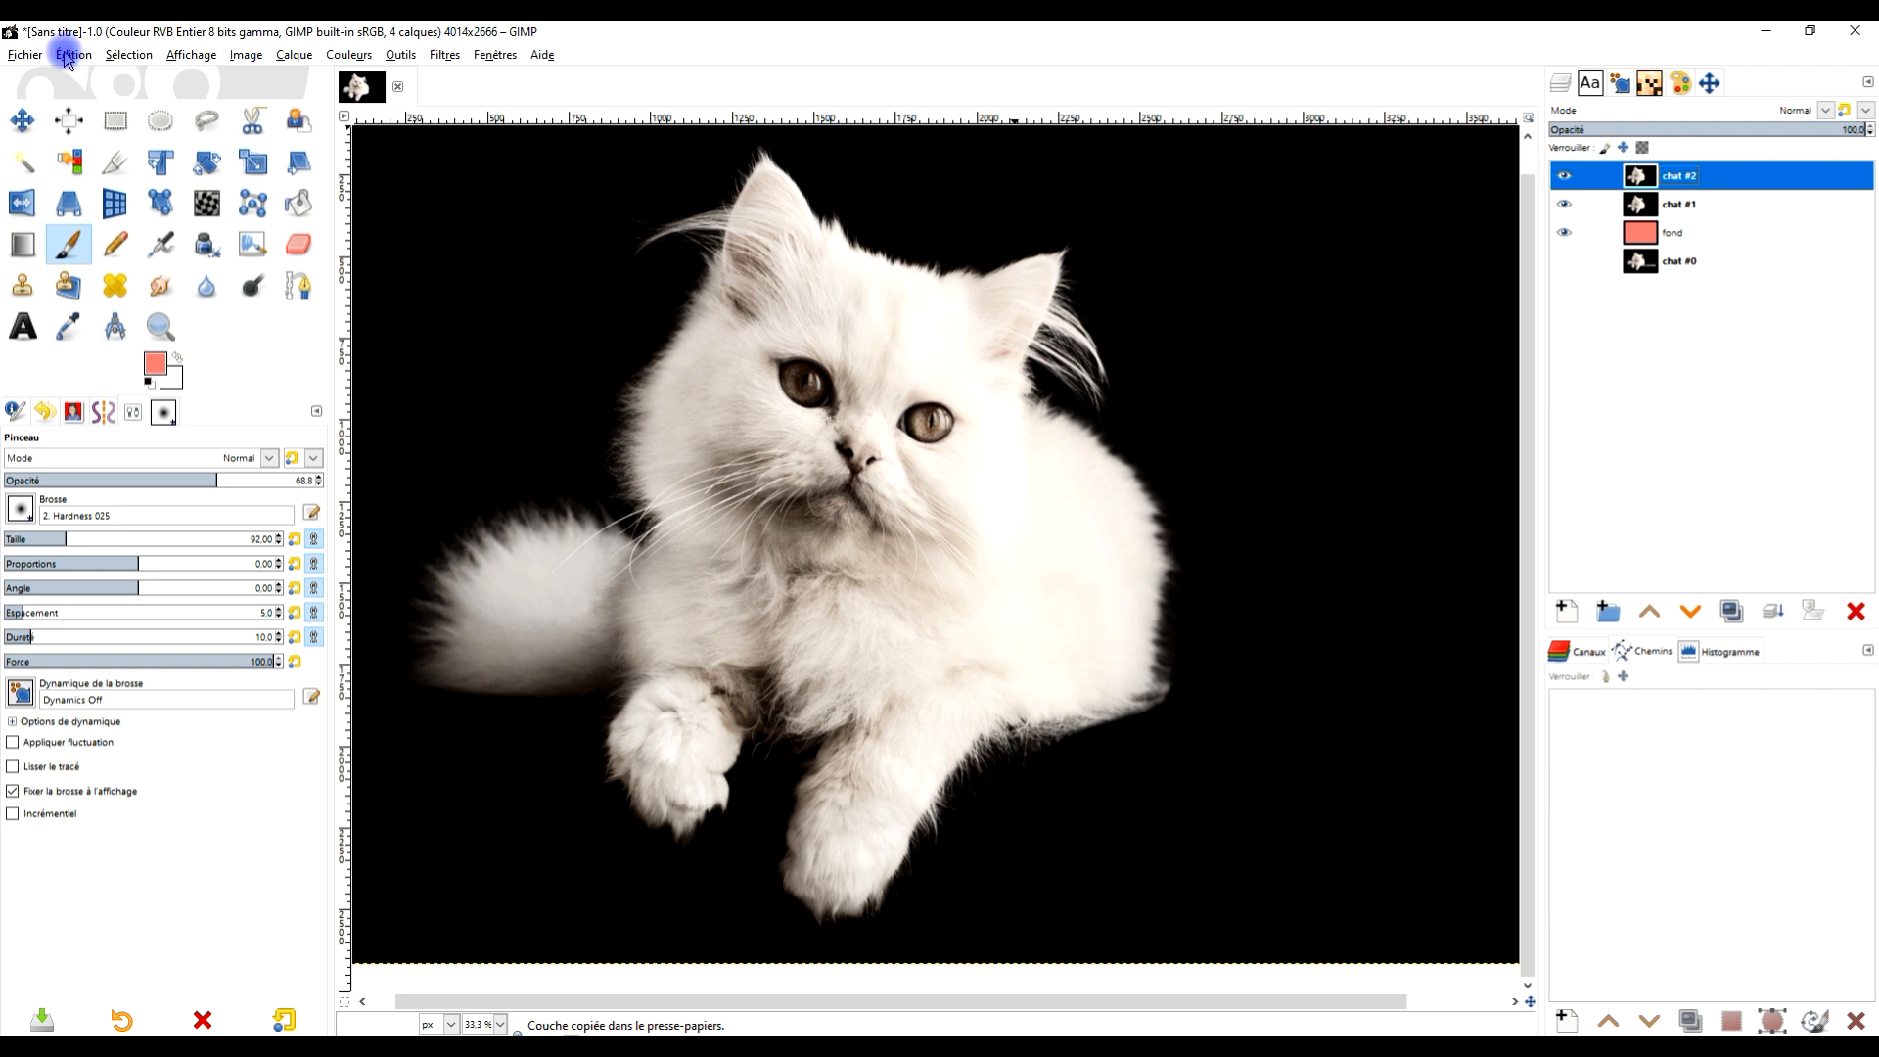
Add a layer mask initialised to Blanc (opacité complète) to the chat #2 layer
click(1780, 617)
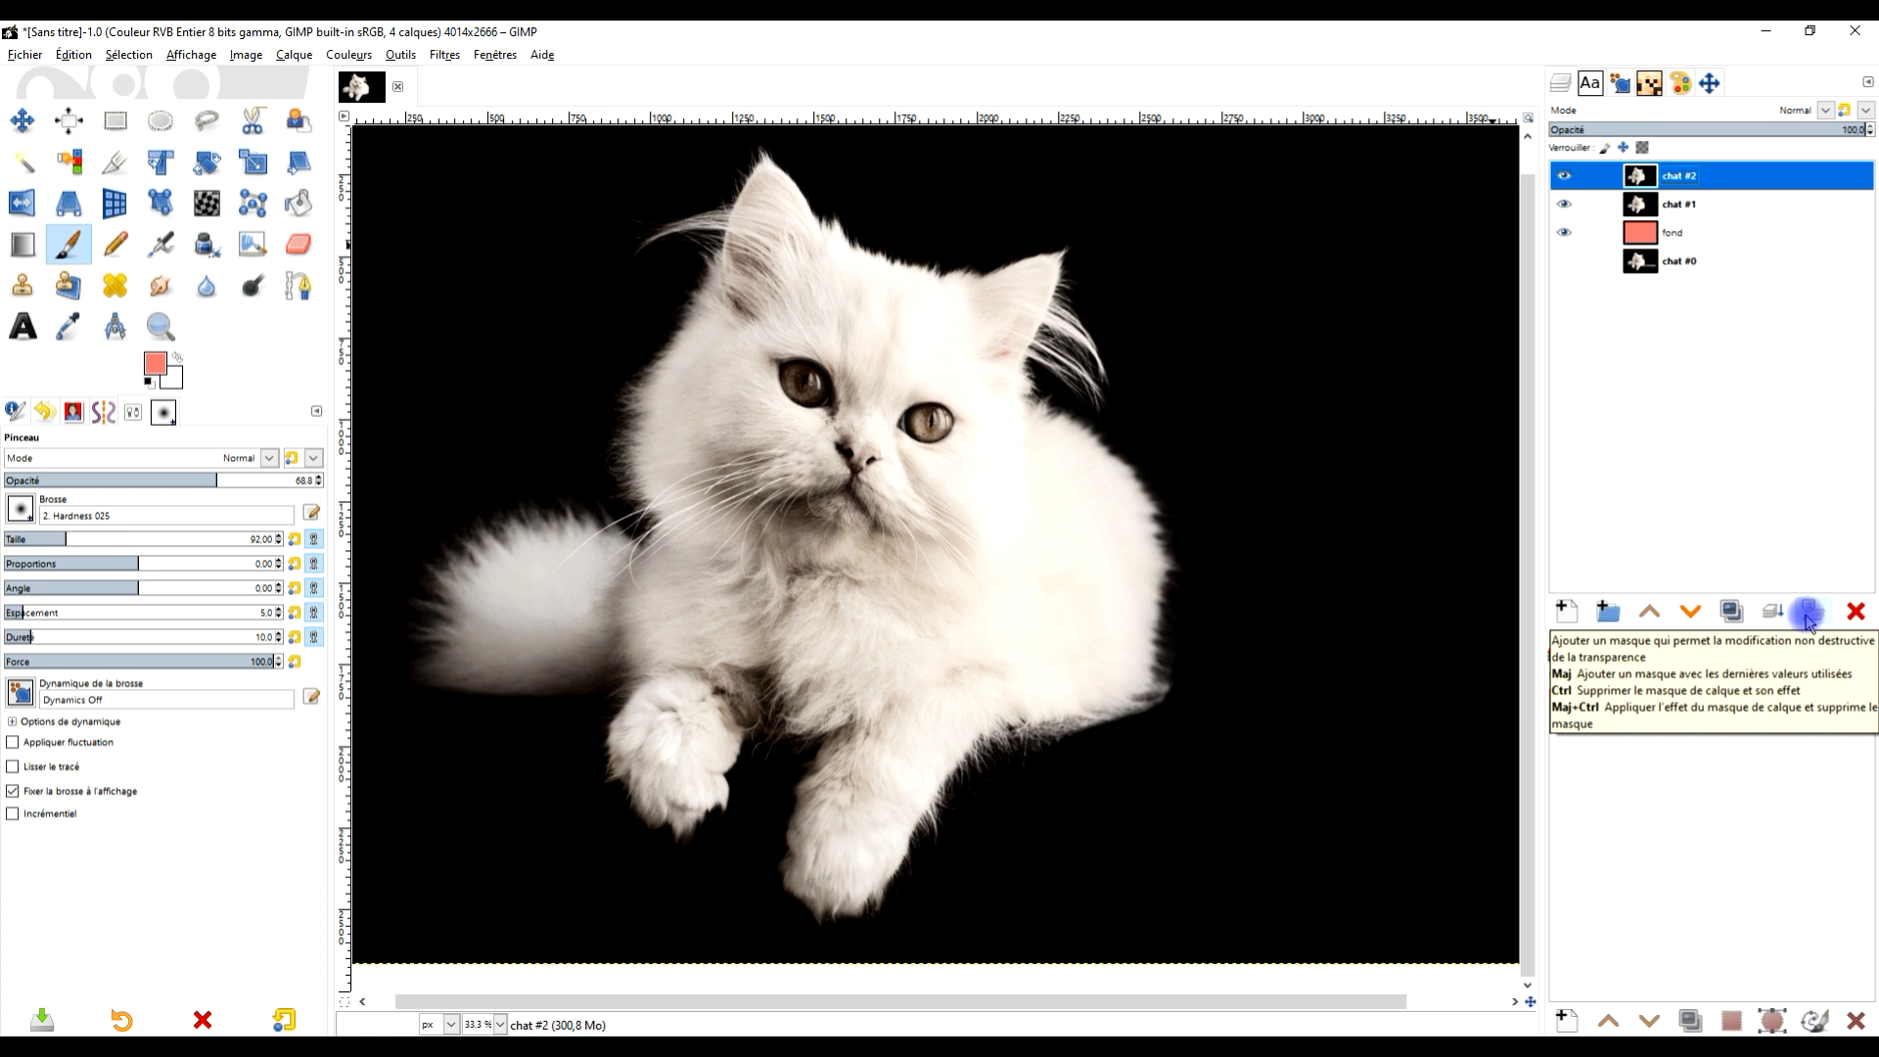
click(1807, 614)
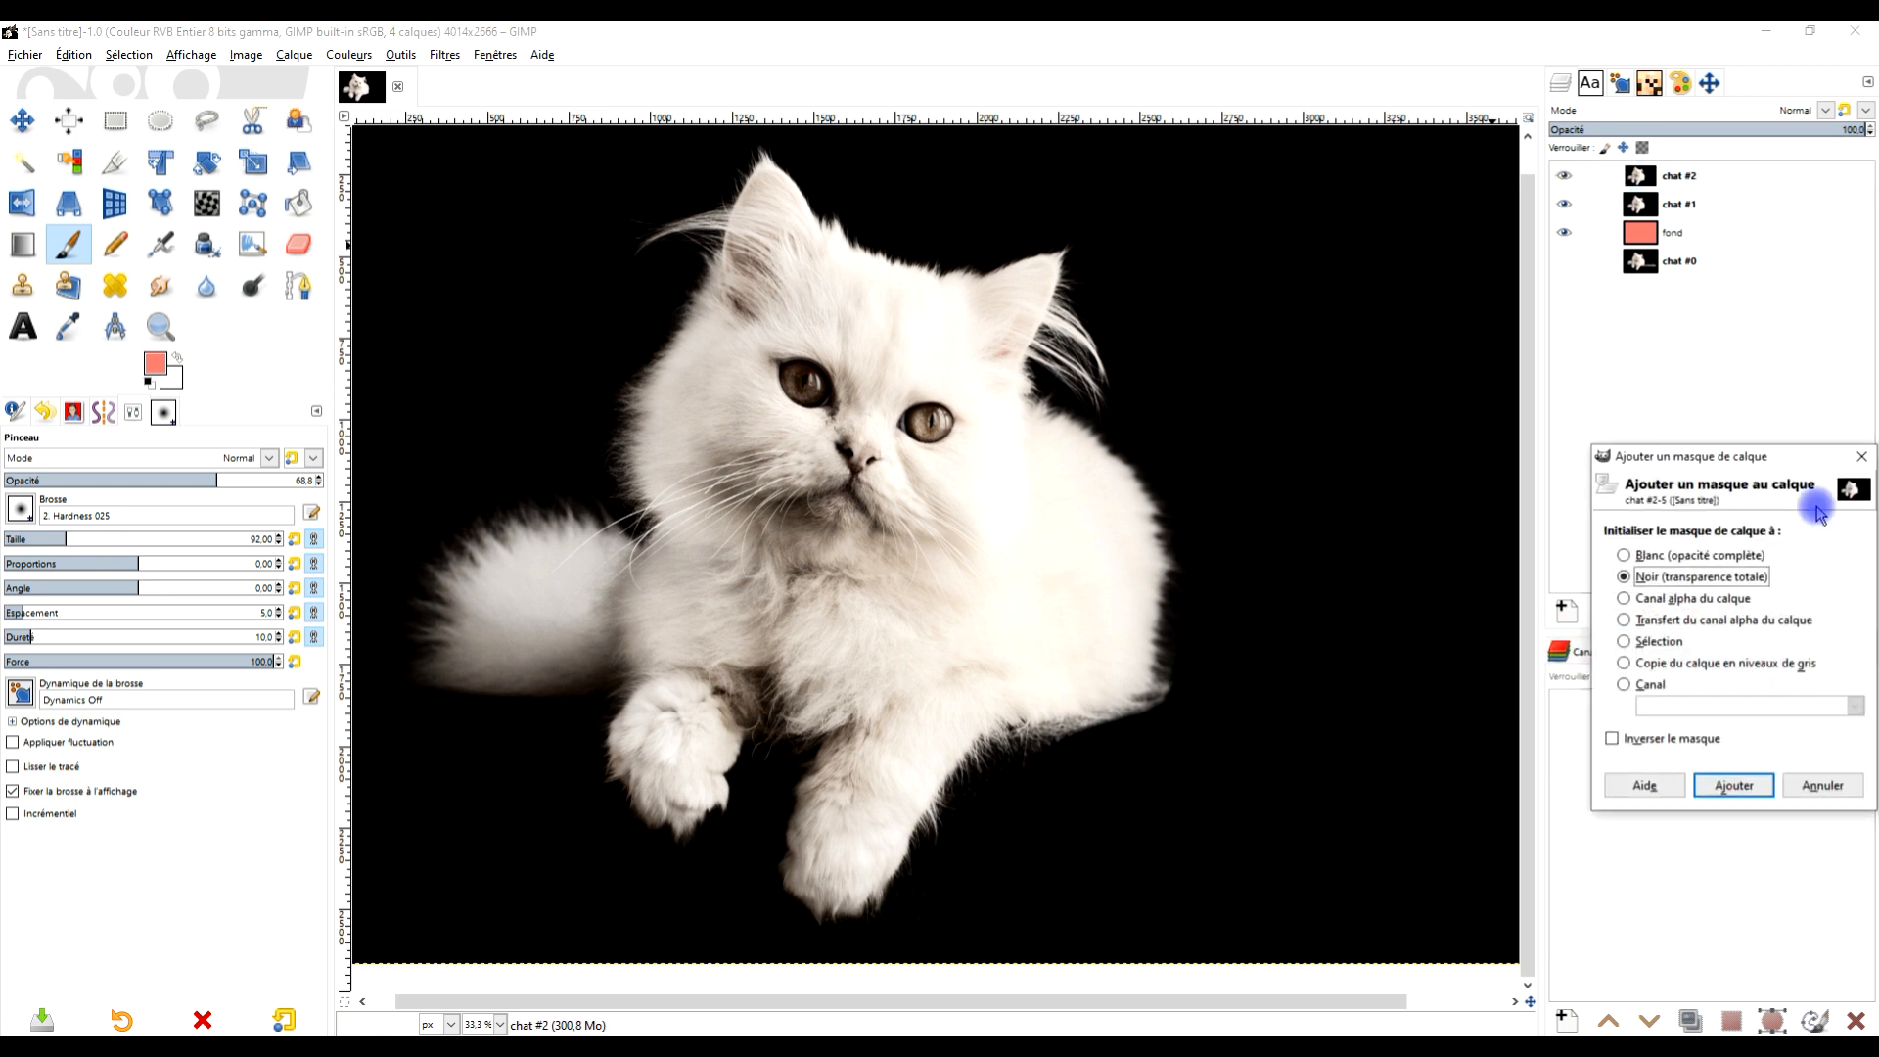
drag(1783, 458, 1518, 368)
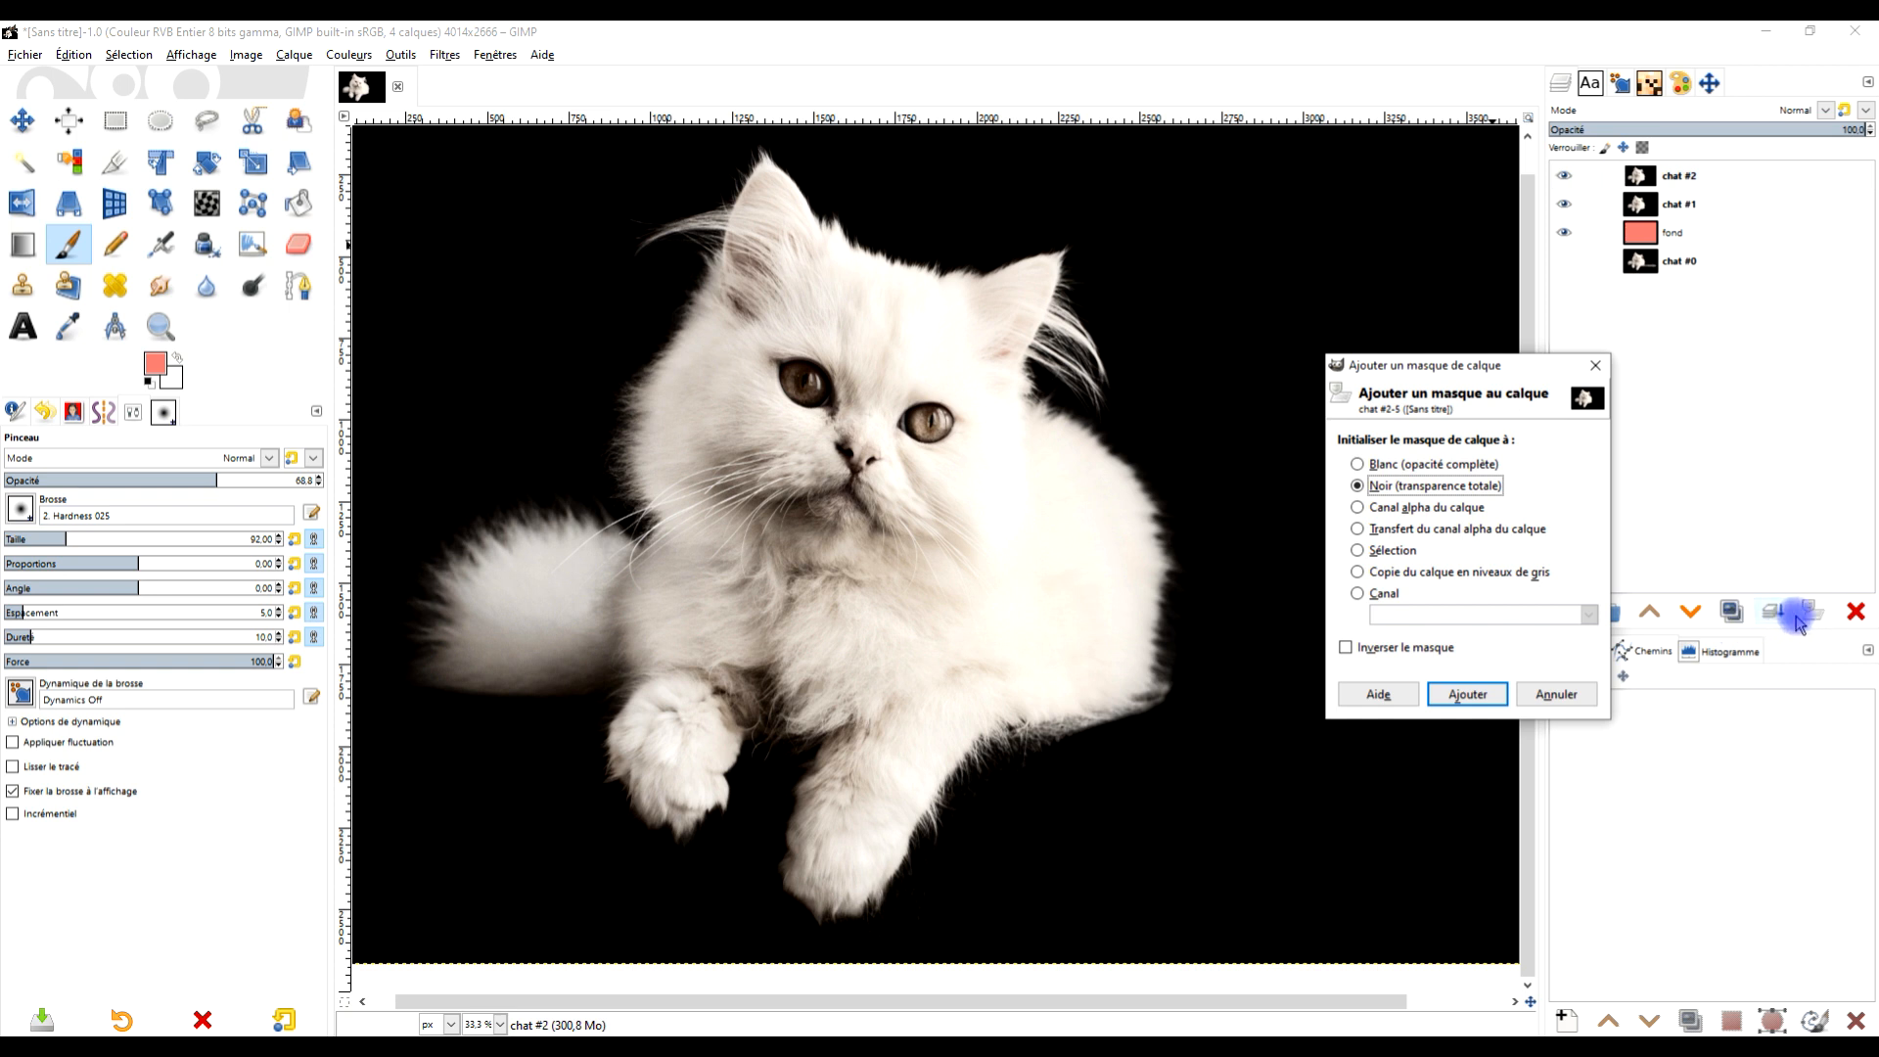
click(1384, 466)
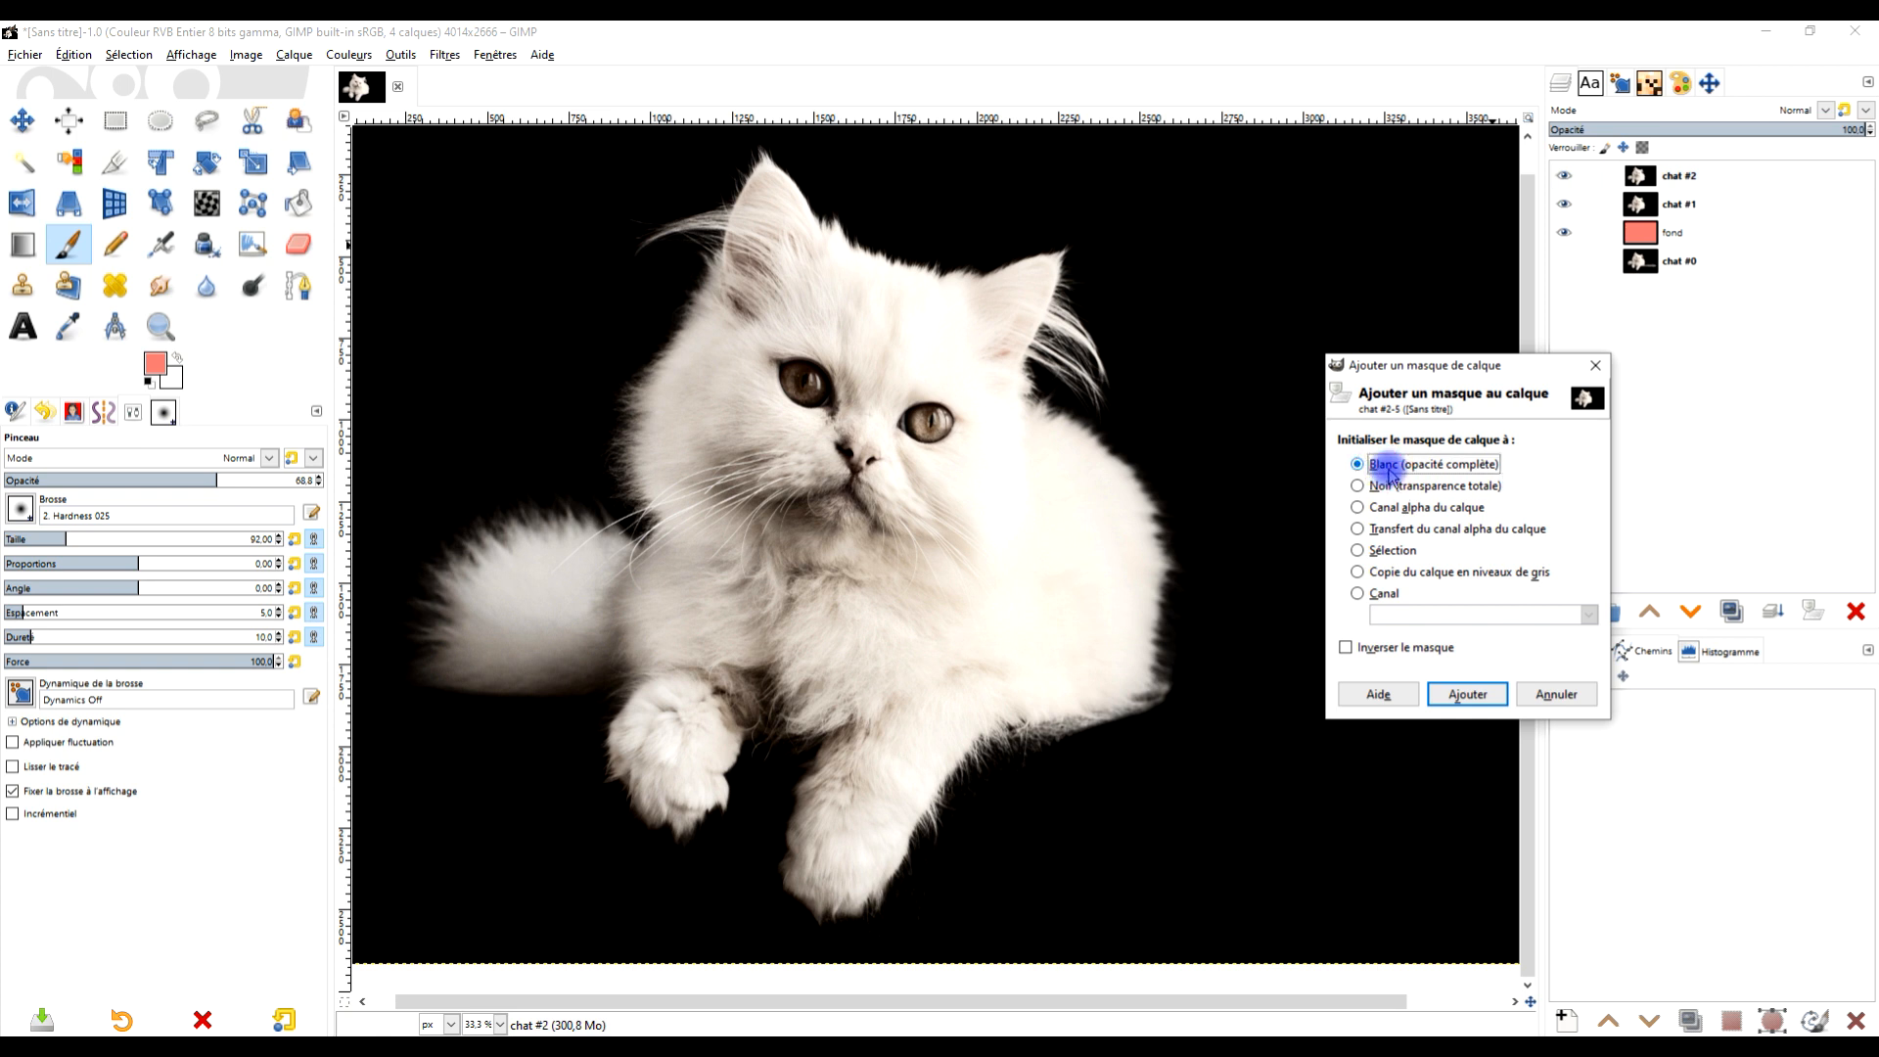
click(1485, 695)
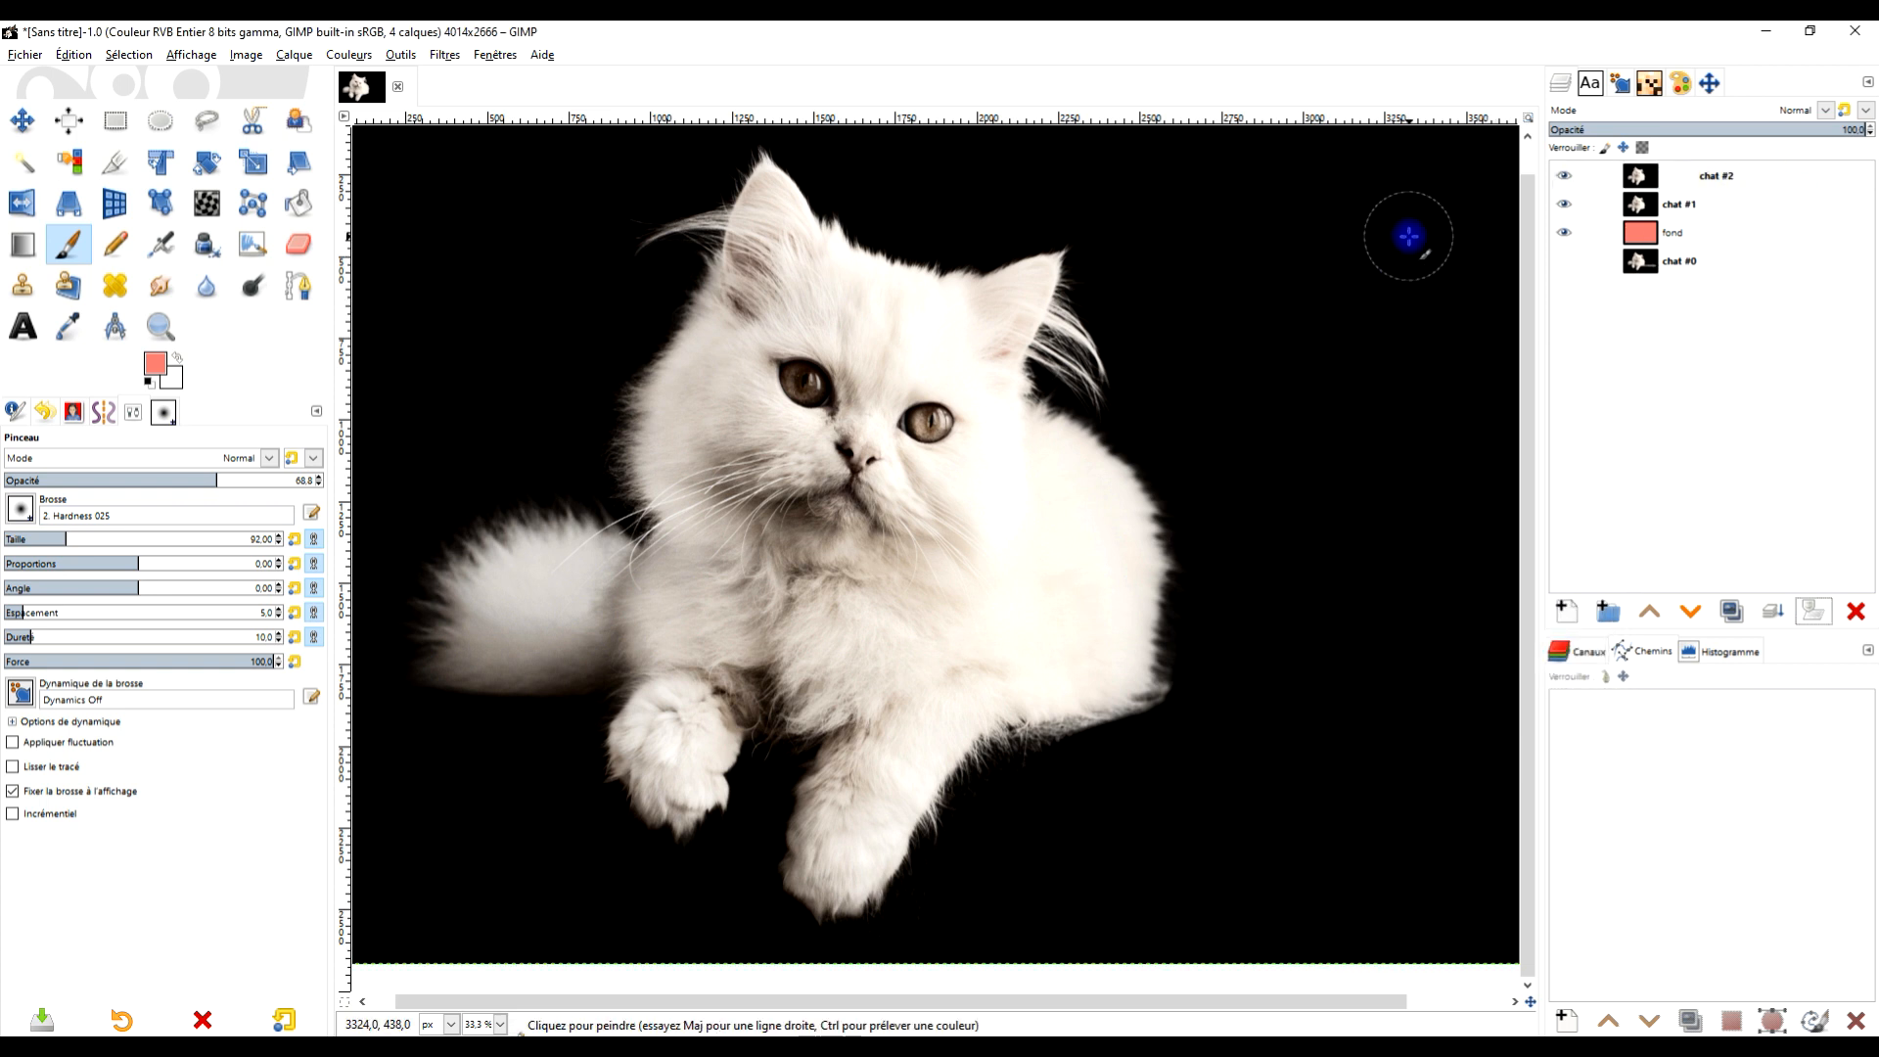
Paste the copied cat image into the chat #2 layer mask and anchor the floating selection
click(78, 55)
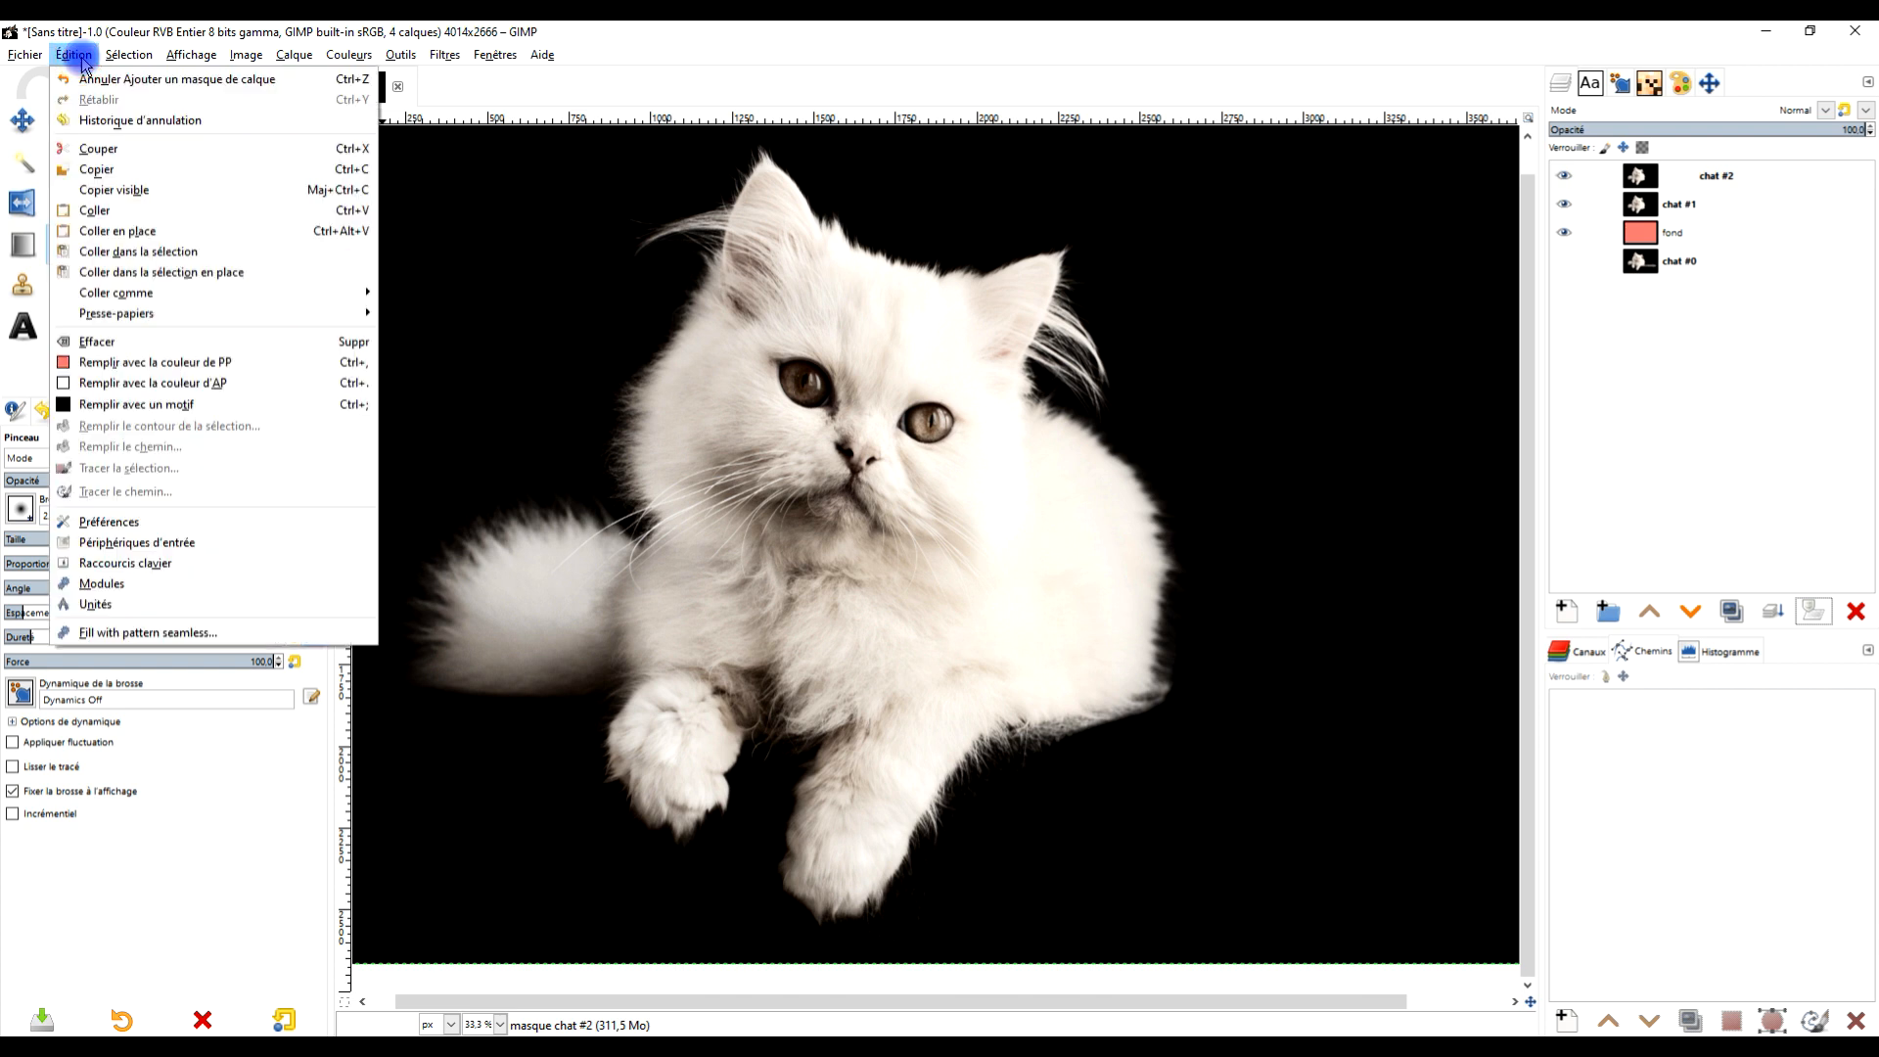
click(129, 213)
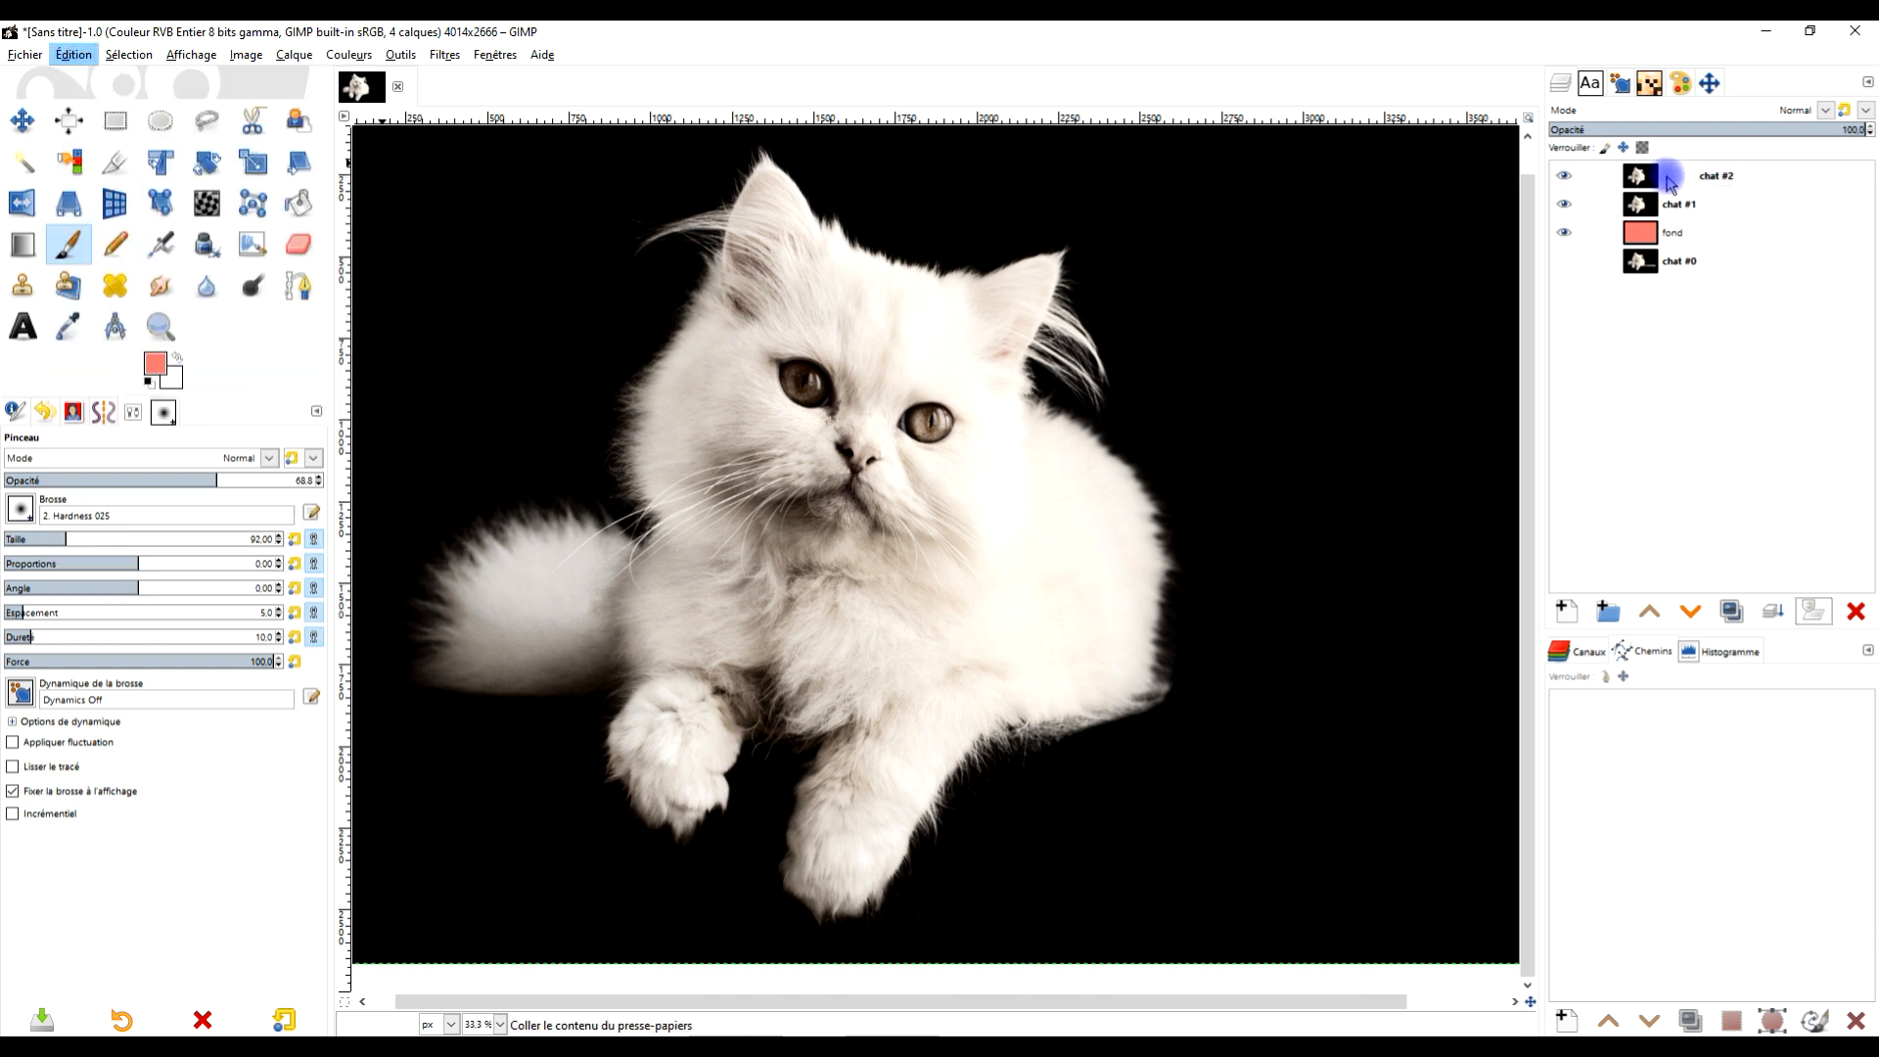
click(1772, 614)
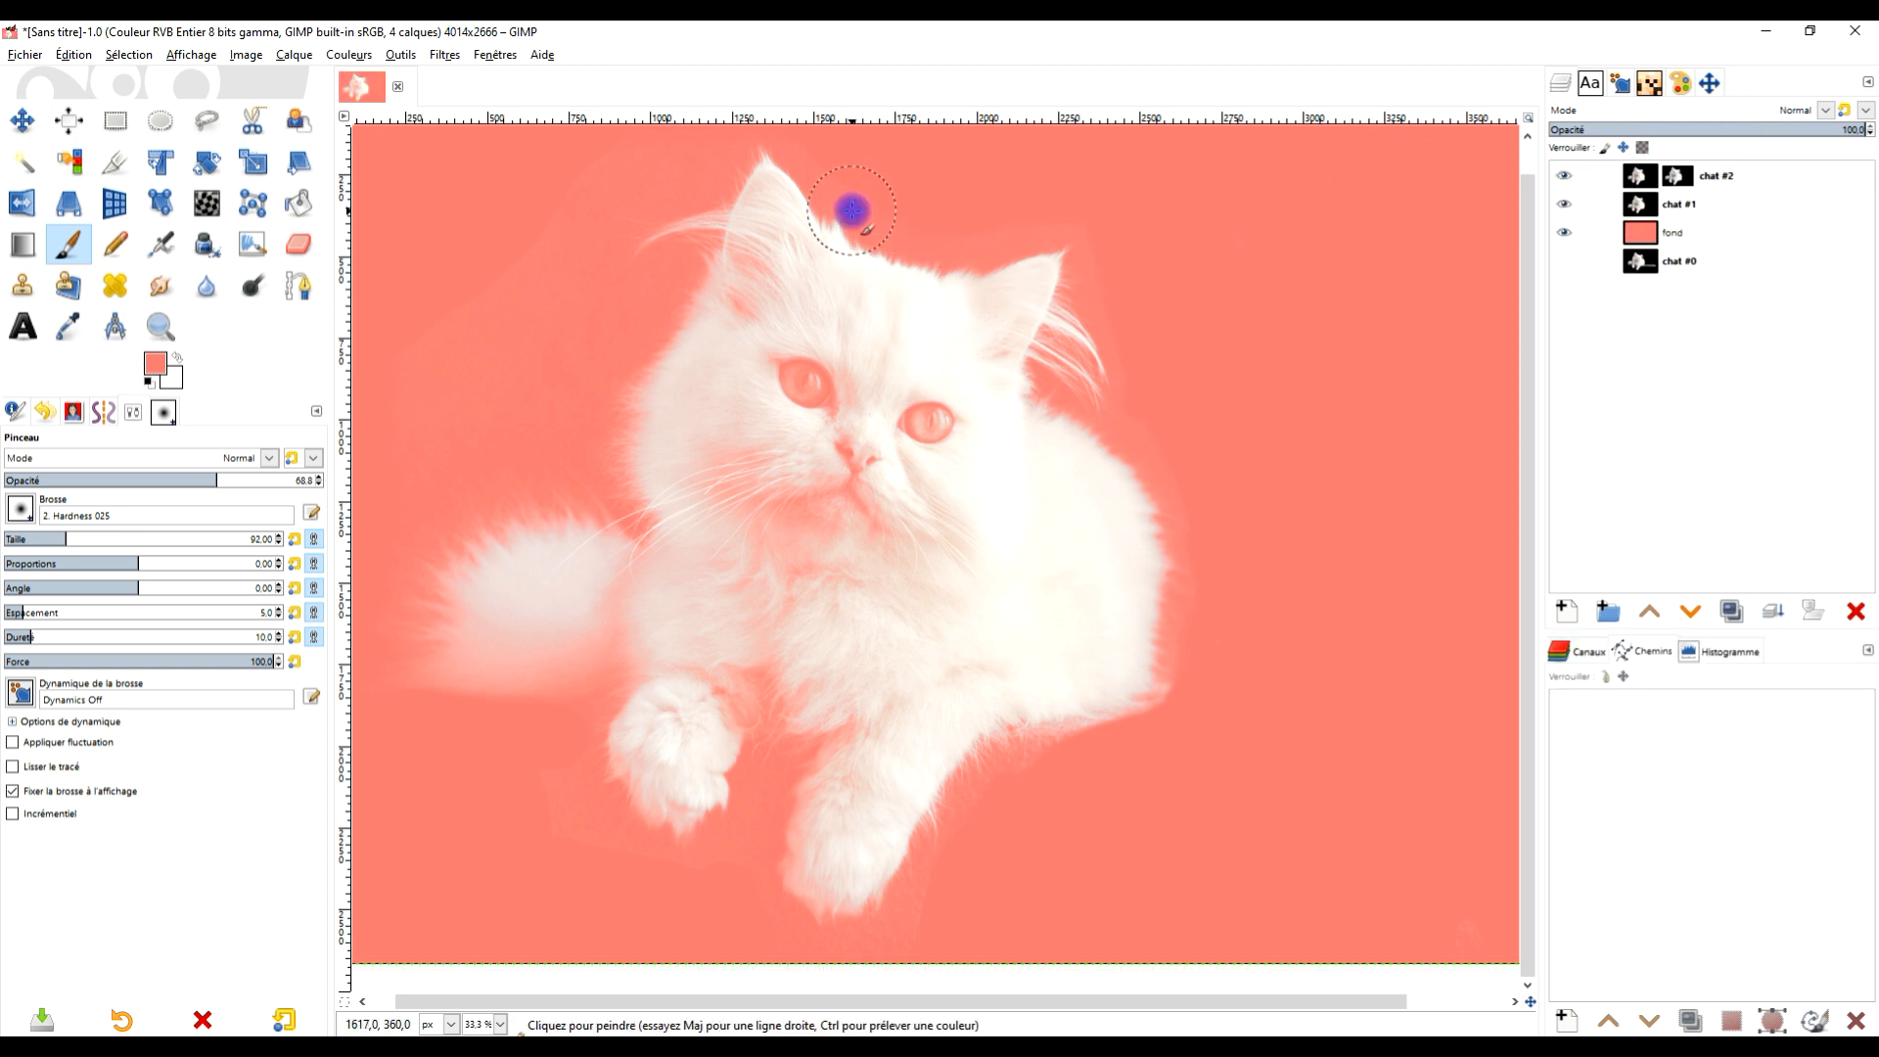
Paint white on the chat #2 mask over the cat's face and eyes, raising the brush opacity to 100
click(1676, 175)
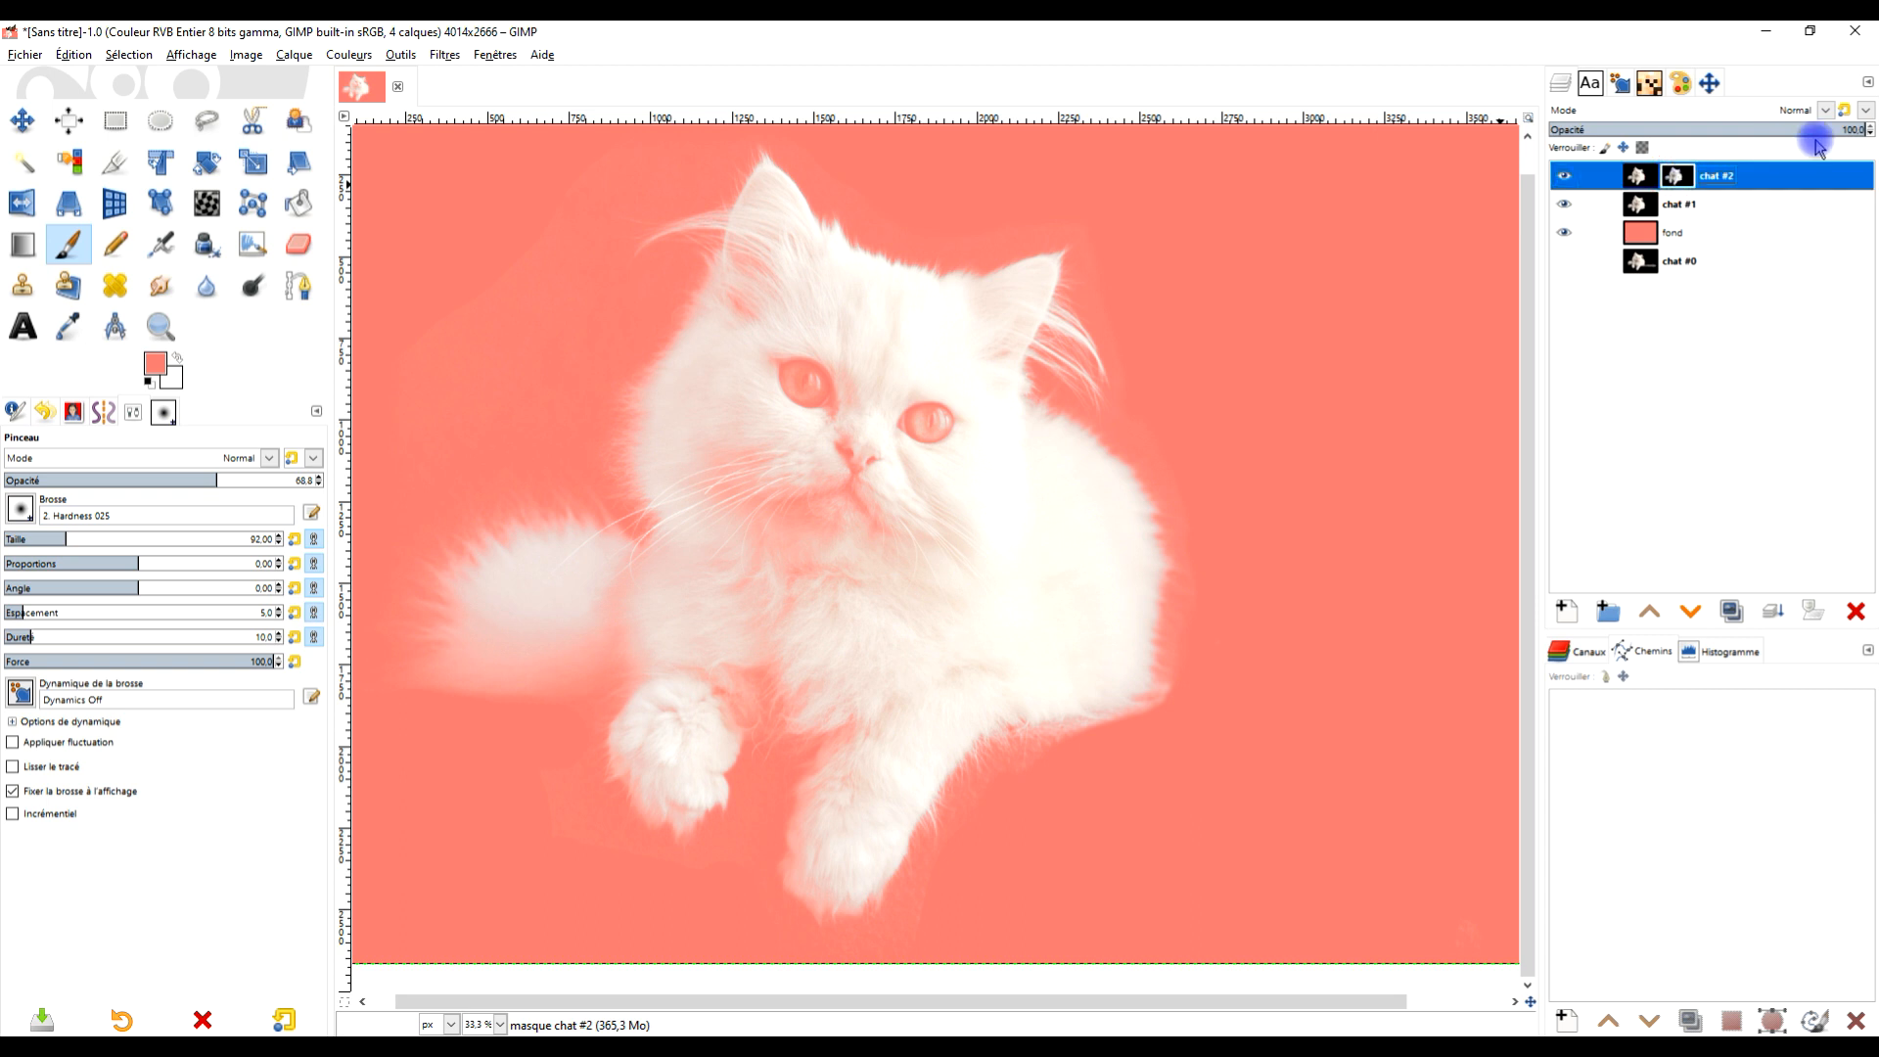
click(151, 389)
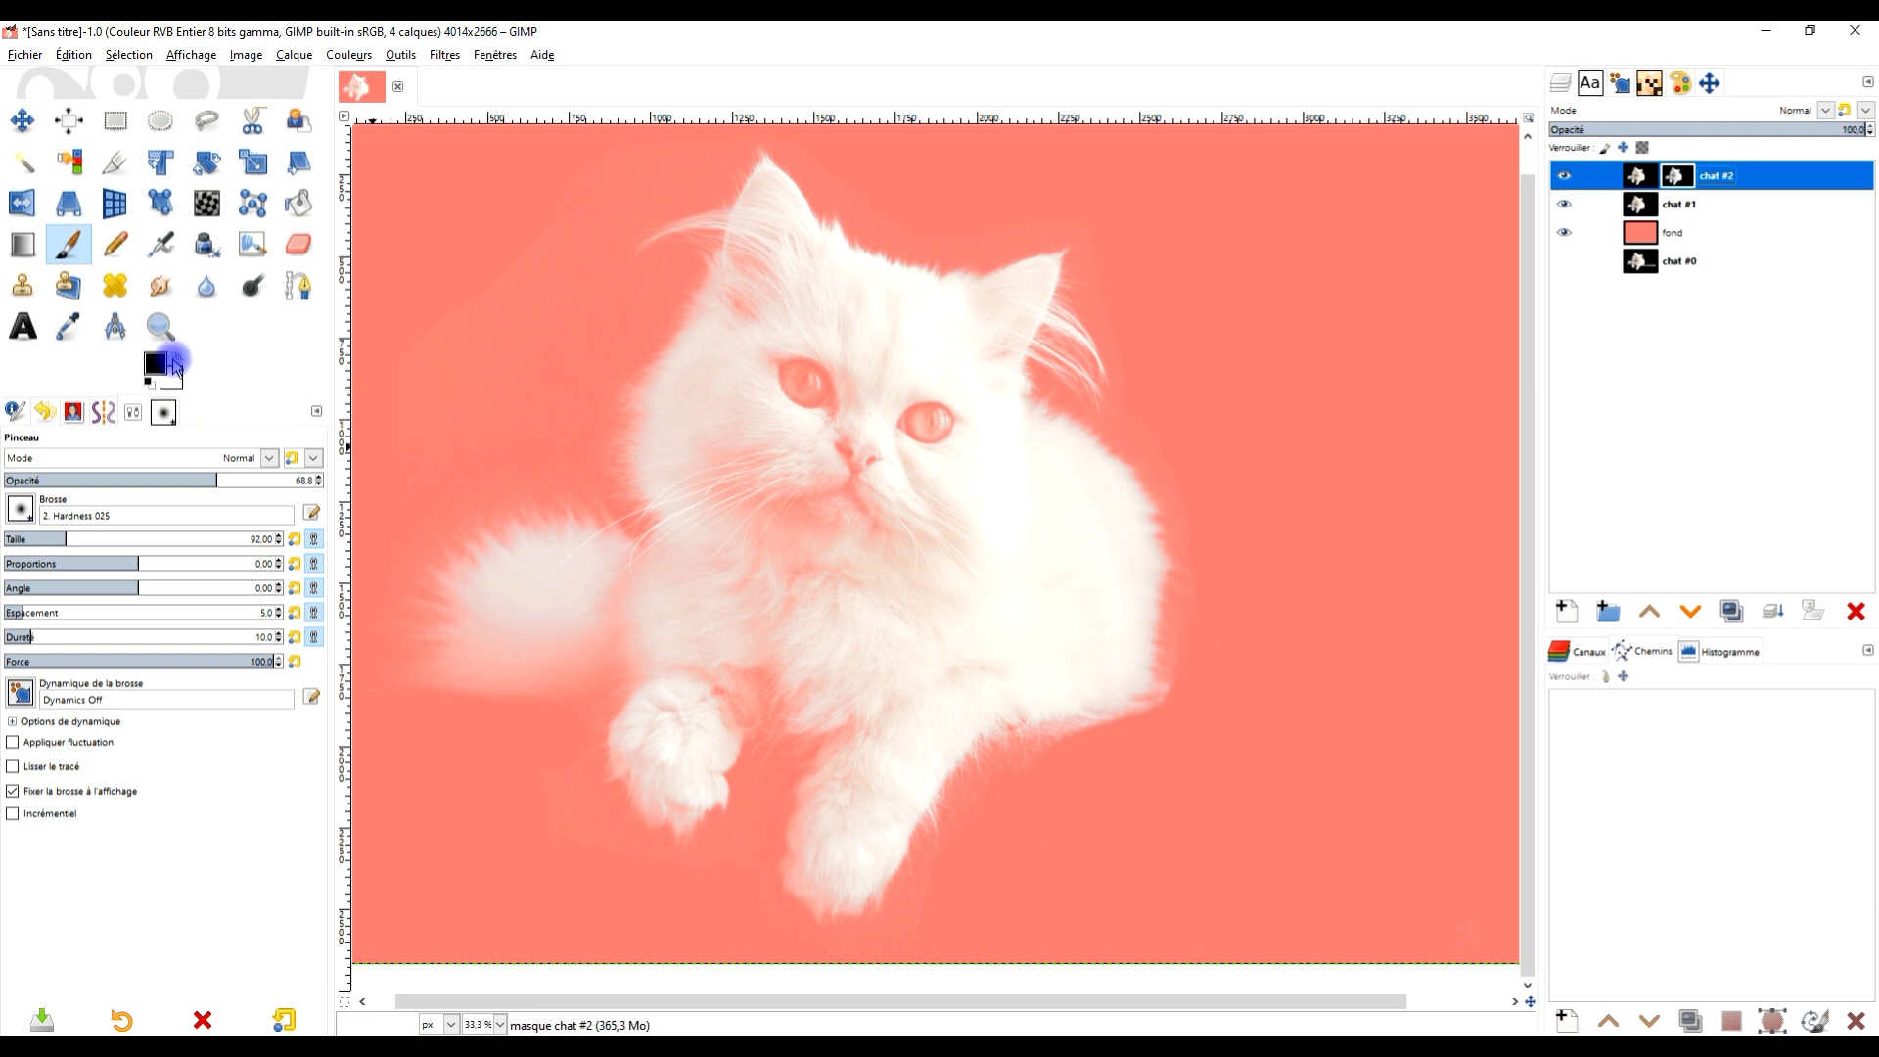
click(180, 362)
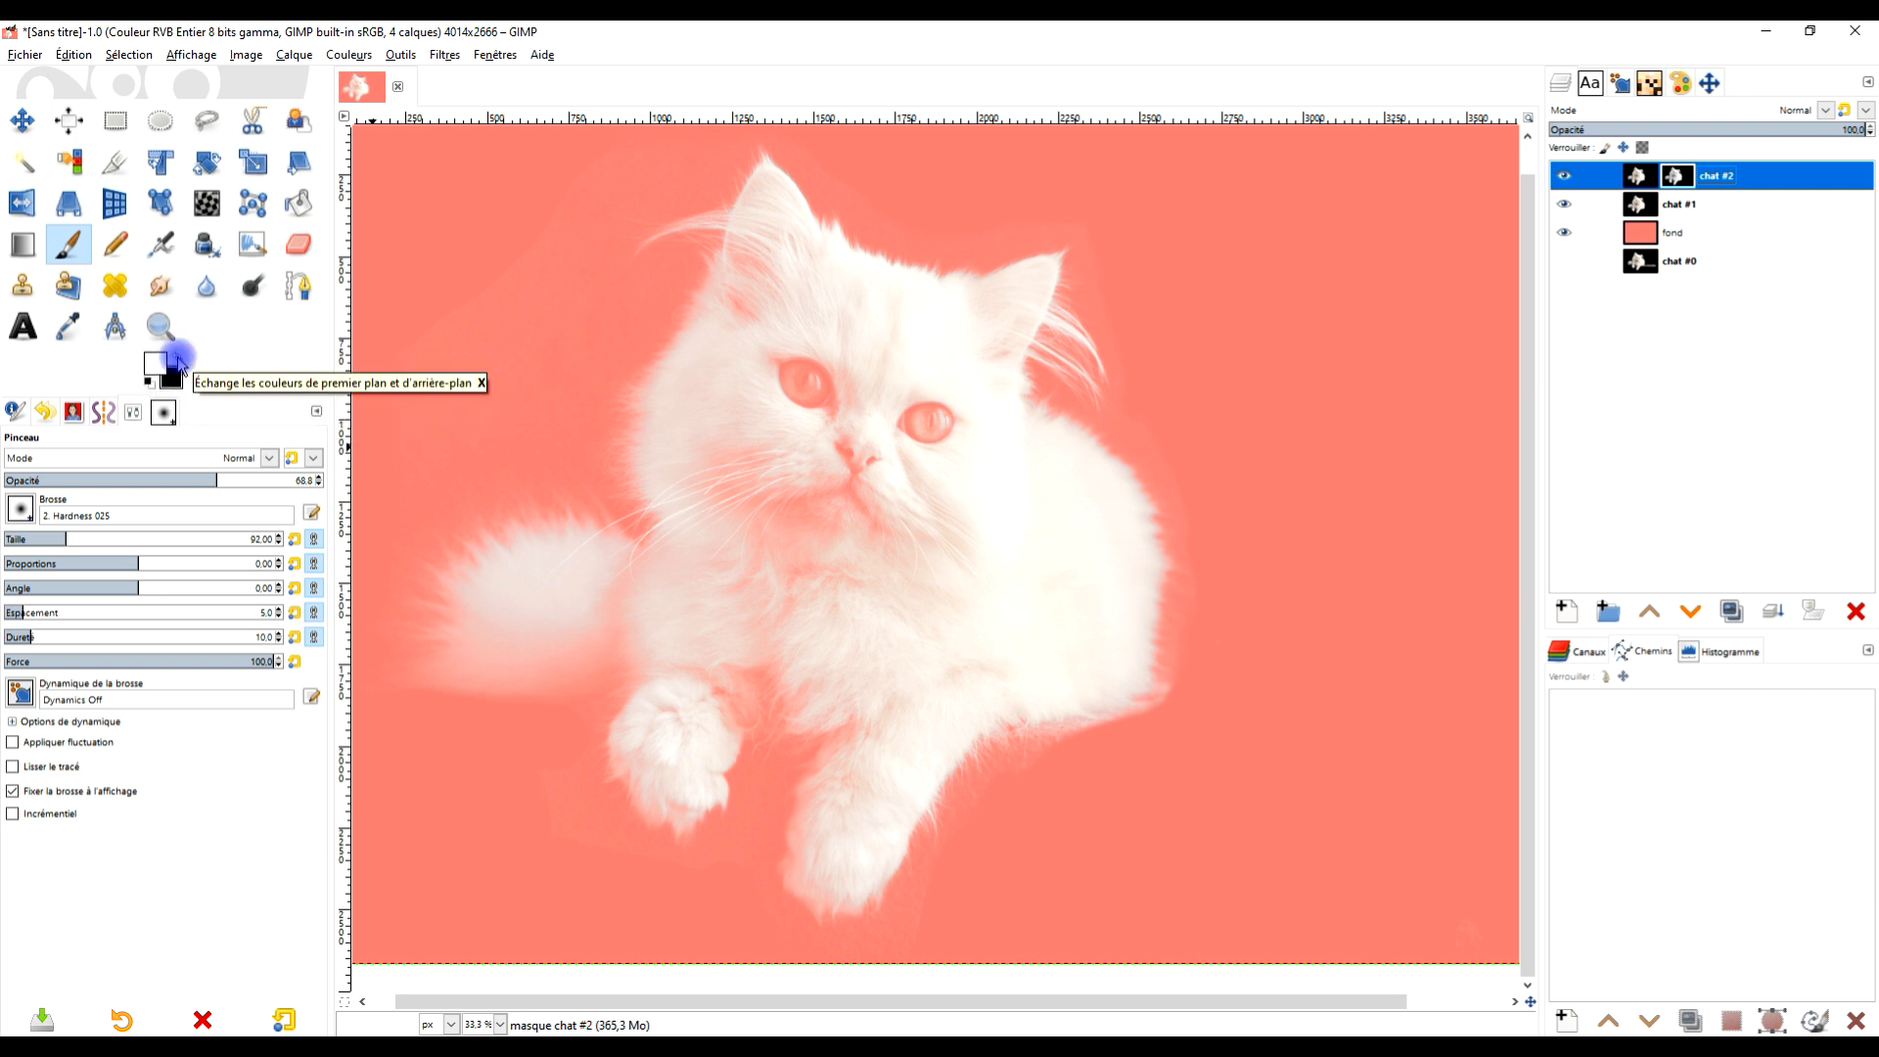
scroll(910, 391, up, 1)
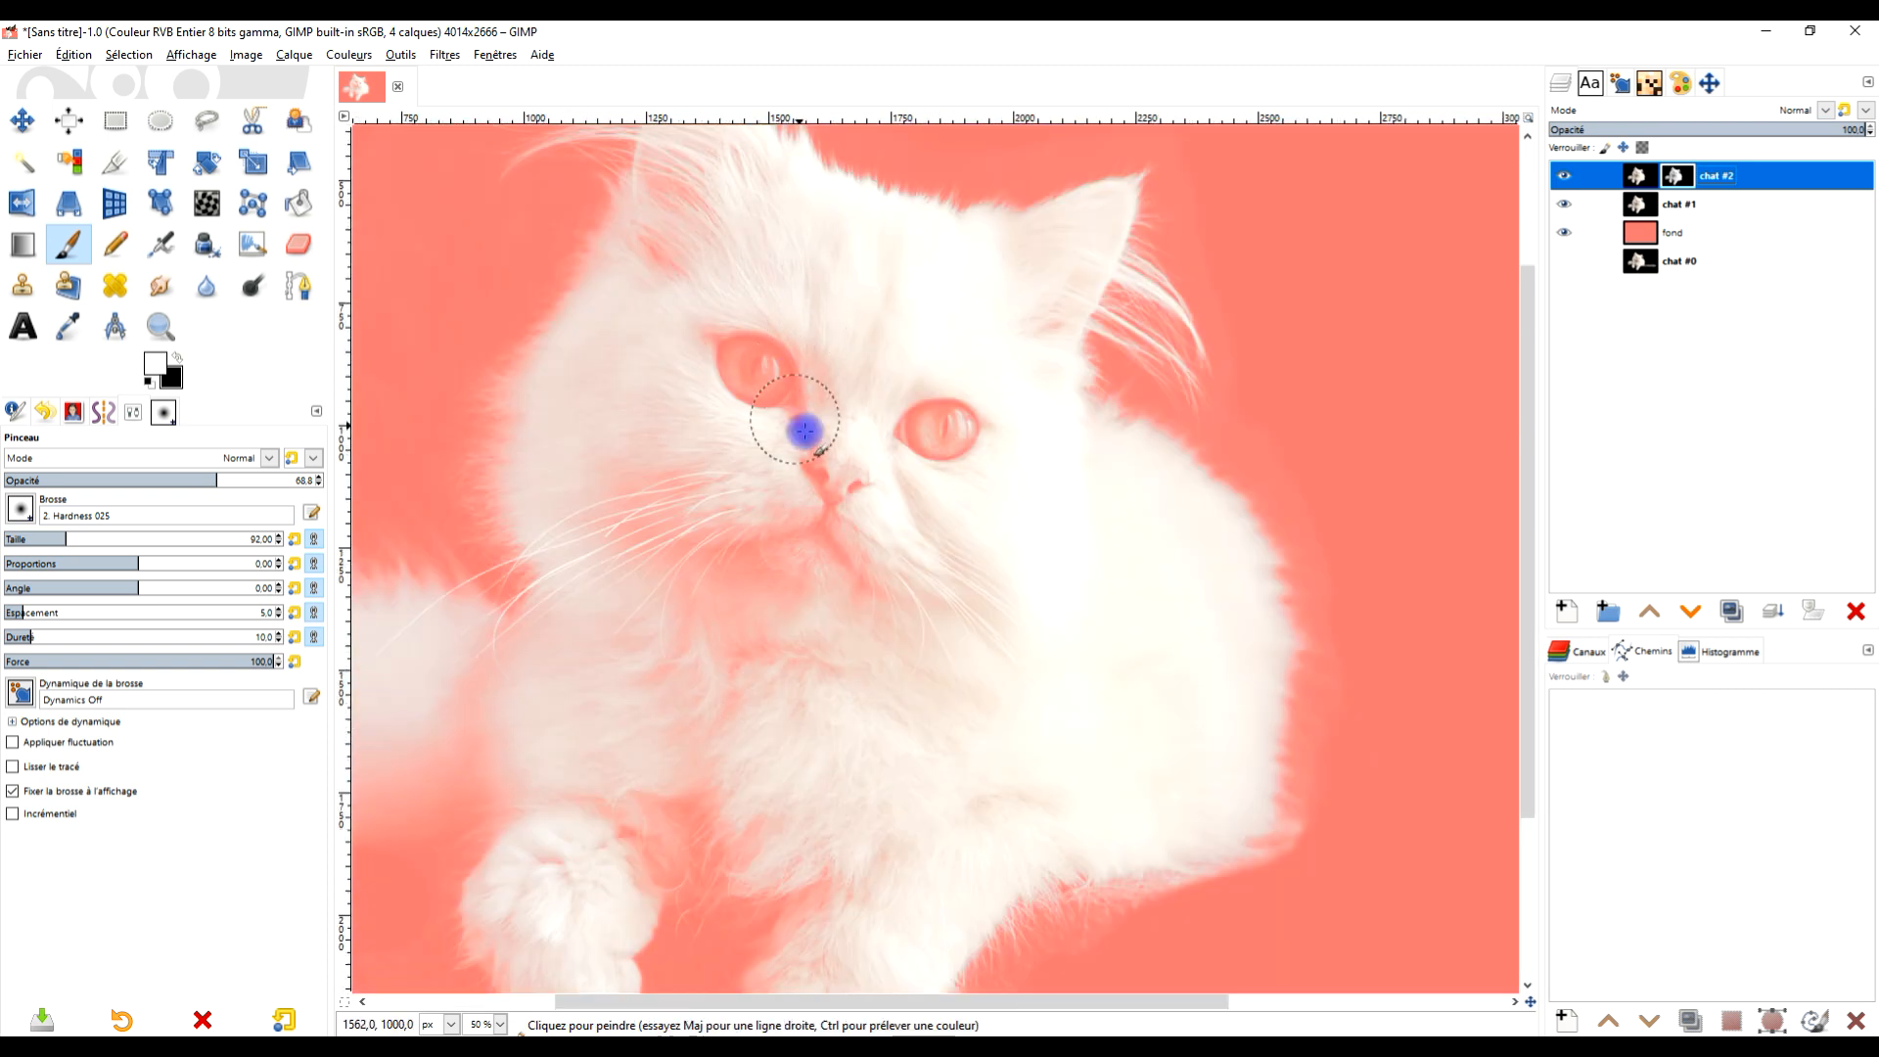
mouse_move(804, 431)
mouse_down()
mouse_move(711, 241)
mouse_move(652, 378)
mouse_move(747, 281)
mouse_move(803, 415)
mouse_move(772, 448)
mouse_move(732, 436)
mouse_move(925, 442)
mouse_move(834, 396)
mouse_move(871, 529)
mouse_move(935, 452)
mouse_move(949, 391)
mouse_move(926, 555)
mouse_move(844, 592)
mouse_move(779, 663)
mouse_move(676, 441)
mouse_move(639, 559)
mouse_move(717, 604)
mouse_move(756, 503)
mouse_move(666, 500)
mouse_move(692, 541)
mouse_up()
drag(248, 478, 352, 477)
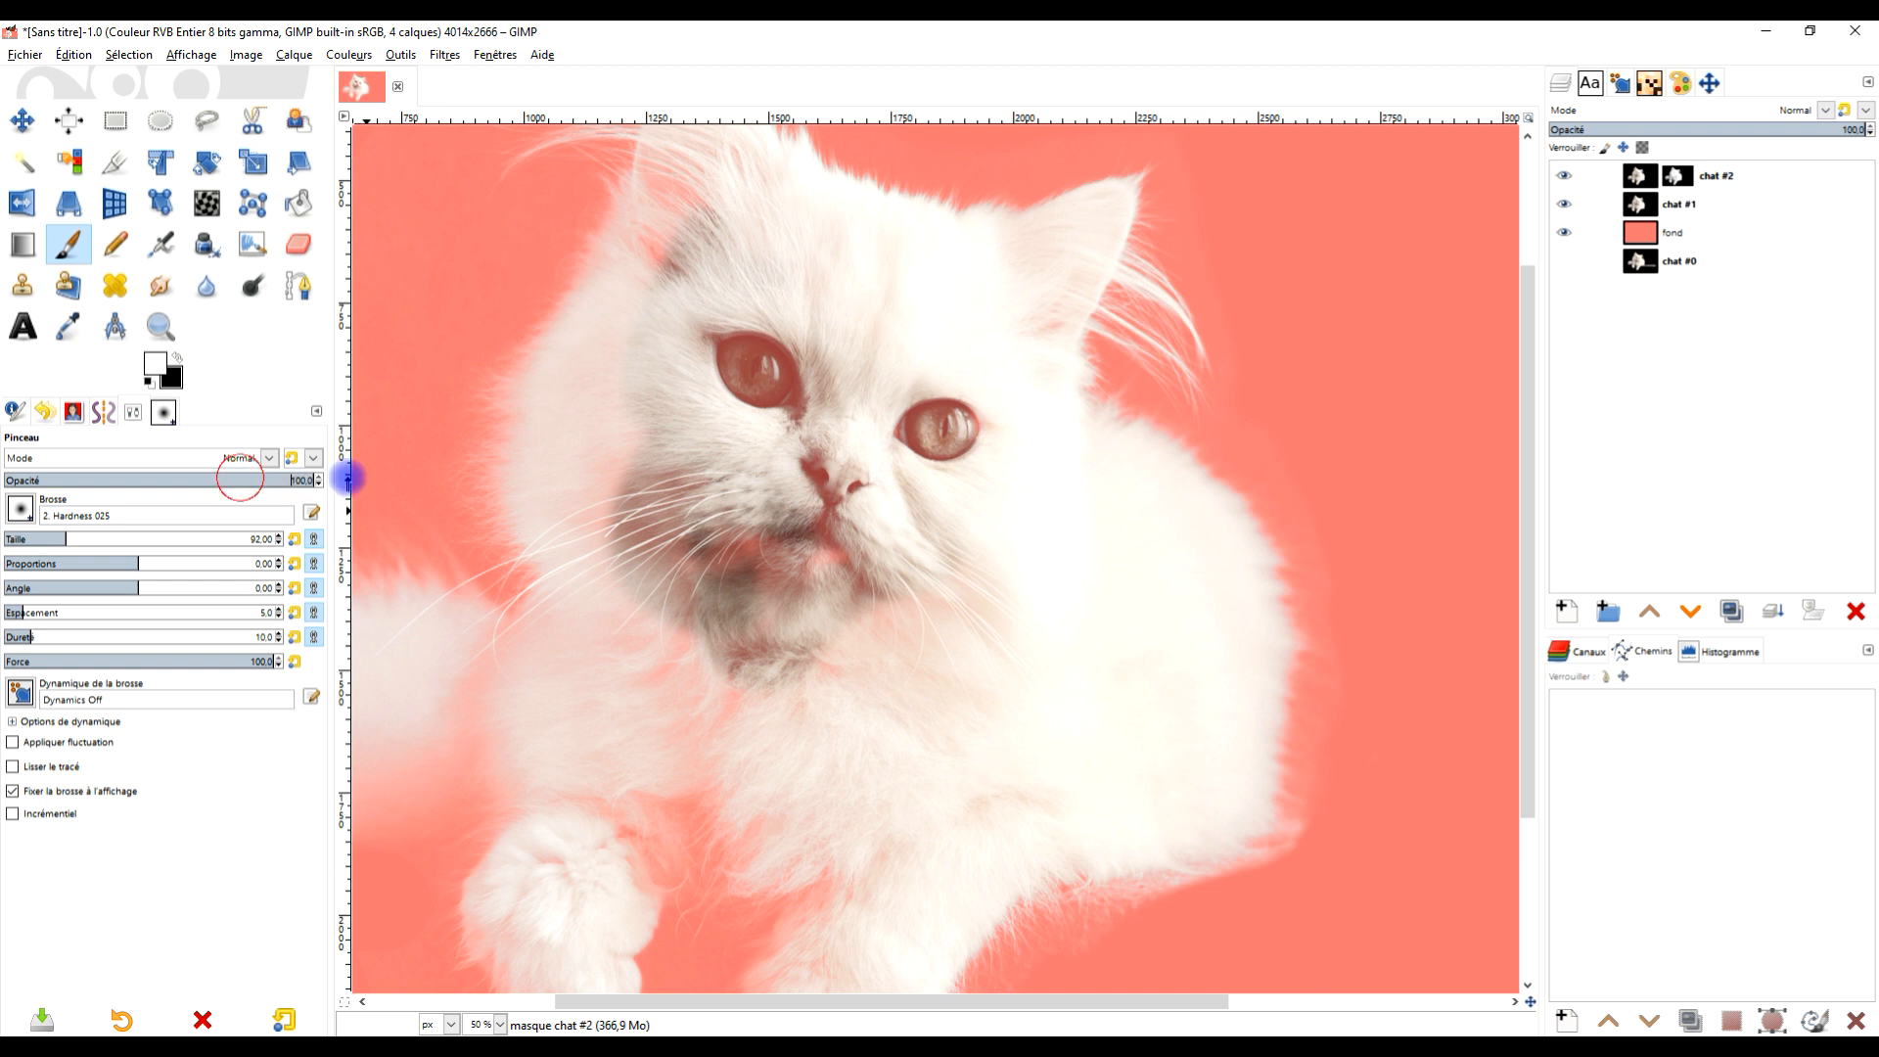
mouse_move(783, 378)
mouse_down()
mouse_move(735, 336)
mouse_move(800, 515)
mouse_move(849, 403)
mouse_move(874, 560)
mouse_move(790, 395)
mouse_move(836, 408)
mouse_move(748, 362)
mouse_move(655, 413)
mouse_move(658, 457)
mouse_up()
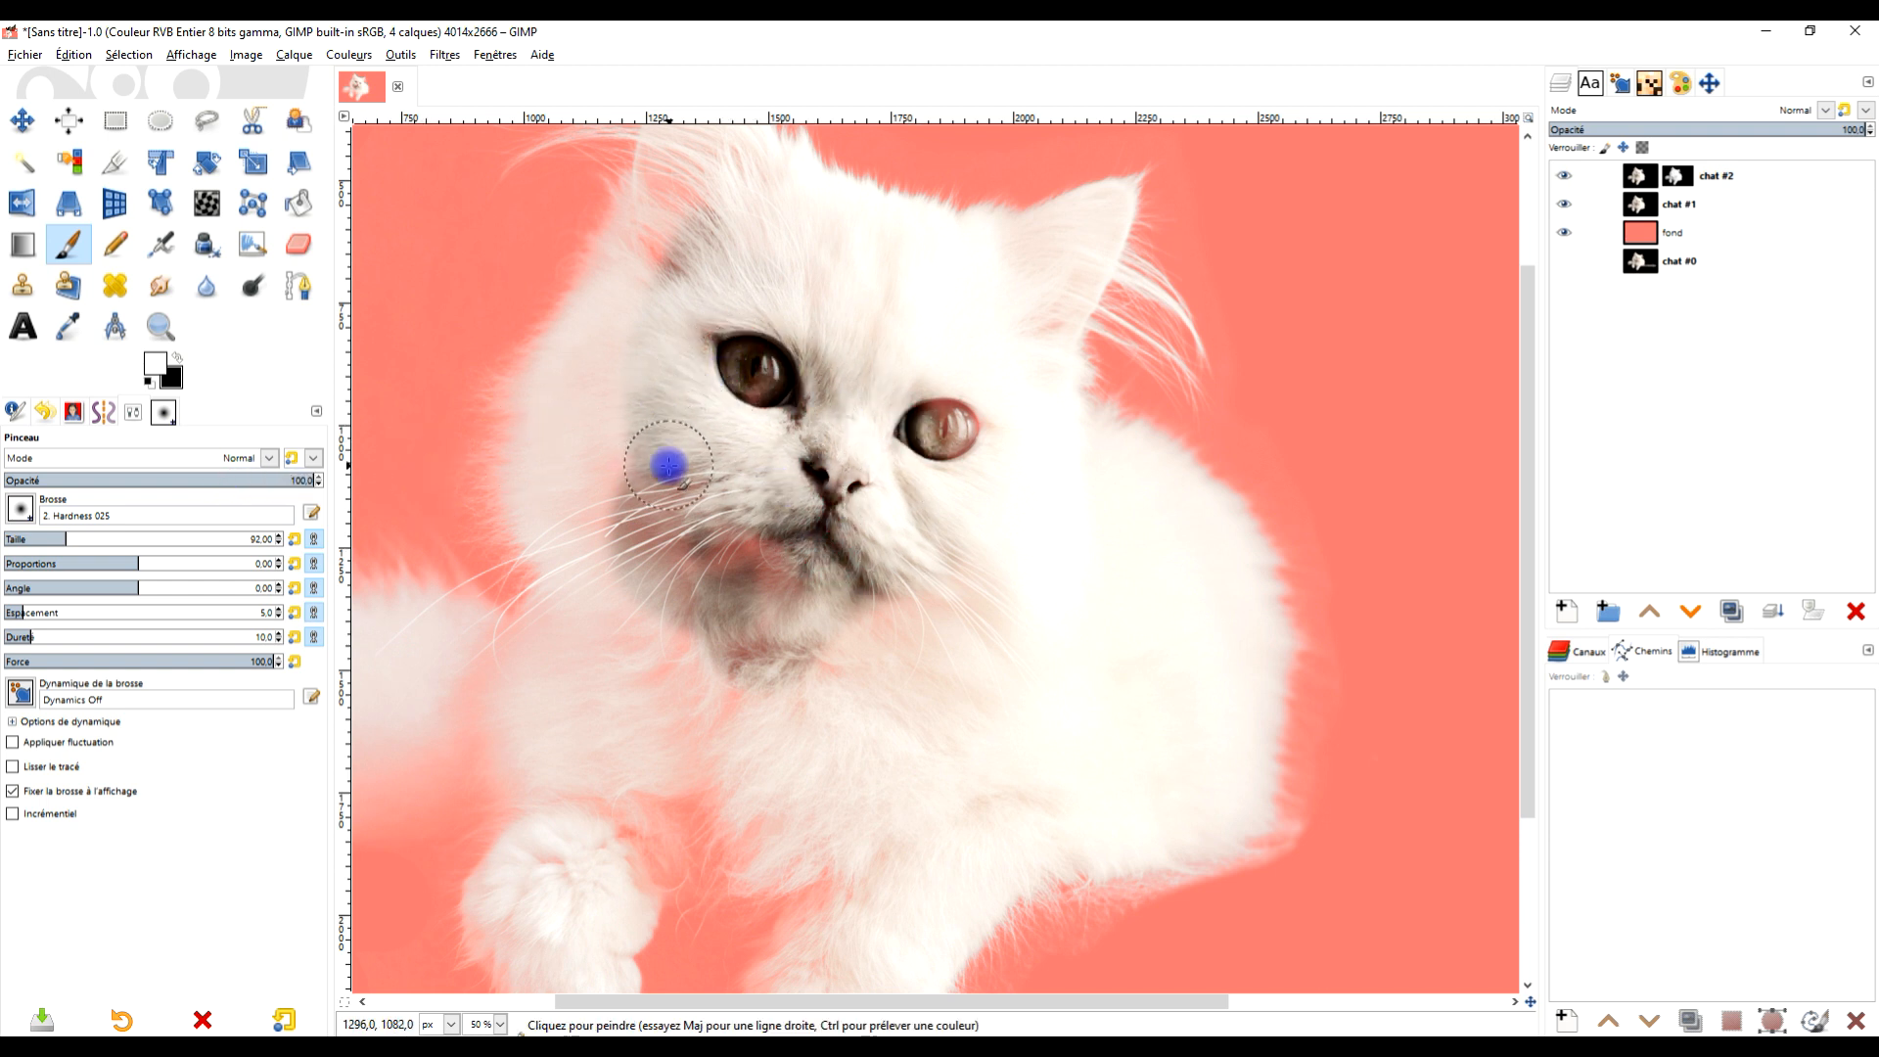
Reset the Paintbrush options, lock the brush size to the view and set the size to 152
click(284, 1021)
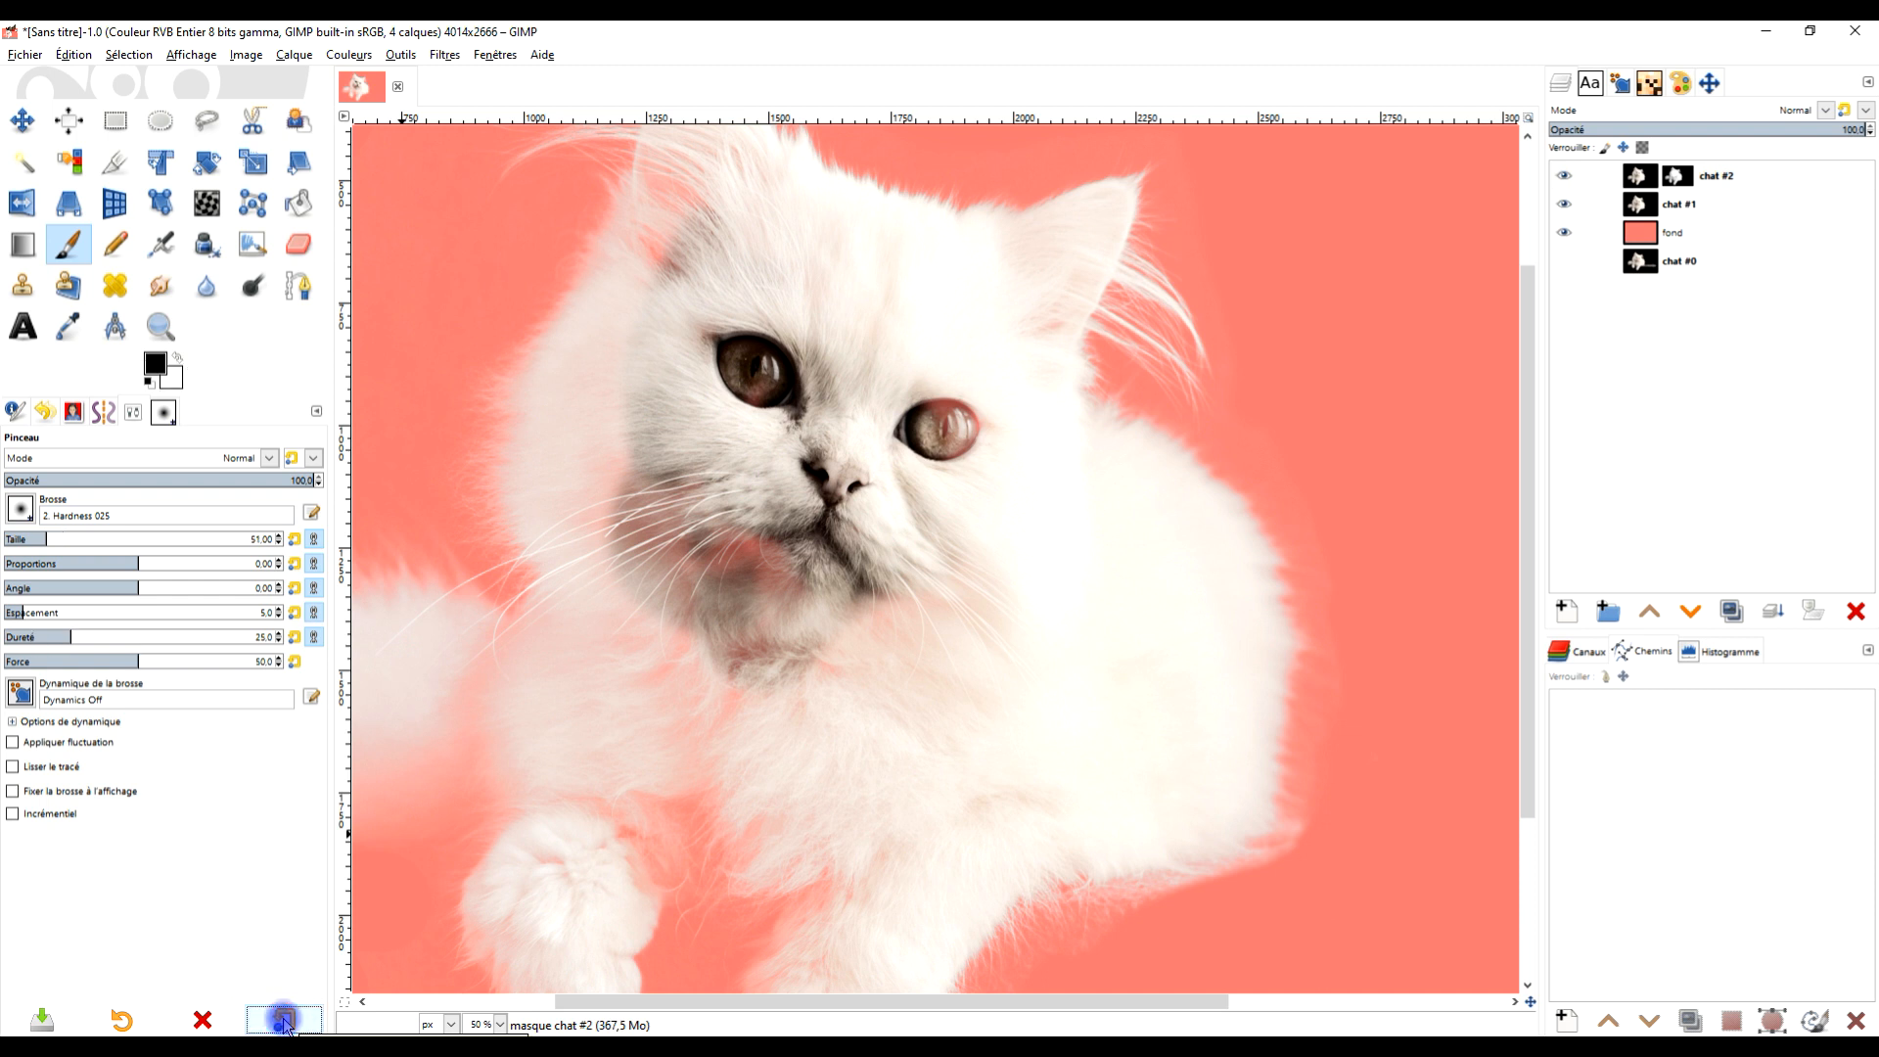
scroll(725, 243, up, 2)
scroll(725, 244, down, 2)
click(44, 794)
scroll(656, 274, up, 2)
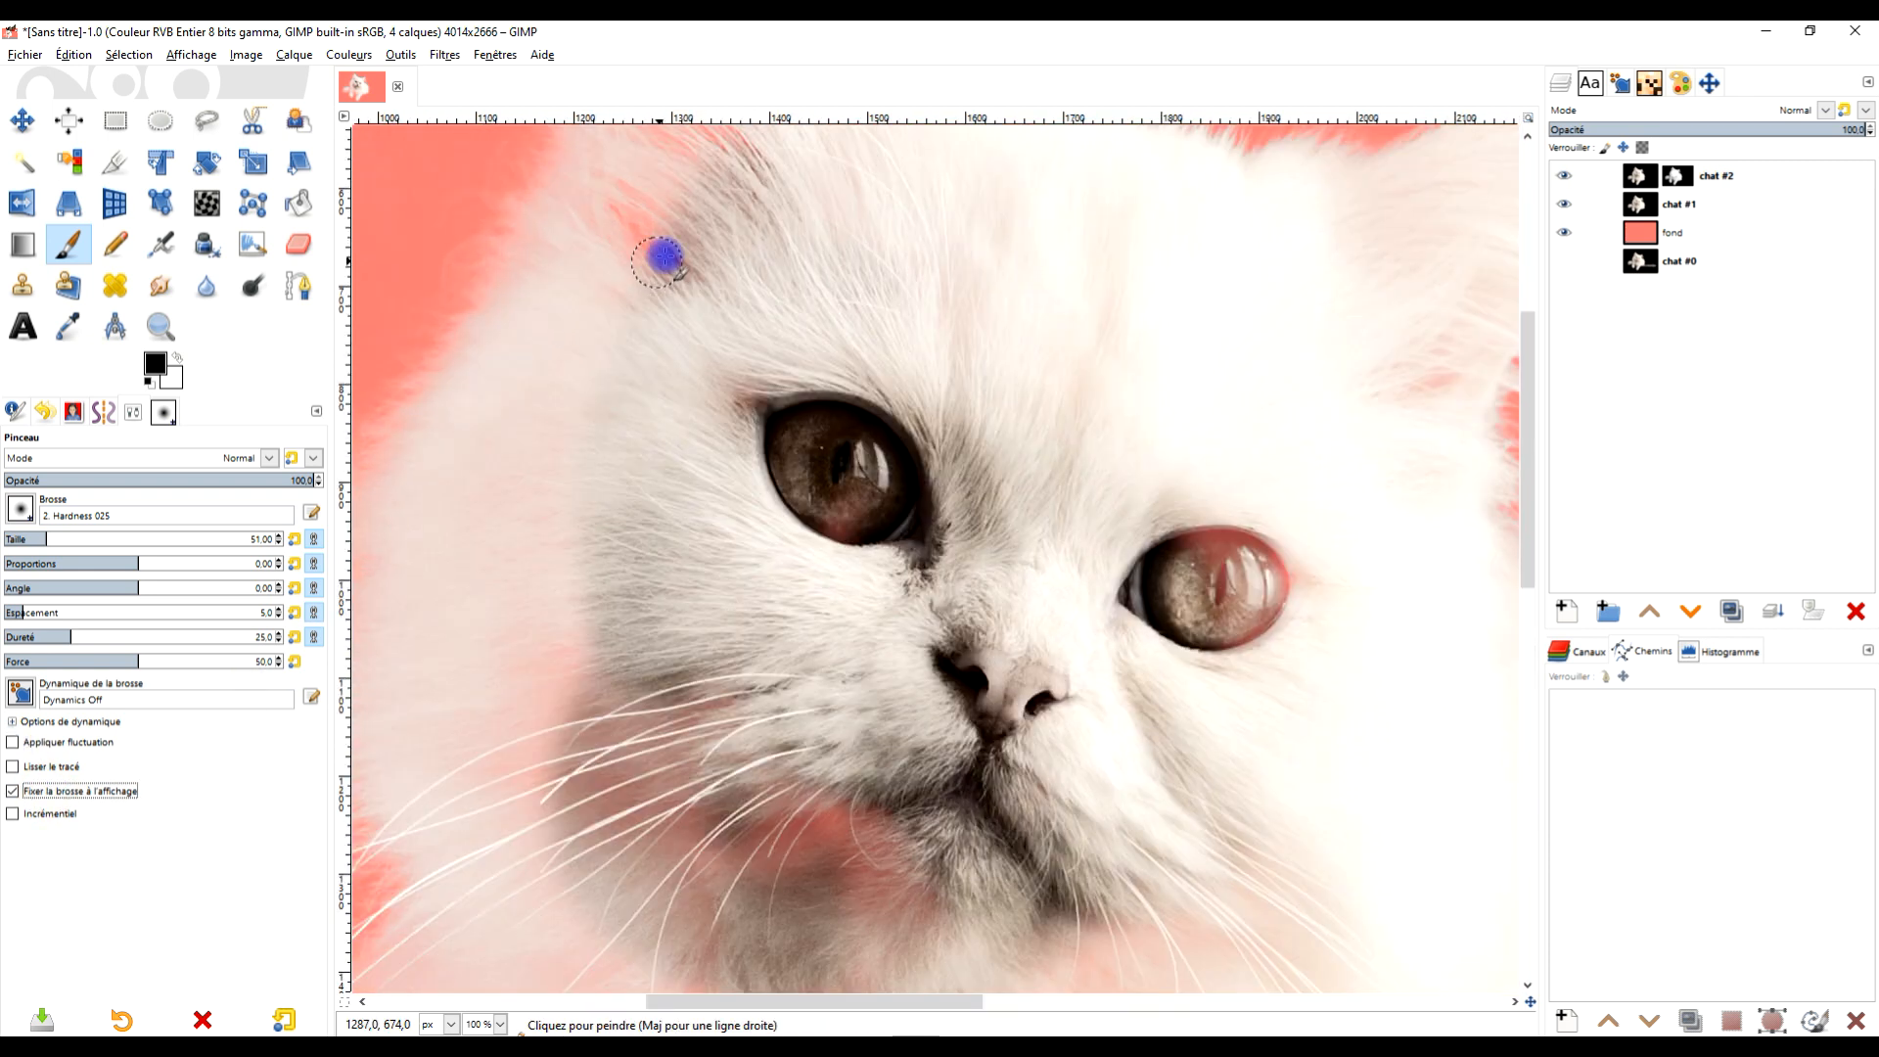
click(88, 538)
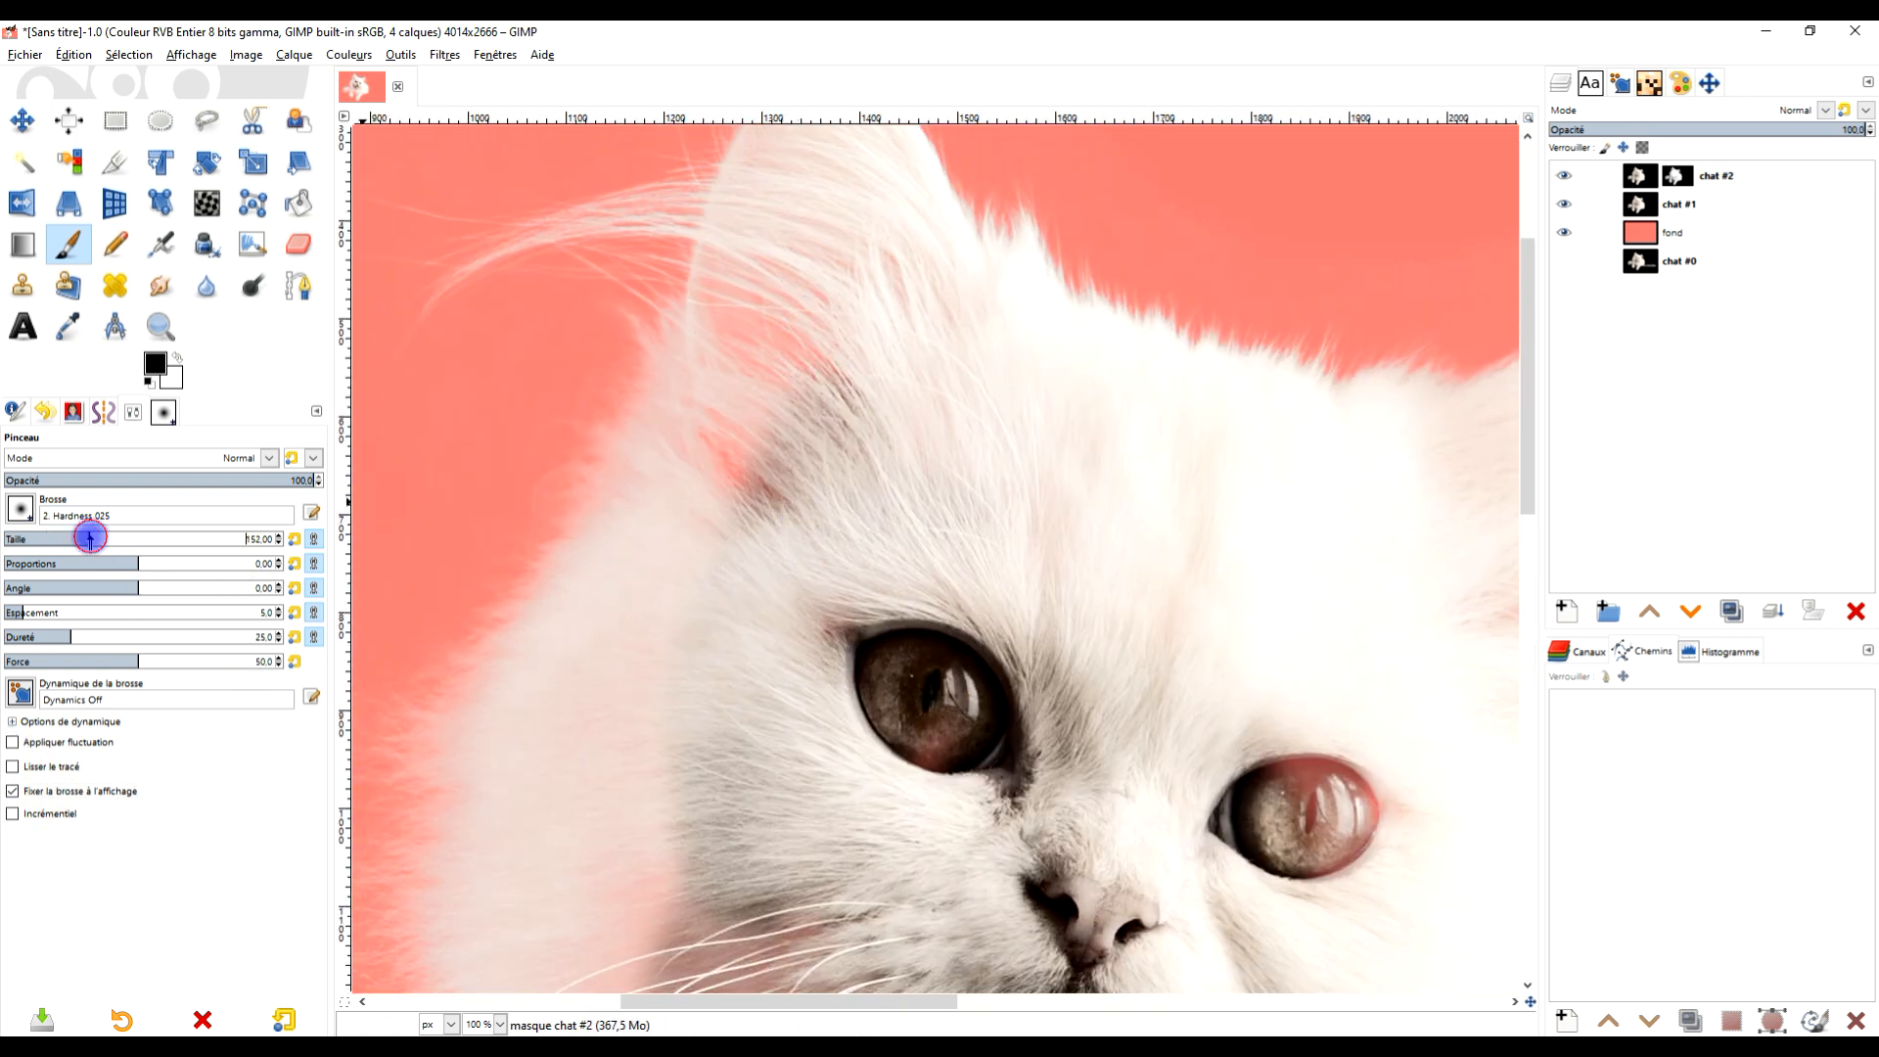
Restore white as the foreground color and paint the mask over the inside of the cat's ear on the image's left
click(810, 272)
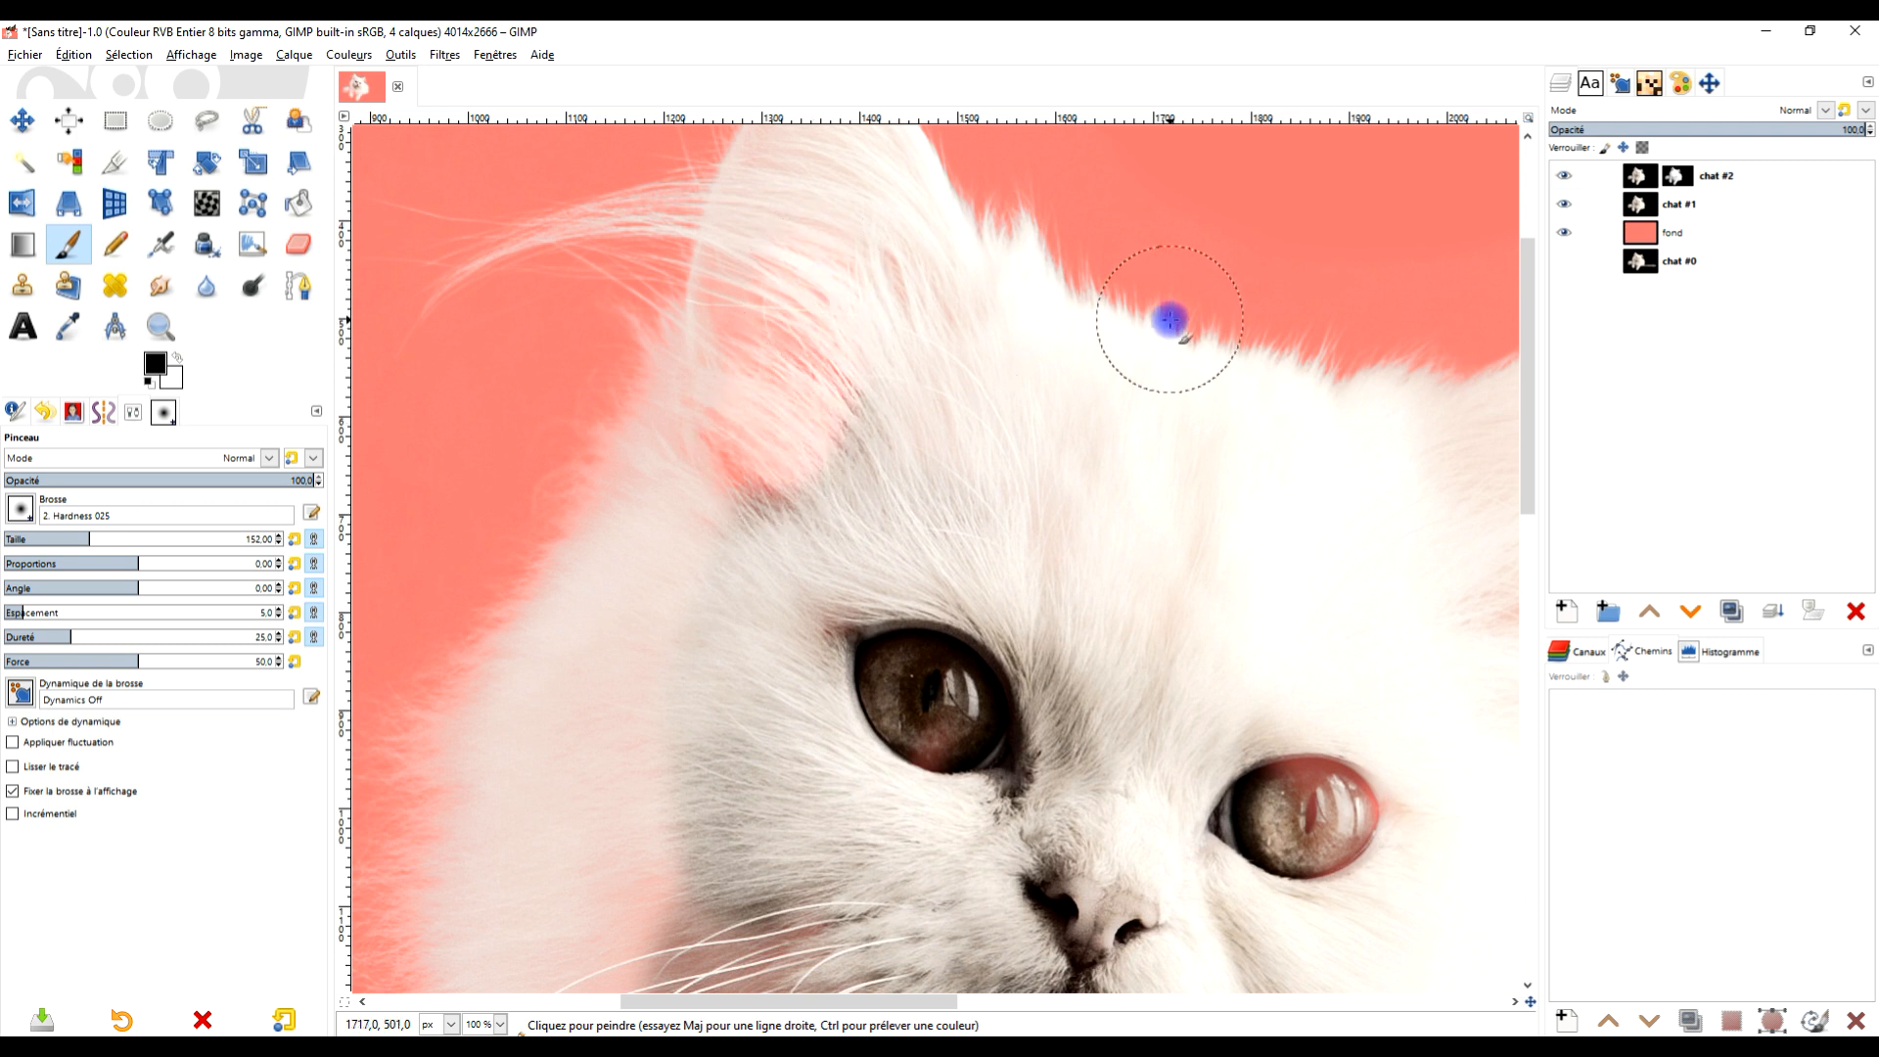
key(d)
key(x)
mouse_move(818, 286)
mouse_down()
mouse_move(824, 349)
mouse_move(787, 359)
mouse_move(825, 281)
mouse_move(787, 321)
mouse_move(823, 207)
mouse_move(753, 347)
mouse_move(669, 674)
mouse_move(878, 291)
mouse_up()
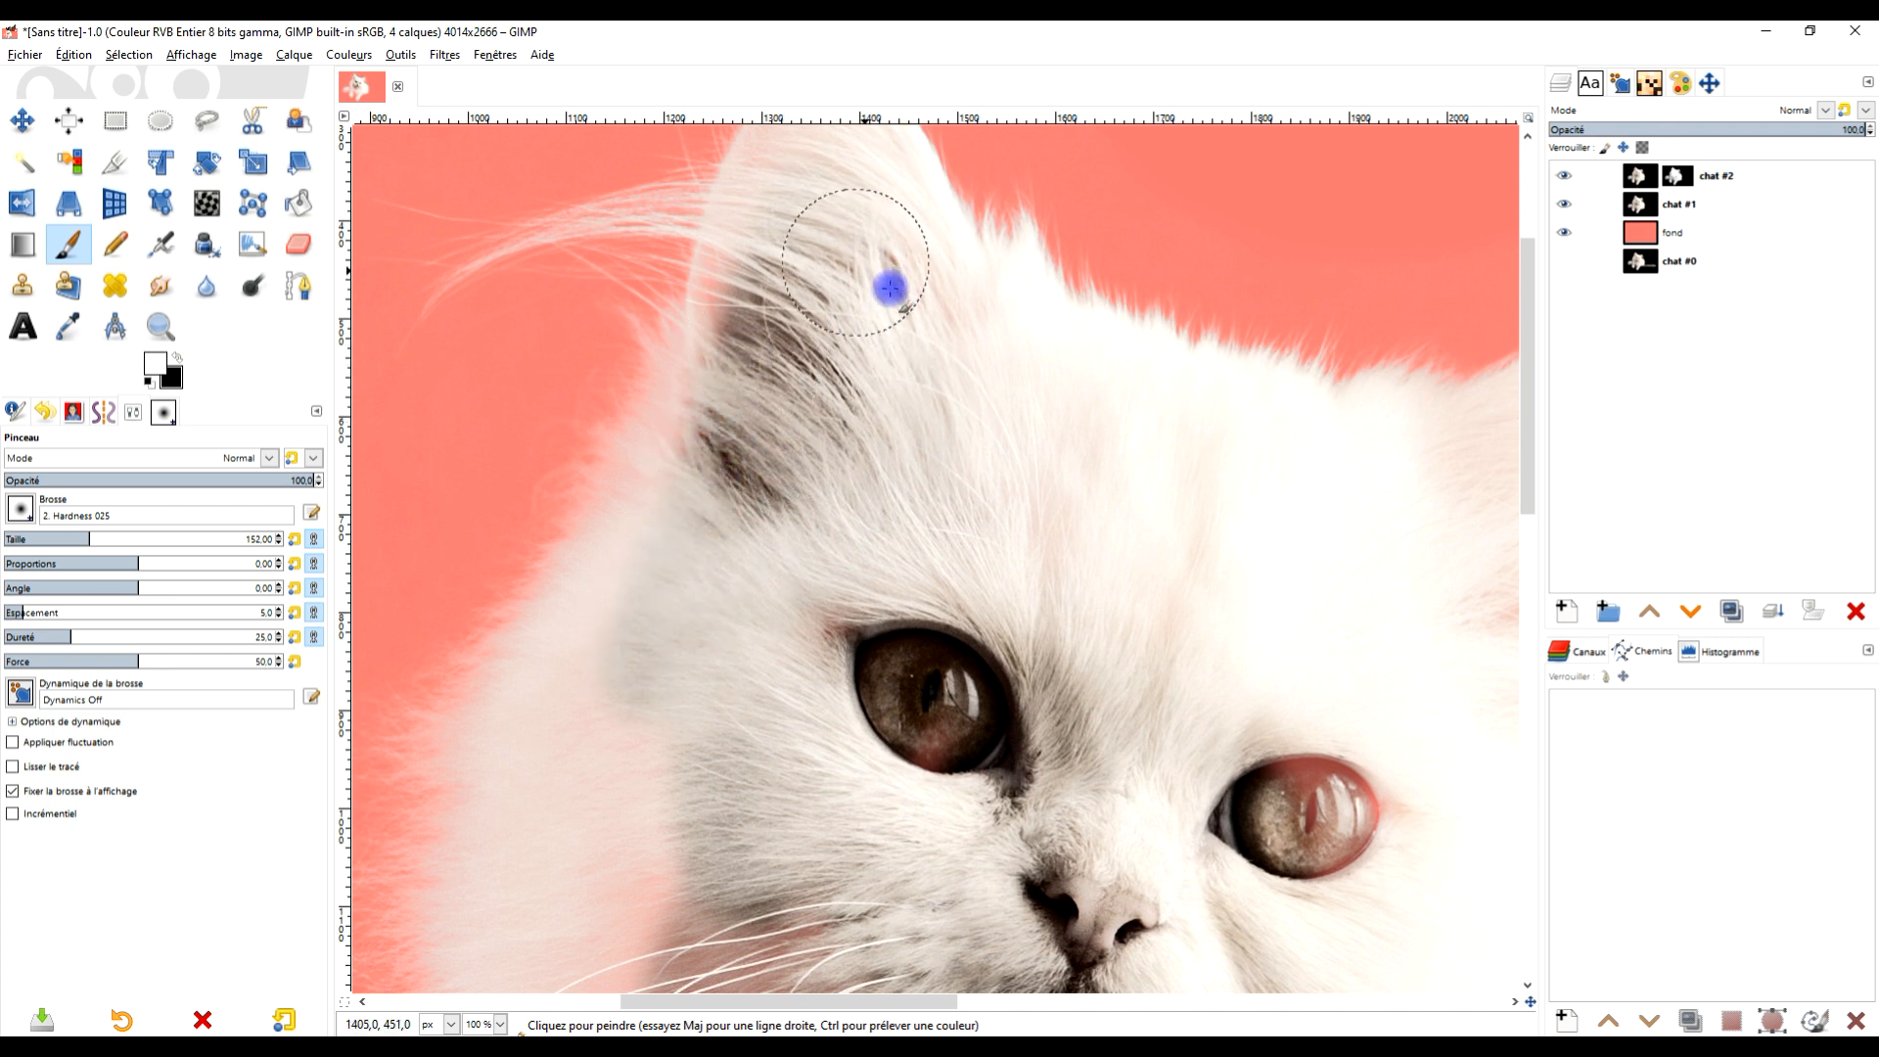
scroll(819, 387, up, 2)
ctrl+scroll(755, 286, up, 1)
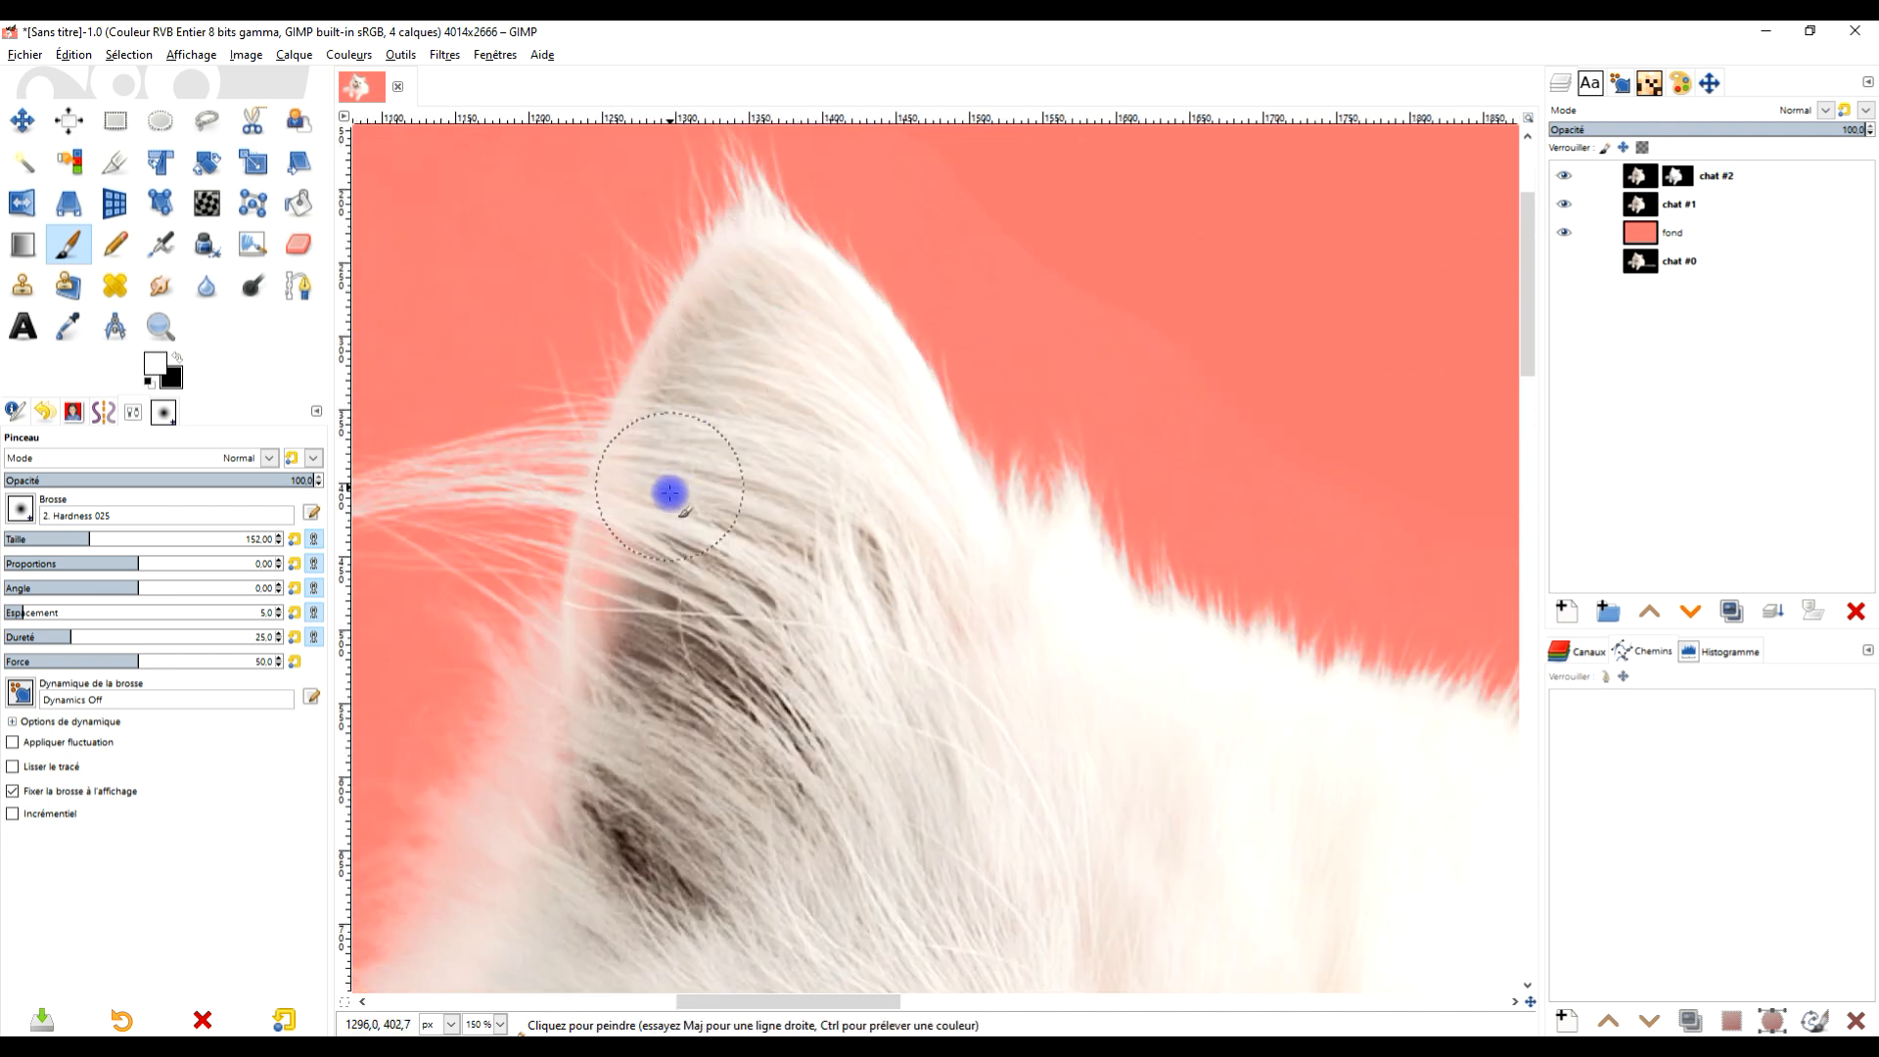
mouse_move(669, 492)
mouse_down()
mouse_move(637, 539)
mouse_move(635, 612)
mouse_up()
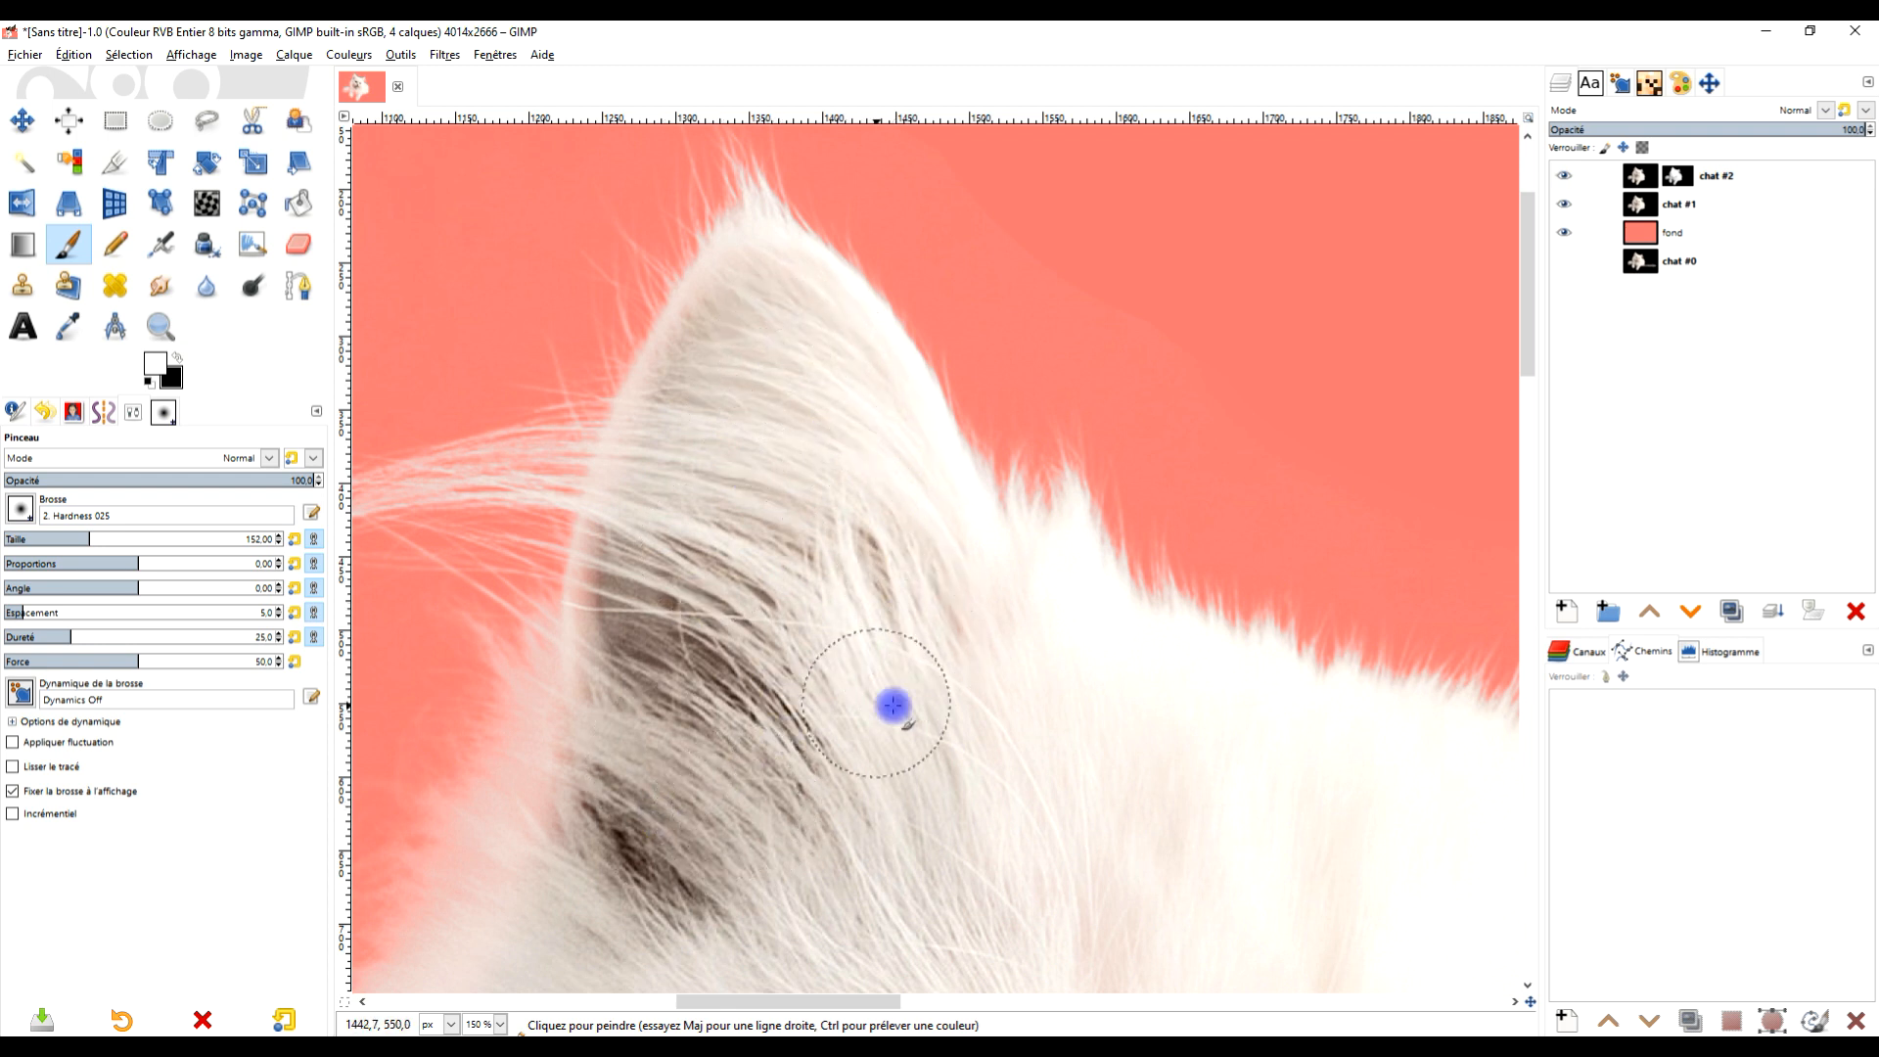
Paint the mask white over both eyes, the mouth area and the chin to restore their original tones
ctrl+scroll(894, 705, down, 1)
scroll(947, 613, down, 3)
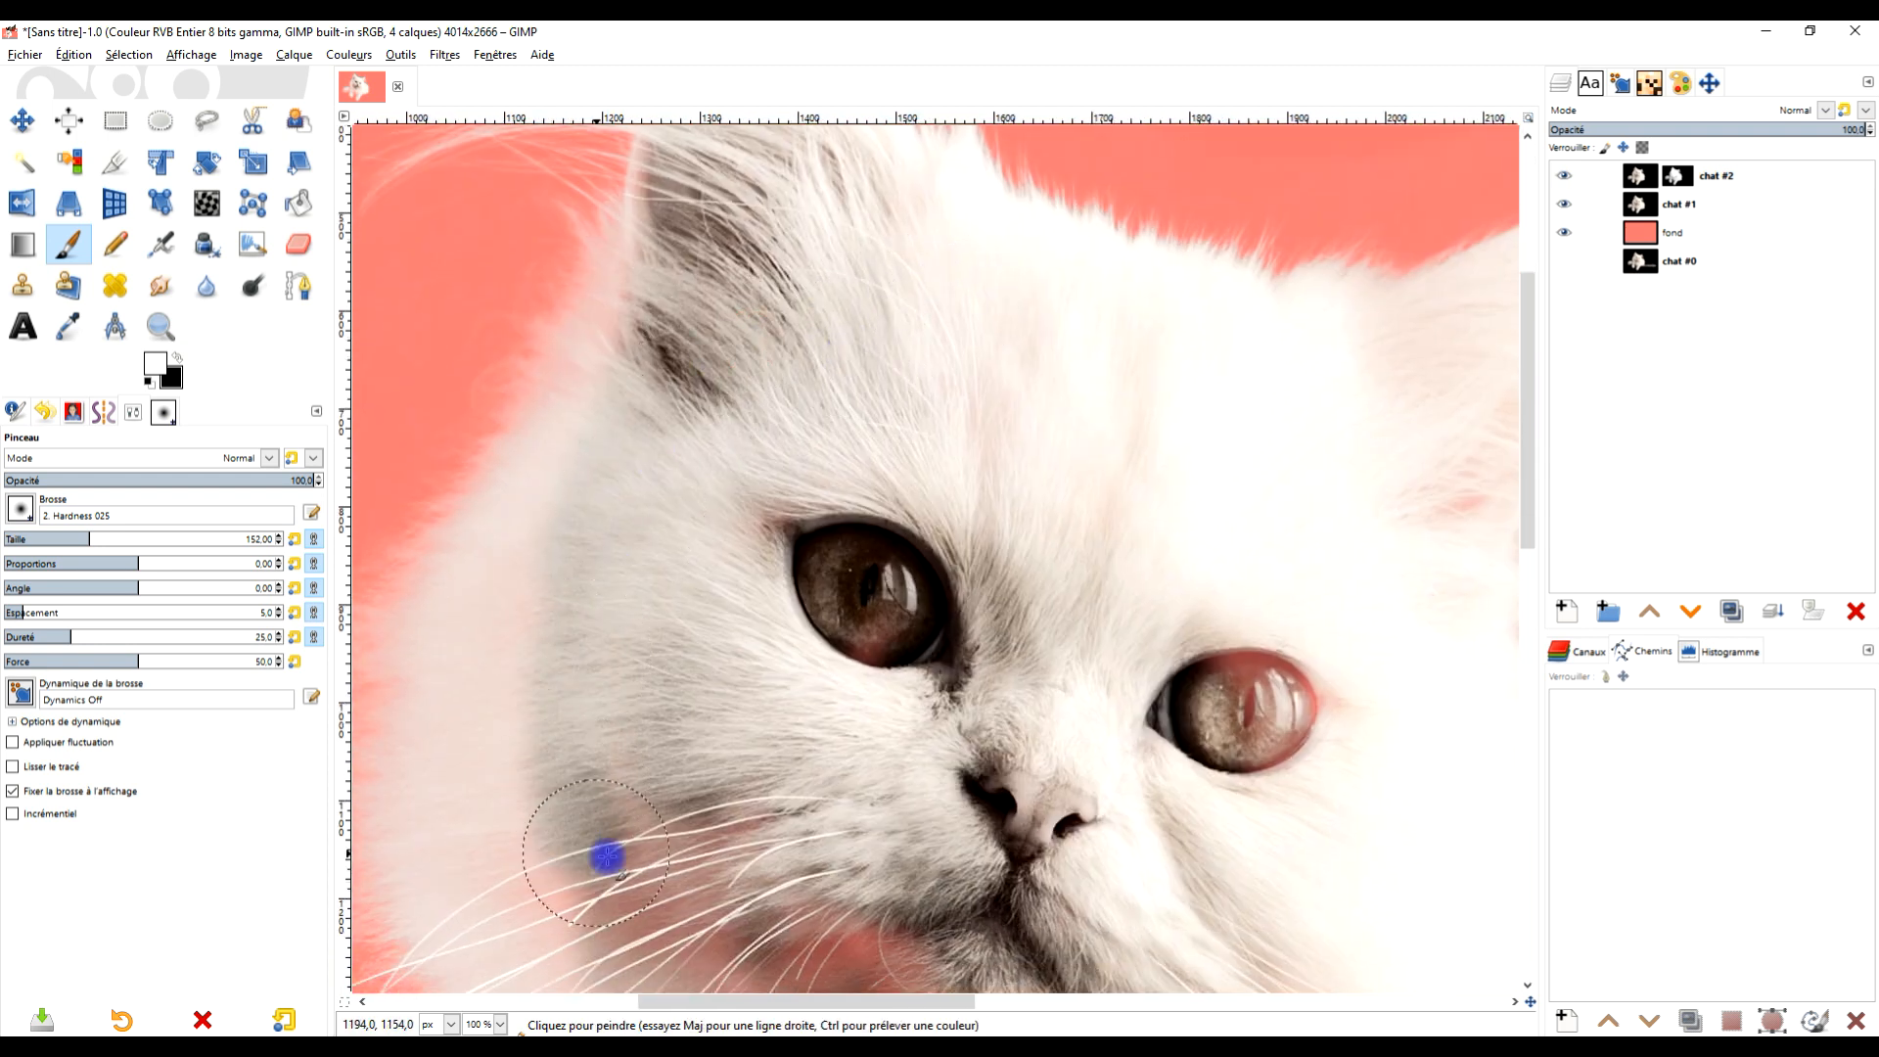
scroll(843, 759, down, 5)
scroll(860, 264, up, 4)
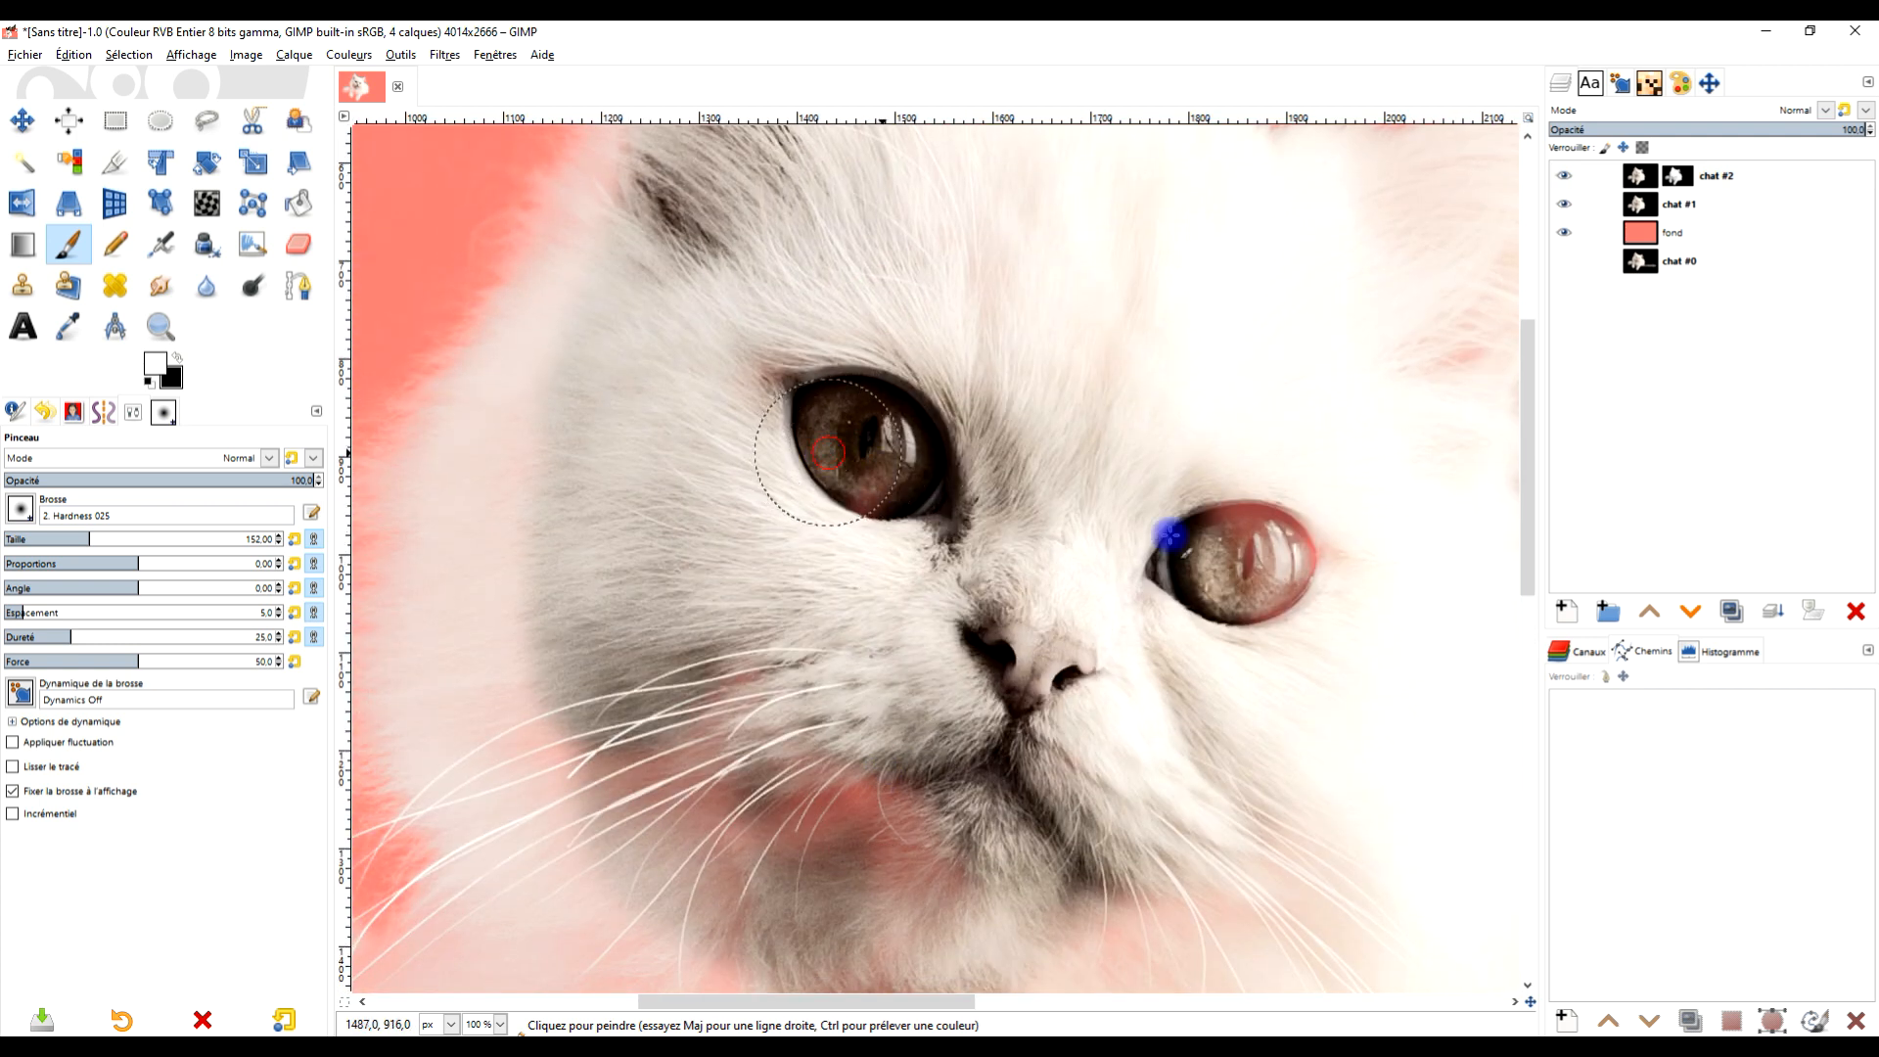
drag(1153, 545, 1189, 597)
drag(801, 775, 956, 742)
scroll(956, 742, down, 3)
mouse_move(965, 490)
mouse_down()
mouse_move(947, 670)
mouse_move(959, 512)
mouse_move(1083, 619)
mouse_move(975, 656)
mouse_move(902, 784)
mouse_move(976, 614)
mouse_move(943, 713)
mouse_up()
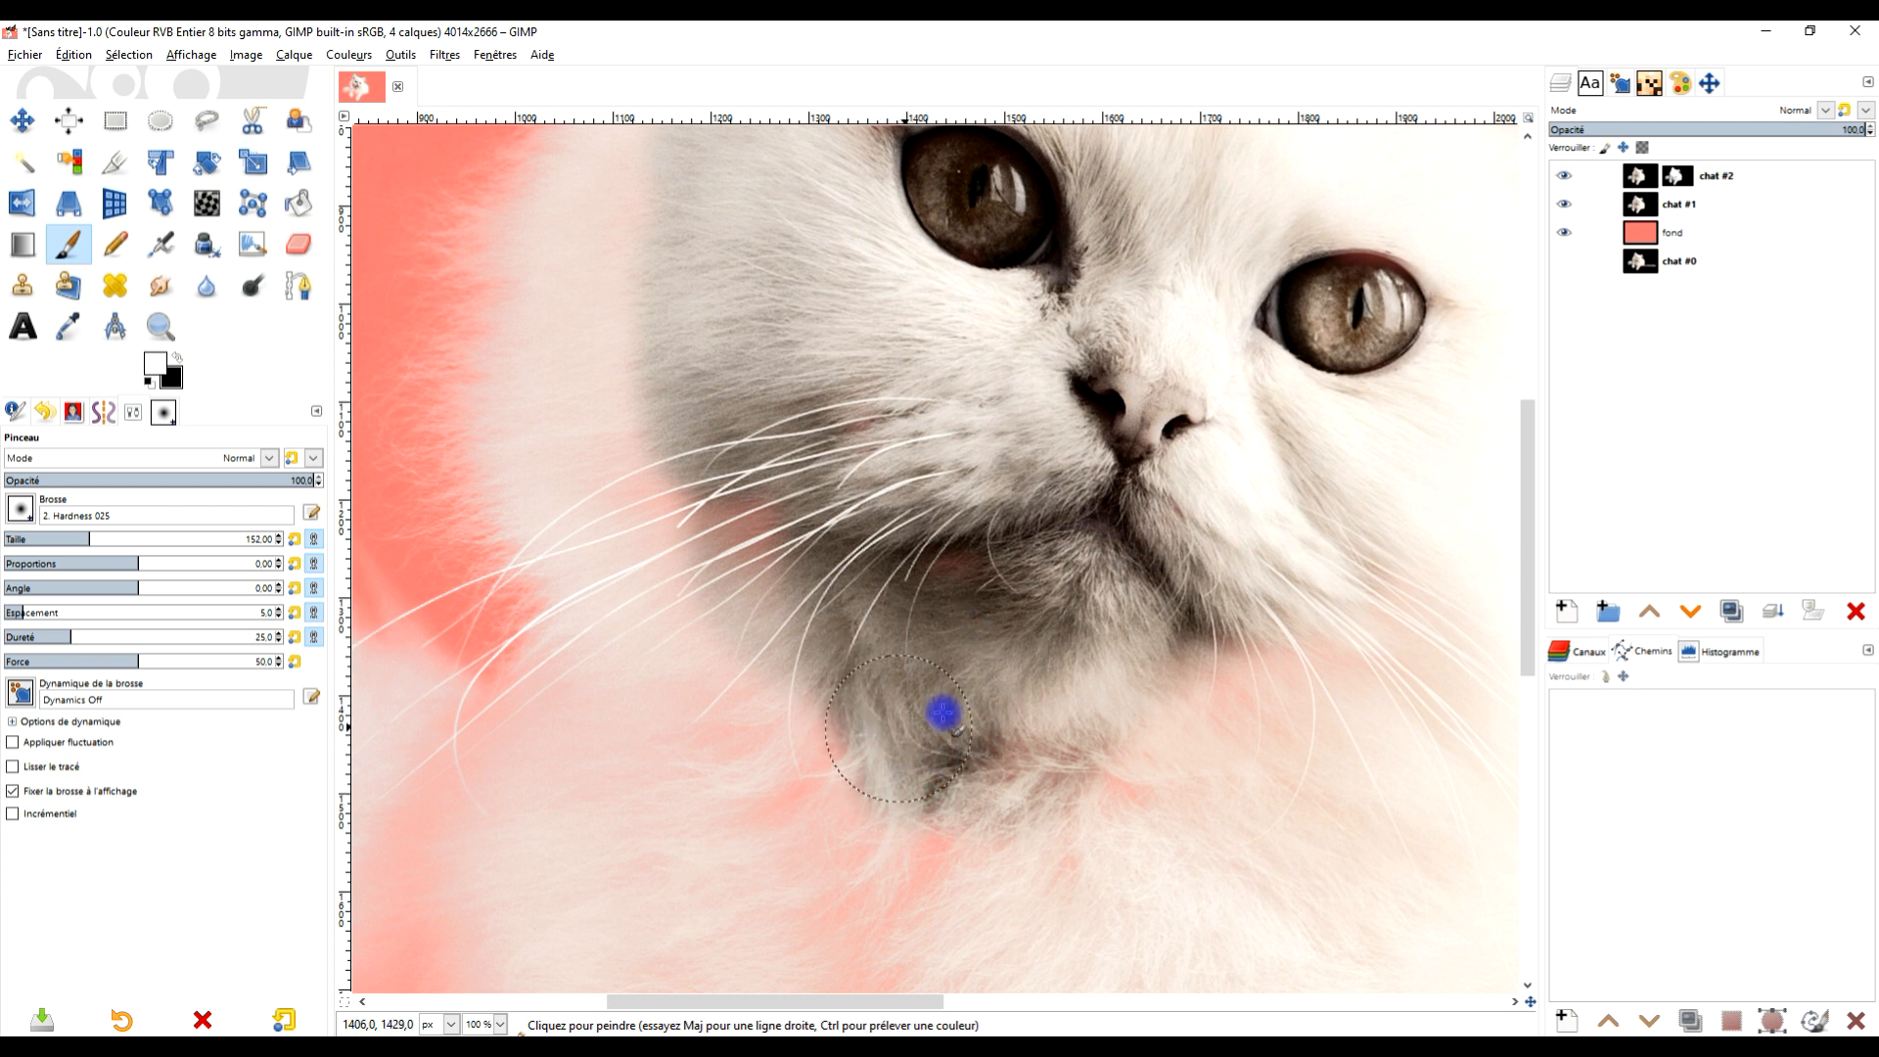
Paint the chat #2 mask white over the cat's cheek and whisker area on the image's left
scroll(1008, 516, up, 2)
scroll(1064, 576, left, 2)
mouse_move(782, 192)
mouse_down()
mouse_move(684, 338)
mouse_move(664, 536)
mouse_move(749, 555)
mouse_move(755, 364)
mouse_move(758, 613)
mouse_up()
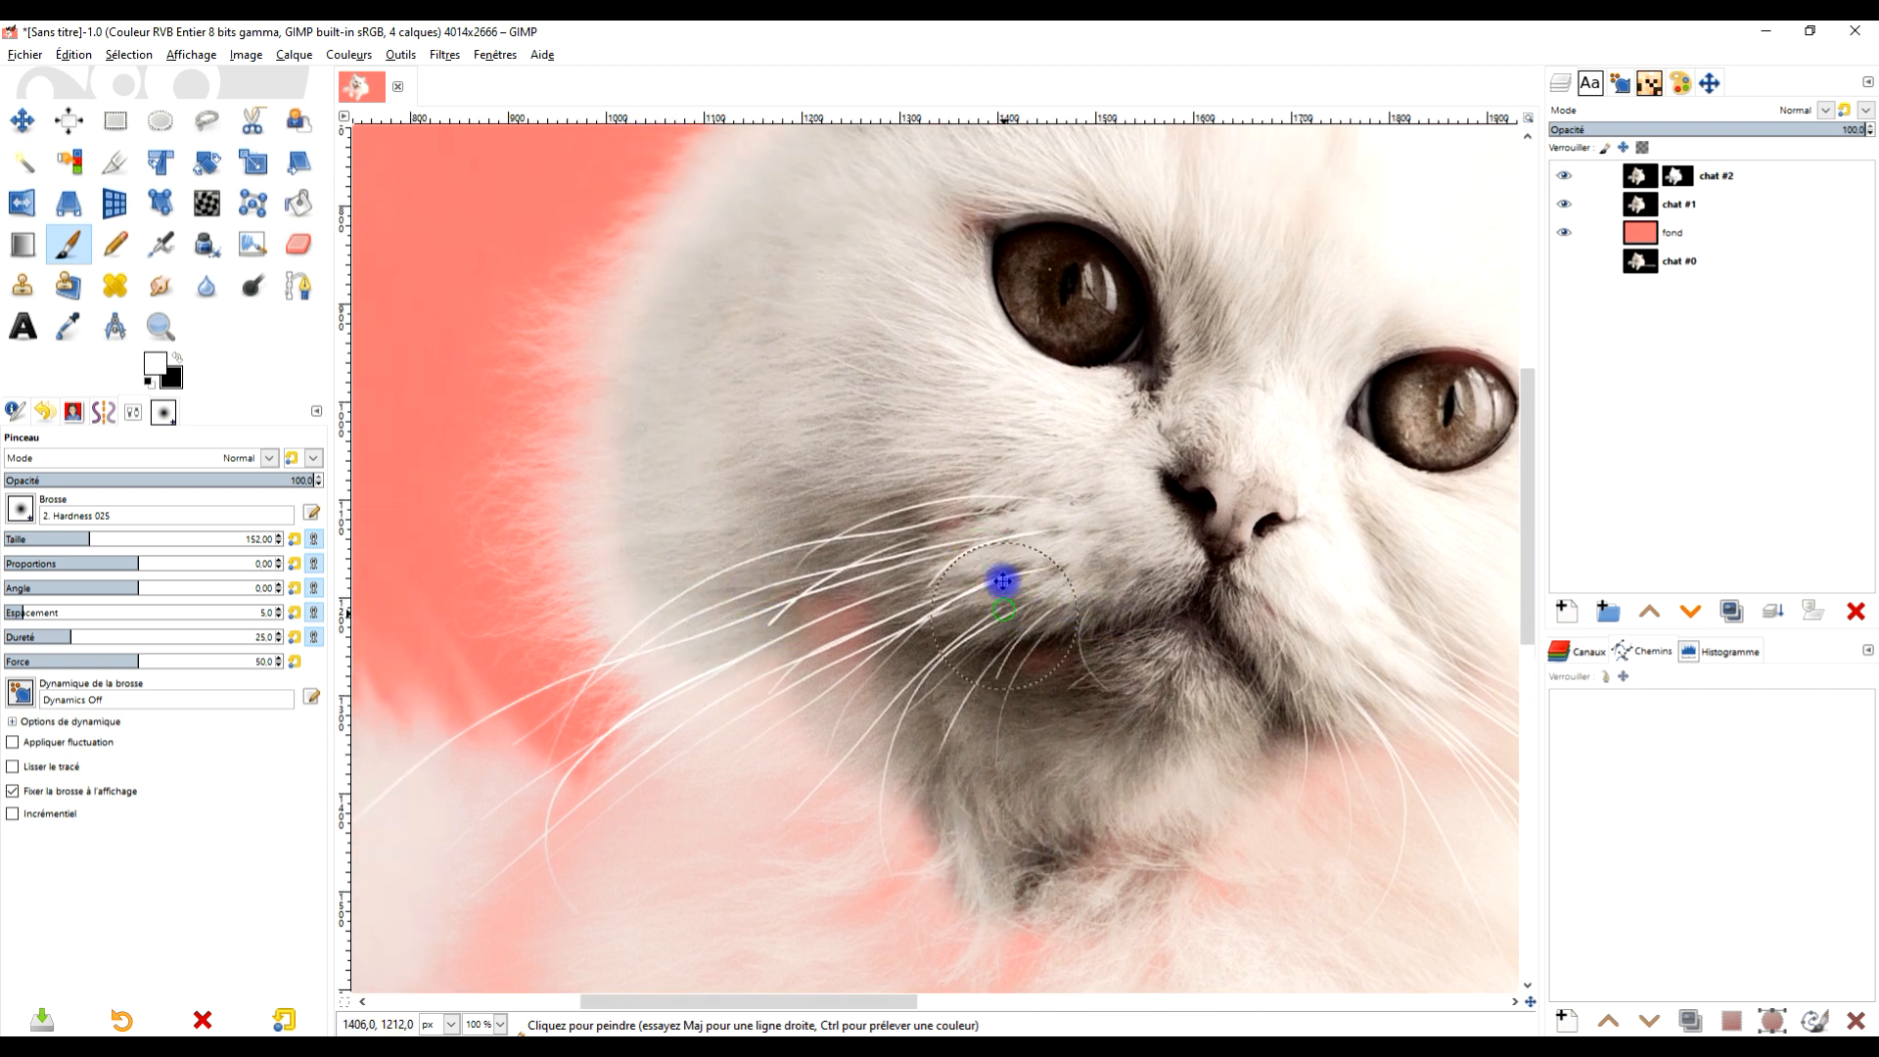
drag(1003, 581, 974, 434)
mouse_move(767, 326)
mouse_down()
mouse_move(816, 609)
mouse_move(895, 610)
mouse_move(980, 390)
mouse_move(990, 657)
mouse_up()
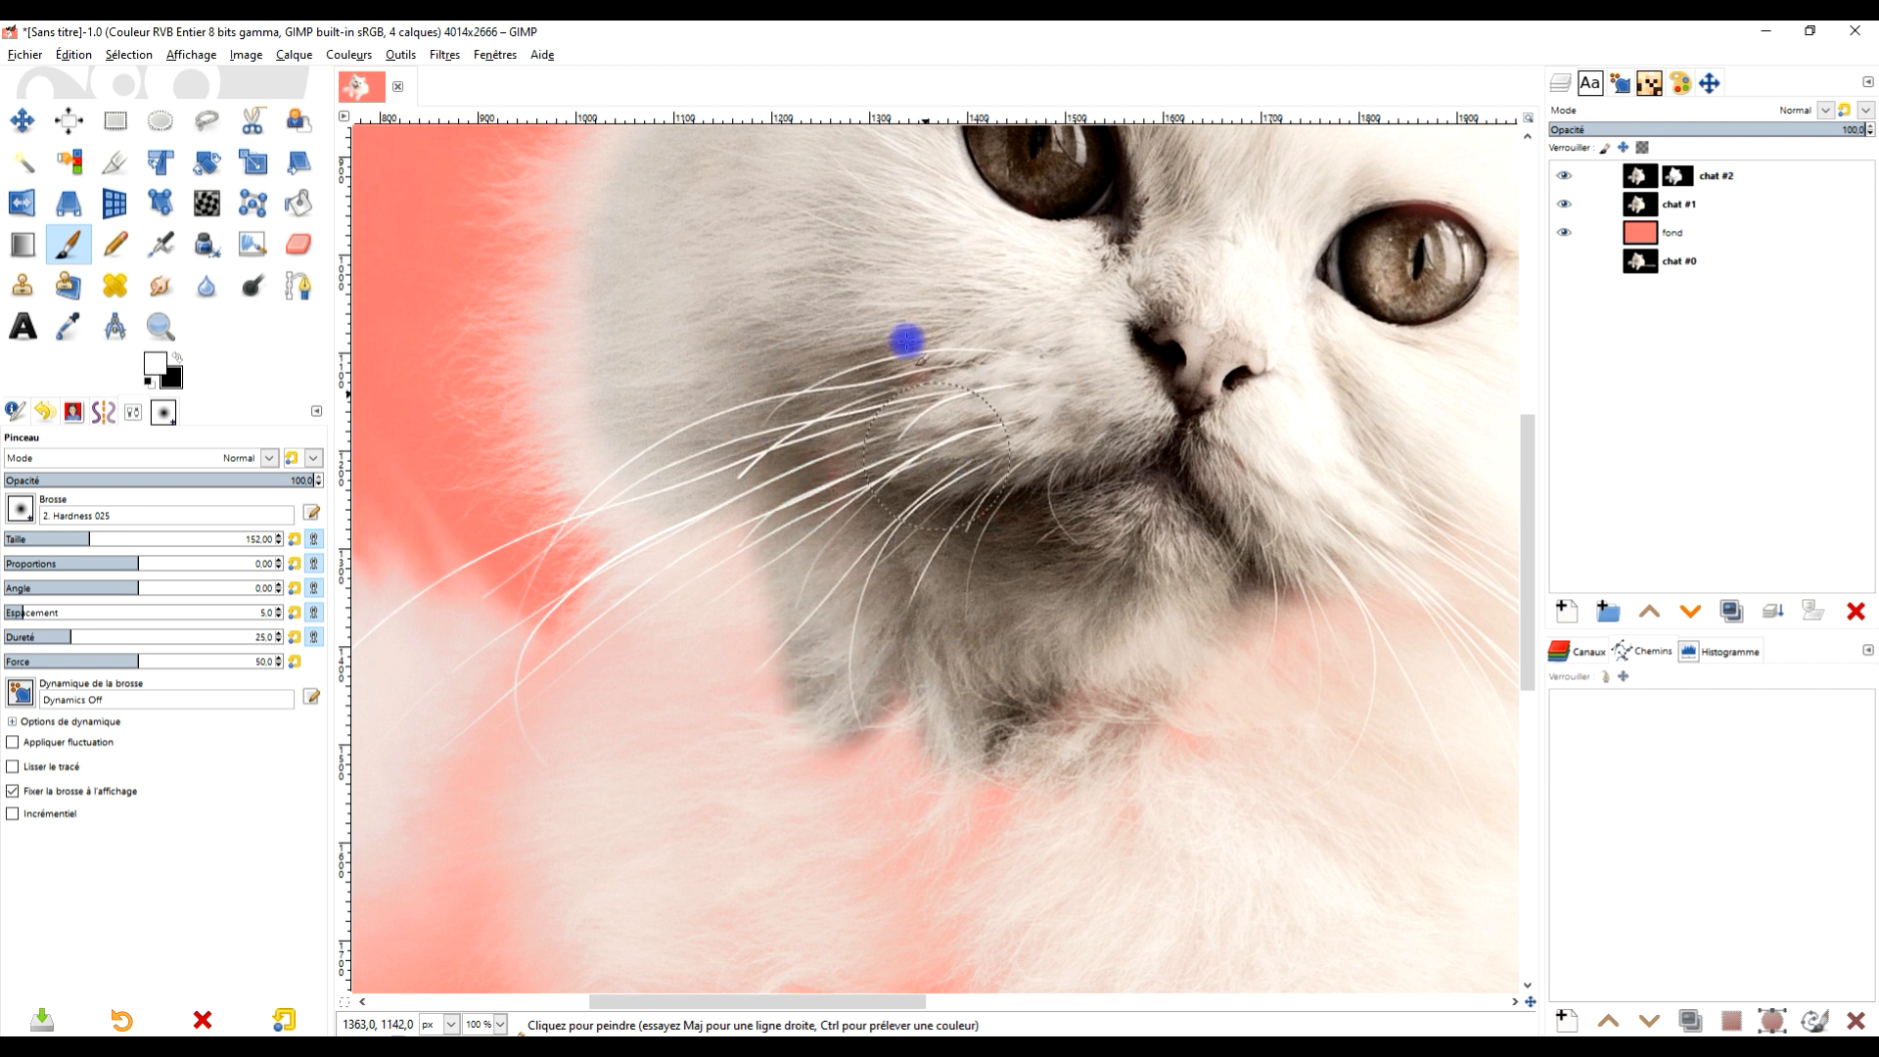
Paint the mask white under the chin and down the neck fur to the raised paw
scroll(961, 587, down, 5)
scroll(969, 420, right, 3)
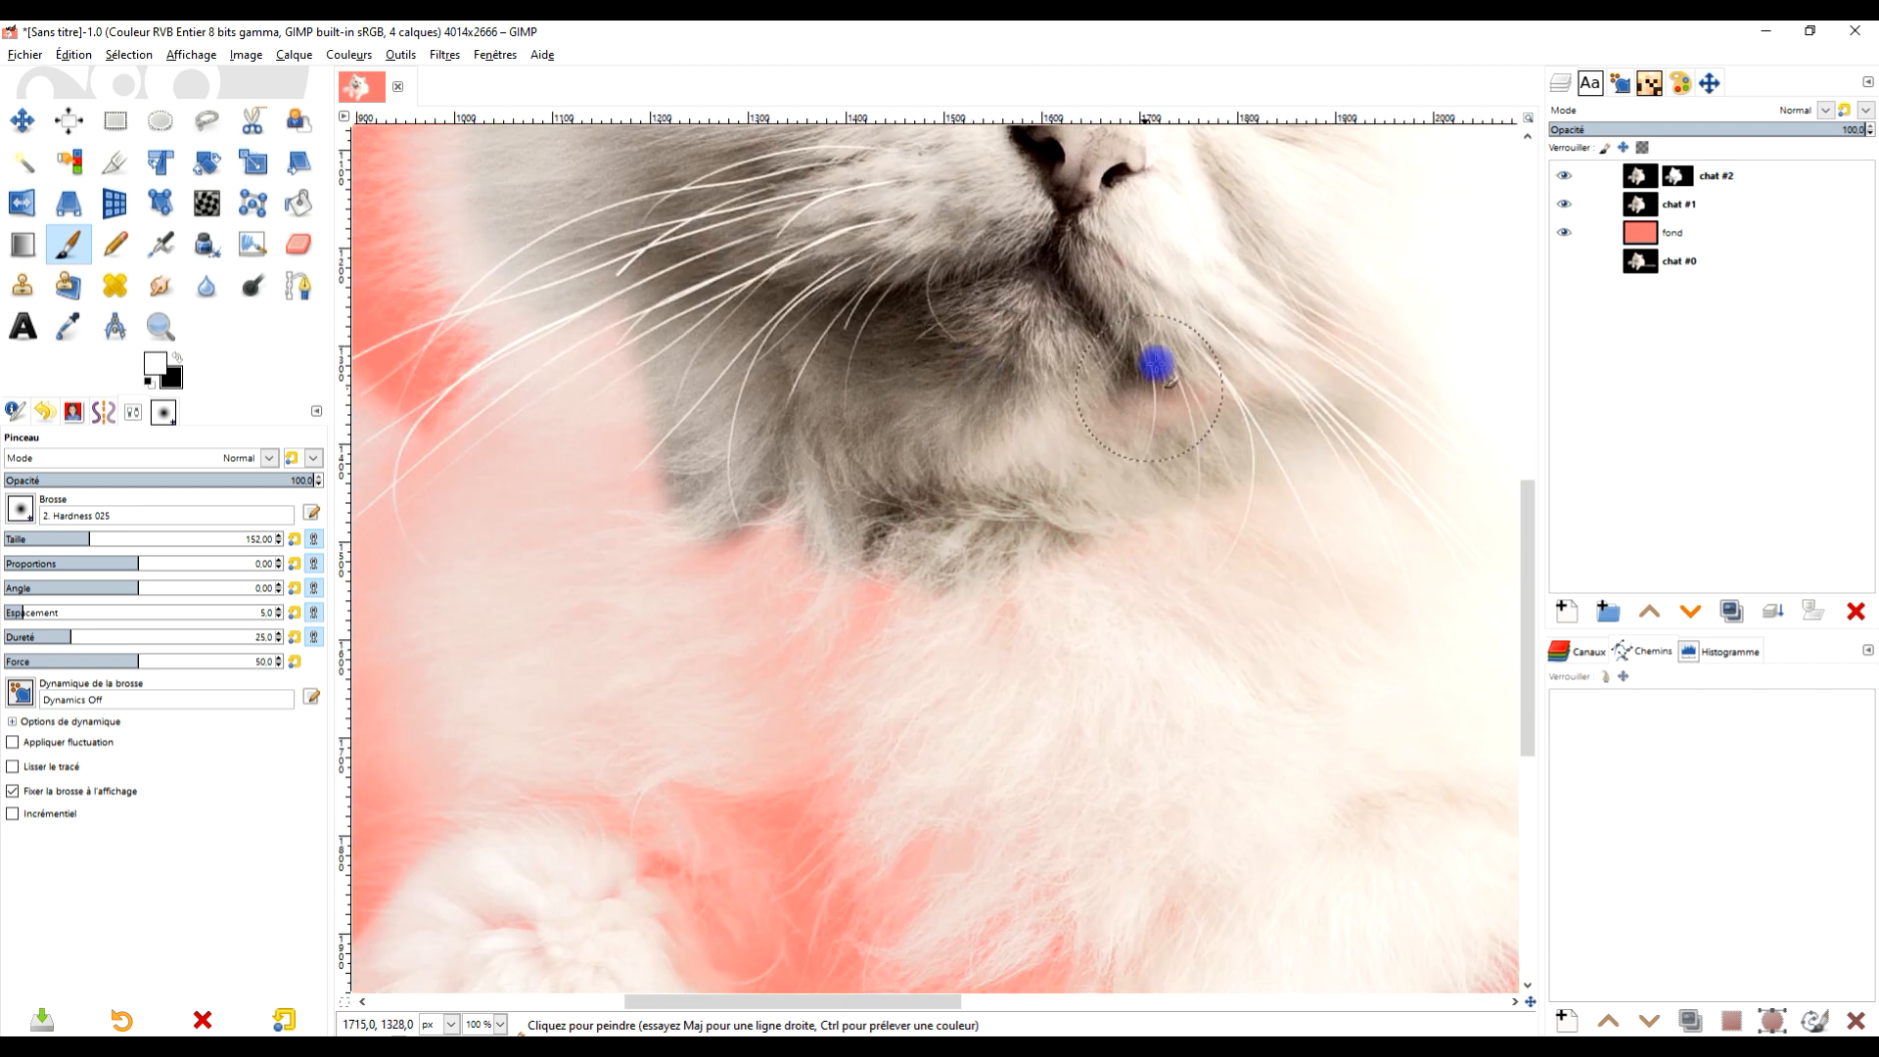
mouse_move(1037, 563)
mouse_down()
mouse_move(838, 663)
mouse_move(692, 638)
mouse_move(721, 650)
mouse_move(602, 267)
mouse_move(532, 646)
mouse_move(612, 473)
mouse_move(709, 684)
mouse_move(1009, 606)
mouse_move(986, 378)
mouse_up()
mouse_move(835, 440)
mouse_down()
mouse_move(569, 705)
mouse_move(668, 513)
mouse_move(574, 622)
mouse_move(547, 523)
mouse_up()
drag(627, 388, 976, 522)
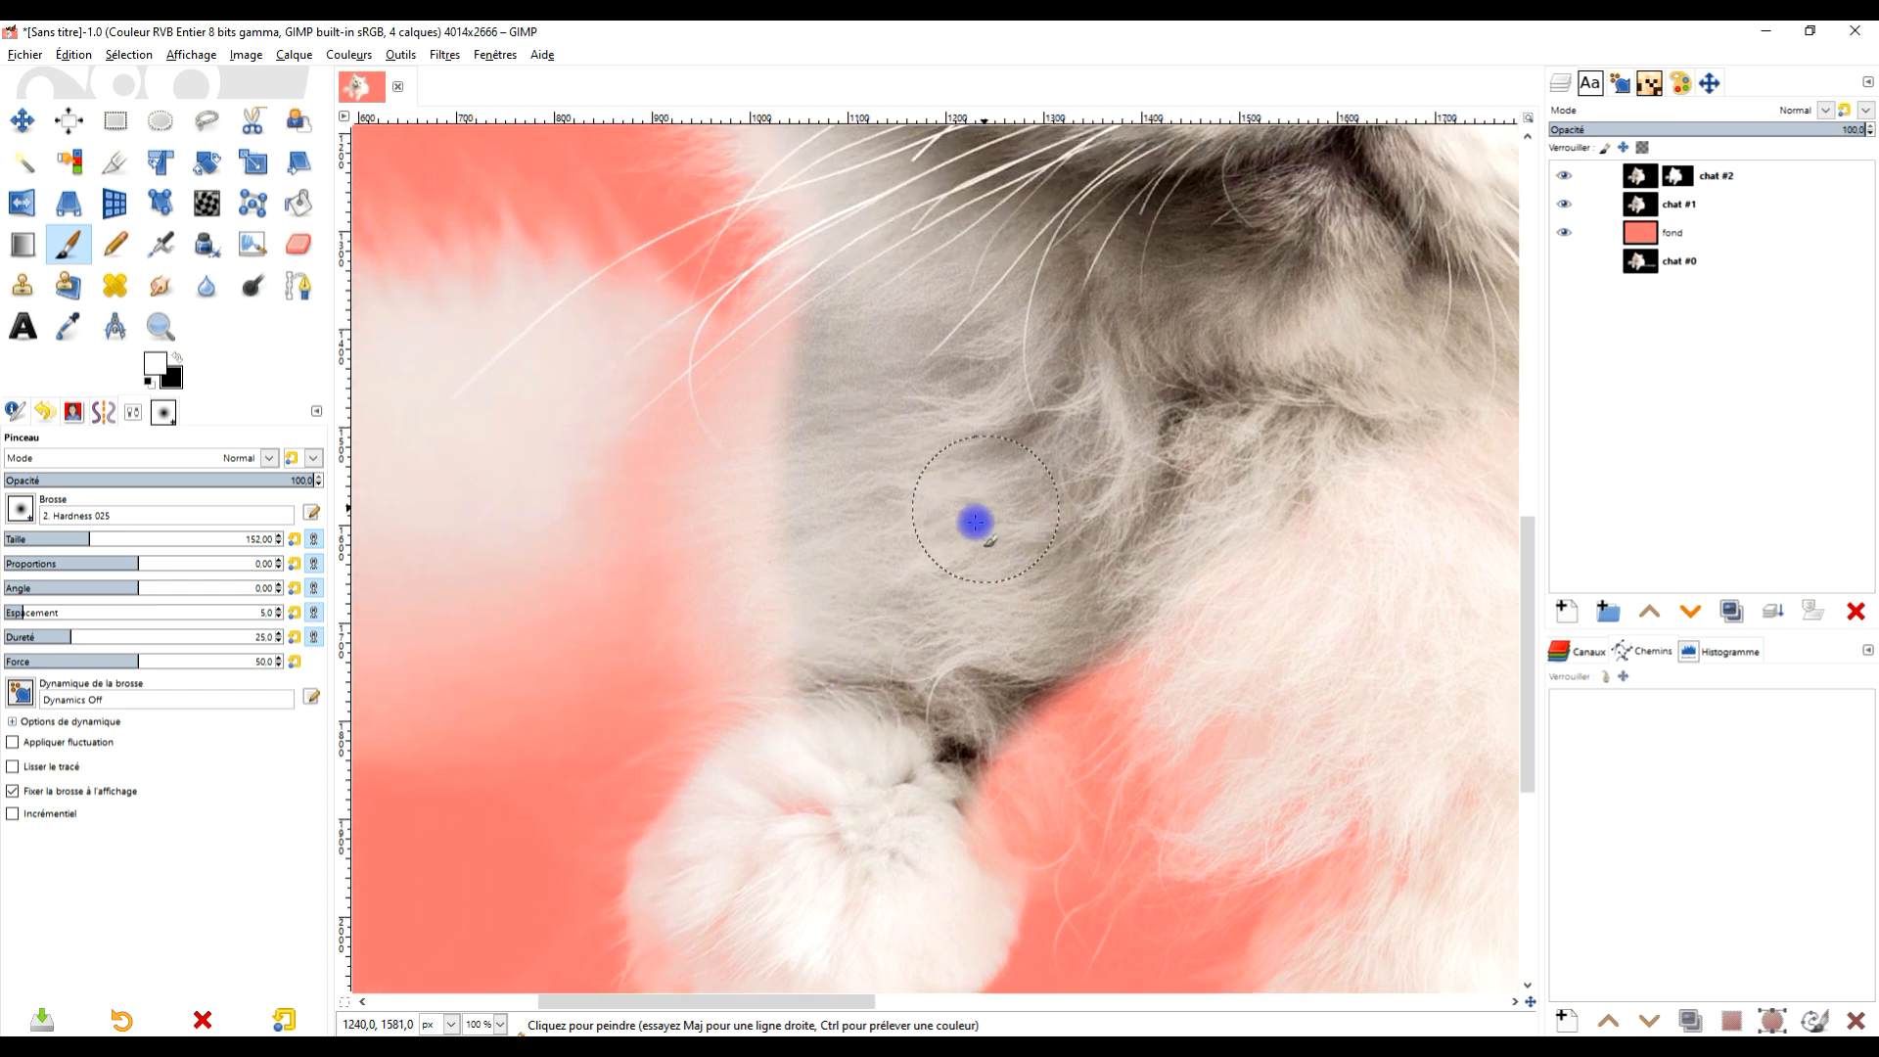
Paint the mask white over the blurred fur mass on the image's left, staying inside its fringe, and over the adjoining paw area
mouse_move(817, 680)
mouse_down()
mouse_move(763, 552)
mouse_move(776, 424)
mouse_move(828, 361)
mouse_move(774, 383)
mouse_move(734, 470)
mouse_move(785, 702)
mouse_move(743, 473)
mouse_move(441, 446)
mouse_move(772, 440)
mouse_move(645, 382)
mouse_move(467, 353)
mouse_move(420, 407)
mouse_up()
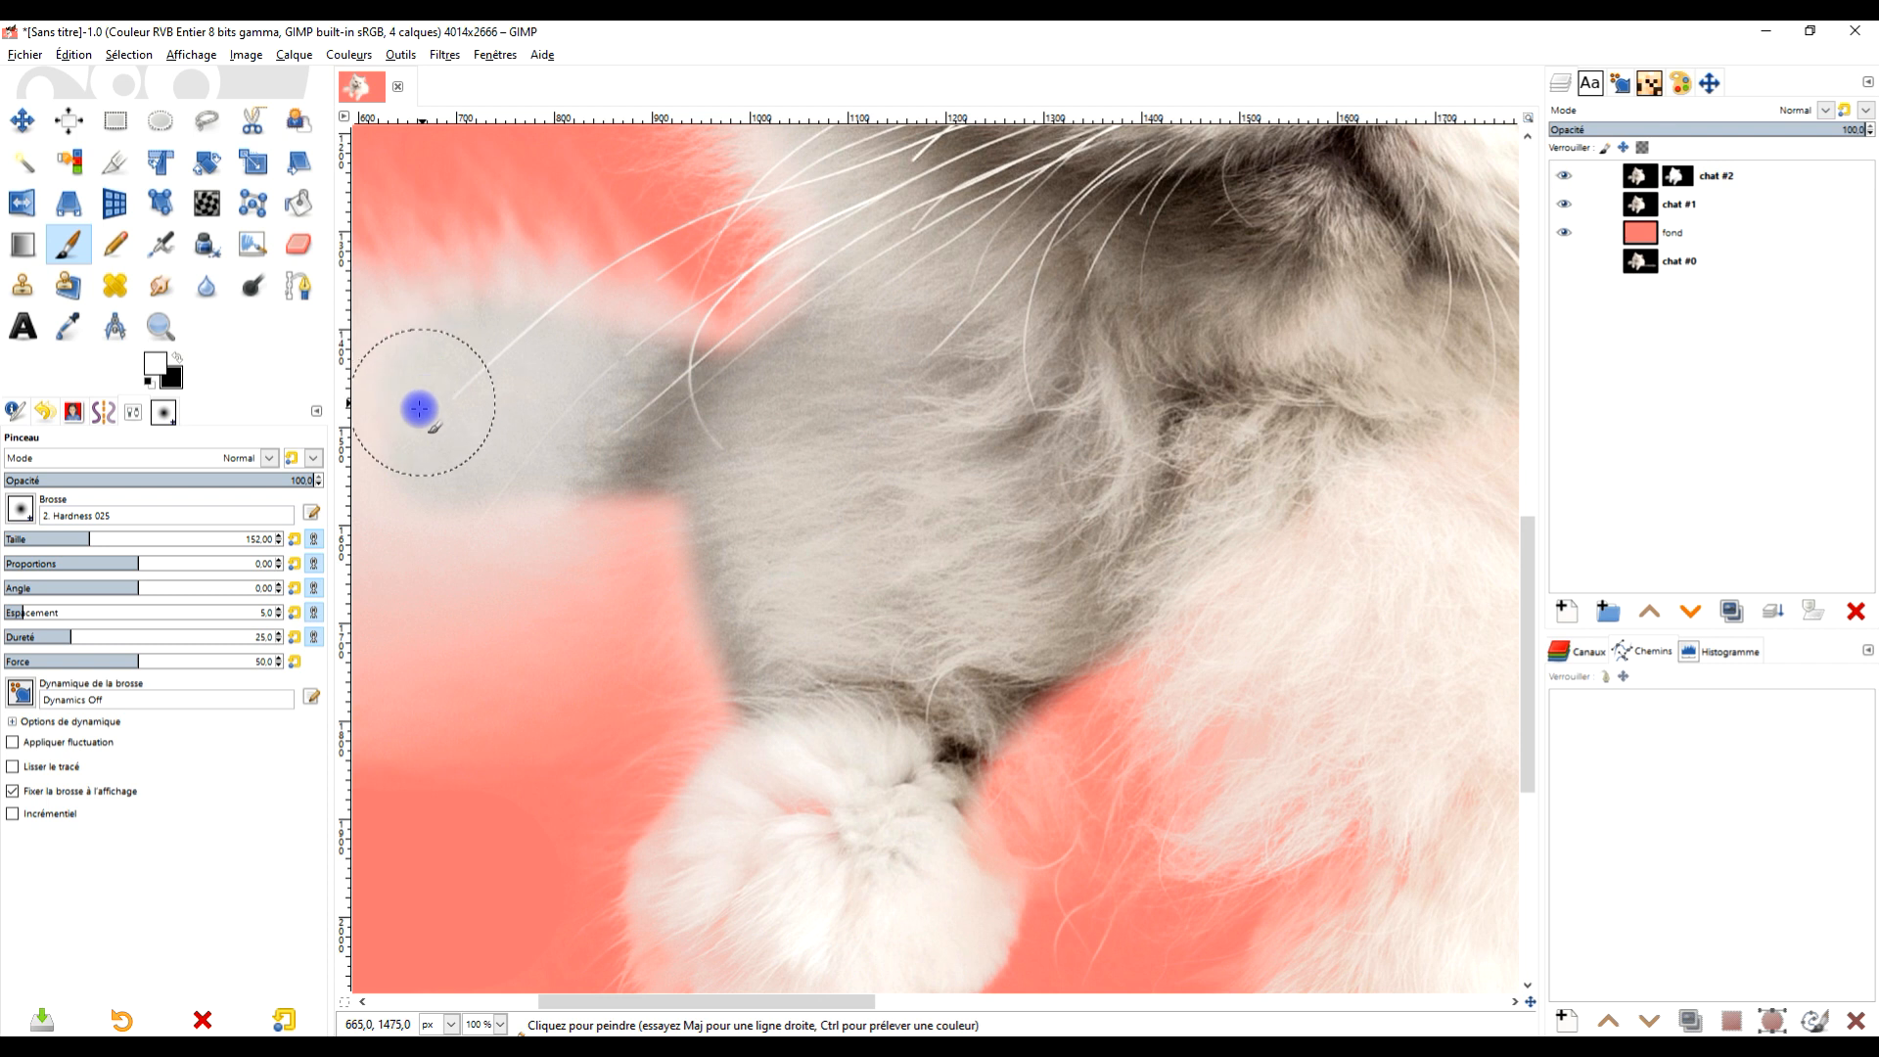
drag(822, 479, 1079, 479)
mouse_move(1125, 420)
mouse_down()
mouse_move(896, 531)
mouse_move(1116, 505)
mouse_move(1241, 427)
mouse_move(1045, 507)
mouse_move(791, 573)
mouse_move(963, 411)
mouse_move(841, 419)
mouse_move(903, 341)
mouse_move(772, 386)
mouse_move(741, 577)
mouse_move(811, 533)
mouse_move(777, 590)
mouse_move(876, 606)
mouse_move(1069, 559)
mouse_move(1212, 491)
mouse_move(907, 638)
mouse_move(736, 629)
mouse_move(718, 610)
mouse_move(735, 422)
mouse_up()
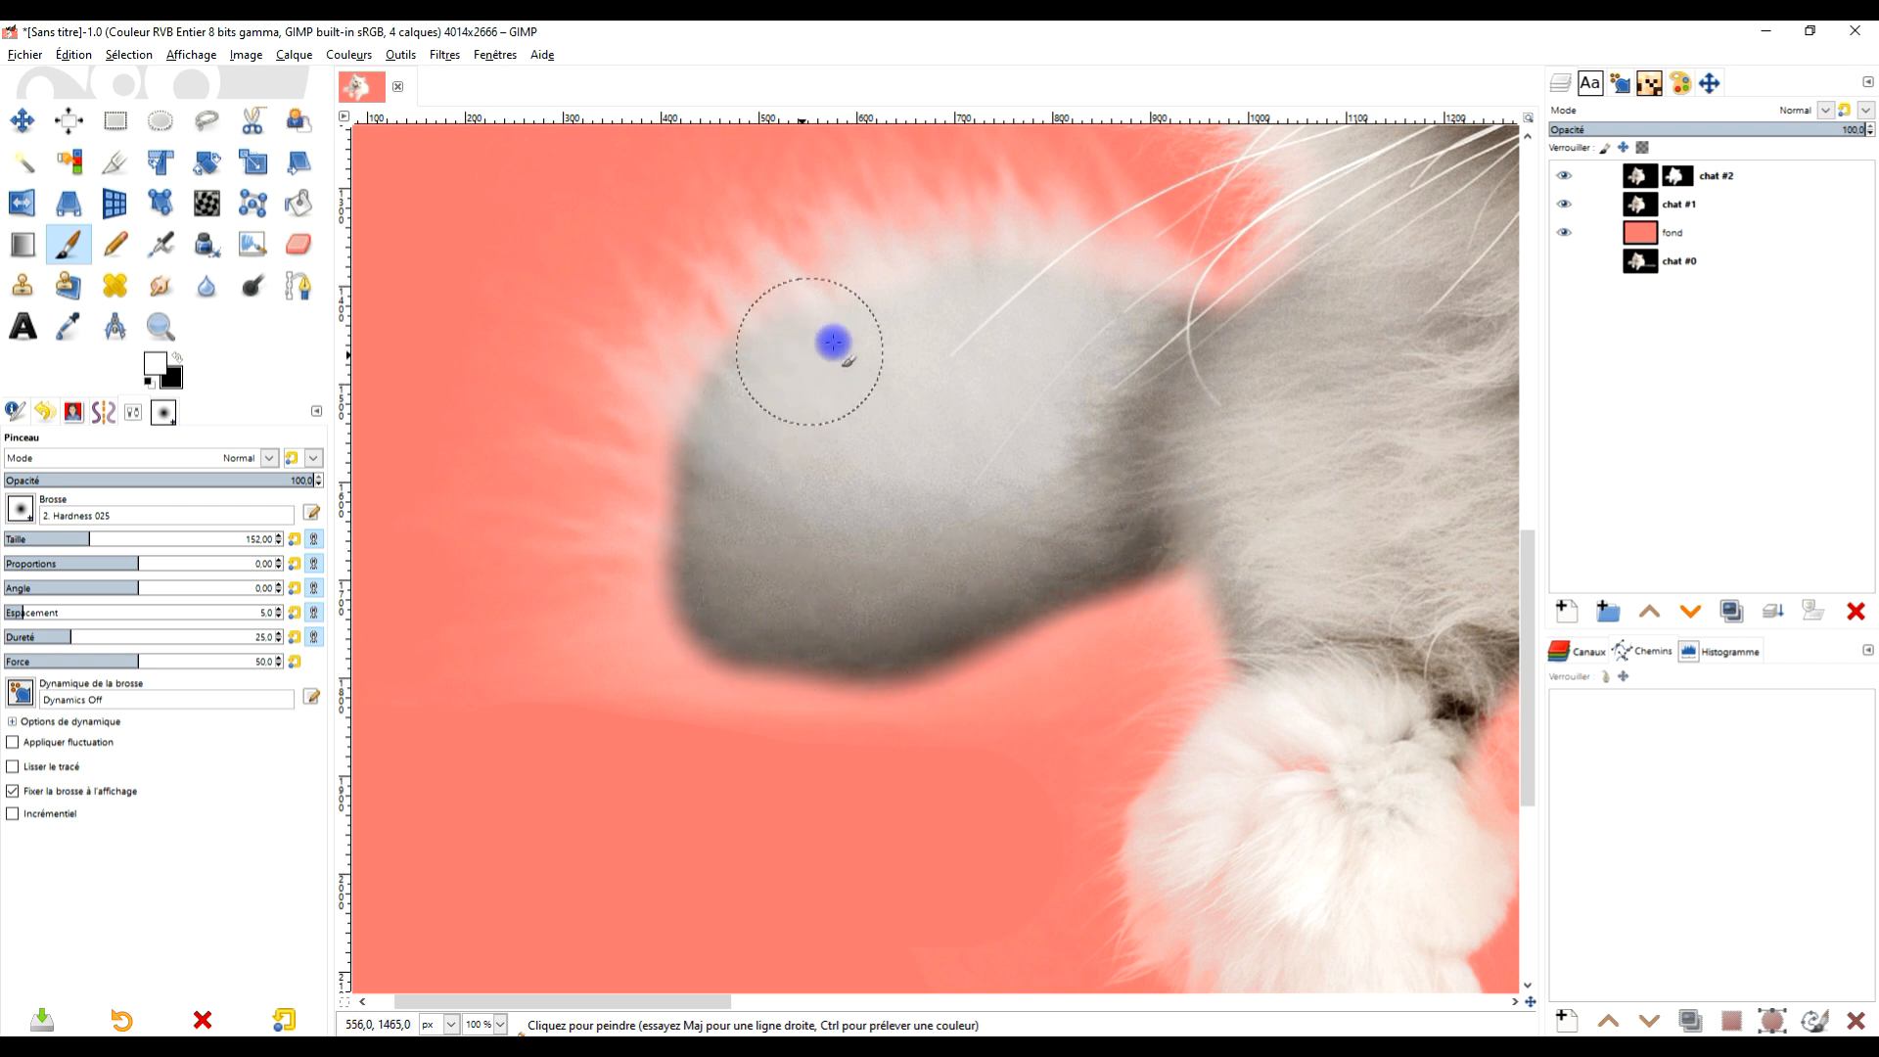
drag(1288, 352, 802, 660)
drag(1112, 262, 1033, 617)
drag(1191, 440, 673, 754)
drag(1269, 667, 1054, 108)
Paint the mask white over the chest fur and the cat's body on the image's right
scroll(979, 450, down, 2)
mouse_move(970, 609)
mouse_down()
mouse_move(1028, 335)
mouse_move(879, 381)
mouse_move(625, 410)
mouse_move(839, 420)
mouse_move(1088, 304)
mouse_move(717, 392)
mouse_move(931, 362)
mouse_move(796, 368)
mouse_move(641, 546)
mouse_move(572, 460)
mouse_move(604, 588)
mouse_move(876, 617)
mouse_move(1012, 608)
mouse_up()
scroll(926, 365, up, 2)
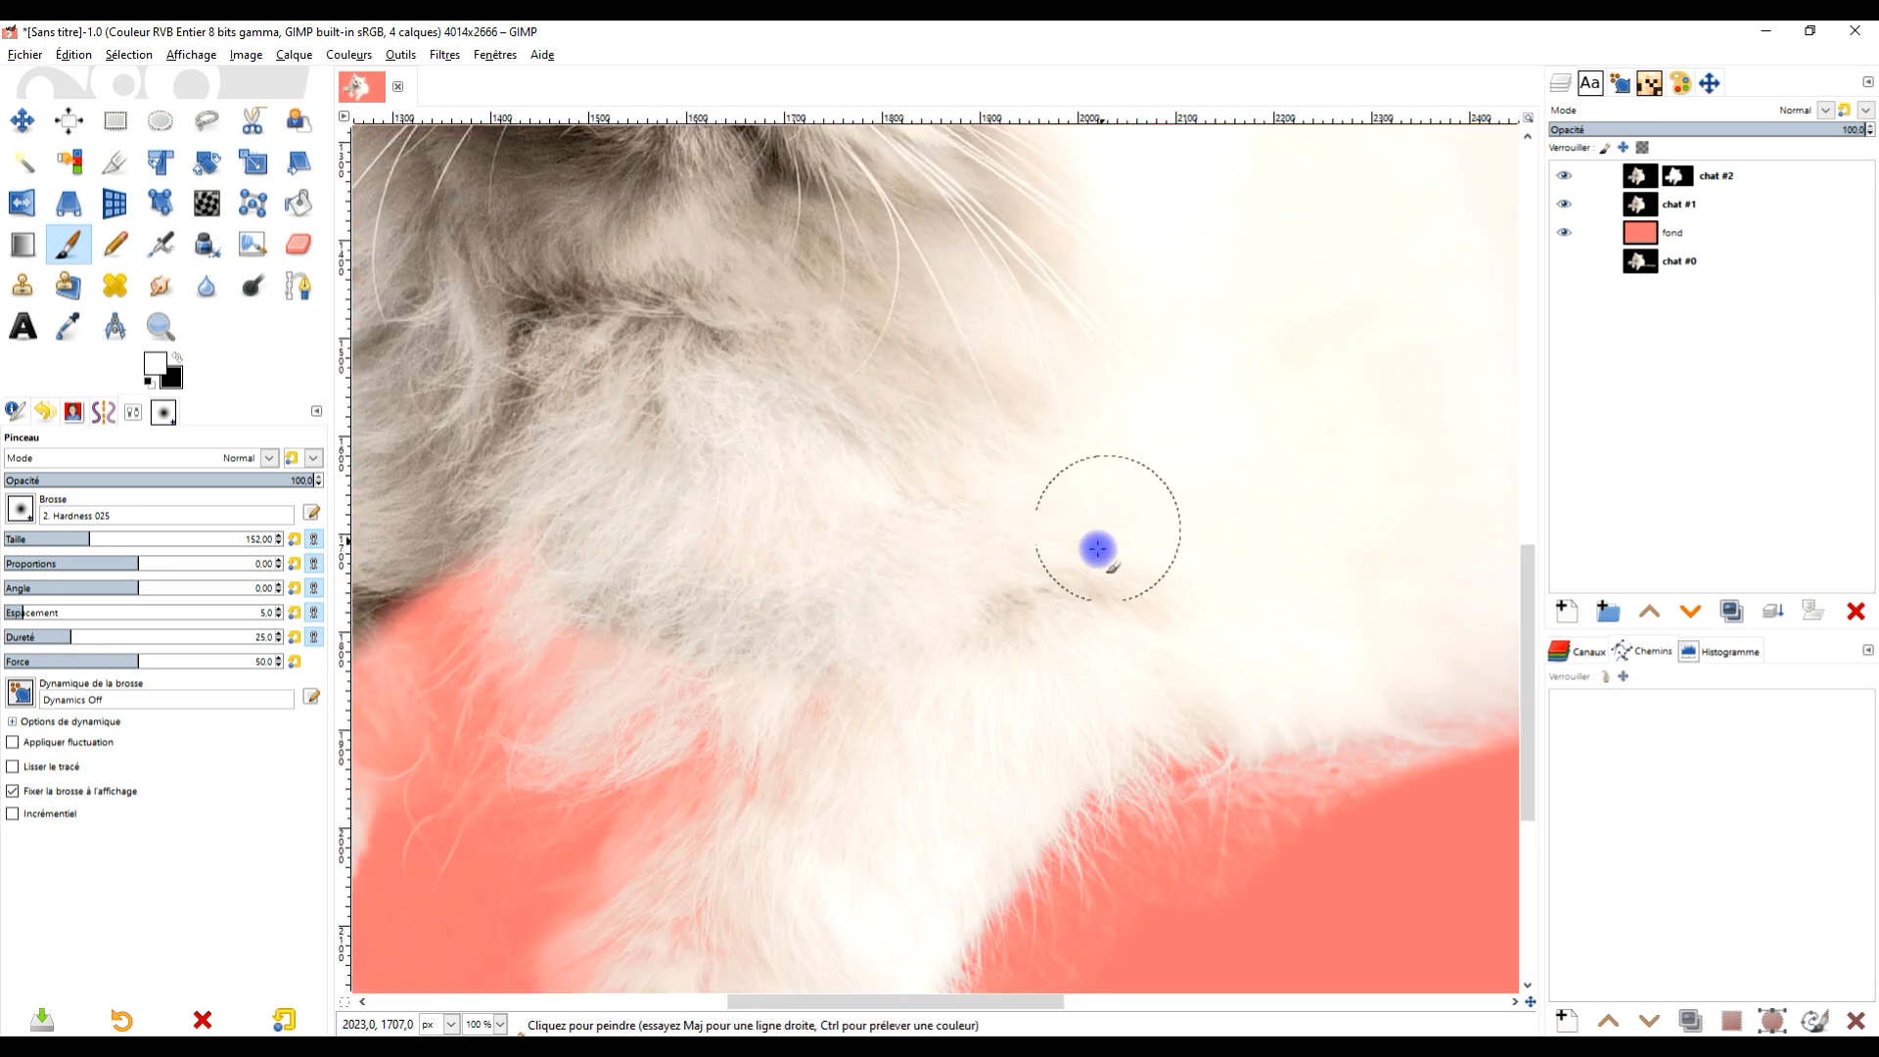
drag(1258, 524, 910, 494)
mouse_move(823, 558)
mouse_down()
mouse_move(966, 549)
mouse_move(1059, 371)
mouse_move(726, 500)
mouse_move(851, 382)
mouse_up()
drag(1139, 247, 1107, 871)
drag(942, 726, 899, 547)
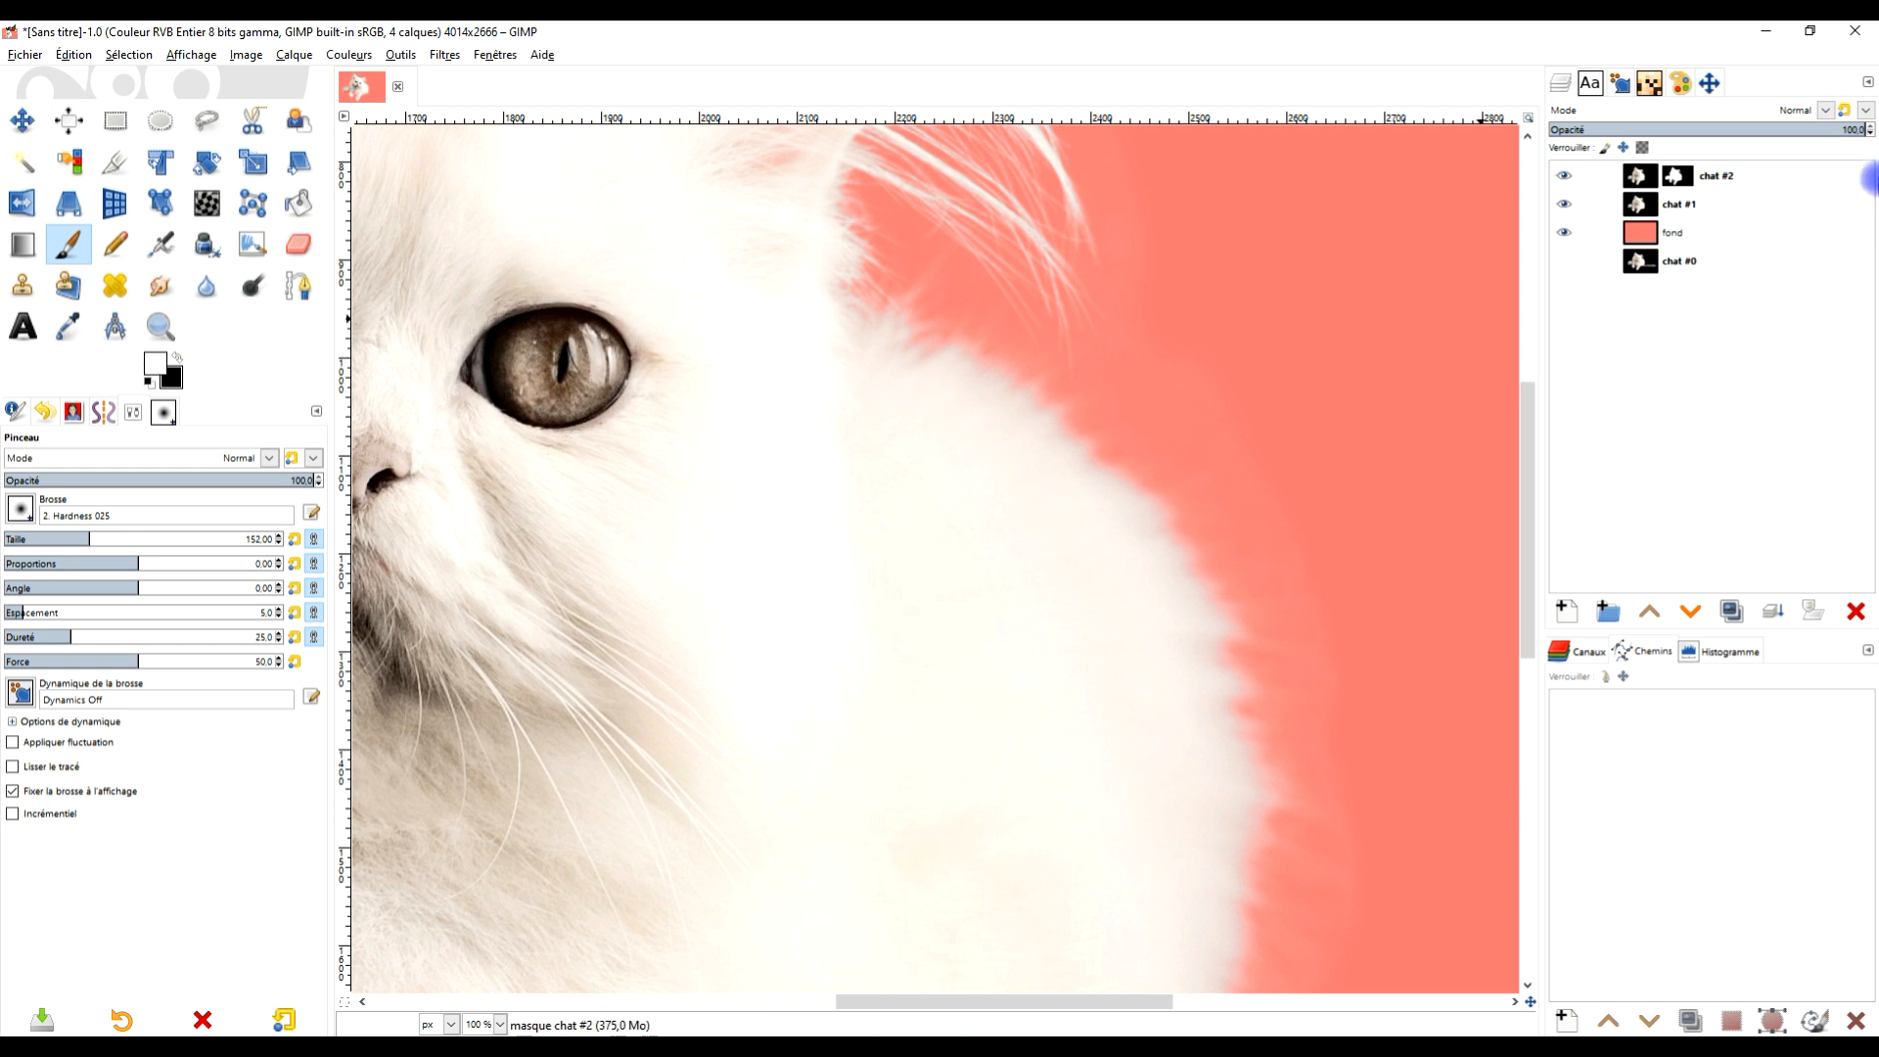
Display the chat #2 layer mask on the canvas and paint the remaining gray patches in the chest white
right_click(1684, 179)
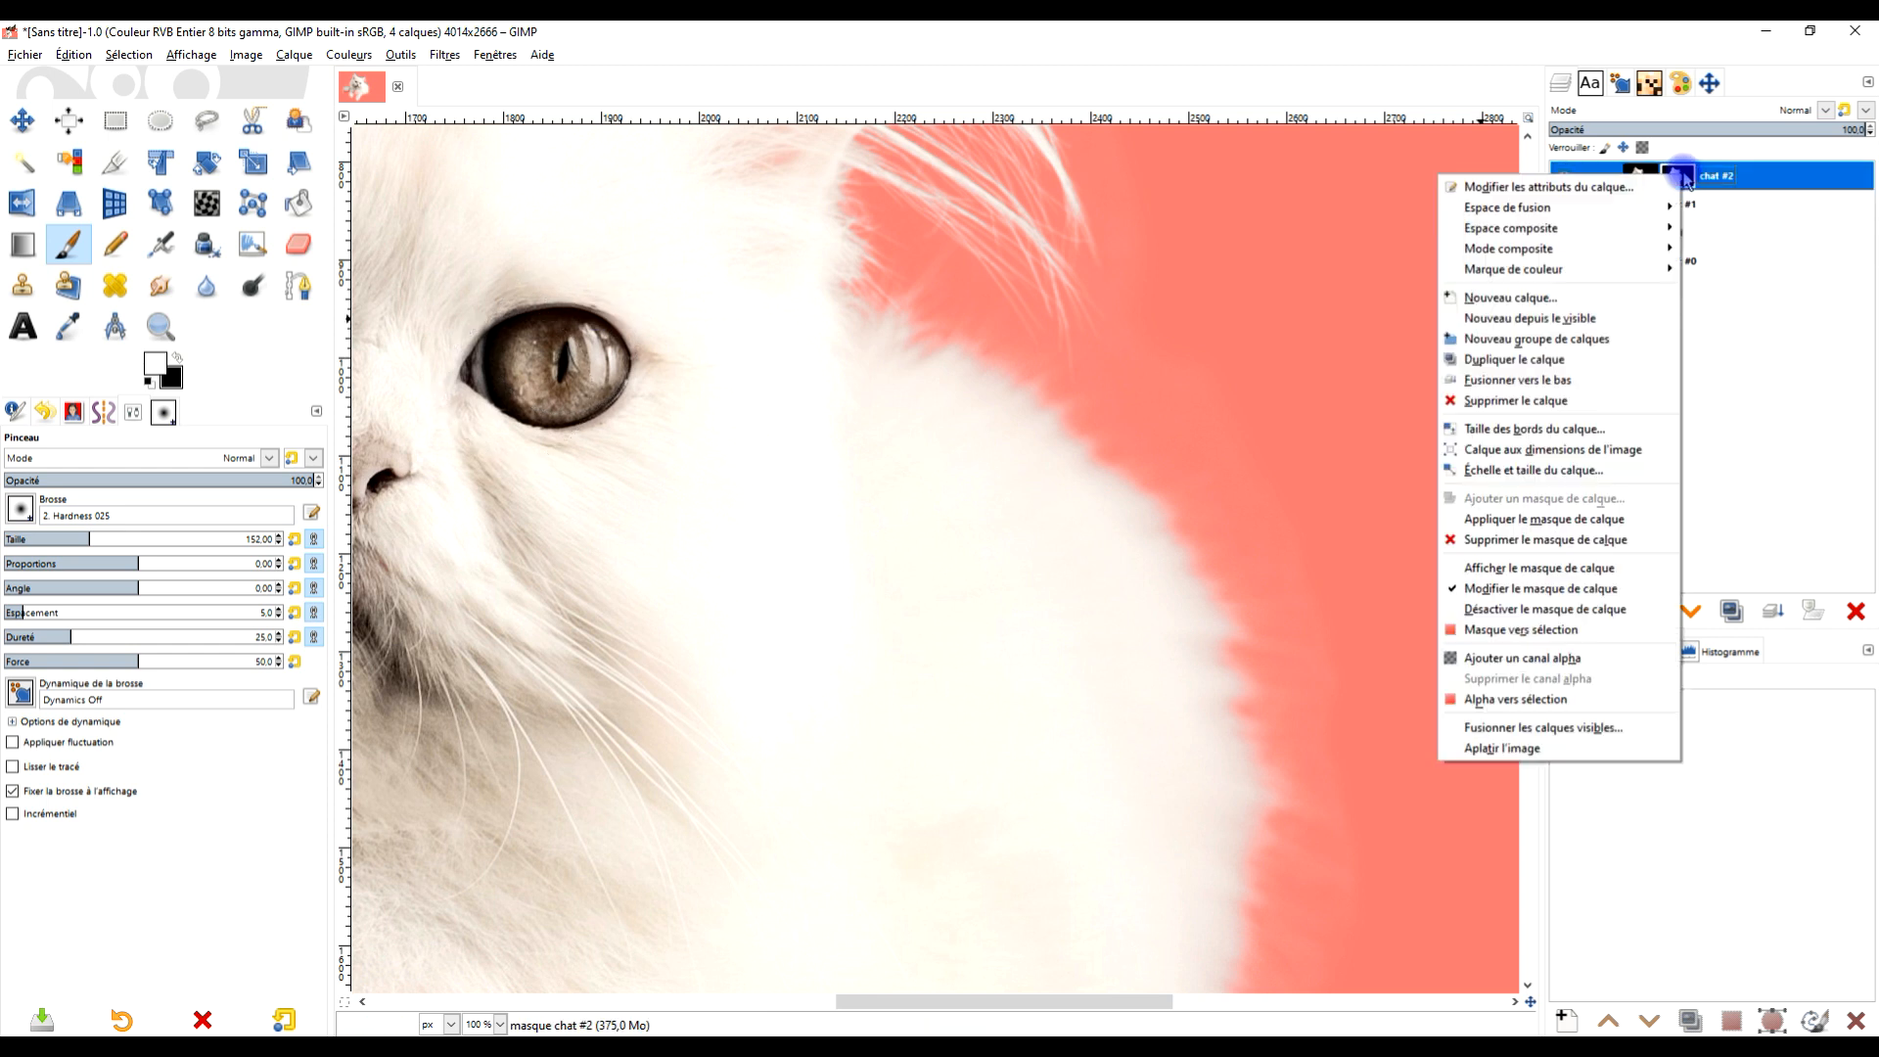
click(1558, 568)
scroll(859, 558, down, 3)
scroll(755, 591, up, 2)
mouse_move(746, 694)
mouse_down()
mouse_move(872, 470)
mouse_move(919, 449)
mouse_up()
scroll(919, 449, up, 1)
mouse_move(1039, 304)
mouse_down()
mouse_move(1037, 440)
mouse_move(1012, 328)
mouse_up()
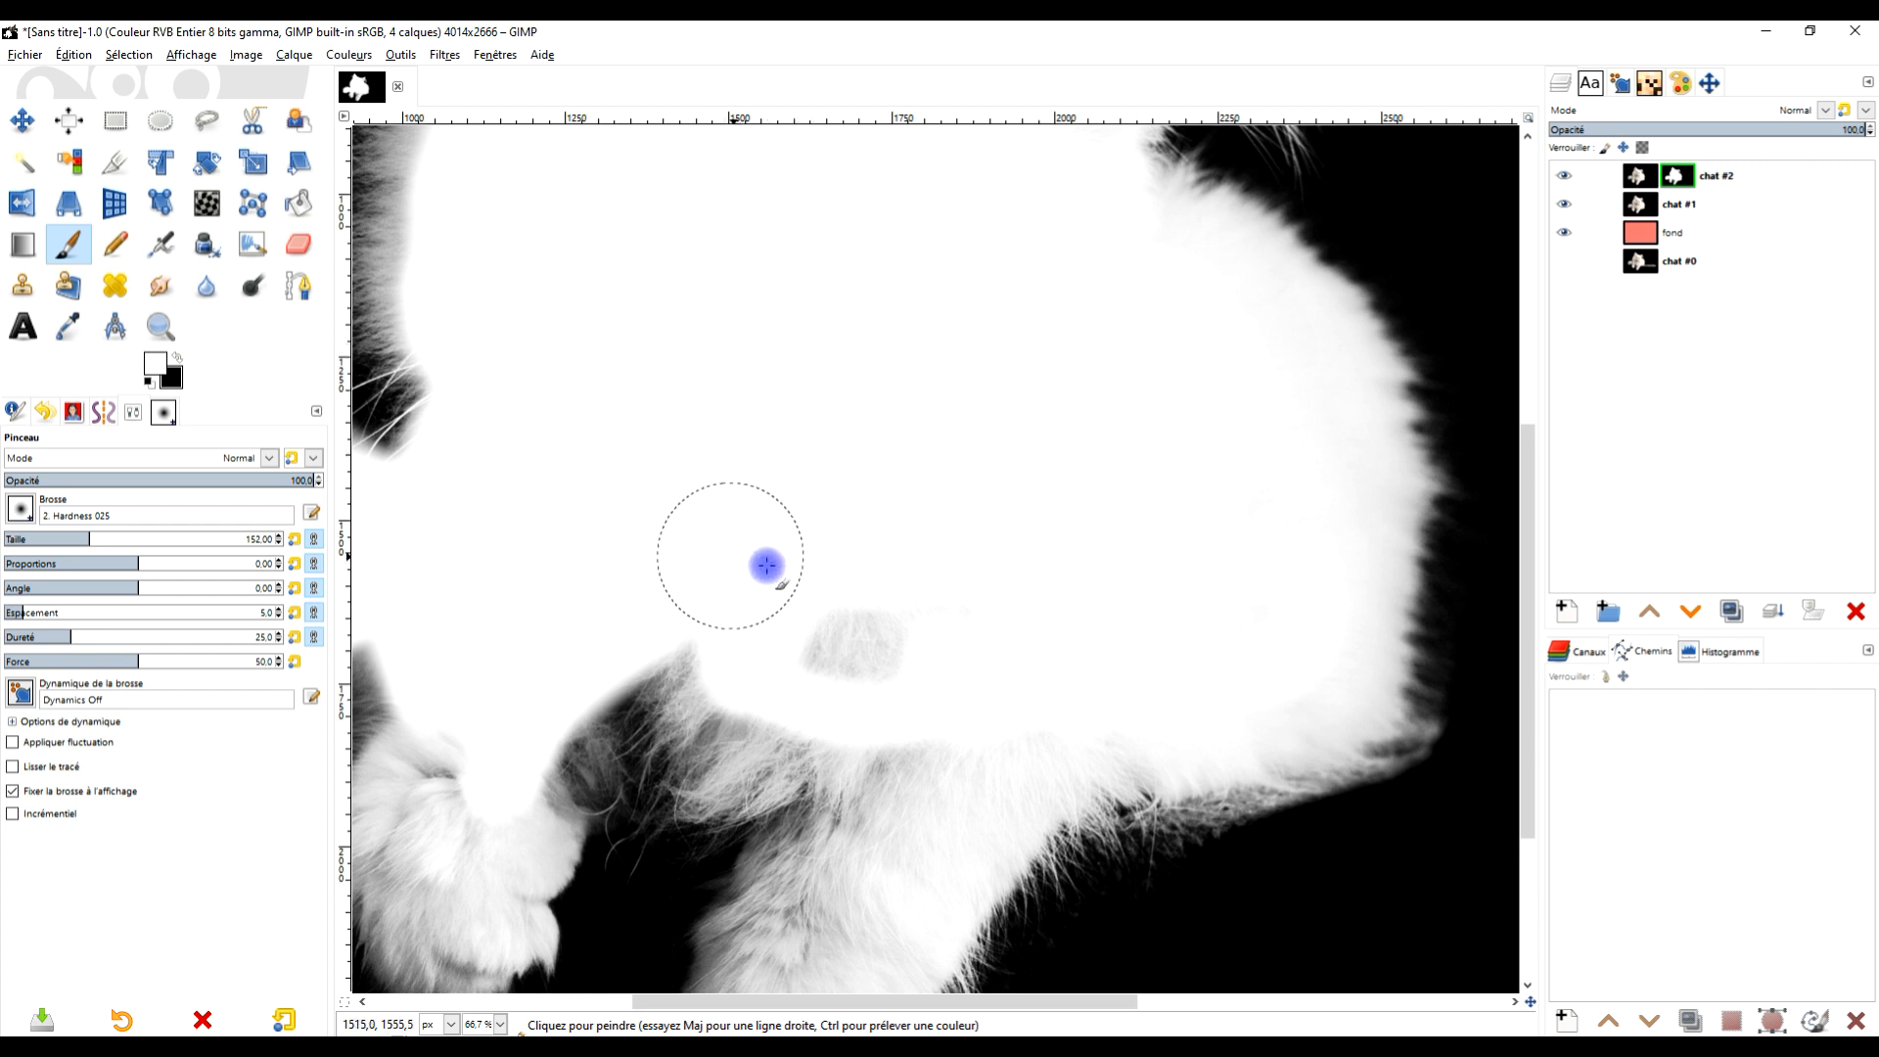
drag(766, 565, 922, 677)
drag(793, 682, 777, 736)
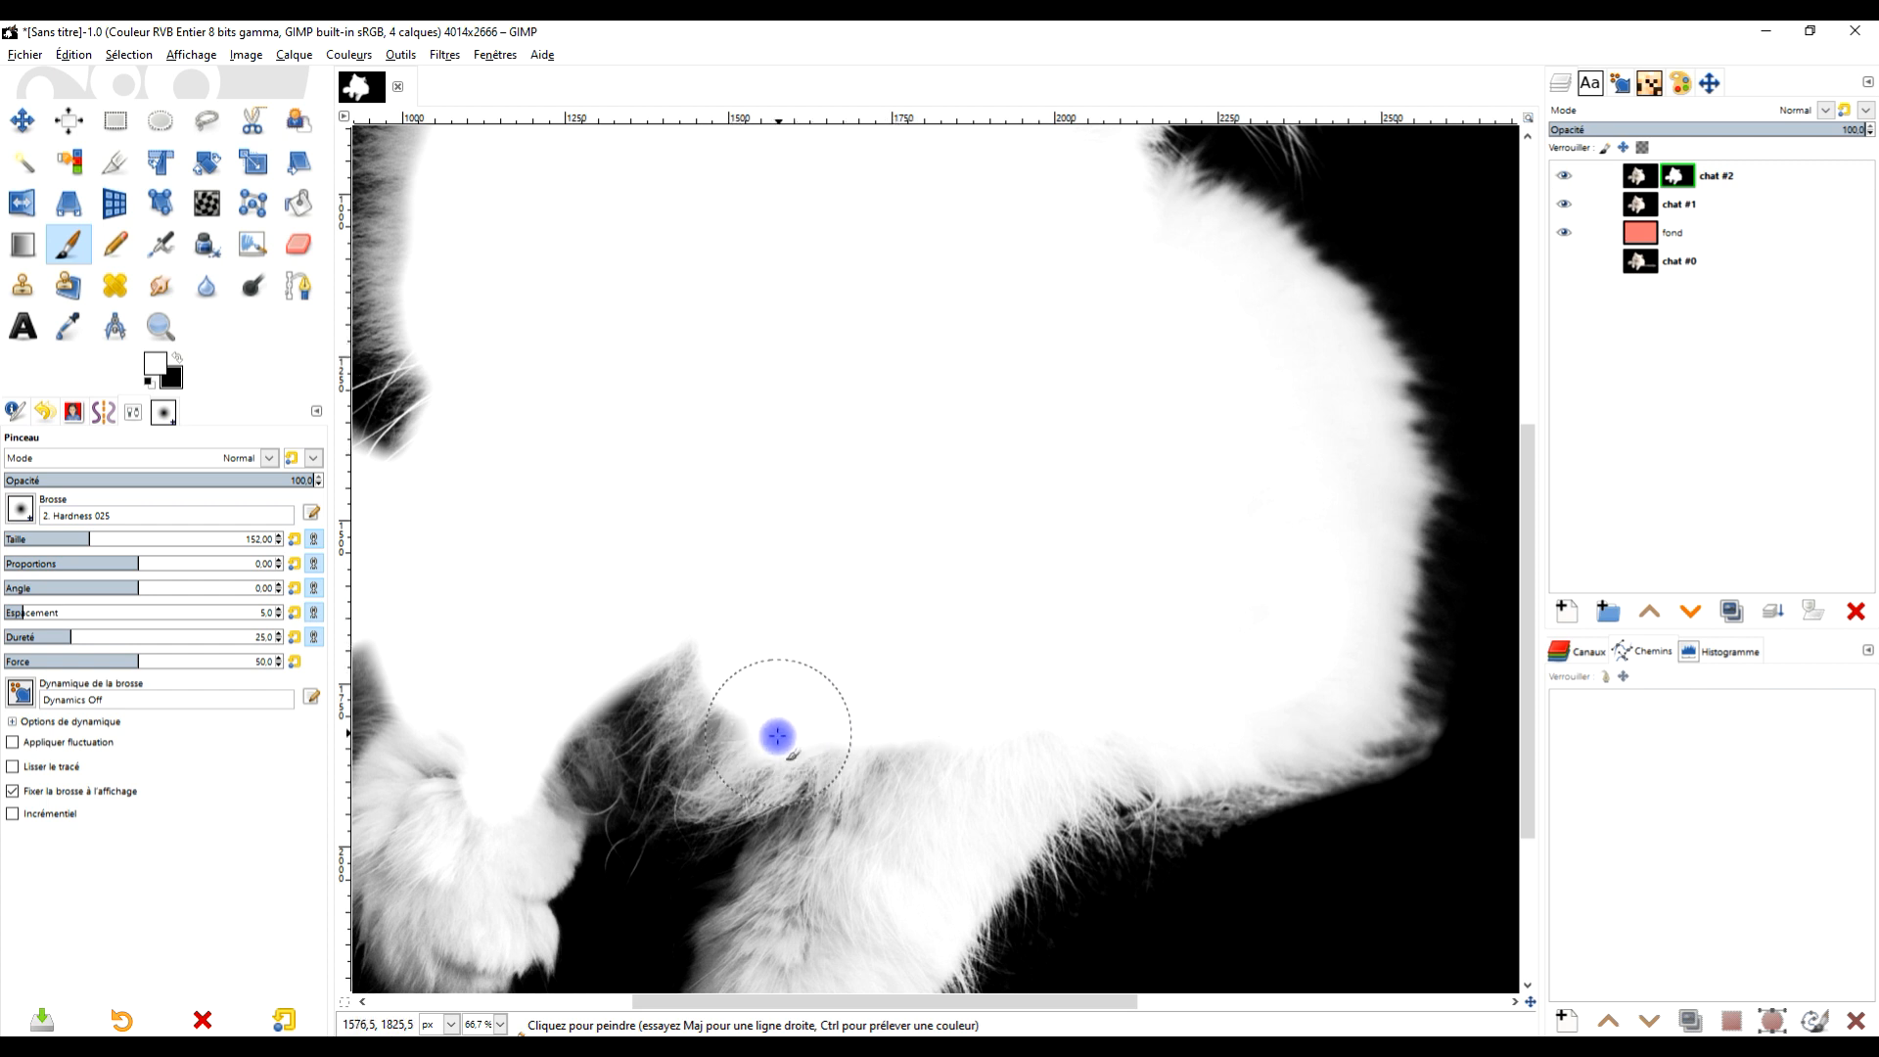
mouse_move(714, 651)
mouse_down()
mouse_move(670, 630)
mouse_move(706, 607)
mouse_up()
Paint white over the gray areas of the mask on the forehead and at the base of the ear on the image's right
drag(1199, 404, 1004, 580)
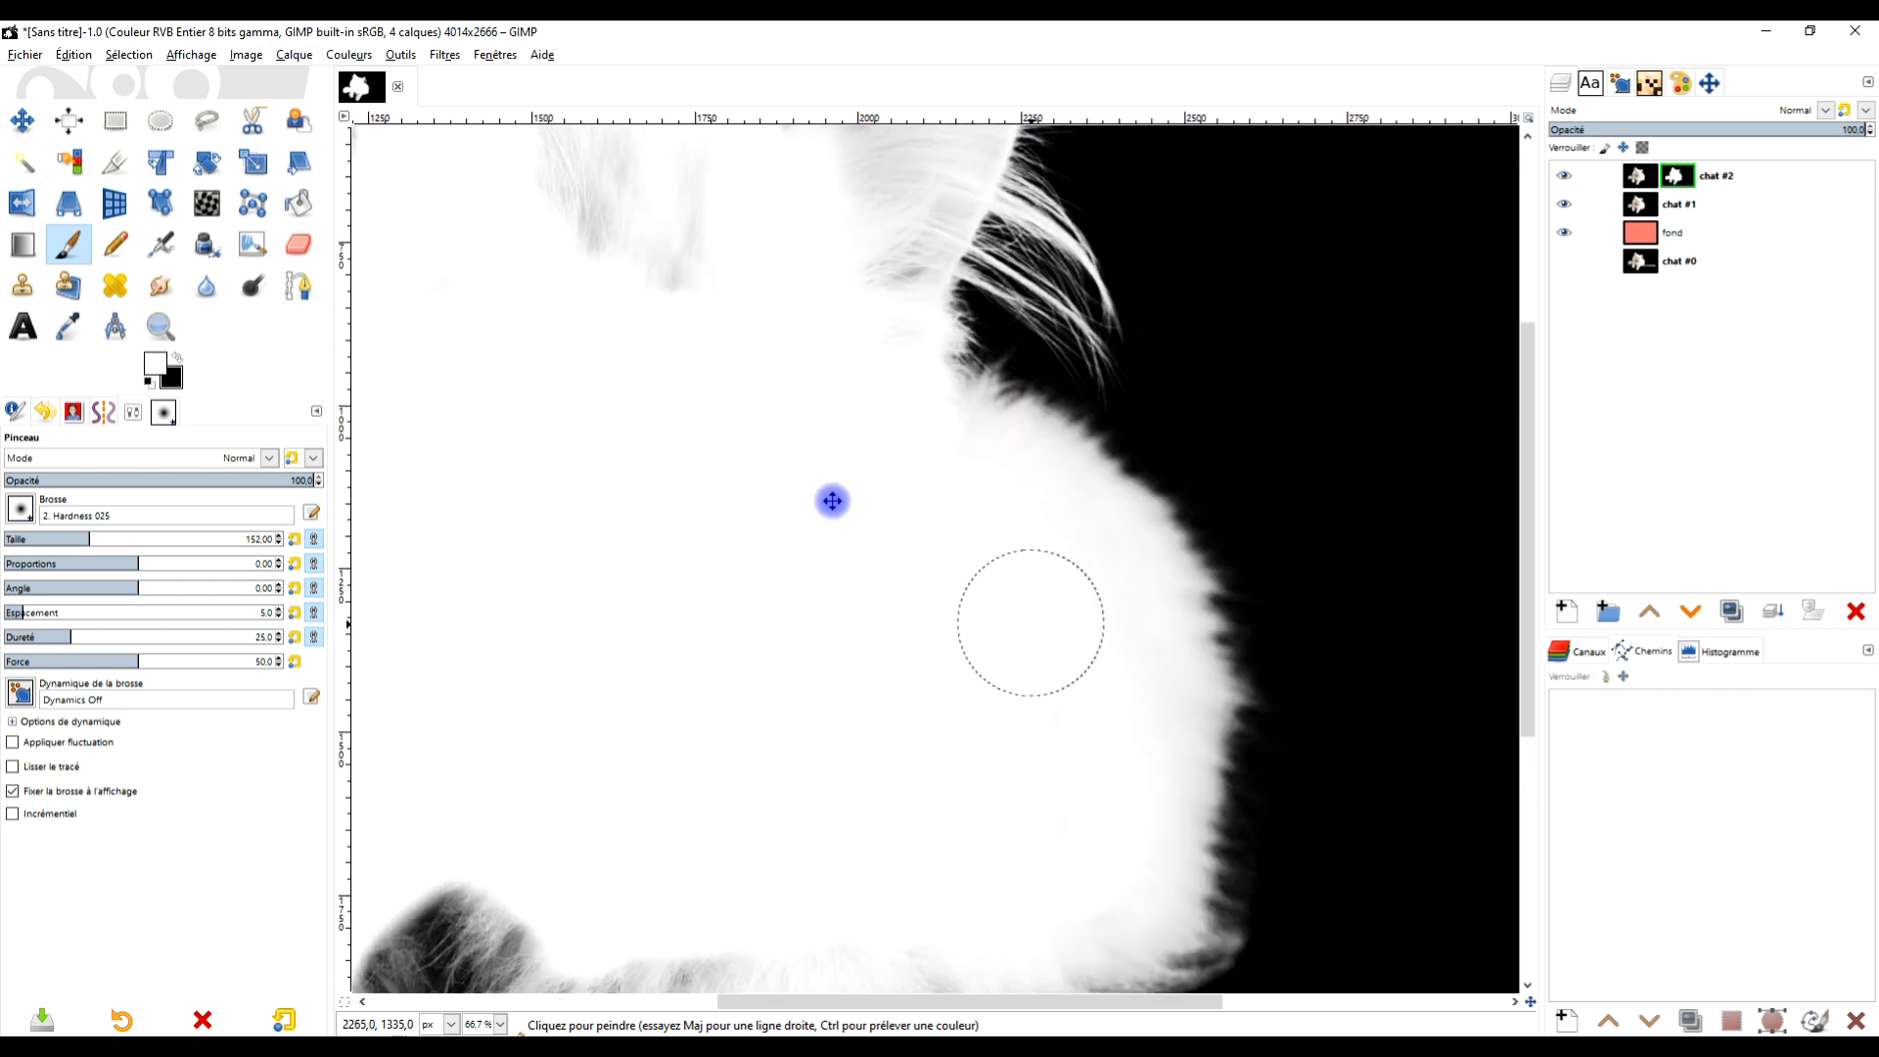
drag(833, 501, 831, 481)
mouse_move(676, 425)
mouse_down()
mouse_move(848, 529)
mouse_move(846, 443)
mouse_move(717, 379)
mouse_up()
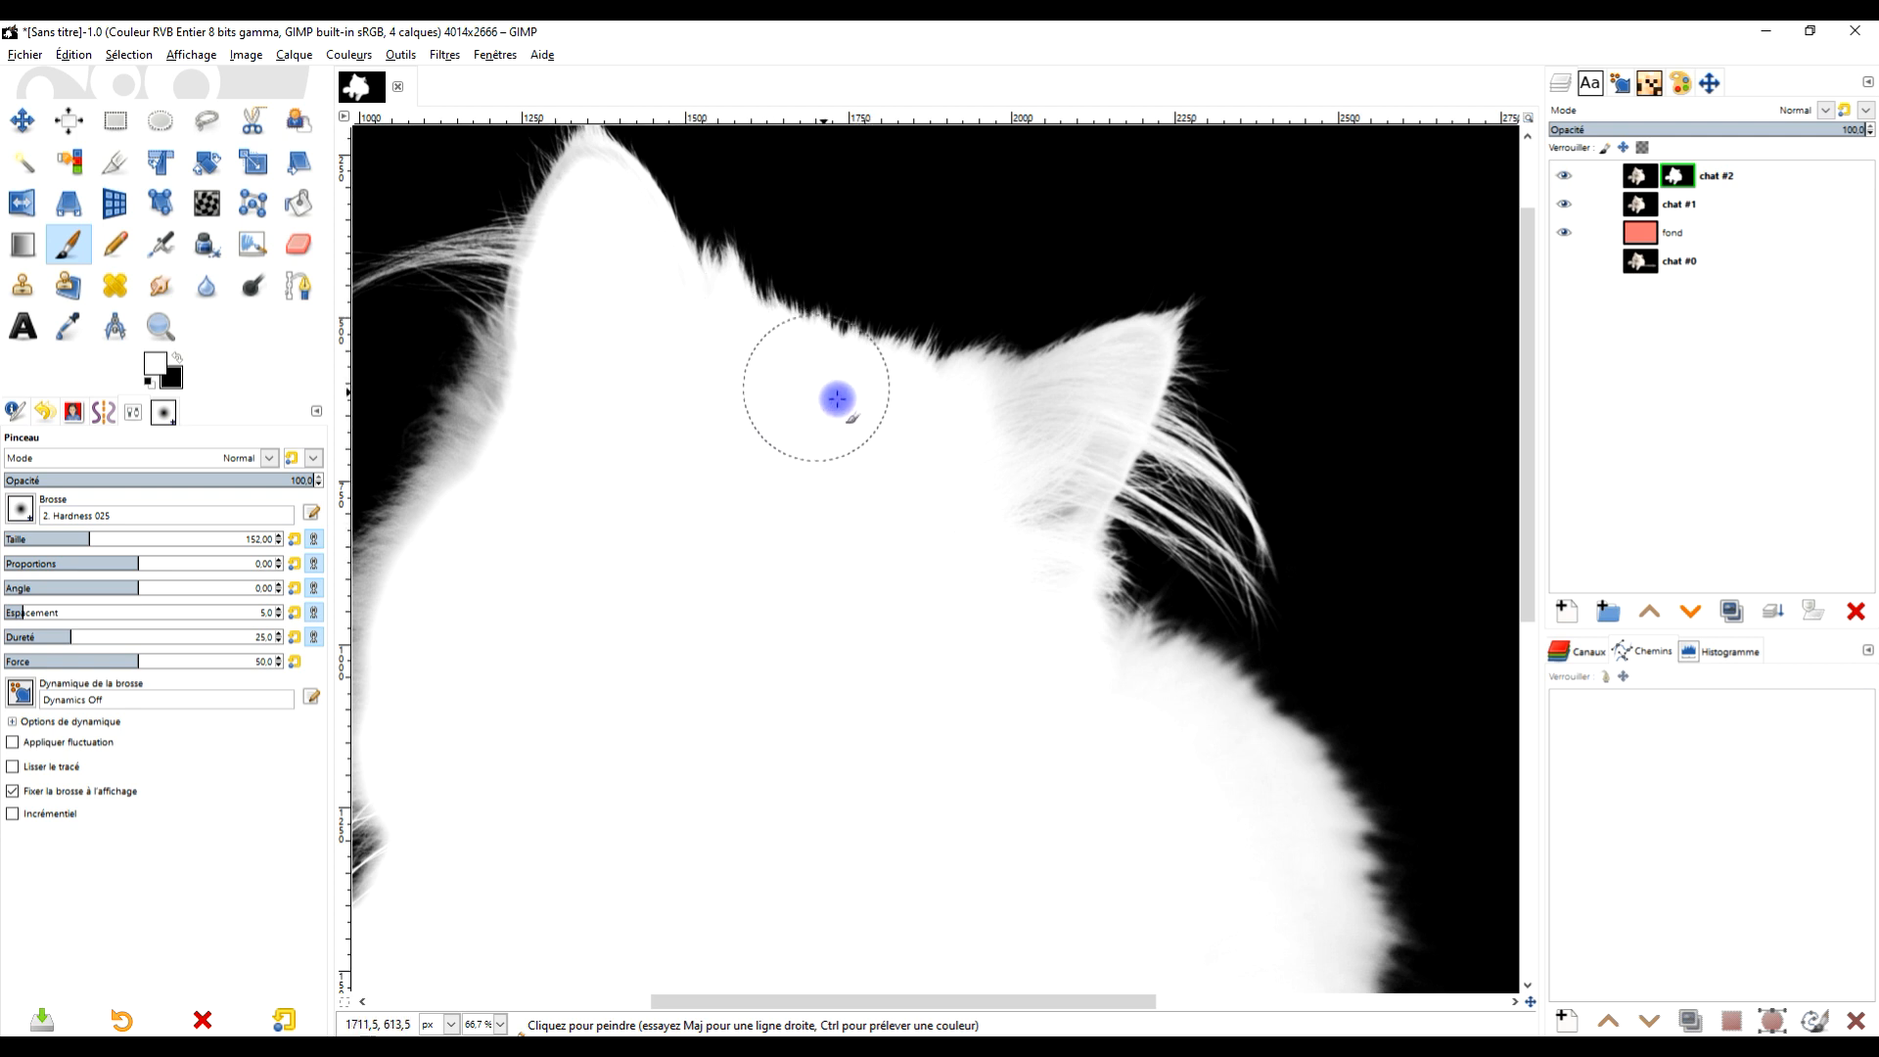
mouse_move(1001, 448)
mouse_down()
mouse_move(1063, 425)
mouse_move(1008, 545)
mouse_up()
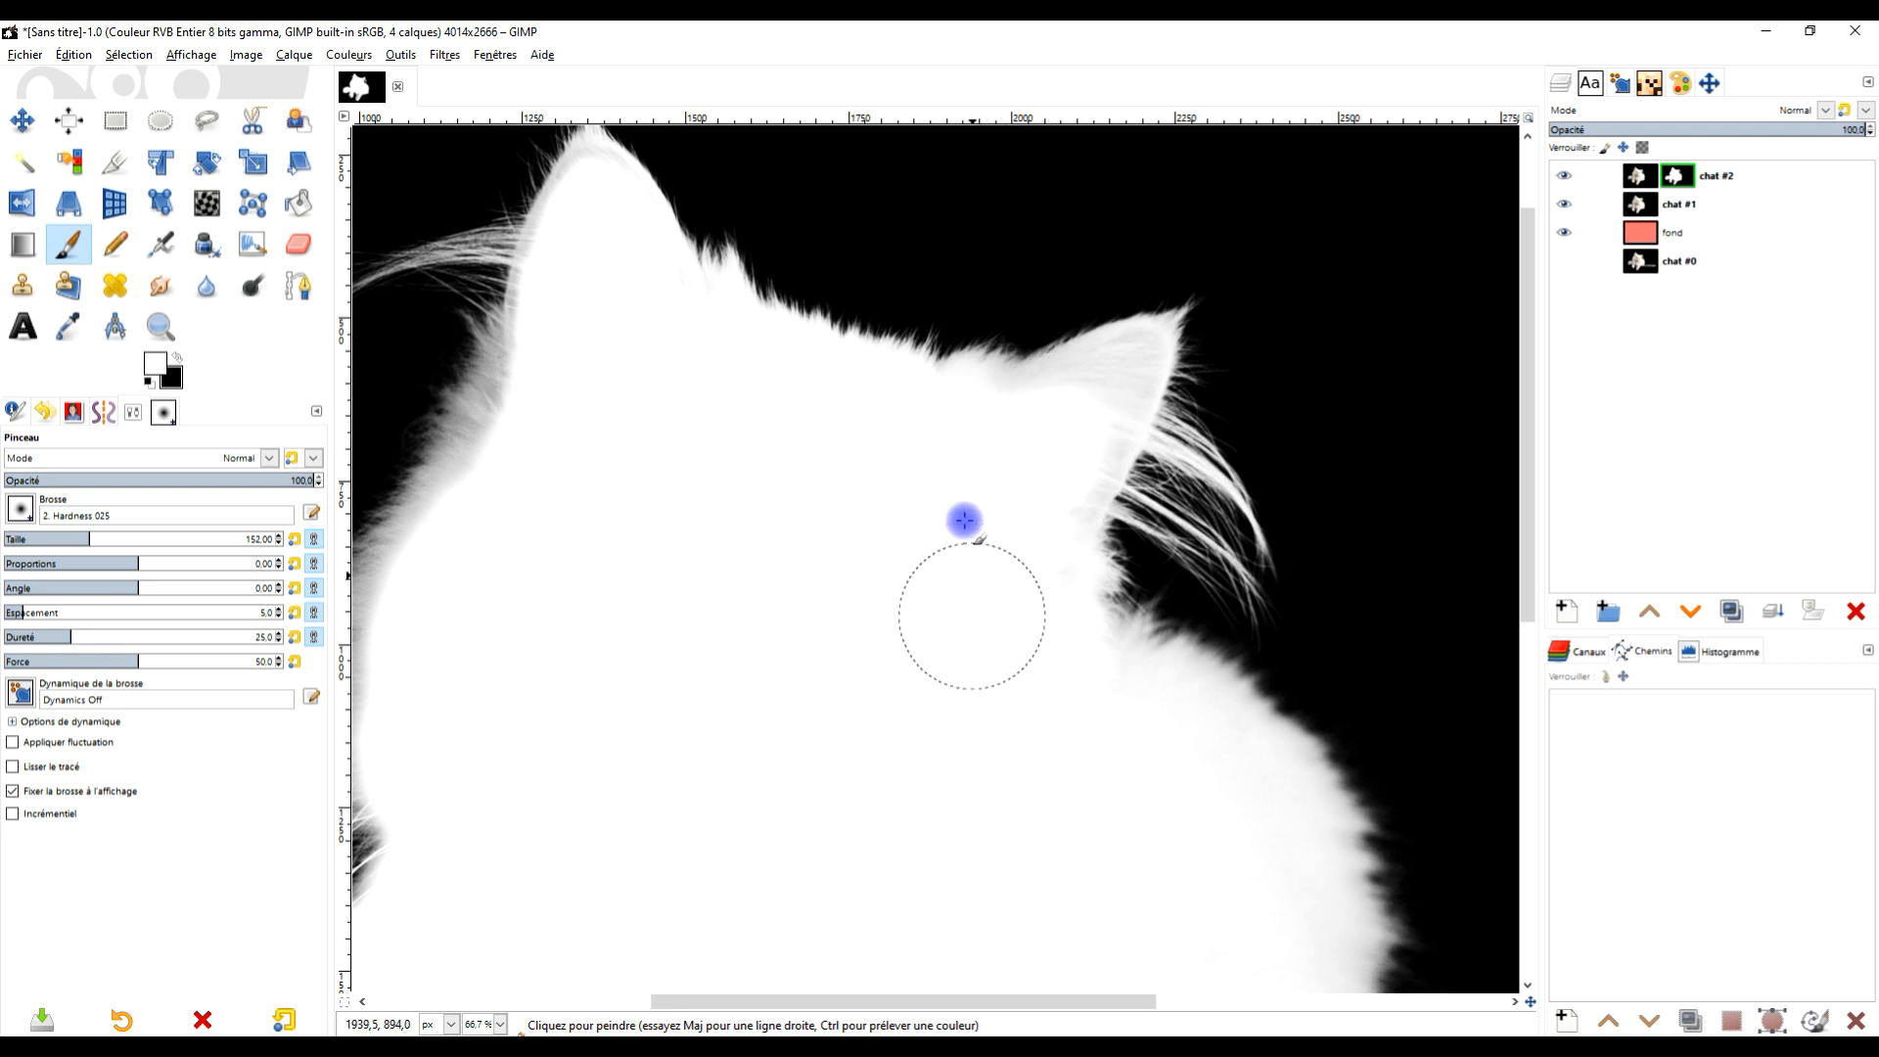
drag(770, 779, 1048, 763)
Paint white along the inner edge of the head and cheek on the image's left, keeping the fine outer hairs
scroll(797, 344, up, 3)
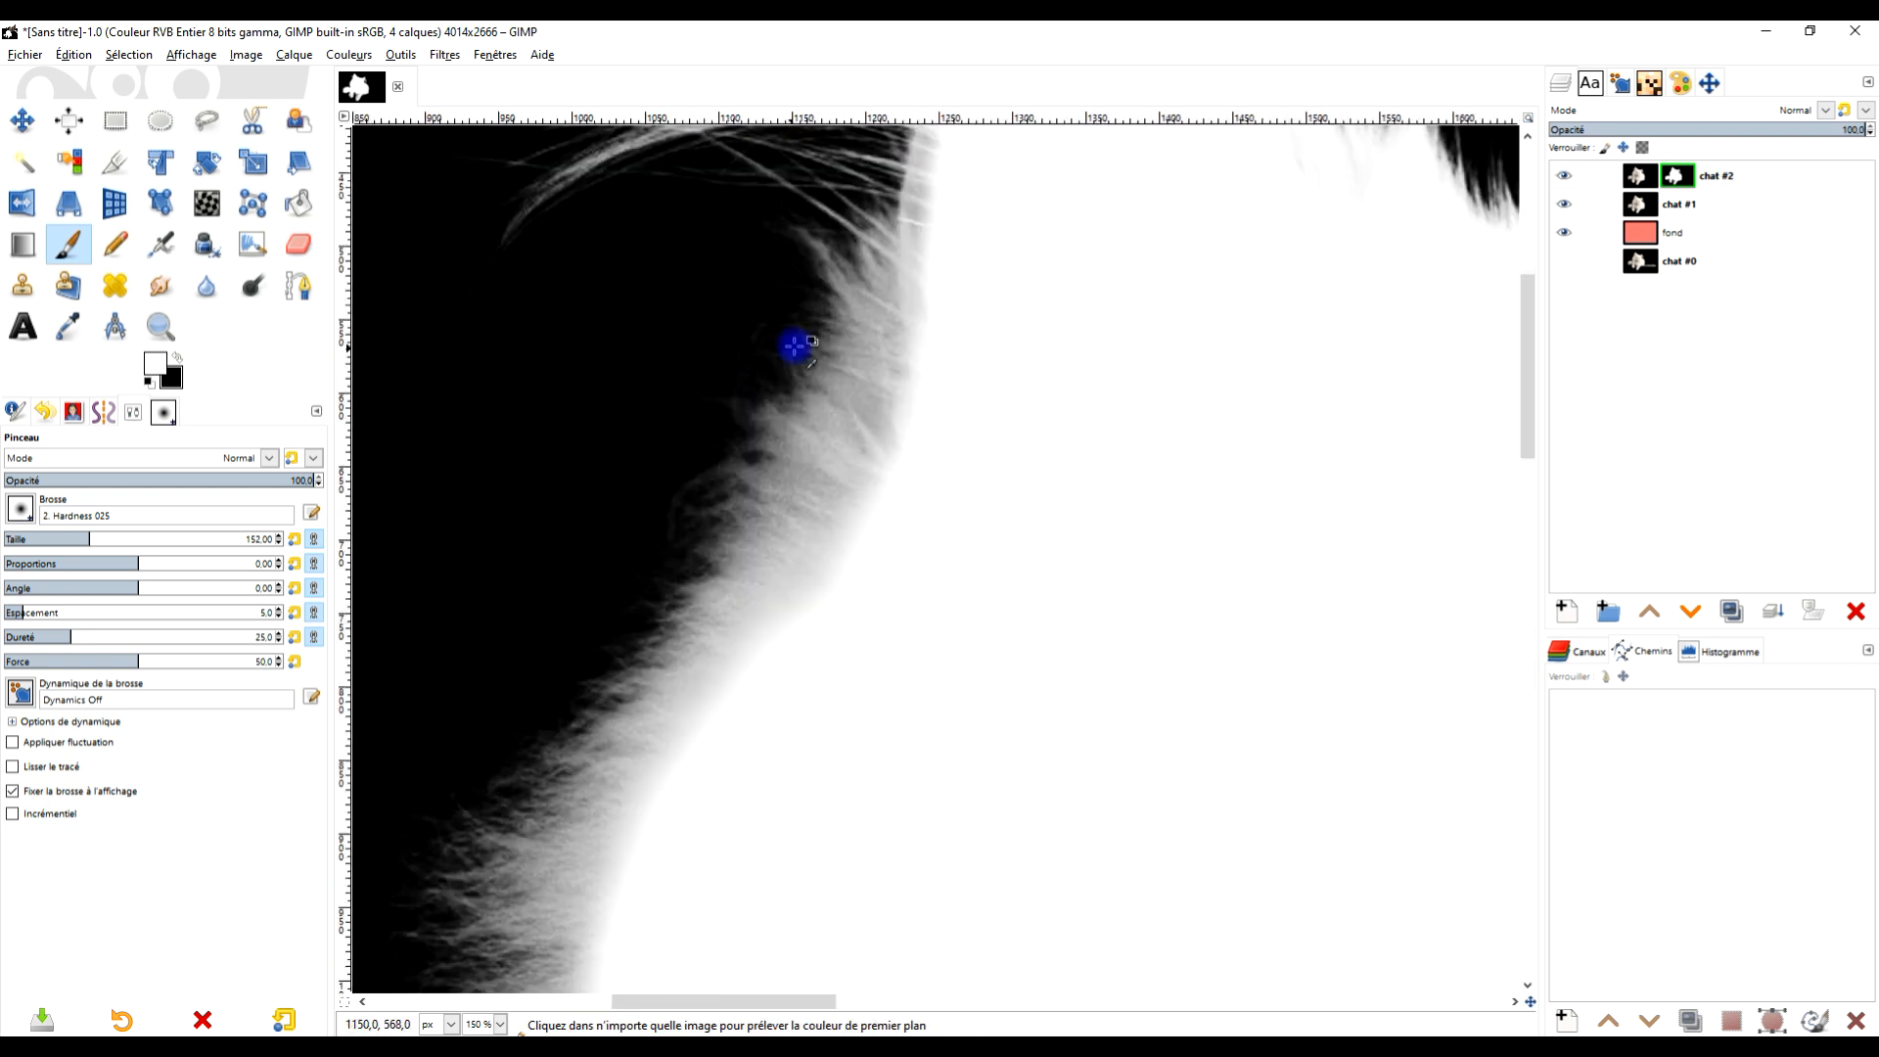
drag(1013, 289, 749, 768)
mouse_move(965, 444)
mouse_down()
mouse_move(990, 305)
mouse_move(961, 300)
mouse_move(758, 700)
mouse_move(821, 518)
mouse_move(882, 463)
mouse_move(1005, 215)
mouse_move(1011, 187)
mouse_move(969, 181)
mouse_up()
scroll(1026, 448, down, 2)
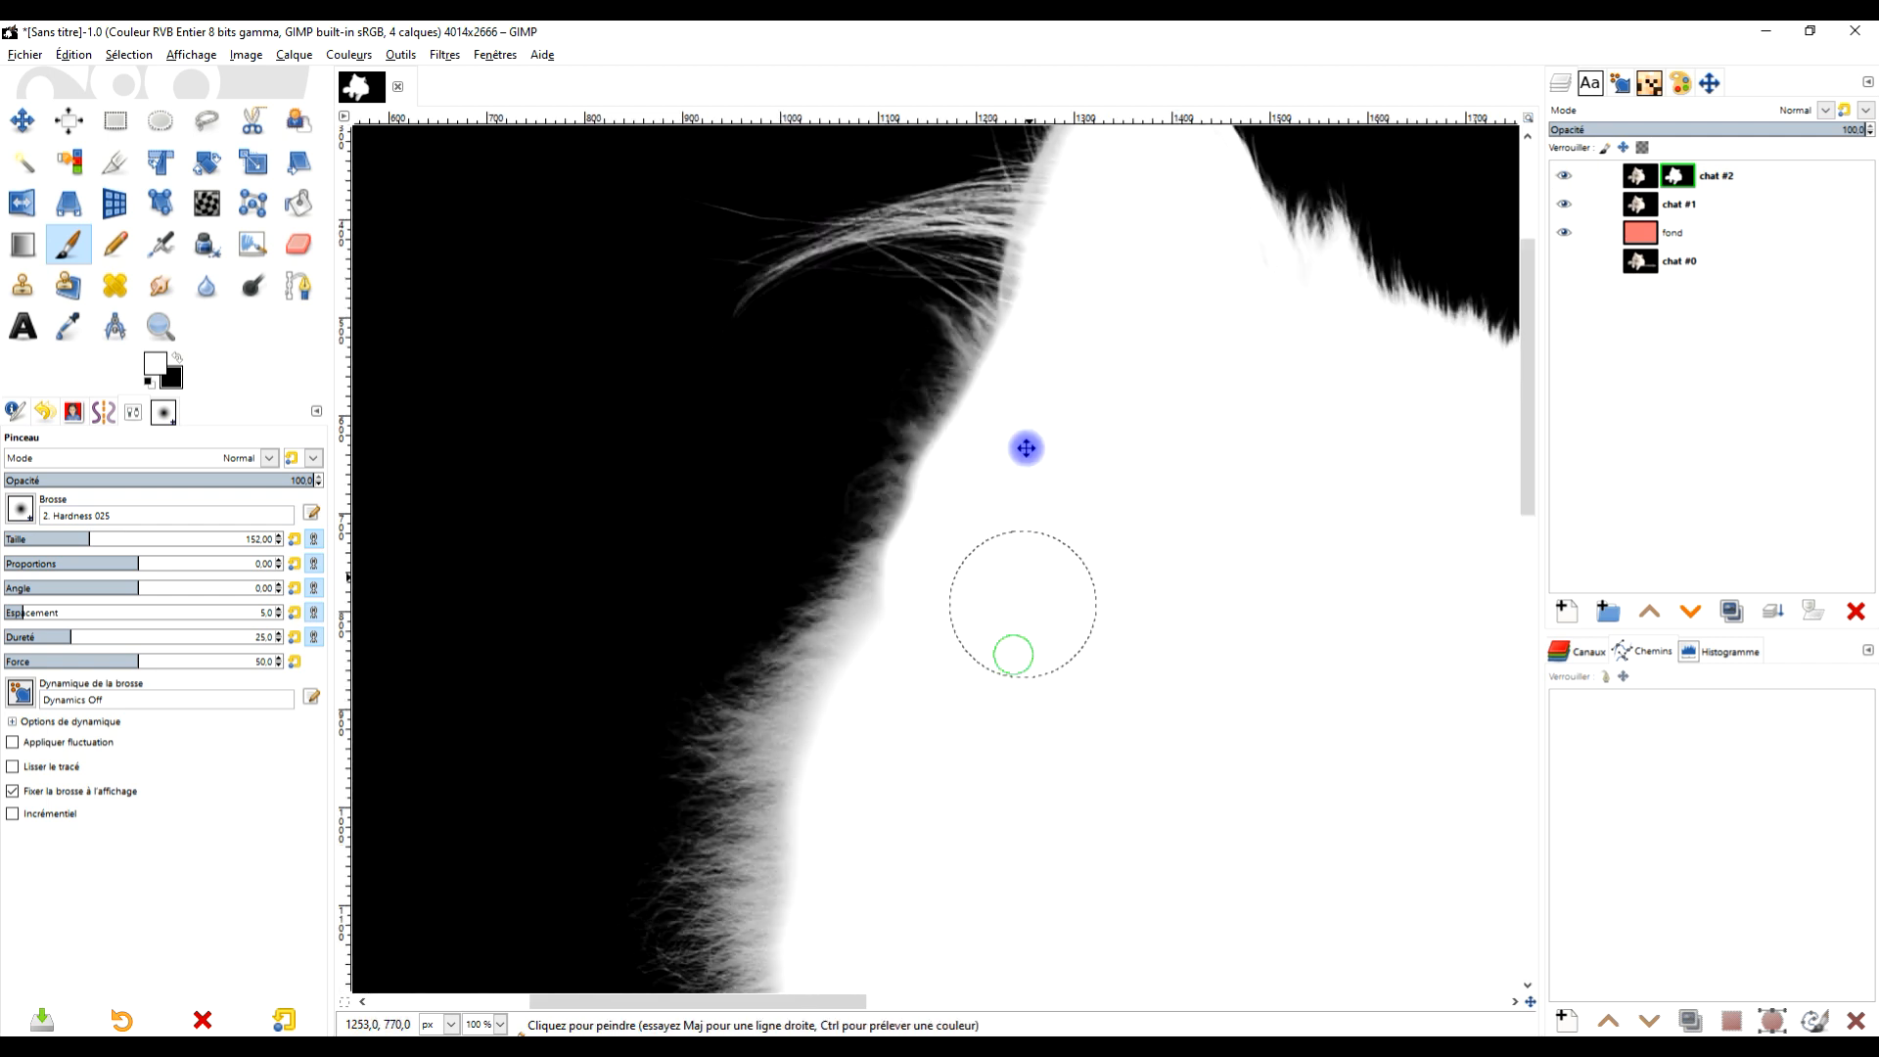
scroll(901, 378, up, 1)
mouse_move(757, 568)
mouse_down()
mouse_move(720, 848)
mouse_move(779, 470)
mouse_move(799, 418)
mouse_move(878, 361)
mouse_up()
scroll(1031, 466, down, 3)
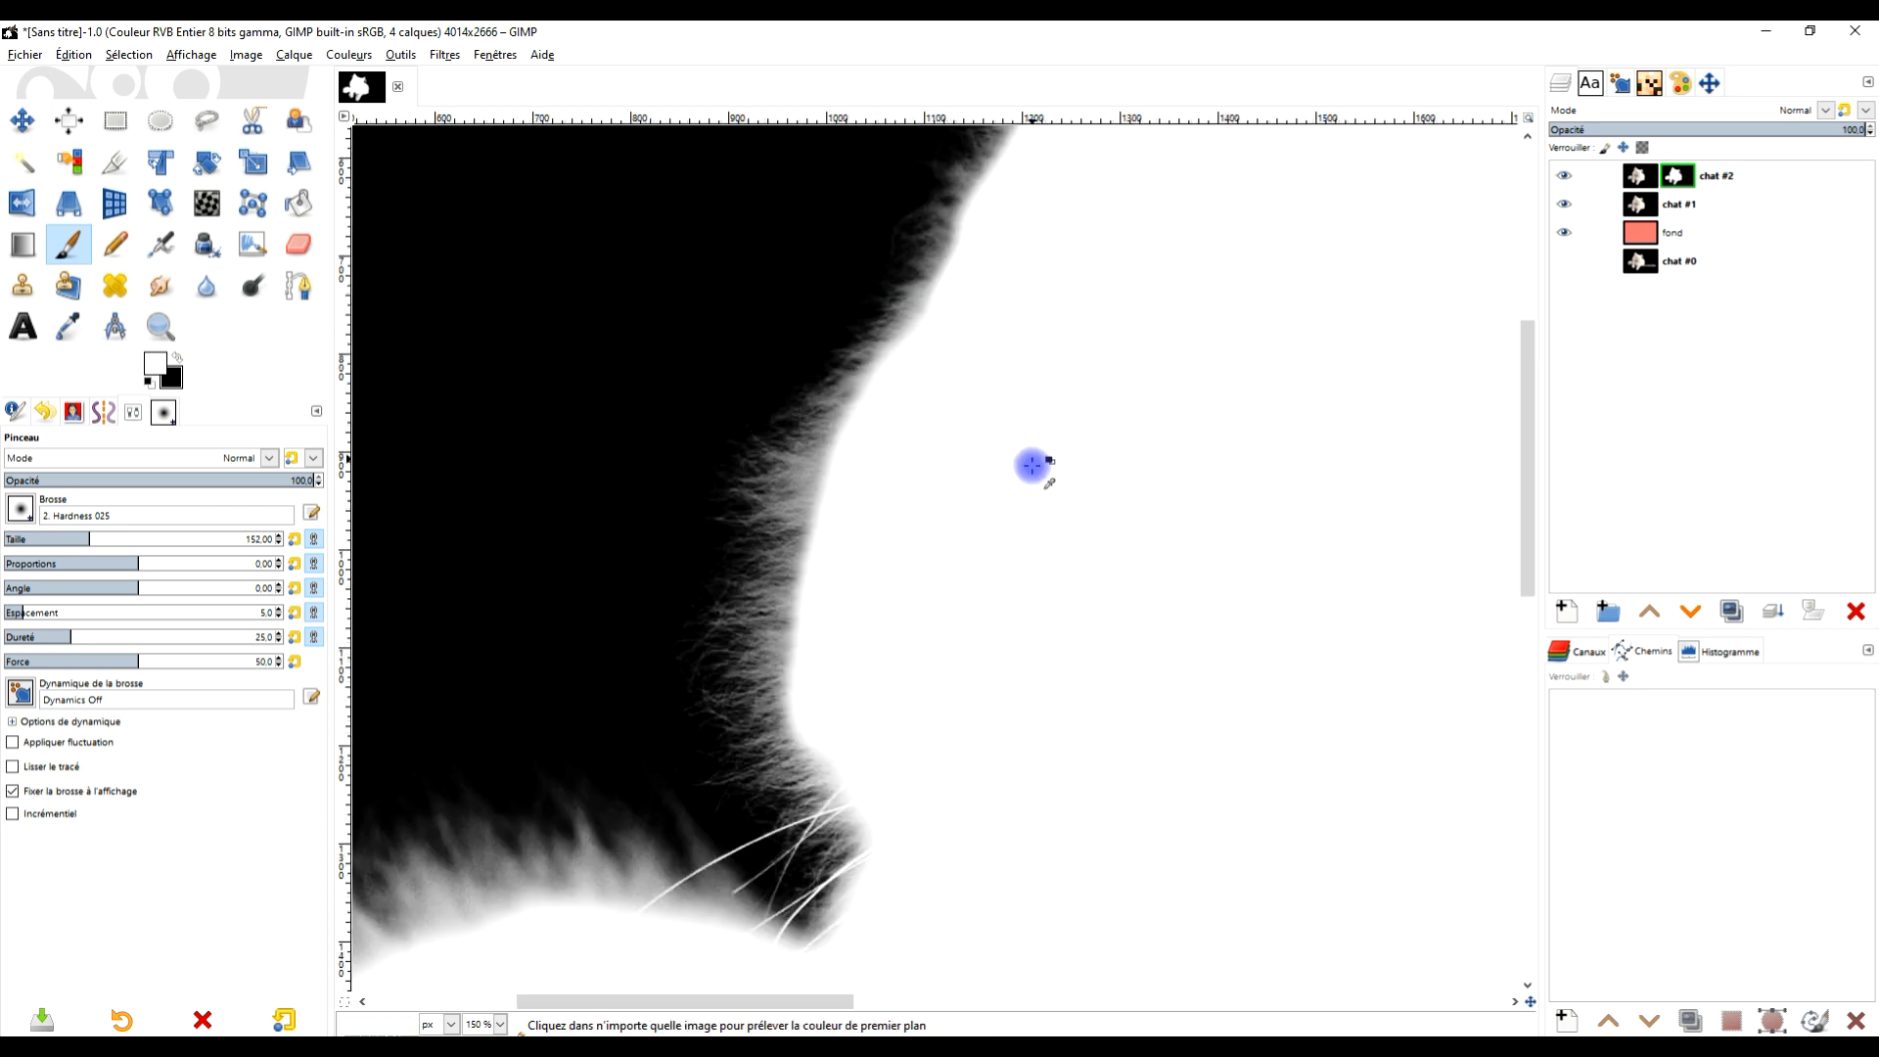
drag(1031, 466, 881, 273)
scroll(627, 493, up, 3)
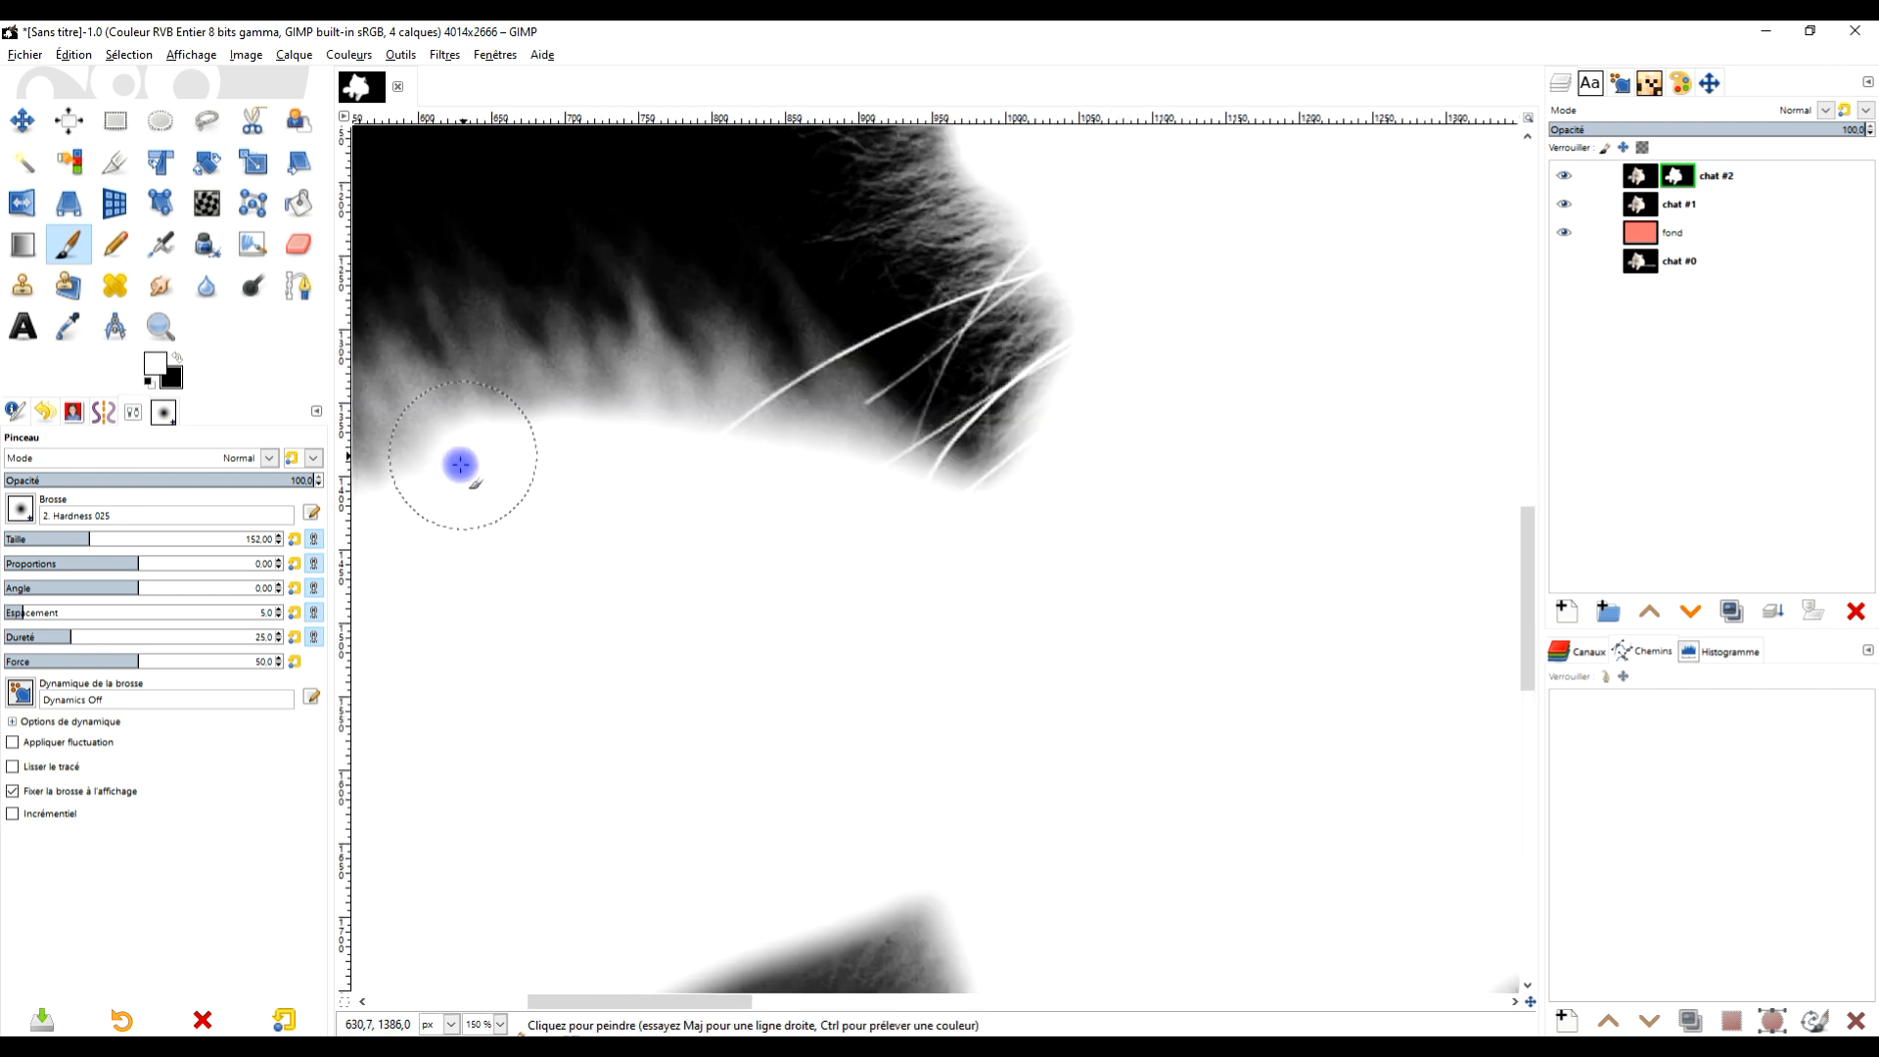
Paint the mask white inside the fur mass on the image's left and the raised paw, leaving the fringe gray
scroll(973, 591, down, 3)
scroll(884, 577, up, 2)
mouse_move(902, 390)
mouse_down()
mouse_move(855, 578)
mouse_move(940, 559)
mouse_move(971, 434)
mouse_move(919, 715)
mouse_move(1021, 556)
mouse_move(985, 501)
mouse_up()
mouse_move(926, 400)
mouse_down()
mouse_move(843, 486)
mouse_move(877, 671)
mouse_move(816, 558)
mouse_move(848, 450)
mouse_move(885, 524)
mouse_move(964, 306)
mouse_up()
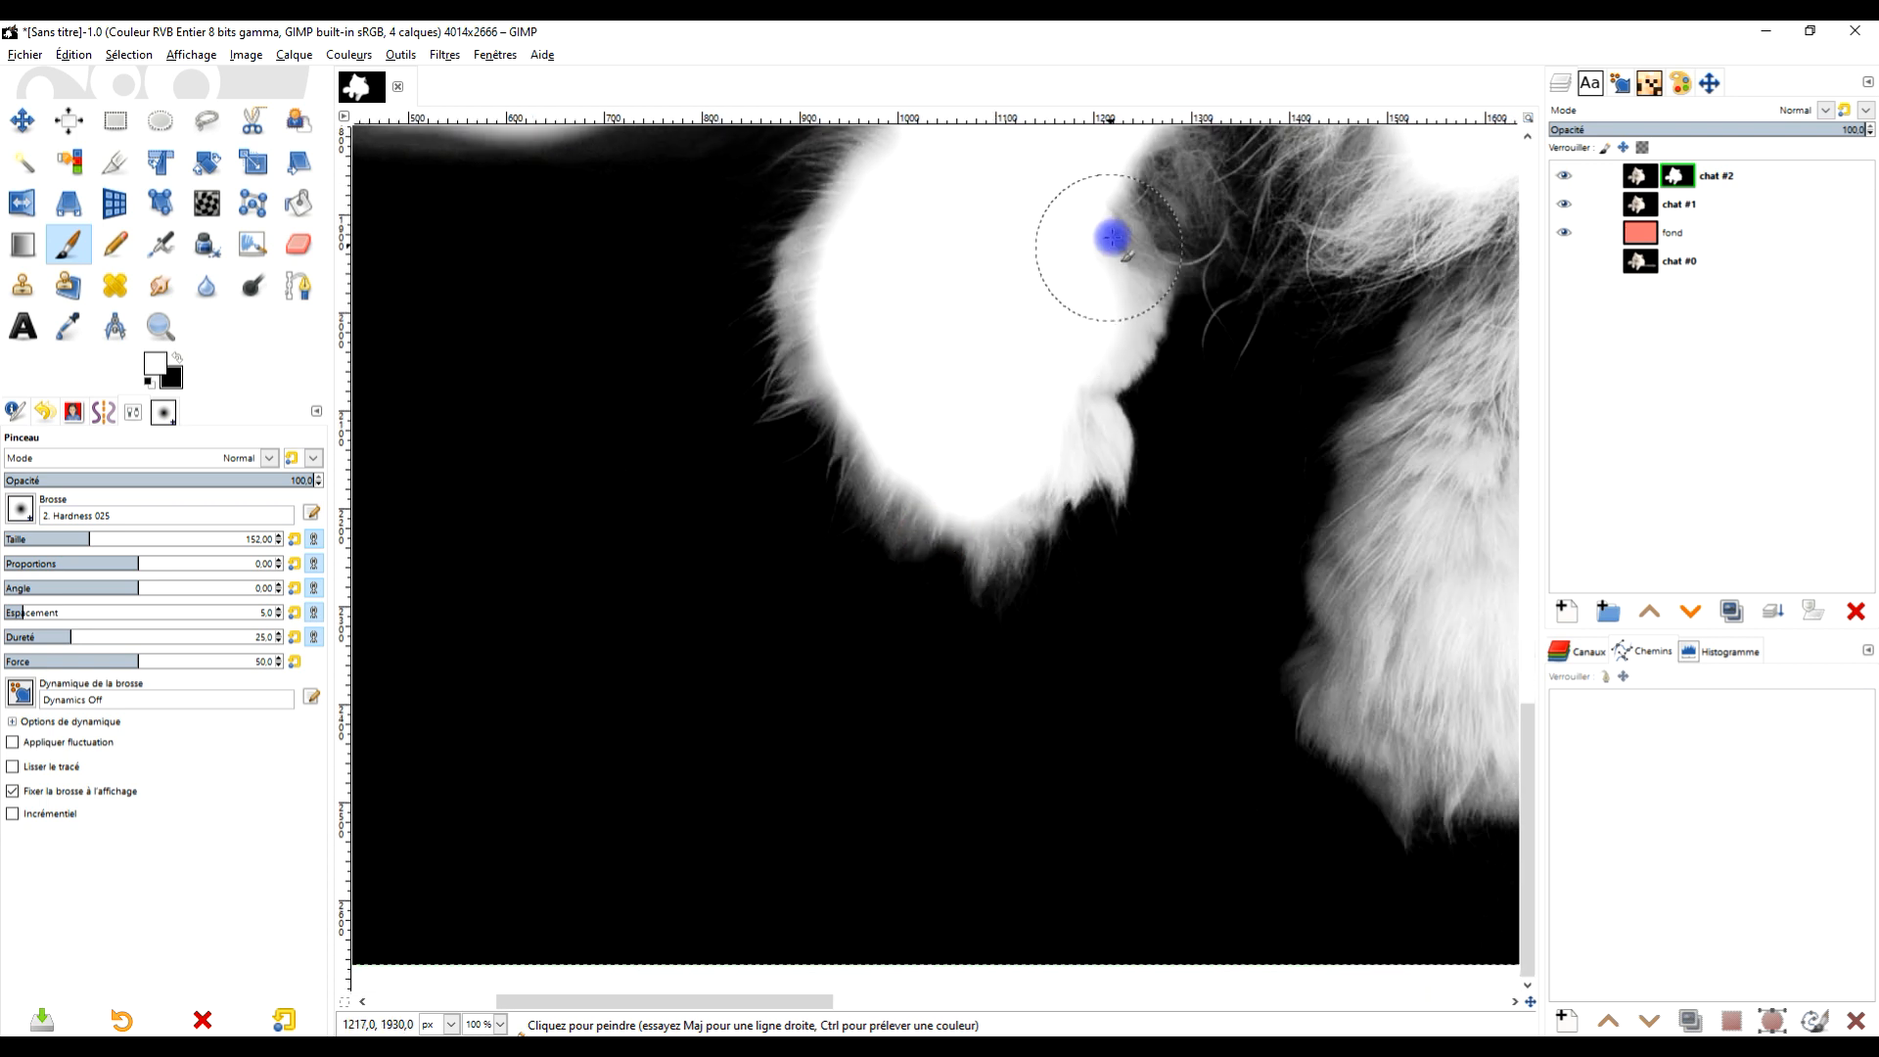
drag(1056, 373, 767, 408)
Paint the mask white inside the front leg on the image's right, from the chest down to the paw
mouse_move(1259, 222)
mouse_down()
mouse_move(1137, 511)
mouse_move(1210, 244)
mouse_move(1087, 247)
mouse_up()
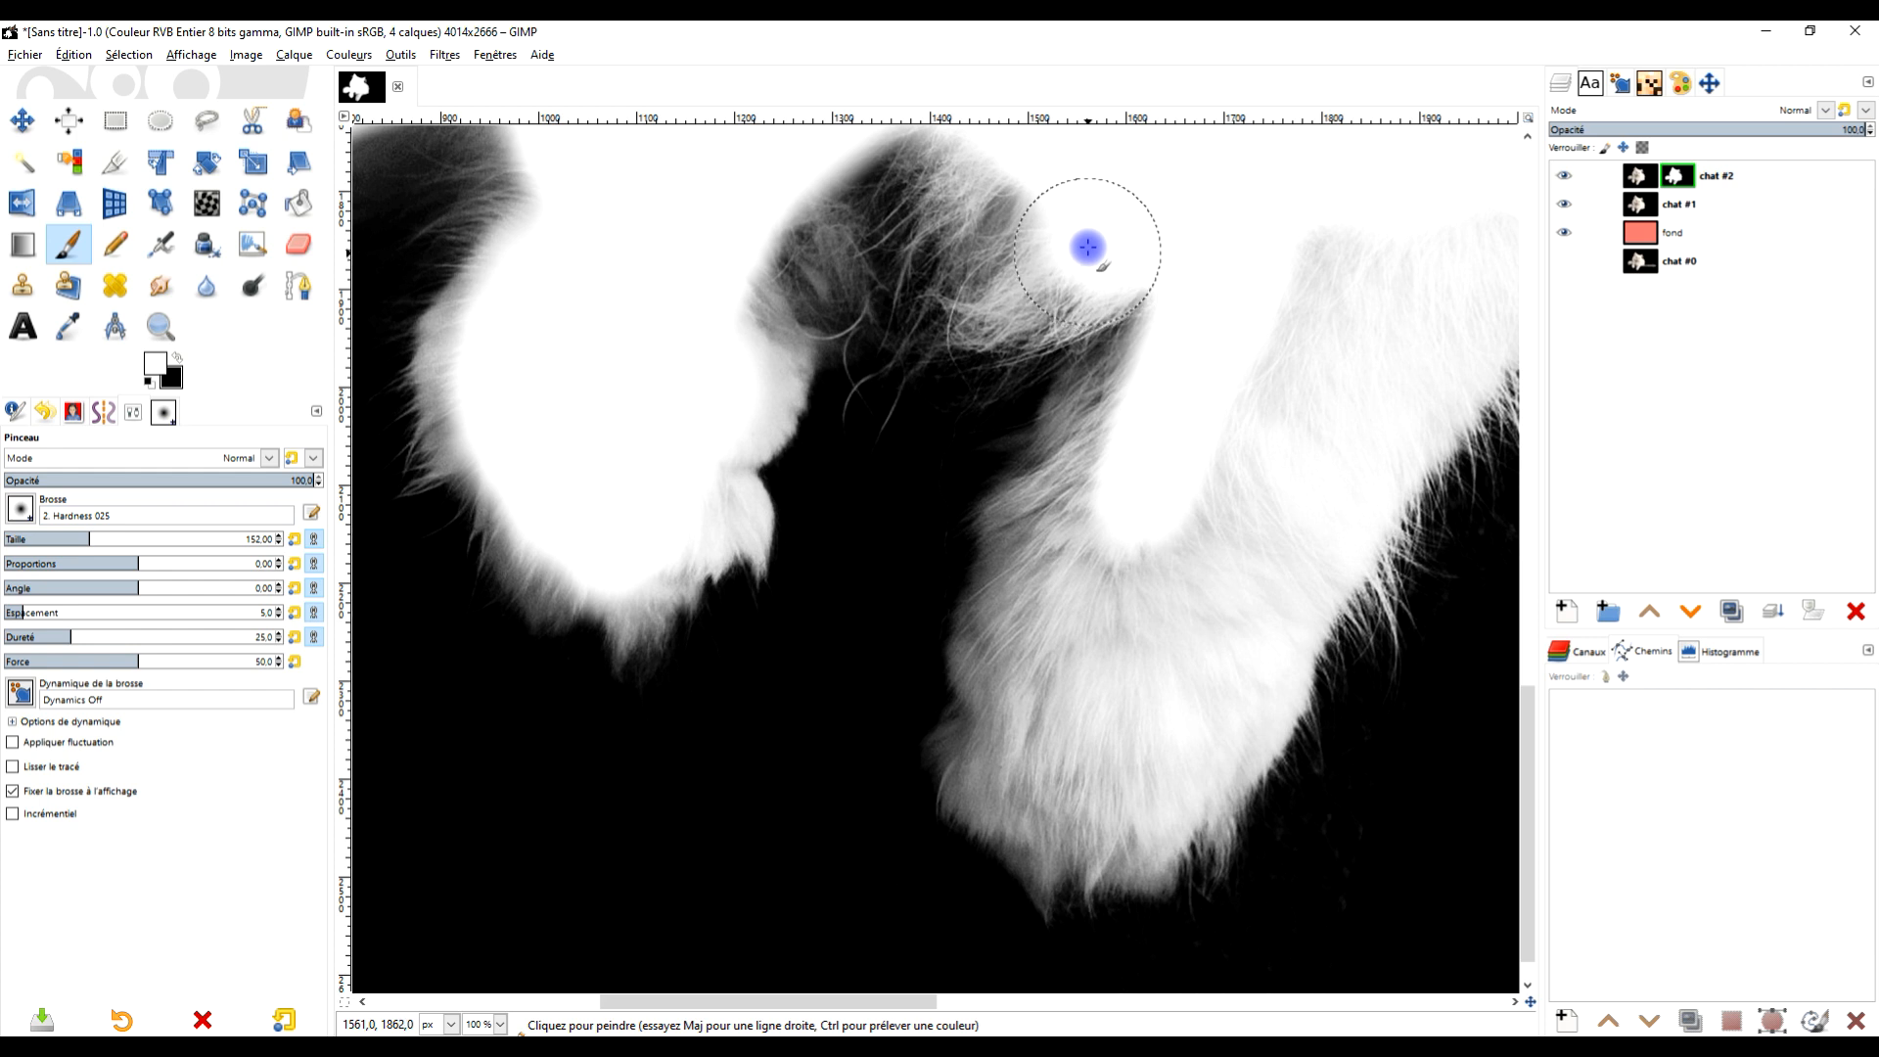
drag(1012, 140, 989, 138)
drag(1213, 356, 949, 326)
mouse_move(1266, 174)
mouse_down()
mouse_move(868, 755)
mouse_move(857, 589)
mouse_move(1092, 209)
mouse_up()
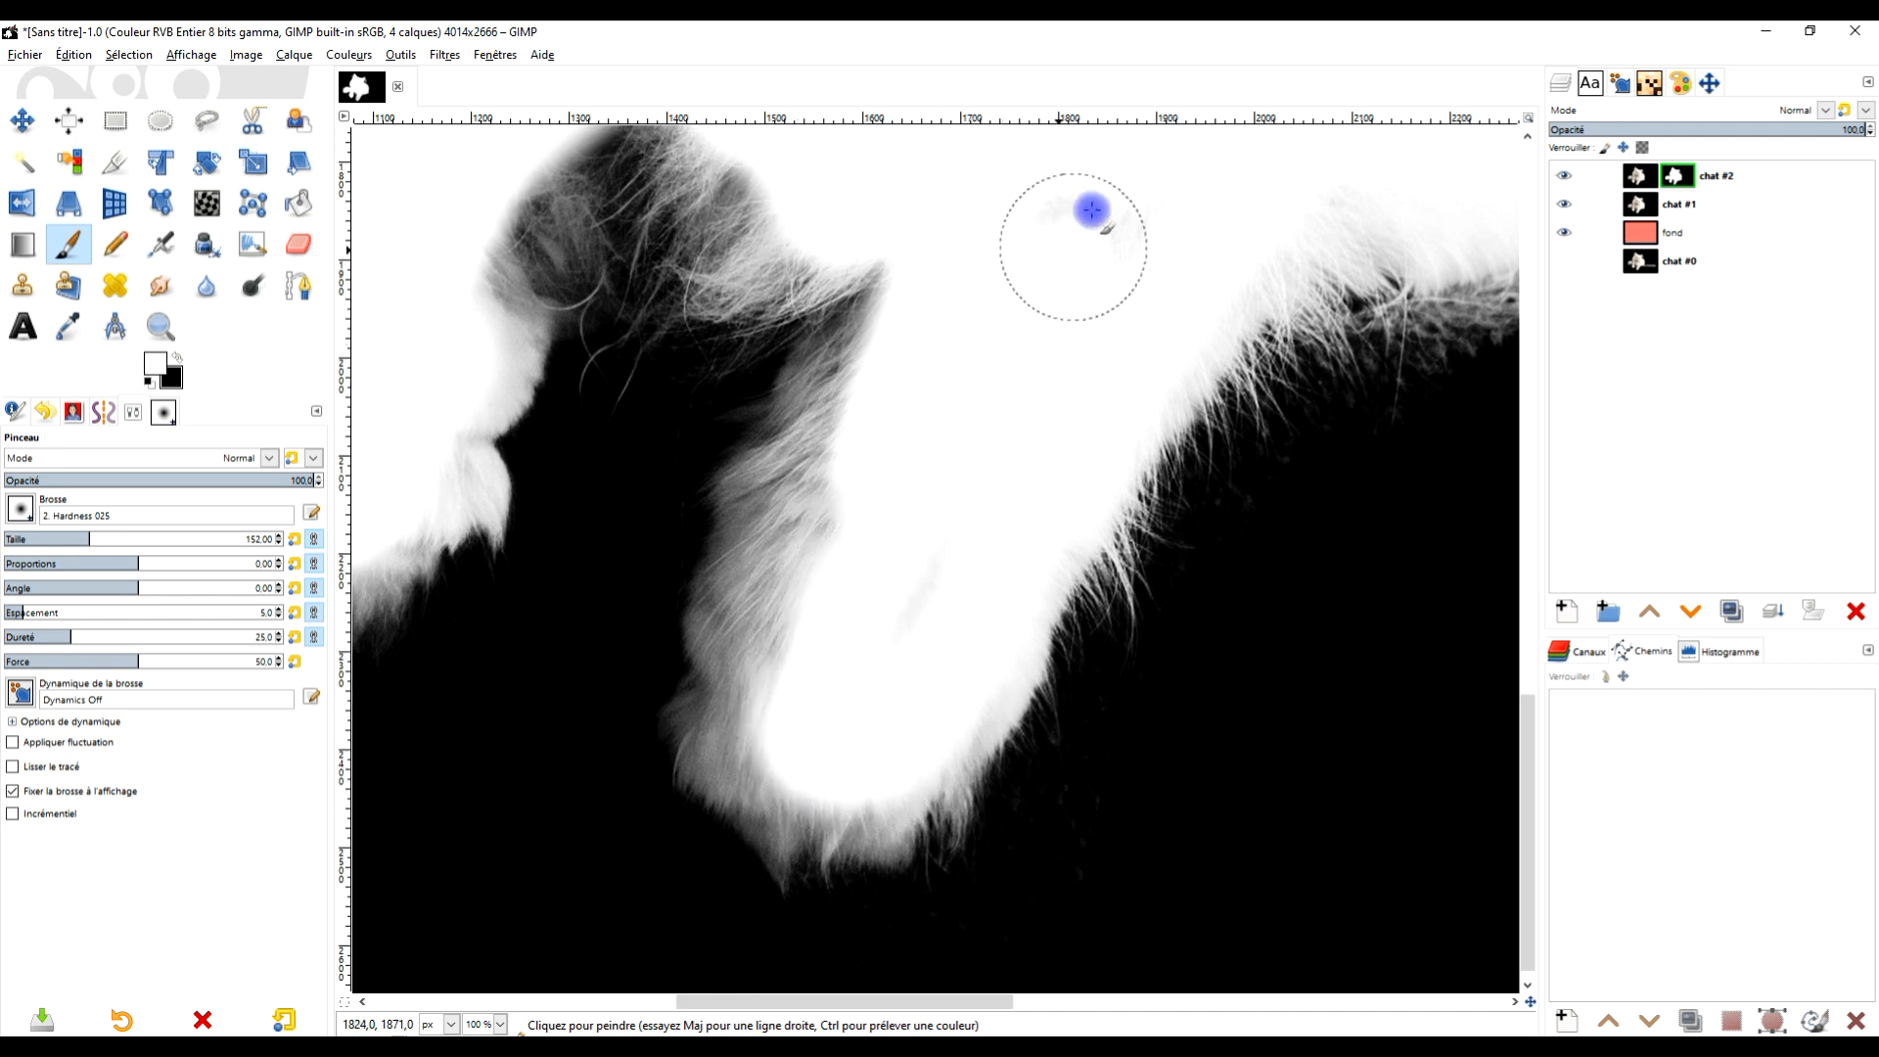
mouse_move(849, 600)
mouse_down()
mouse_move(889, 386)
mouse_move(767, 633)
mouse_move(780, 783)
mouse_move(860, 793)
mouse_move(784, 591)
mouse_move(809, 482)
mouse_move(914, 336)
mouse_up()
Paint white inside the mask along the belly's lower edge and the lower flank on the image's right
mouse_move(1120, 256)
mouse_down()
mouse_move(583, 470)
mouse_move(591, 452)
mouse_up()
mouse_move(724, 445)
mouse_down()
mouse_move(989, 369)
mouse_move(1063, 215)
mouse_up()
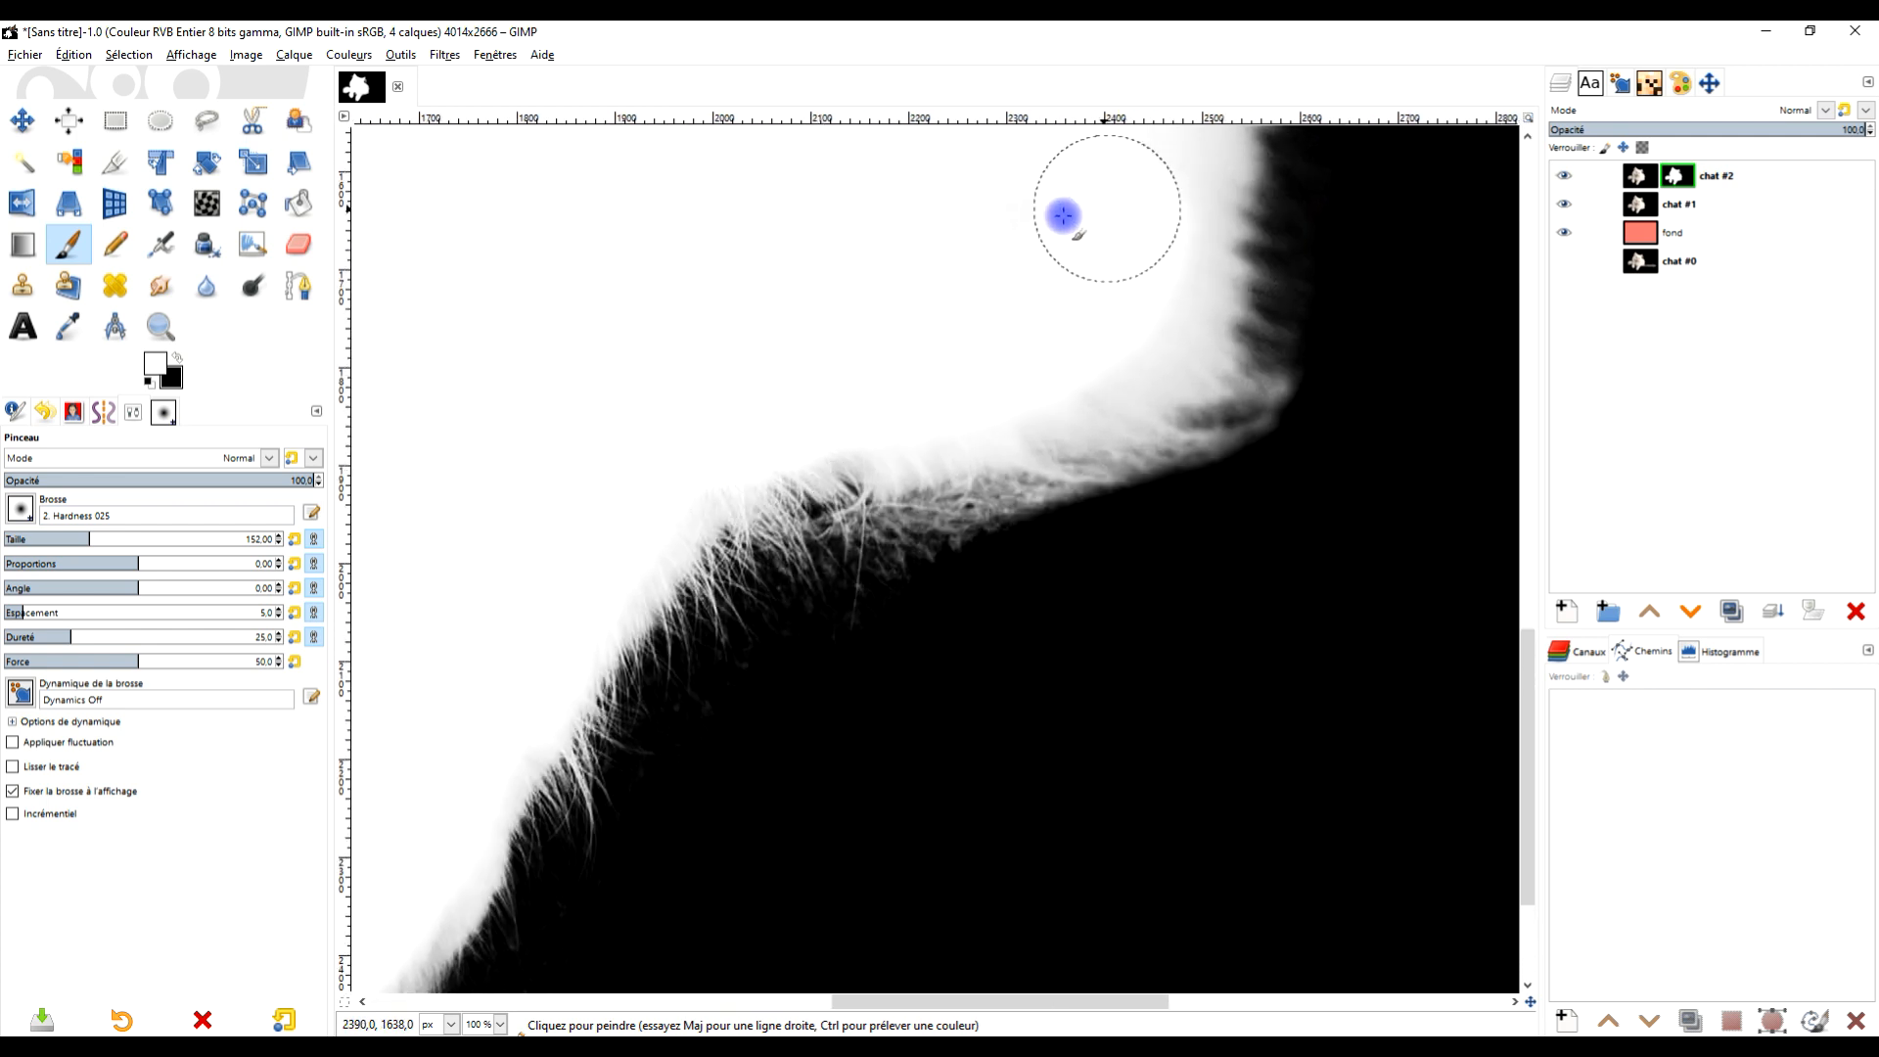
mouse_move(1077, 338)
mouse_down()
mouse_move(956, 692)
mouse_move(963, 770)
mouse_up()
mouse_move(1018, 675)
mouse_down()
mouse_move(1036, 461)
mouse_move(955, 198)
mouse_up()
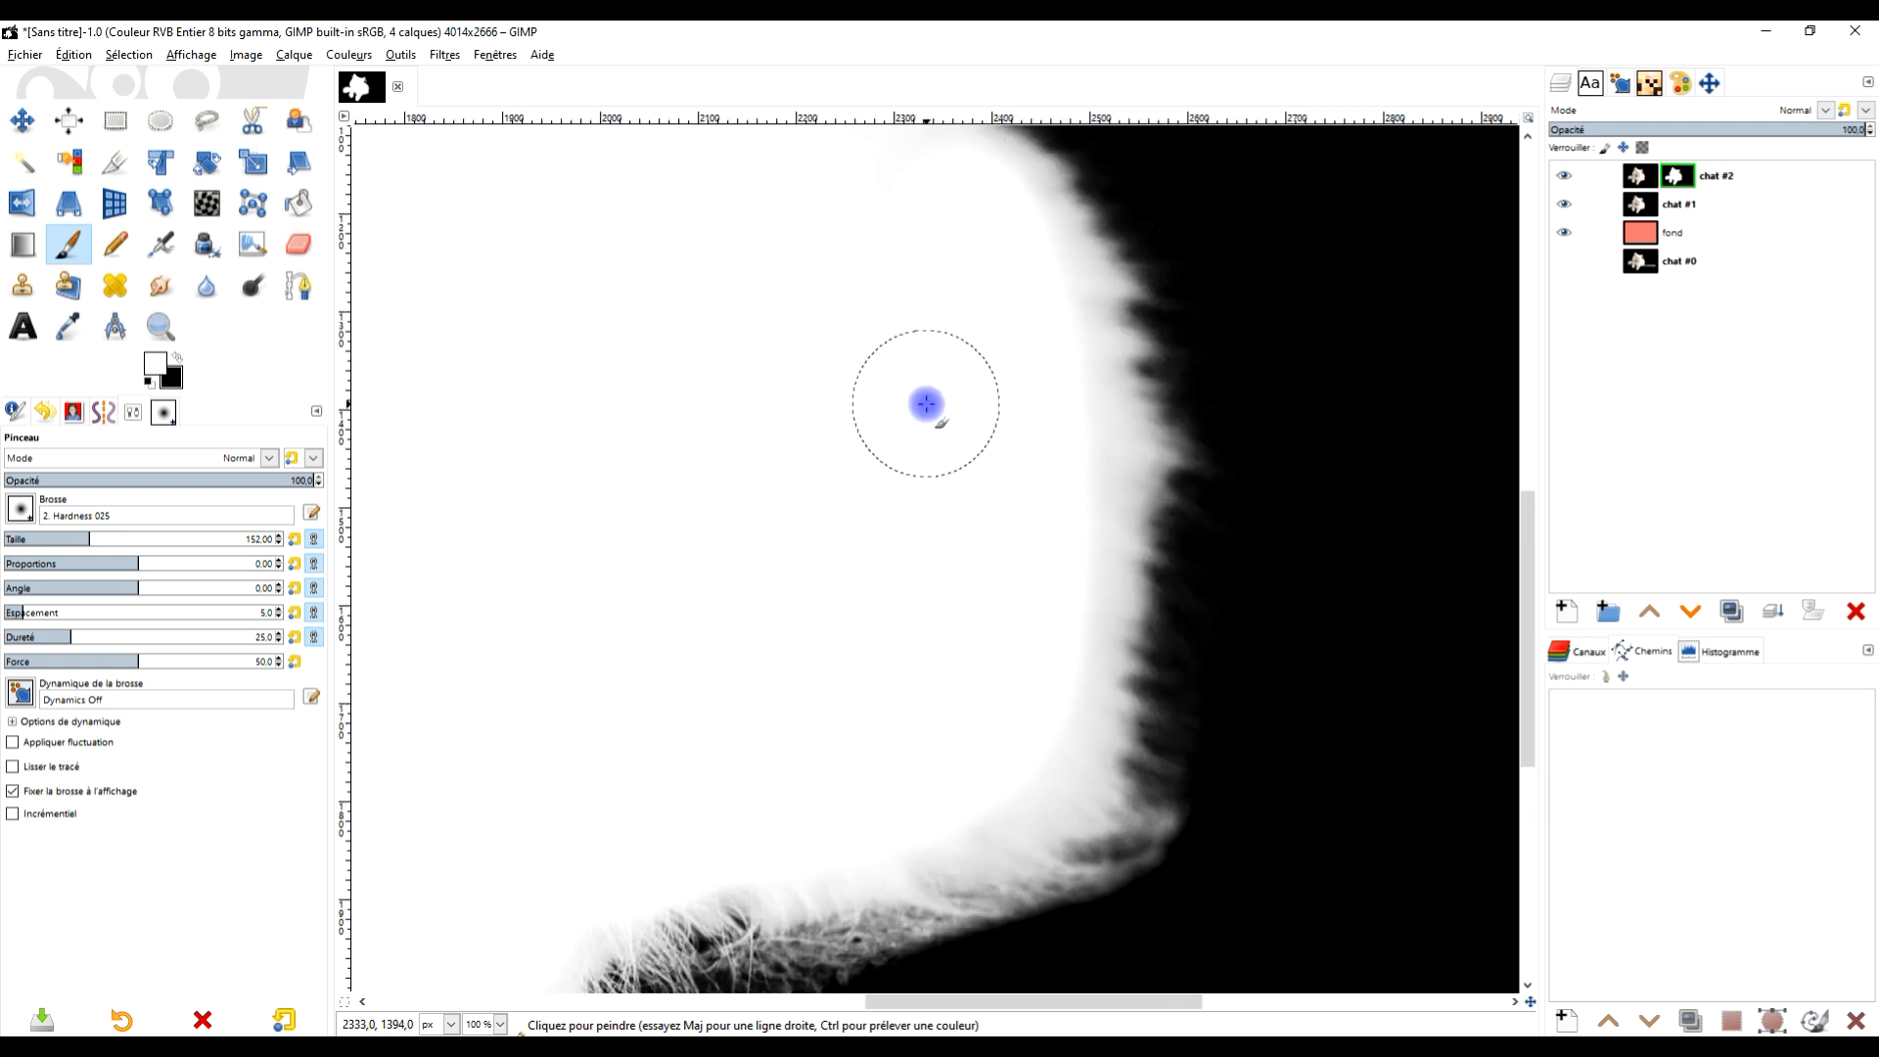
Paint white inside the mask along the back's edge and over the ear on the image's right
drag(926, 403, 1090, 722)
drag(1039, 427, 1074, 519)
drag(869, 458, 861, 682)
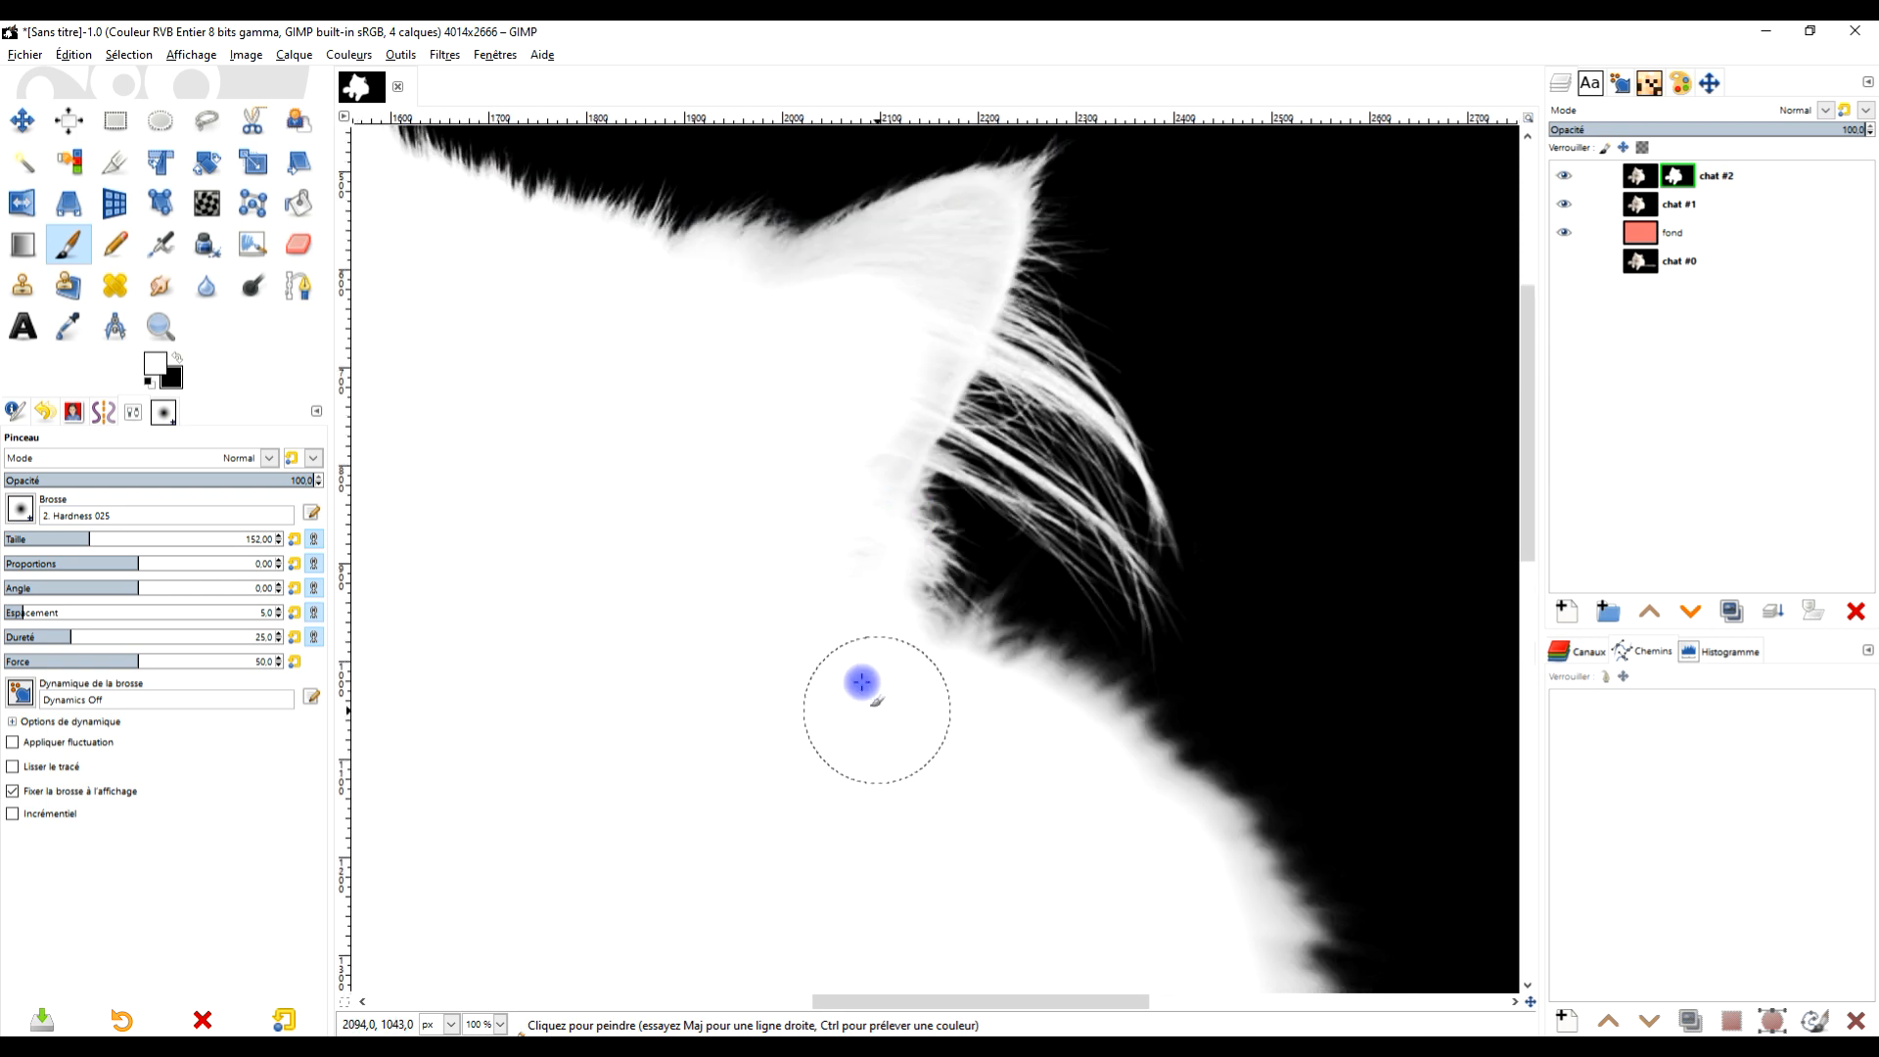
mouse_move(832, 516)
mouse_down()
mouse_move(951, 245)
mouse_move(772, 319)
mouse_move(878, 297)
mouse_up()
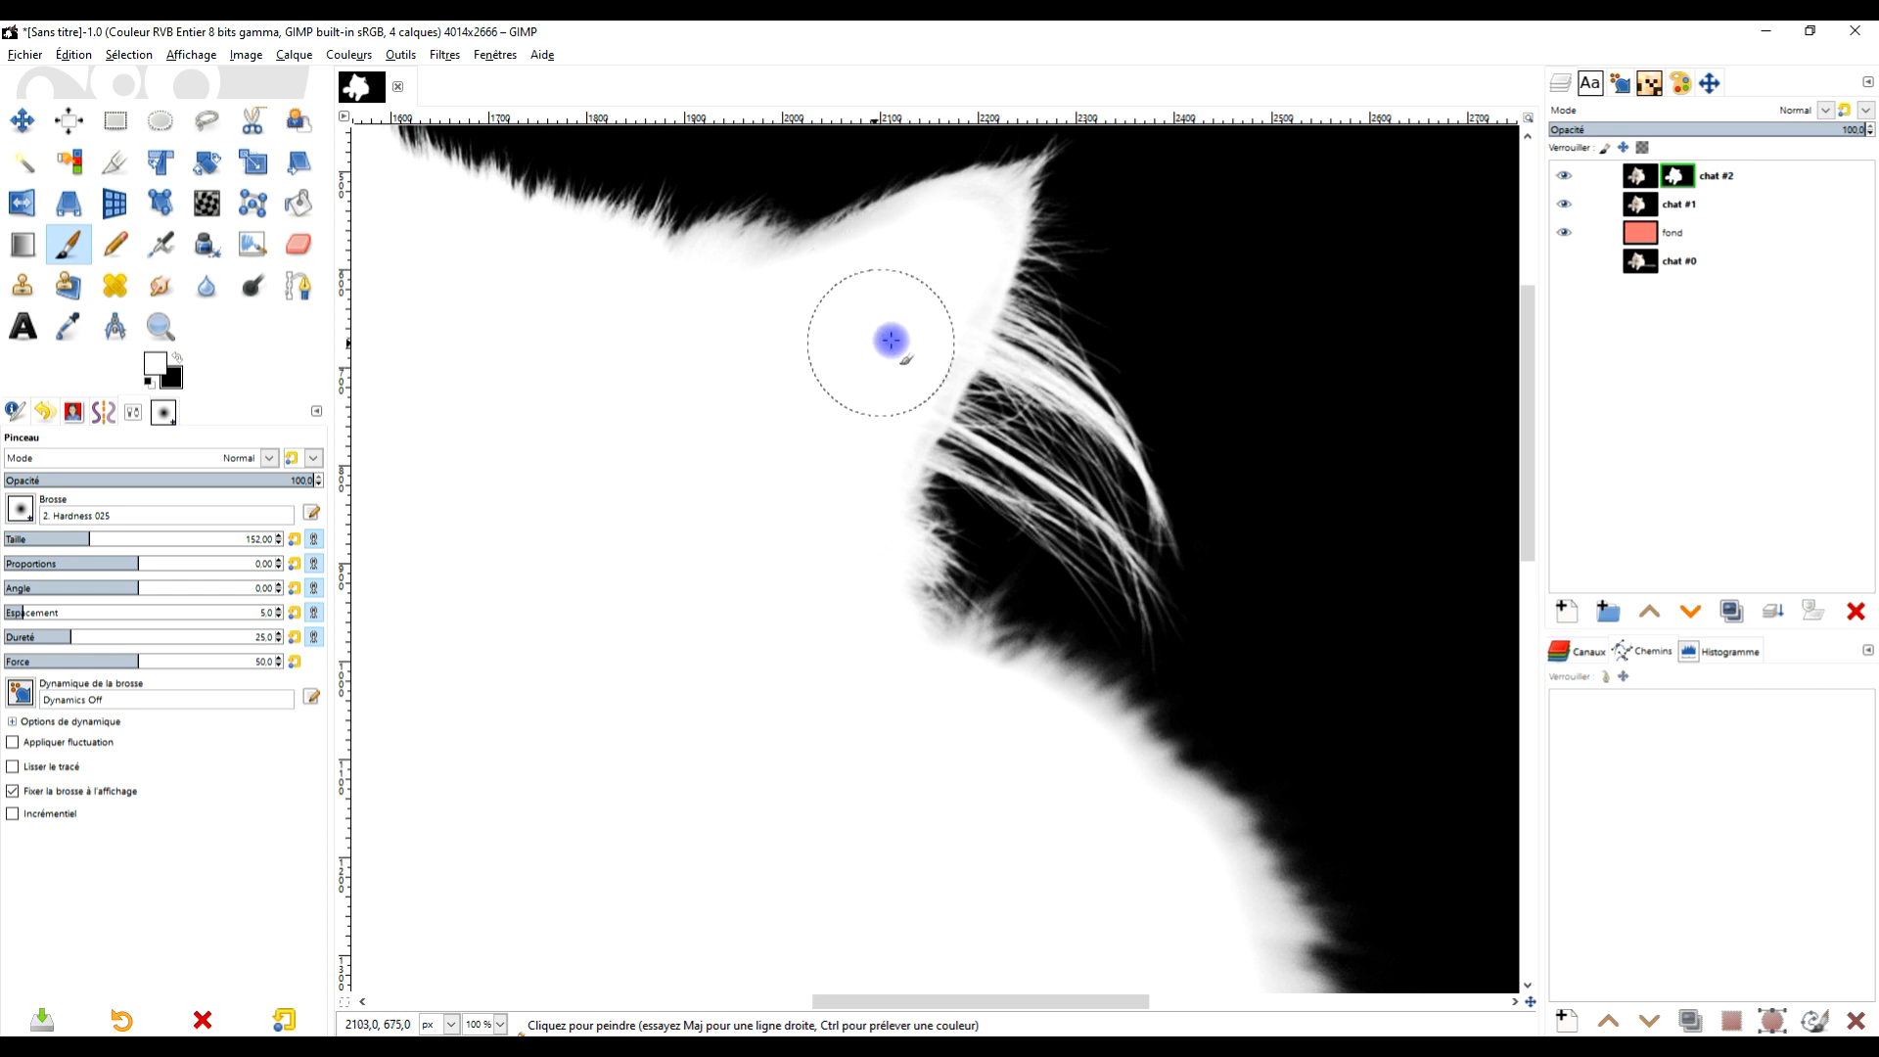
Paint the mask white along the inner edge of the front leg, beside the gap between the two legs
scroll(780, 561, down, 3)
drag(722, 771, 1089, 398)
scroll(961, 446, up, 4)
drag(1055, 586, 1124, 217)
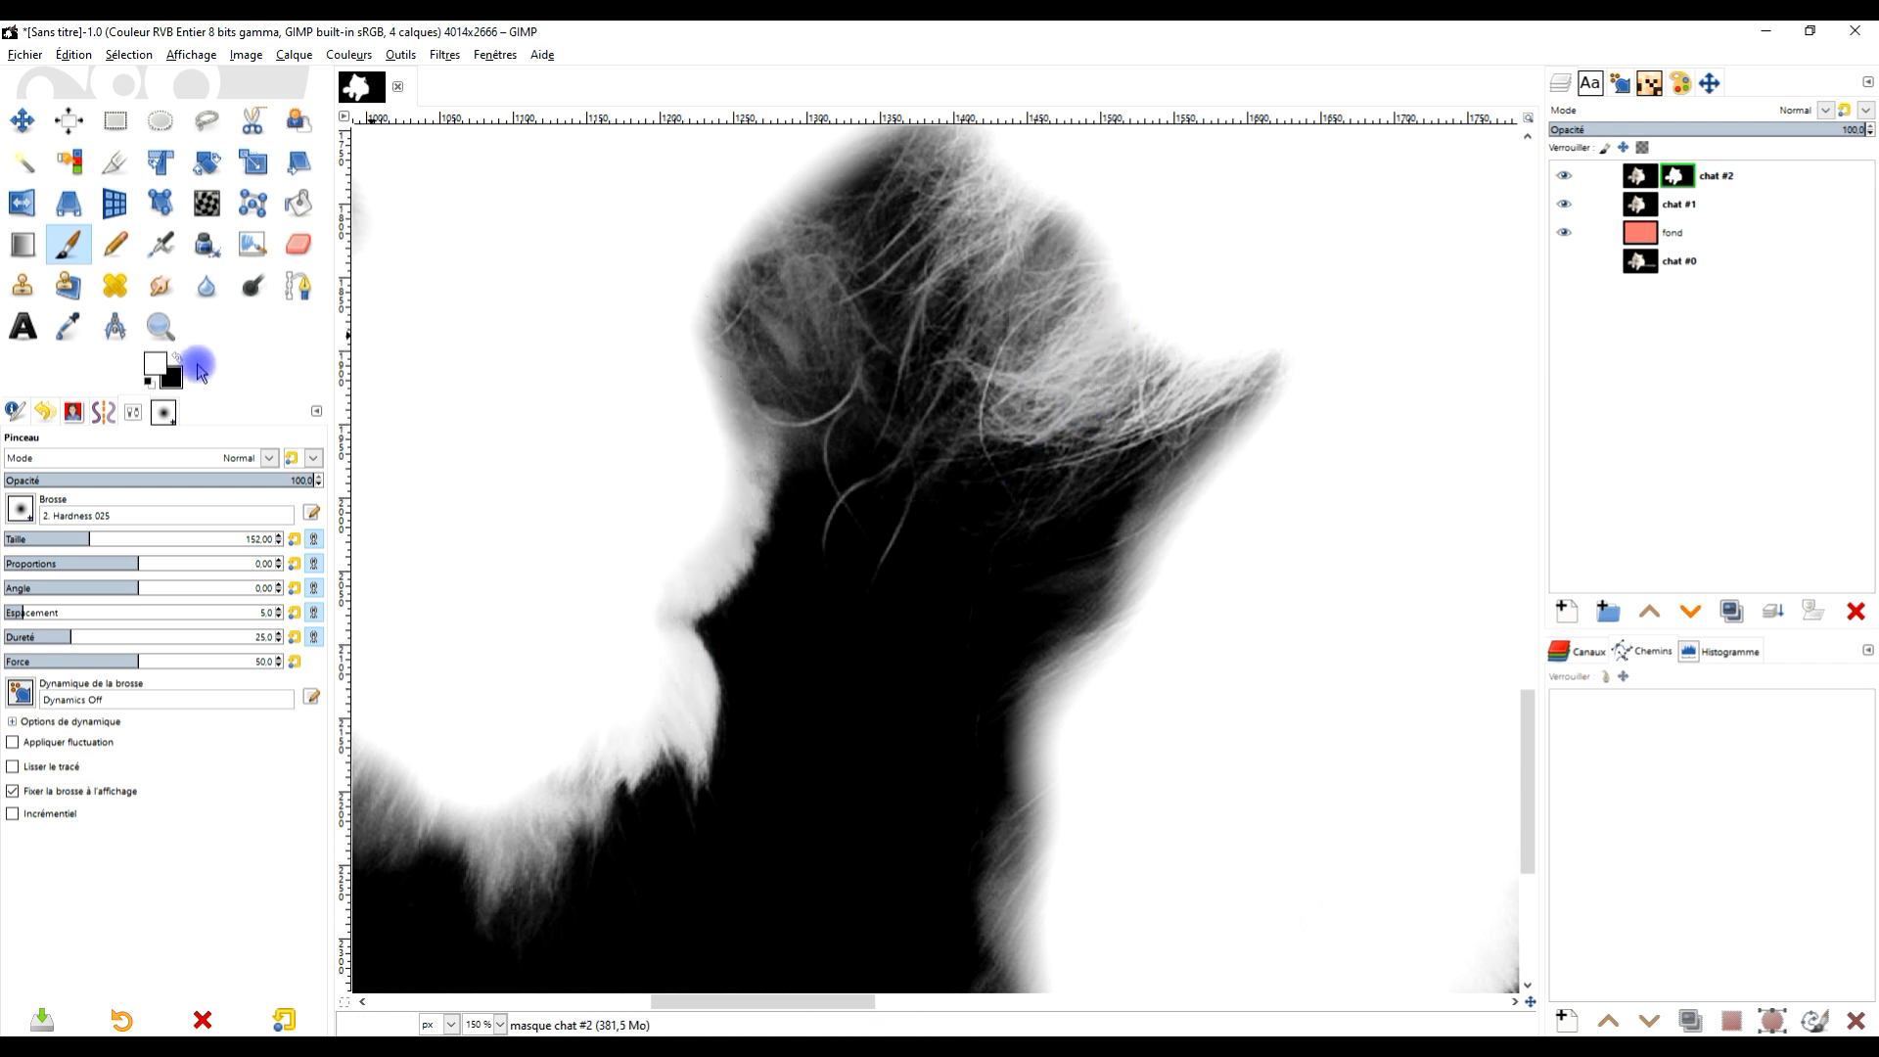
Lower the brush opacity to 50.8 and paint white around the chest fur between the two legs
drag(149, 480, 165, 479)
mouse_move(1143, 348)
mouse_down()
mouse_move(1121, 361)
mouse_move(1213, 334)
mouse_up()
drag(1066, 203, 1010, 182)
drag(1161, 218, 1214, 580)
drag(1050, 502, 1014, 438)
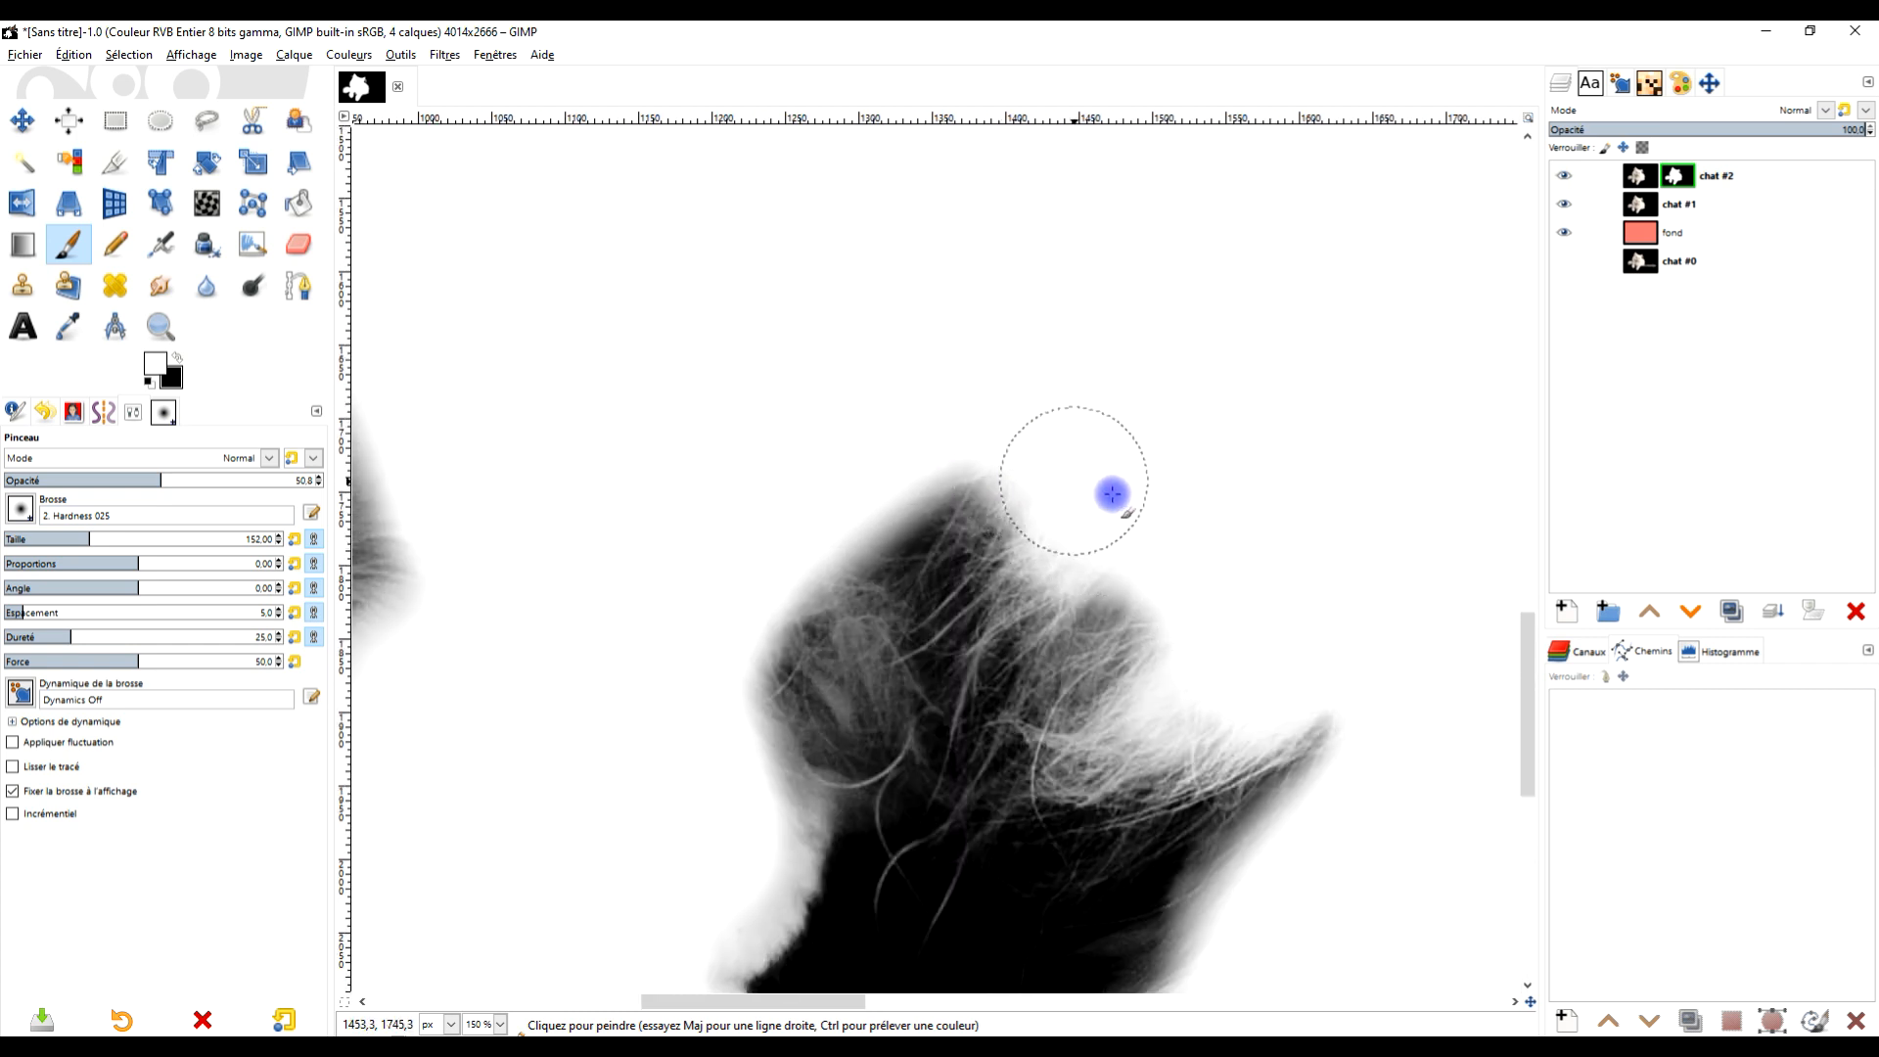
drag(1112, 496, 1103, 235)
Lighten the edges of the raised paw on the mask with the semi-transparent white brush
scroll(934, 469, down, 3)
scroll(847, 538, up, 4)
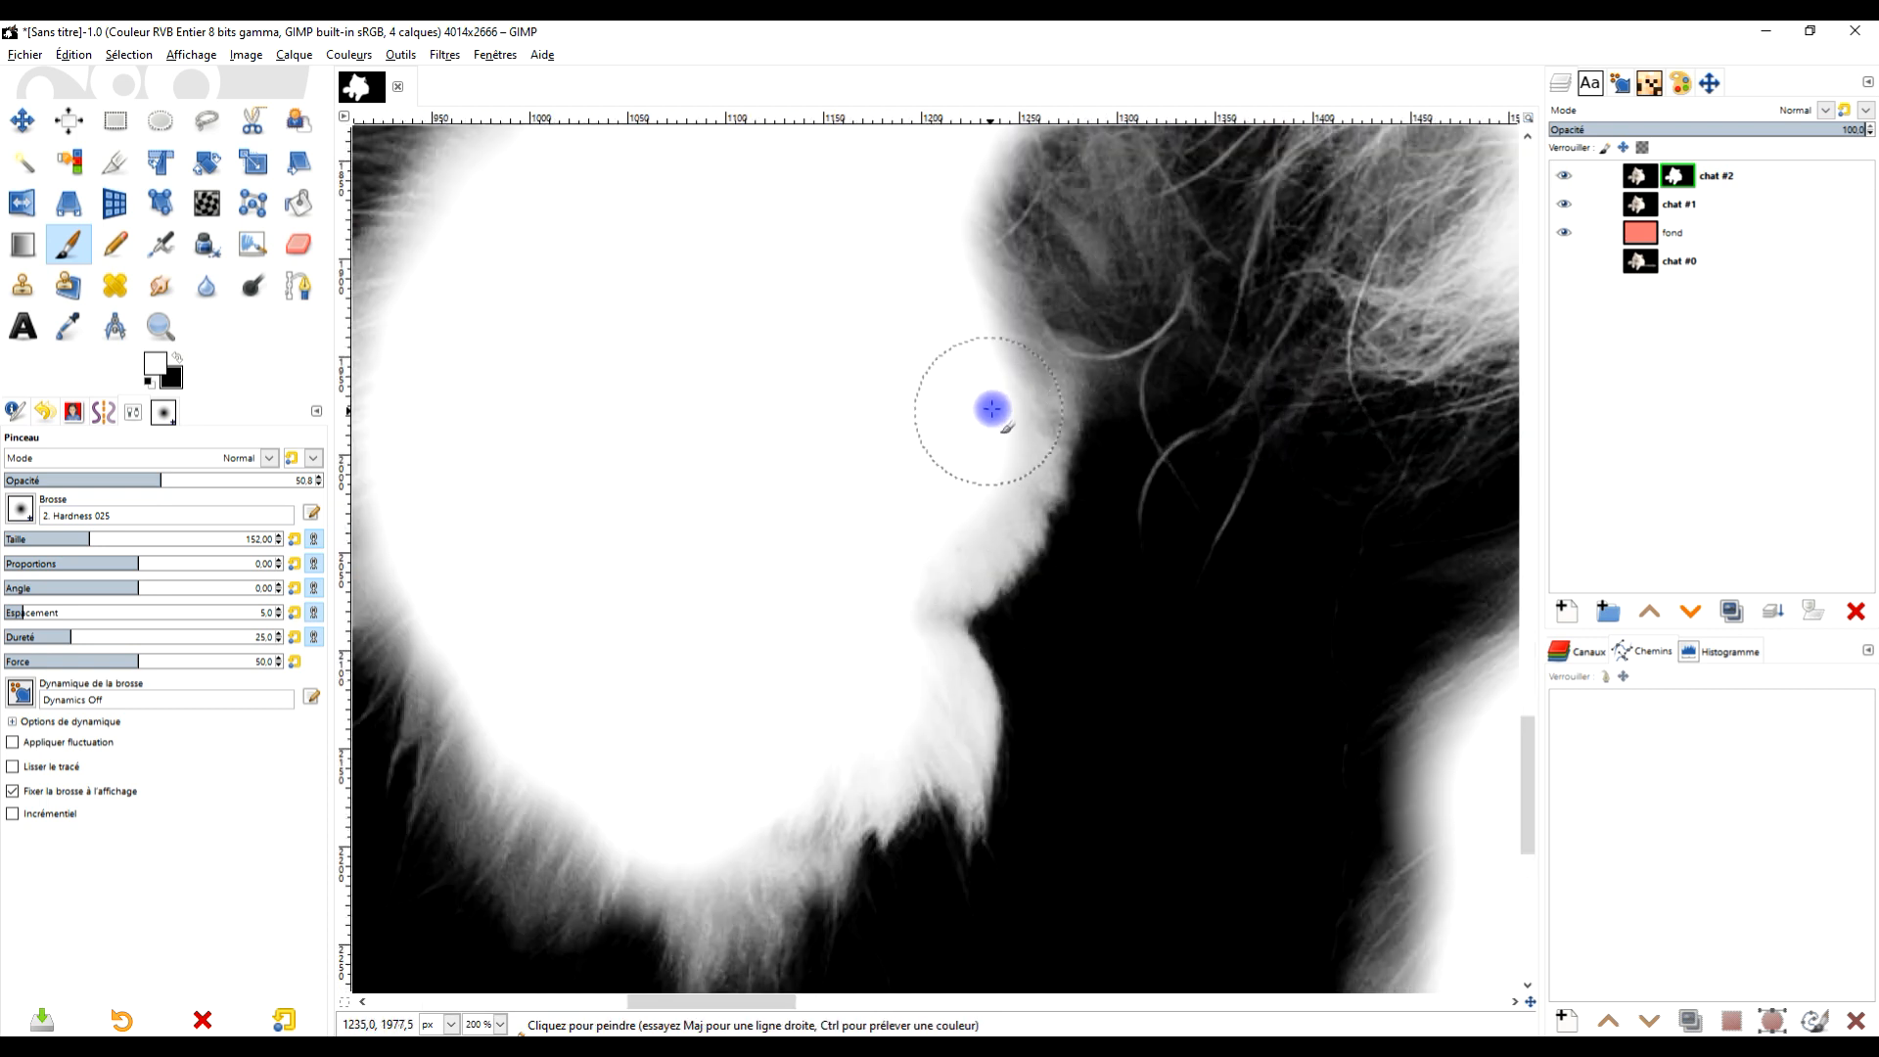
drag(991, 416, 931, 559)
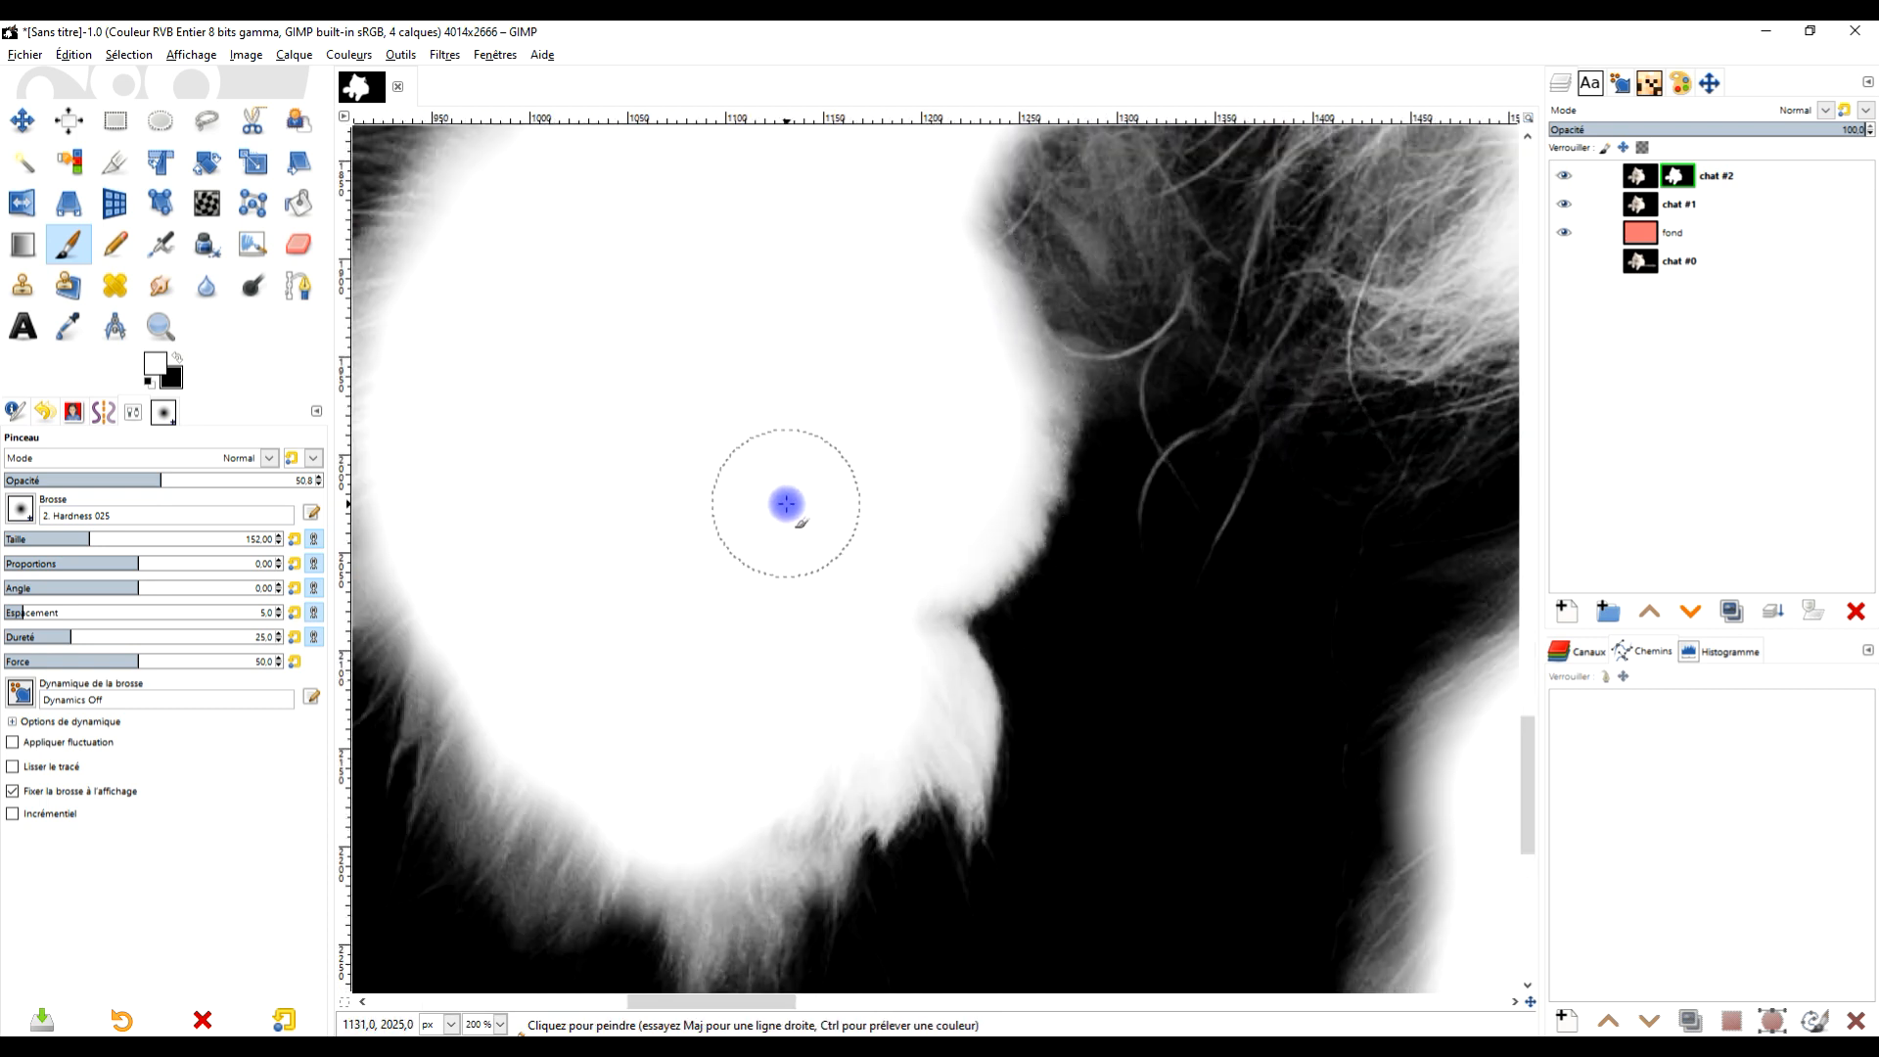
scroll(881, 489, left, 5)
mouse_move(850, 335)
mouse_down()
mouse_move(780, 461)
mouse_move(789, 579)
mouse_move(868, 642)
mouse_up()
key(space)
mouse_move(822, 571)
mouse_down()
mouse_move(851, 633)
mouse_move(1032, 562)
mouse_move(1018, 660)
mouse_move(1134, 490)
mouse_up()
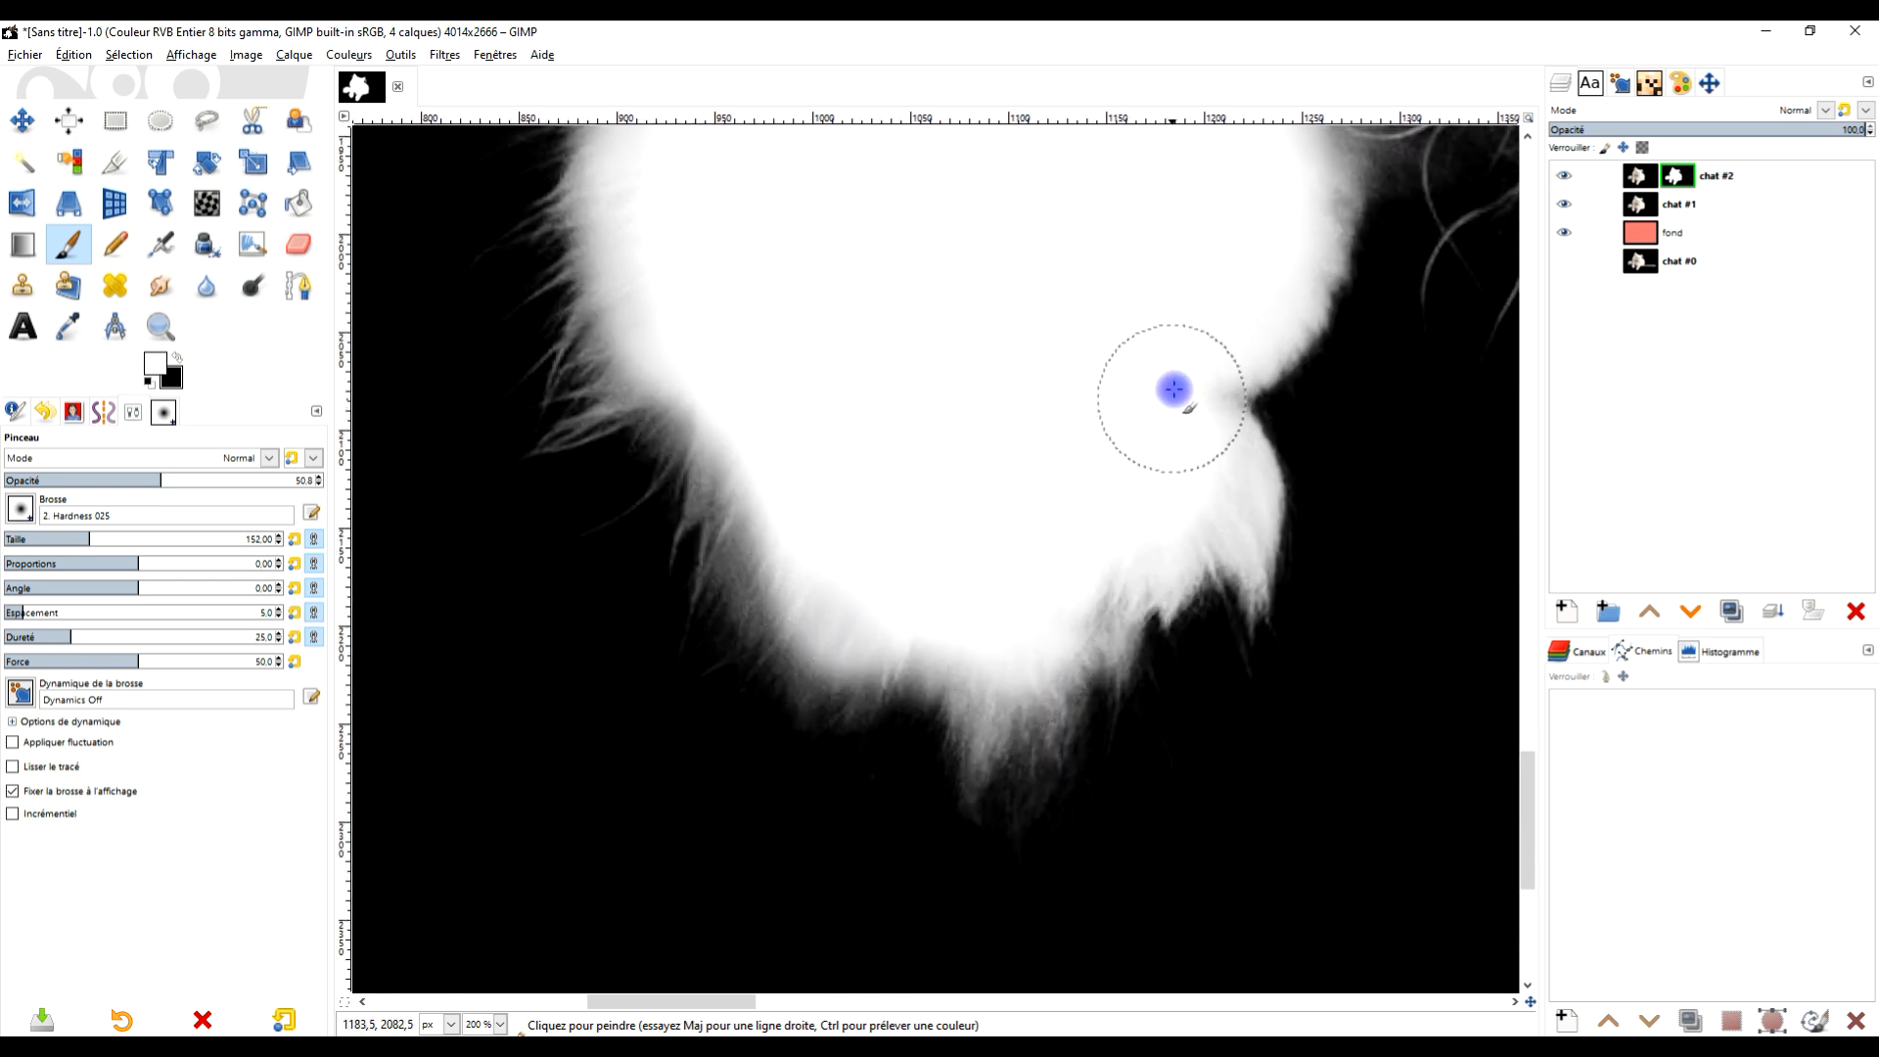
Touch up the edge of the front leg on the image's right with white at reduced opacity
scroll(713, 403, down, 5)
ctrl+scroll(1145, 649, down, 3)
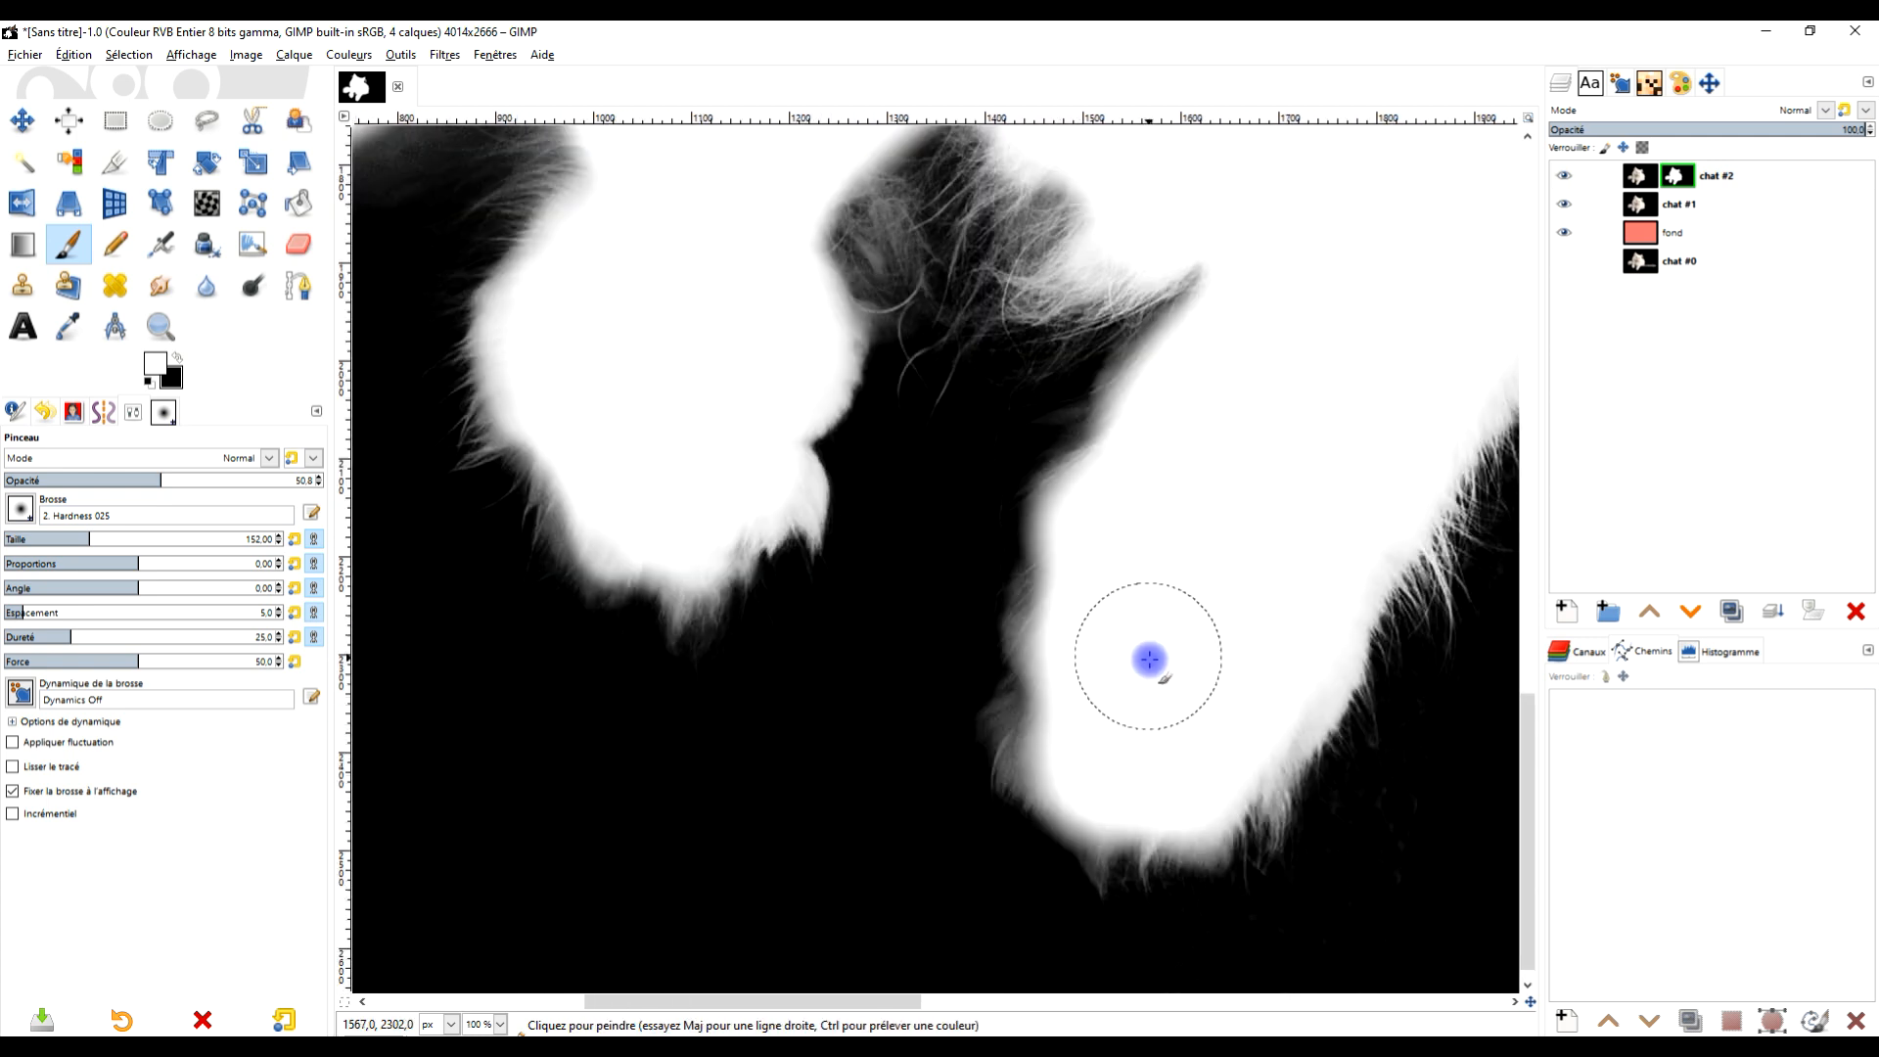
ctrl+scroll(977, 539, up, 2)
ctrl+scroll(978, 539, up, 3)
mouse_move(811, 461)
mouse_down()
mouse_move(760, 495)
mouse_move(828, 277)
mouse_move(787, 190)
mouse_up()
ctrl+scroll(1048, 466, down, 3)
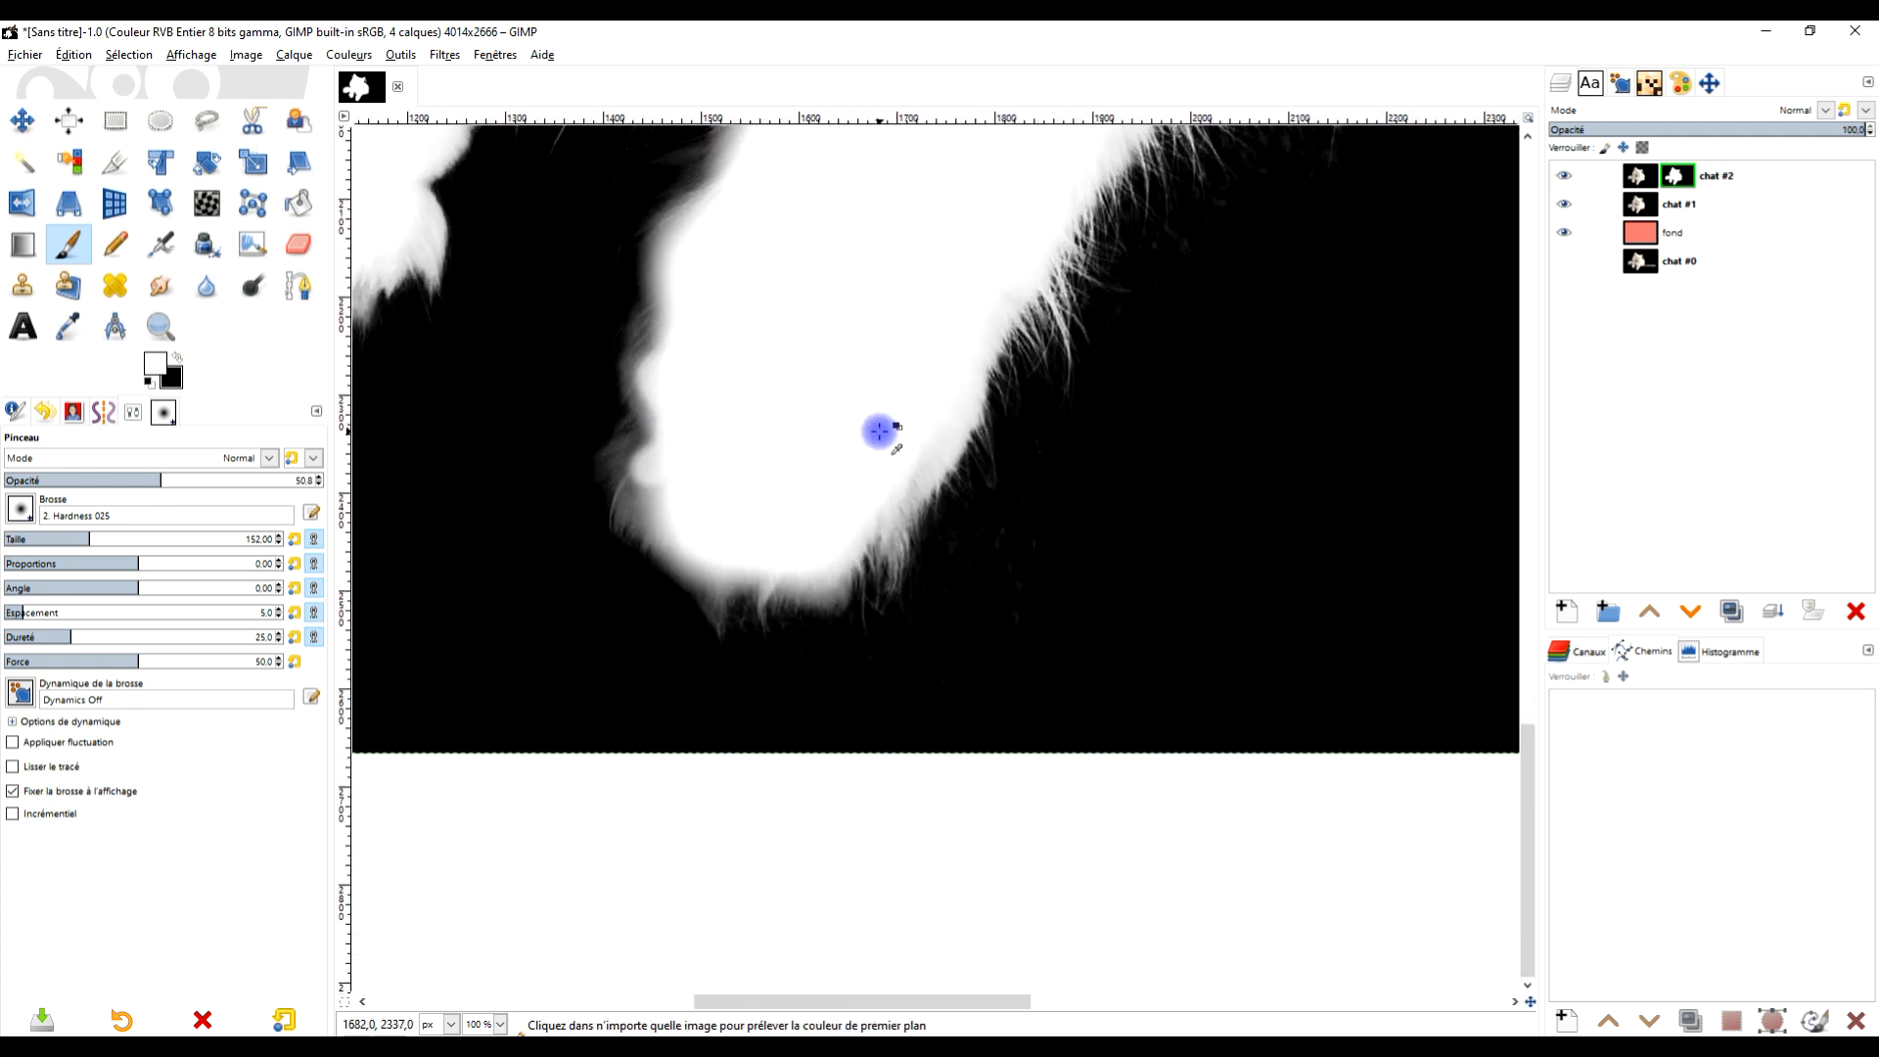
Make black the foreground color, select the chat #1 layer and paint over the background beside the front paw
ctrl+scroll(983, 534, up, 1)
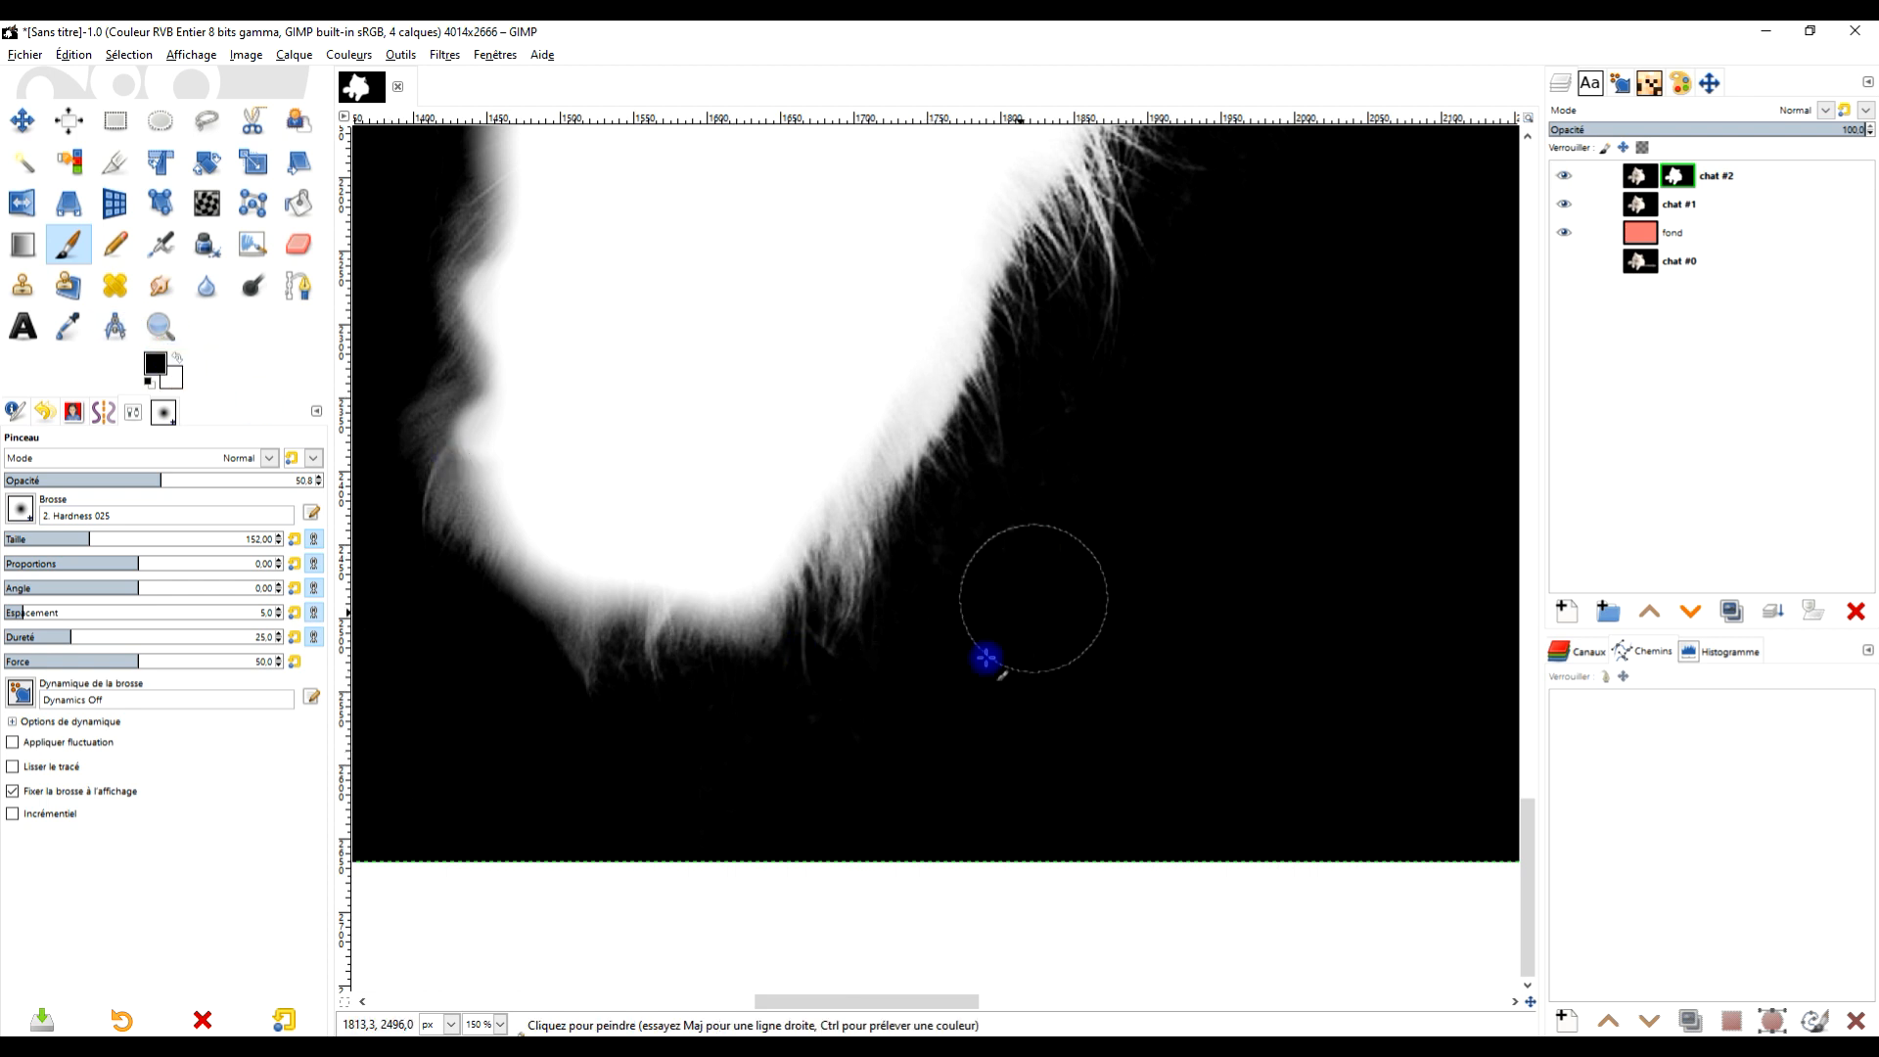
click(1650, 214)
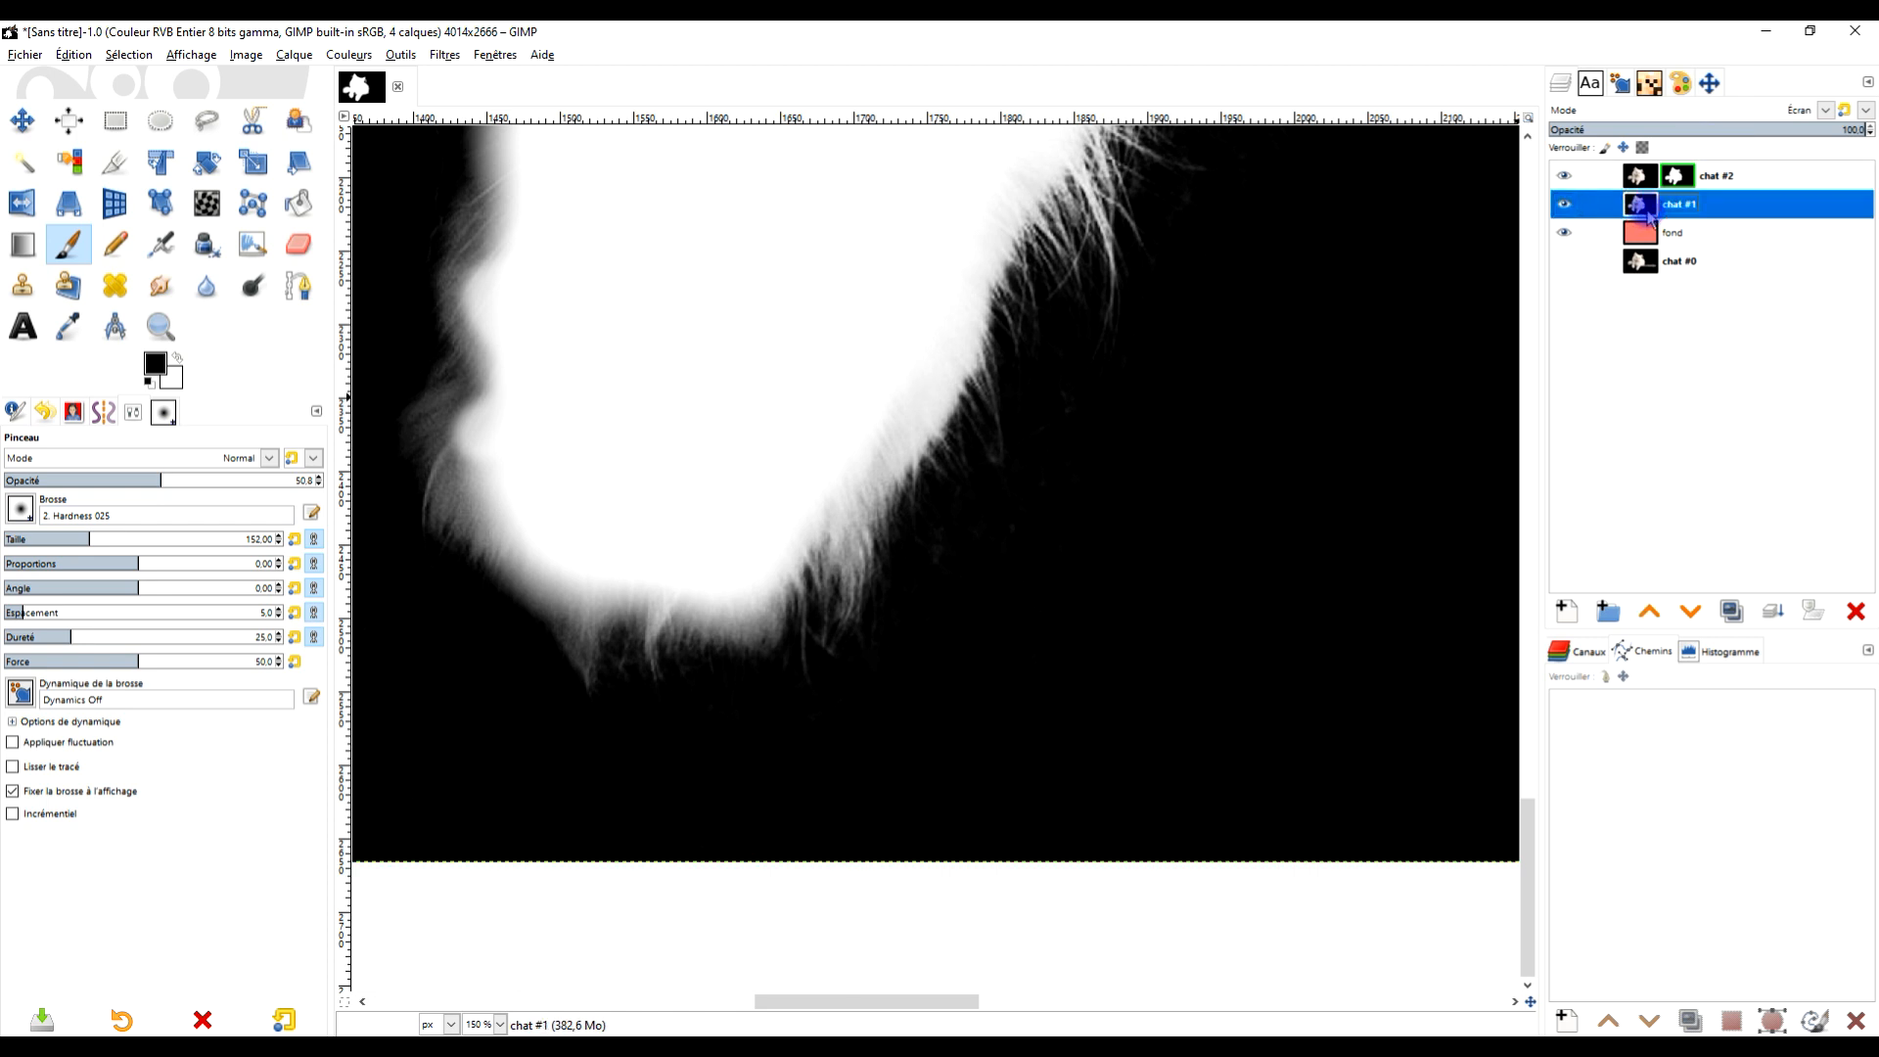
drag(1030, 577, 968, 610)
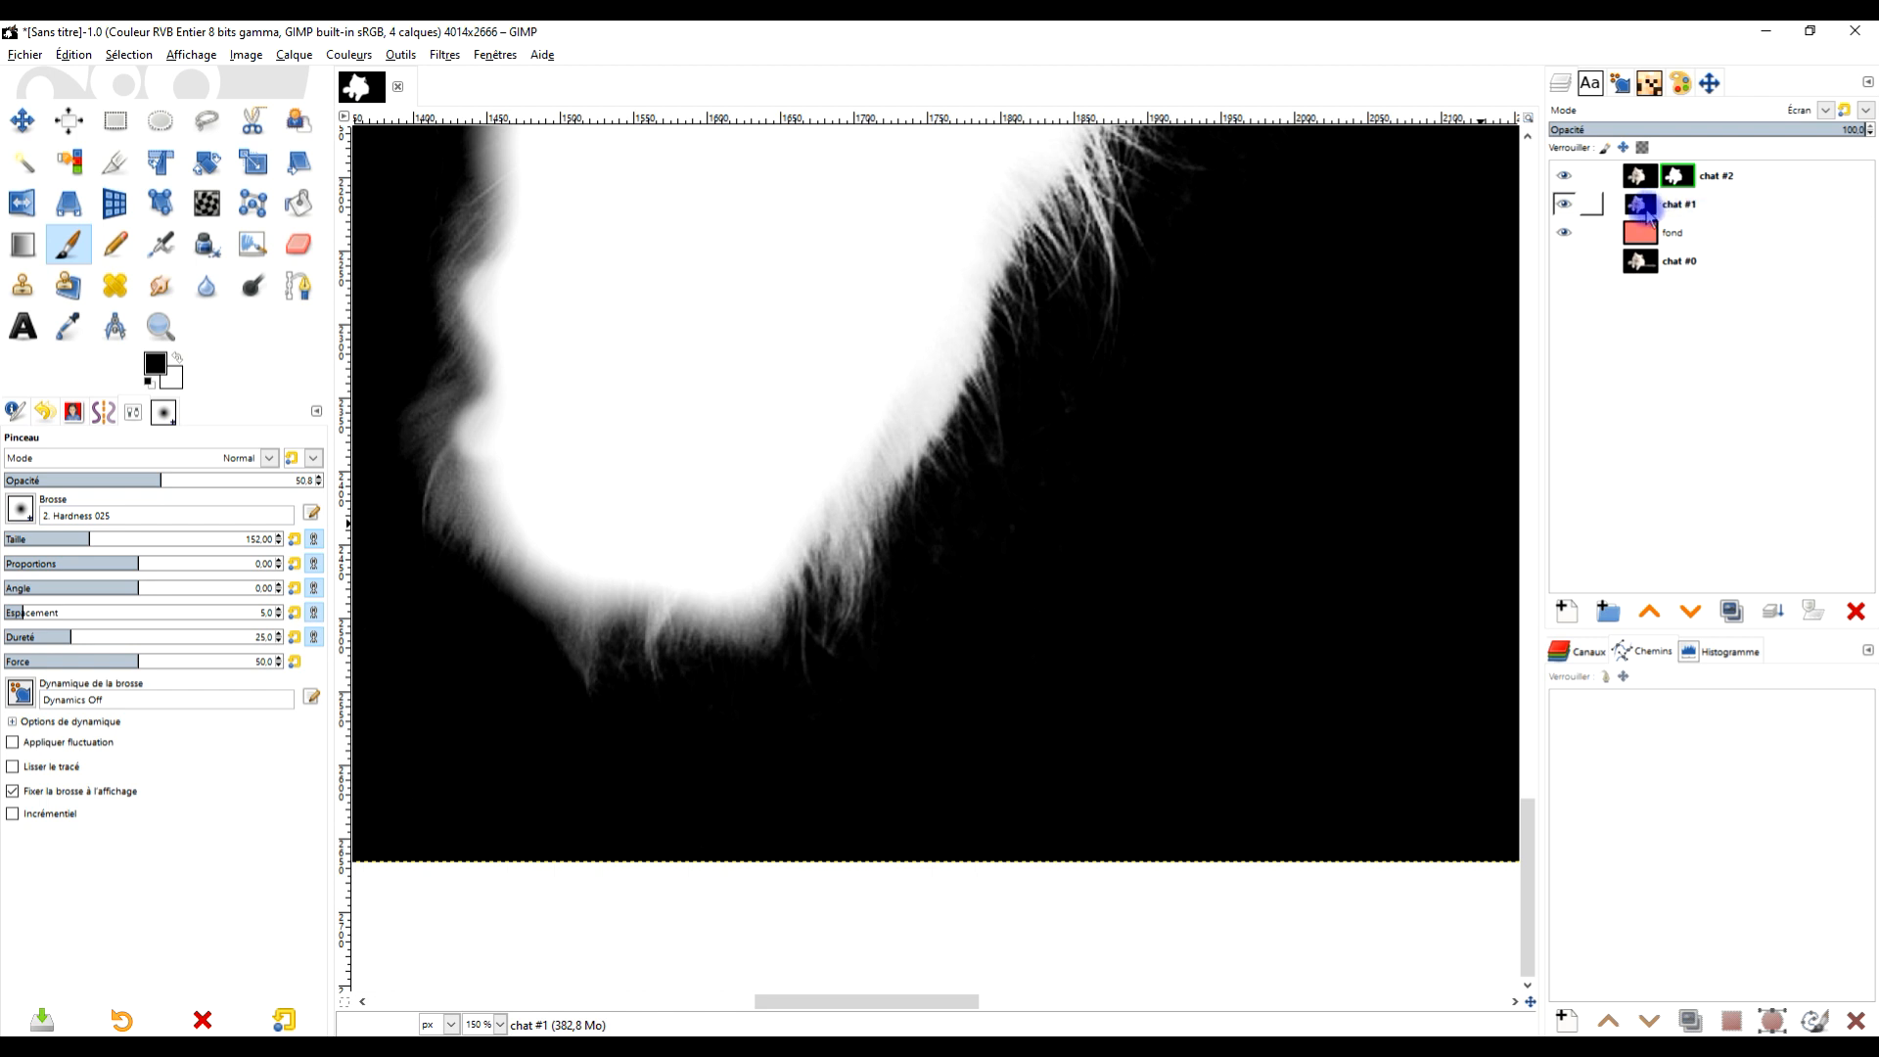
Raise the brush opacity to 100 and make the layer mask of chat #2 active again
click(1648, 210)
drag(1008, 609, 1019, 555)
click(1646, 147)
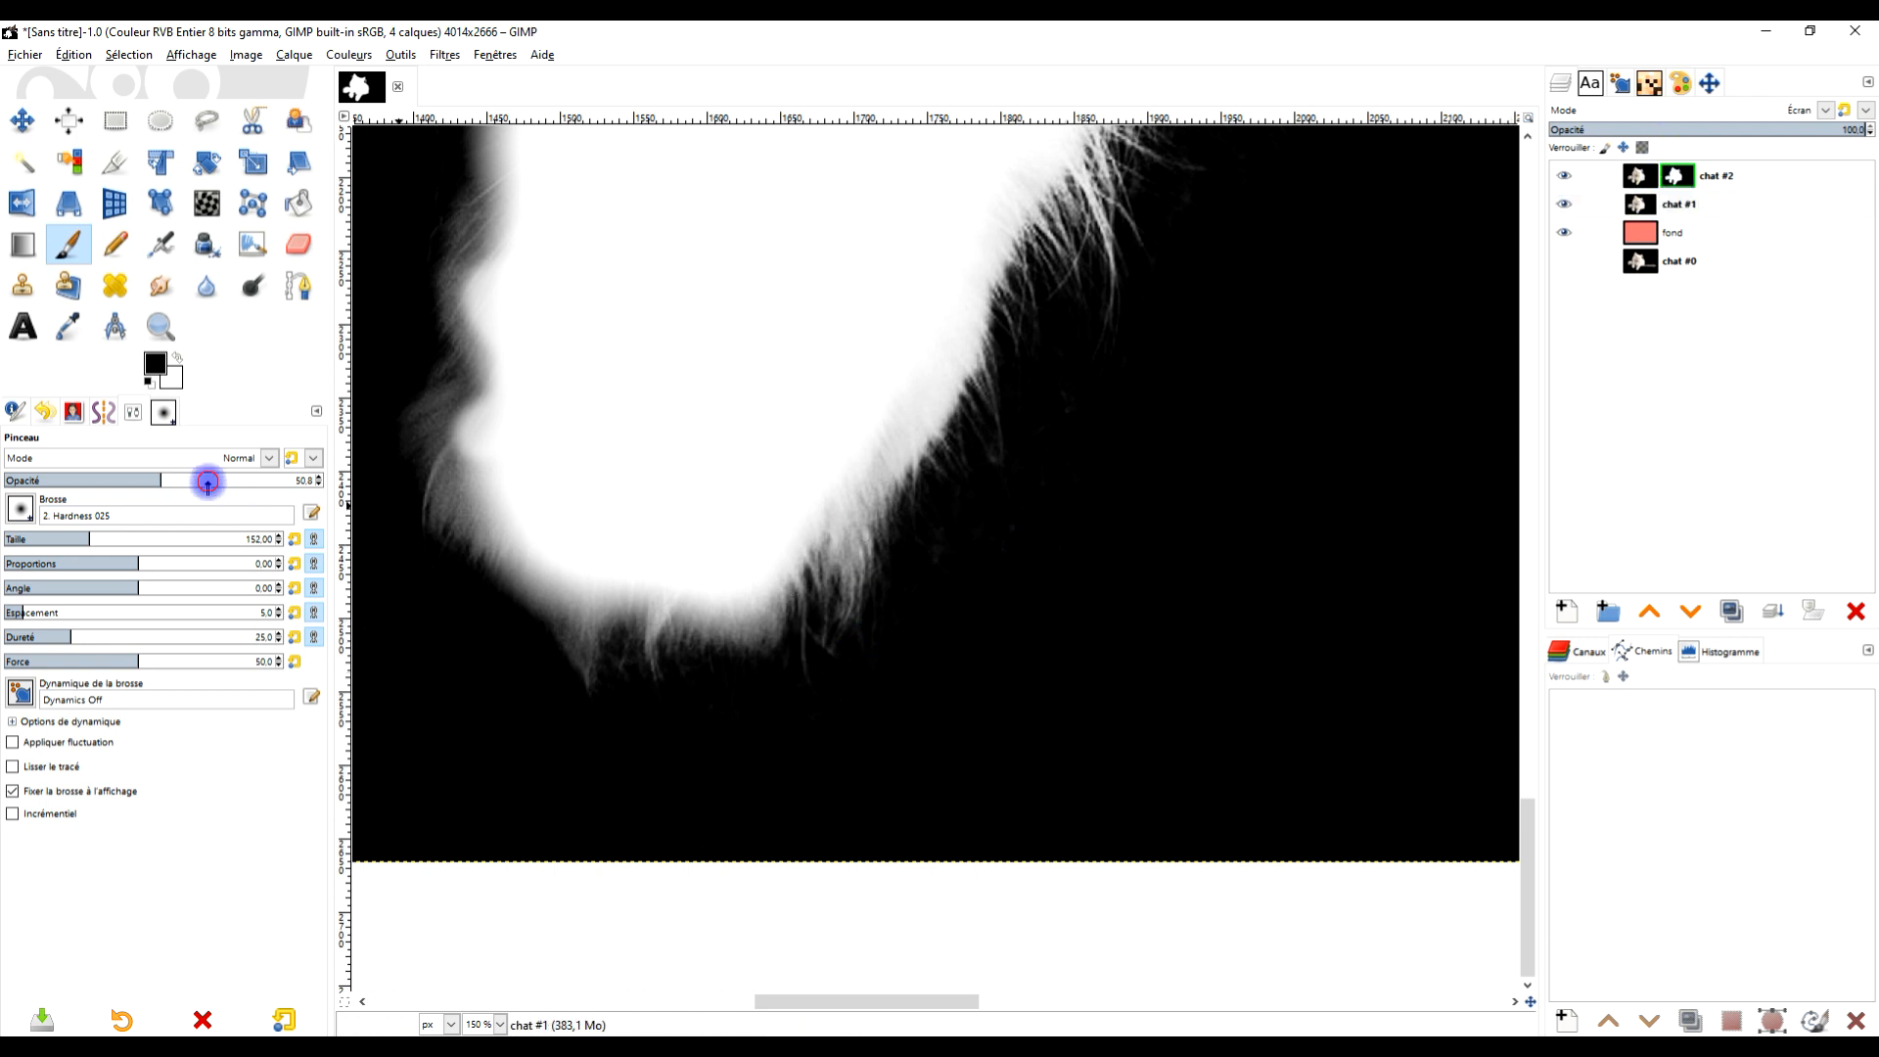
drag(208, 482, 333, 485)
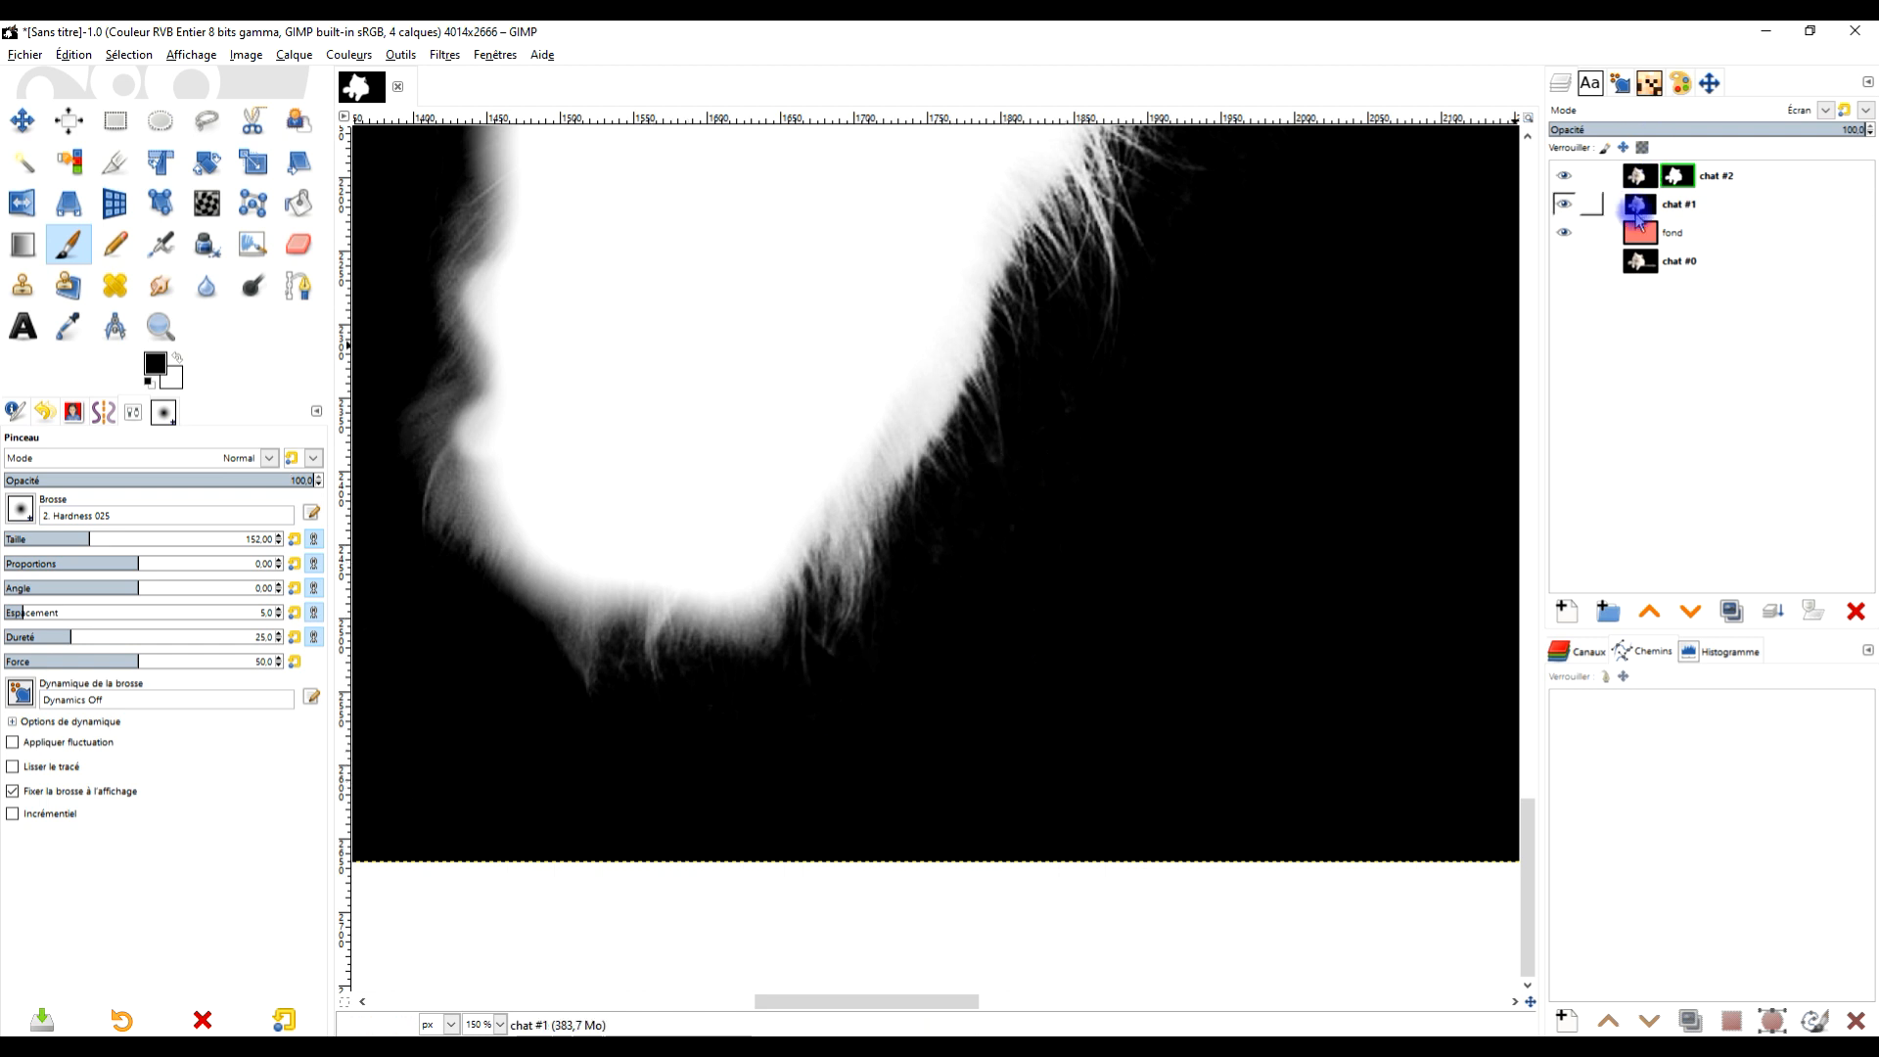
click(1638, 215)
click(1678, 176)
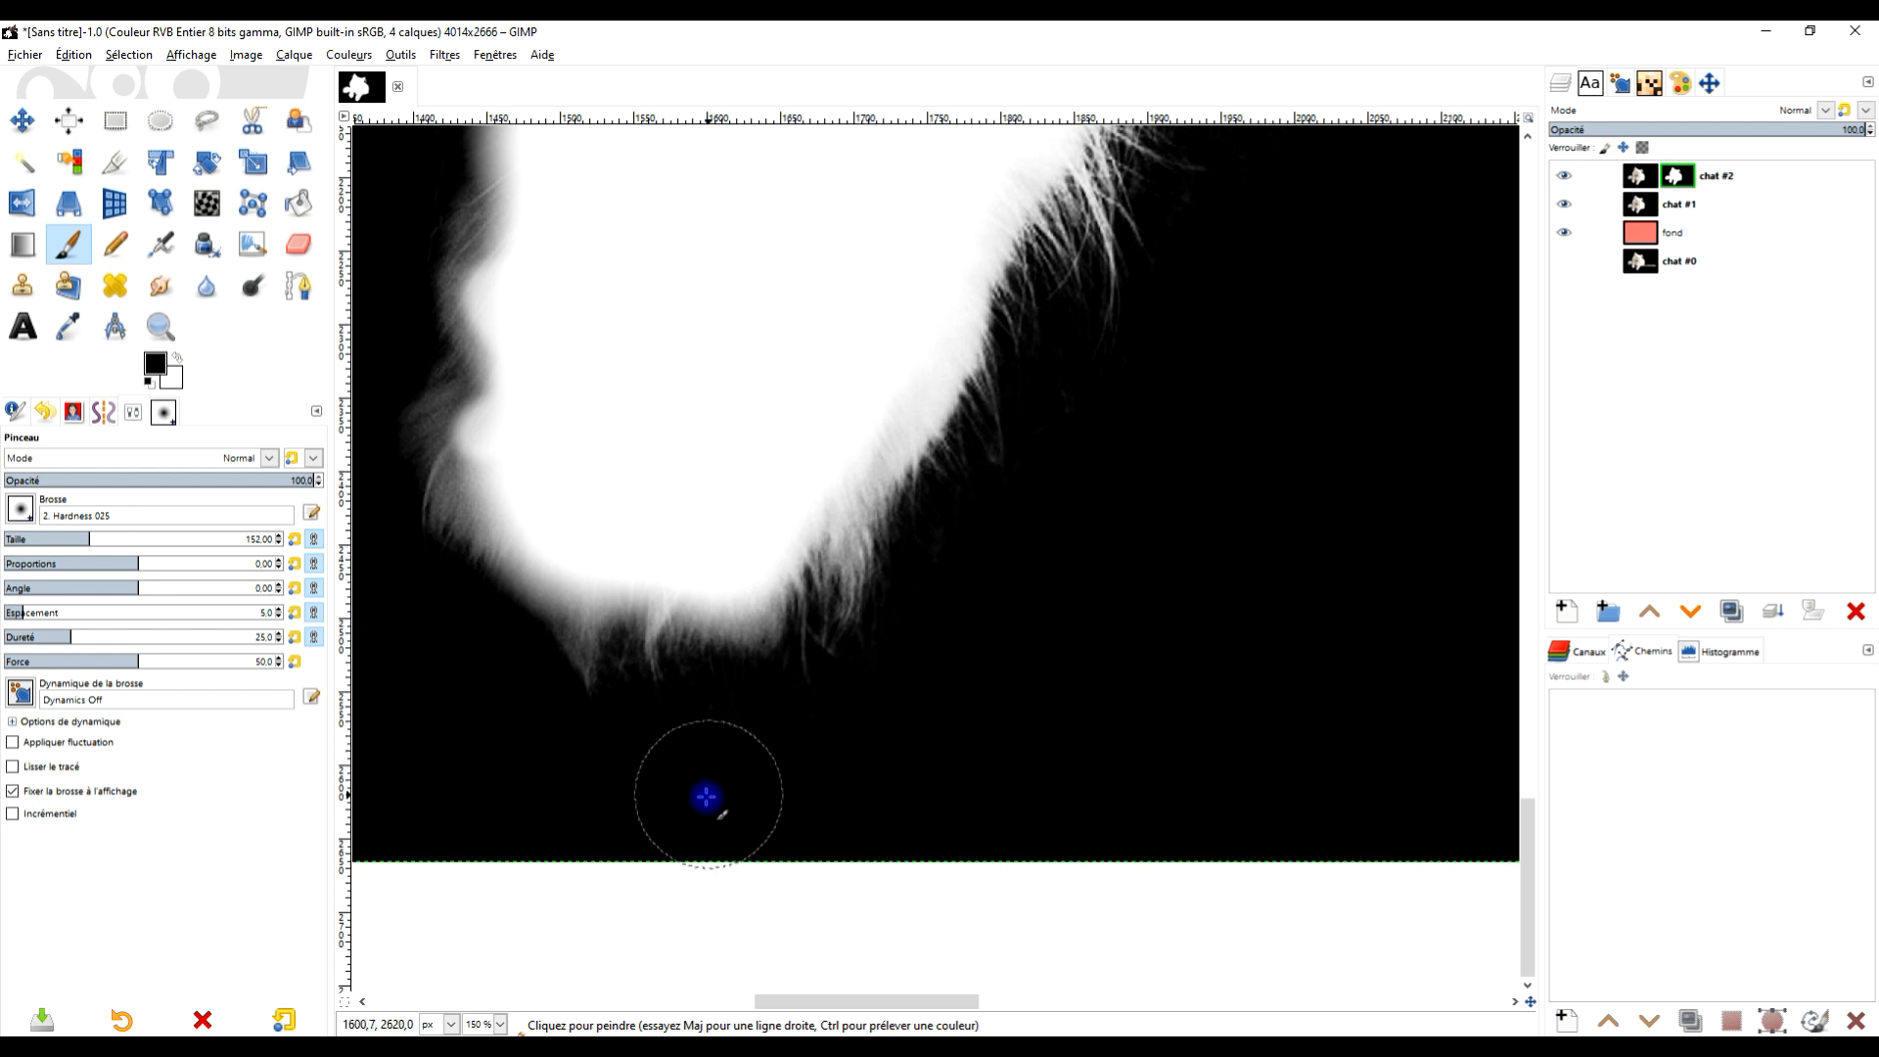
Set the brush opacity to 44.2 with white as foreground and lighten the mask between the raised paw and chest fur
drag(1175, 444, 925, 1035)
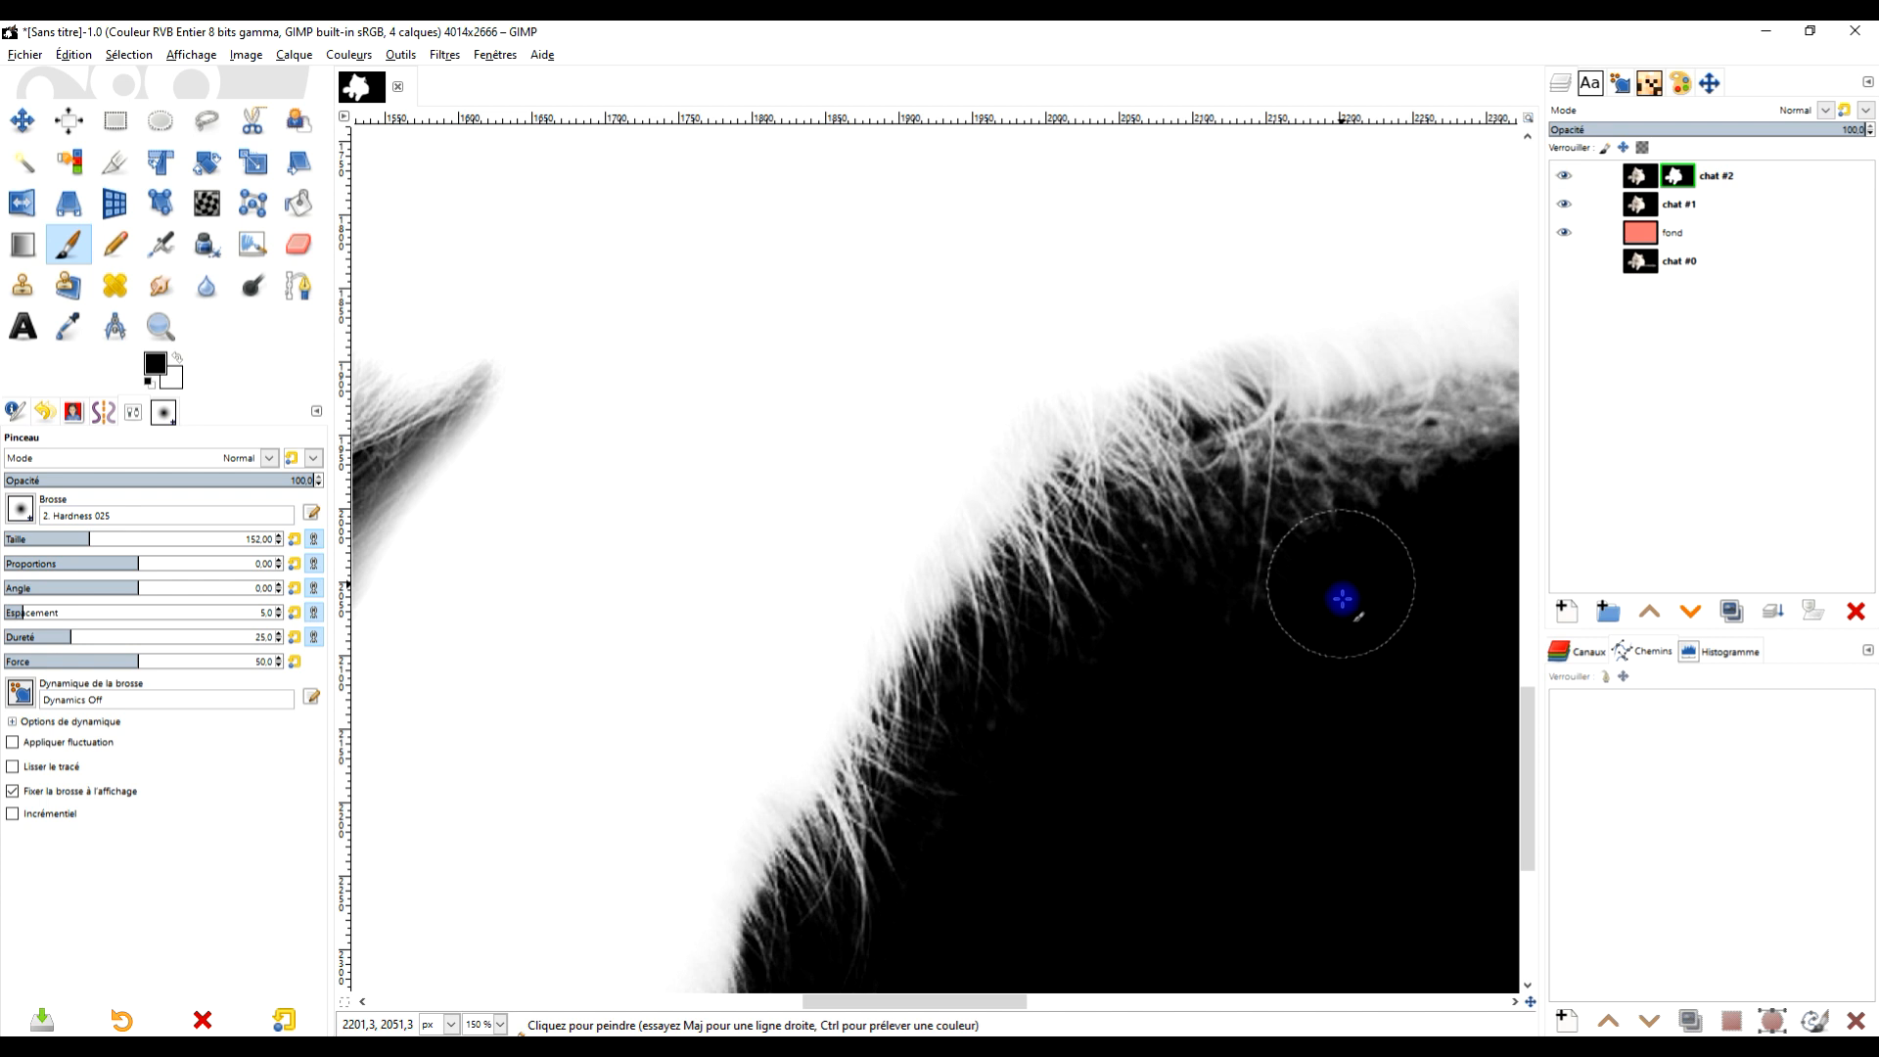
ctrl+scroll(1342, 599, down, 3)
scroll(1291, 685, down, 2)
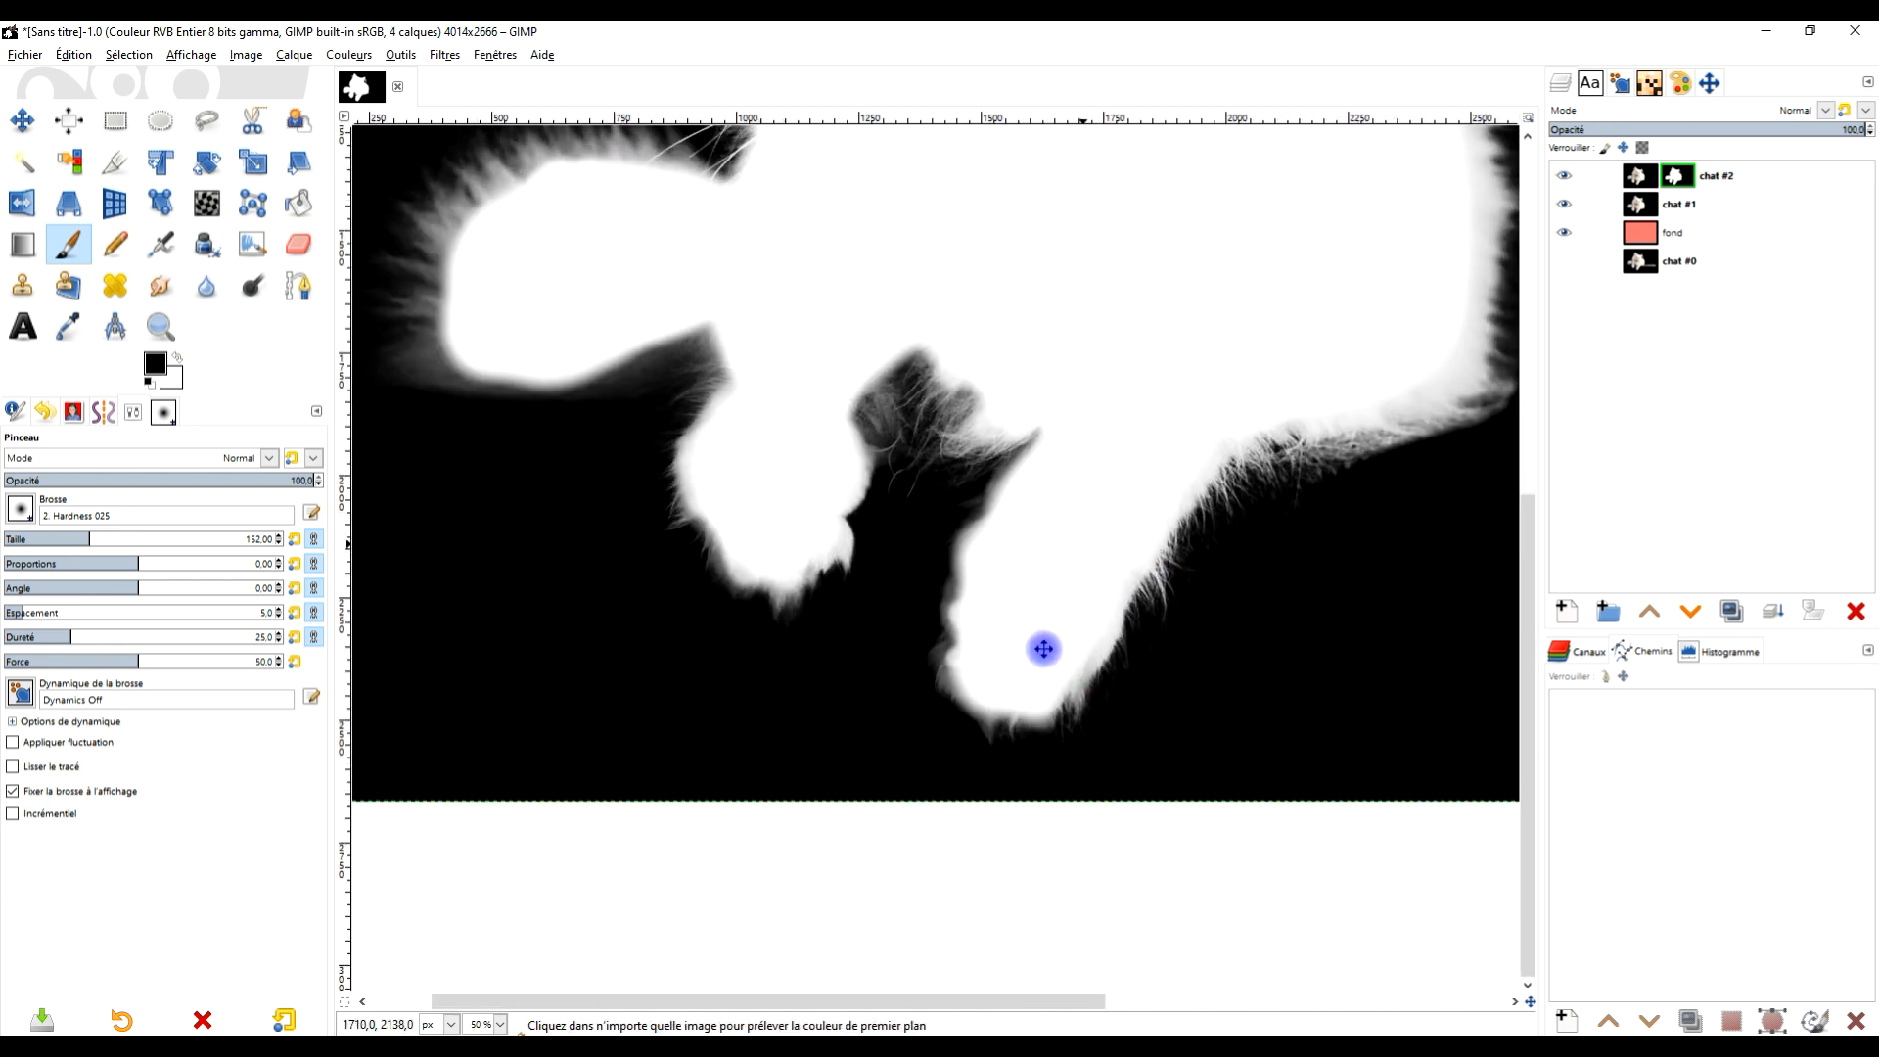
ctrl+scroll(1125, 508, up, 2)
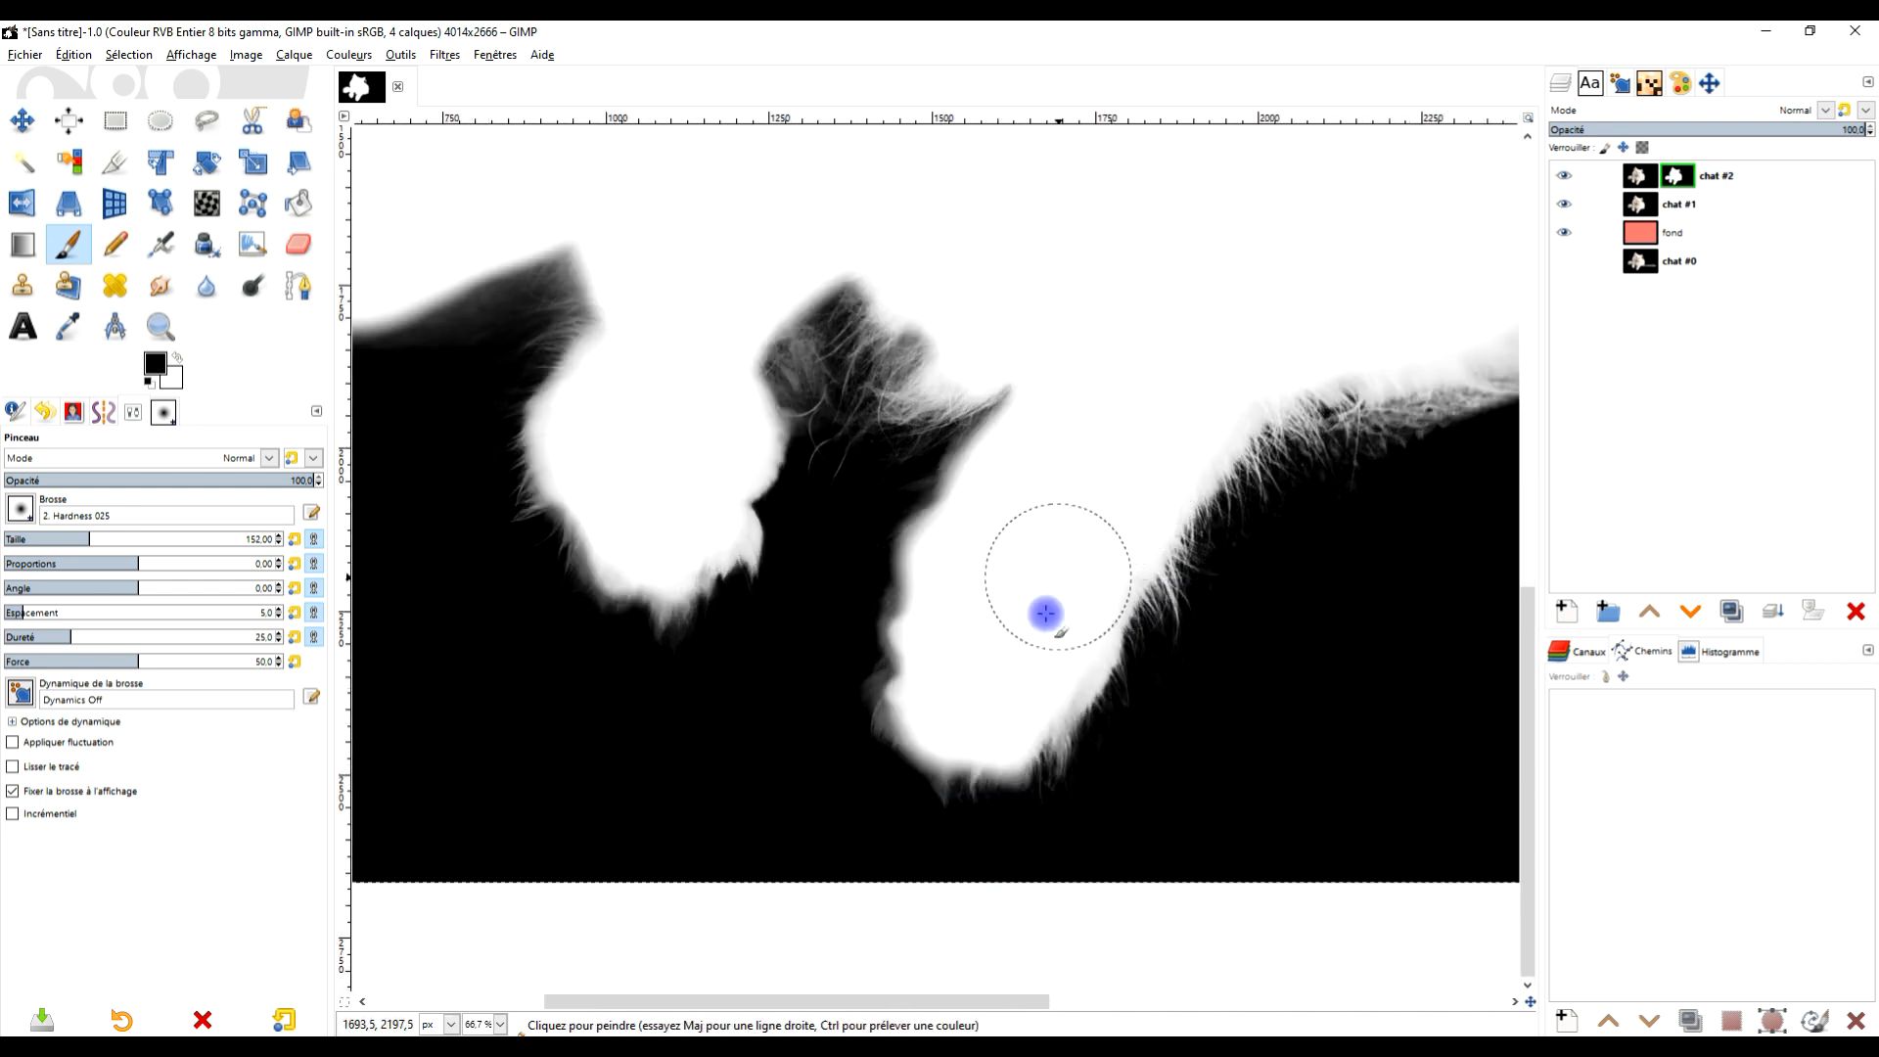
ctrl+scroll(998, 675, up, 1)
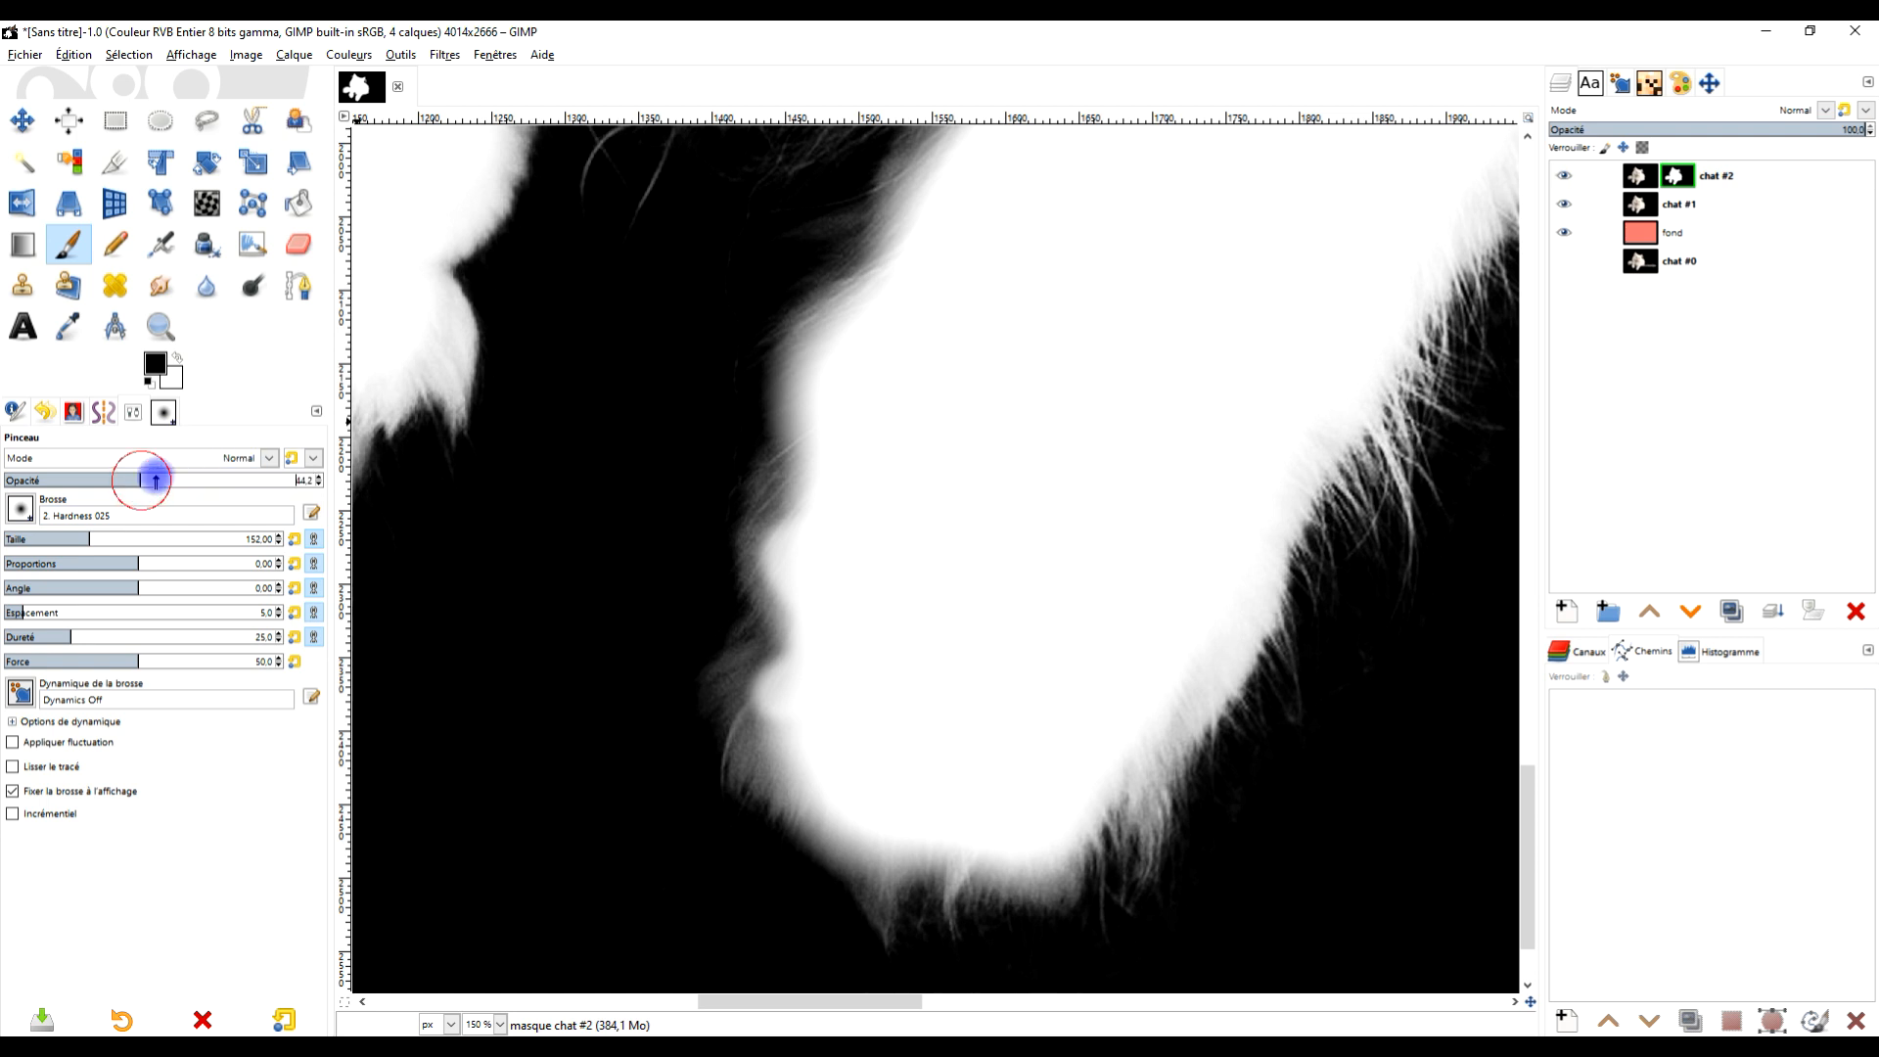
mouse_move(838, 621)
mouse_down()
mouse_move(823, 659)
mouse_move(849, 557)
mouse_move(833, 525)
mouse_move(884, 336)
mouse_up()
drag(1110, 345, 995, 679)
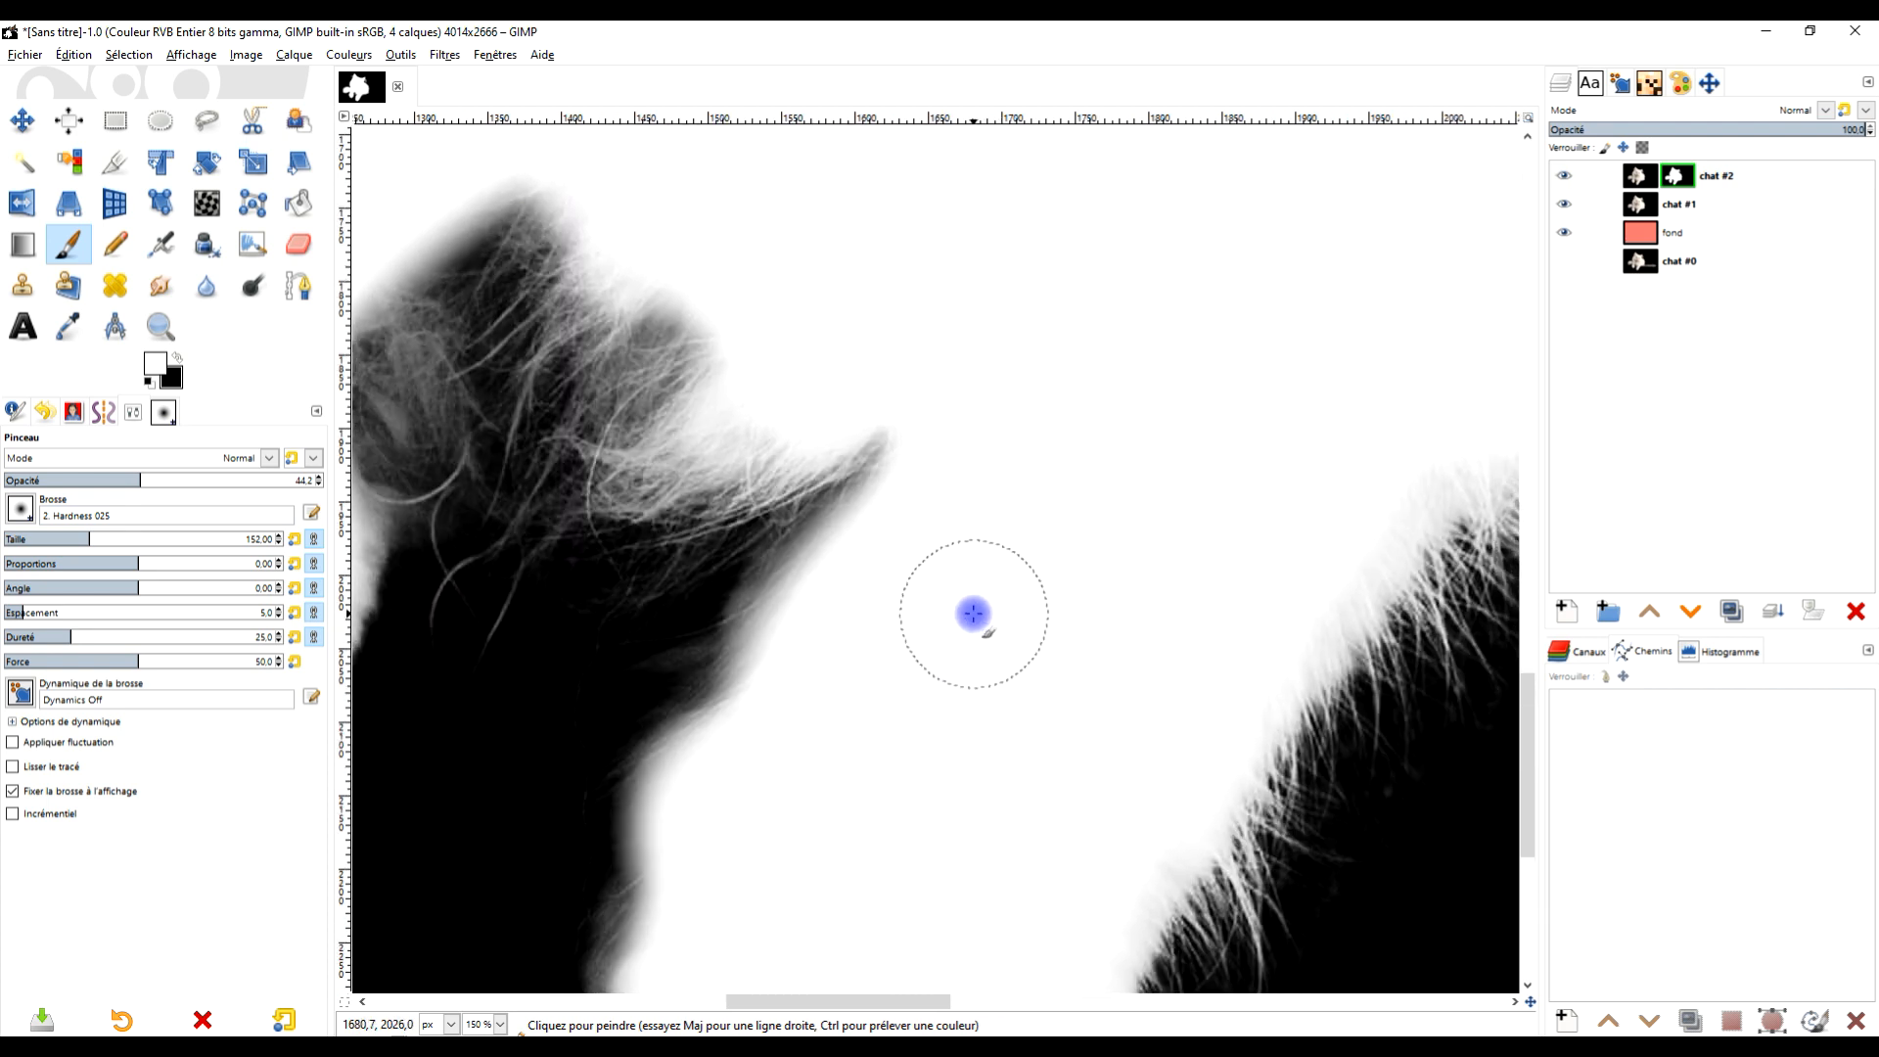
mouse_move(711, 382)
mouse_down()
mouse_move(693, 417)
mouse_move(738, 401)
mouse_move(759, 345)
mouse_move(734, 315)
mouse_move(713, 330)
mouse_move(646, 215)
mouse_move(614, 278)
mouse_move(625, 201)
mouse_move(587, 197)
mouse_up()
drag(736, 274, 1168, 318)
mouse_move(695, 444)
mouse_down()
mouse_move(760, 353)
mouse_move(807, 445)
mouse_move(812, 346)
mouse_move(744, 462)
mouse_up()
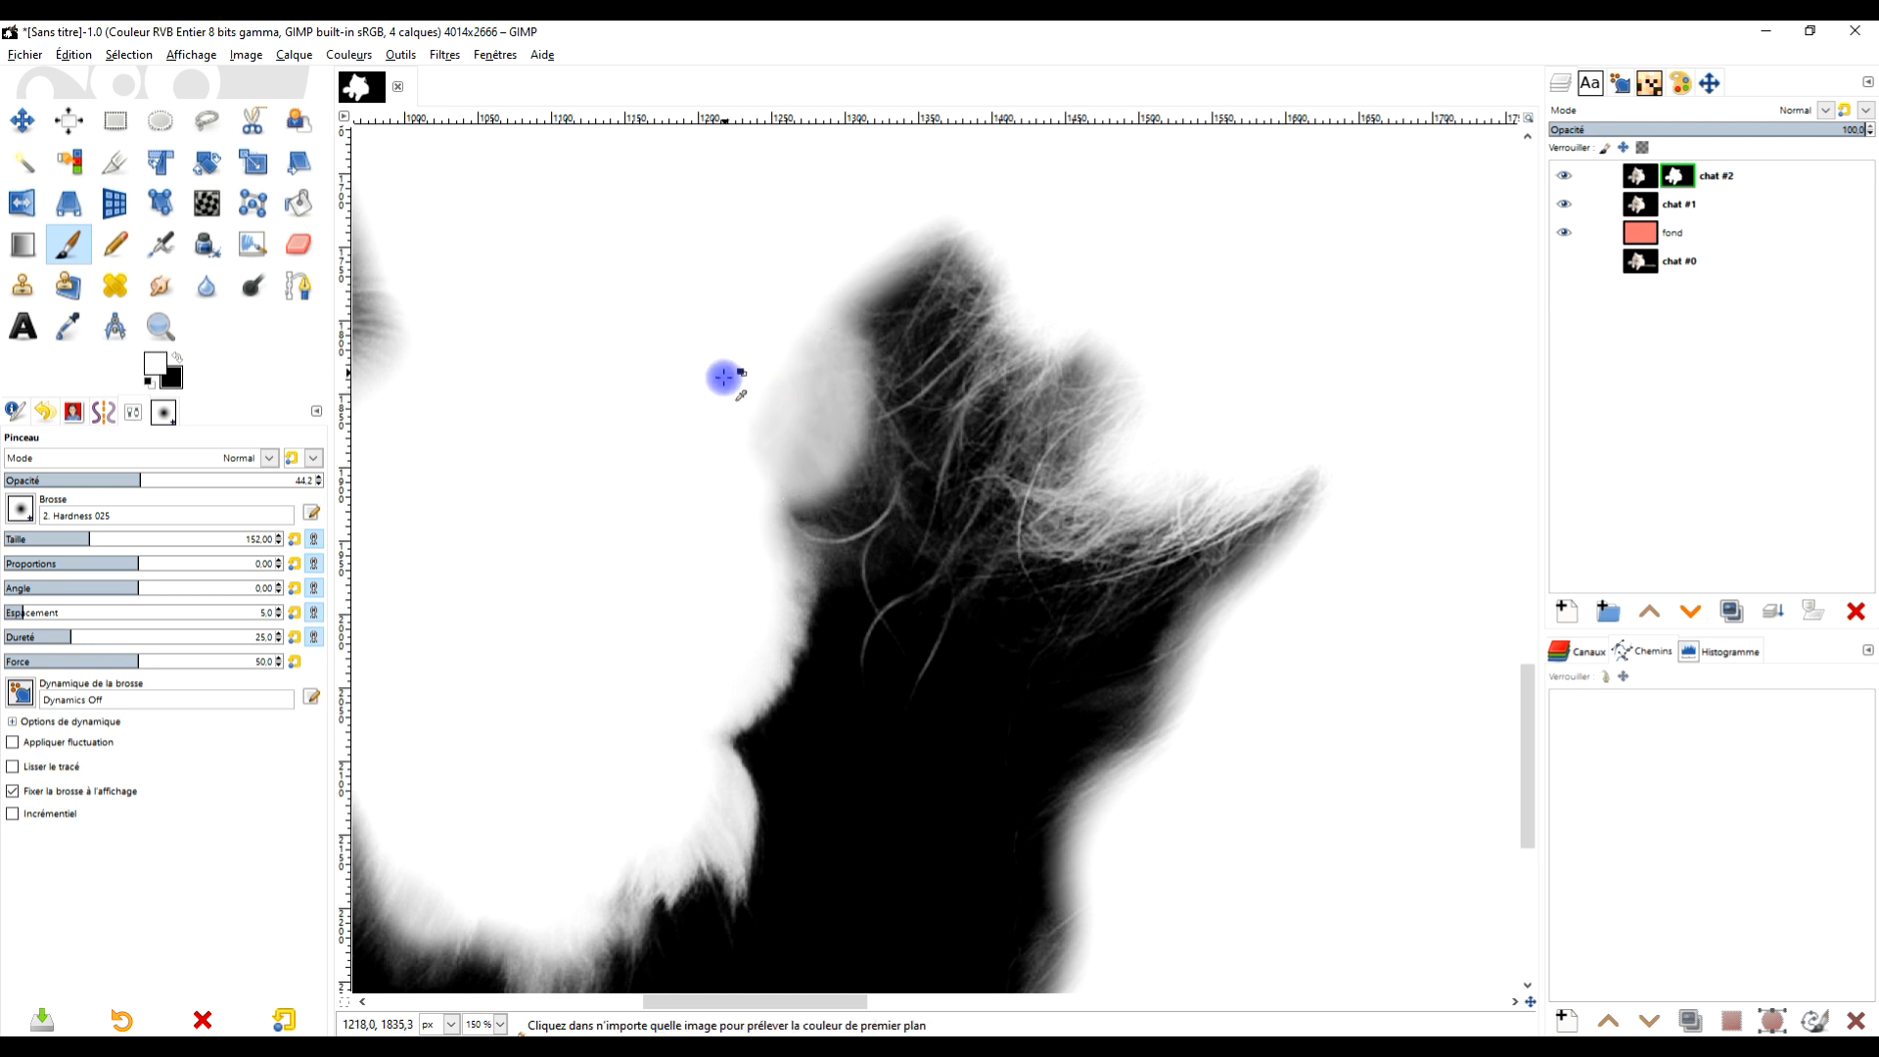
Touch up the mask's inner edge along the top of the head beside the ear with semi-transparent white
scroll(721, 373, down, 2)
scroll(651, 391, up, 4)
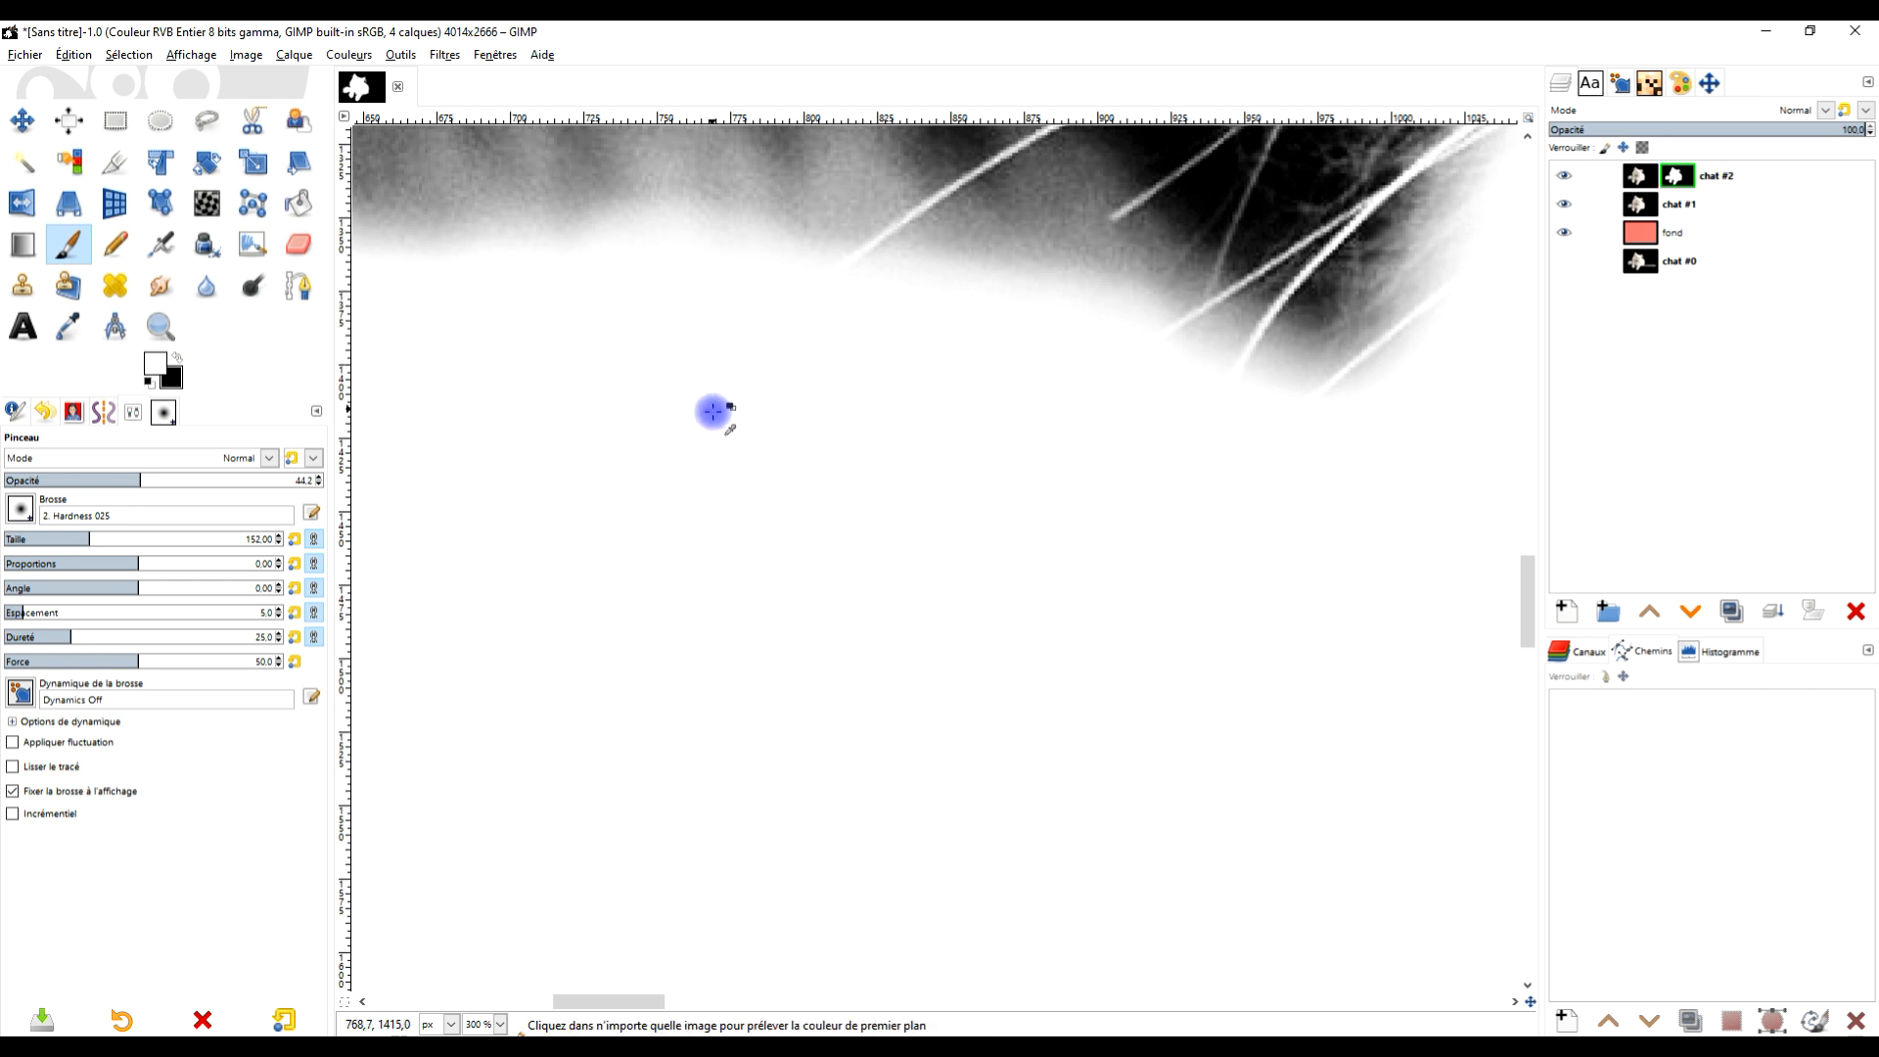
scroll(1082, 466, down, 3)
scroll(820, 415, up, 2)
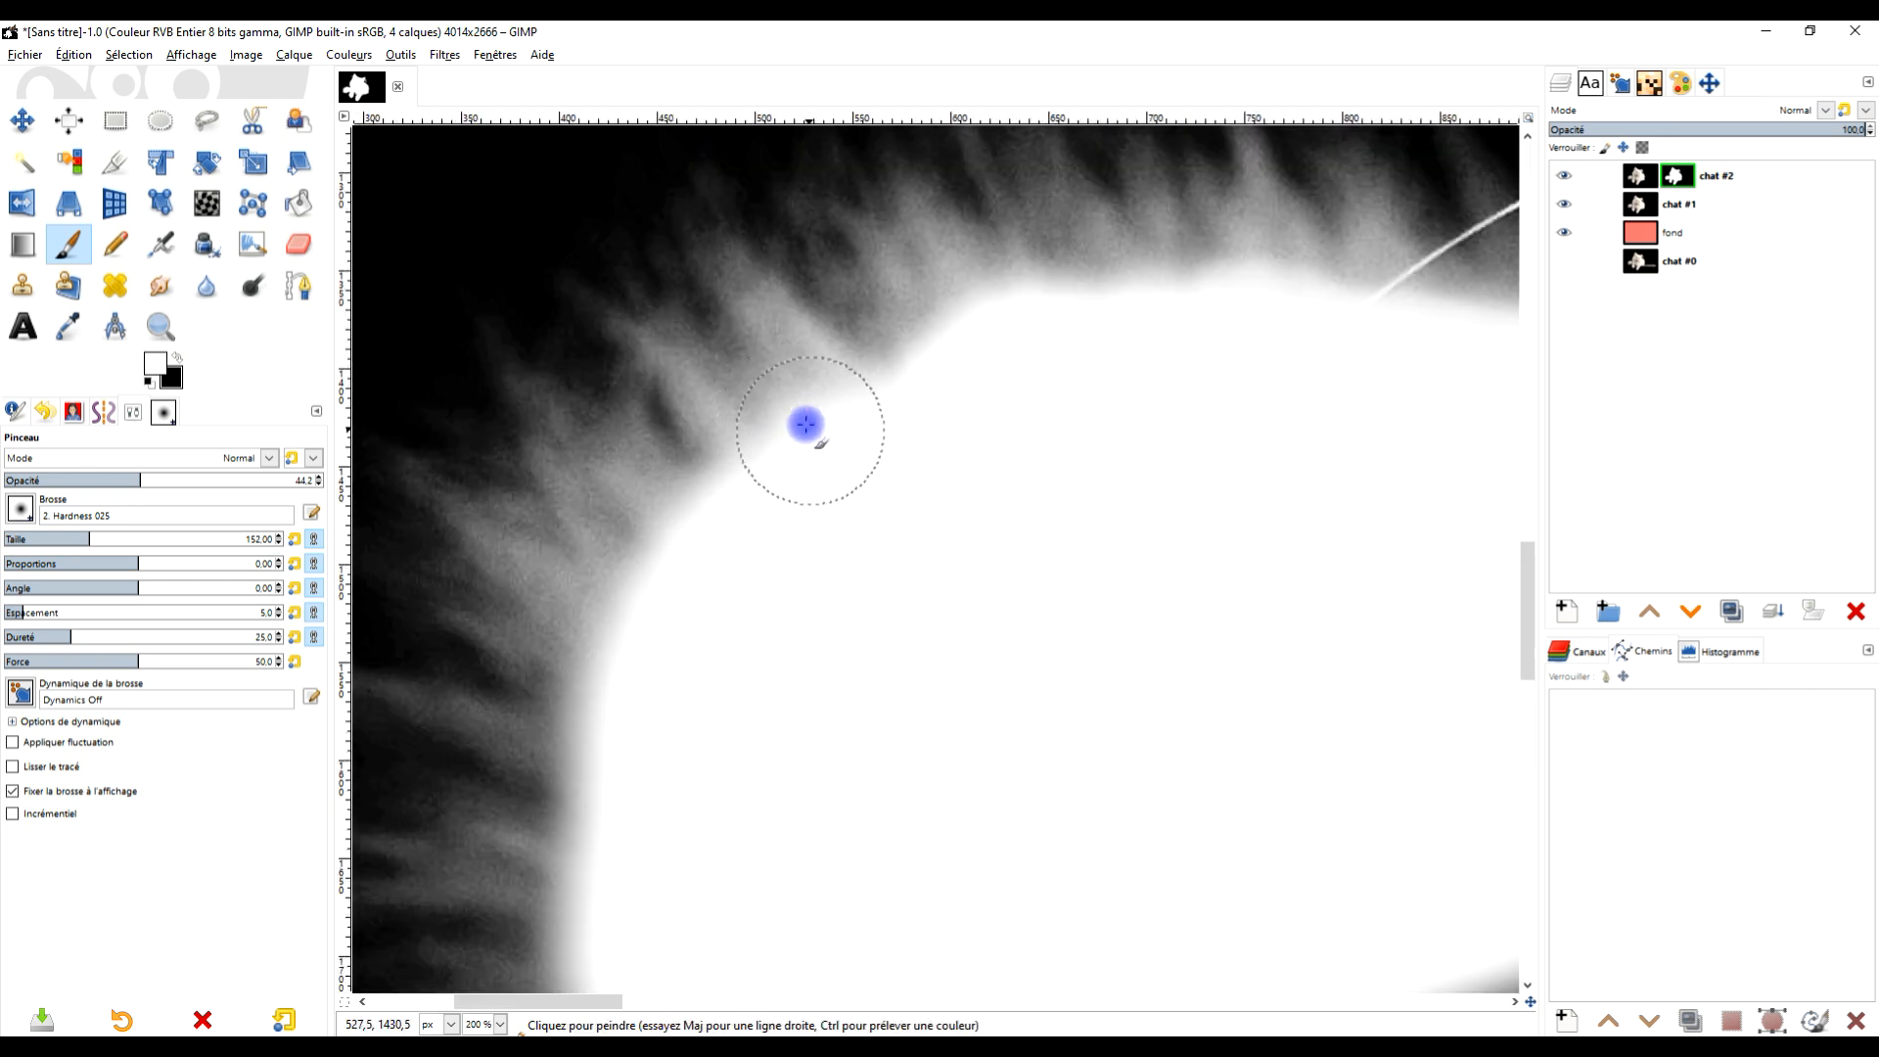
drag(1214, 506, 218, 795)
scroll(872, 385, down, 2)
drag(890, 307, 822, 788)
drag(1093, 538, 497, 816)
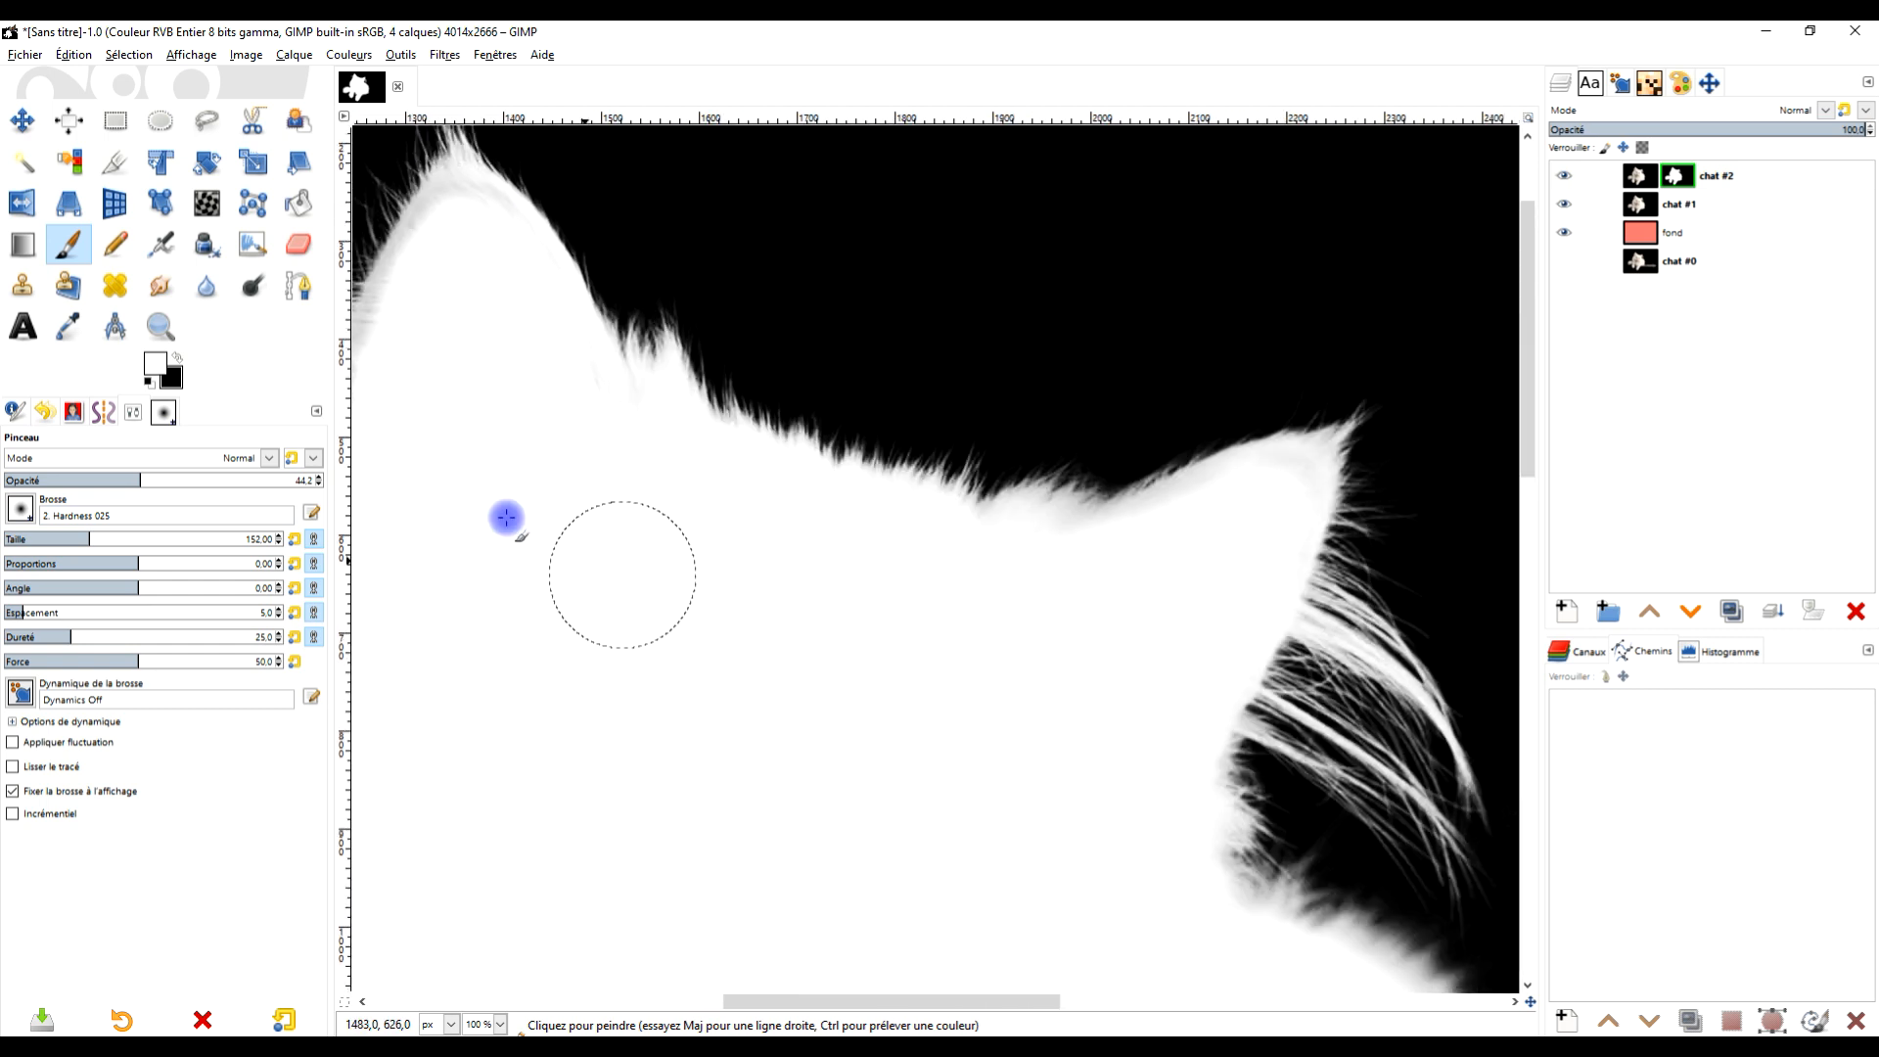
scroll(499, 293, up, 3)
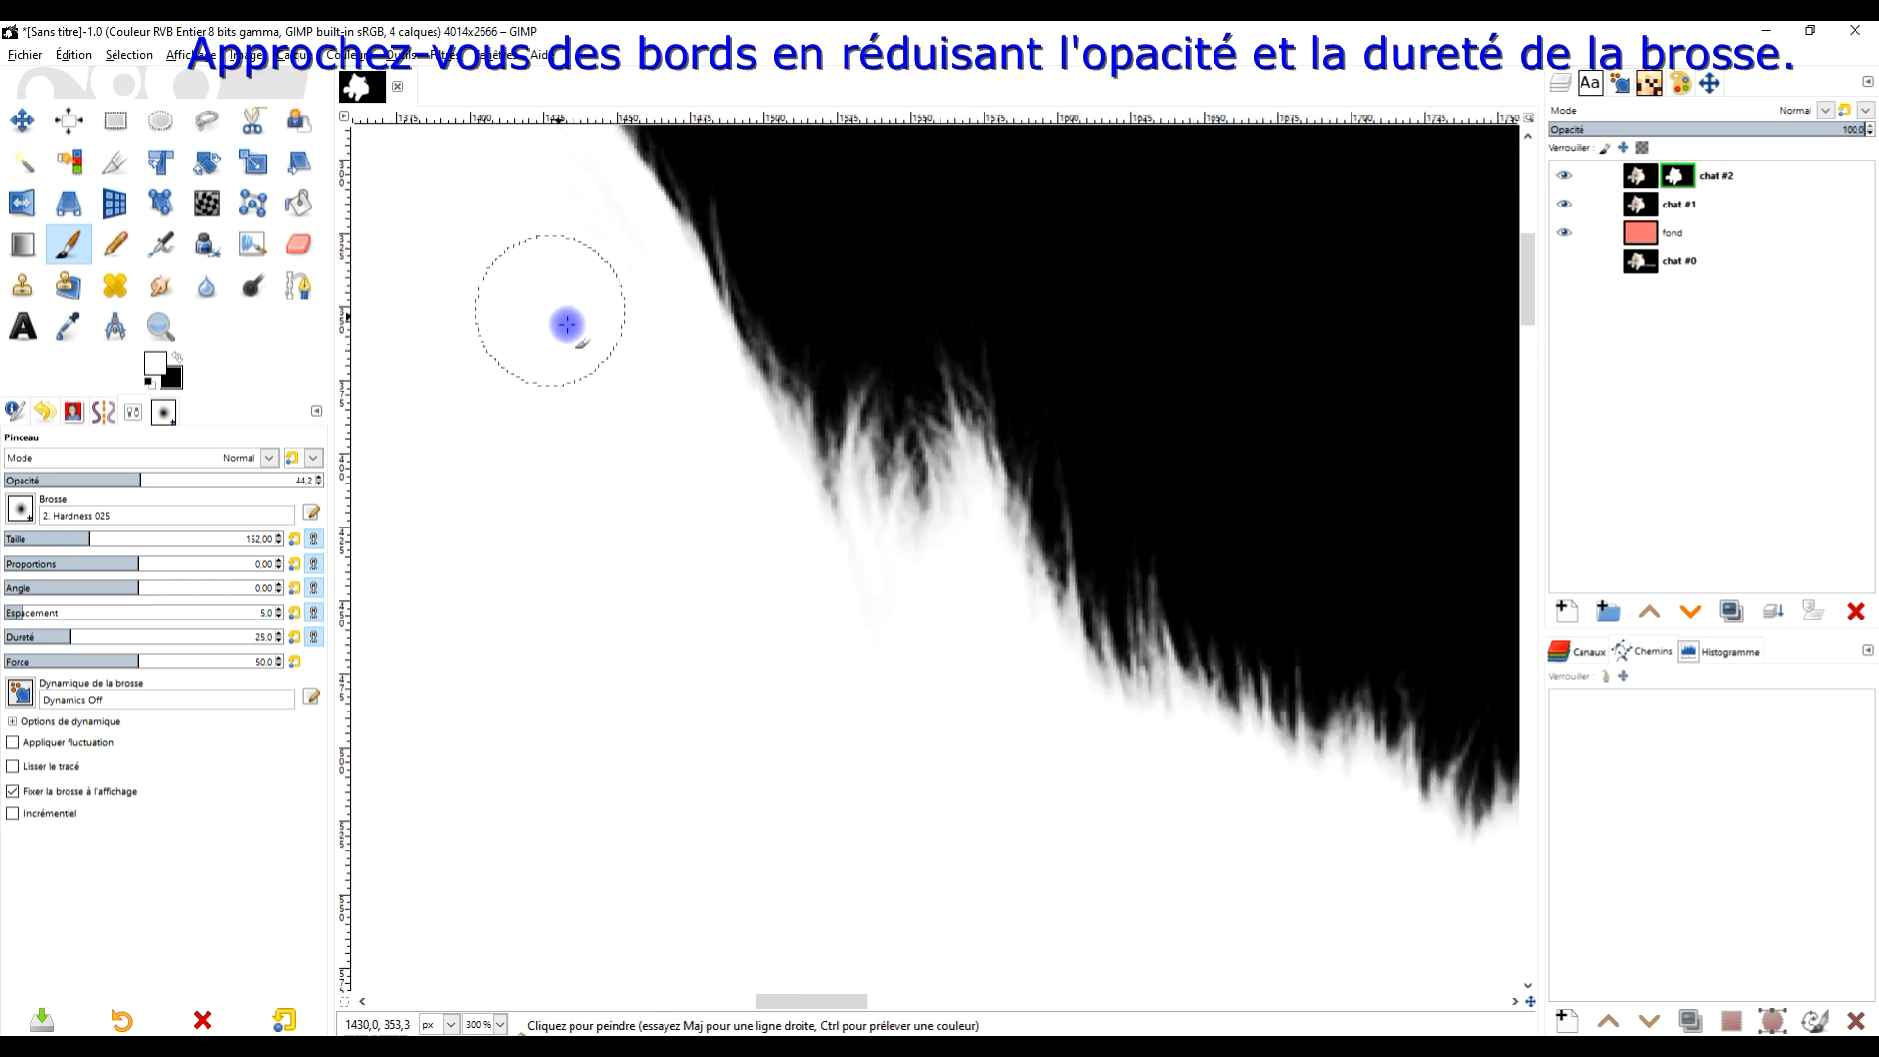
drag(566, 323, 795, 440)
mouse_move(998, 794)
mouse_down()
mouse_move(734, 239)
mouse_move(625, 172)
mouse_move(859, 394)
mouse_up()
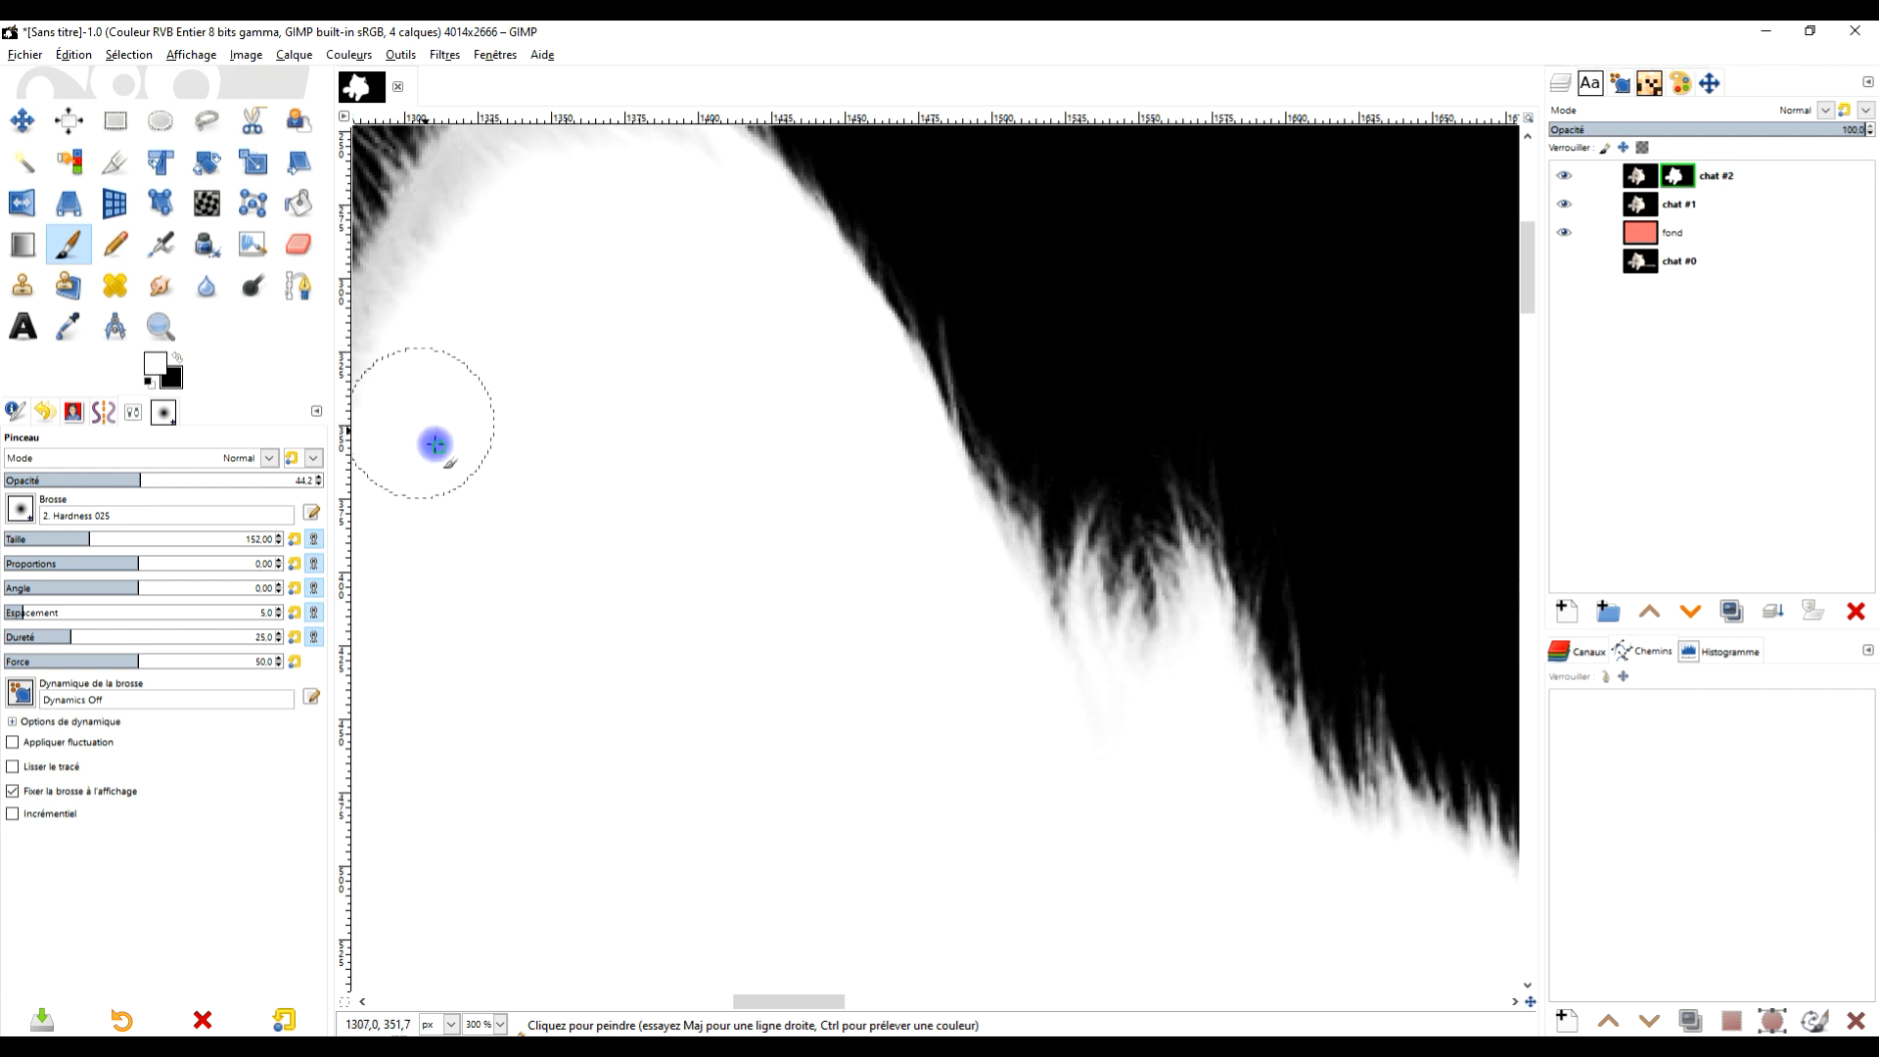
Whiten the inside of the mask from the ear base down the cheek edge on the image's left
drag(440, 447, 830, 637)
mouse_move(1041, 366)
mouse_down()
mouse_move(1013, 337)
mouse_move(943, 333)
mouse_move(893, 359)
mouse_move(906, 339)
mouse_move(817, 465)
mouse_move(679, 783)
mouse_move(675, 900)
mouse_move(715, 691)
mouse_move(776, 538)
mouse_move(906, 315)
mouse_up()
drag(984, 592, 1056, 141)
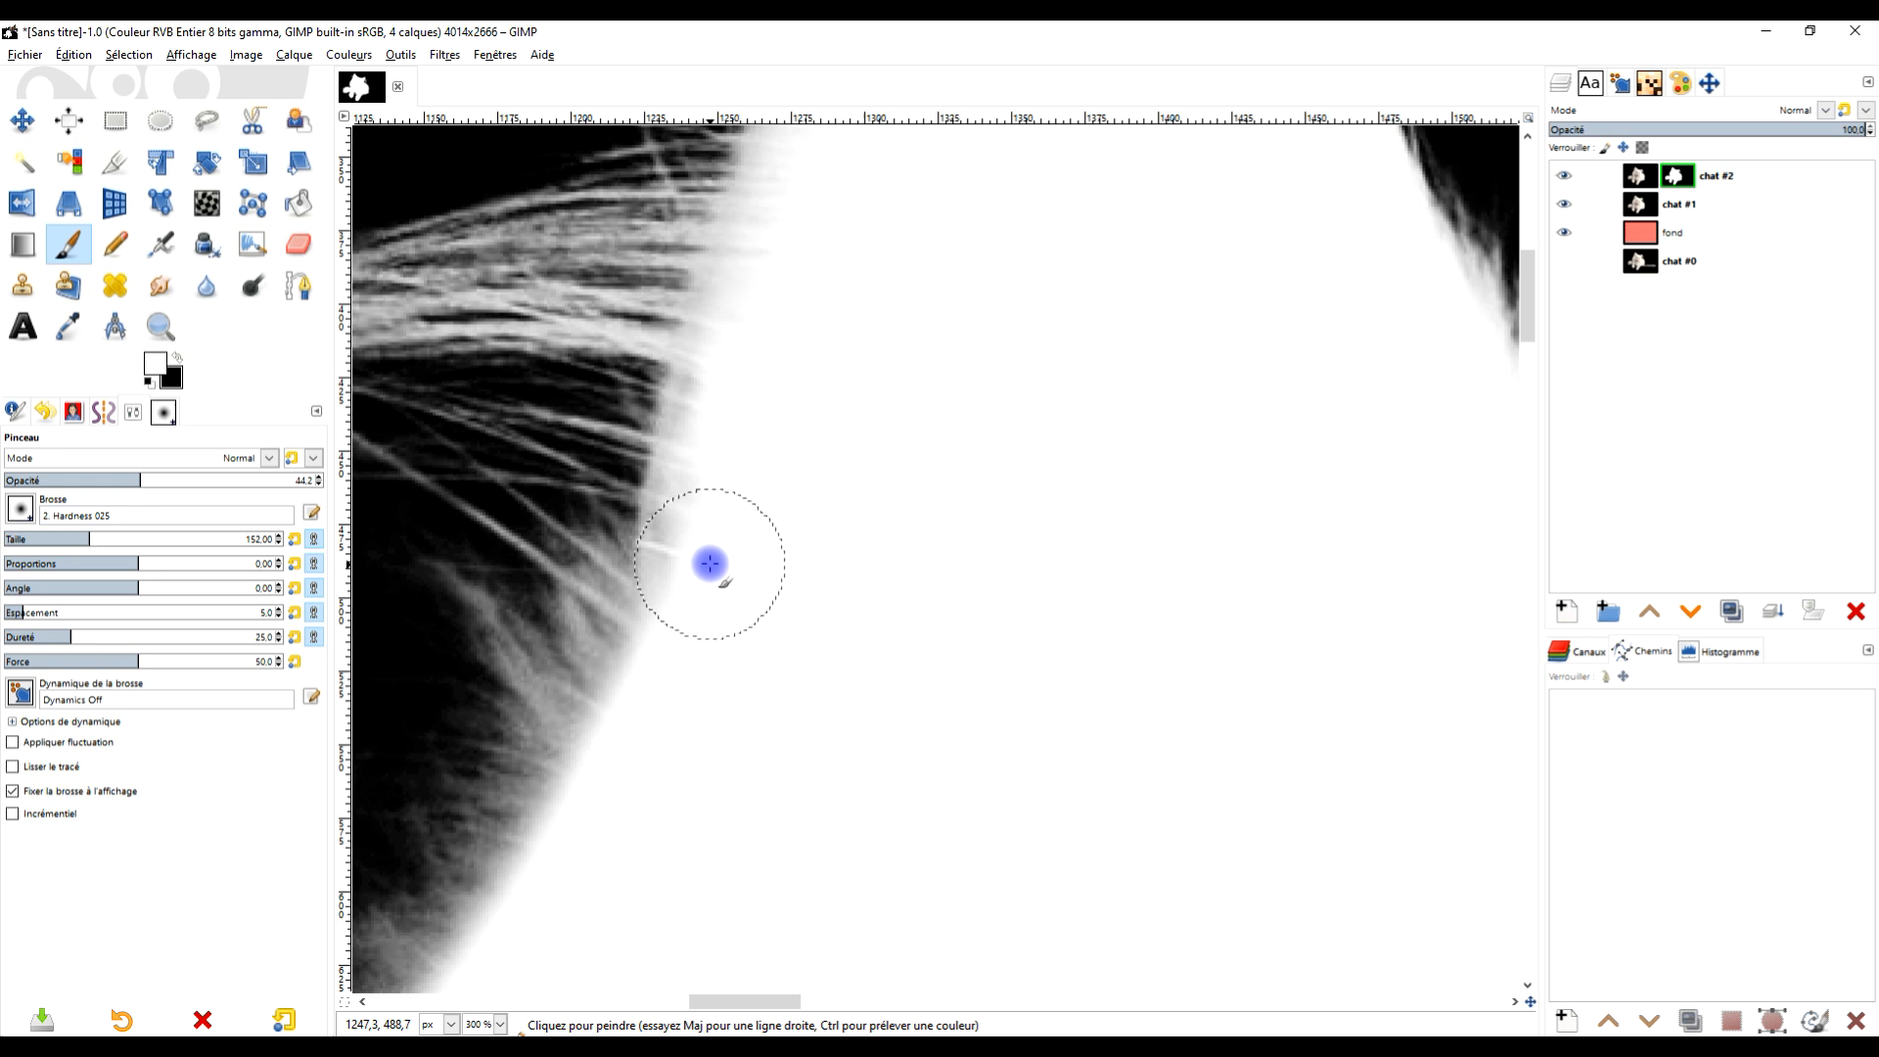
drag(797, 676, 980, 294)
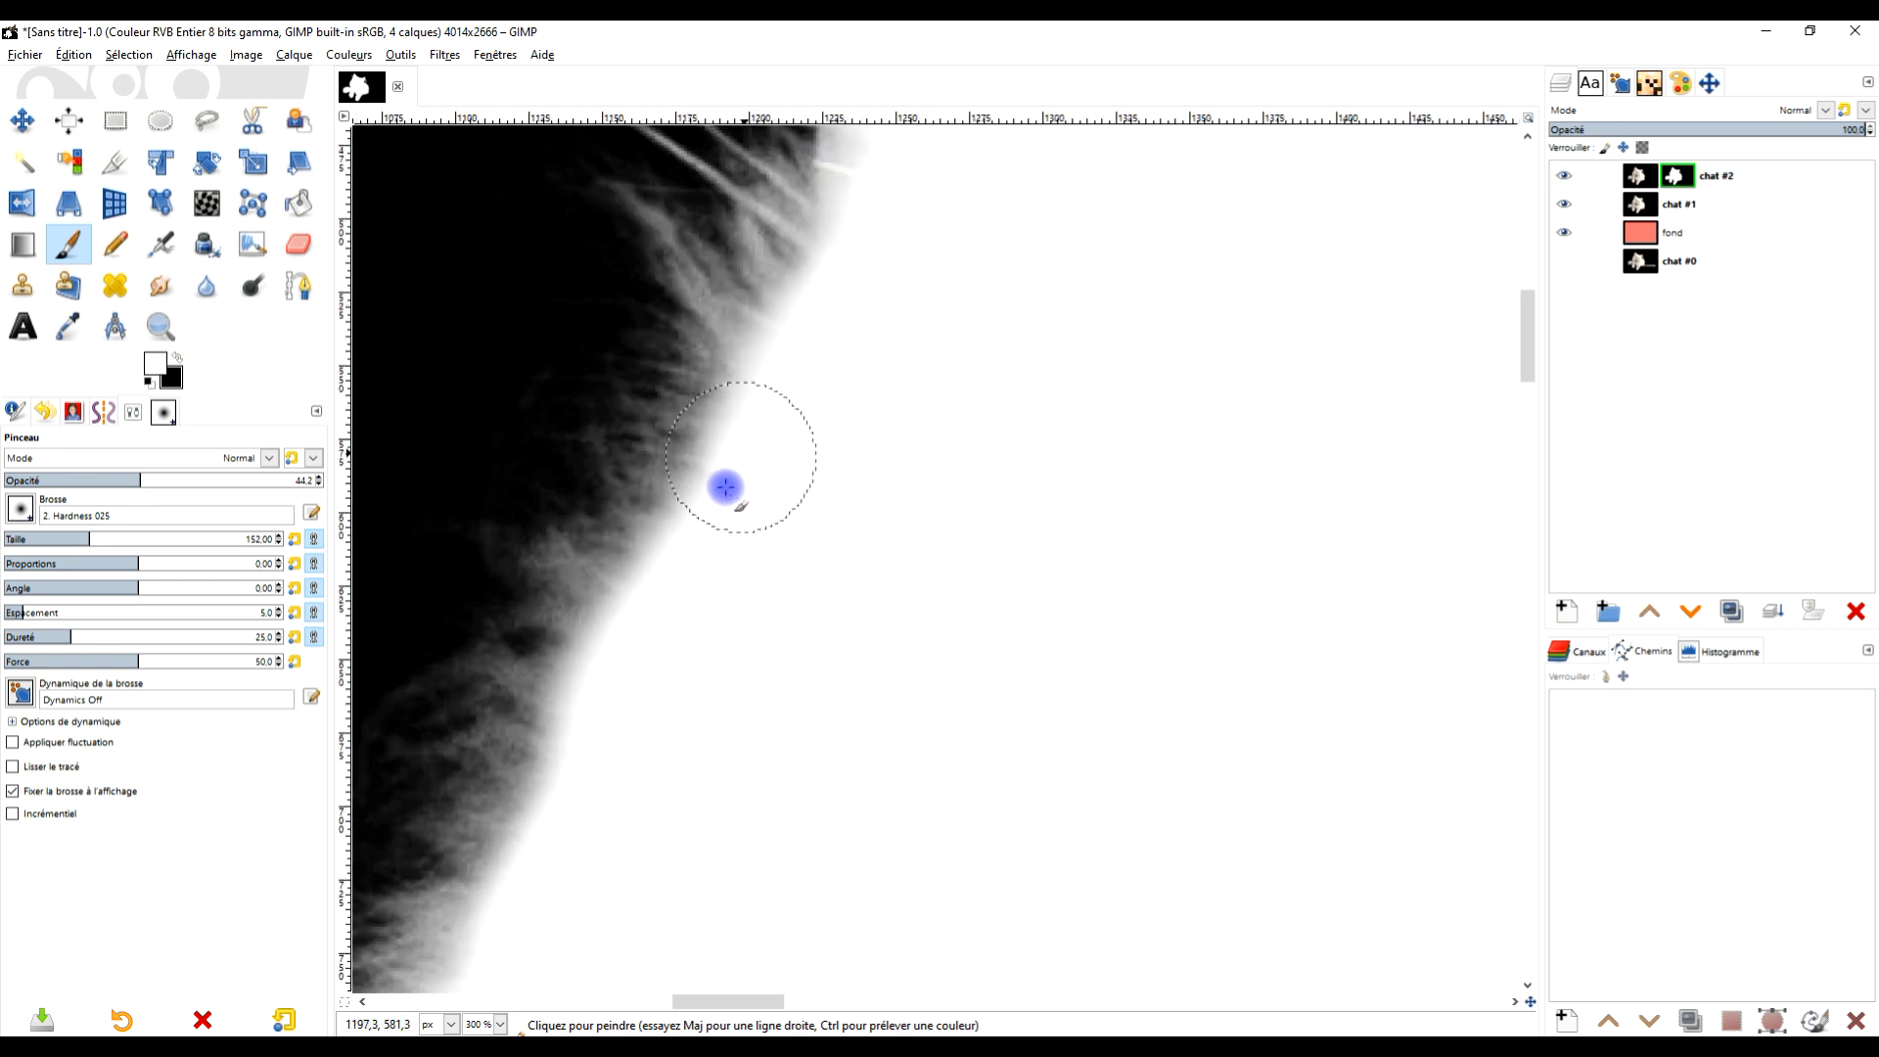
ctrl+scroll(941, 666, down, 3)
ctrl+scroll(941, 666, down, 3)
Brush semi-transparent white along the inside of the belly fur on the mask, toward the hindquarters
drag(1119, 701, 743, 127)
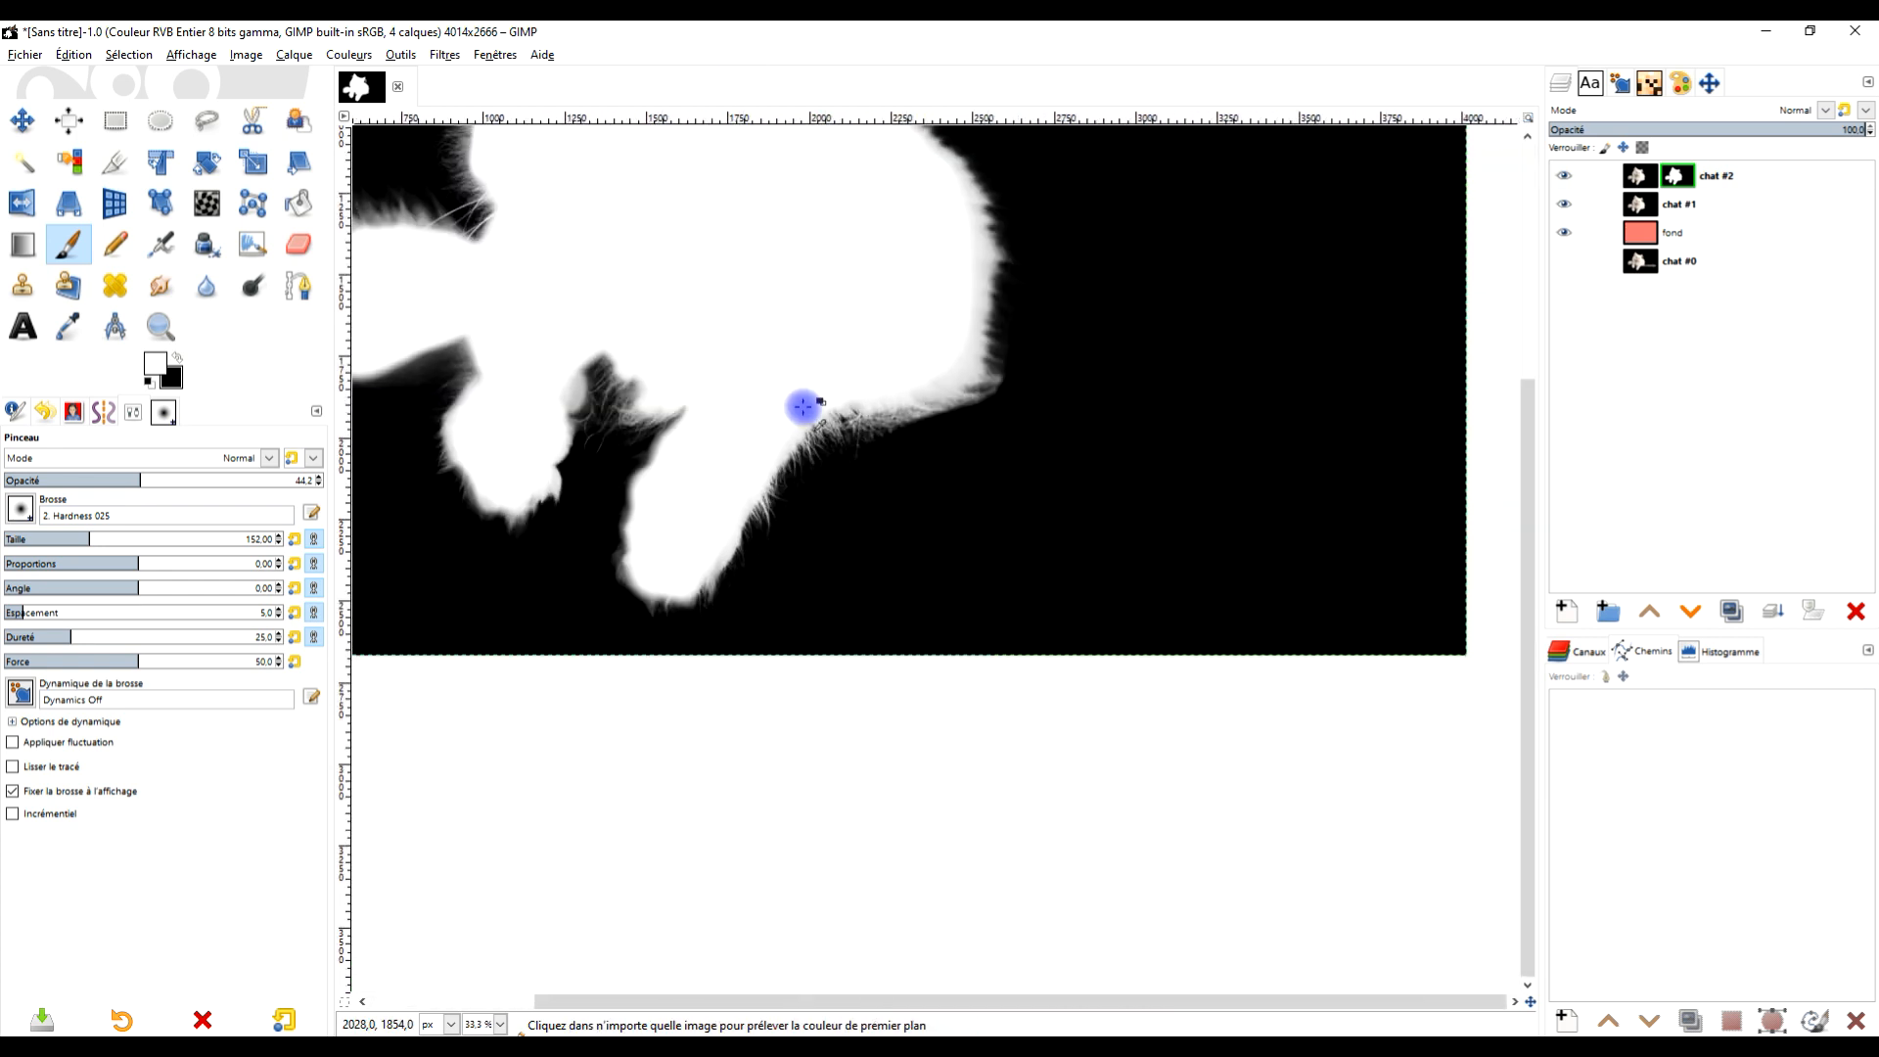
ctrl+scroll(805, 407, up, 5)
drag(1088, 374, 632, 623)
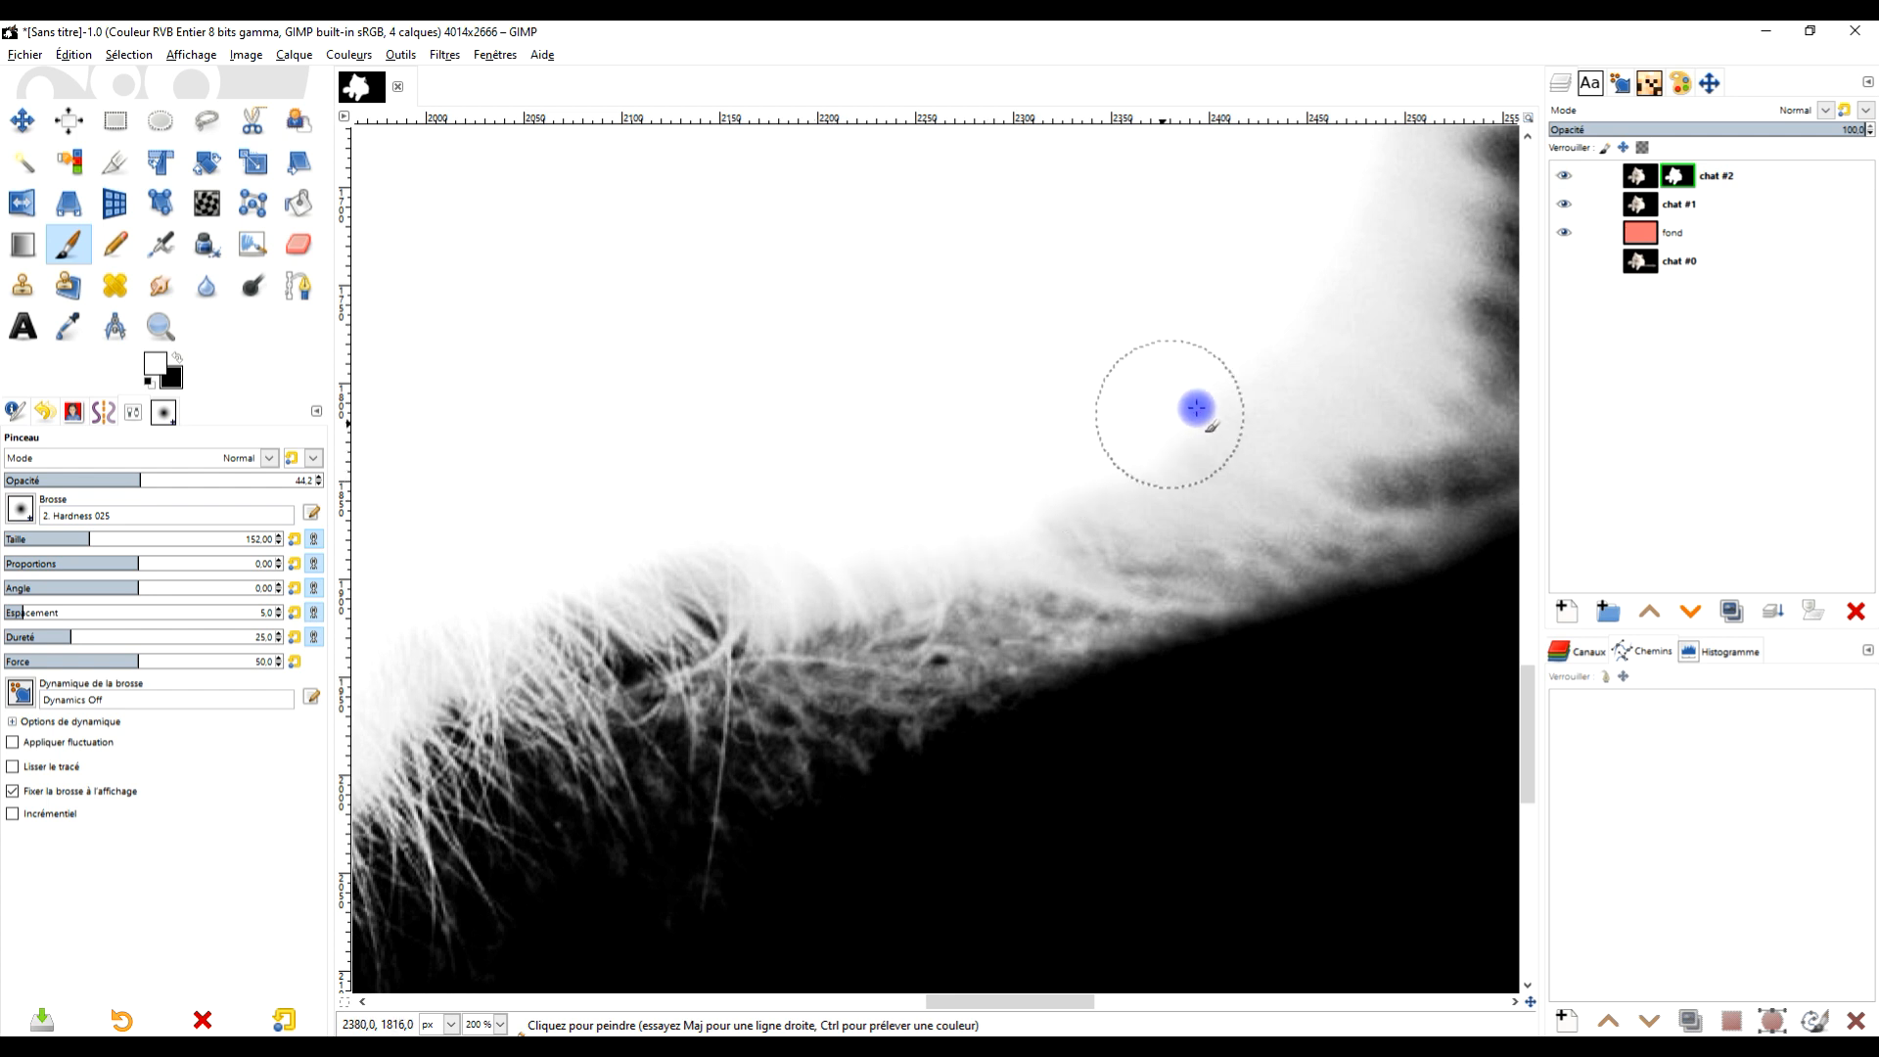
drag(1008, 479, 1126, 247)
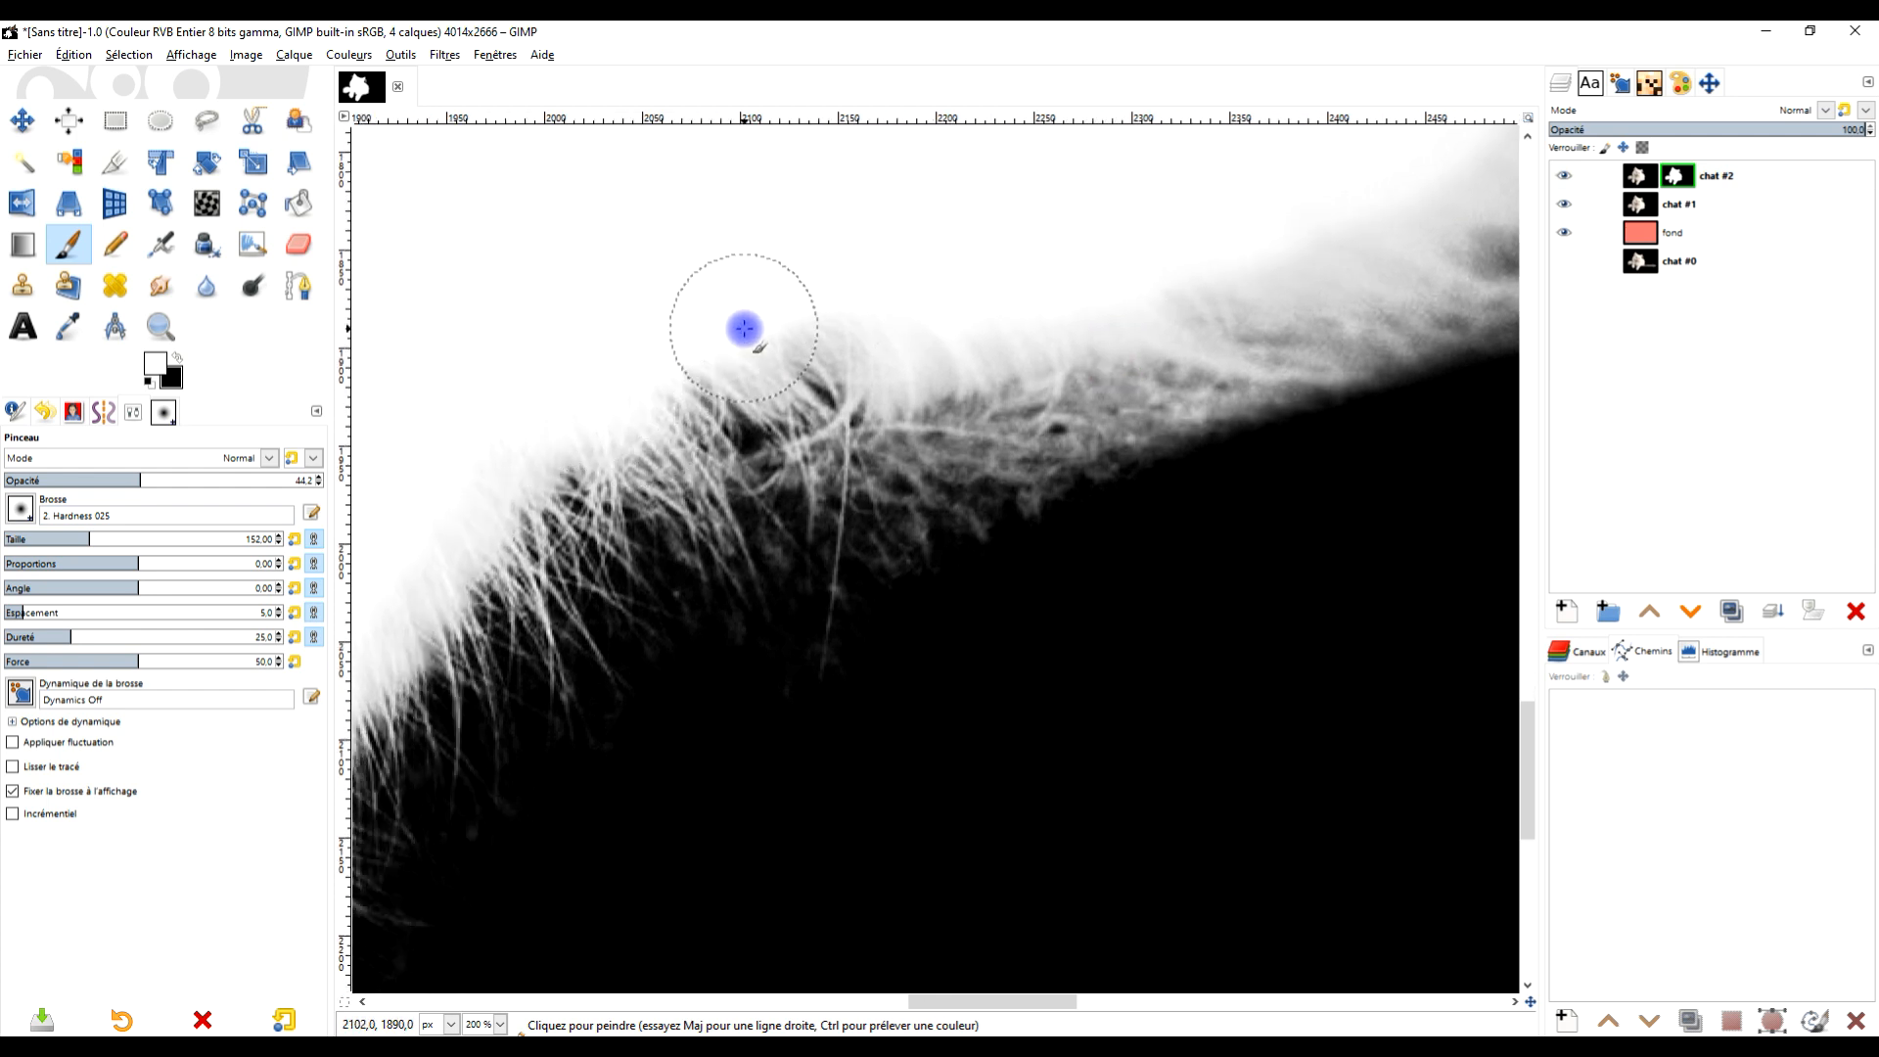
ctrl+scroll(787, 317, down, 2)
drag(501, 490, 872, 268)
Lighten the mask just inside the fur of the front leg on the image's right
ctrl+scroll(872, 269, down, 1)
ctrl+scroll(759, 453, up, 3)
mouse_move(696, 189)
mouse_down()
mouse_move(613, 364)
mouse_move(772, 491)
mouse_move(893, 371)
mouse_move(961, 175)
mouse_move(851, 361)
mouse_move(767, 574)
mouse_move(797, 520)
mouse_up()
ctrl+scroll(668, 350, down, 2)
ctrl+scroll(622, 336, up, 2)
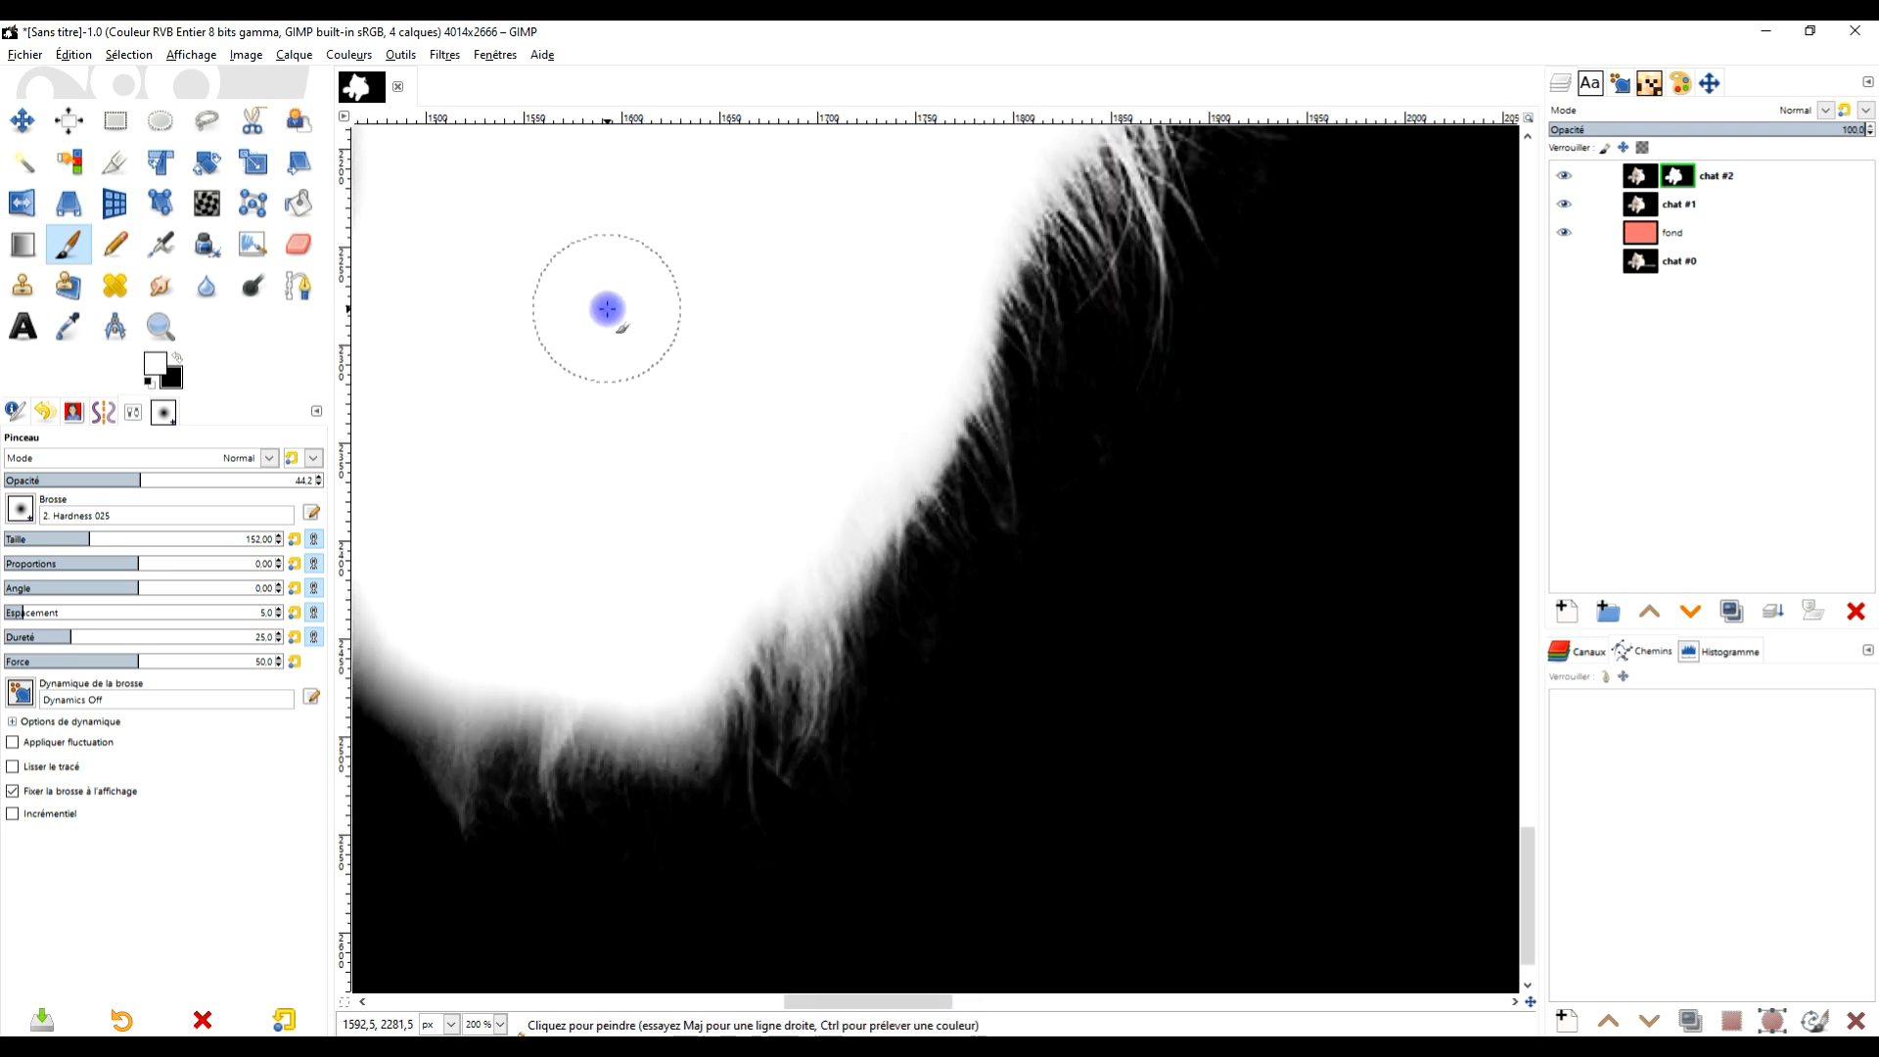
drag(608, 307, 1132, 676)
Whiten the remaining grey patch on the mask where the raised paw meets the chest
ctrl+scroll(1073, 402, down, 2)
mouse_move(1074, 323)
mouse_down()
mouse_move(1133, 447)
mouse_move(1136, 599)
mouse_up()
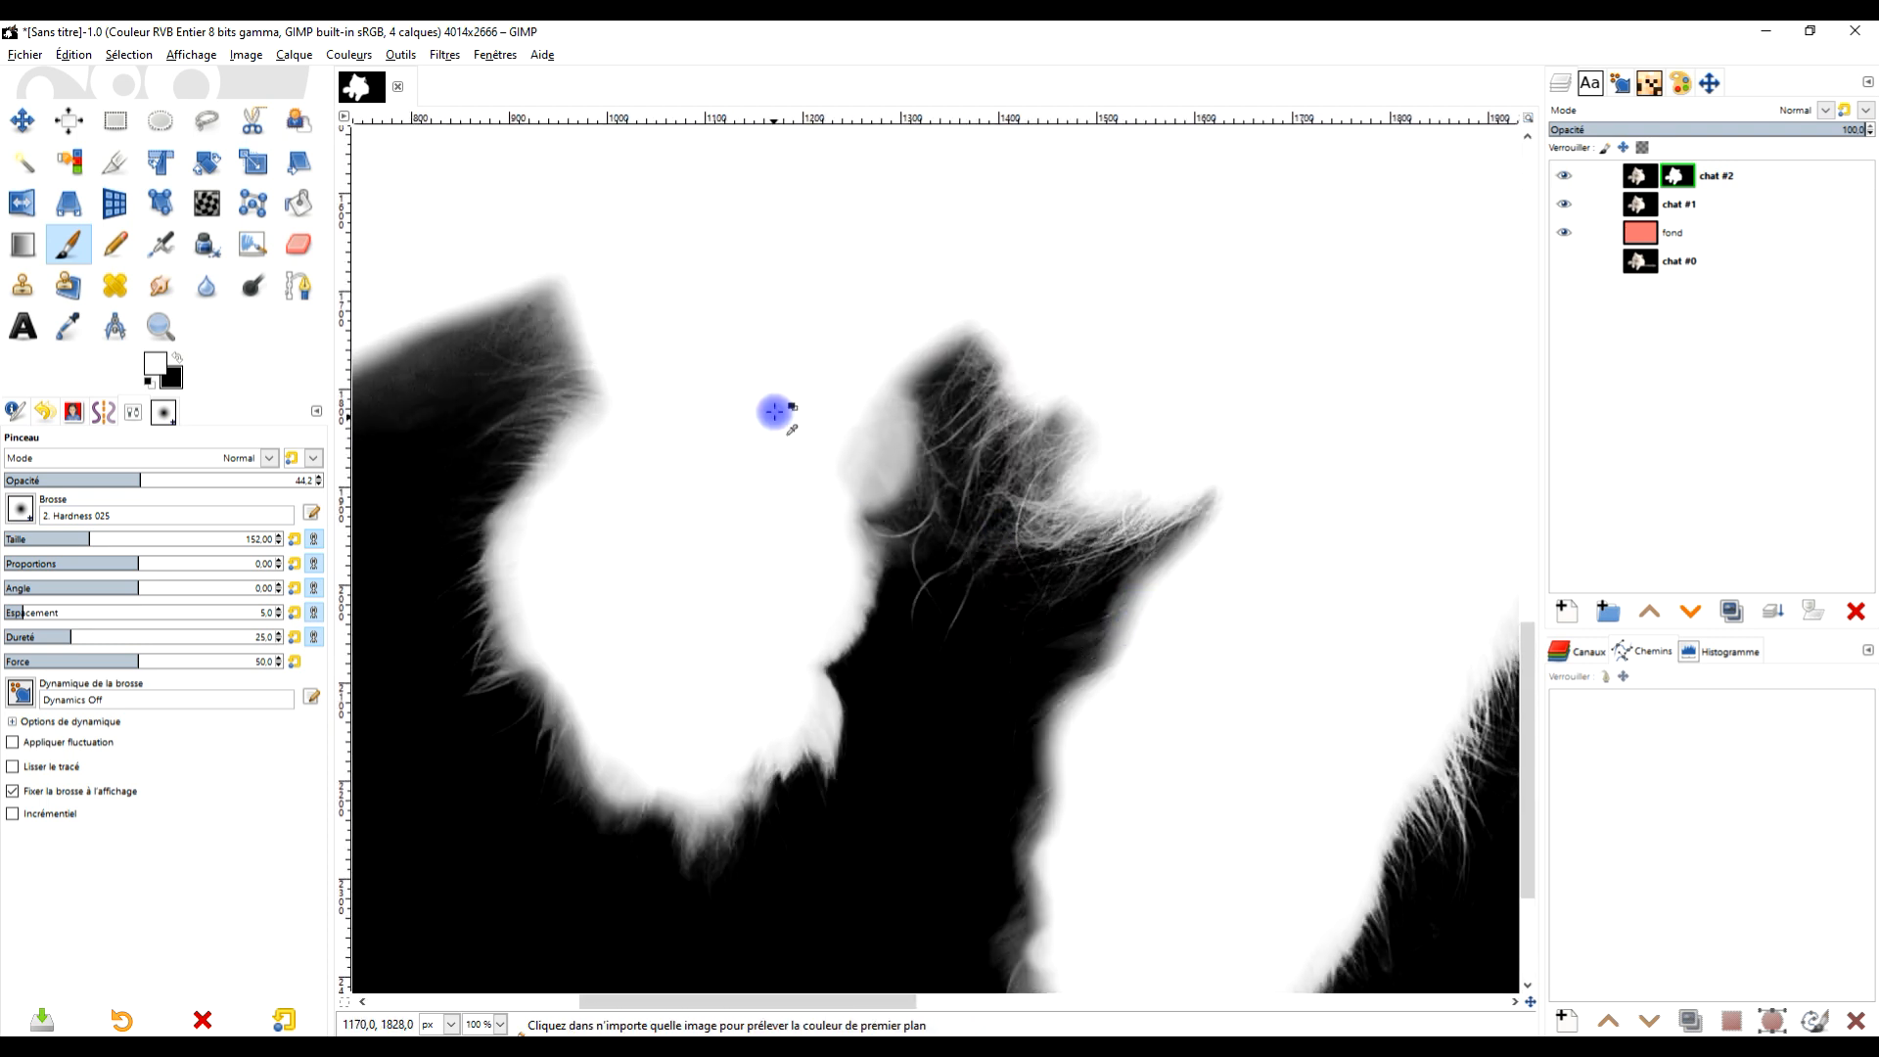
ctrl+scroll(776, 411, up, 1)
drag(881, 478, 922, 430)
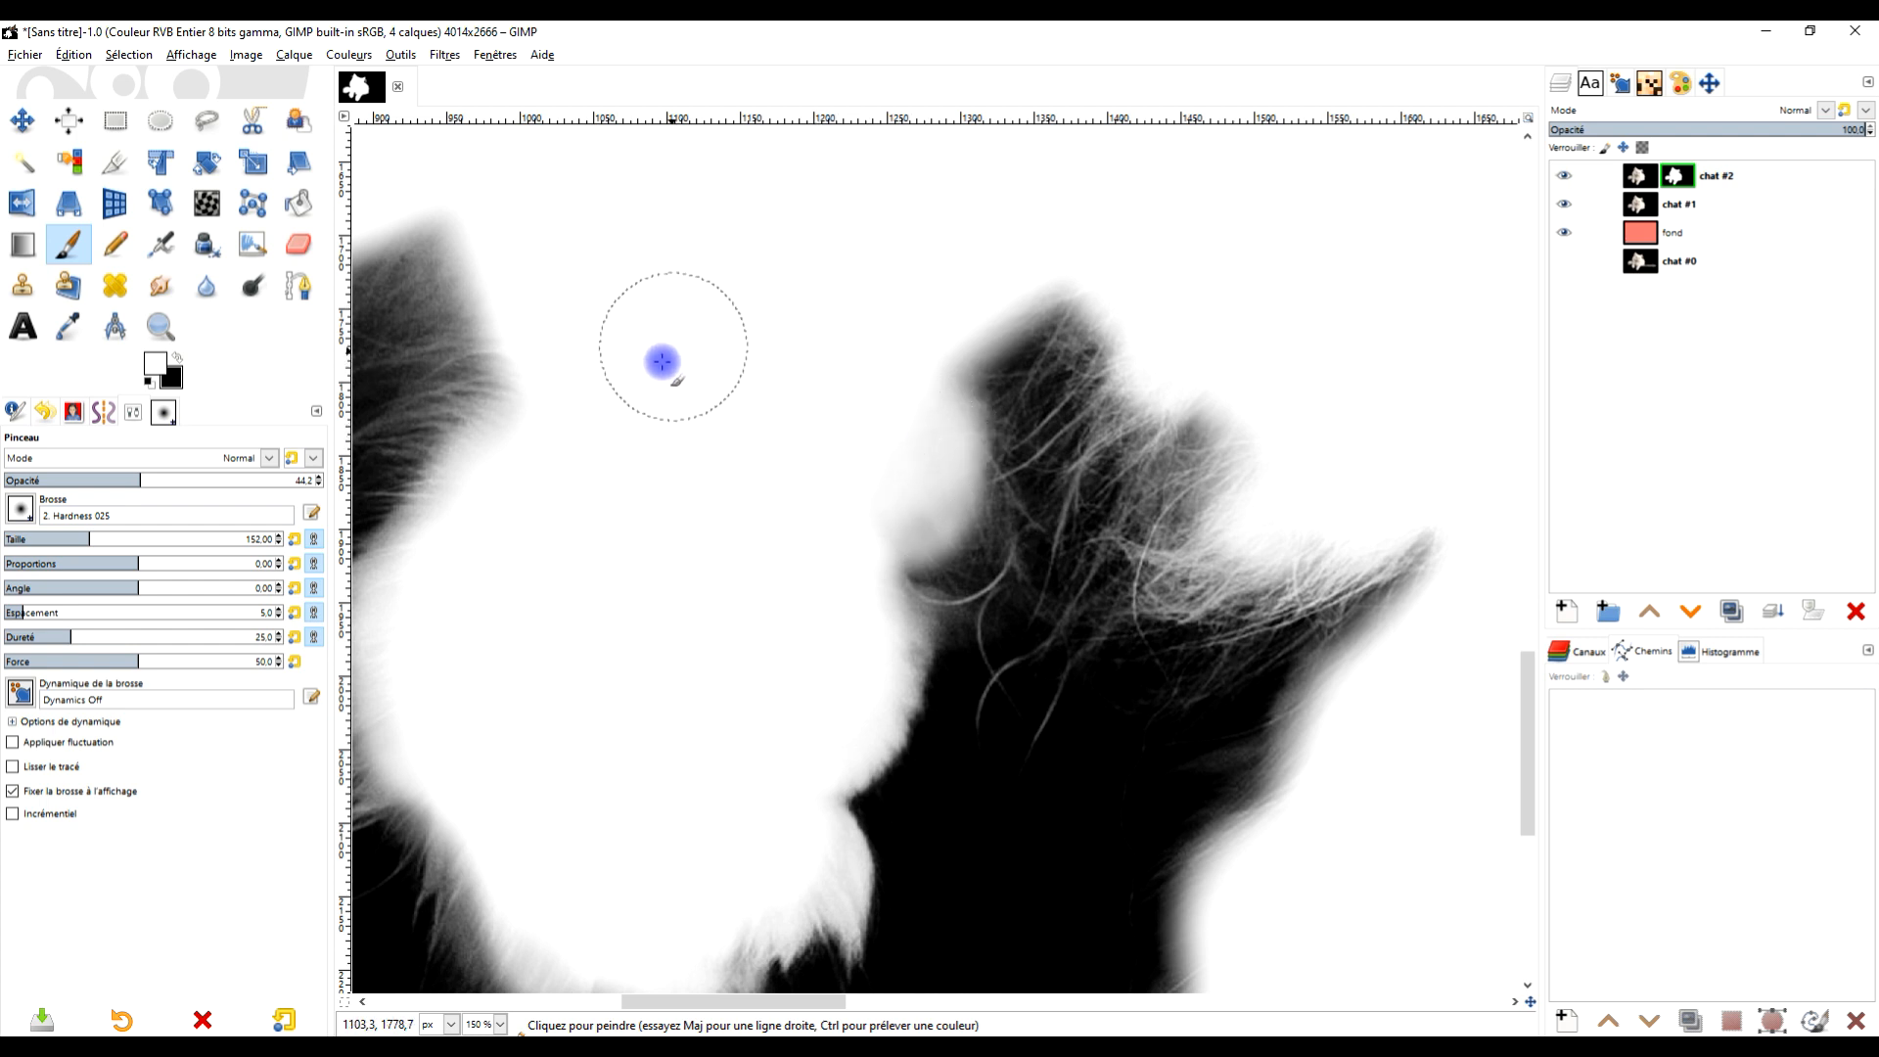
Paint semi-transparent white on the mask at the lower outer corner of the tail
ctrl+scroll(806, 380, down, 2)
ctrl+scroll(881, 362, down, 1)
ctrl+scroll(1007, 336, down, 1)
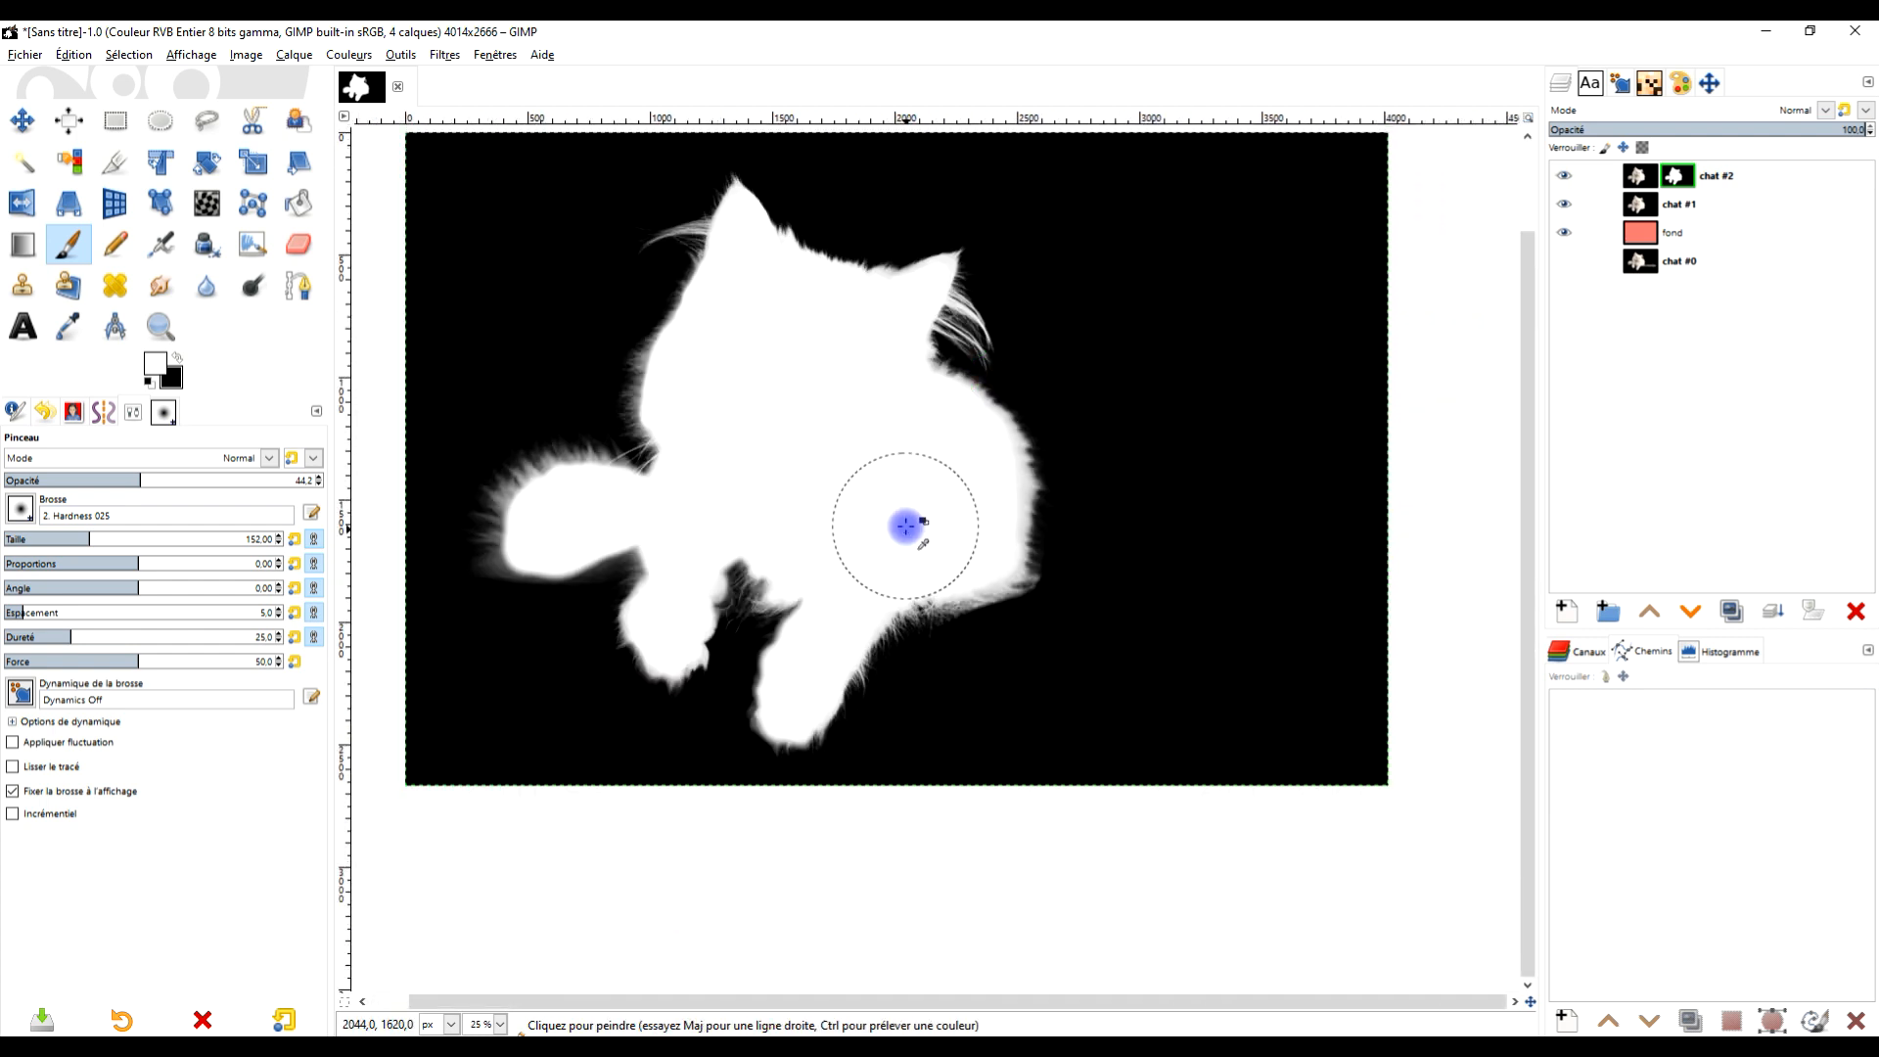
ctrl+scroll(911, 533, up, 3)
ctrl+scroll(749, 479, up, 1)
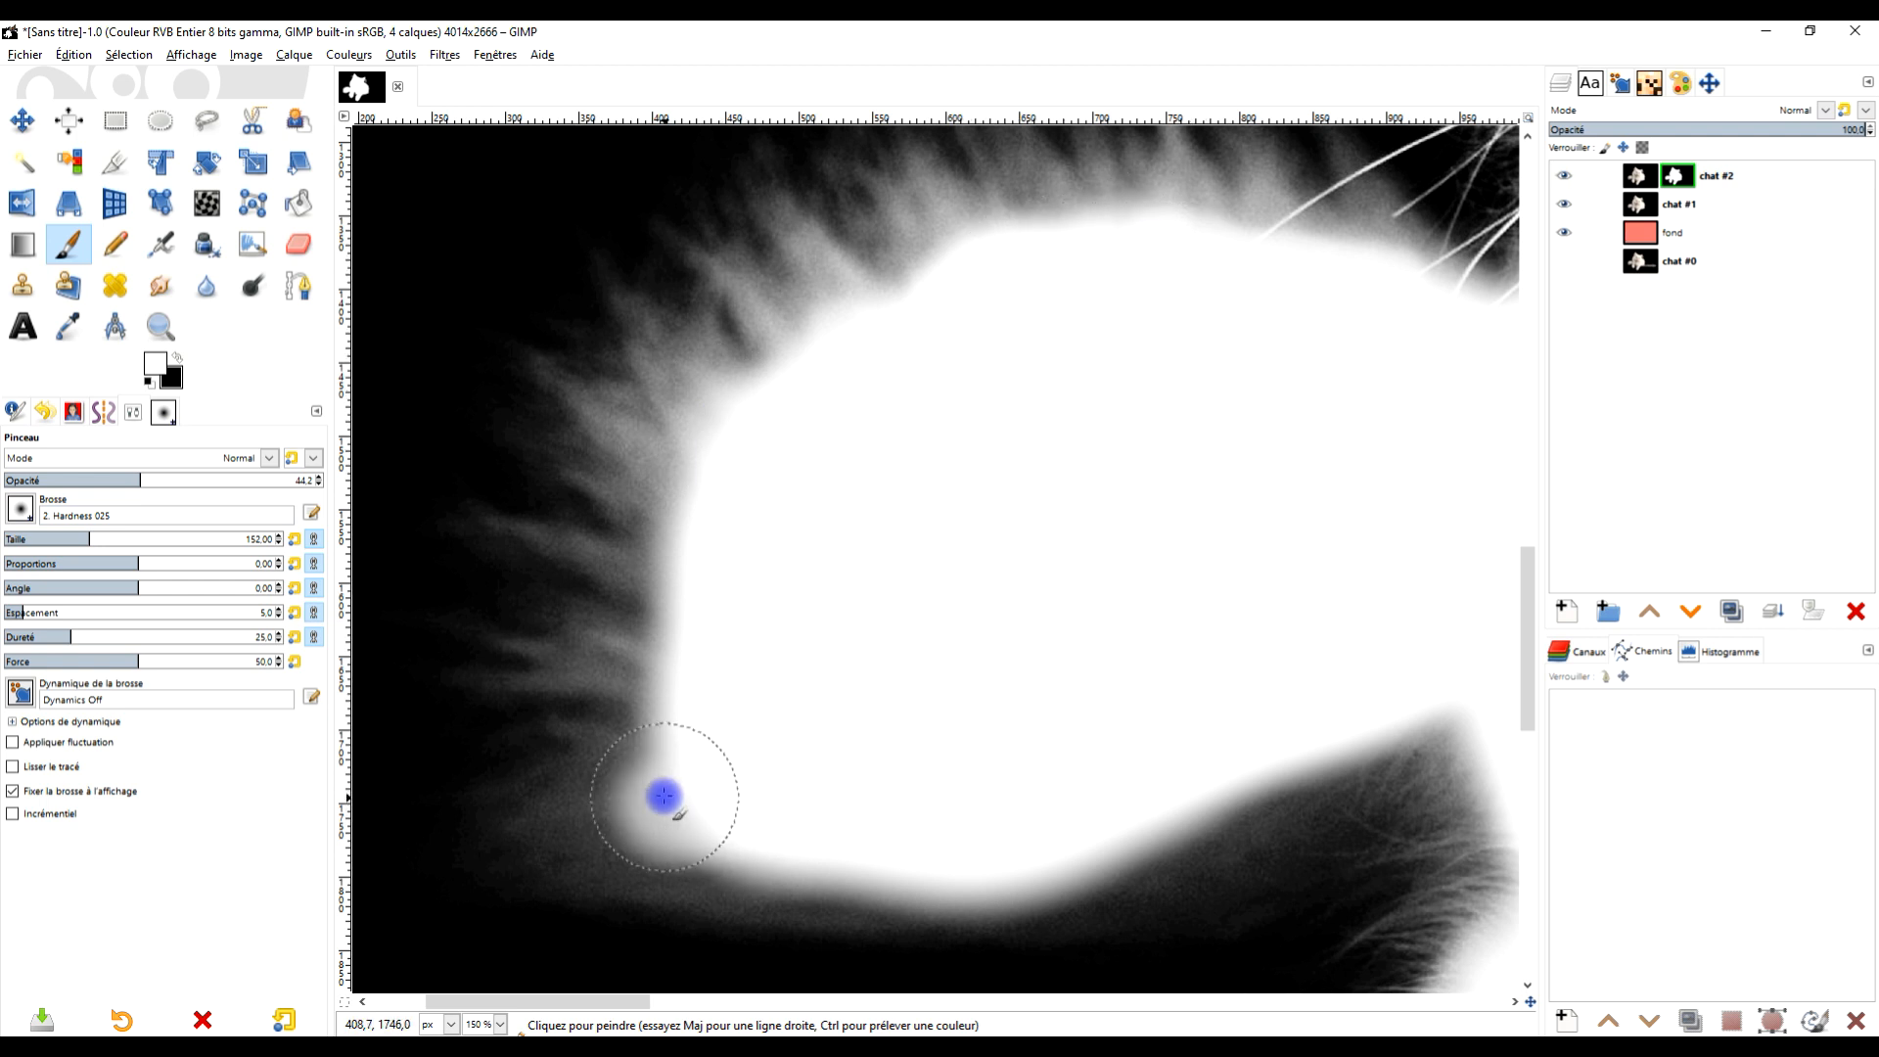
ctrl+scroll(1000, 532, down, 3)
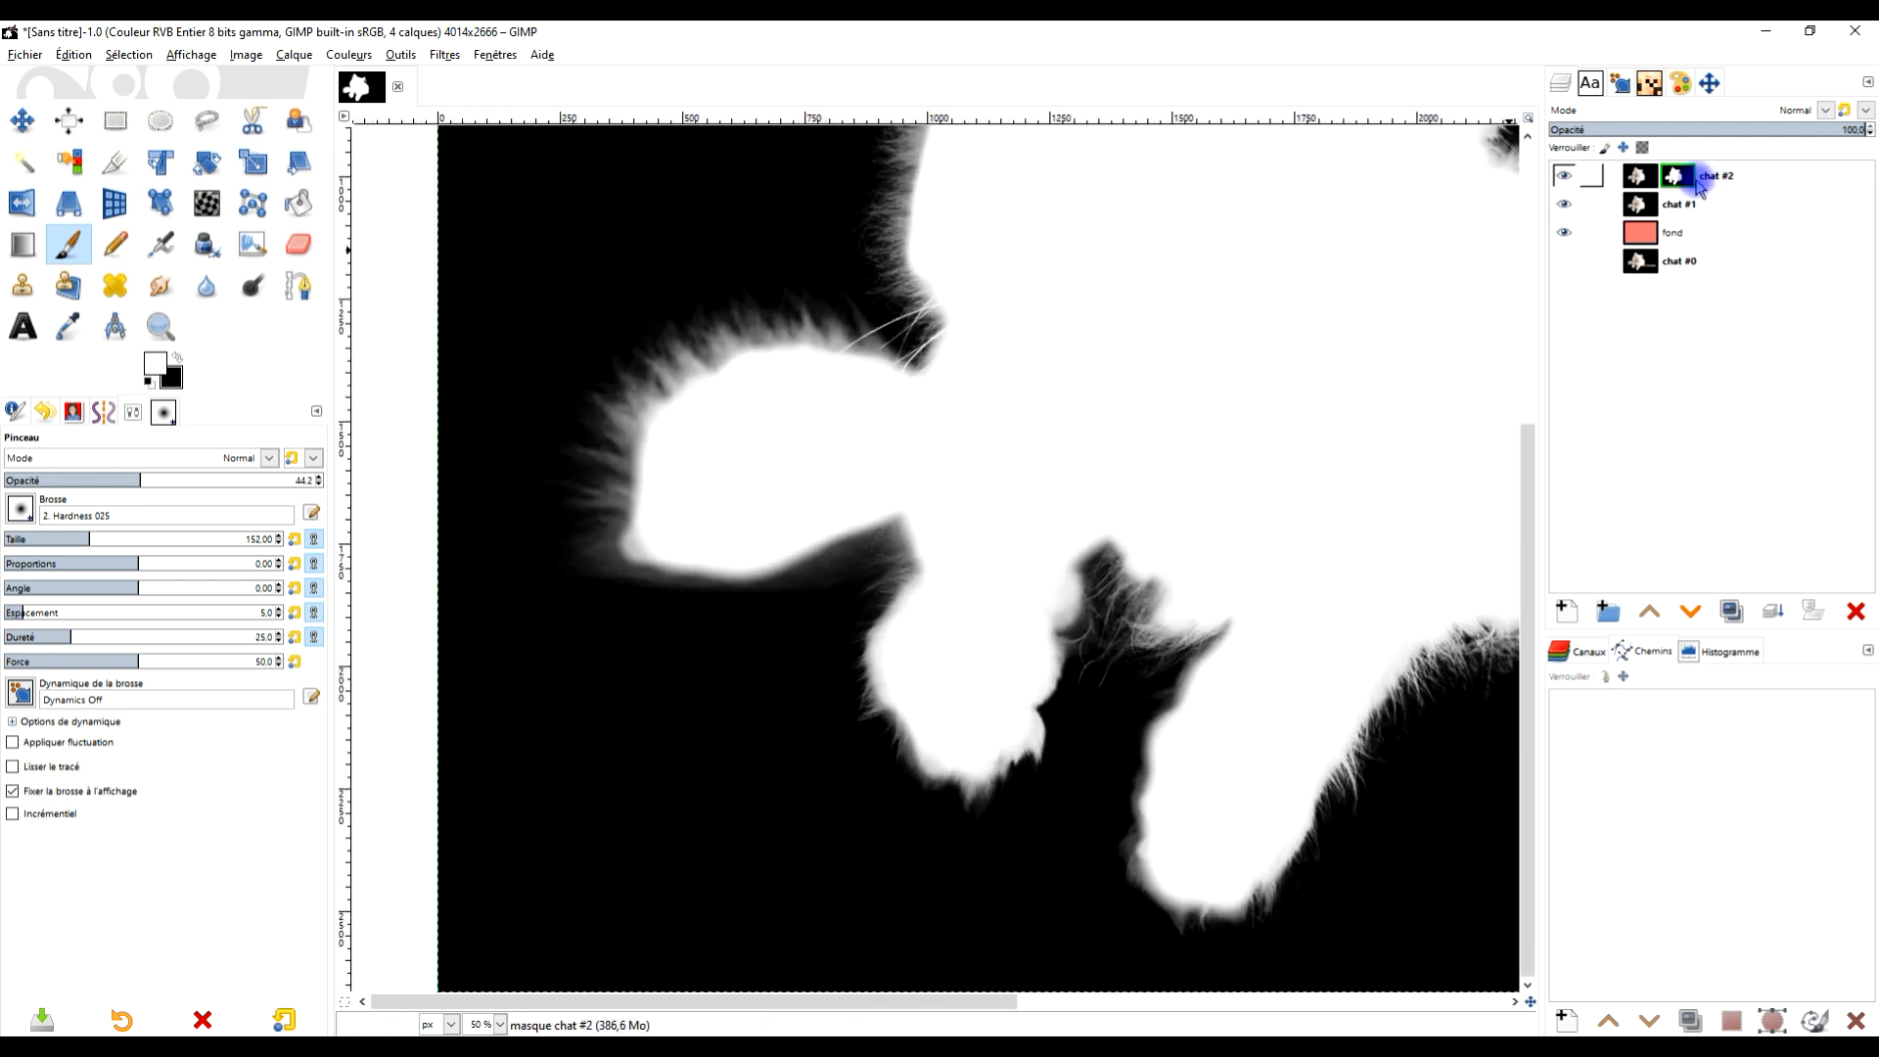
Turn off the display of the chat #2 layer mask and examine the whole cutout against the pink background
right_click(1677, 177)
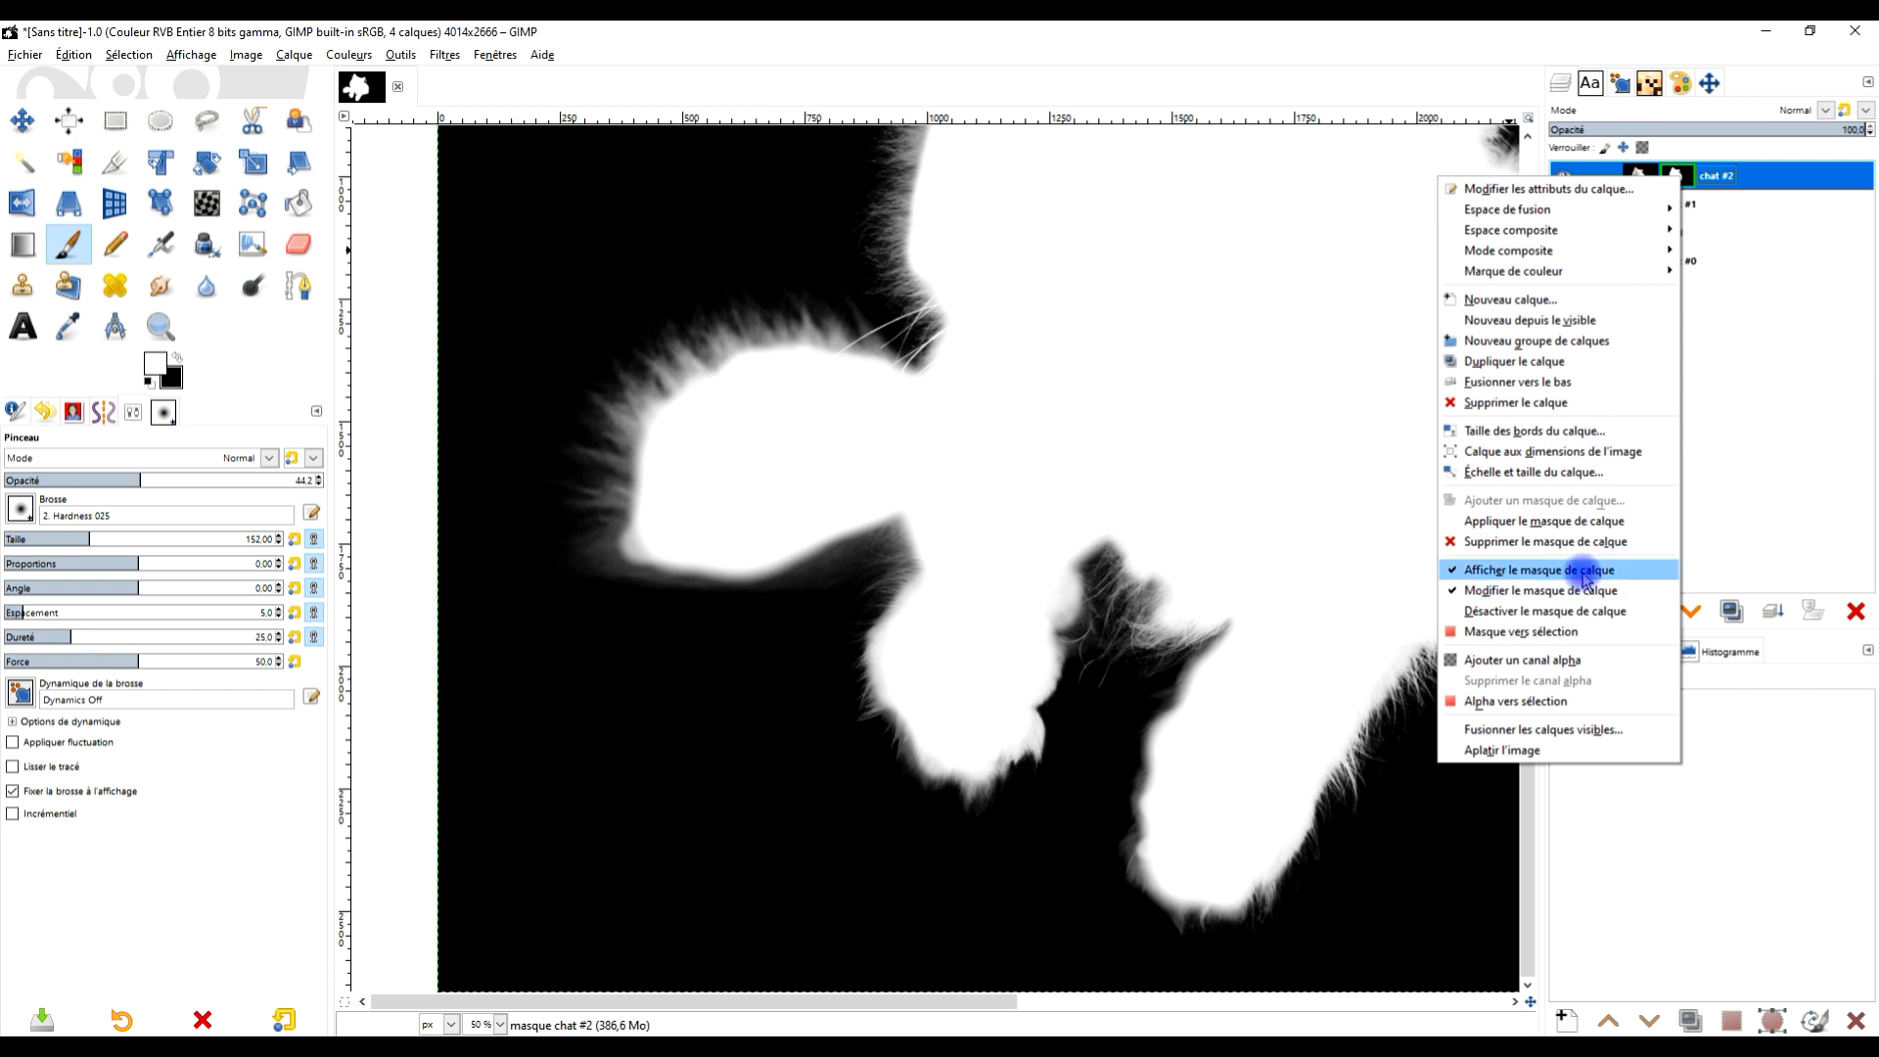
click(1587, 578)
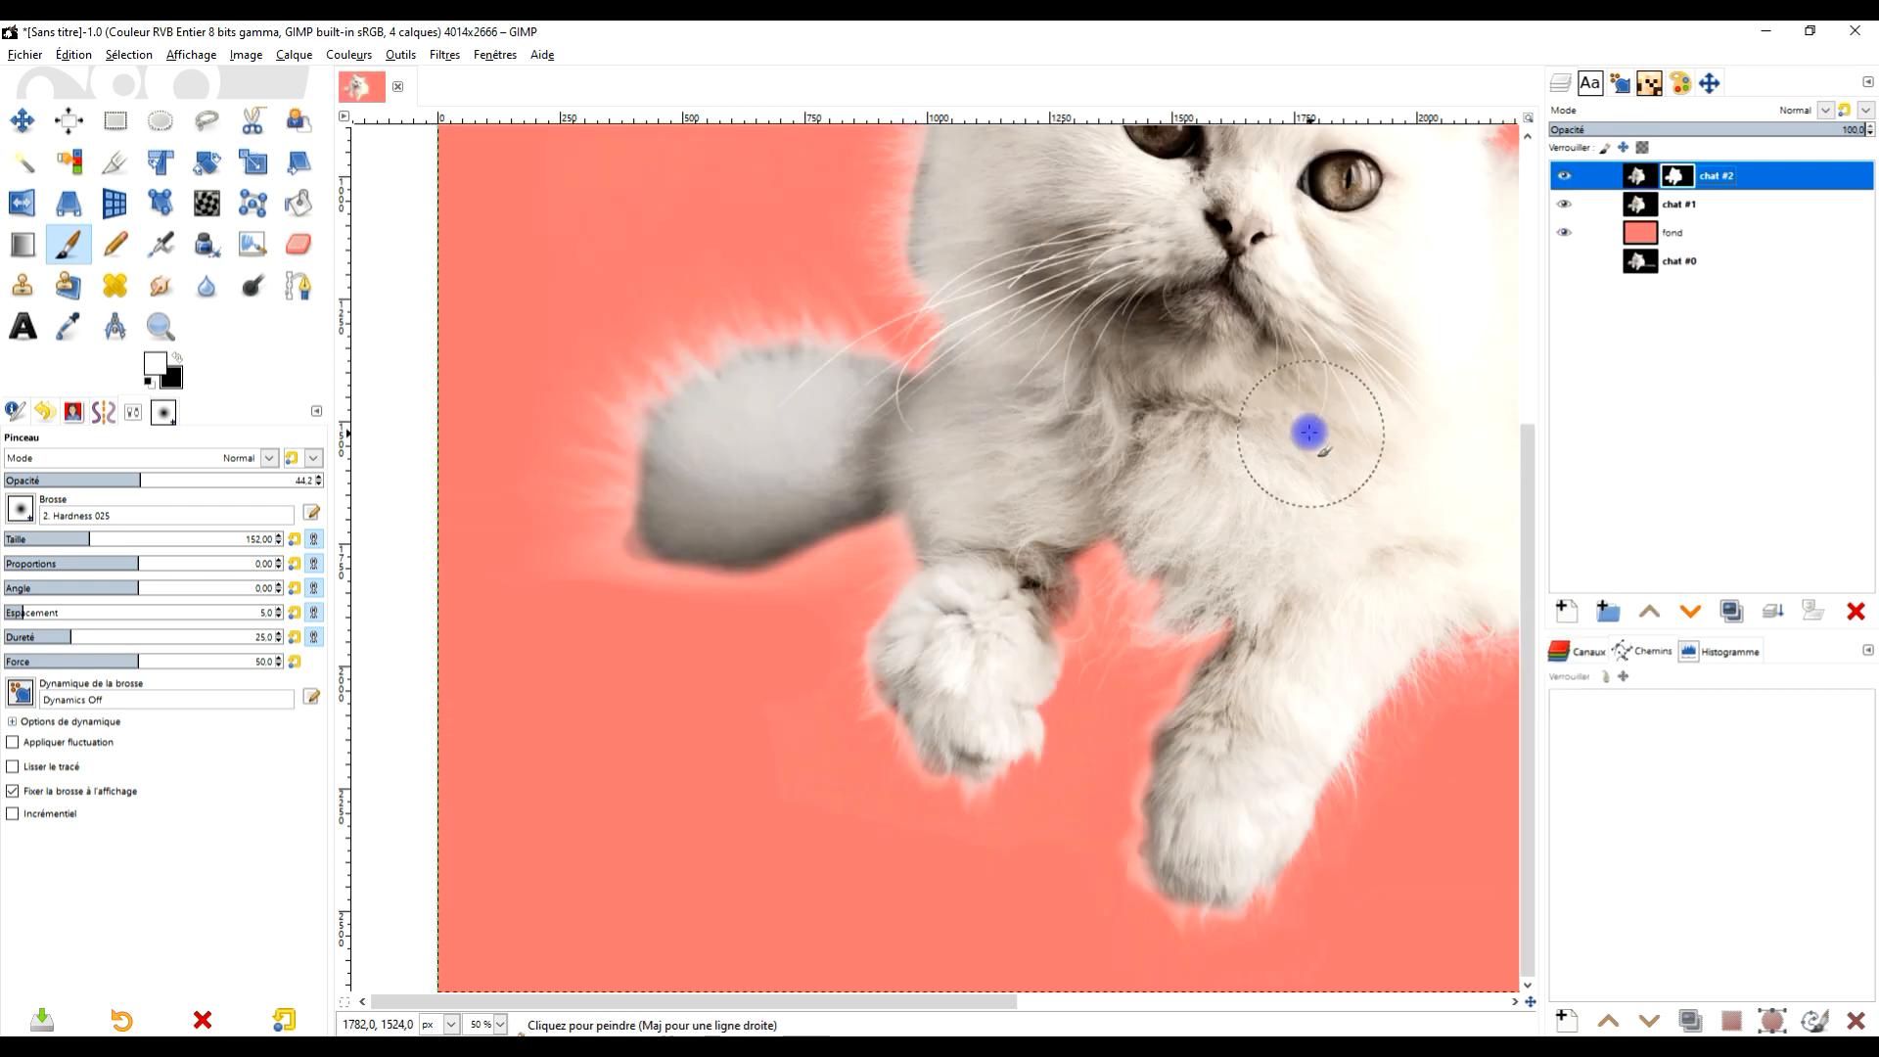
ctrl+scroll(1077, 469, down, 2)
ctrl+scroll(1040, 466, up, 1)
ctrl+scroll(1077, 472, up, 1)
ctrl+scroll(1125, 473, down, 3)
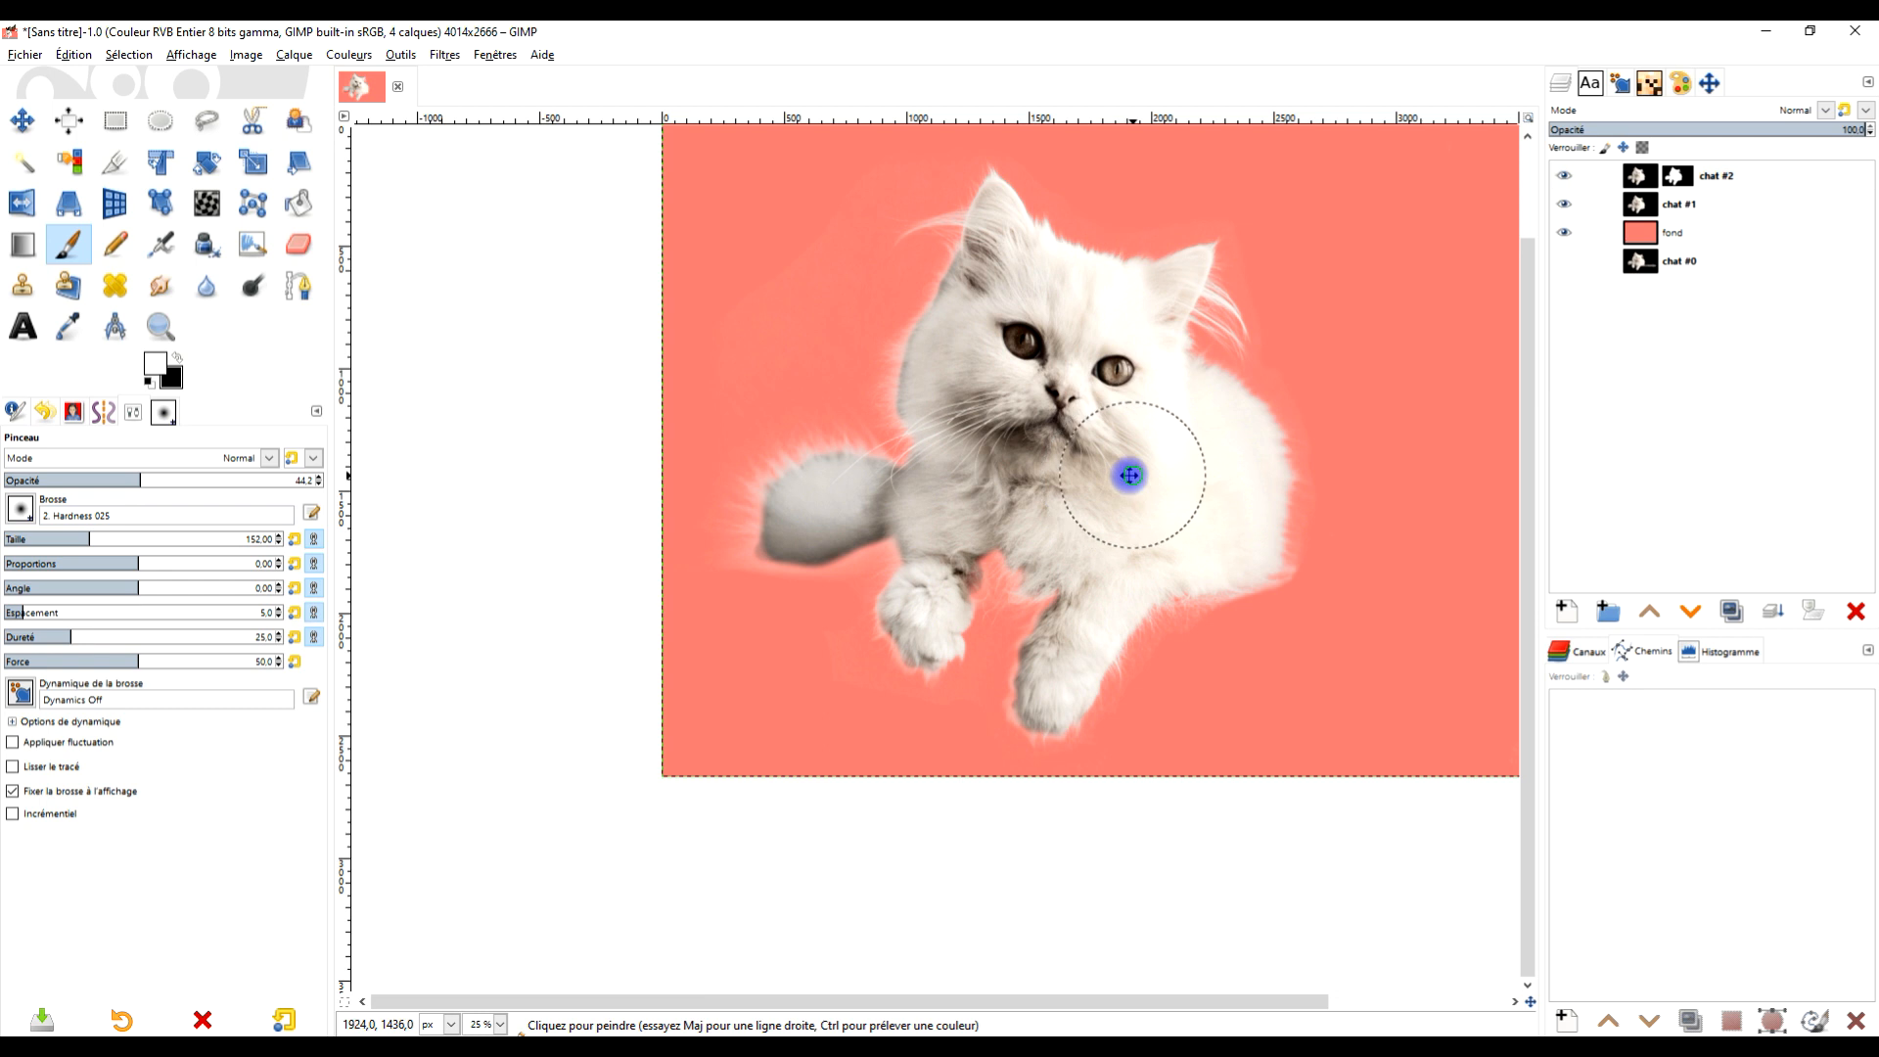
ctrl+scroll(910, 507, up, 1)
ctrl+scroll(909, 501, up, 1)
ctrl+scroll(909, 501, up, 1)
ctrl+scroll(909, 501, down, 2)
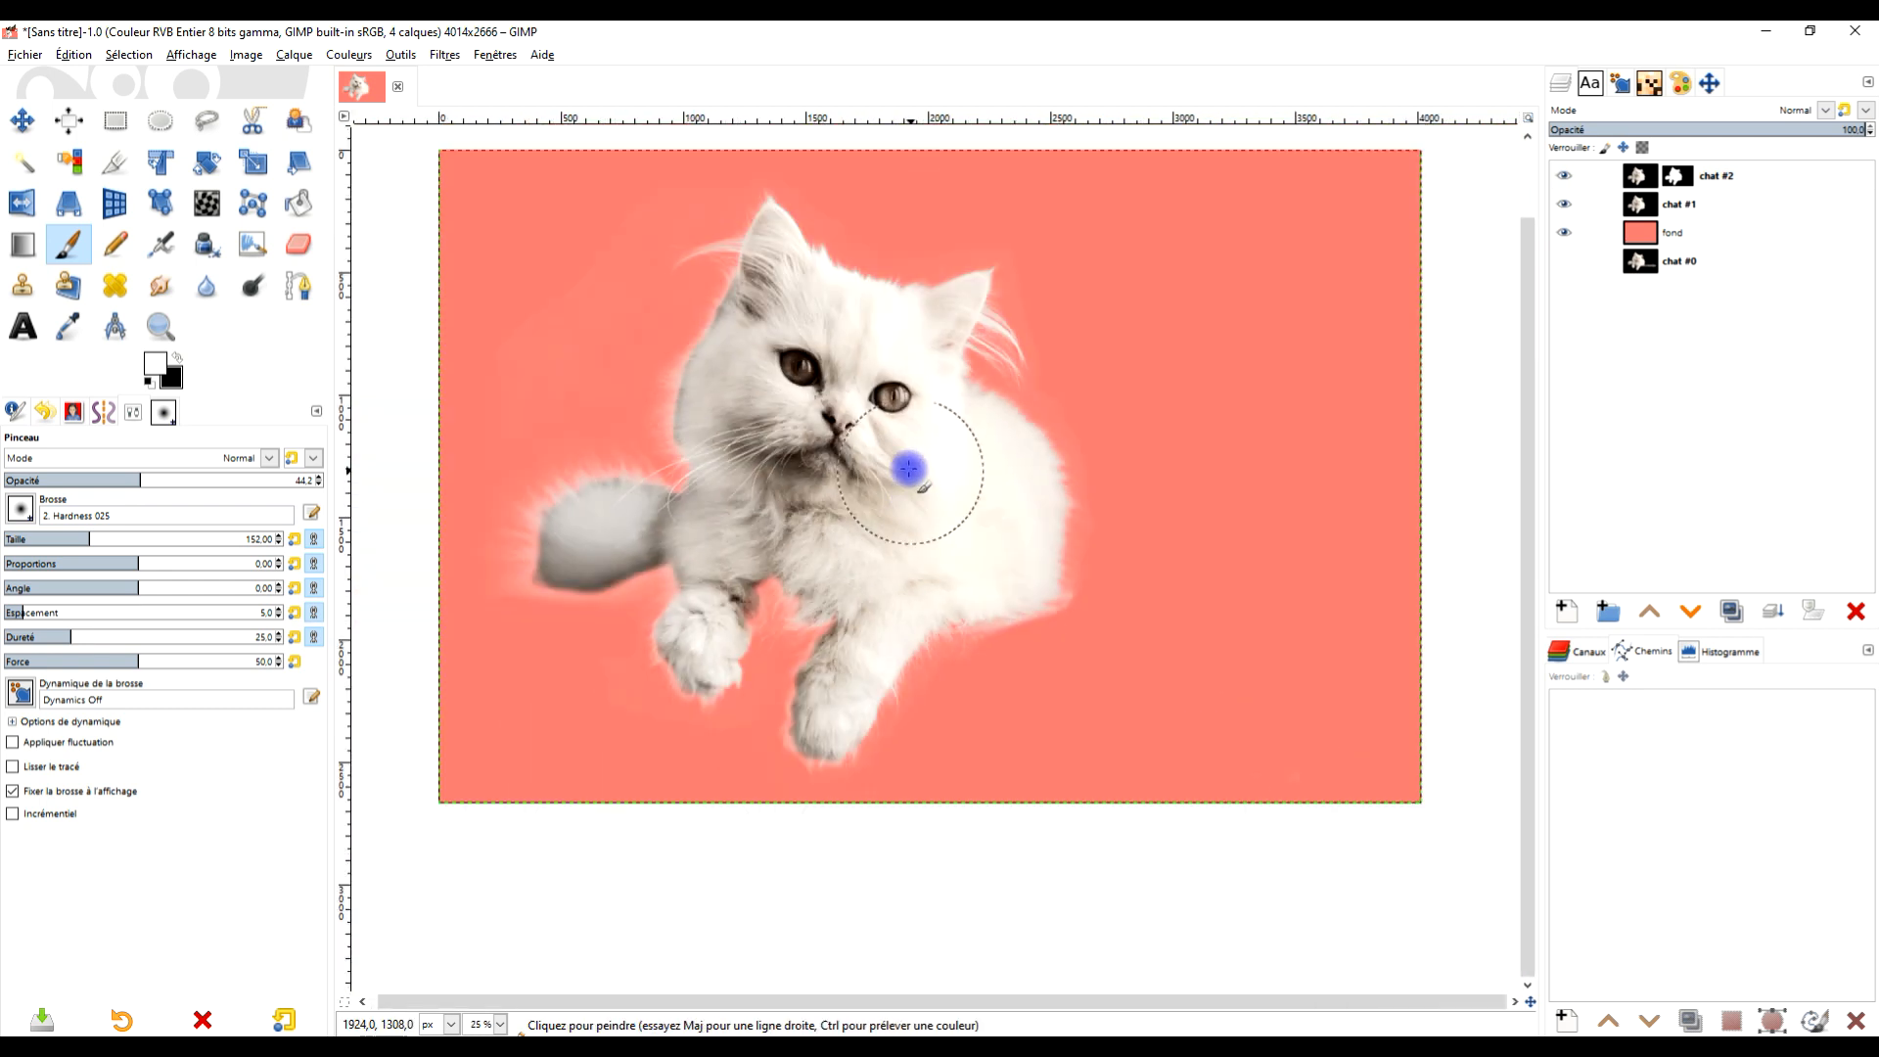
ctrl+scroll(906, 455, up, 1)
drag(861, 429, 878, 494)
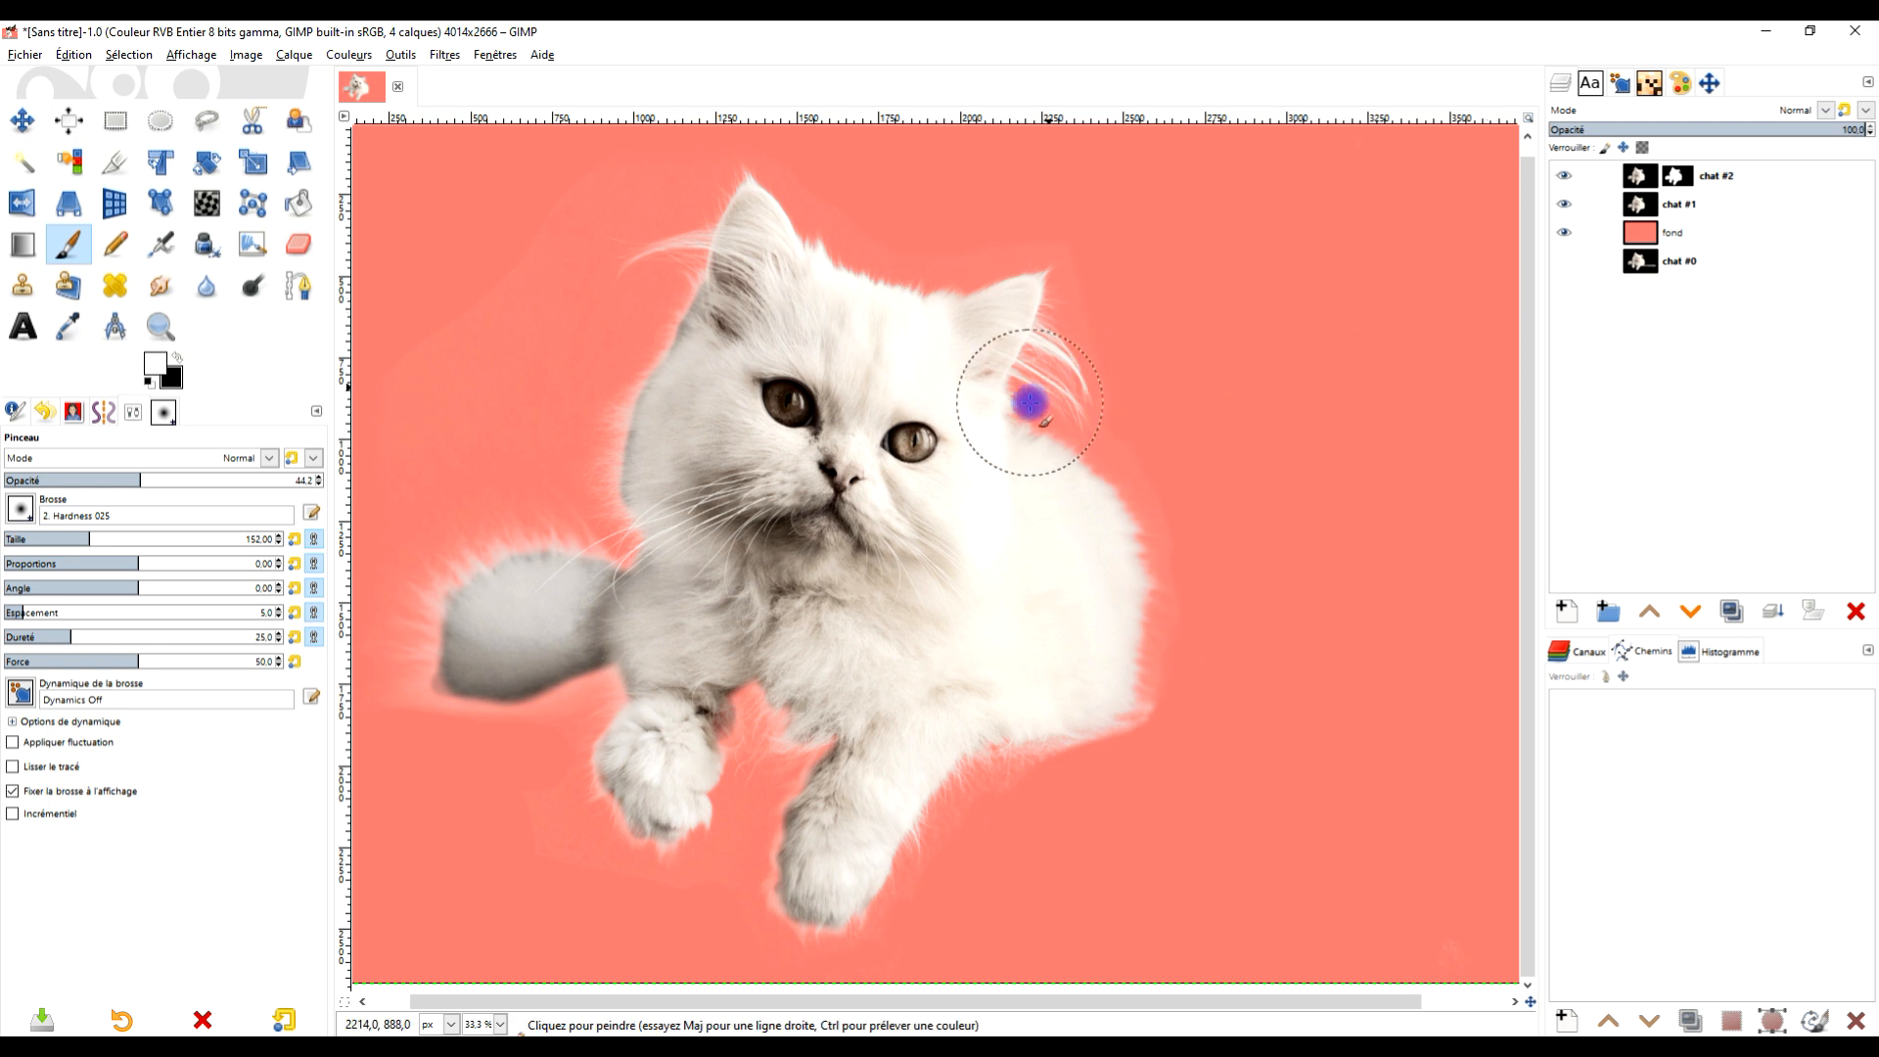
Outline the dark fur edge of the cheek on the image's left with a freehand selection extending into the pink background
ctrl+scroll(676, 456, up, 4)
drag(587, 411, 752, 587)
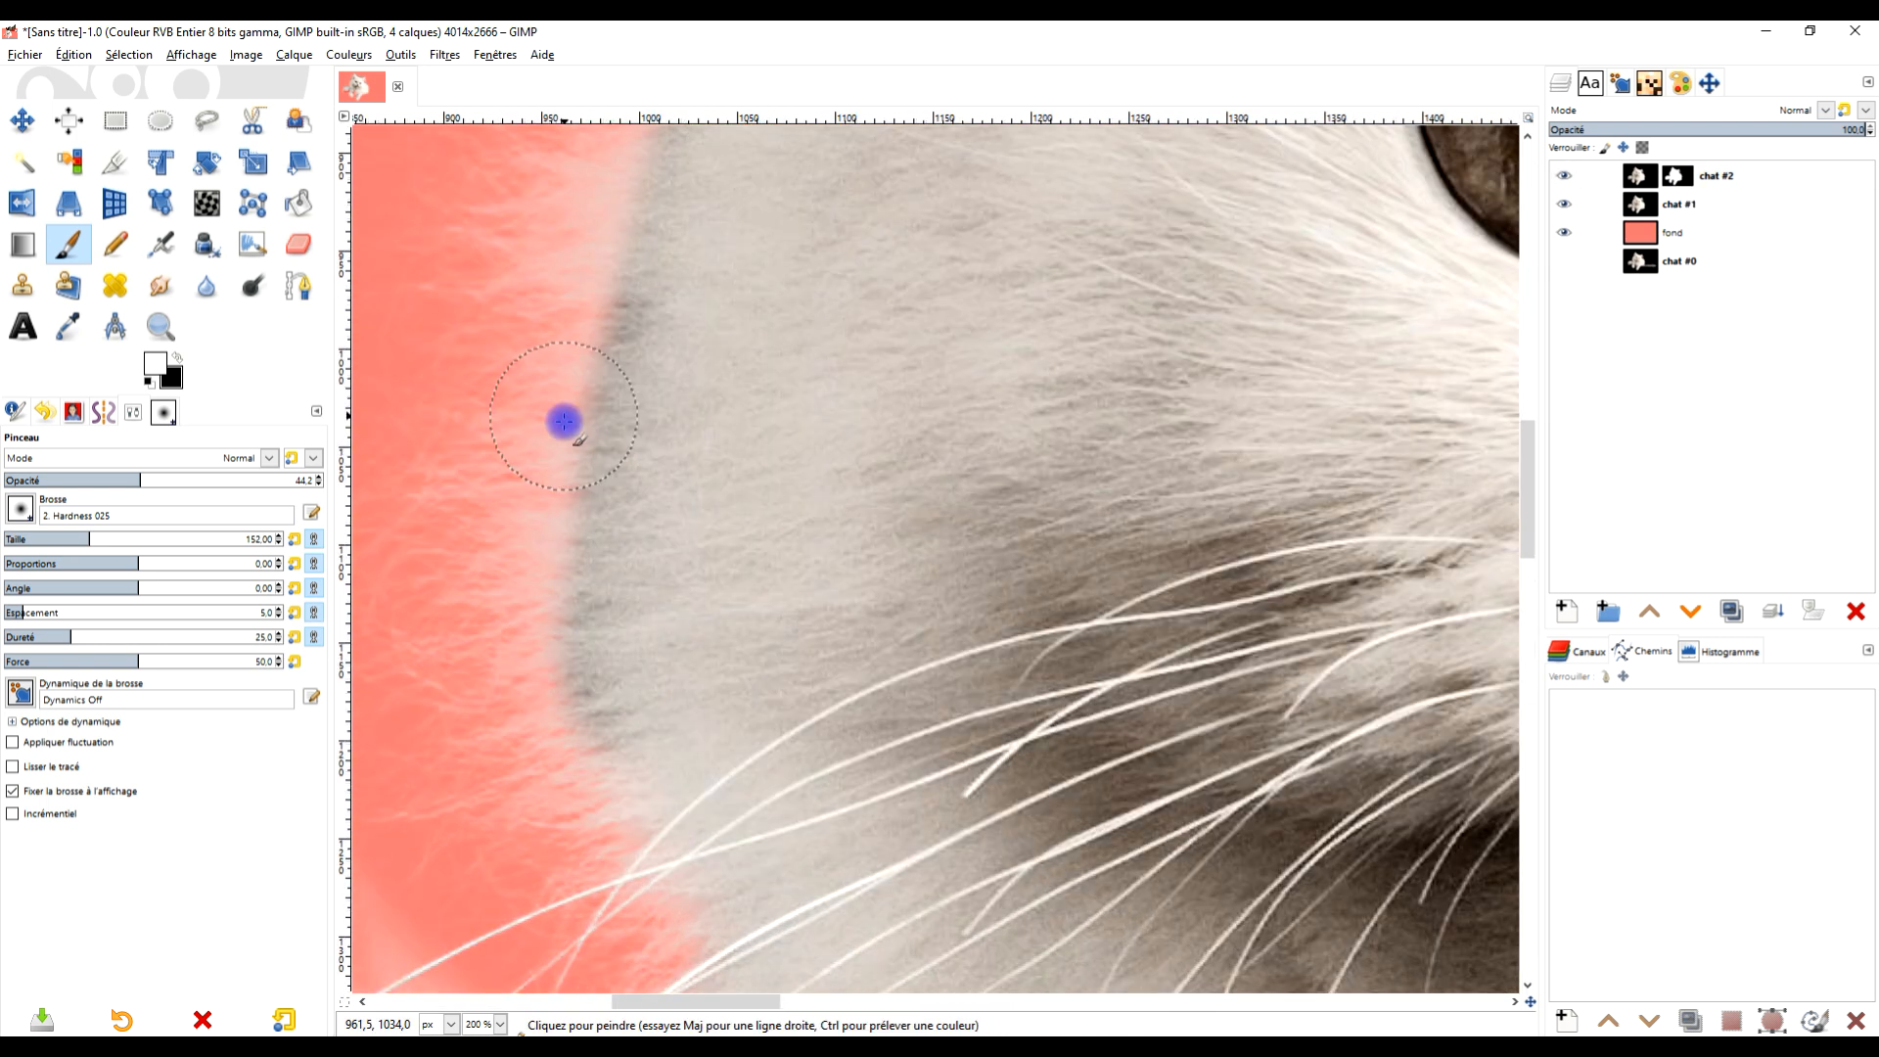
drag(751, 407, 753, 476)
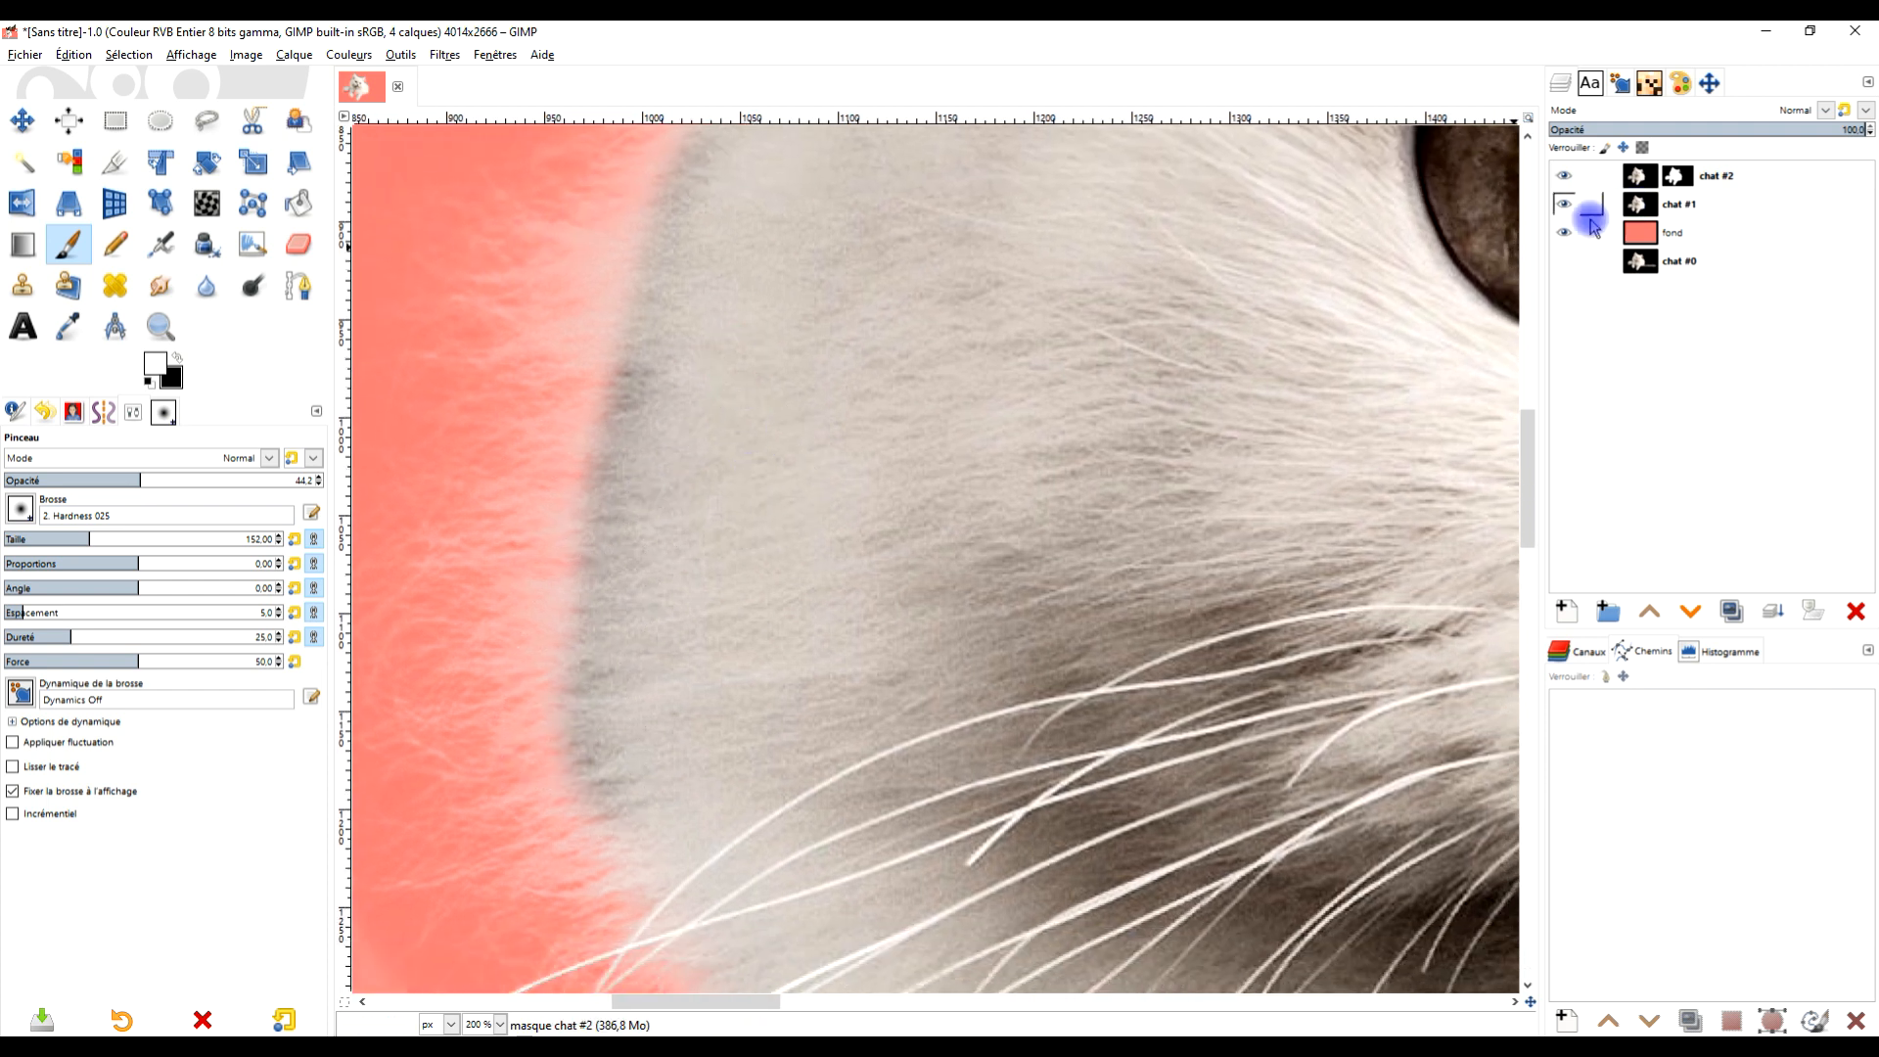
click(1641, 206)
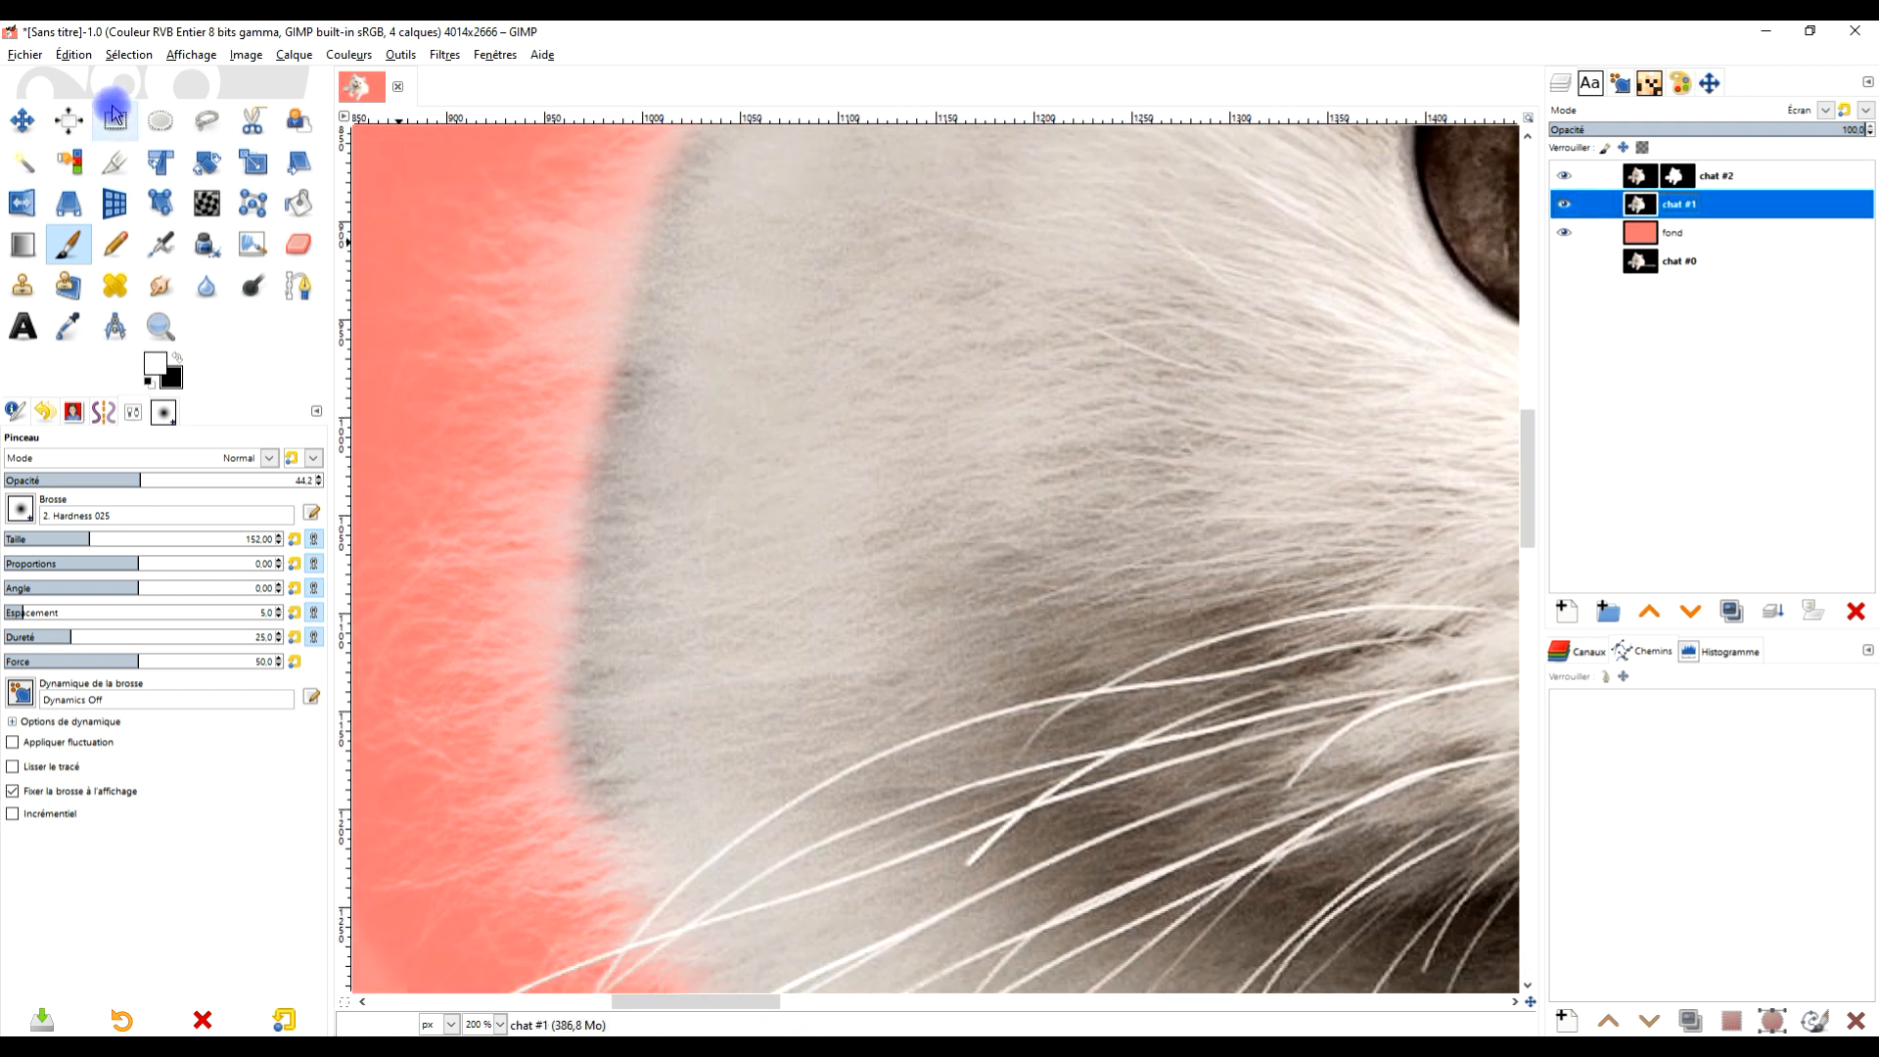
click(1636, 177)
click(206, 121)
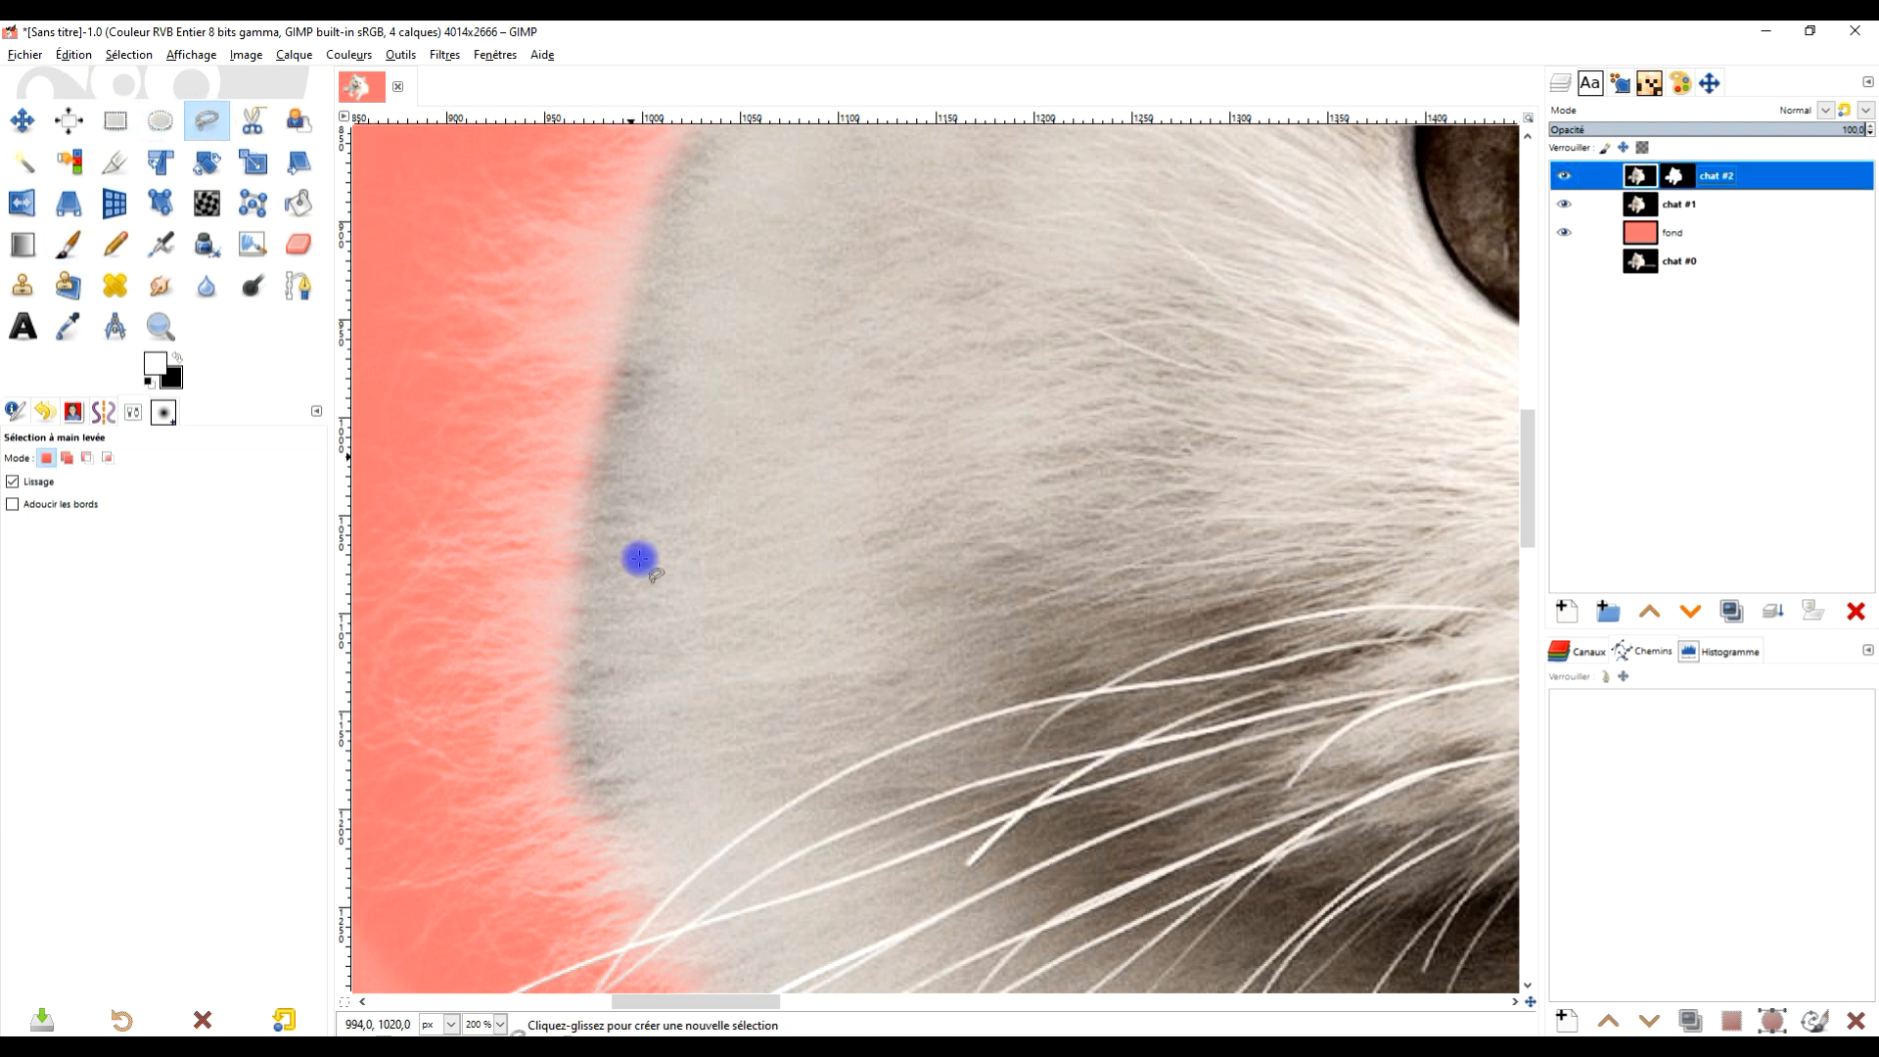
drag(574, 859, 606, 690)
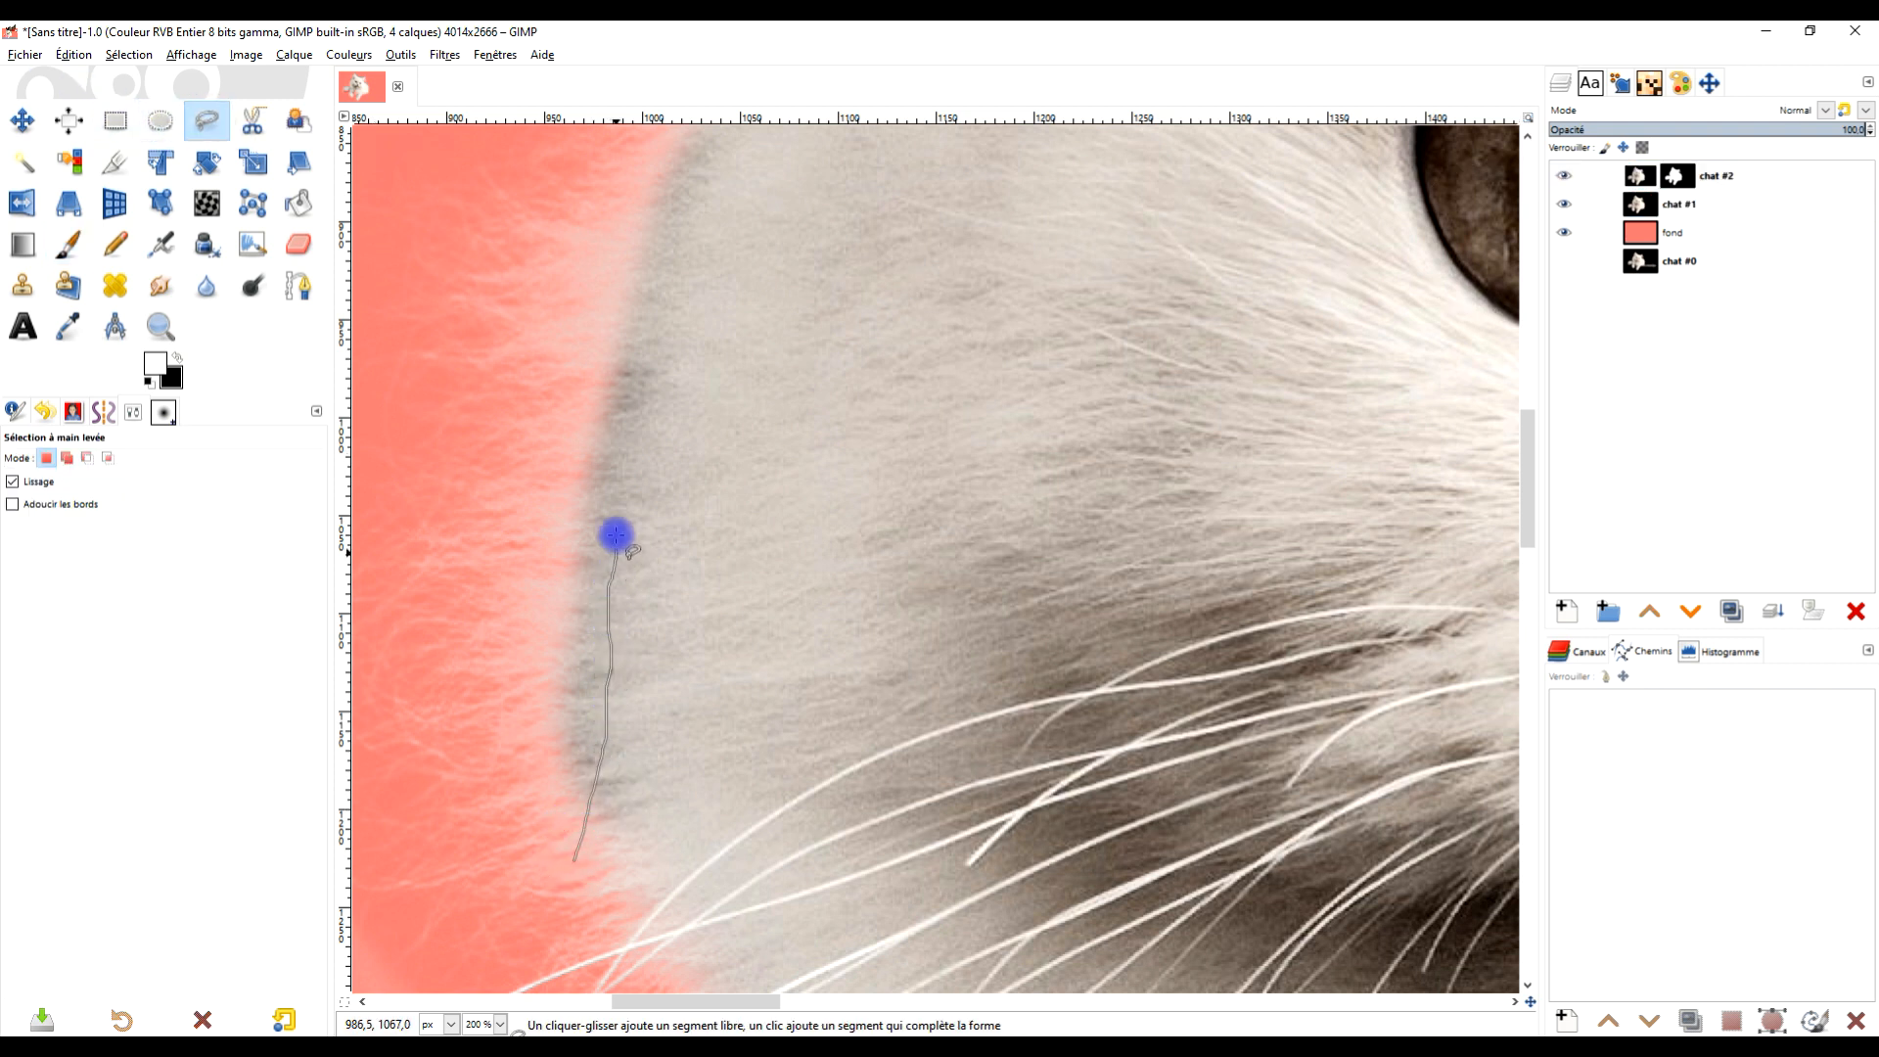
mouse_move(655, 371)
mouse_down()
mouse_move(671, 294)
mouse_move(750, 276)
mouse_move(789, 441)
mouse_move(774, 496)
mouse_up()
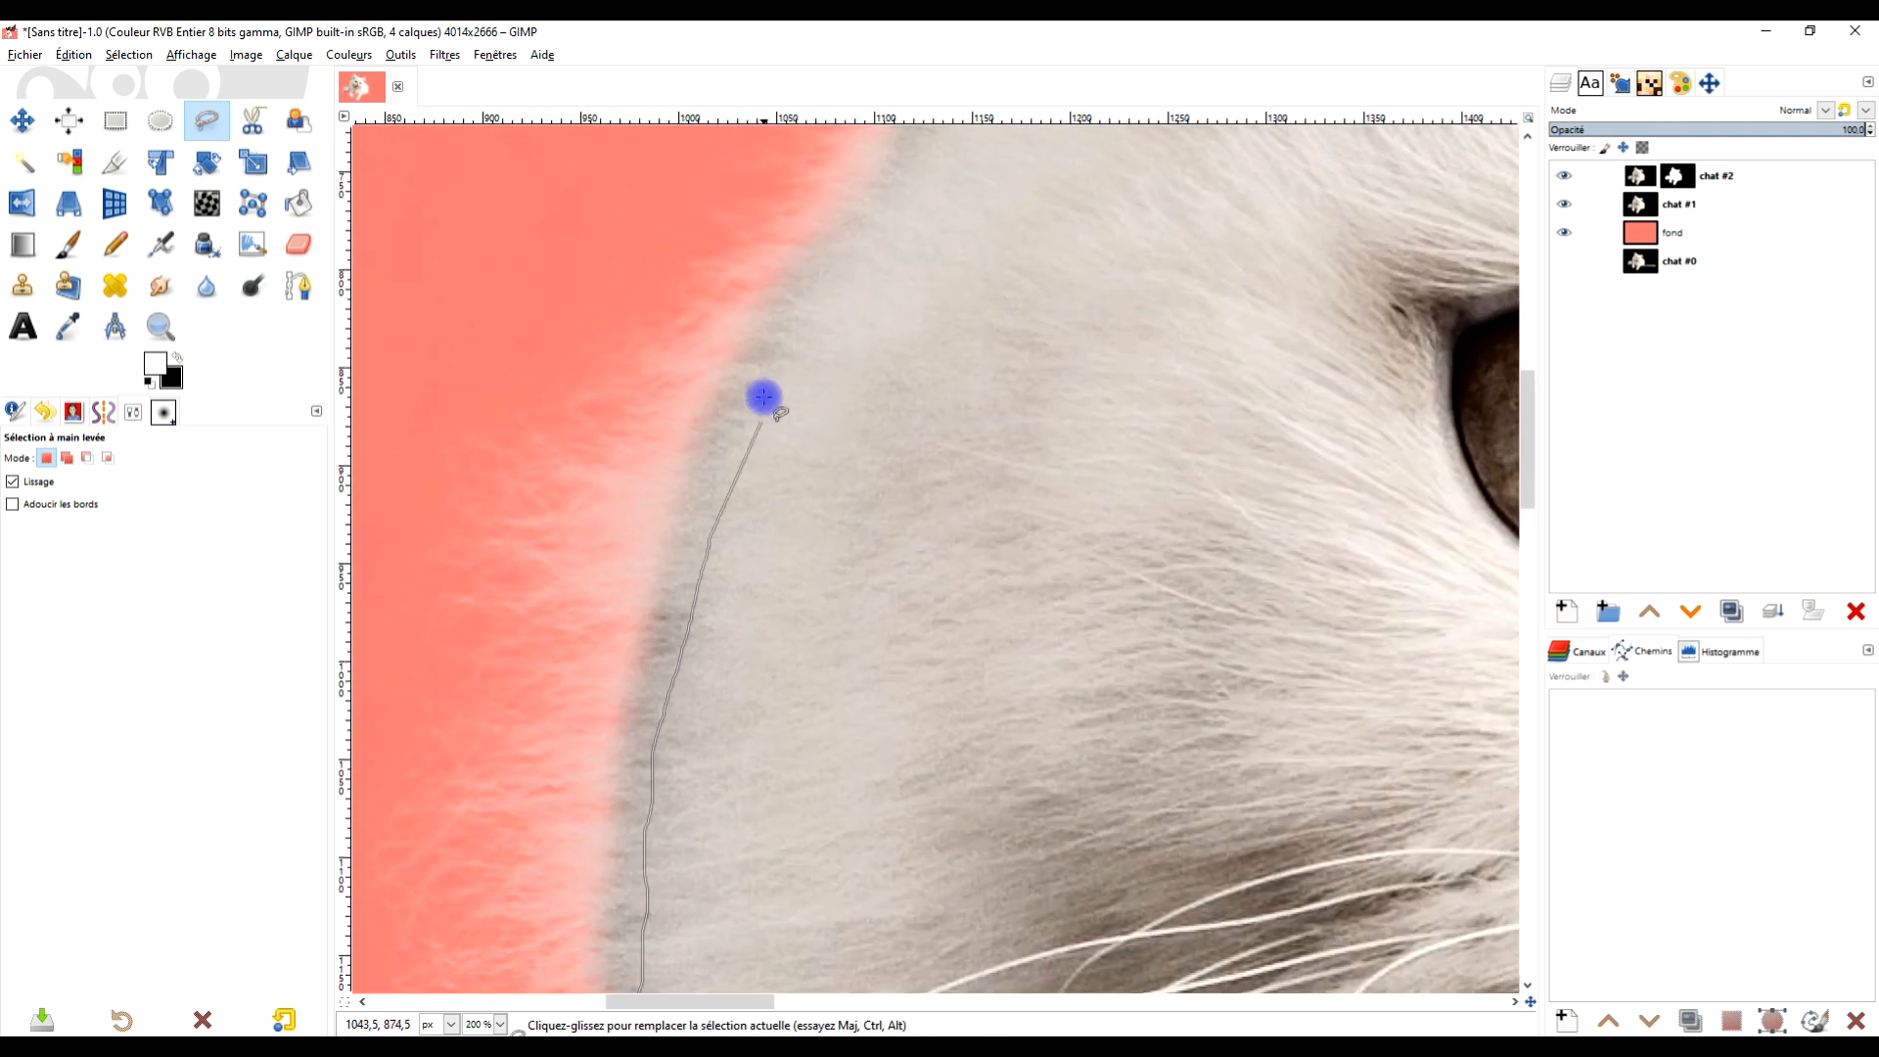
mouse_move(427, 452)
mouse_down()
mouse_move(446, 702)
mouse_move(482, 258)
mouse_up()
drag(467, 483, 485, 583)
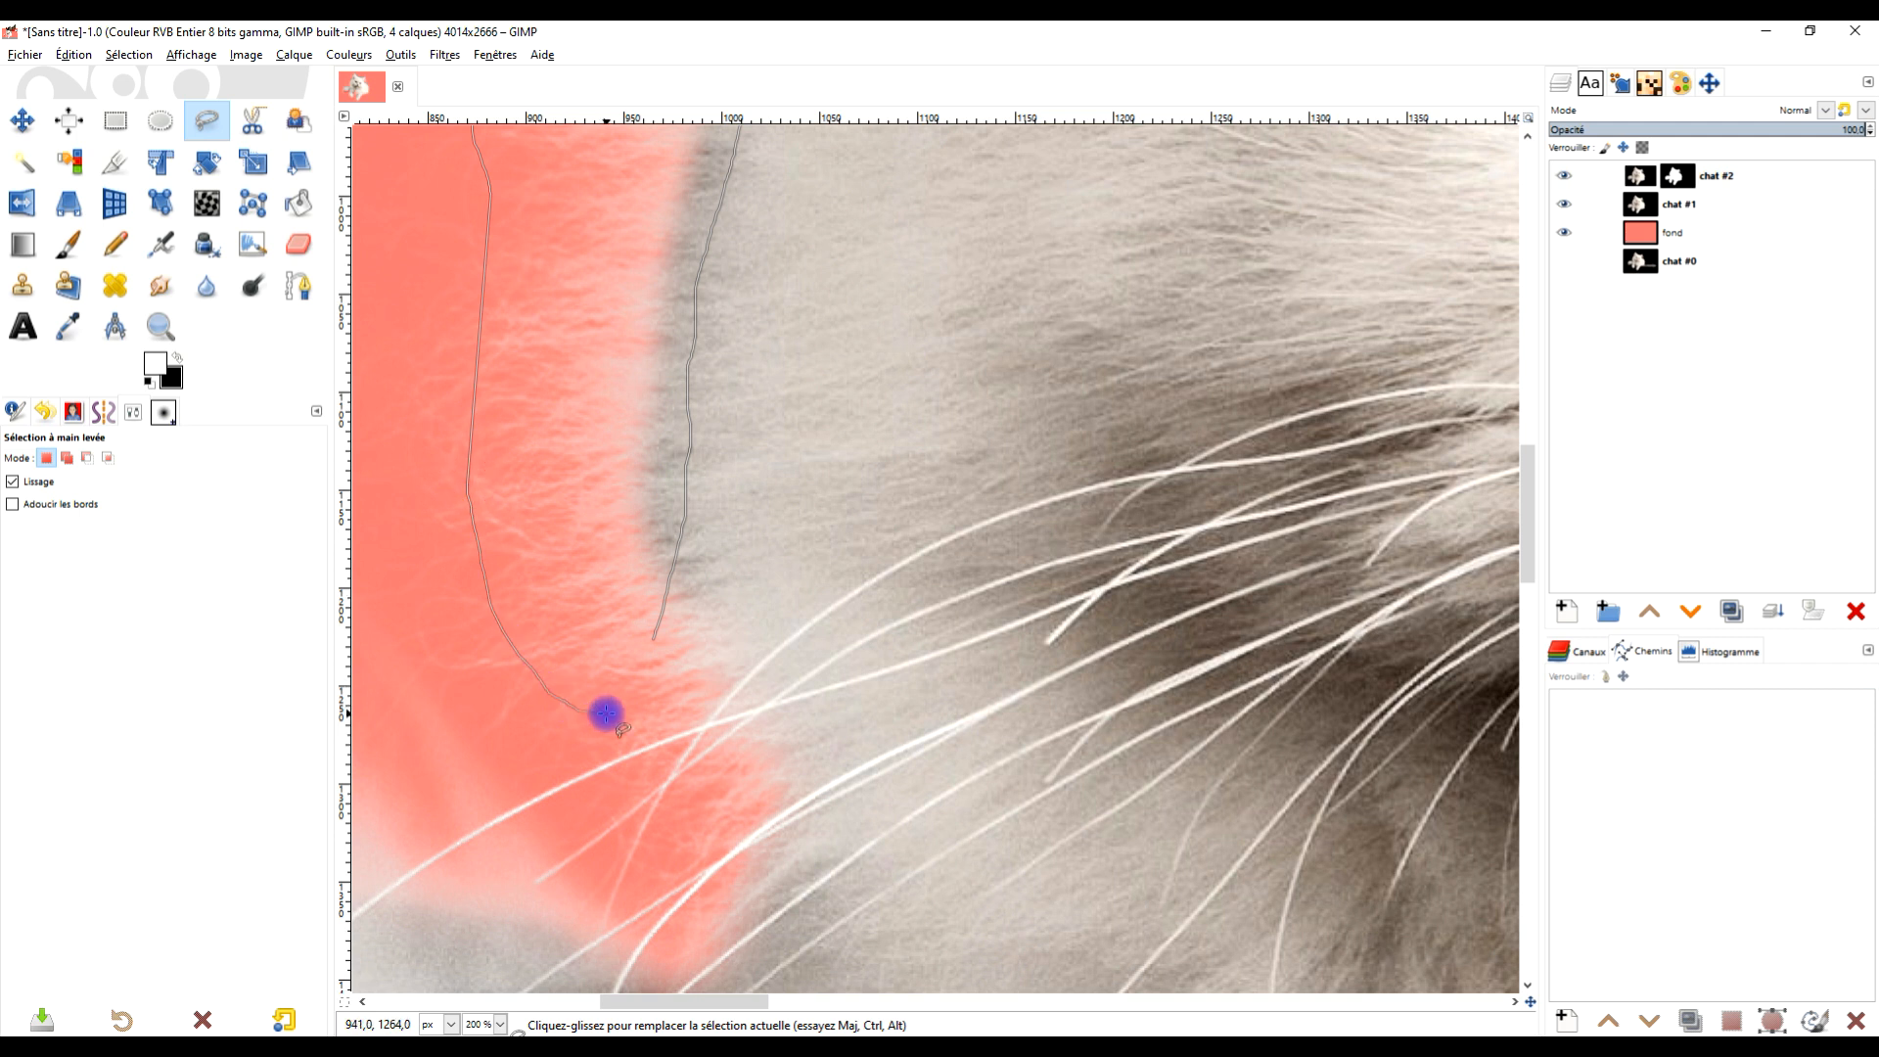
drag(662, 637, 680, 613)
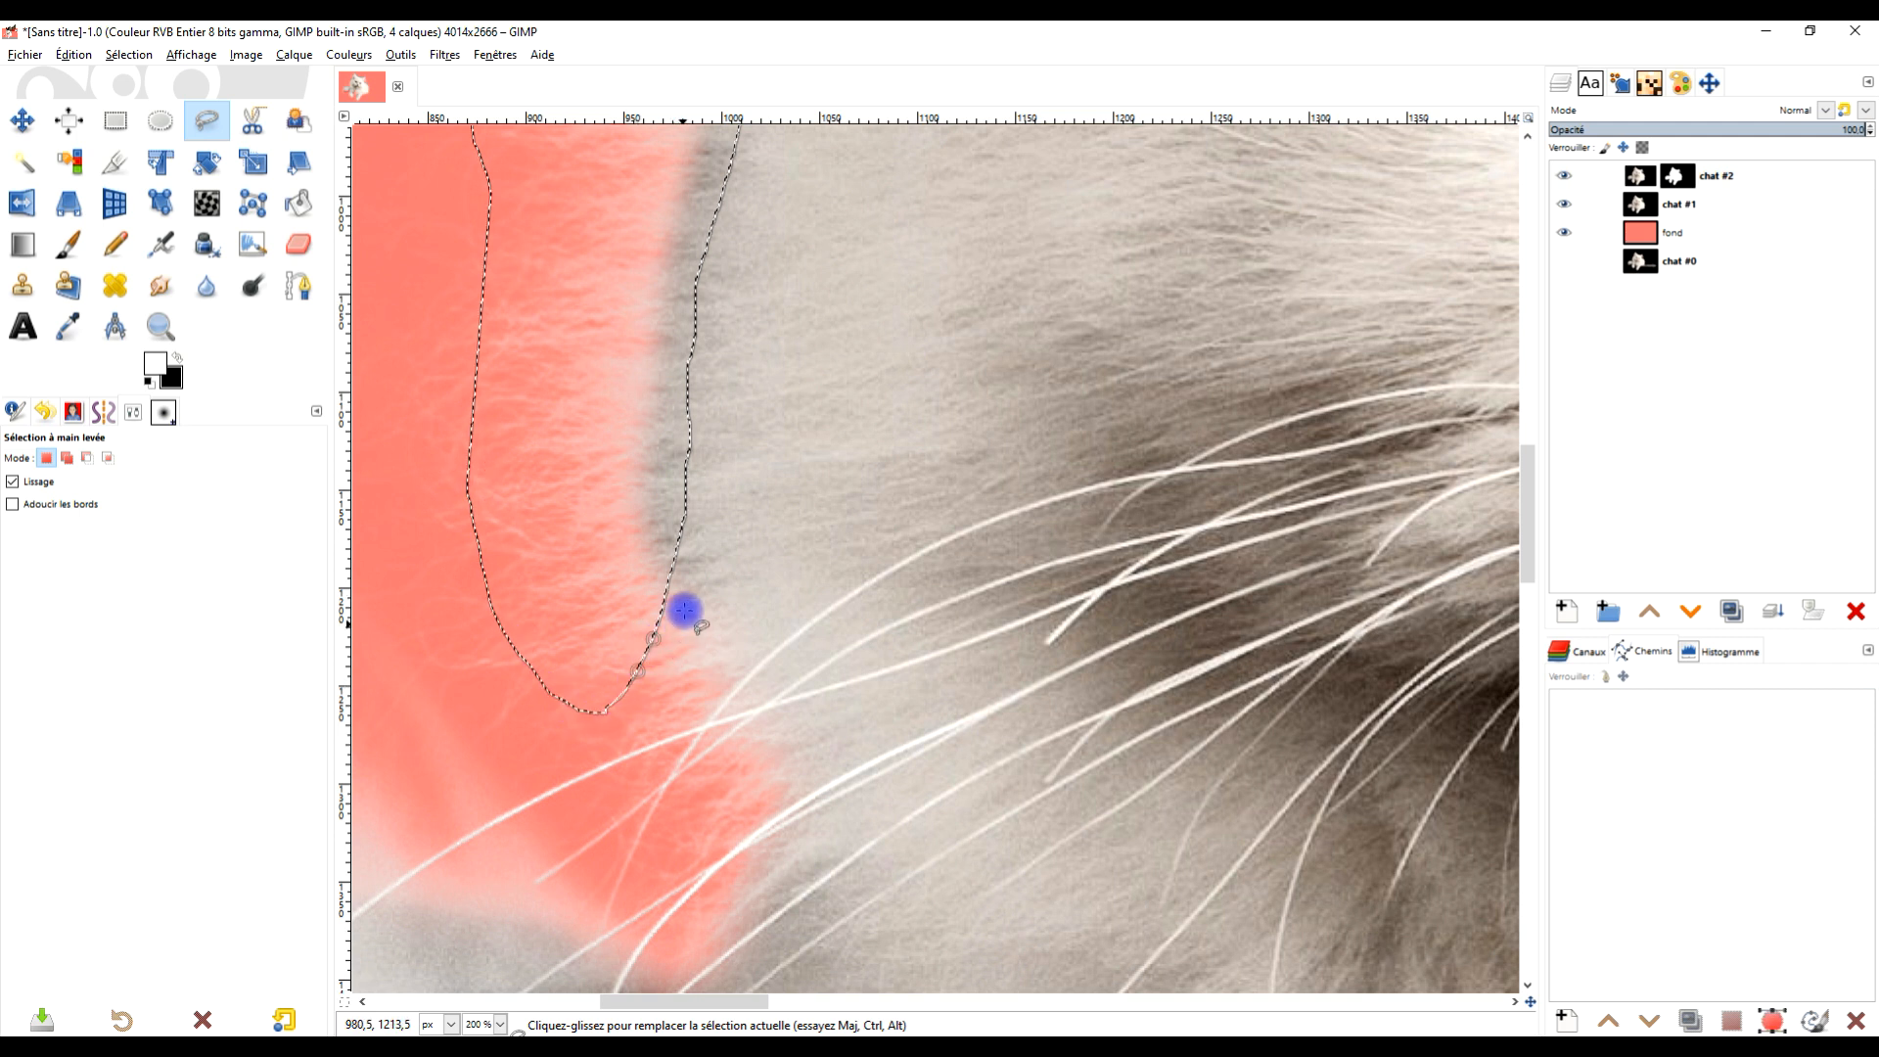
key(Return)
Copy the selected pixels of the chat #2 layer, paste them onto its mask and anchor the floating selection
click(1648, 179)
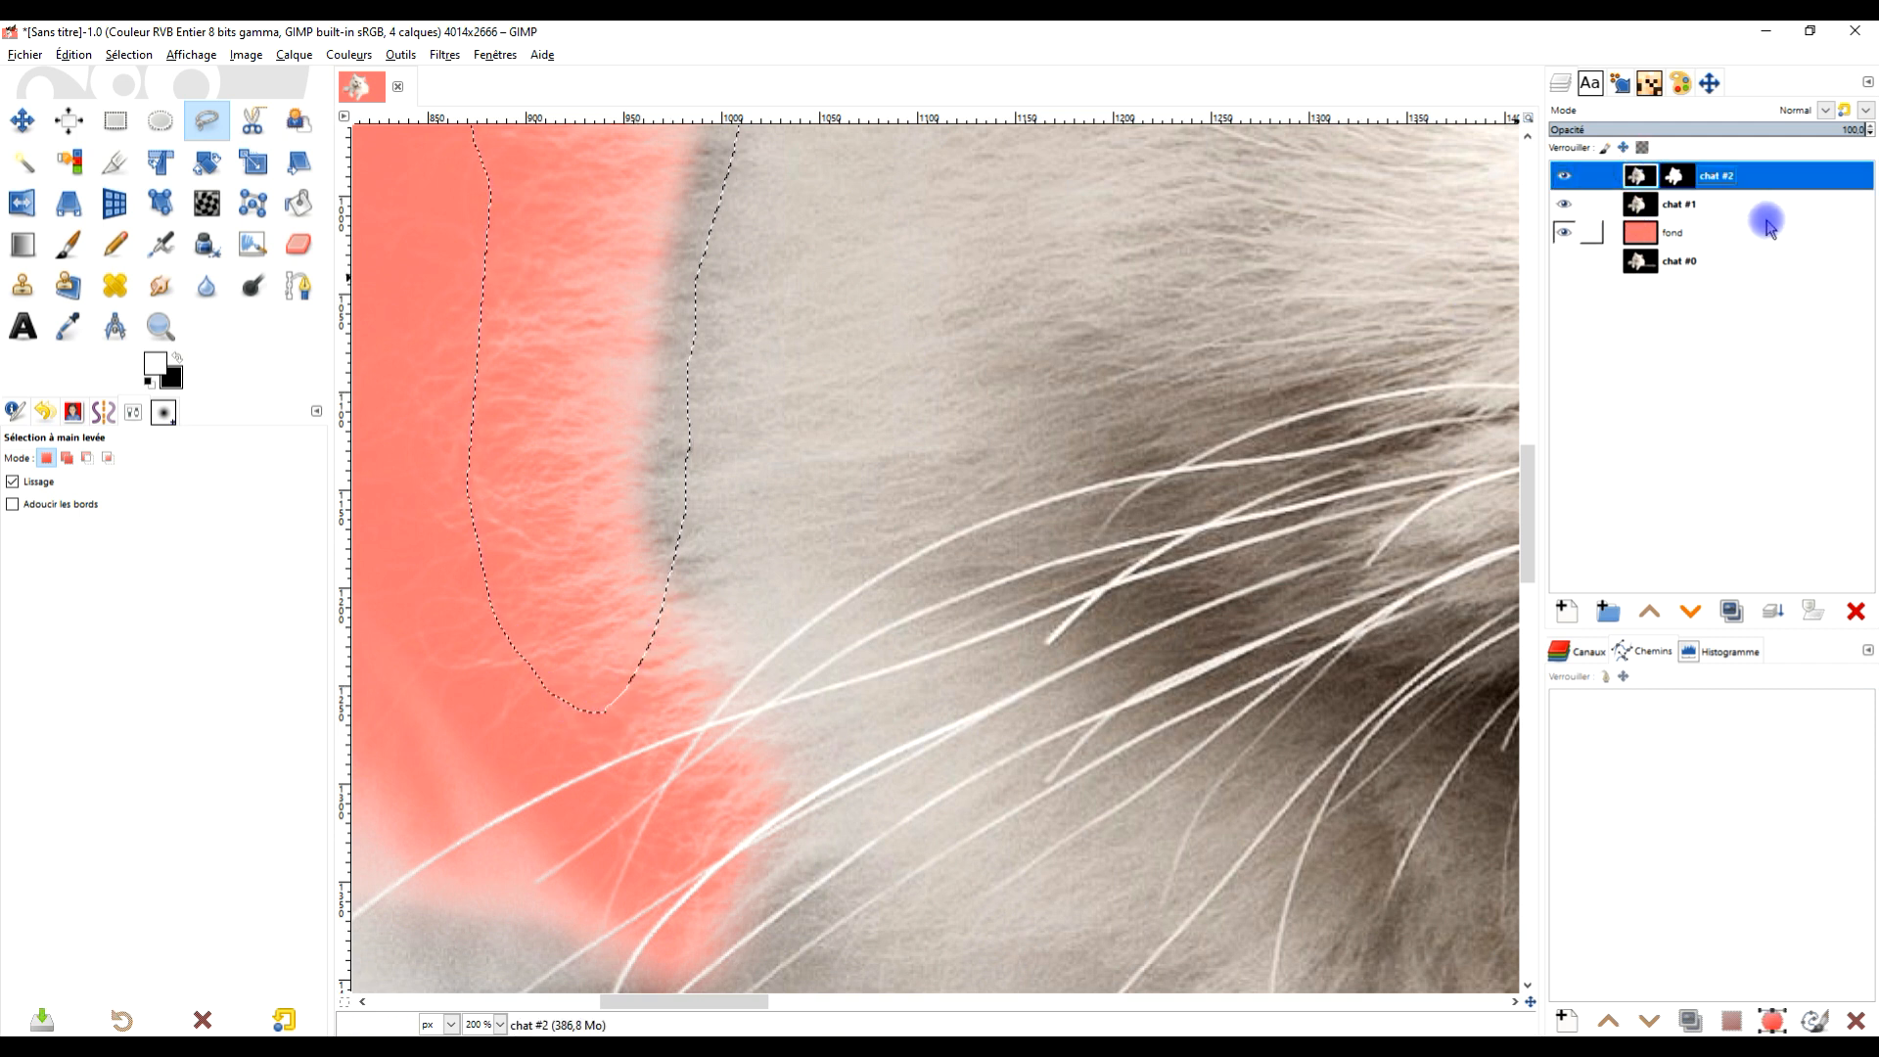
key(ctrl+c)
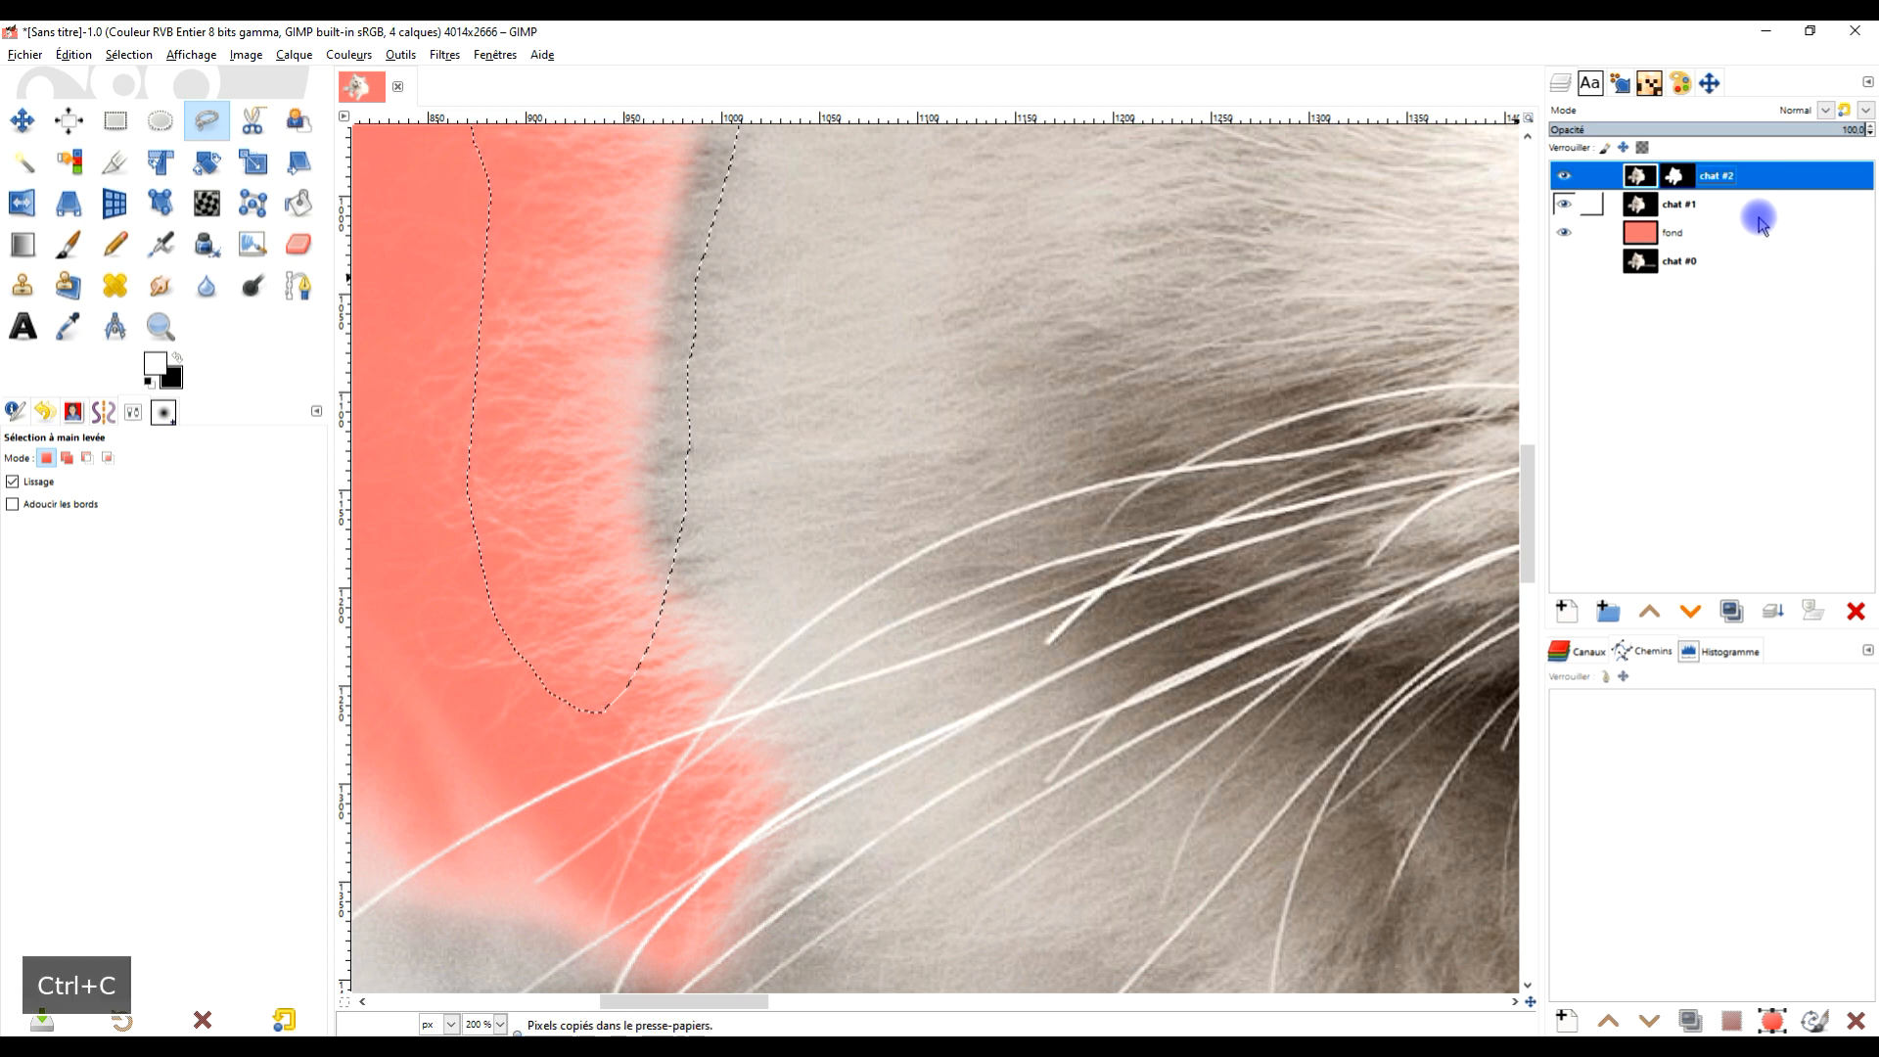
click(1676, 176)
key(ctrl+v)
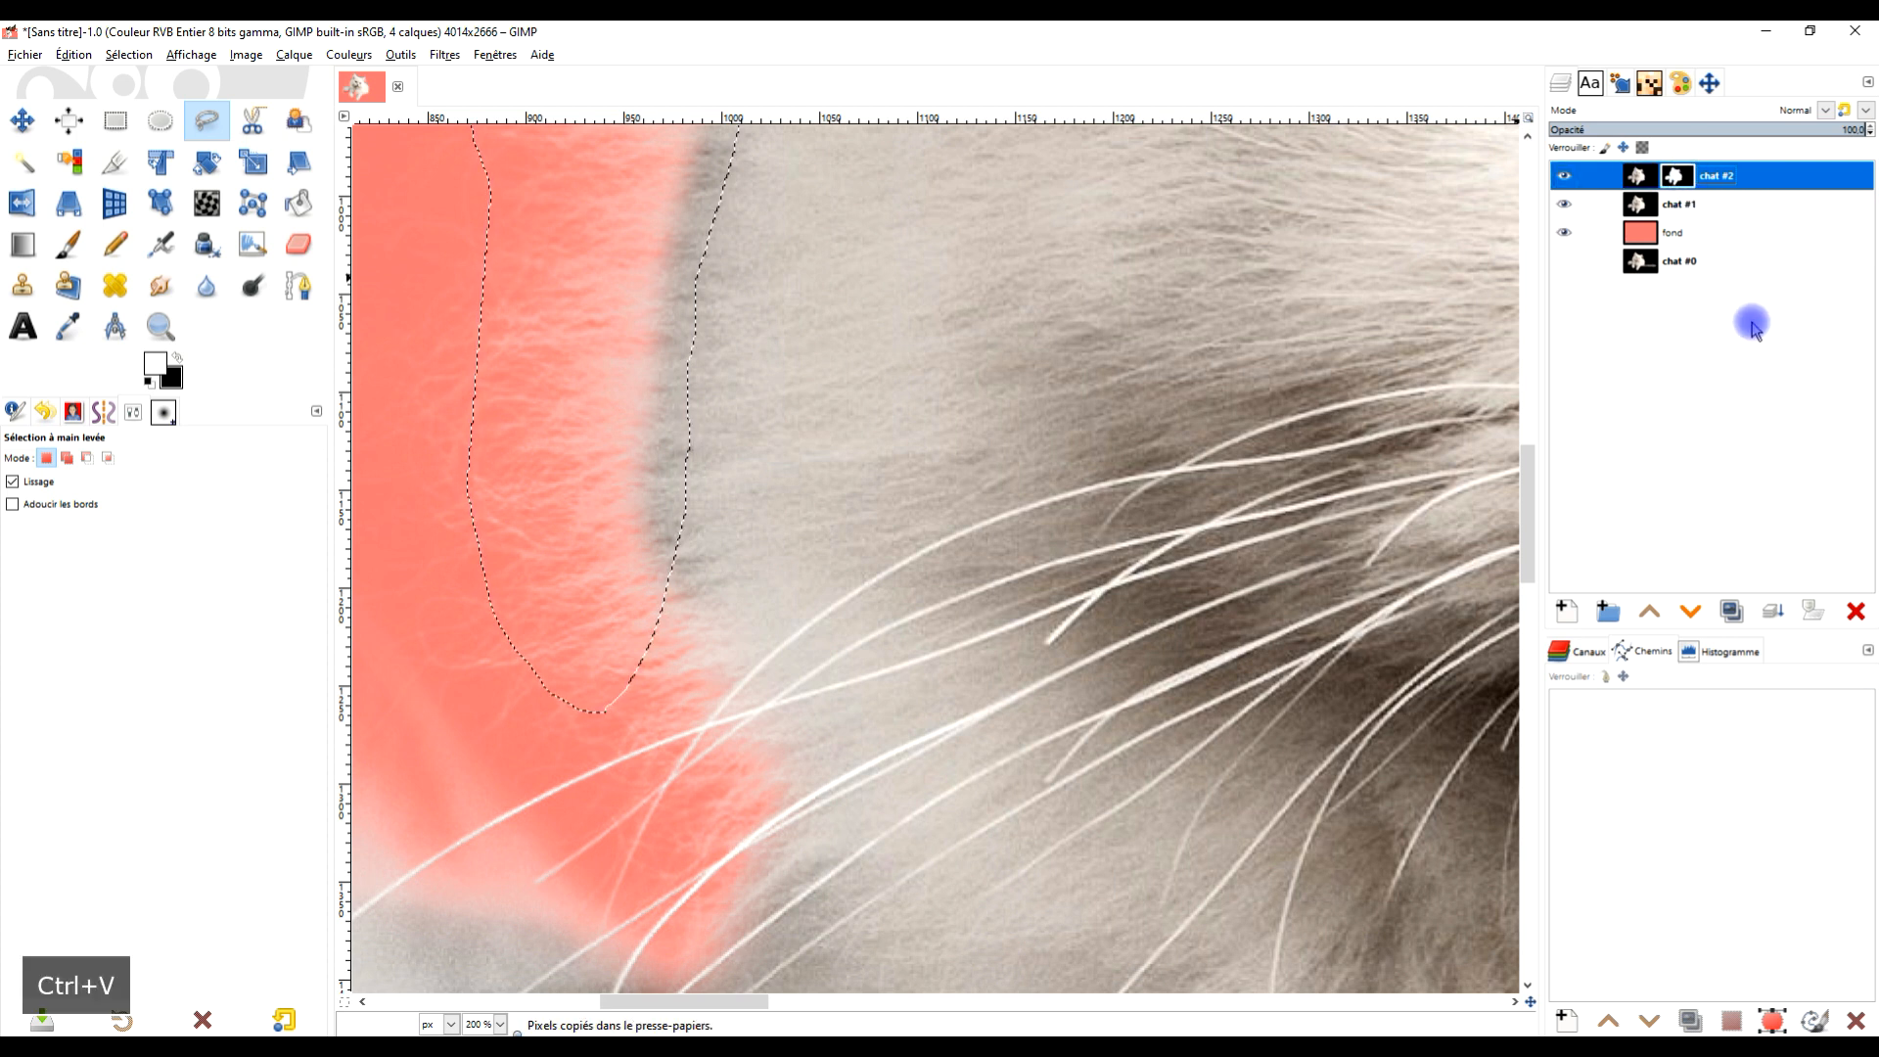
click(1774, 612)
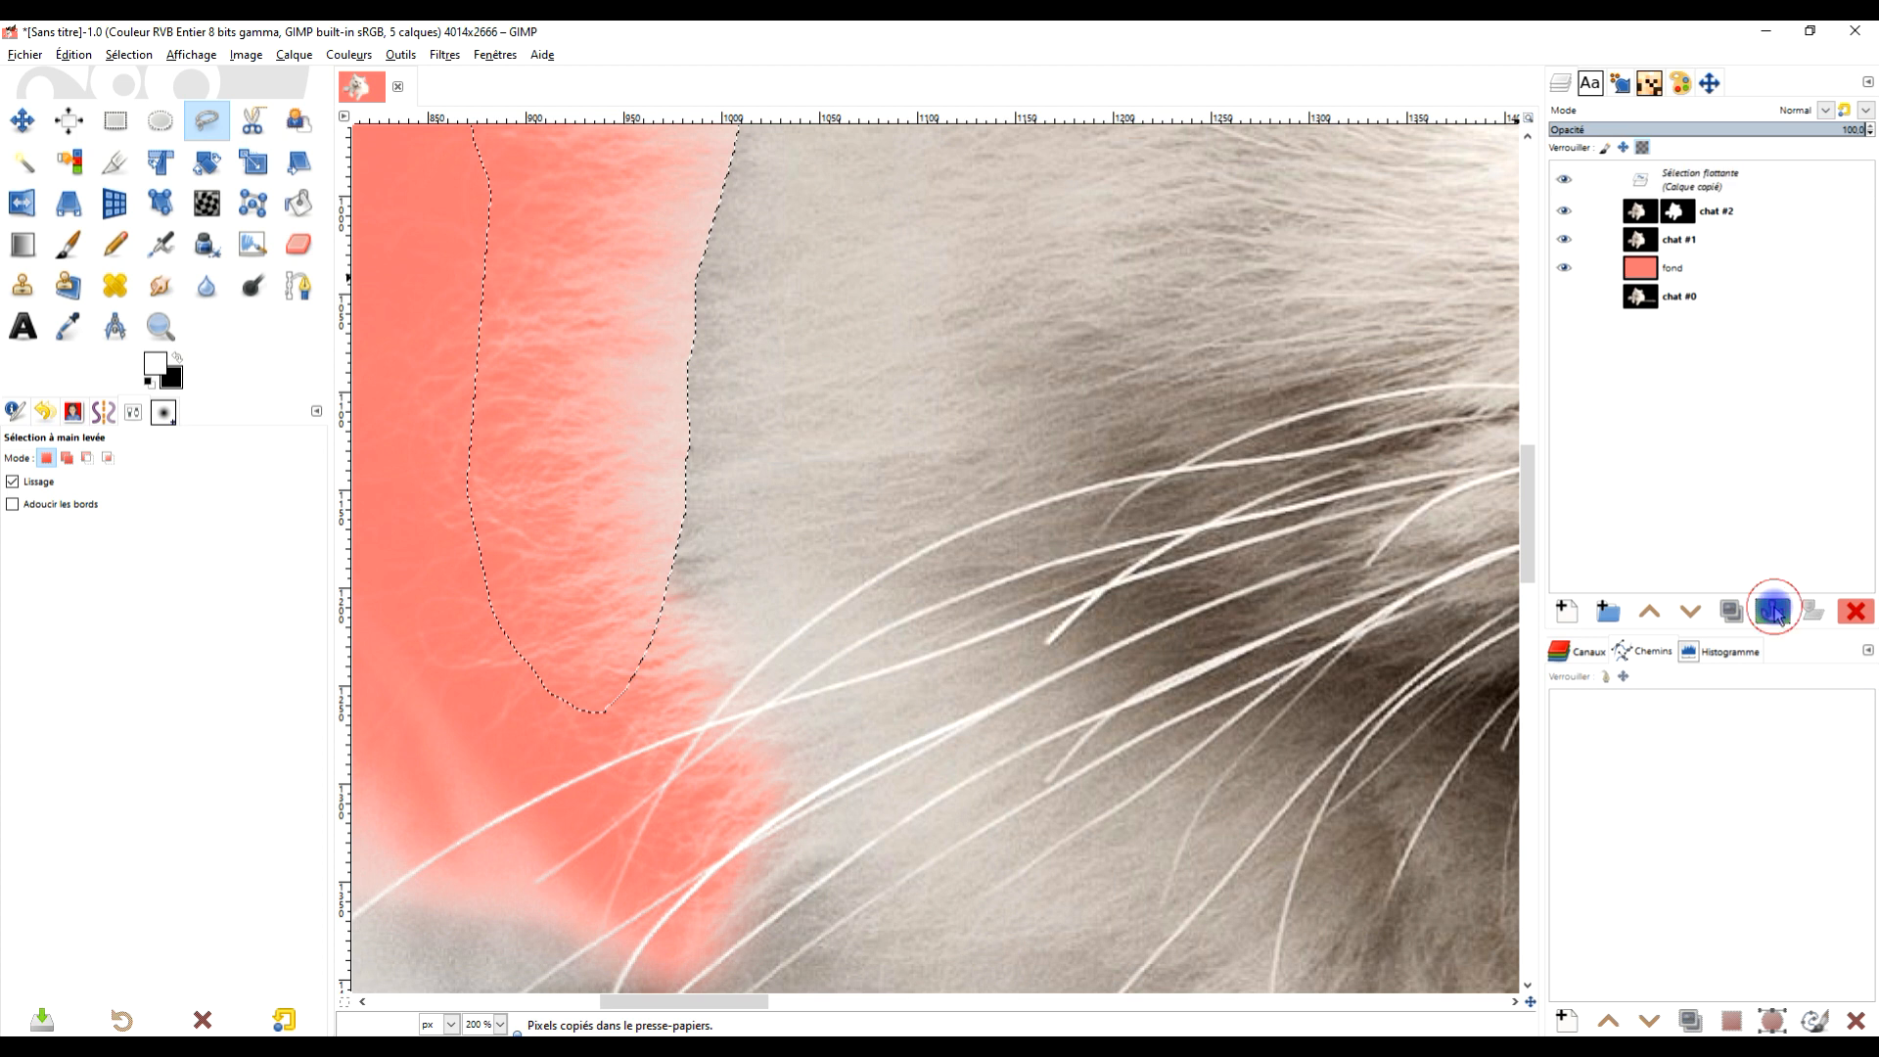
Clear the selection around the cheek edge
click(128, 55)
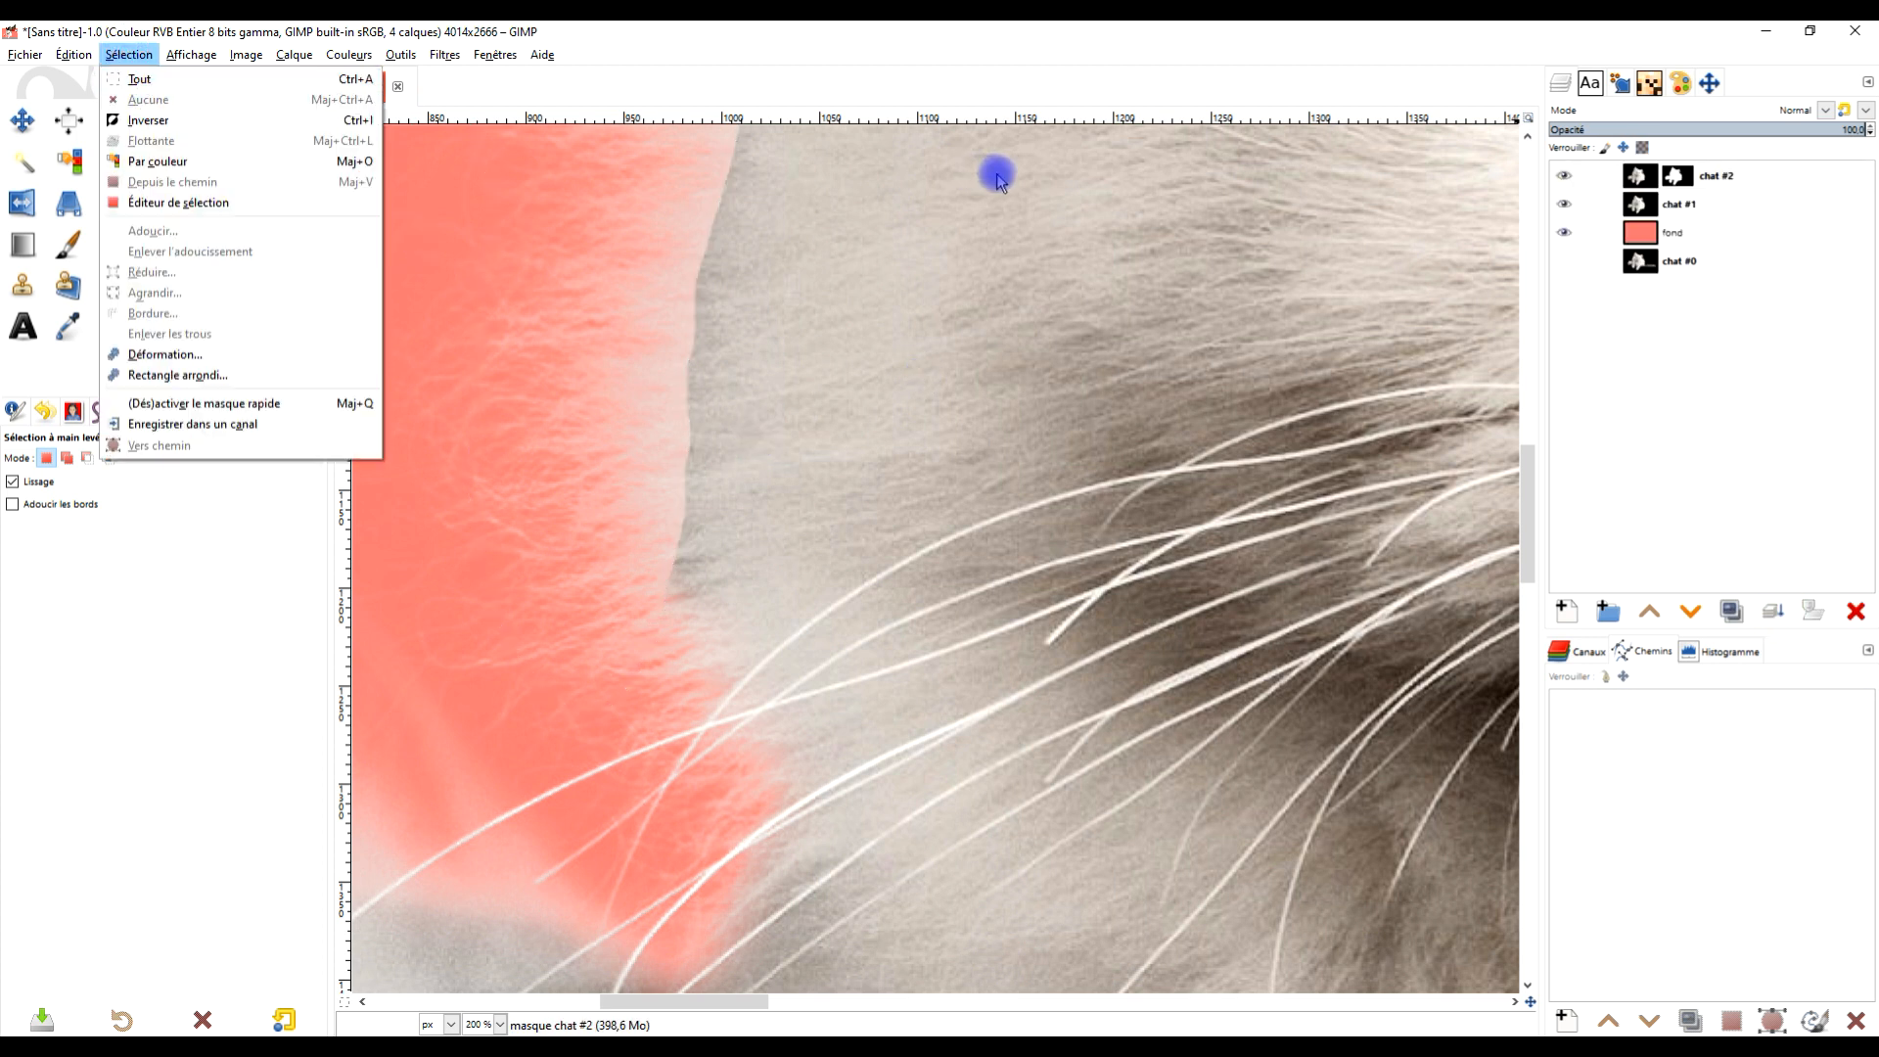
click(1057, 323)
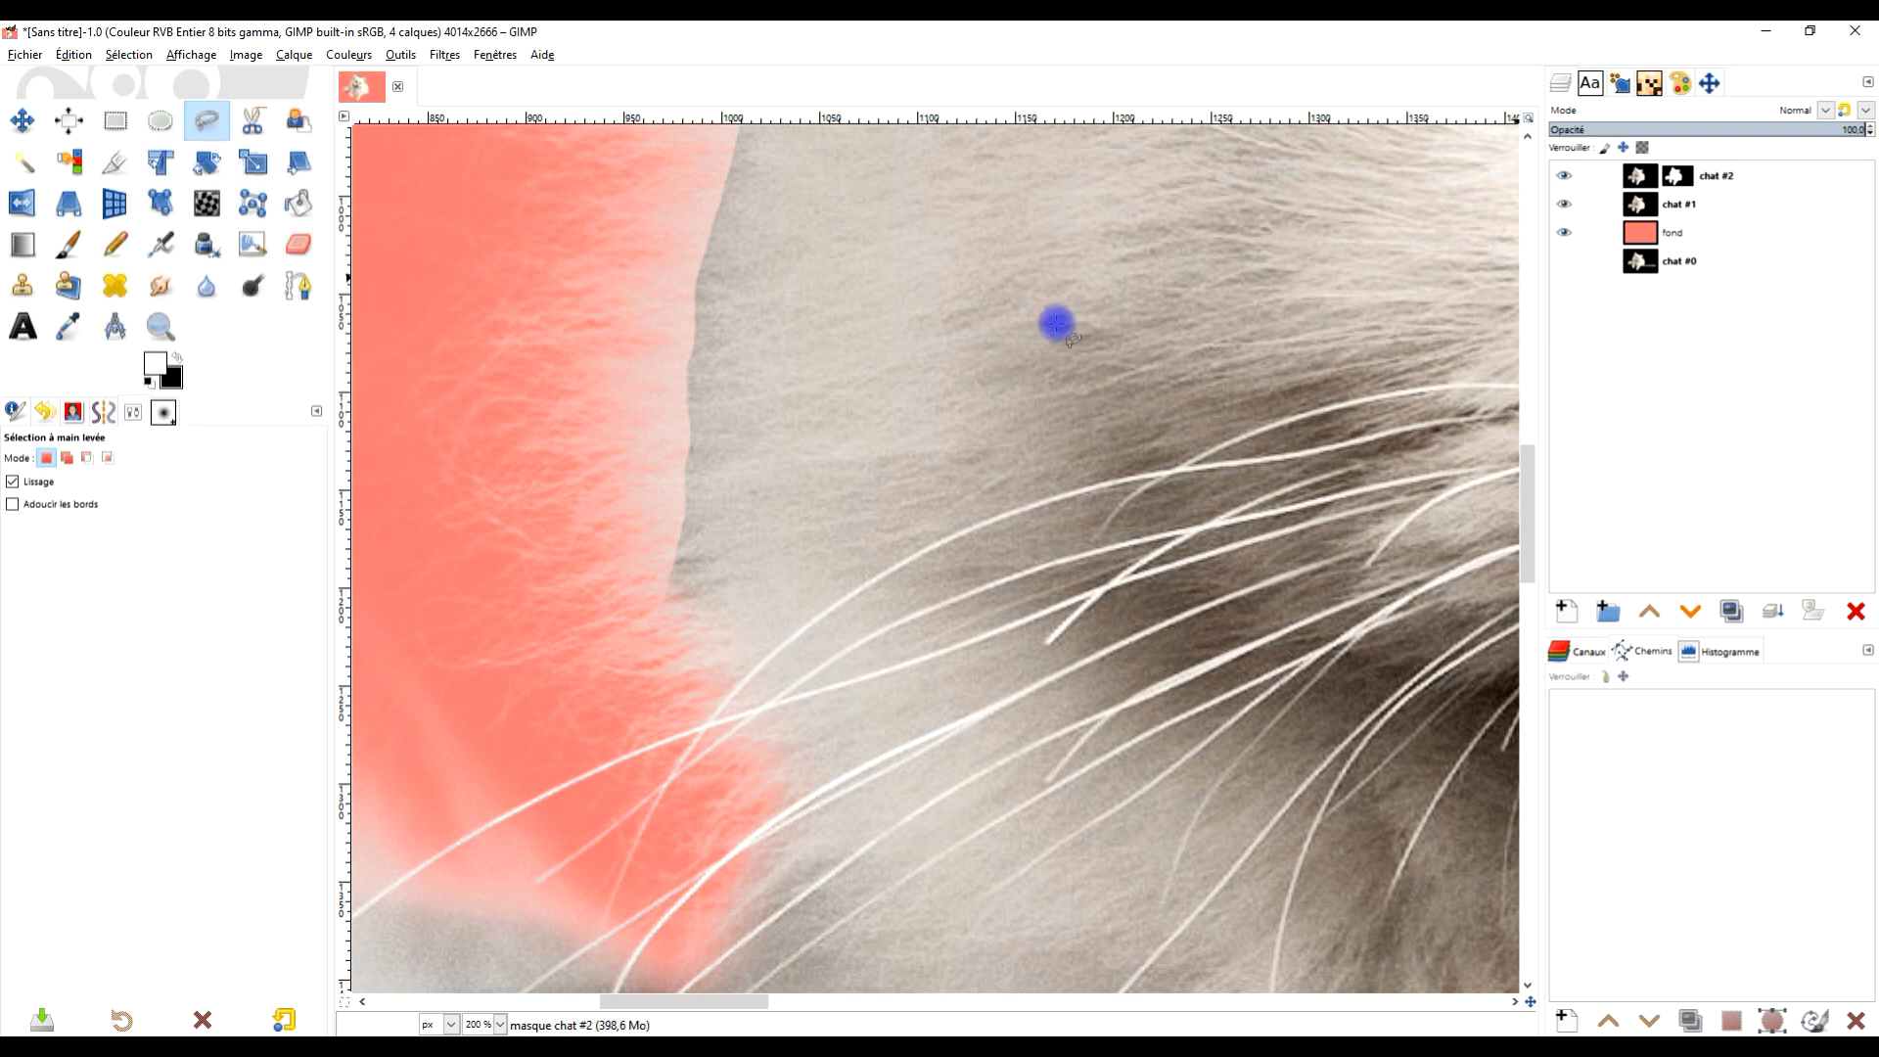
click(129, 55)
click(898, 277)
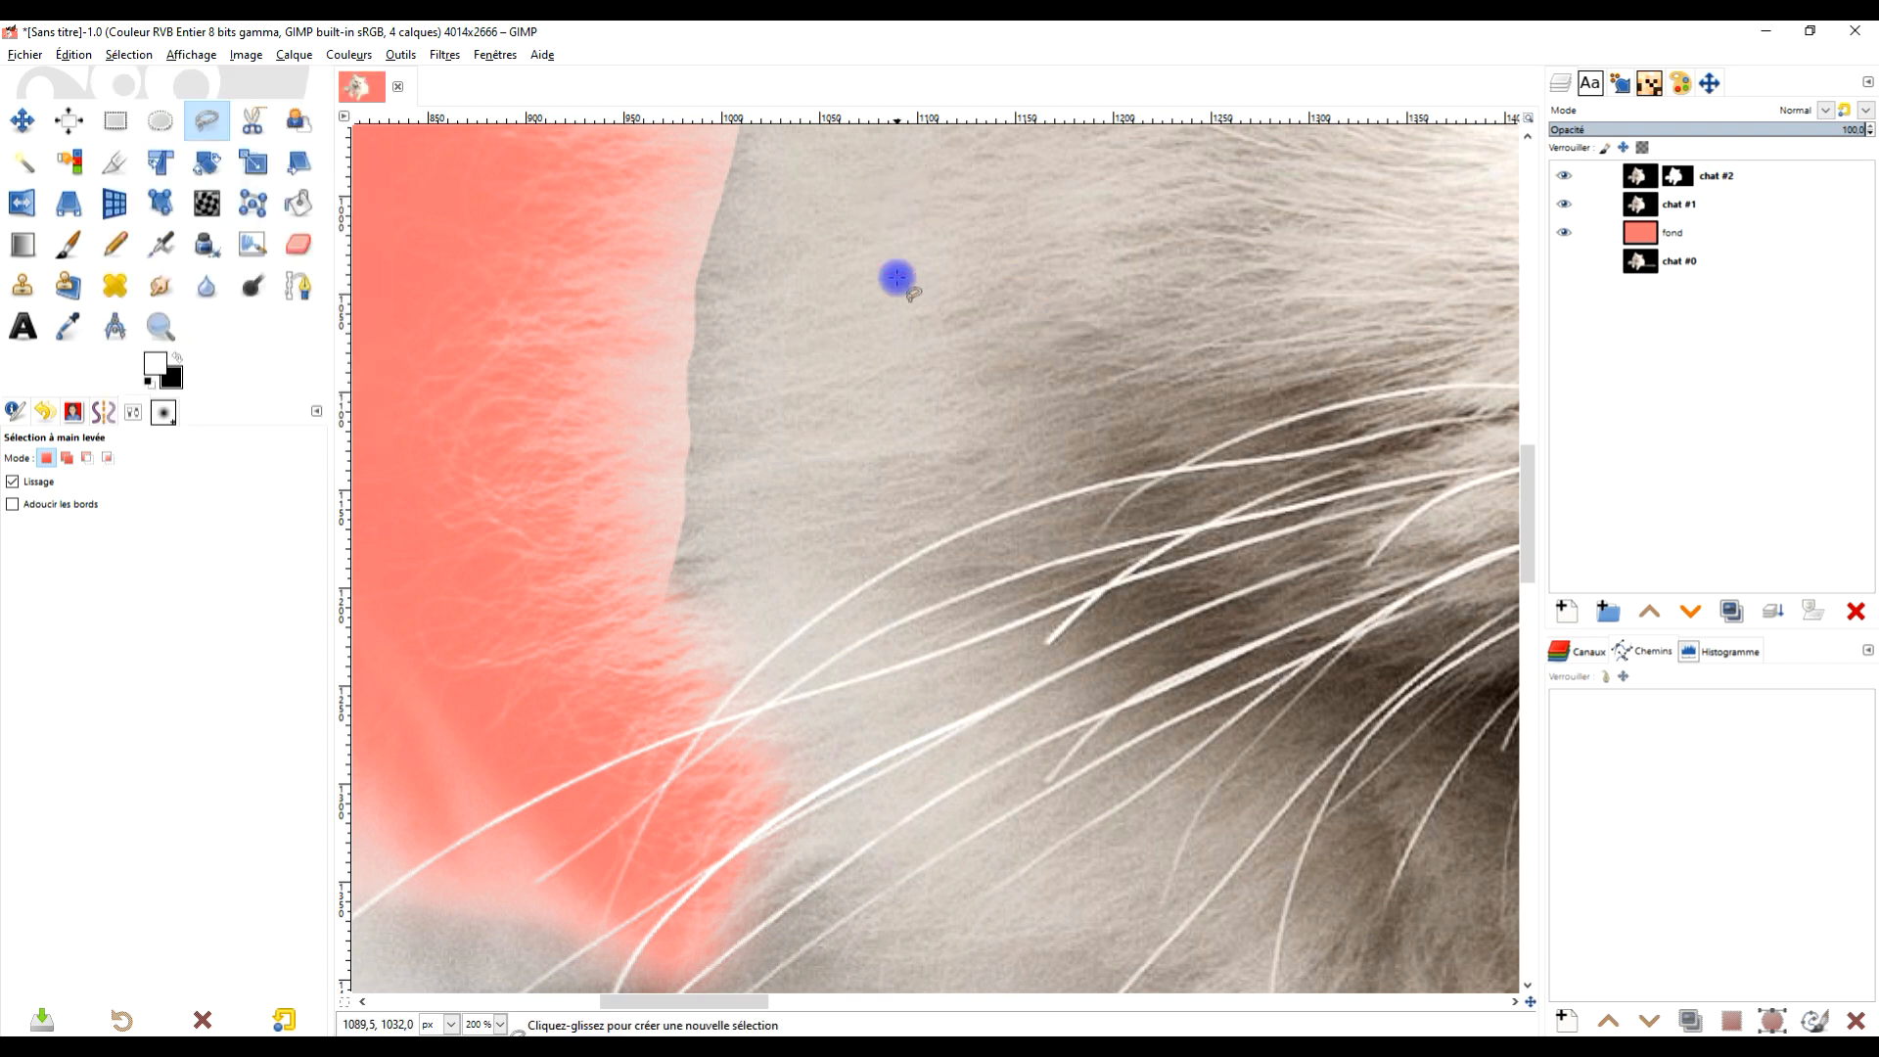
Paint semi-transparent black on the chat #2 mask along the lower and middle cheek edge to soften the hard seam
scroll(914, 369, down, 4)
drag(911, 346, 752, 464)
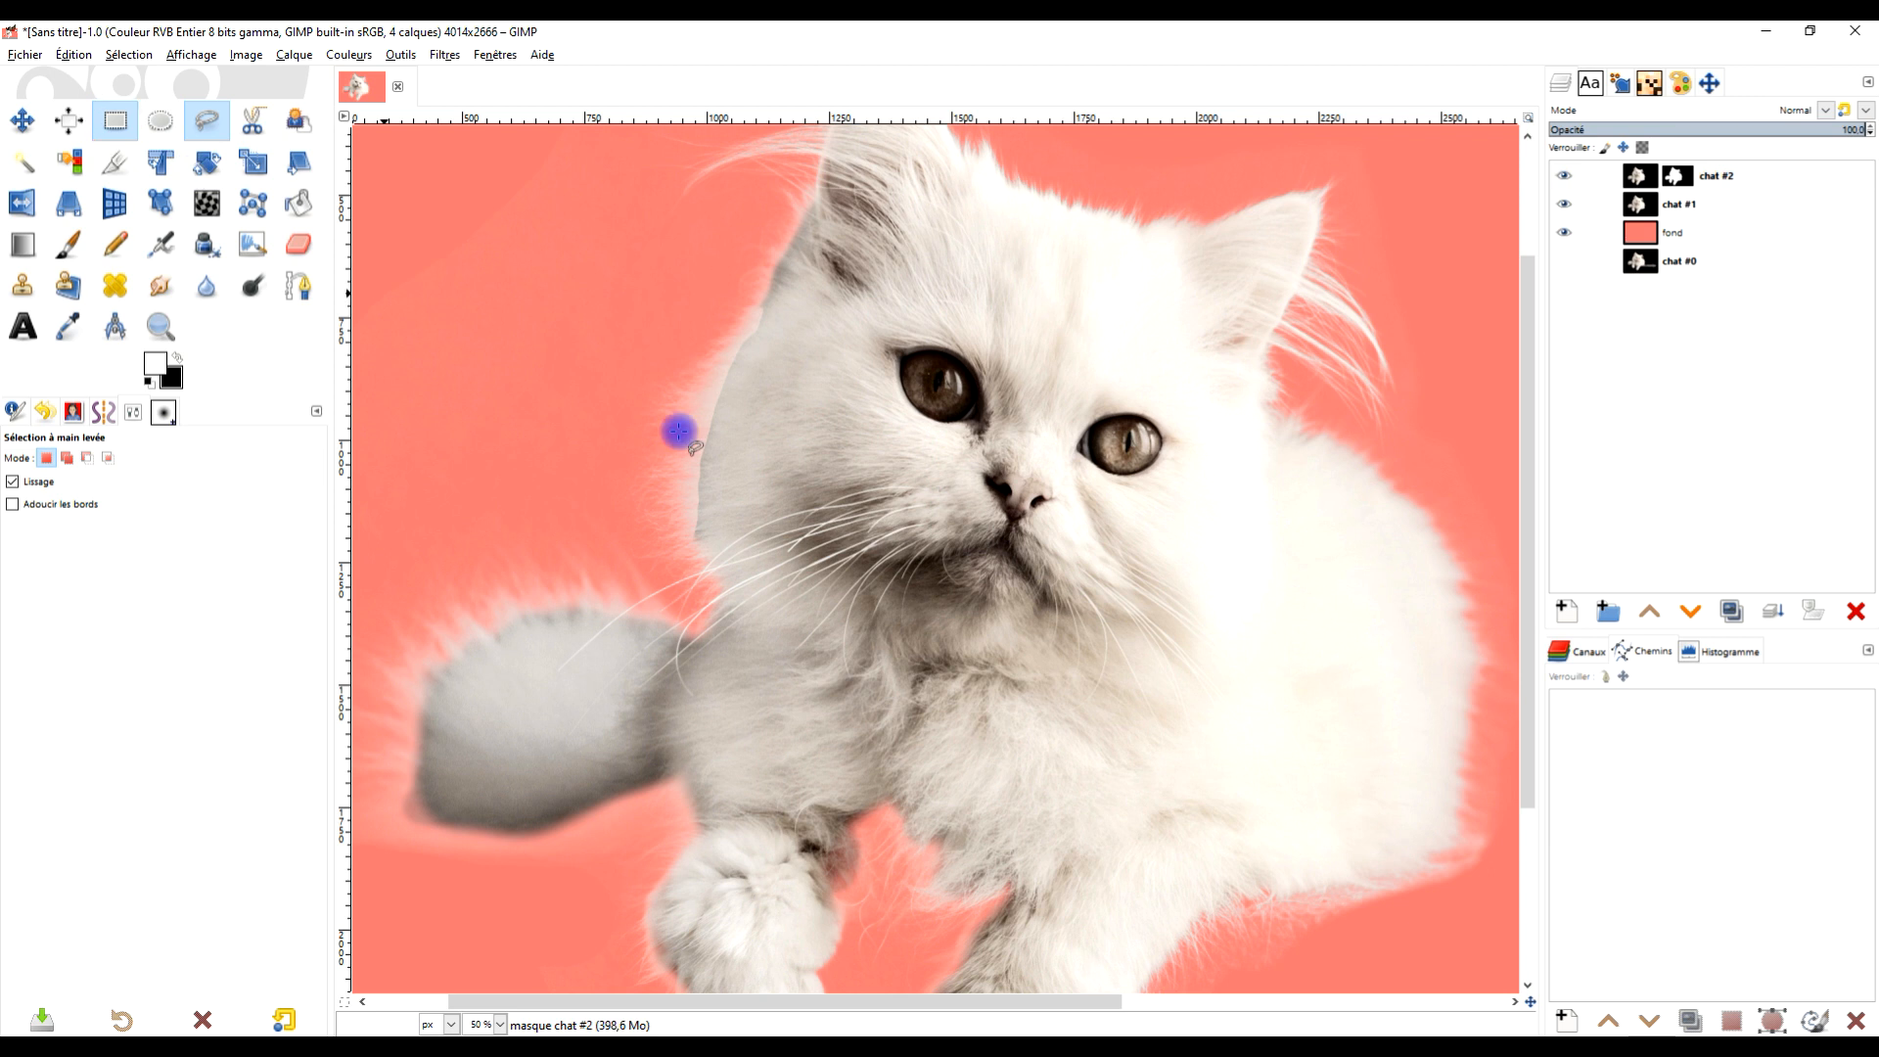
key(r)
scroll(705, 436, up, 5)
scroll(734, 450, down, 3)
scroll(738, 457, up, 1)
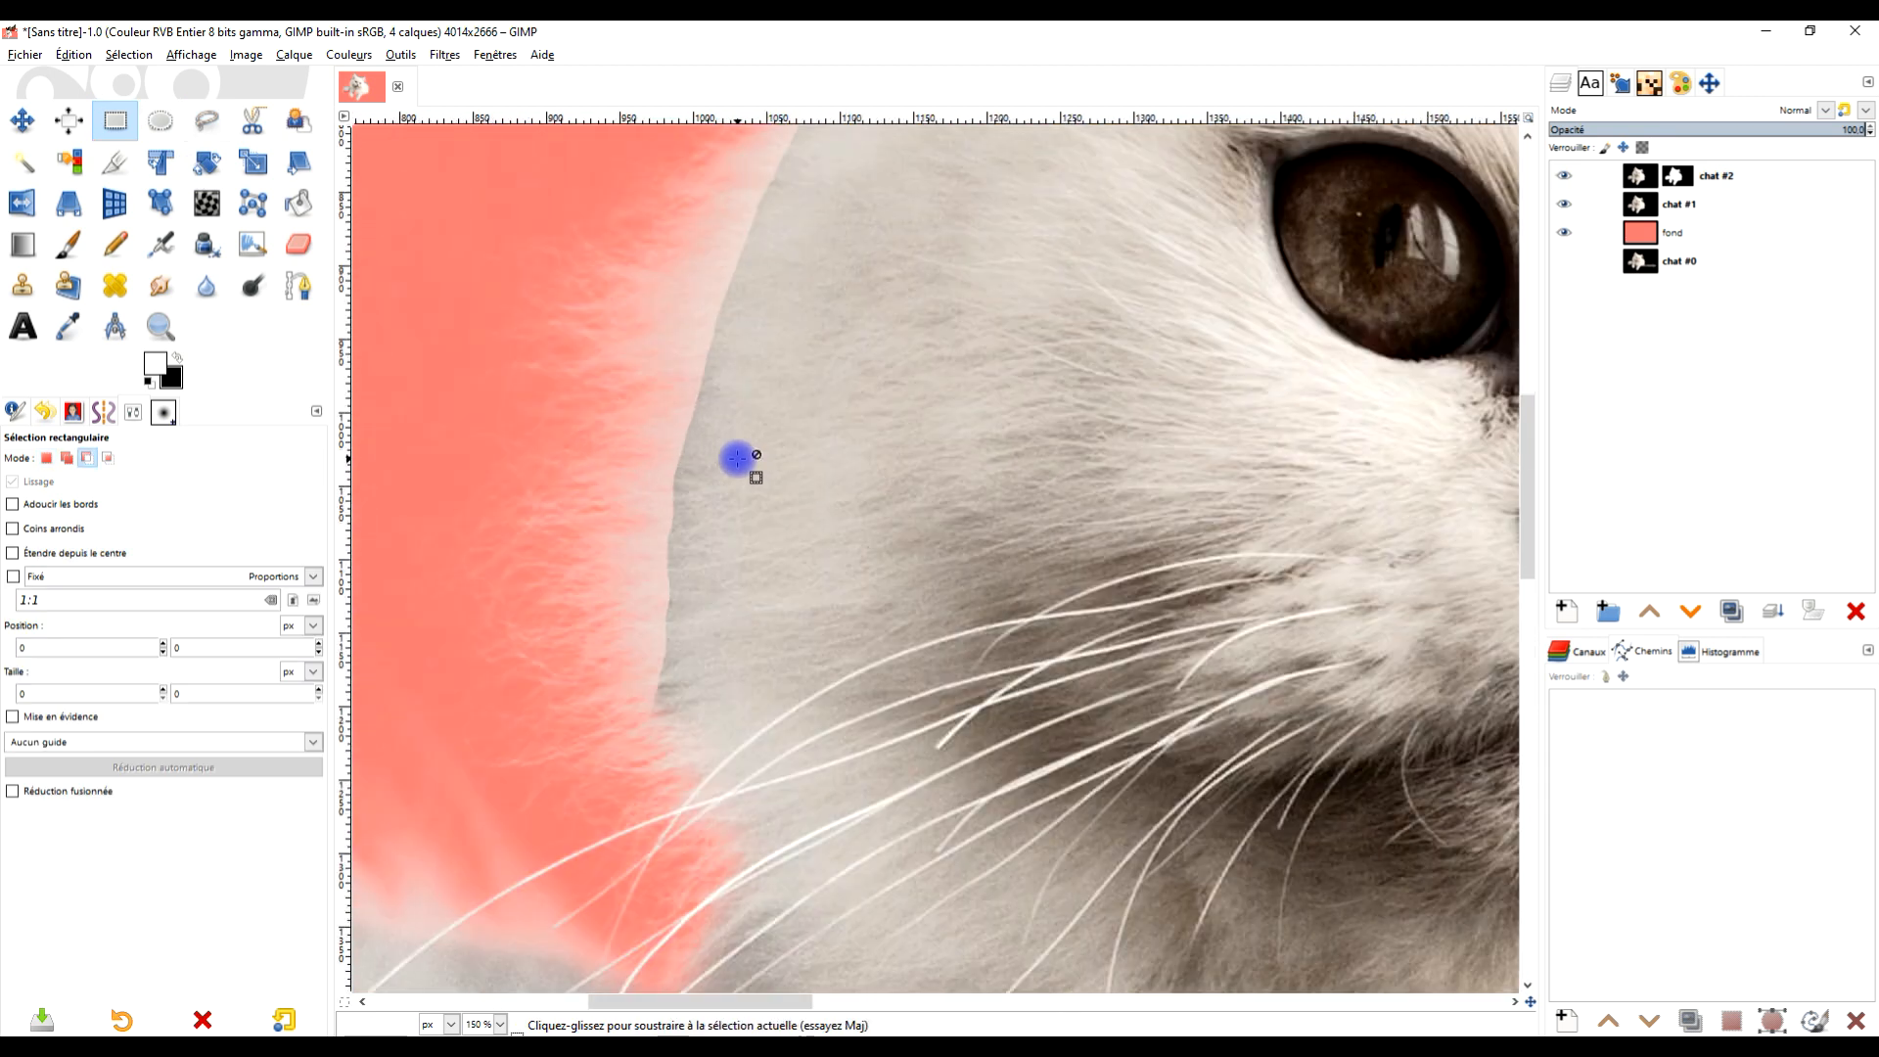
scroll(744, 445, down, 2)
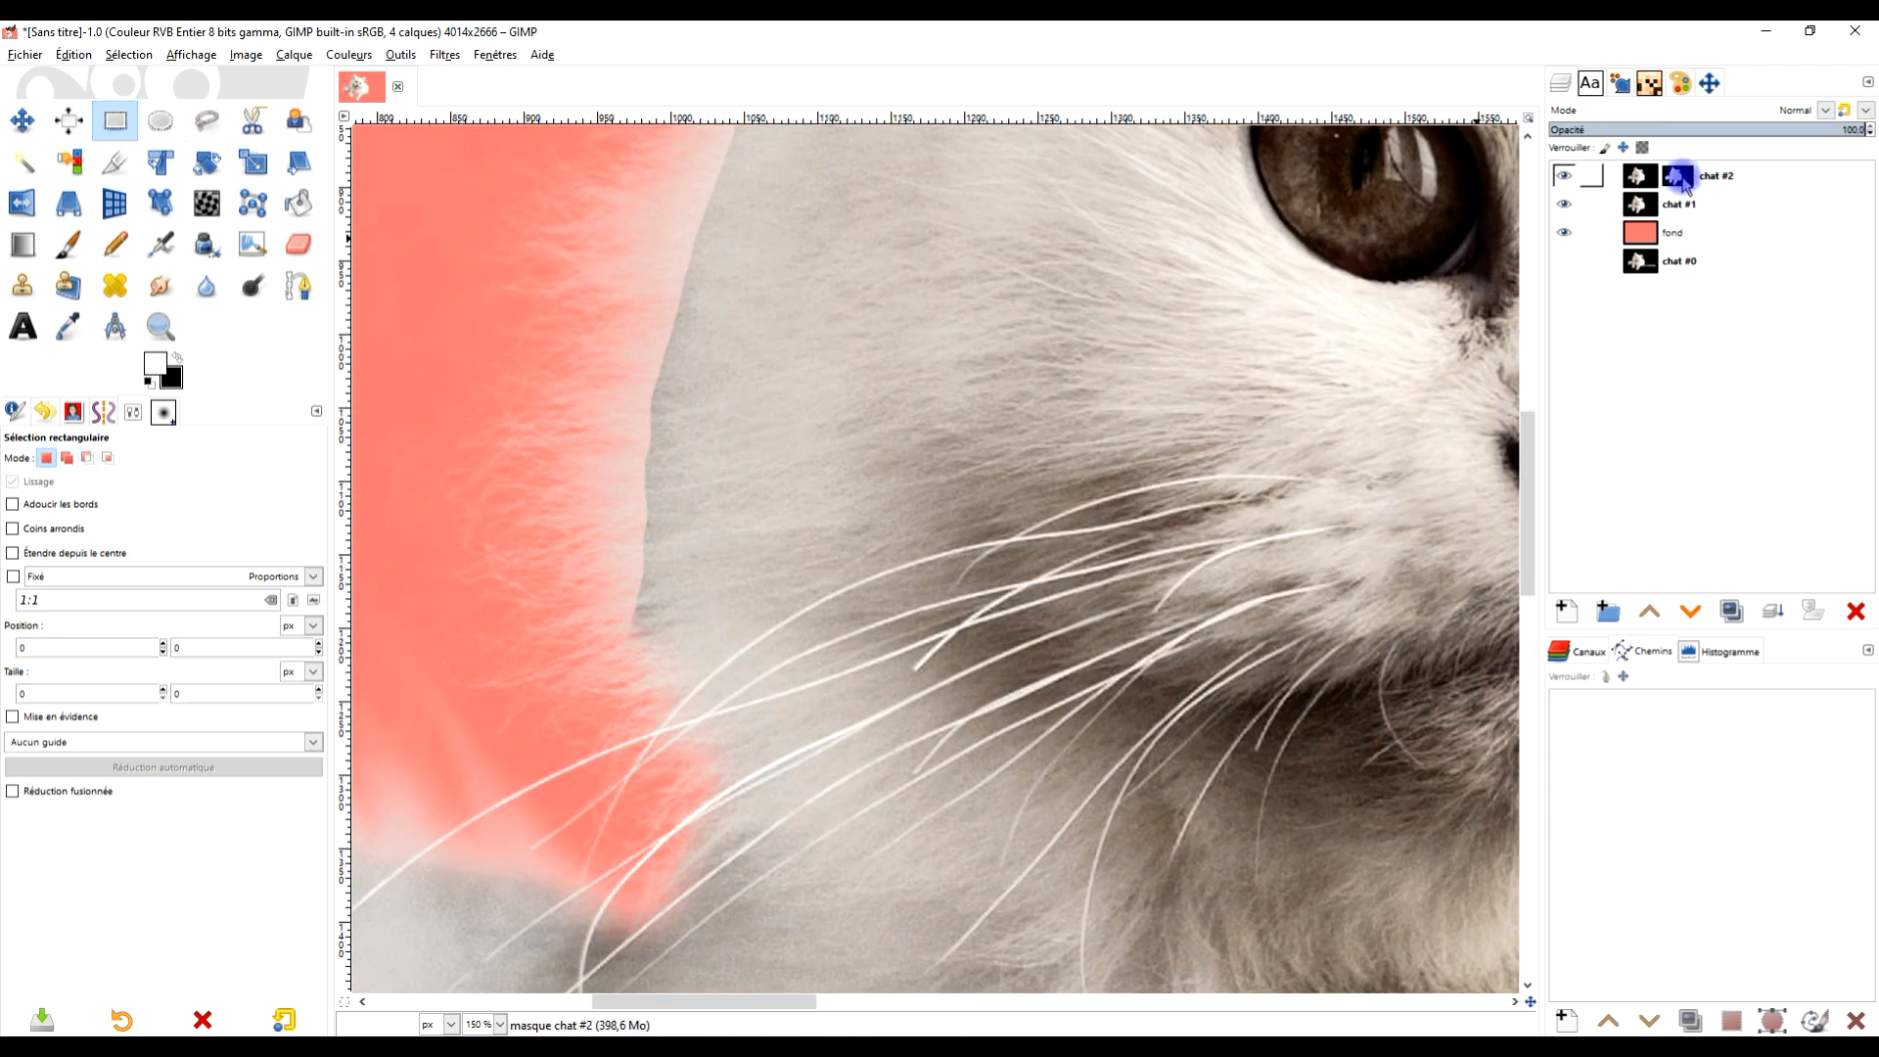
click(1679, 177)
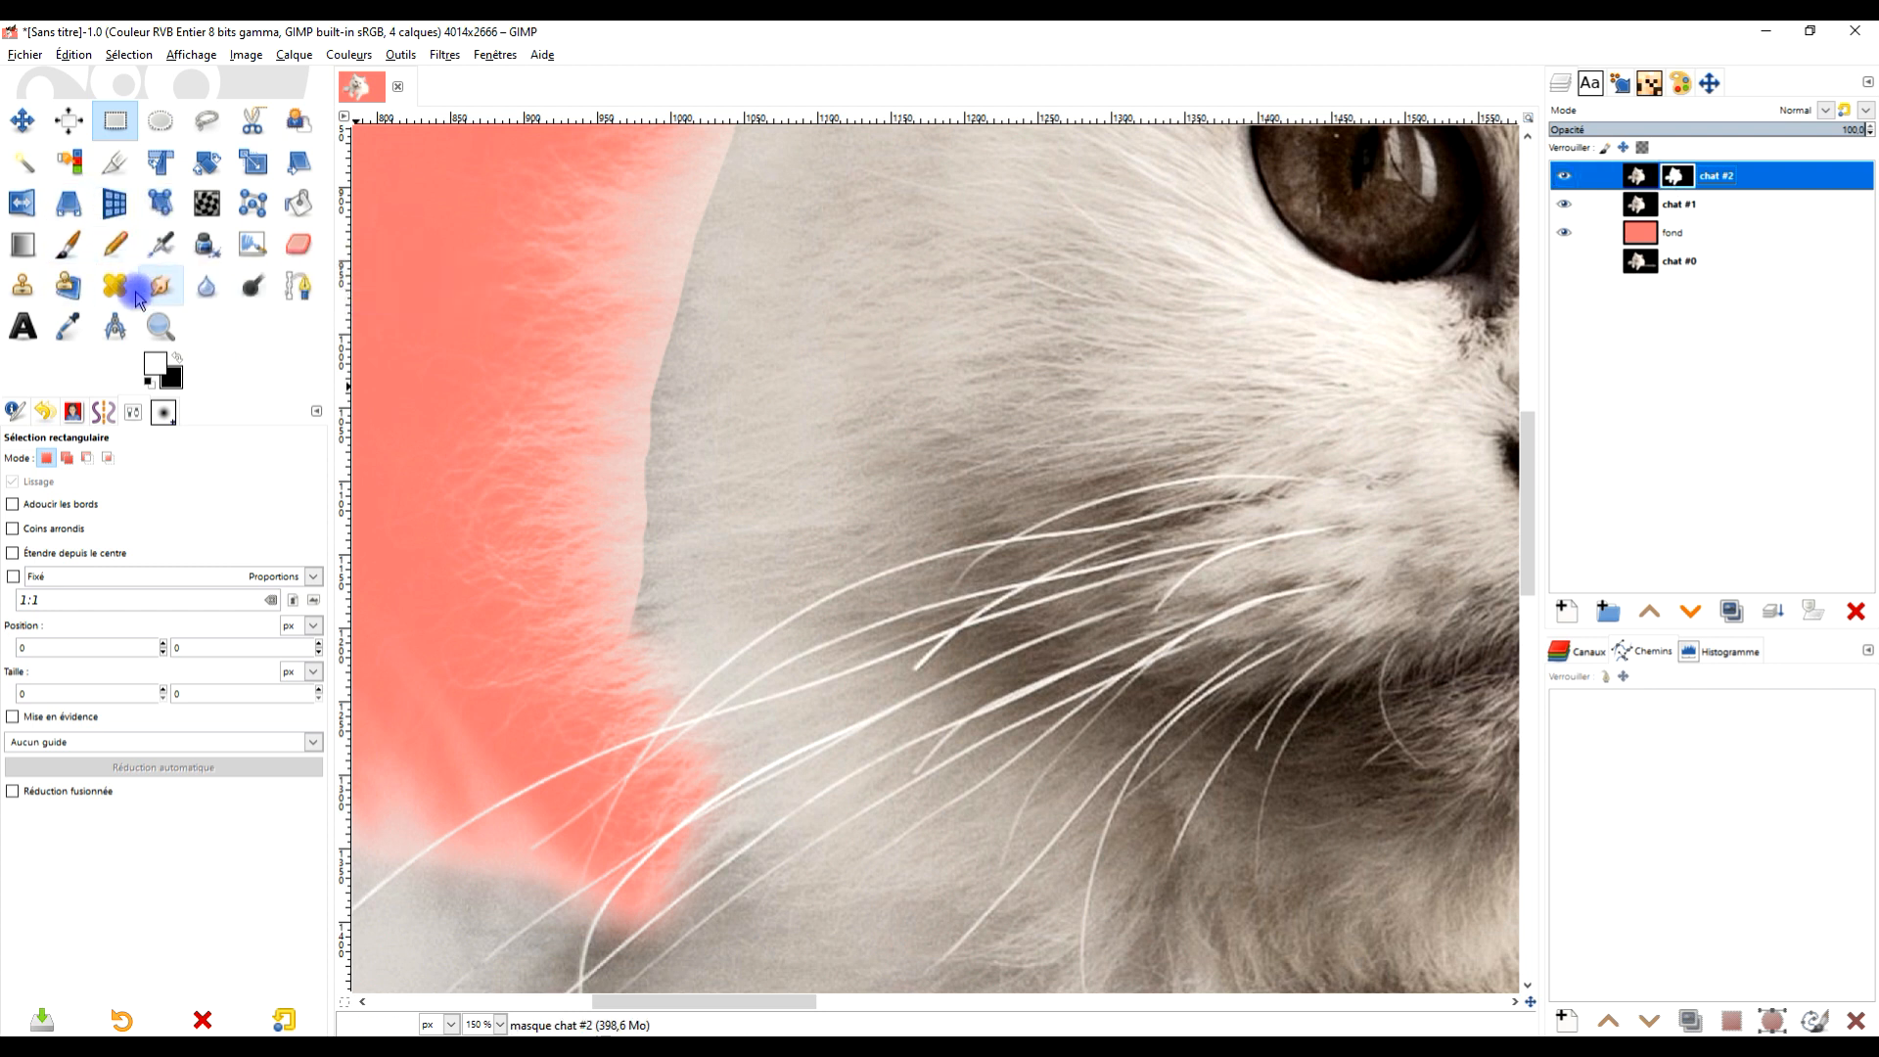
click(70, 249)
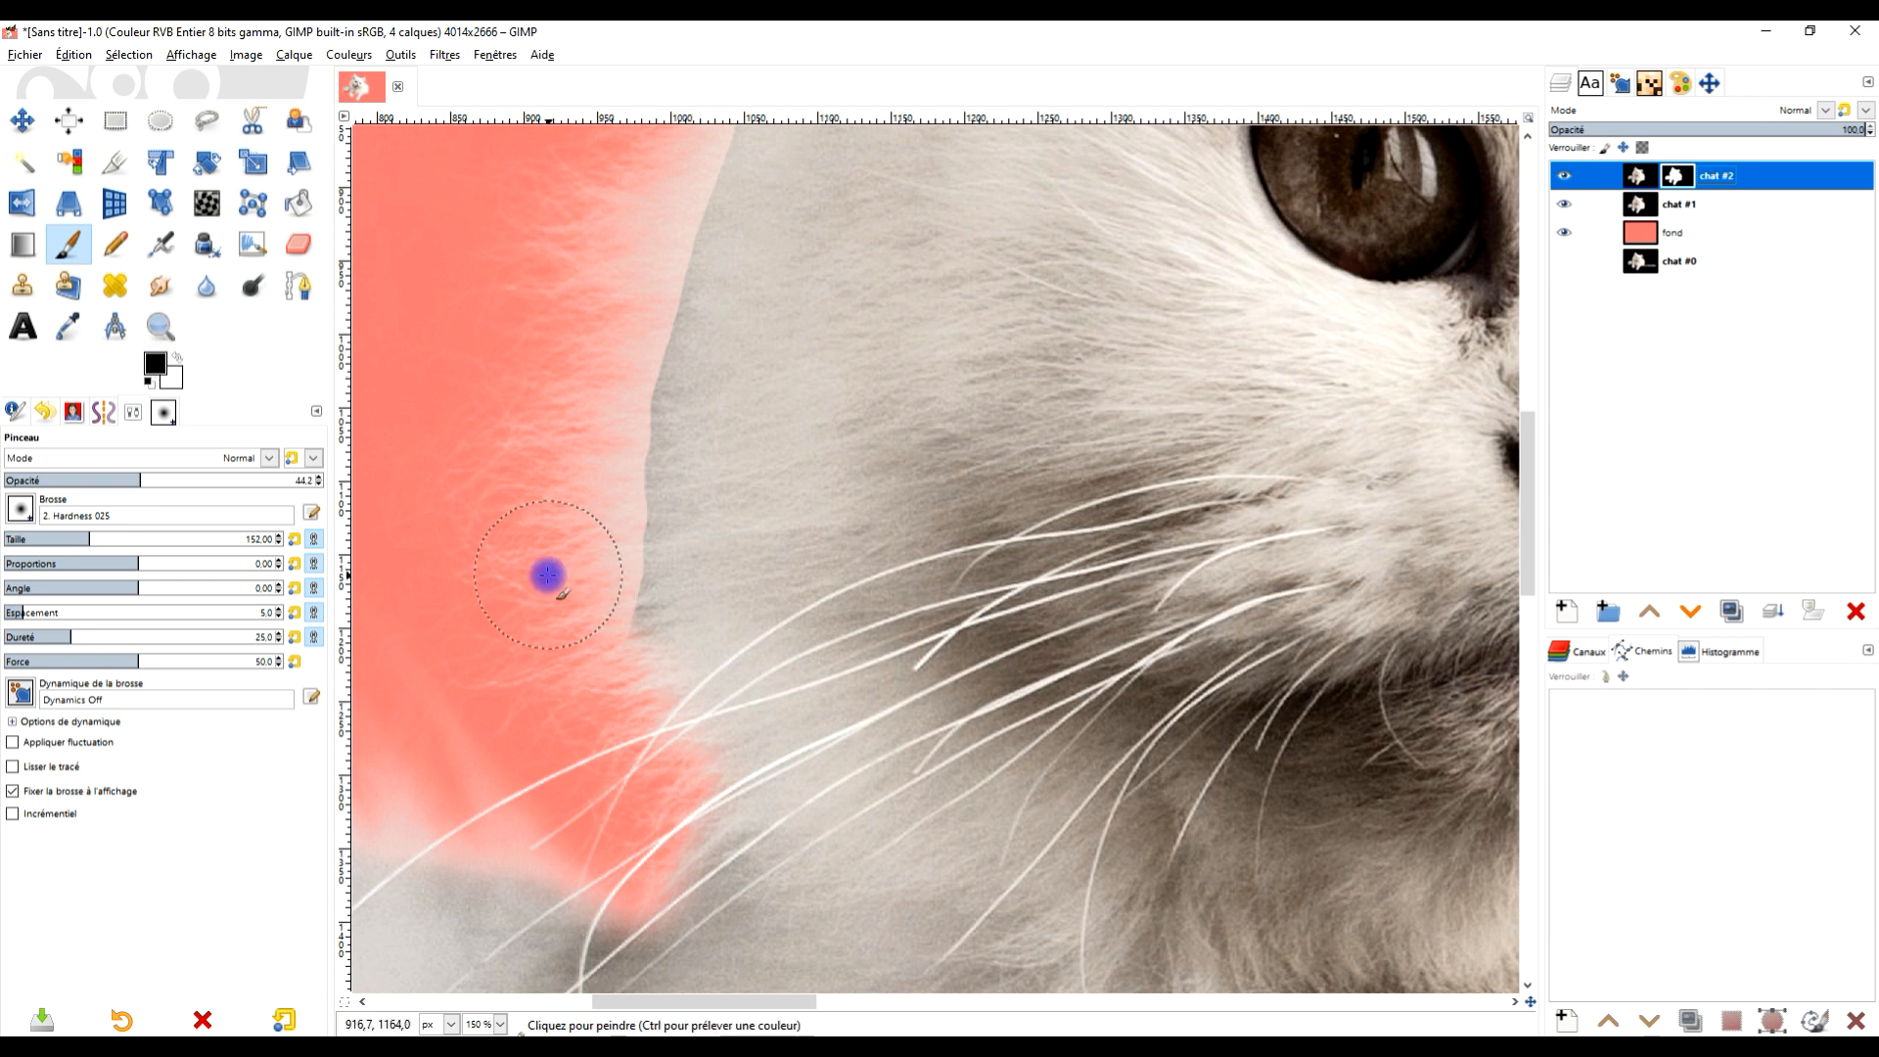
drag(548, 649, 581, 634)
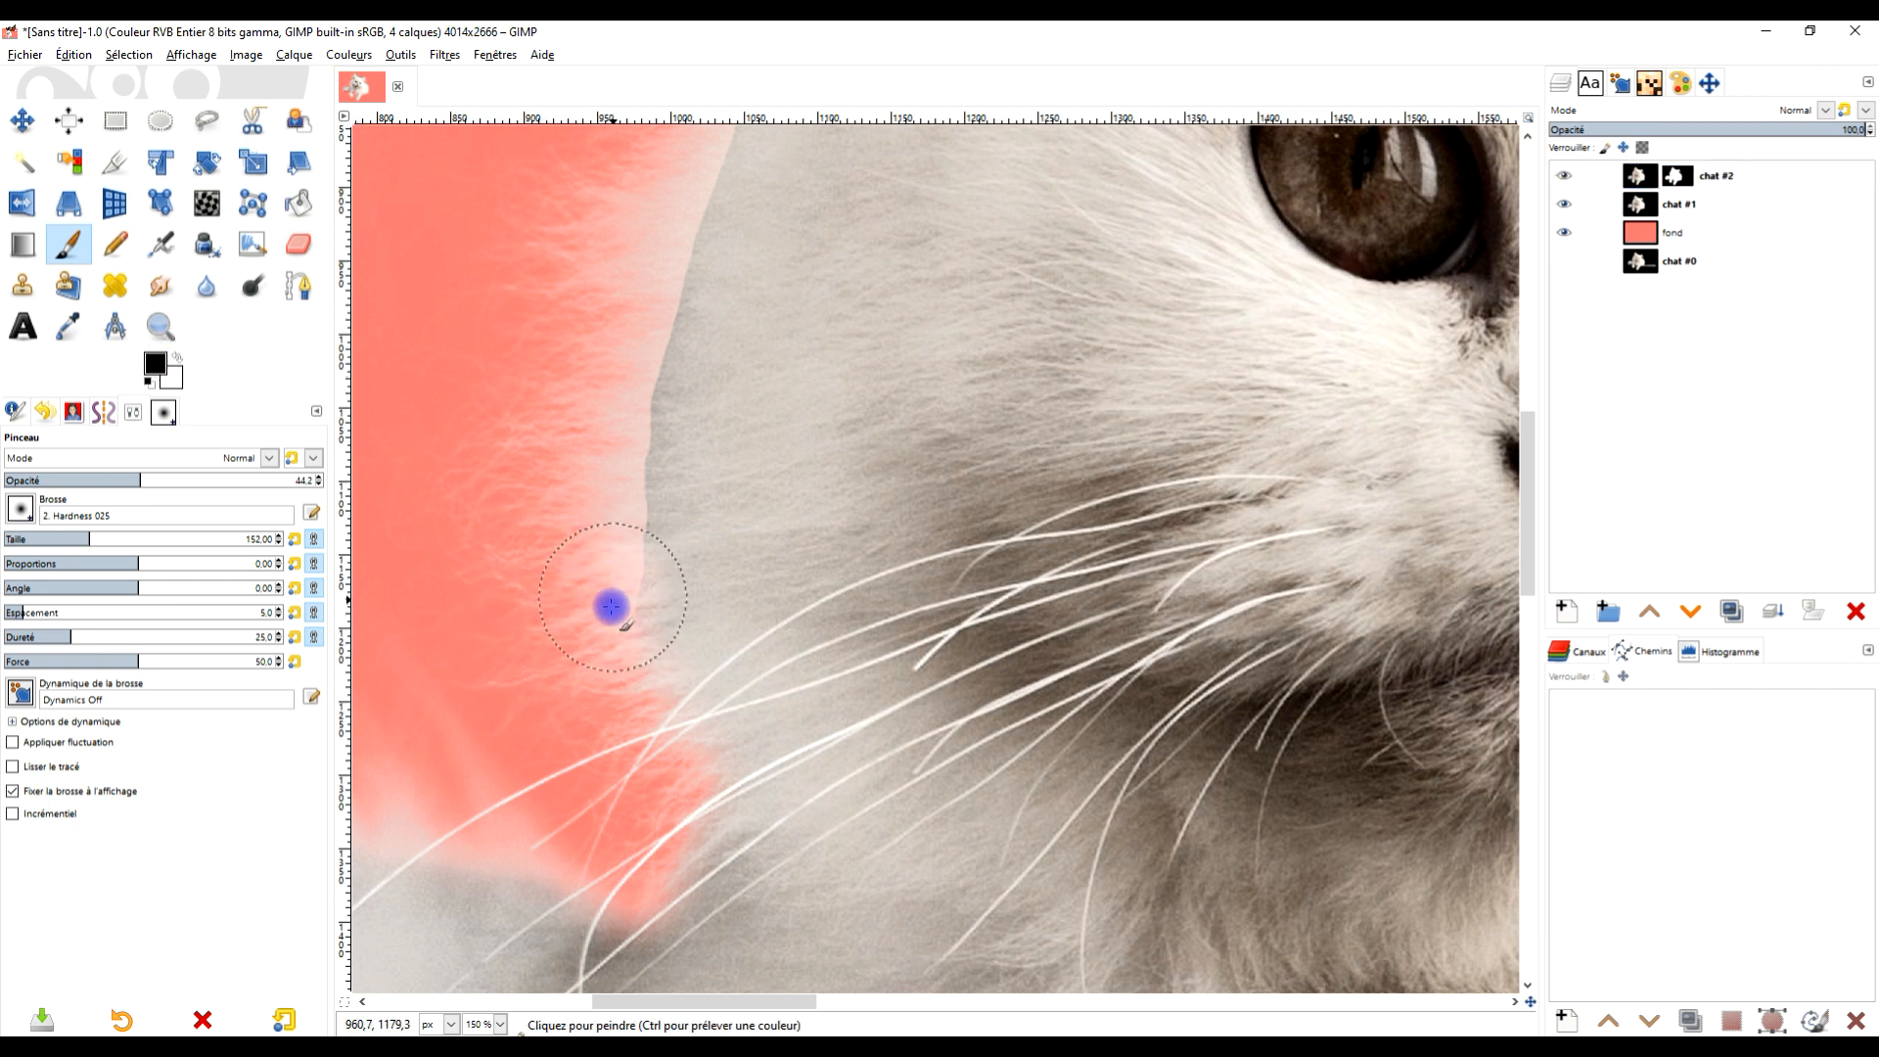
mouse_move(607, 567)
mouse_down()
mouse_move(614, 435)
mouse_move(599, 638)
mouse_move(602, 520)
mouse_move(616, 593)
mouse_up()
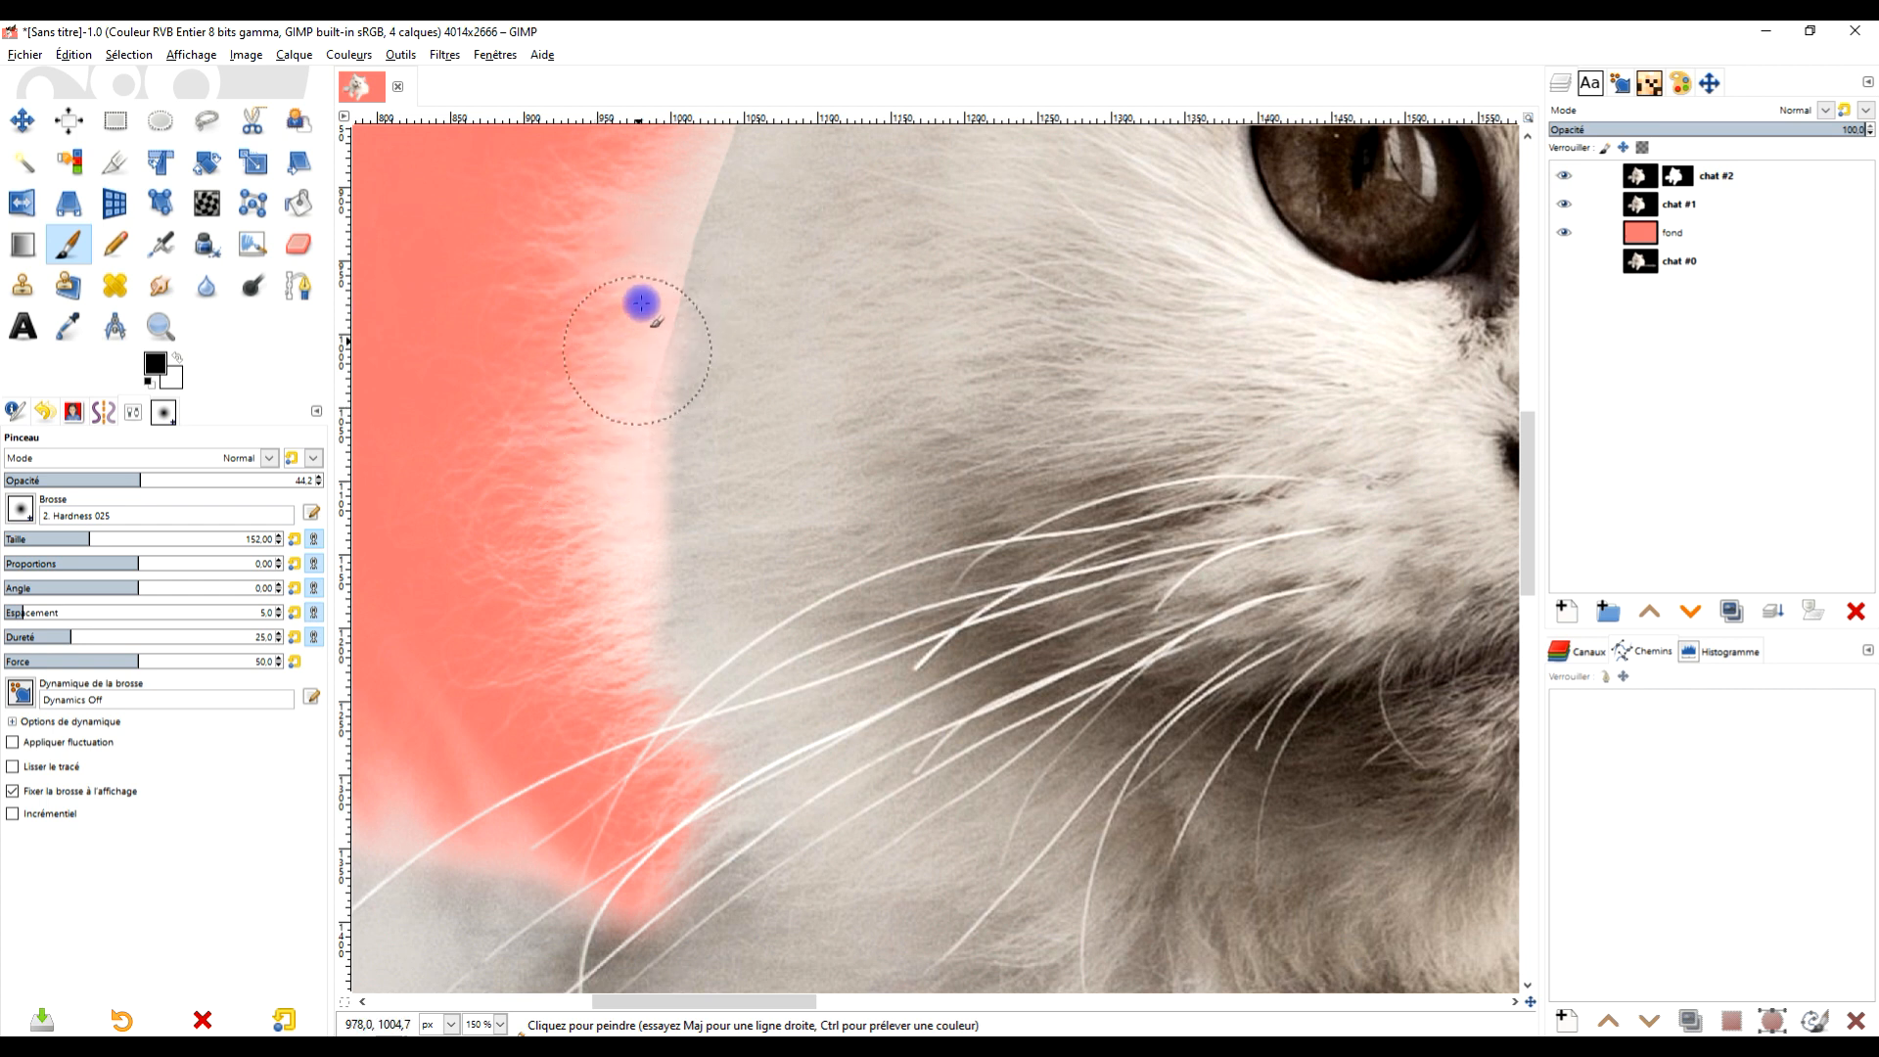
click(661, 239)
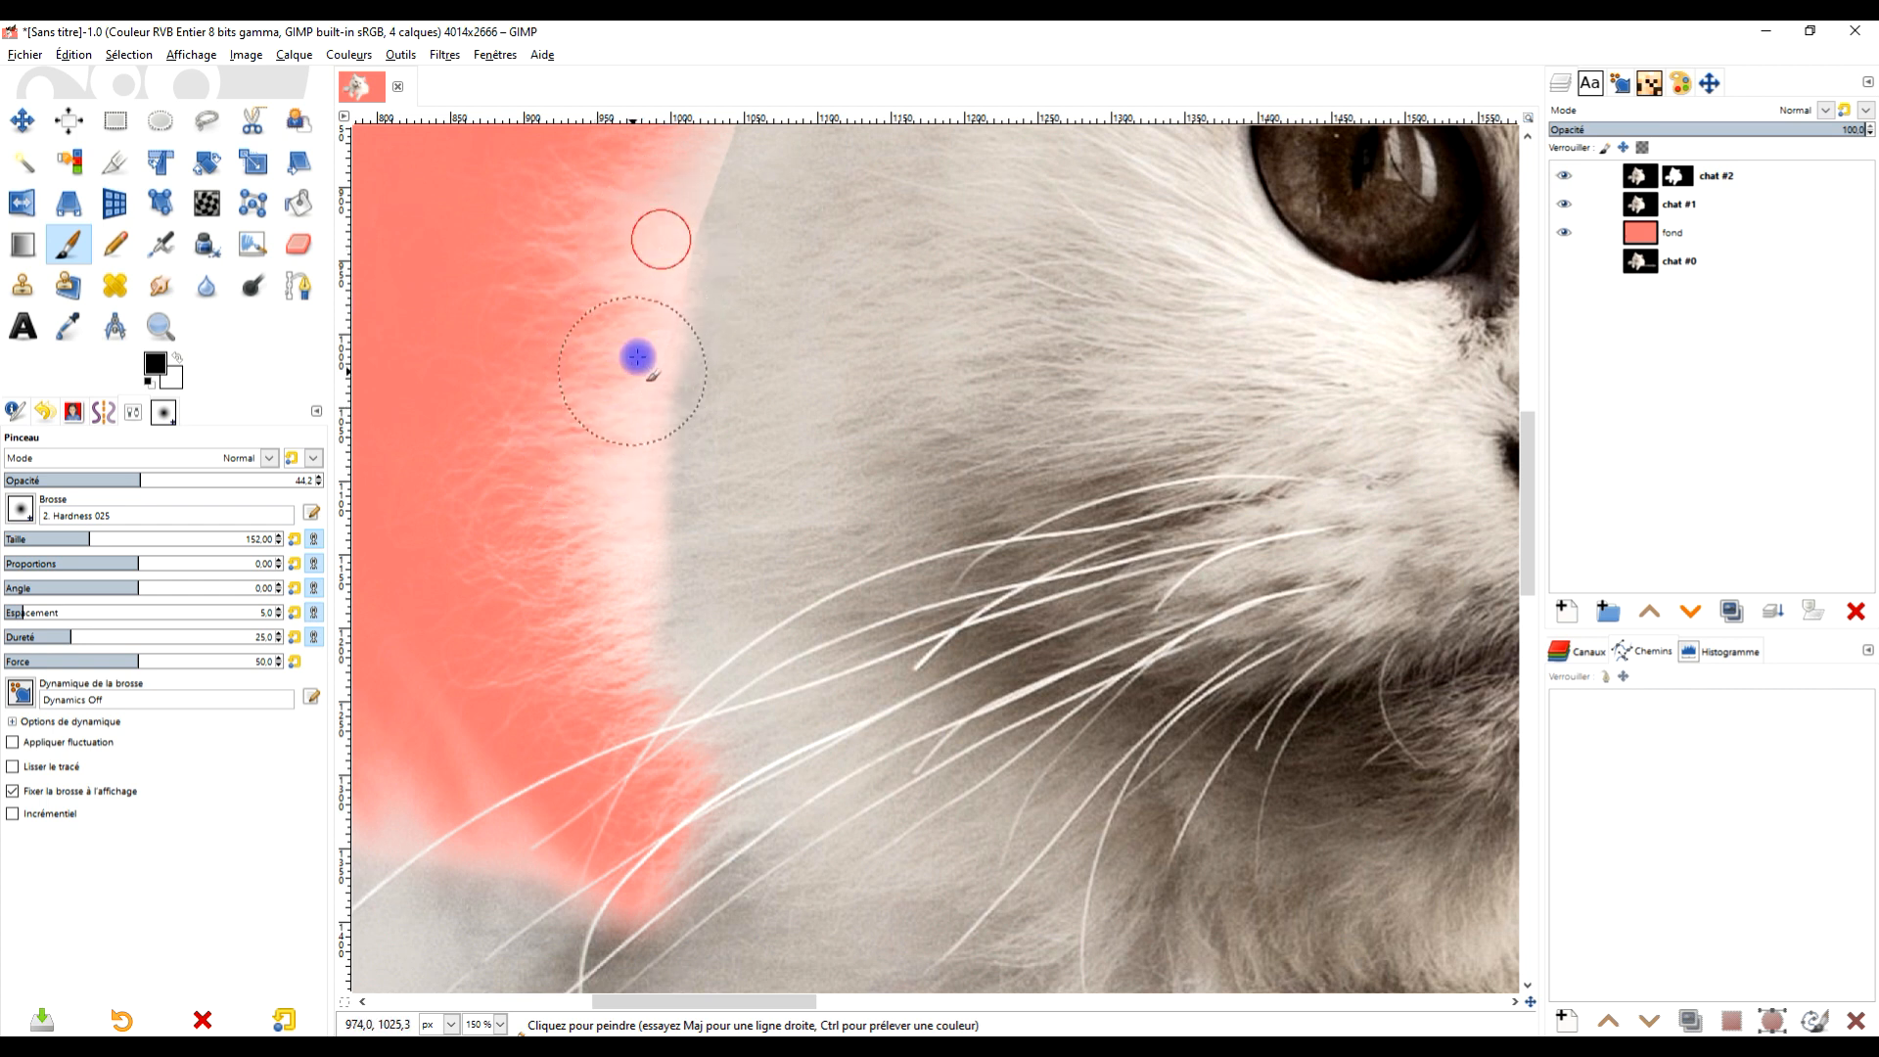
Extend the black mask painting up the cheek edge beside the eye and blend the whole seam
drag(755, 291, 712, 598)
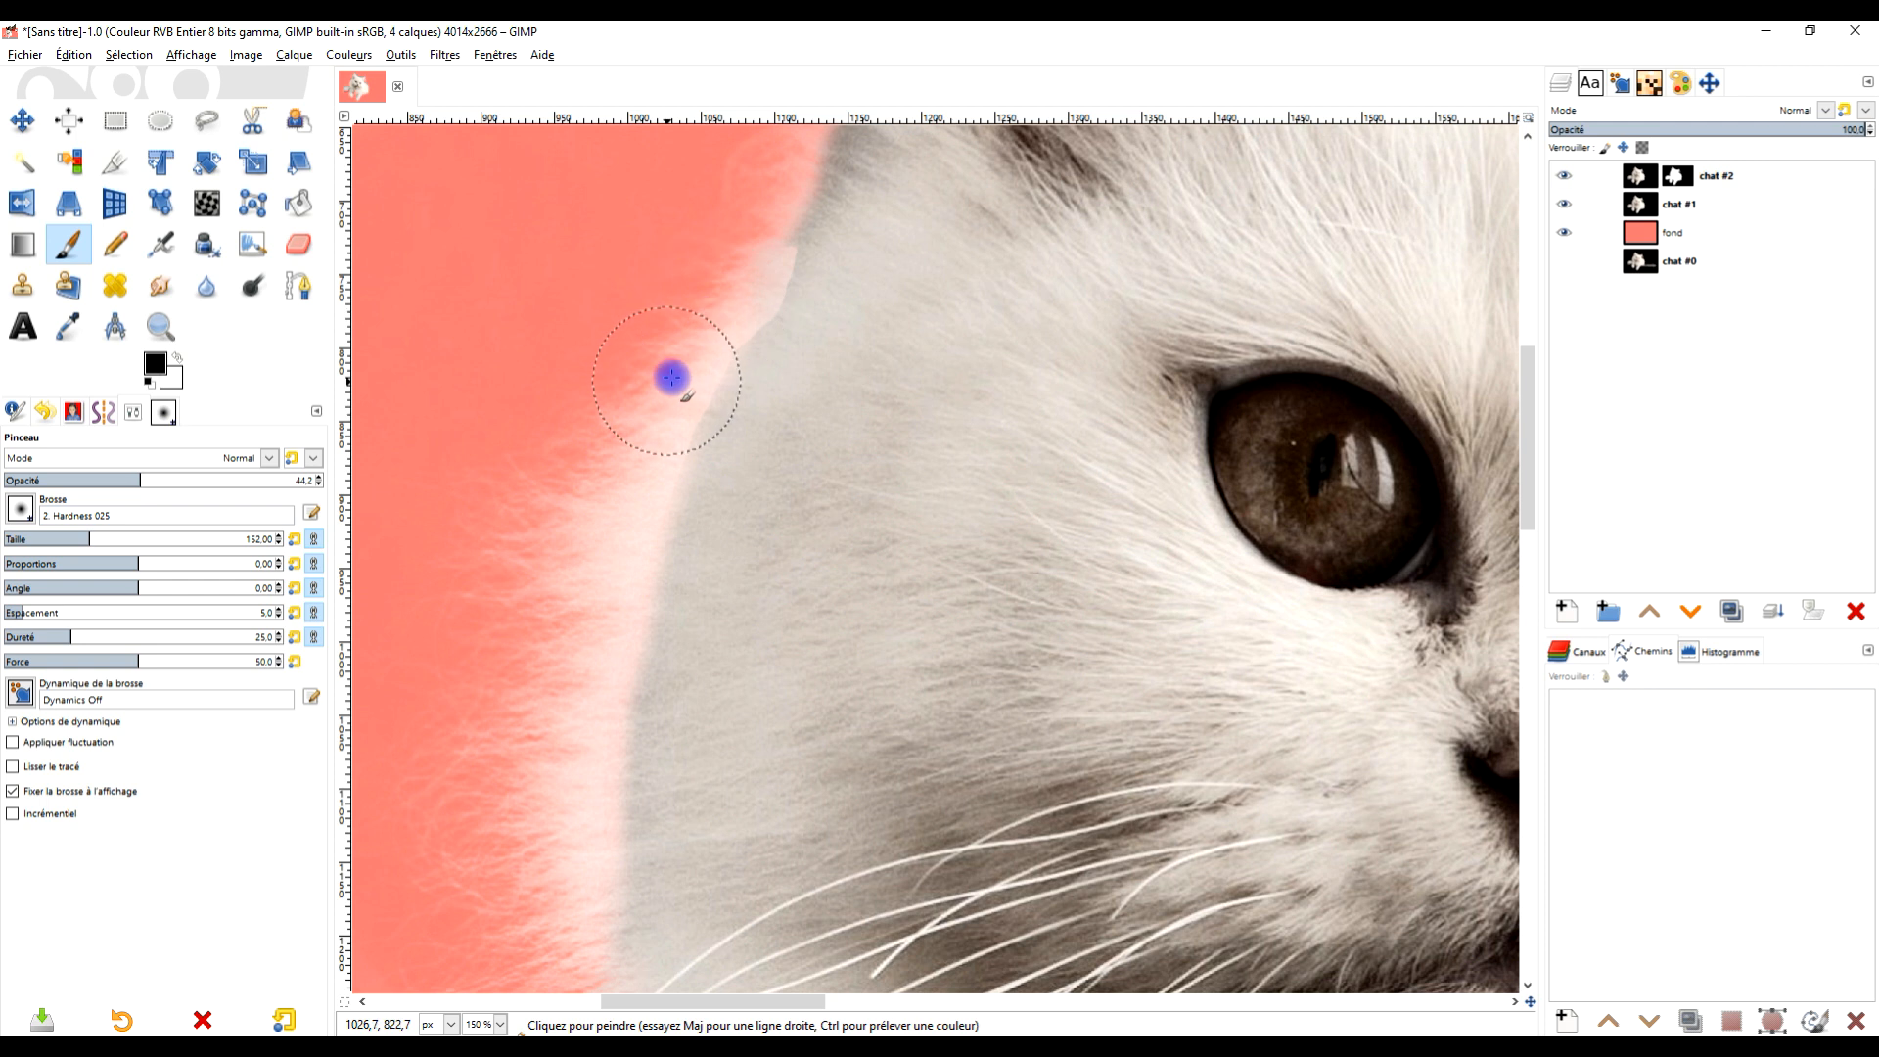
click(719, 310)
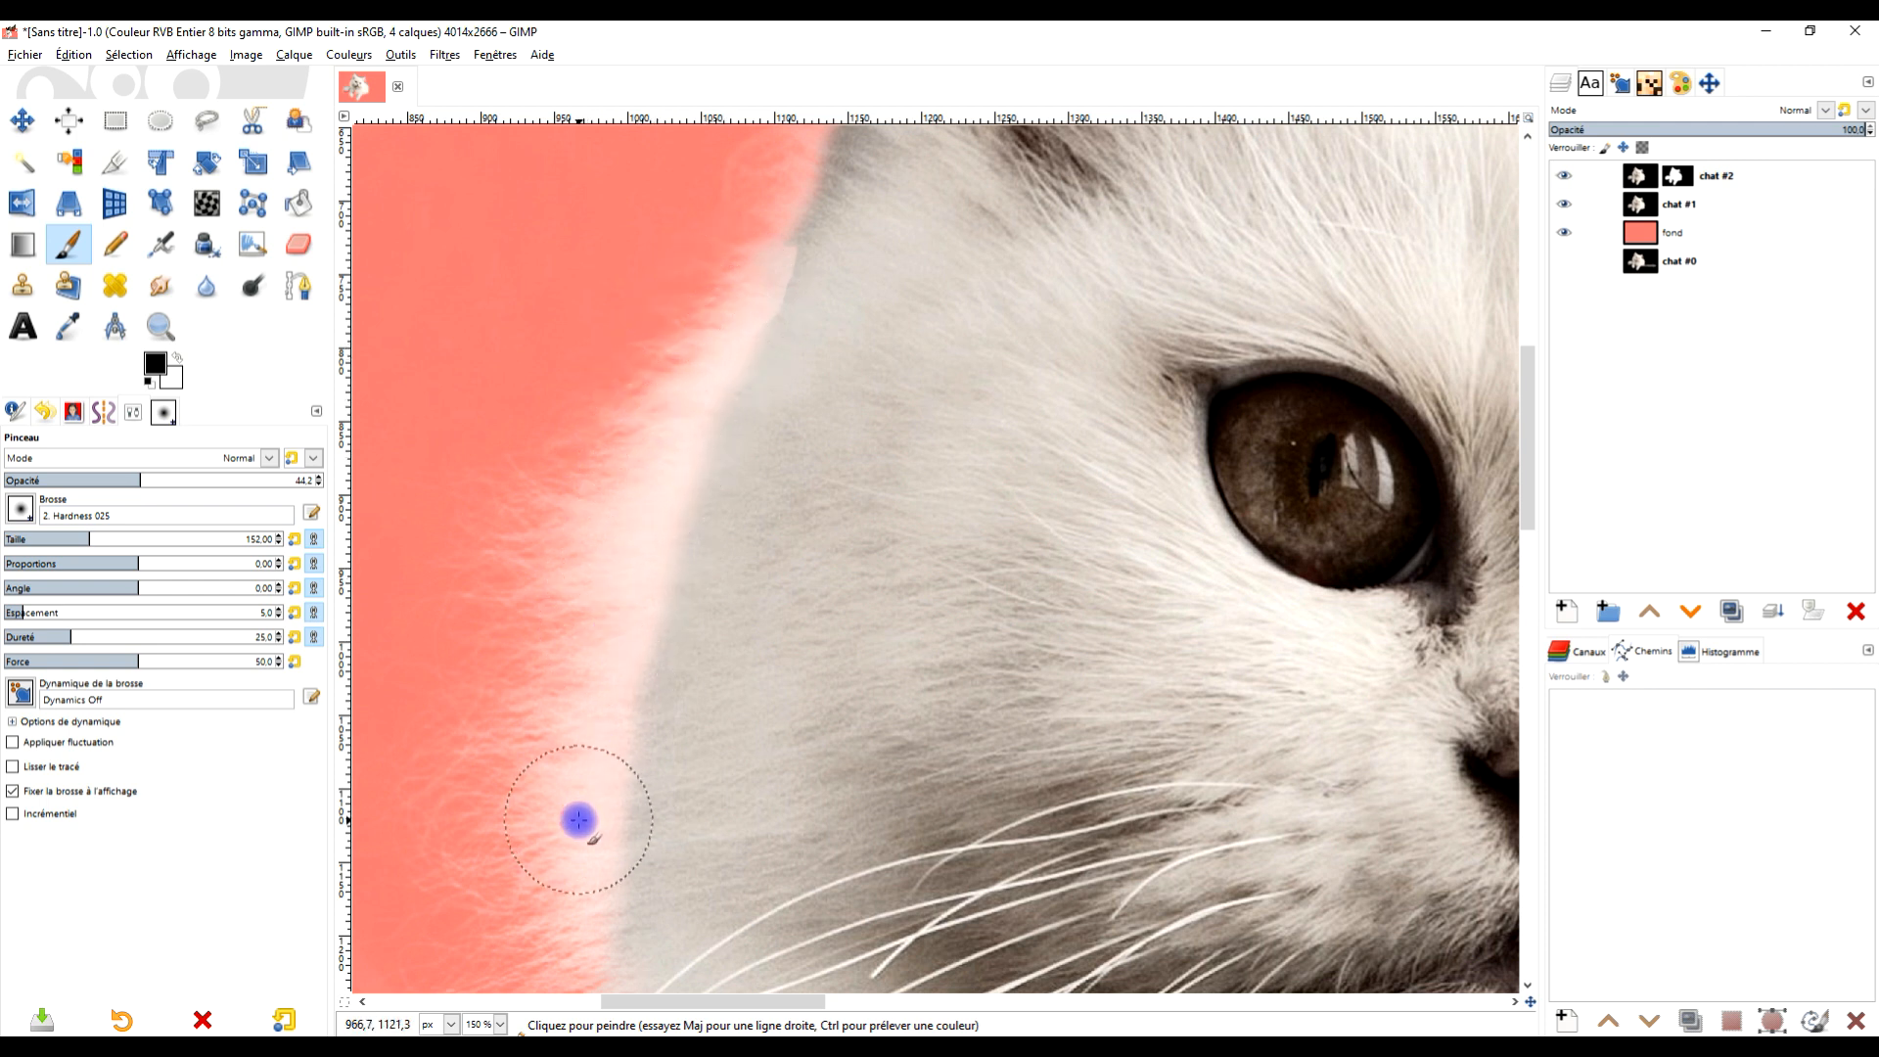
drag(754, 676, 733, 520)
mouse_move(711, 290)
mouse_down()
mouse_move(603, 586)
mouse_move(605, 530)
mouse_move(561, 882)
mouse_up()
drag(650, 248, 689, 216)
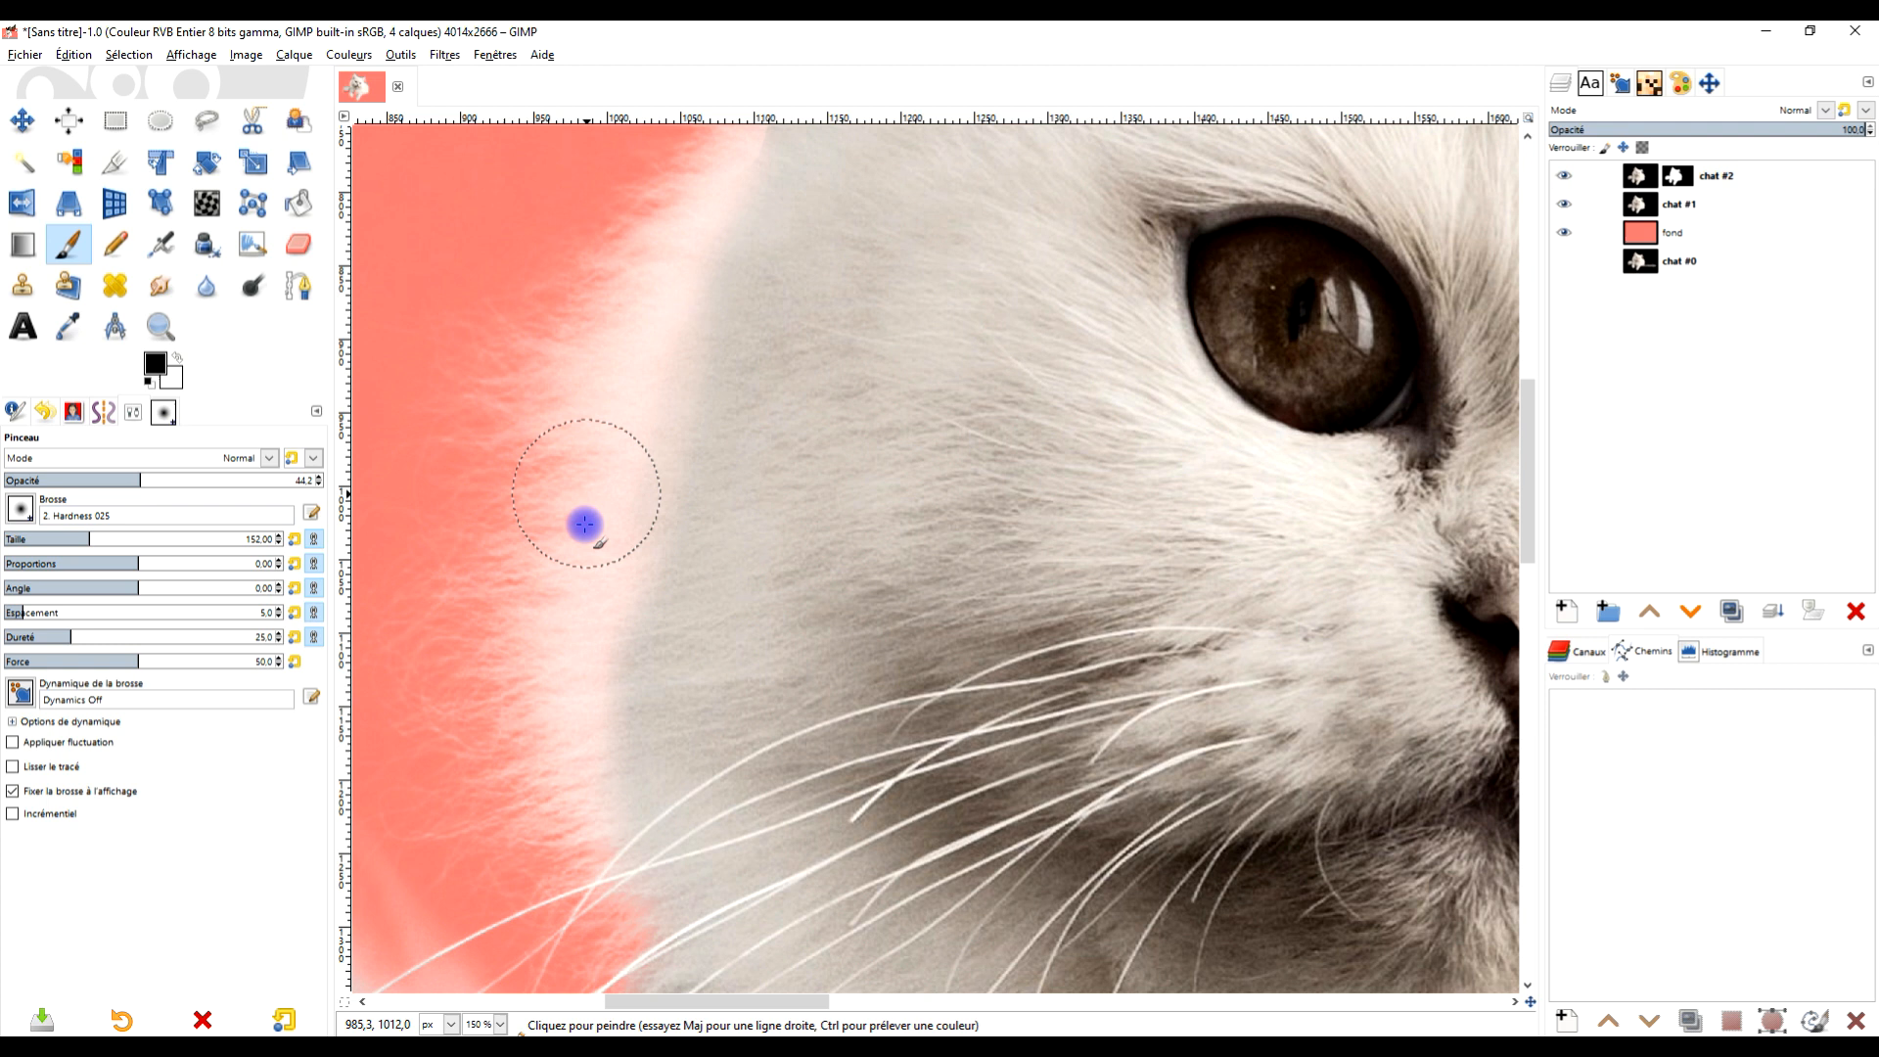
Paint black on the mask over the dark fur edge between the cheek and the base of the ear
ctrl+scroll(820, 489, down, 3)
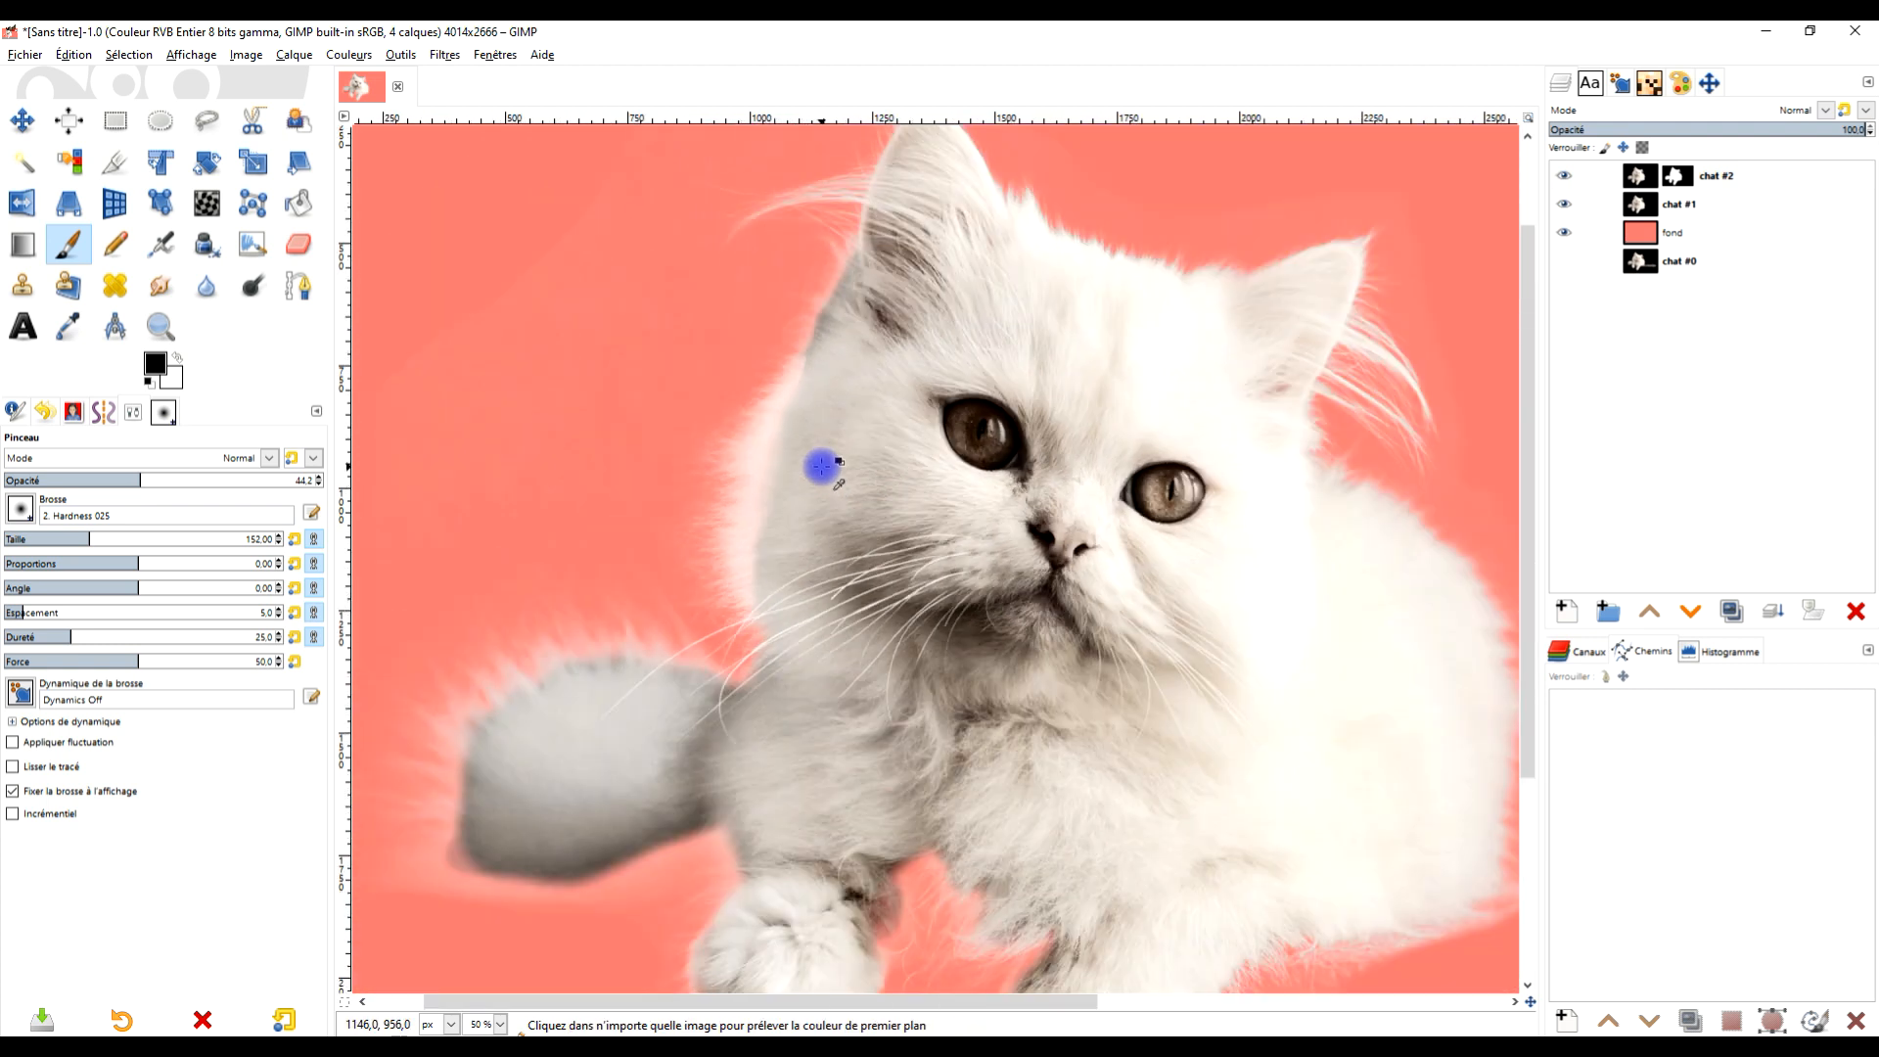
ctrl+scroll(797, 372, up, 2)
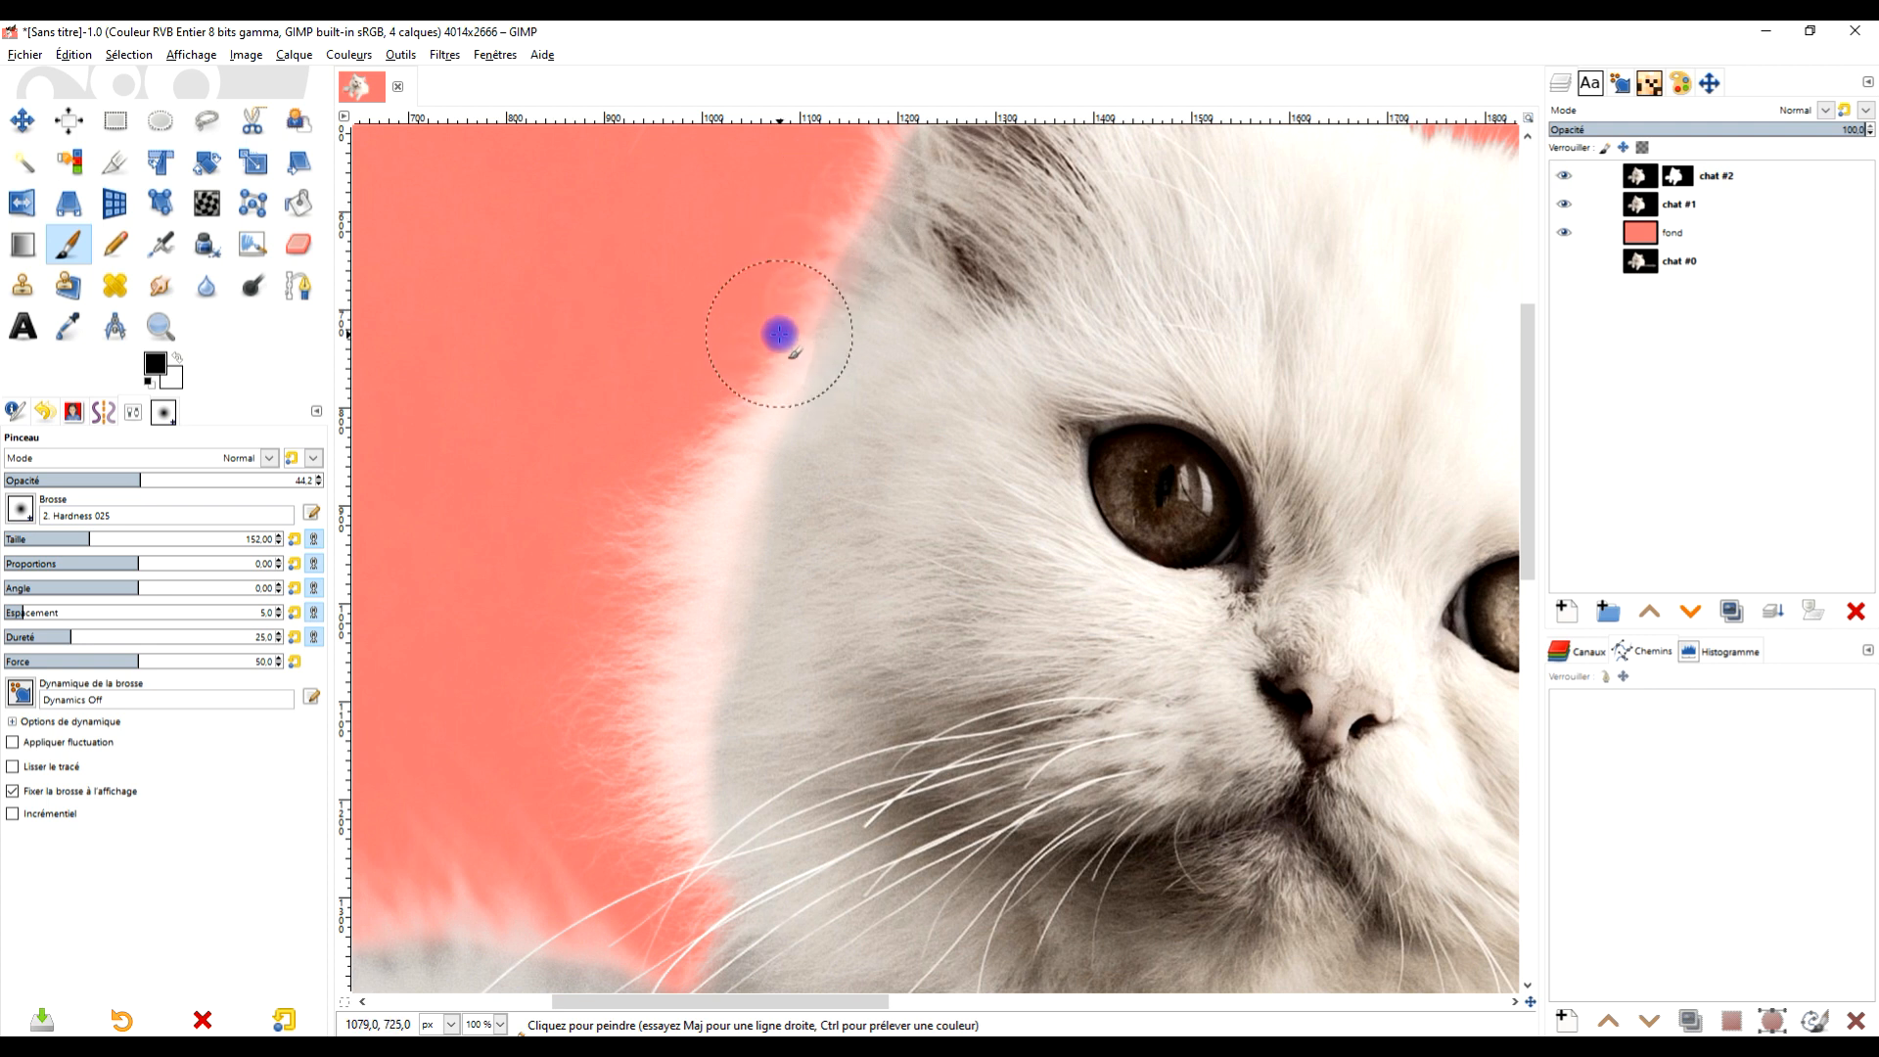
scroll(906, 306, up, 4)
shift+scroll(783, 391, right, 2)
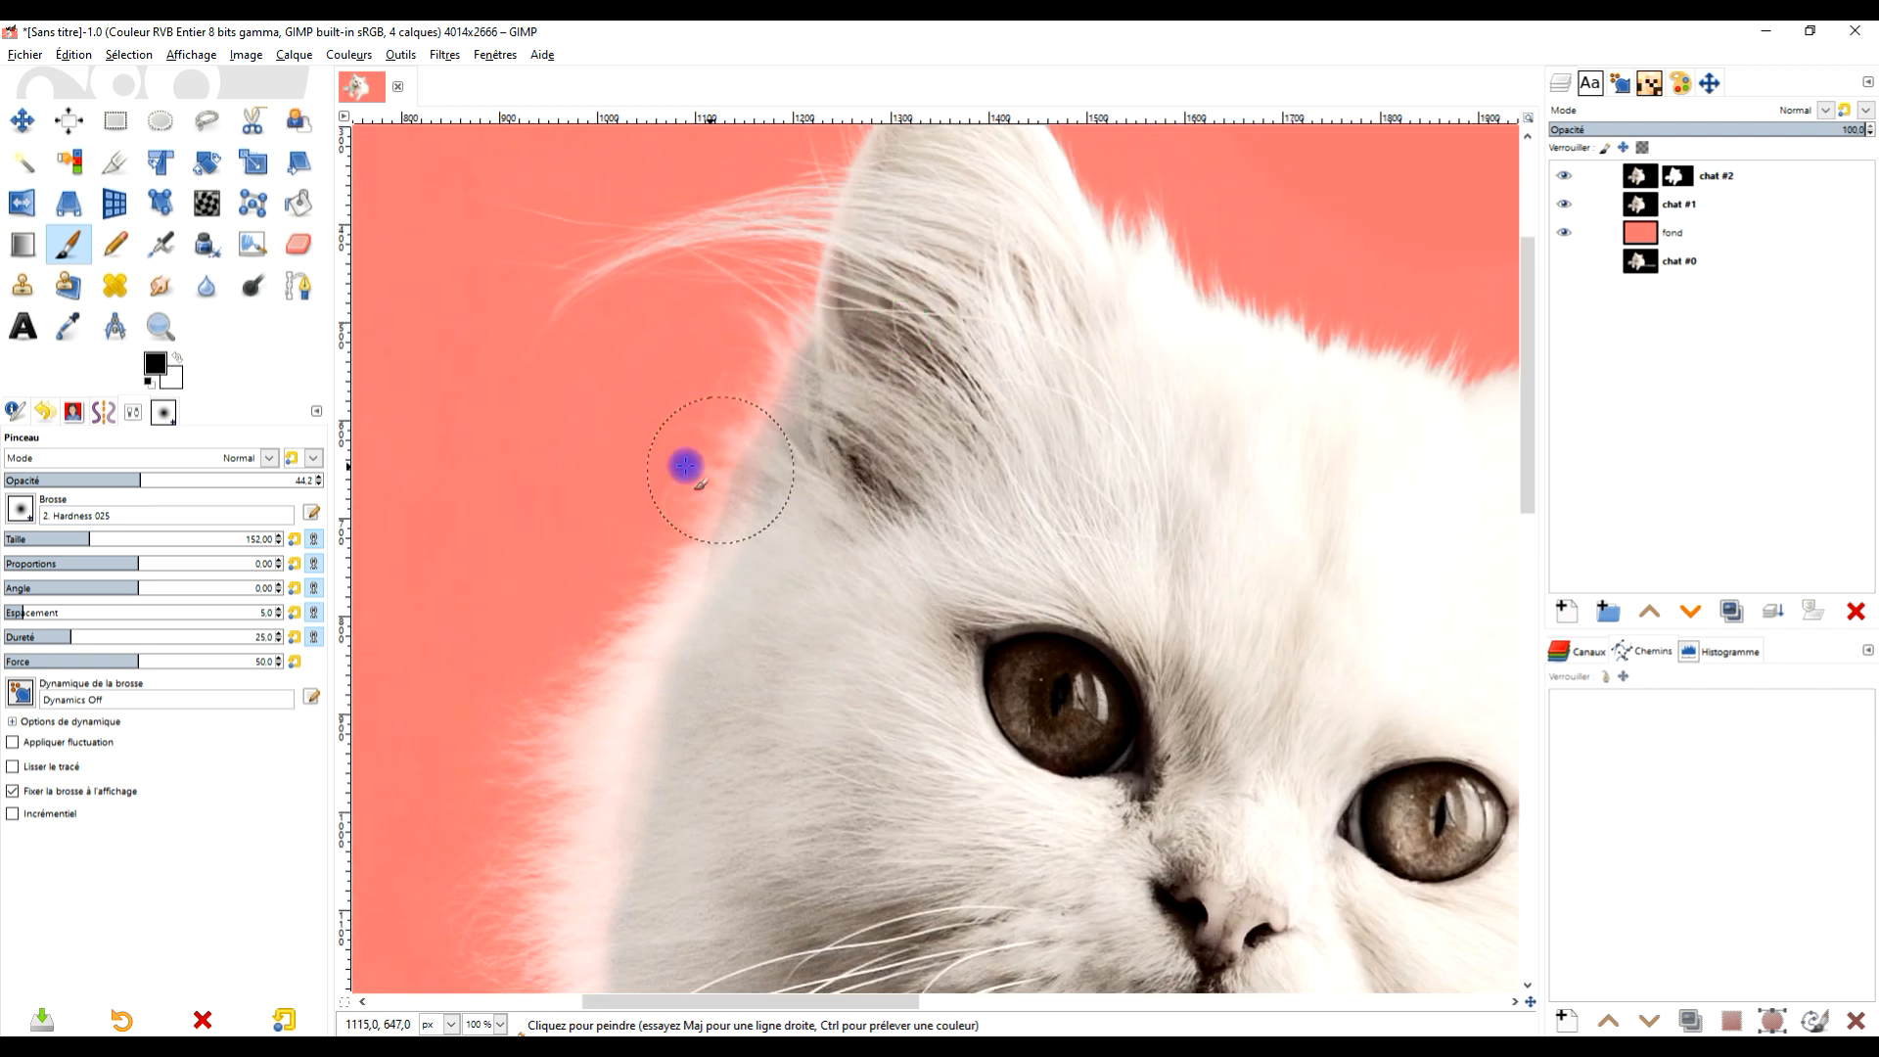
click(767, 360)
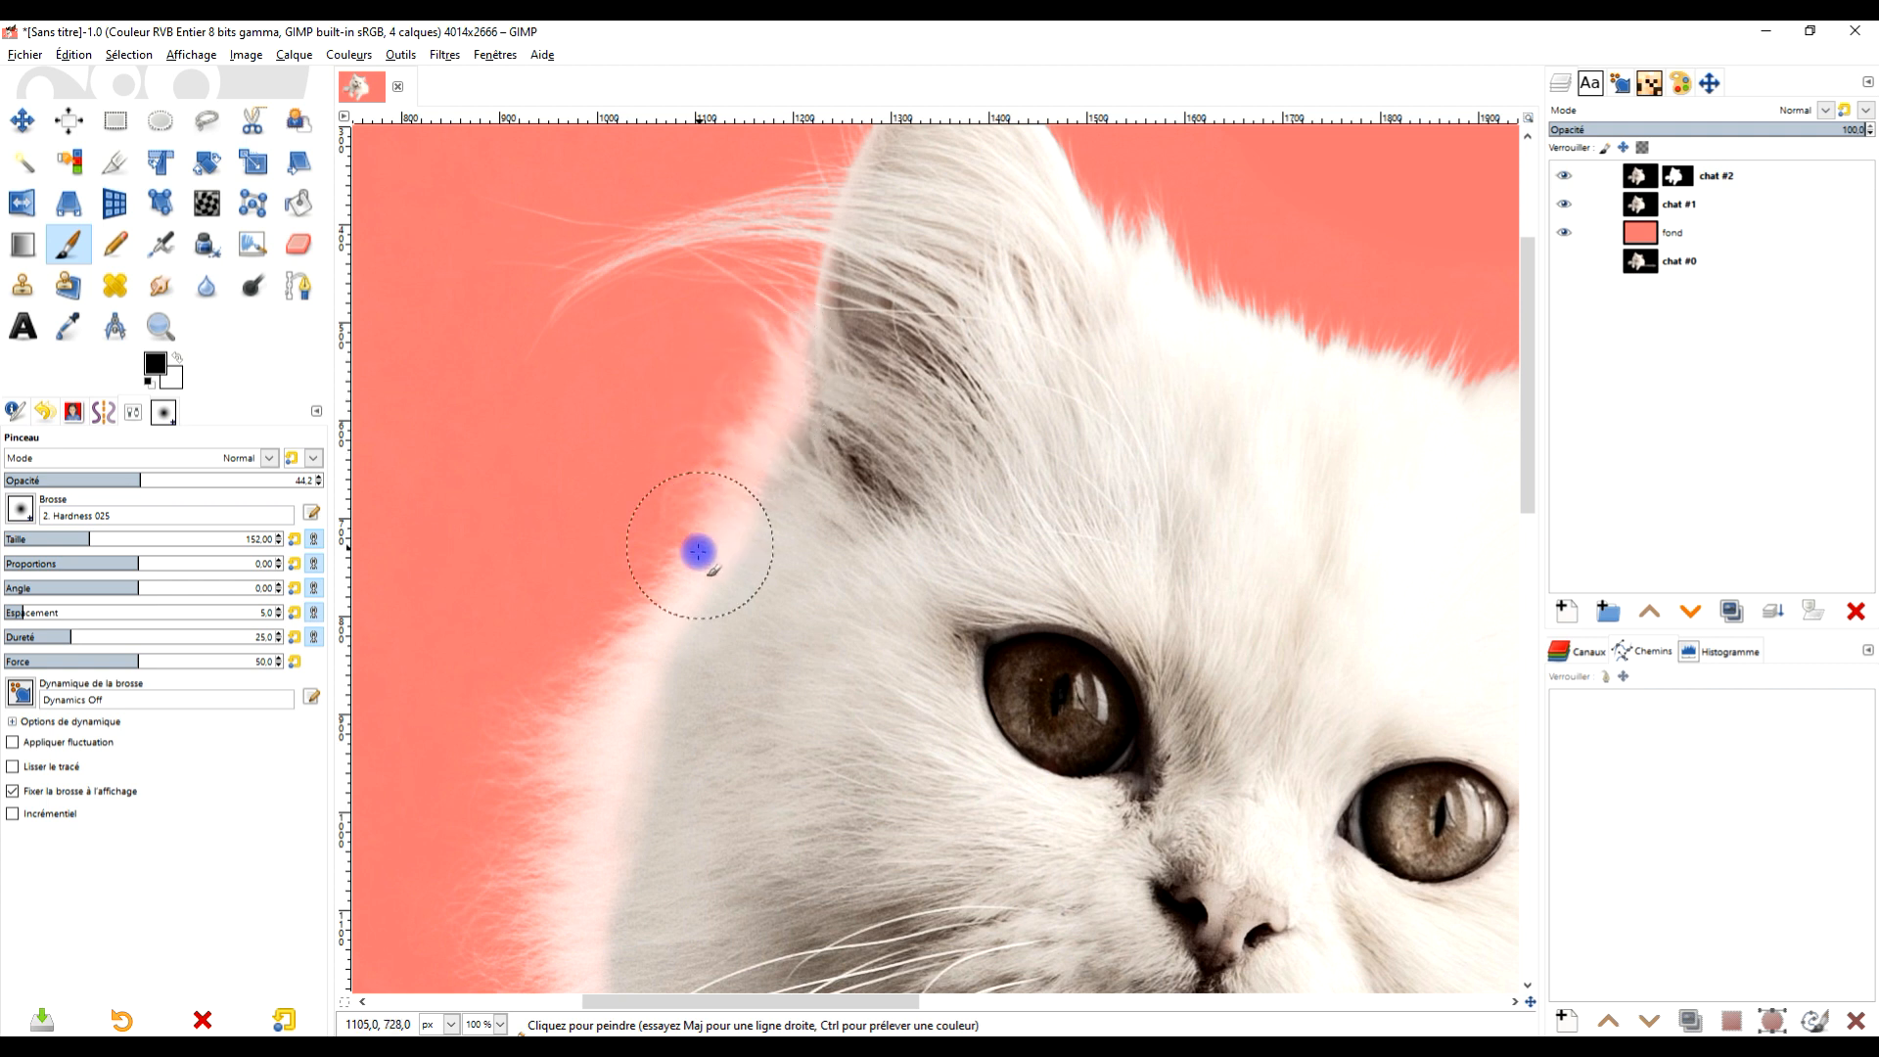
scroll(761, 552, down, 3)
scroll(797, 575, up, 3)
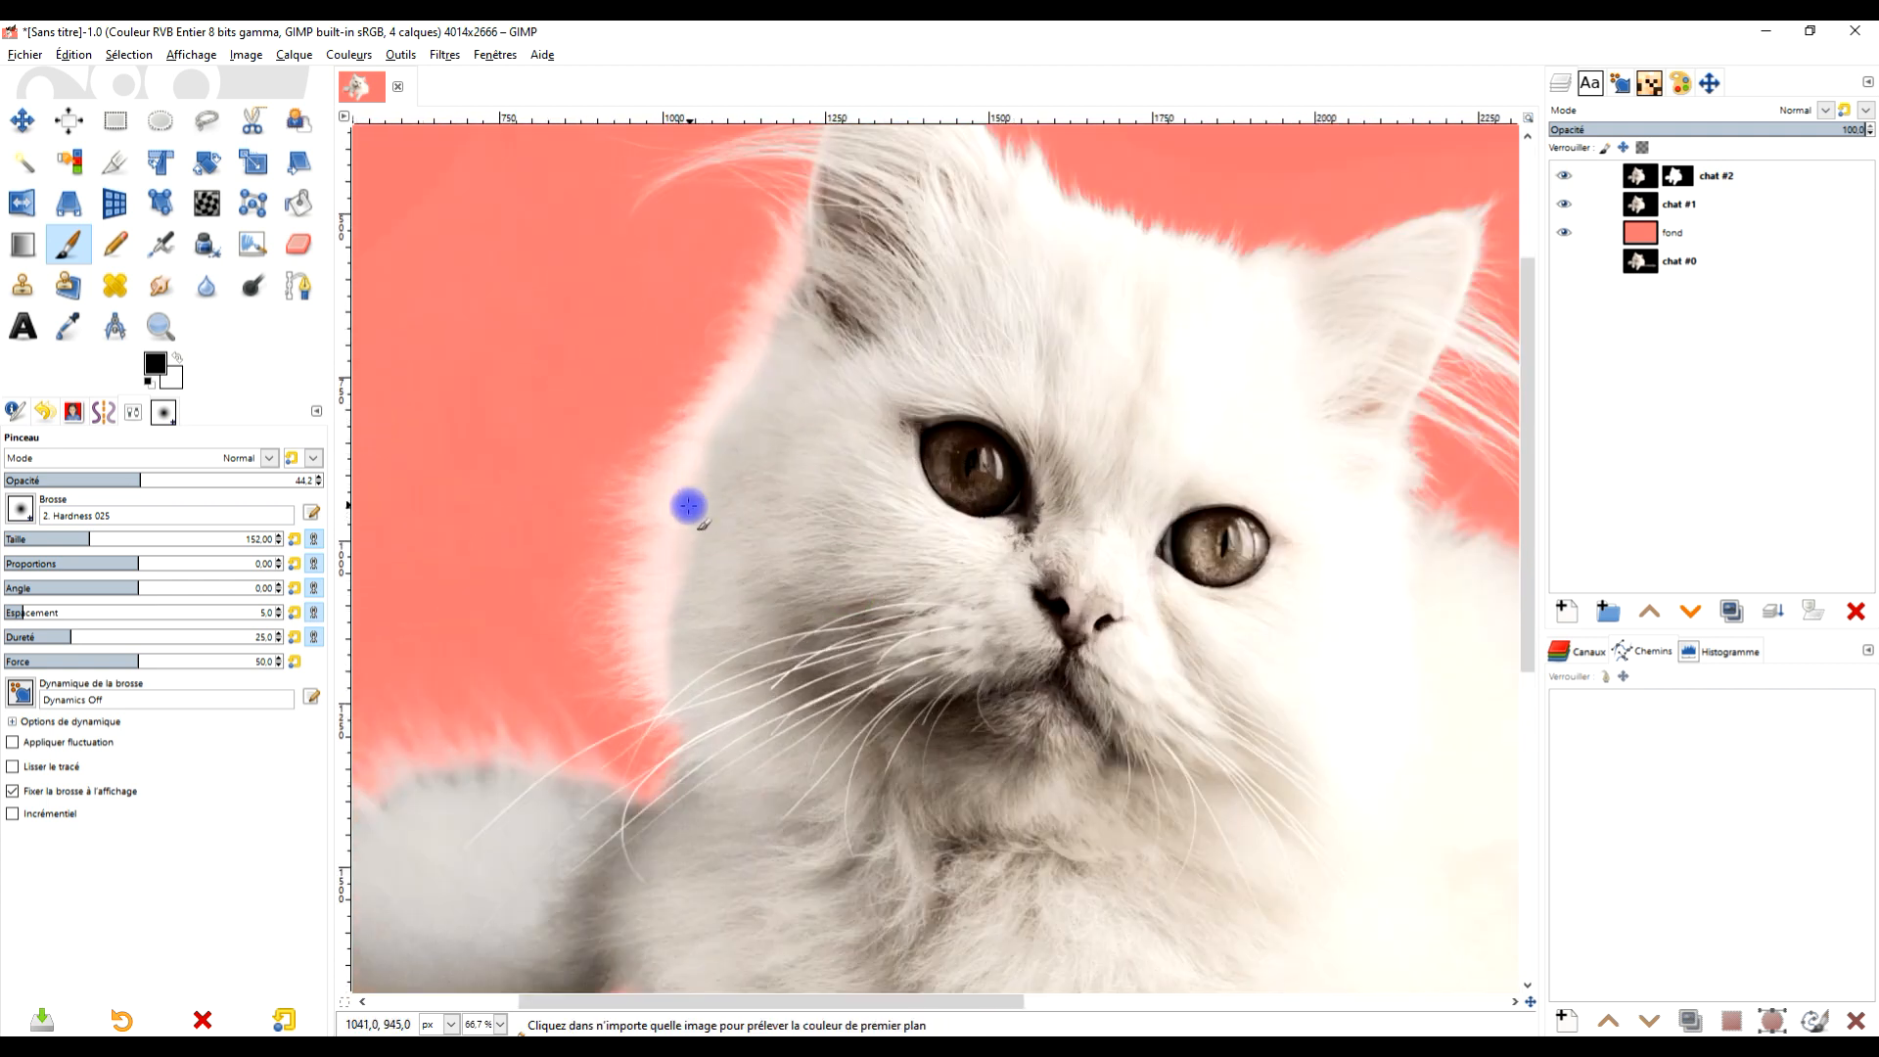
Lower the brush opacity to 31.2 and paint black on the mask along the outer cheek fur, finishing with white as foreground colour
click(100, 480)
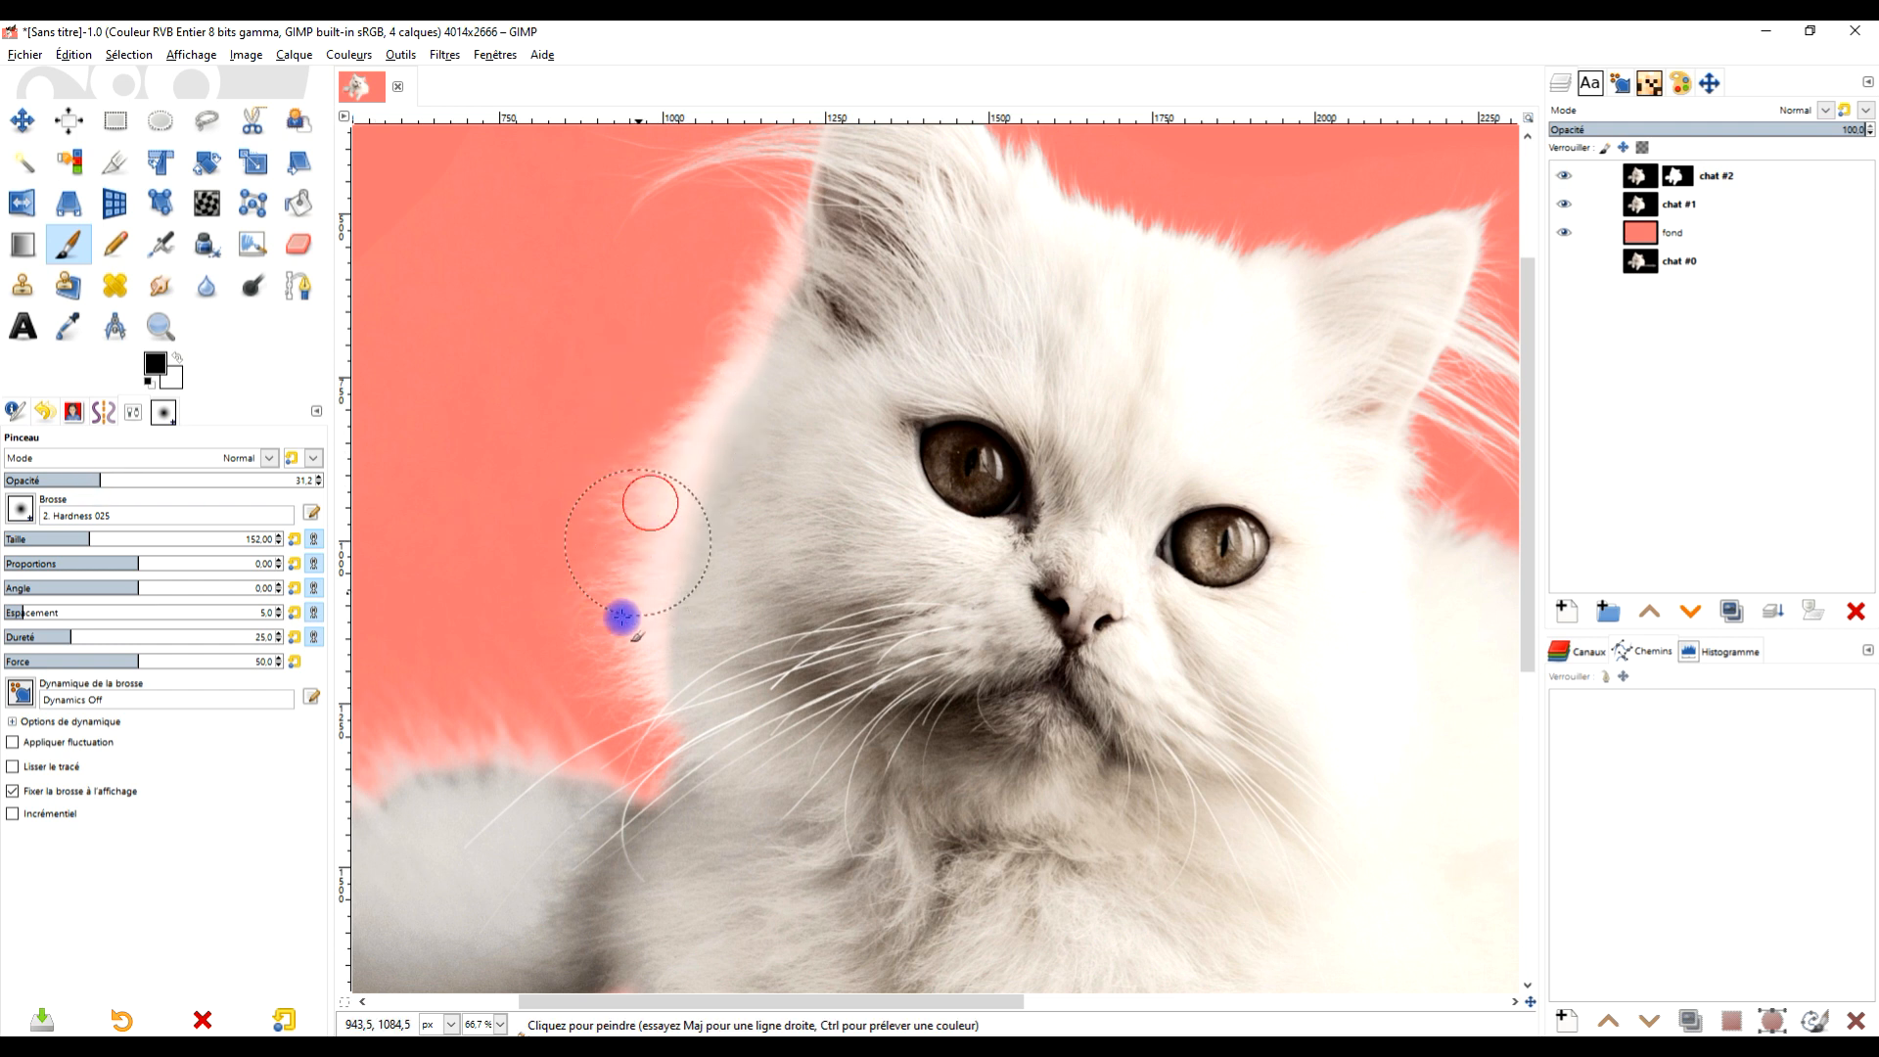
drag(635, 618, 632, 706)
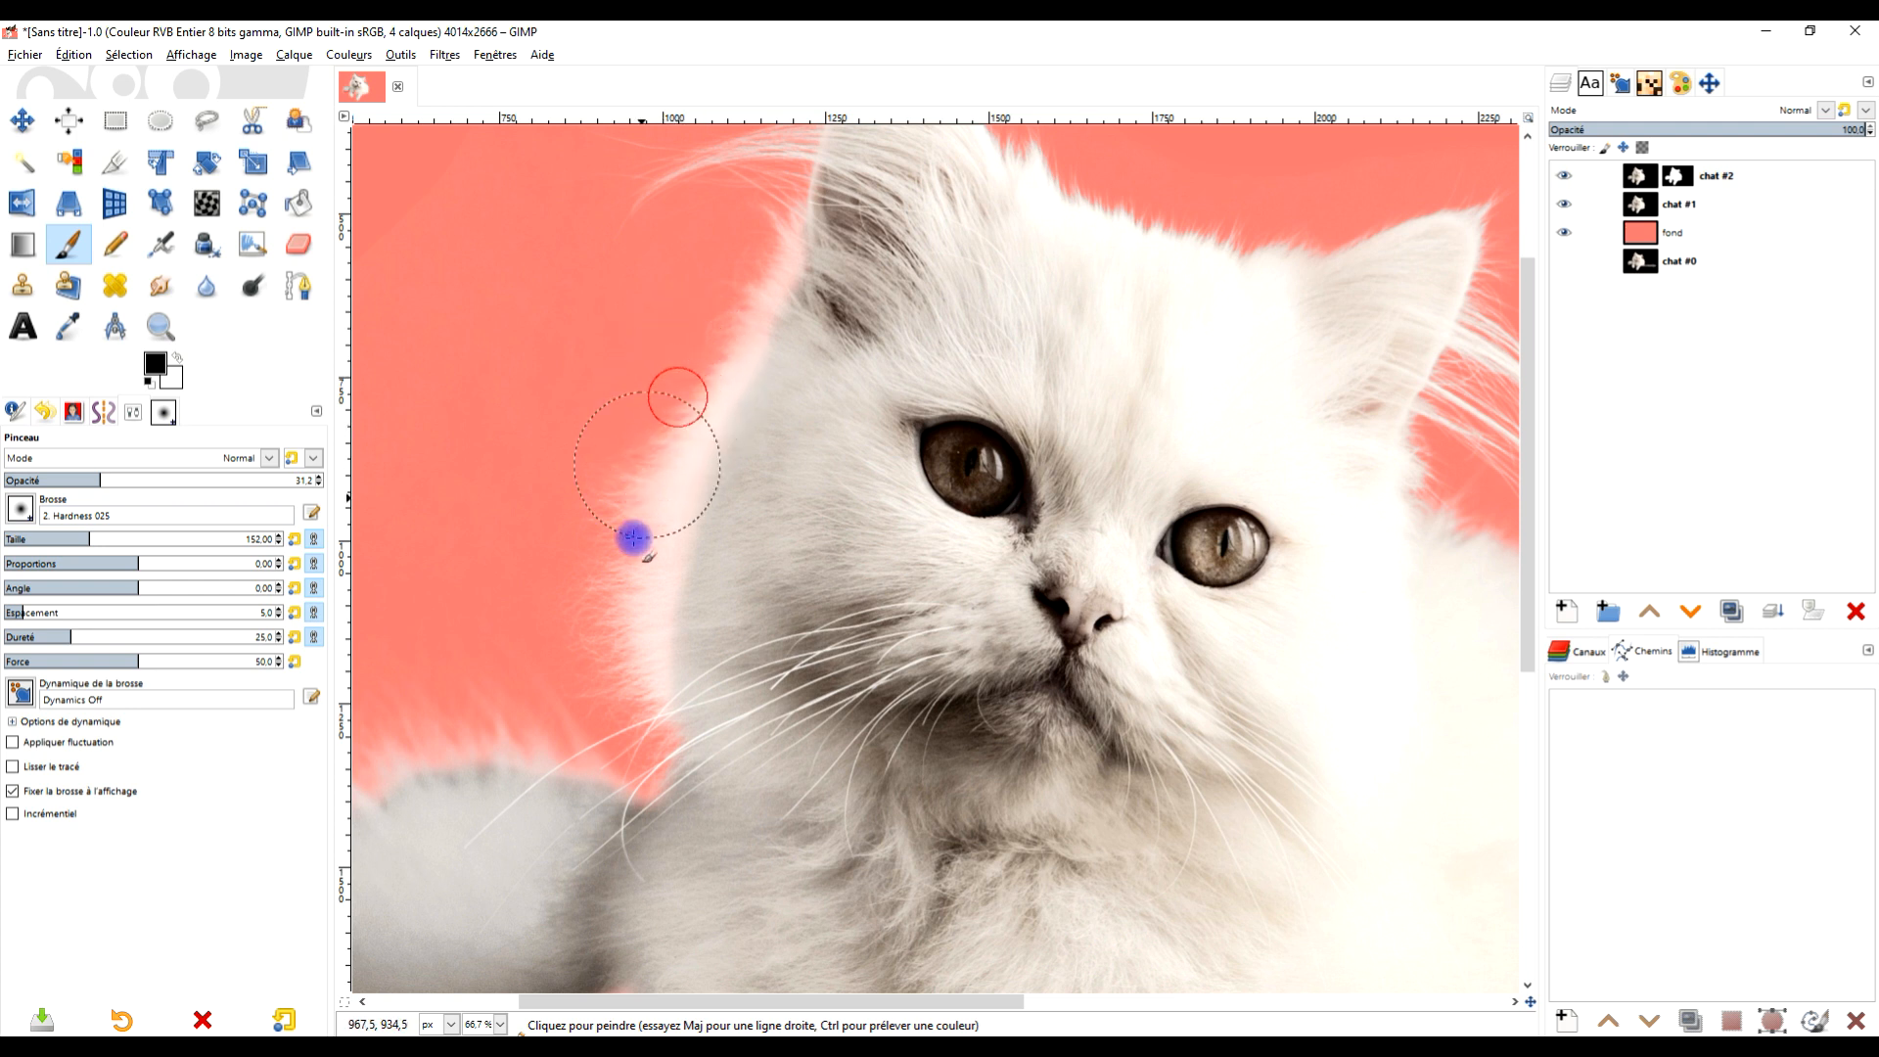
scroll(831, 629, down, 2)
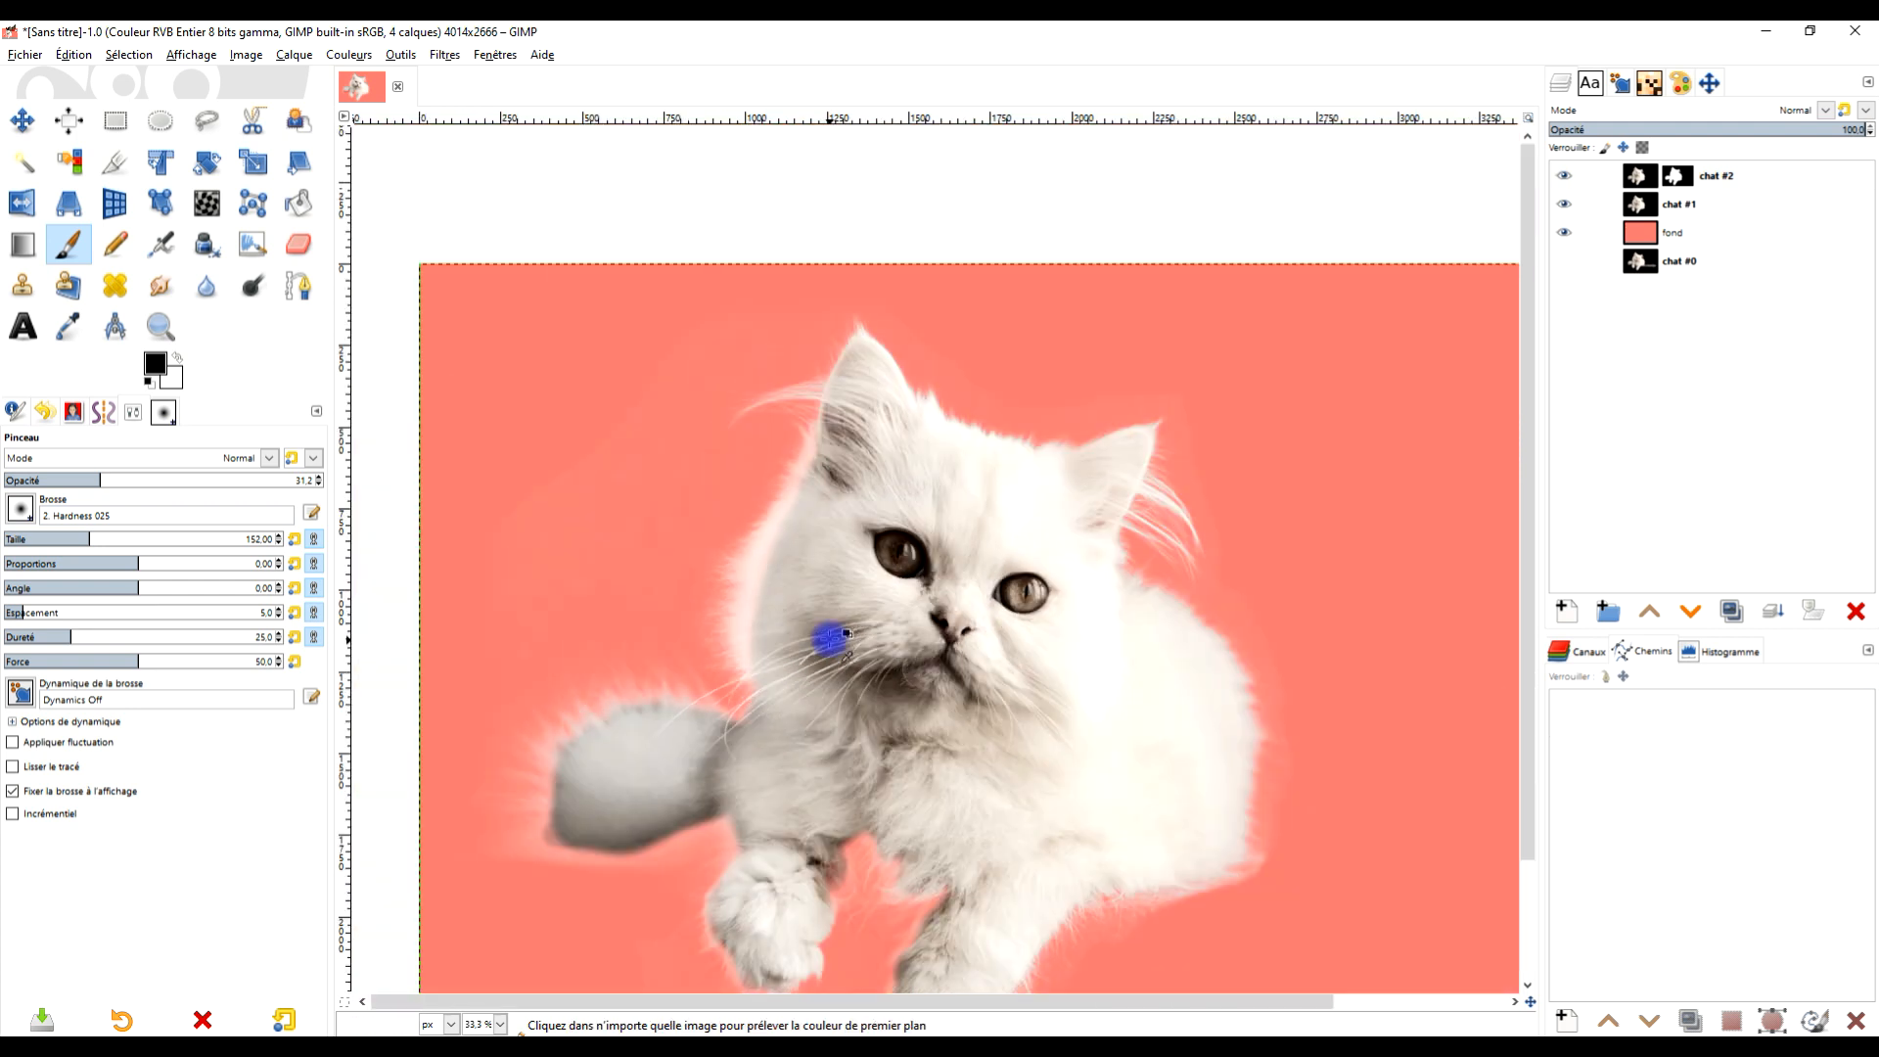
scroll(628, 427, up, 3)
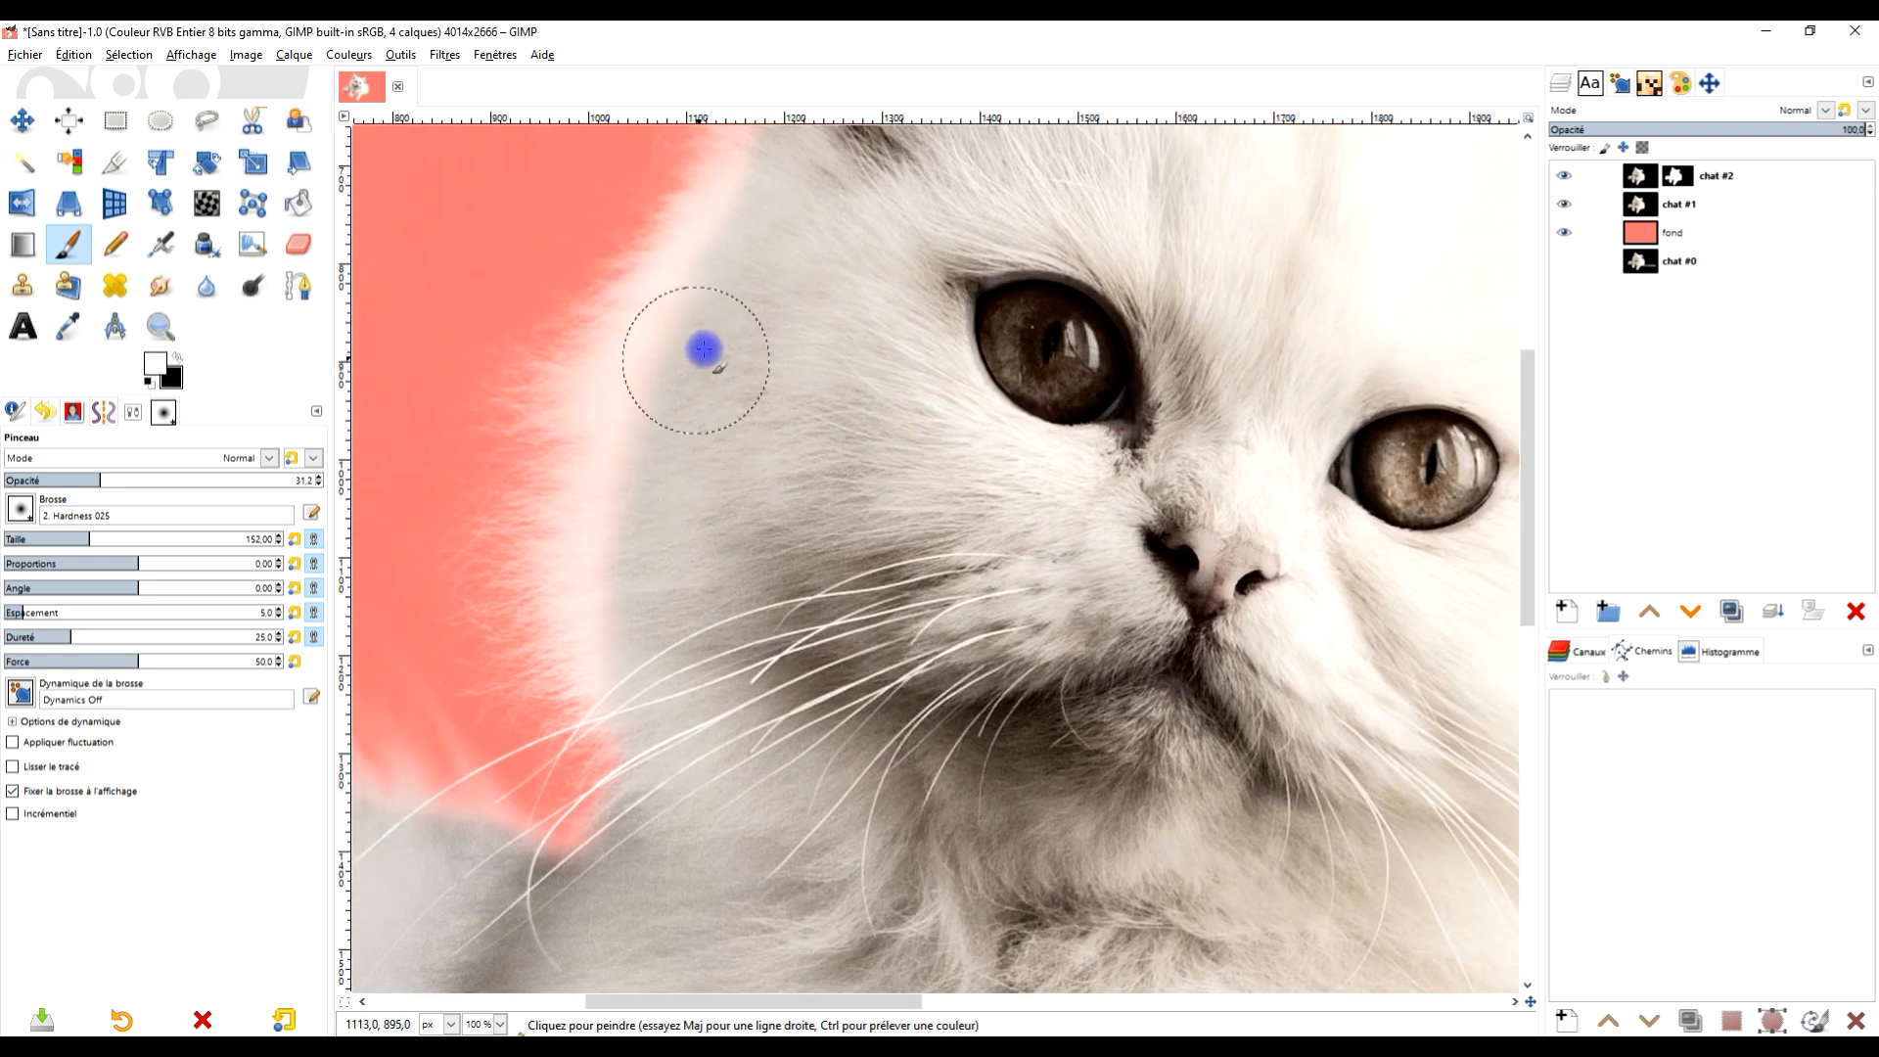
Examine the corrected cheek seam close up and at full-cat scale
key(ctrl)
scroll(863, 522, down, 3)
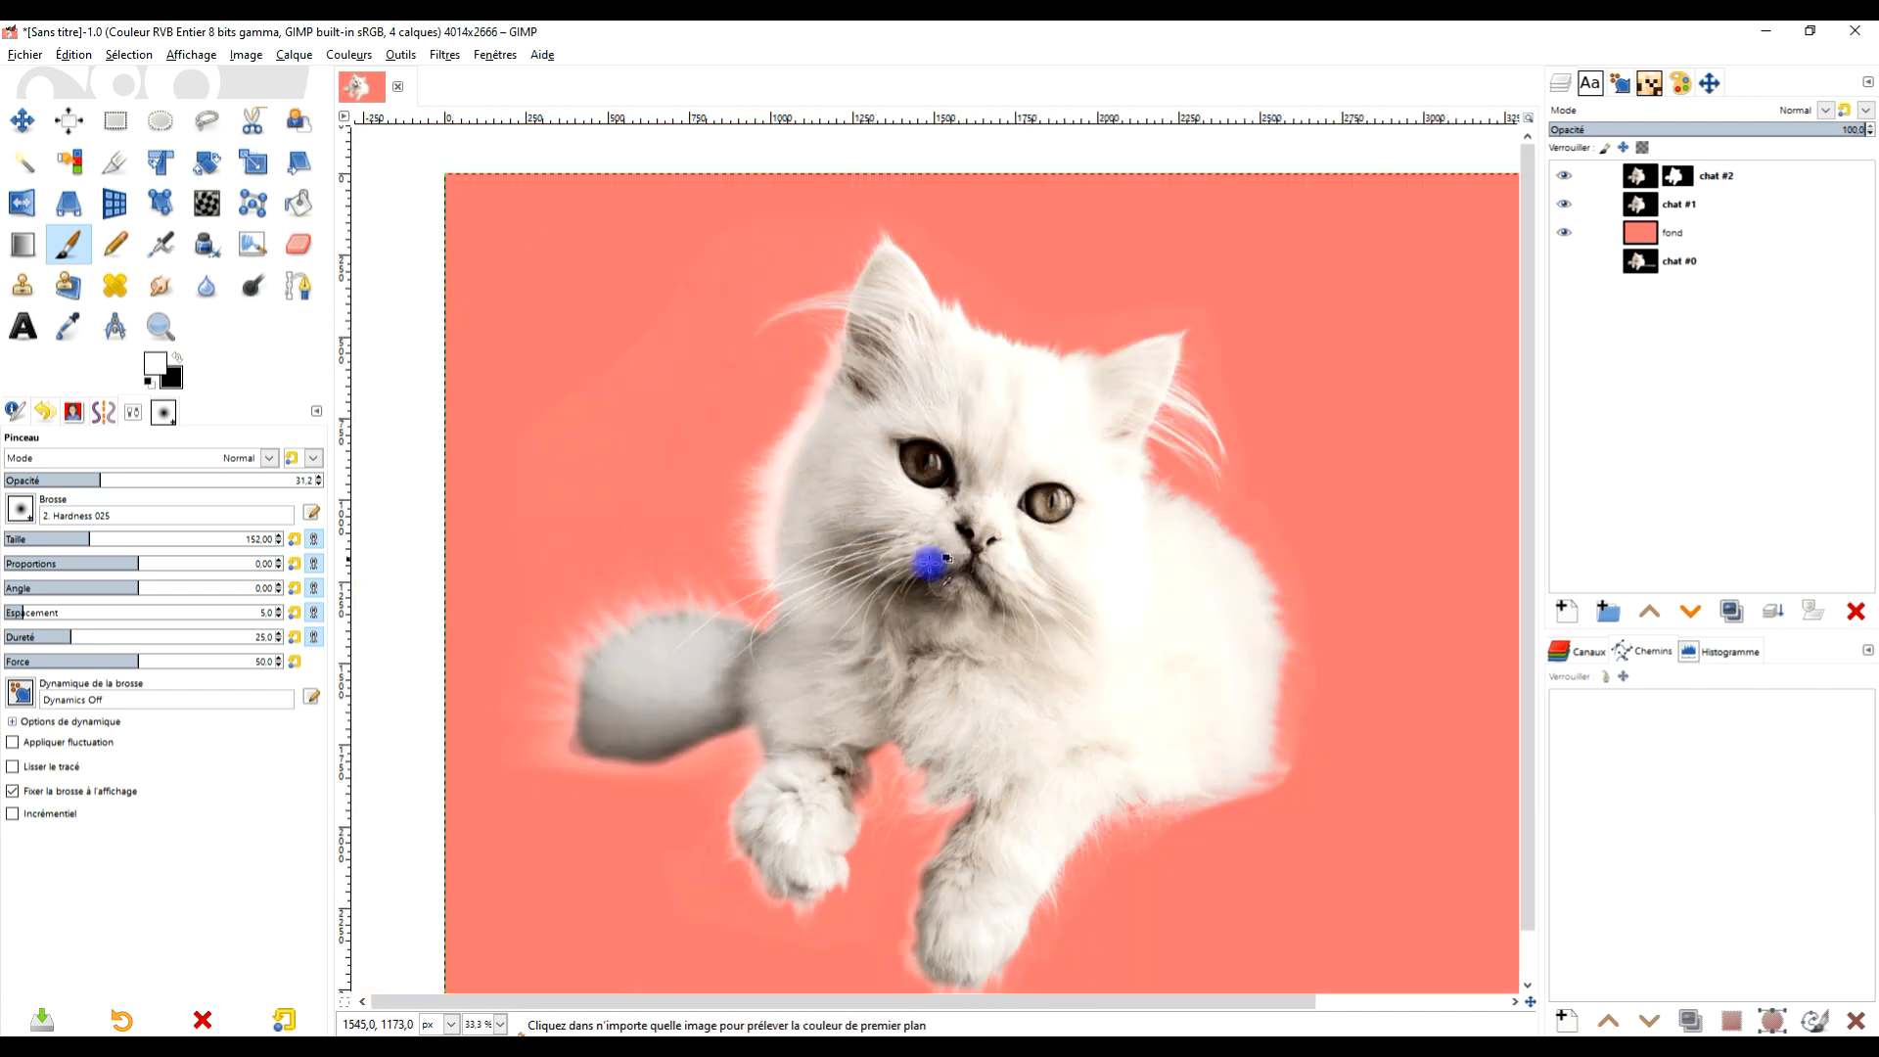
scroll(834, 496, up, 3)
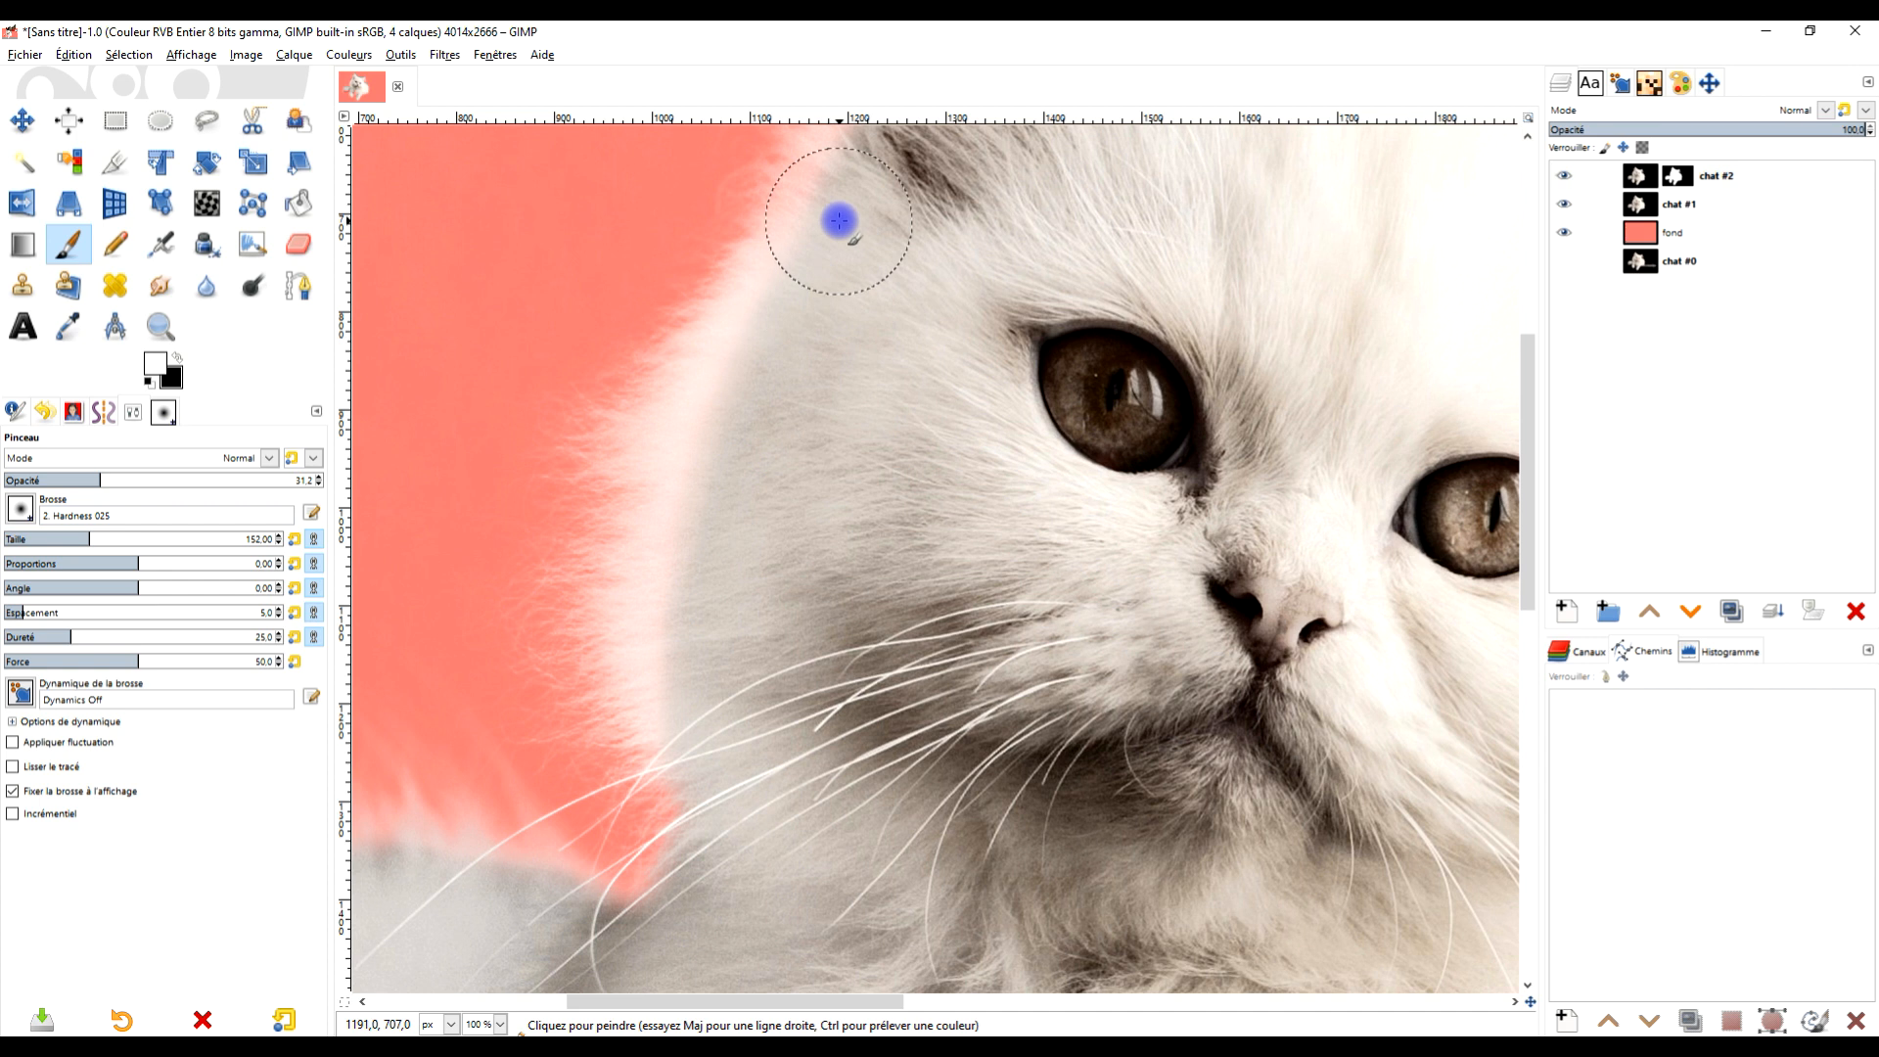
key(ctrl)
scroll(764, 692, down, 1)
scroll(768, 638, down, 2)
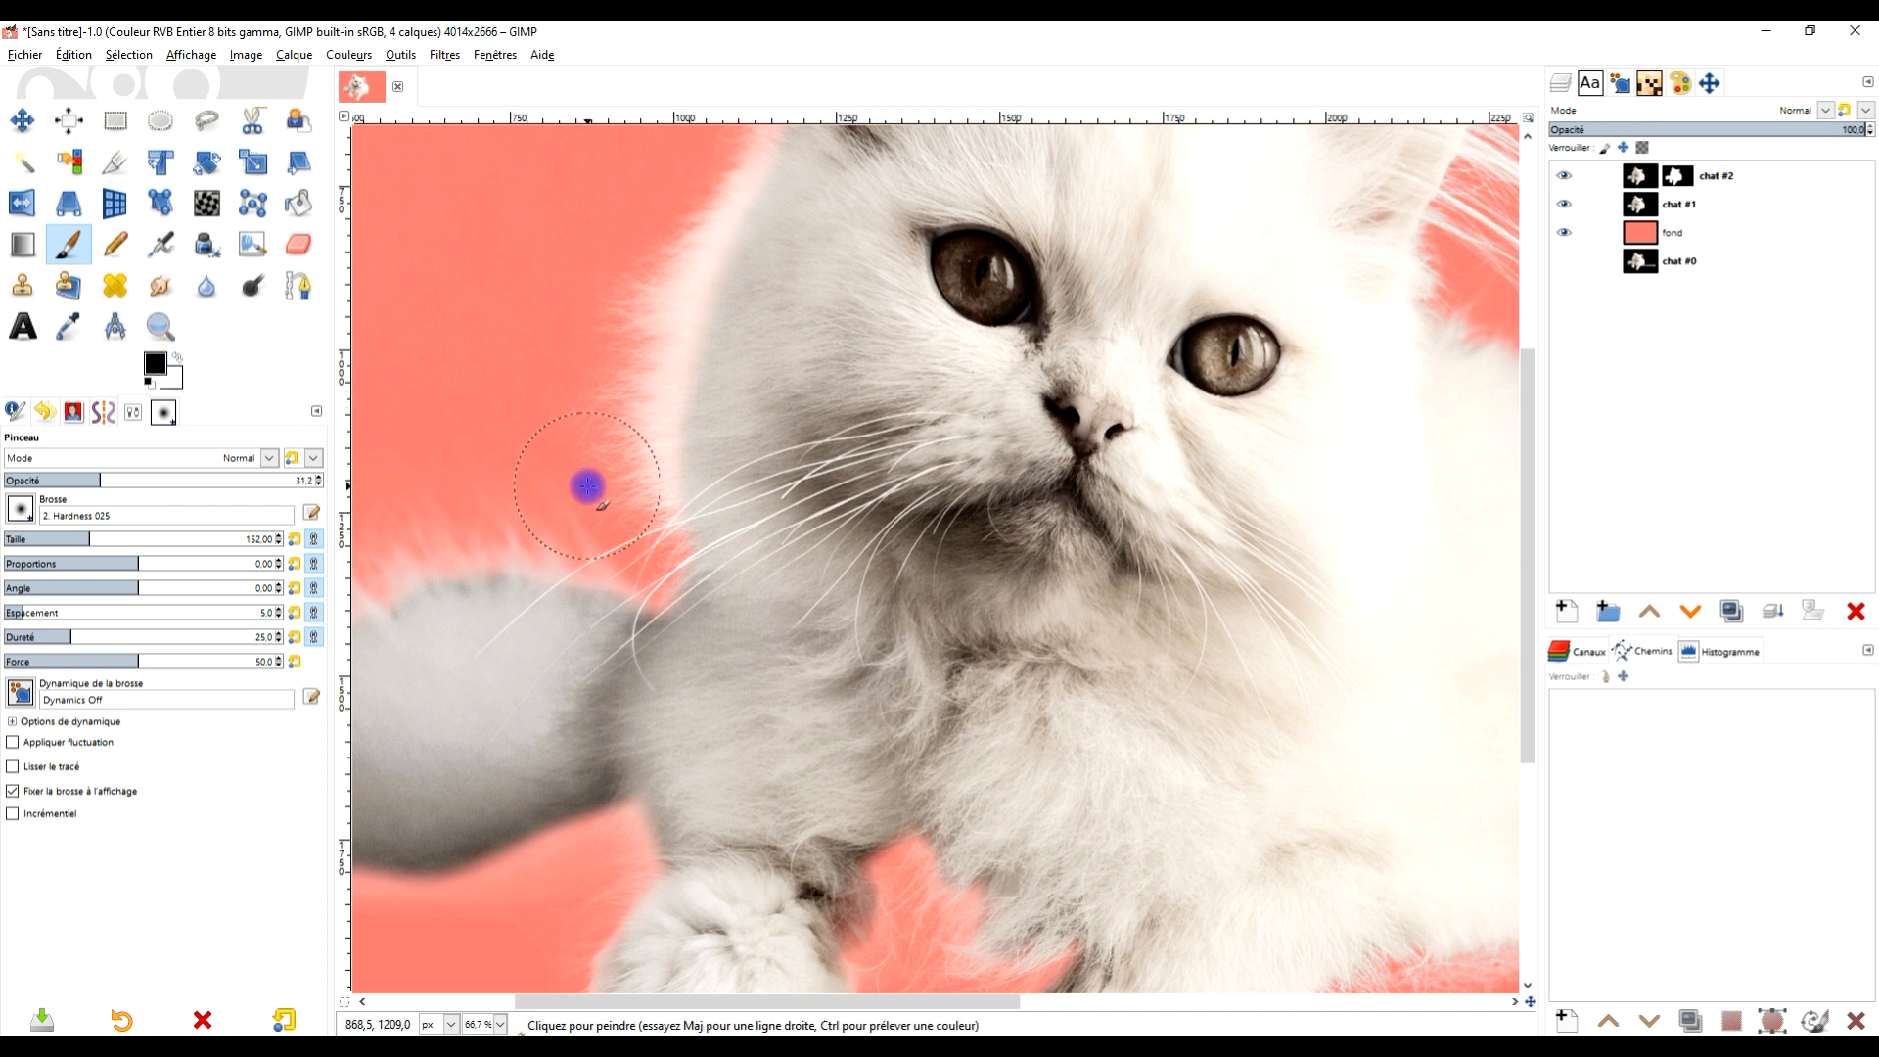
scroll(627, 509, up, 2)
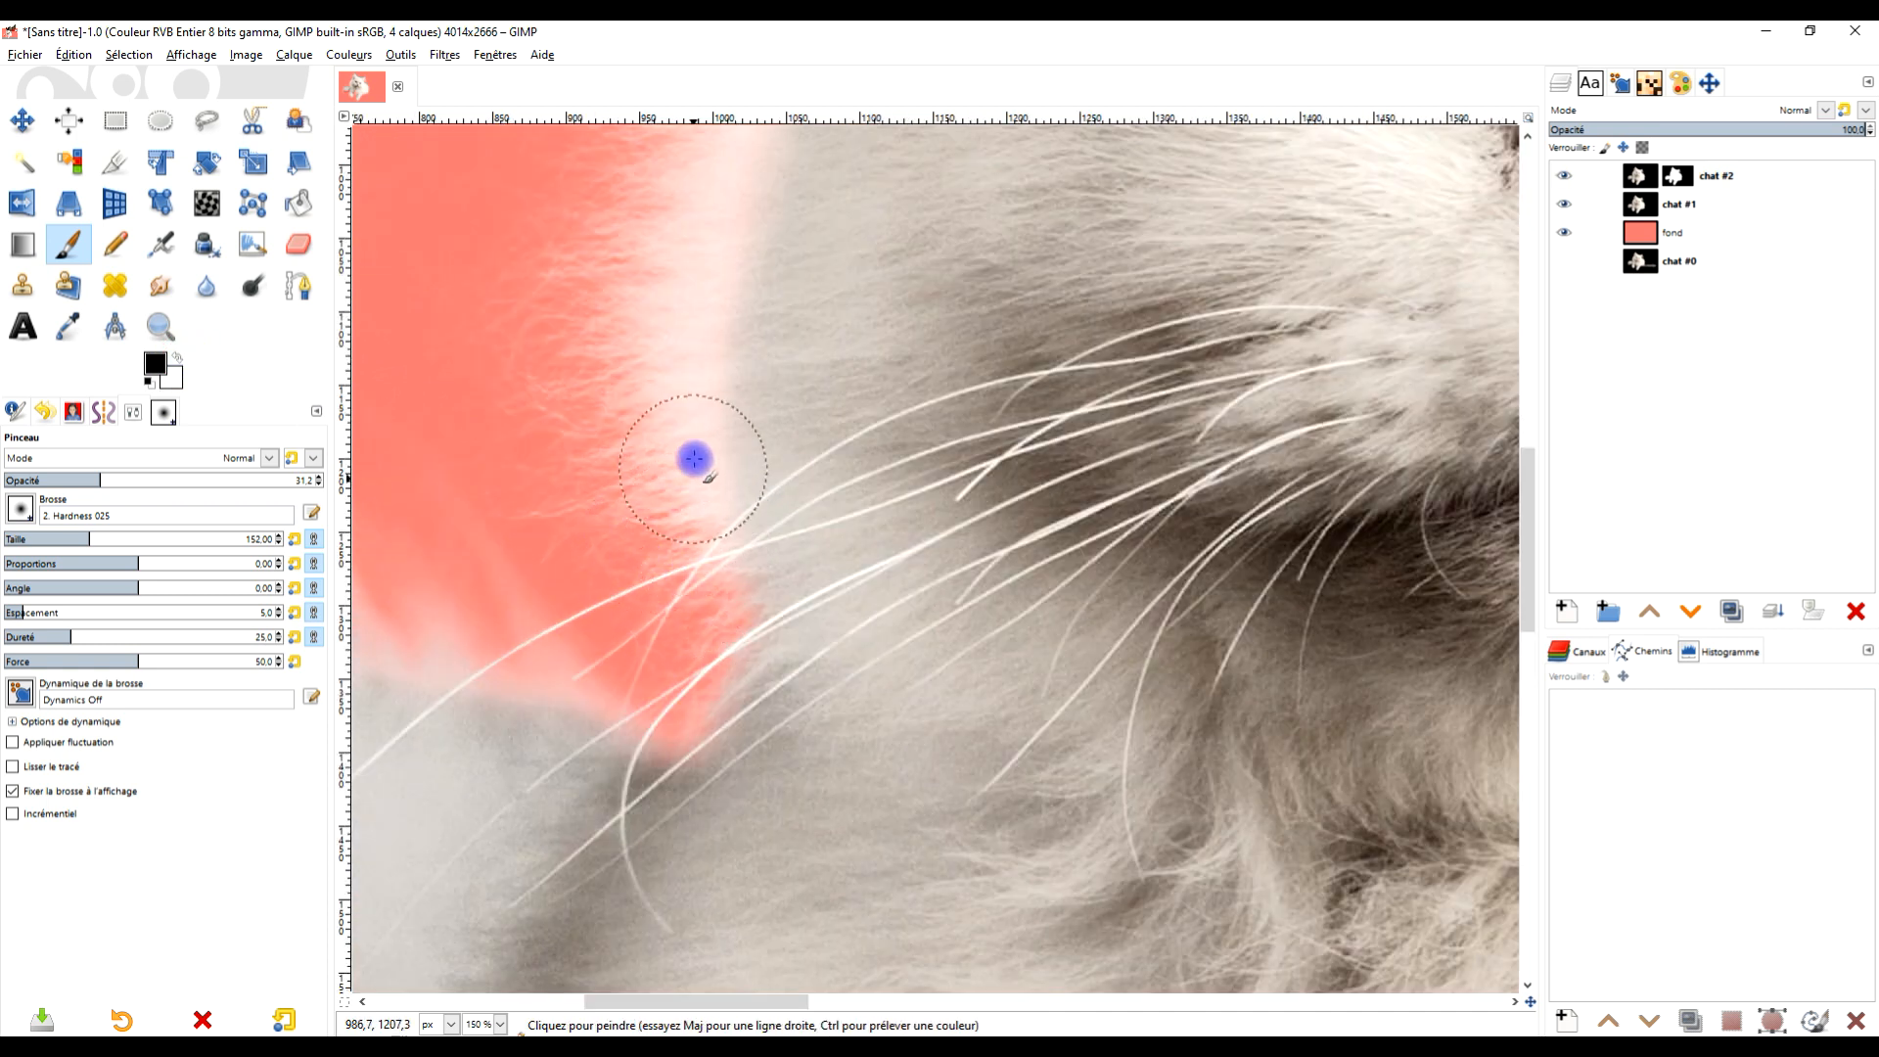
scroll(725, 314, down, 4)
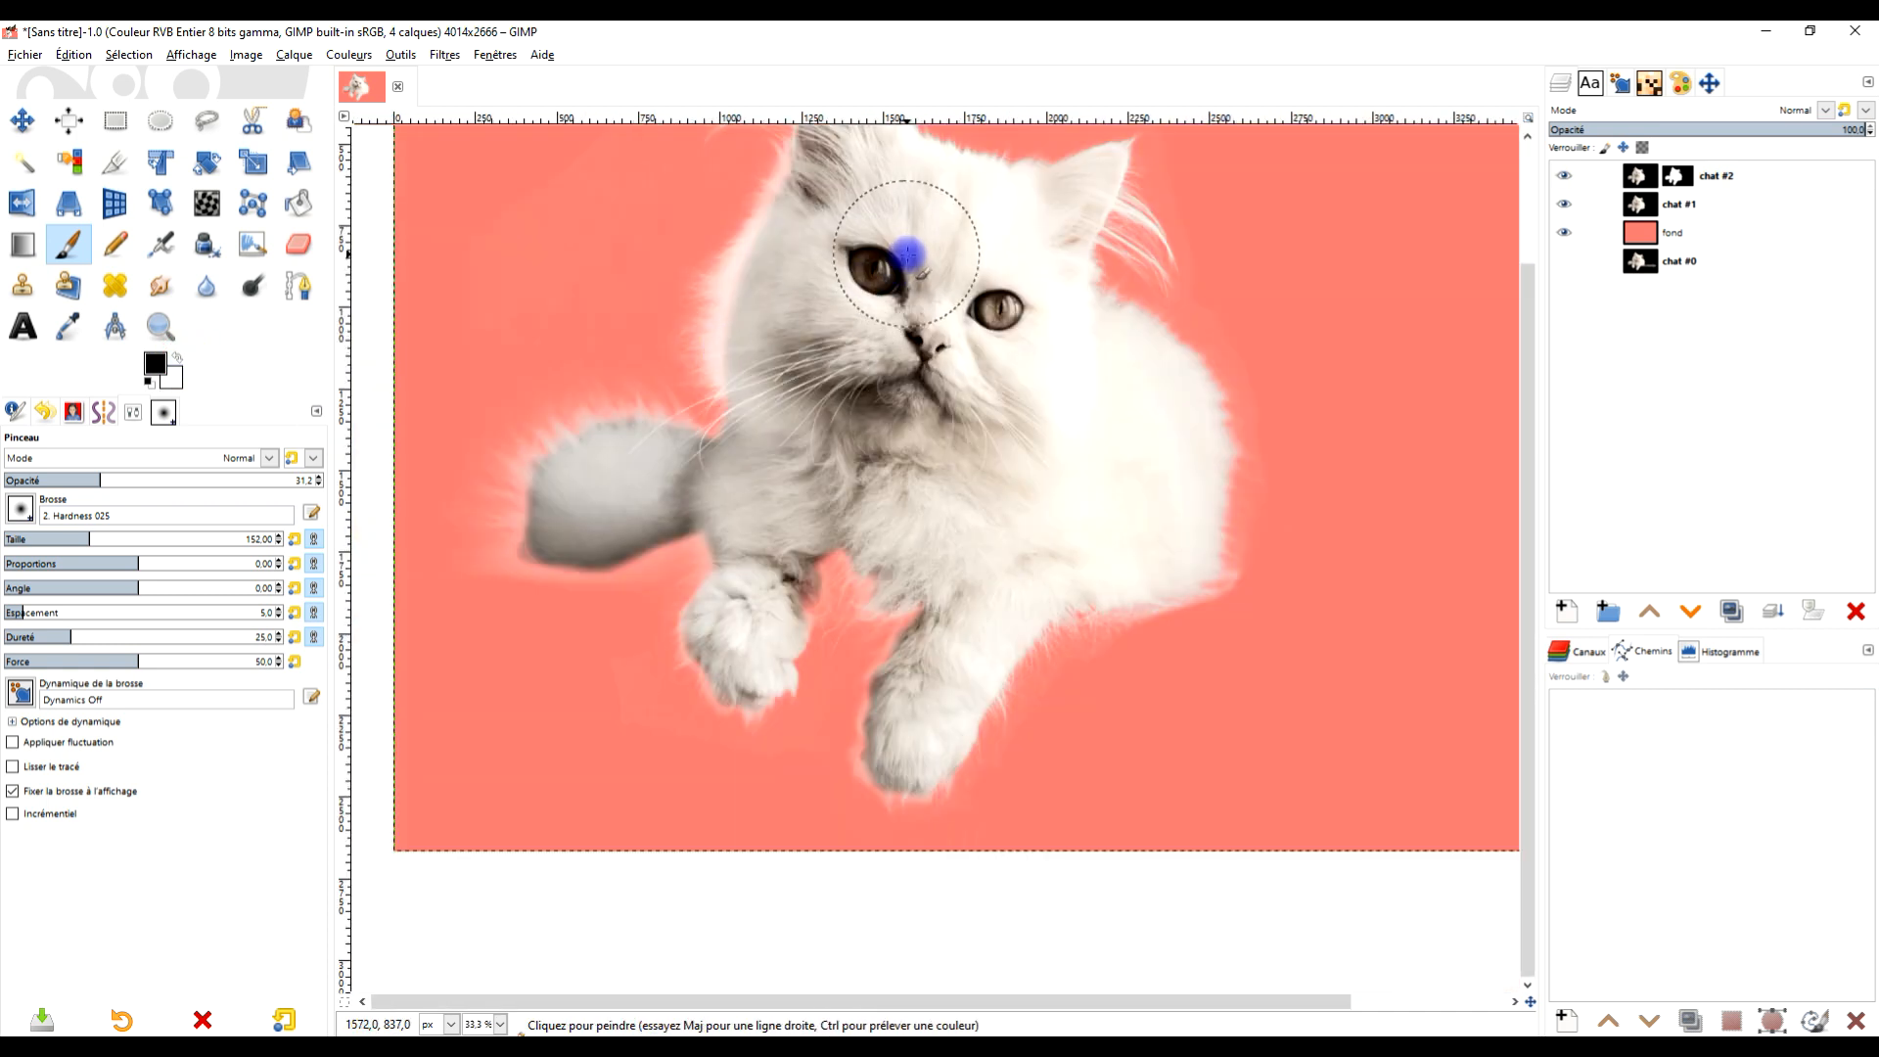
Paint semi-transparent black on the chat #2 mask around the fur edge of the tail
scroll(629, 545, up, 3)
drag(962, 401, 976, 395)
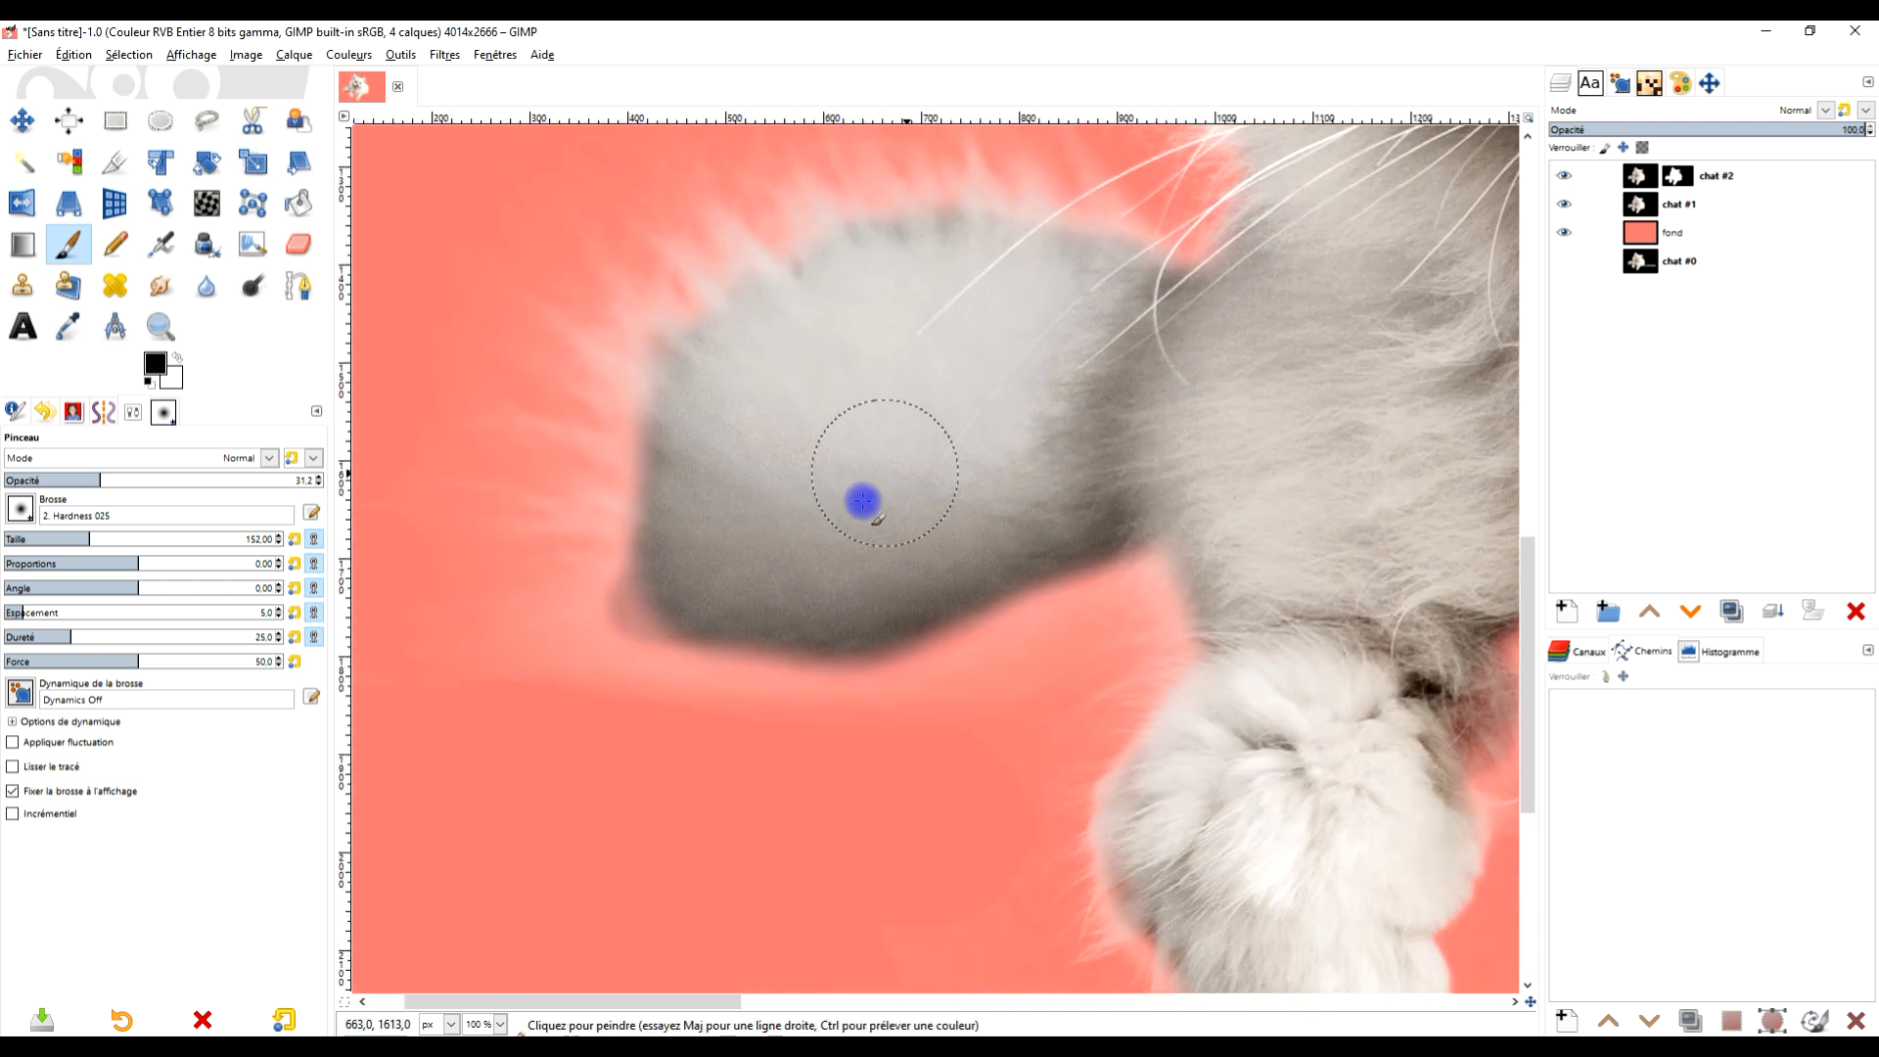
mouse_move(599, 630)
mouse_down()
mouse_move(641, 614)
mouse_move(619, 449)
mouse_move(606, 582)
mouse_move(640, 650)
mouse_move(851, 718)
mouse_up()
mouse_move(581, 563)
mouse_down()
mouse_move(640, 700)
mouse_move(574, 547)
mouse_move(674, 710)
mouse_move(591, 526)
mouse_move(668, 678)
mouse_move(608, 617)
mouse_up()
mouse_move(776, 235)
mouse_down()
mouse_move(864, 189)
mouse_move(884, 203)
mouse_move(940, 180)
mouse_move(789, 210)
mouse_move(927, 201)
mouse_up()
Paint black on the chat #2 mask along the outer and lower fur edge of the cat's hindquarters
scroll(927, 202, down, 3)
scroll(1082, 260, up, 2)
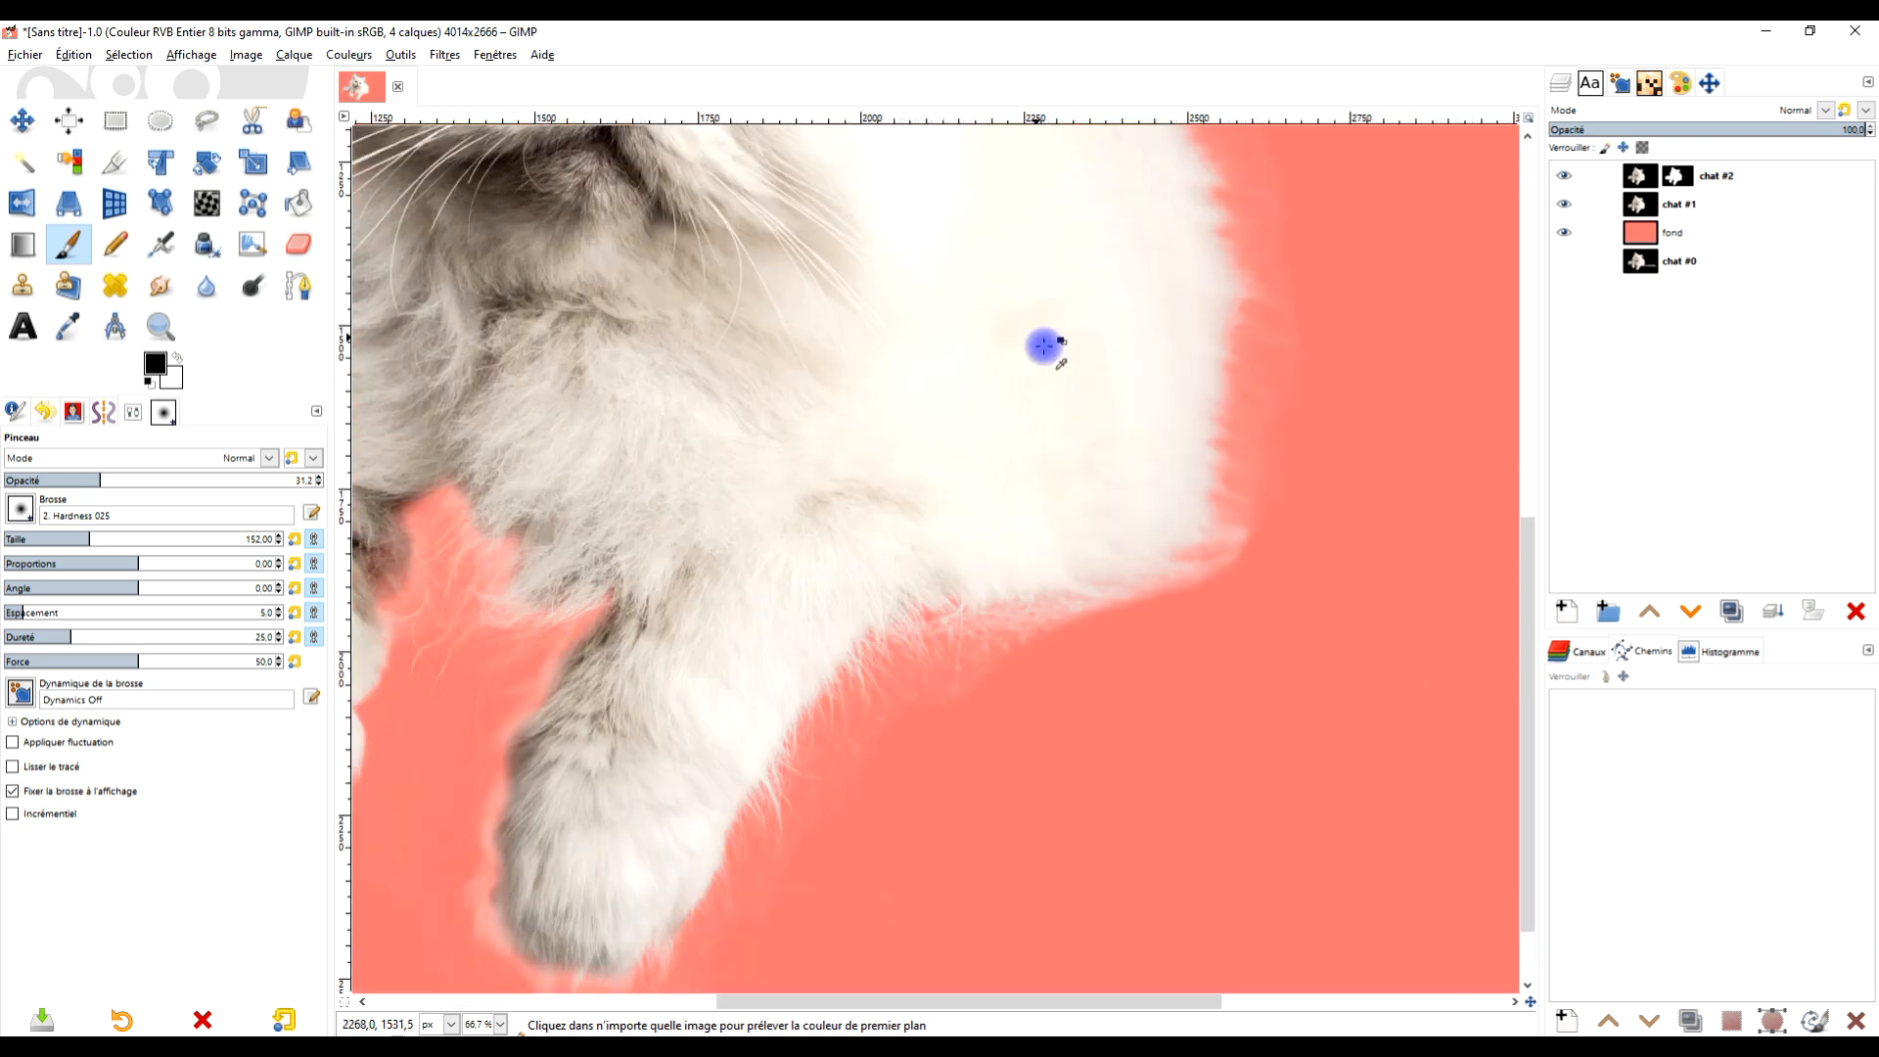
scroll(969, 598, up, 1)
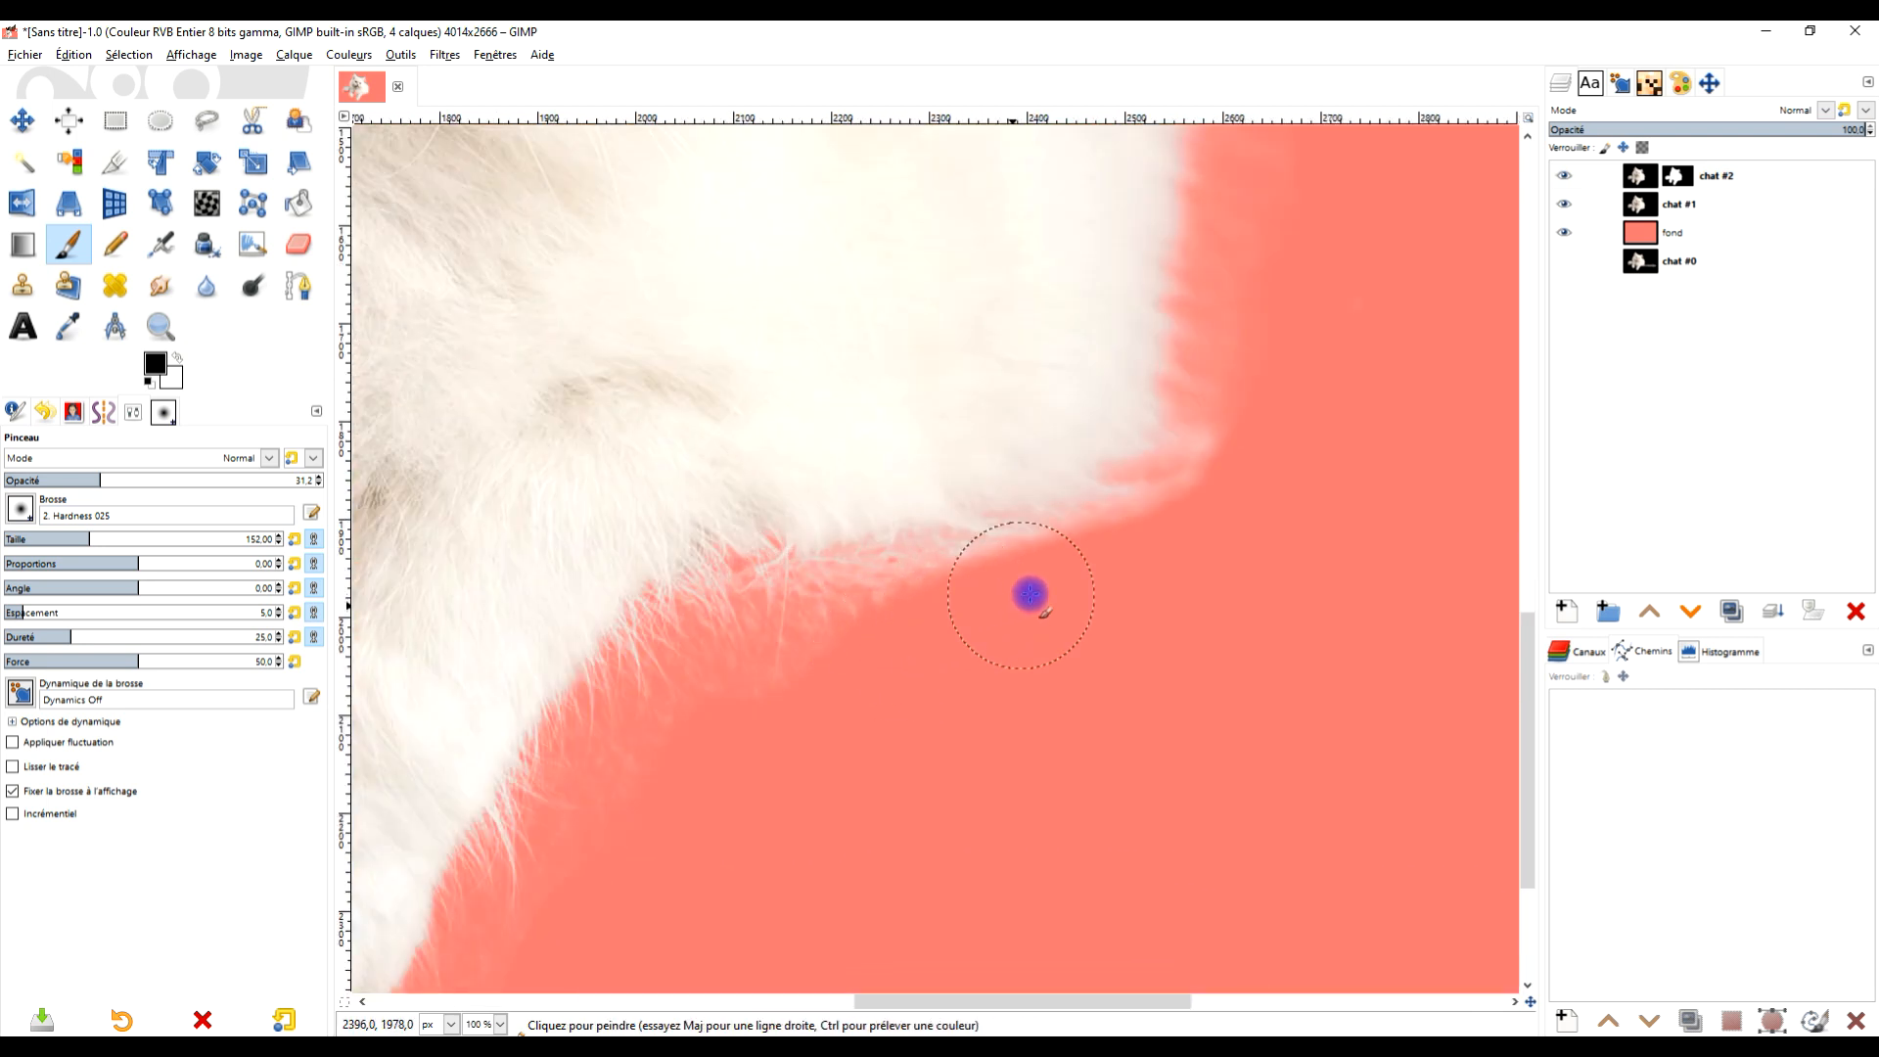
mouse_move(1090, 584)
mouse_down()
mouse_move(1209, 470)
mouse_move(1281, 360)
mouse_up()
mouse_move(1277, 363)
mouse_down()
mouse_move(1132, 662)
mouse_move(1144, 275)
mouse_up()
mouse_move(1158, 545)
mouse_down()
mouse_move(1112, 745)
mouse_move(1074, 822)
mouse_up()
mouse_move(1137, 711)
mouse_down()
mouse_move(1091, 801)
mouse_move(1131, 753)
mouse_move(1096, 771)
mouse_up()
Touch up the faint halo beside the hindquarters on chat #1, then return to the chat #2 mask
click(1634, 207)
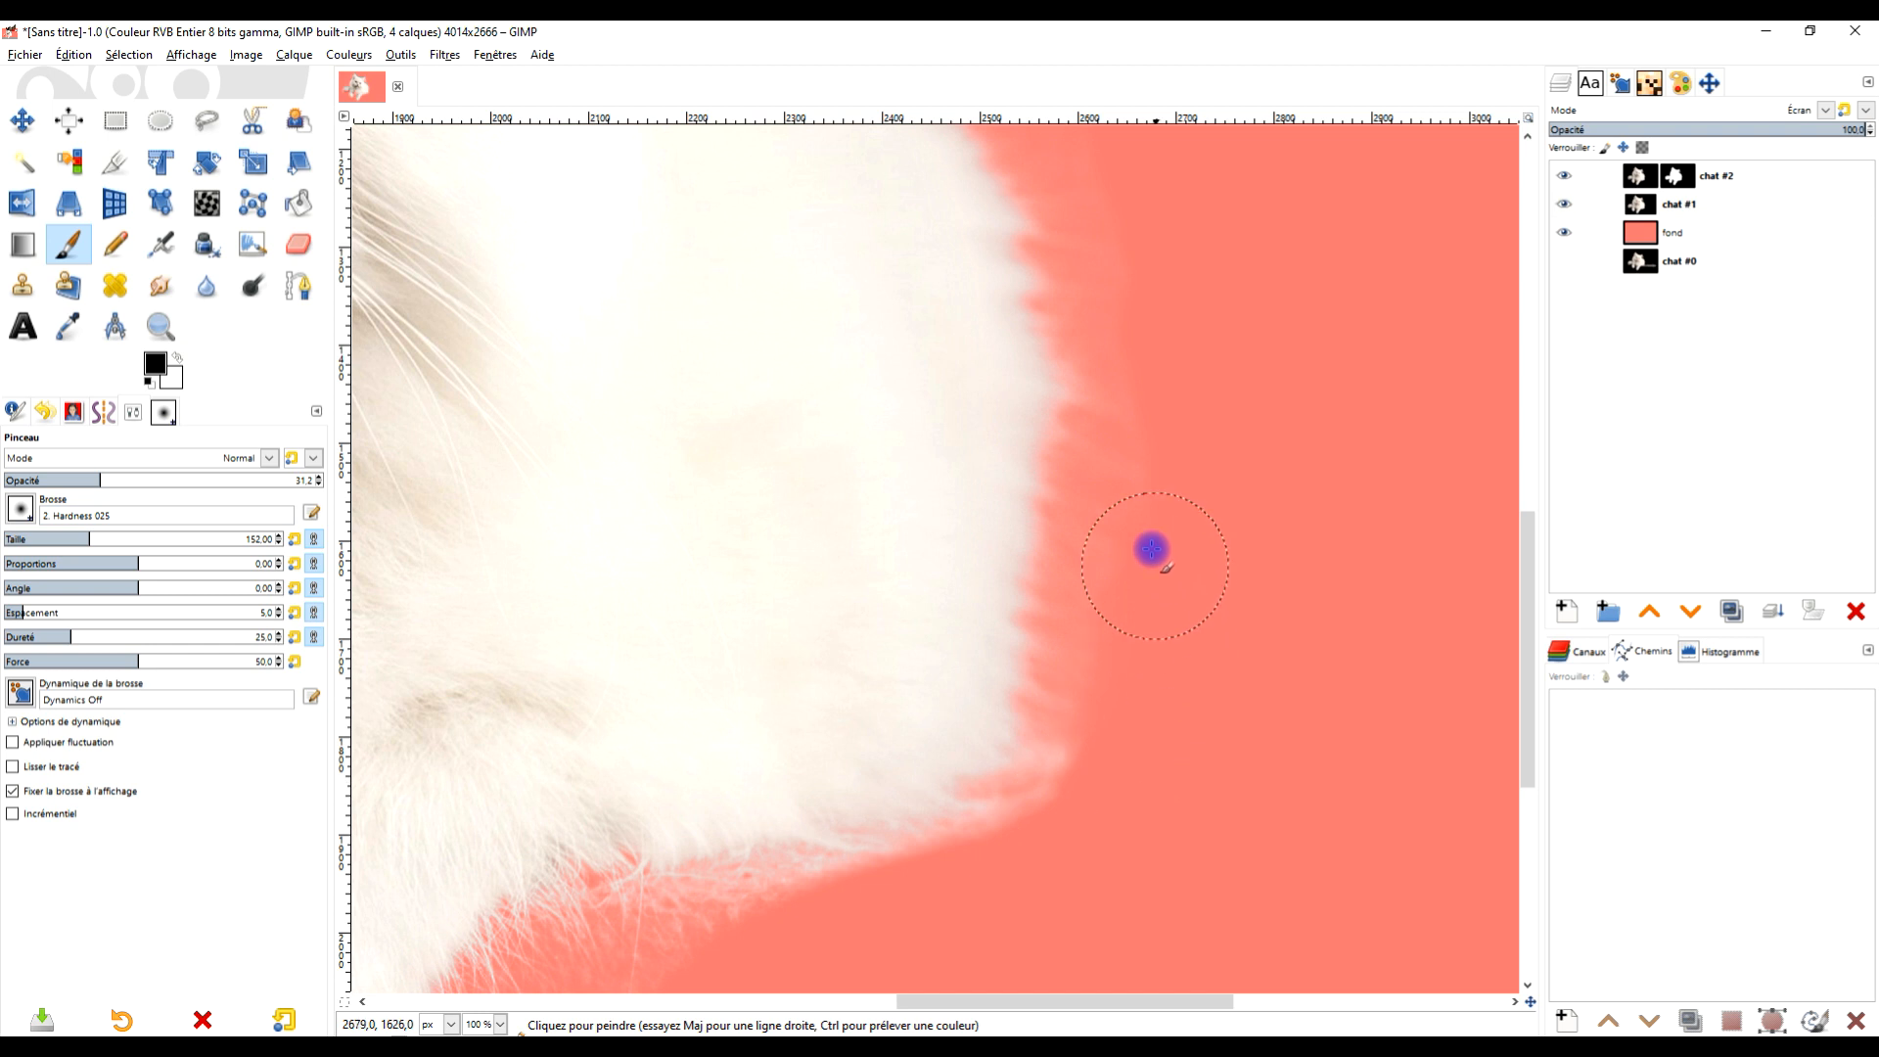
click(1673, 177)
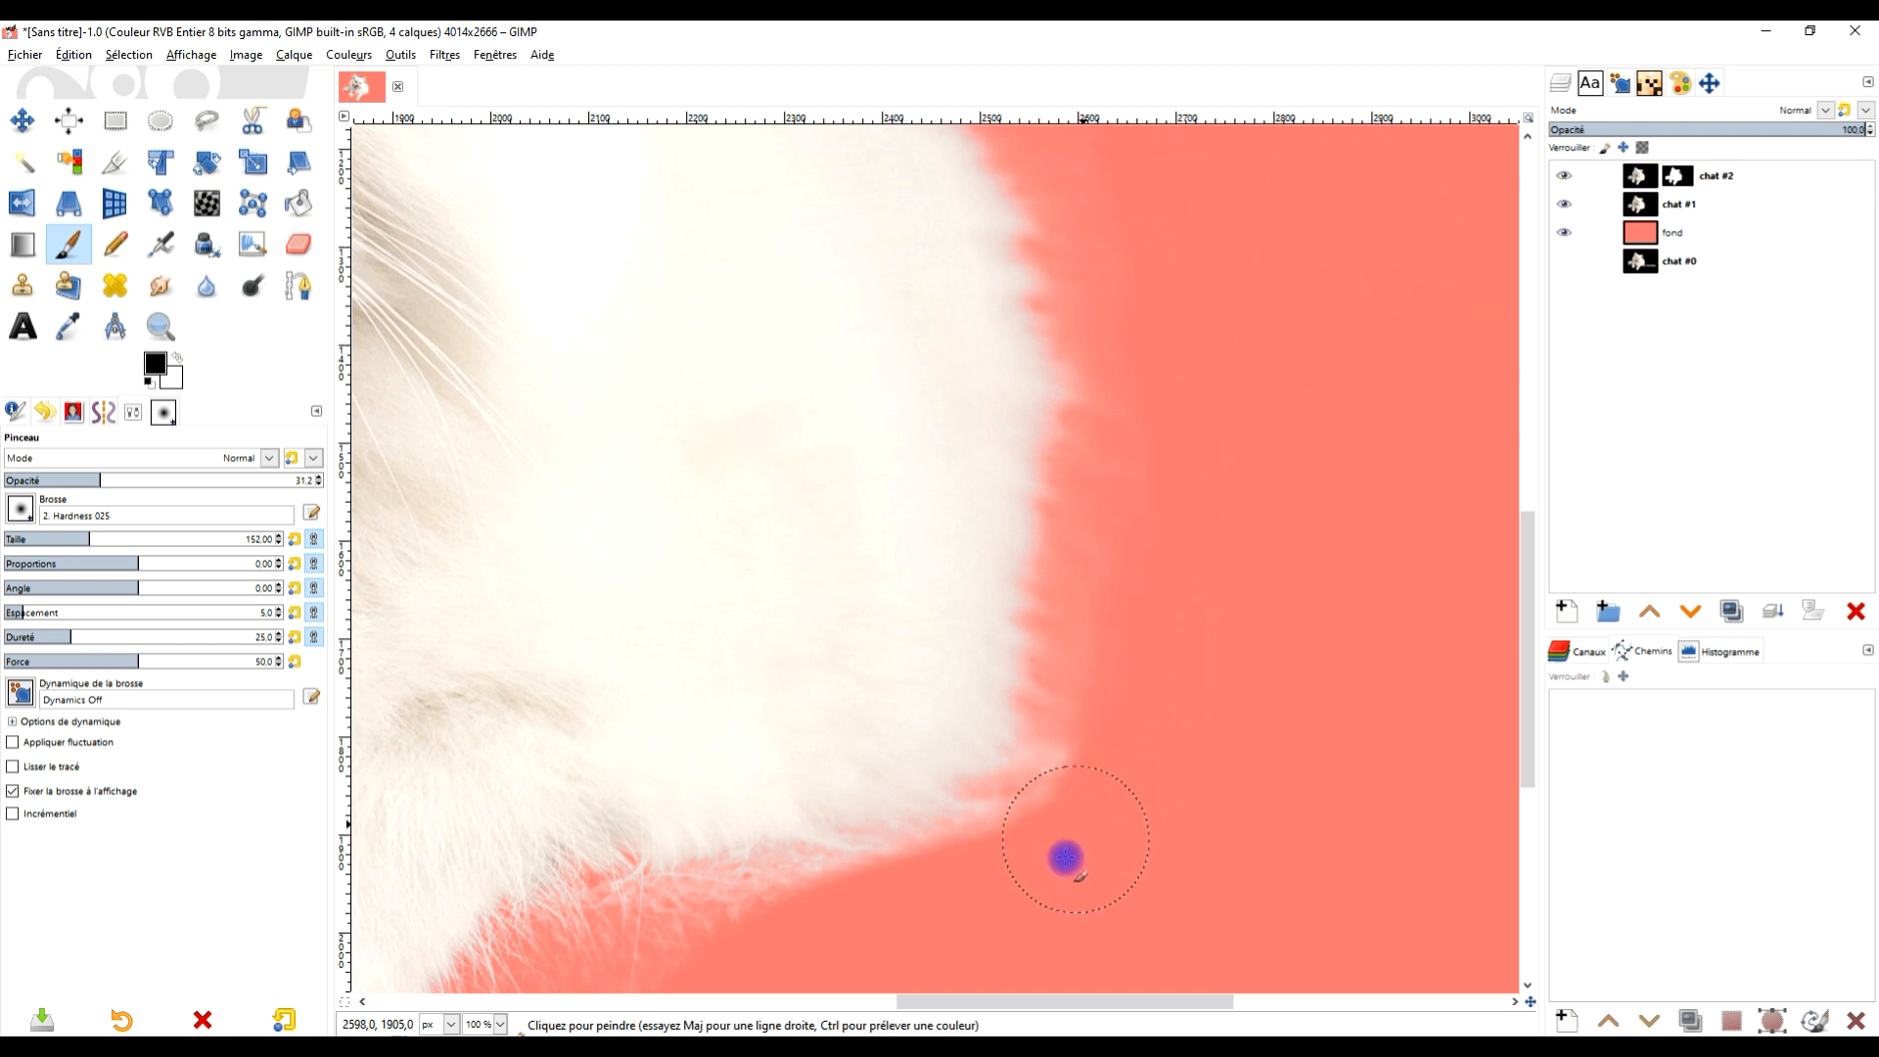
scroll(1203, 428, down, 5)
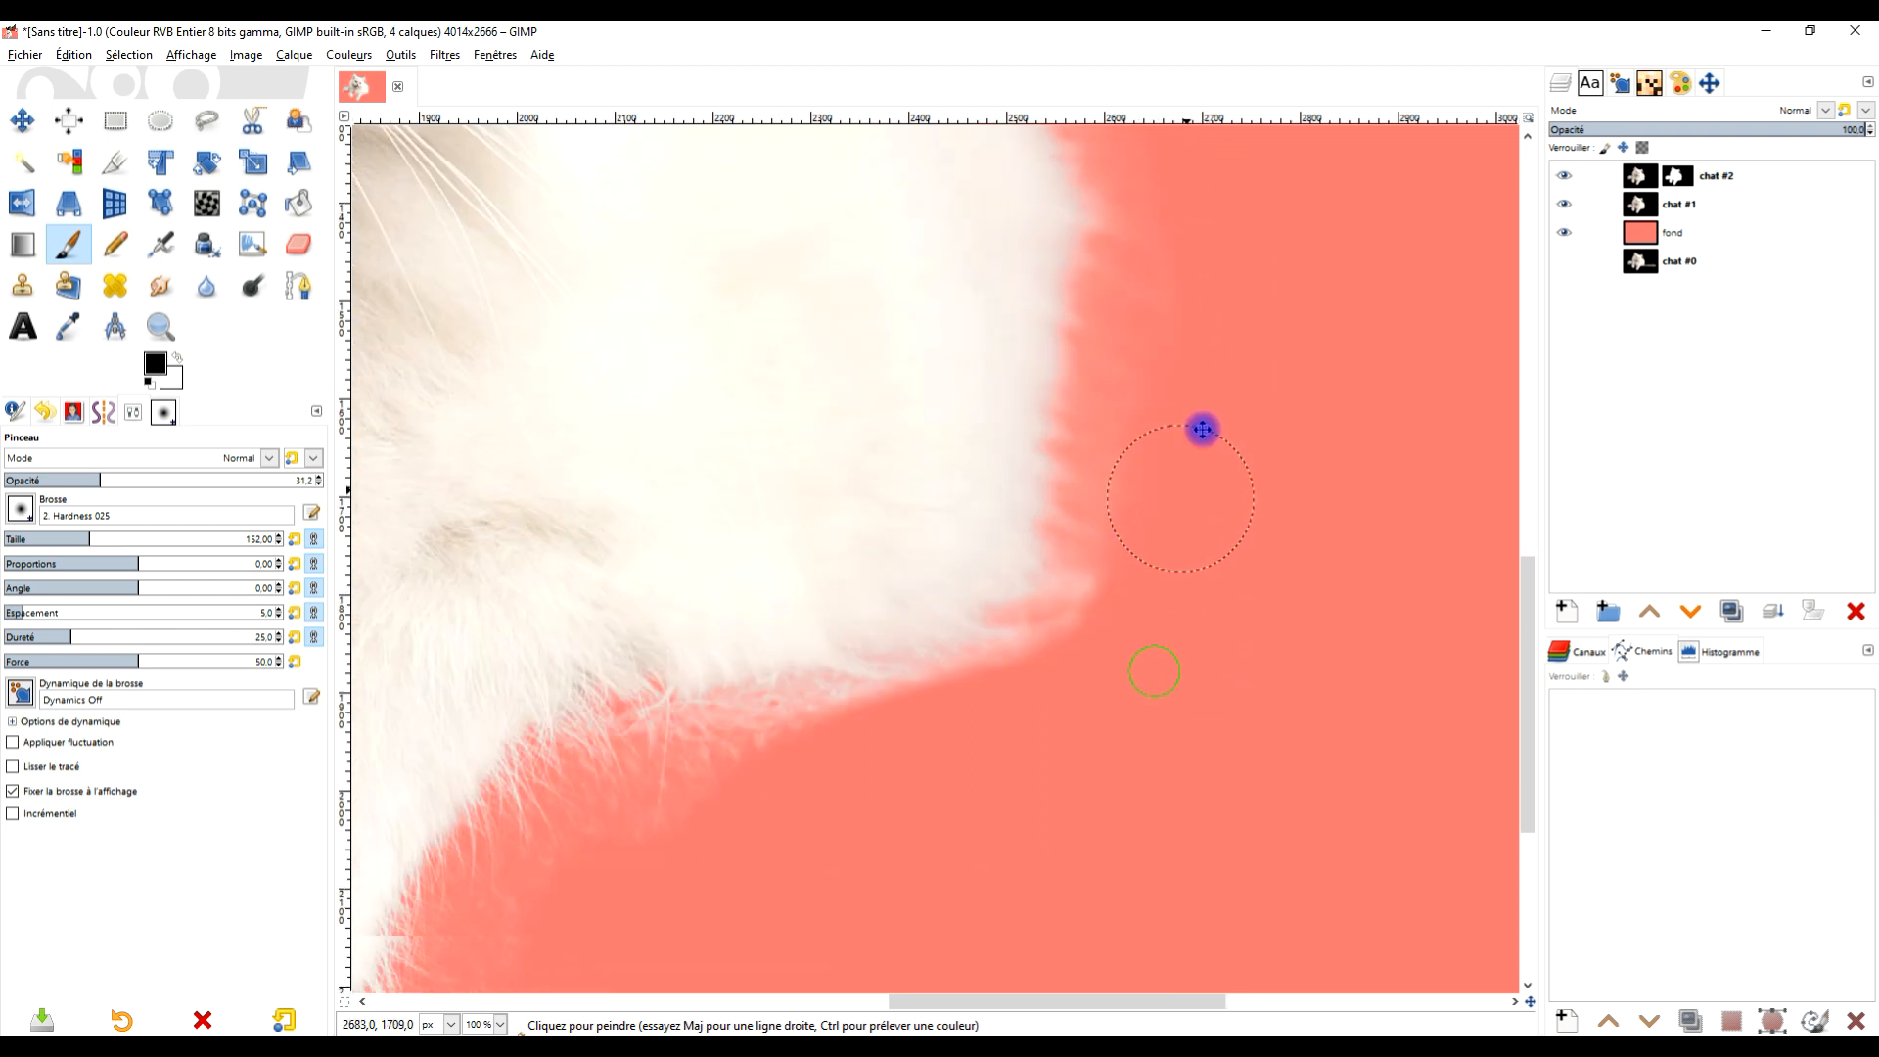
scroll(721, 789, up, 2)
scroll(919, 784, left, 4)
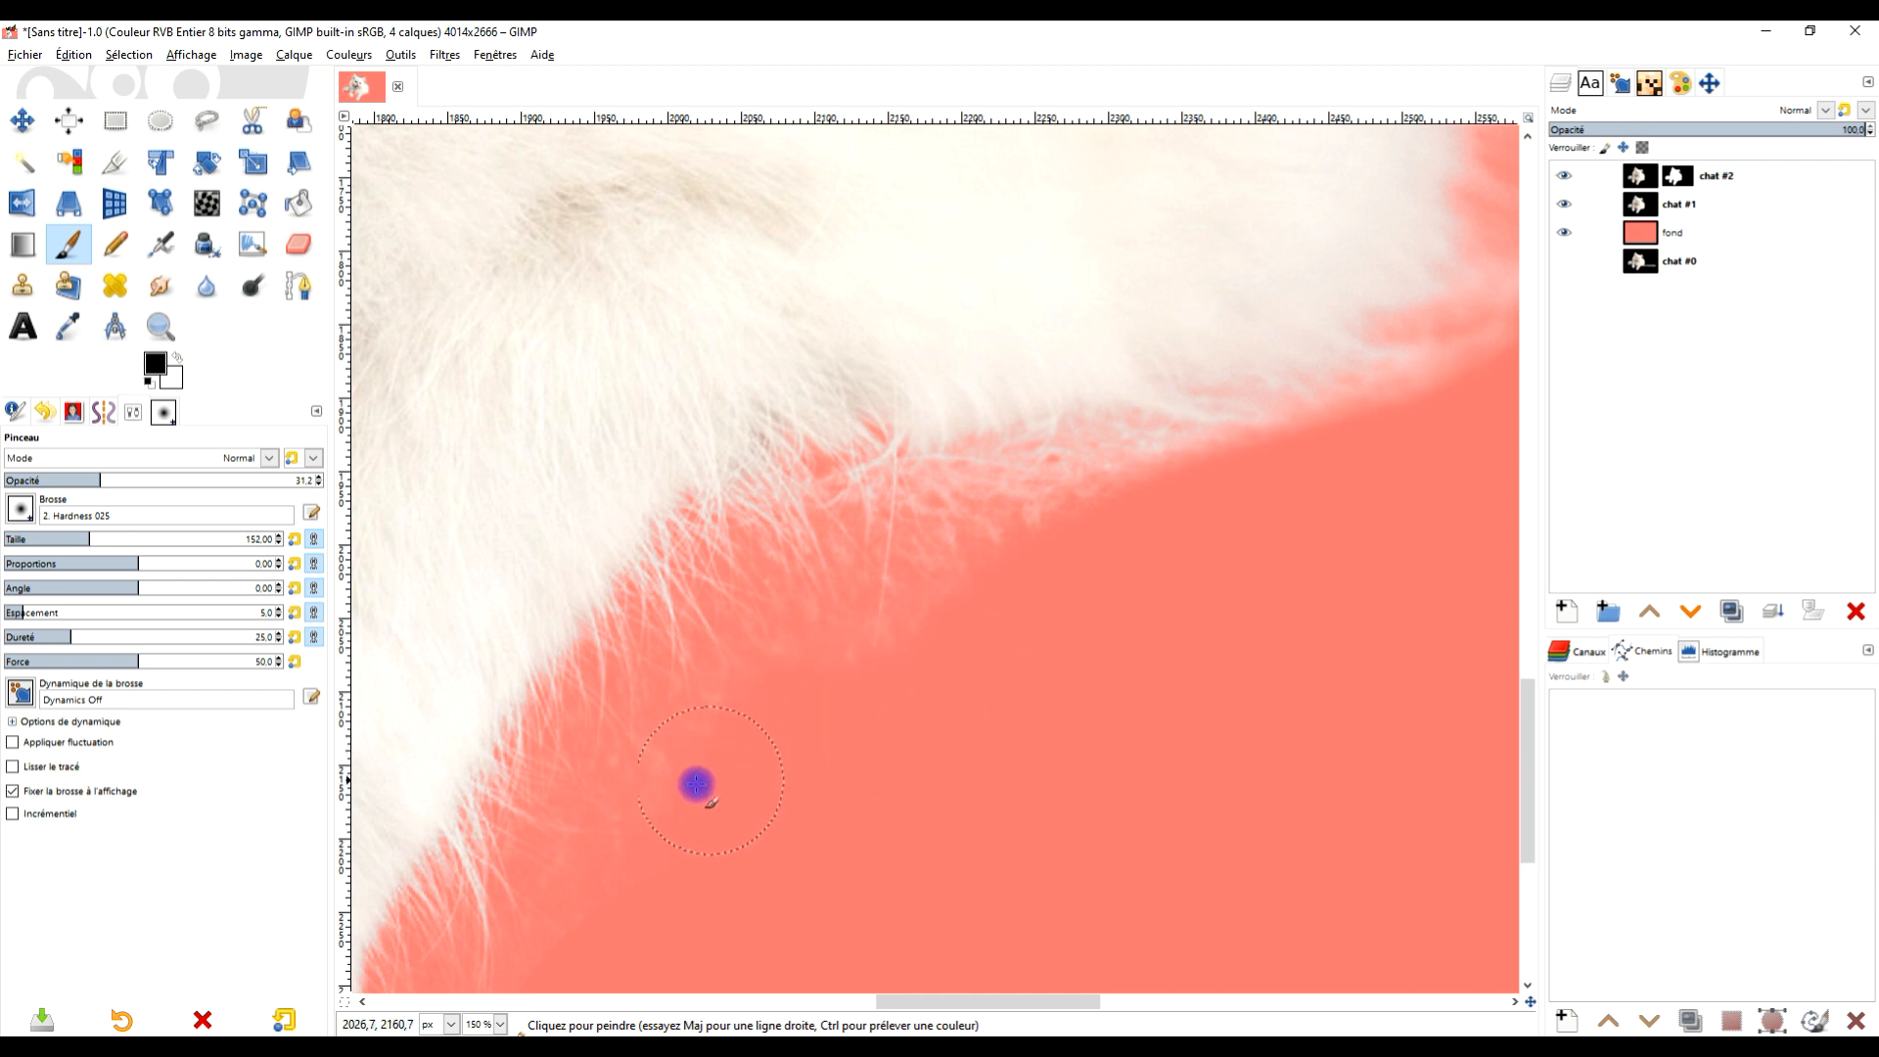
On chat #1, raise the brush opacity to 48.9 and paint black over the haze beneath the belly and along the front leg
click(1592, 204)
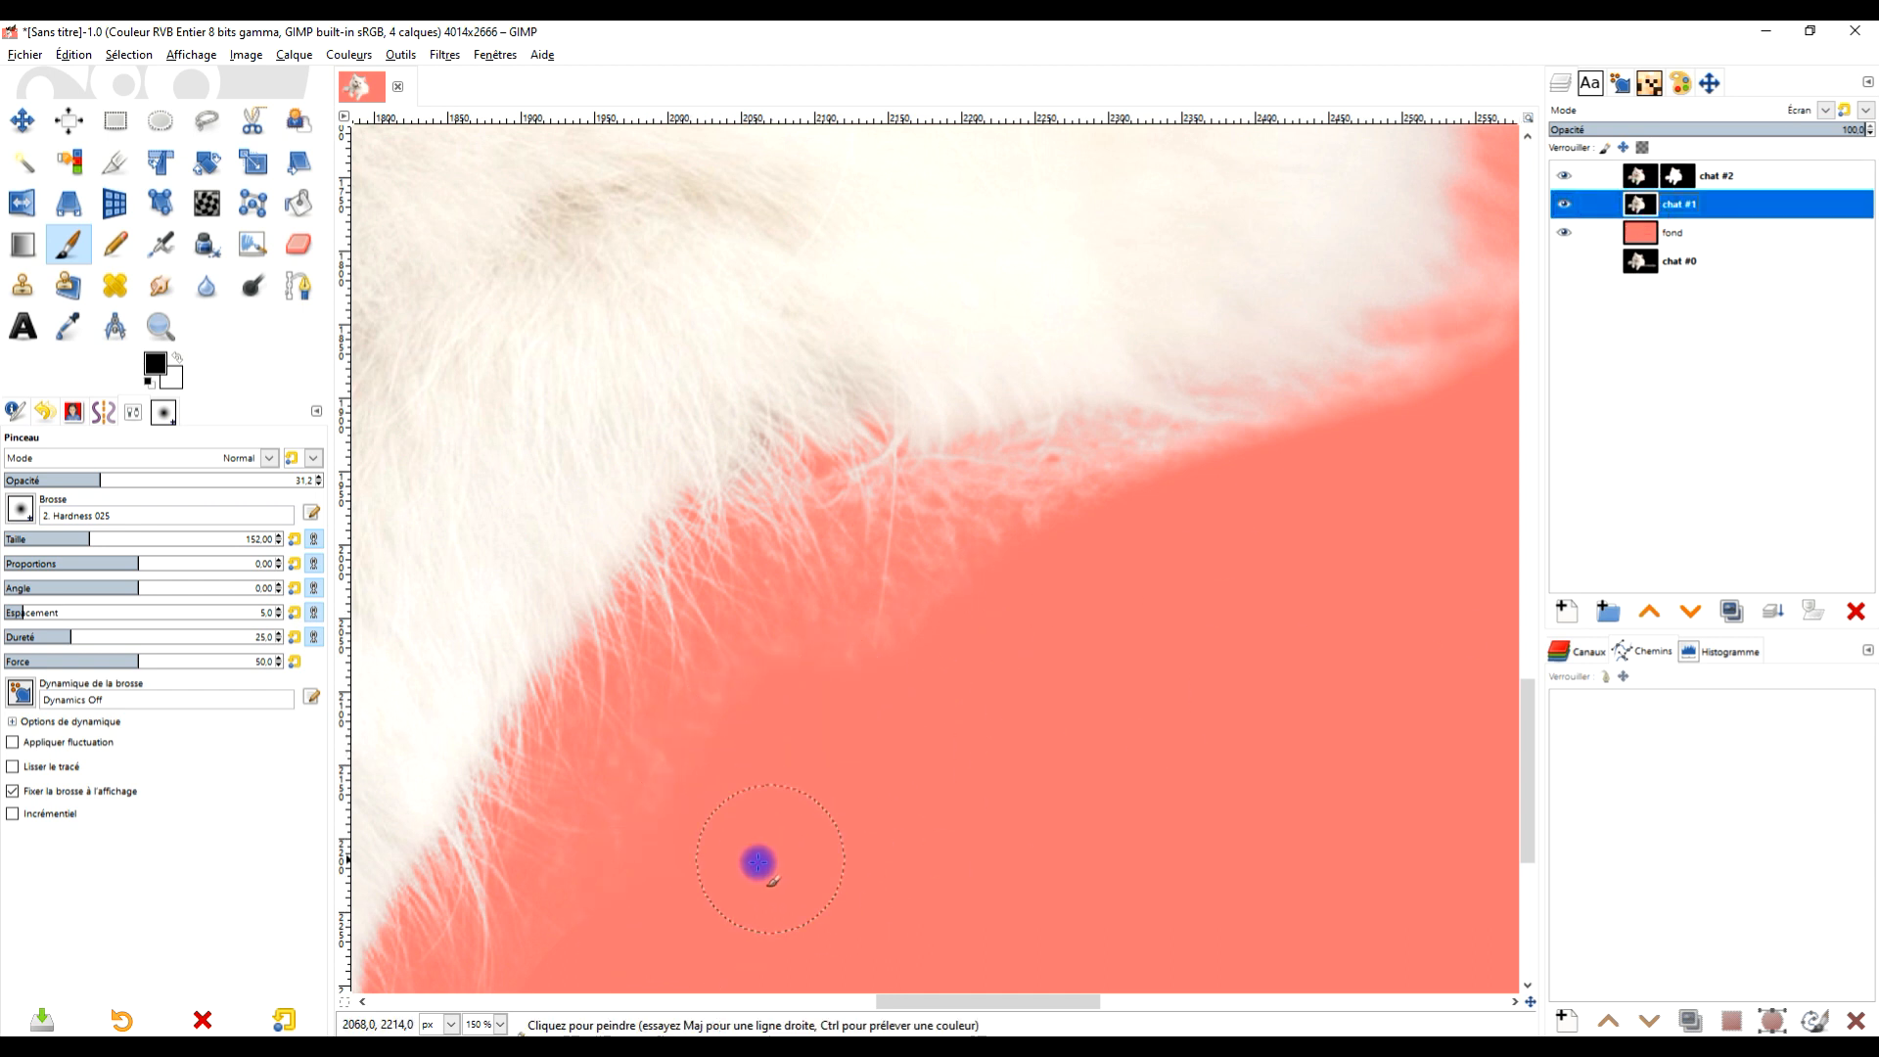
click(706, 782)
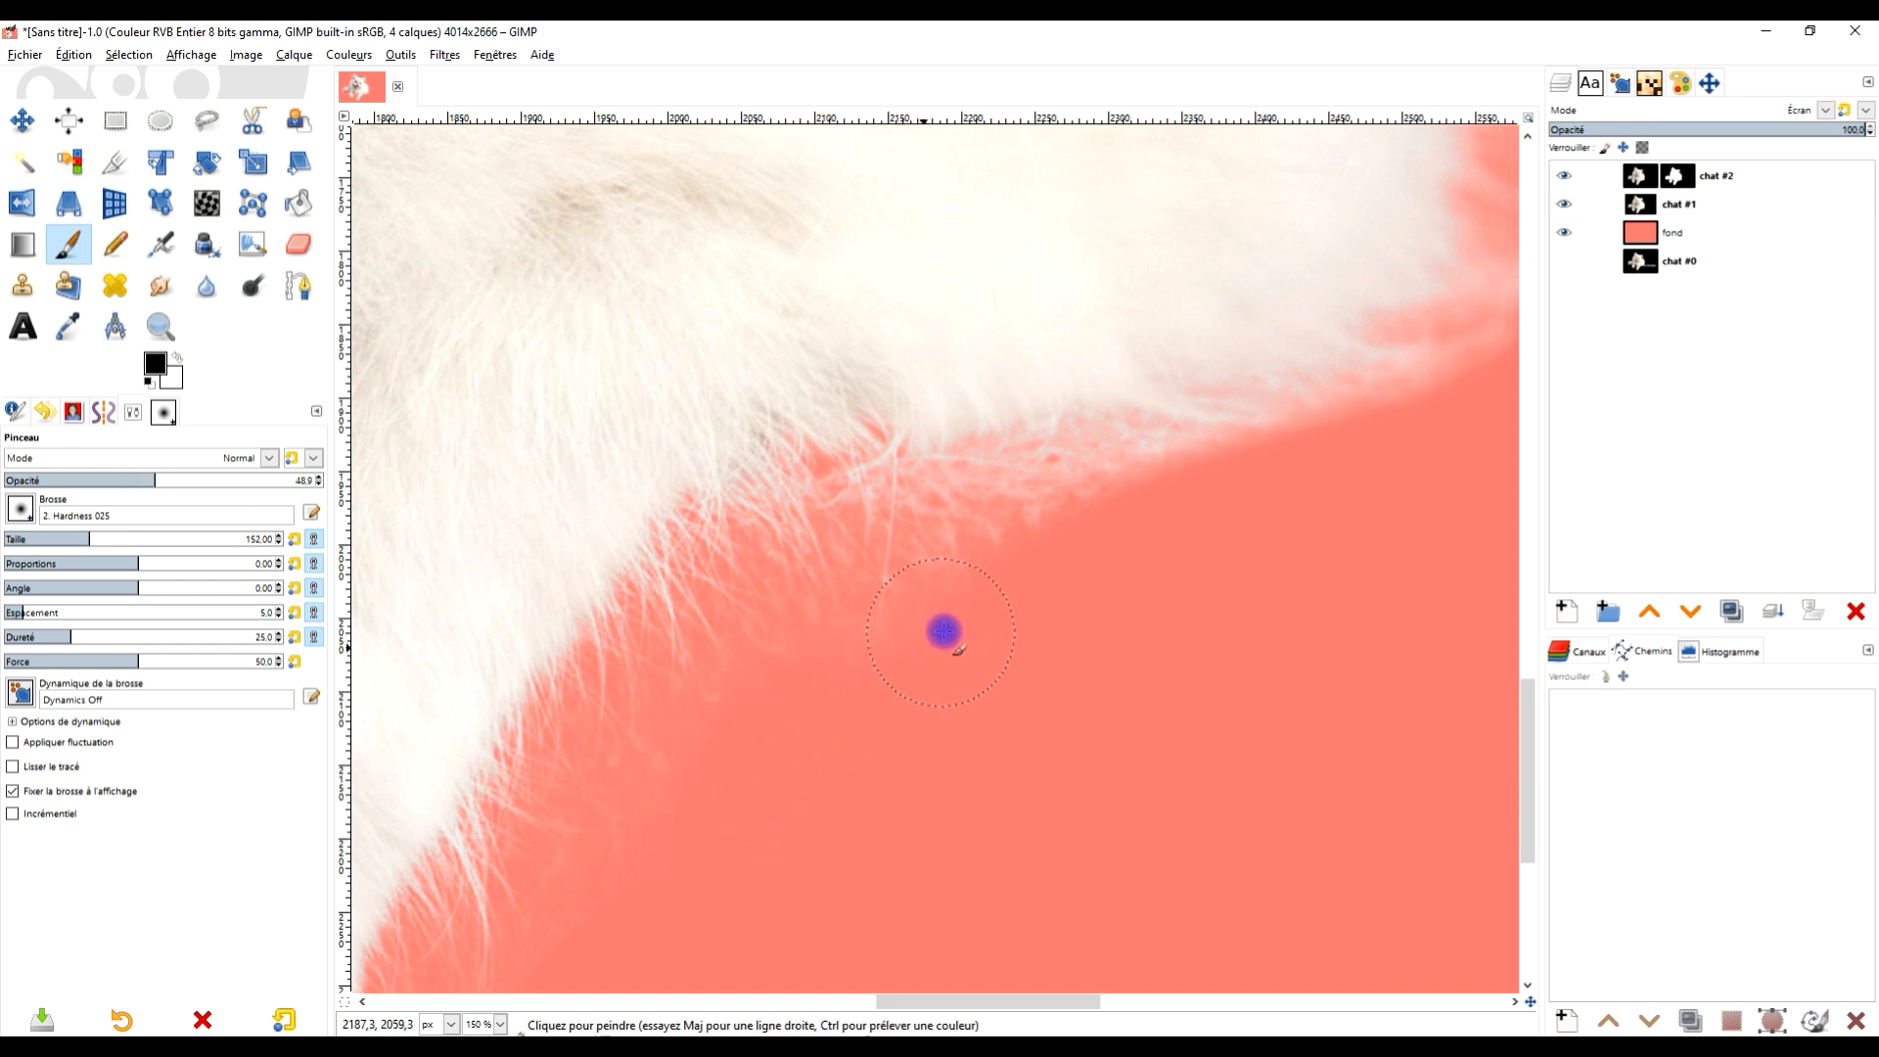
drag(837, 781, 983, 418)
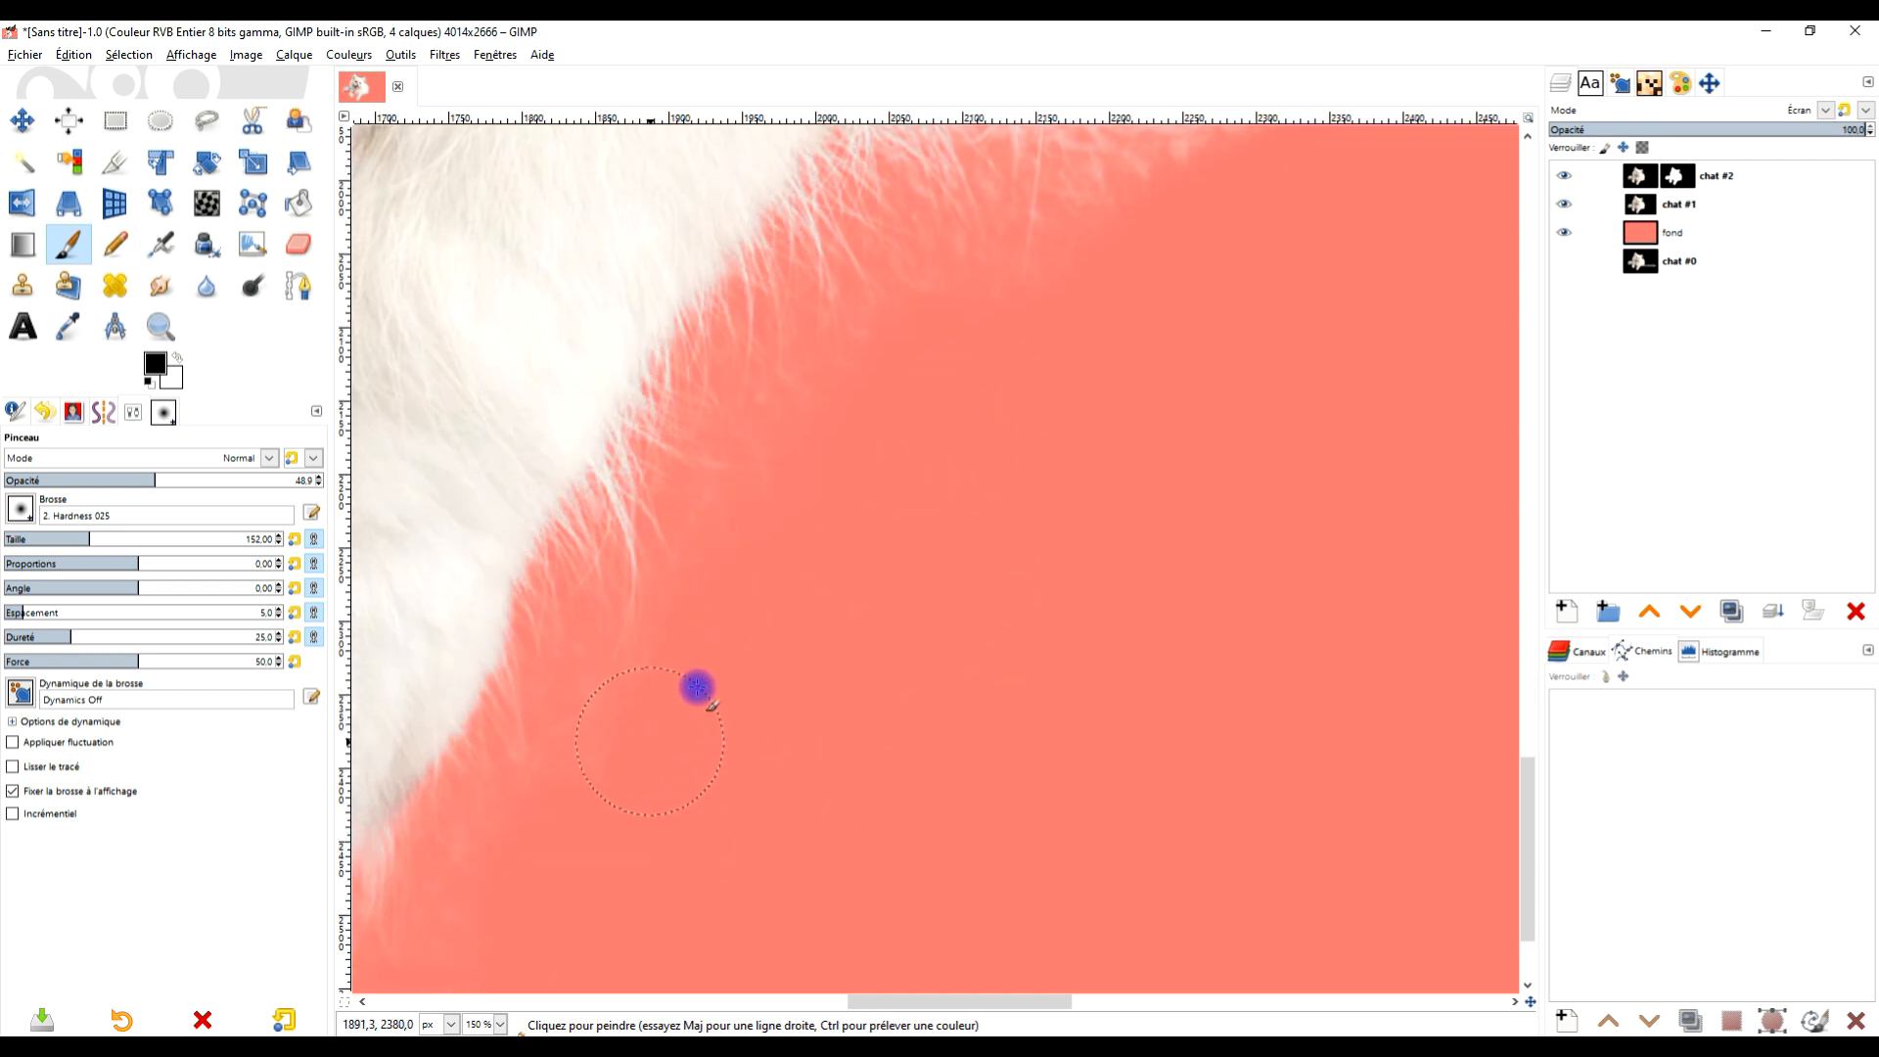
scroll(958, 629, down, 4)
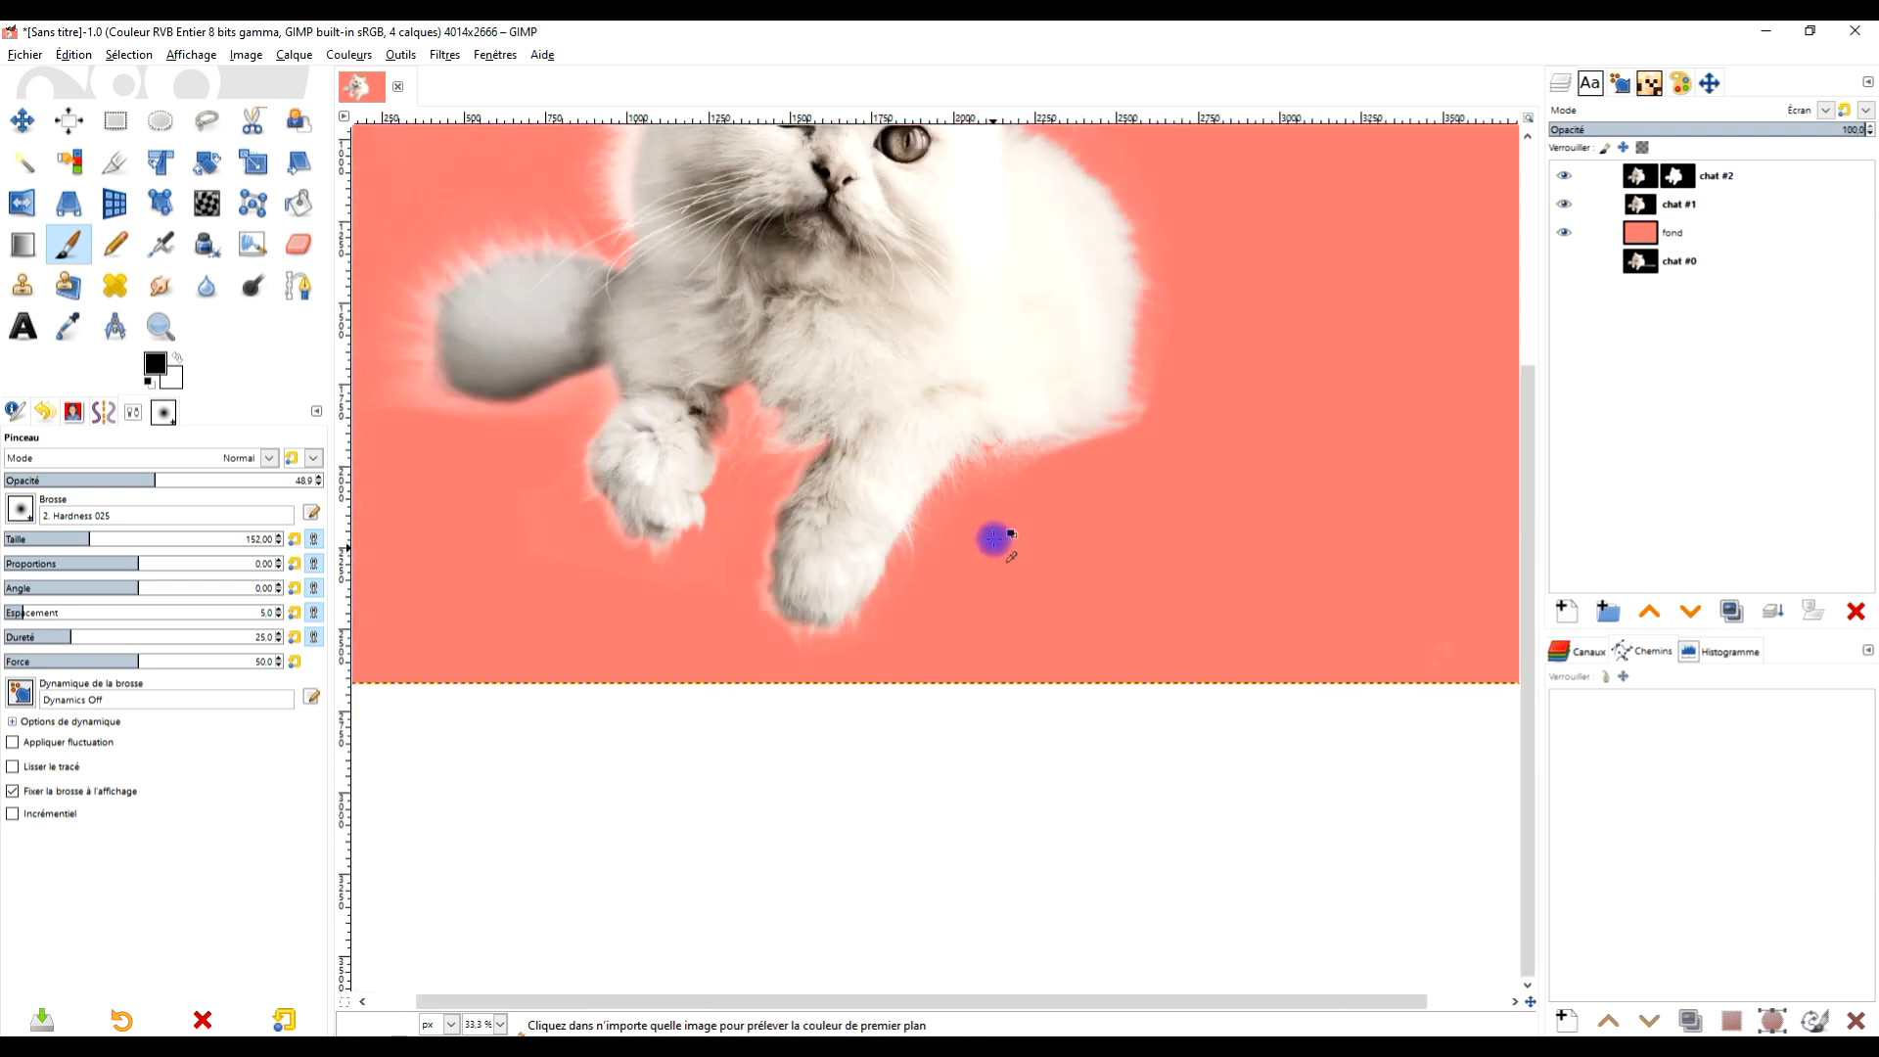
scroll(1144, 427, up, 4)
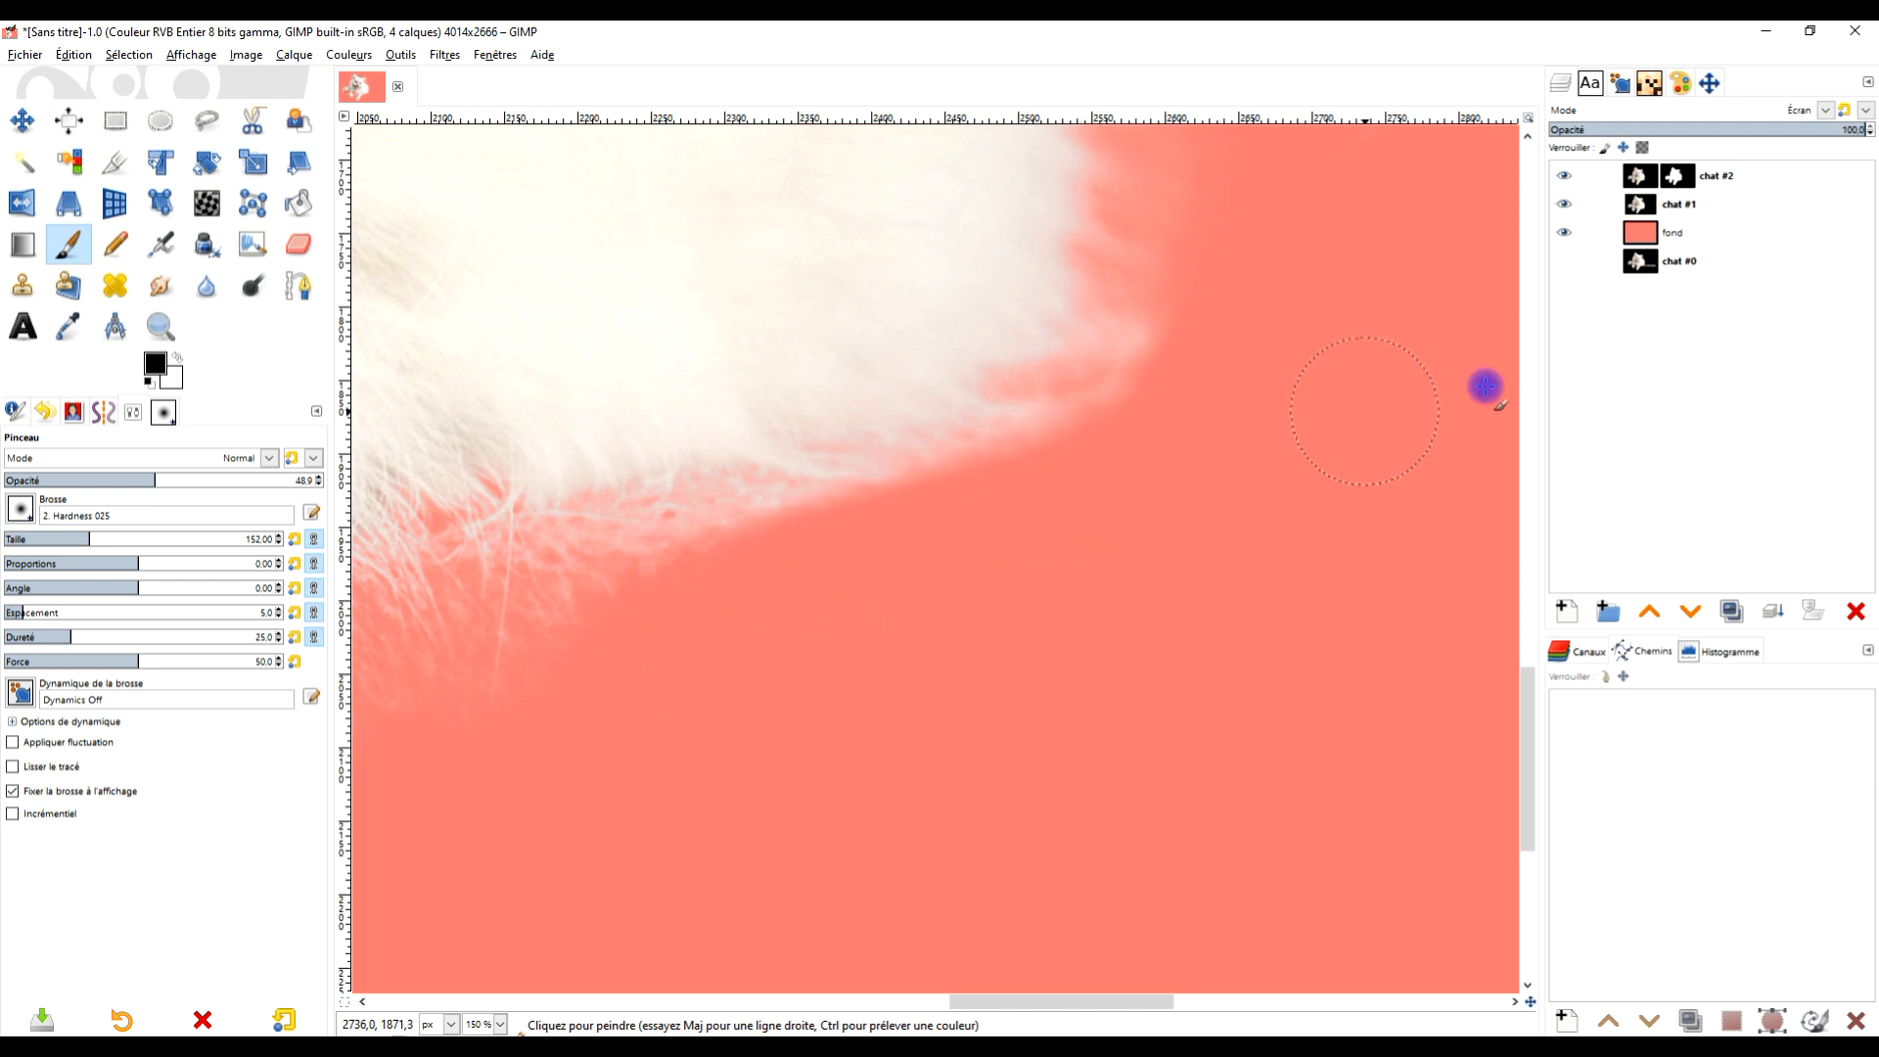
Paint black on the chat #2 mask just below the belly fur
click(1674, 183)
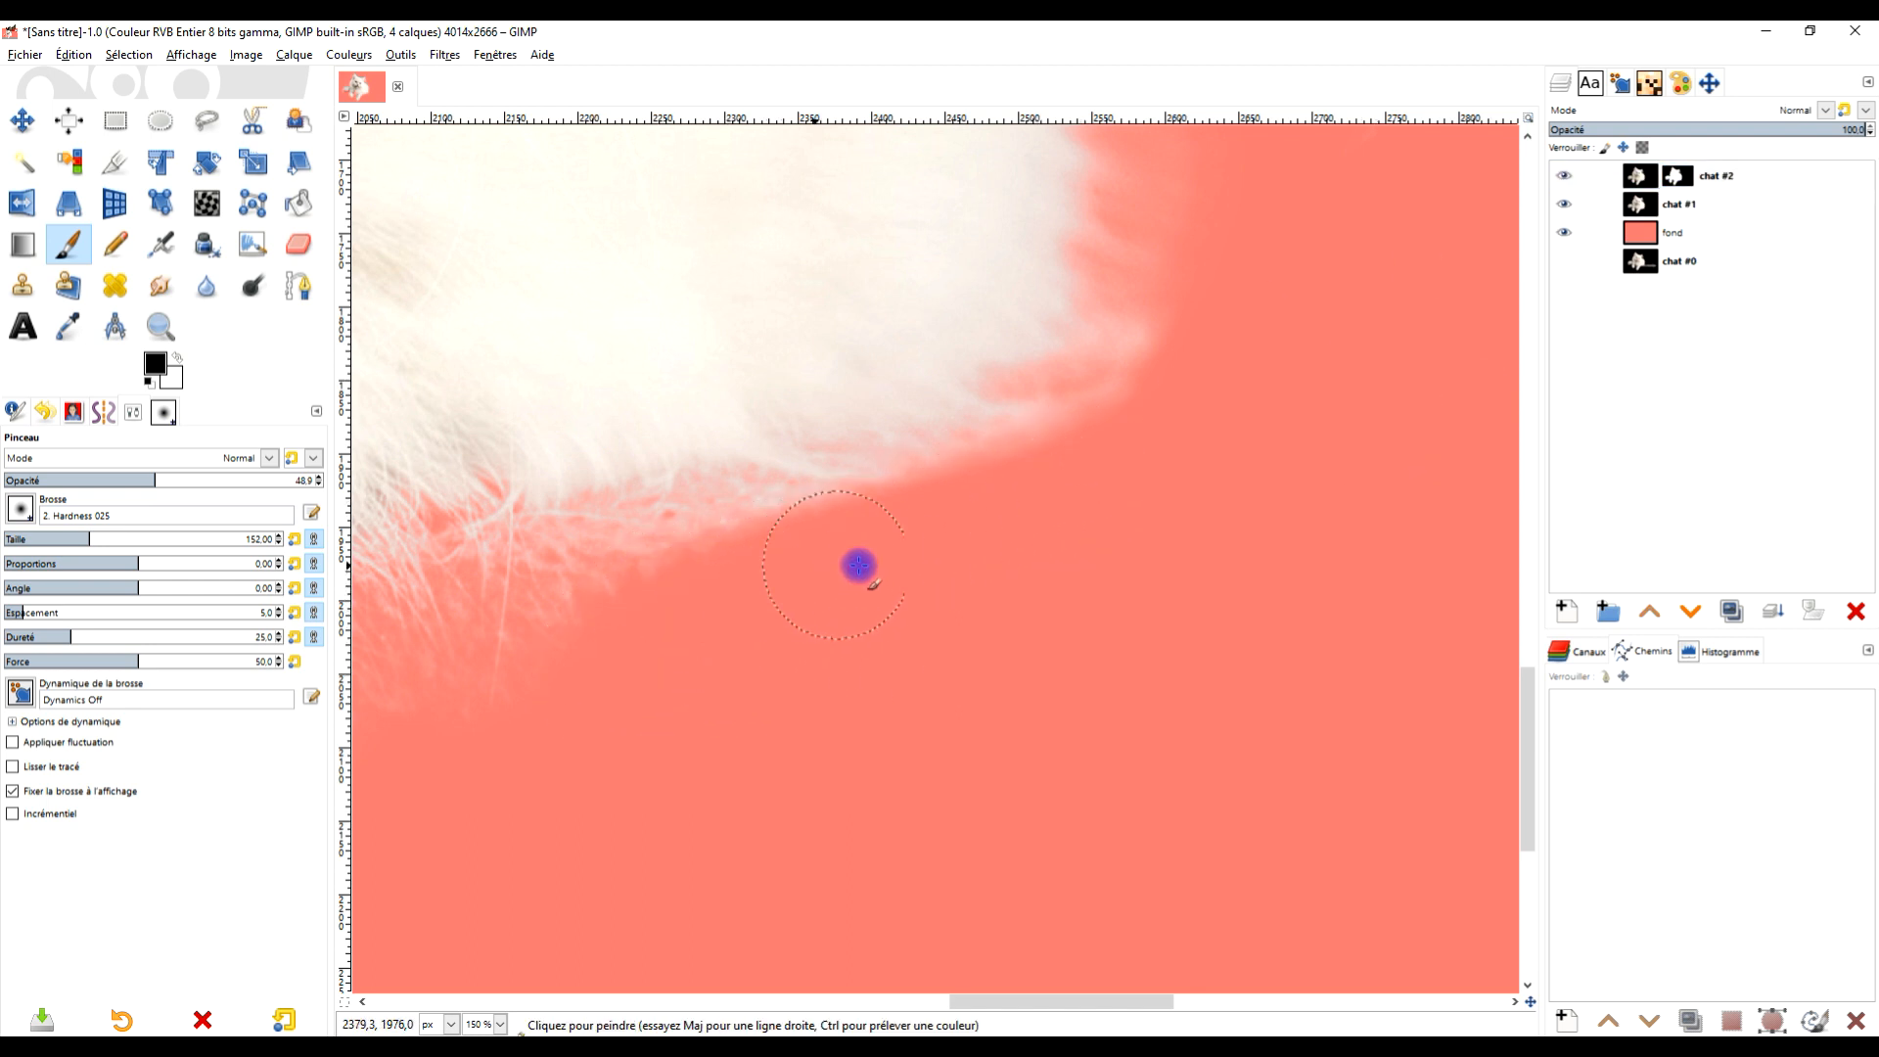
mouse_move(812, 550)
mouse_down()
mouse_move(1037, 496)
mouse_move(668, 596)
mouse_move(565, 676)
mouse_move(635, 645)
mouse_move(536, 702)
mouse_up()
drag(607, 643, 591, 667)
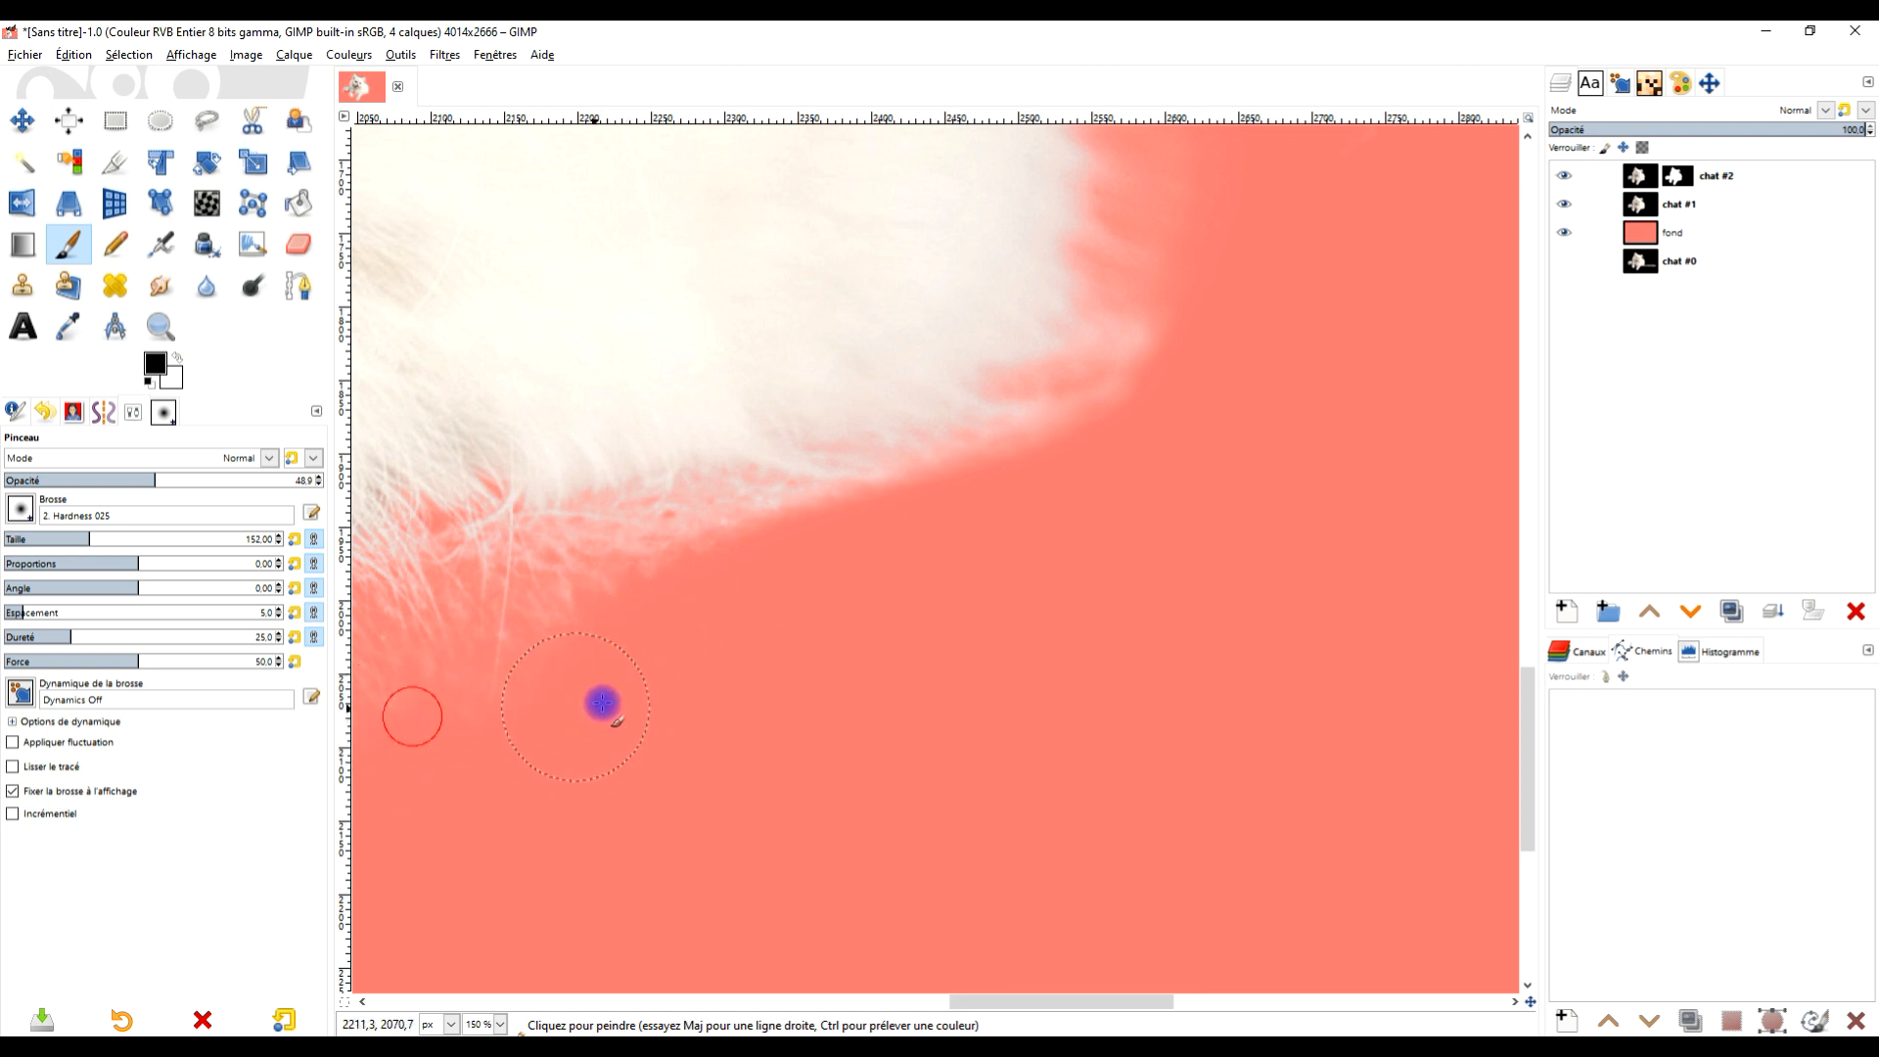
Switch to chat #1 and paint black along the belly fur edge and around the lower corner of the hindquarters
click(1673, 176)
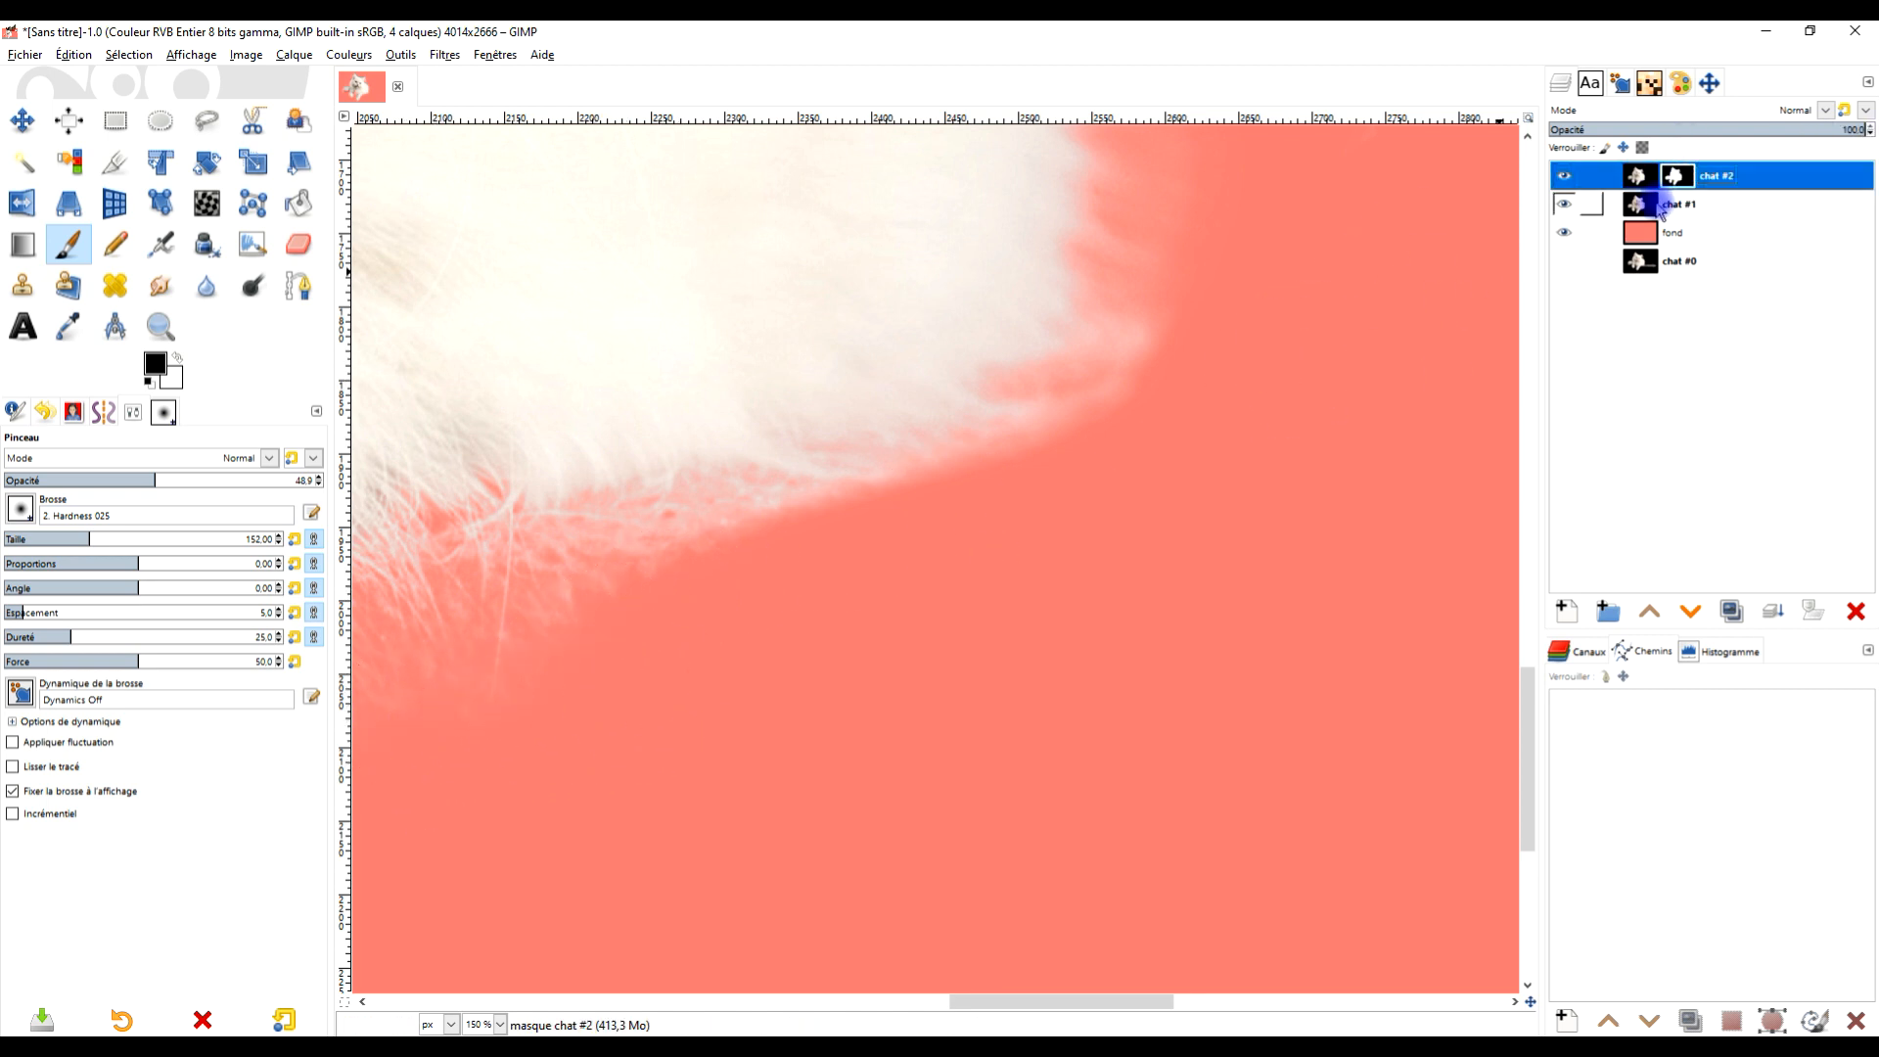
click(1661, 206)
click(650, 617)
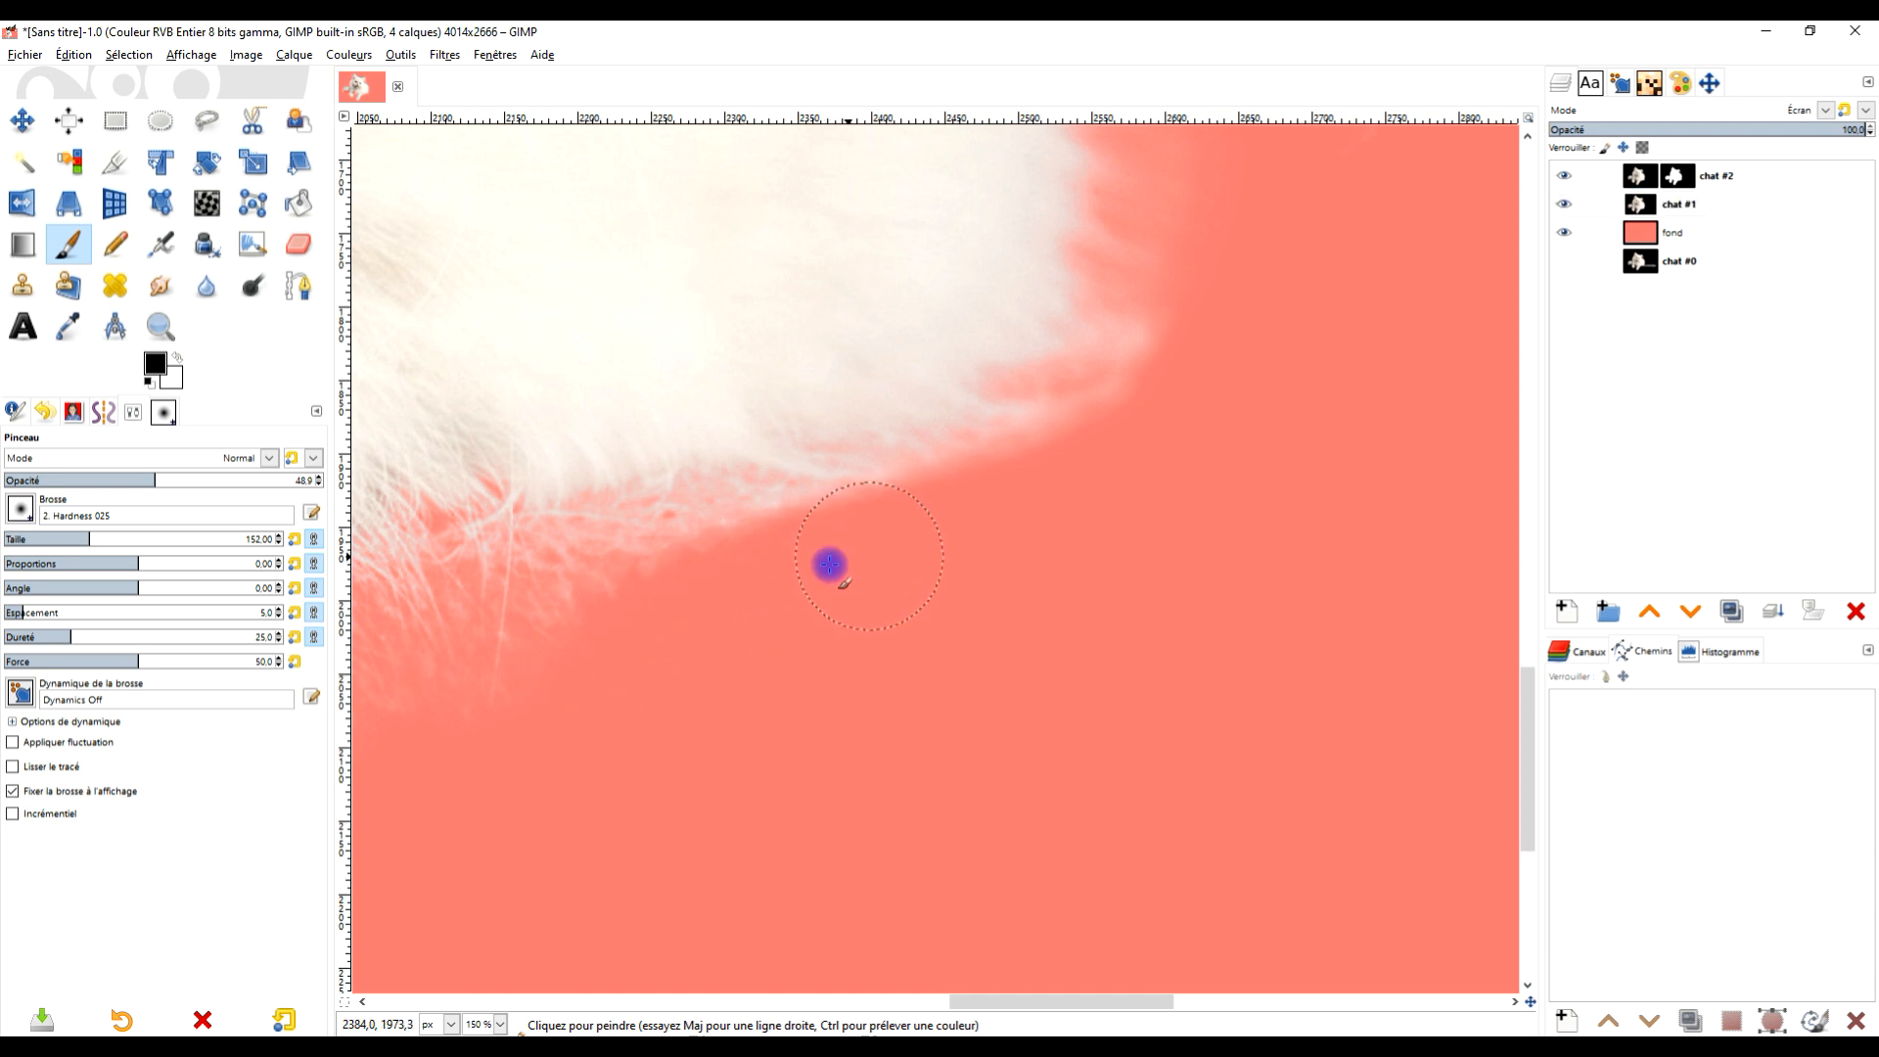
drag(567, 668, 418, 751)
drag(846, 581, 1086, 454)
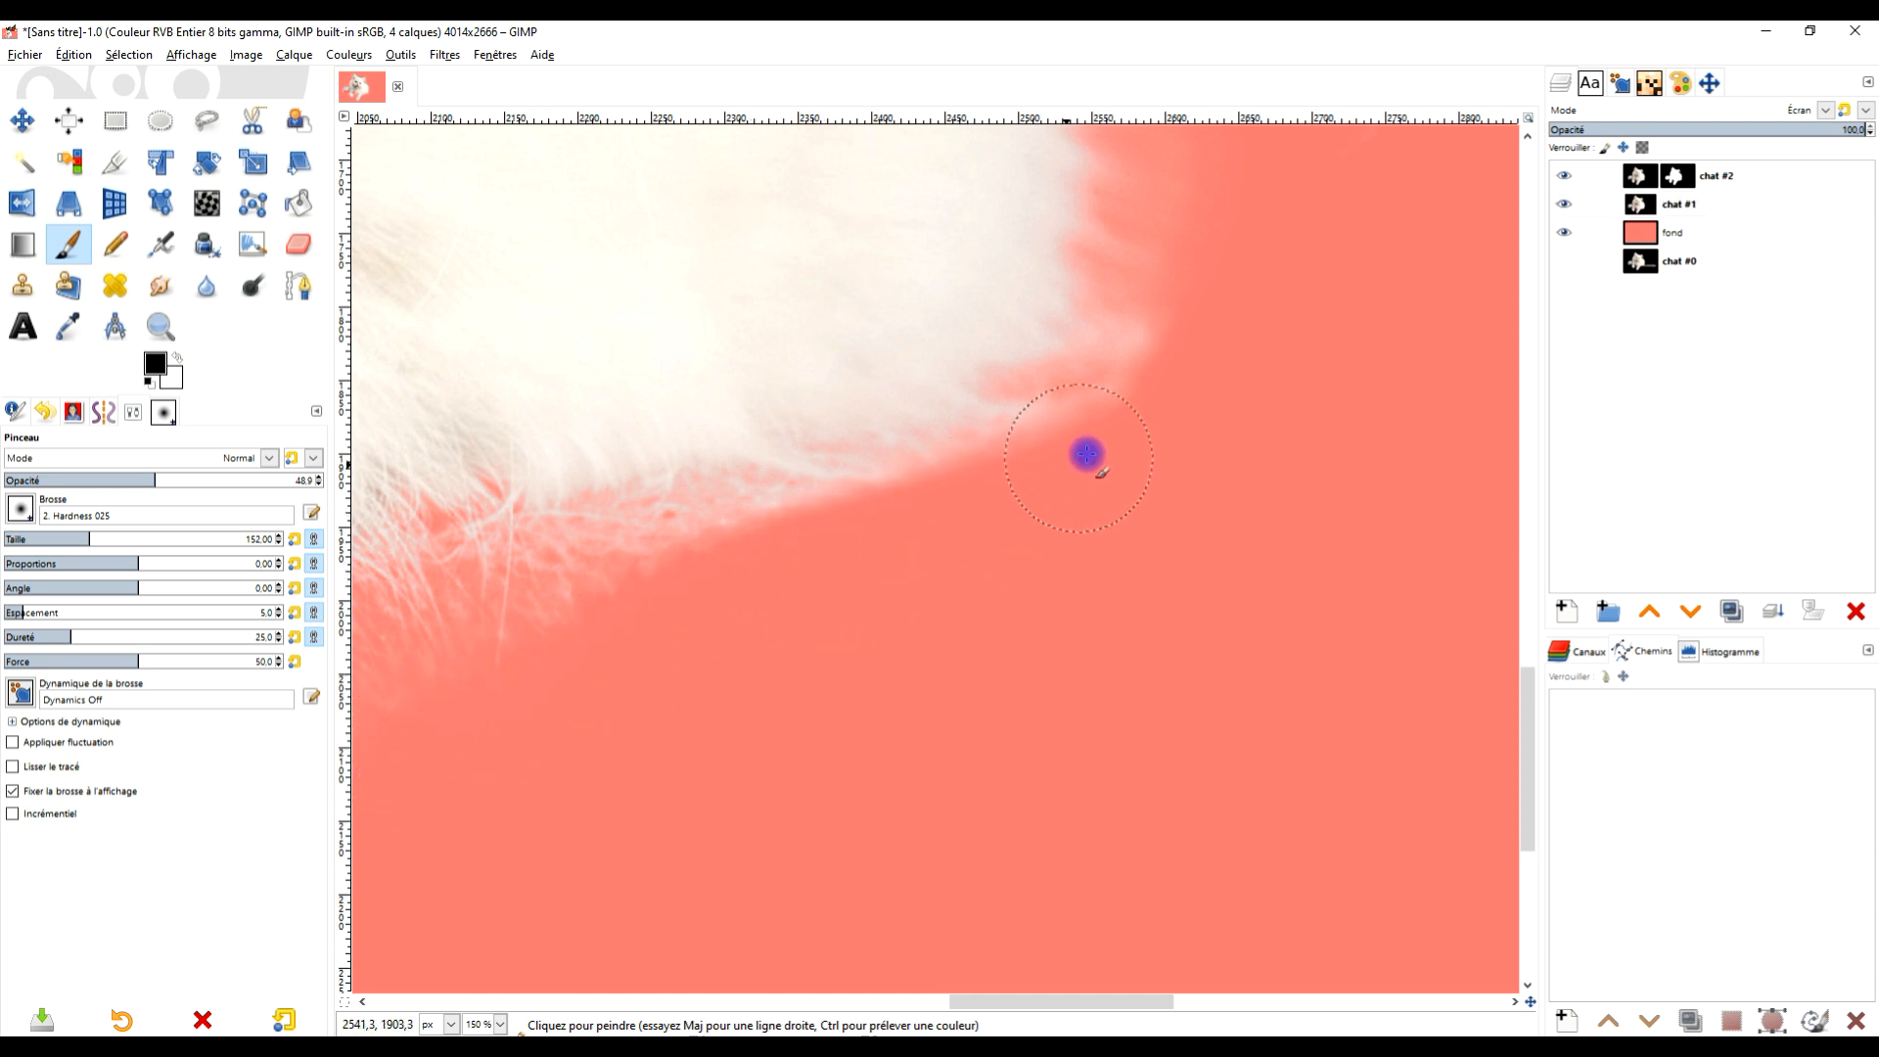
drag(1187, 314, 1145, 400)
Continue painting black on chat #1 up the outer fur edge of the hindquarters to clear the halo
mouse_move(1221, 274)
mouse_down()
mouse_move(1176, 404)
mouse_move(1228, 665)
mouse_up()
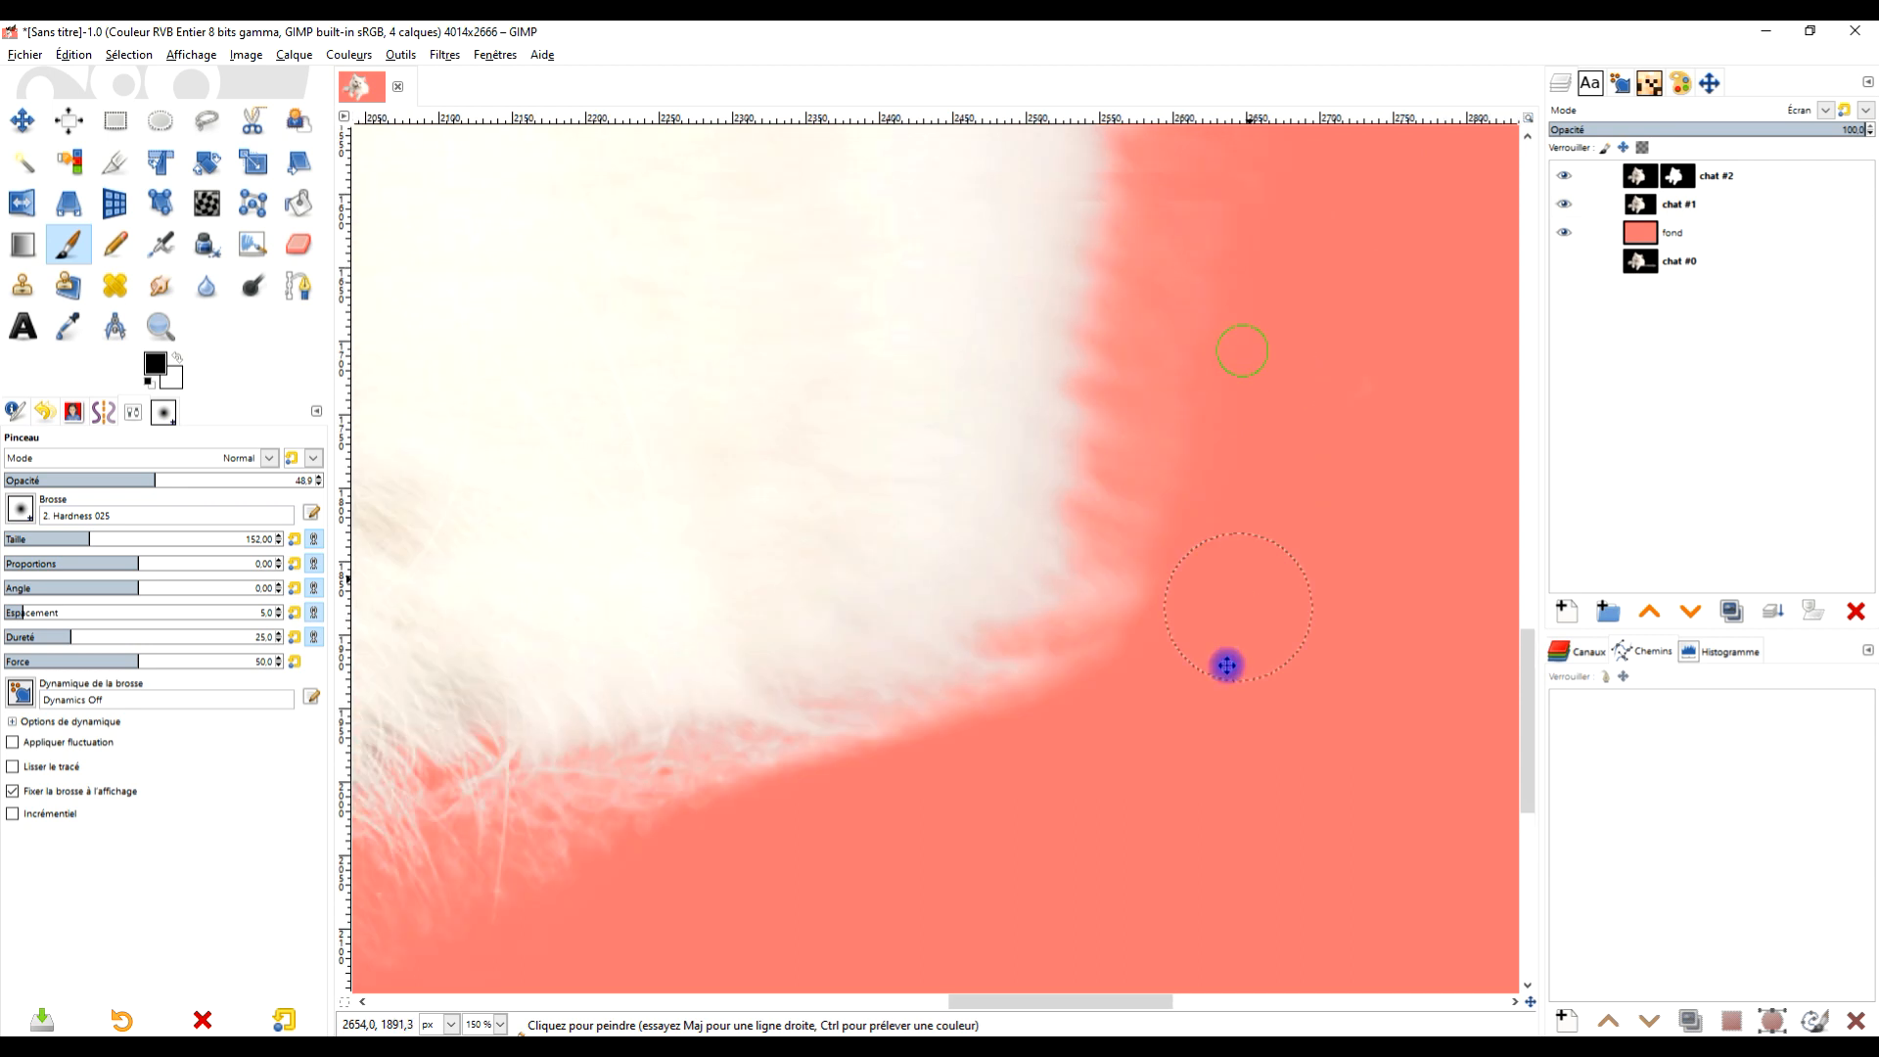
drag(1222, 444, 1214, 470)
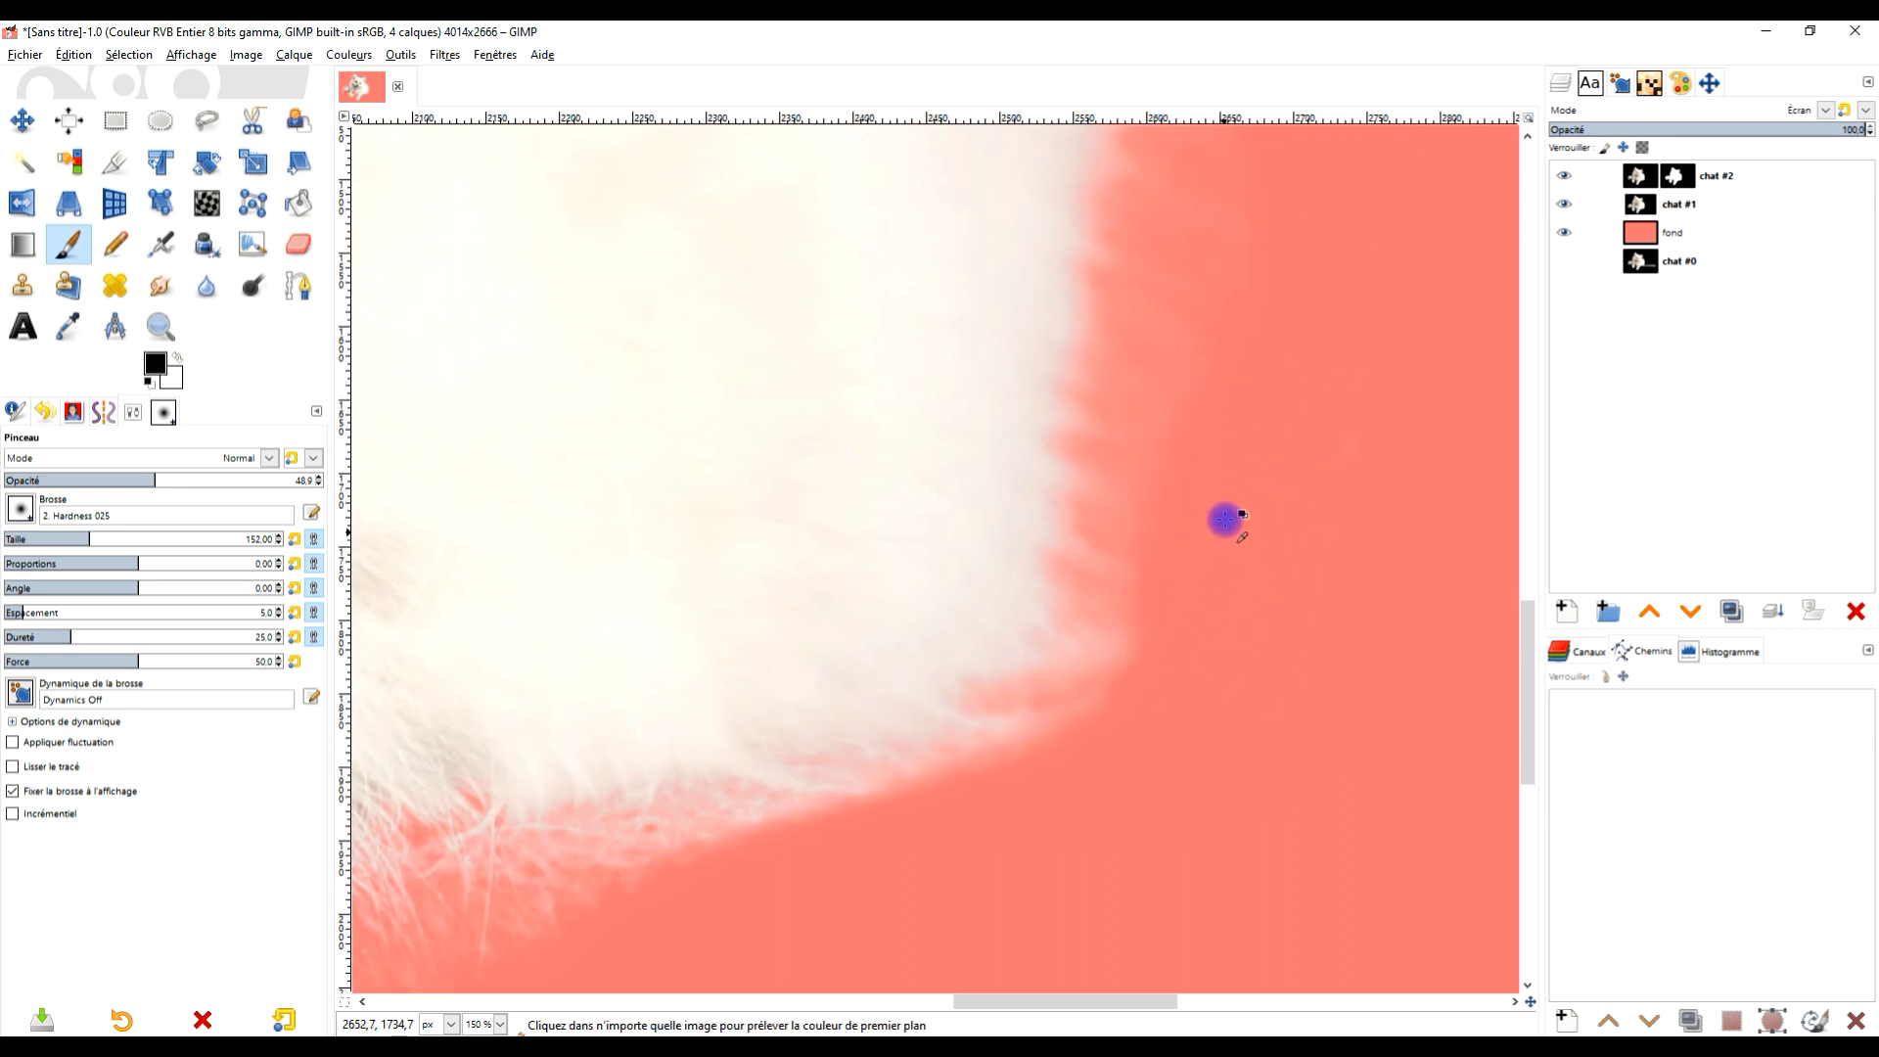
scroll(1225, 520, down, 4)
scroll(1309, 409, up, 3)
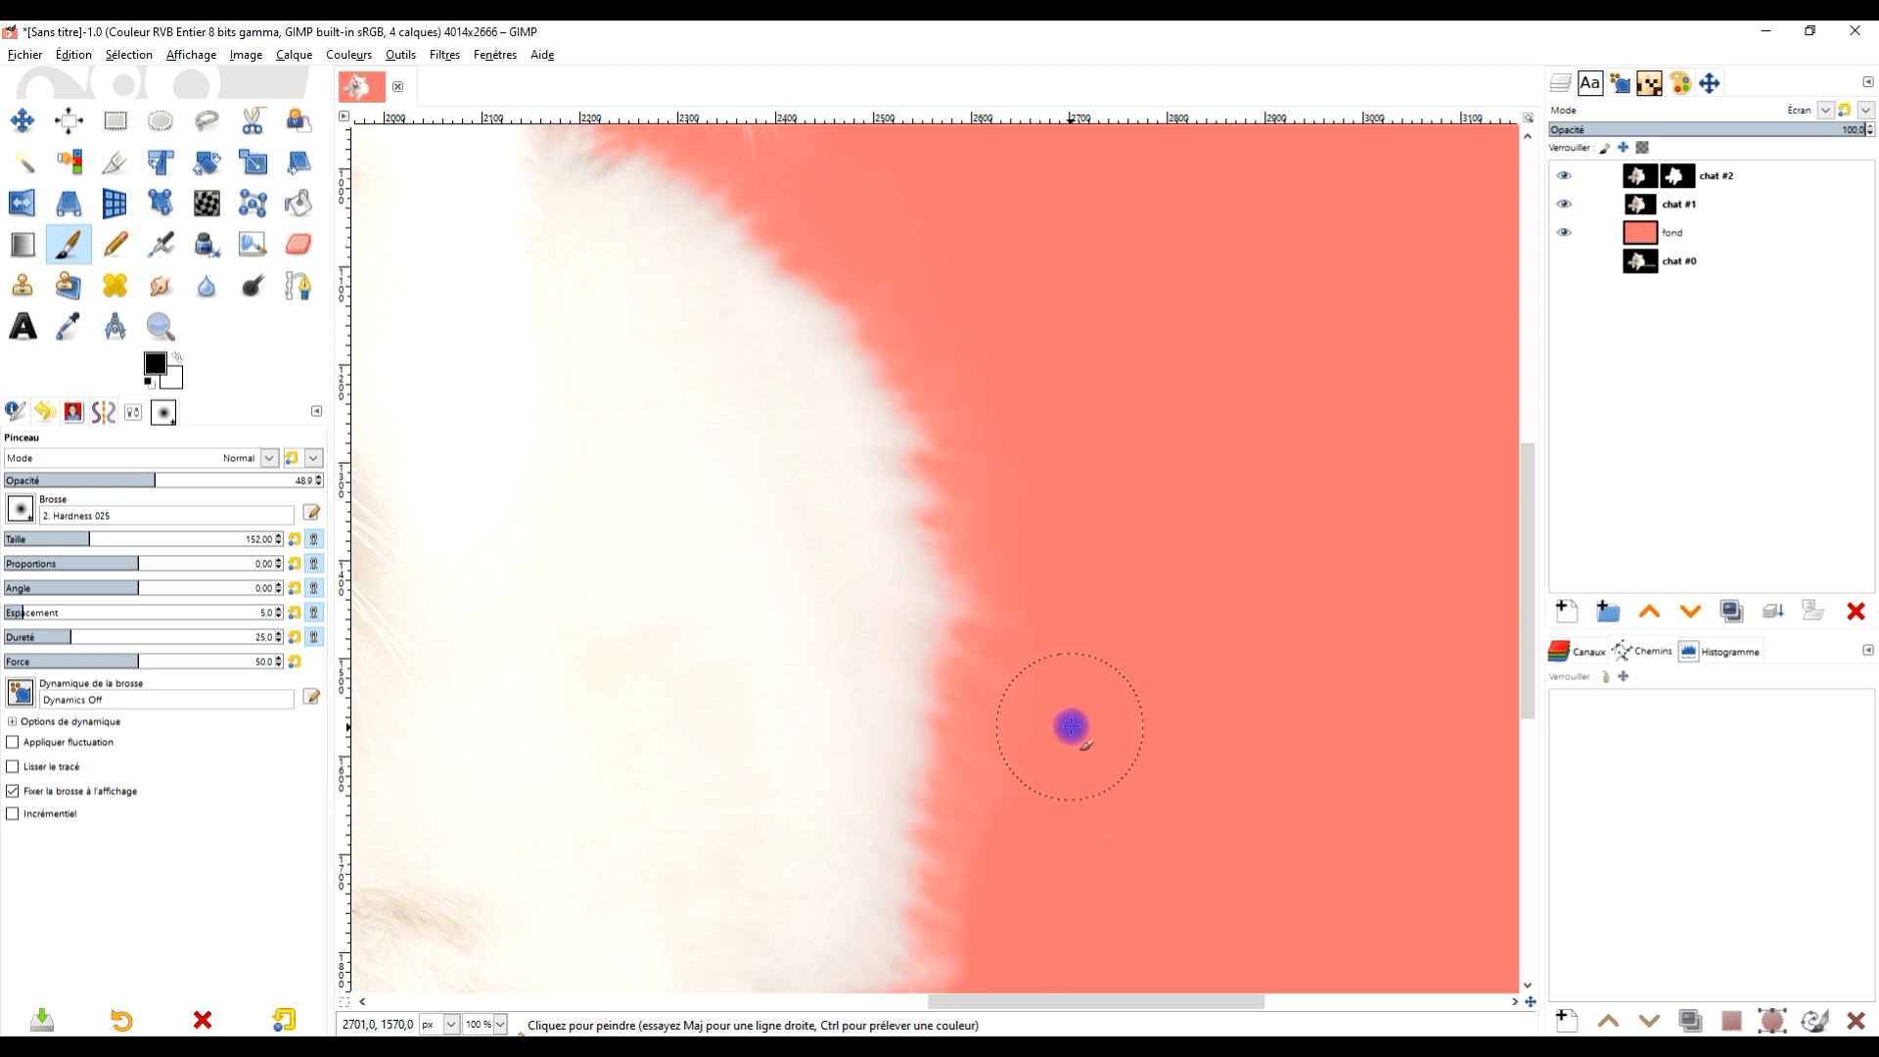
scroll(1077, 802, down, 3)
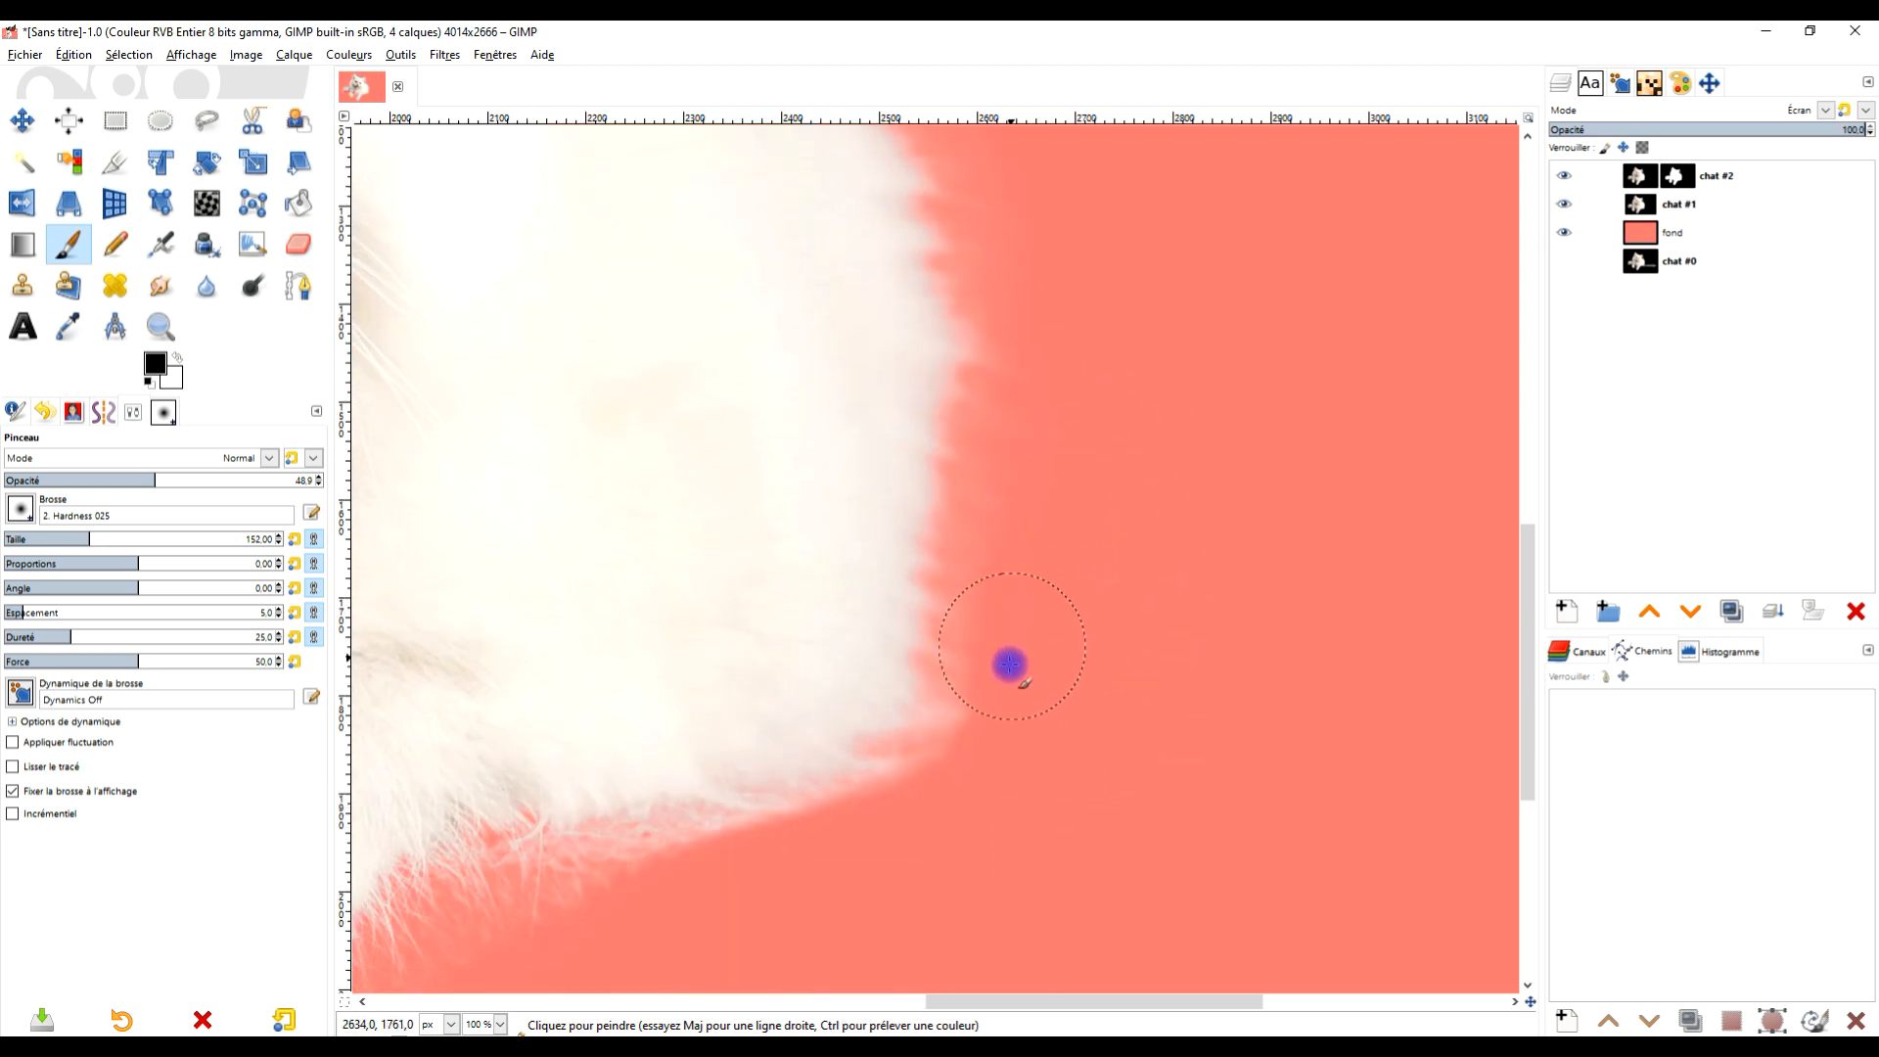
Select the chat #2 mask and paint black beside the fur edge from the hindquarters up the back
click(1675, 175)
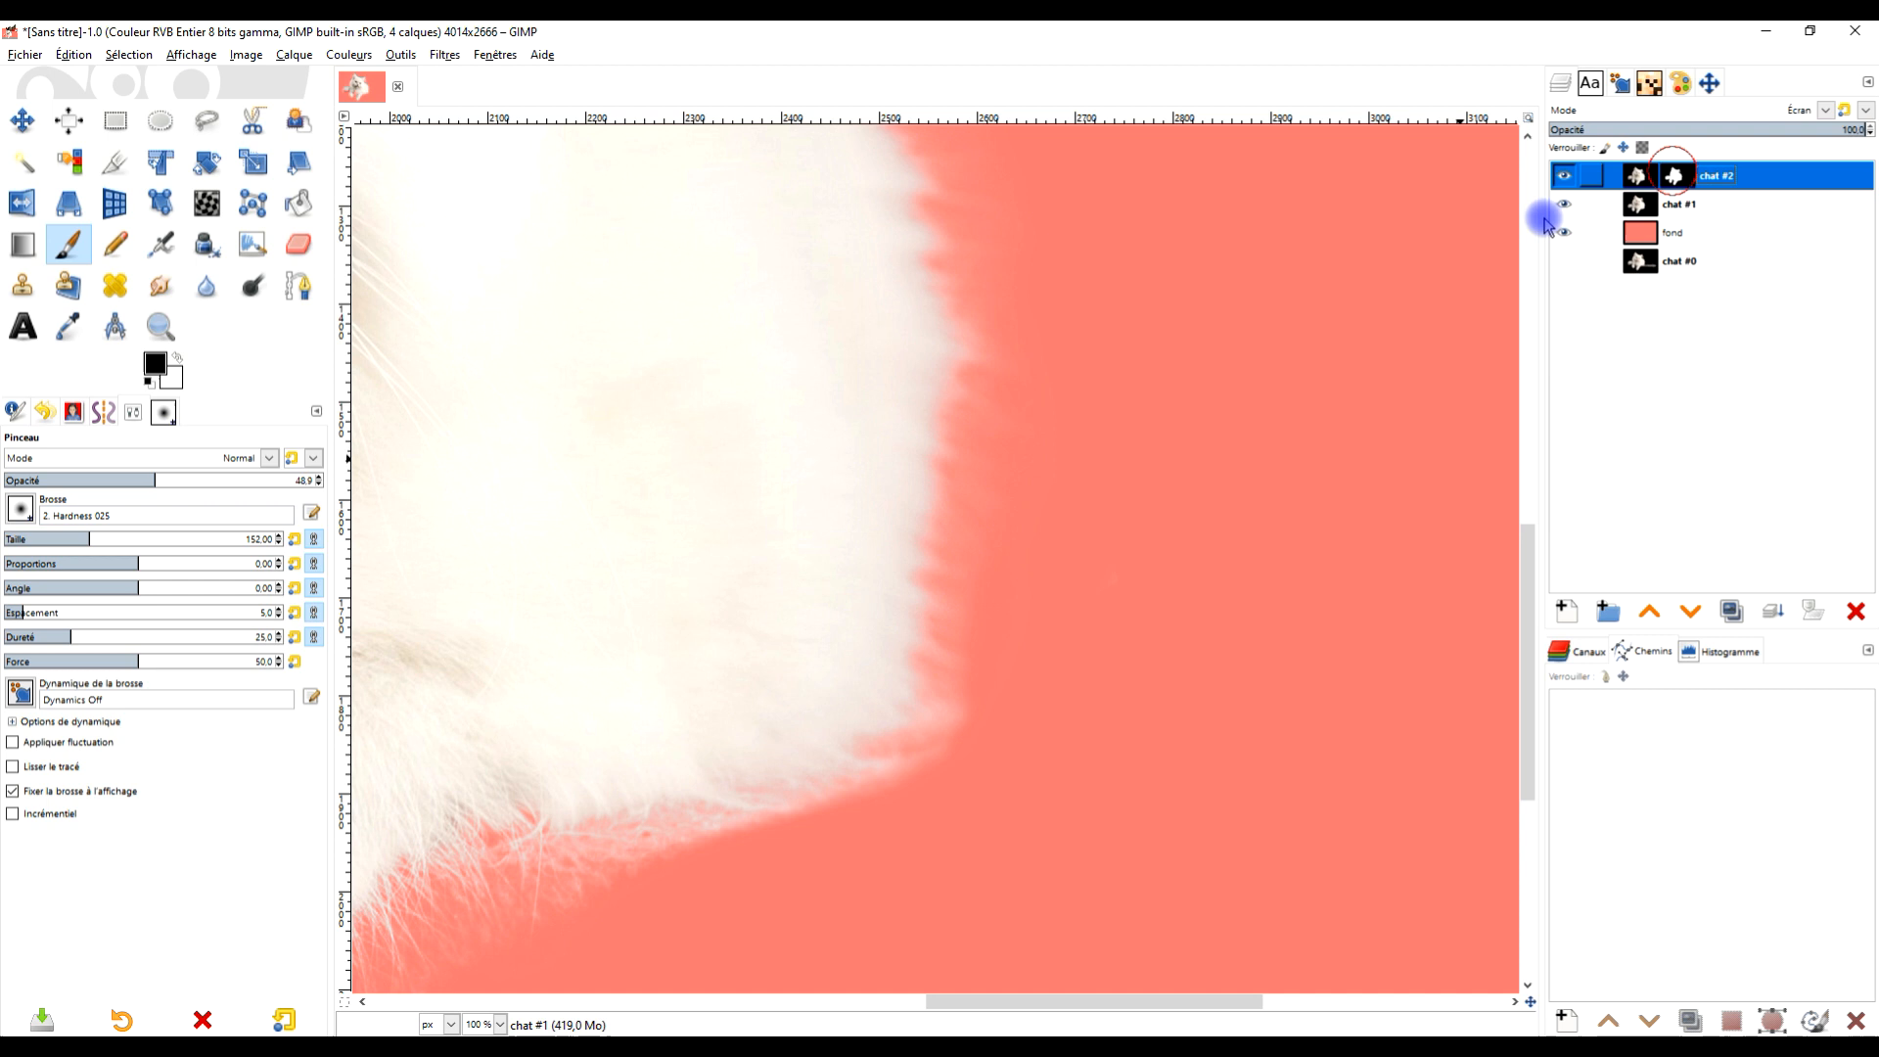
drag(1206, 301, 1193, 554)
drag(956, 307, 998, 382)
scroll(1040, 262, down, 2)
mouse_move(1041, 262)
mouse_down()
mouse_move(1173, 542)
mouse_move(1101, 544)
mouse_up()
scroll(1073, 457, up, 2)
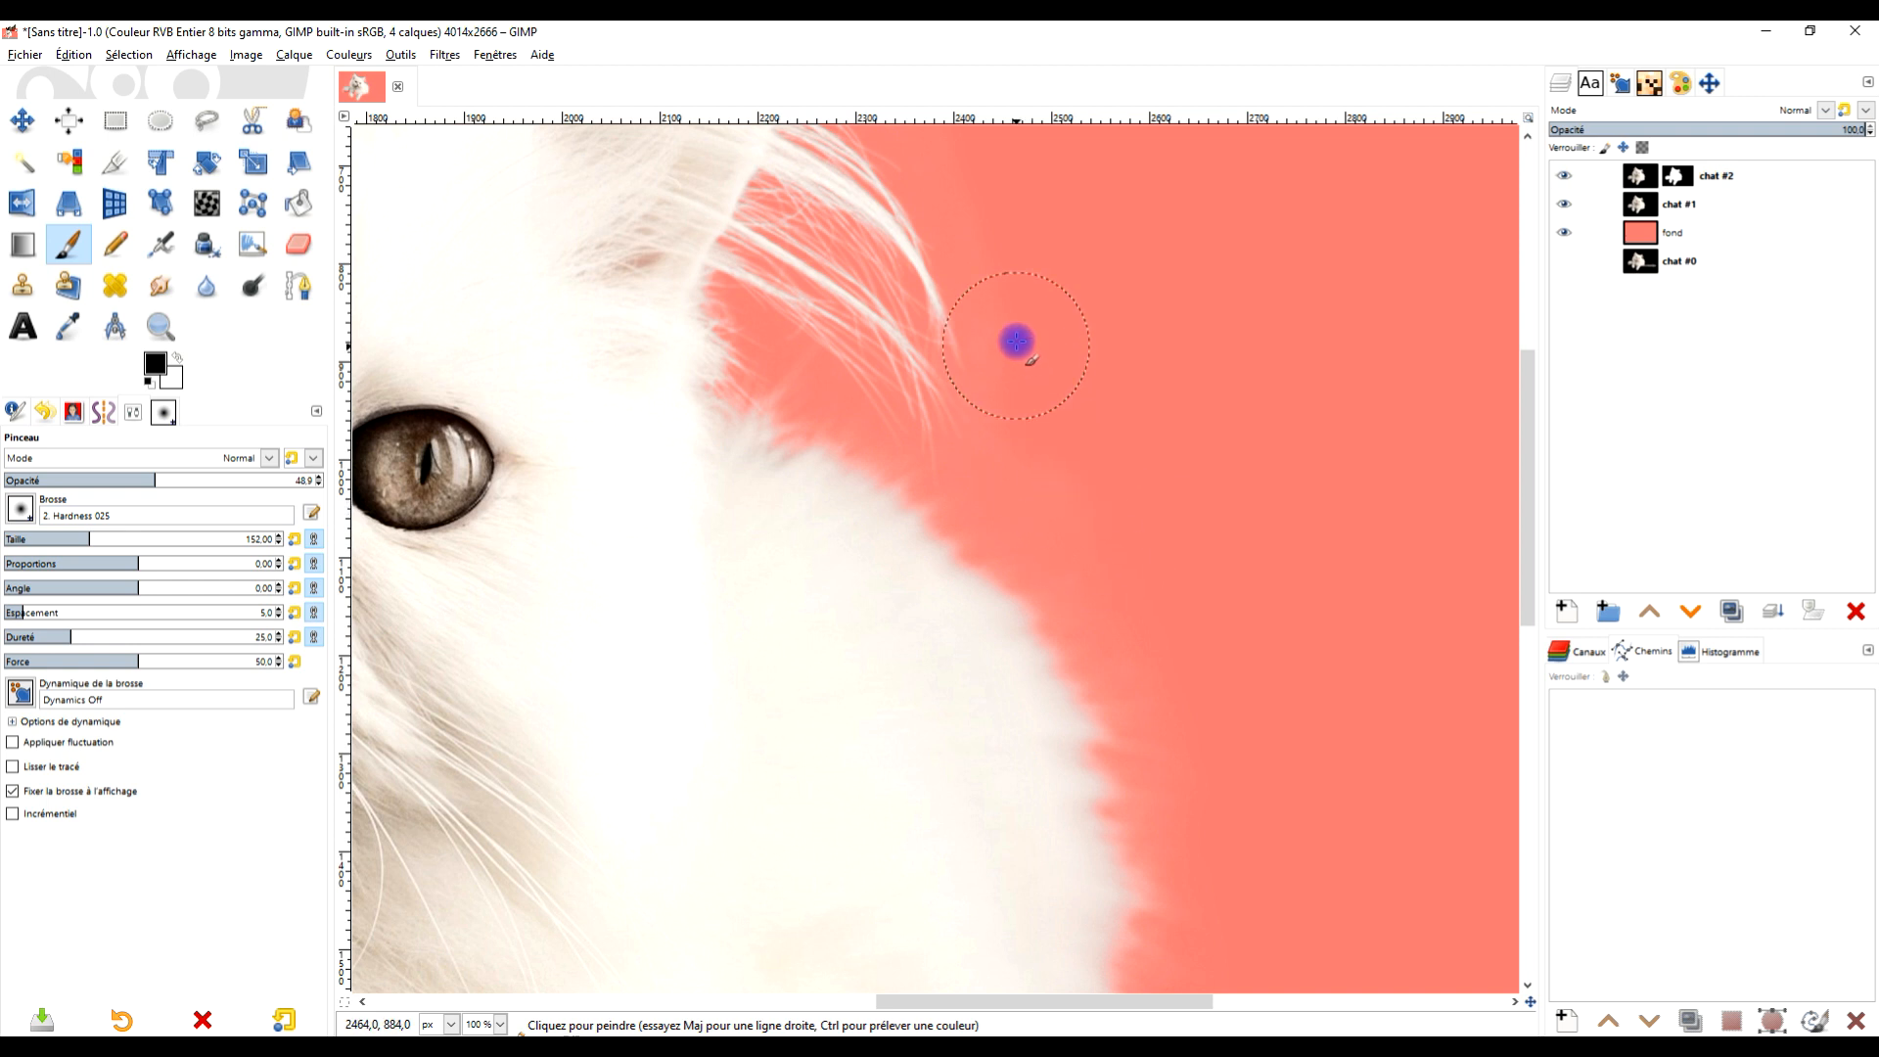
Paint black on the chat #2 mask in the background beside the ear with the long loose hairs
mouse_move(1006, 285)
mouse_down()
mouse_move(998, 218)
mouse_move(1040, 352)
mouse_up()
scroll(1024, 274, down, 2)
drag(915, 323, 1109, 538)
scroll(811, 246, up, 2)
drag(855, 202, 872, 402)
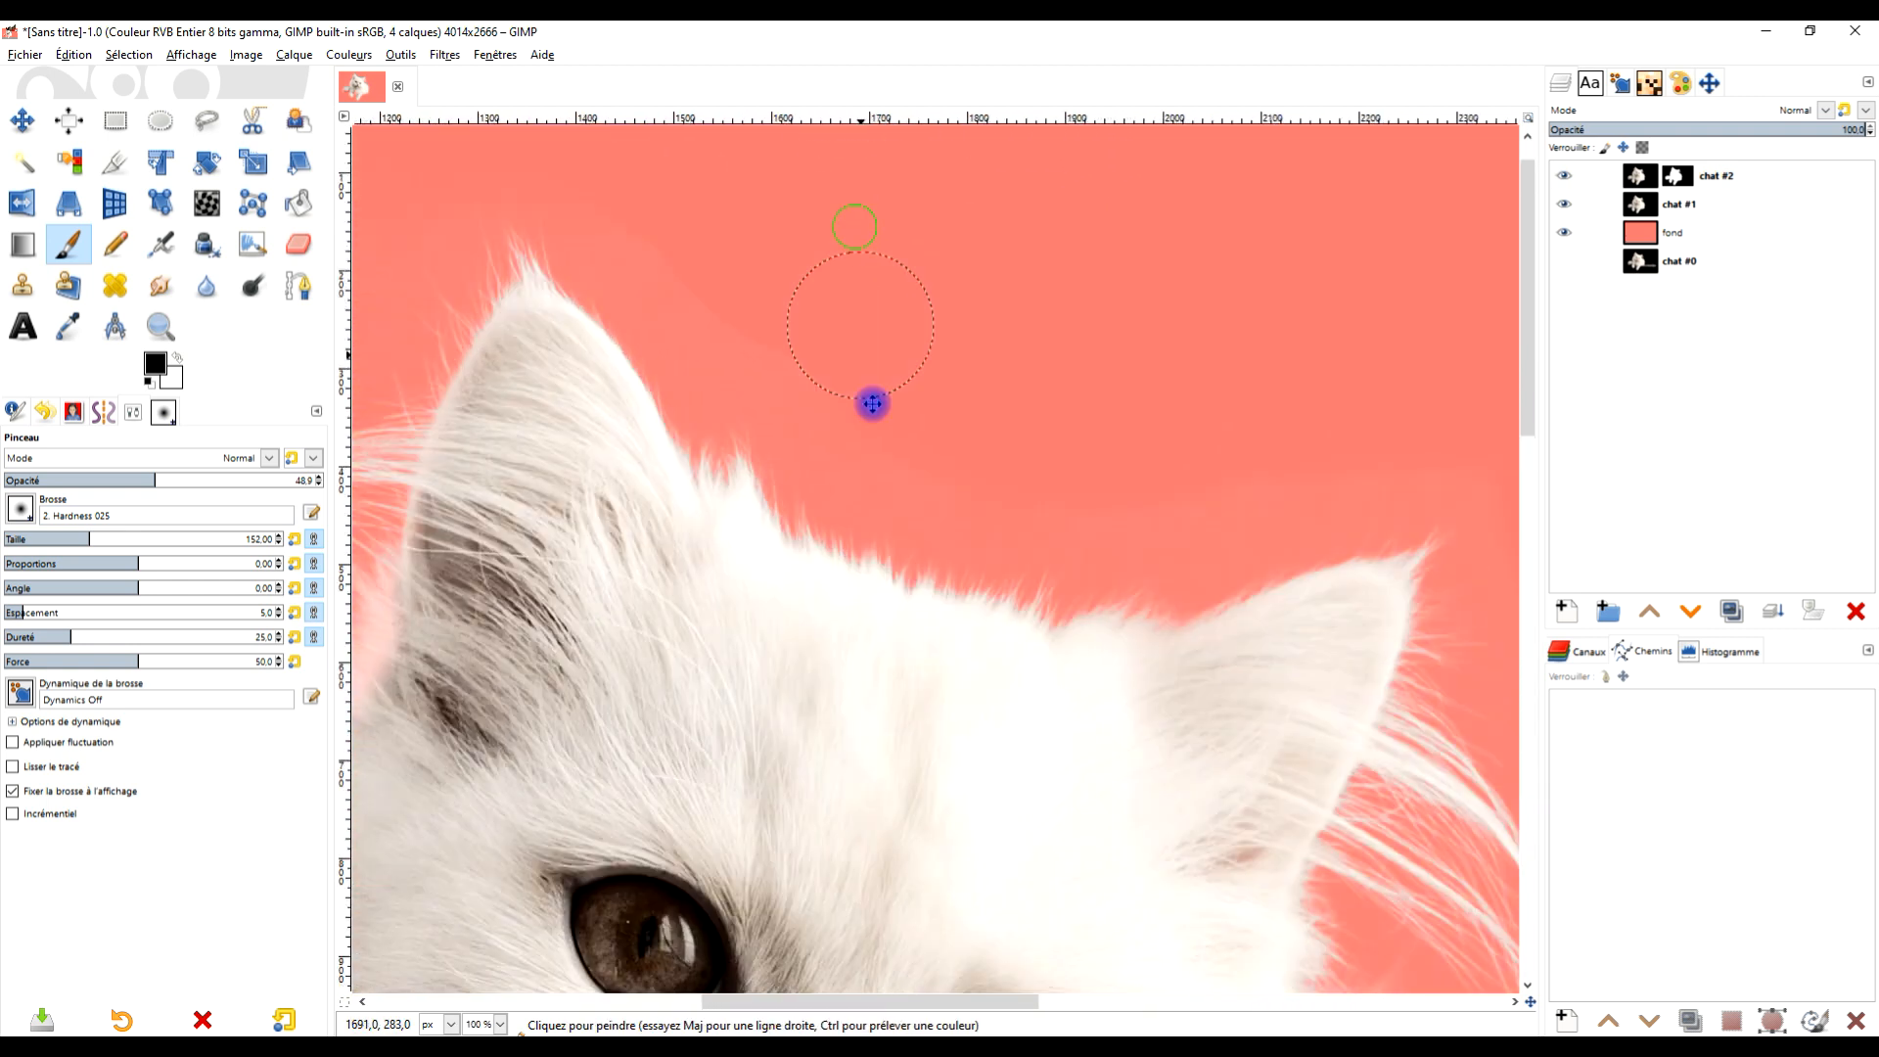
Paint black on the chat #2 mask in the background above the head between the ears, and make chat #1 active
mouse_move(732, 336)
mouse_down()
mouse_move(908, 506)
mouse_move(1057, 543)
mouse_up()
mouse_move(734, 382)
mouse_down()
mouse_move(914, 503)
mouse_move(1016, 544)
mouse_move(1153, 571)
mouse_move(1354, 545)
mouse_up()
drag(1178, 489, 971, 335)
drag(975, 390, 1002, 389)
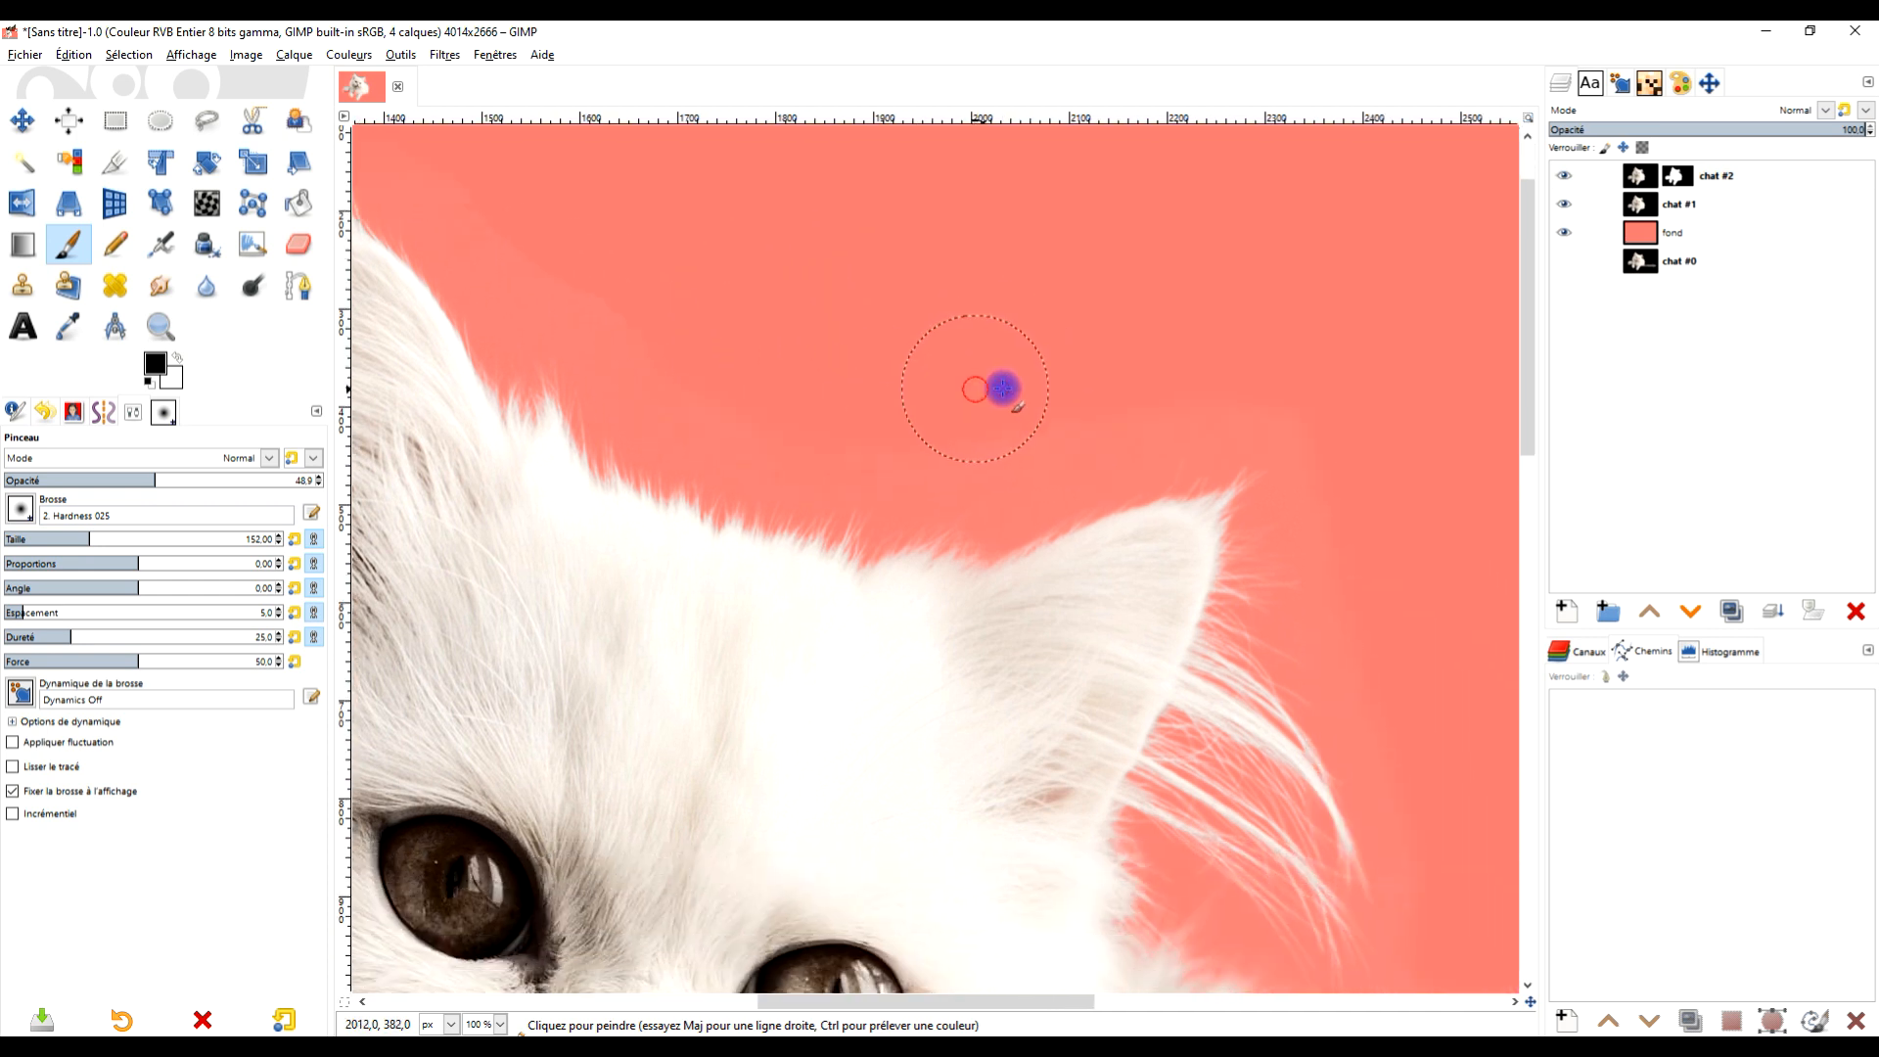
click(1640, 202)
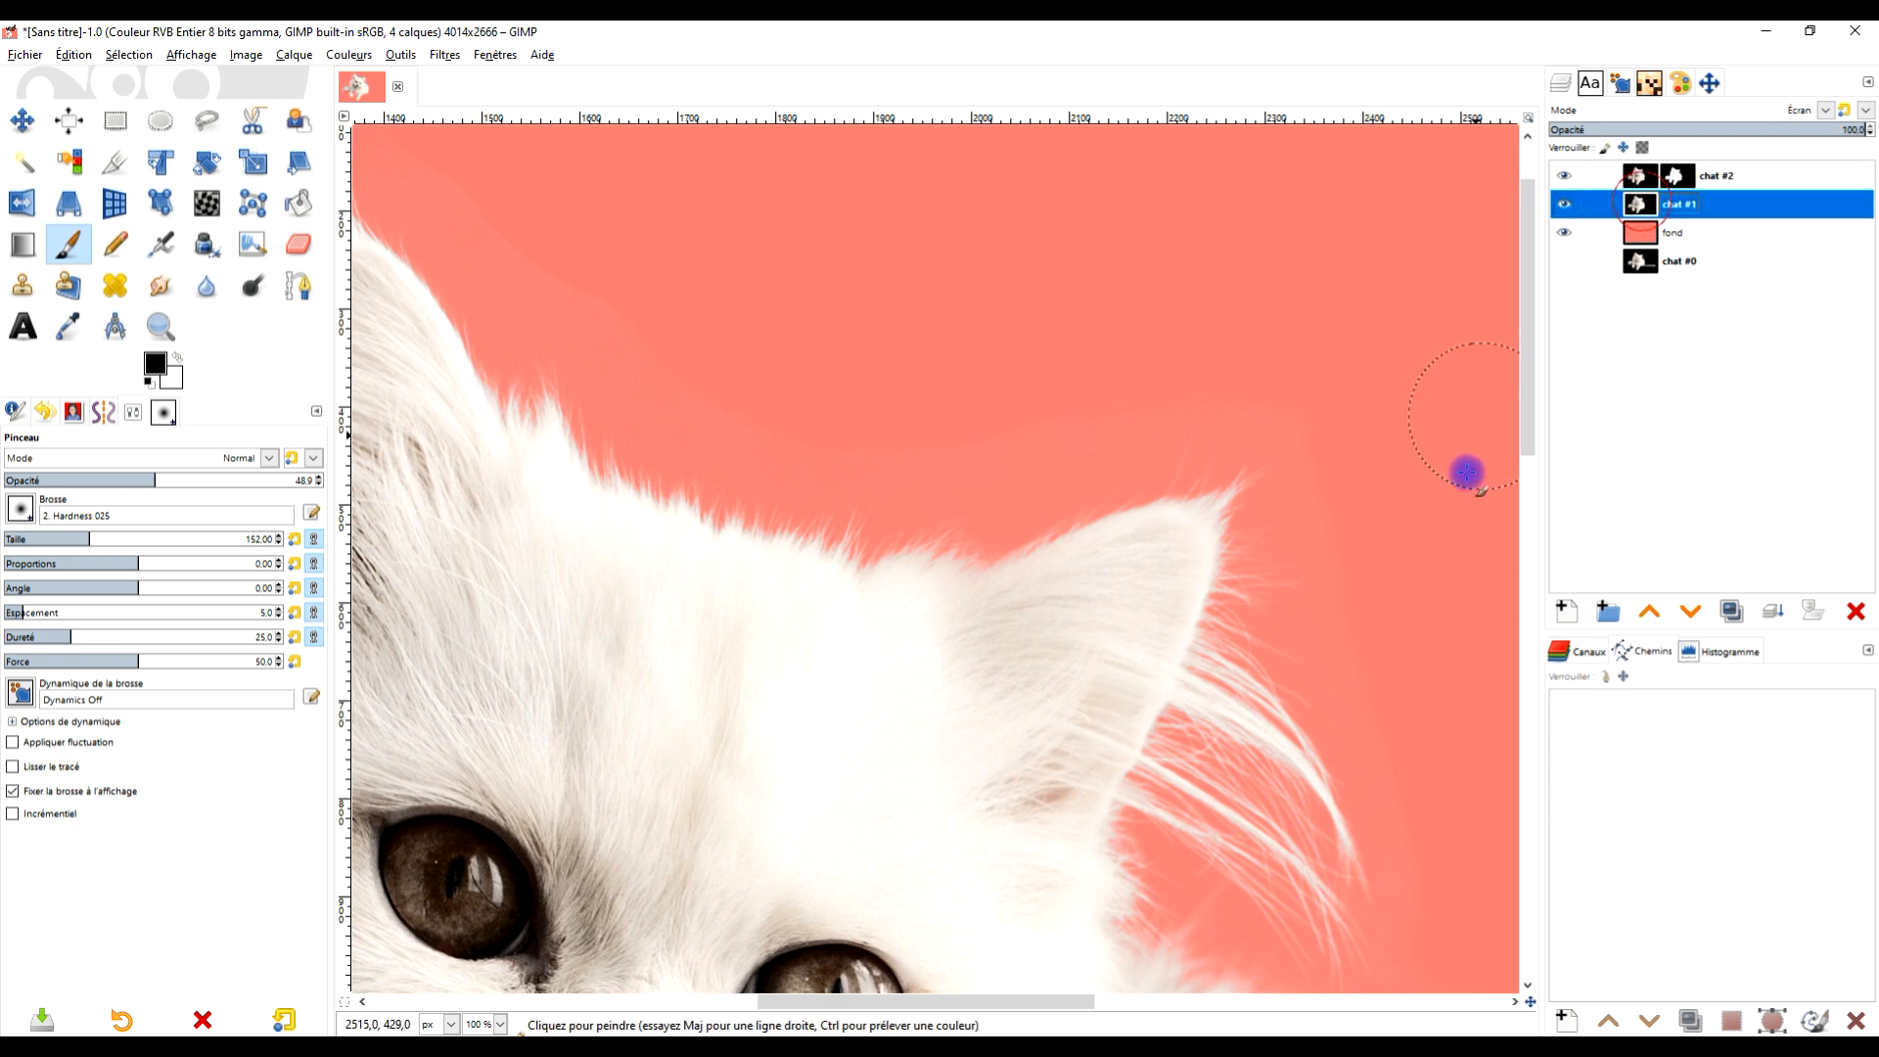
Paint black over the leftover haze on the chat #1 layer, beside the right-hand ear and above the cat's head
drag(1376, 587, 1342, 432)
mouse_move(1249, 357)
mouse_down()
mouse_move(1292, 386)
mouse_move(978, 442)
mouse_up()
mouse_move(1089, 401)
mouse_down()
mouse_move(884, 452)
mouse_move(782, 430)
mouse_up()
drag(690, 279, 1150, 540)
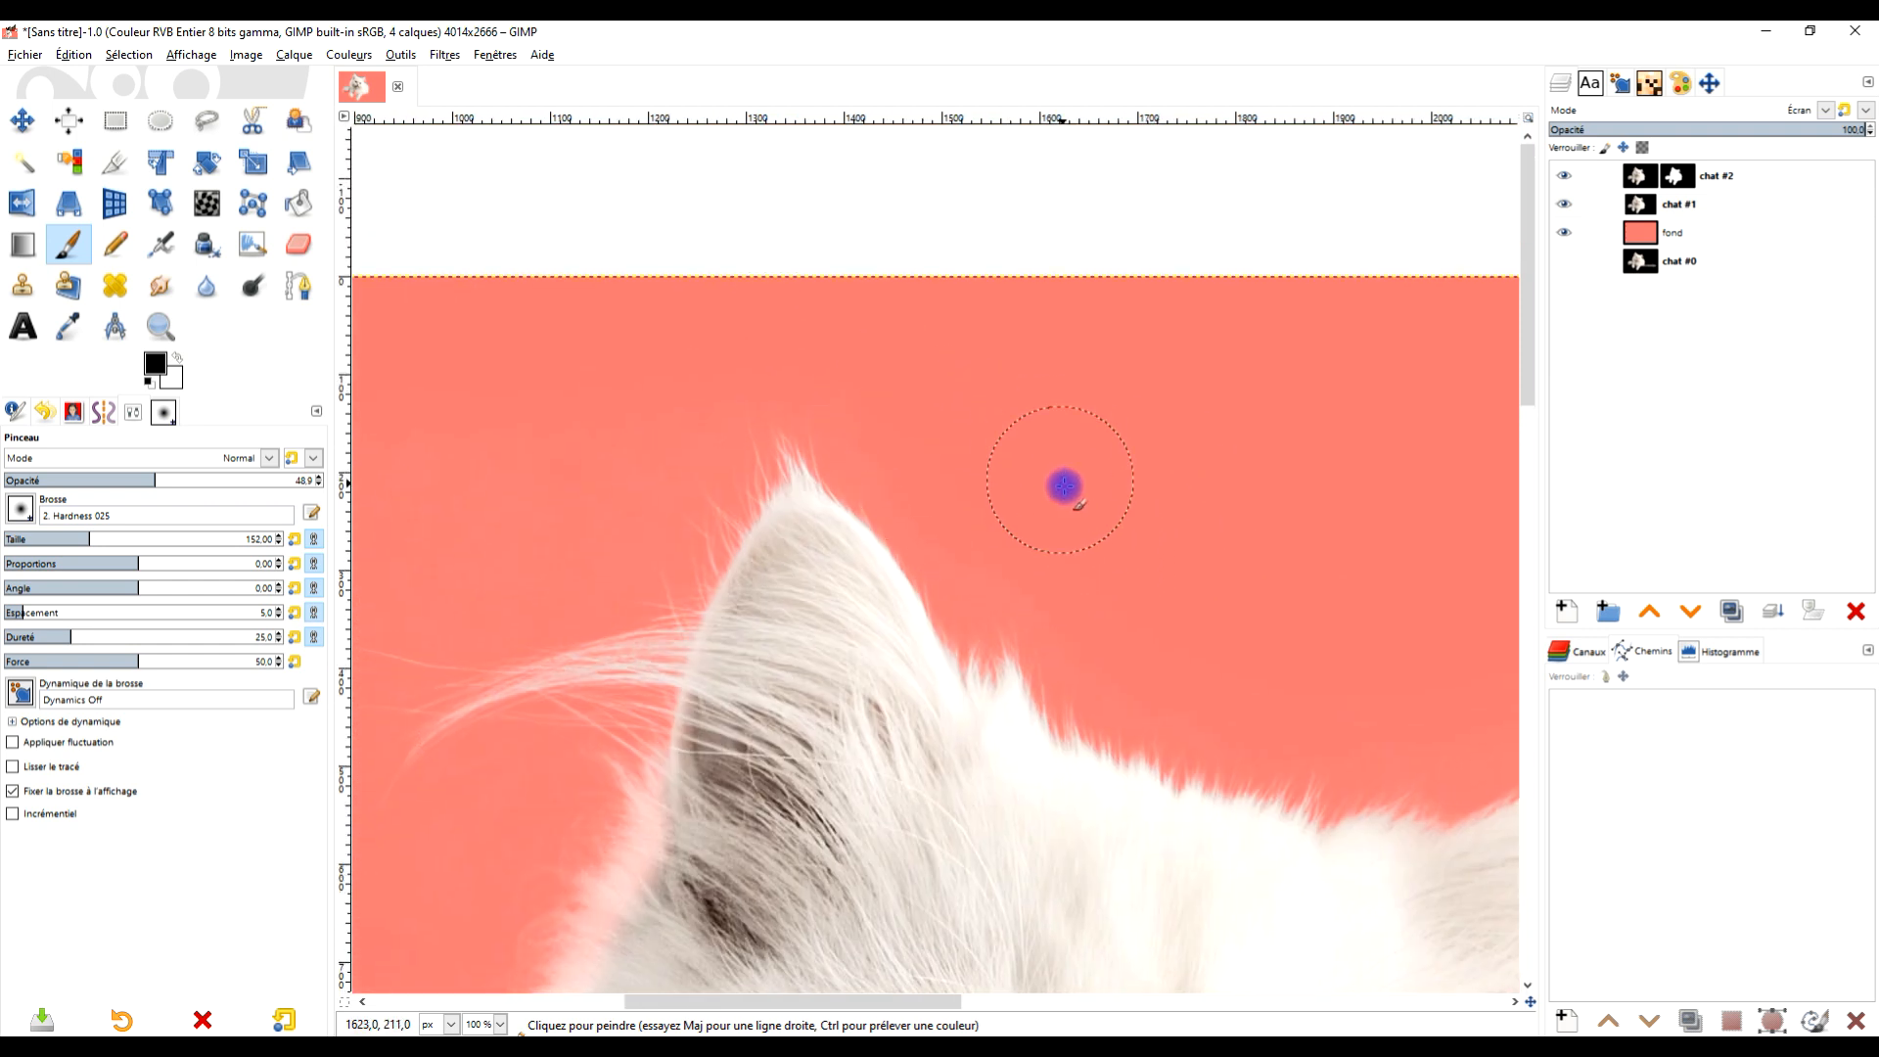
Examine the cat cutout's edges around the ears, head, tail and paws for leftover background traces
ctrl+scroll(931, 482, down, 2)
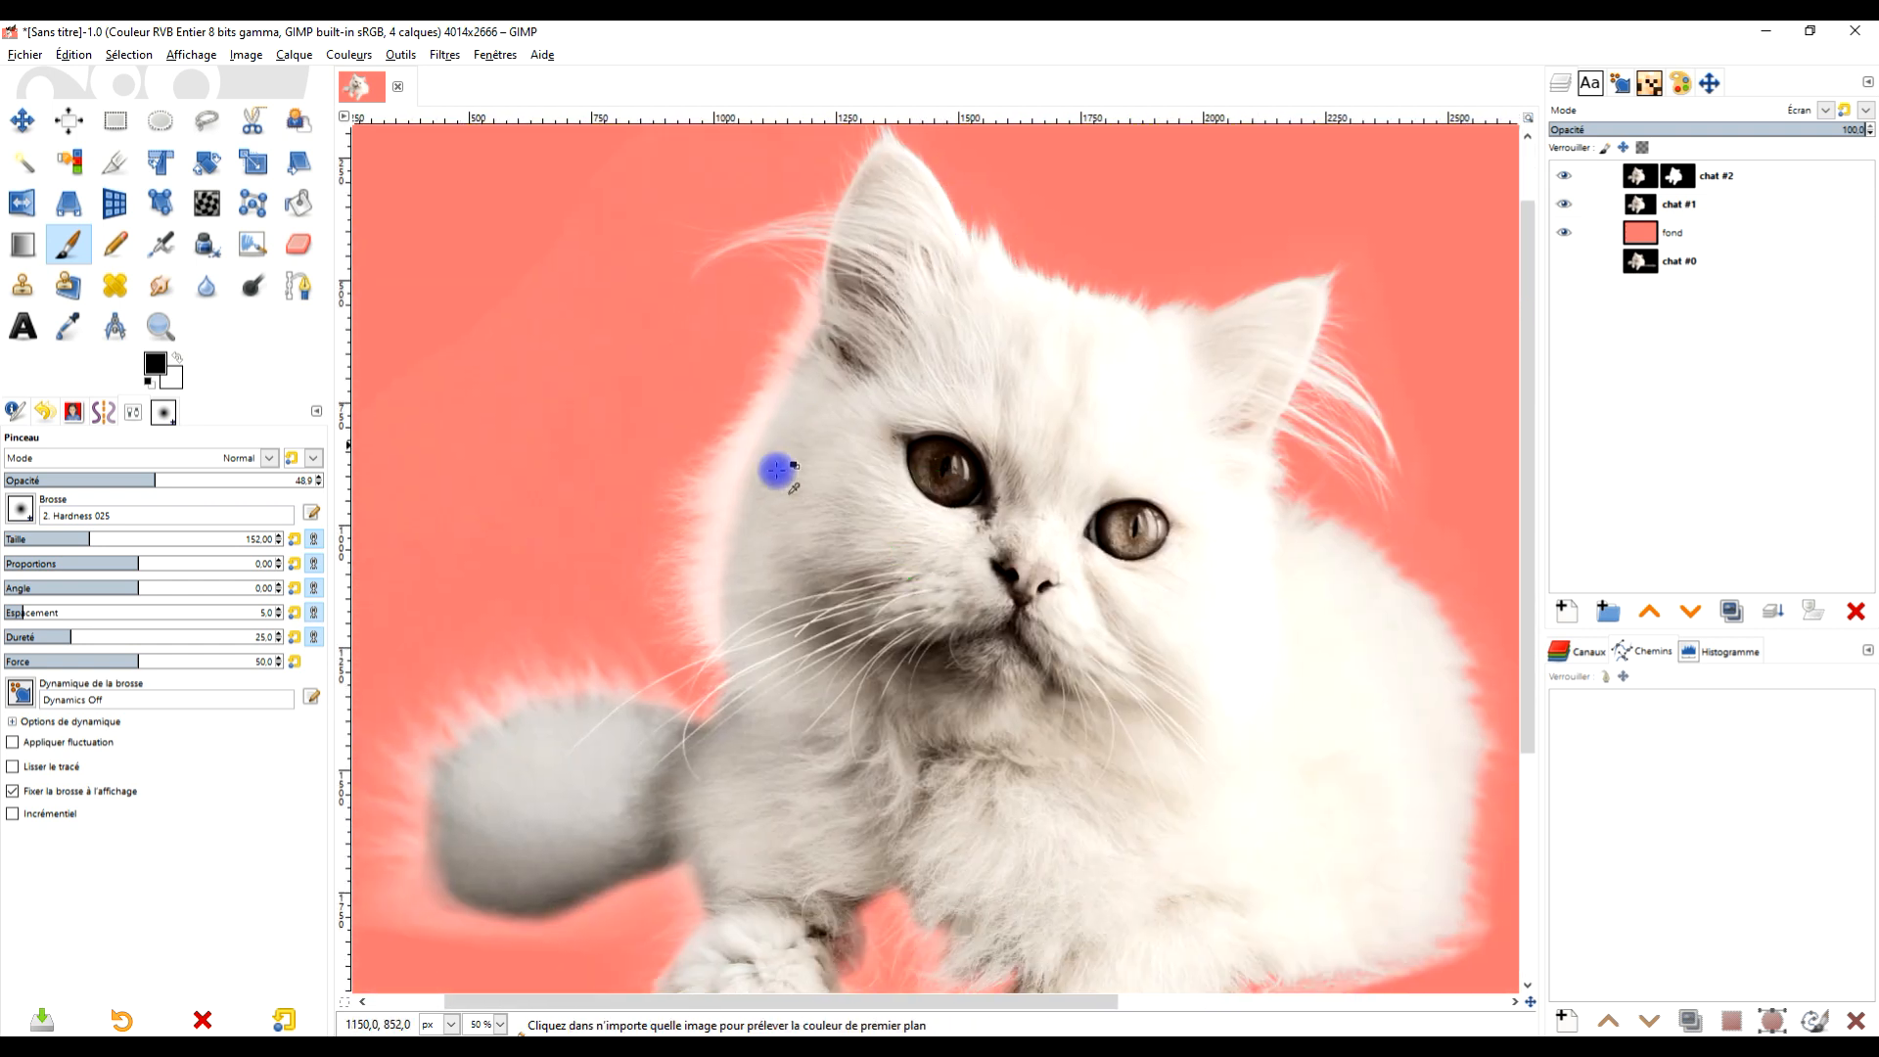
ctrl+scroll(830, 593, down, 1)
scroll(885, 482, down, 2)
ctrl+scroll(537, 578, up, 4)
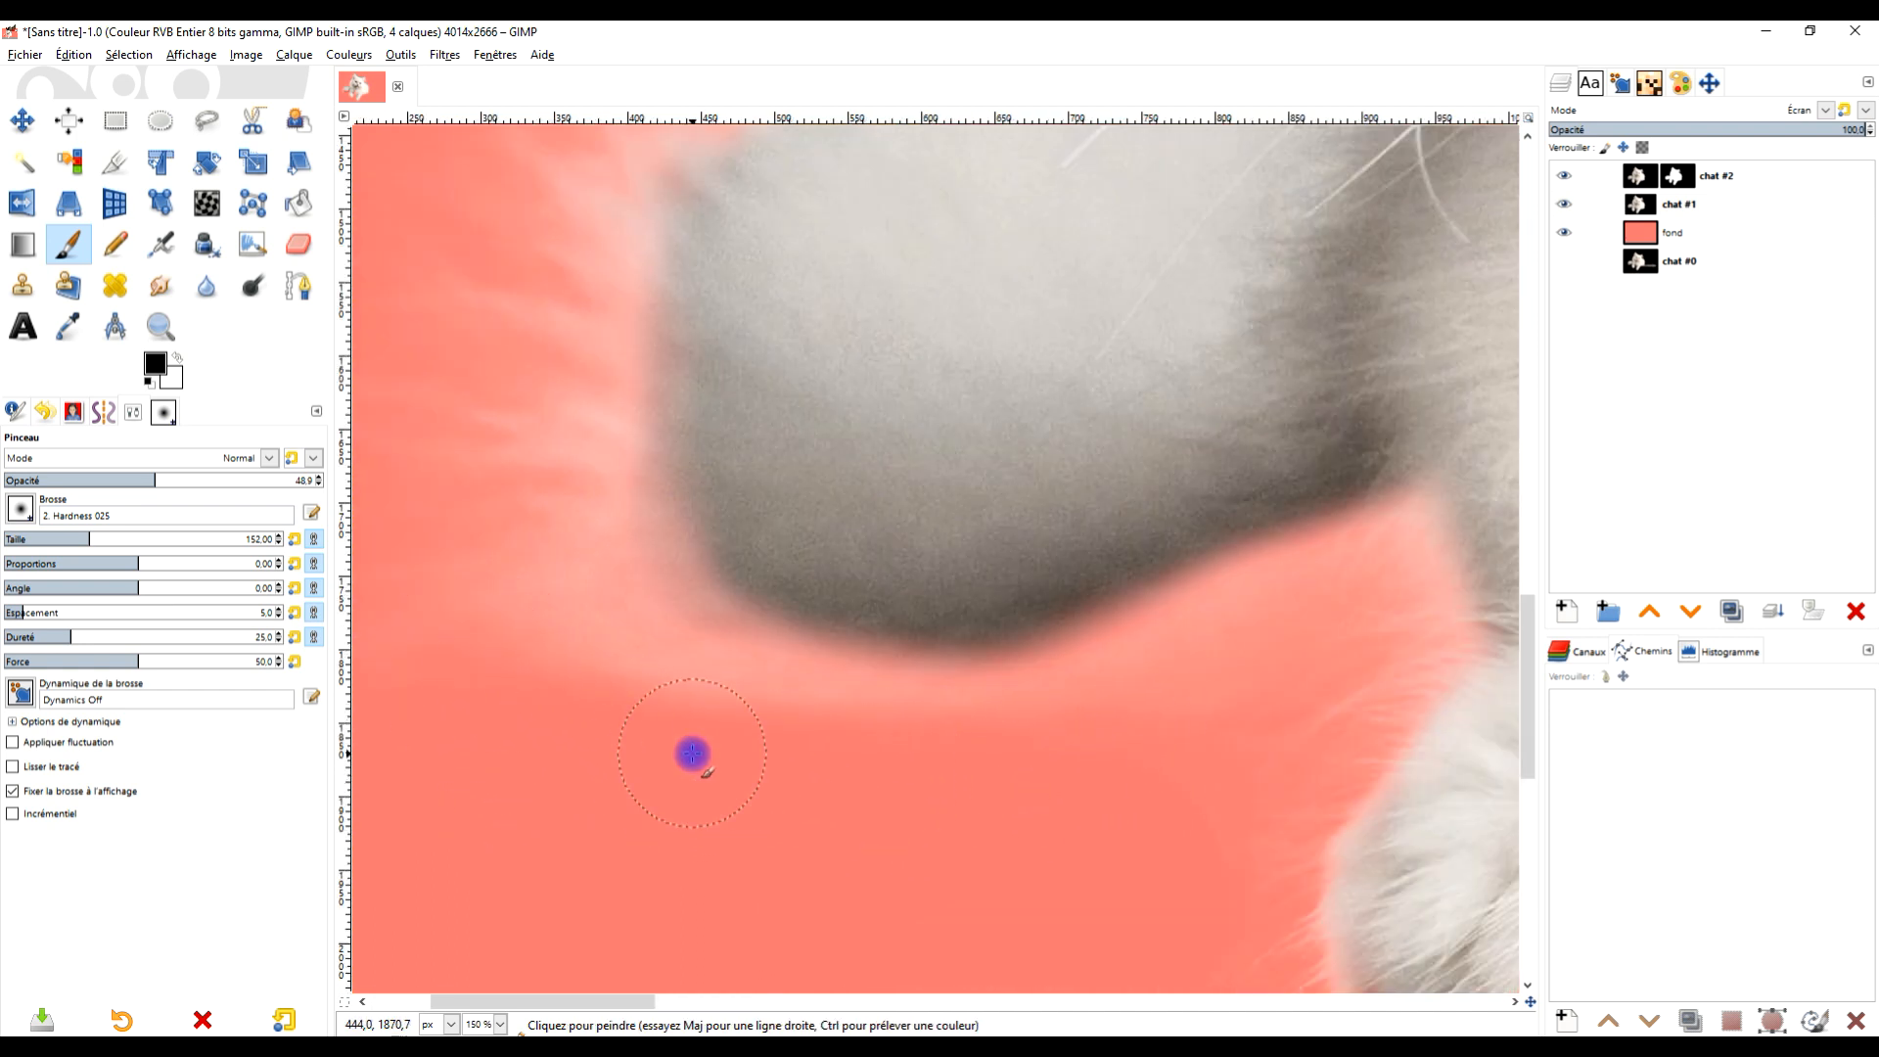
ctrl+scroll(931, 714, down, 5)
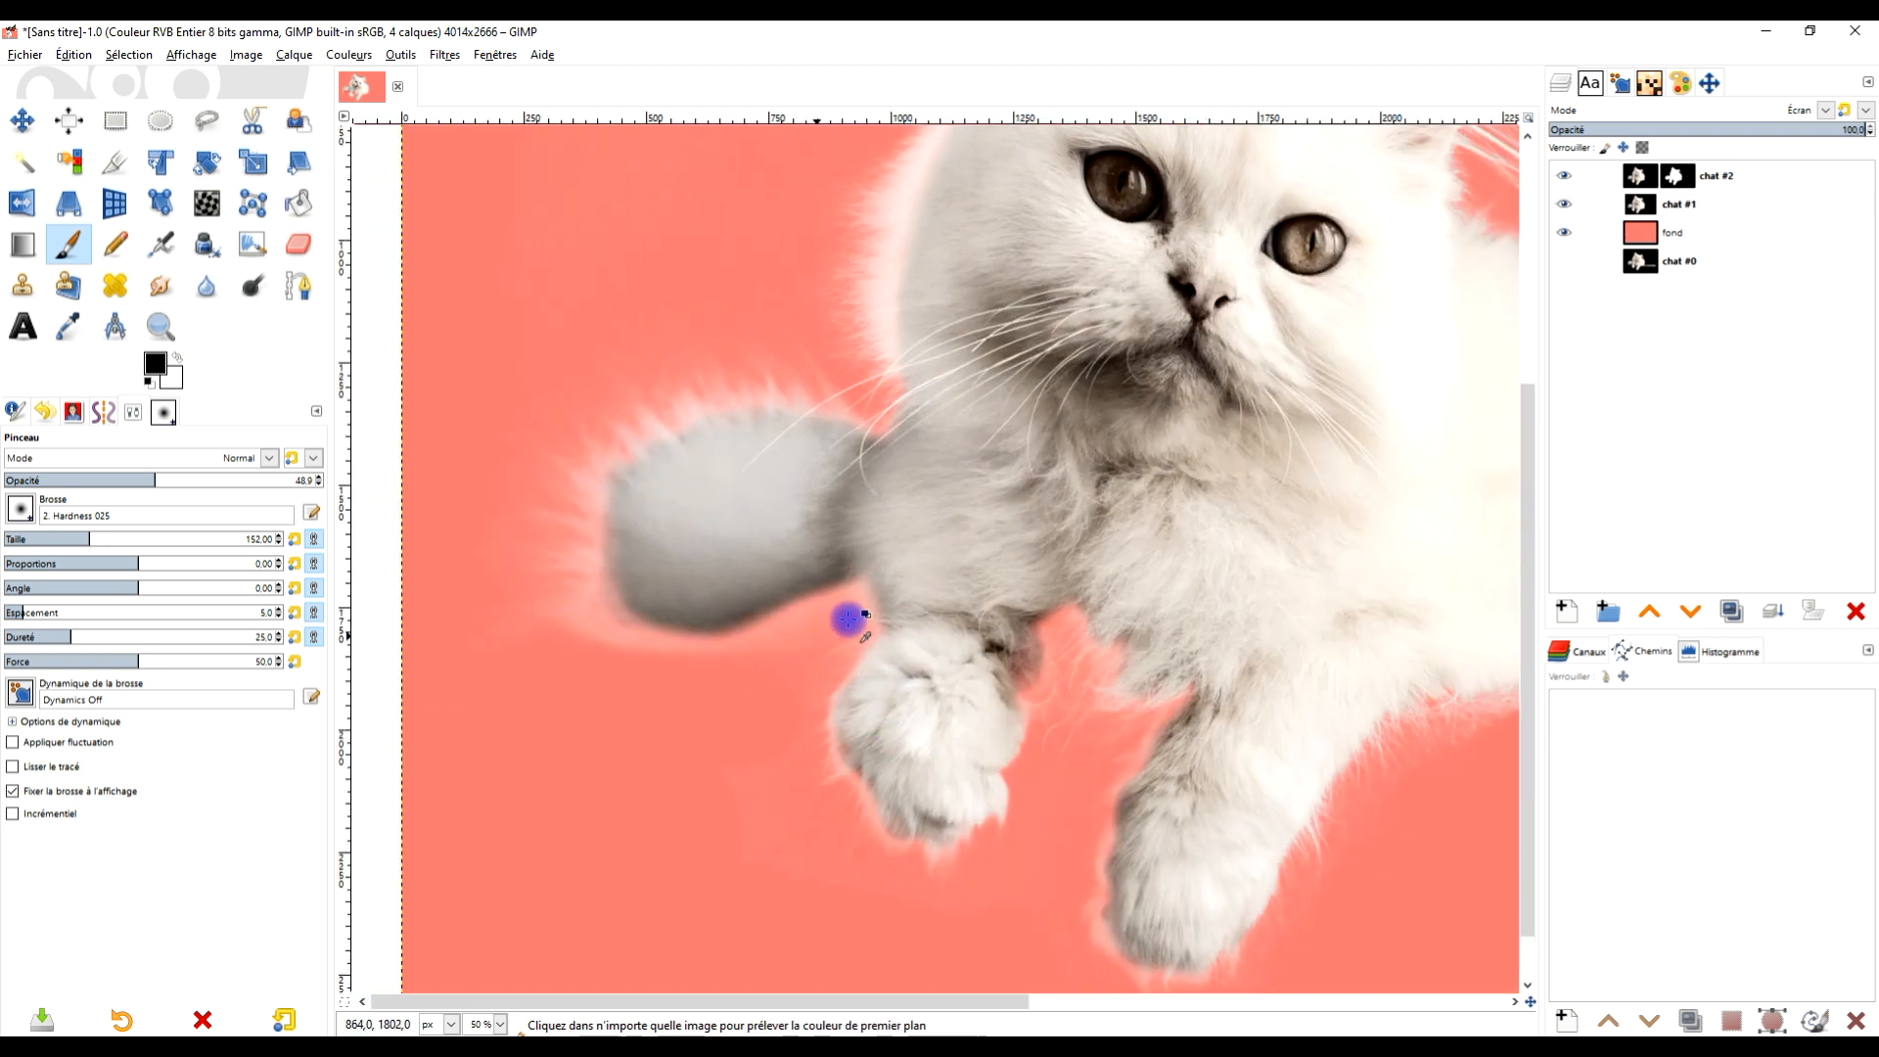
ctrl+scroll(1106, 486, up, 2)
ctrl+scroll(1125, 490, down, 2)
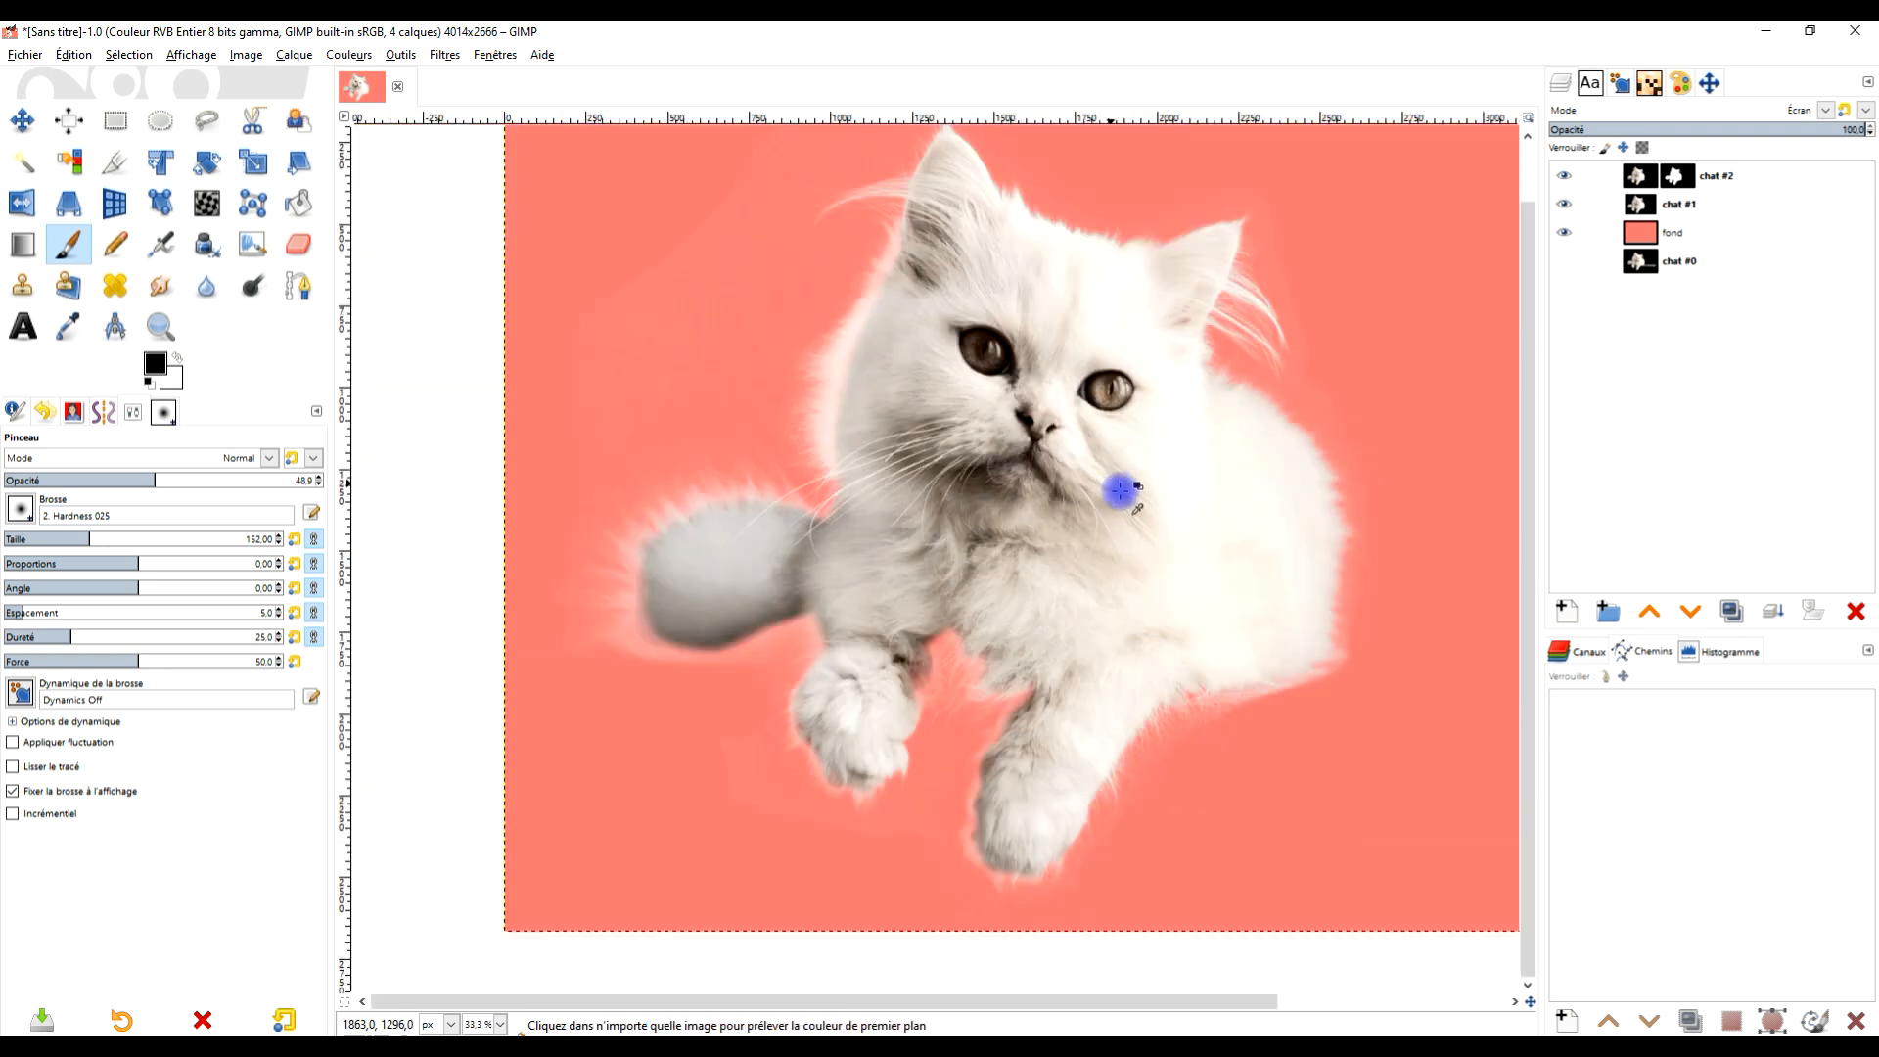
ctrl+scroll(1191, 532, up, 1)
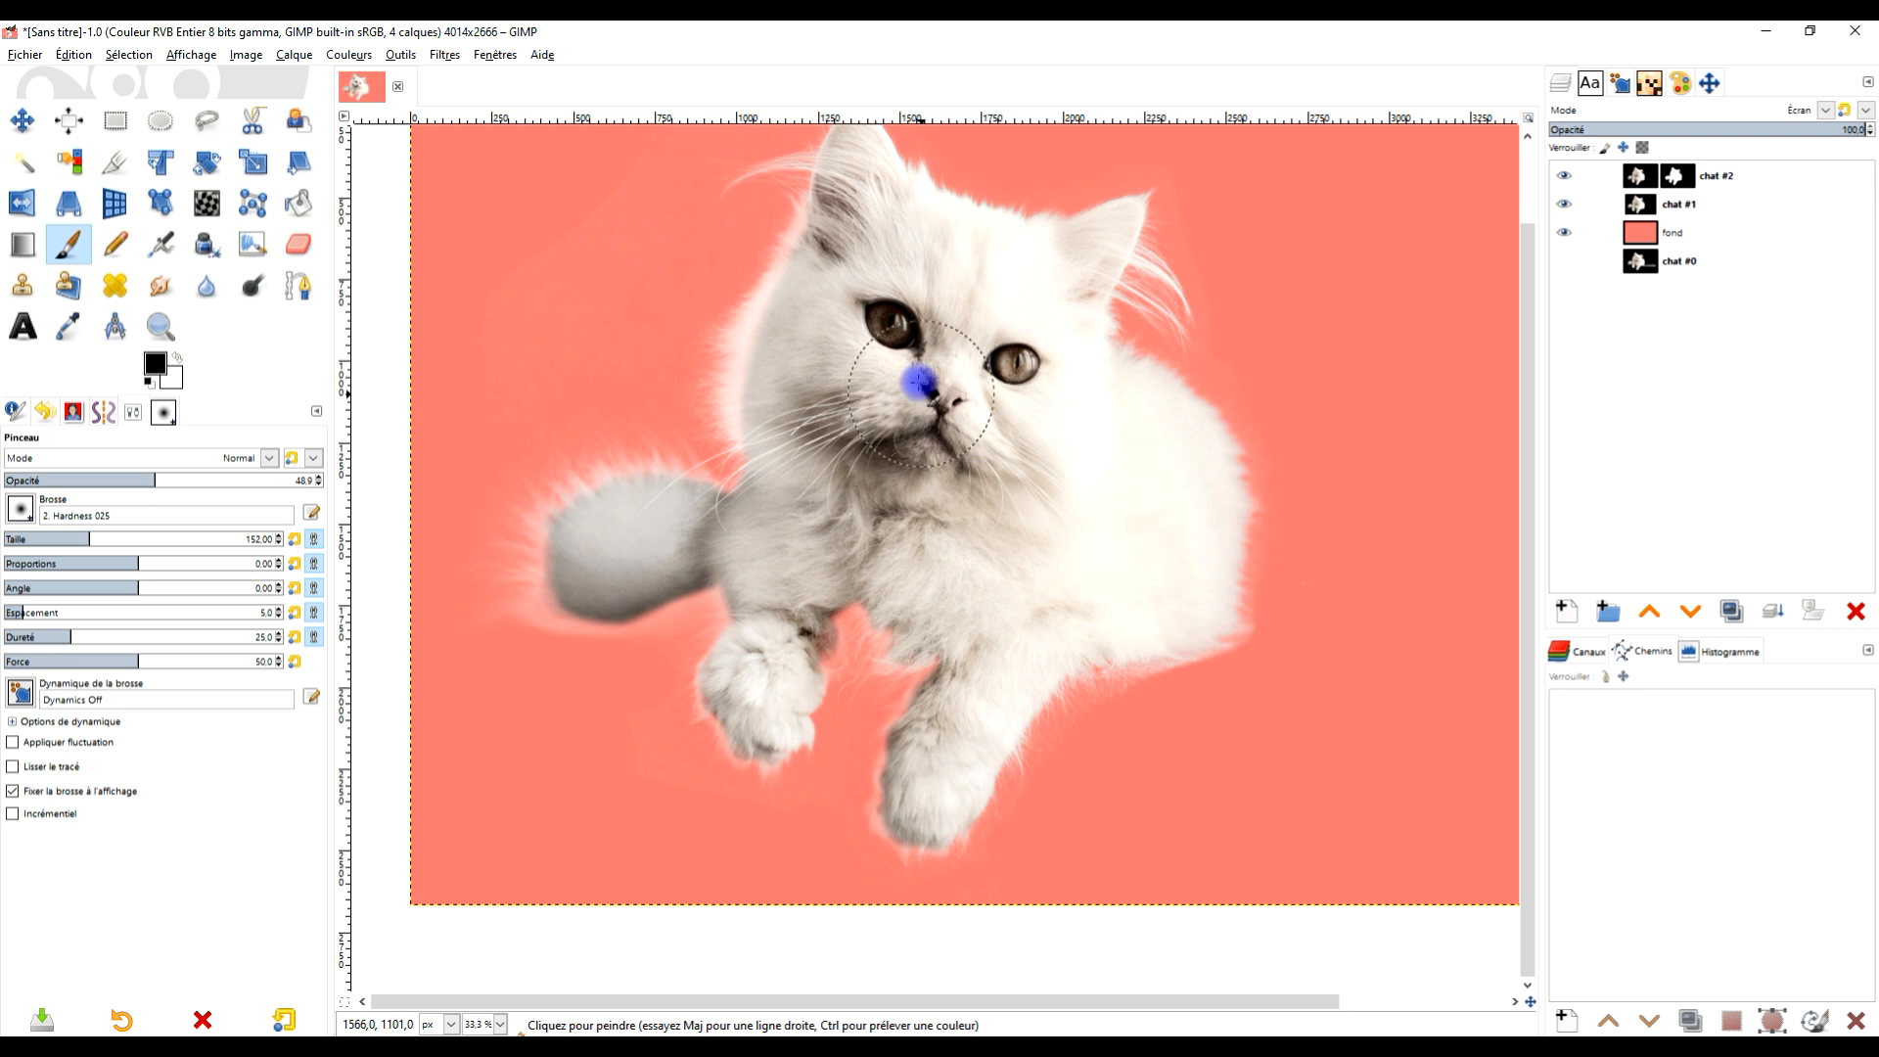
ctrl+scroll(914, 369, up, 3)
ctrl+scroll(758, 332, down, 2)
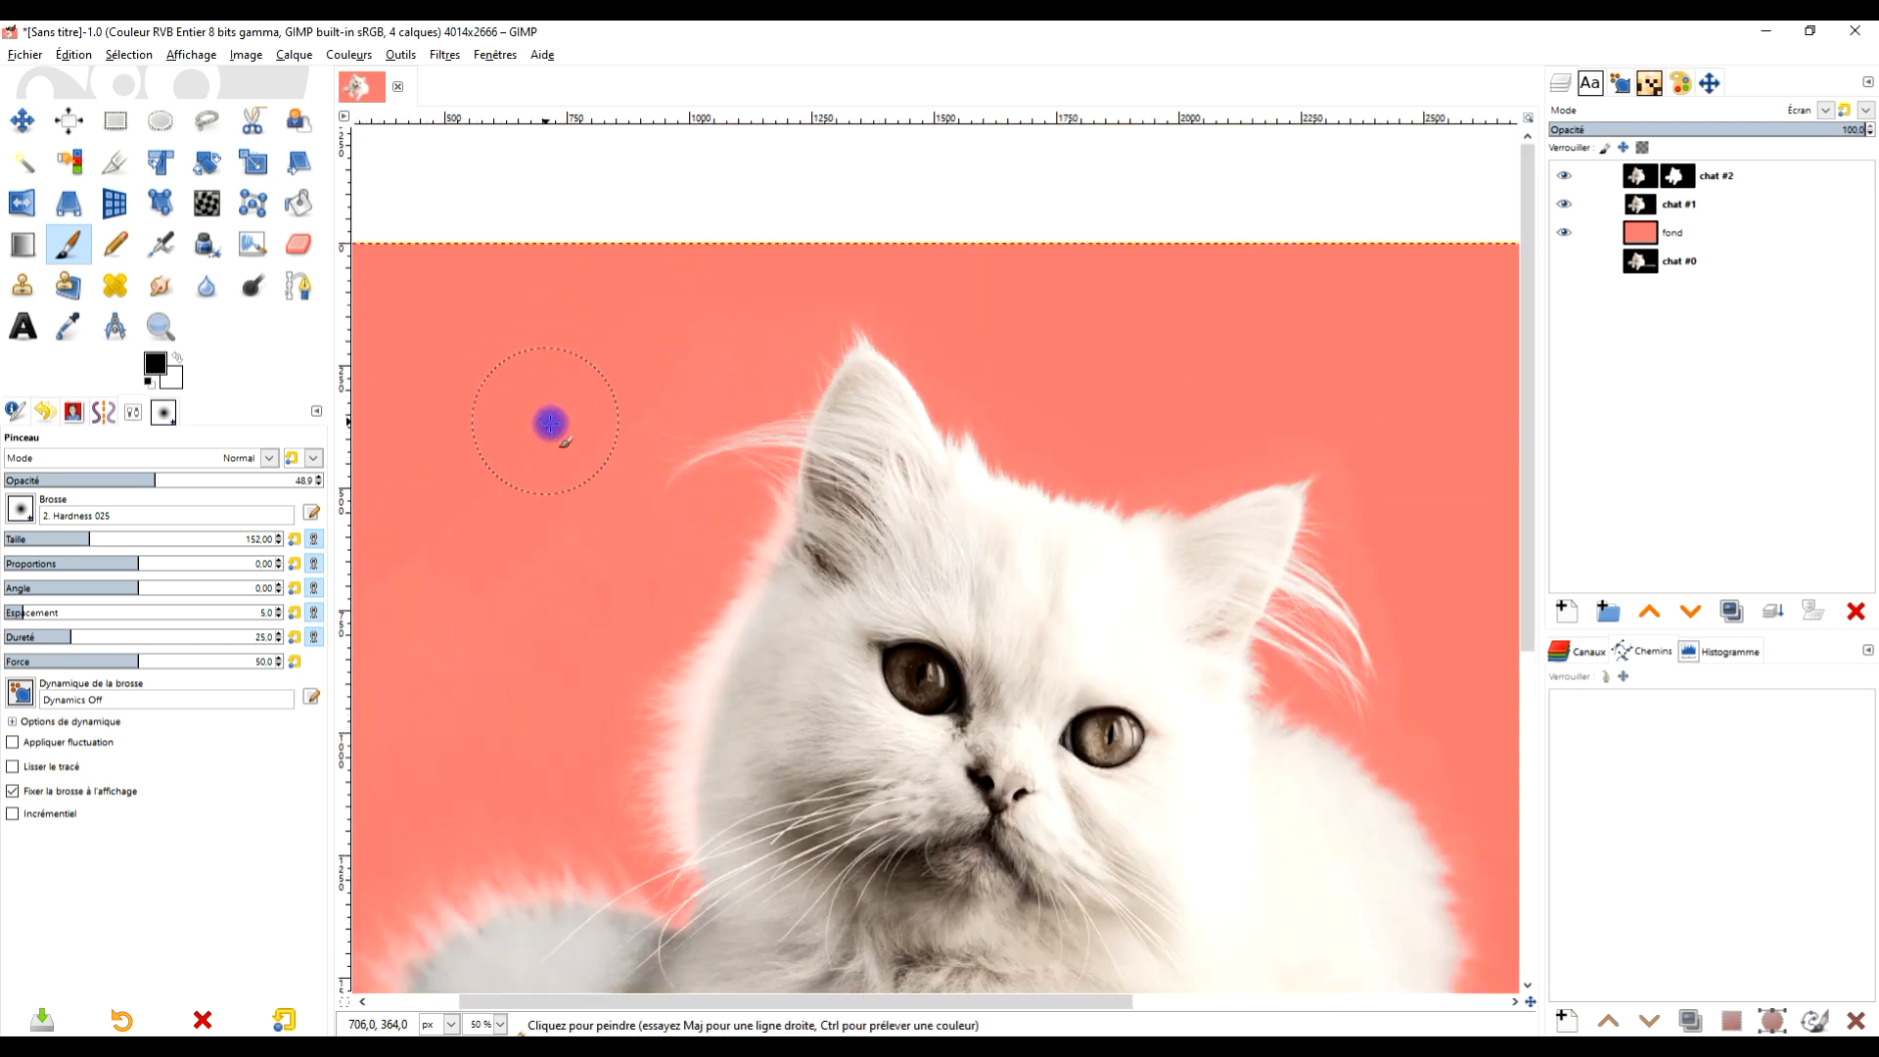
drag(828, 590, 1095, 562)
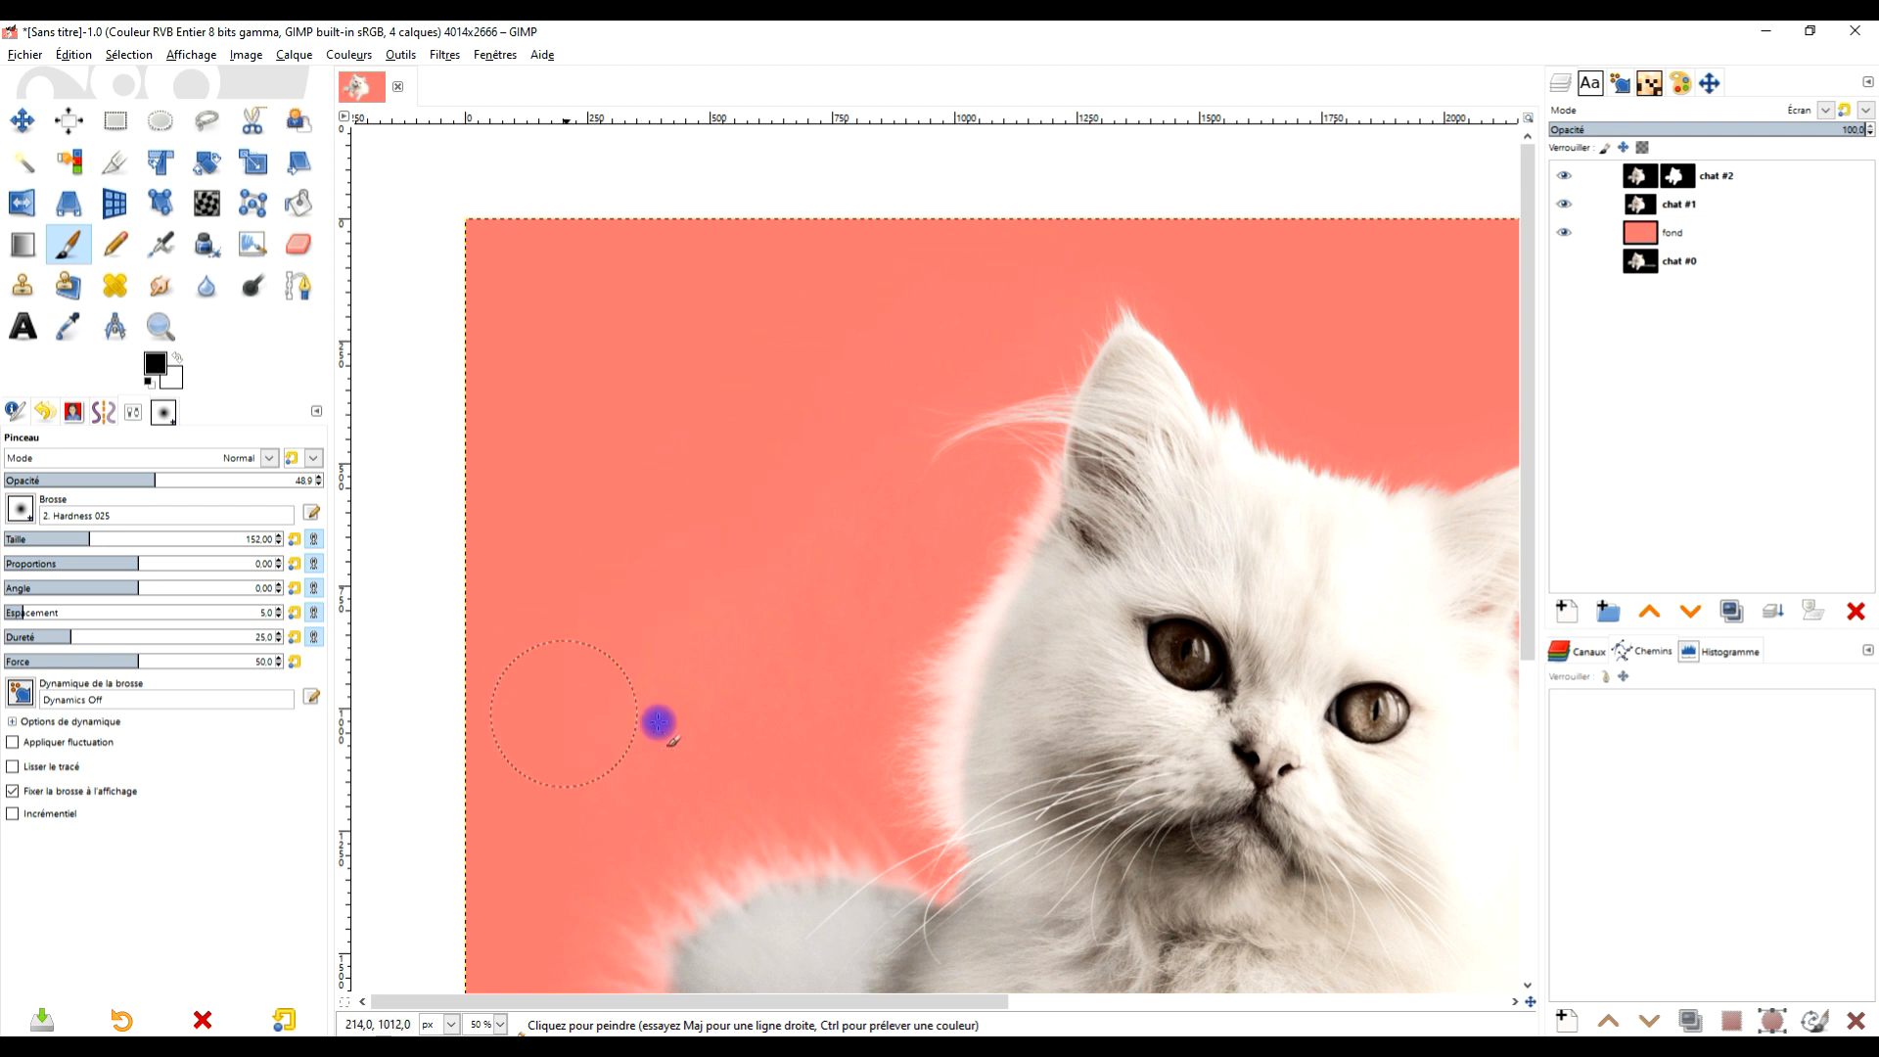
alt+middle_click(1502, 269)
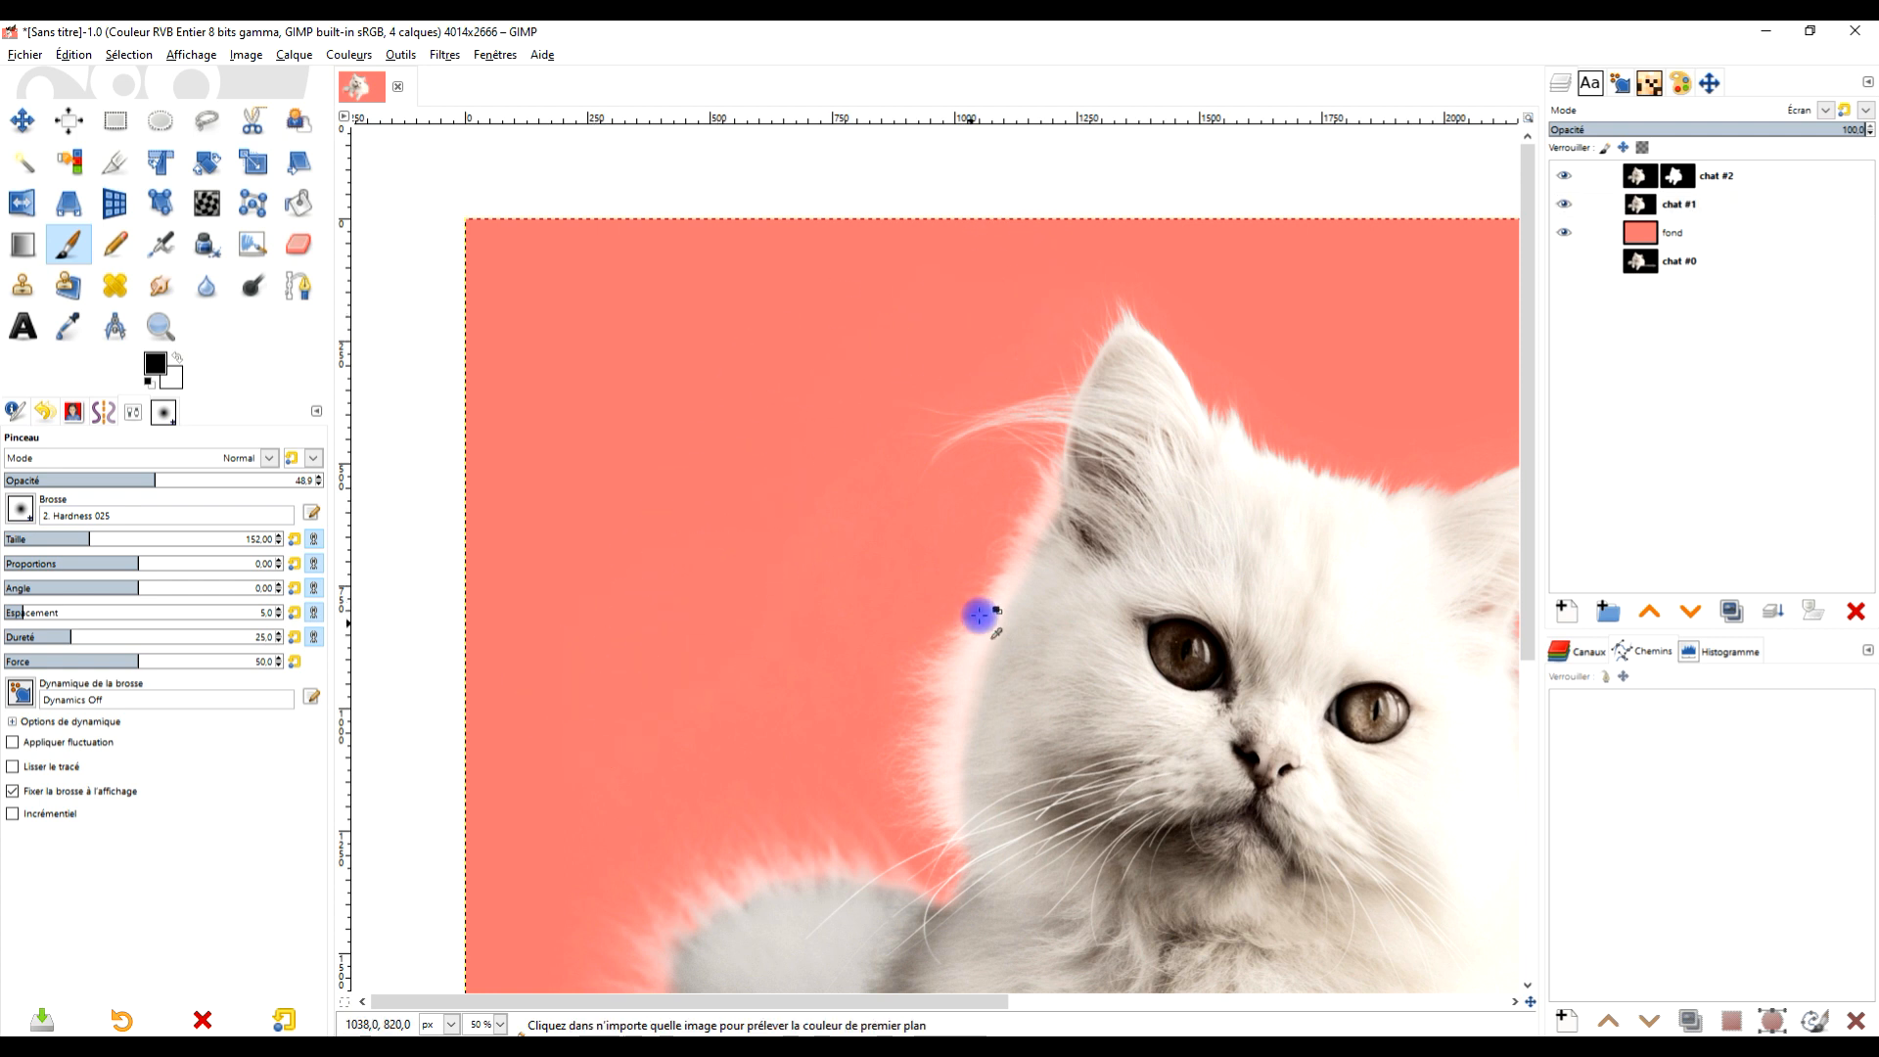
scroll(979, 616, down, 3)
scroll(1020, 550, up, 2)
scroll(1077, 396, up, 3)
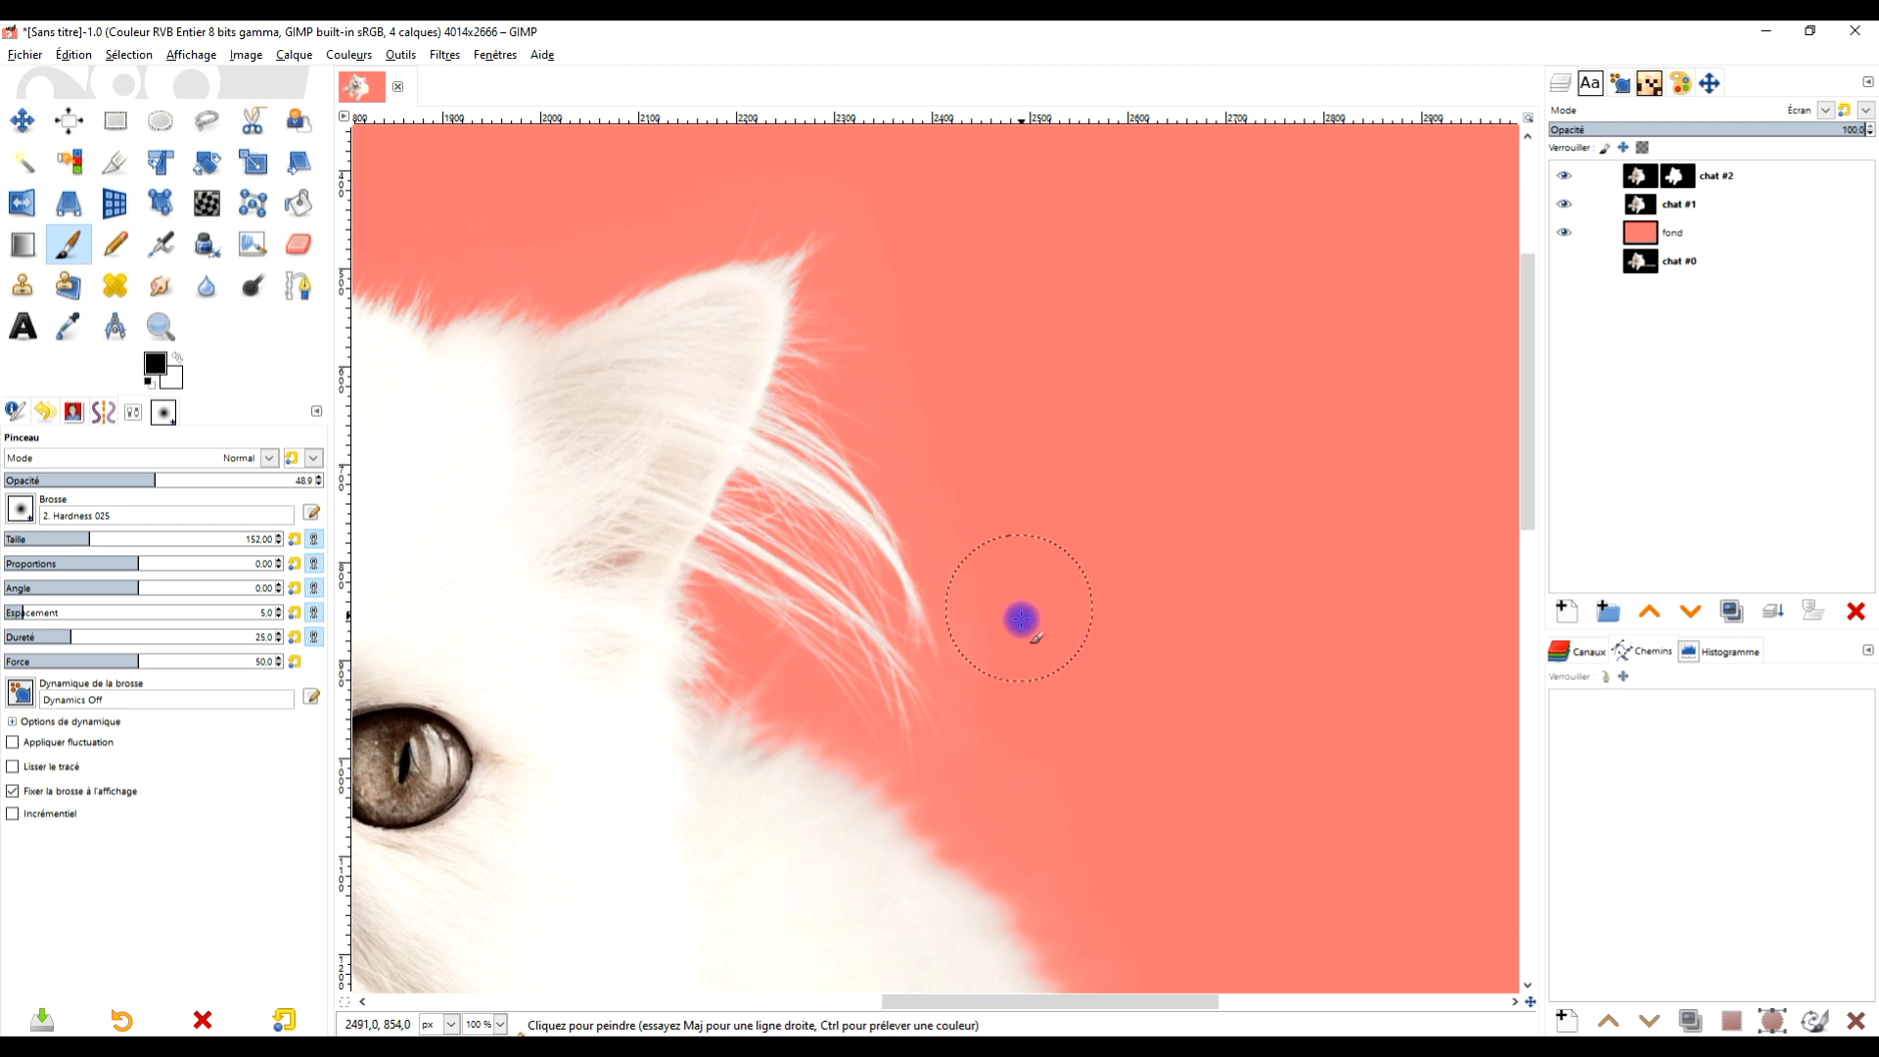
Paint black on the chat #2 layer mask over the background beside the right-hand ear's tufts
click(1570, 203)
click(1672, 178)
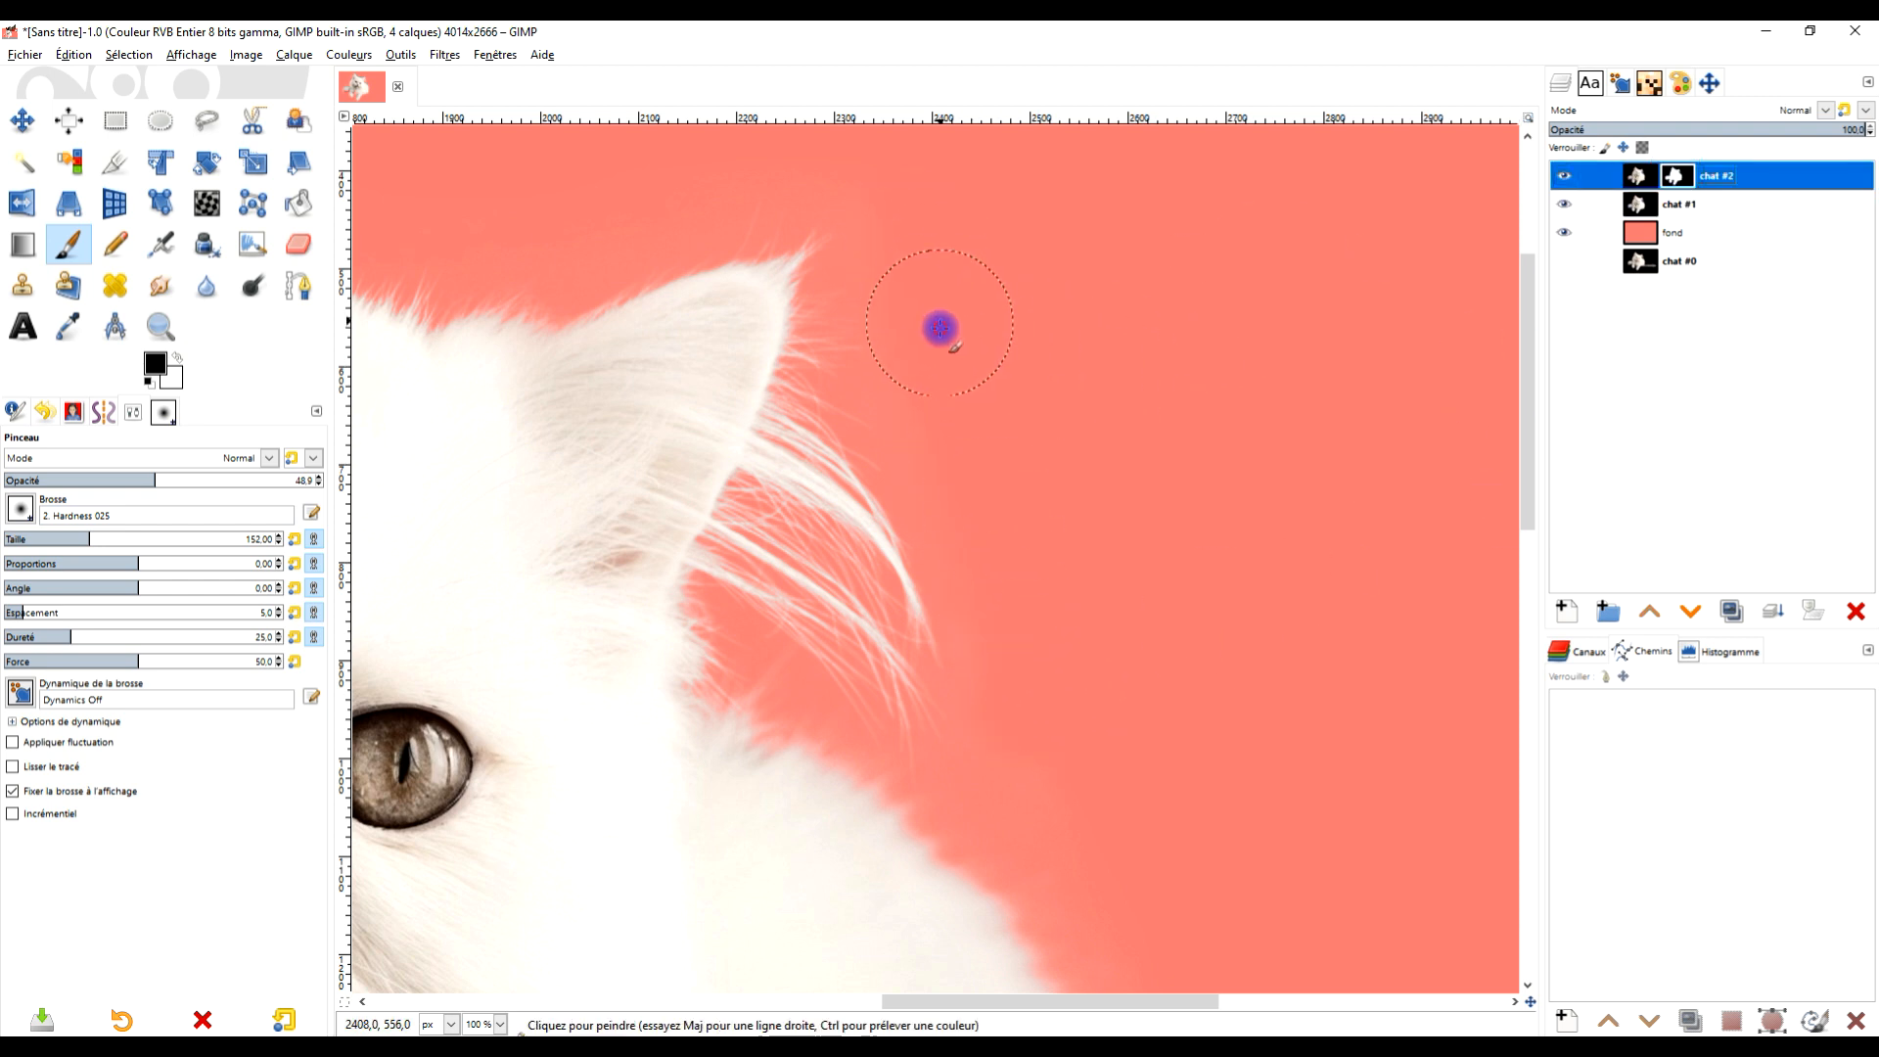
drag(939, 329, 972, 504)
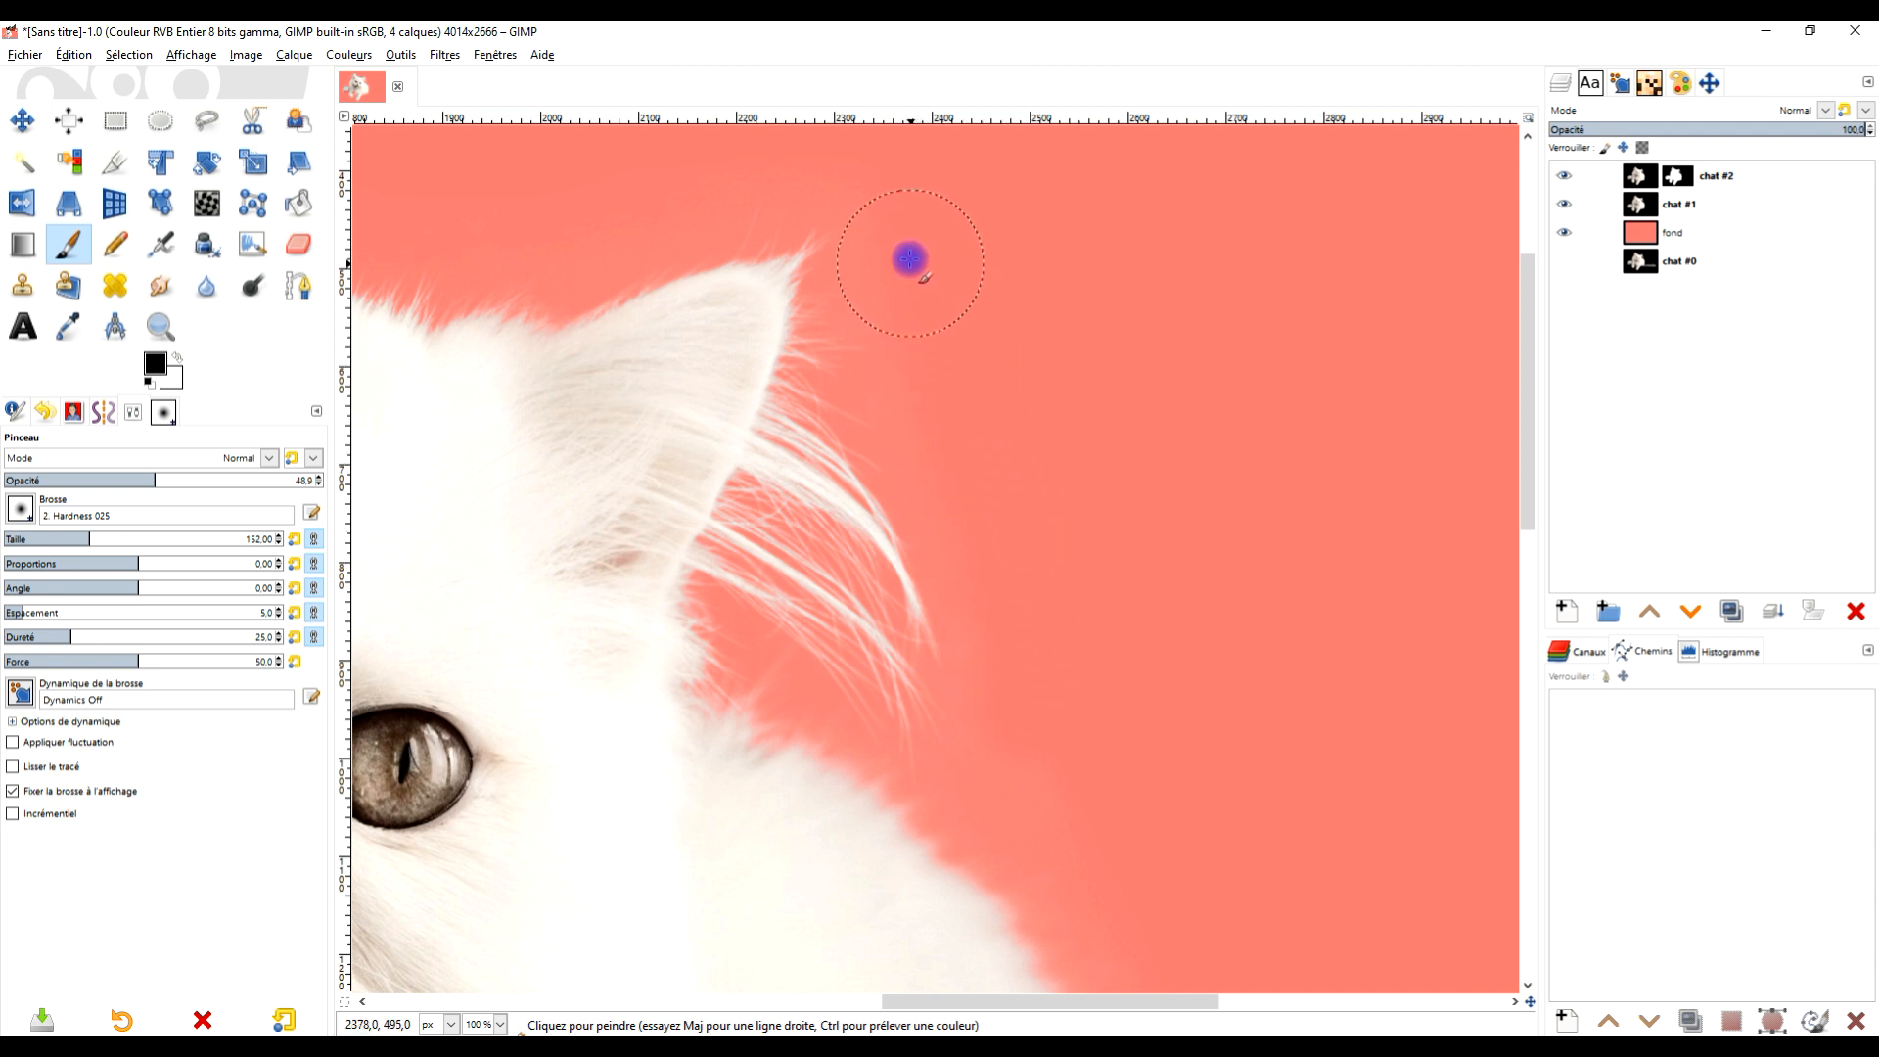
scroll(966, 200, down, 3)
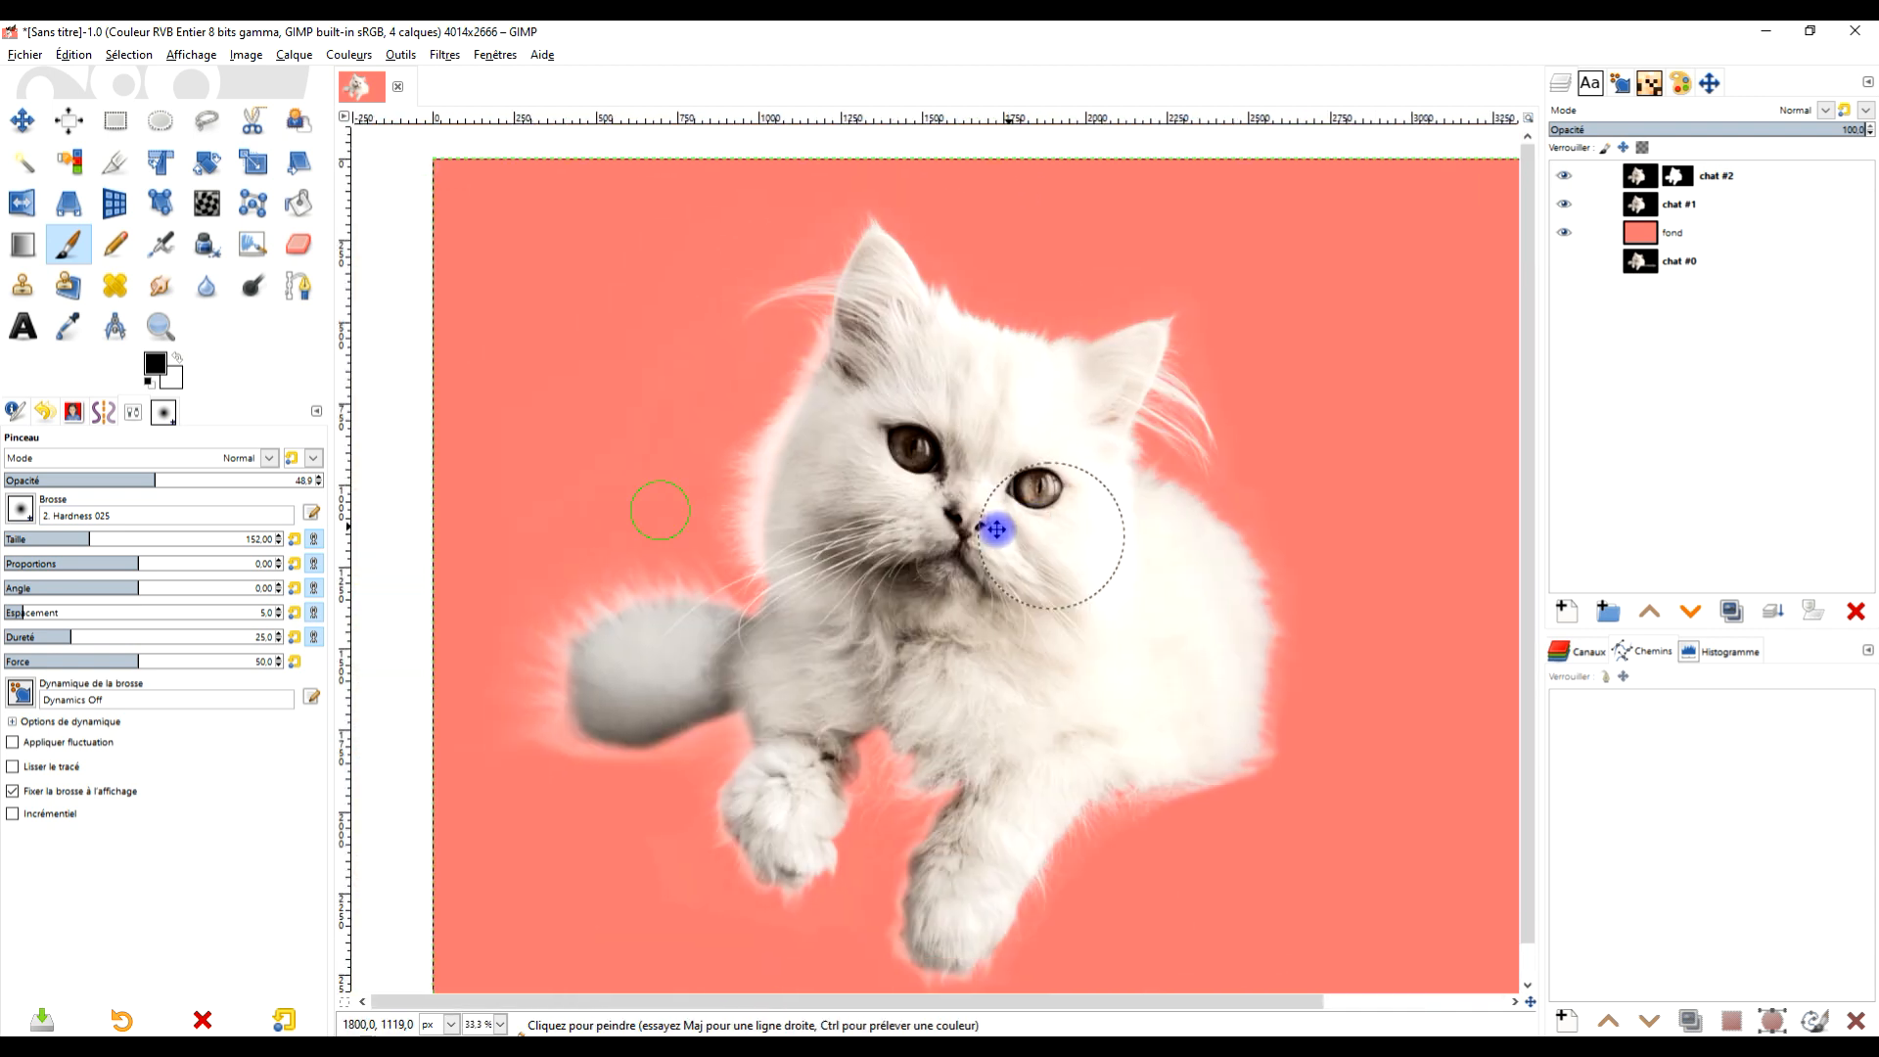
Start saving the project under a new name and choose the GIMP/2022/05_mai folder as its location
click(26, 54)
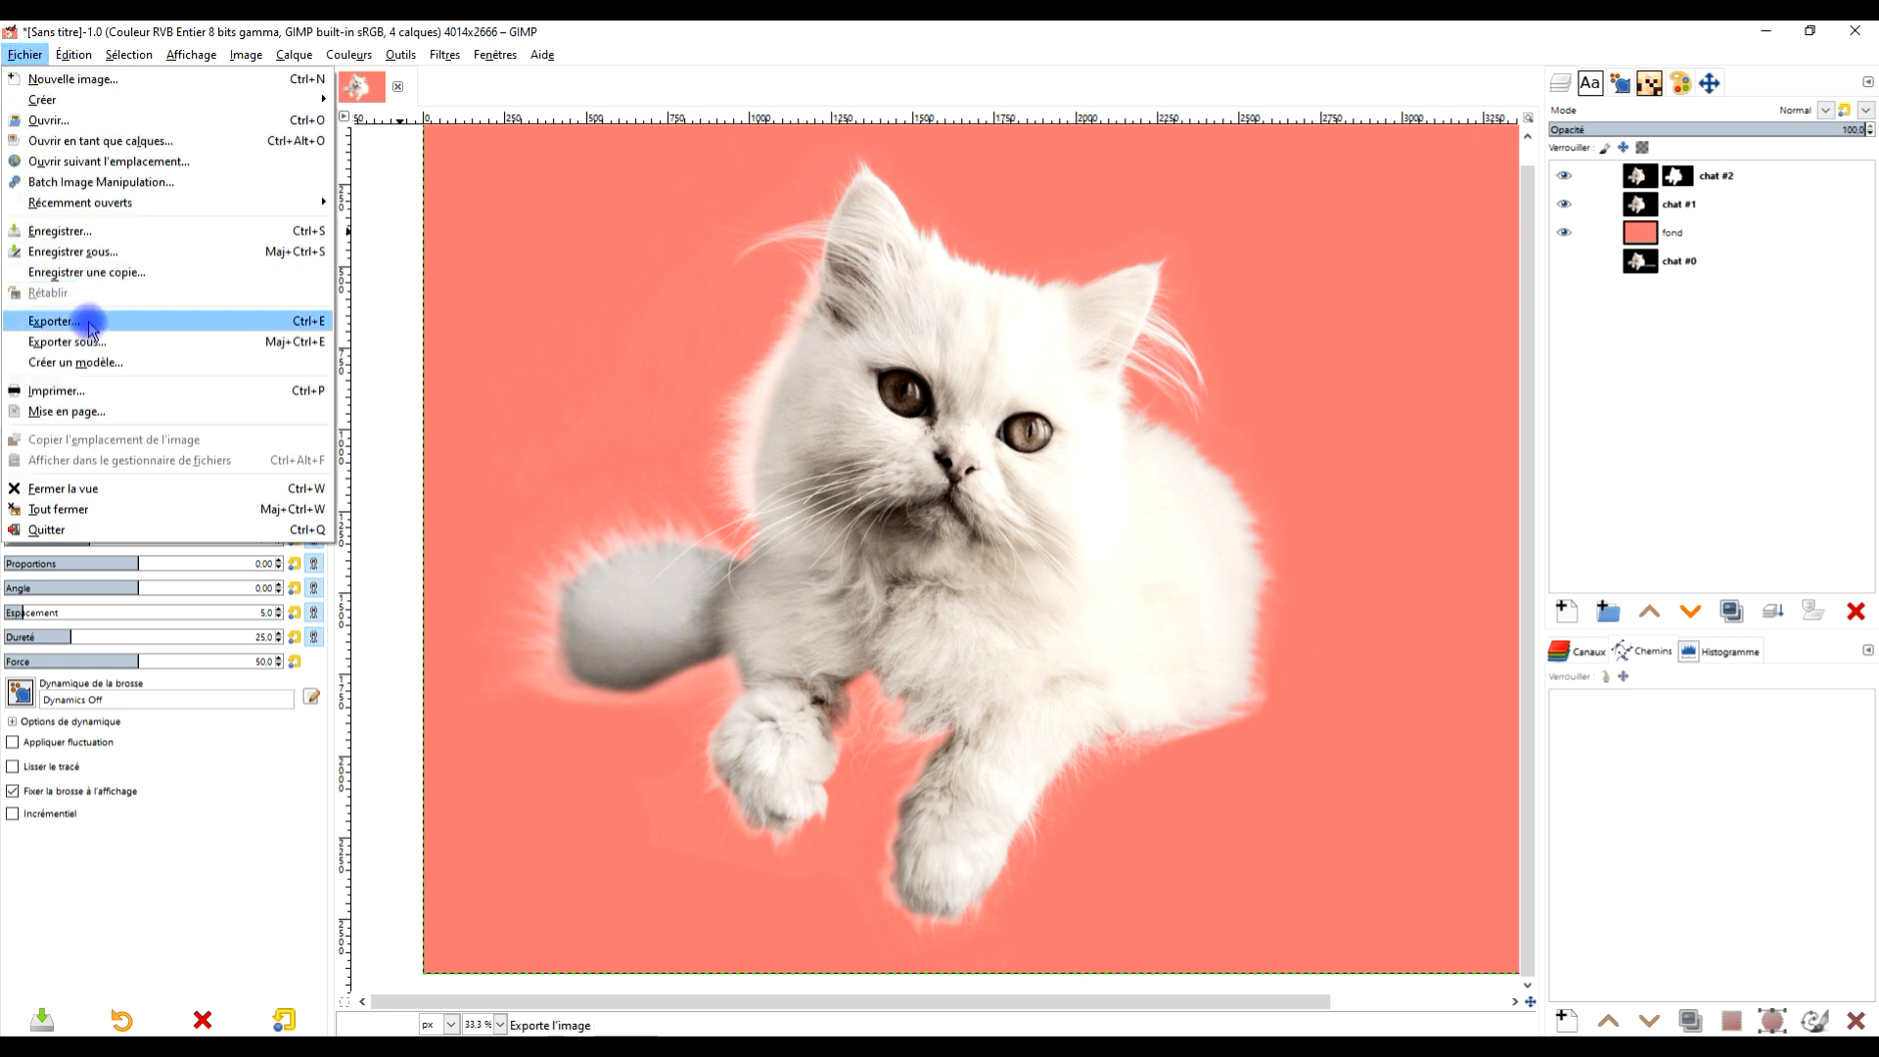
click(114, 250)
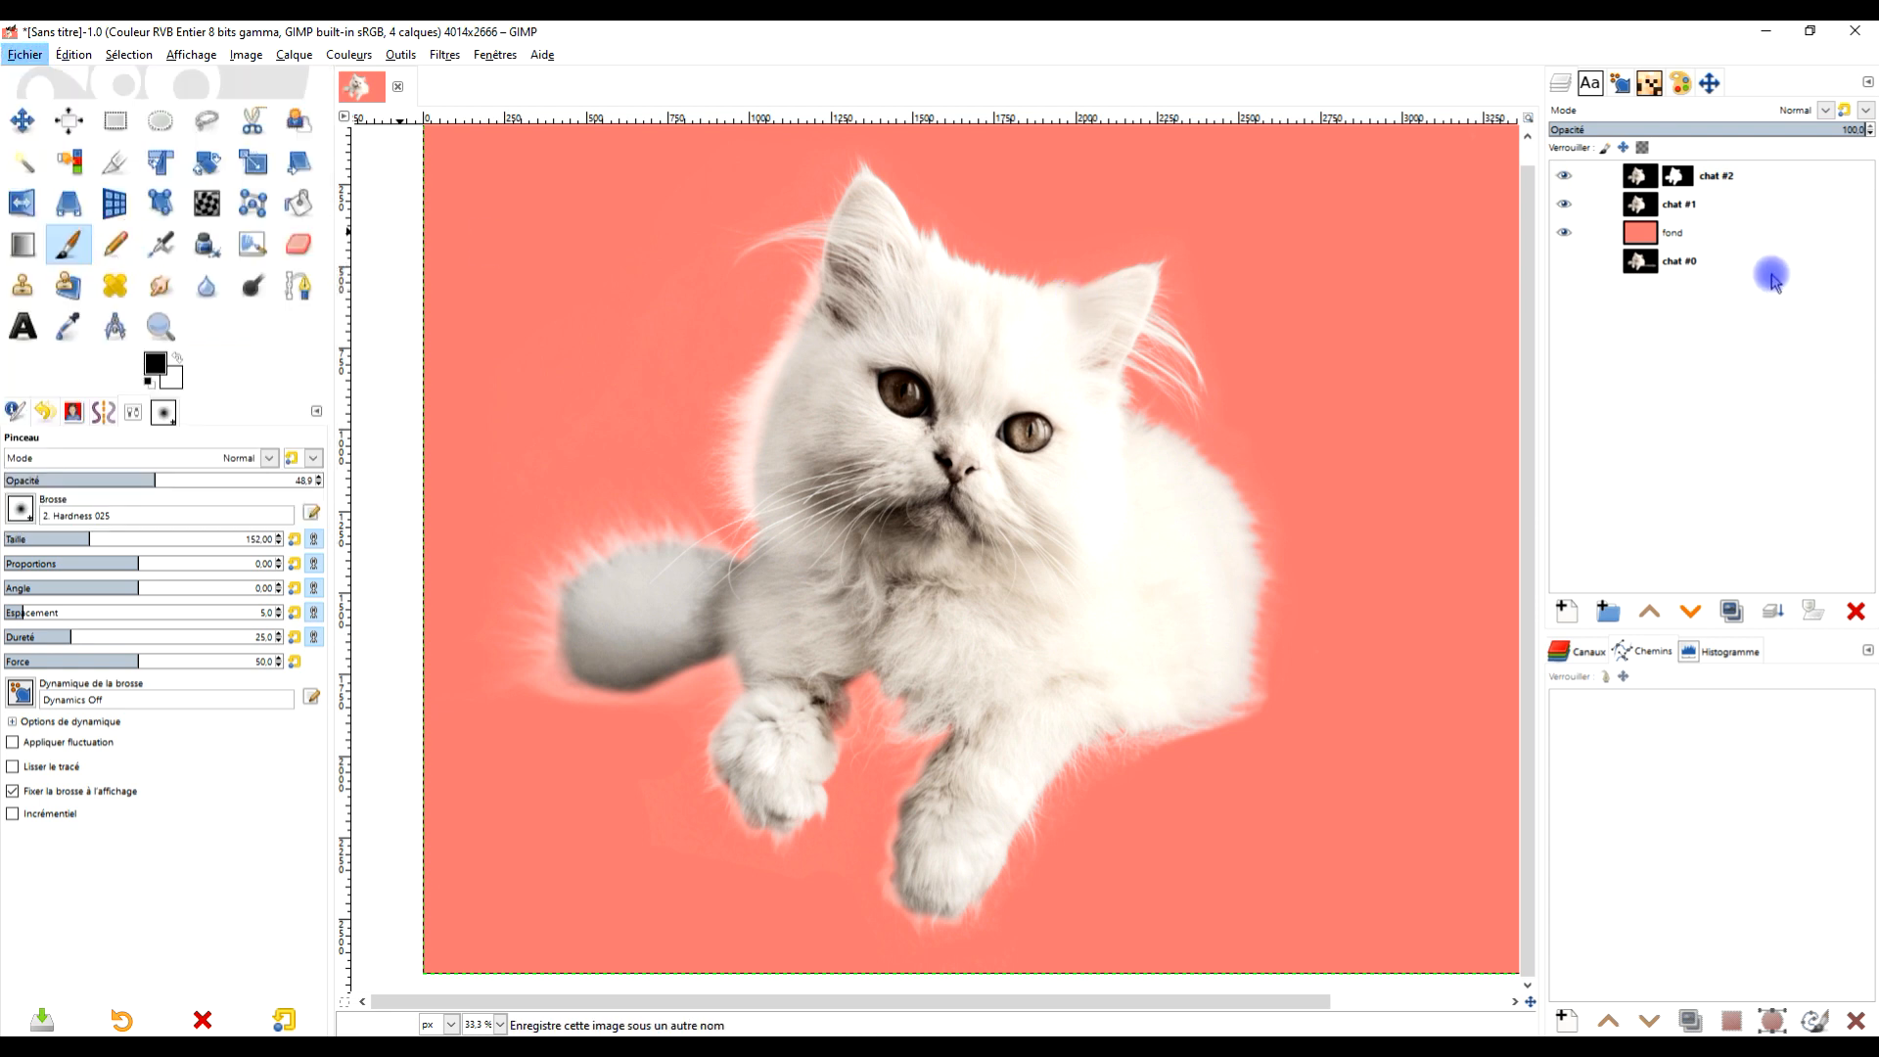
scroll(345, 393, down, 3)
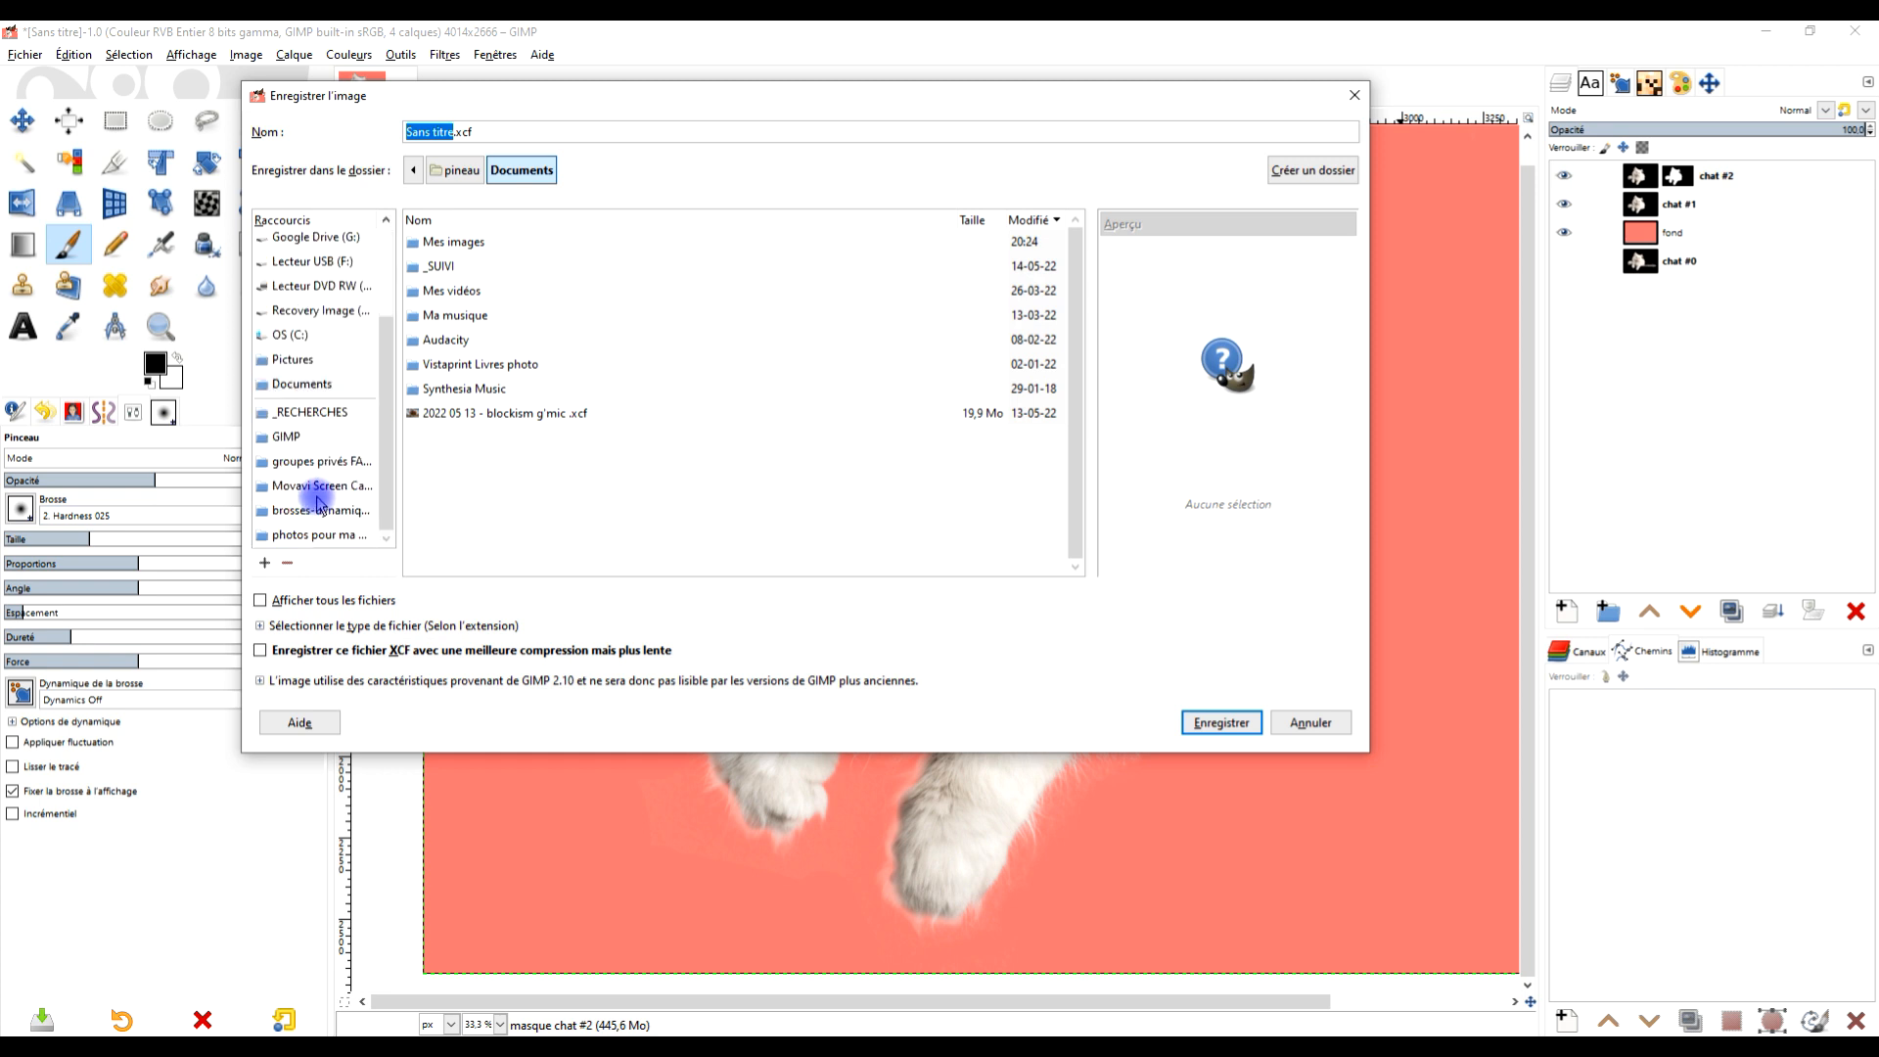
click(288, 438)
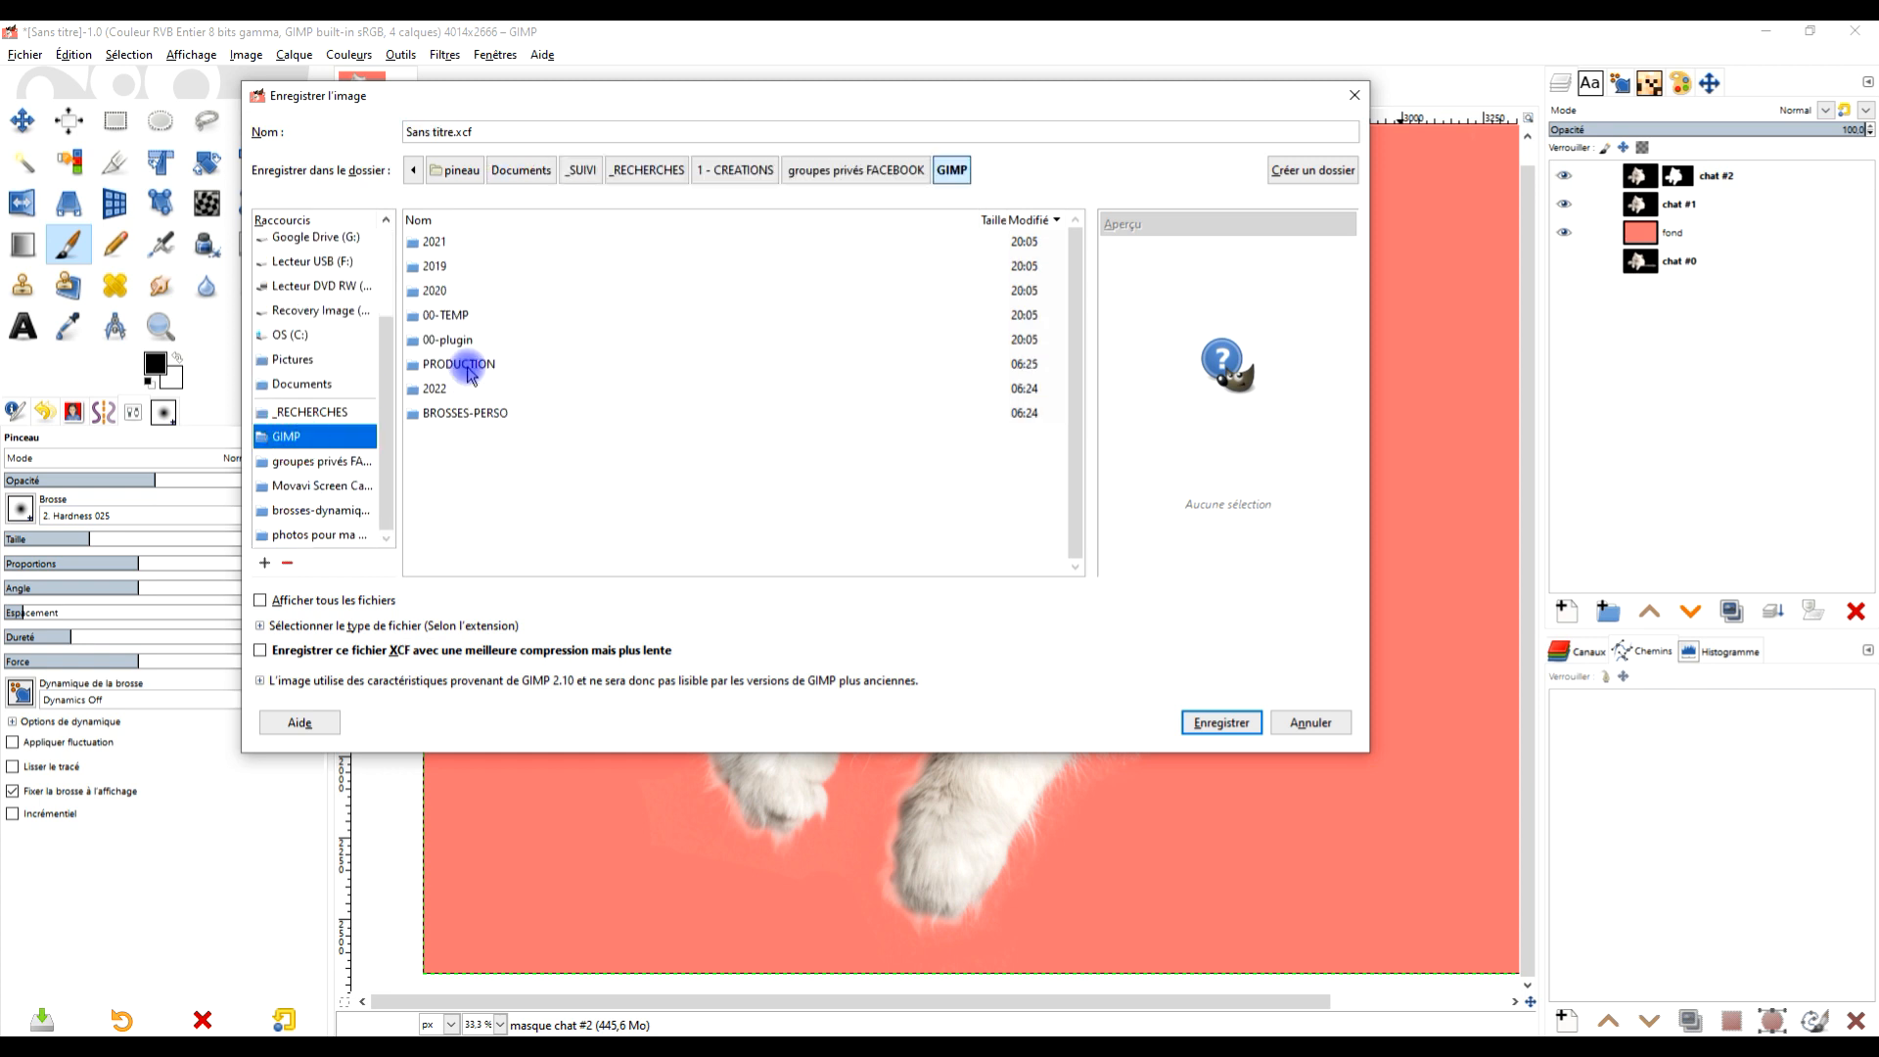
double_click(440, 389)
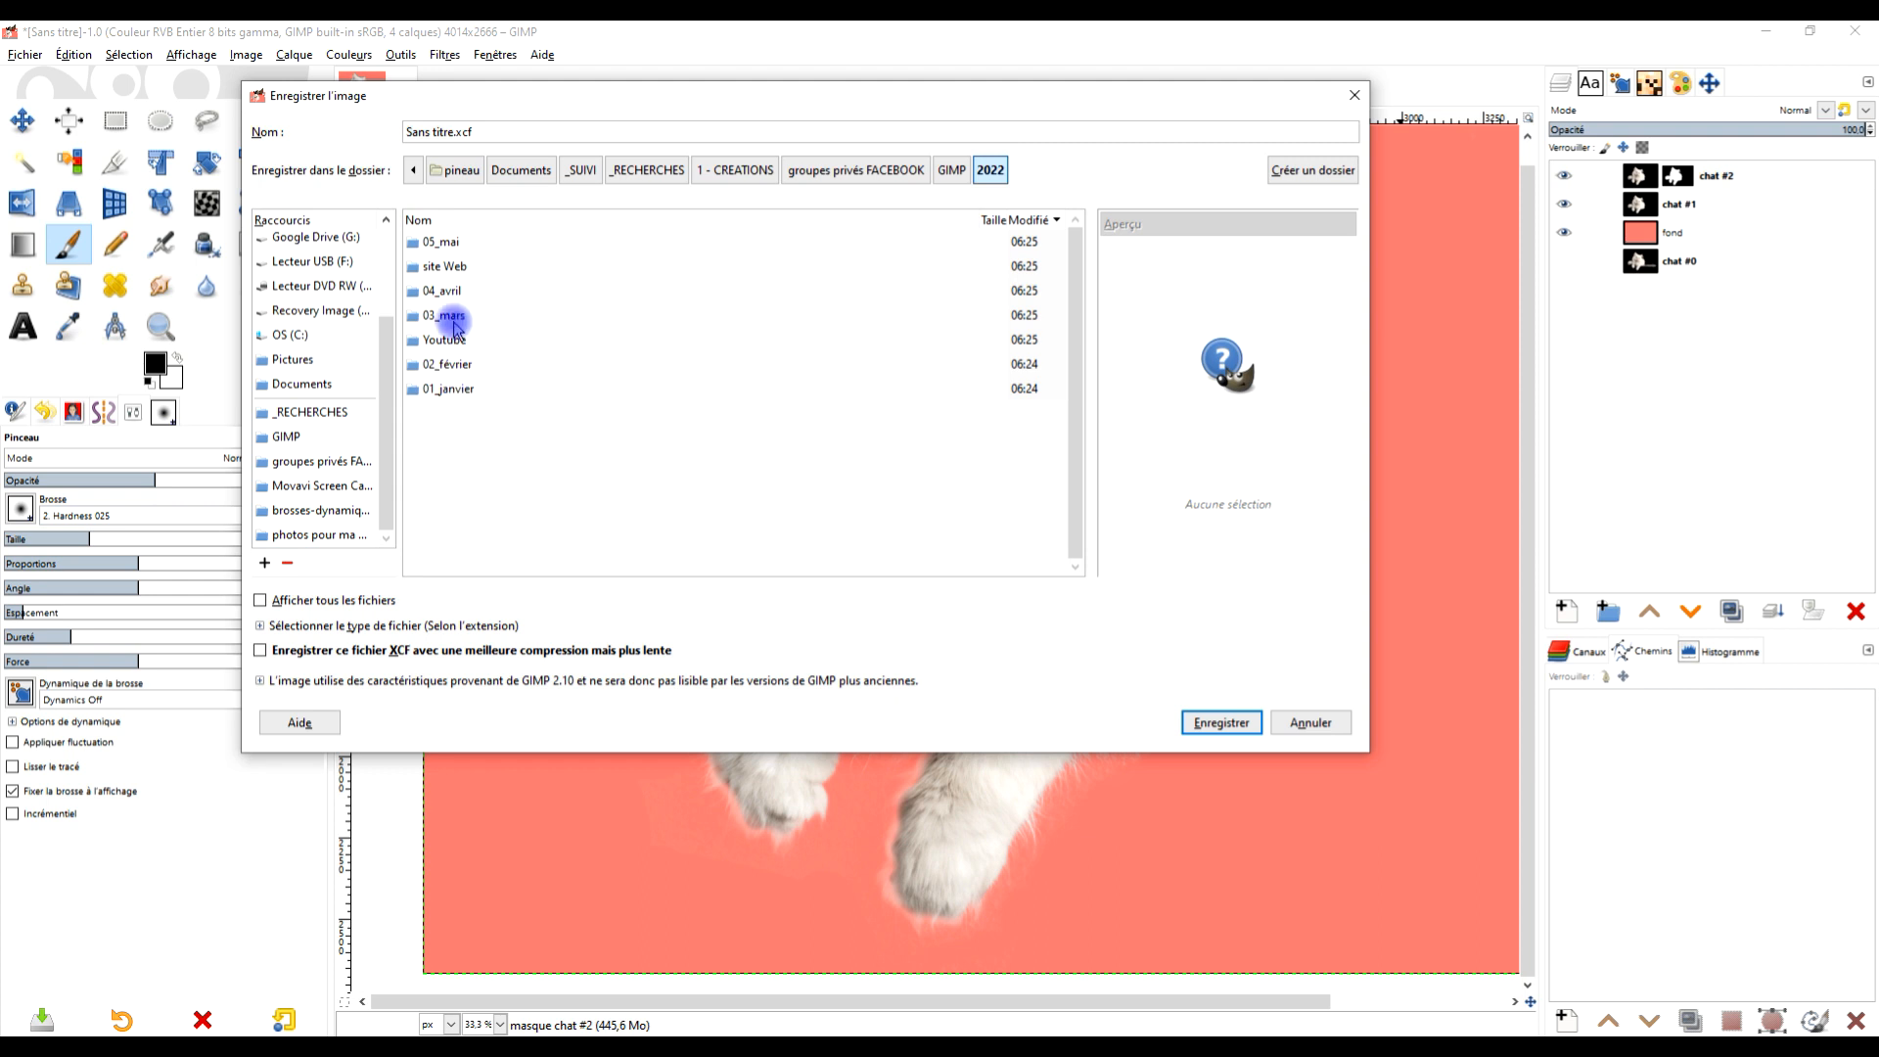
double_click(445, 243)
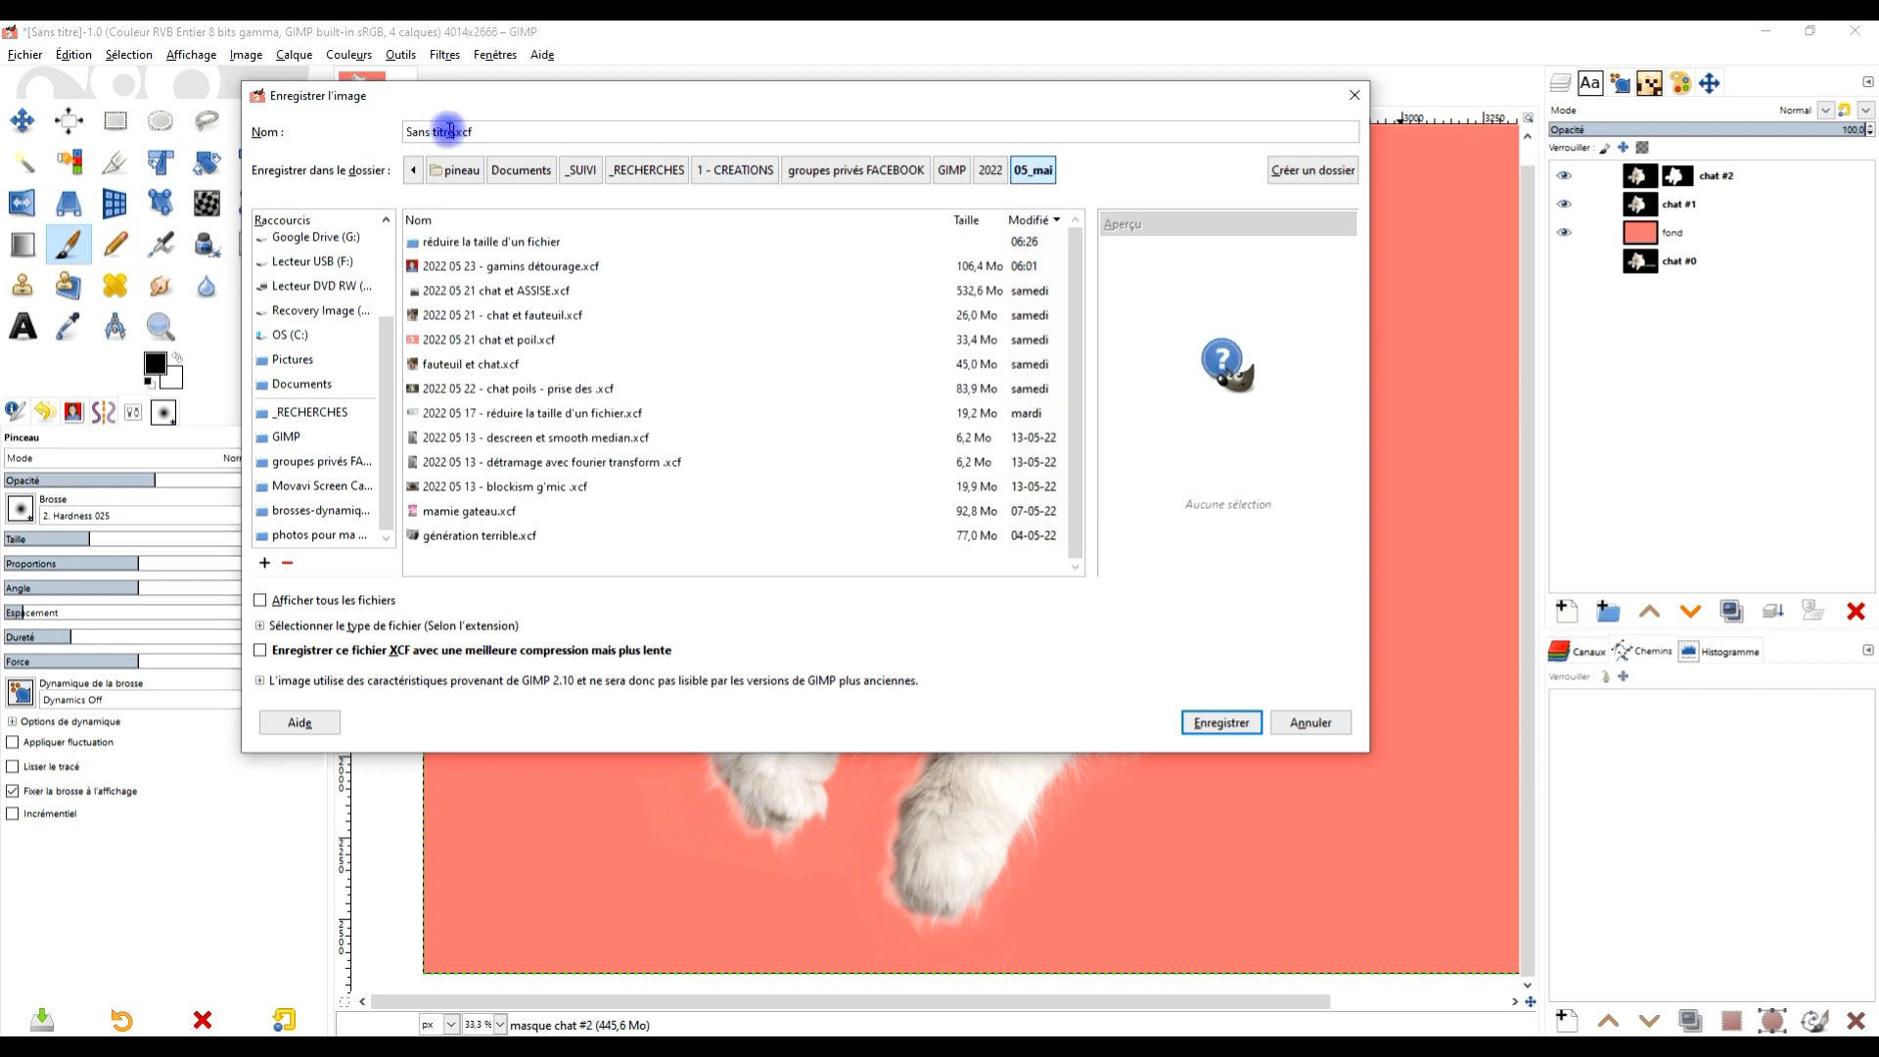
Name the file 2022 05 23 - chat3.xcf and save it
text(23)
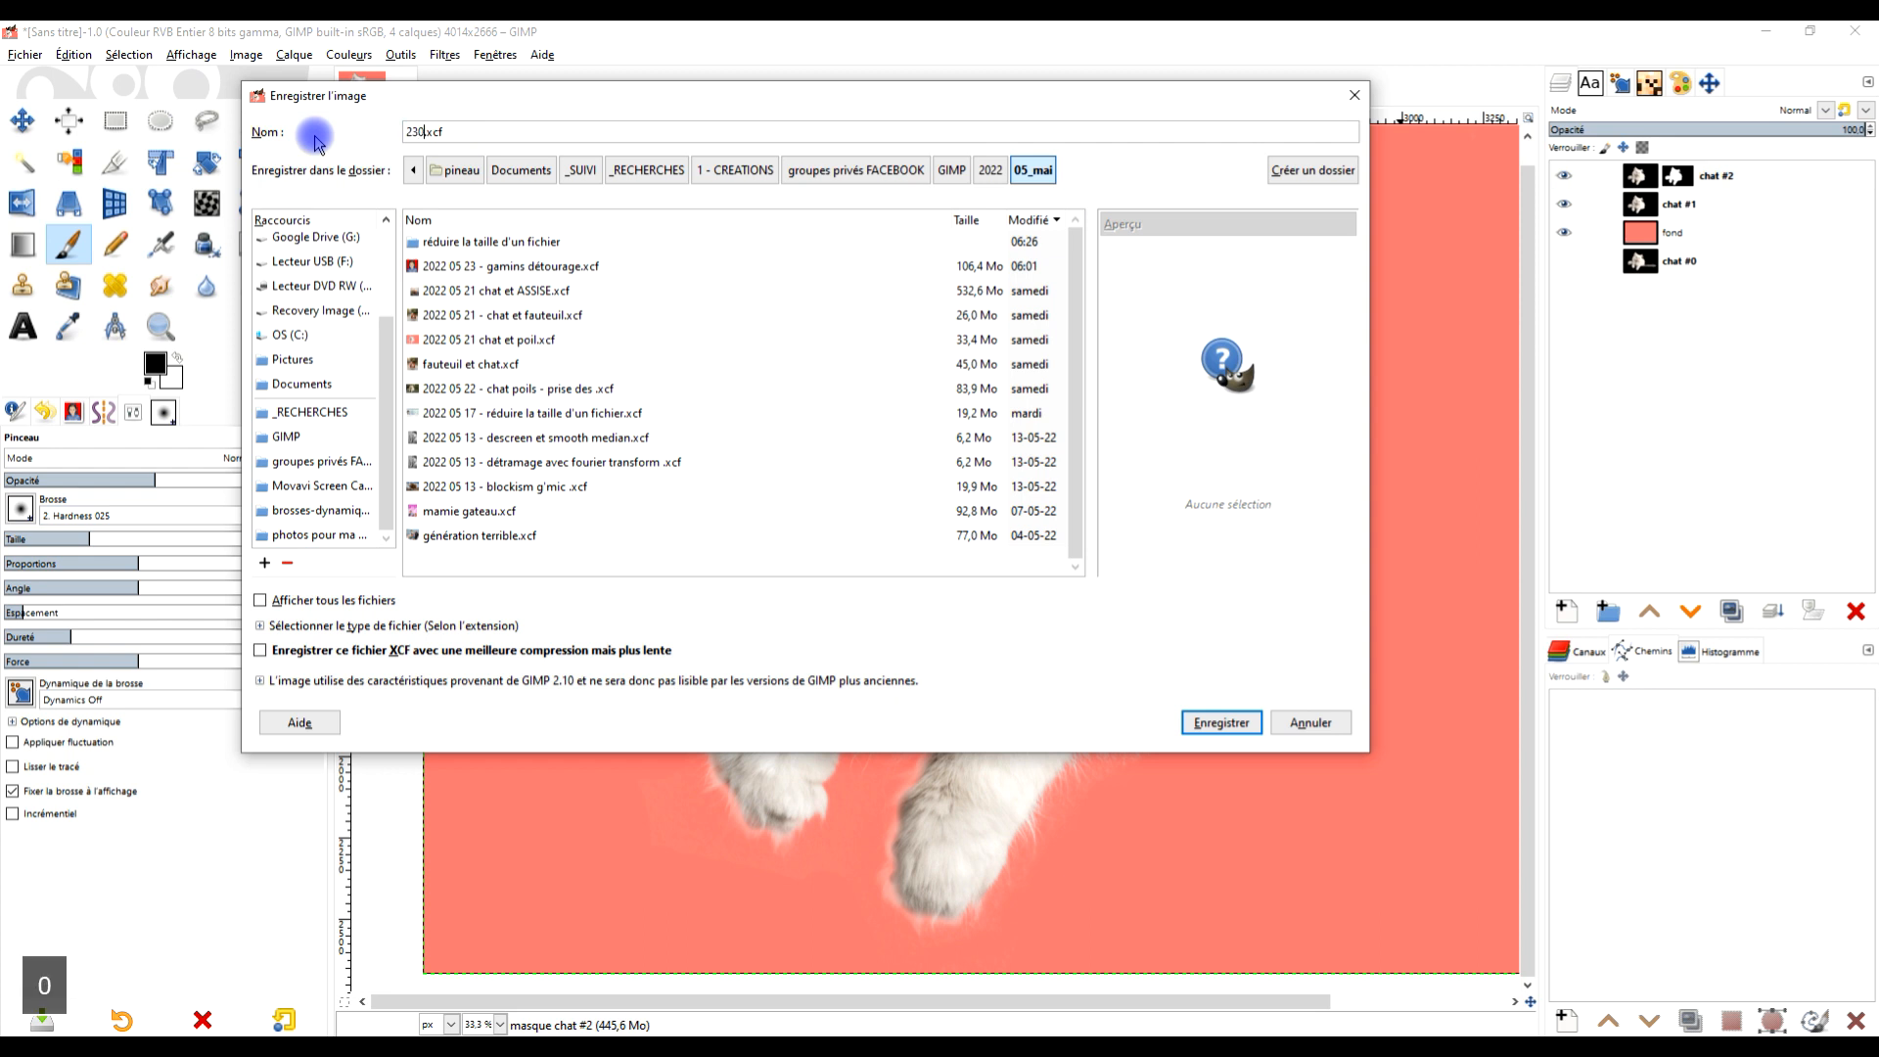
text(0)
key(BackSpace)
key(BackSpace)
text(022 )
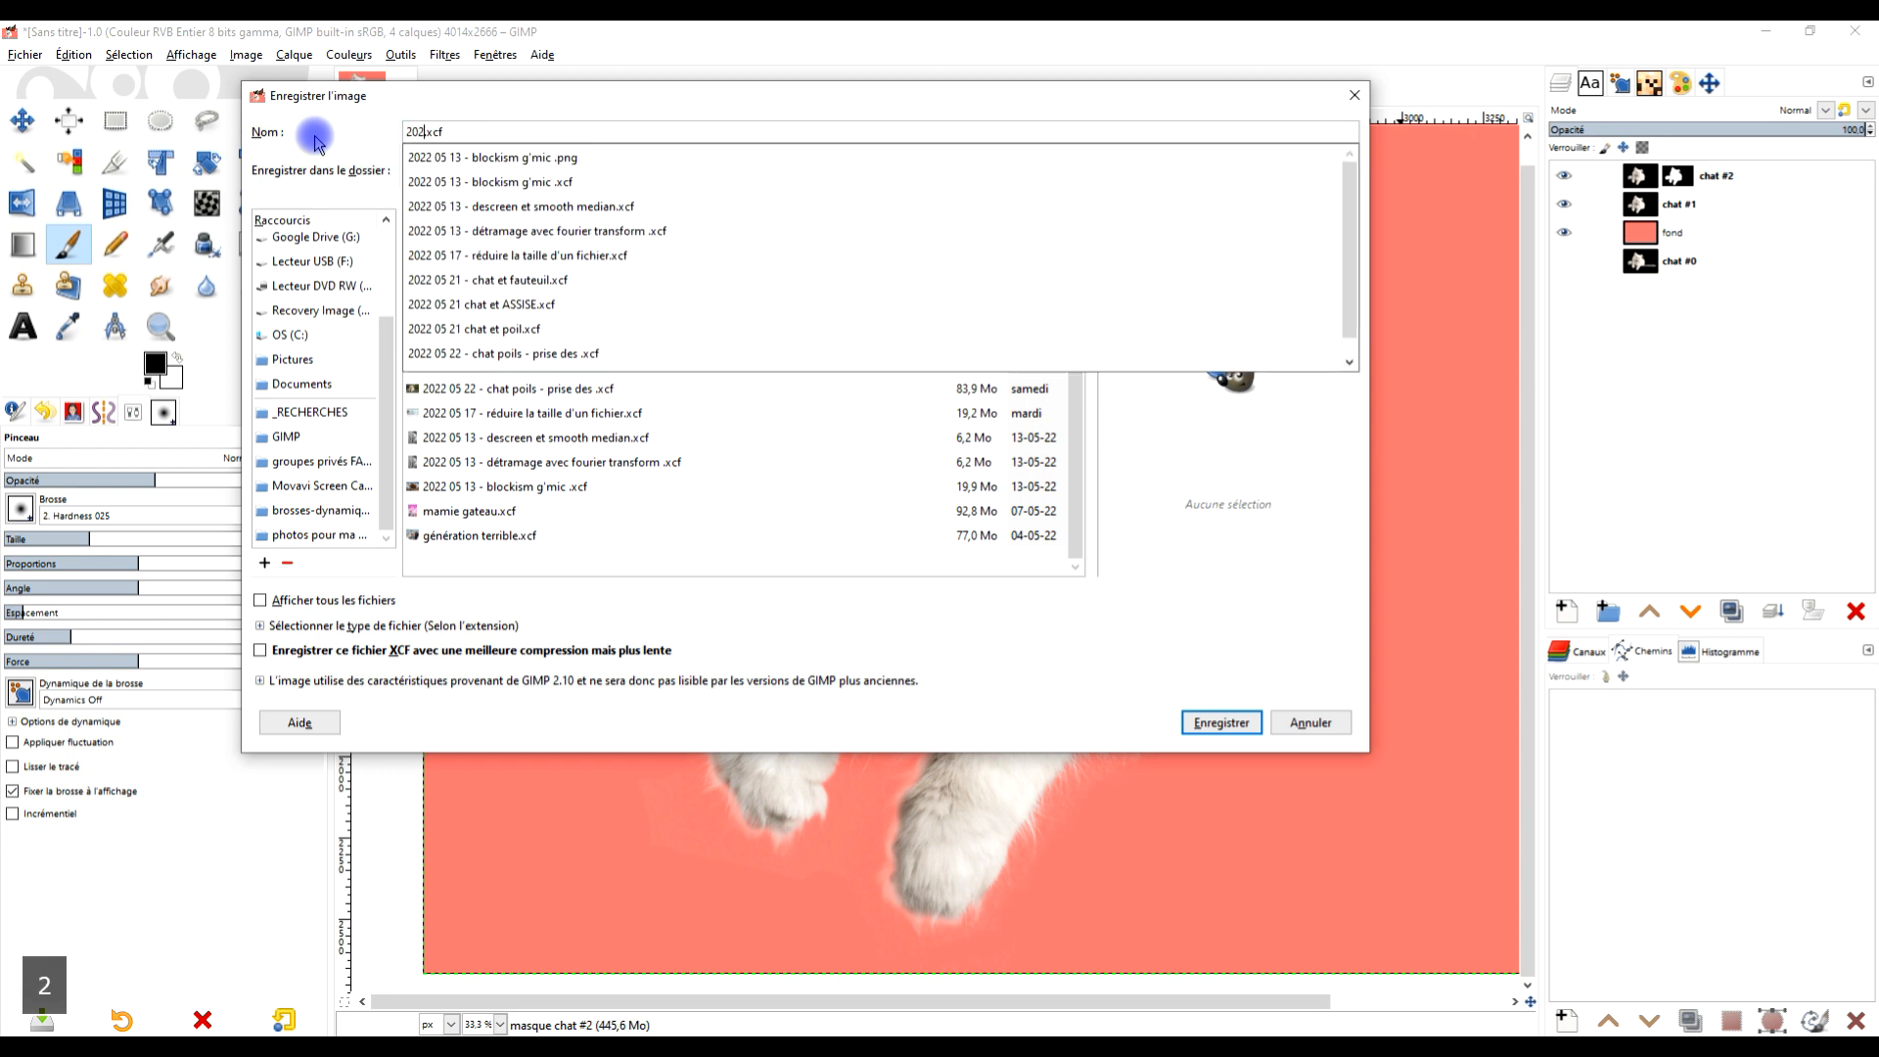
text(05 2)
text(3 )
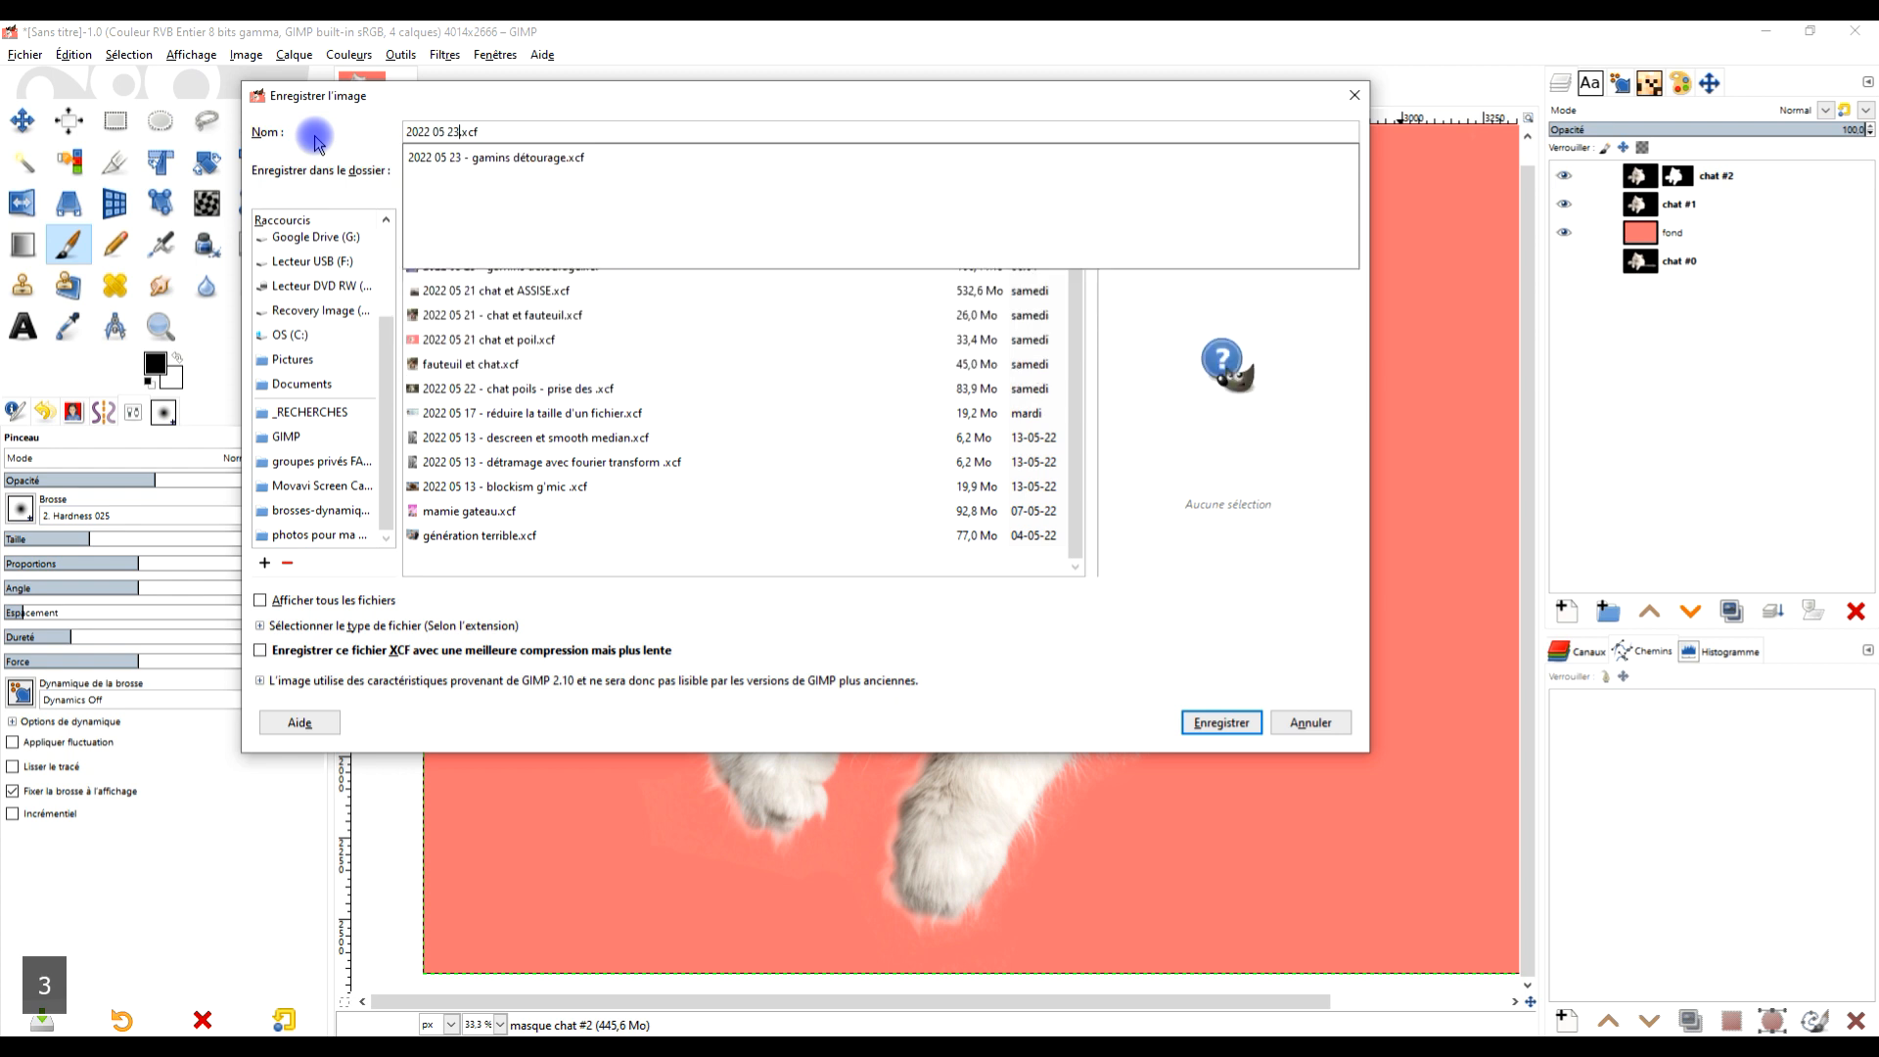
text(- chat3)
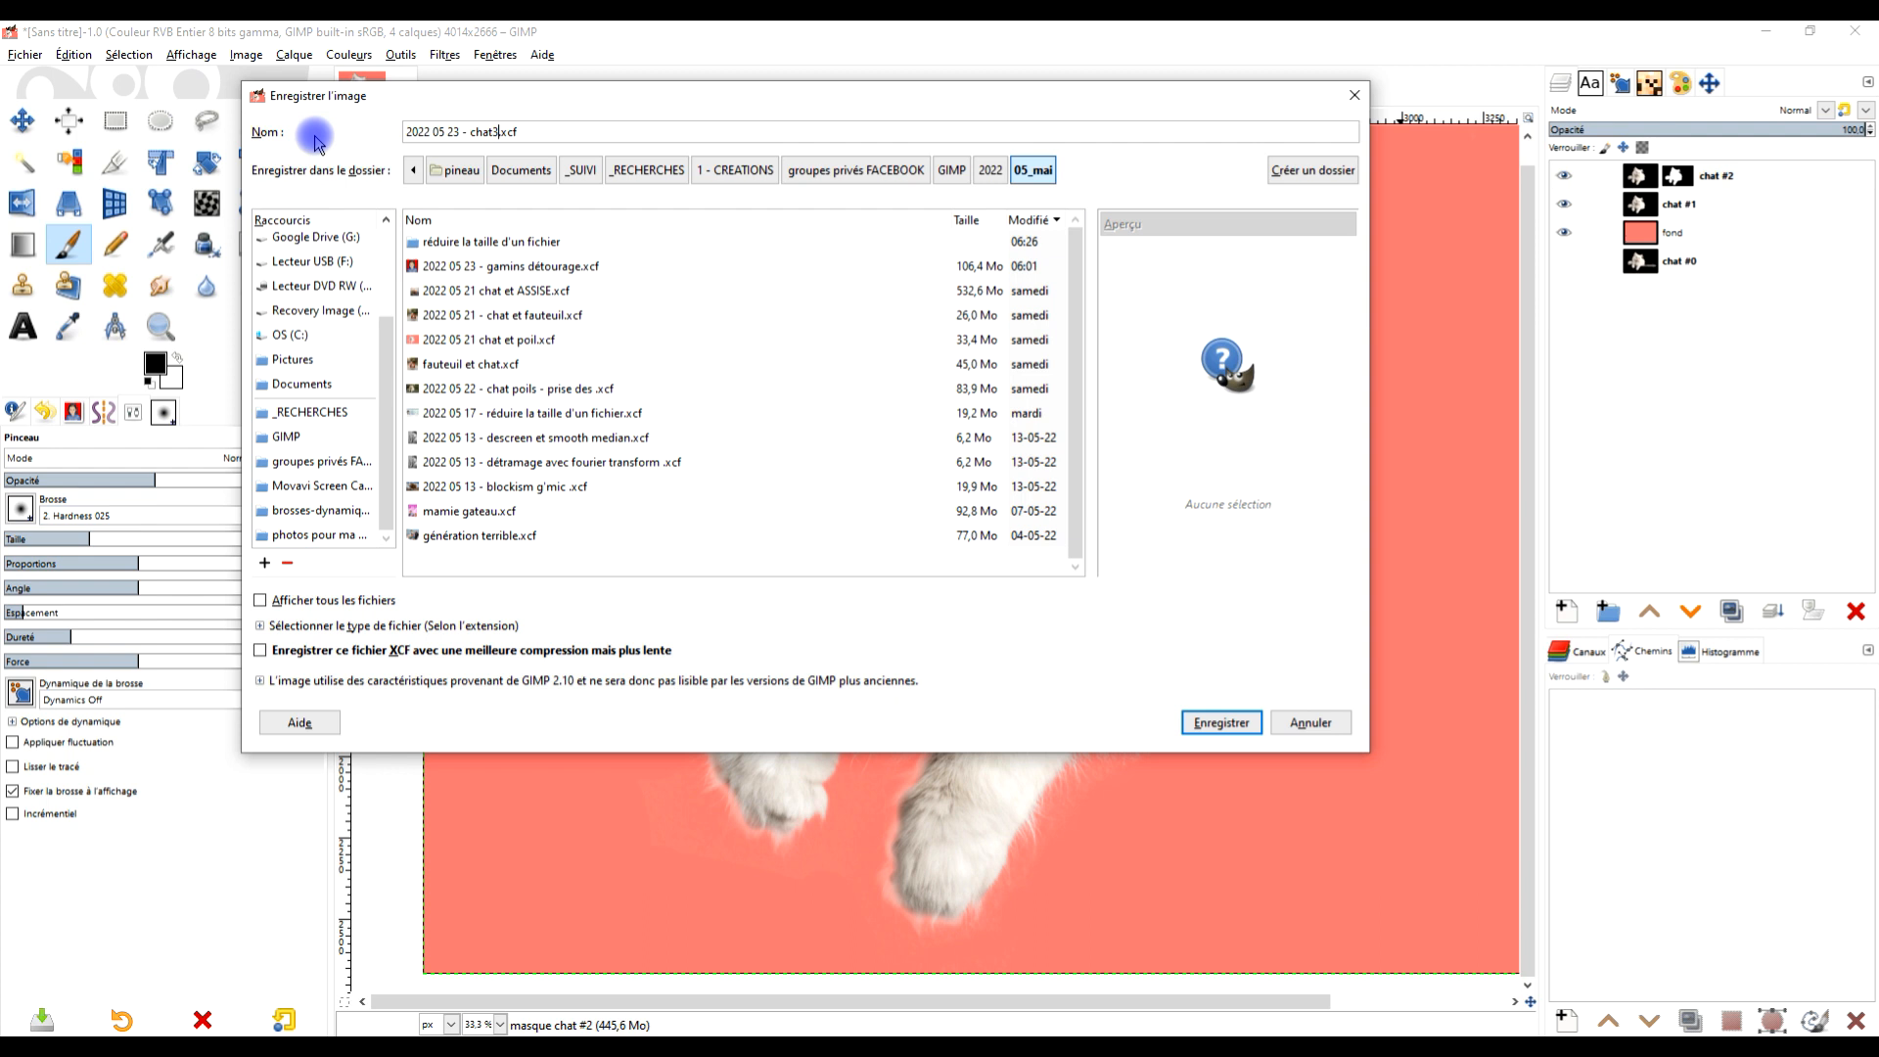
key(Return)
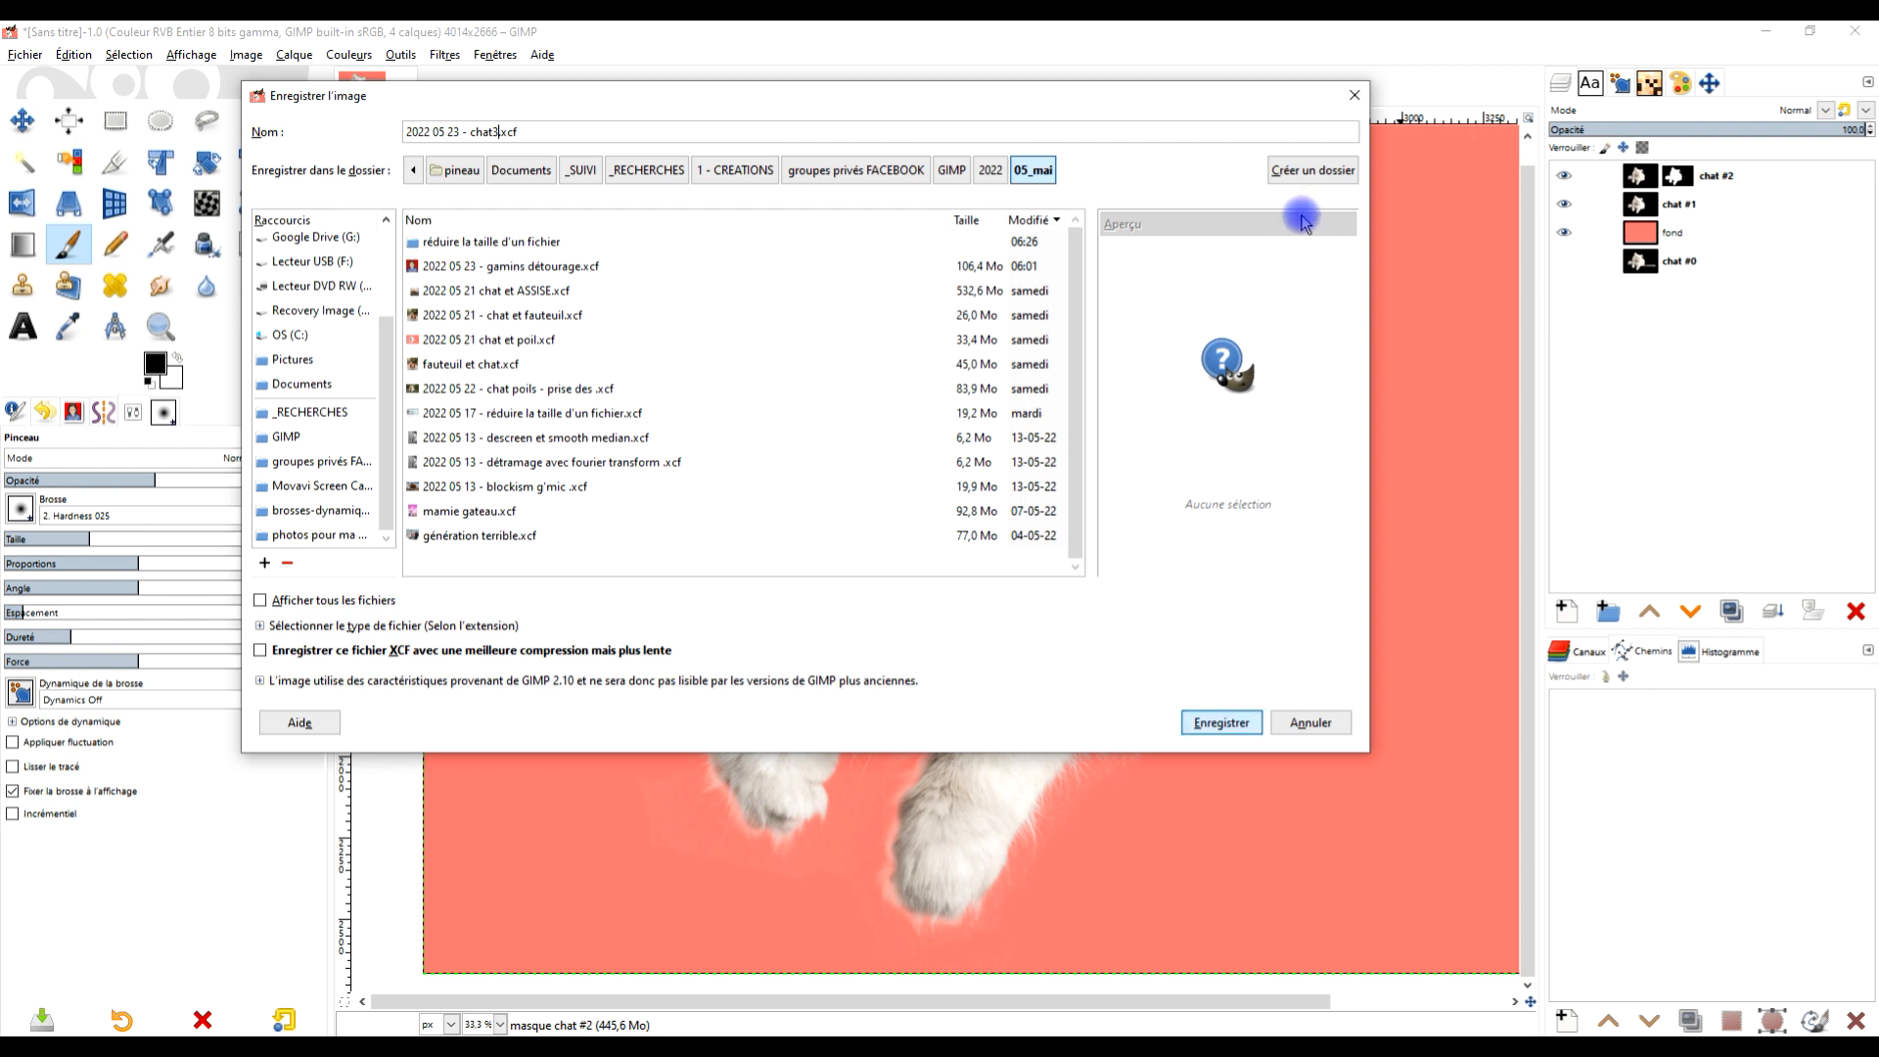
key(Return)
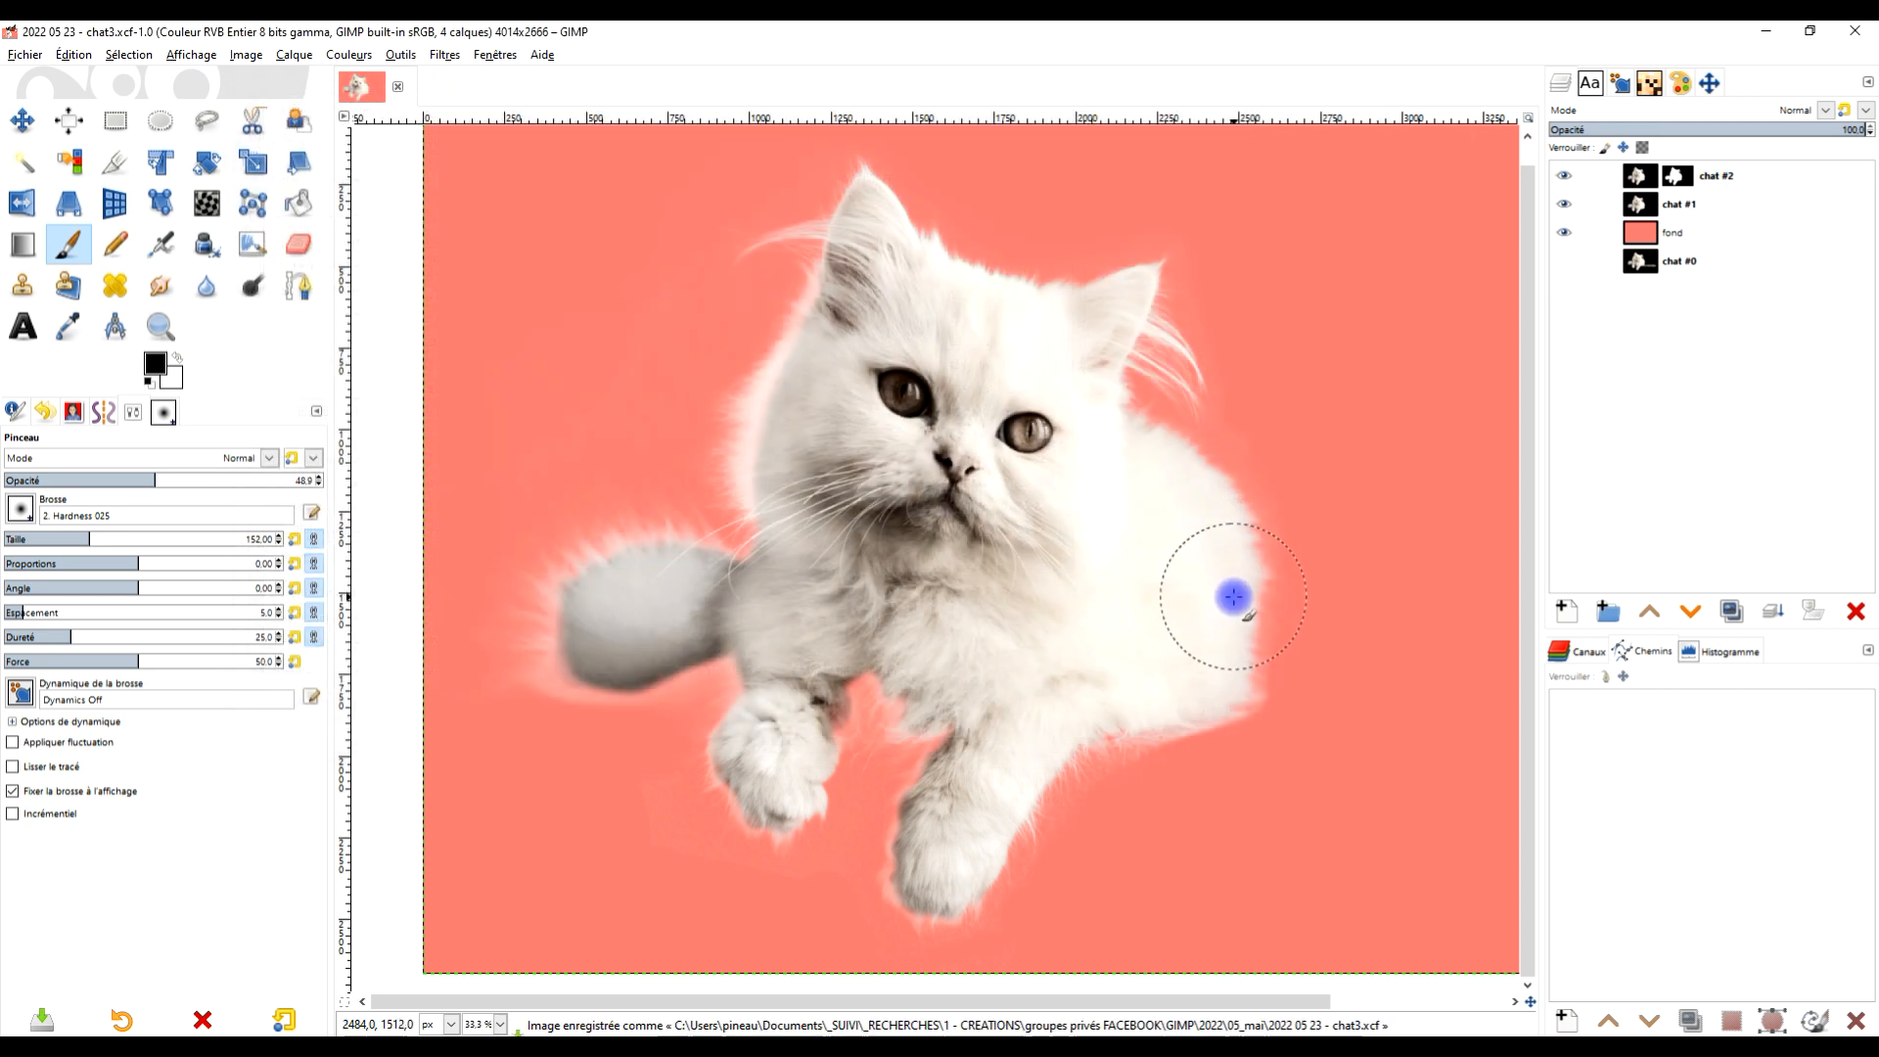
Switch to the browser, open the red armchair street photo from Pixabay at 4213×2370, and copy the image
click(1767, 36)
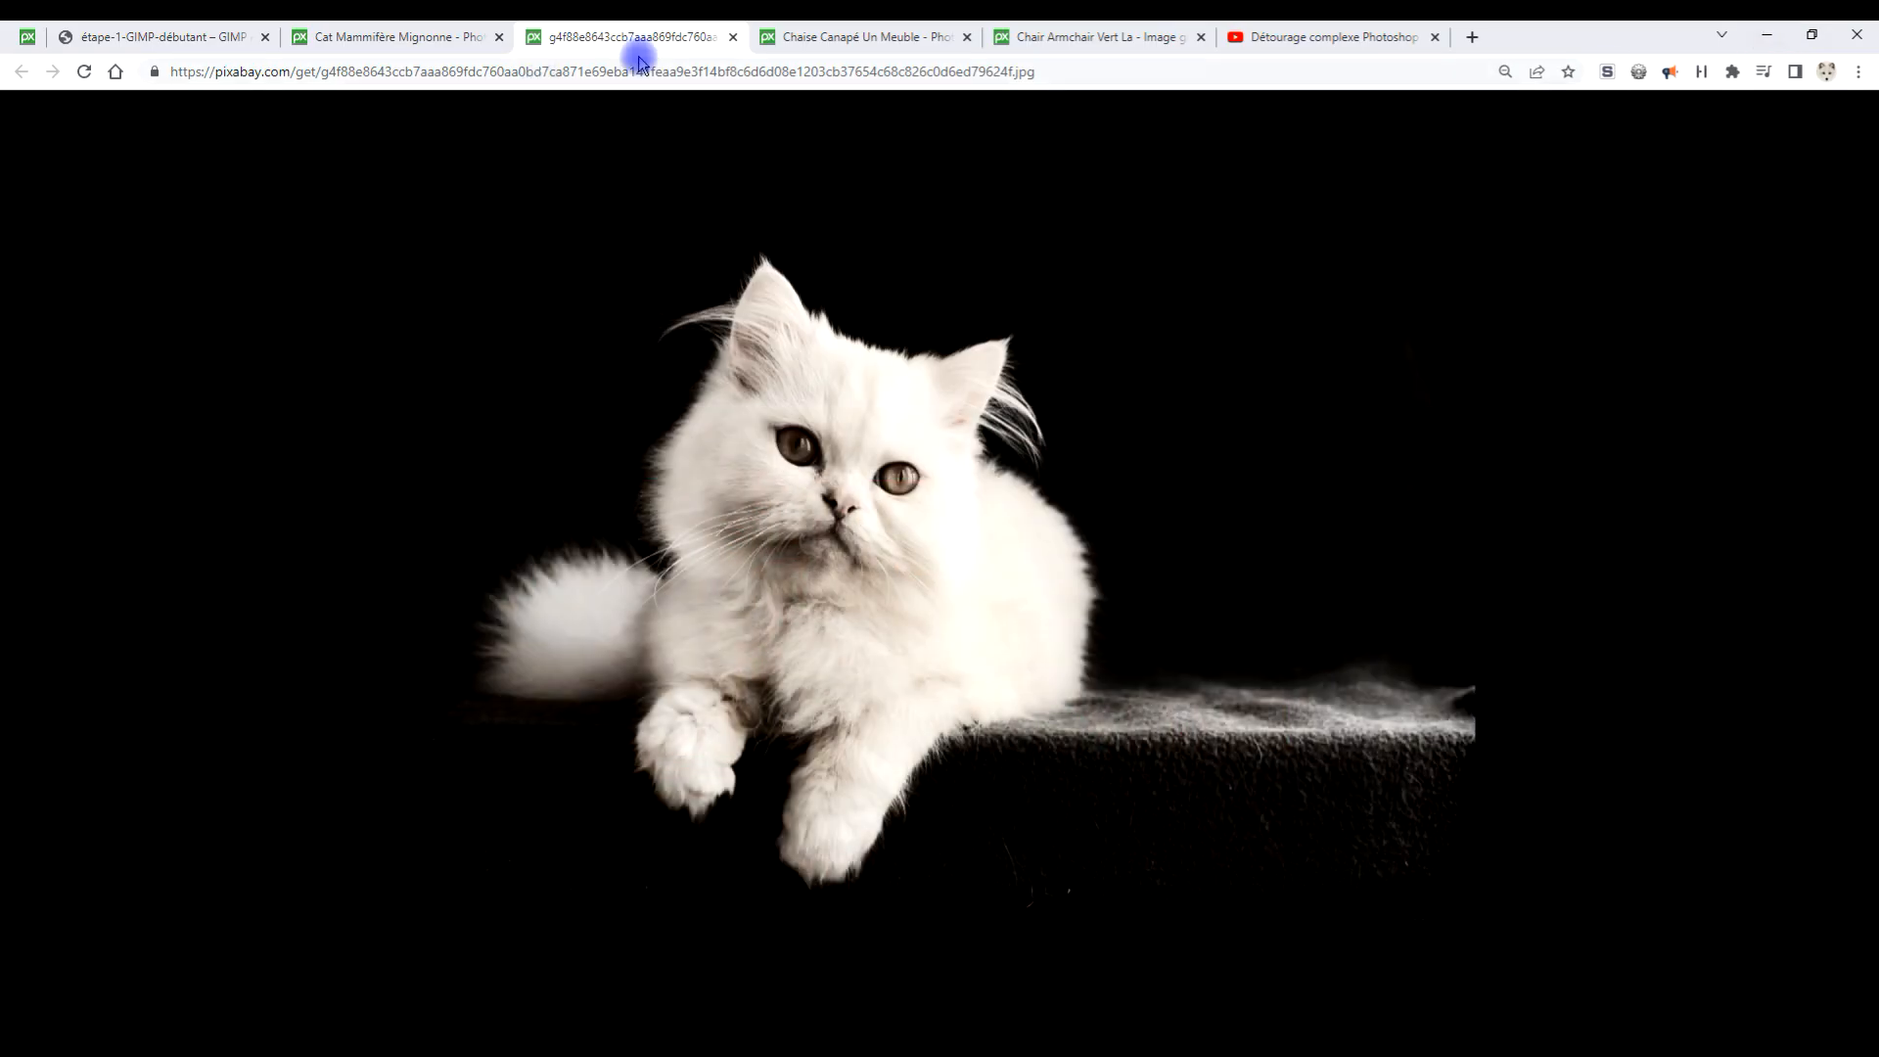
click(851, 37)
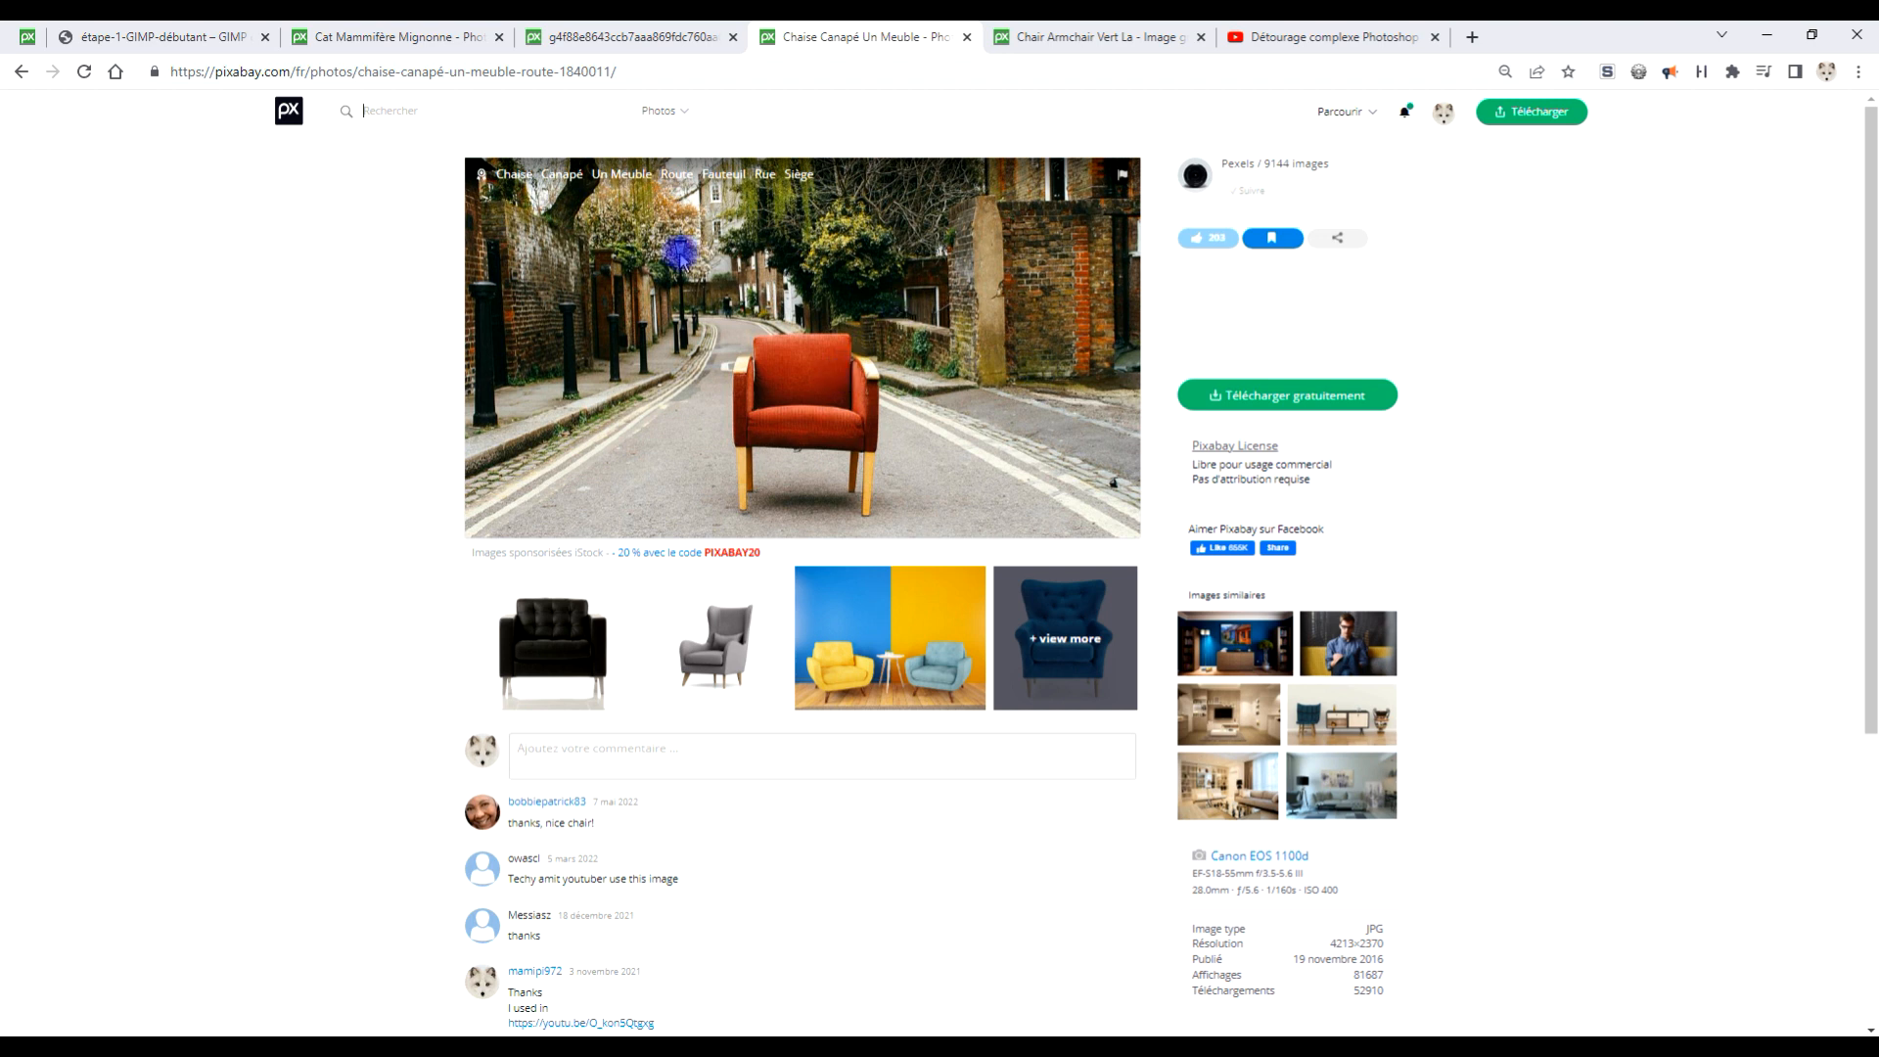
click(1290, 395)
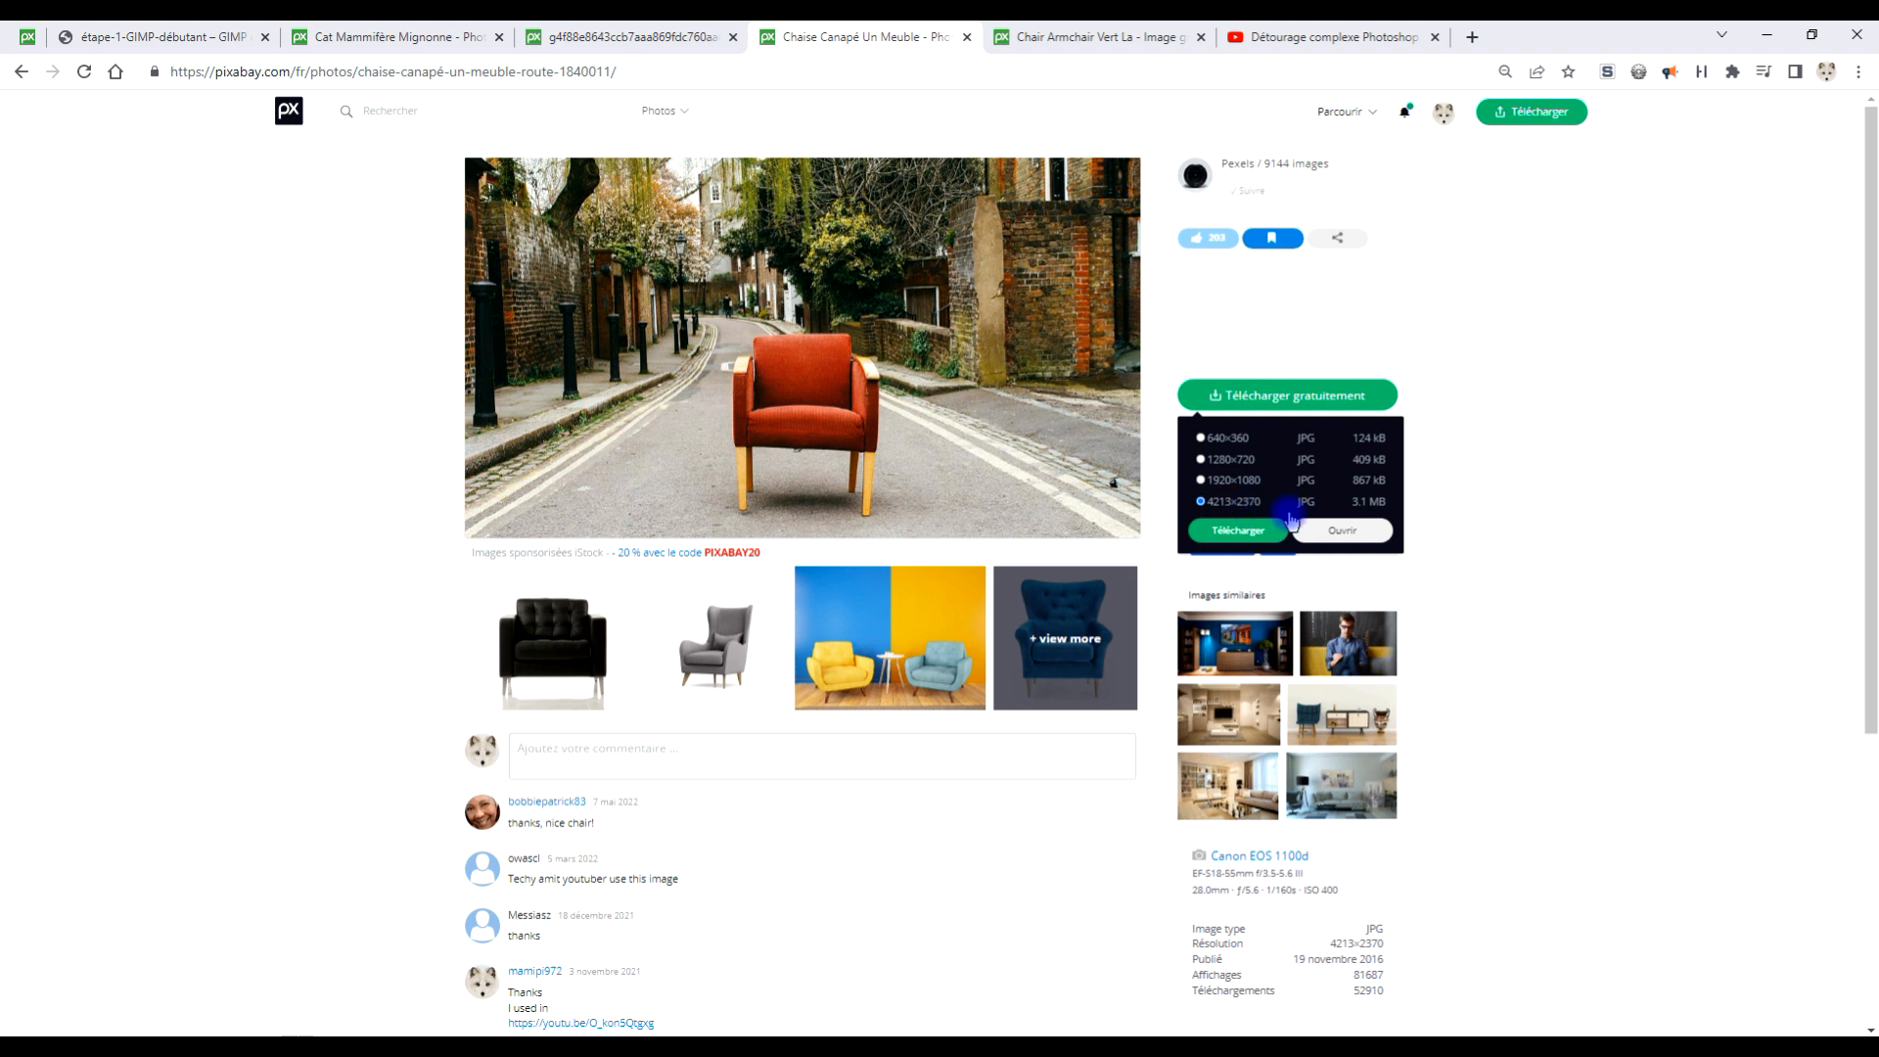
click(1327, 530)
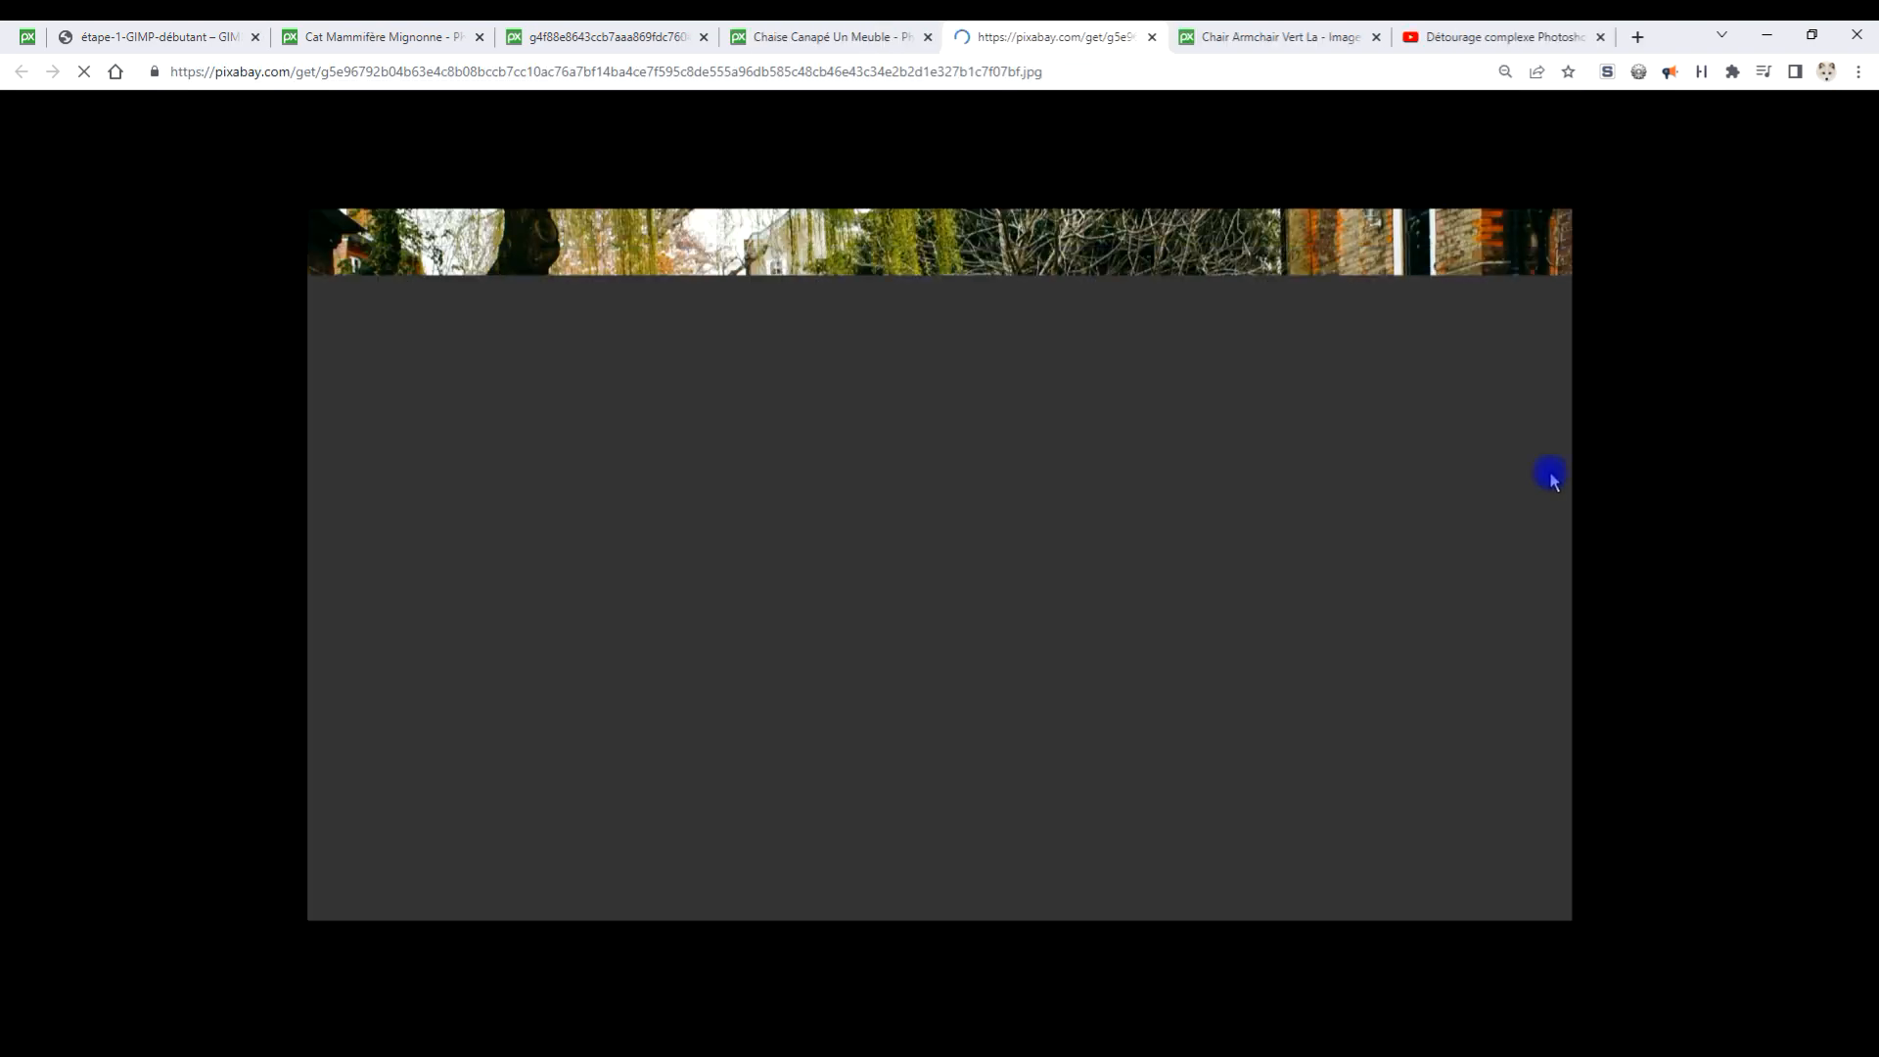
right_click(969, 392)
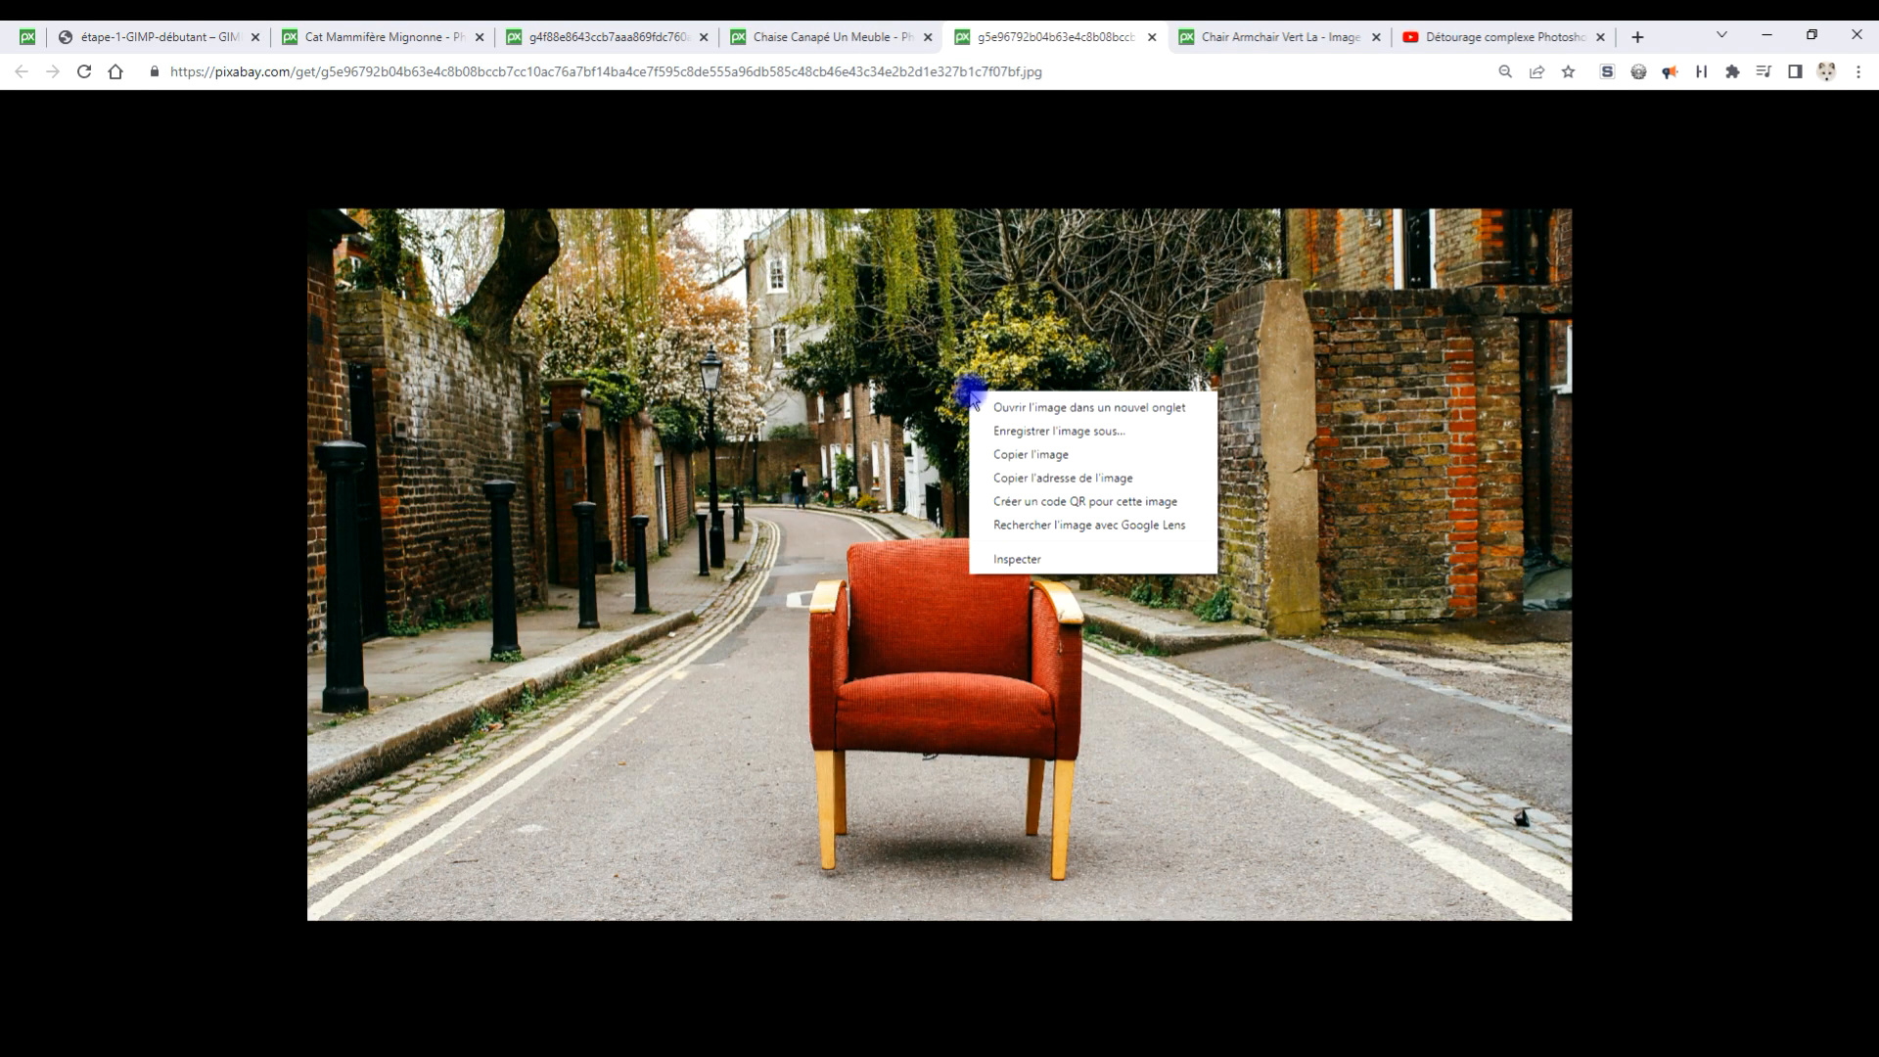
click(1057, 456)
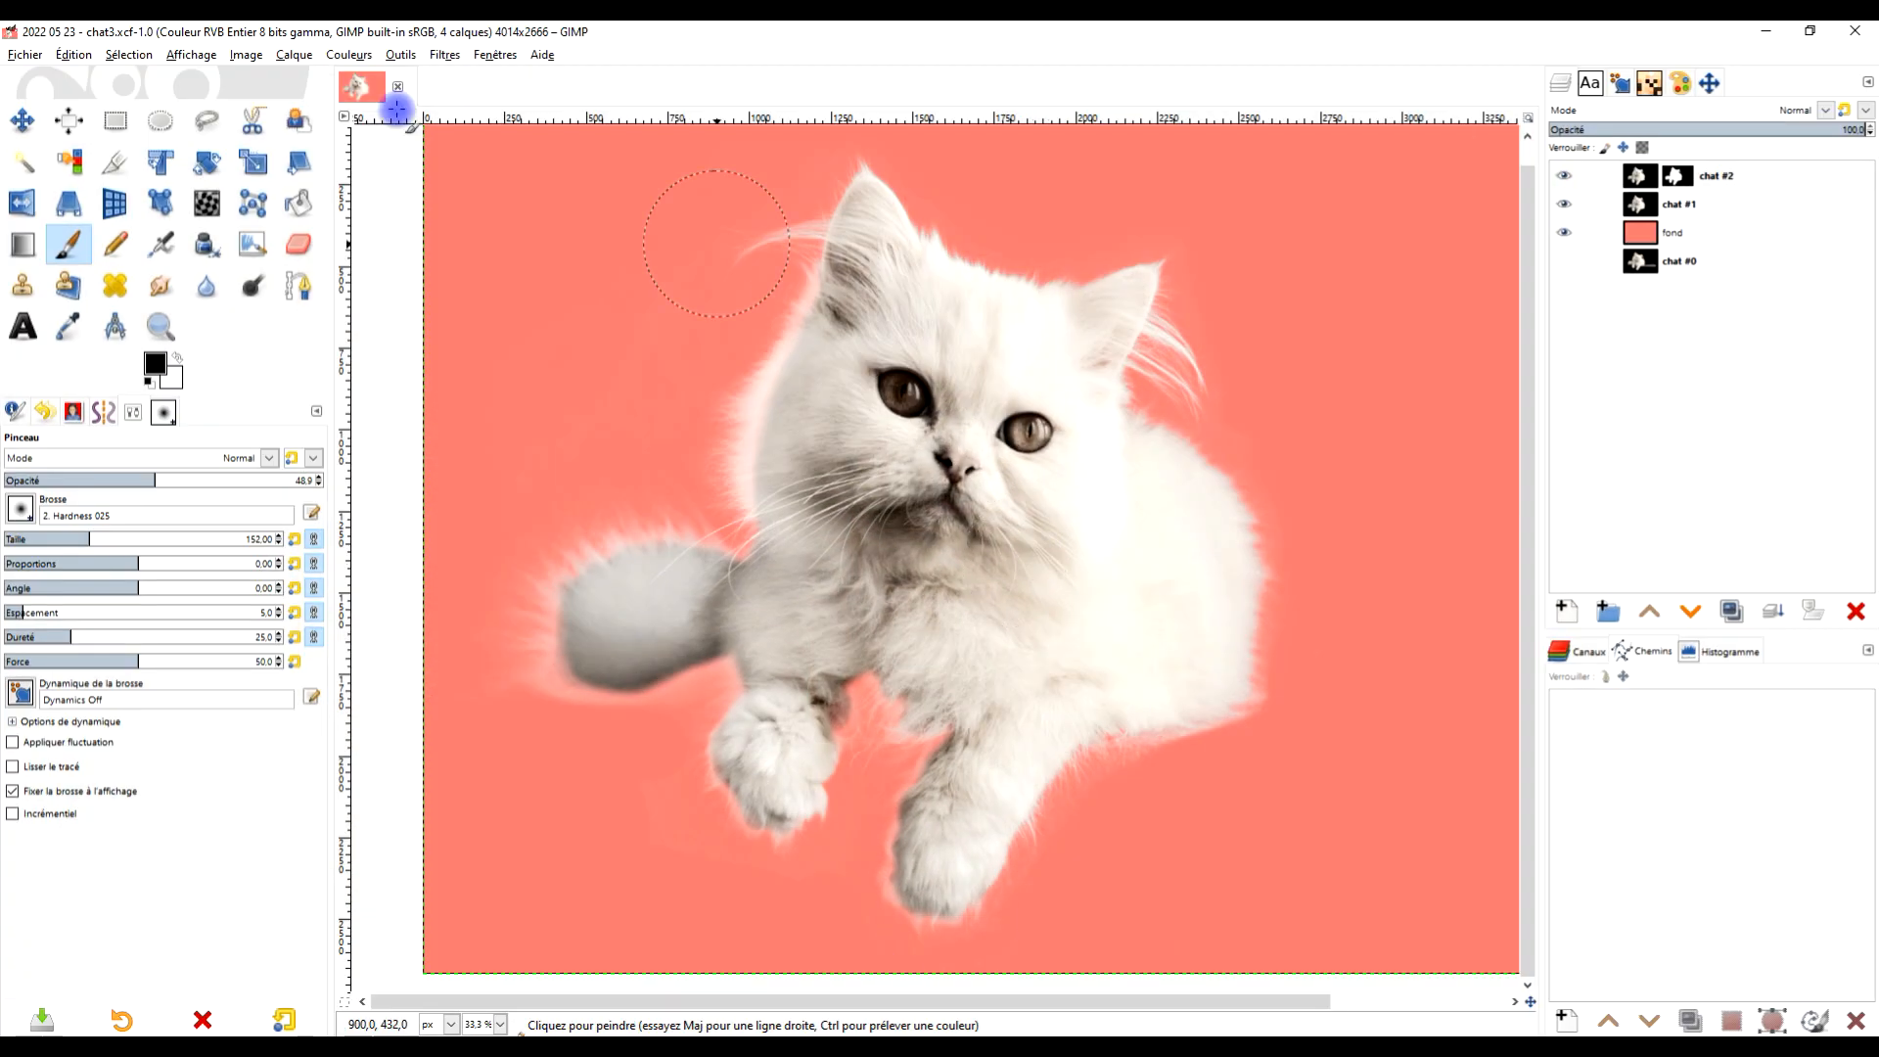
Switch to GIMP, paste the copied armchair photo as a new image, and return to the cat image
click(73, 55)
mouse_move(238, 292)
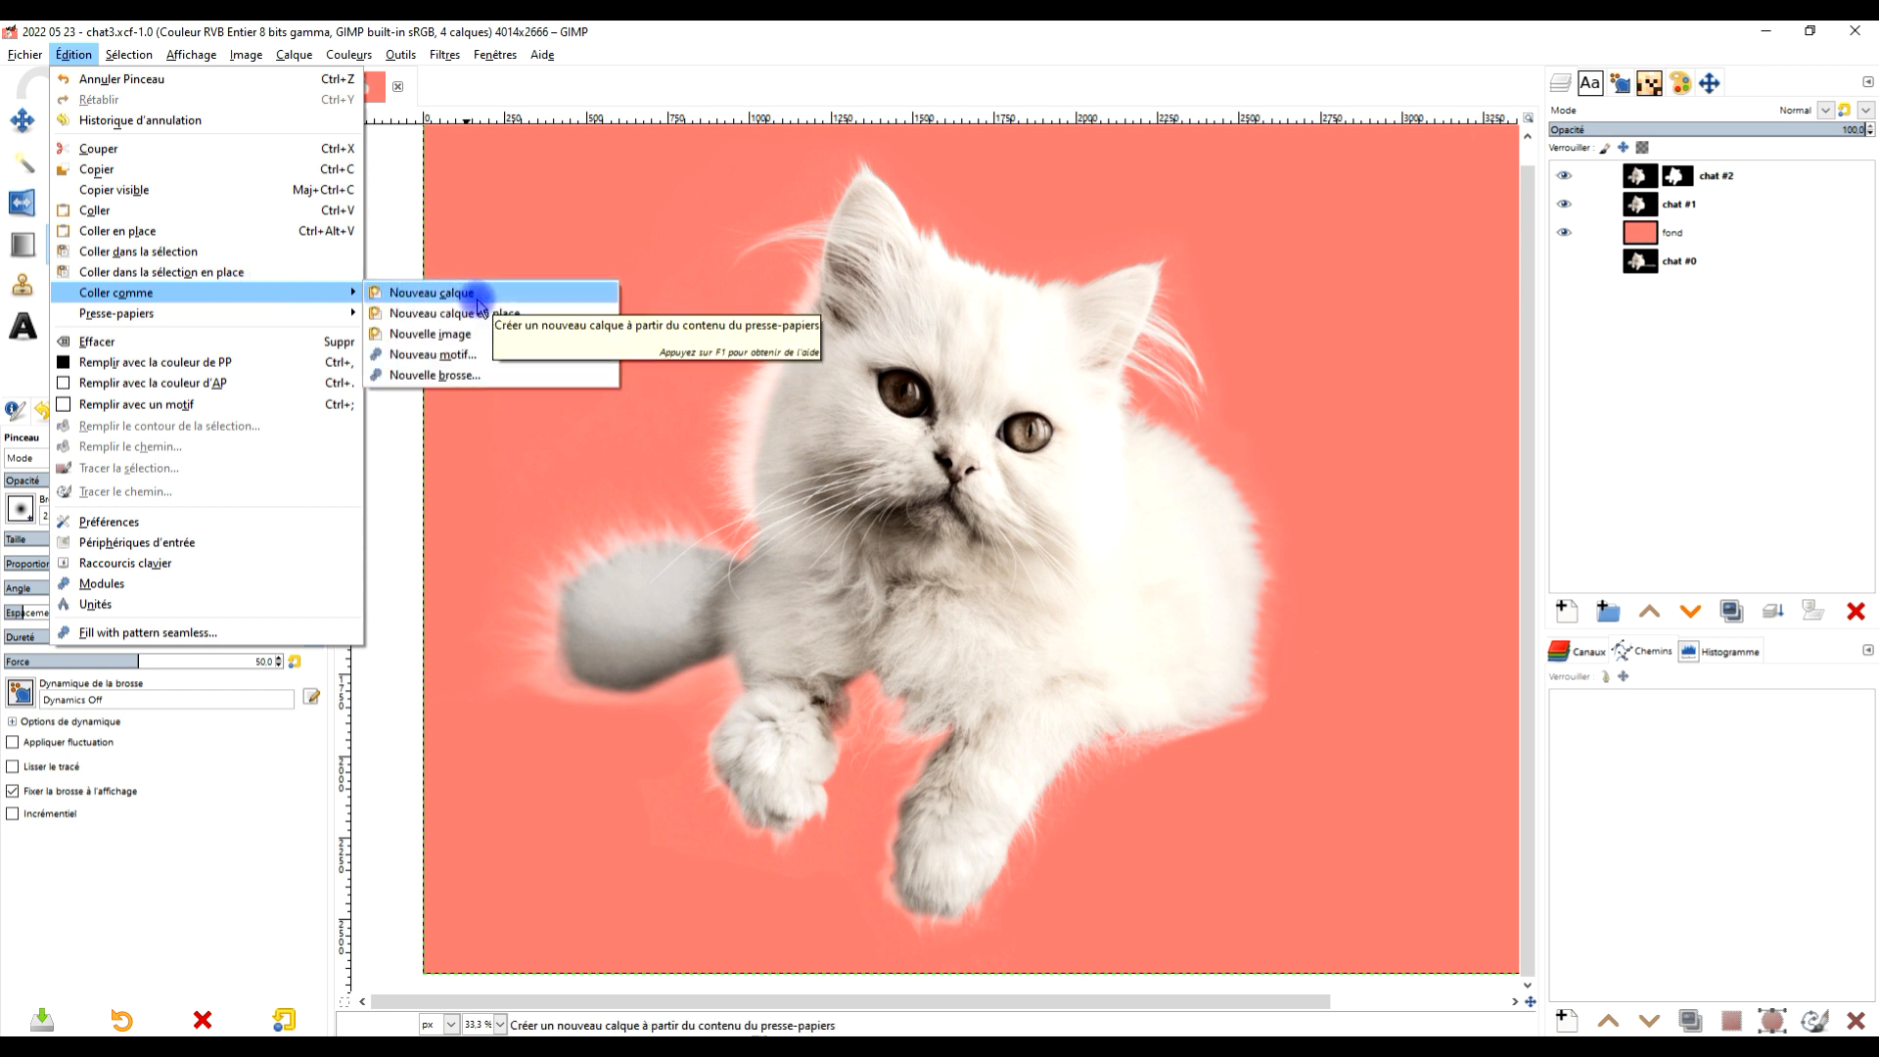
click(477, 336)
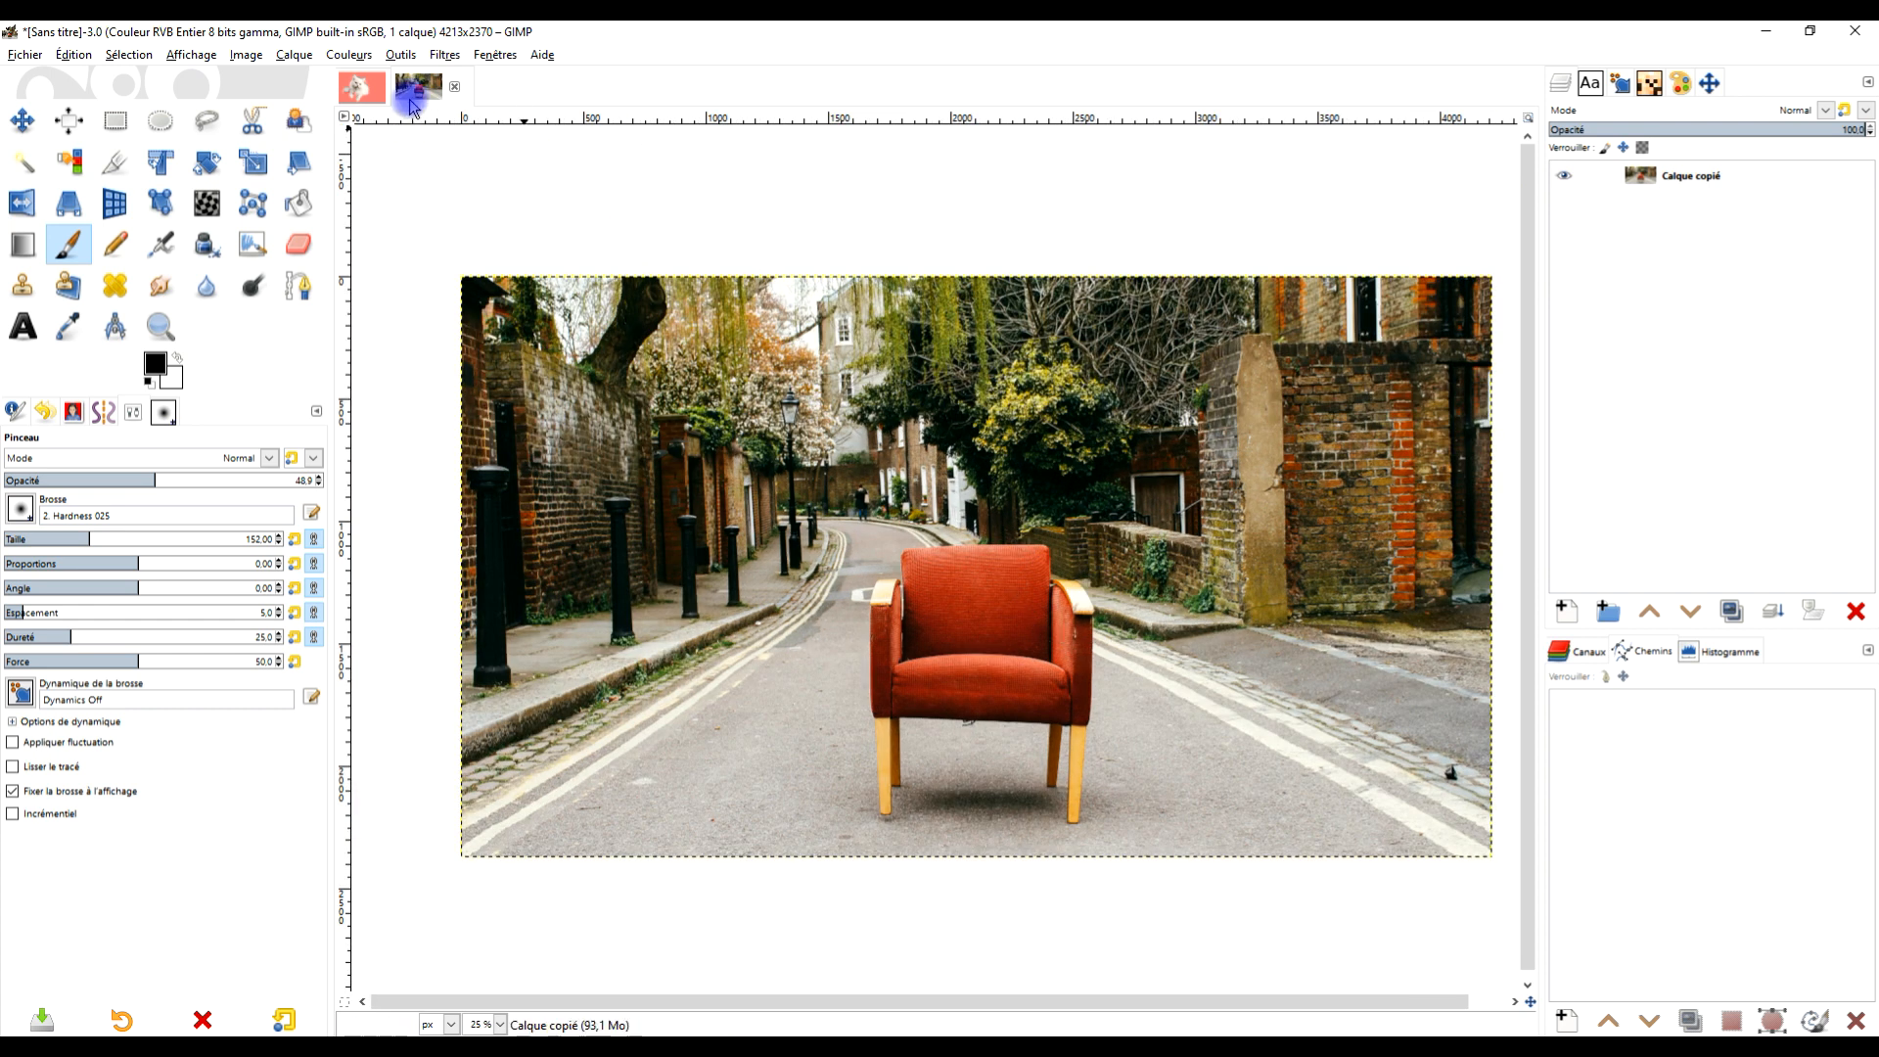
click(360, 90)
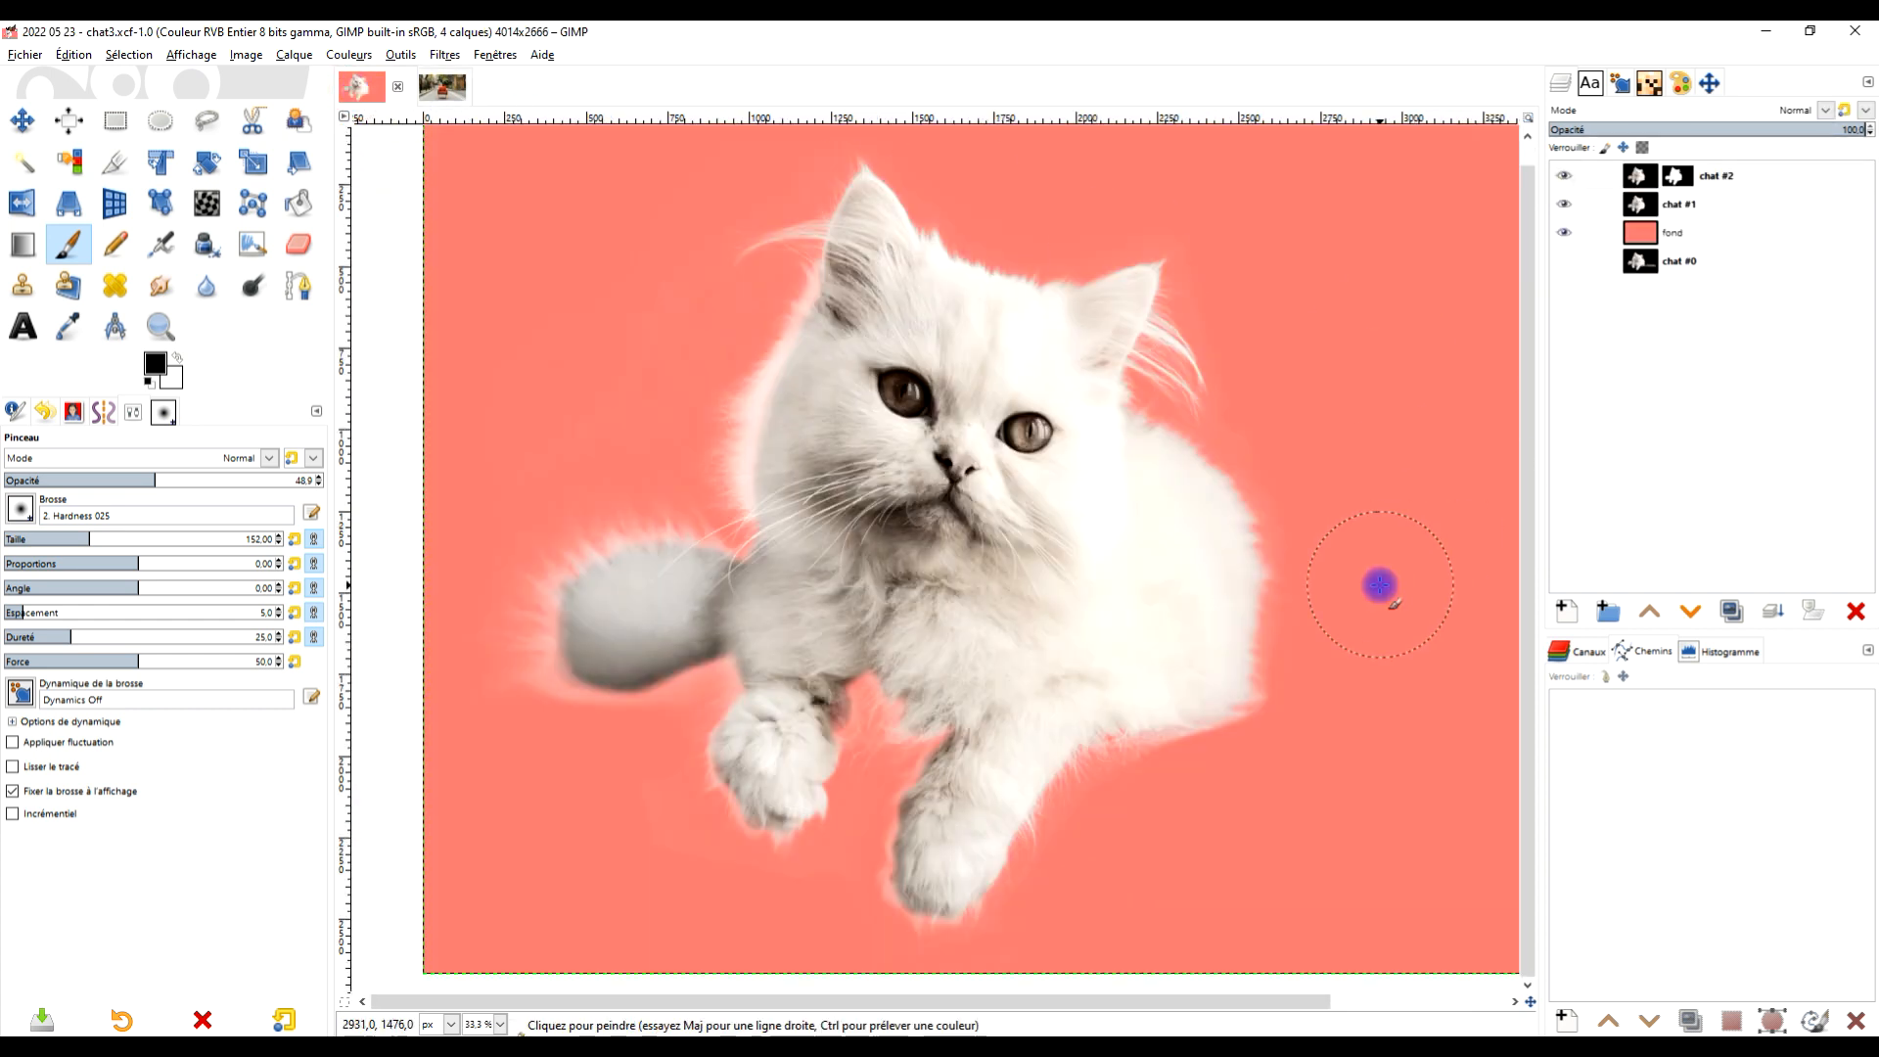
ctrl+scroll(1302, 543, down, 2)
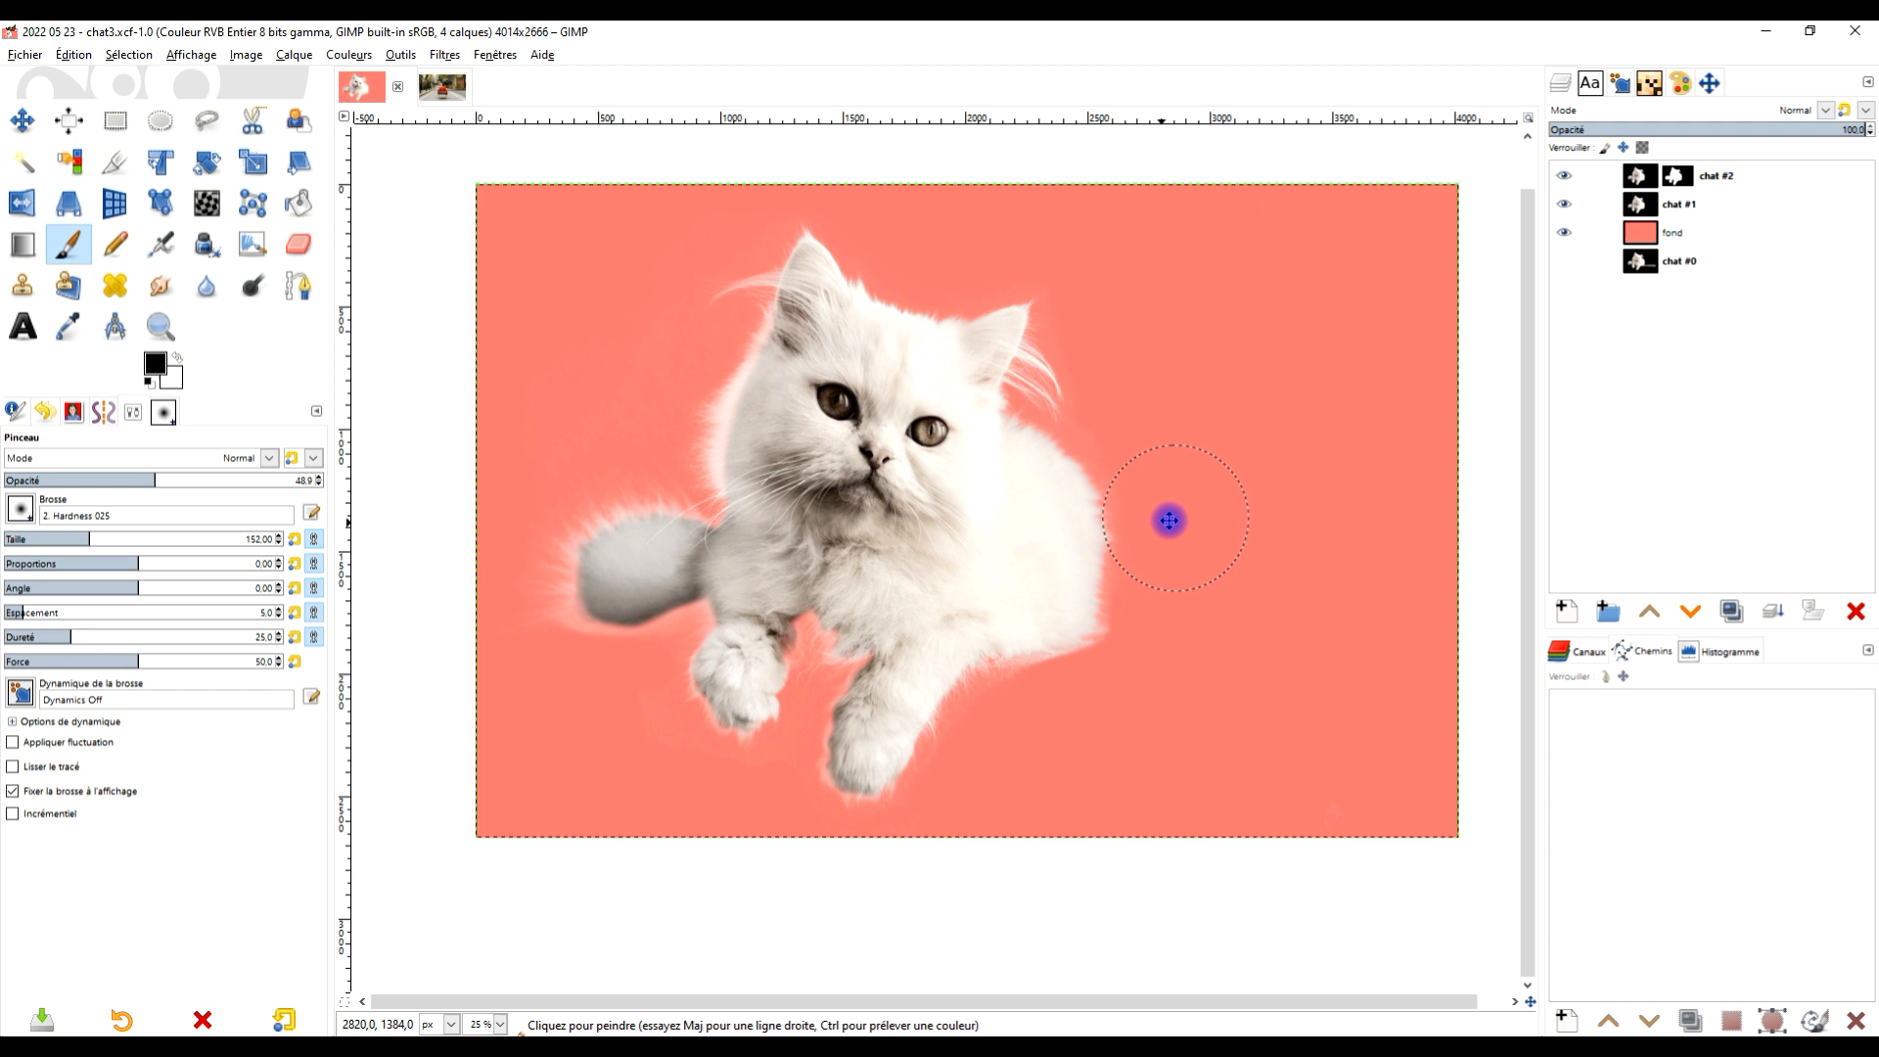
Copy the layers chat #2 and chat #1 from the cat project into the armchair image, placing chat #1 below chat #2
drag(1149, 509, 1110, 499)
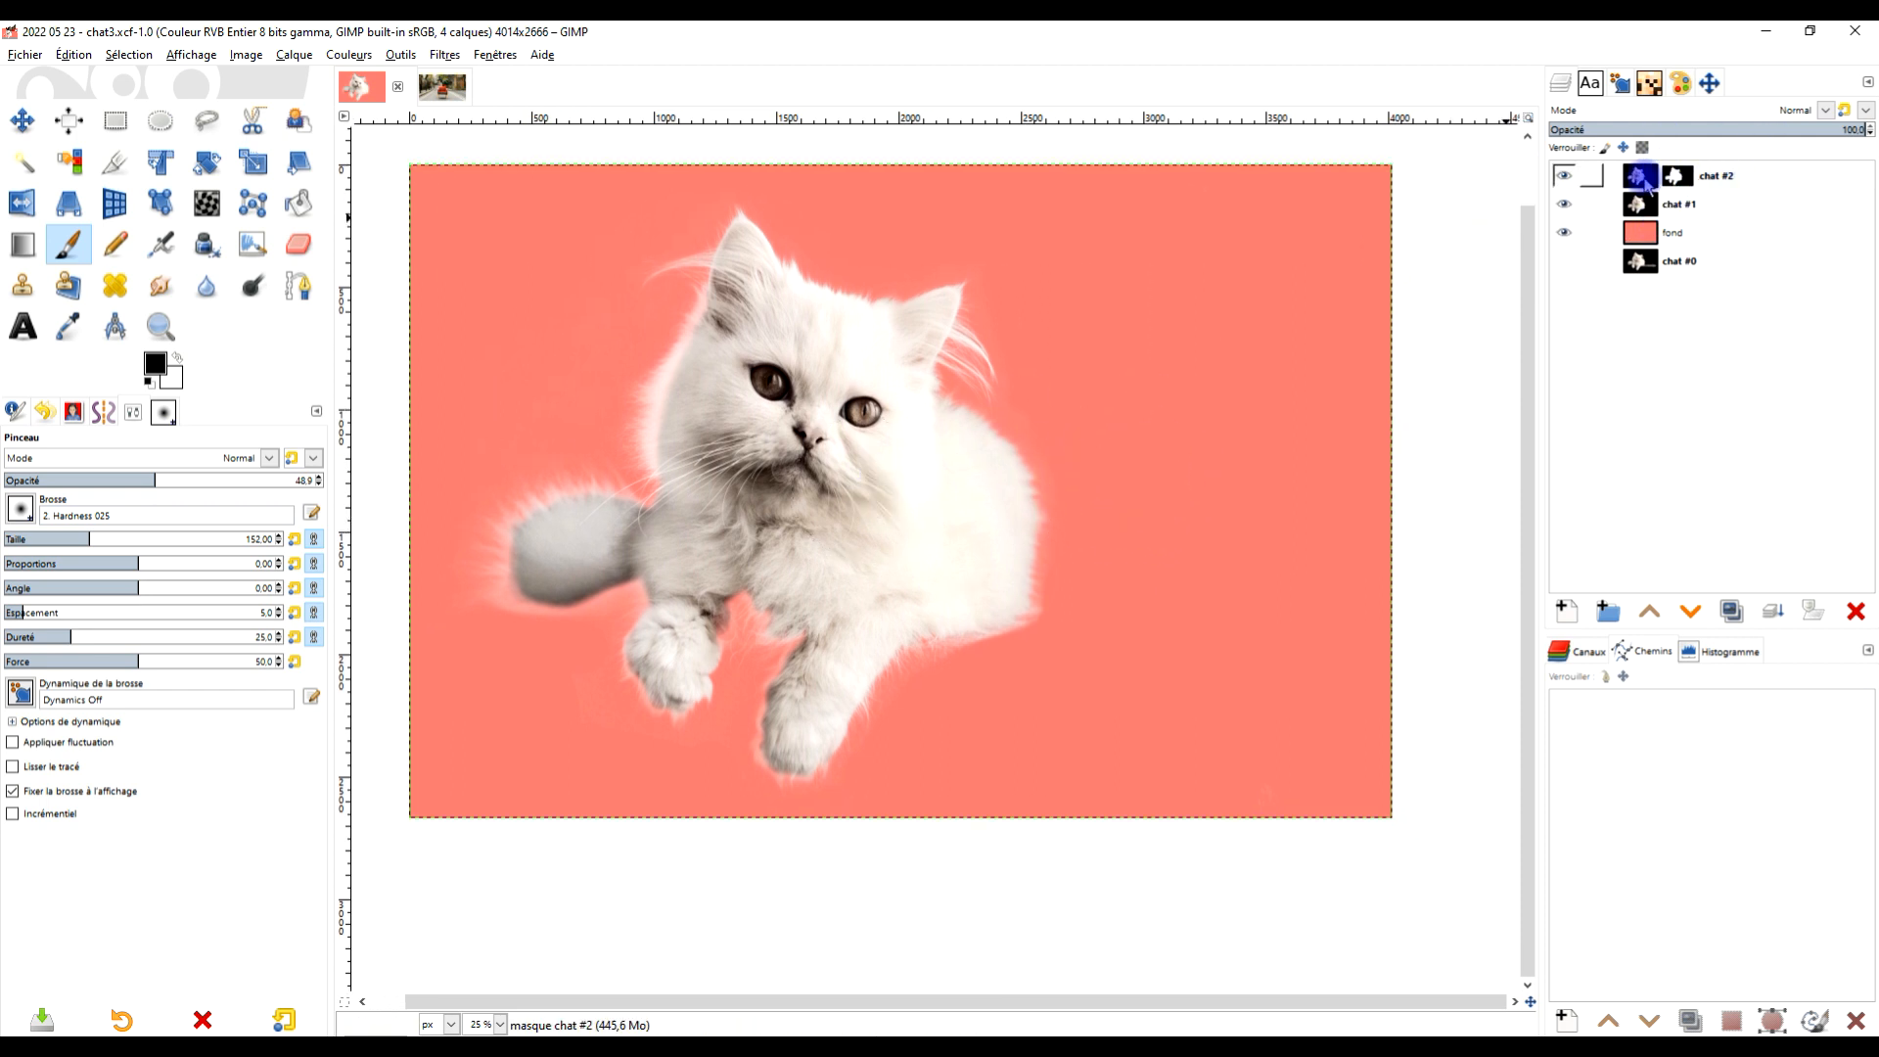
drag(1641, 183, 863, 418)
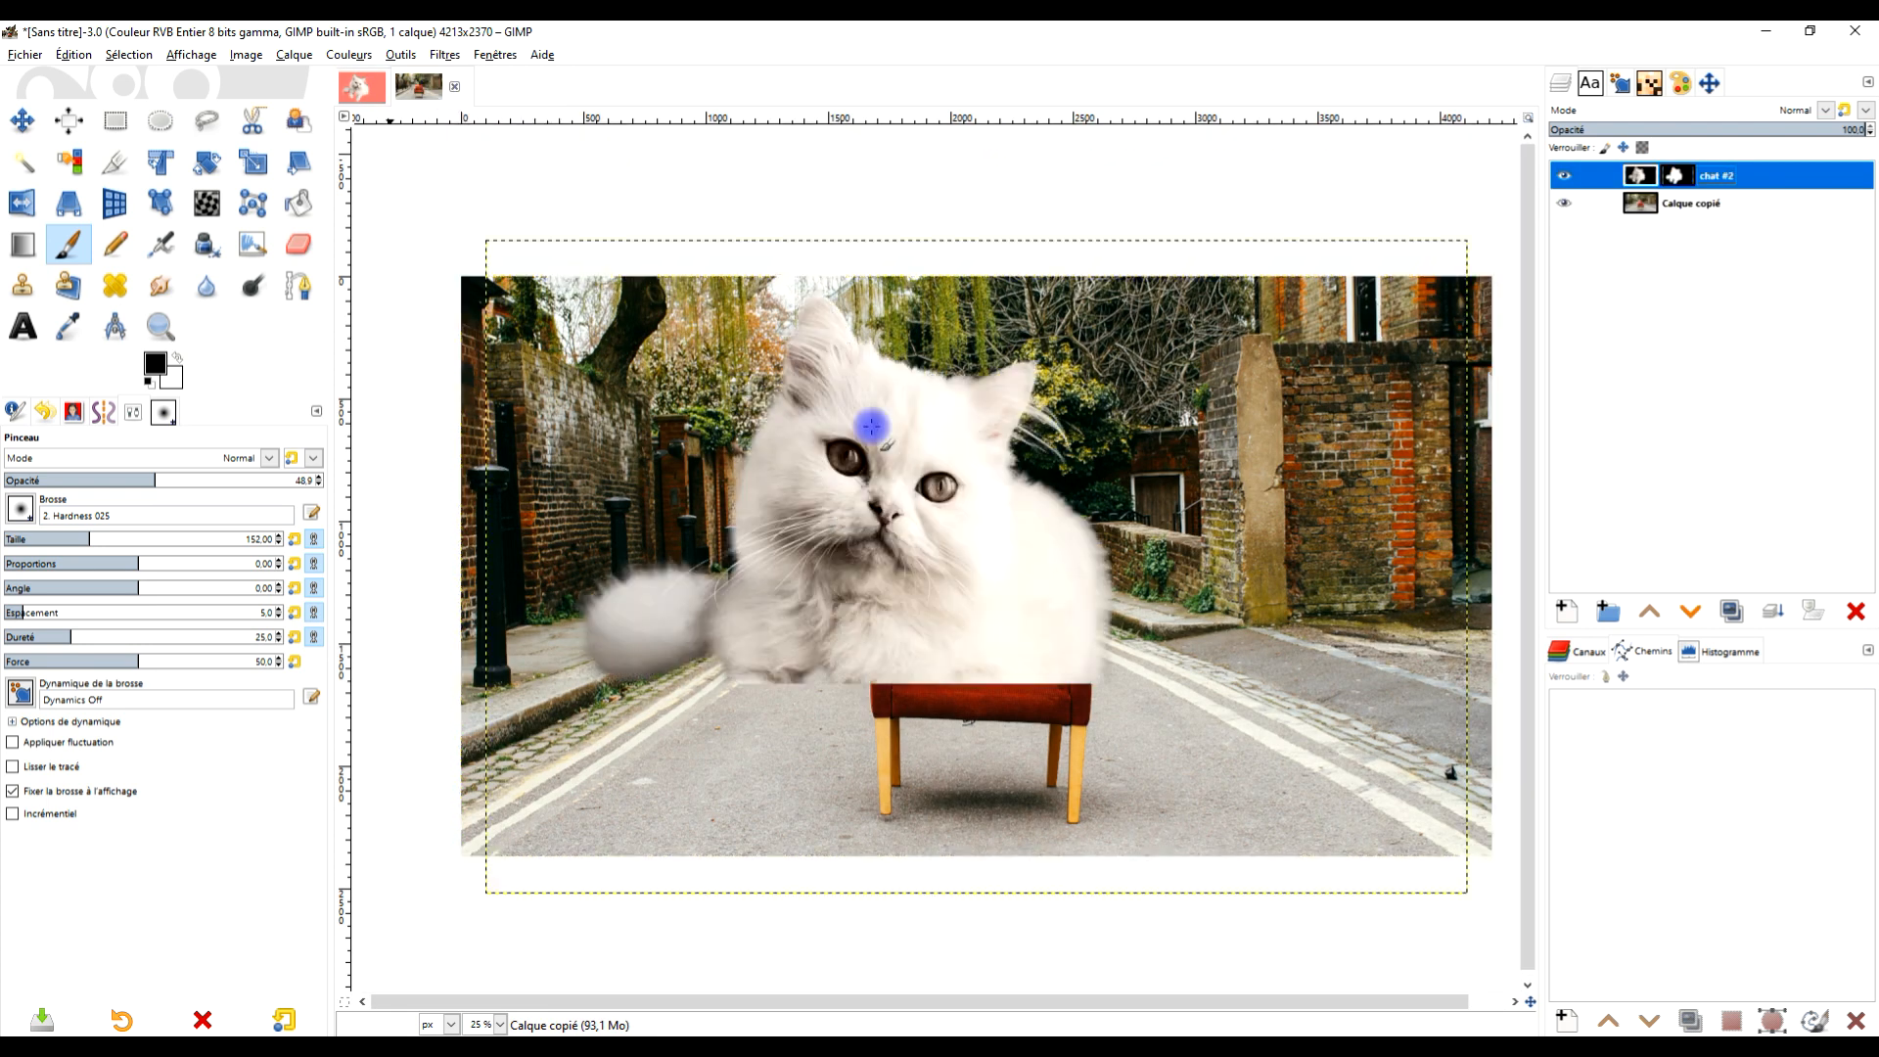
click(362, 91)
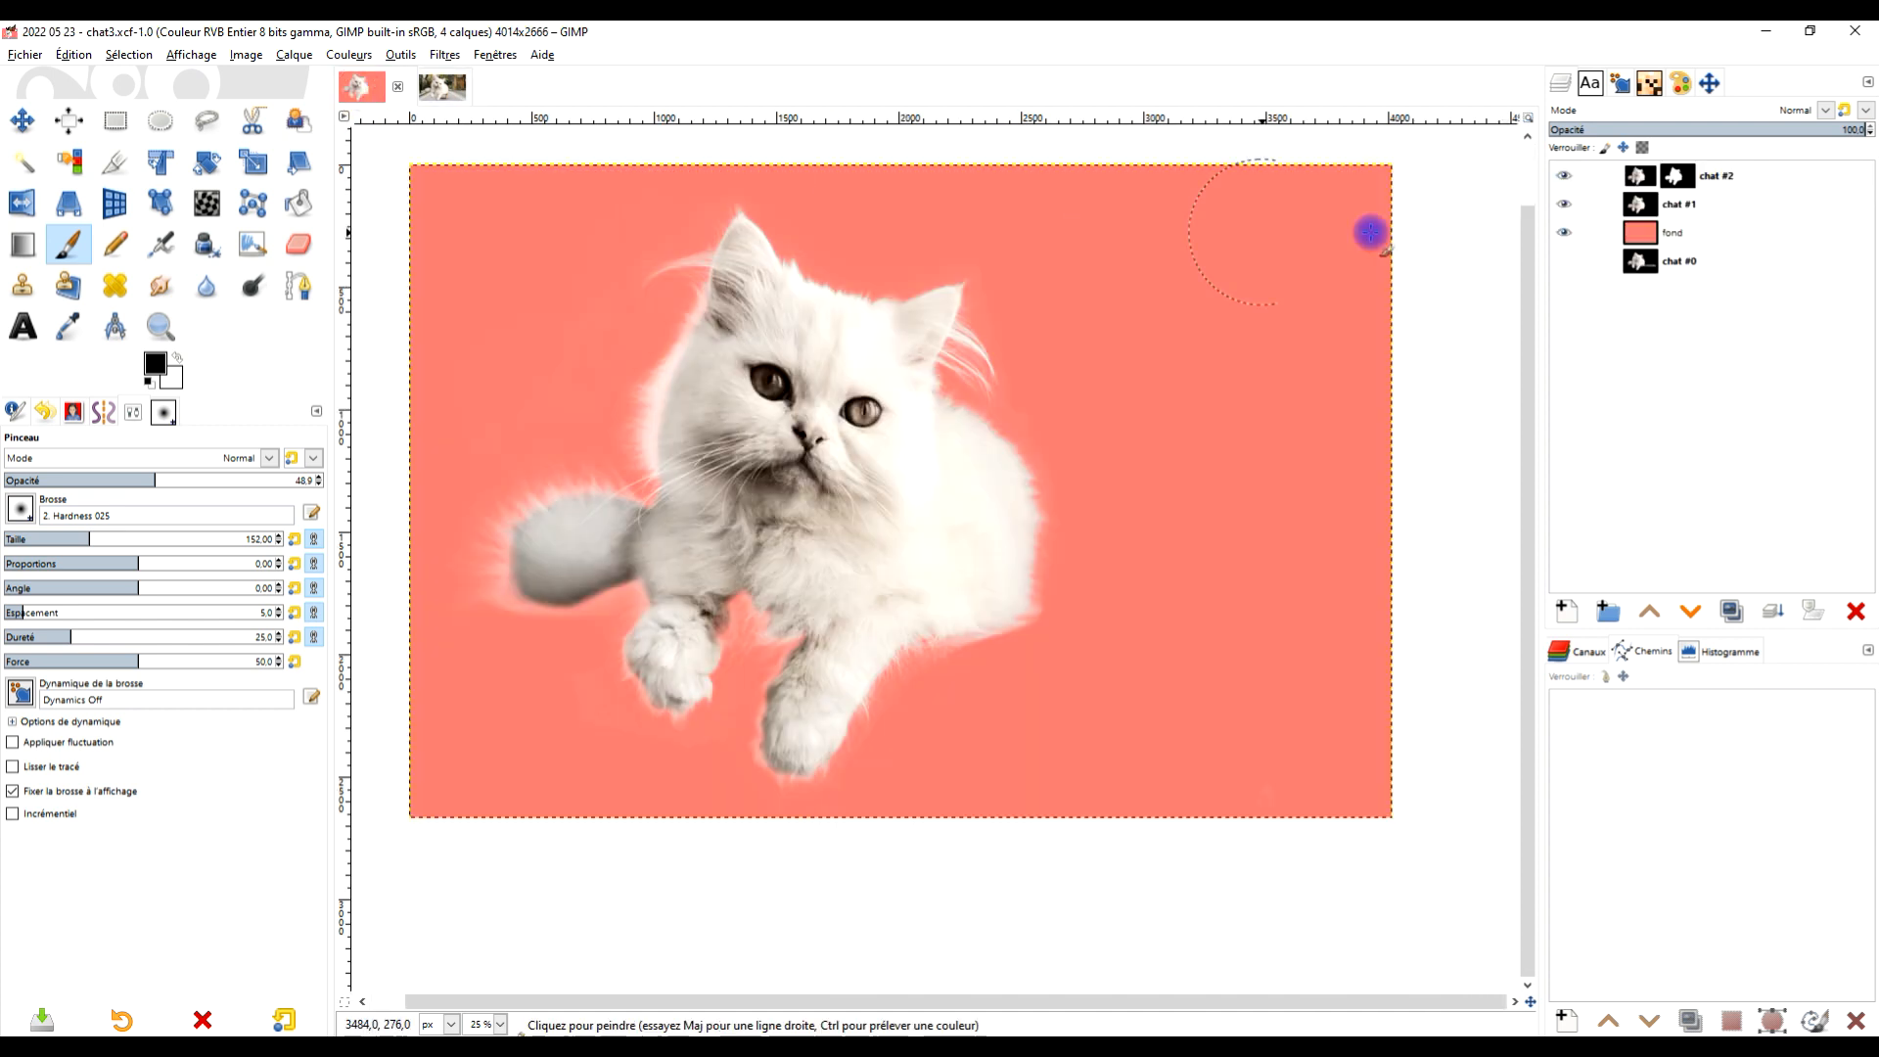
drag(1675, 203, 716, 494)
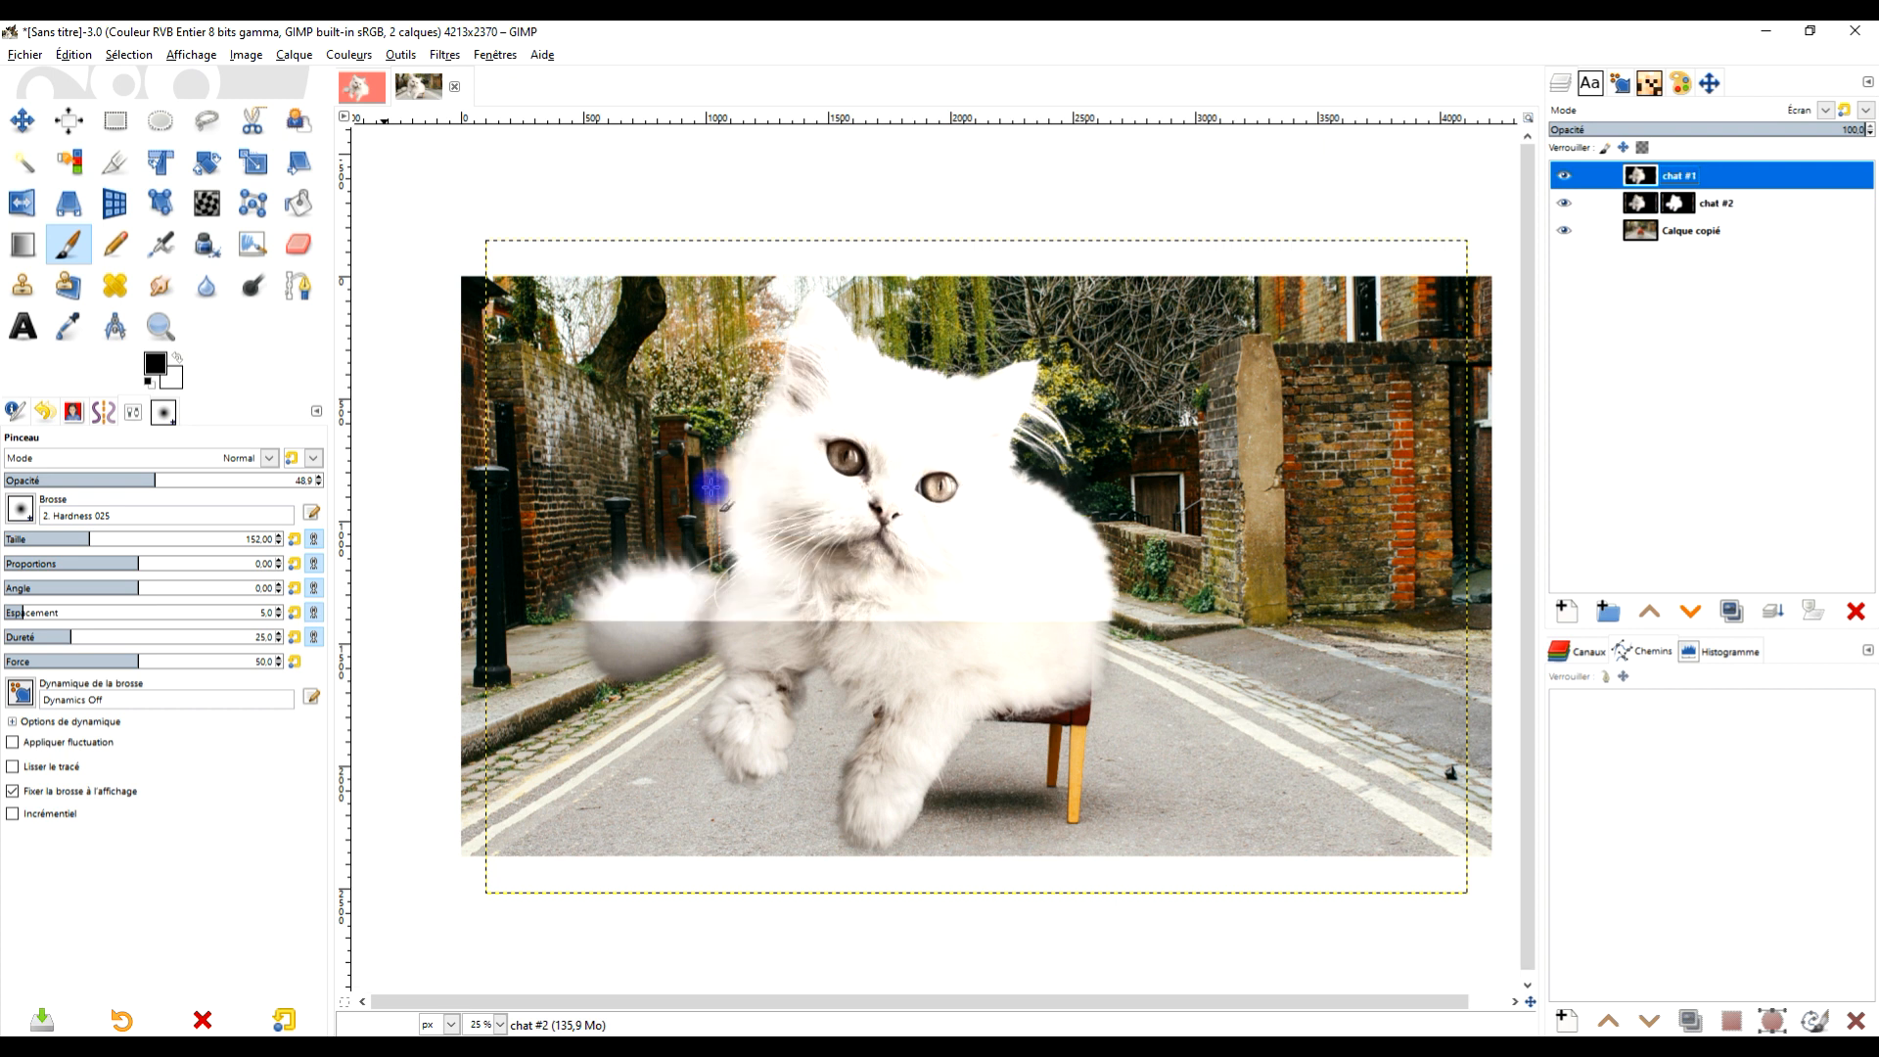
click(1694, 612)
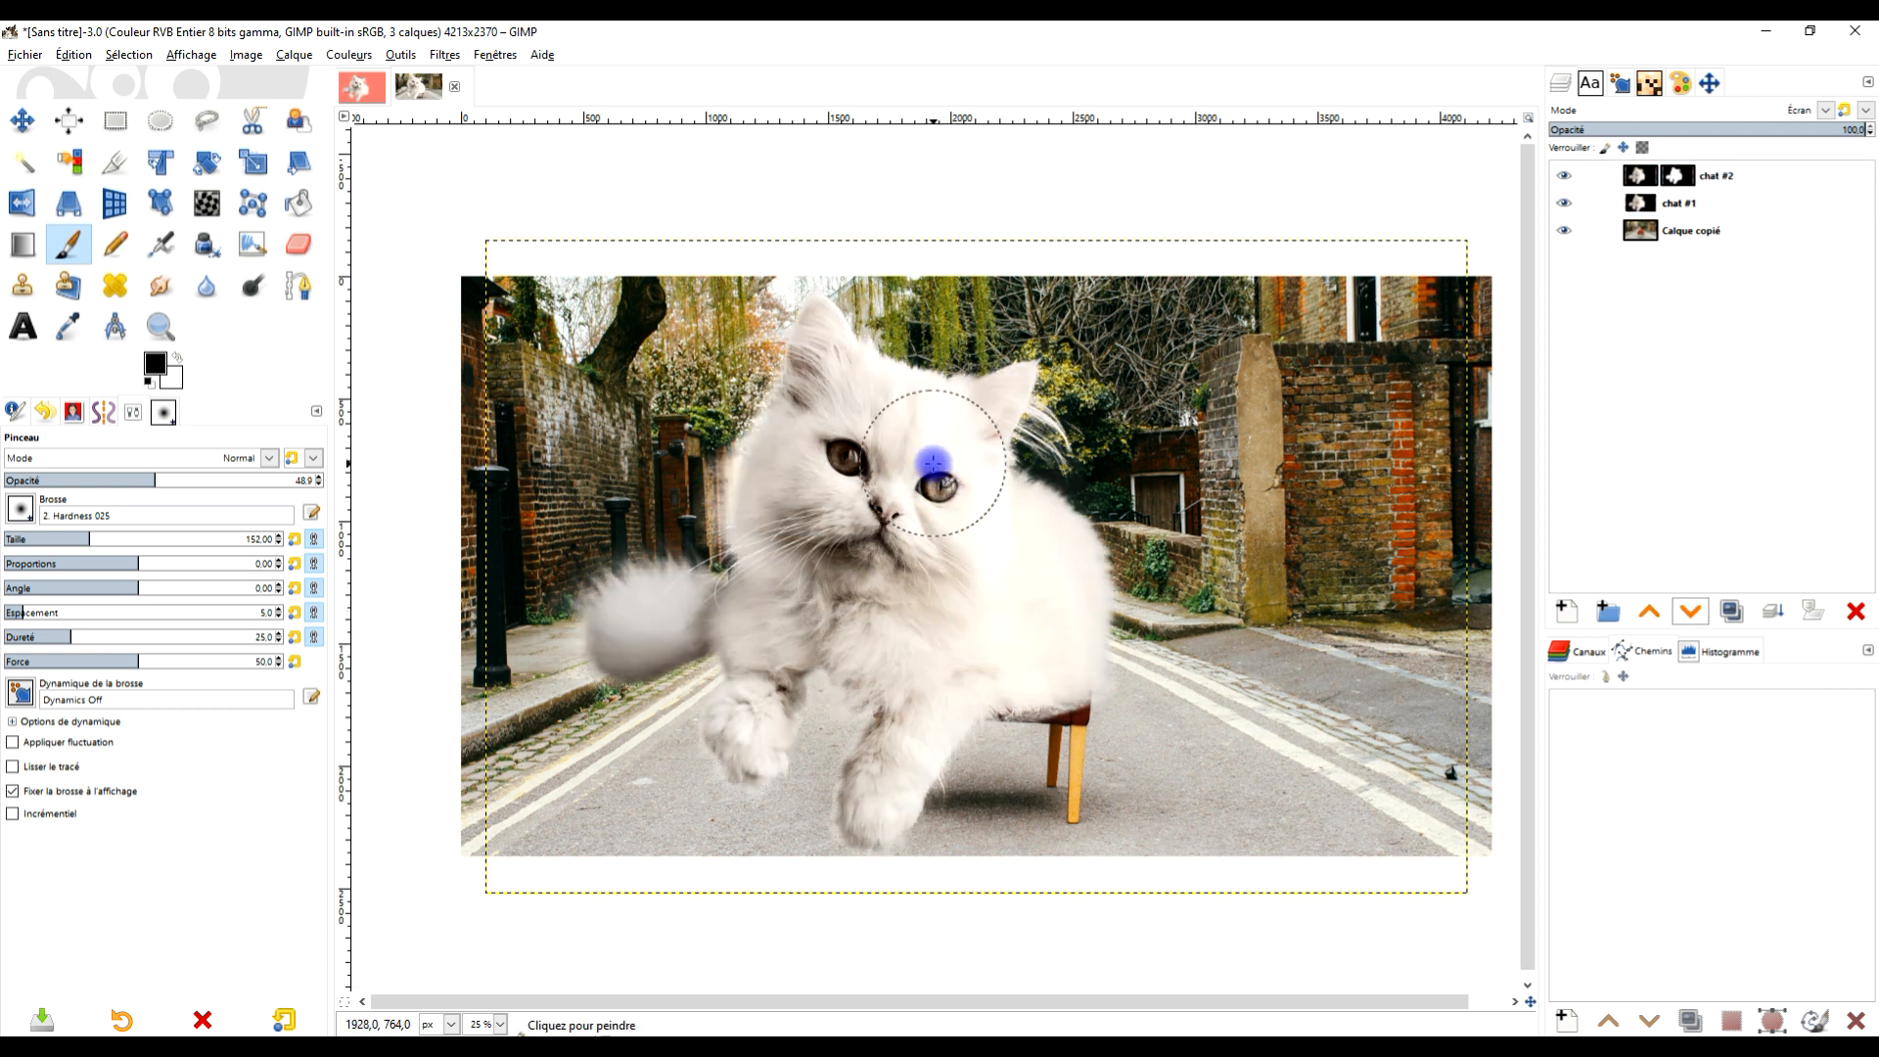
Apply the layer mask of chat #2 and link the layers chat #2 and chat #1
scroll(932, 460, down, 2)
scroll(964, 431, up, 1)
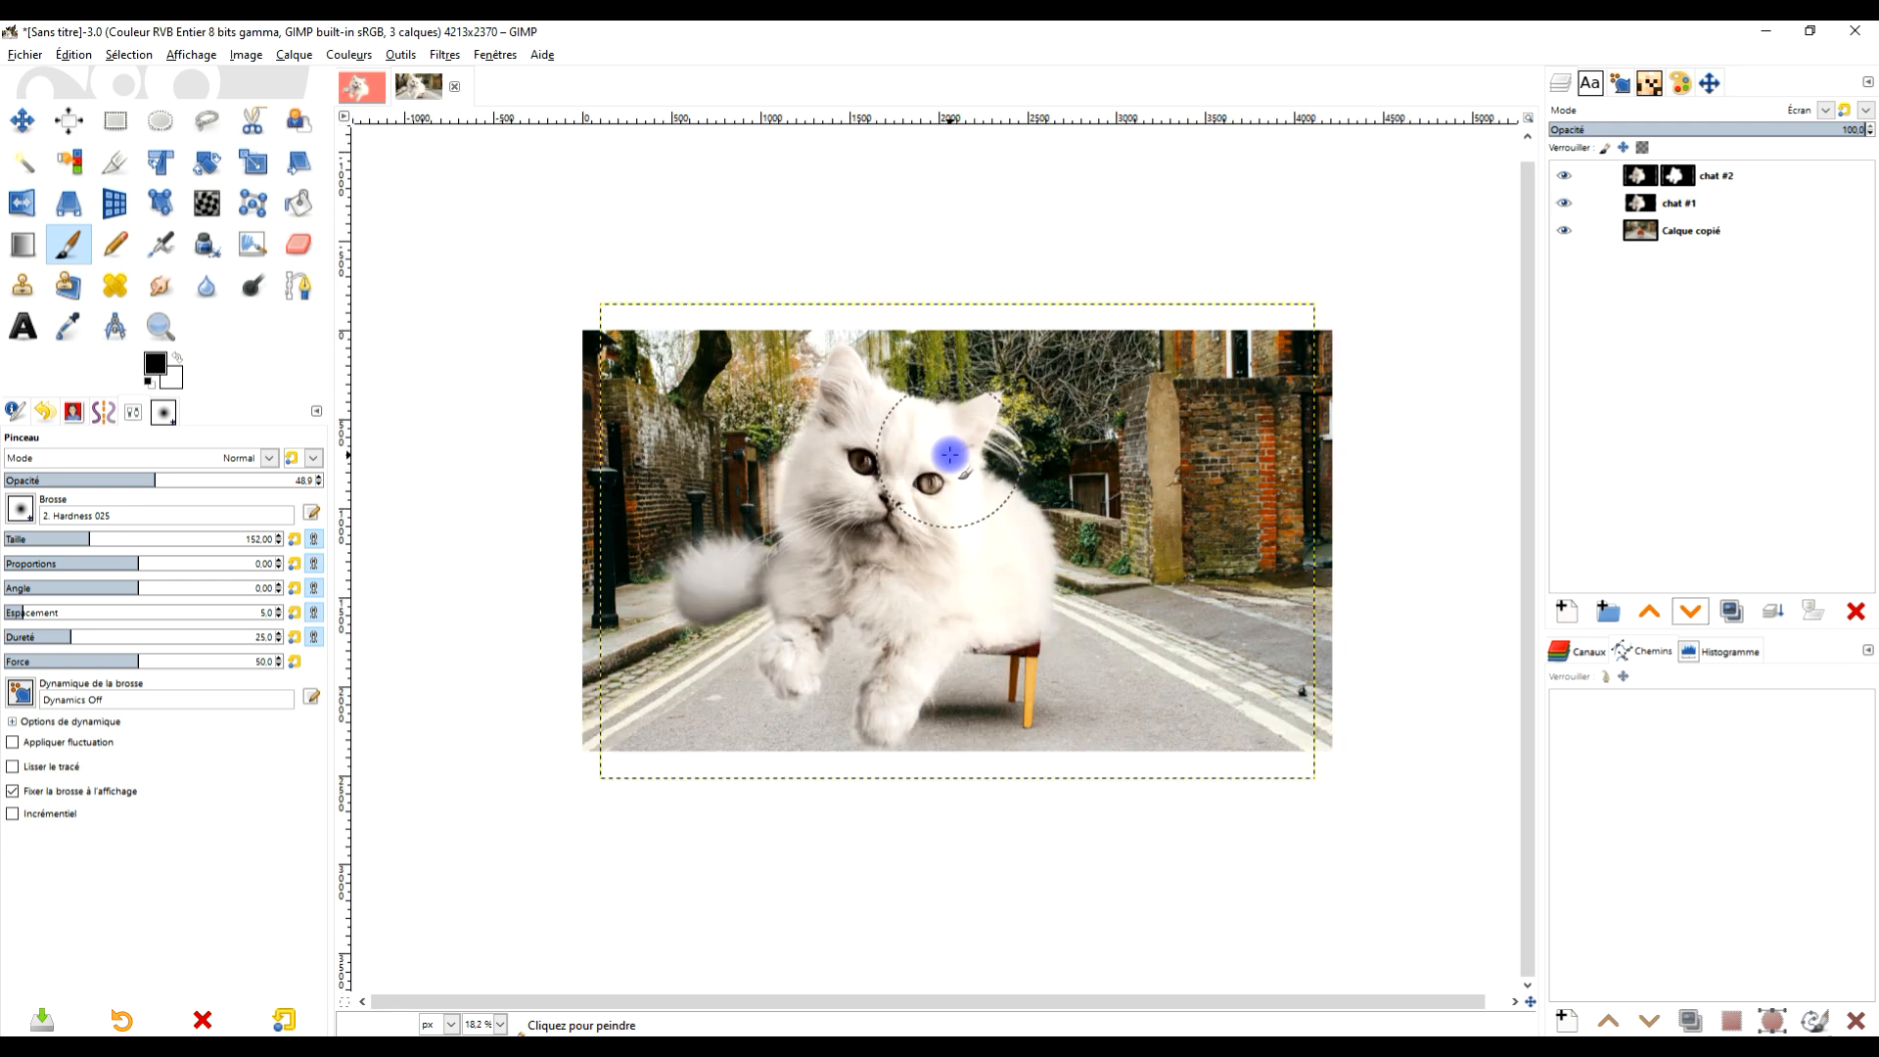
right_click(1688, 181)
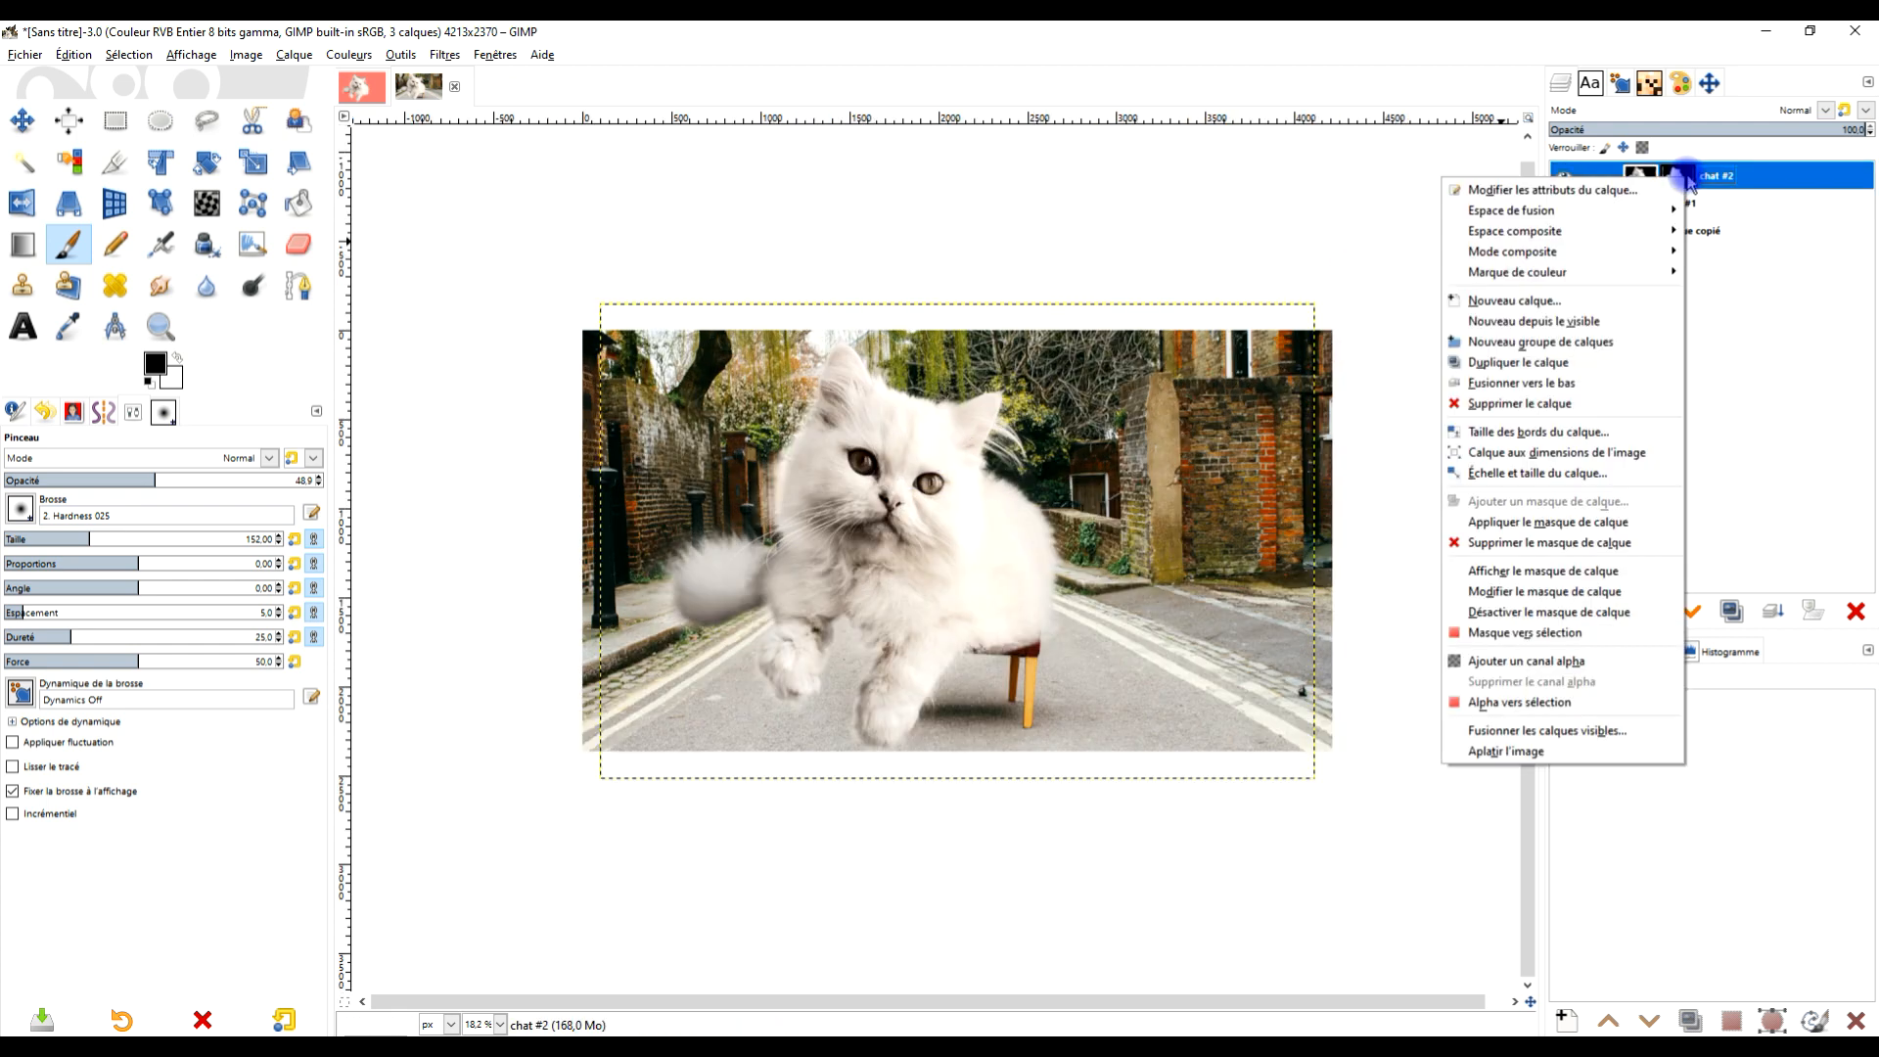
click(1570, 522)
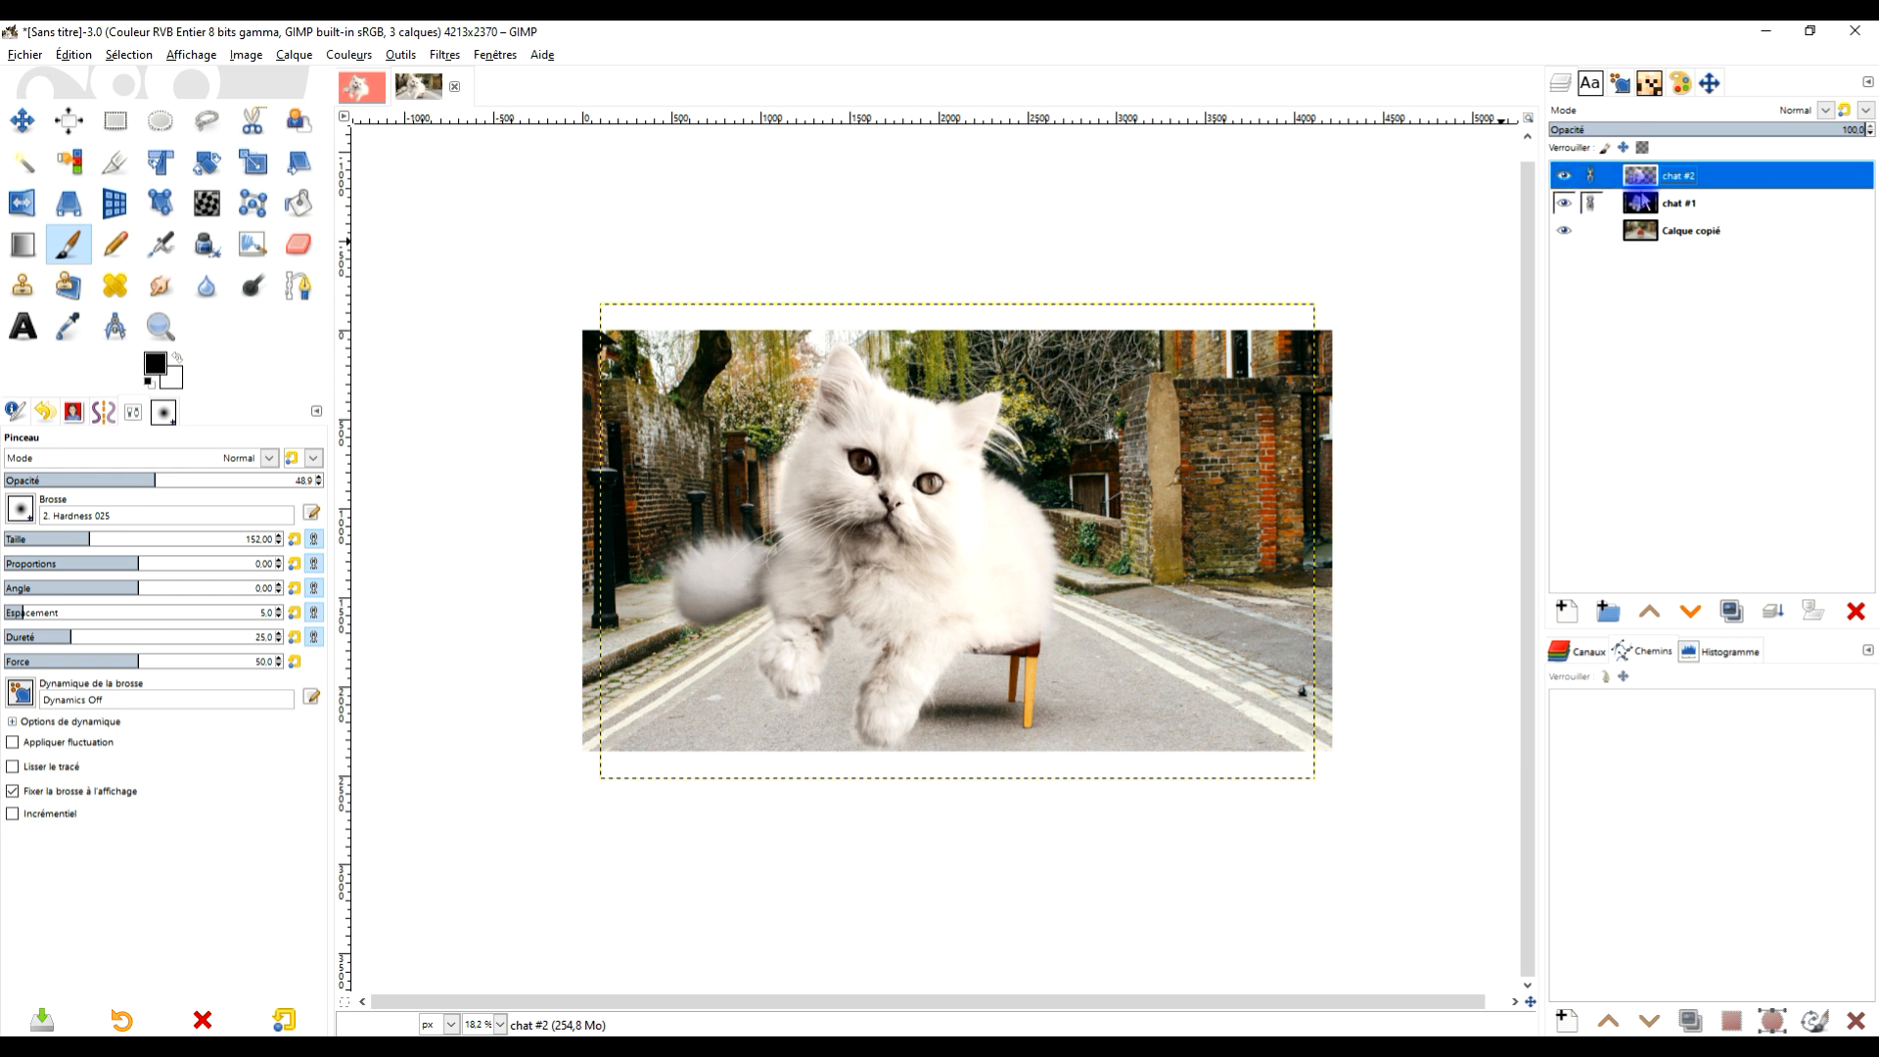
scroll(939, 489, up, 1)
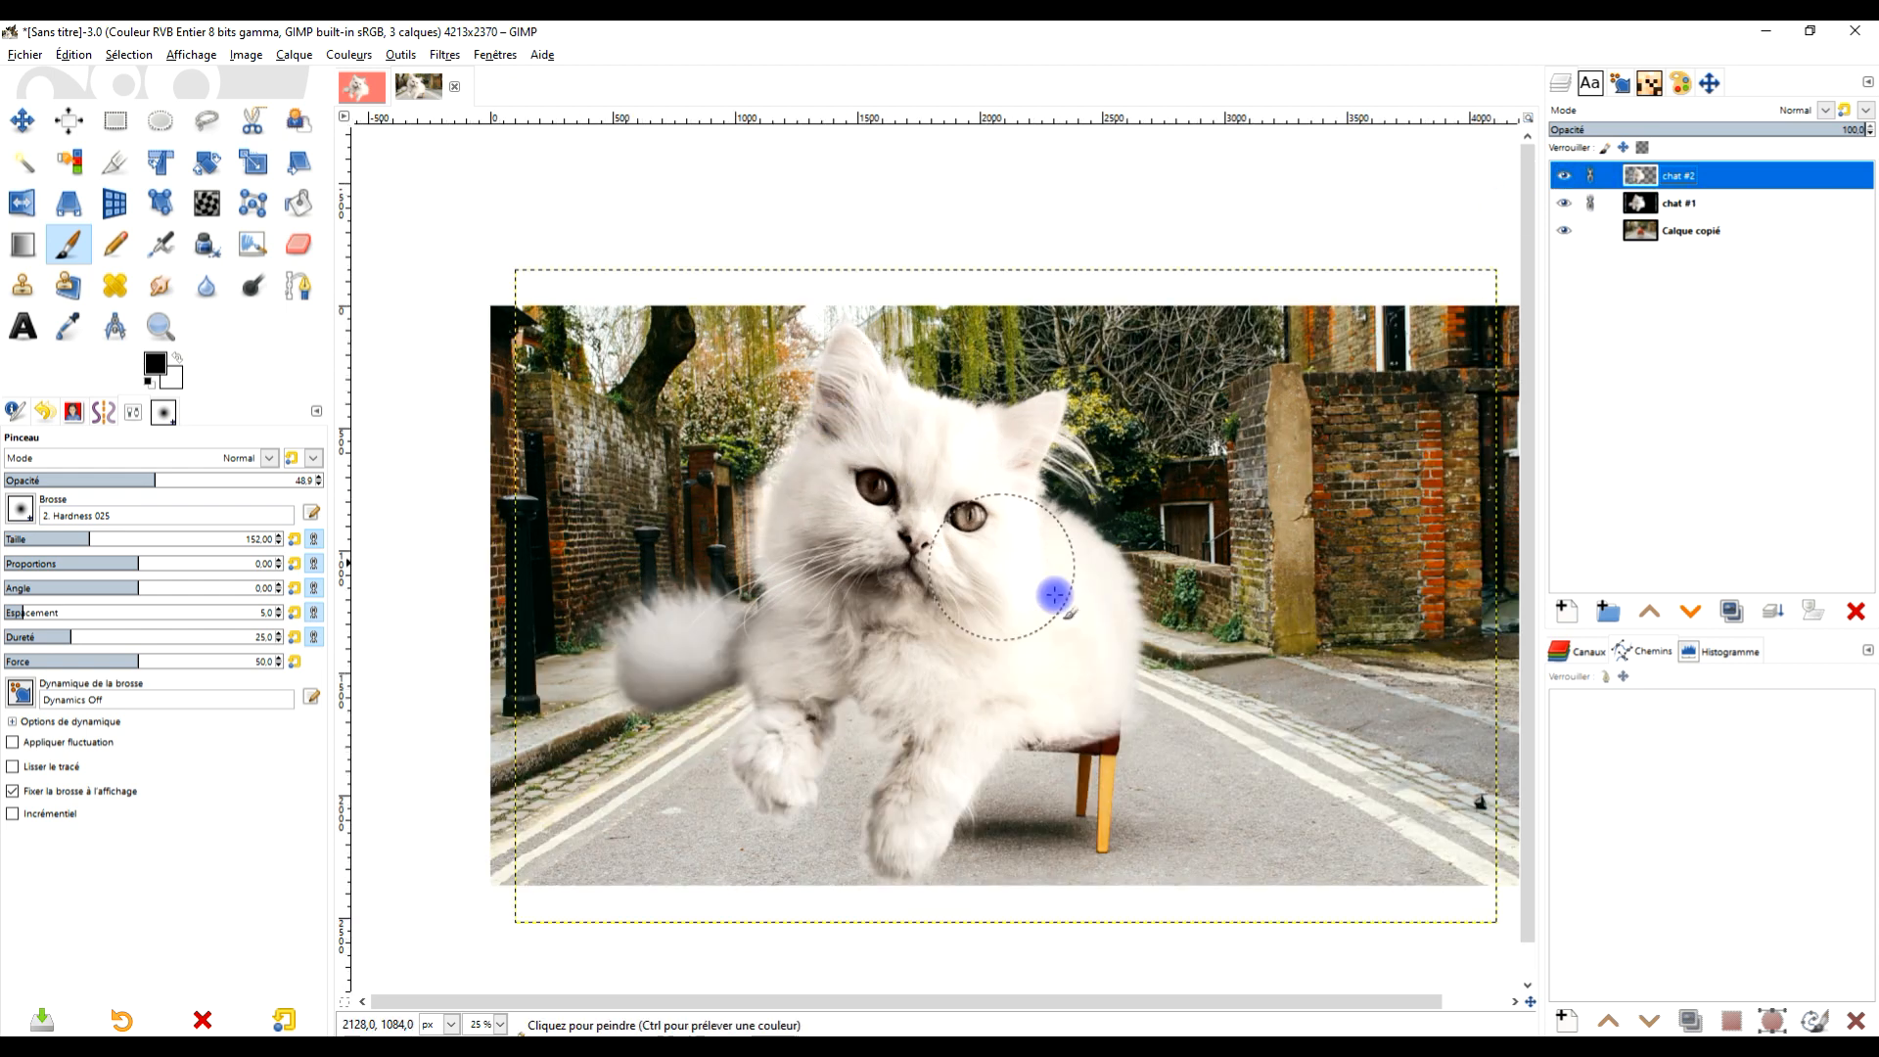
drag(1094, 503, 1100, 533)
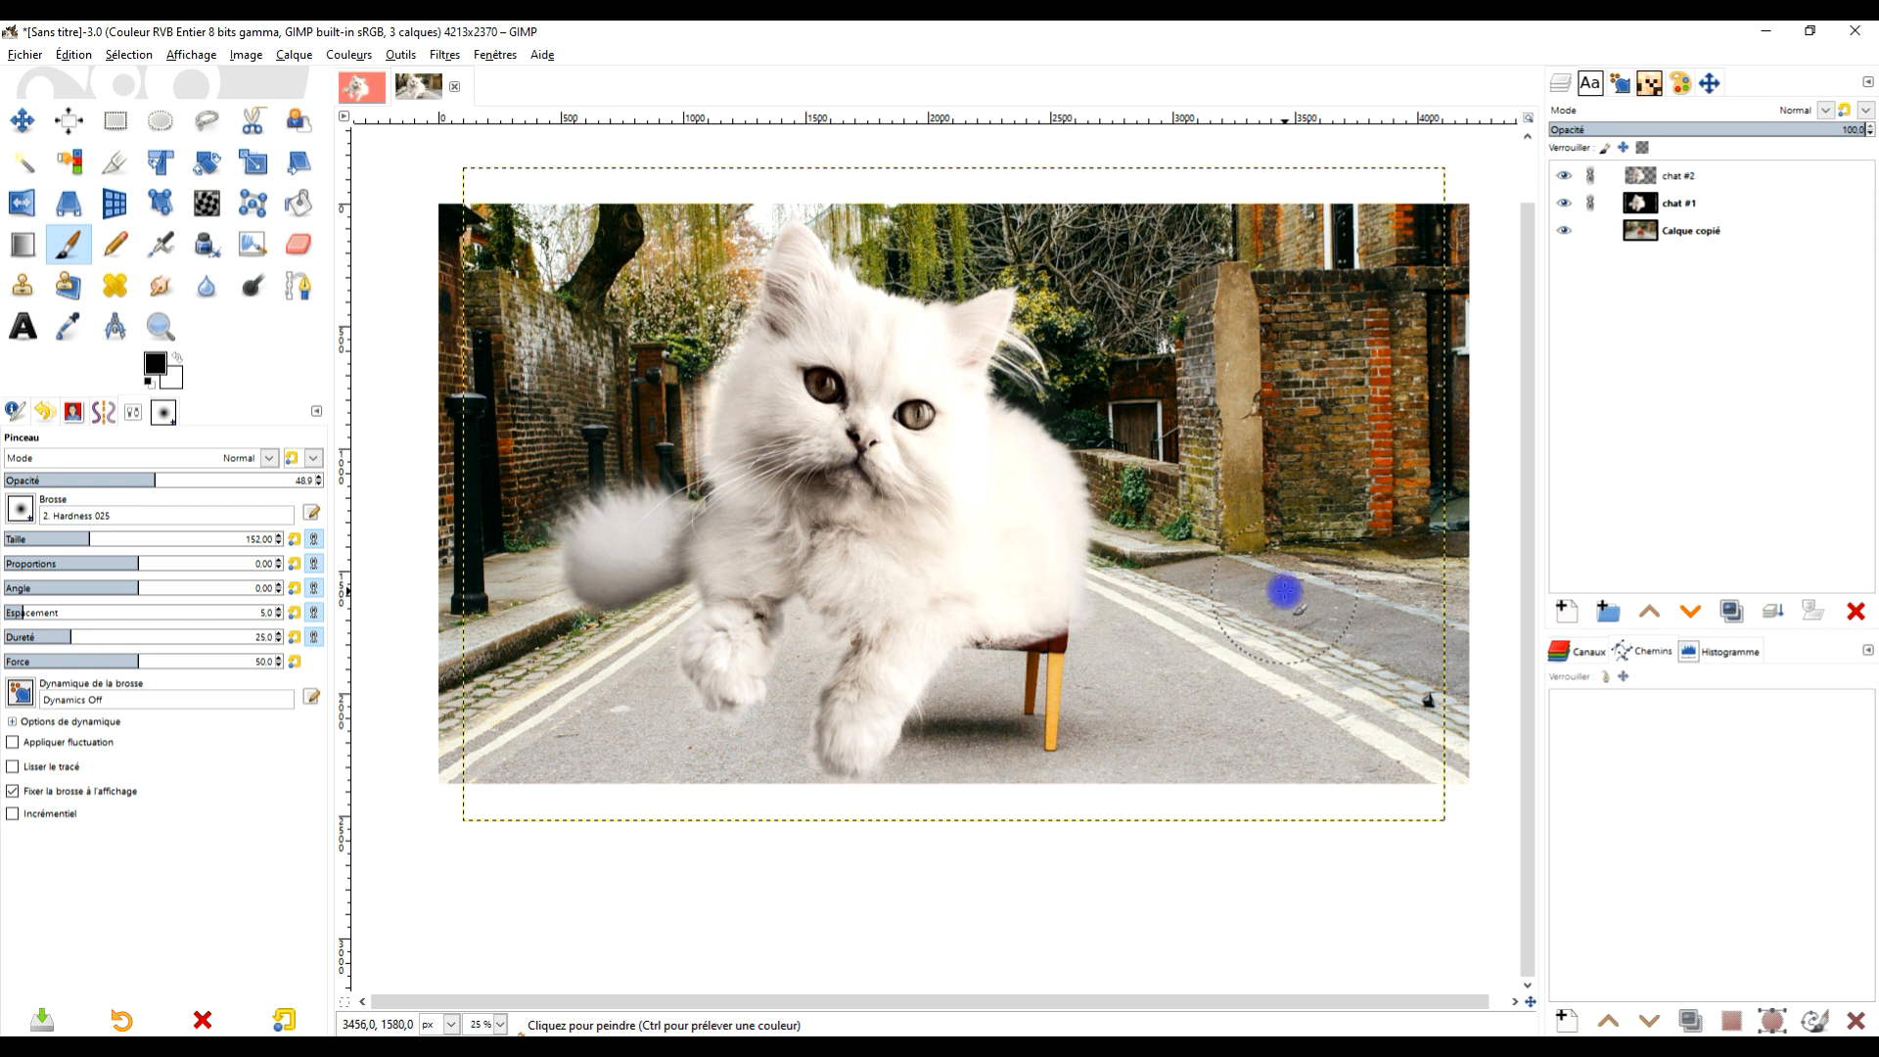
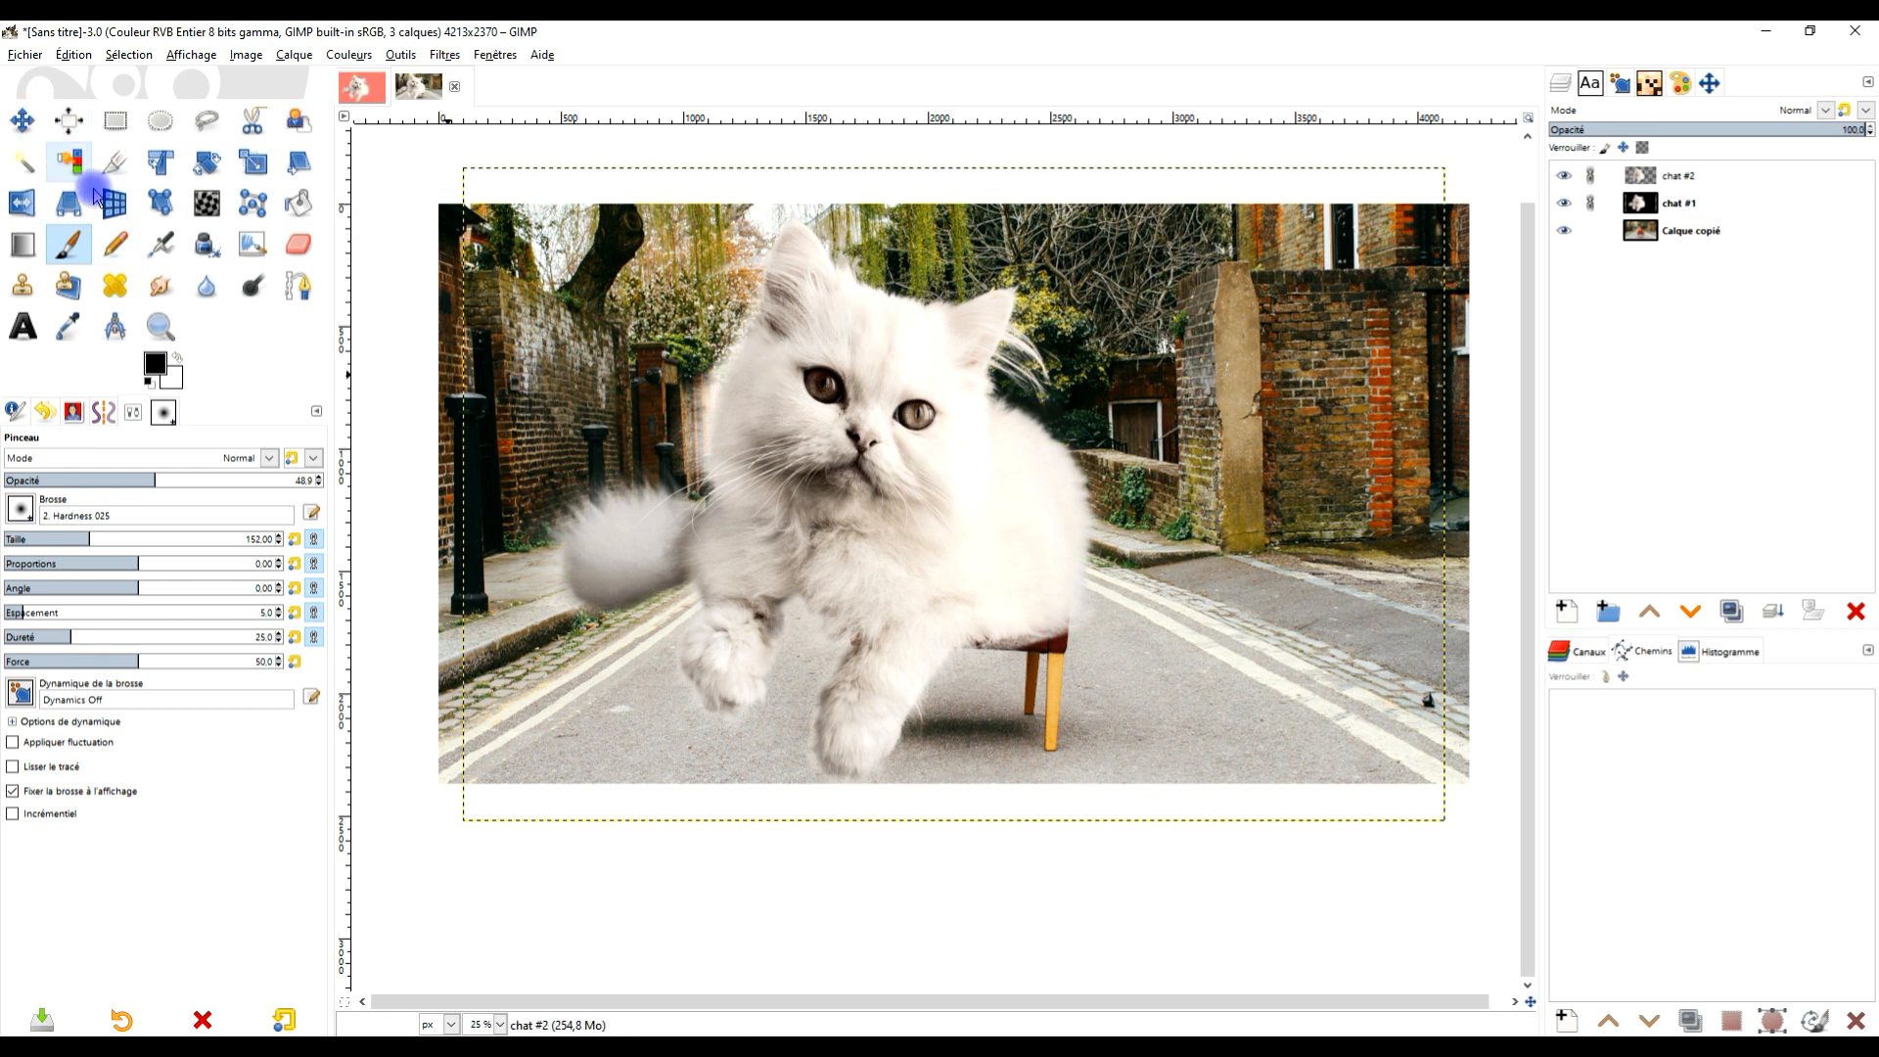
Scale the linked cat layers proportionally to about 810 × 538 px, placing the cat on the armchair's seat
click(251, 163)
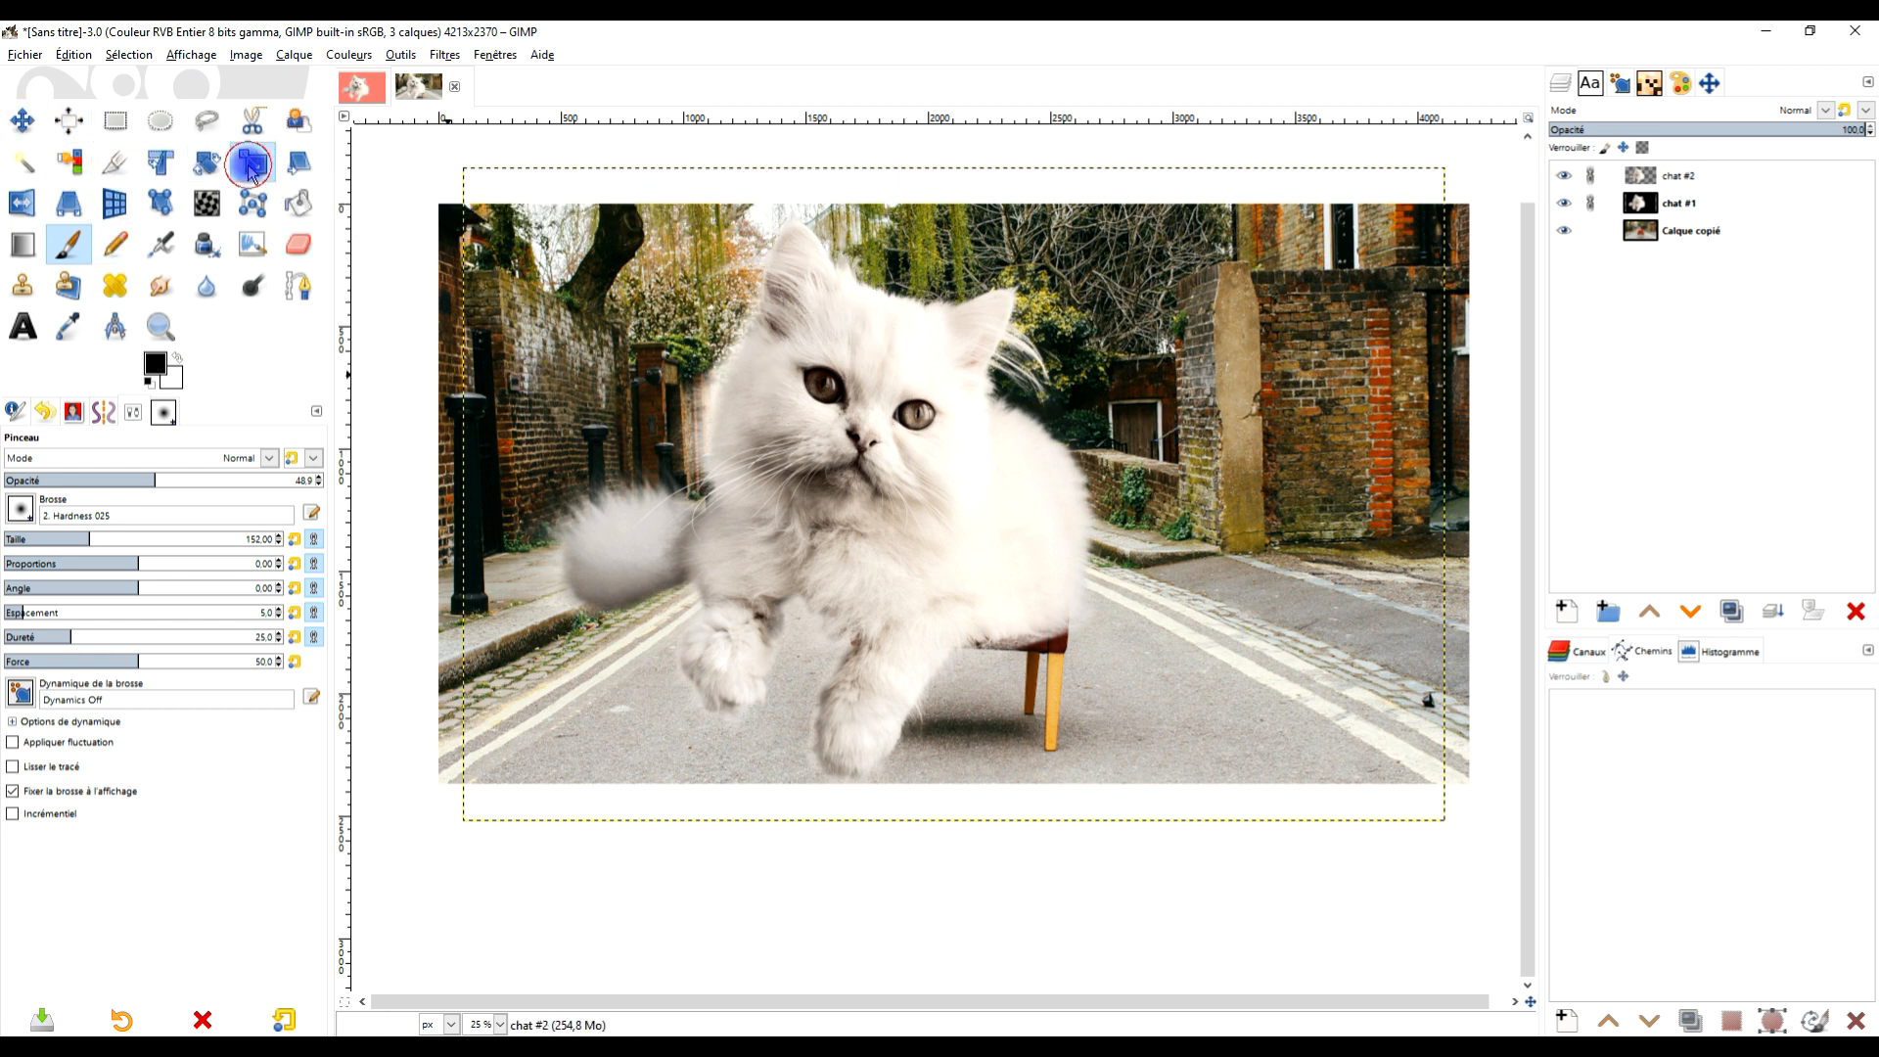
click(930, 450)
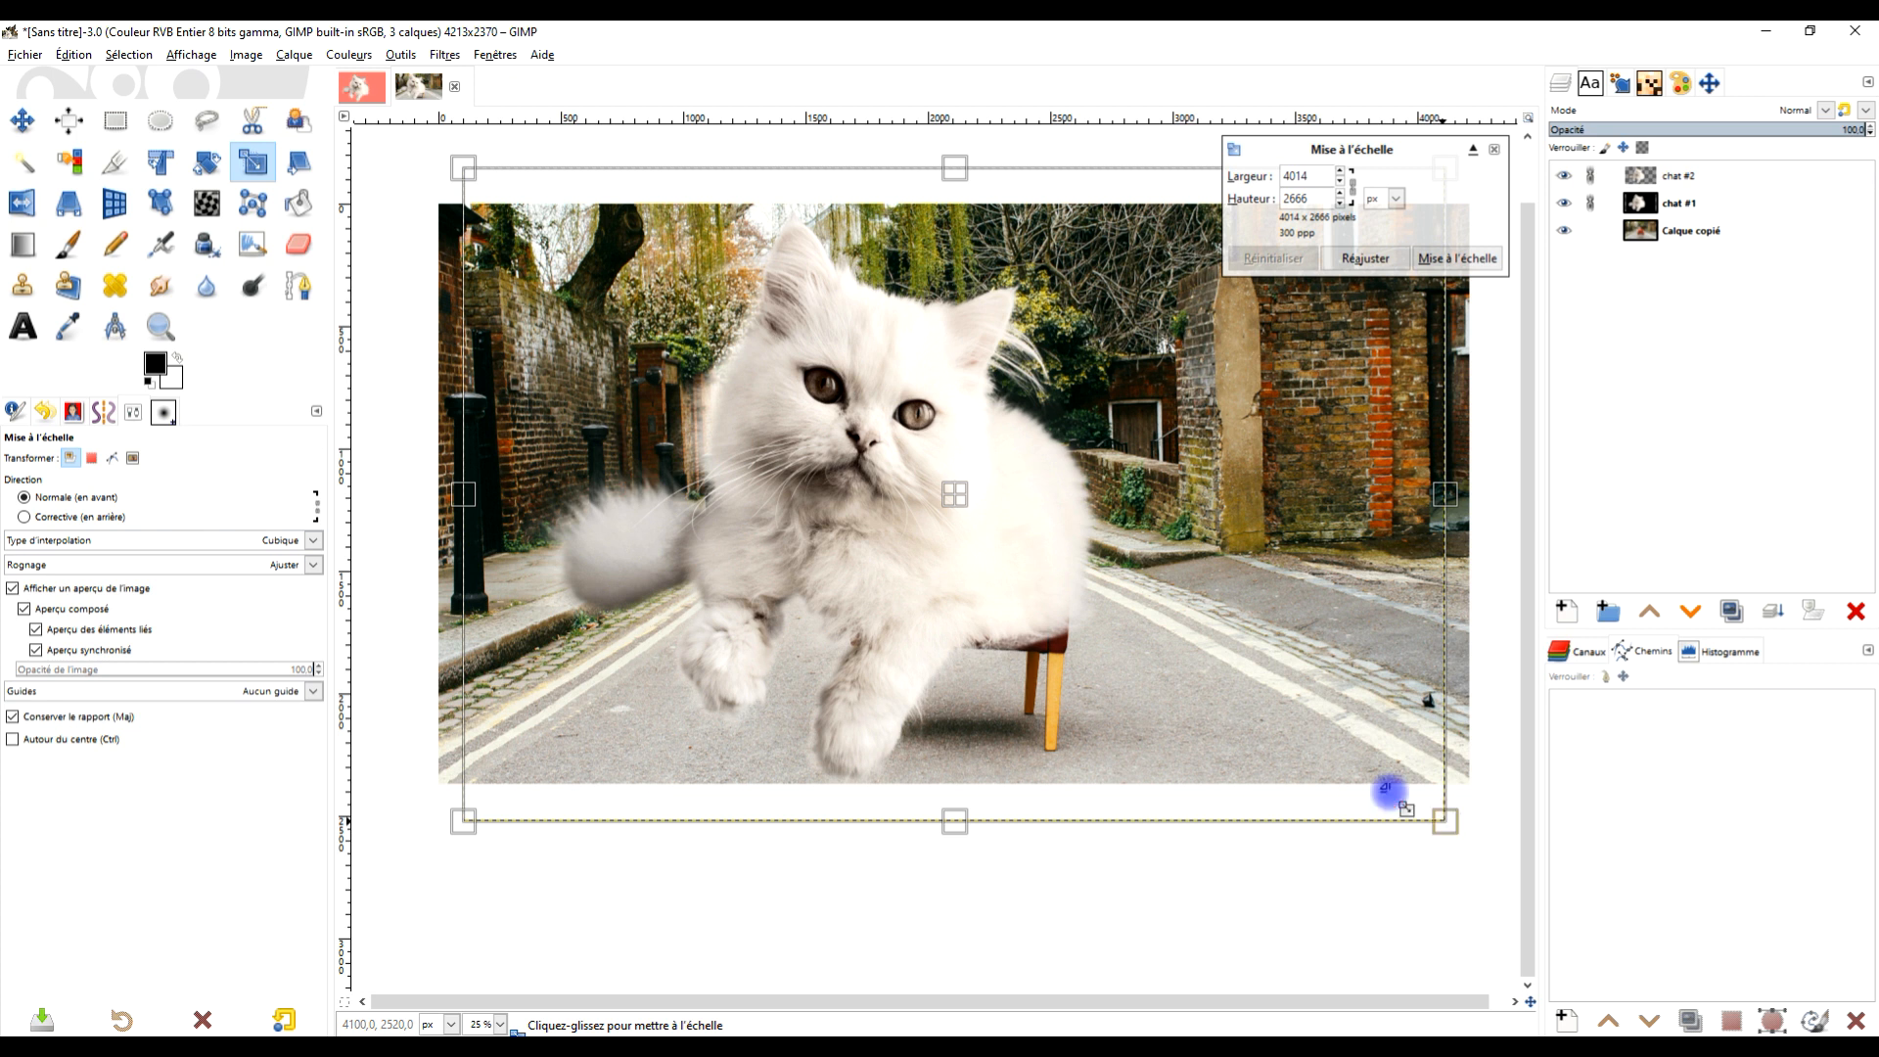
drag(1184, 702, 811, 443)
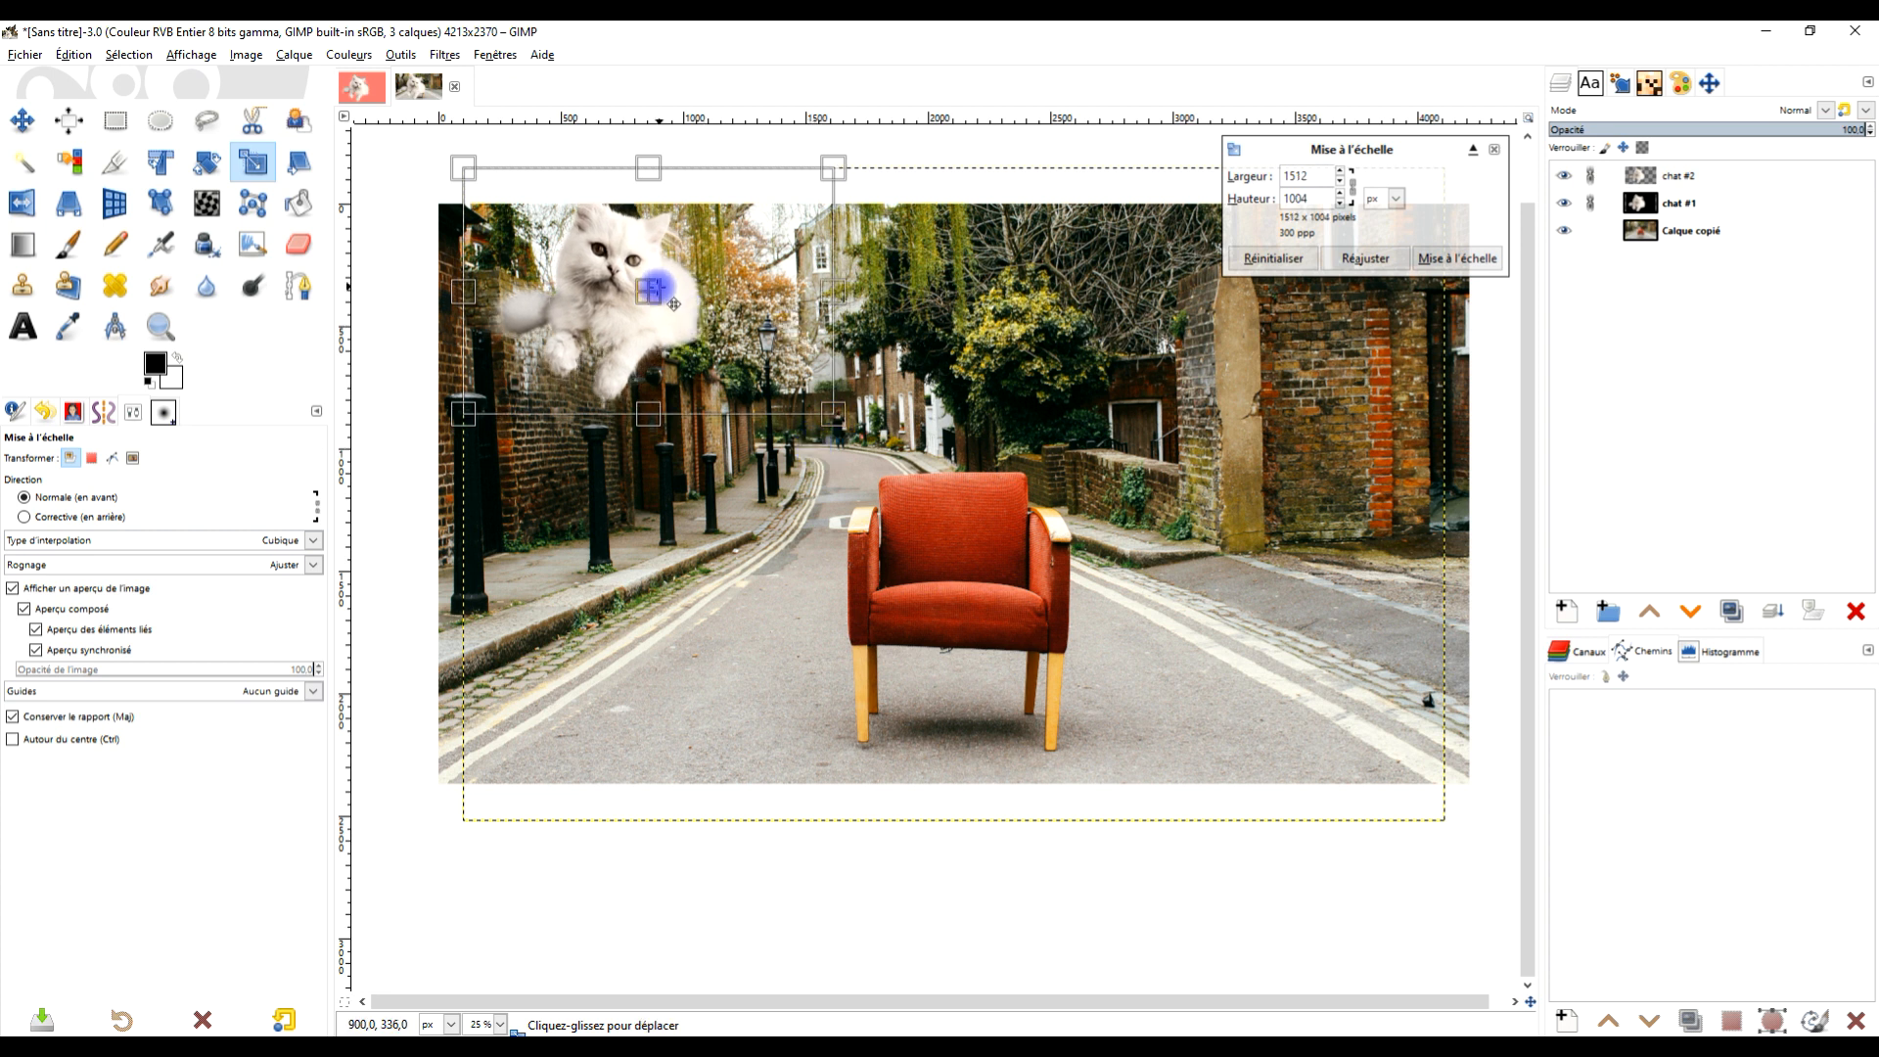
drag(677, 301, 999, 554)
scroll(1006, 595, up, 2)
drag(1330, 735, 981, 577)
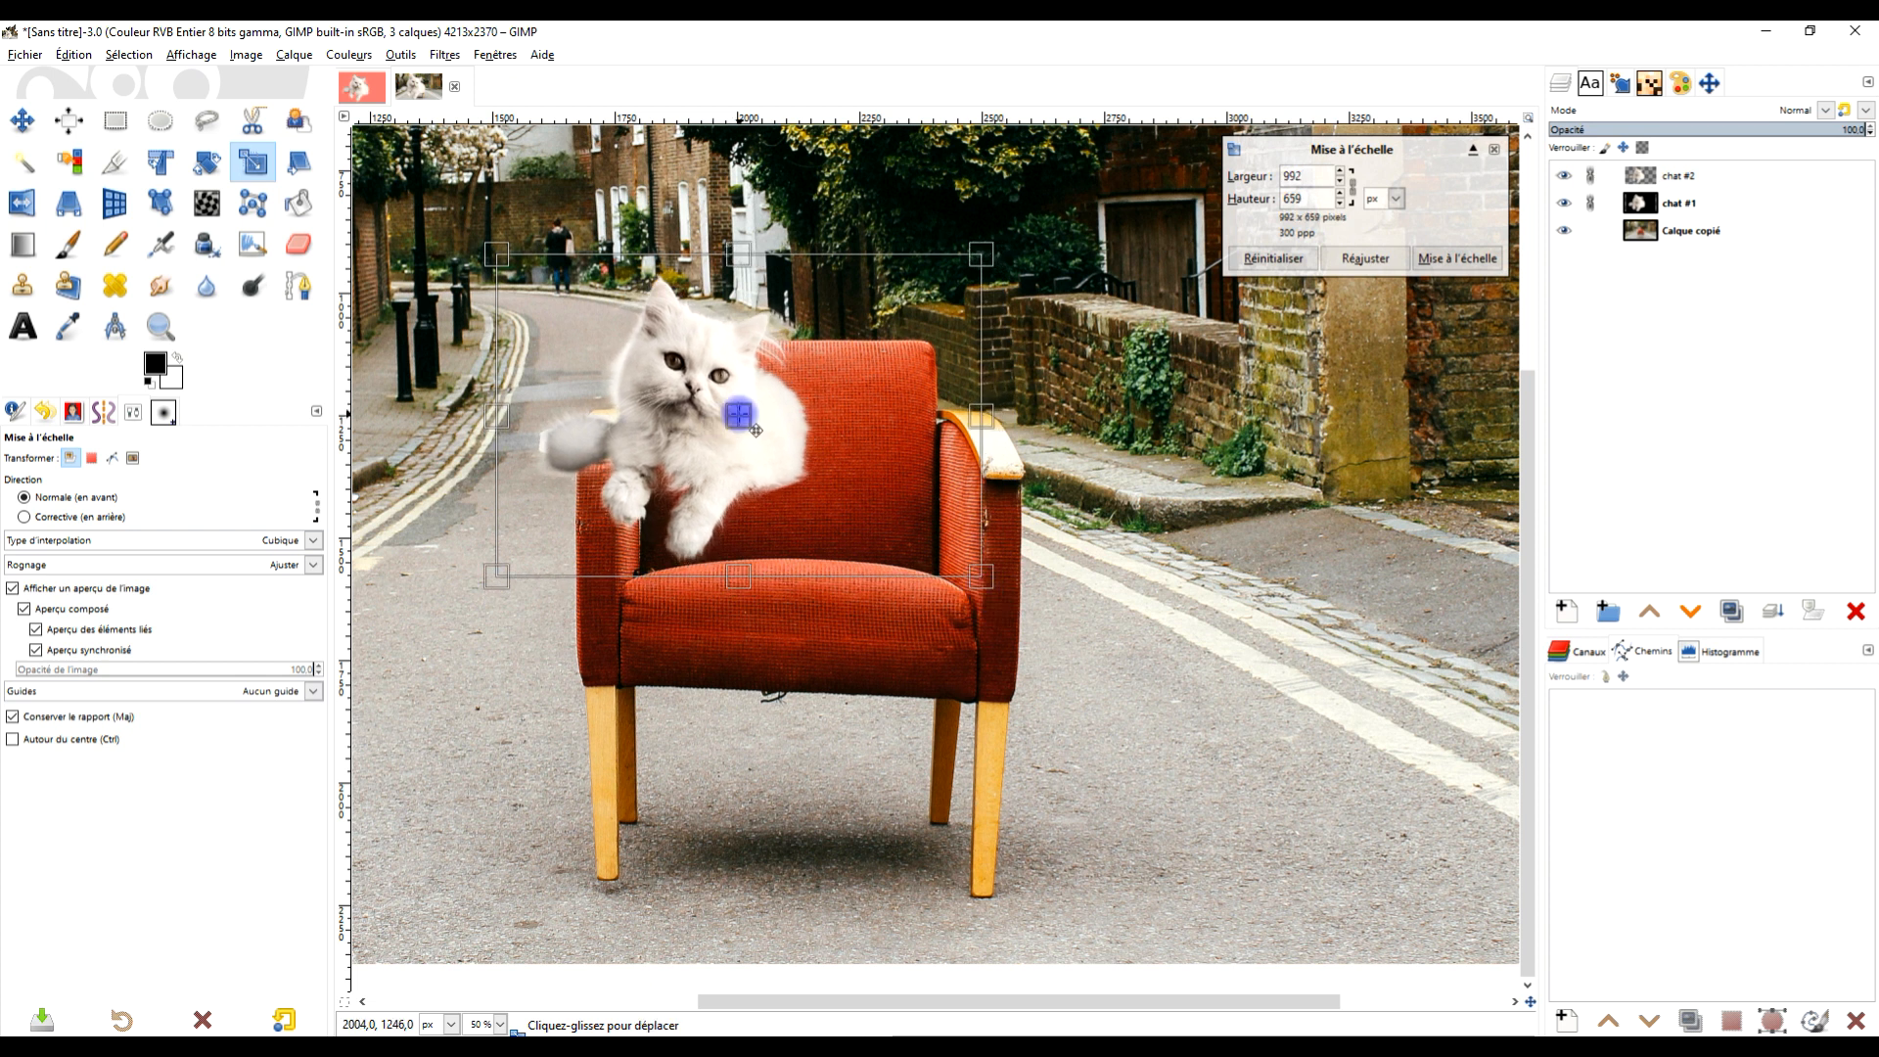
drag(771, 455, 852, 522)
drag(1093, 688, 1004, 628)
drag(839, 517, 863, 549)
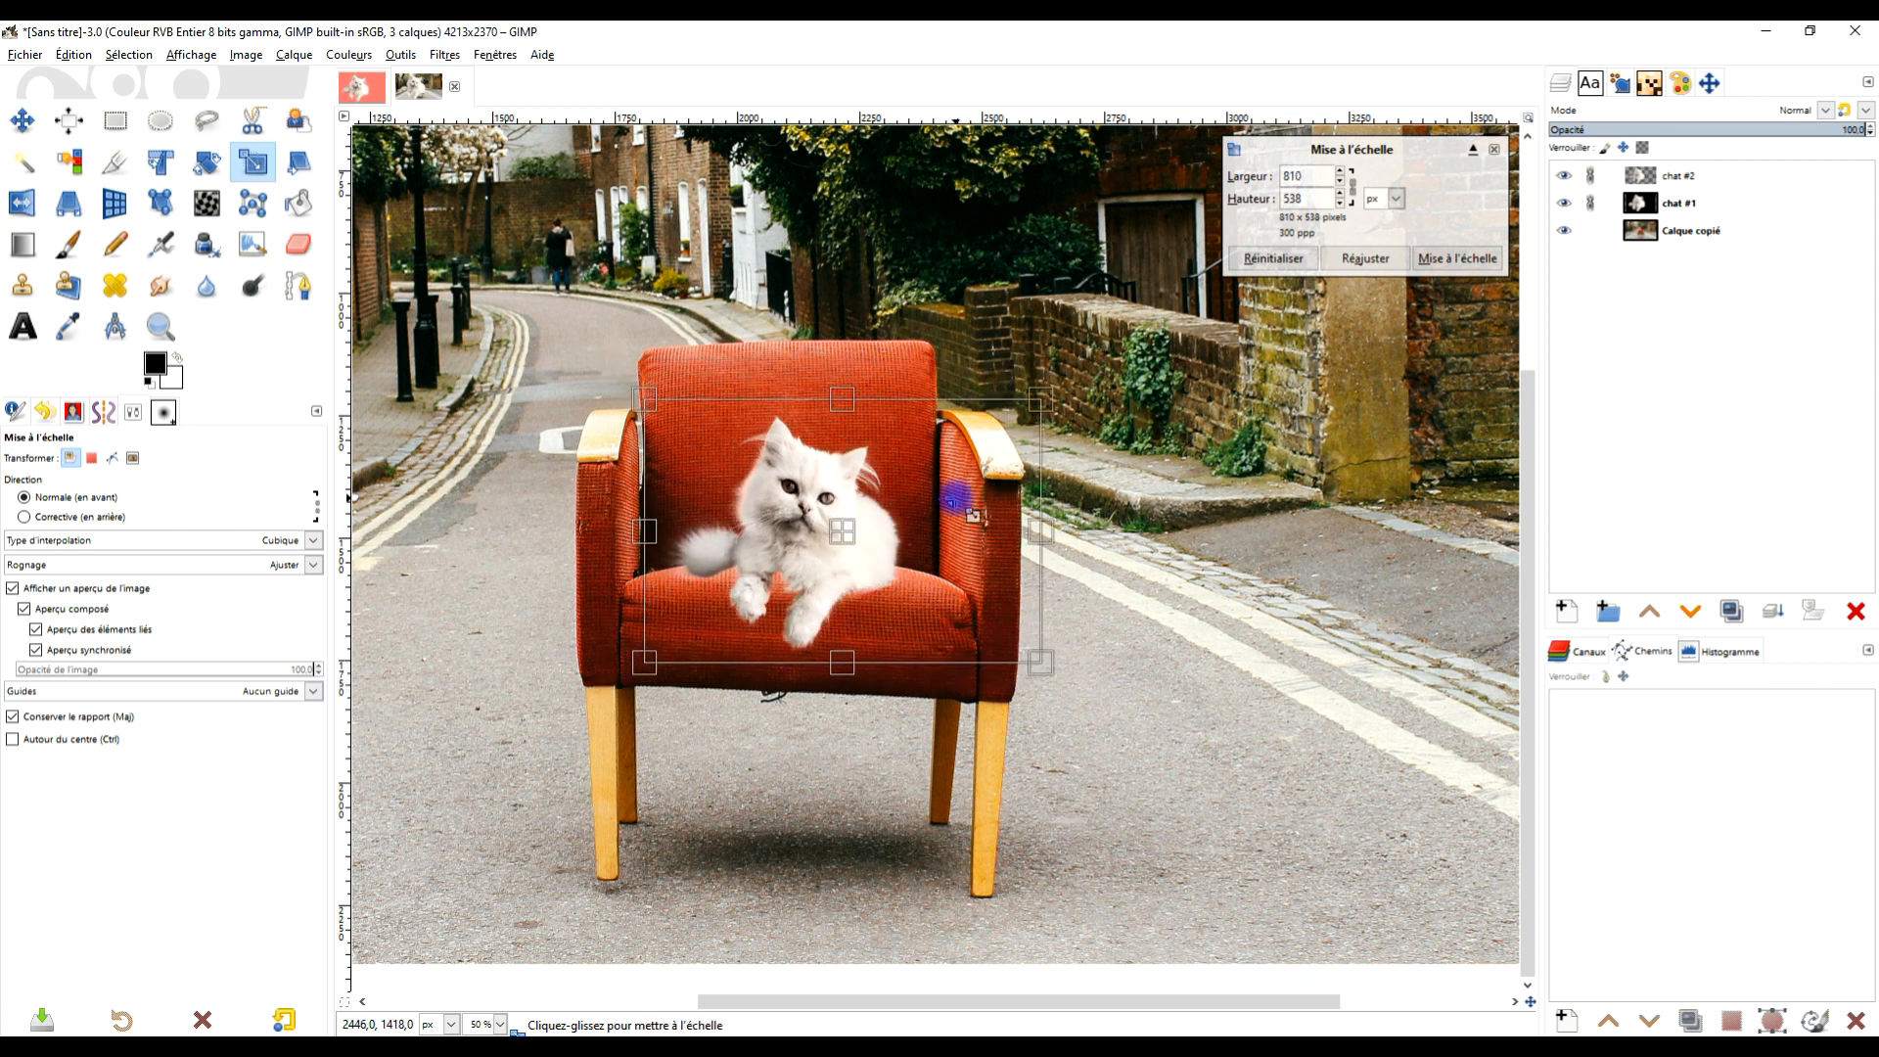
click(1461, 260)
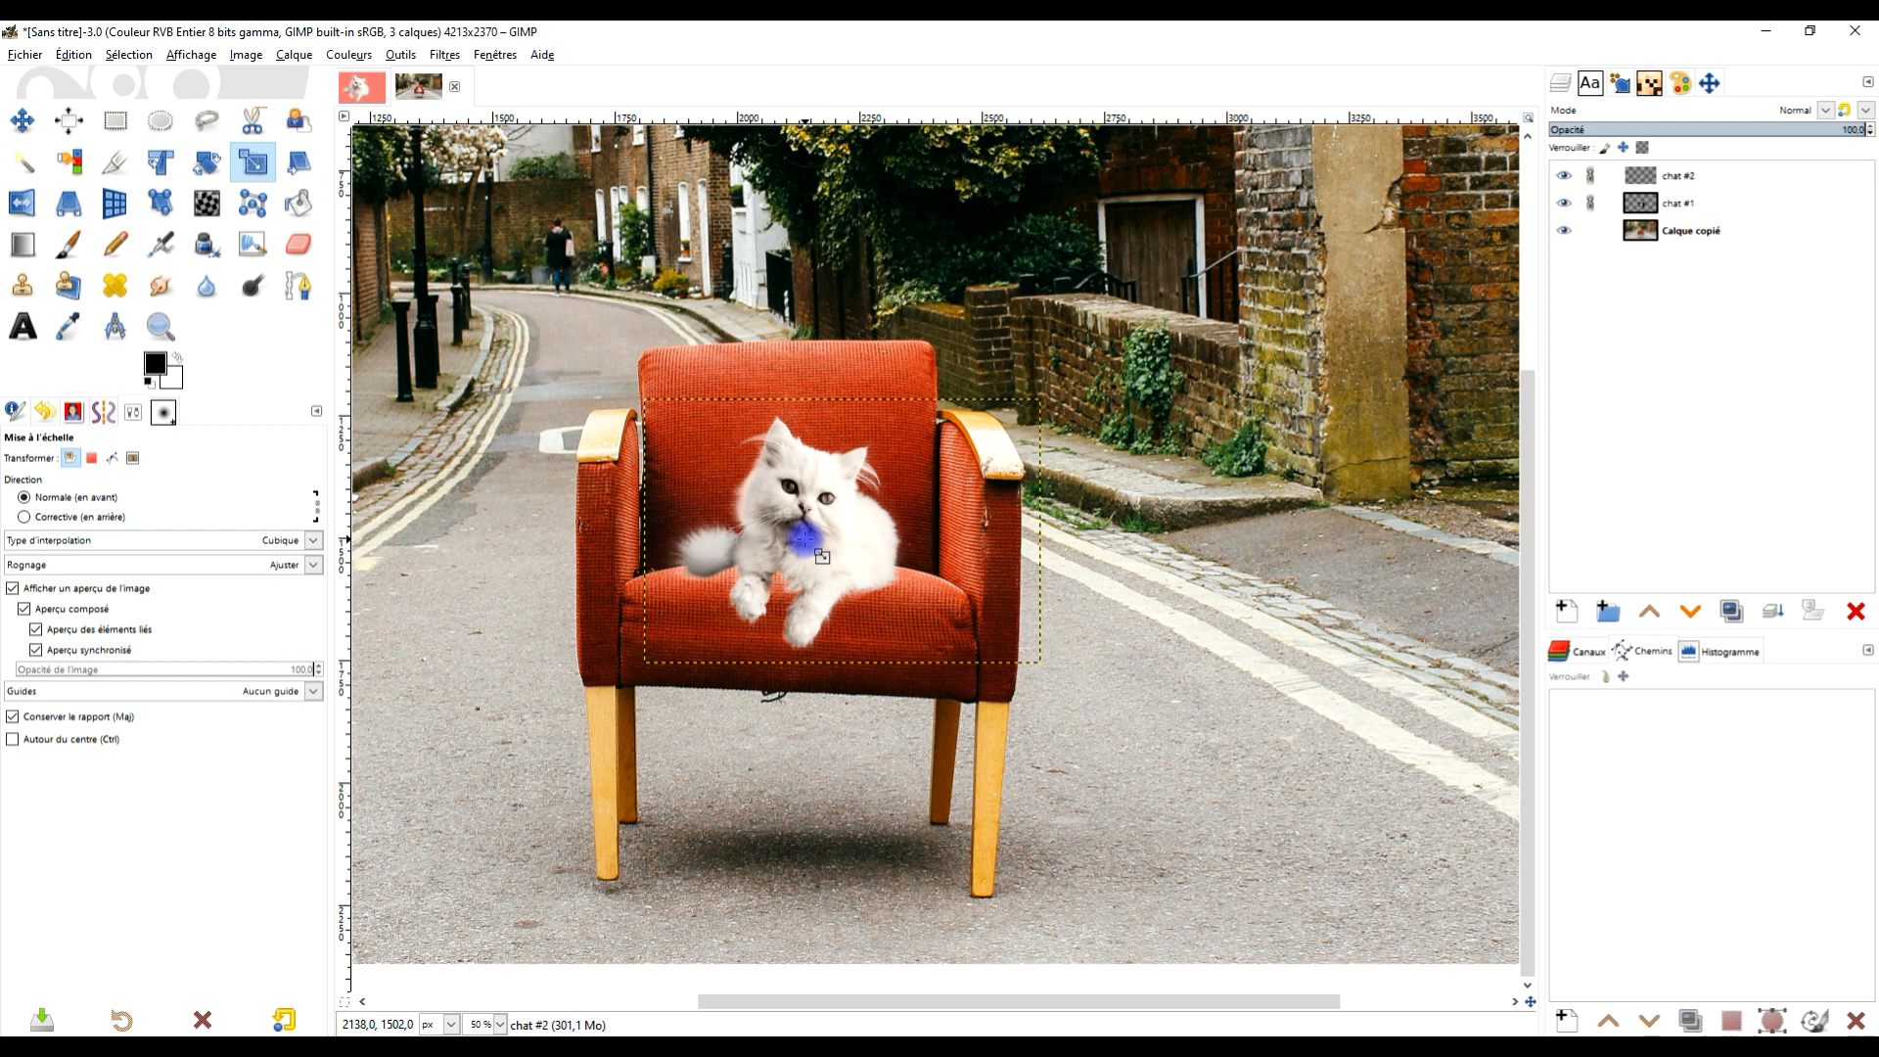
Examine the edges of the cat's fur, ear tufts and tail against the red armchair at several magnifications
ctrl+scroll(744, 401, up, 5)
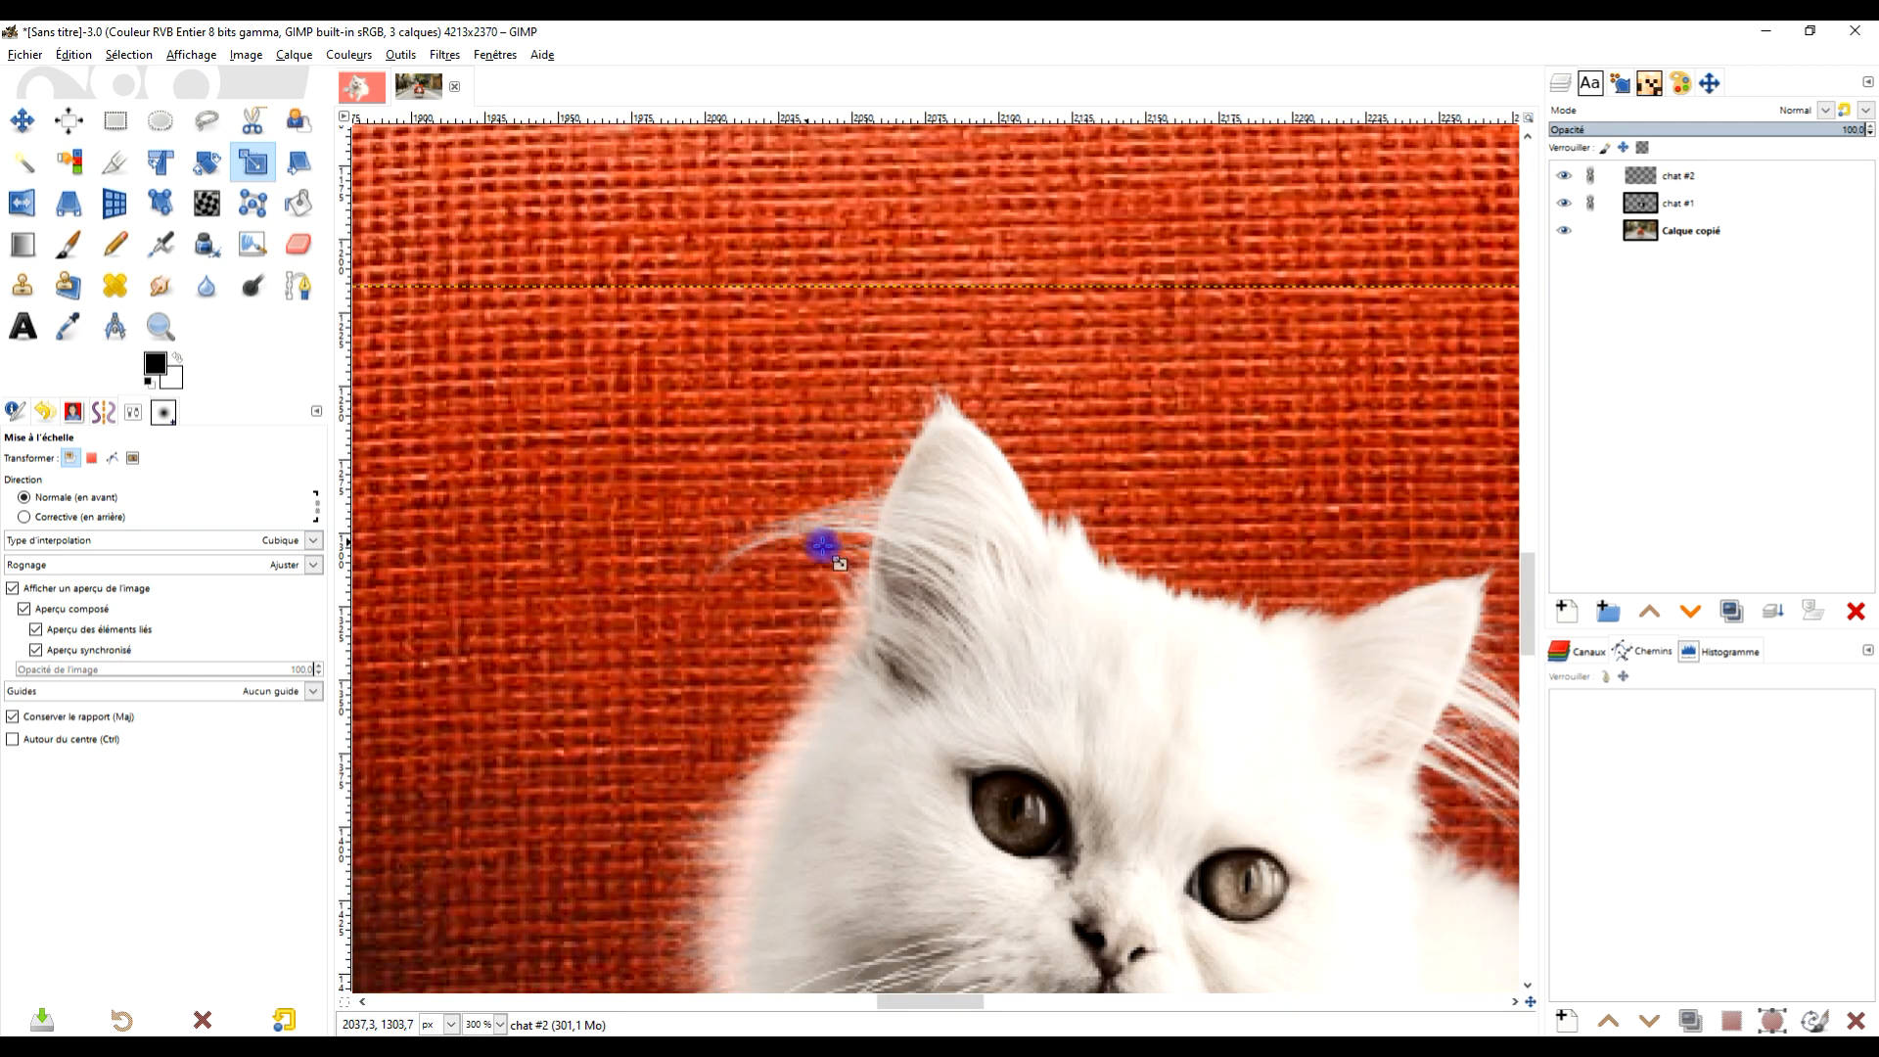
ctrl+scroll(822, 546, down, 4)
ctrl+scroll(994, 424, up, 1)
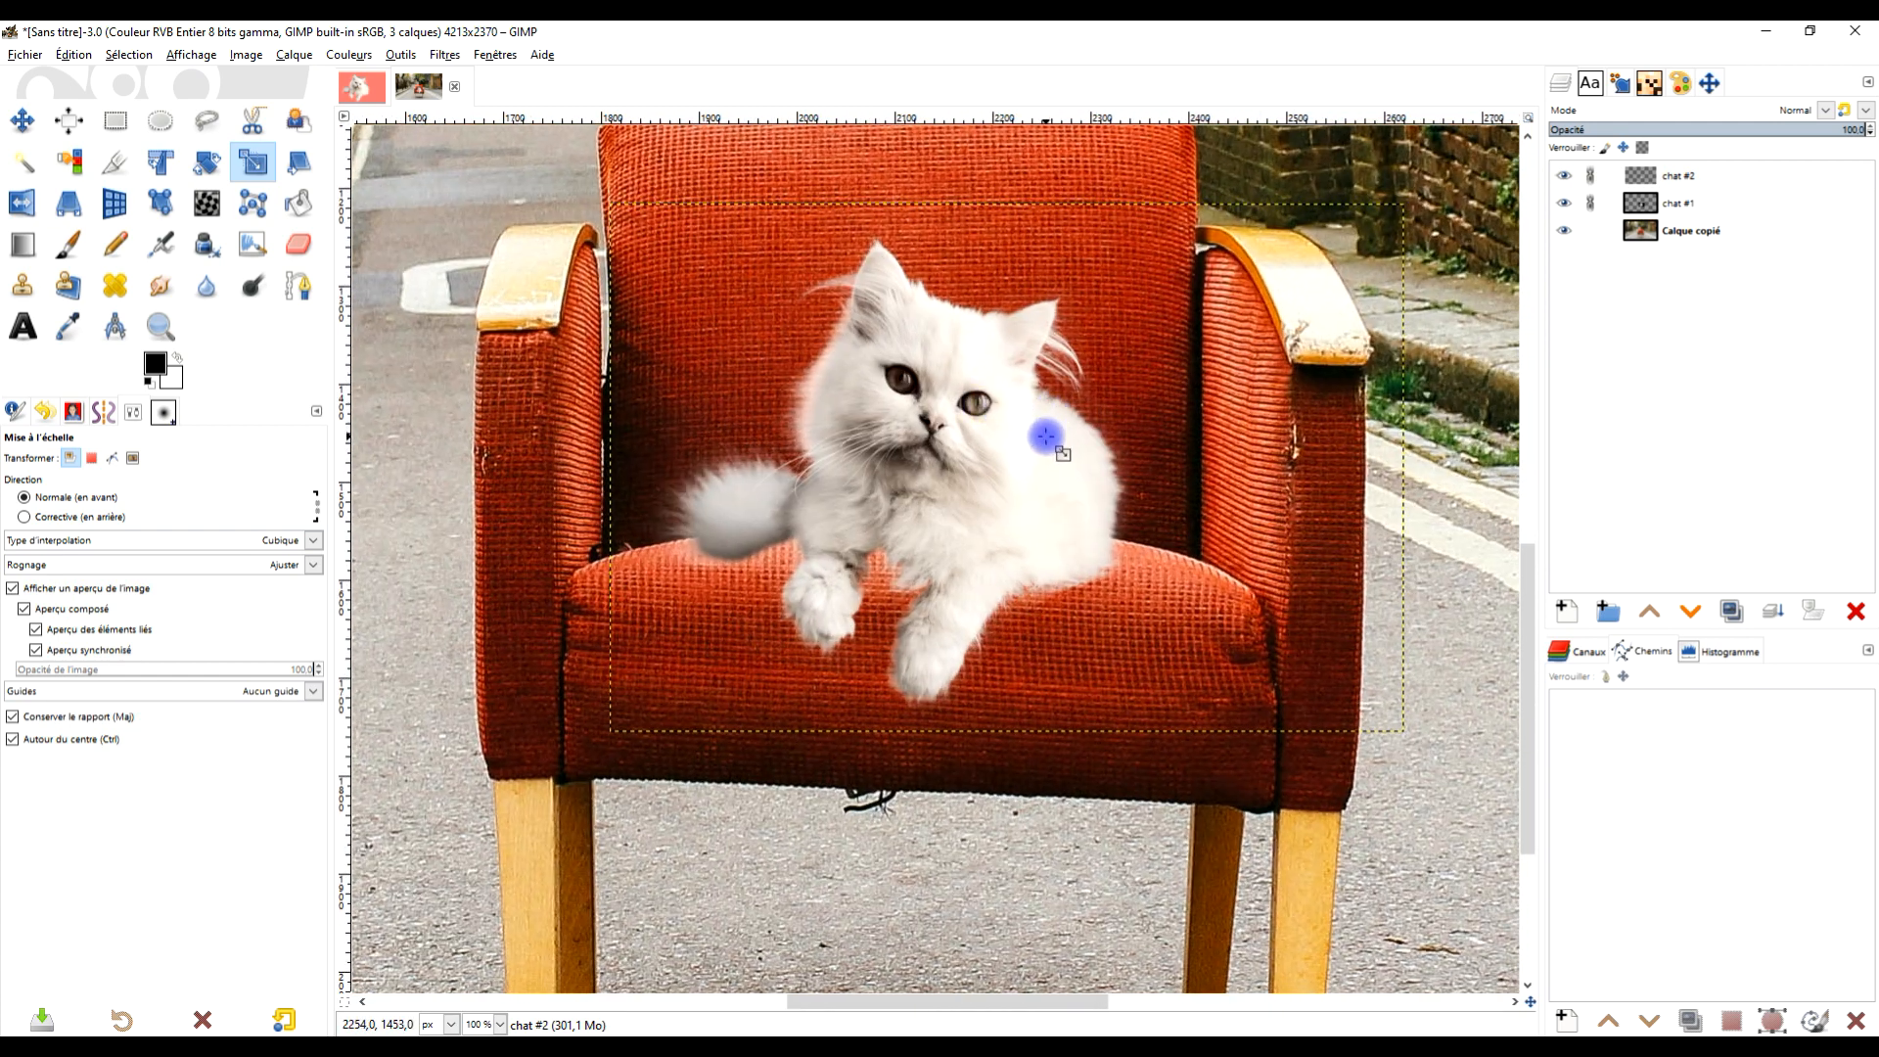
ctrl+scroll(1045, 437, down, 1)
drag(1060, 404, 959, 497)
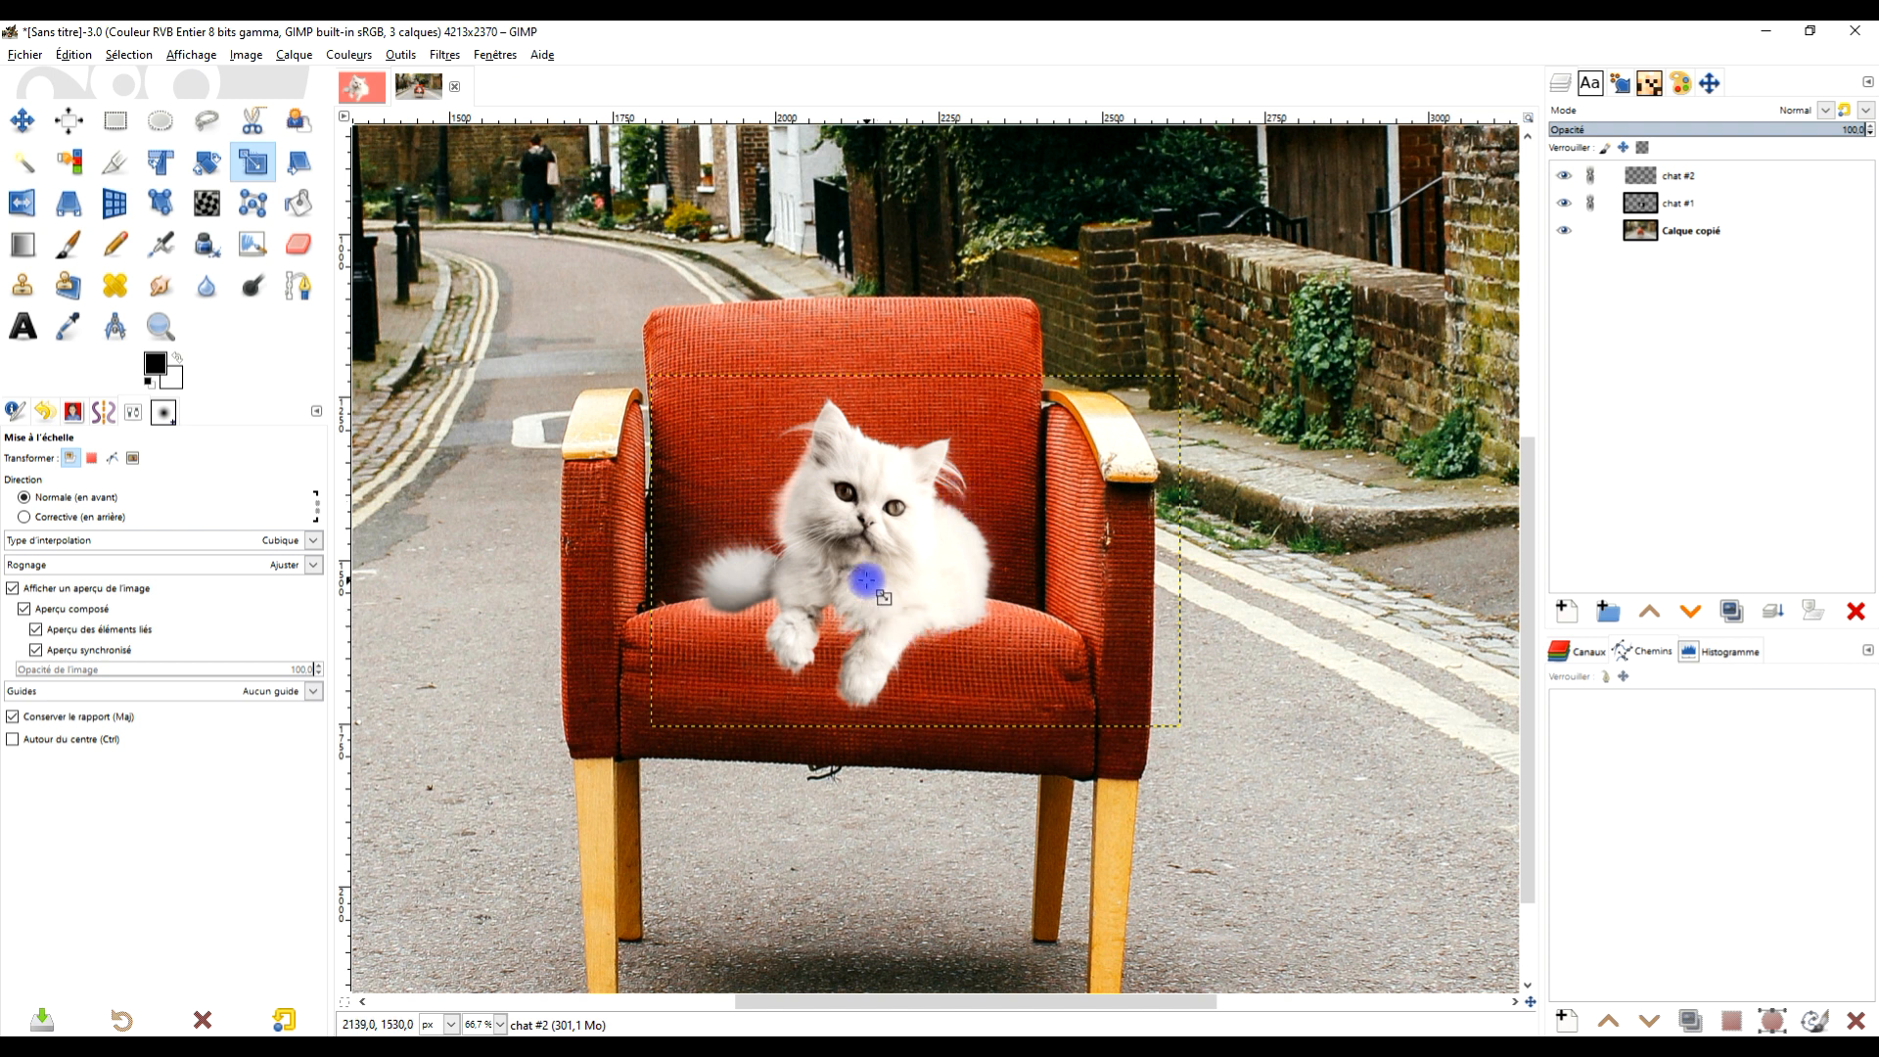
ctrl+scroll(786, 628, up, 1)
drag(926, 507, 859, 557)
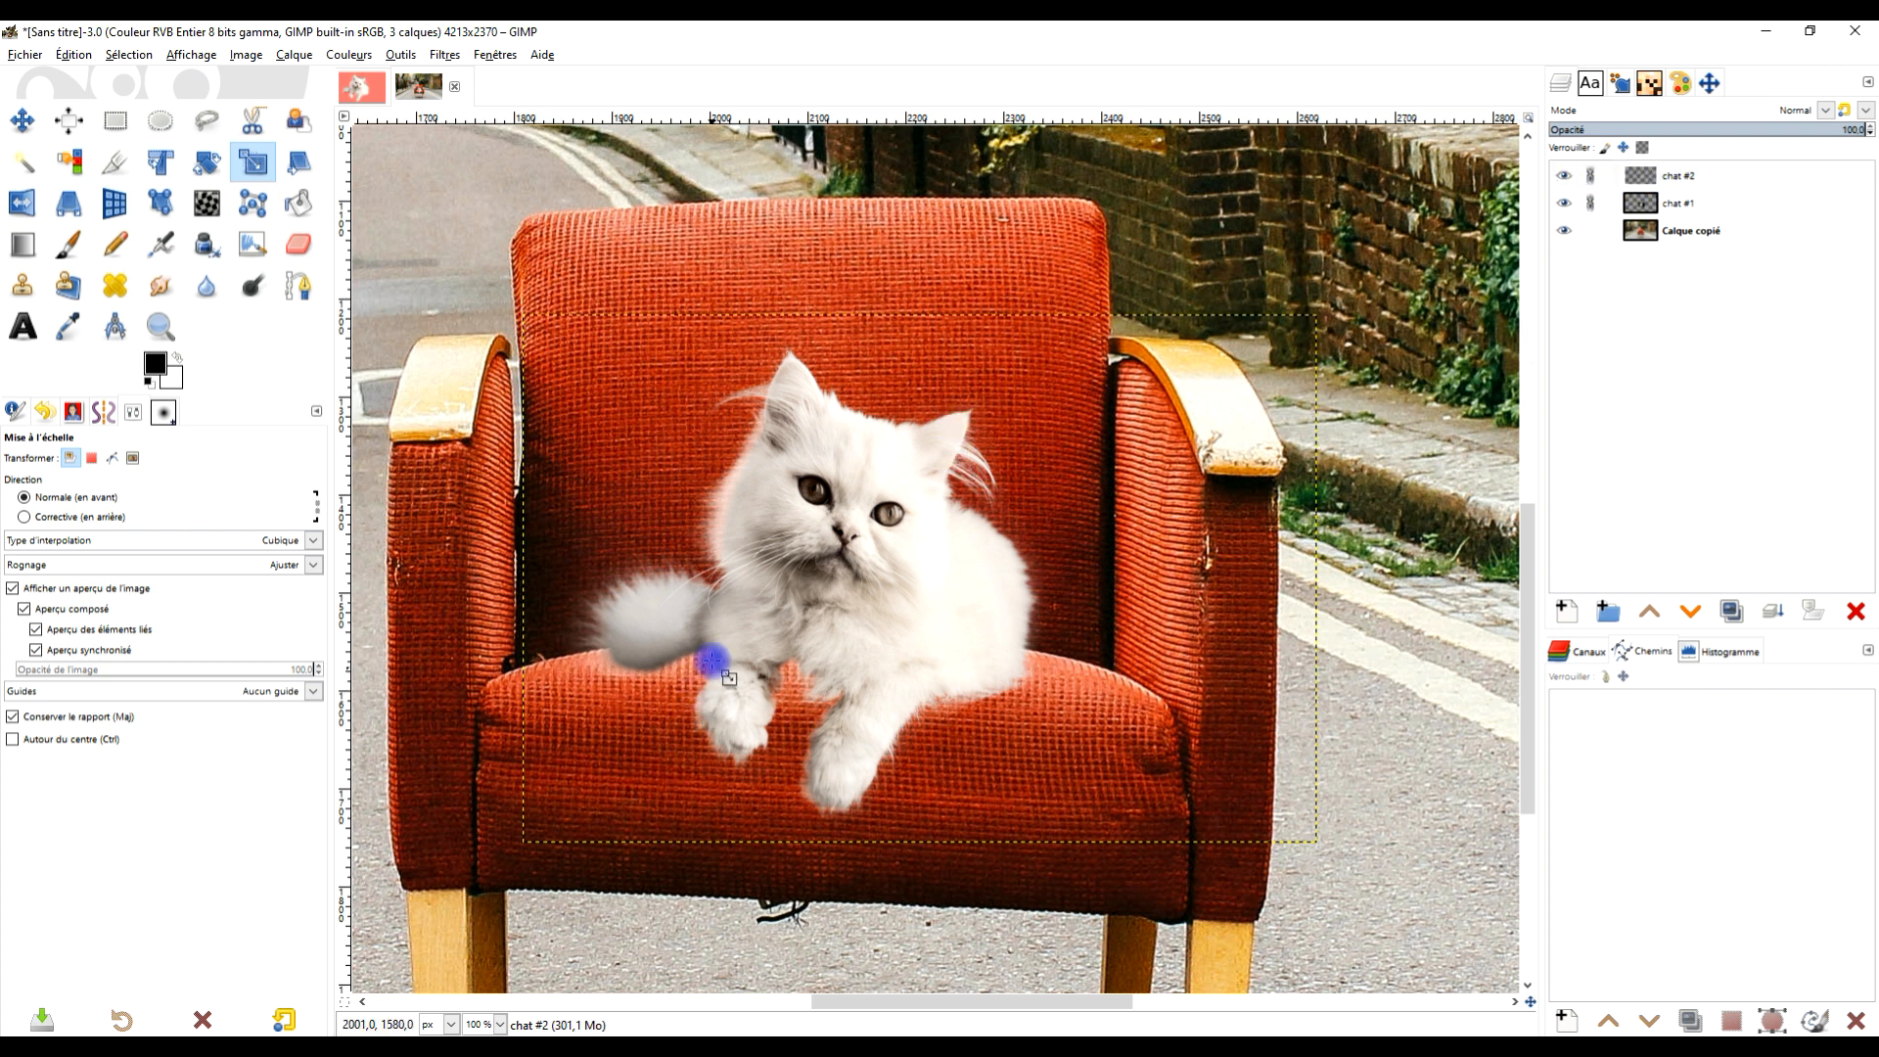
ctrl+scroll(831, 499, up, 2)
ctrl+scroll(819, 494, up, 1)
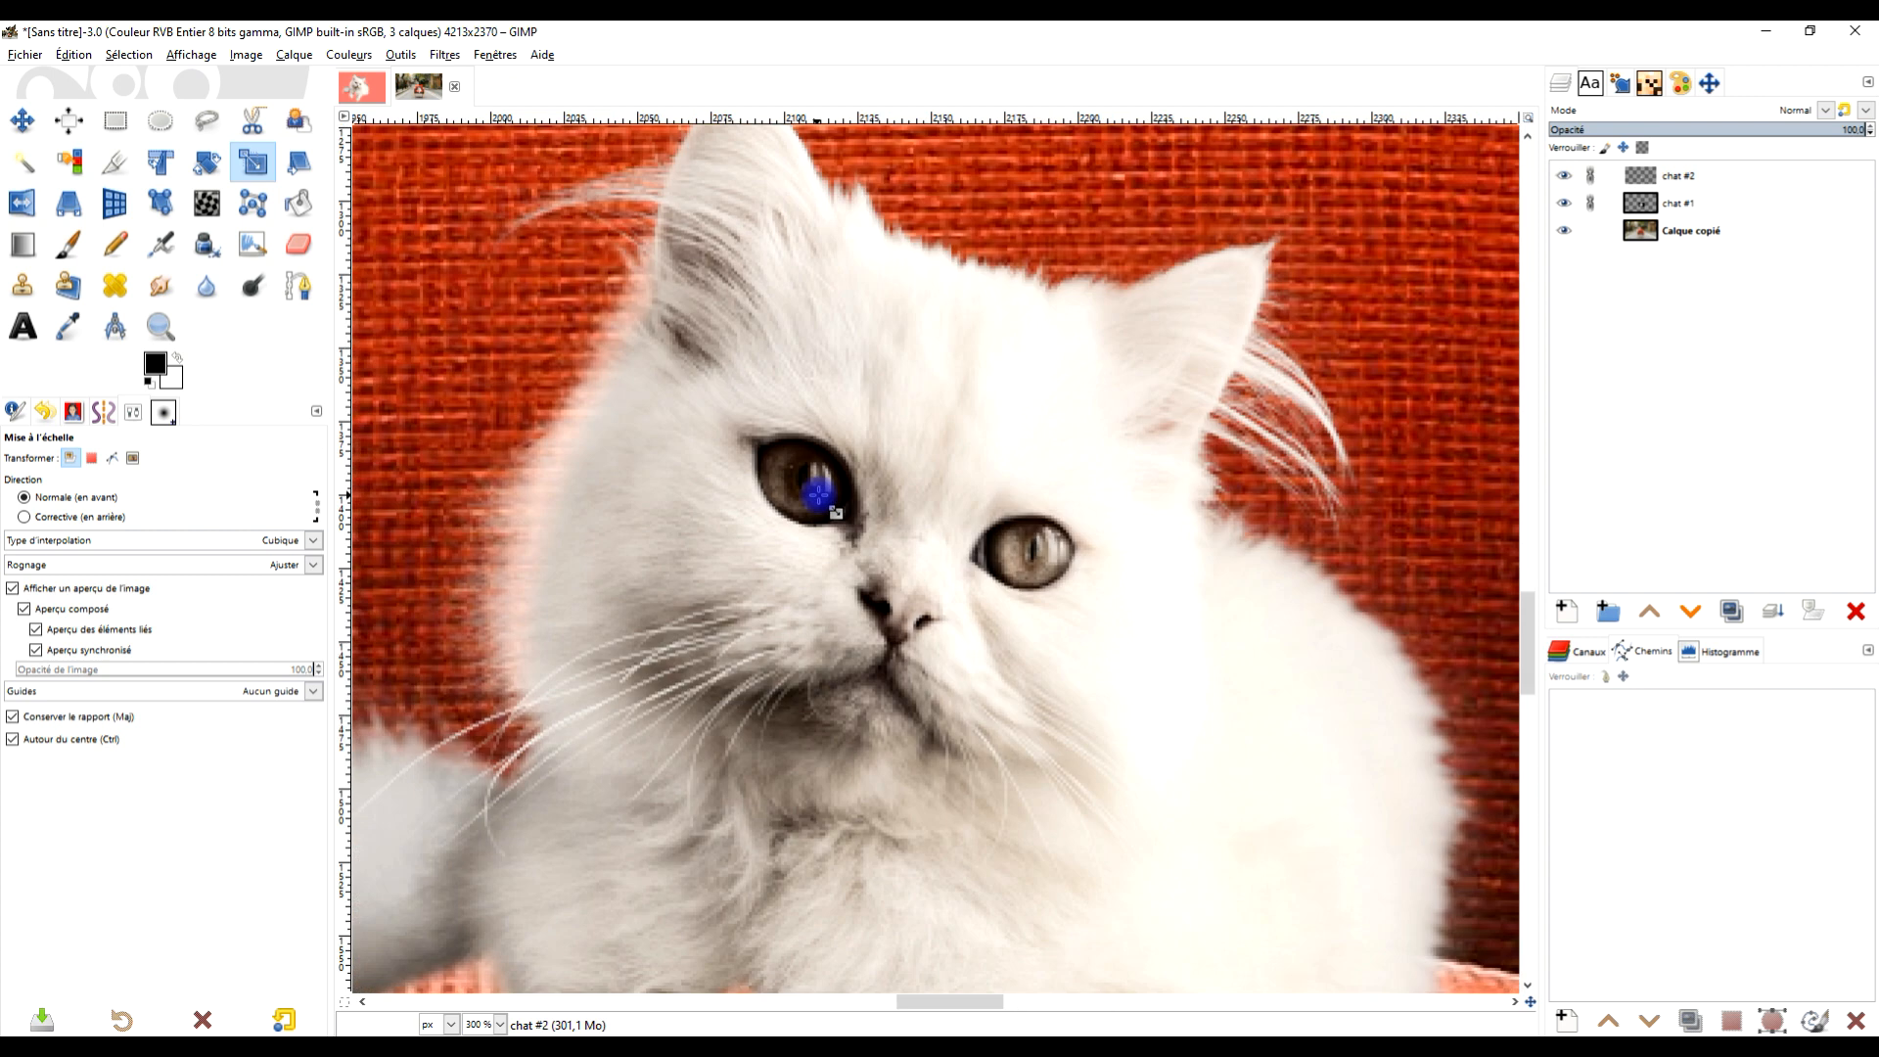
ctrl+scroll(851, 587, down, 3)
ctrl+scroll(861, 526, up, 1)
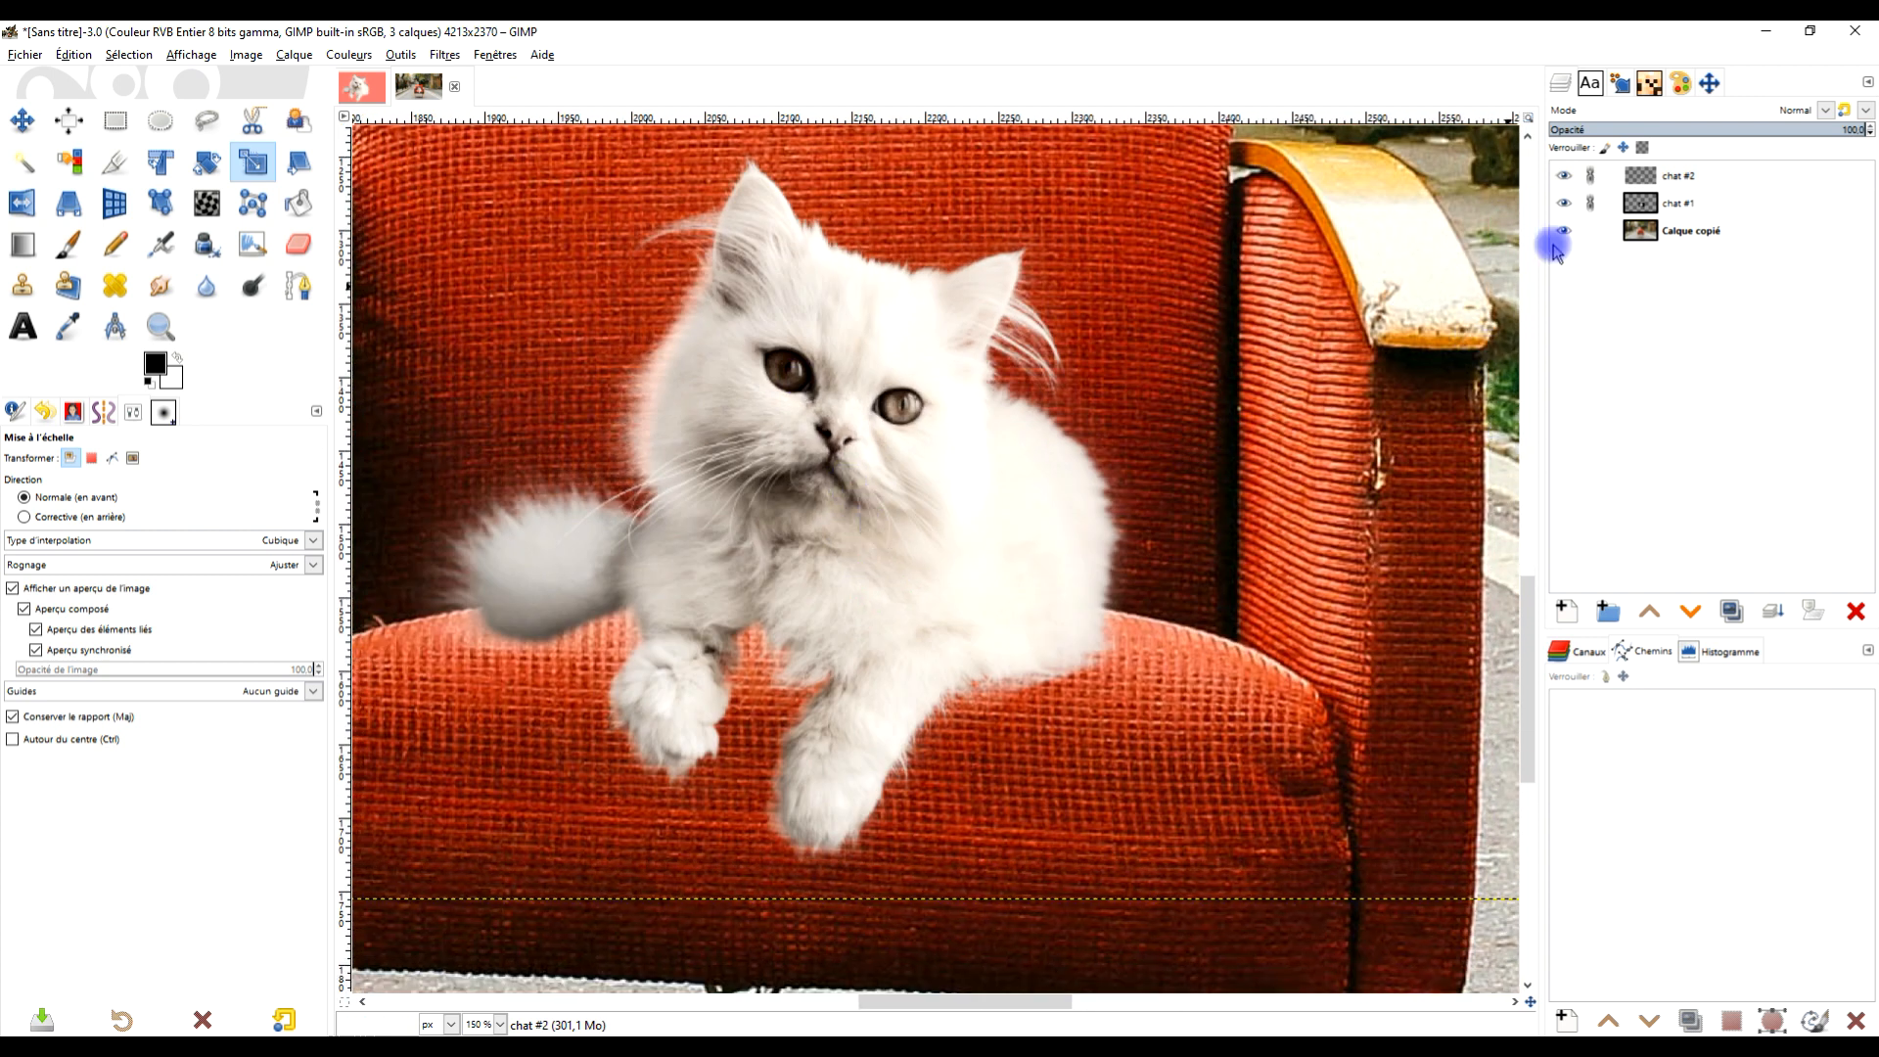
ctrl+scroll(549, 591, down, 1)
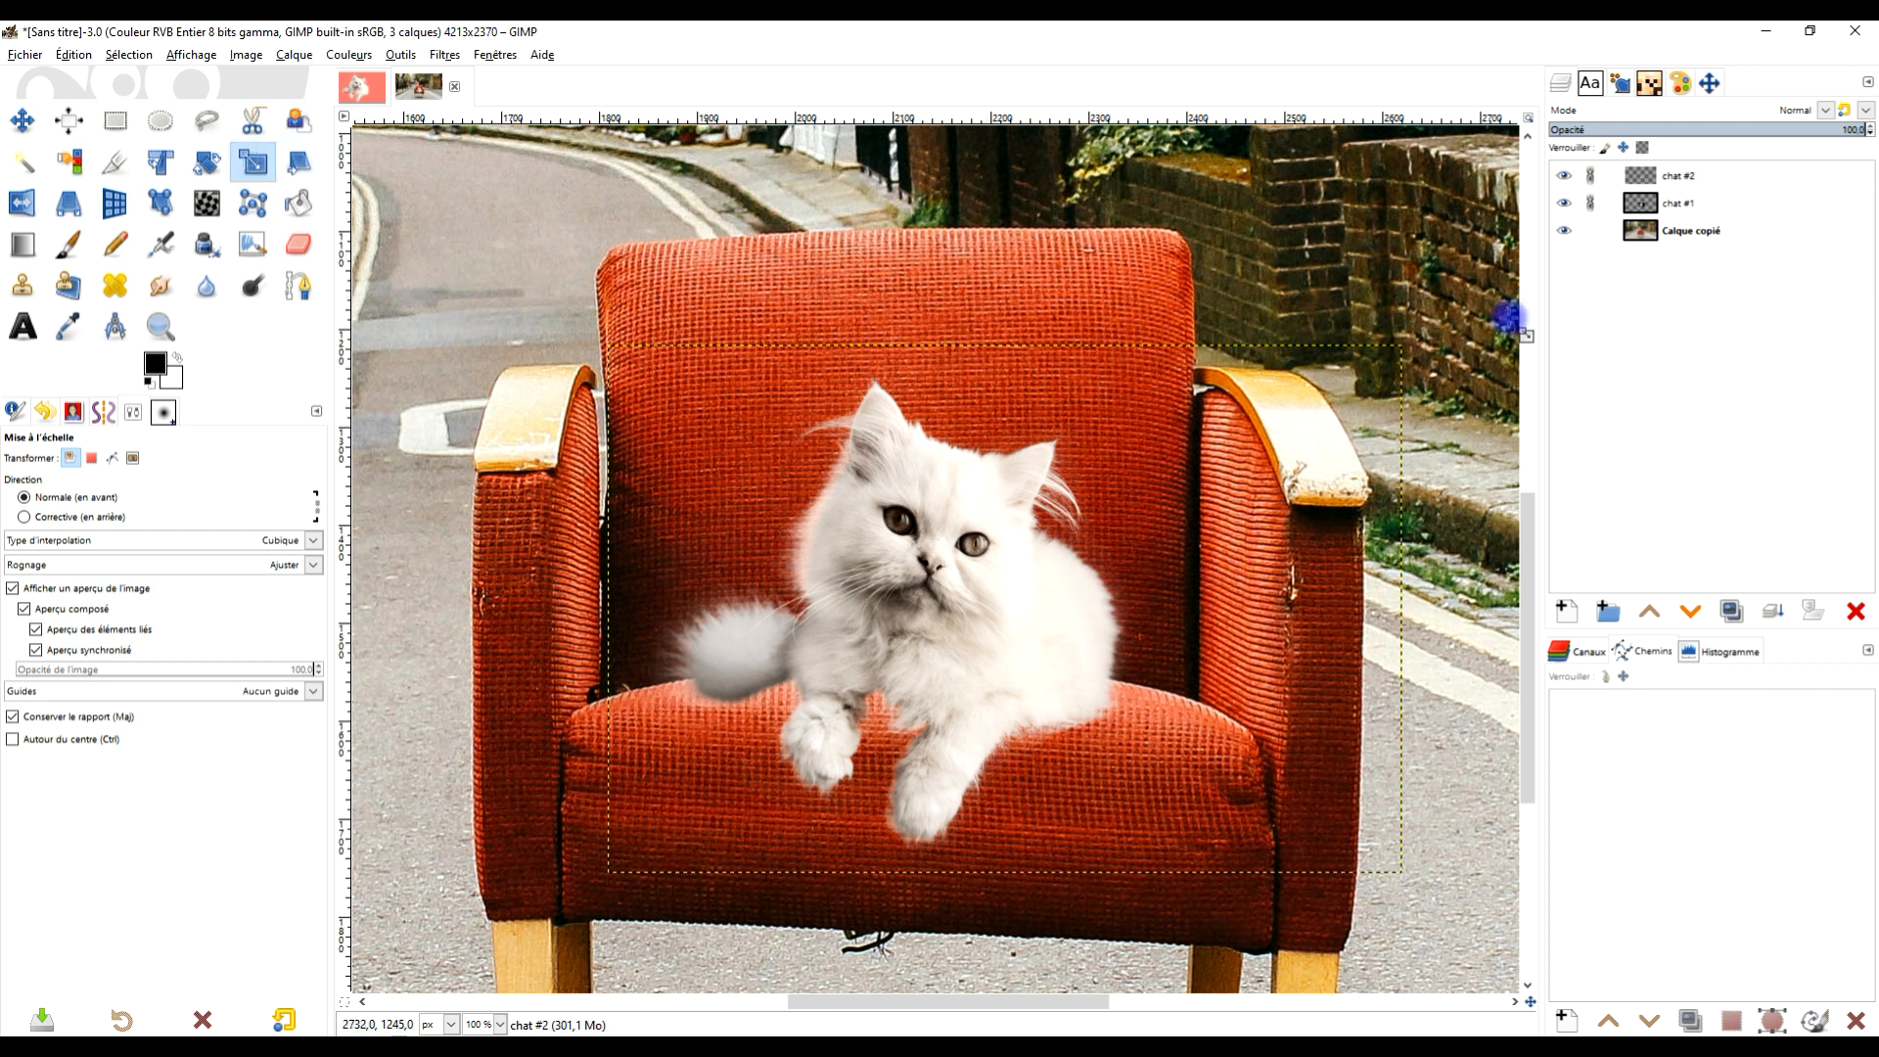
Rename the armchair photo layer as canapé
click(1696, 230)
double_click(1675, 233)
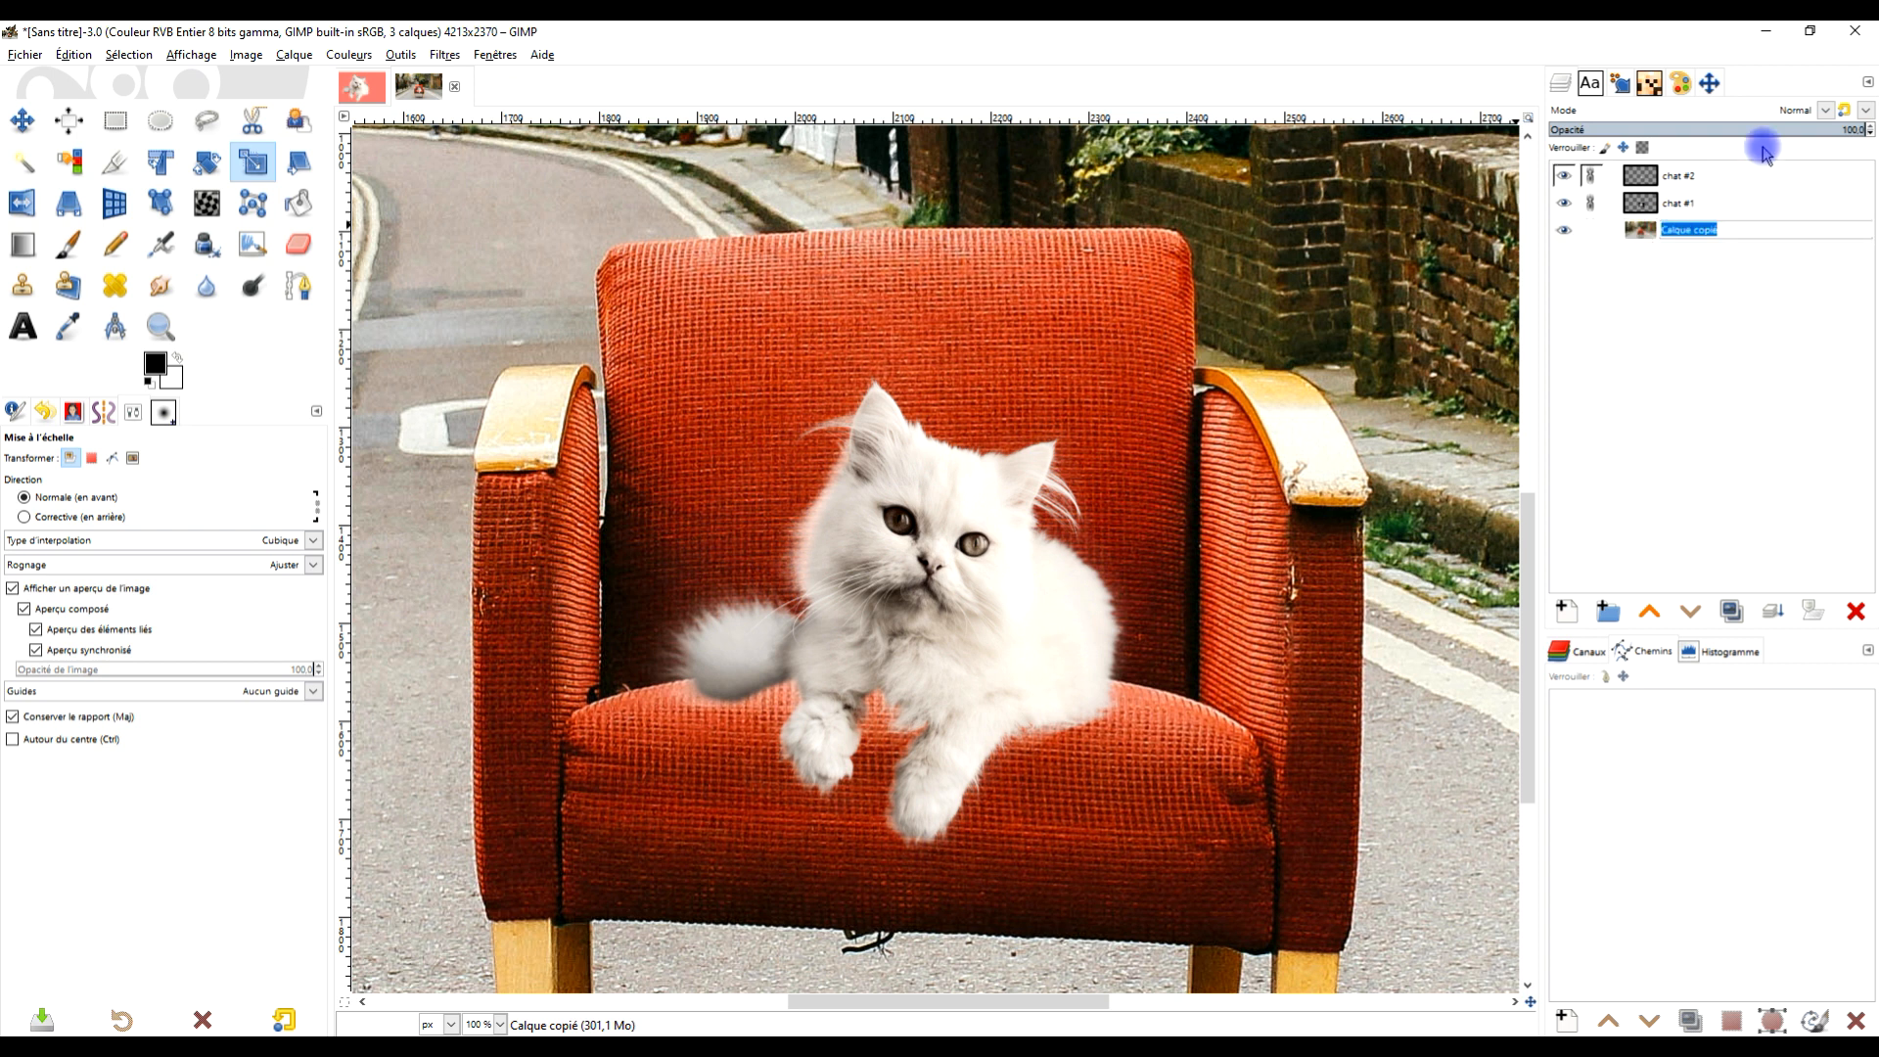
text(canapé)
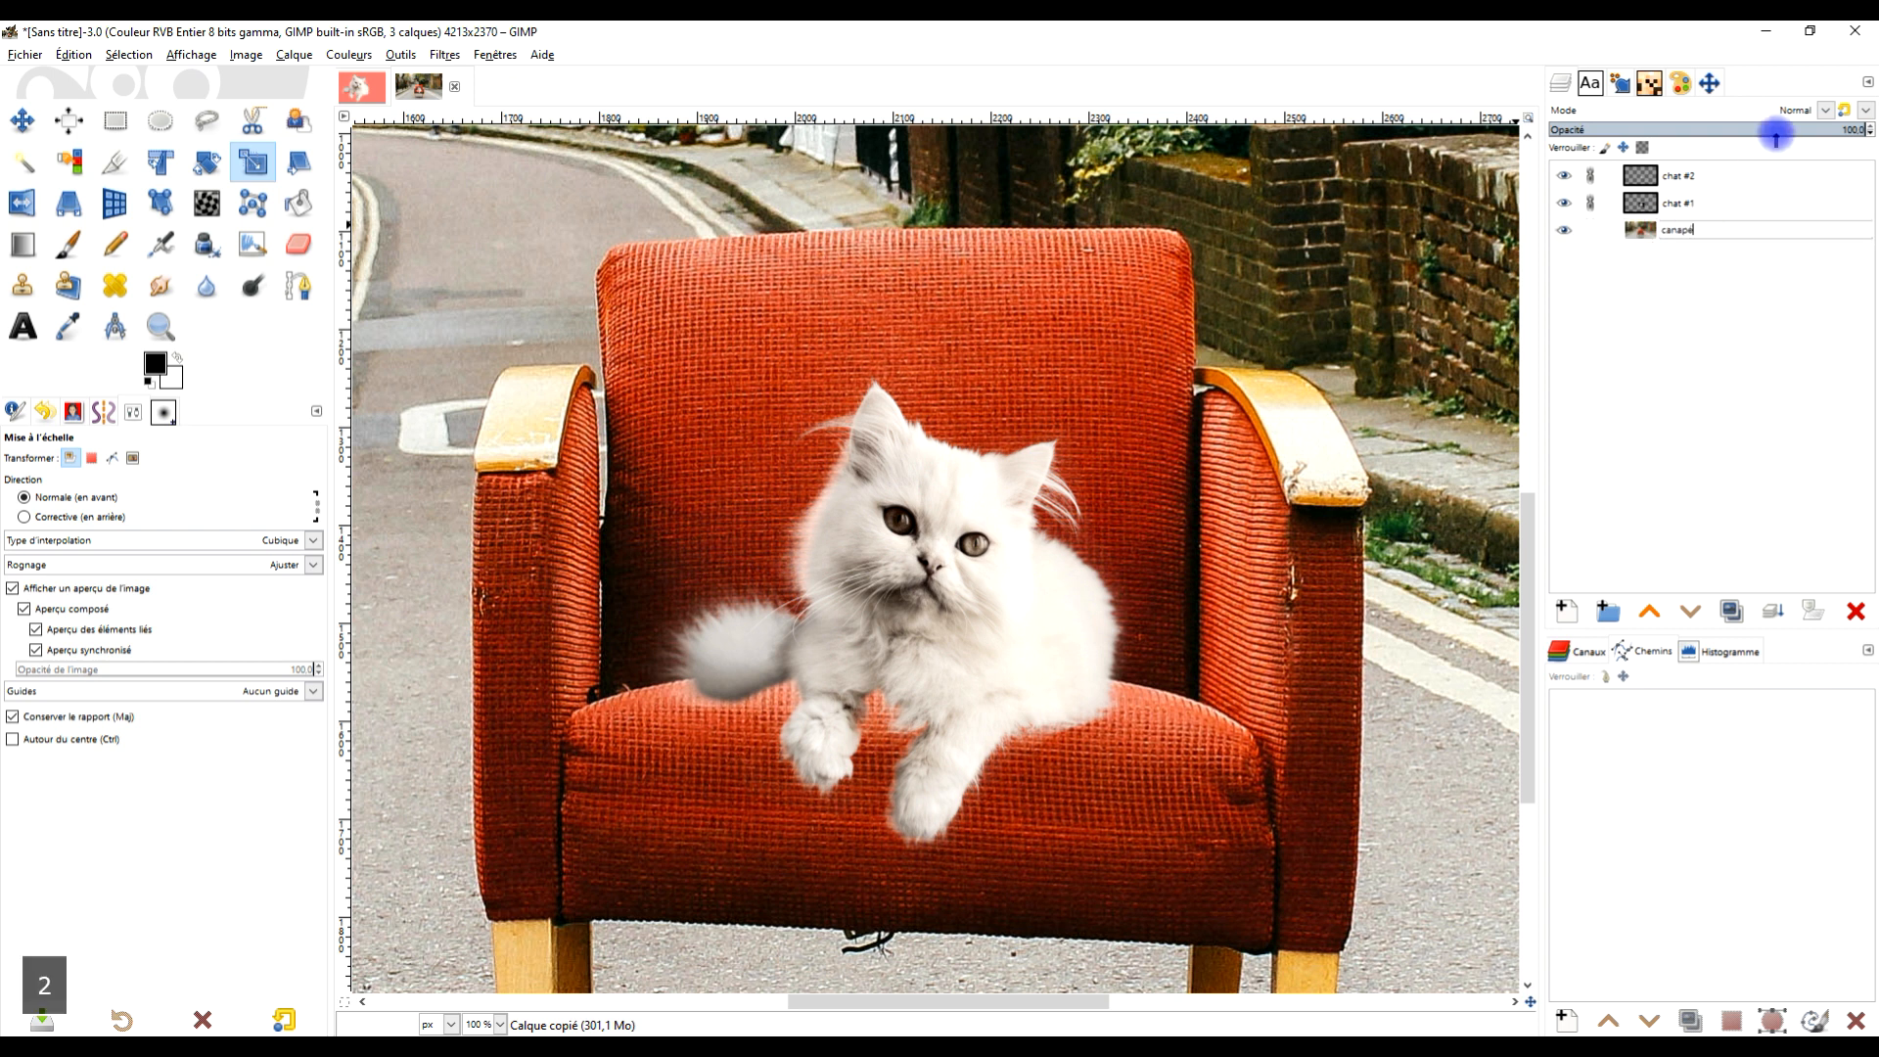
key(Return)
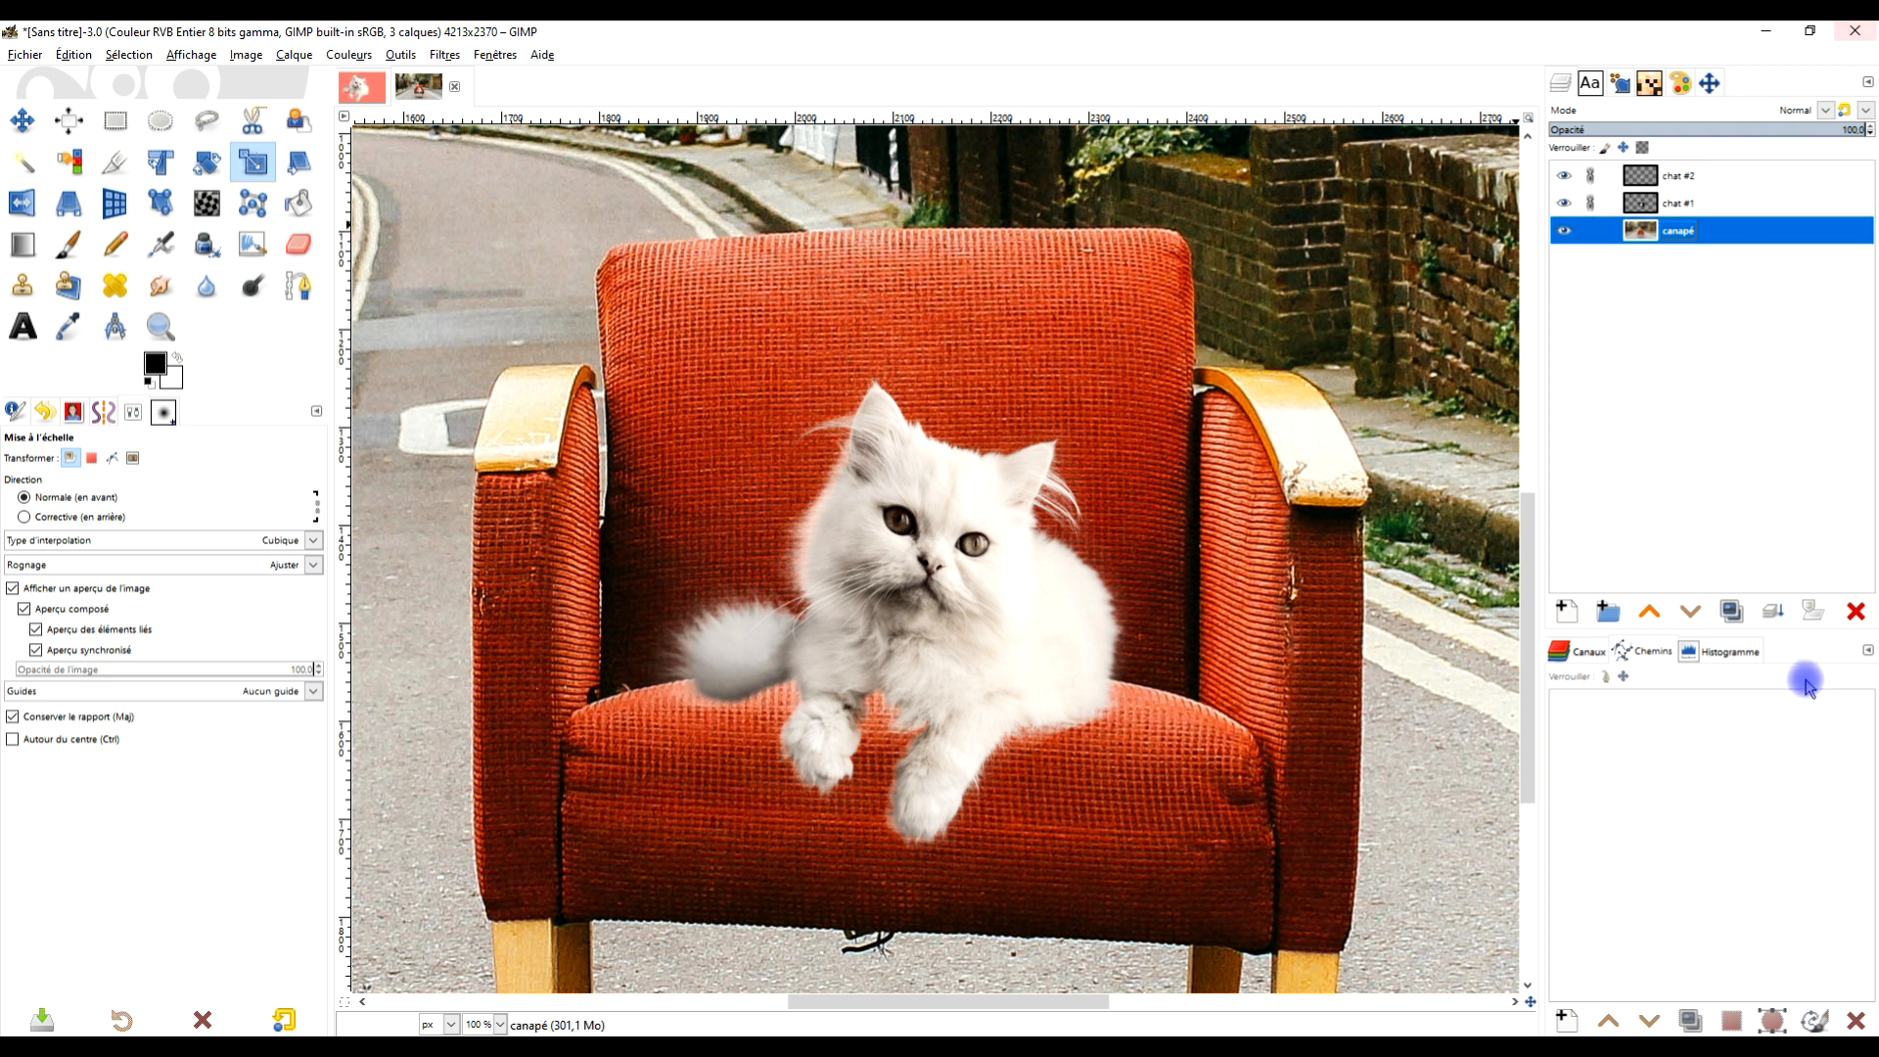
Create a transparent layer named ombre chat directly above the canapé layer
click(1566, 613)
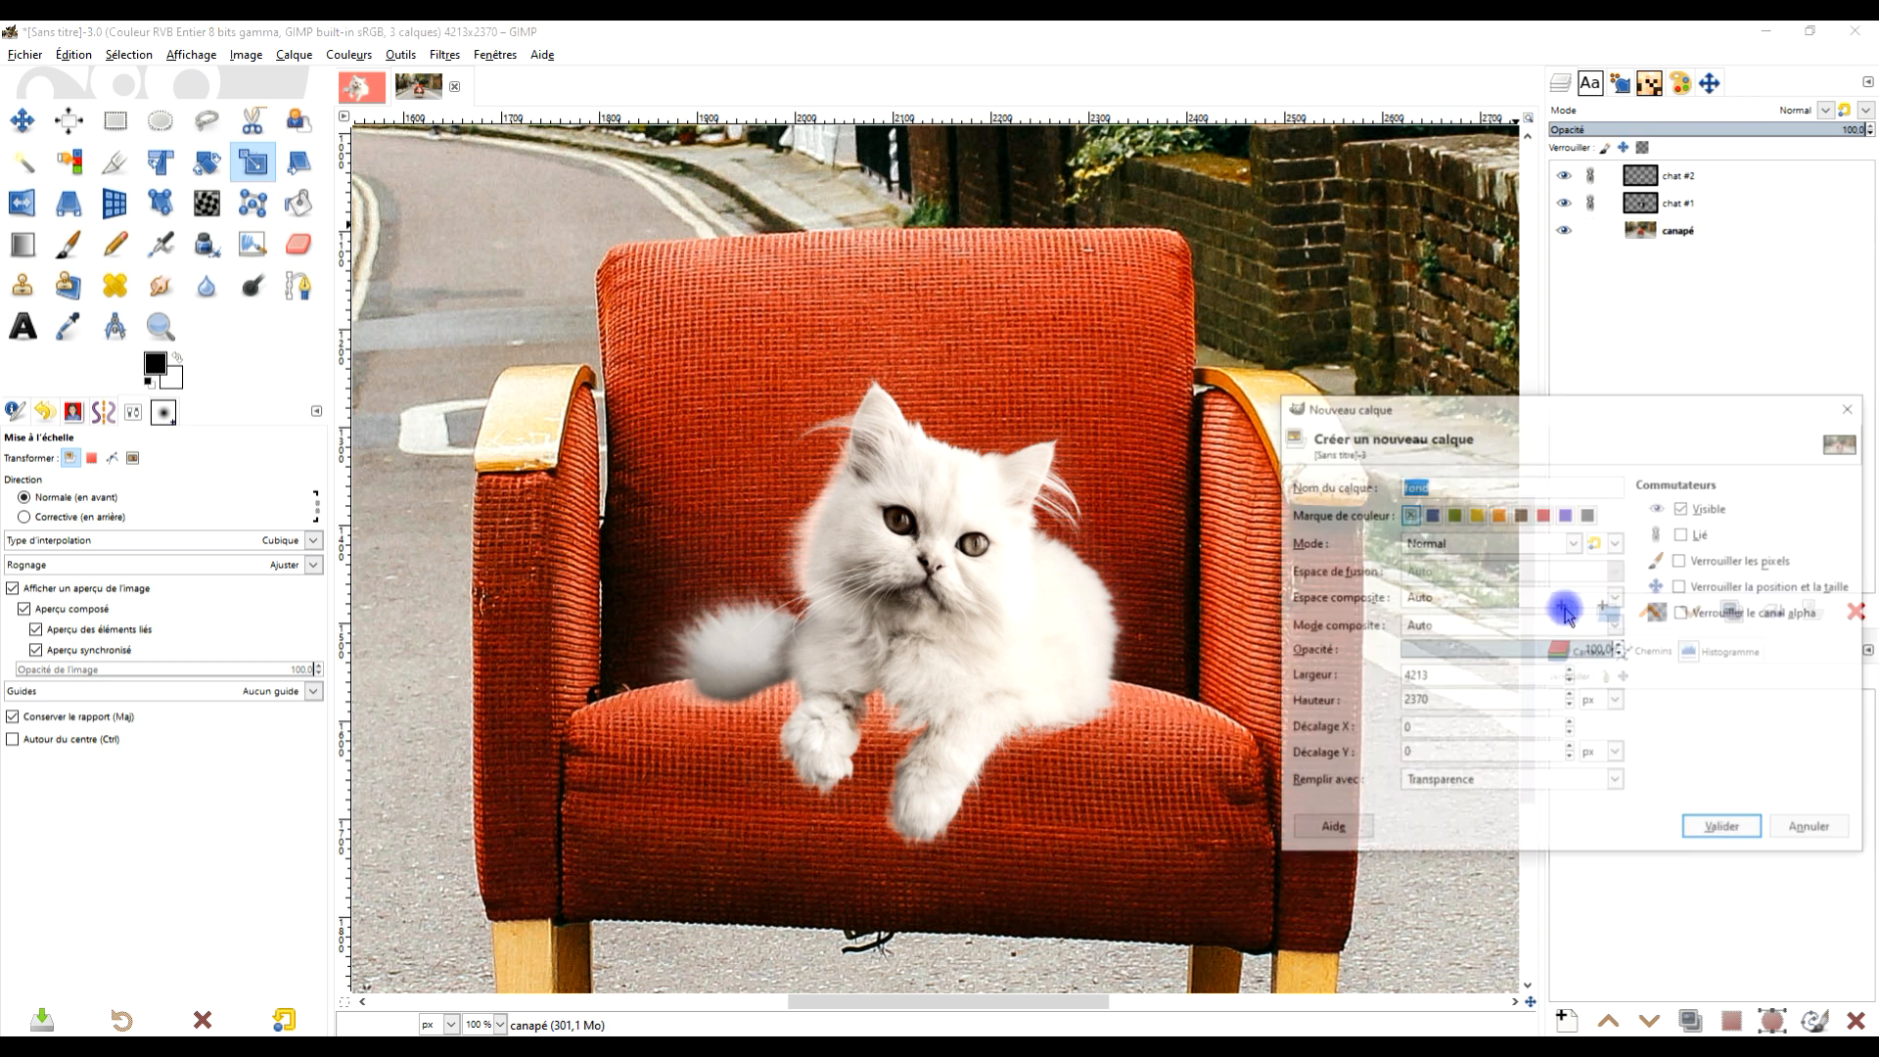
drag(1452, 478, 1307, 479)
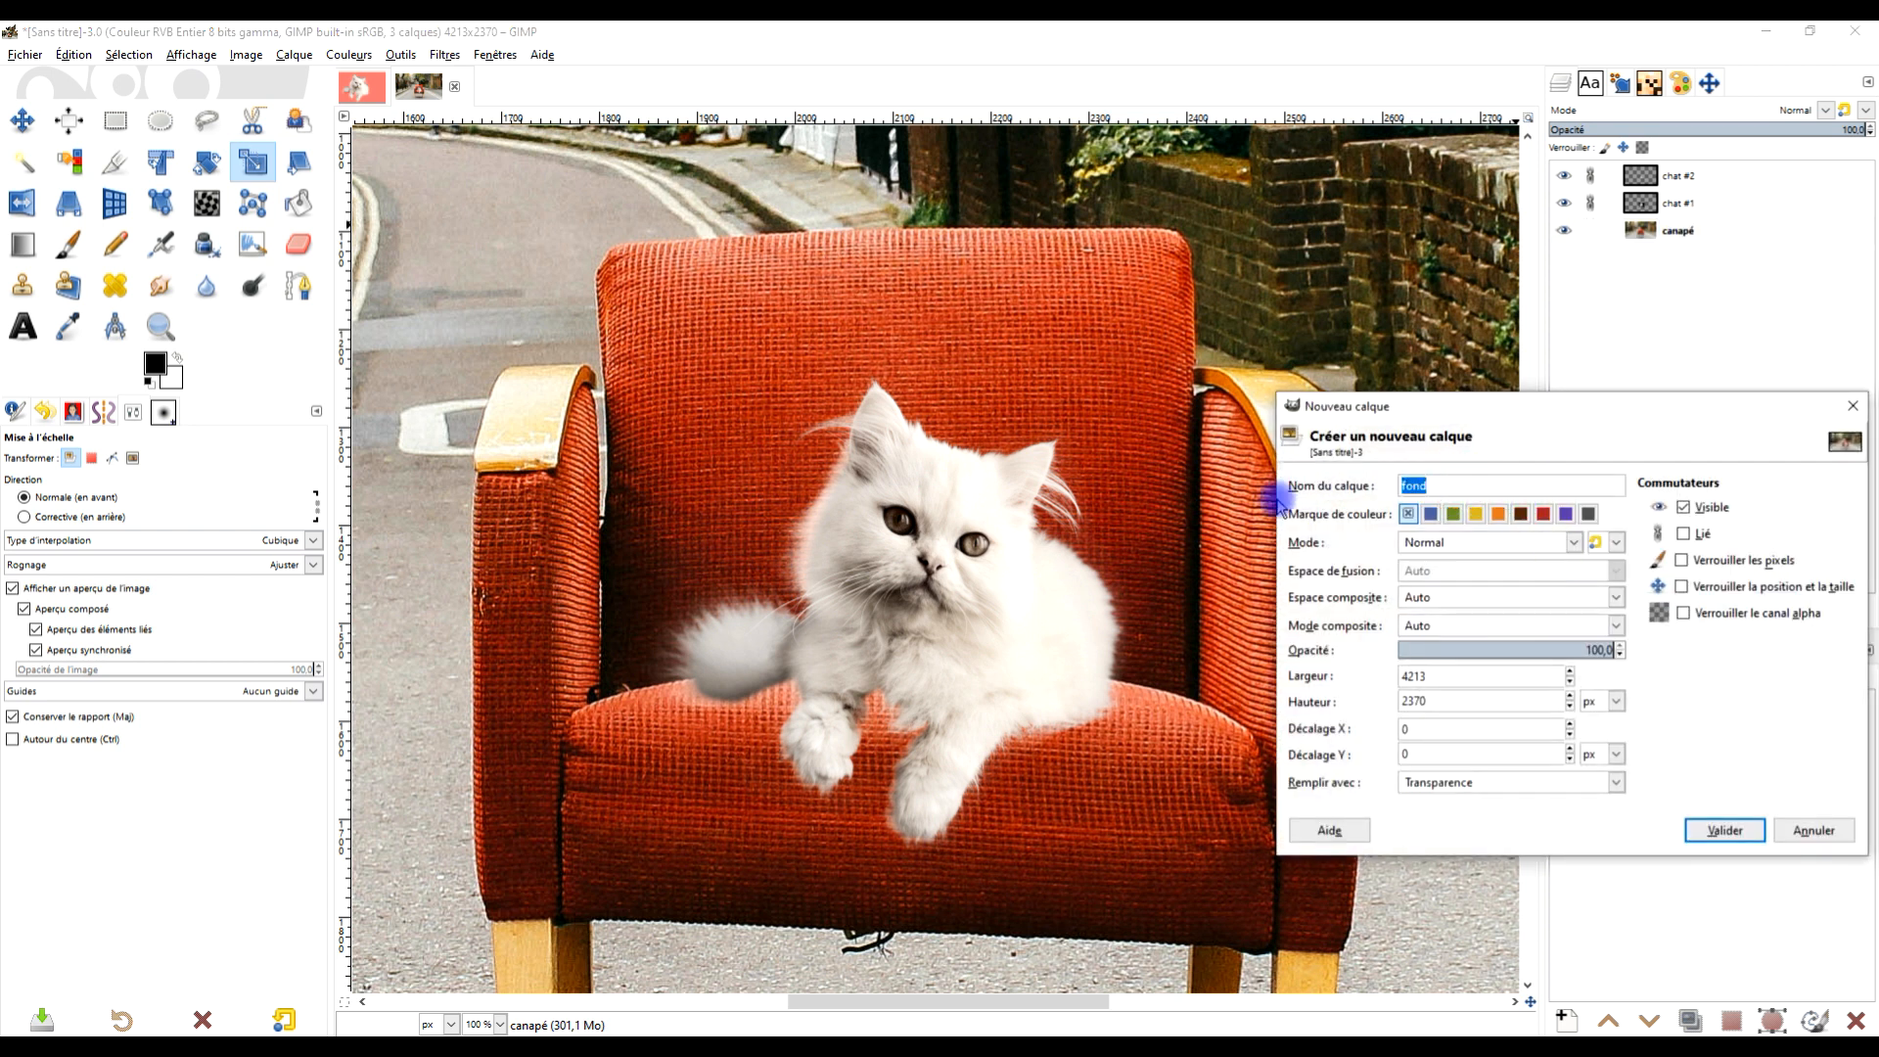
text(ombre chat)
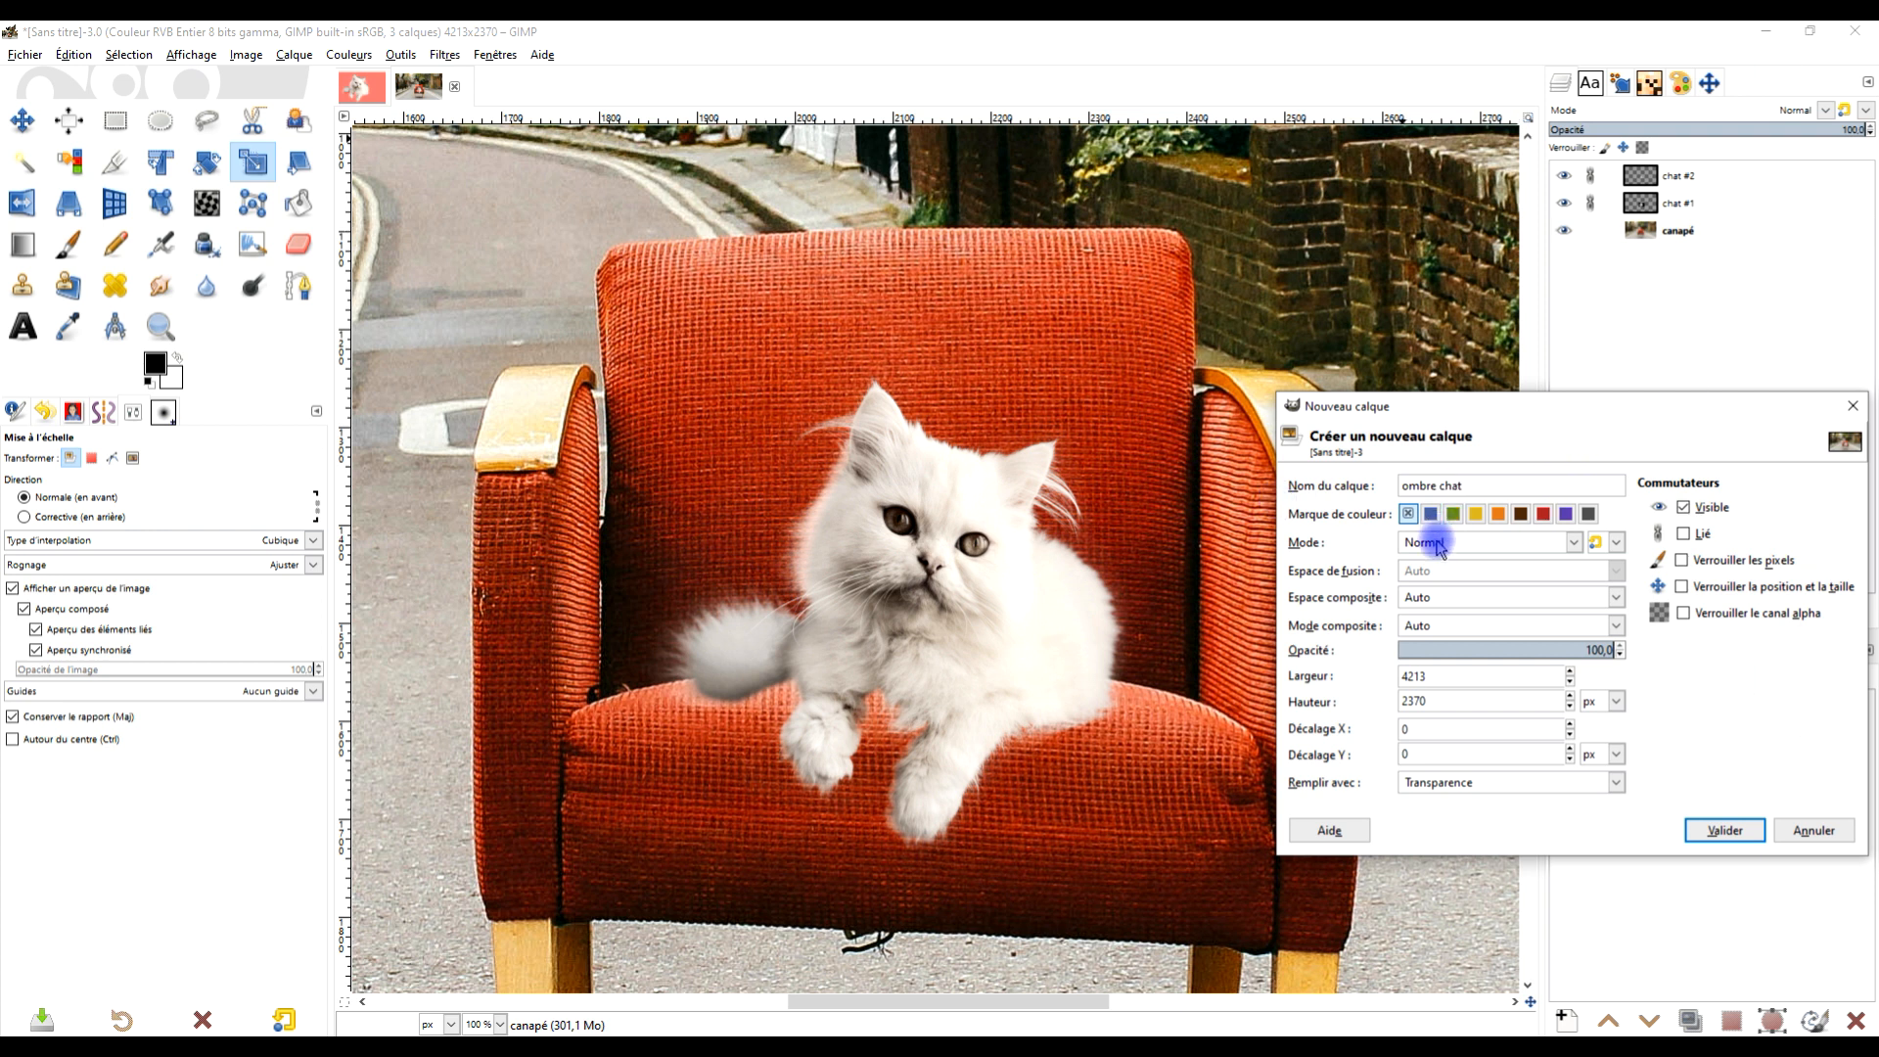
click(1695, 828)
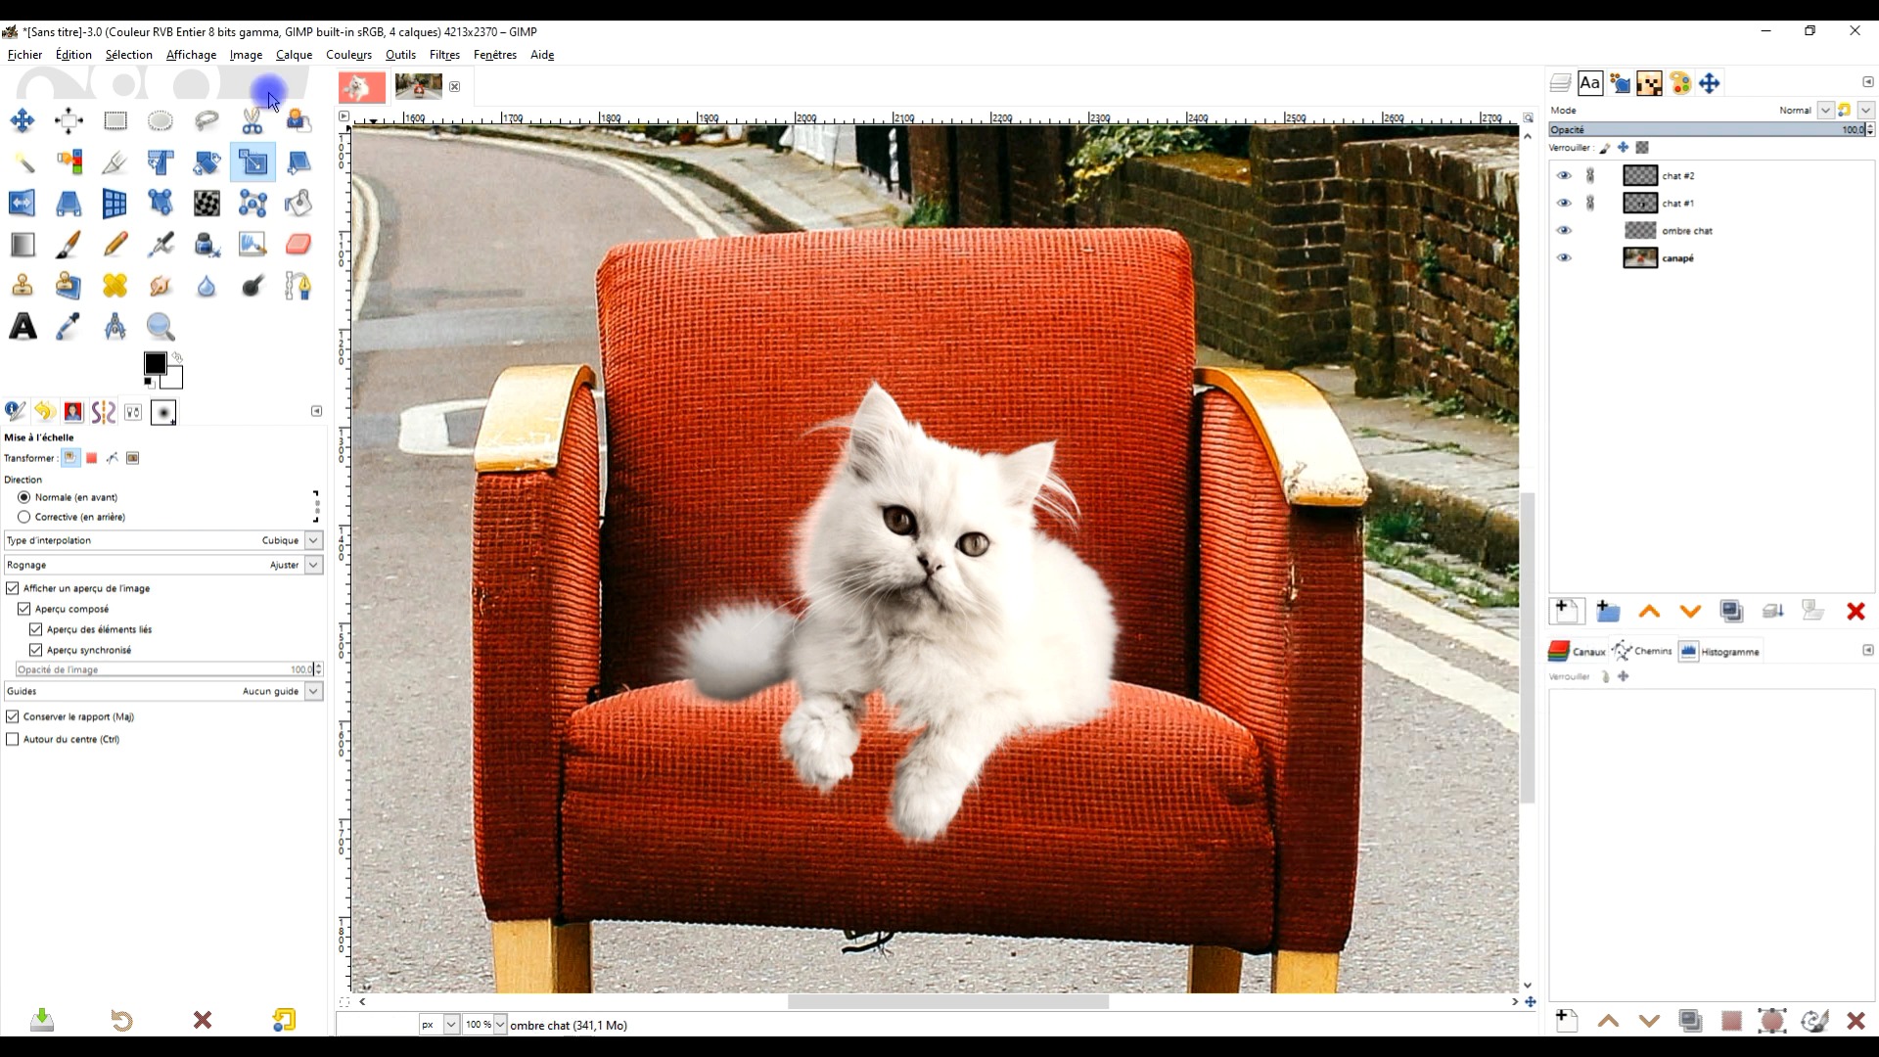
Paint a soft black shadow on ombre chat under the cat's hindquarters, using the 2. Hardness 025 brush at size 152 and 48.9 opacity
click(63, 252)
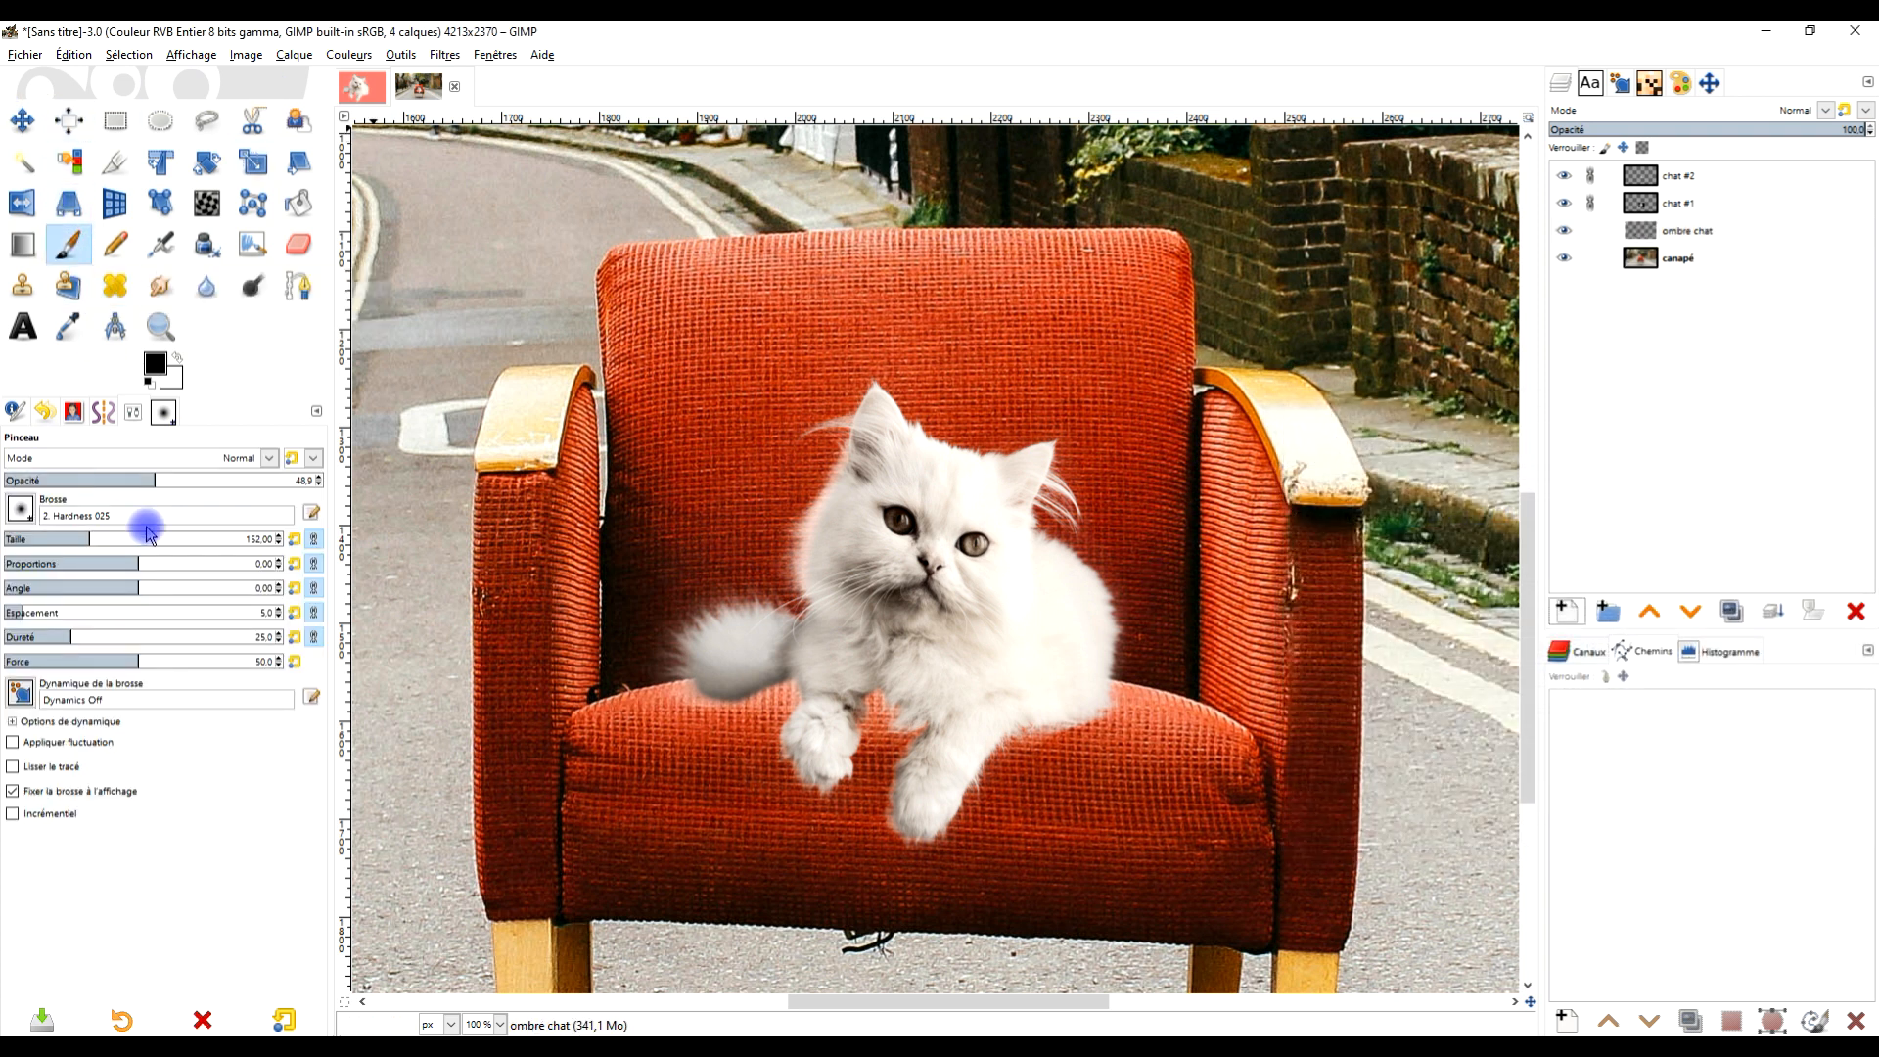
scroll(1103, 738, up, 3)
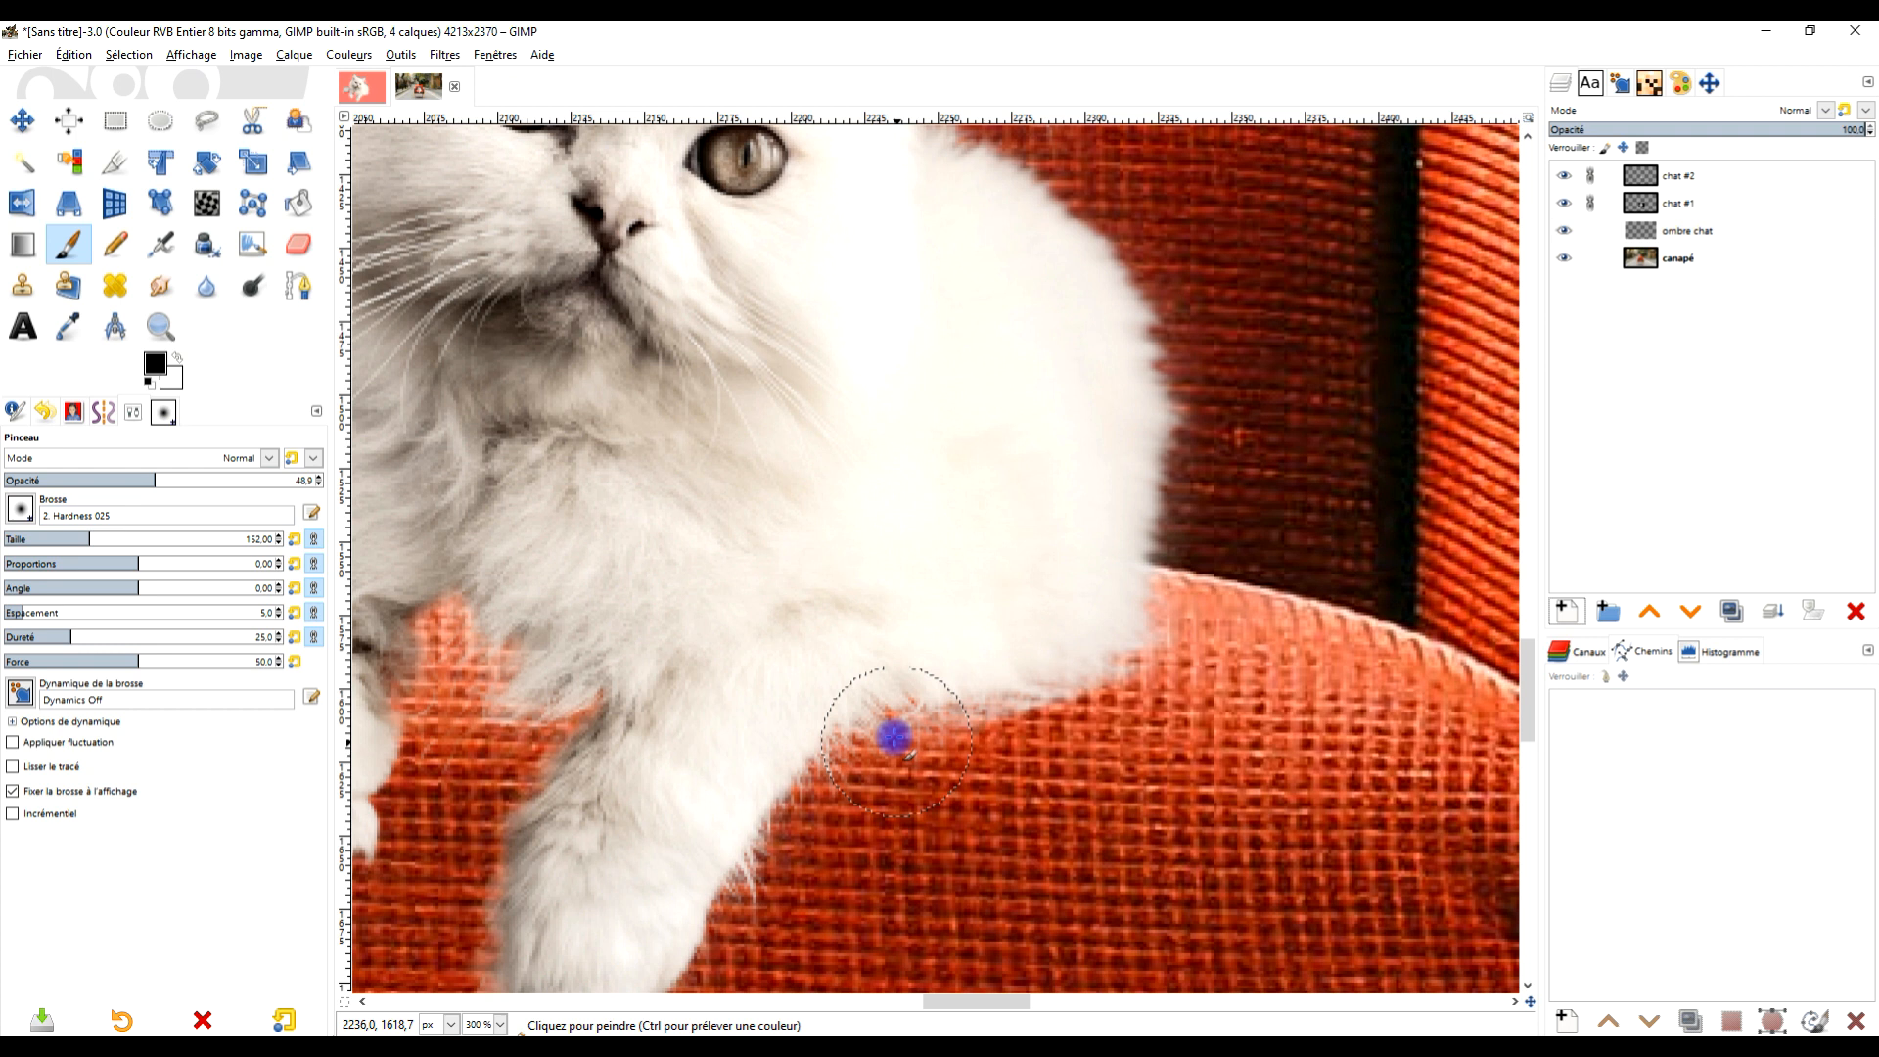
mouse_move(893, 684)
mouse_down()
mouse_move(870, 731)
mouse_move(1102, 653)
mouse_move(904, 724)
mouse_move(752, 809)
mouse_move(651, 989)
mouse_move(852, 780)
mouse_move(838, 788)
mouse_move(1072, 683)
mouse_move(868, 772)
mouse_move(749, 905)
mouse_up()
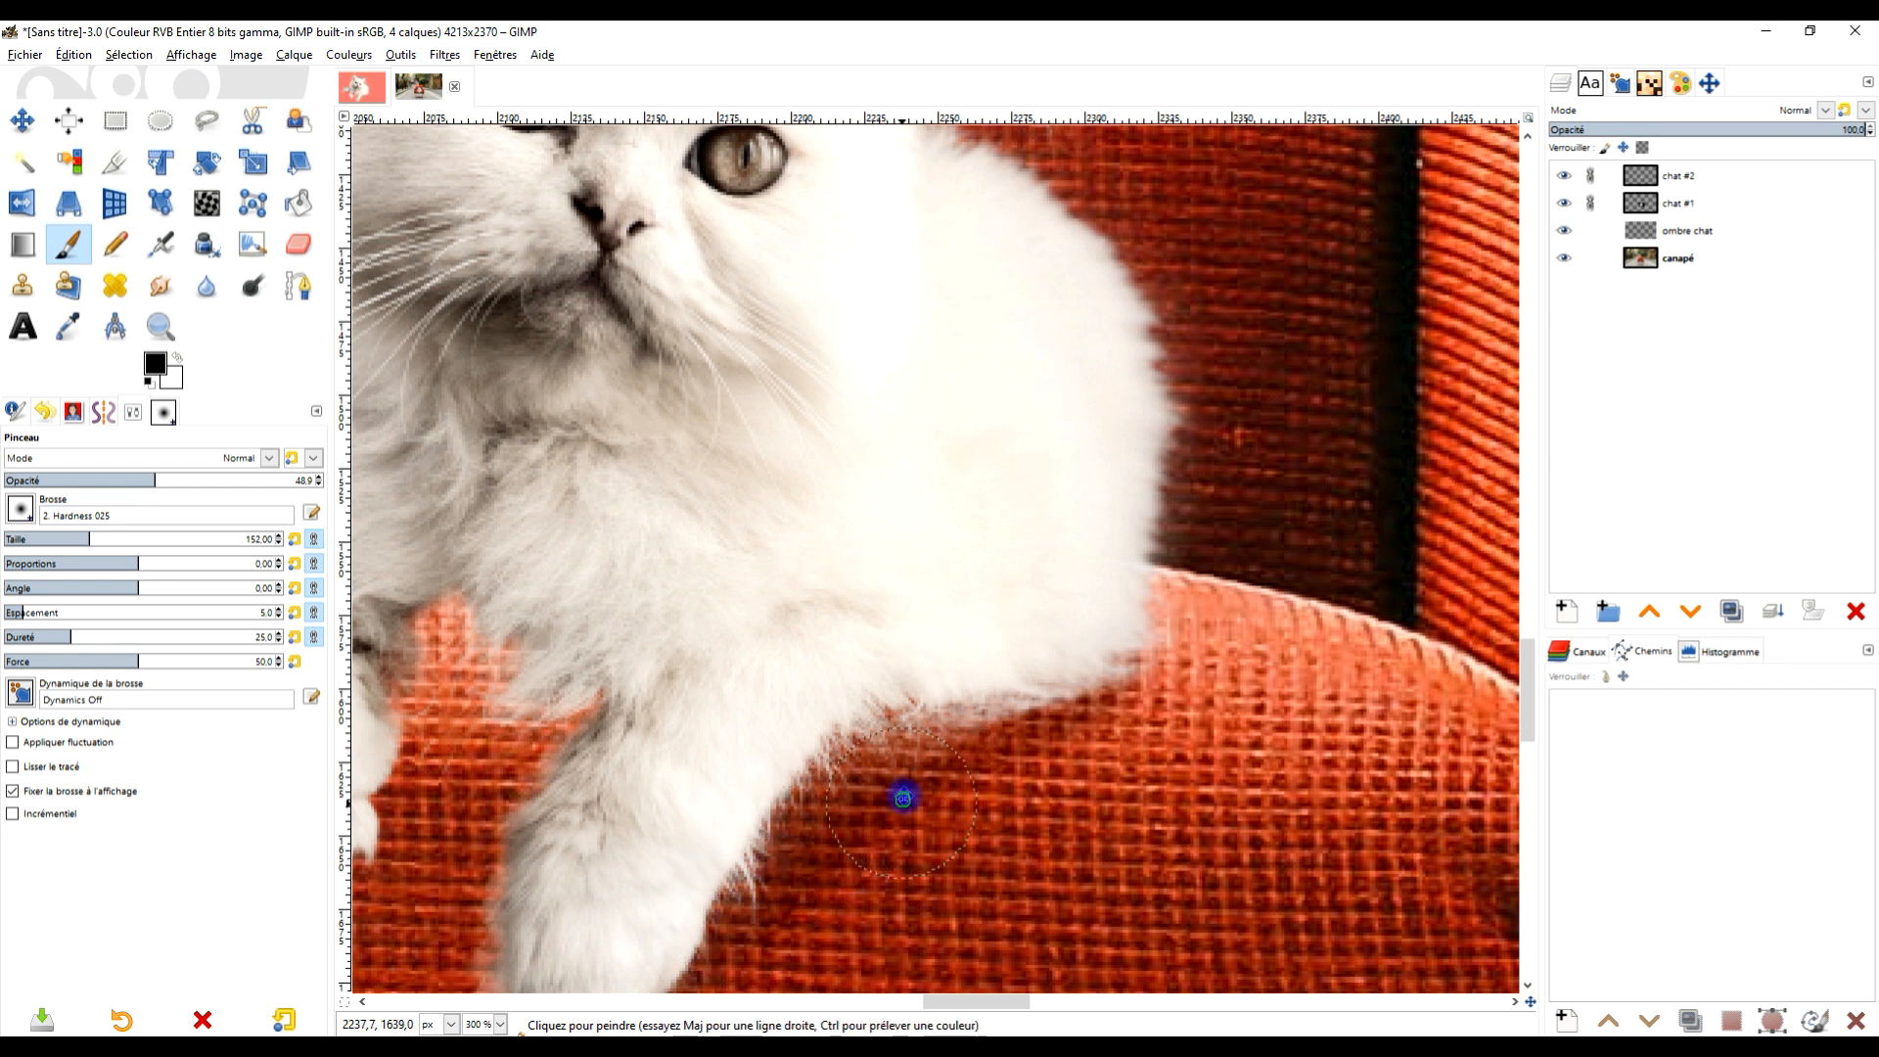
mouse_move(908, 798)
mouse_down()
mouse_move(1123, 665)
mouse_move(1211, 666)
mouse_up()
Extend the painted shadow along the outer edge of the cat's outstretched foreleg and beneath its paw
mouse_move(826, 587)
mouse_down()
mouse_move(771, 520)
mouse_move(929, 618)
mouse_up()
mouse_move(760, 489)
mouse_down()
mouse_move(734, 474)
mouse_move(834, 499)
mouse_move(939, 578)
mouse_move(816, 531)
mouse_move(760, 472)
mouse_move(918, 564)
mouse_up()
mouse_move(1054, 634)
mouse_down()
mouse_move(1159, 579)
mouse_move(1083, 663)
mouse_move(1203, 578)
mouse_move(1380, 507)
mouse_move(1155, 607)
mouse_up()
mouse_move(1043, 685)
mouse_down()
mouse_move(1011, 713)
mouse_move(974, 886)
mouse_up()
drag(968, 822, 969, 901)
drag(1066, 789, 1139, 545)
mouse_move(1089, 559)
mouse_down()
mouse_move(1040, 713)
mouse_move(1011, 637)
mouse_move(1250, 357)
mouse_move(1337, 325)
mouse_up()
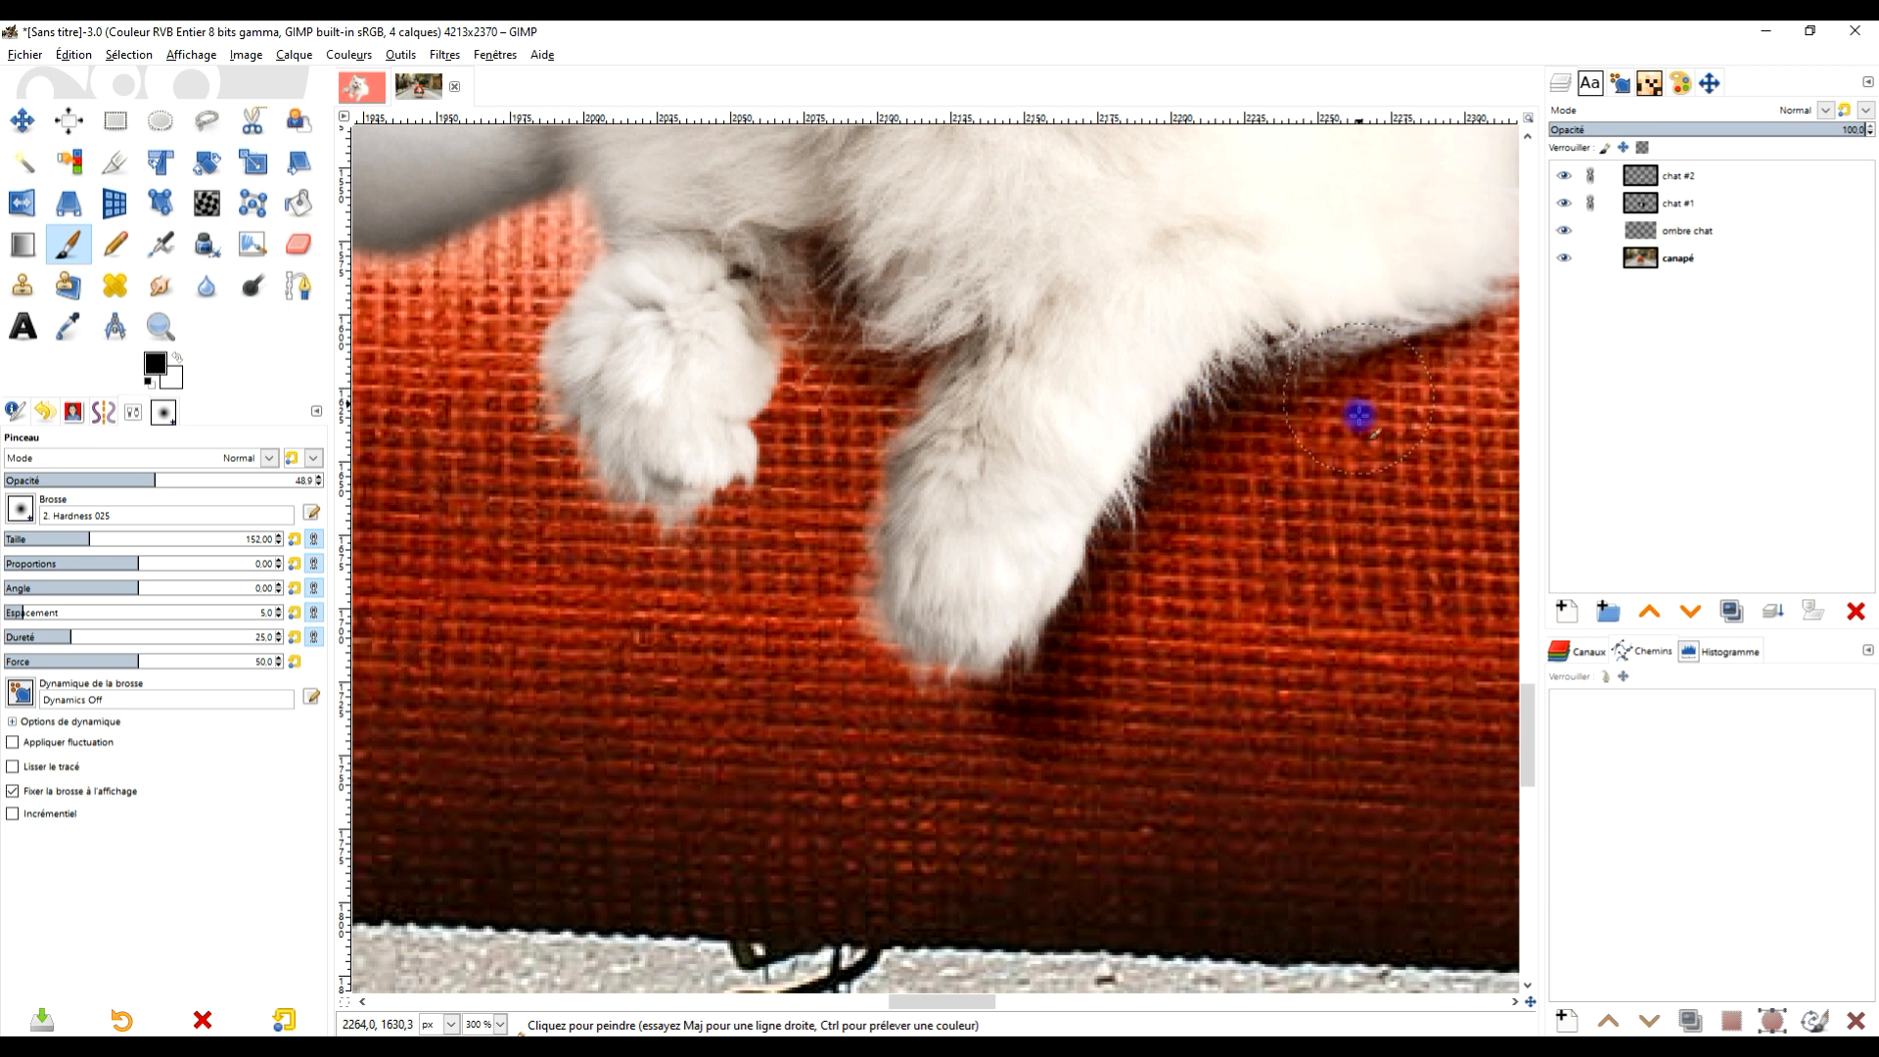
Brush more shadow onto the seat under the outstretched paw and into the gap between the two forelegs
drag(1322, 216, 882, 577)
mouse_move(776, 880)
mouse_down()
mouse_move(871, 798)
mouse_move(986, 752)
mouse_move(1081, 624)
mouse_up()
scroll(1077, 630, down, 5)
scroll(1174, 445, left, 3)
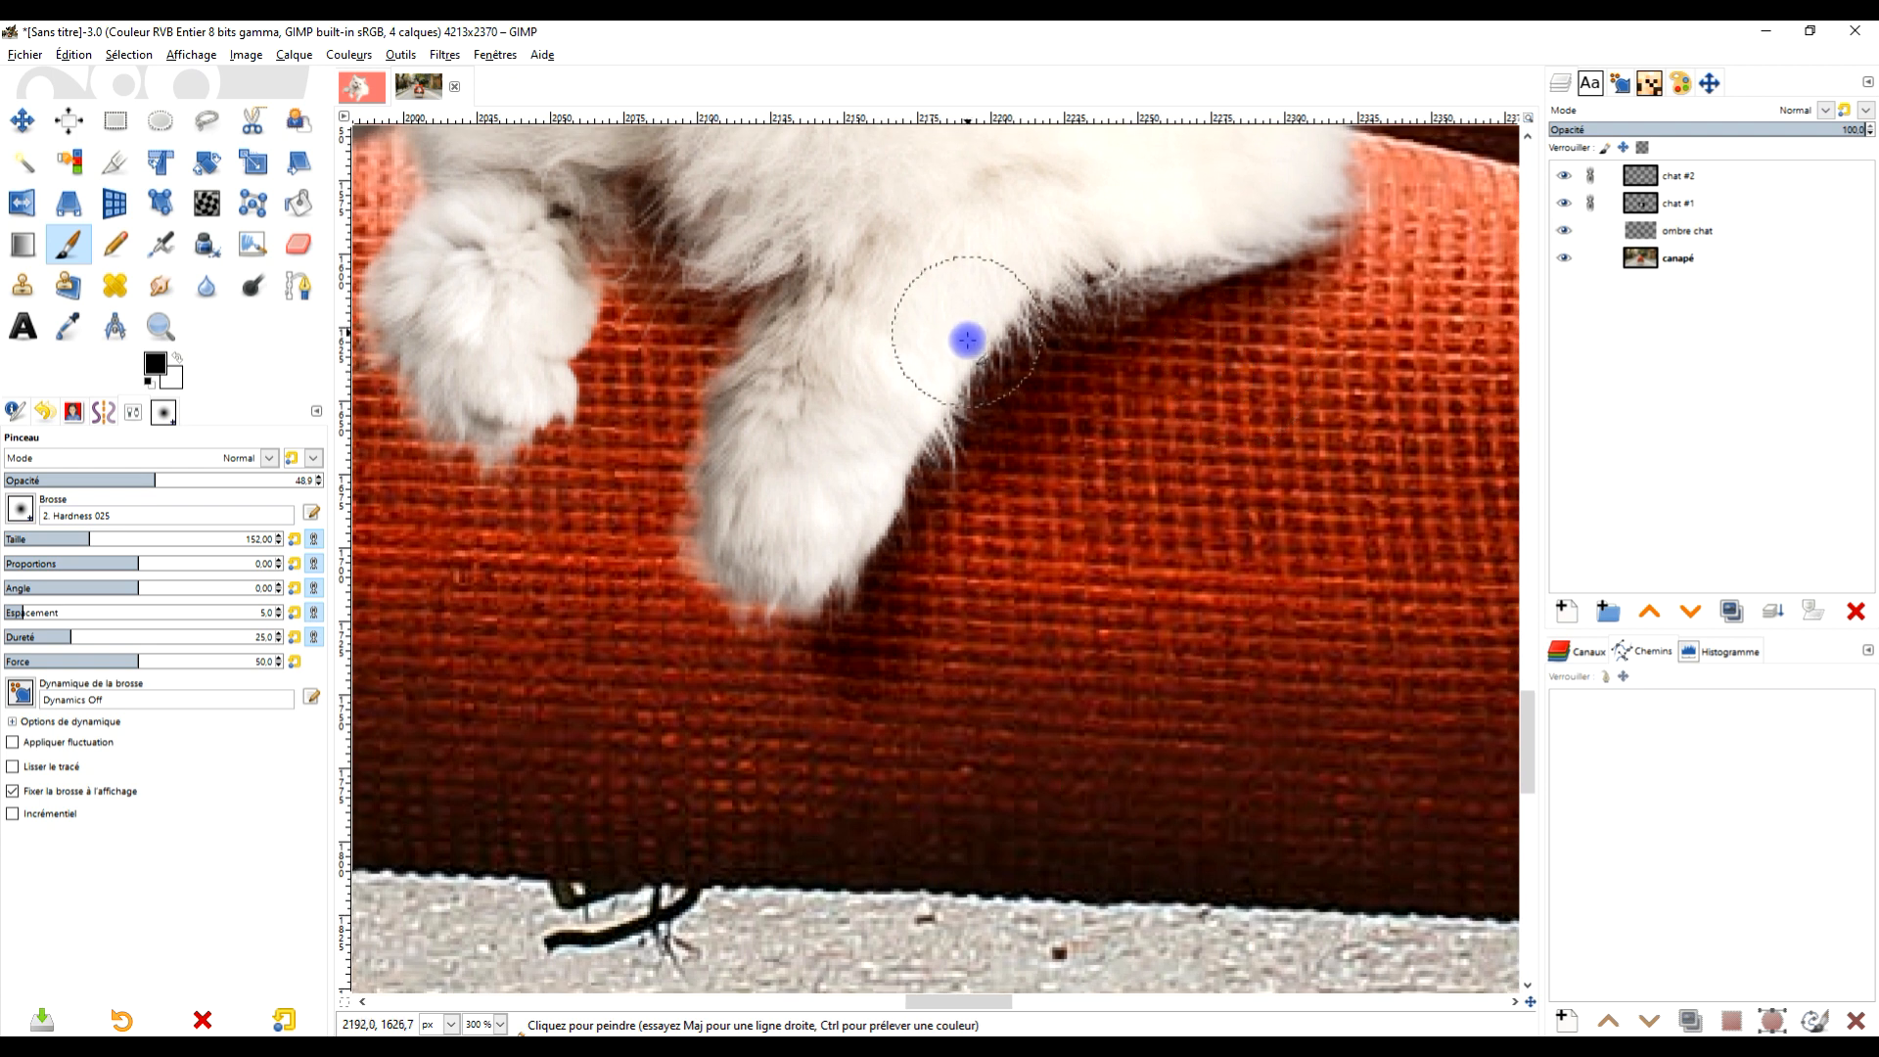
drag(811, 573, 784, 633)
mouse_move(751, 347)
mouse_down()
mouse_move(647, 251)
mouse_move(610, 253)
mouse_move(559, 414)
mouse_move(584, 267)
mouse_move(550, 322)
mouse_move(542, 374)
mouse_move(592, 199)
mouse_move(579, 346)
mouse_move(630, 185)
mouse_move(737, 298)
mouse_move(650, 197)
mouse_move(669, 292)
mouse_move(688, 284)
mouse_move(633, 221)
mouse_move(599, 262)
mouse_move(637, 219)
mouse_up()
drag(1049, 321, 1139, 262)
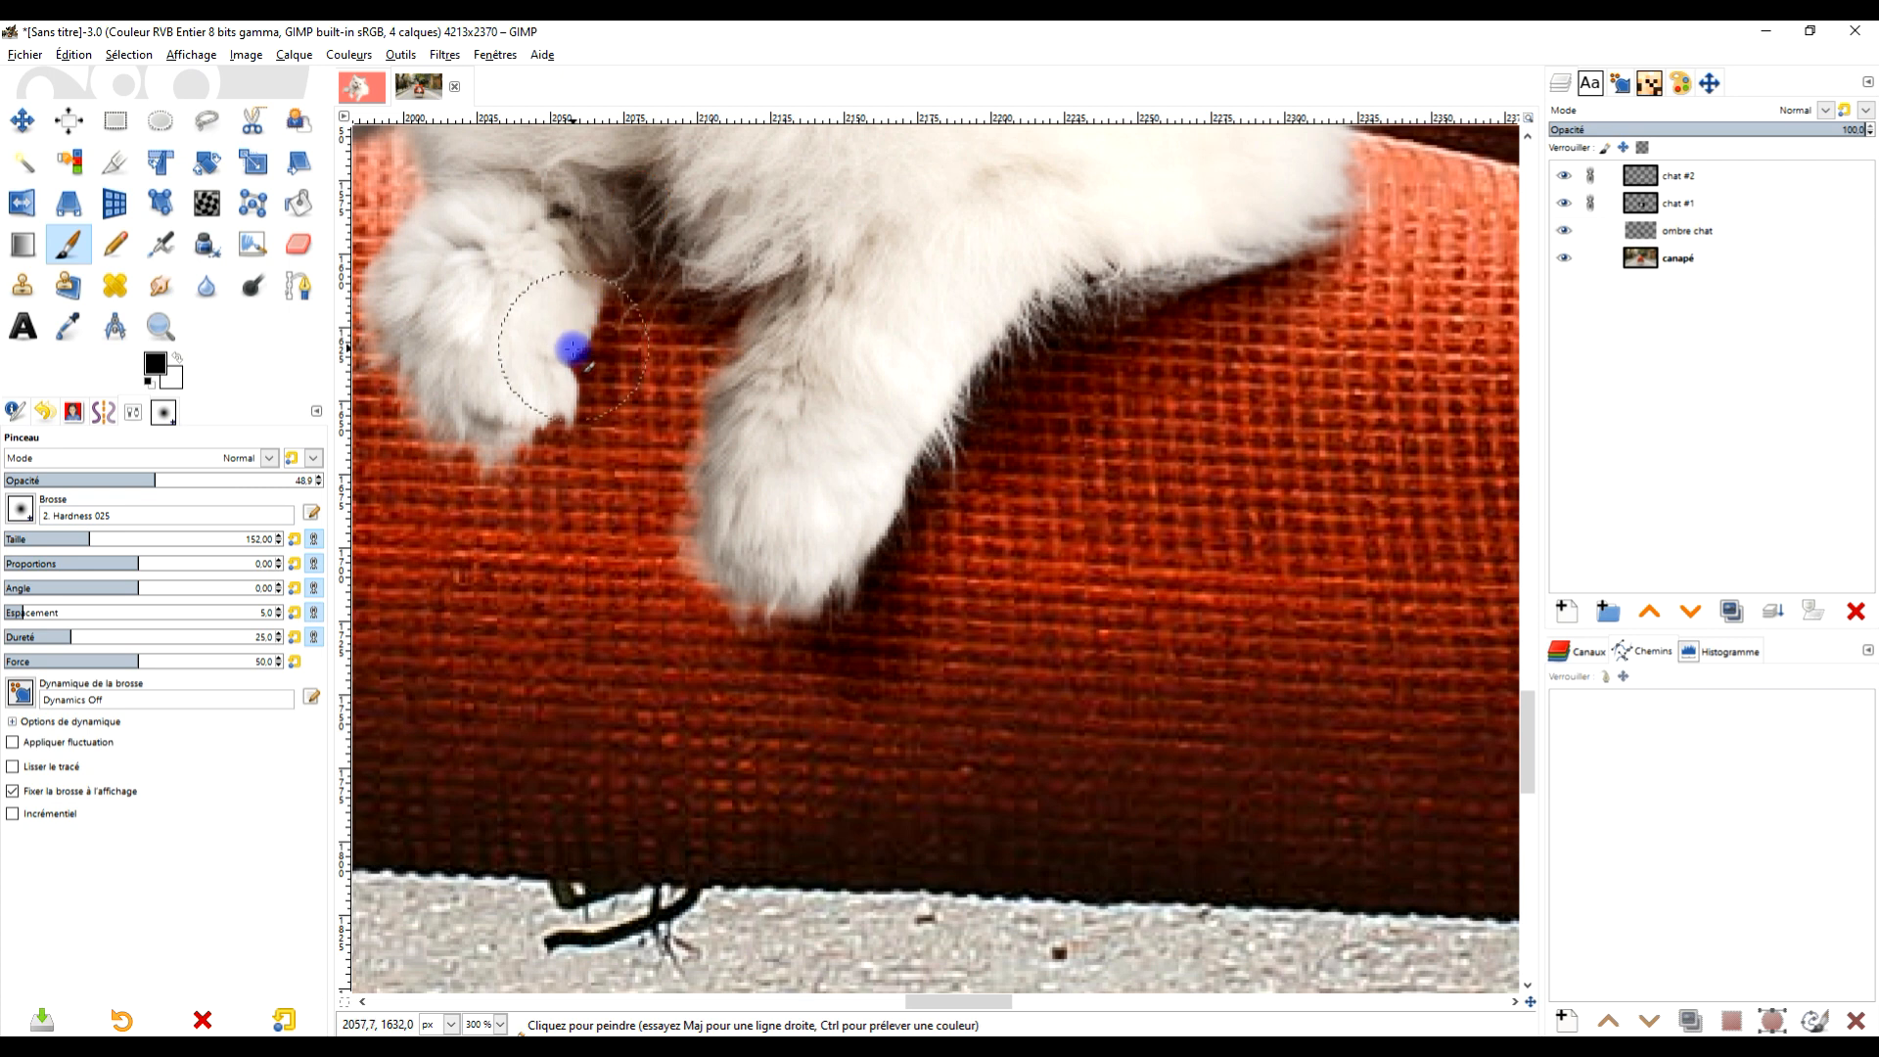
Paint a soft shadow on the seat cushion beneath the cat's fluffy tail
key(ctrl)
scroll(721, 293, down, 5)
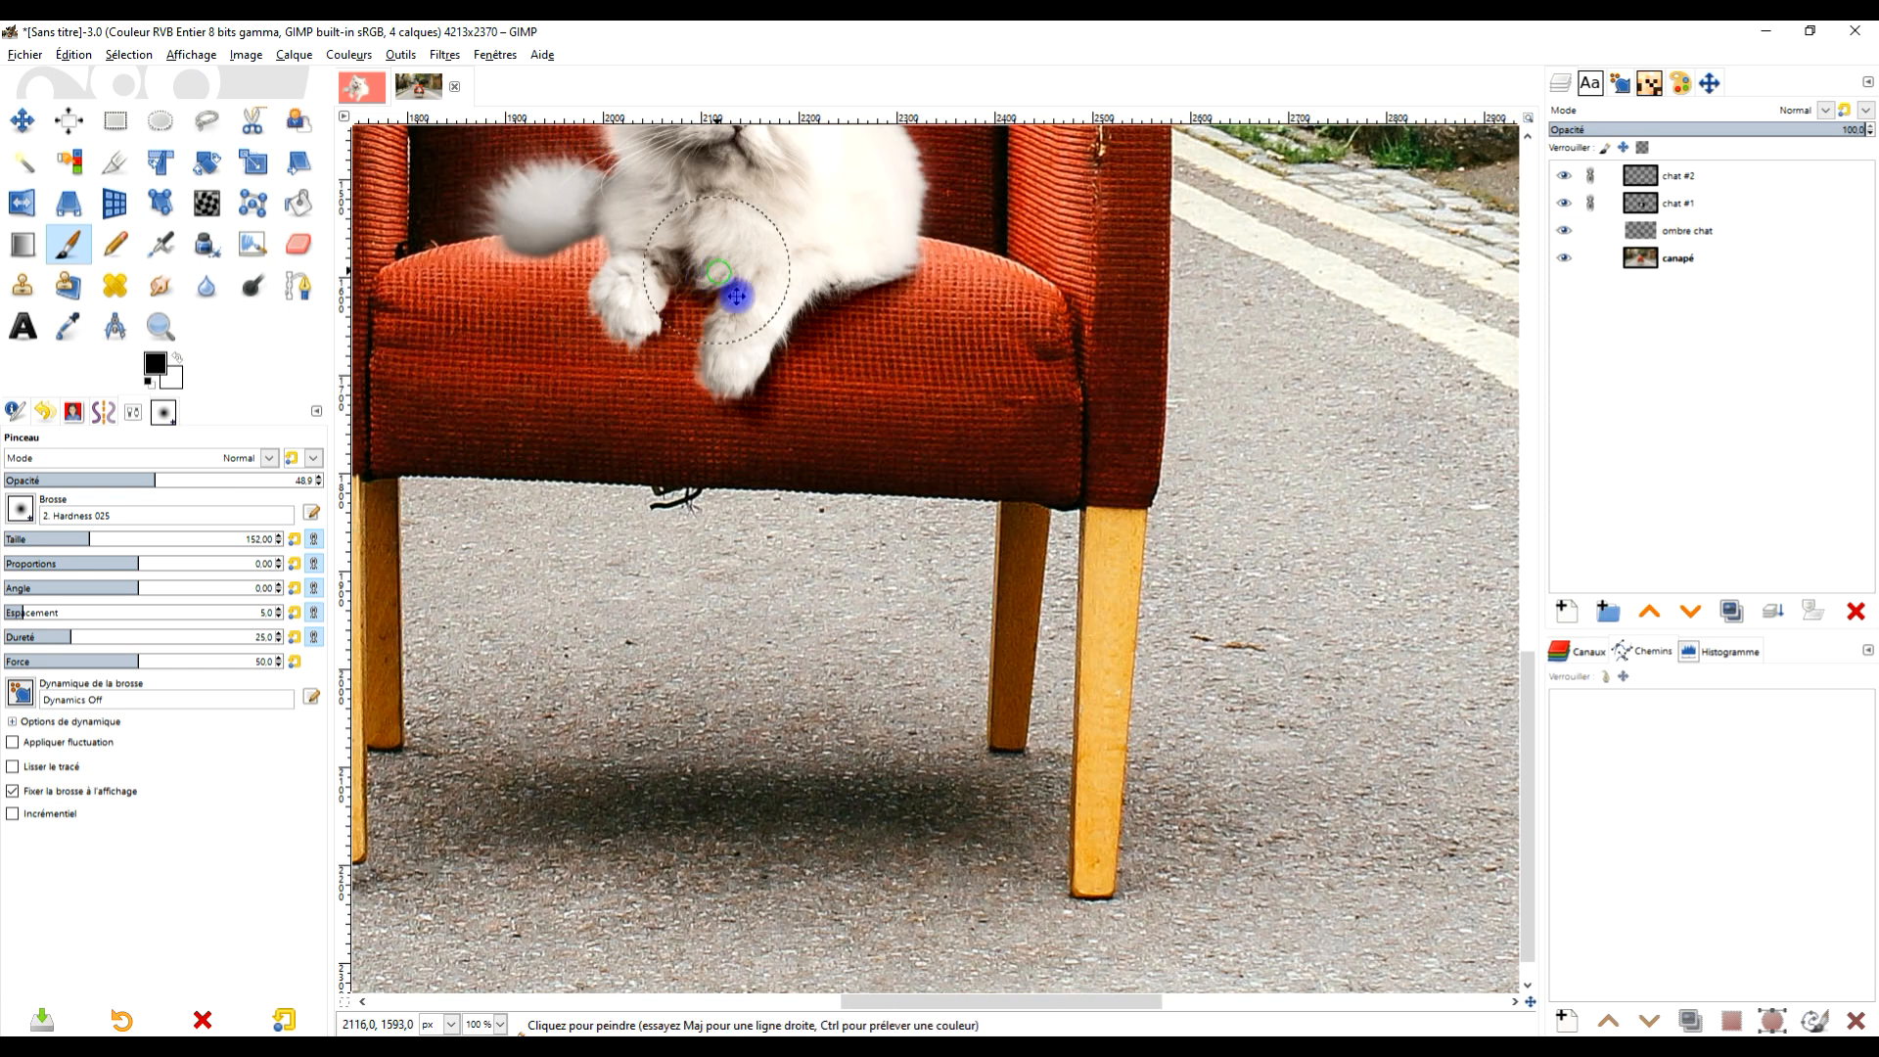
scroll(839, 512, up, 5)
mouse_move(766, 651)
mouse_down()
mouse_move(837, 626)
mouse_move(856, 594)
mouse_move(693, 649)
mouse_move(857, 613)
mouse_move(665, 646)
mouse_move(856, 591)
mouse_move(793, 613)
mouse_move(879, 614)
mouse_move(895, 633)
mouse_move(809, 612)
mouse_move(789, 583)
mouse_move(643, 667)
mouse_move(657, 659)
mouse_move(607, 652)
mouse_move(656, 678)
mouse_move(664, 661)
mouse_move(623, 644)
mouse_move(809, 665)
mouse_move(851, 603)
mouse_move(763, 649)
mouse_move(662, 661)
mouse_move(749, 660)
mouse_move(853, 616)
mouse_move(723, 668)
mouse_move(841, 643)
mouse_up()
scroll(847, 641, down, 5)
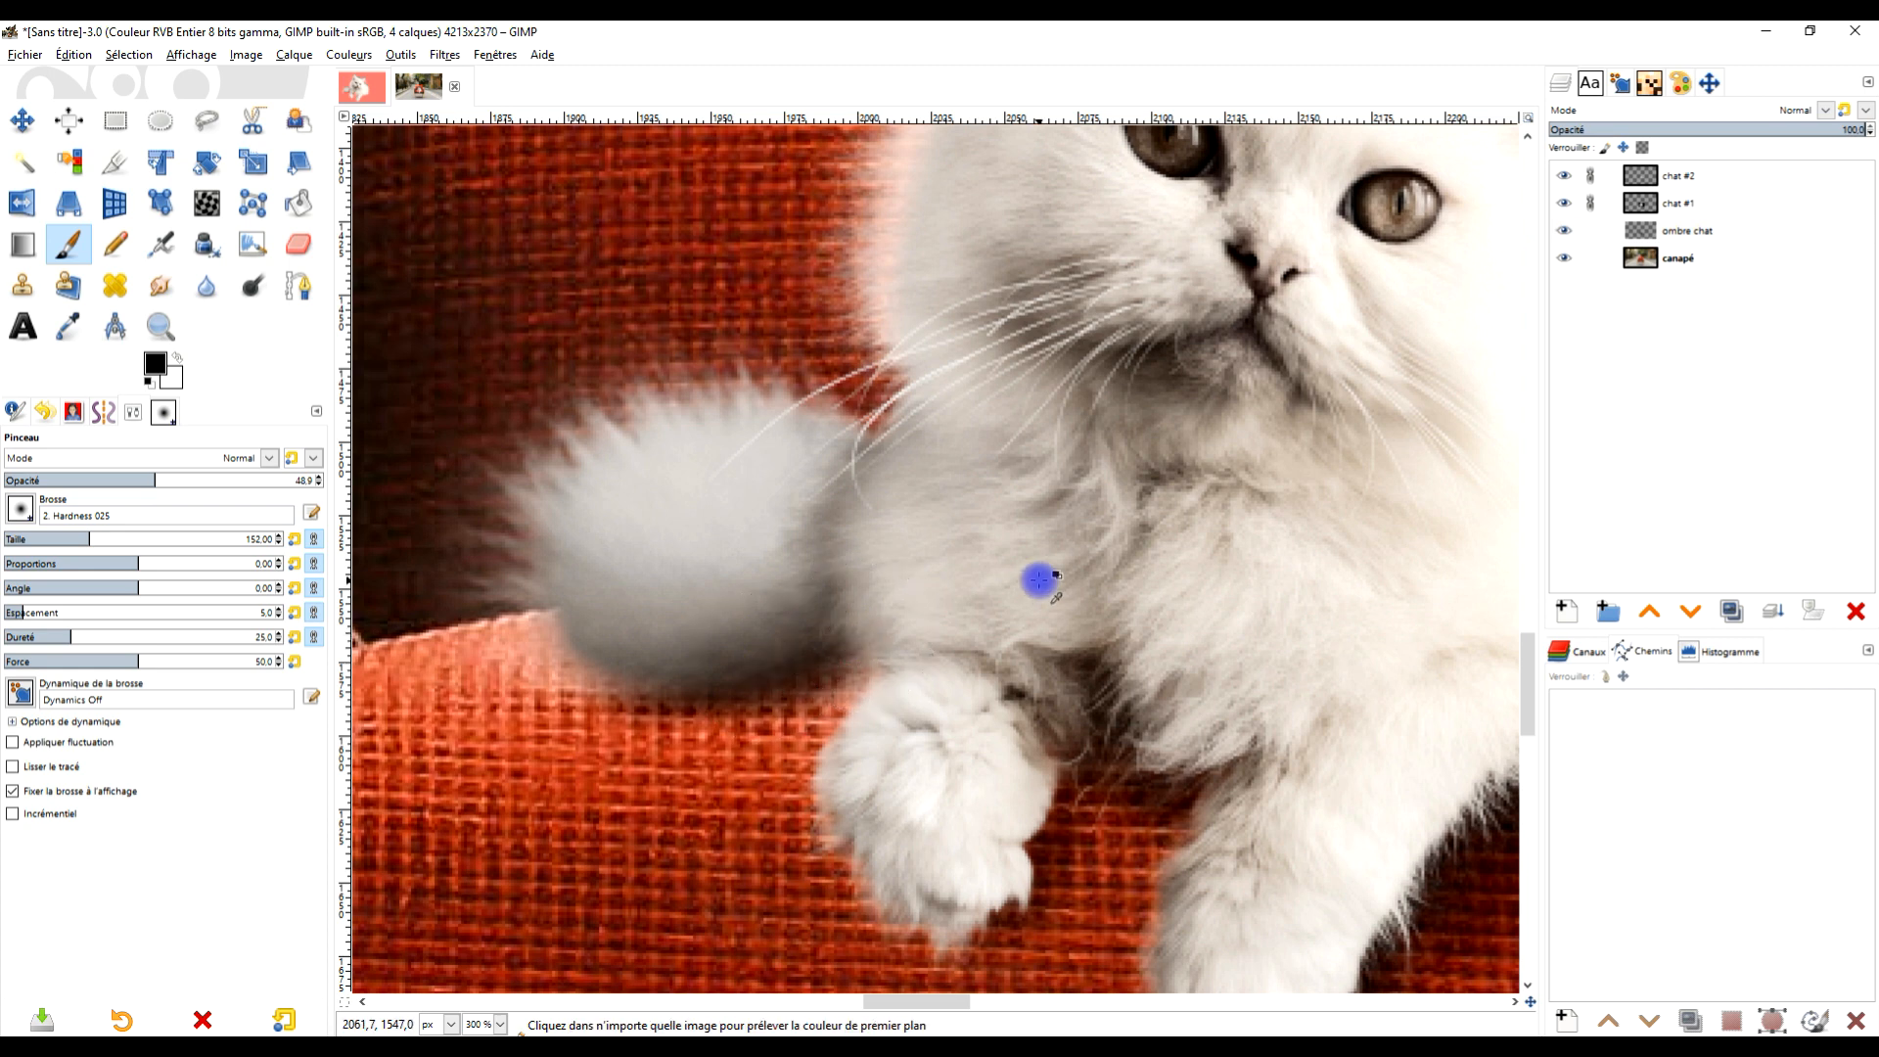
On the chat #2 layer, outline the eye on the image's left with a closed freehand selection
scroll(1125, 557, up, 4)
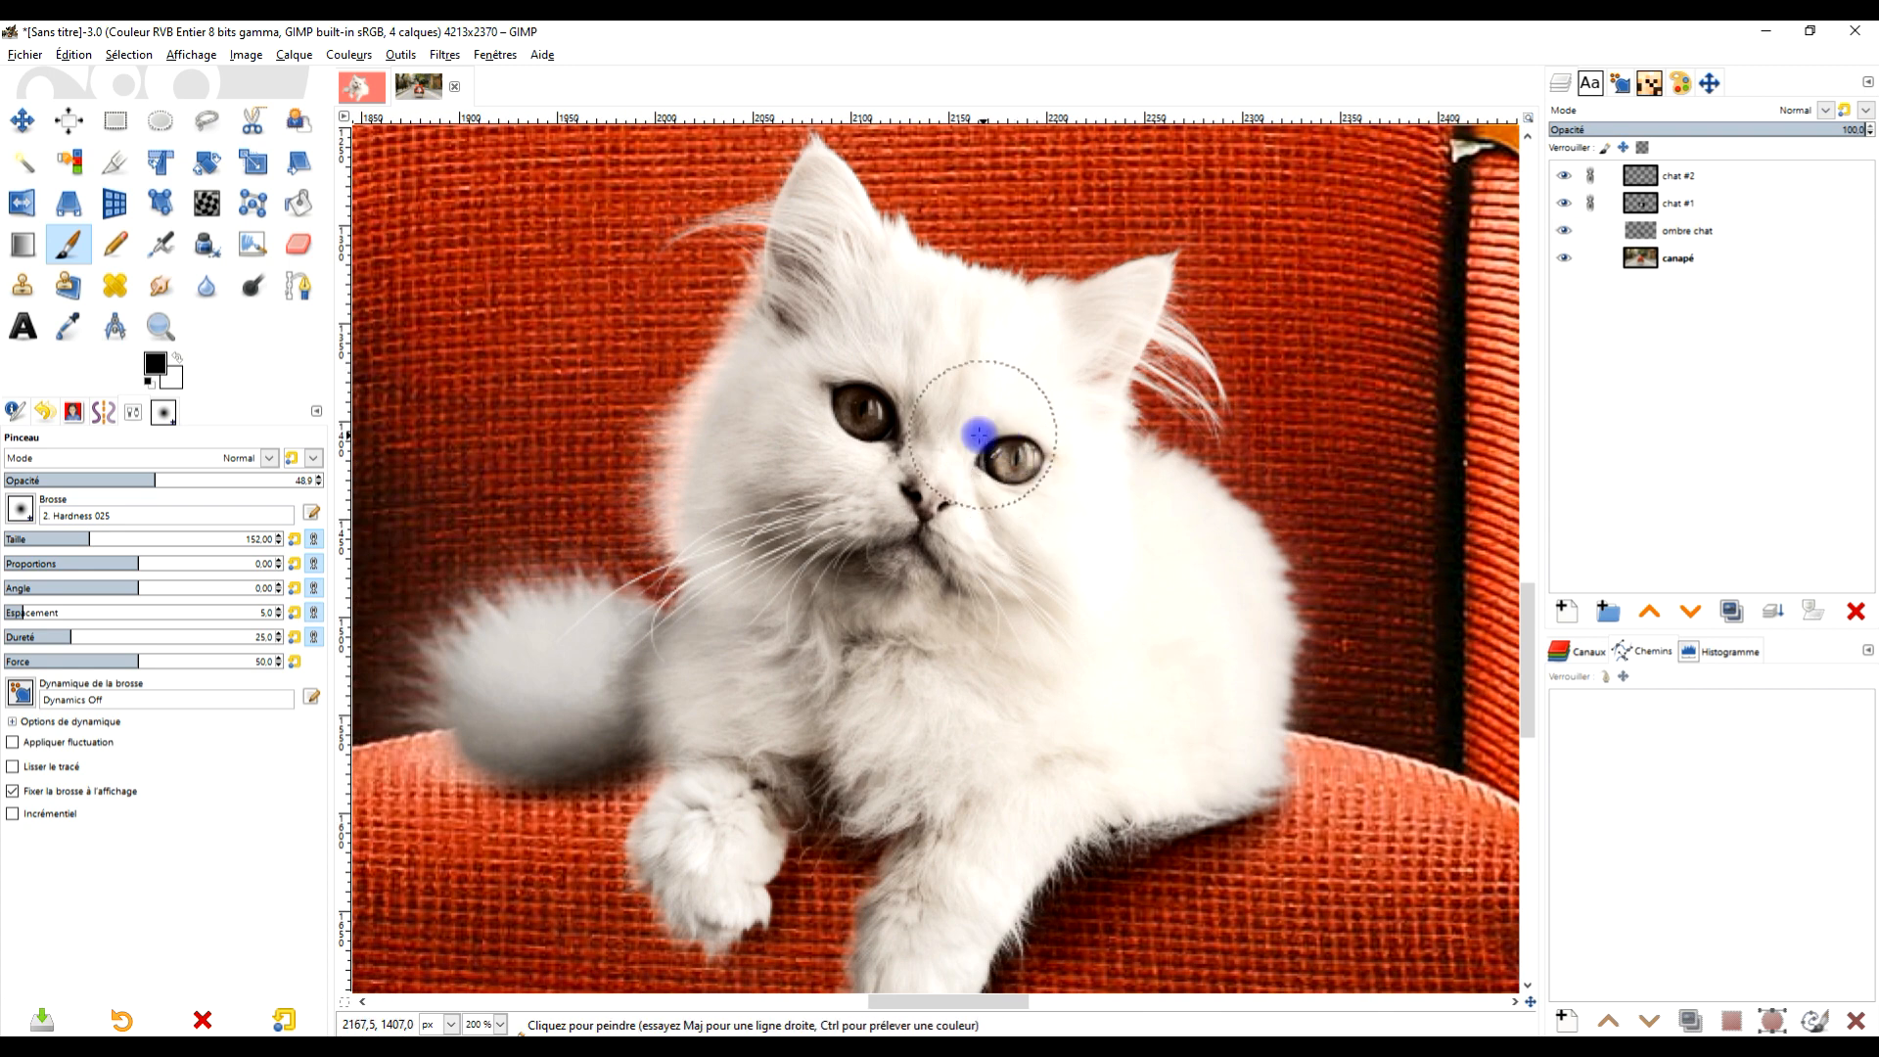
scroll(1018, 421, up, 2)
click(1675, 181)
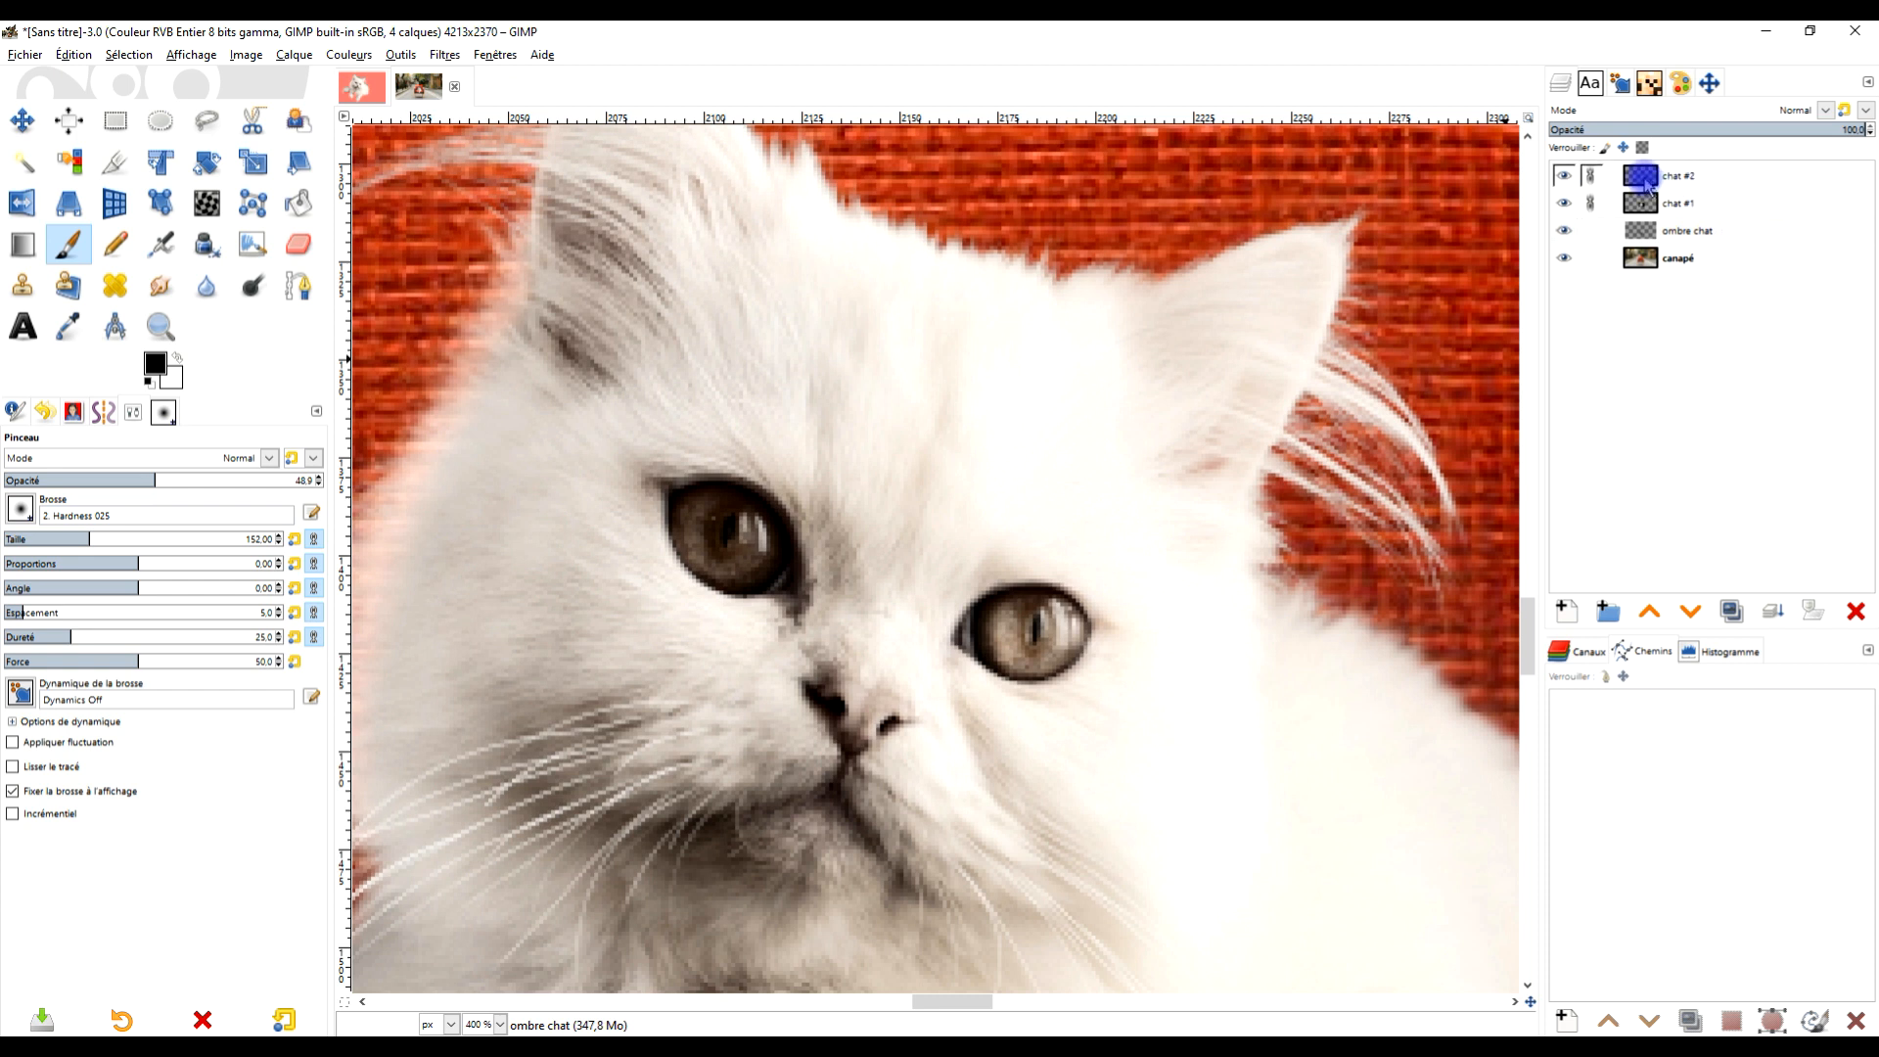
click(1647, 181)
scroll(1102, 658, down, 1)
scroll(1087, 724, up, 2)
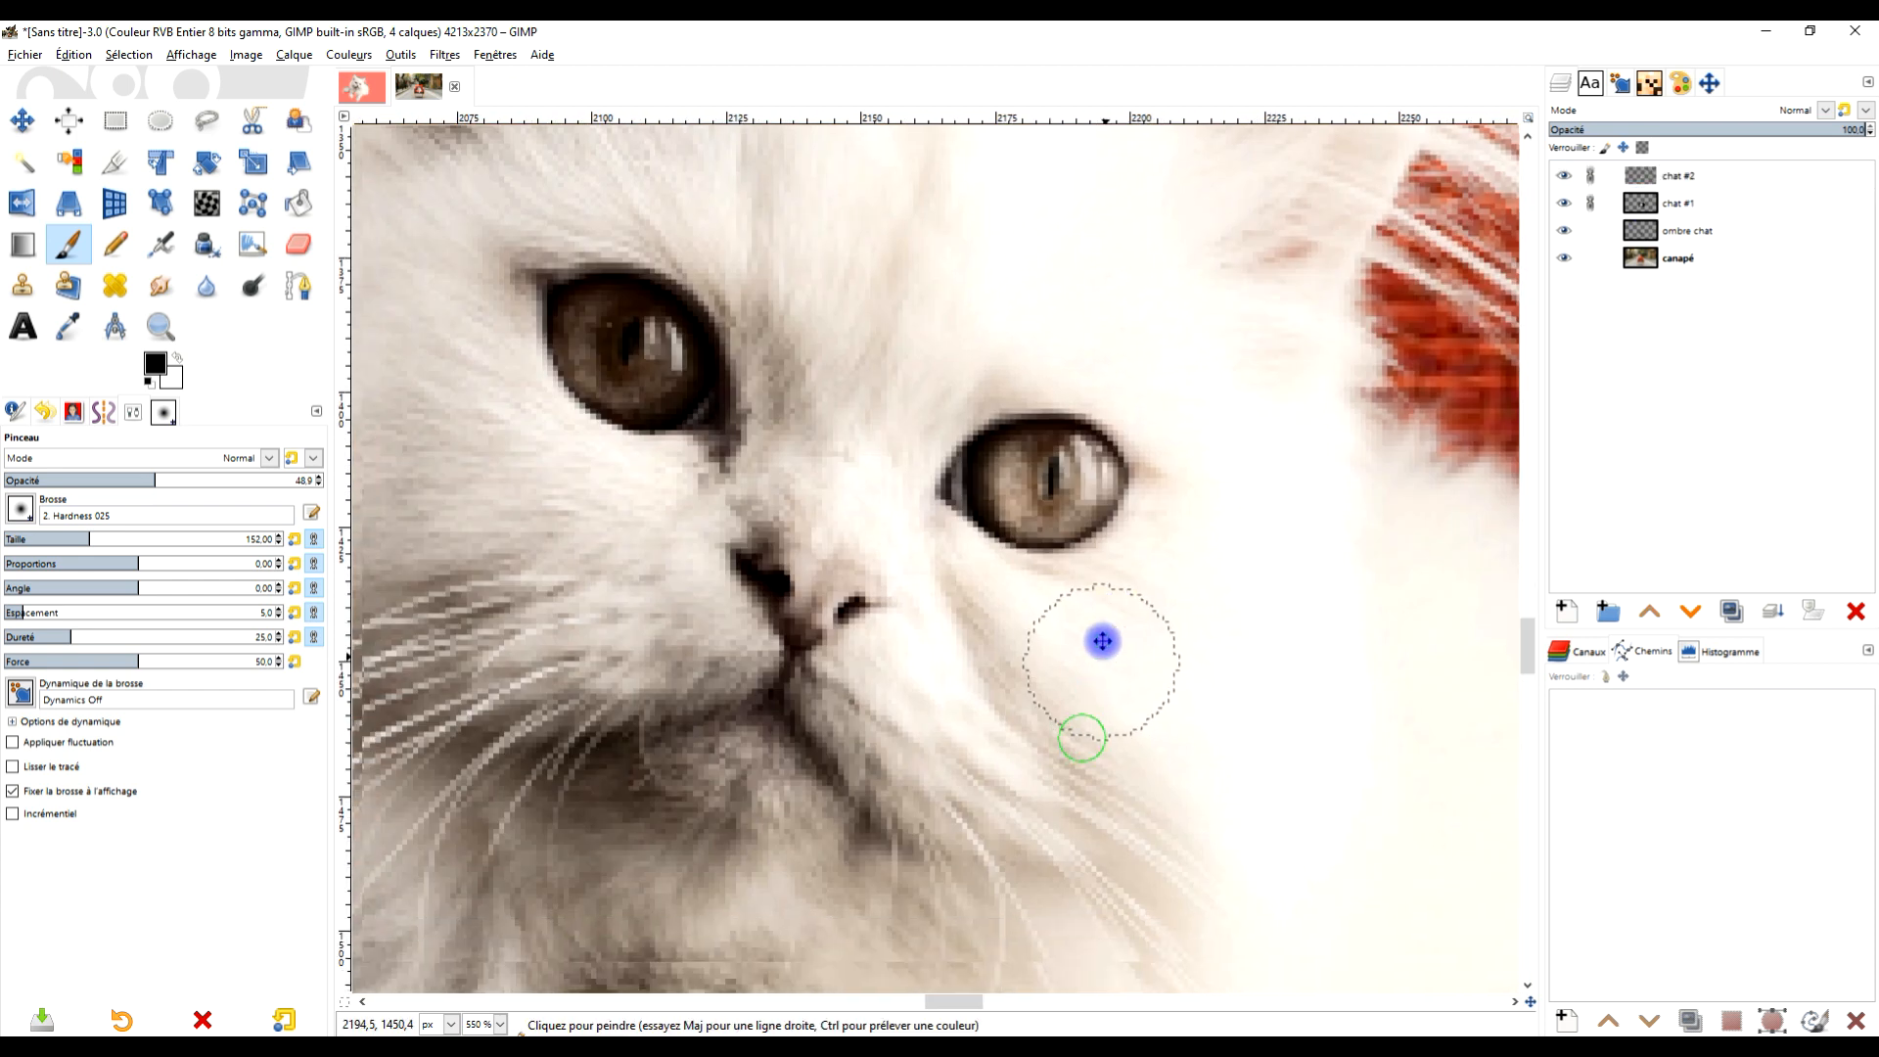
scroll(776, 545, up, 1)
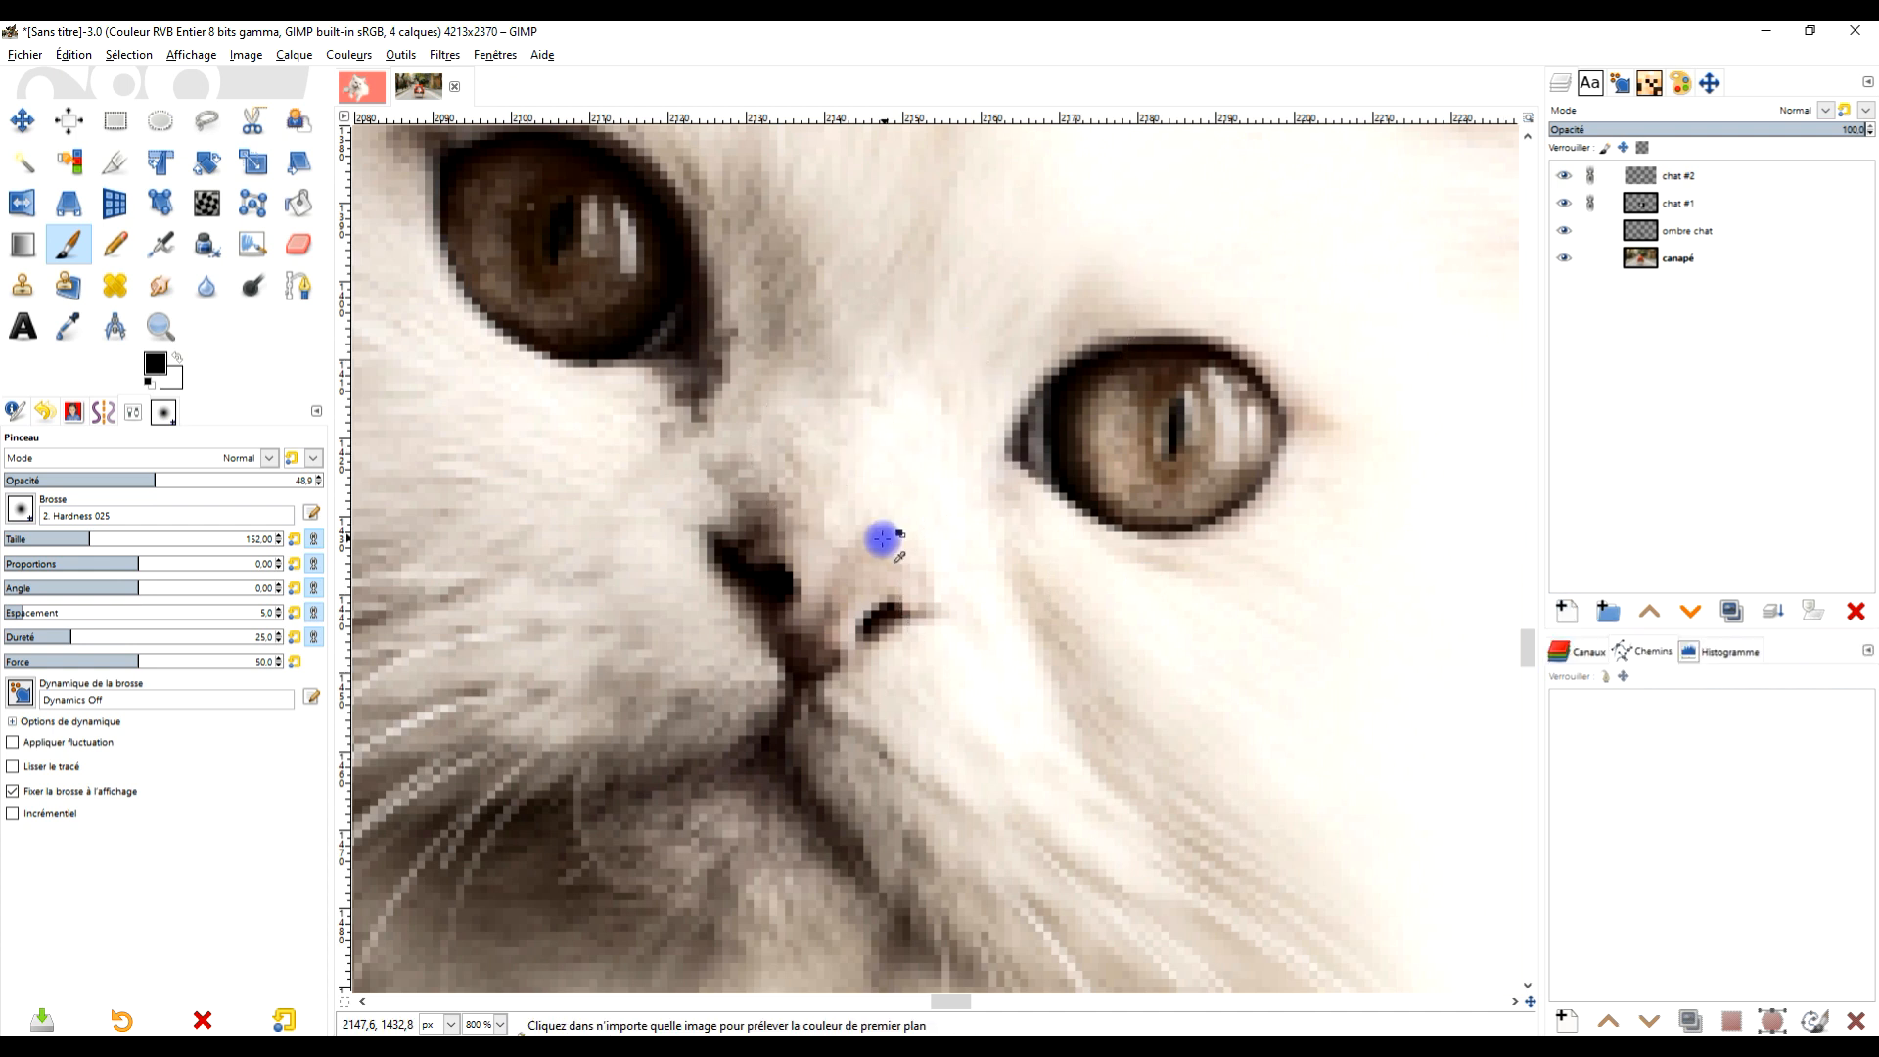
scroll(877, 537, down, 3)
scroll(877, 537, up, 2)
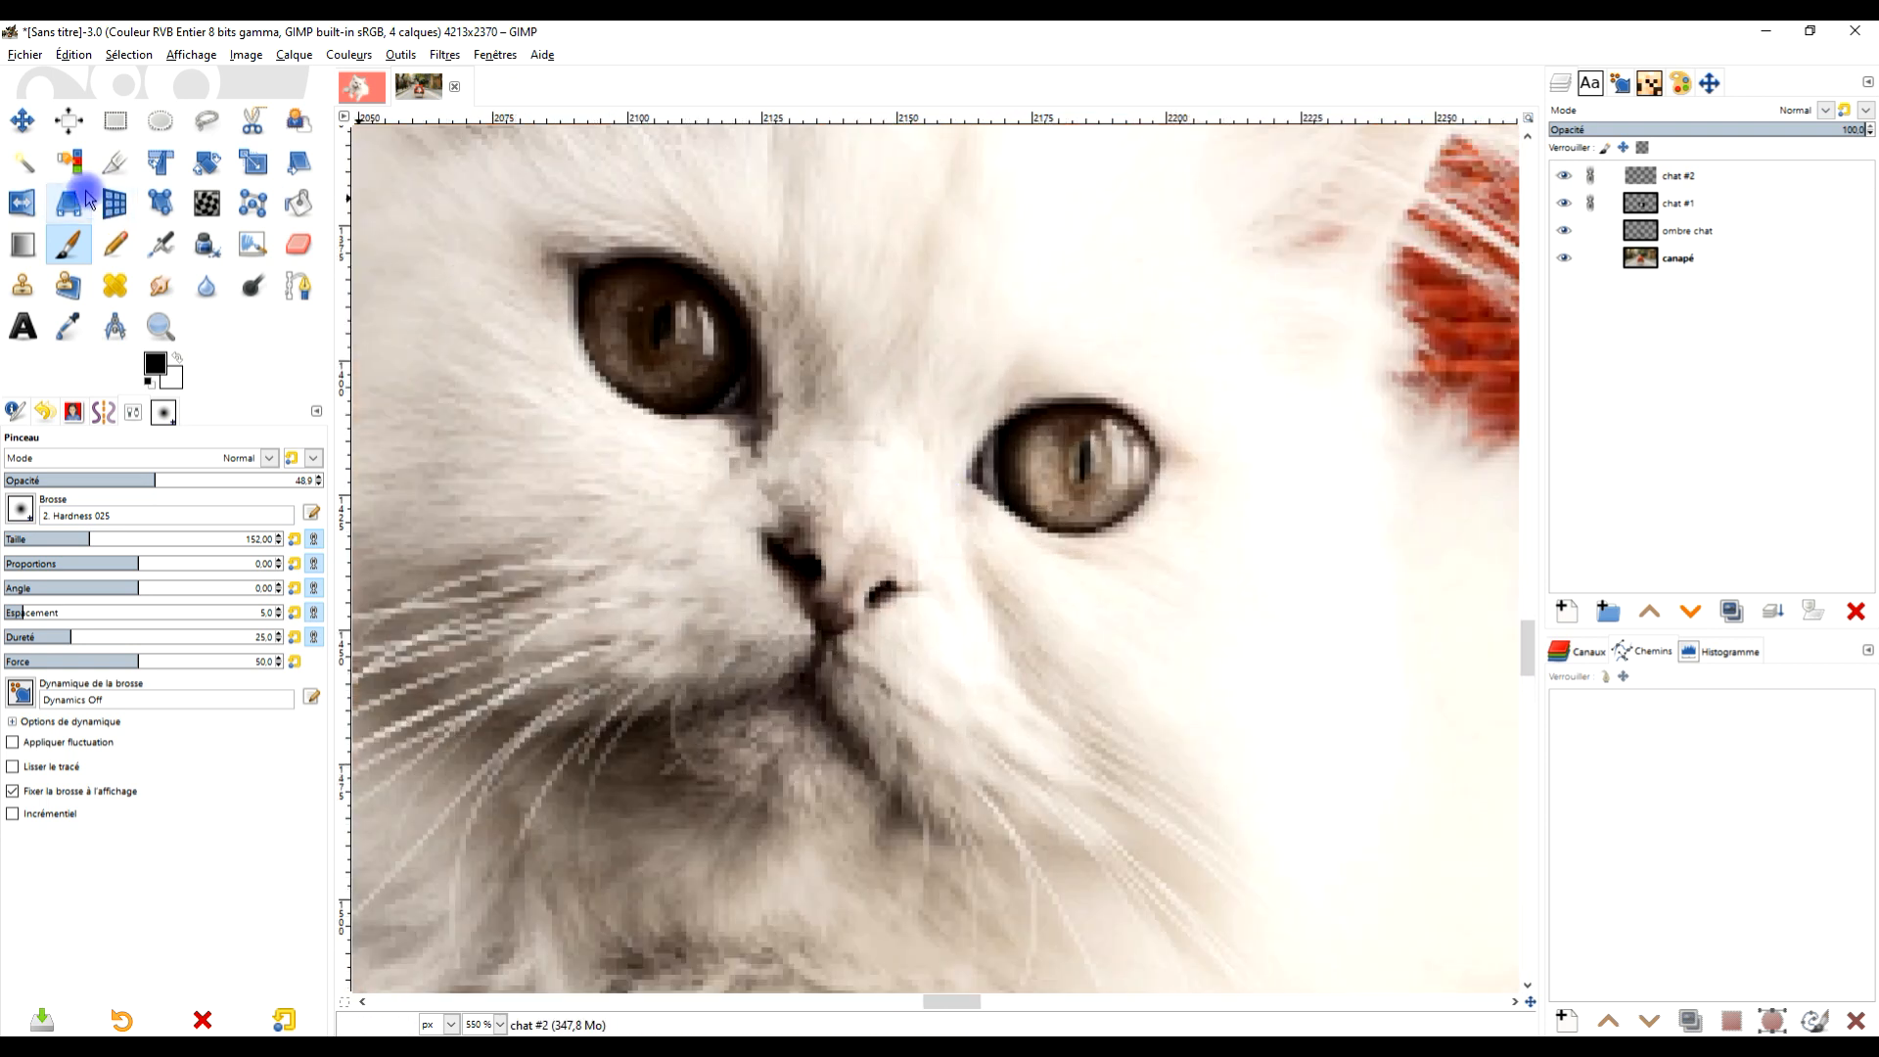
click(205, 120)
drag(684, 268, 651, 261)
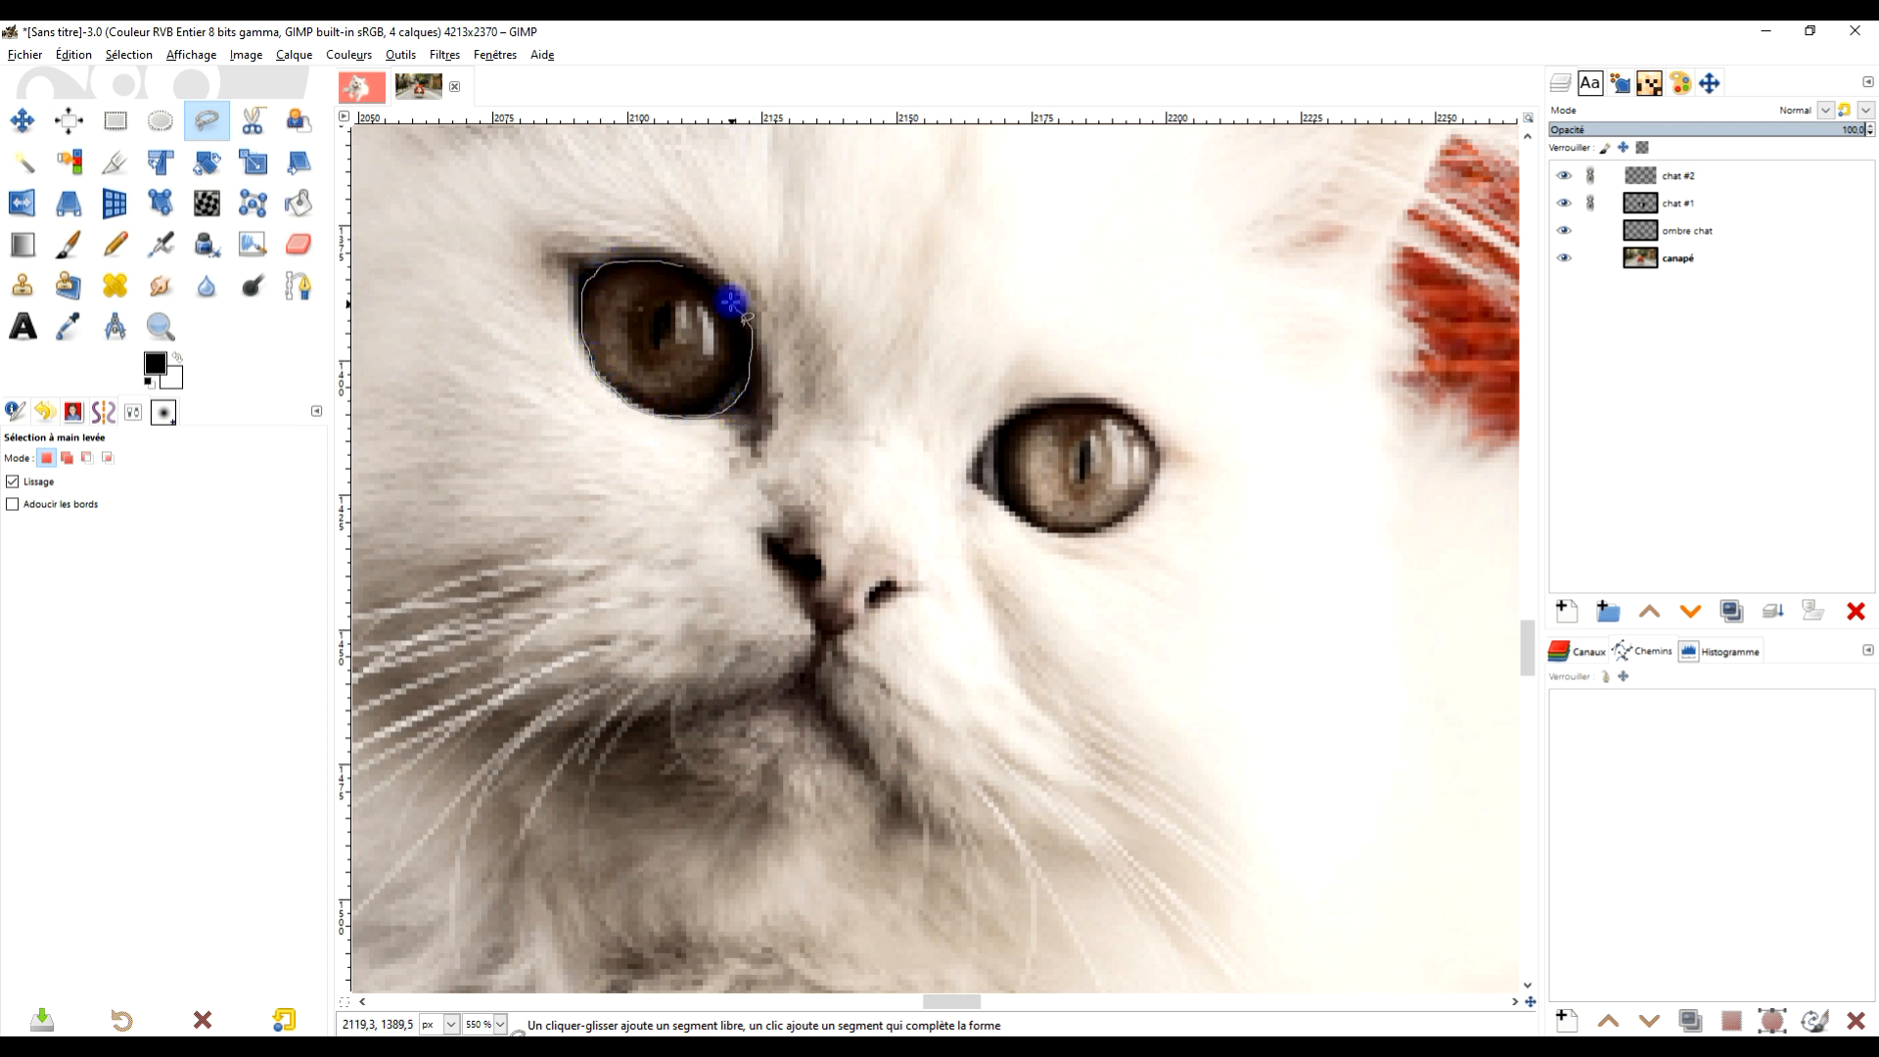
click(677, 266)
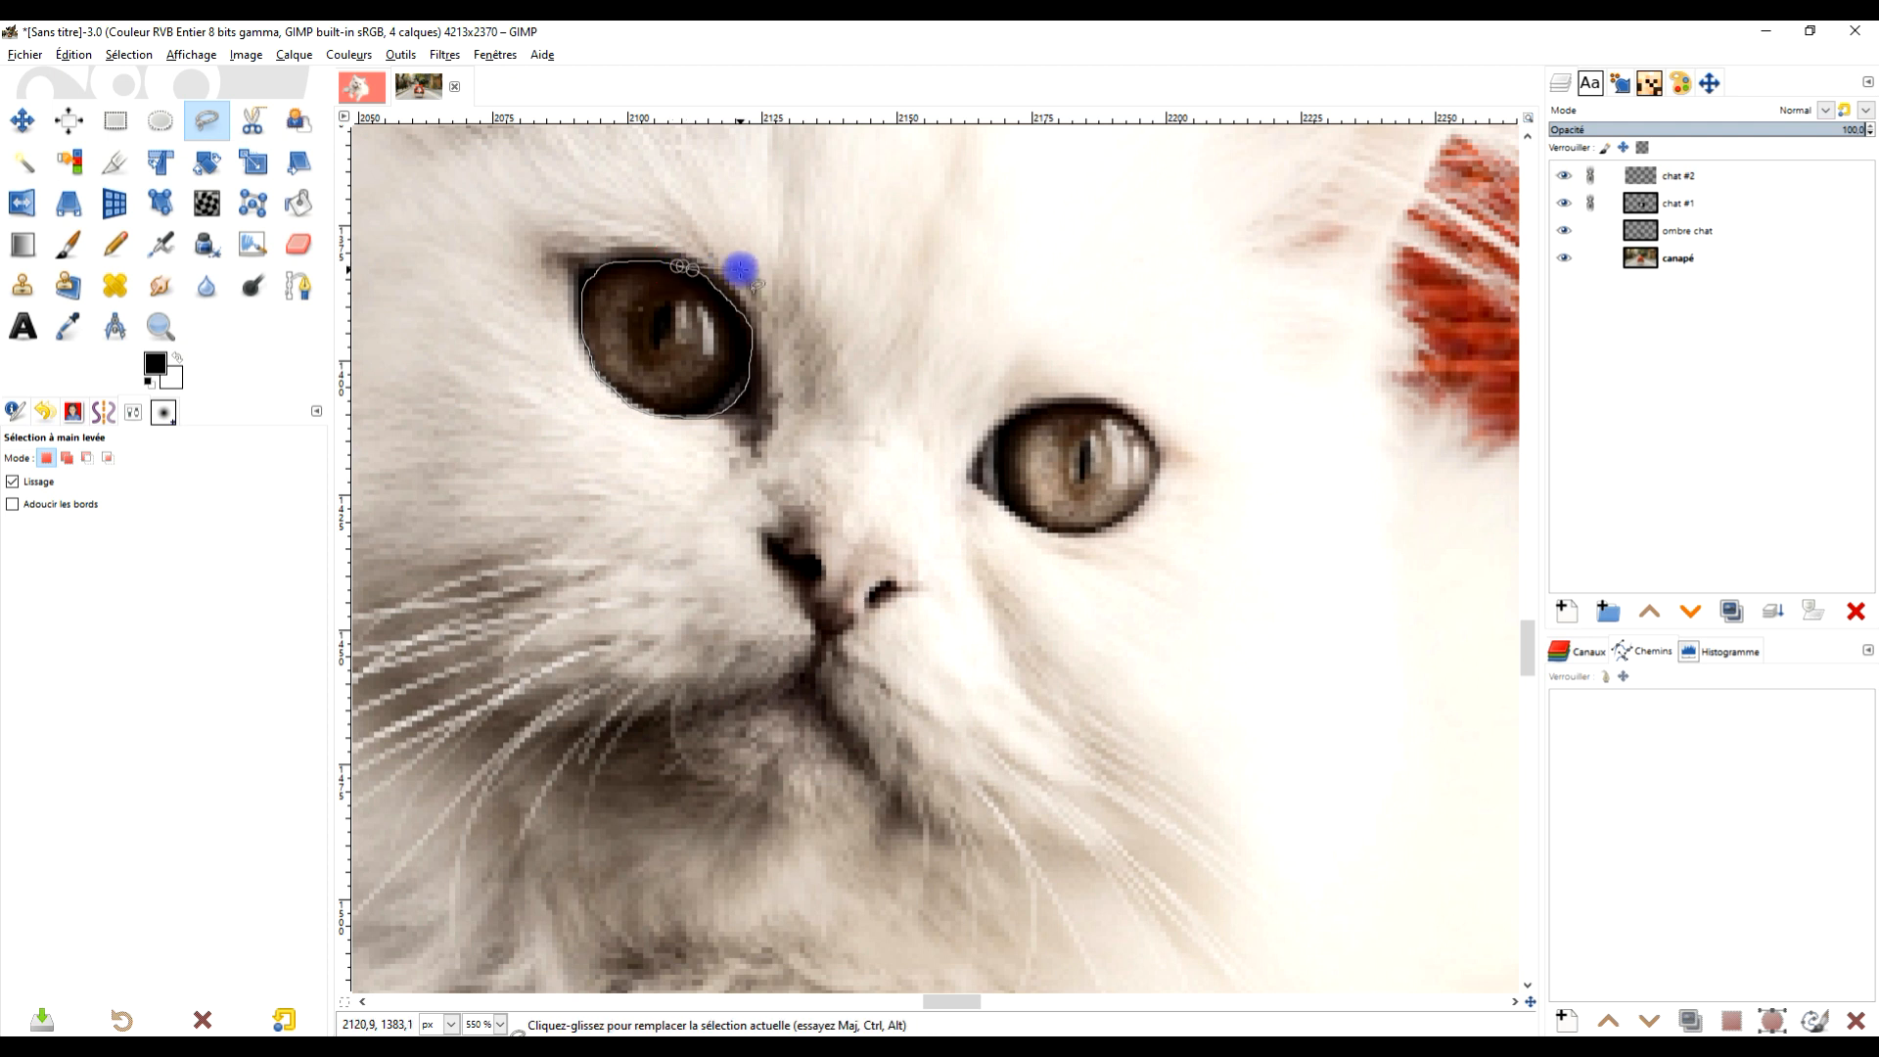
key(Return)
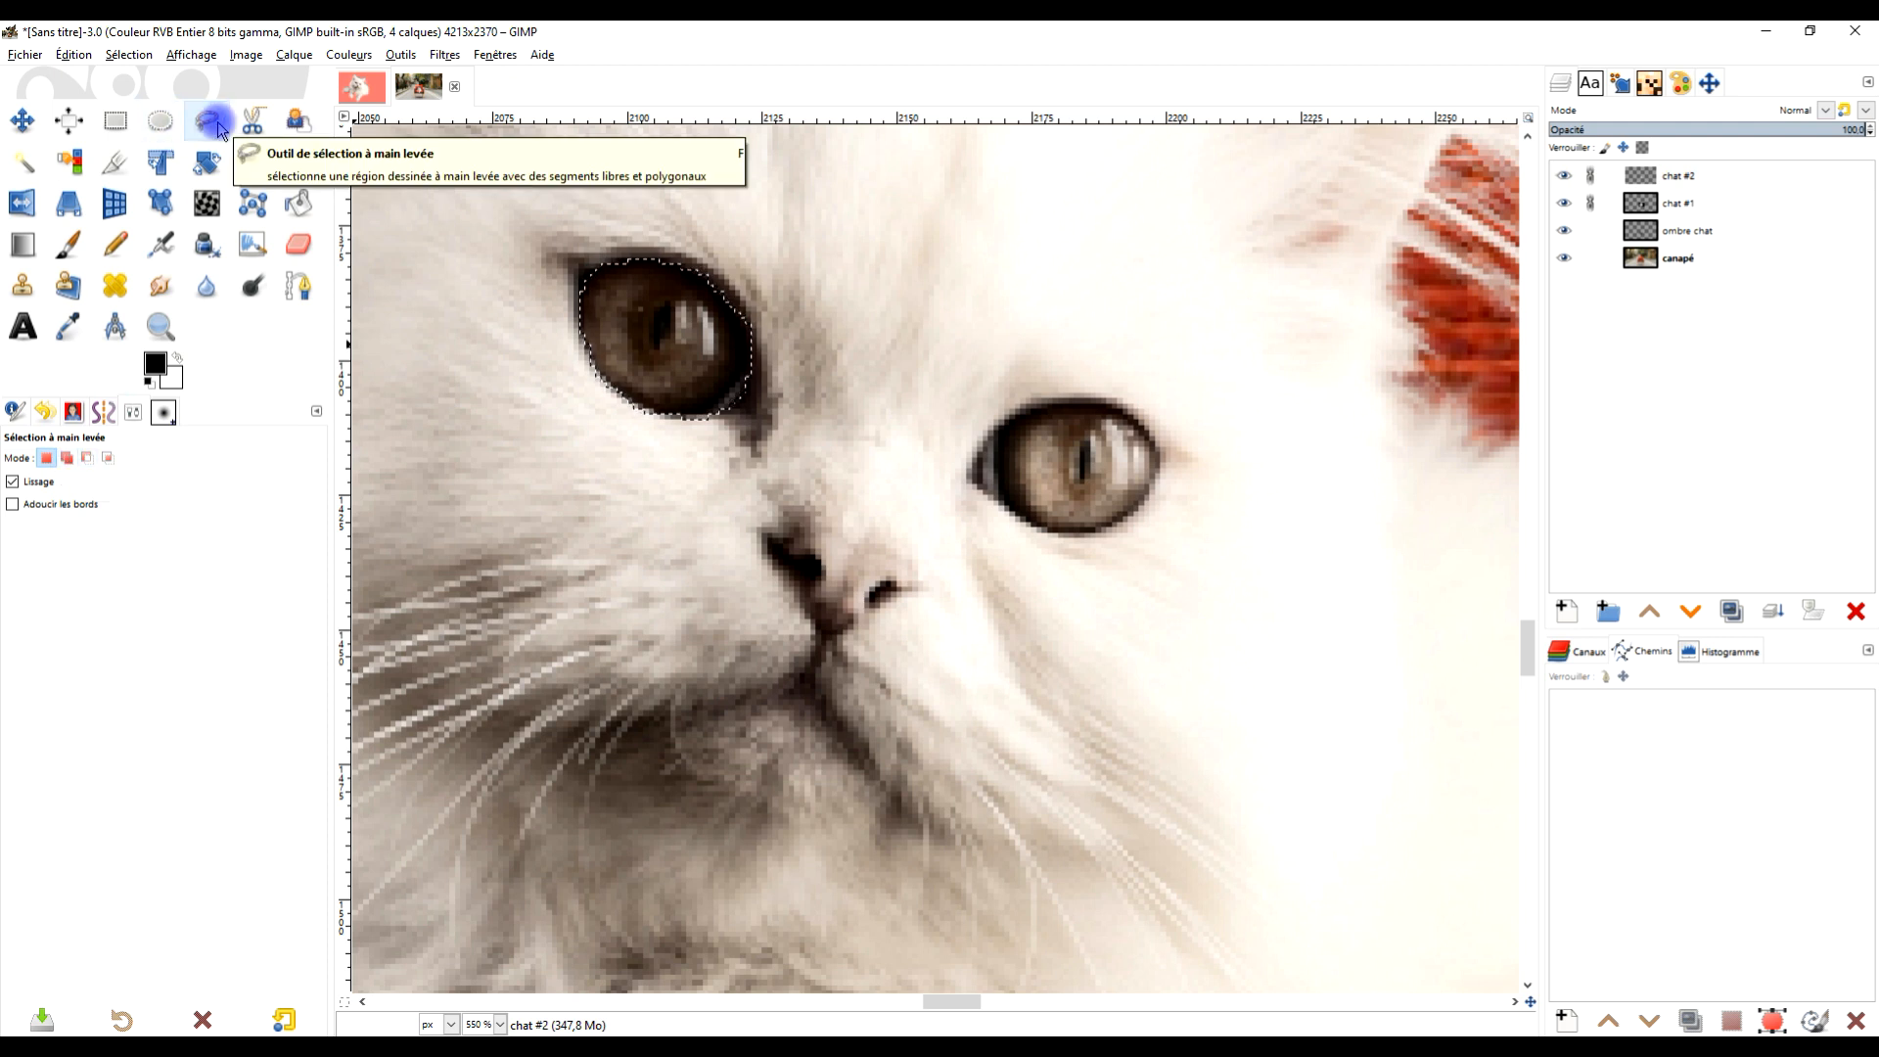
Add the cat's other eye to the freehand selection using the add-to-selection mode
click(68, 458)
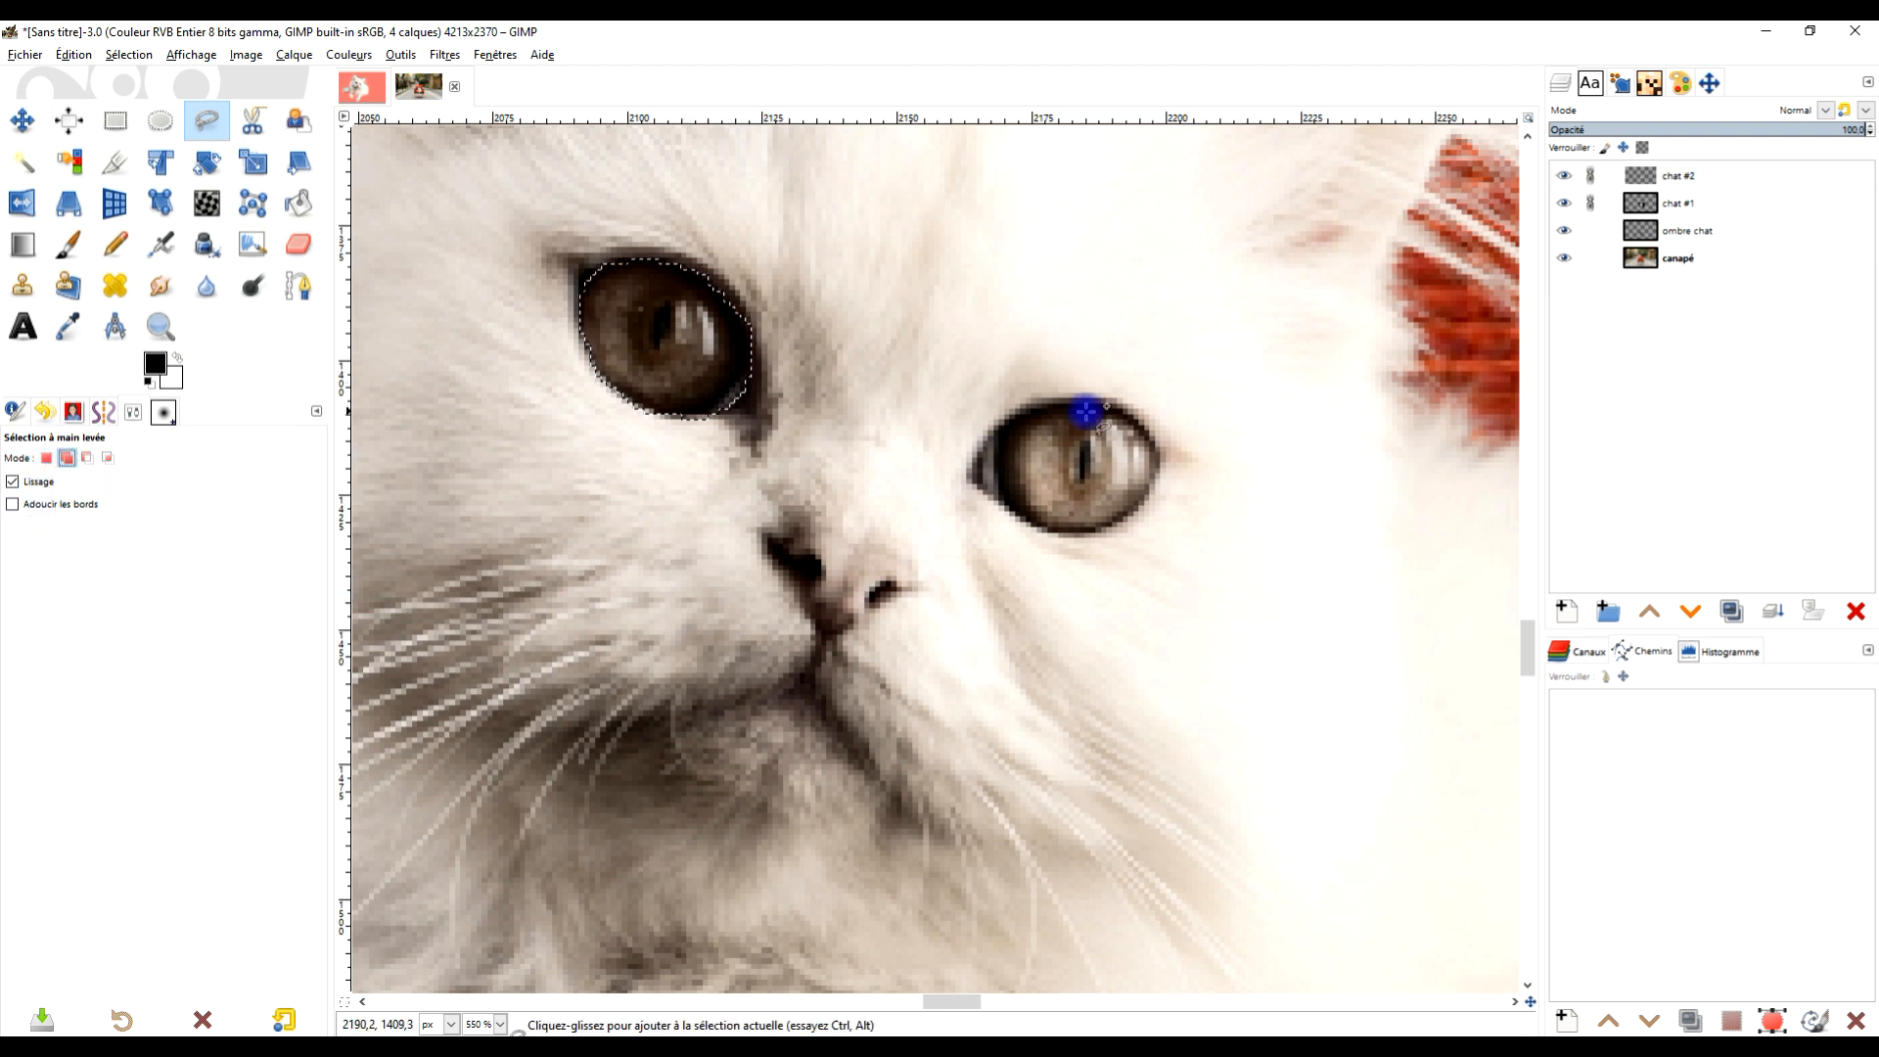
drag(1074, 402, 1031, 402)
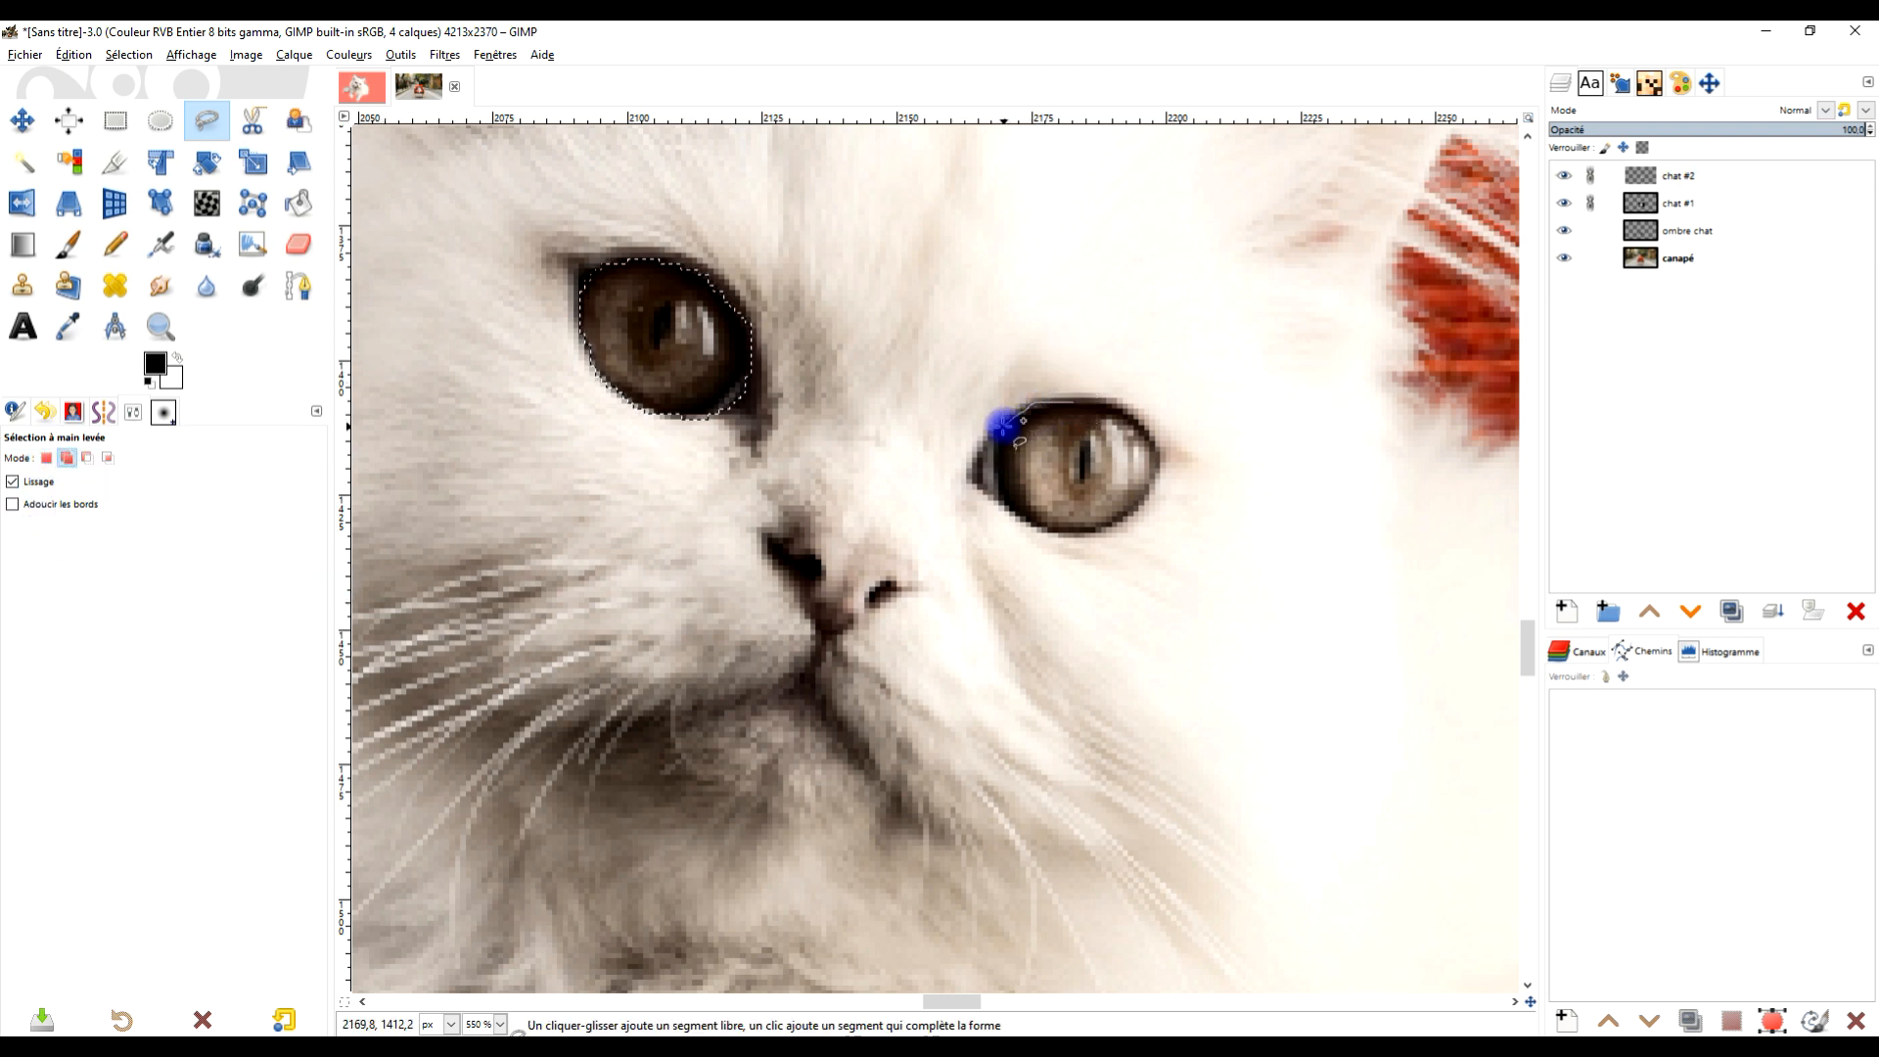
mouse_move(1059, 534)
mouse_down()
mouse_move(1109, 524)
mouse_move(1157, 473)
mouse_up()
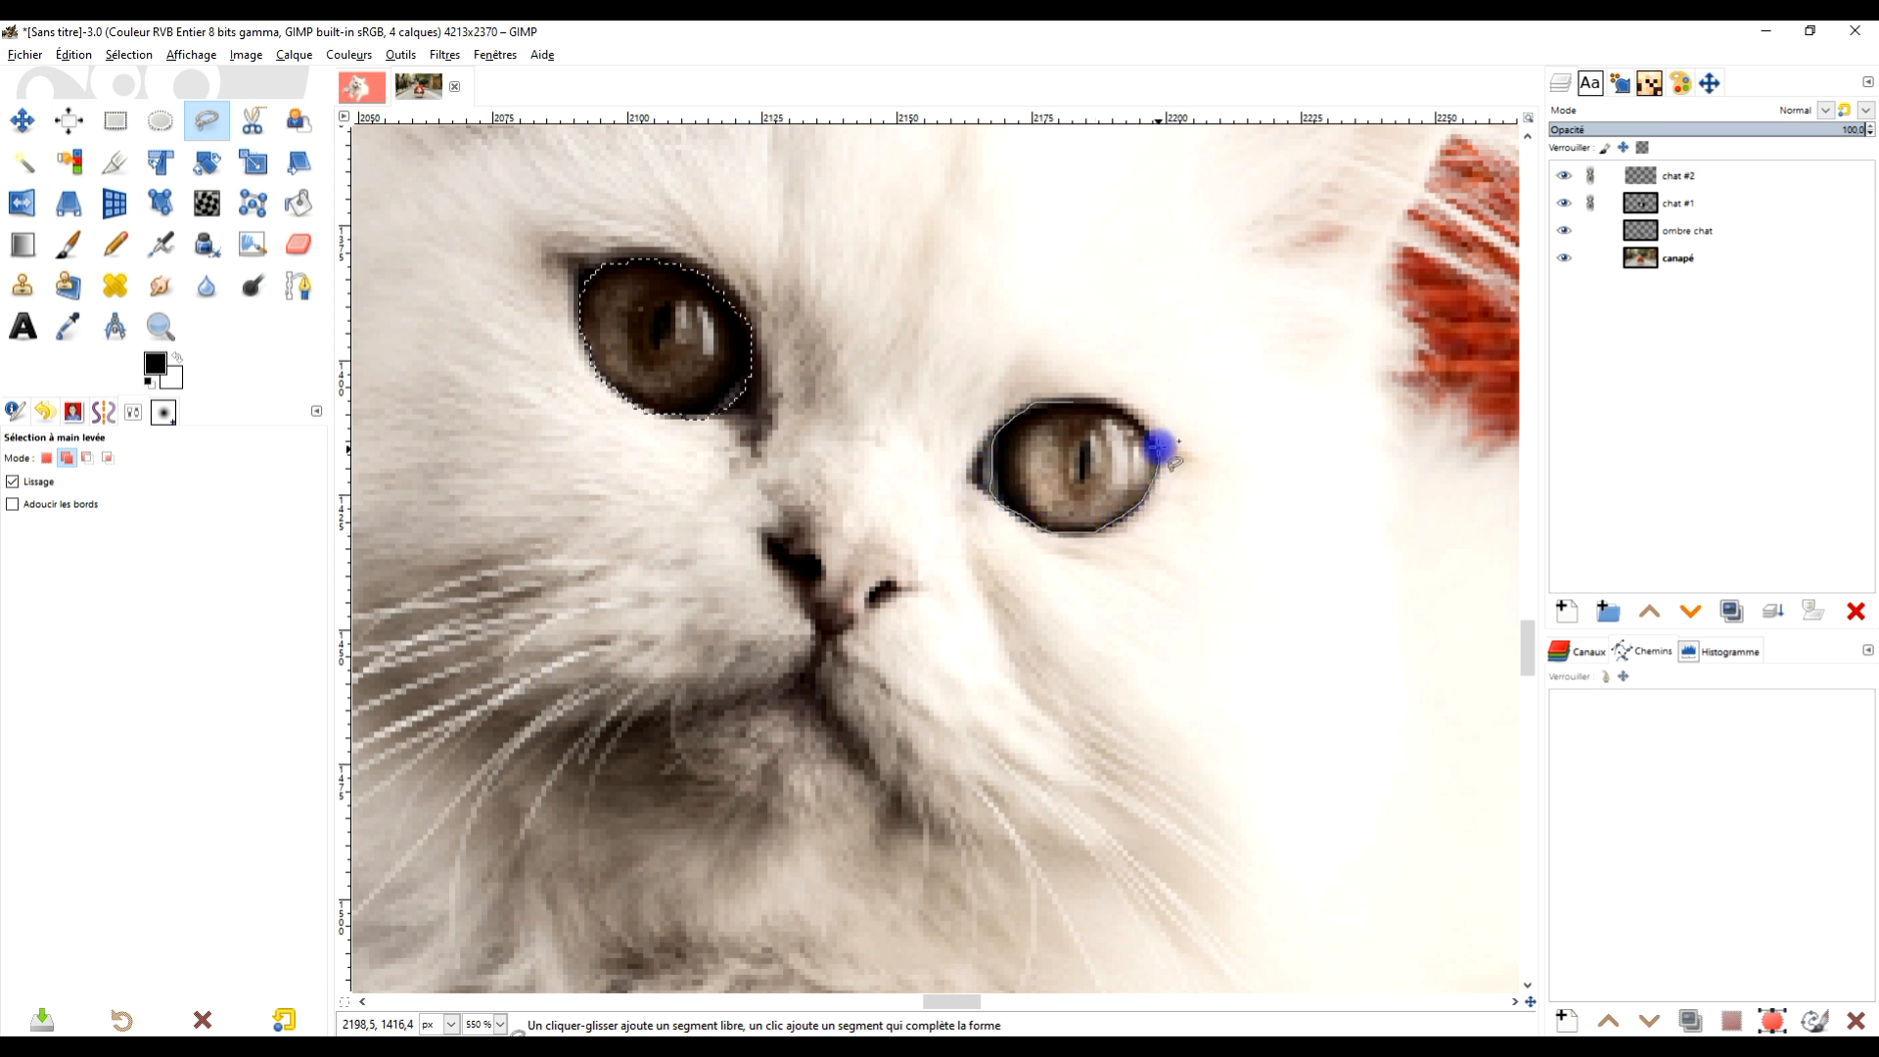
click(1075, 402)
key(Return)
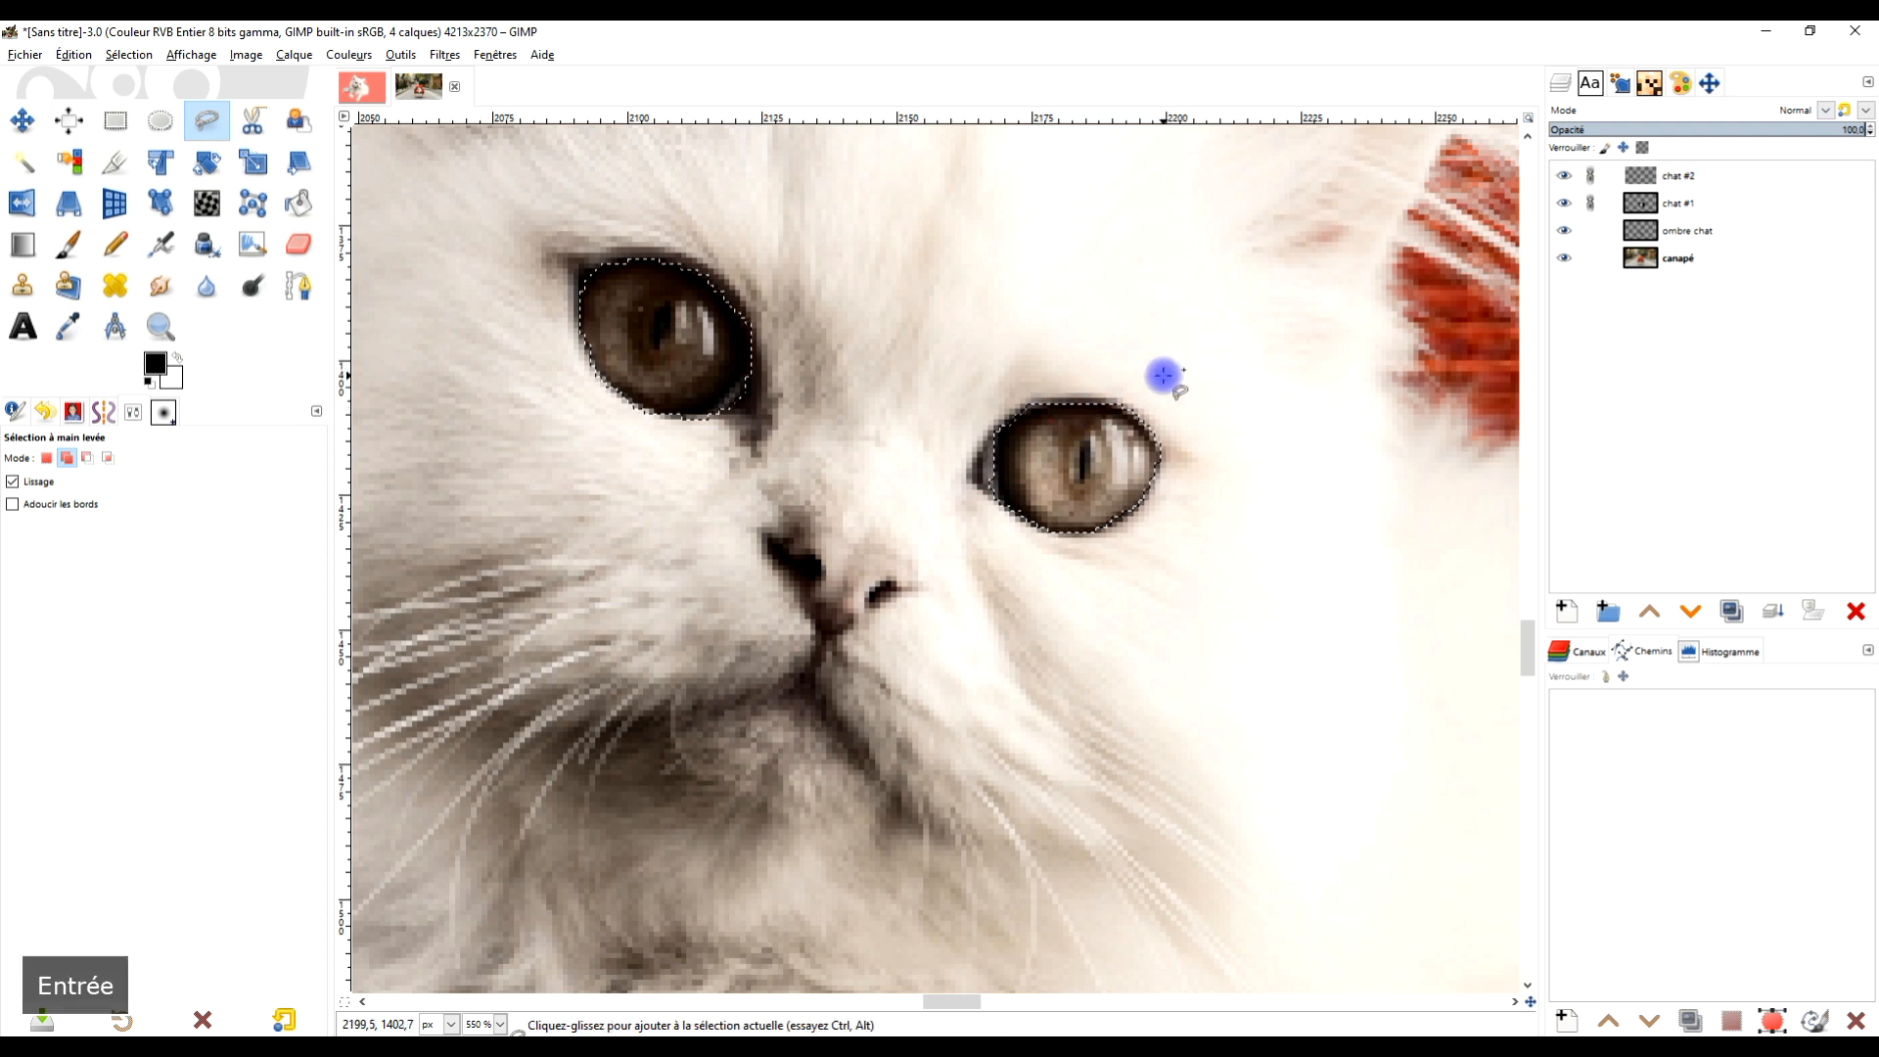
Recolour the selected eyes with Hue-Saturation, setting hue to 12.9, lightness to 7.8 and saturation to 77.8
click(348, 55)
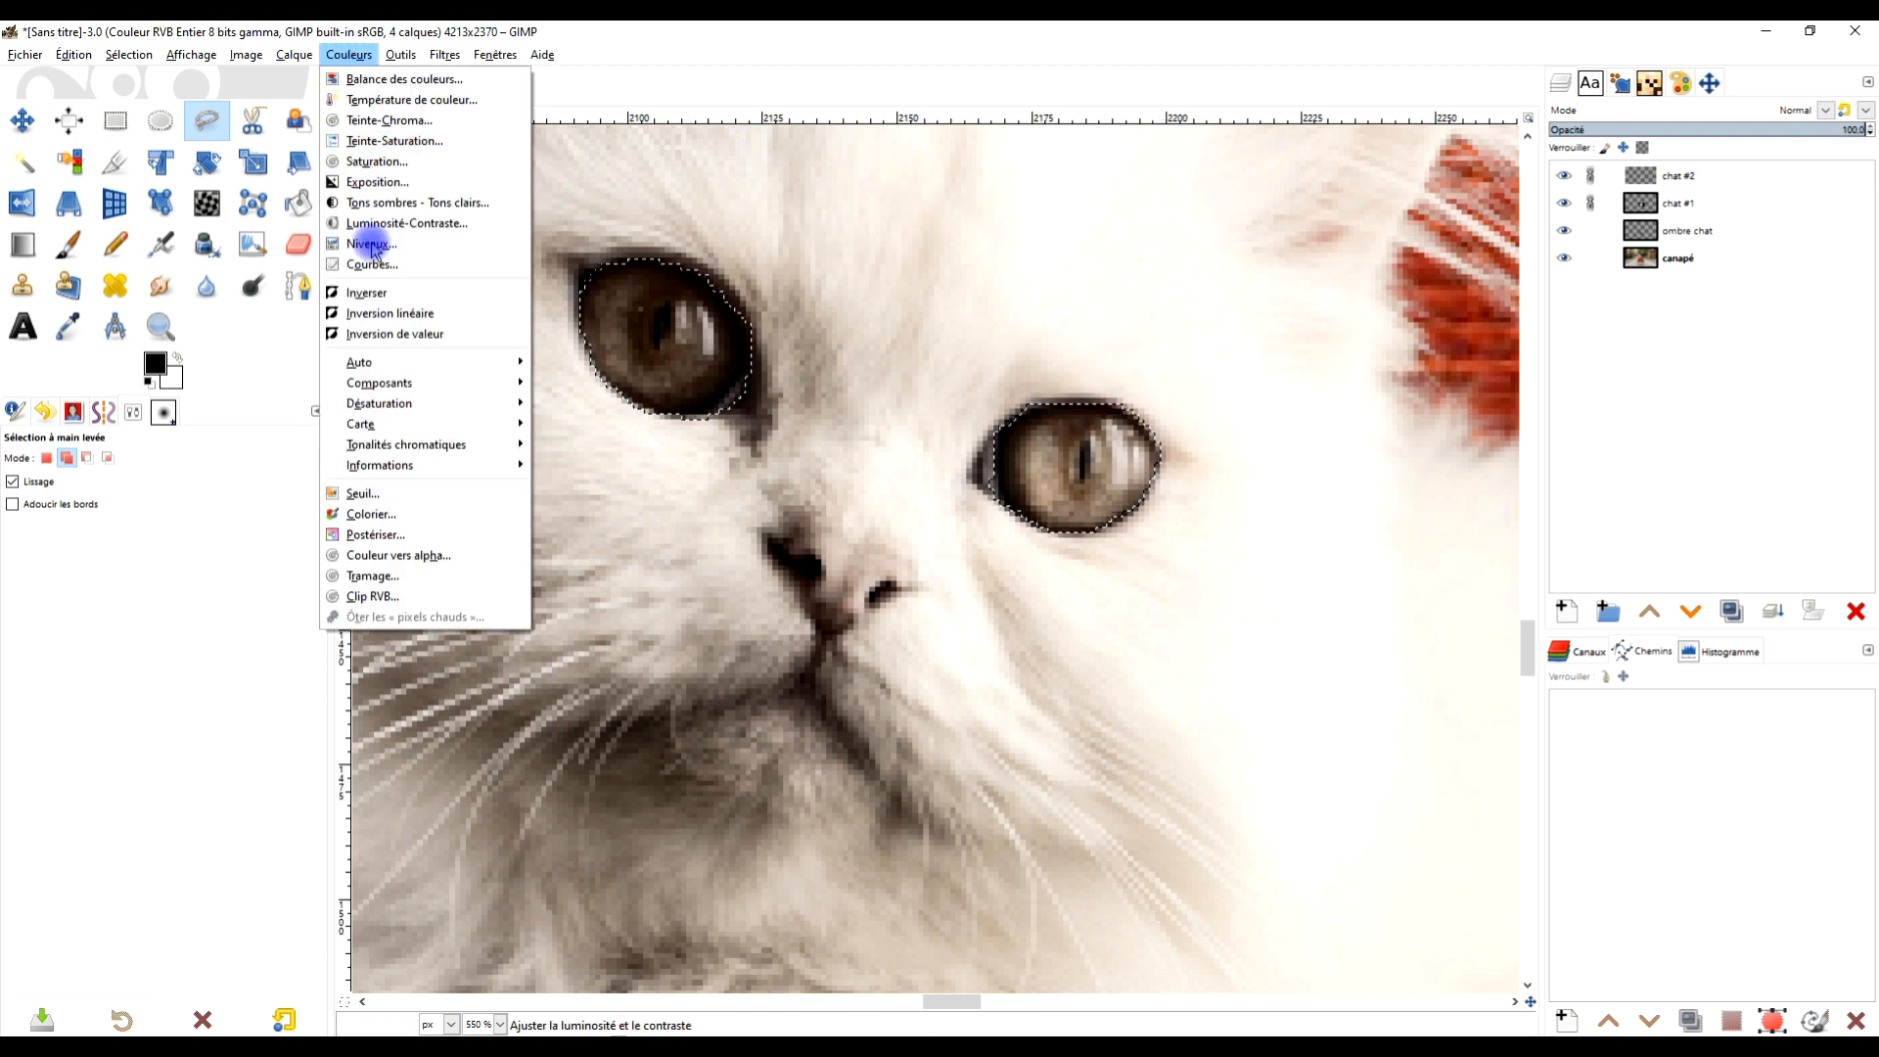
click(392, 142)
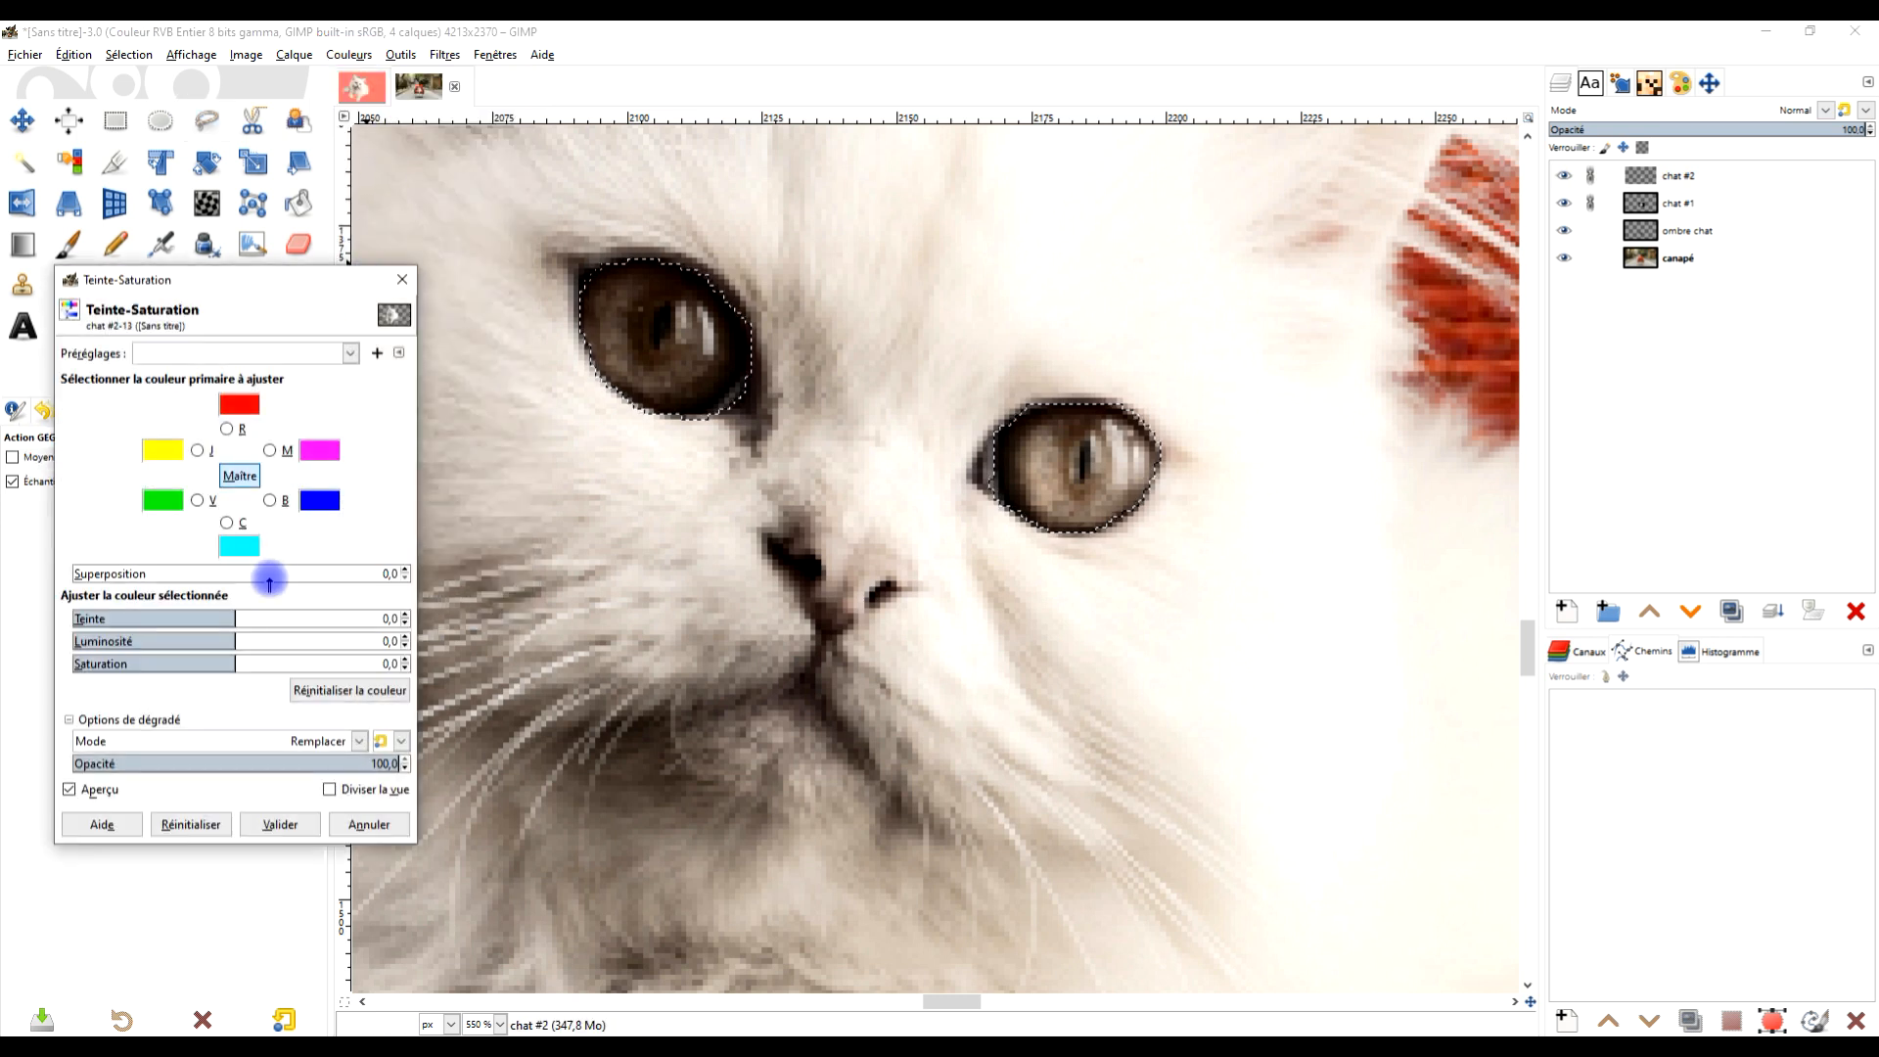
drag(240, 617, 266, 617)
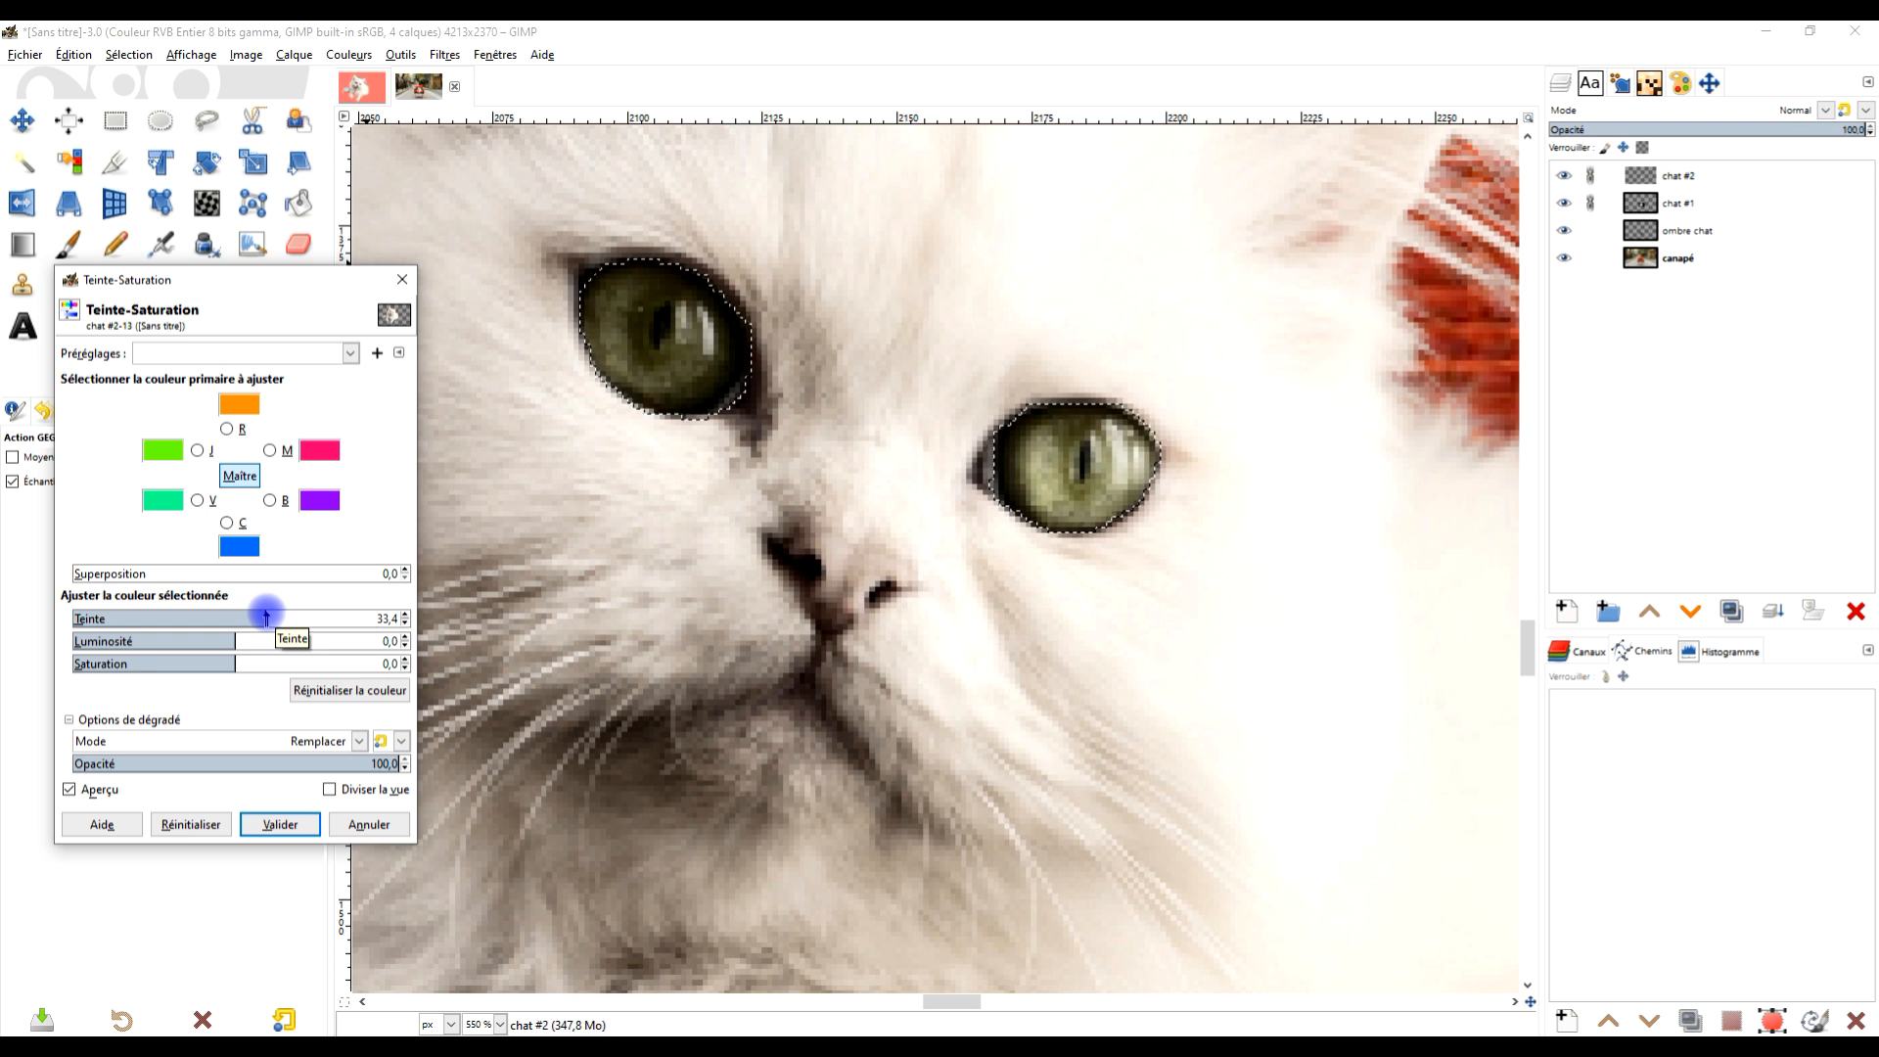
click(192, 823)
drag(226, 666, 331, 664)
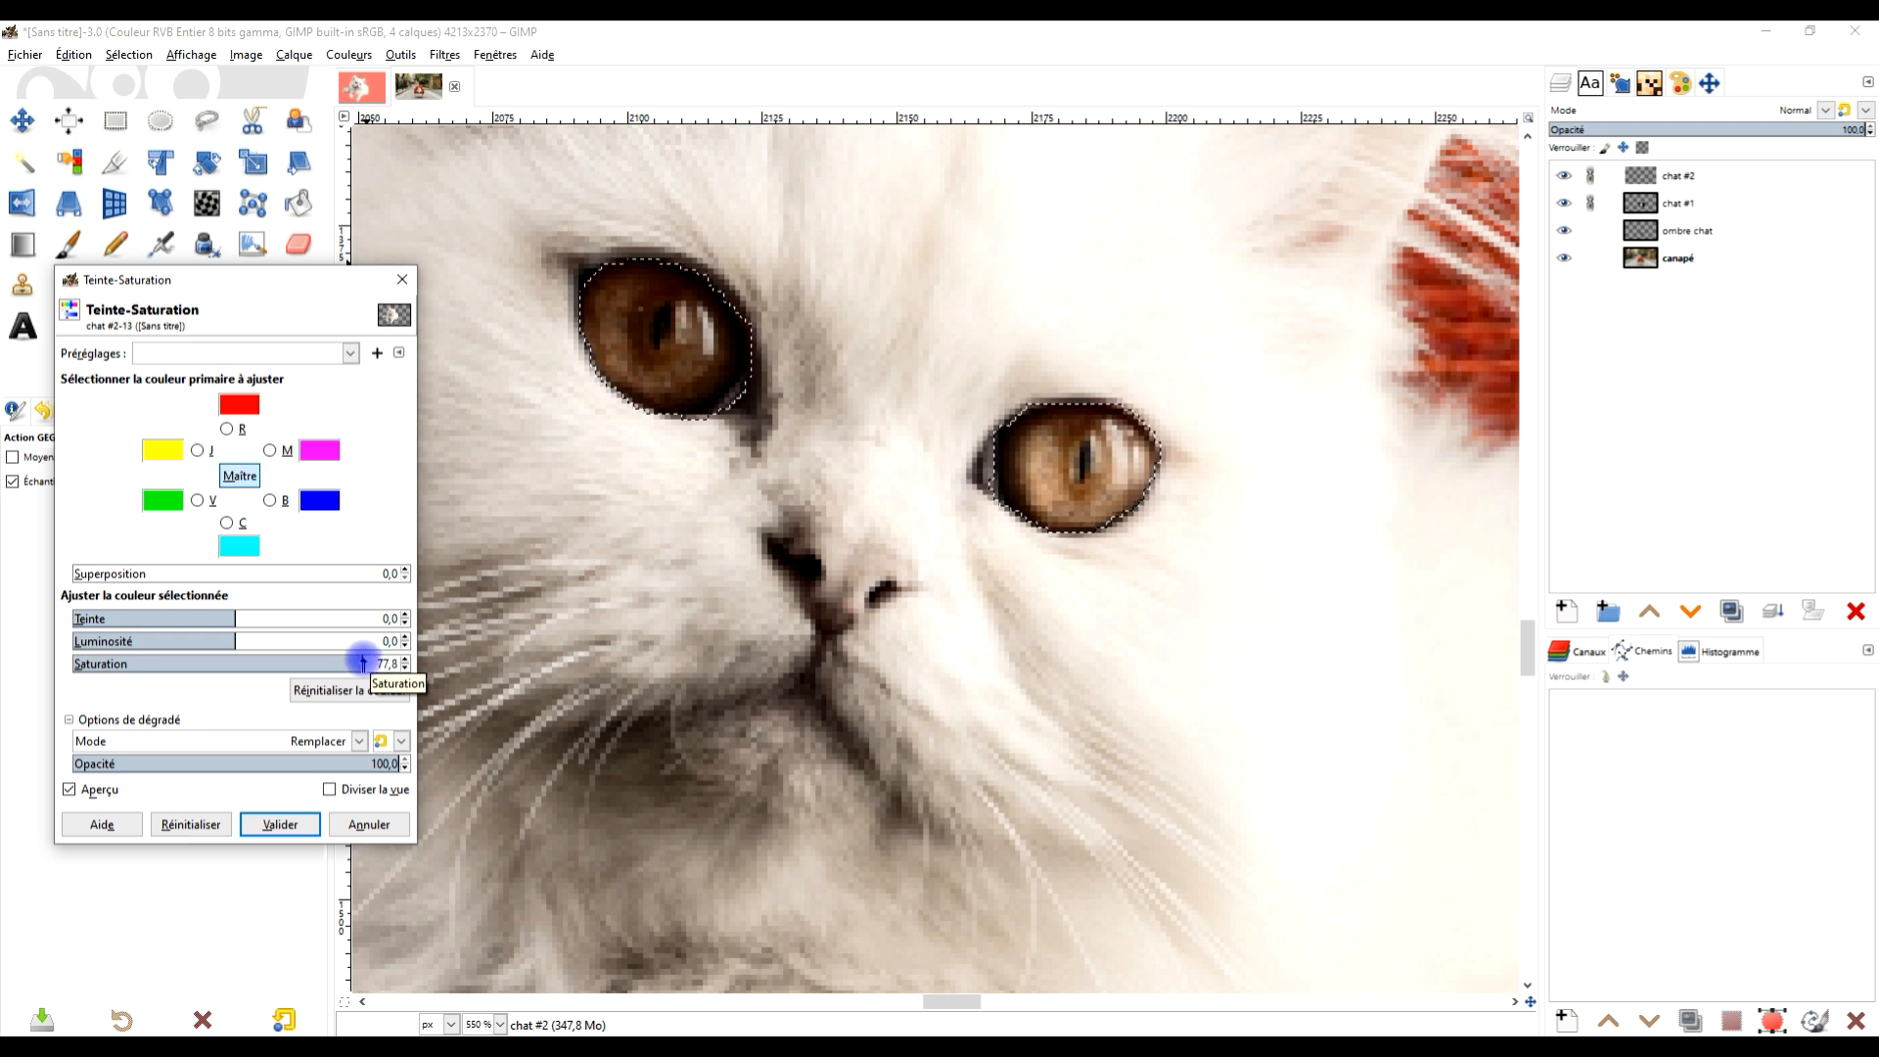
scroll(793, 558, down, 2)
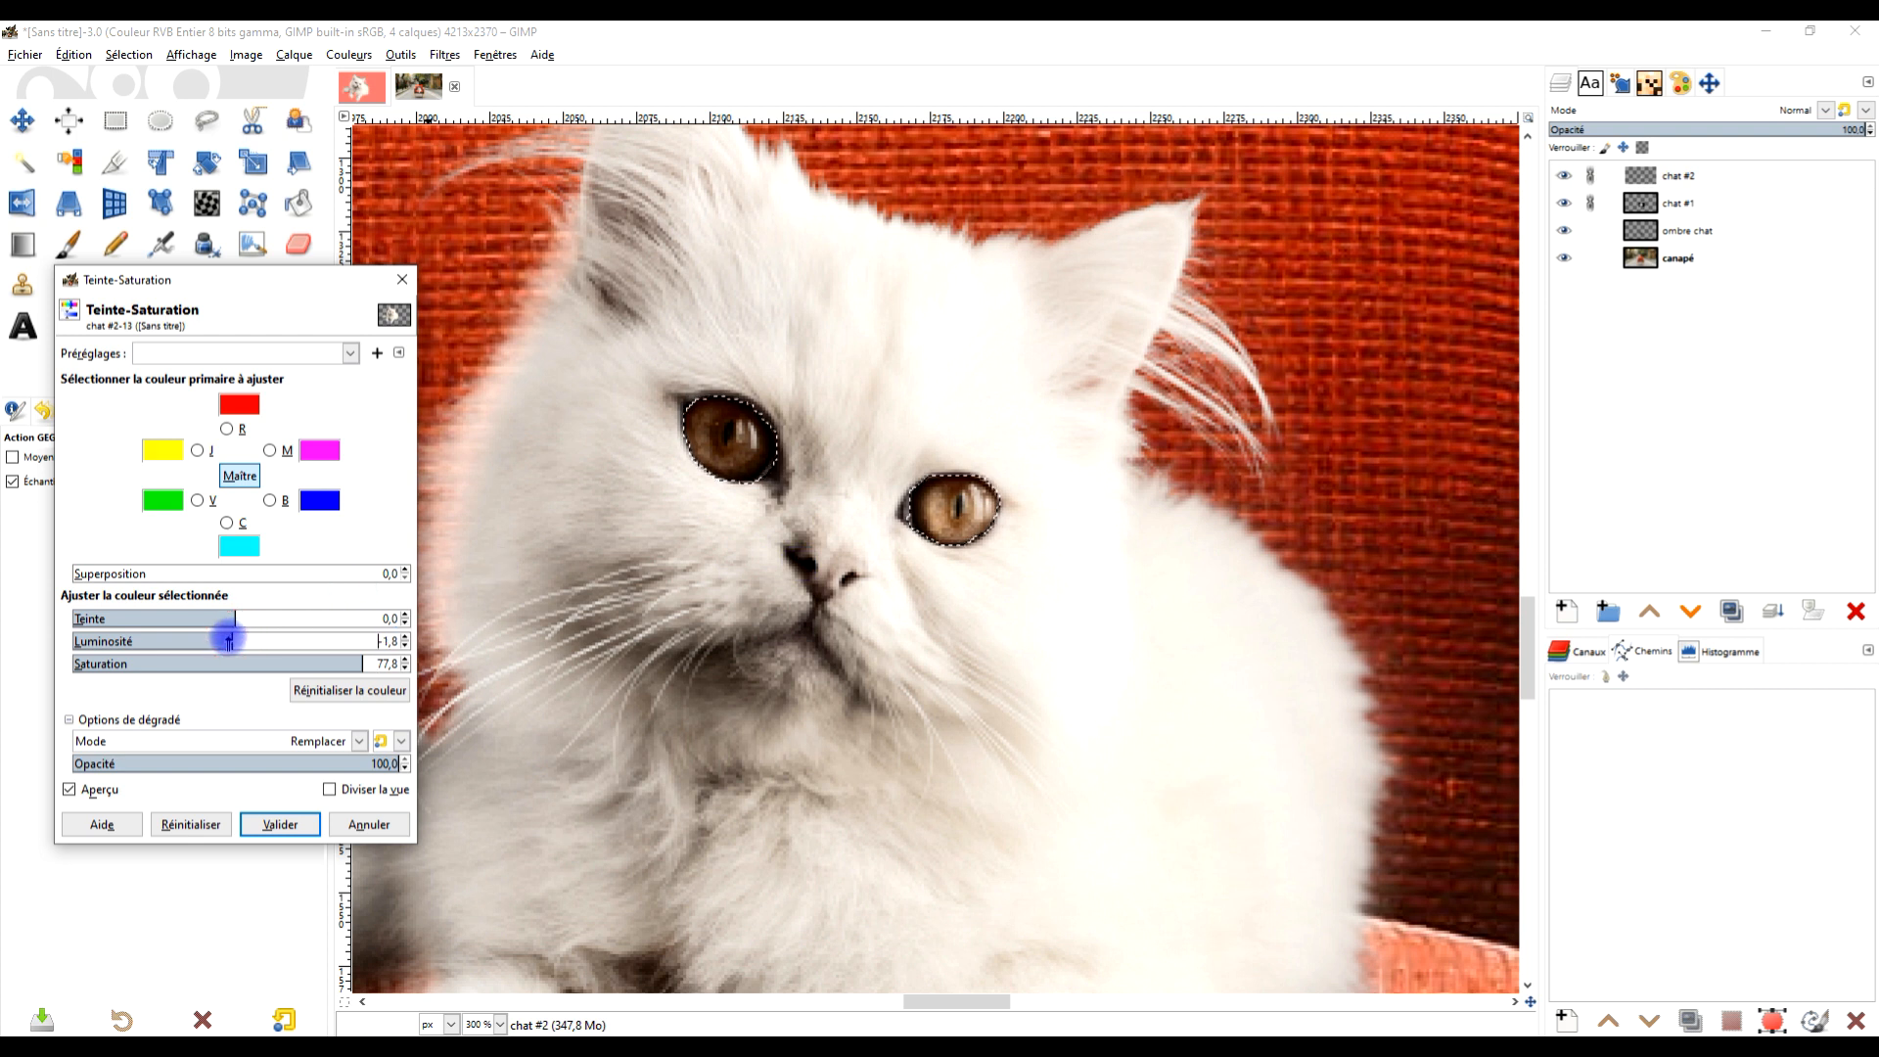
drag(203, 641, 246, 642)
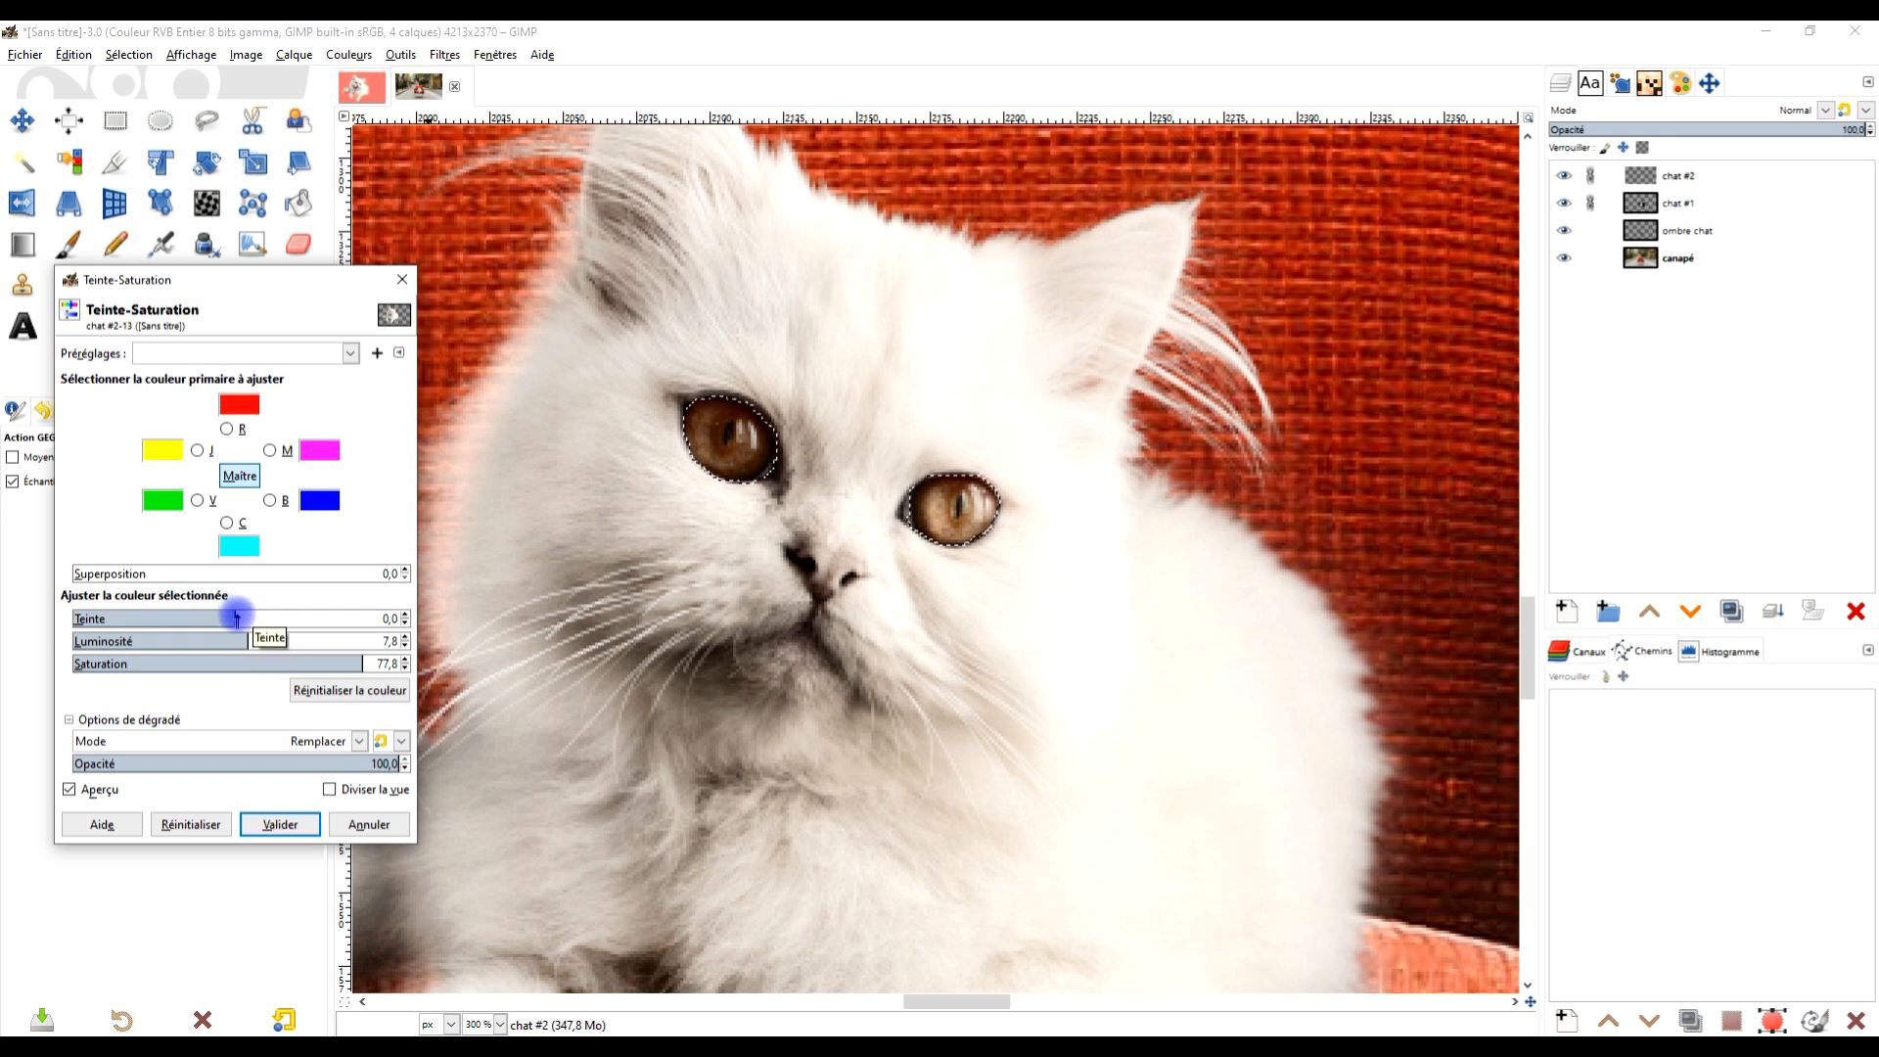
drag(246, 617, 248, 619)
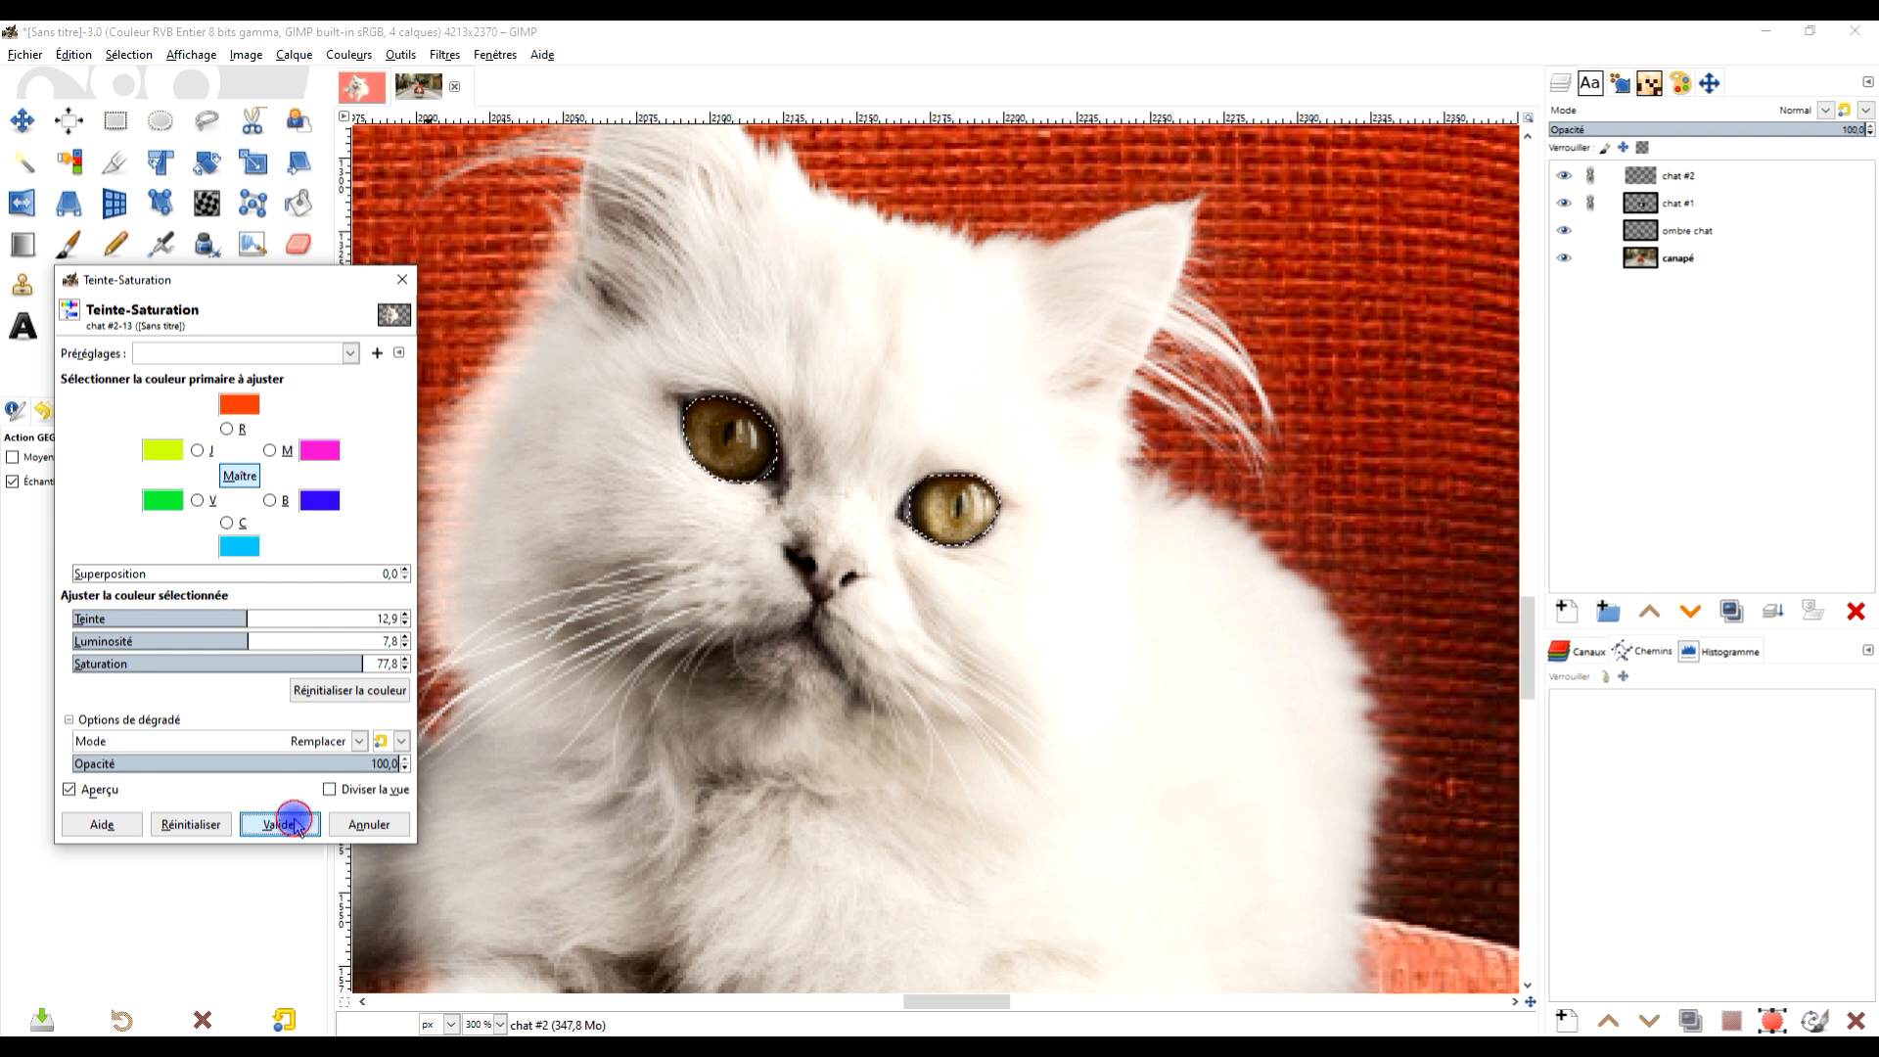
click(284, 823)
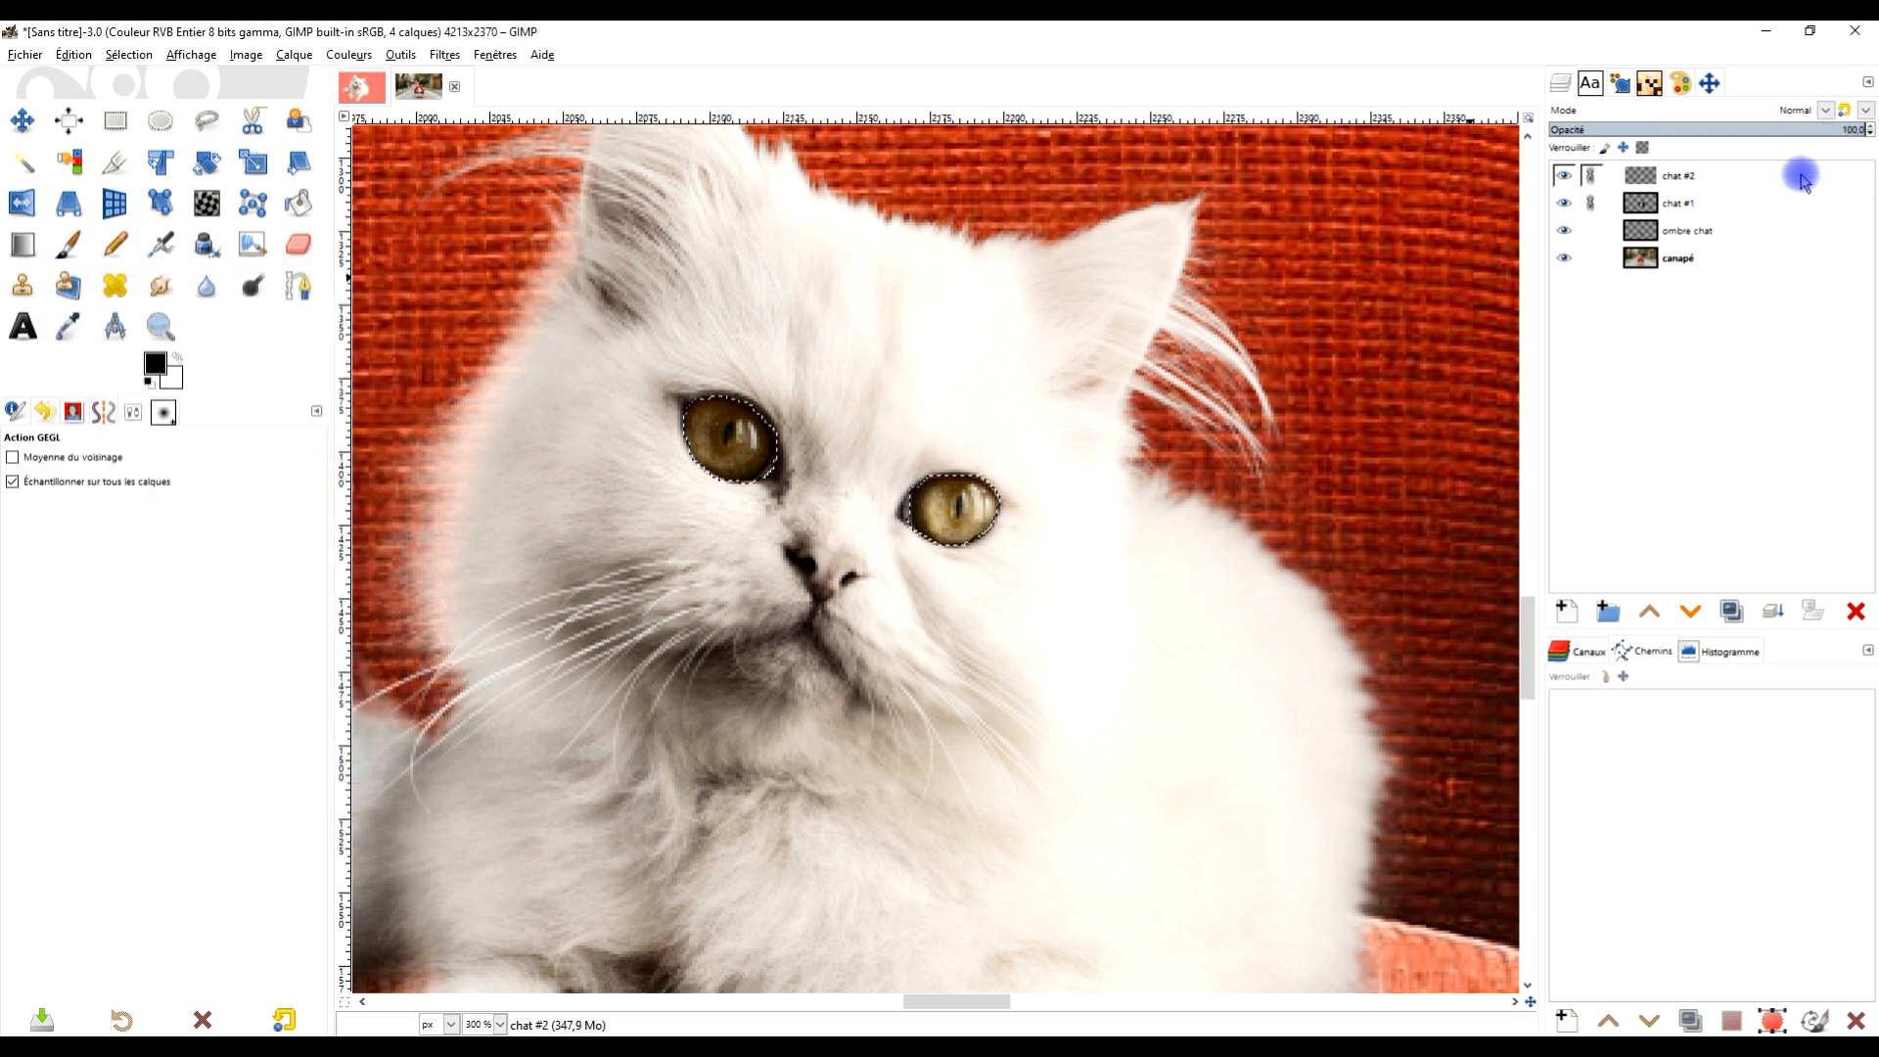
Unlink the chat #2 and chat #1 layers, keeping chat #2 as the active layer
click(1806, 176)
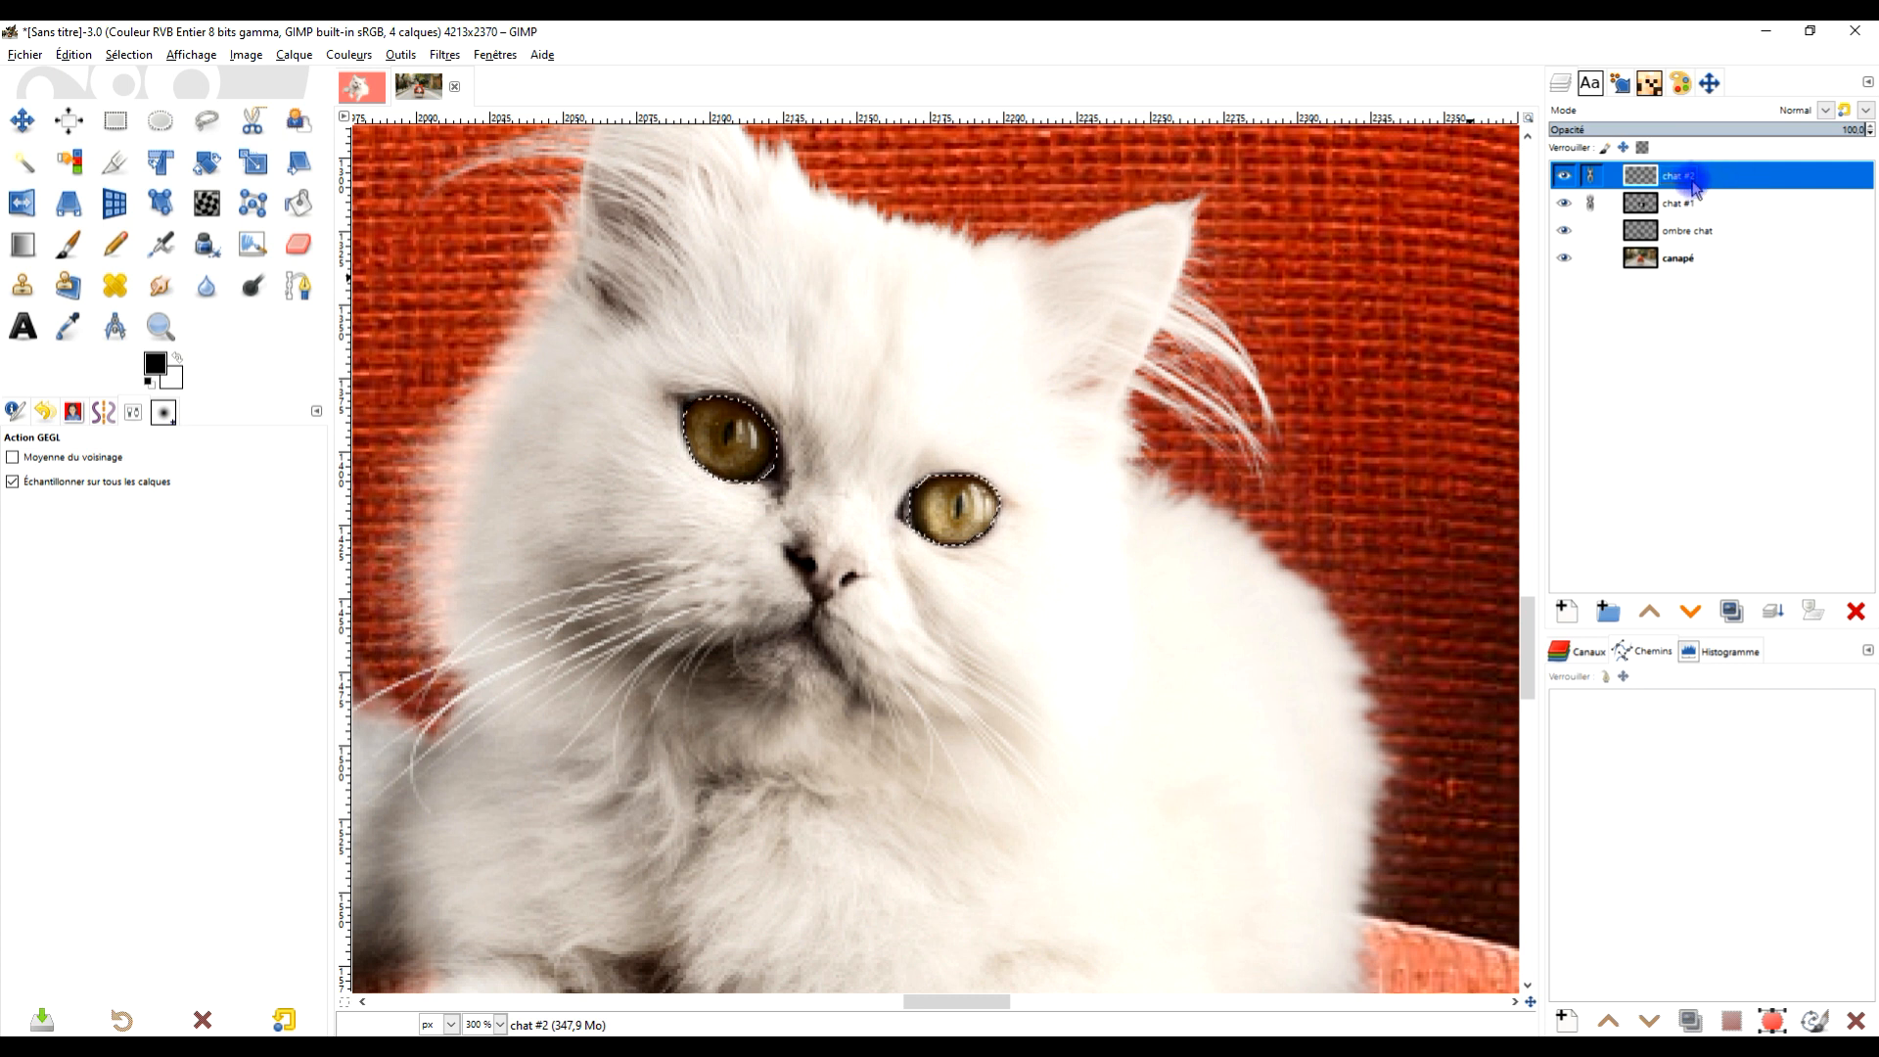
click(1590, 177)
click(1588, 201)
click(1640, 181)
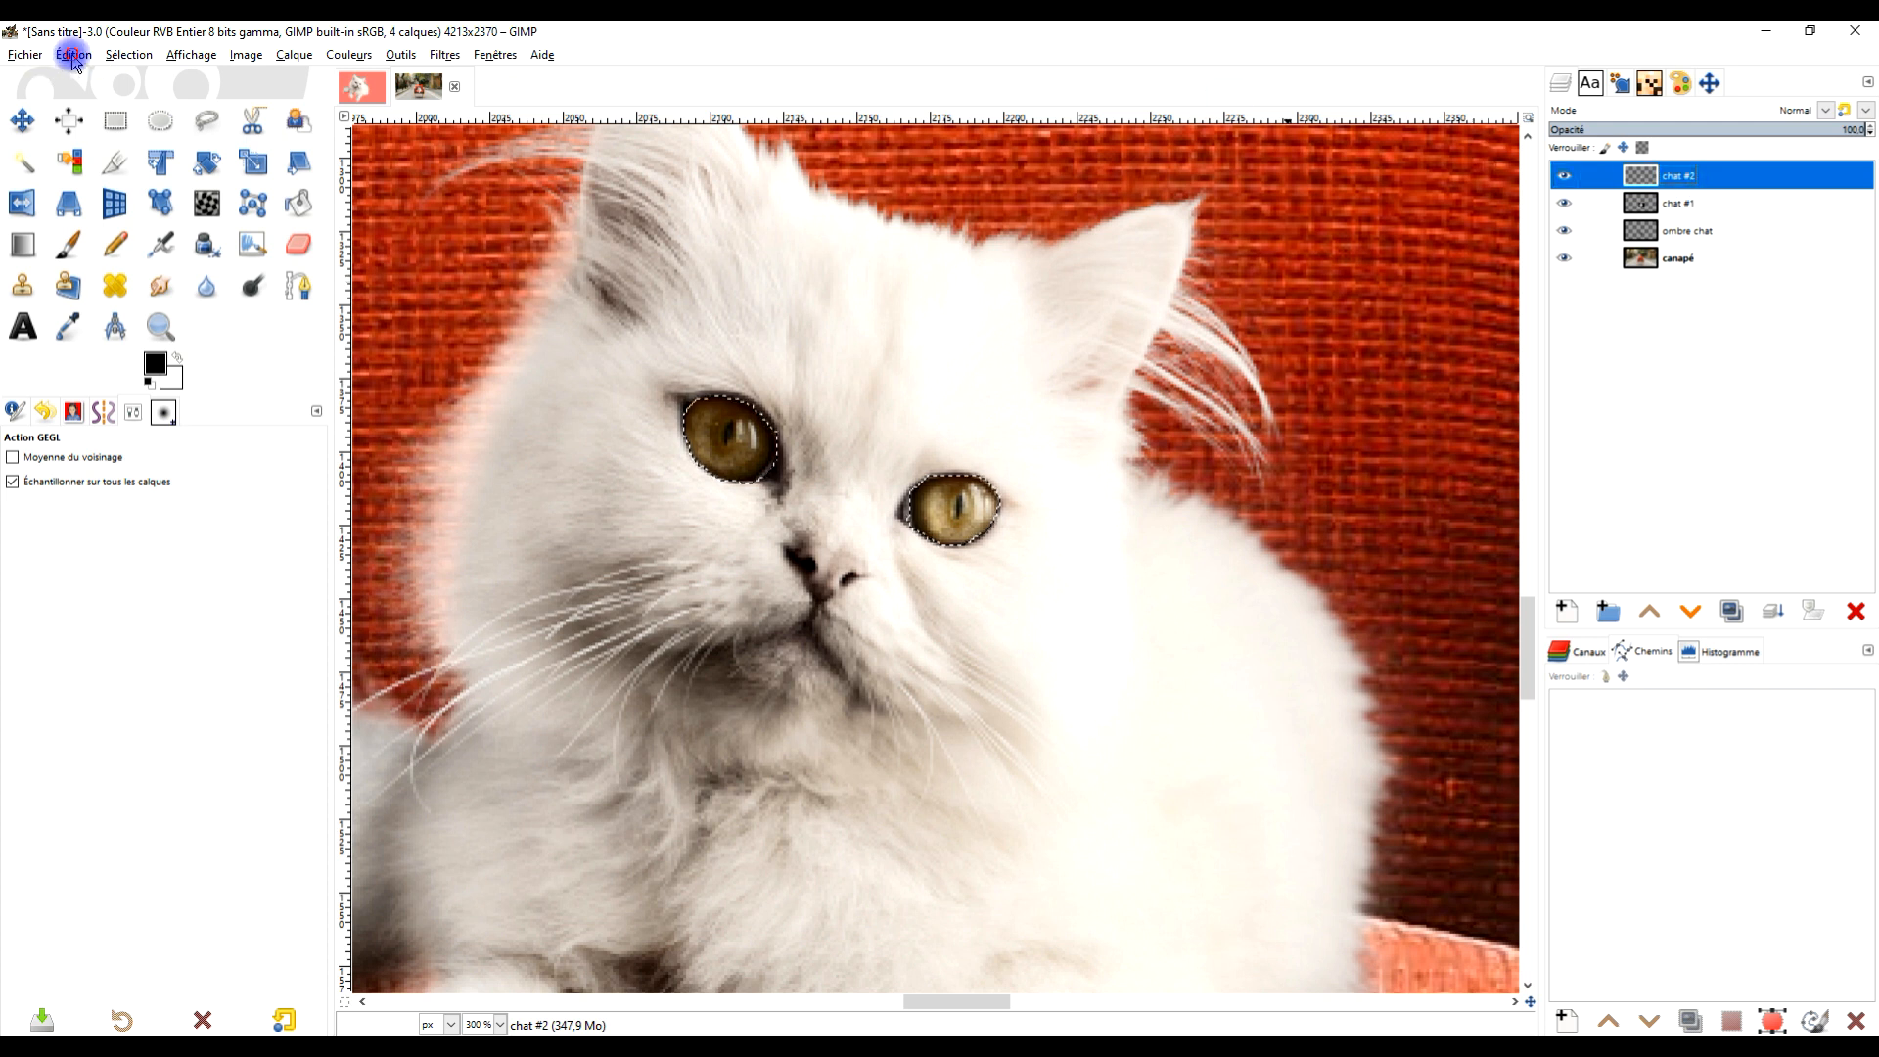
Undo the unlinking of both cat layers and the Hue-Saturation adjustment on the eyes
click(73, 54)
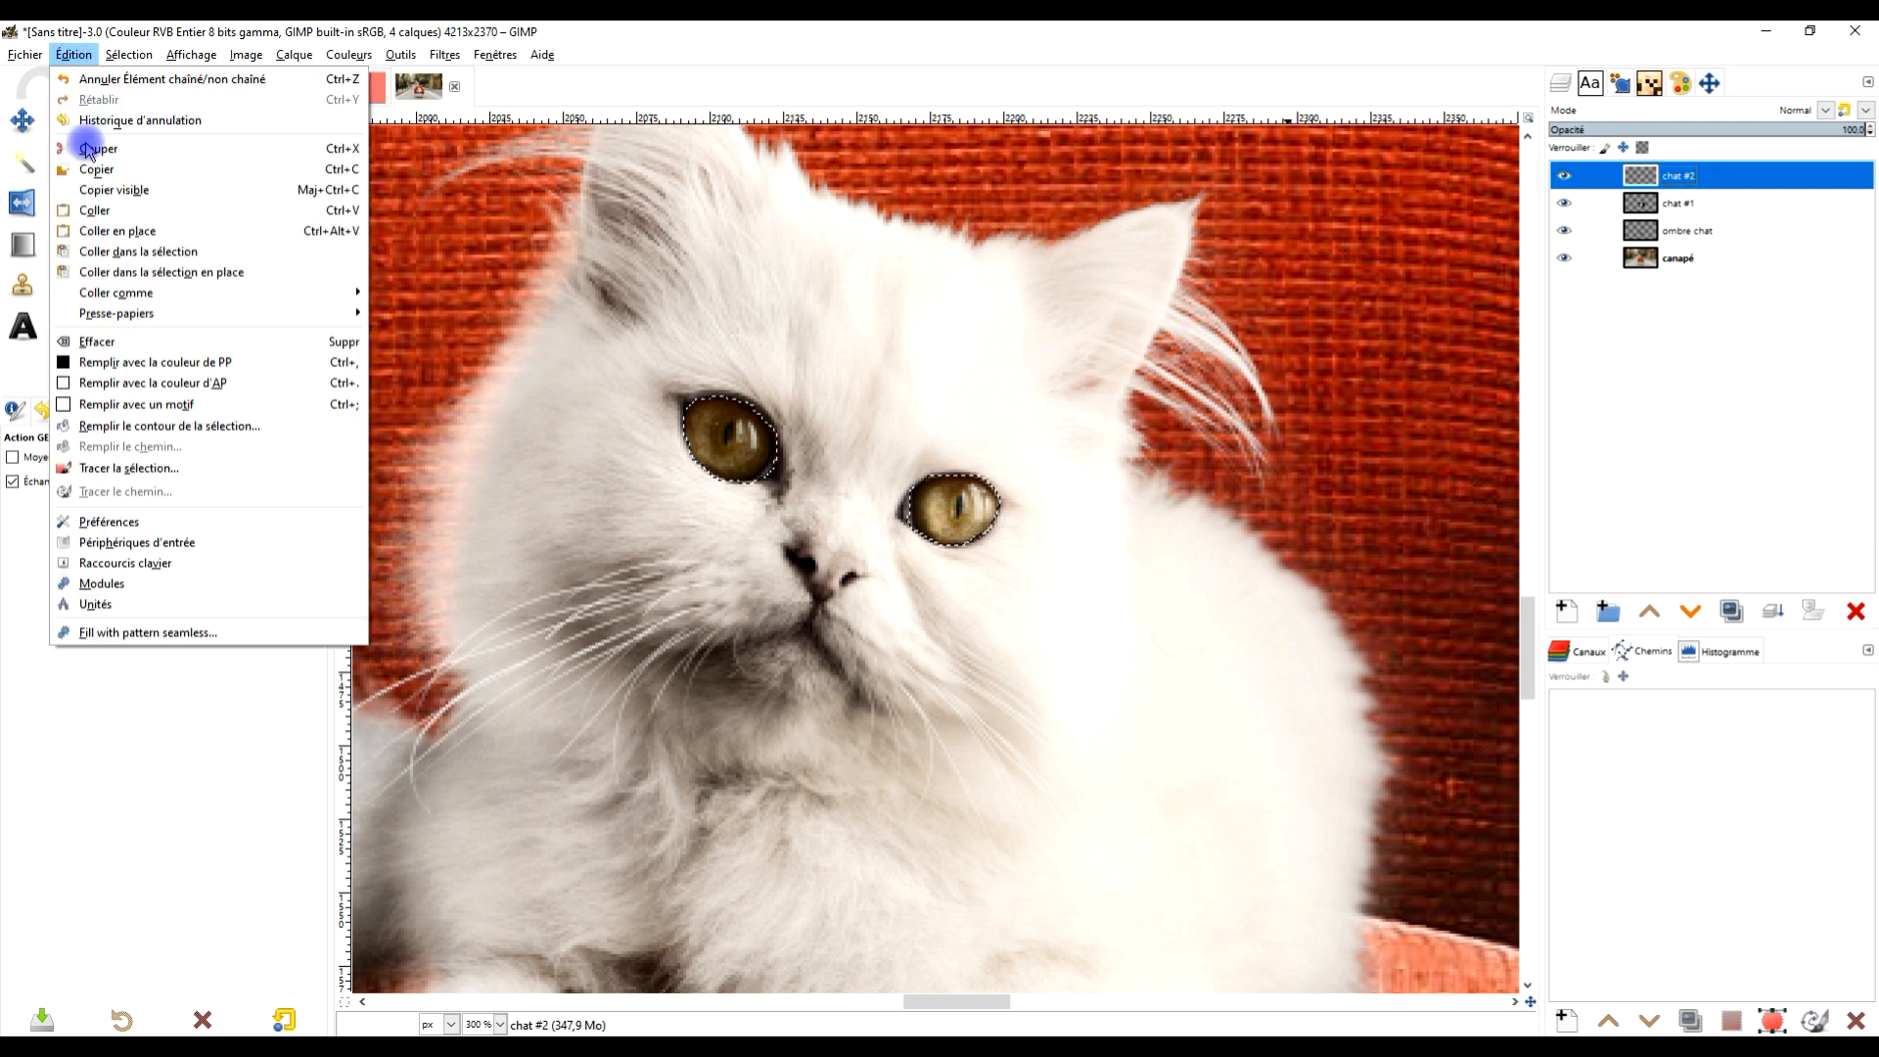
click(103, 79)
click(73, 55)
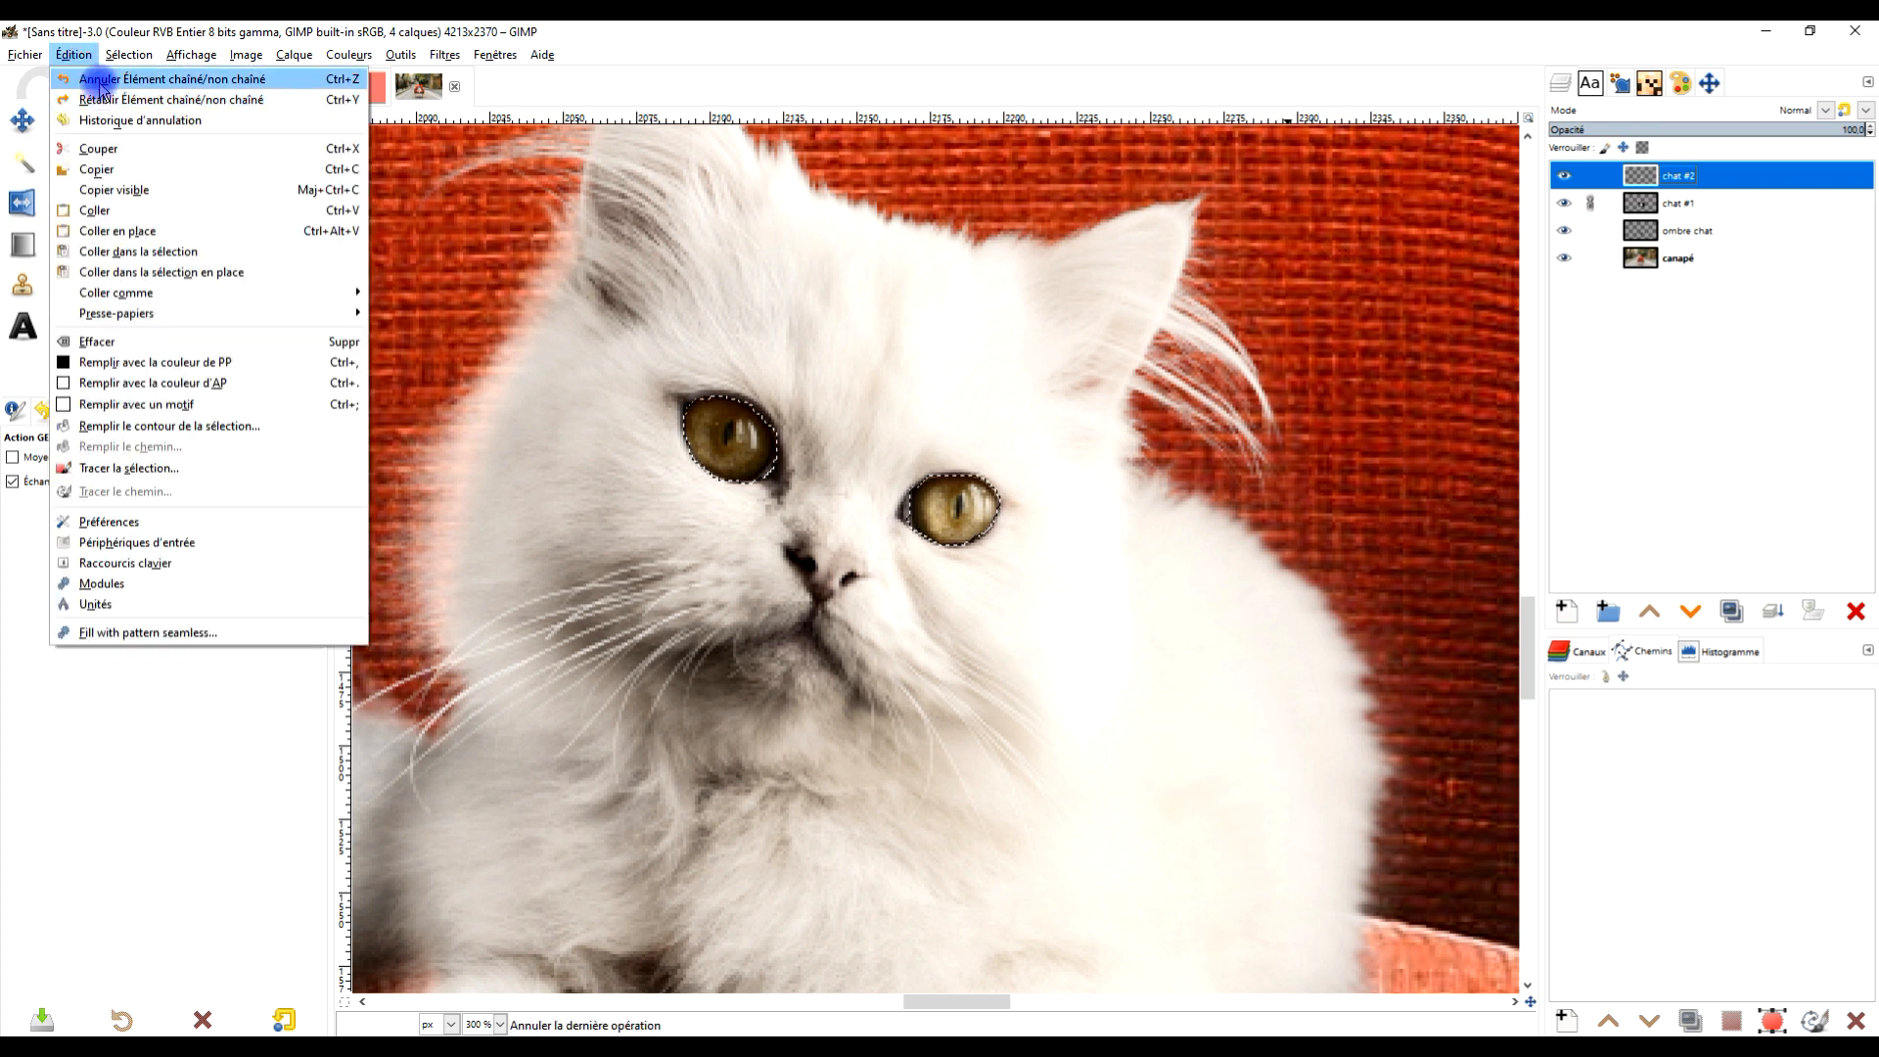
click(102, 83)
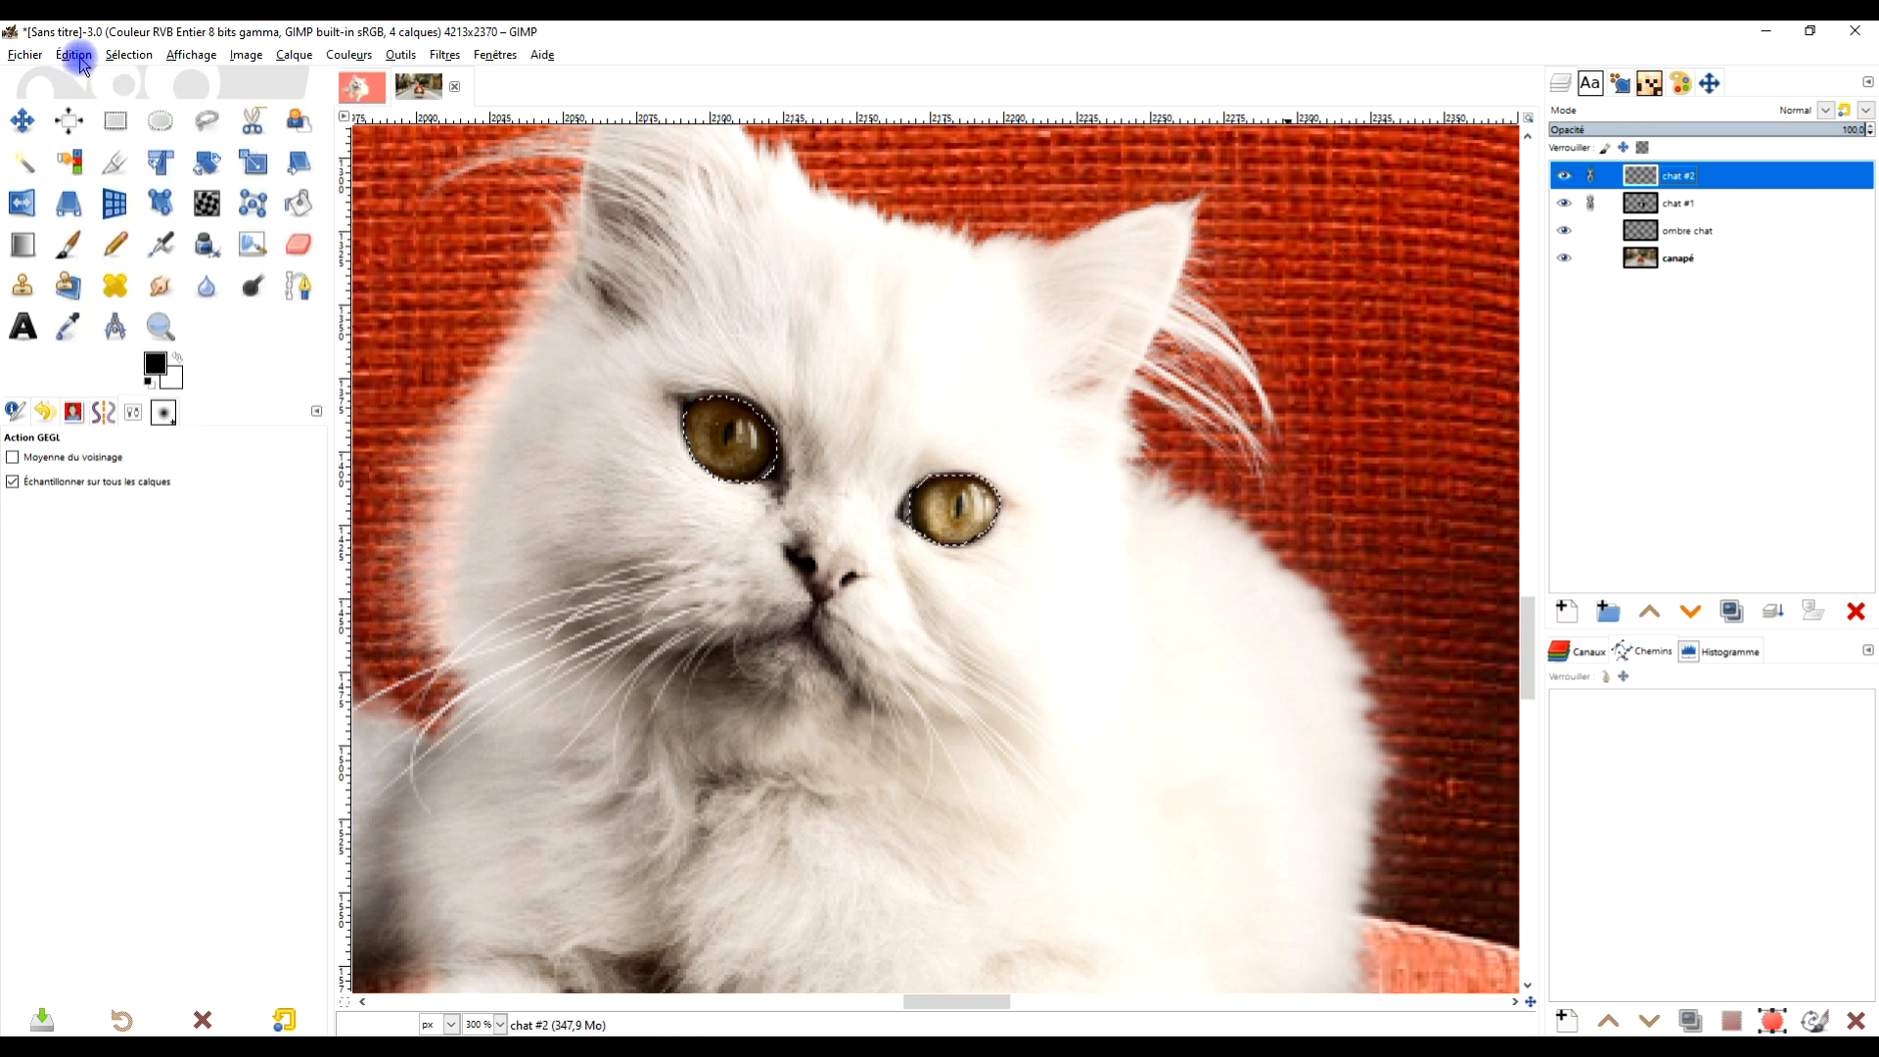
click(75, 56)
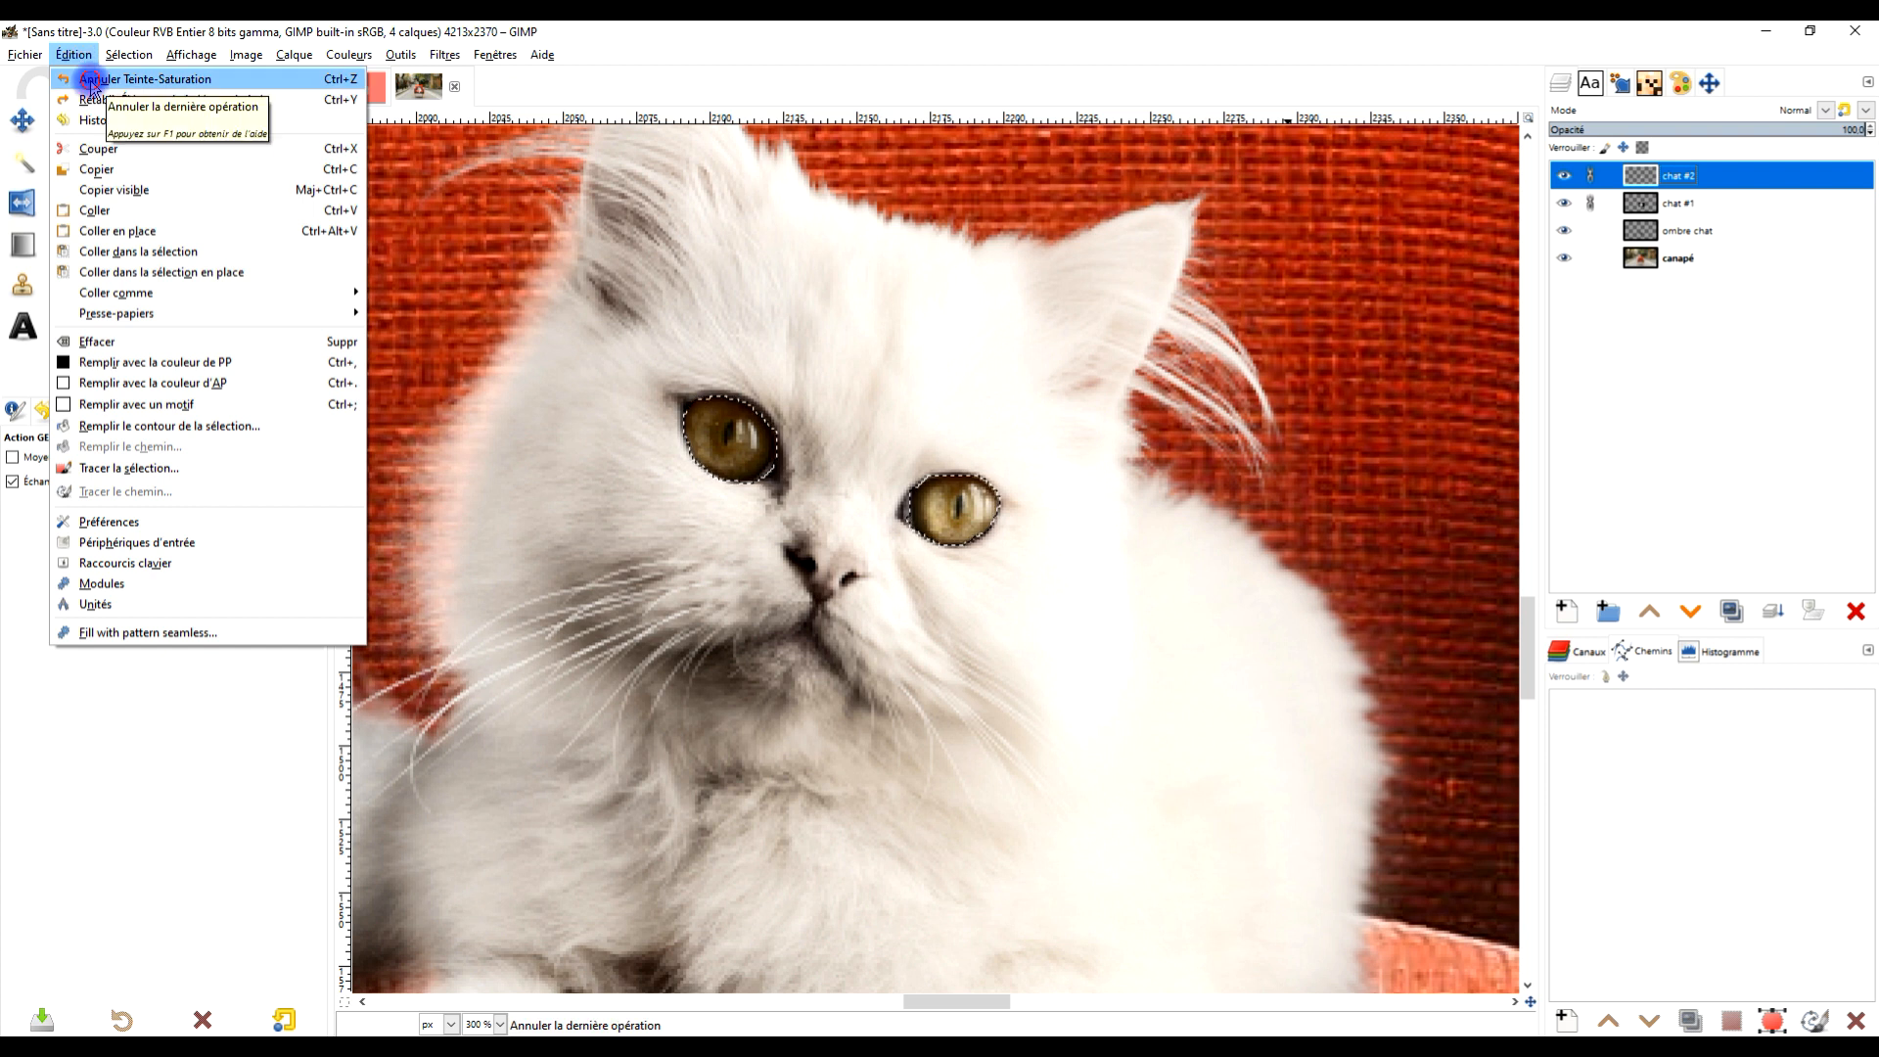
click(91, 81)
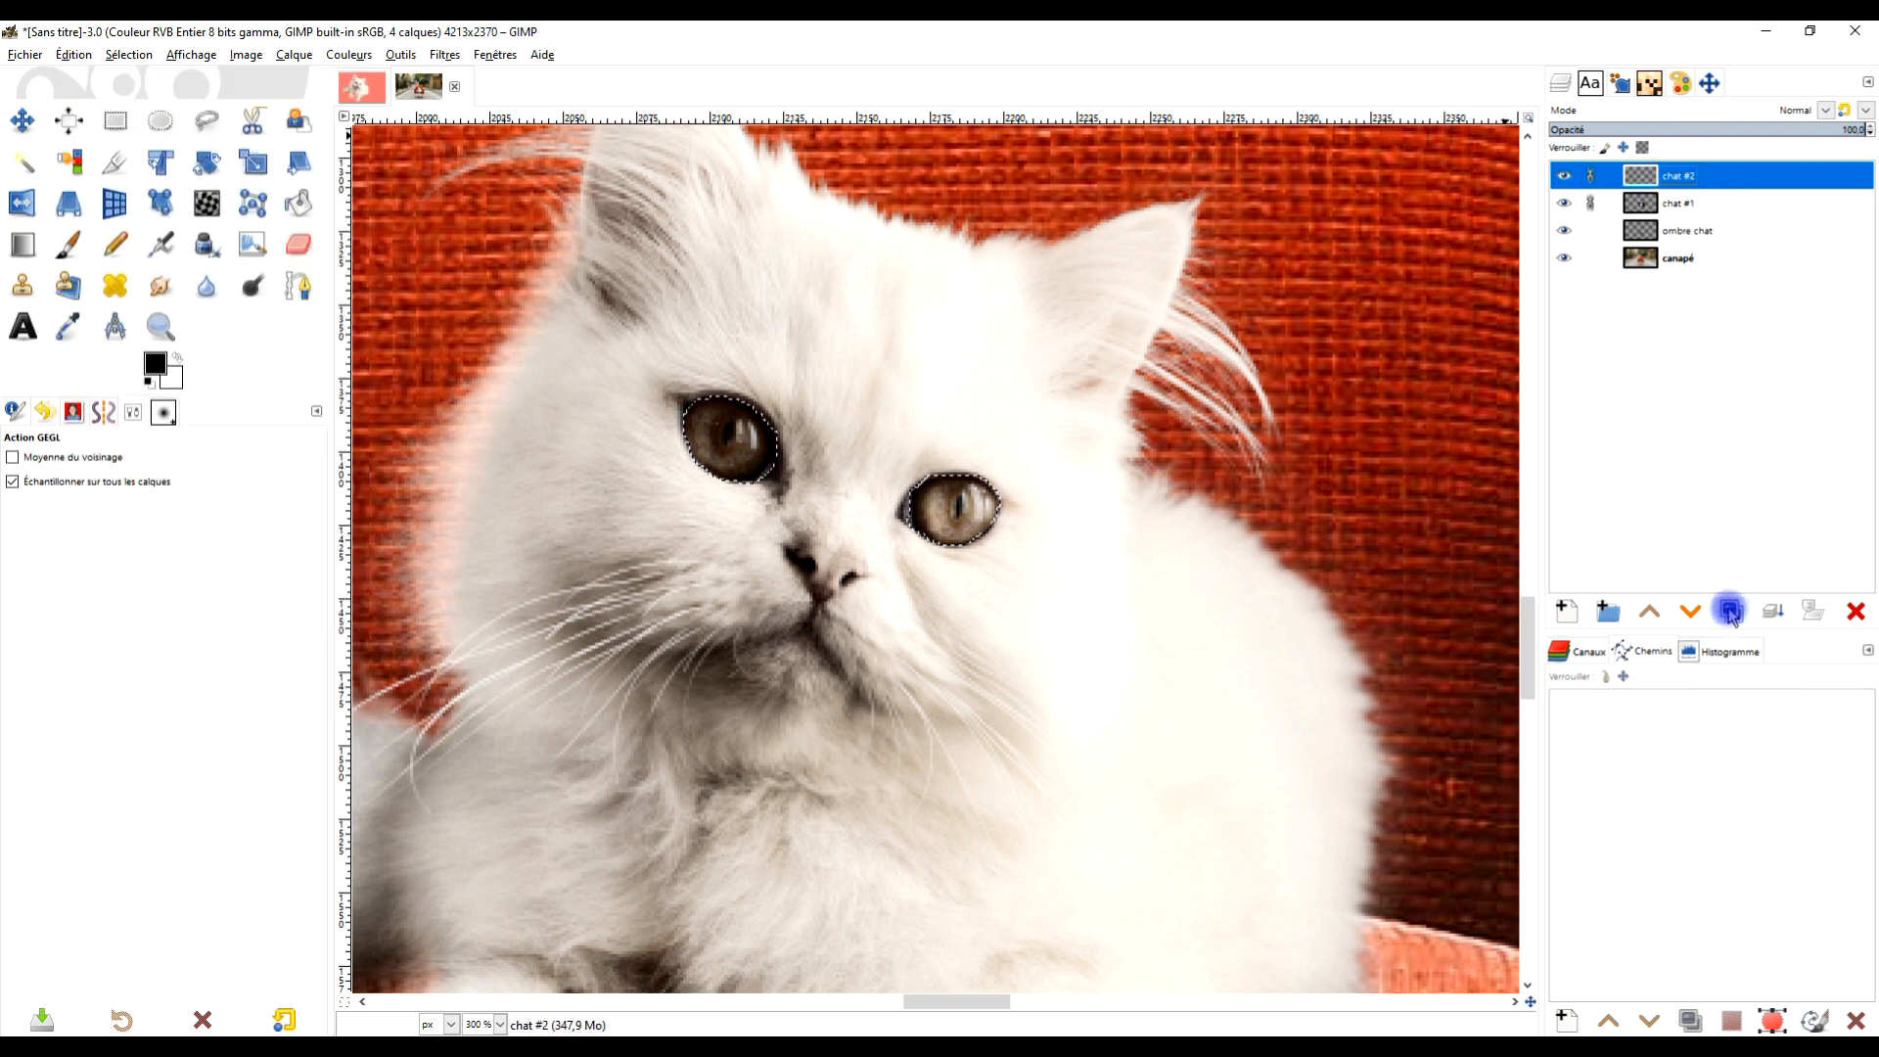
Duplicate the chat #2 layer and name the copy "chat #3 - teinte et saturation"
click(1731, 612)
double_click(1681, 177)
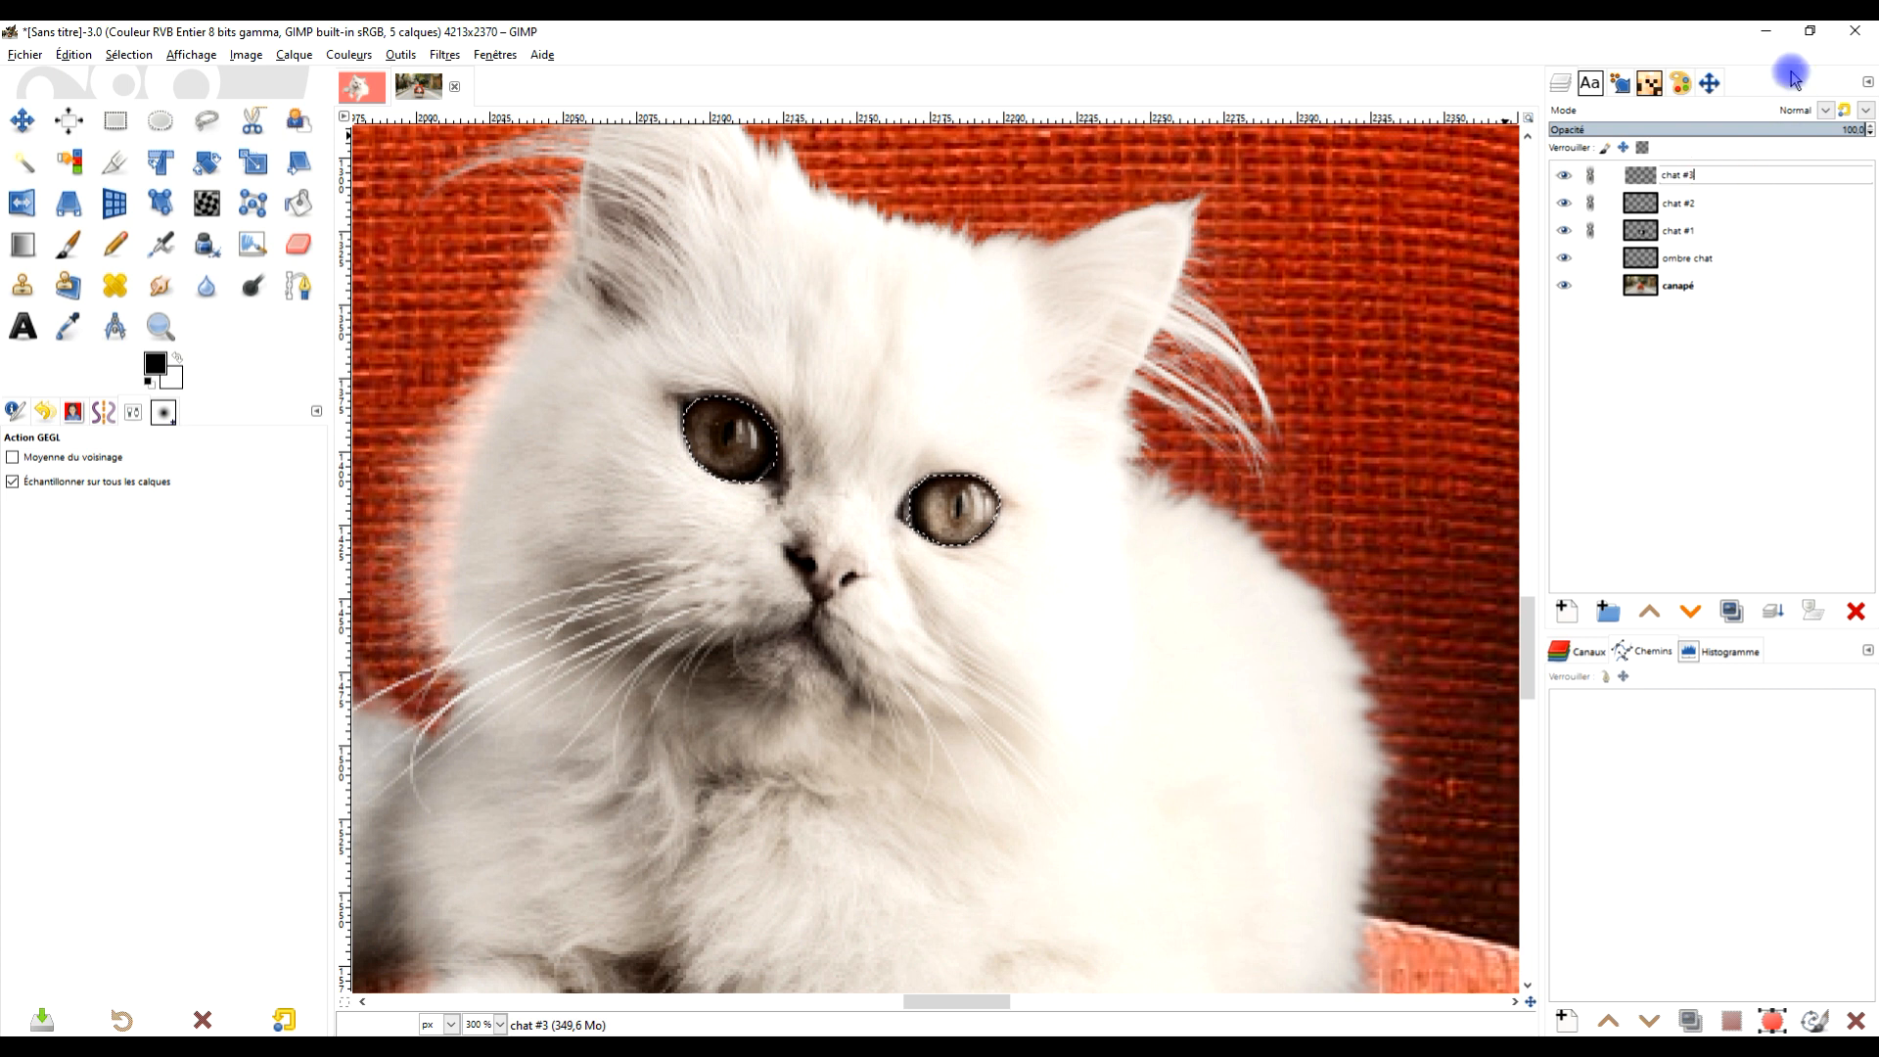
text(- teinte et saturation)
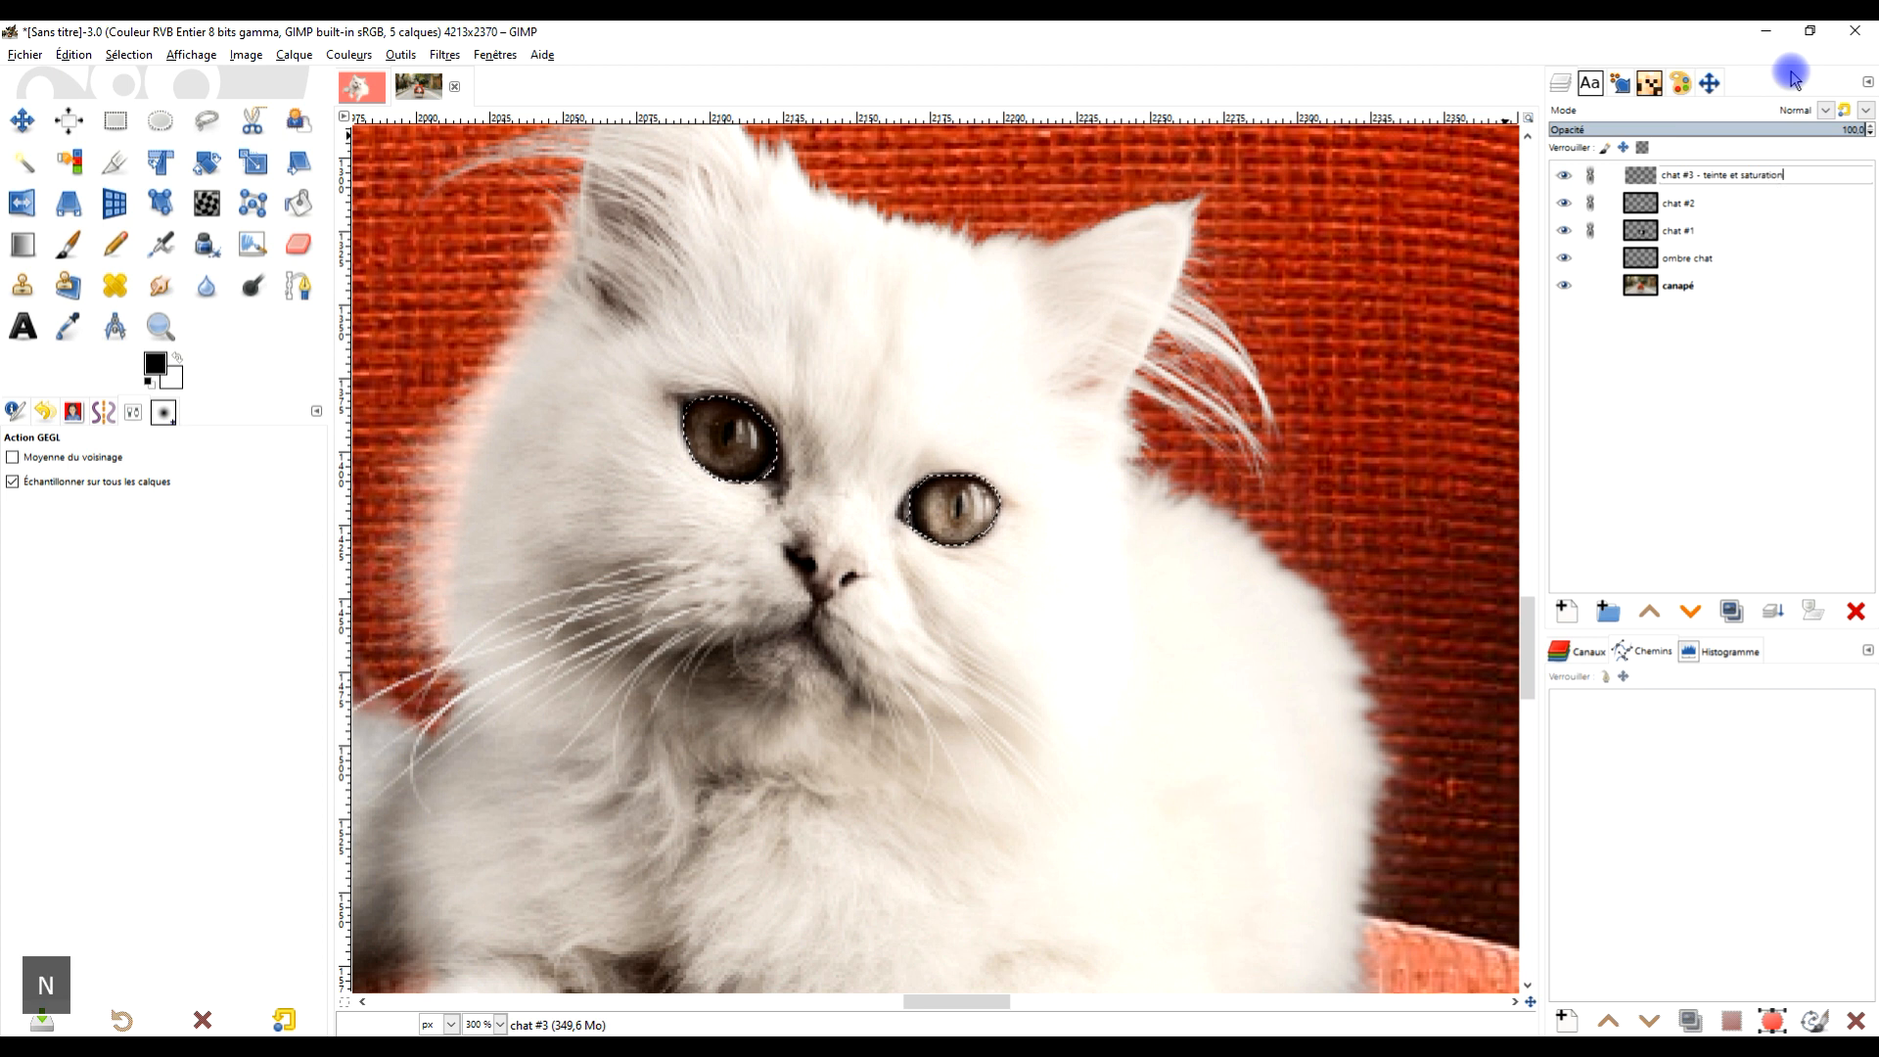
key(Return)
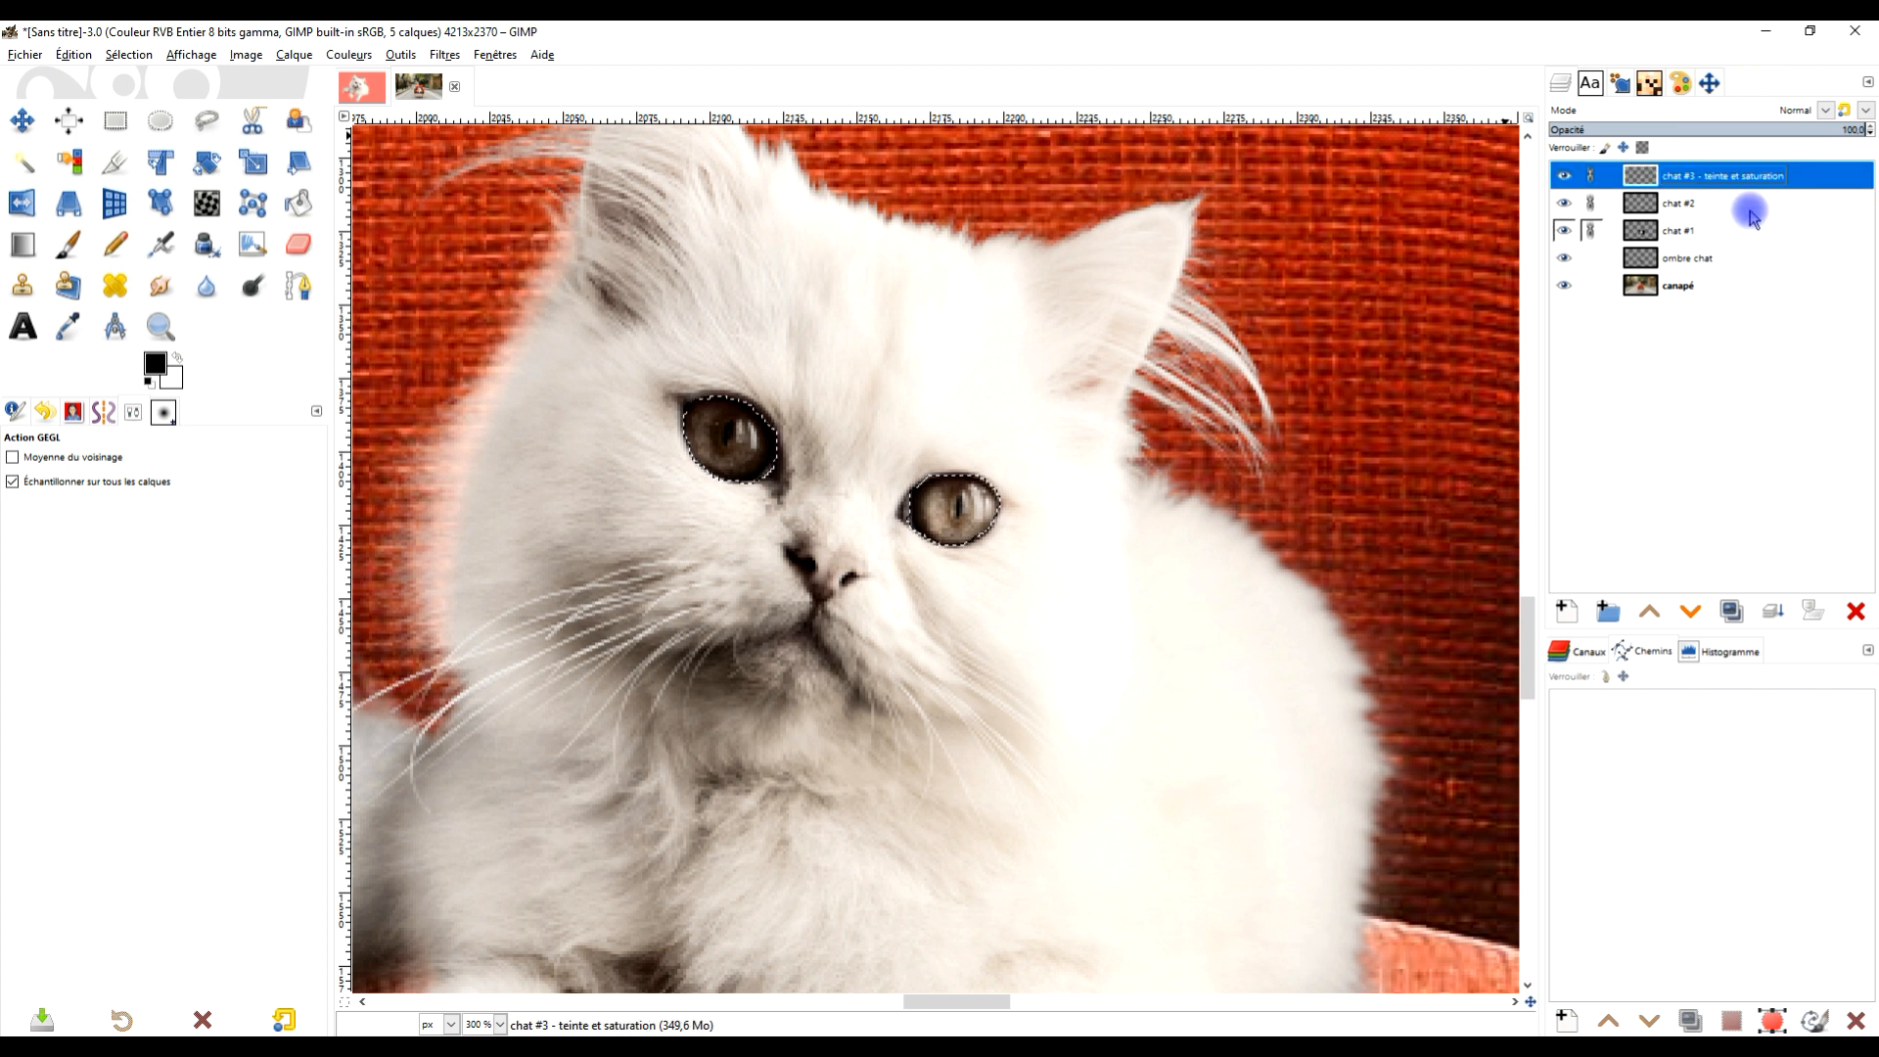
double_click(1679, 202)
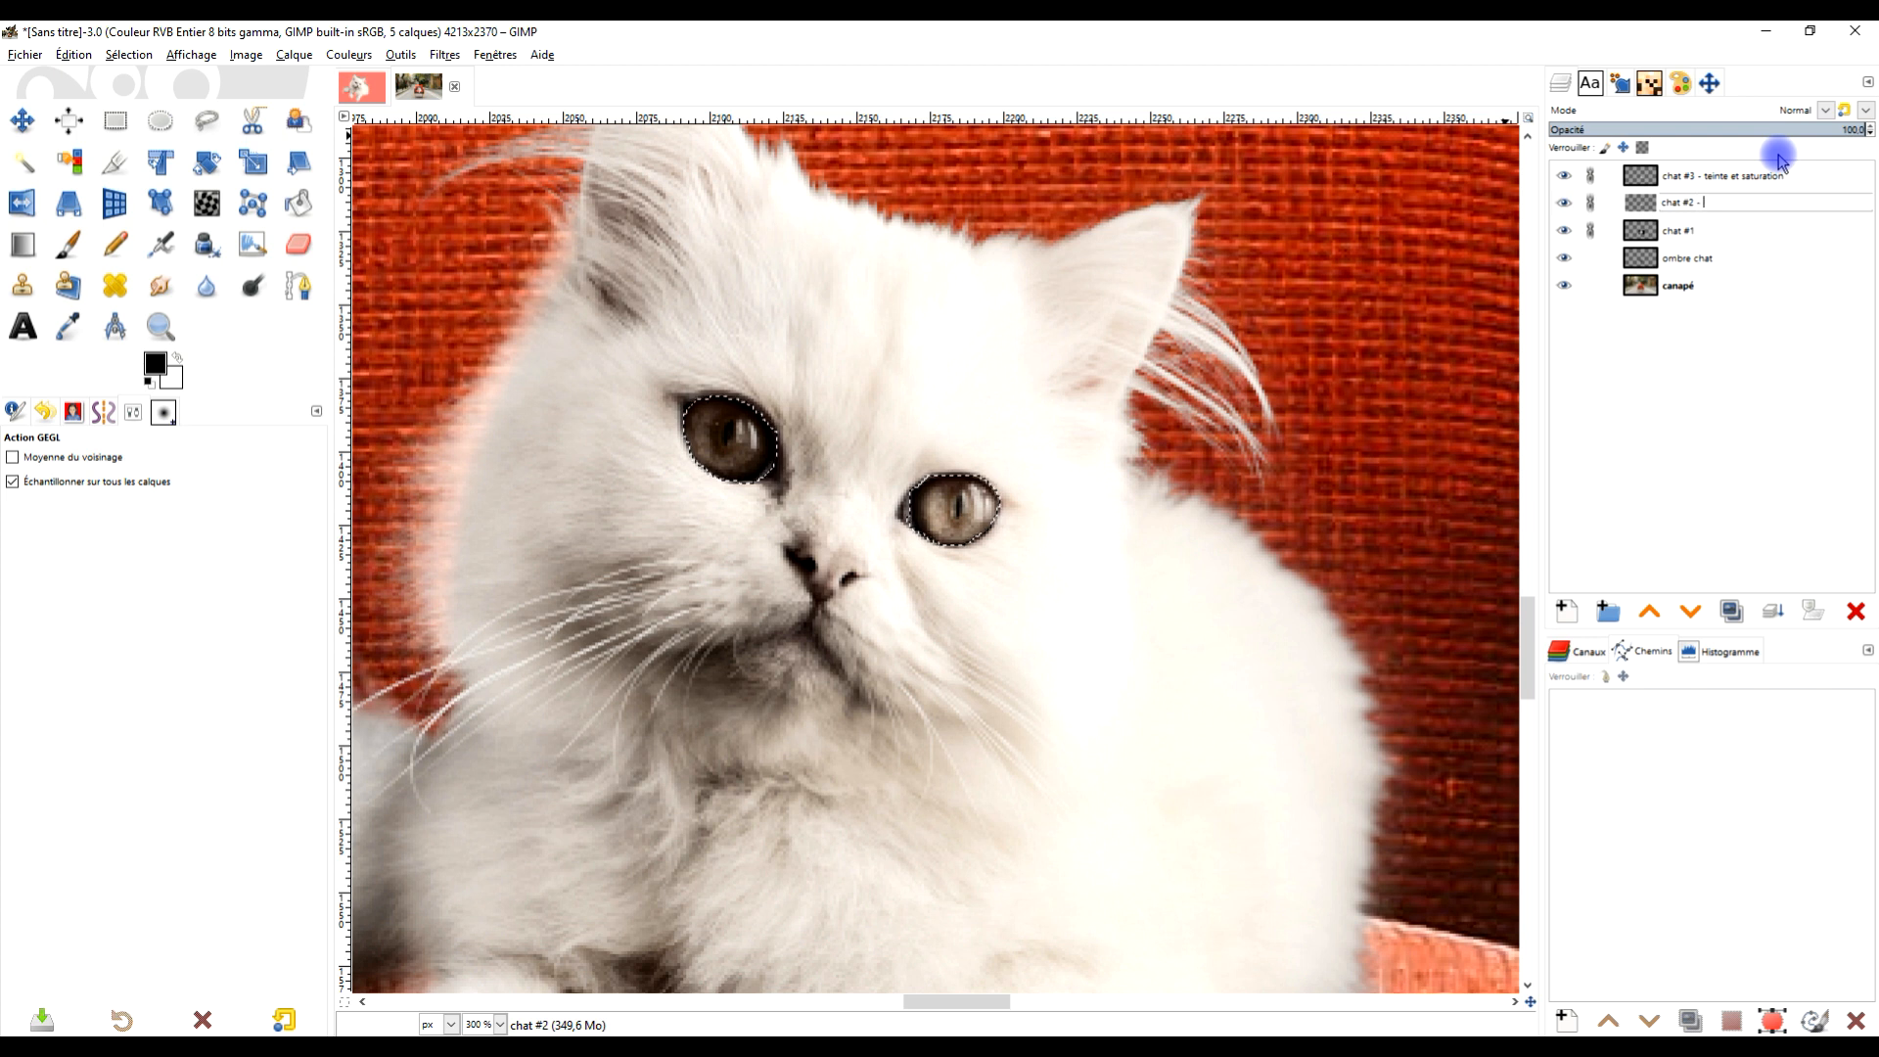
text(c)
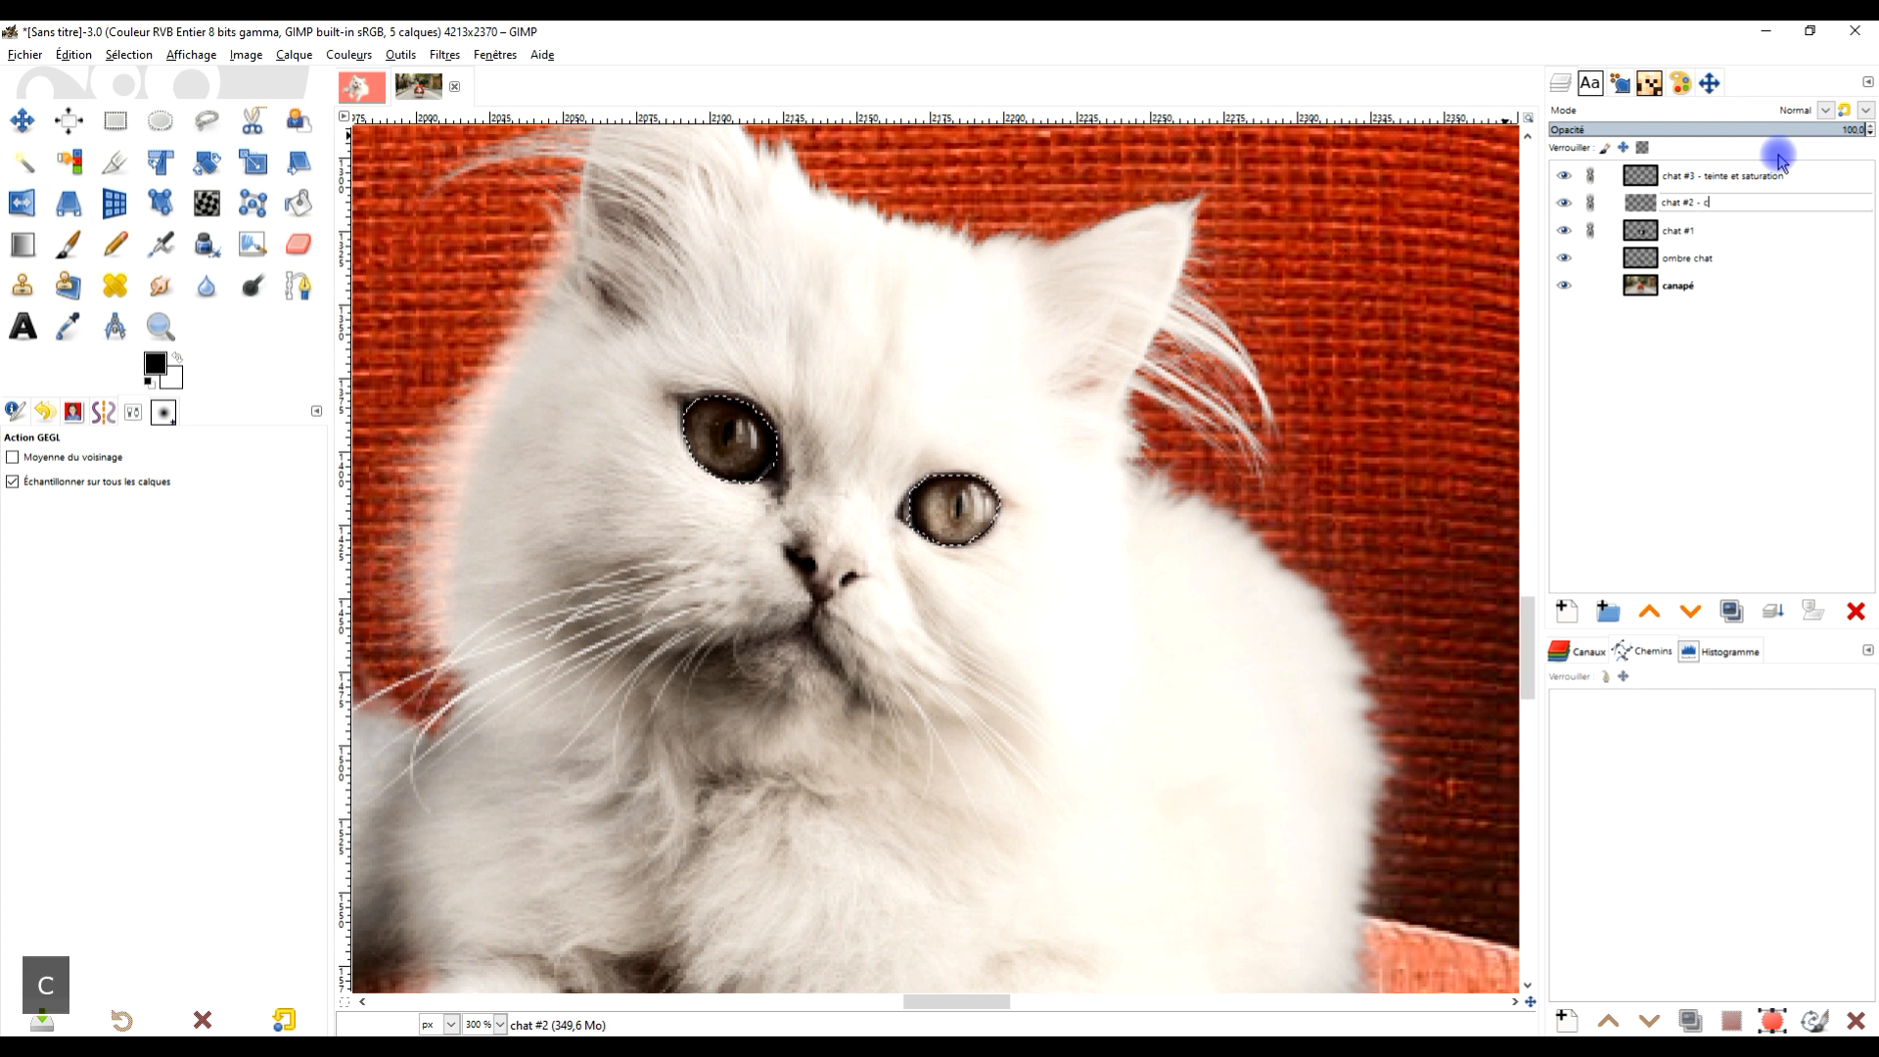
key(BackSpace)
key(Return)
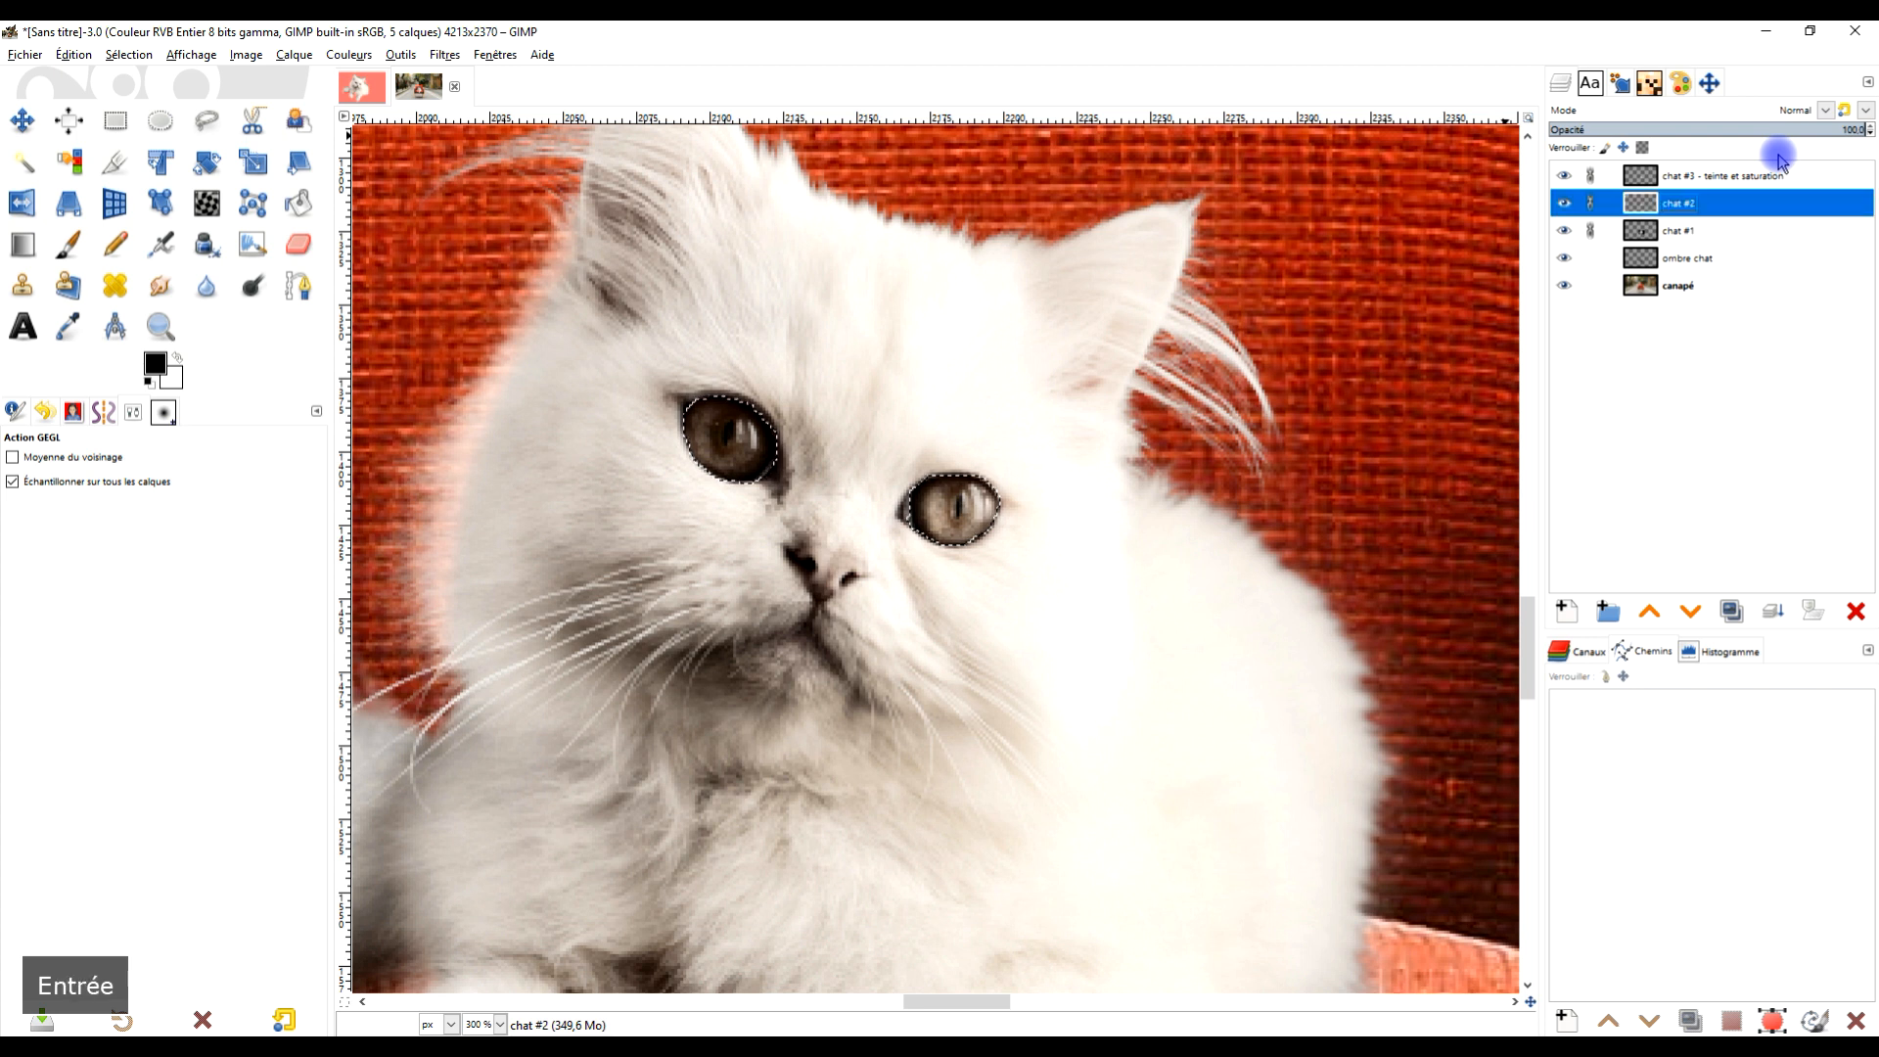
Rename the chat #1 layer as "chat #1 - écran"
key(Down)
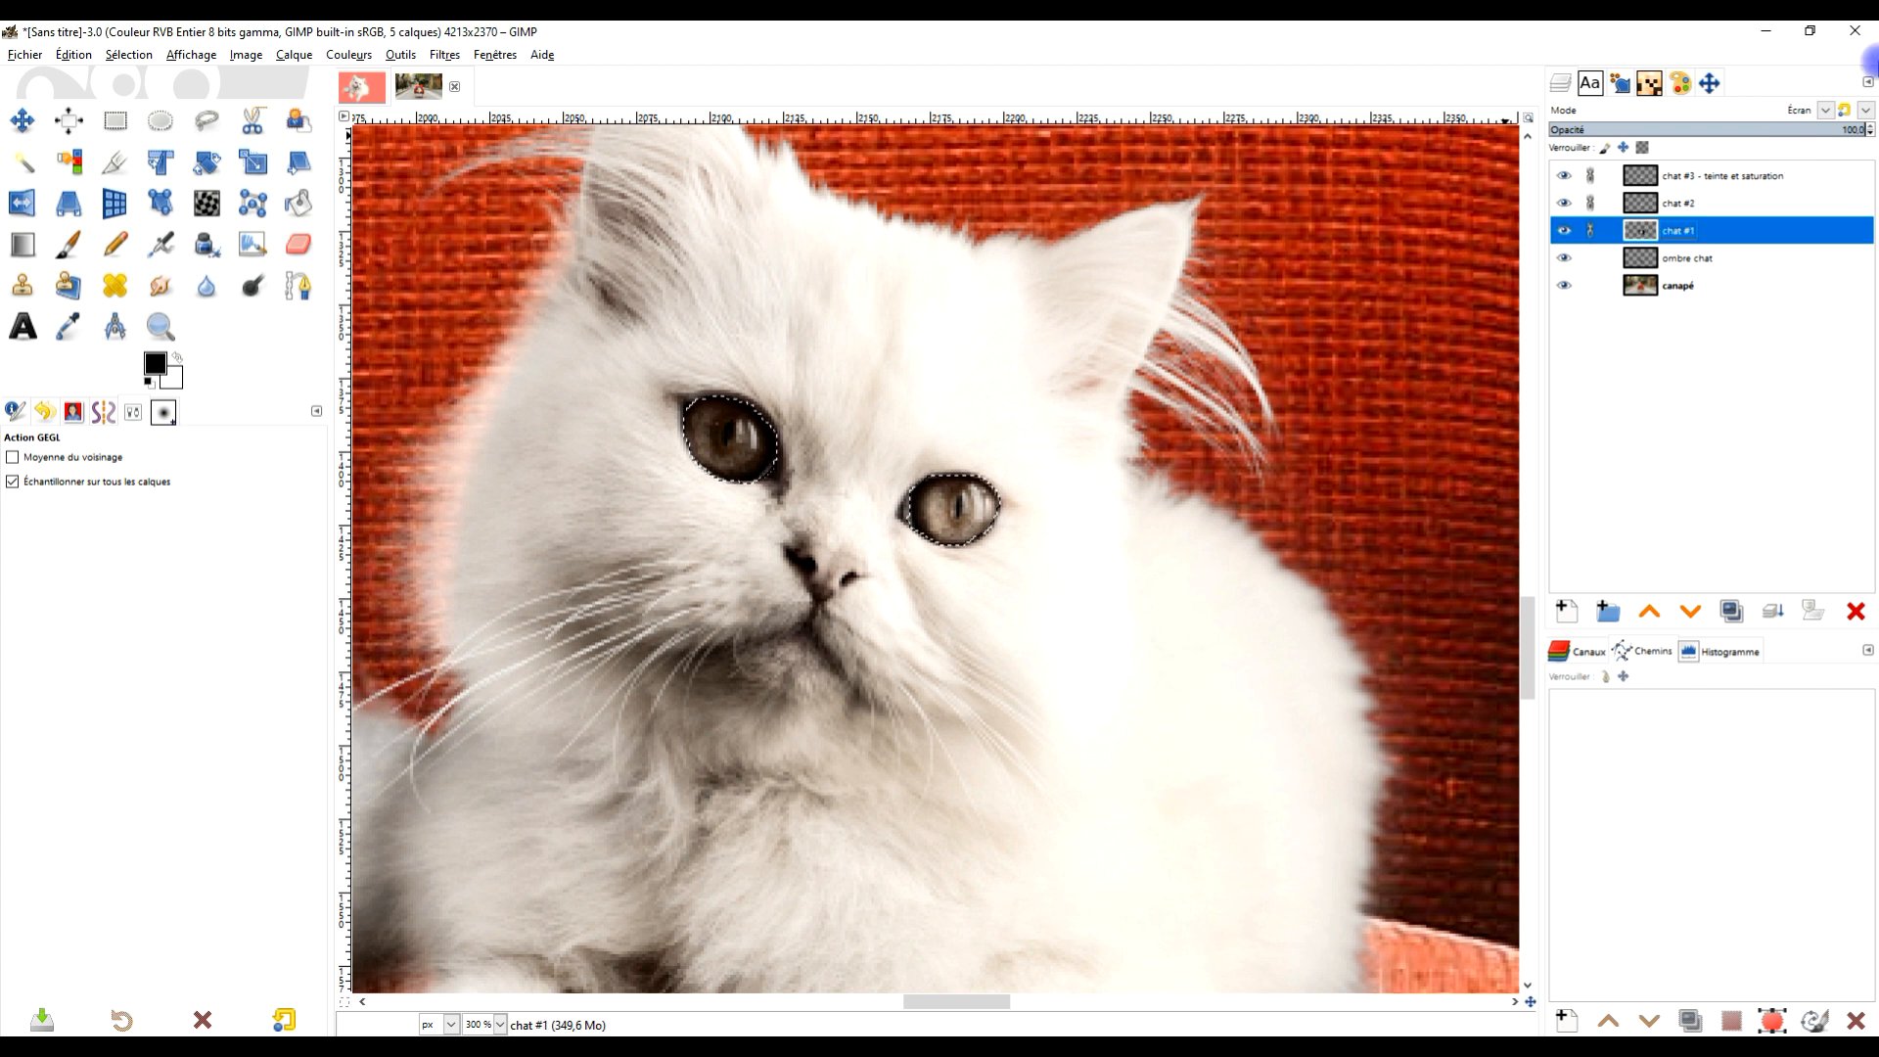
double_click(1713, 229)
text(- écran)
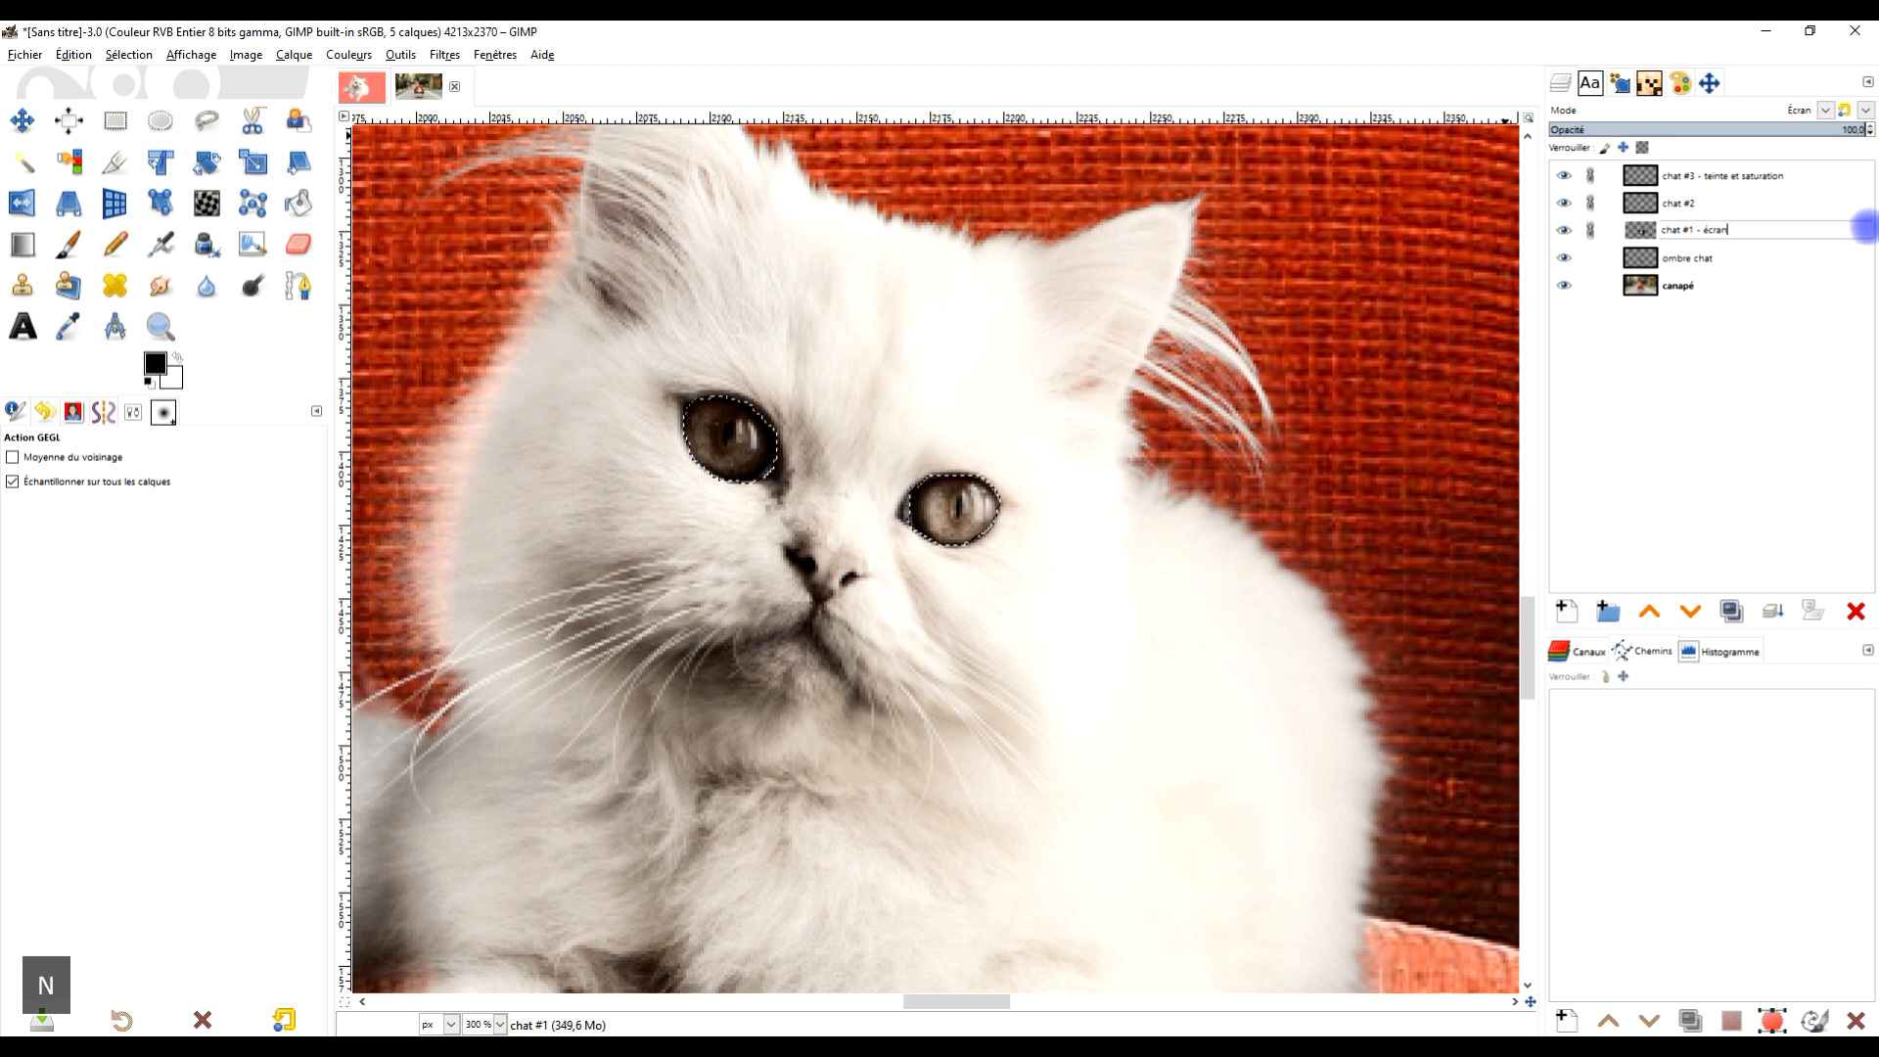
key(Return)
Recolour the selected eyes on the chat #3 layer by applying Hue-Saturation with the last-used preset
click(1711, 176)
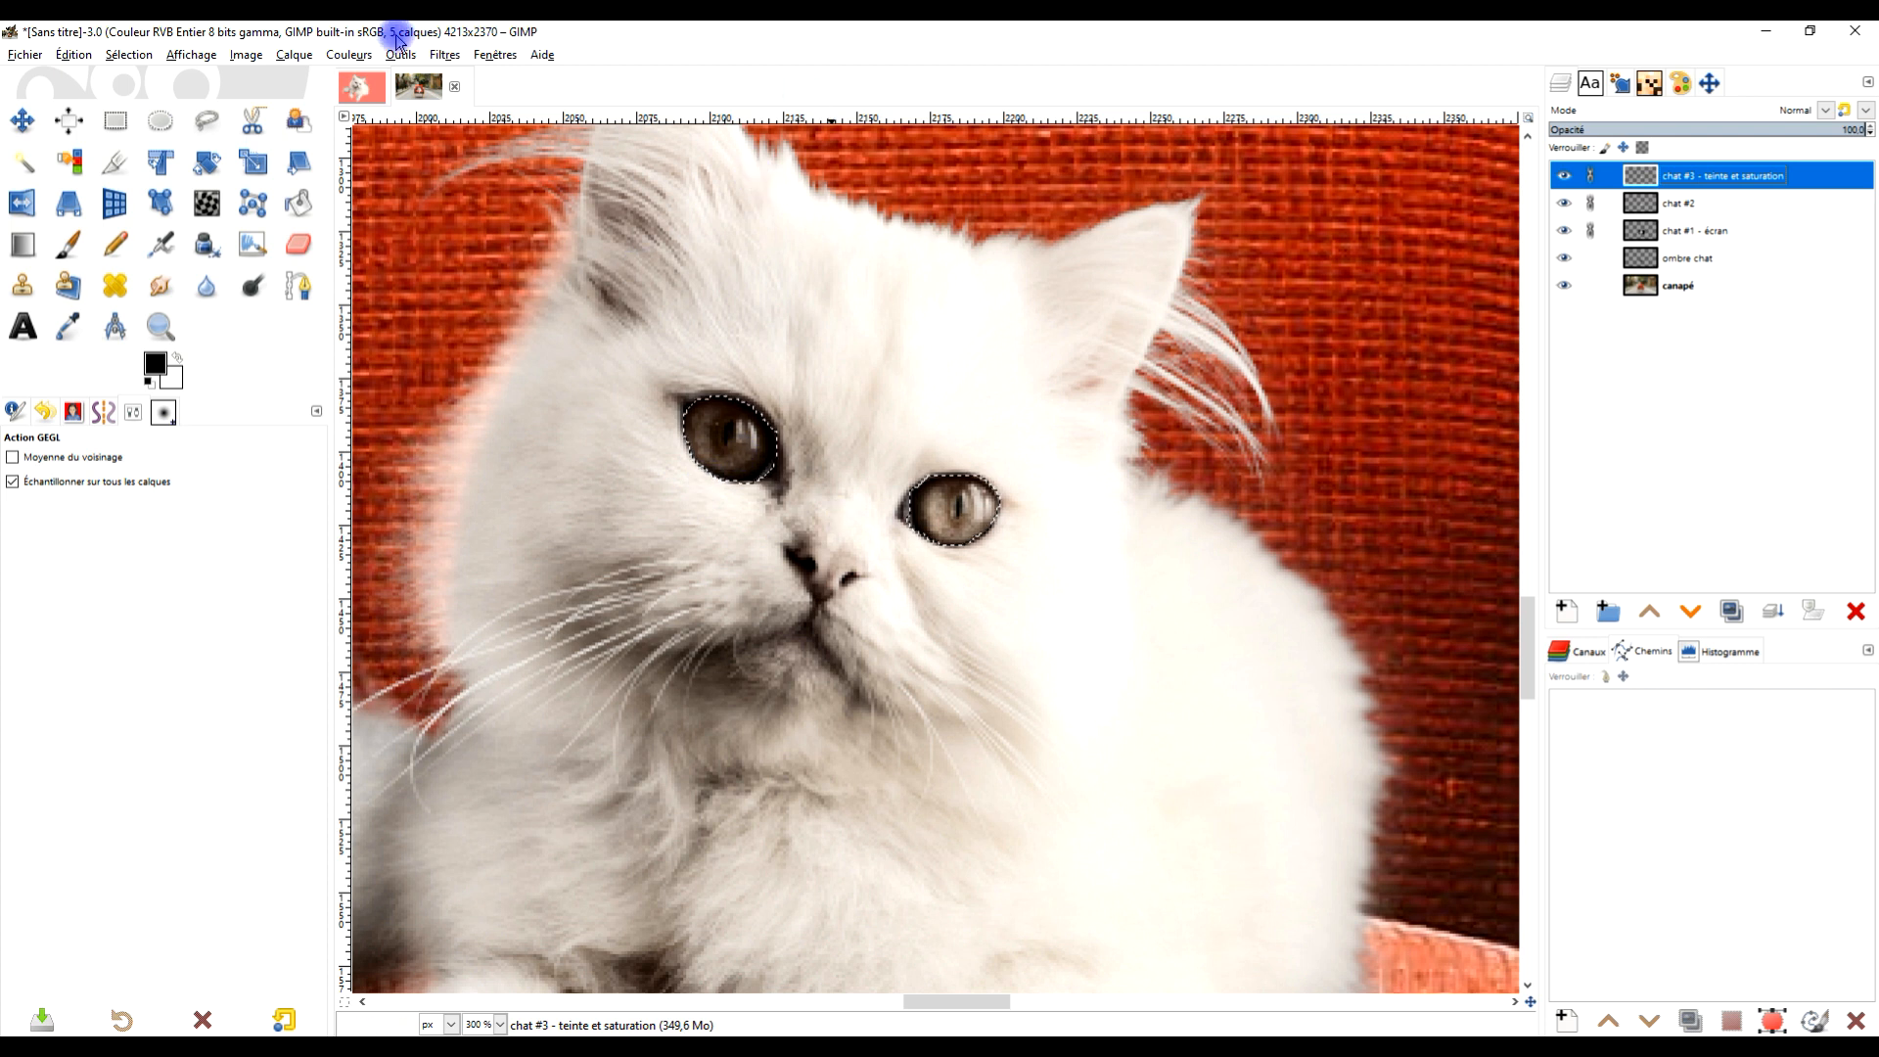
click(348, 55)
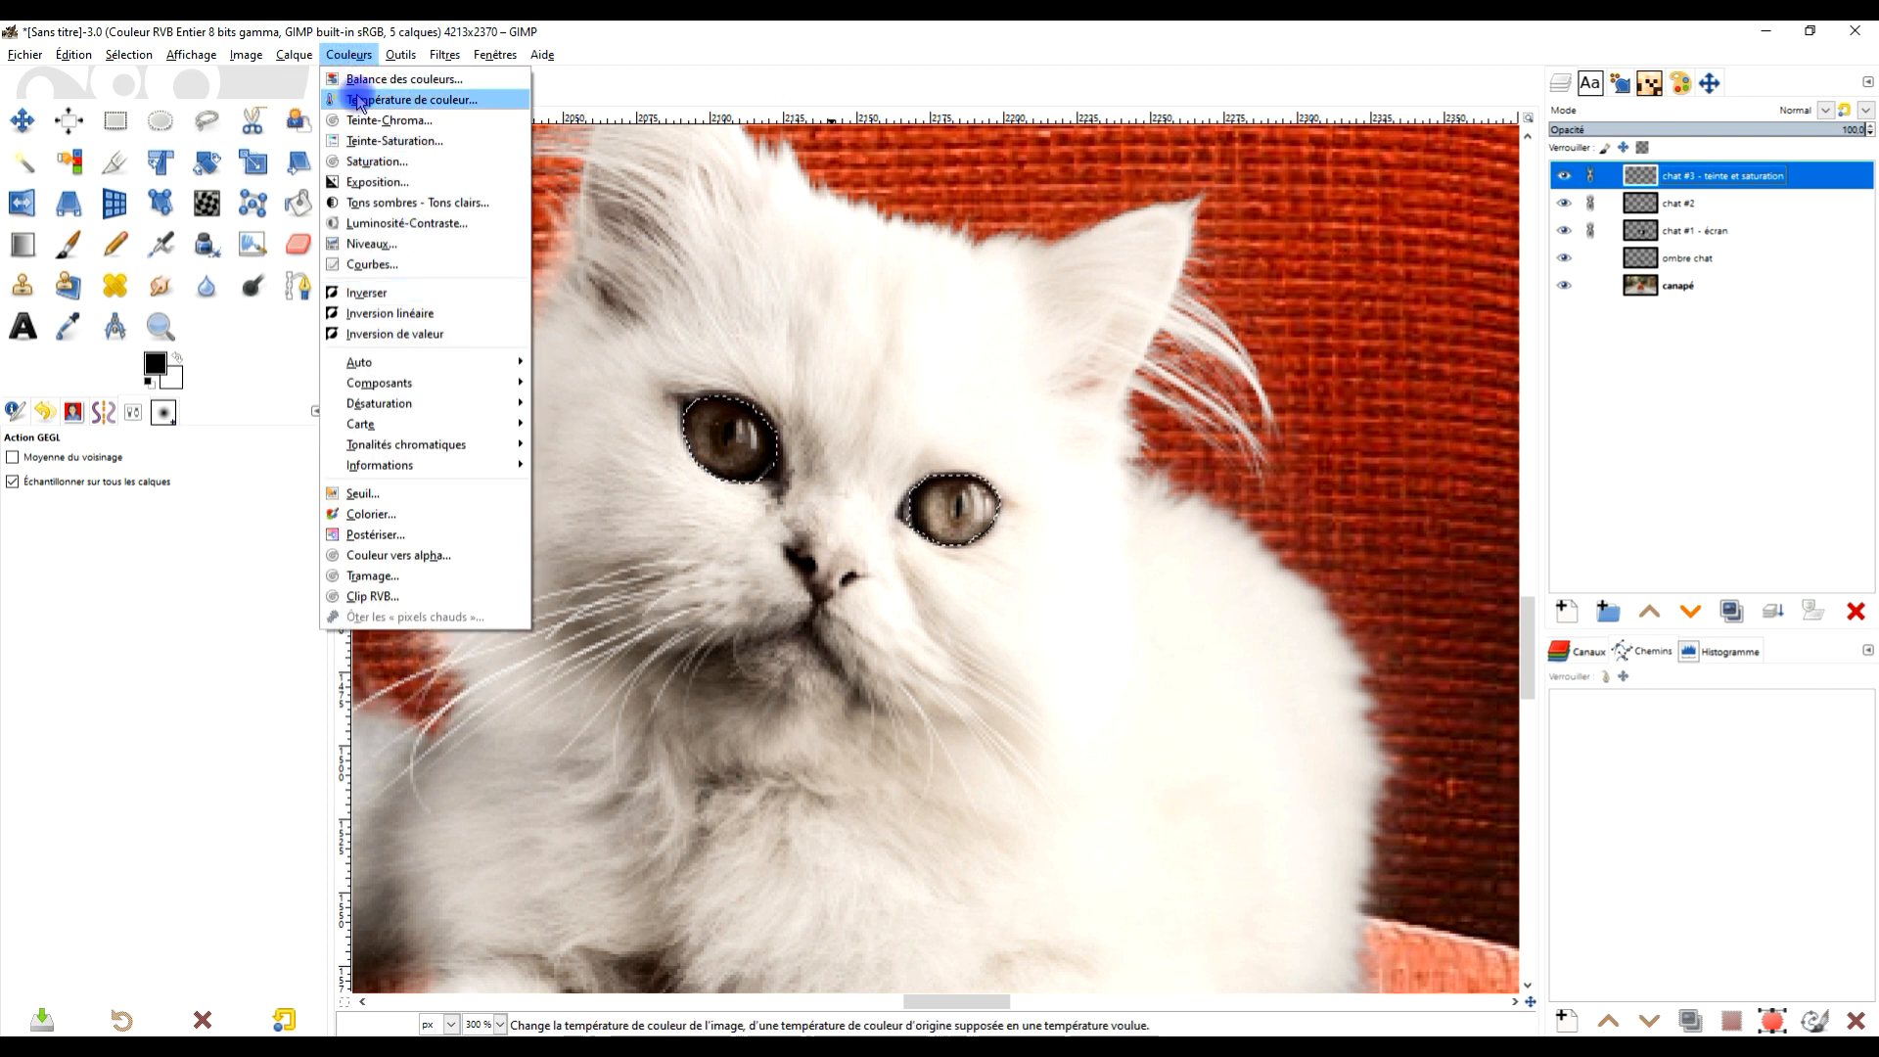
click(415, 142)
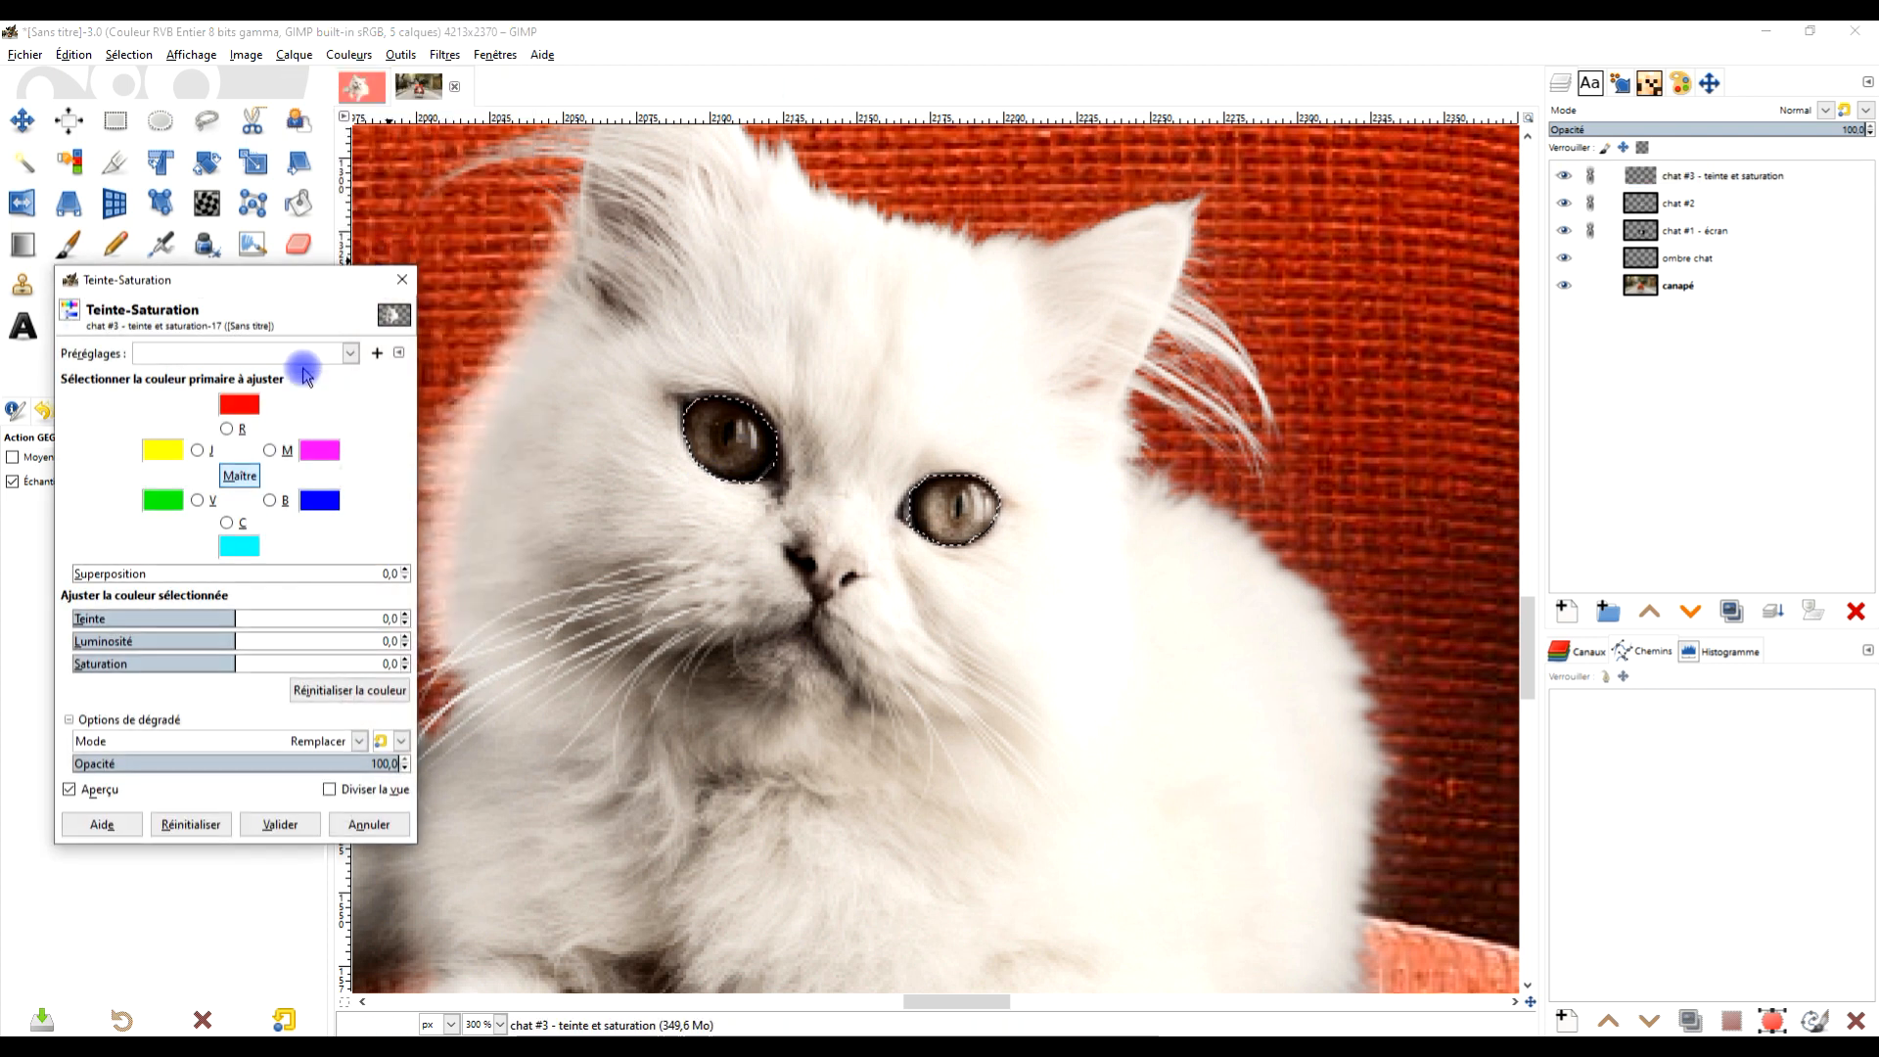
click(312, 356)
click(299, 384)
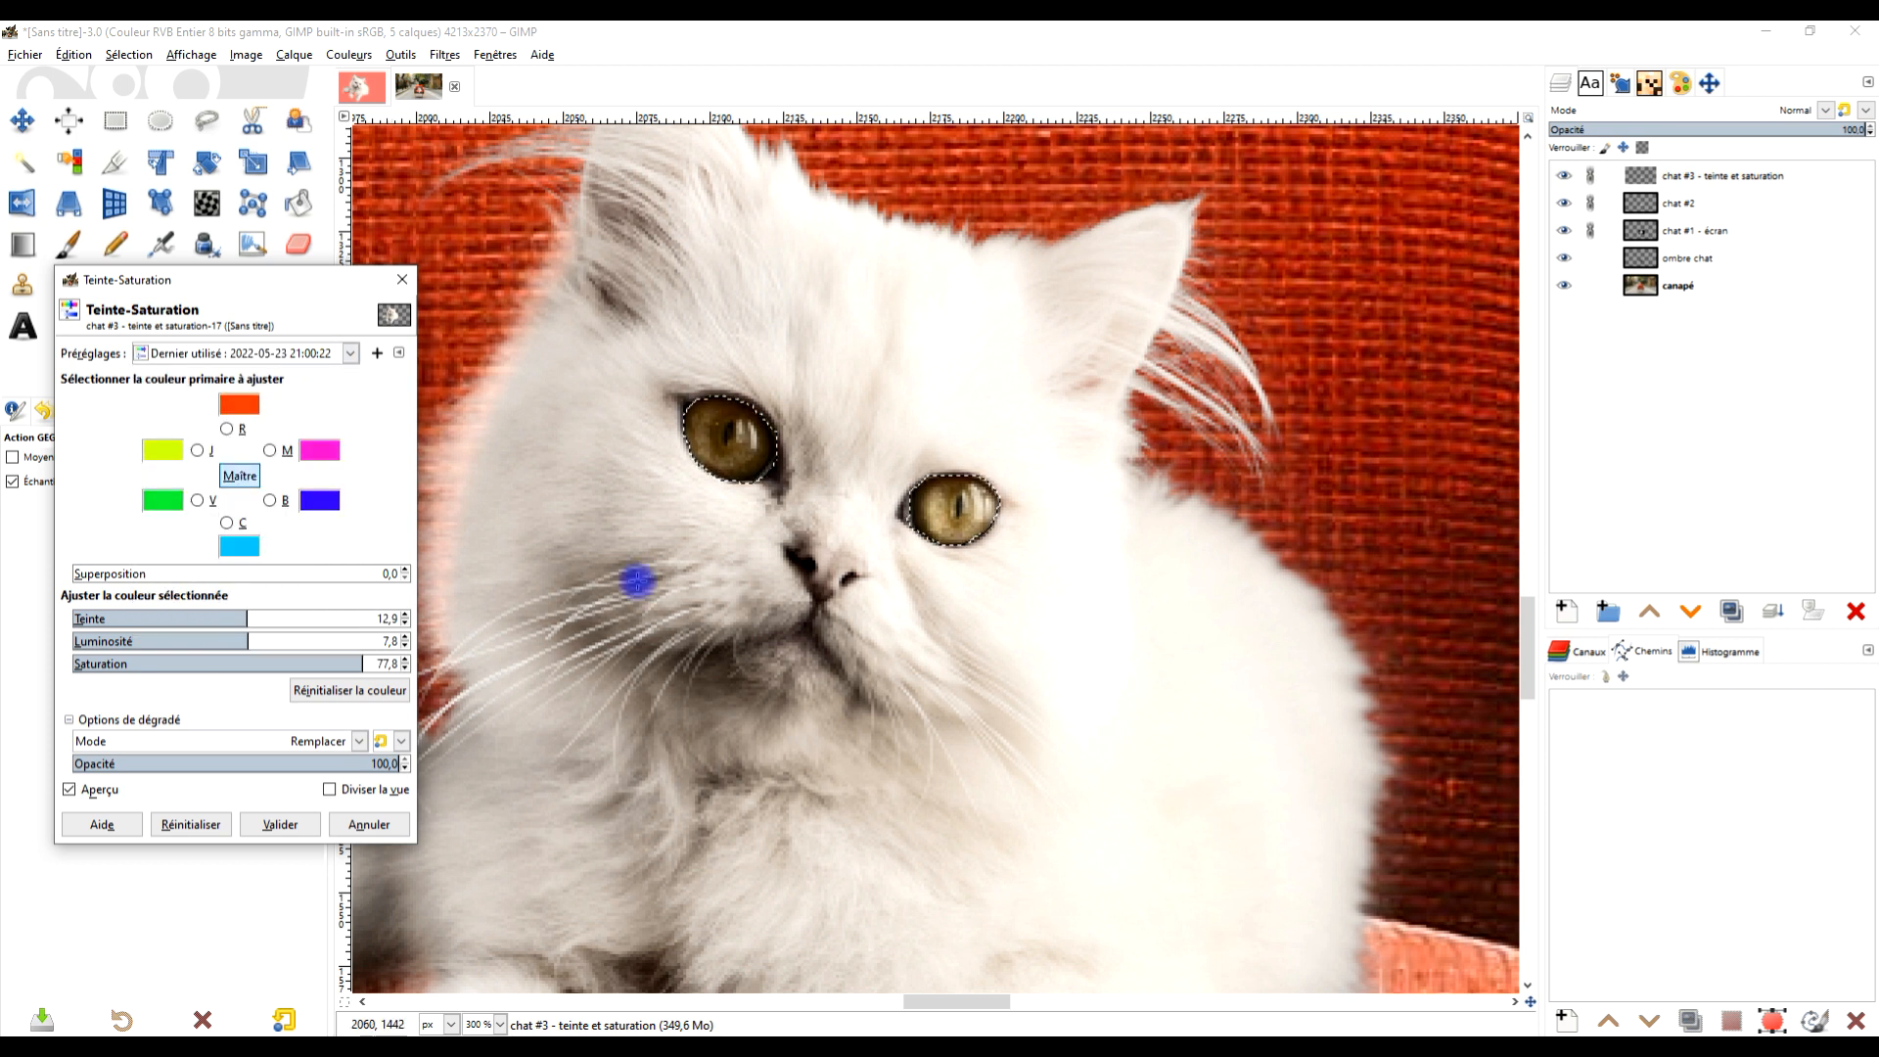
click(284, 824)
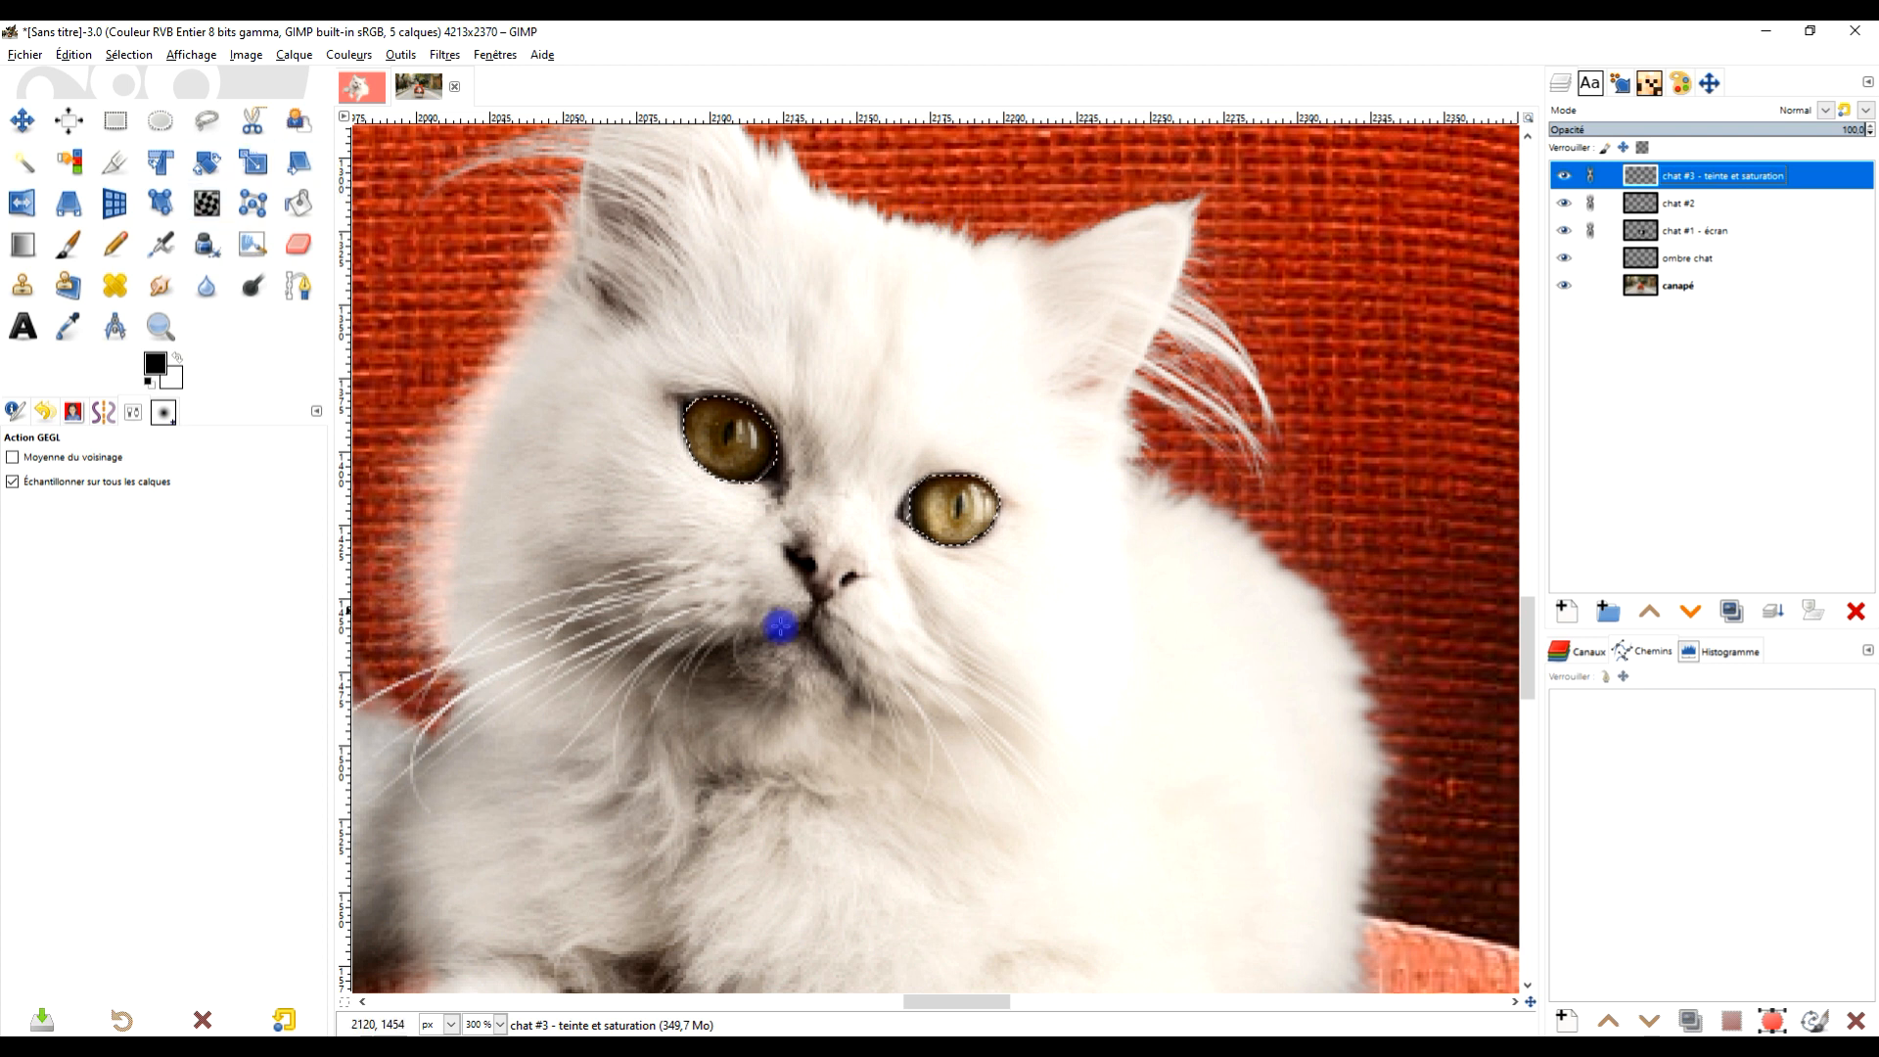
Outline the cat's nose with a freehand selection that replaces the current selection
scroll(783, 562, up, 2)
scroll(861, 553, up, 2)
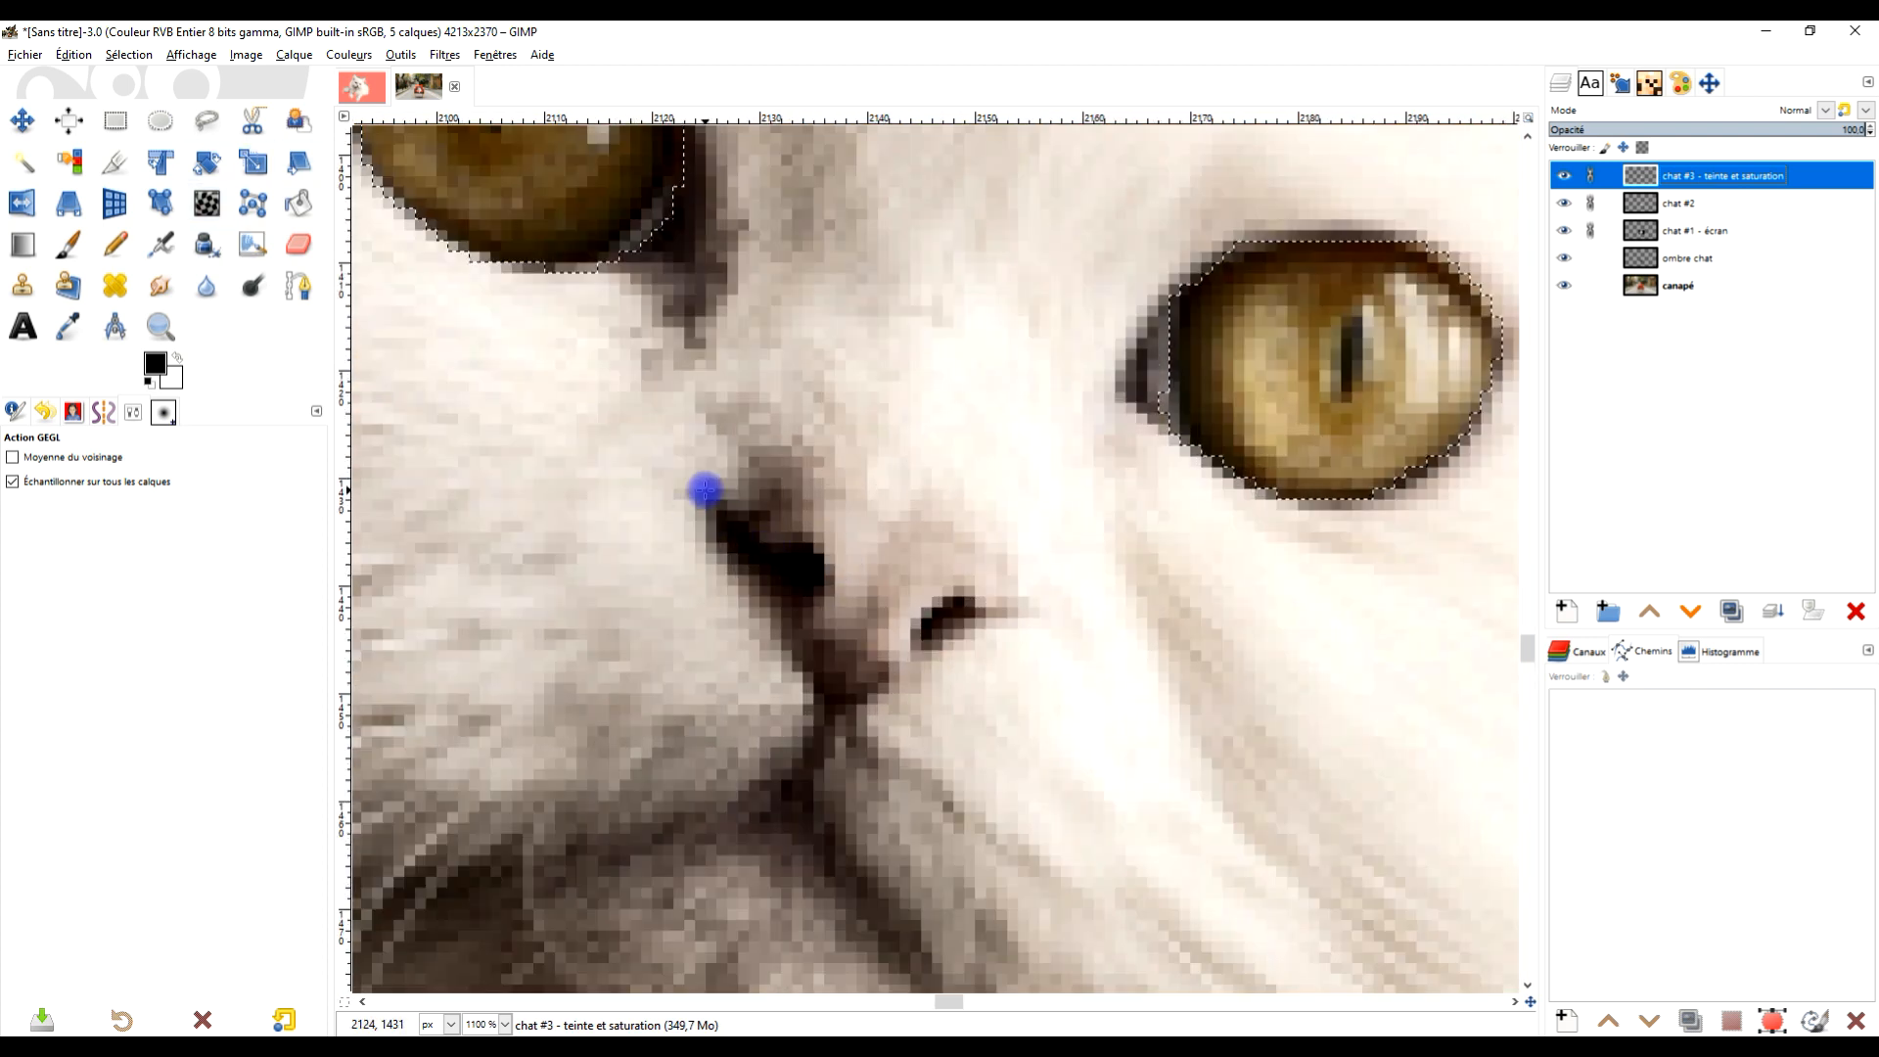
click(205, 120)
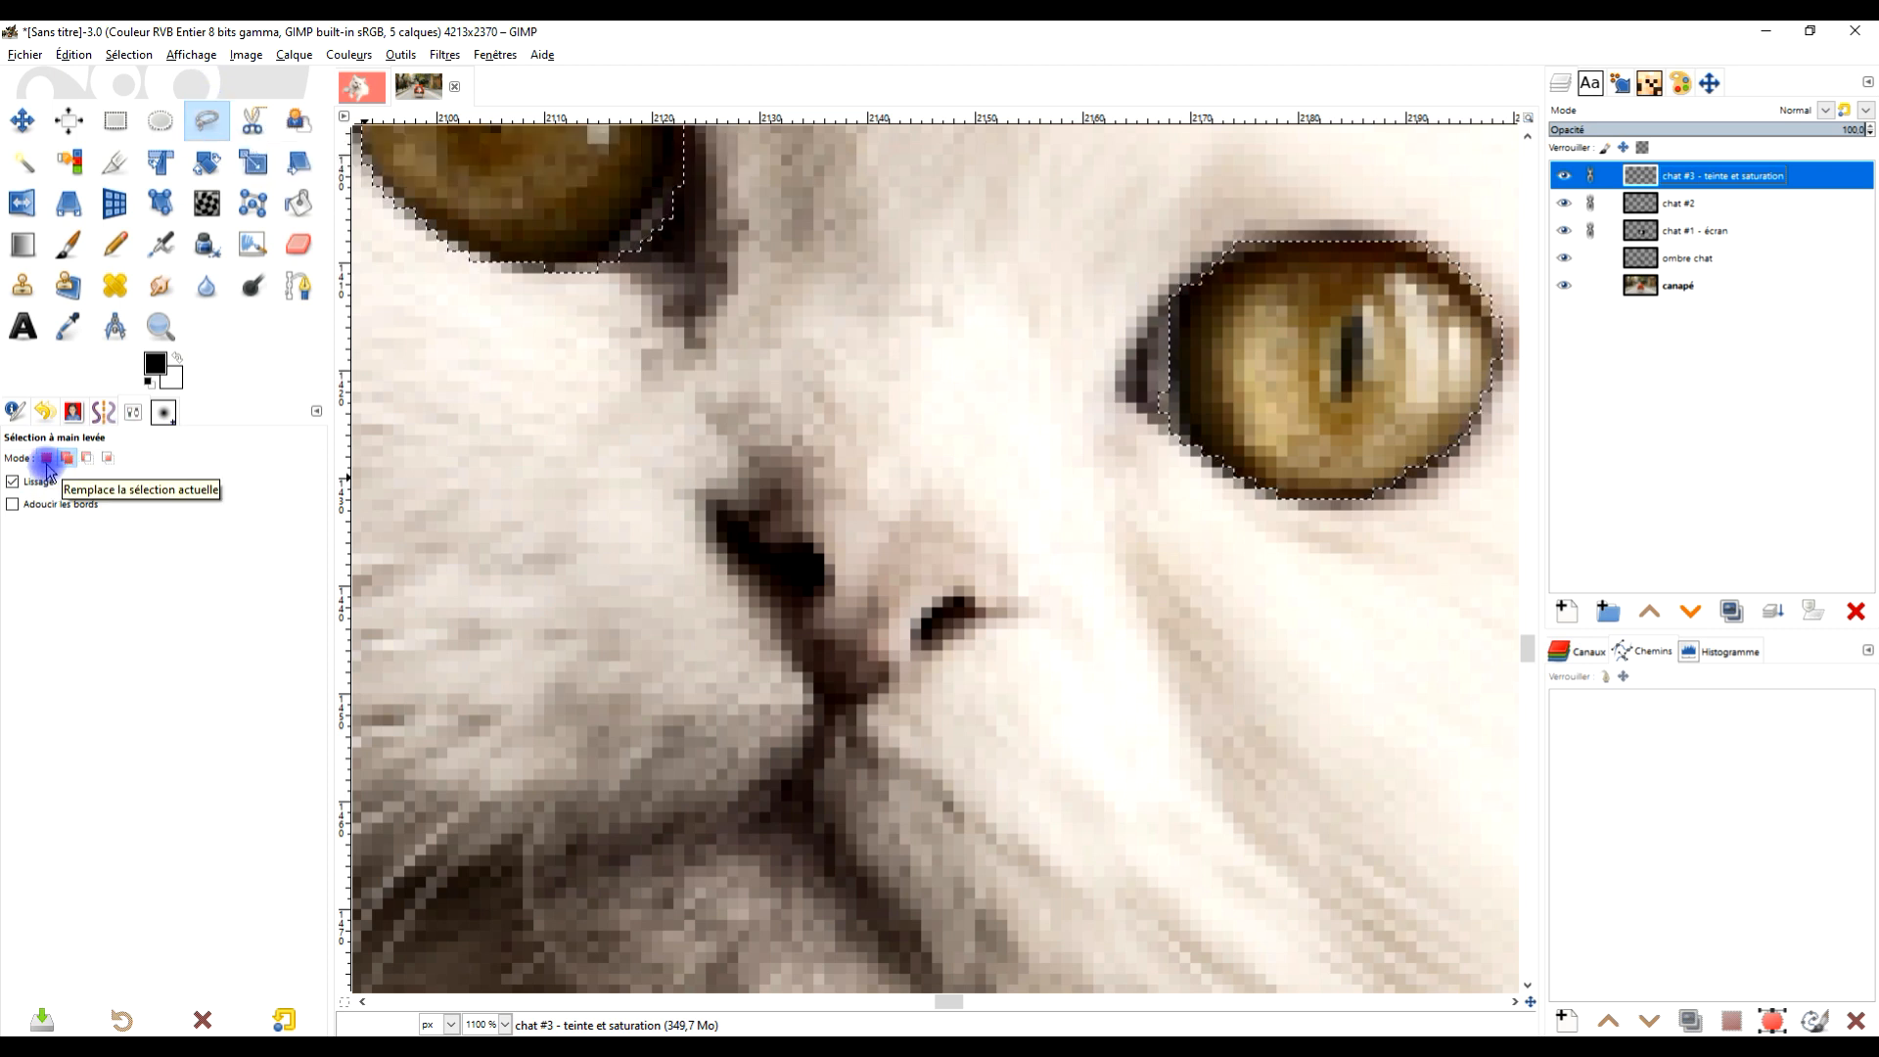
mouse_move(737, 511)
mouse_down()
mouse_move(808, 487)
mouse_move(864, 503)
mouse_up()
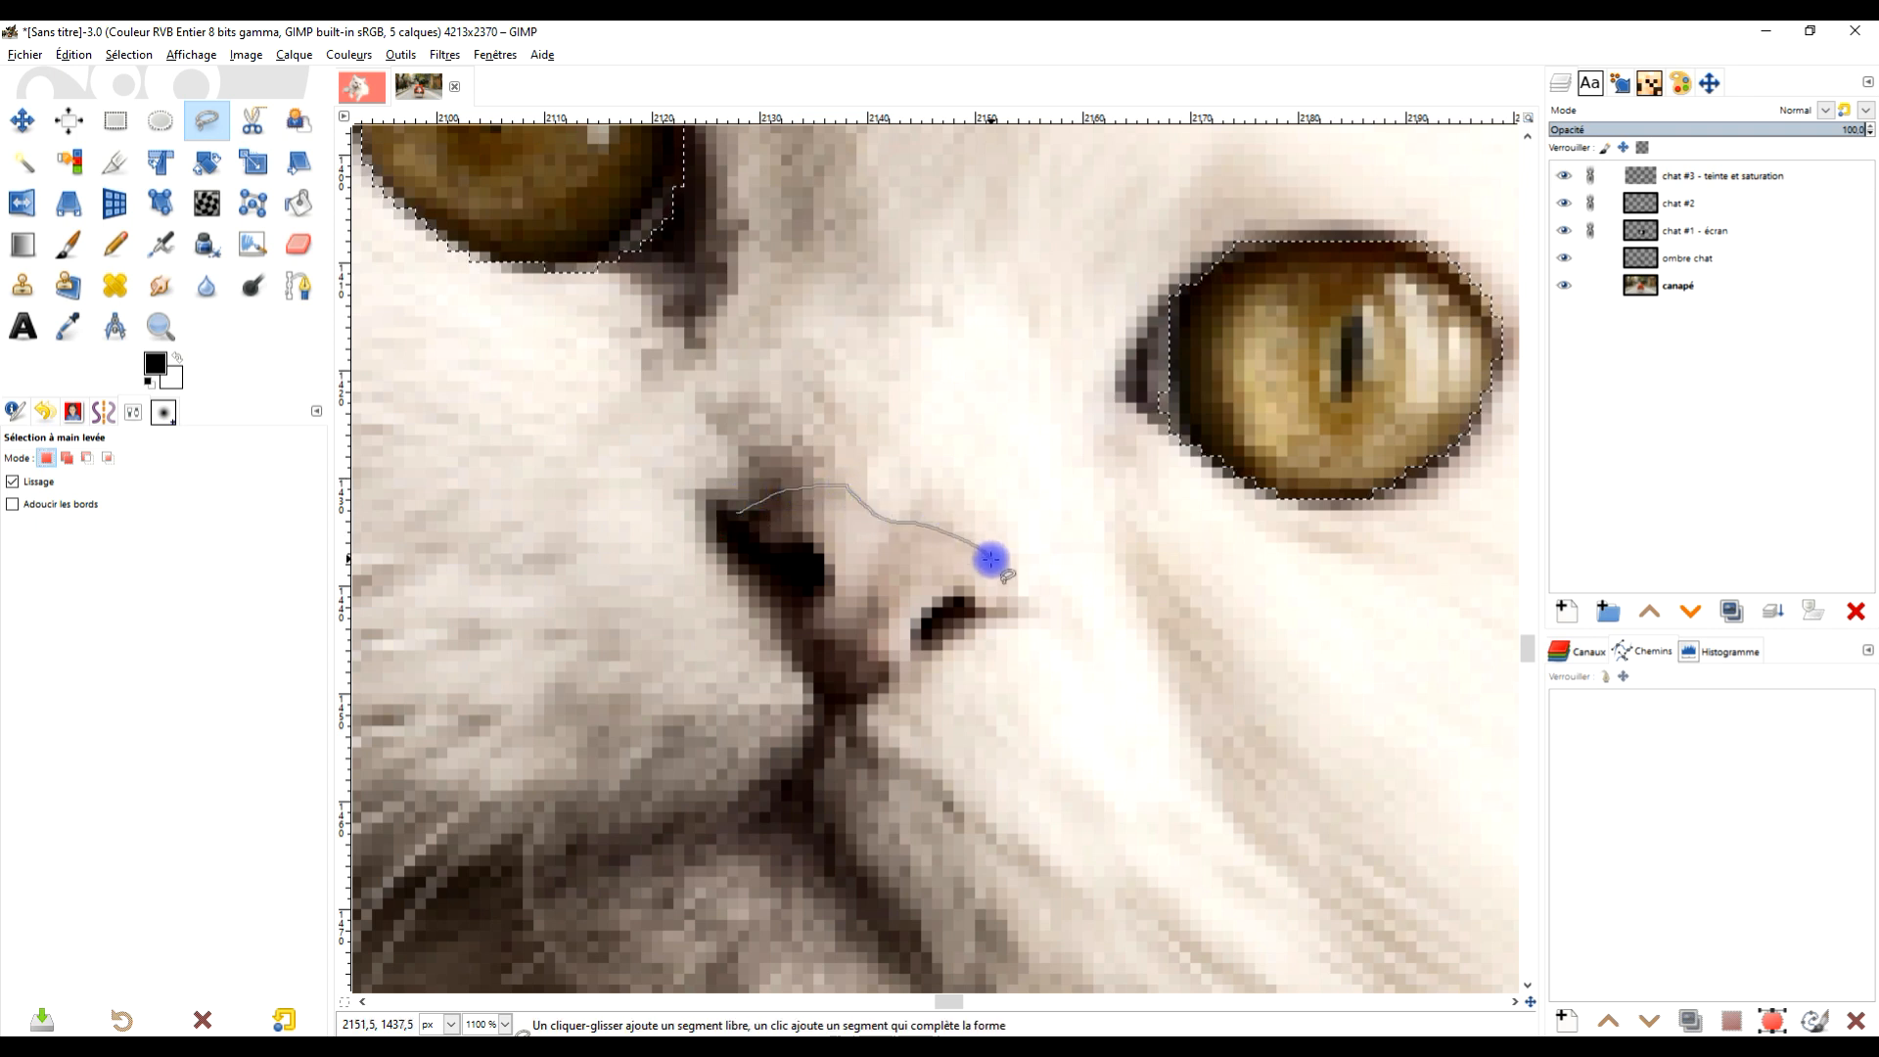
mouse_move(1009, 596)
mouse_down()
mouse_move(851, 705)
mouse_move(815, 694)
mouse_move(738, 591)
mouse_move(714, 532)
mouse_move(727, 511)
mouse_up()
key(Return)
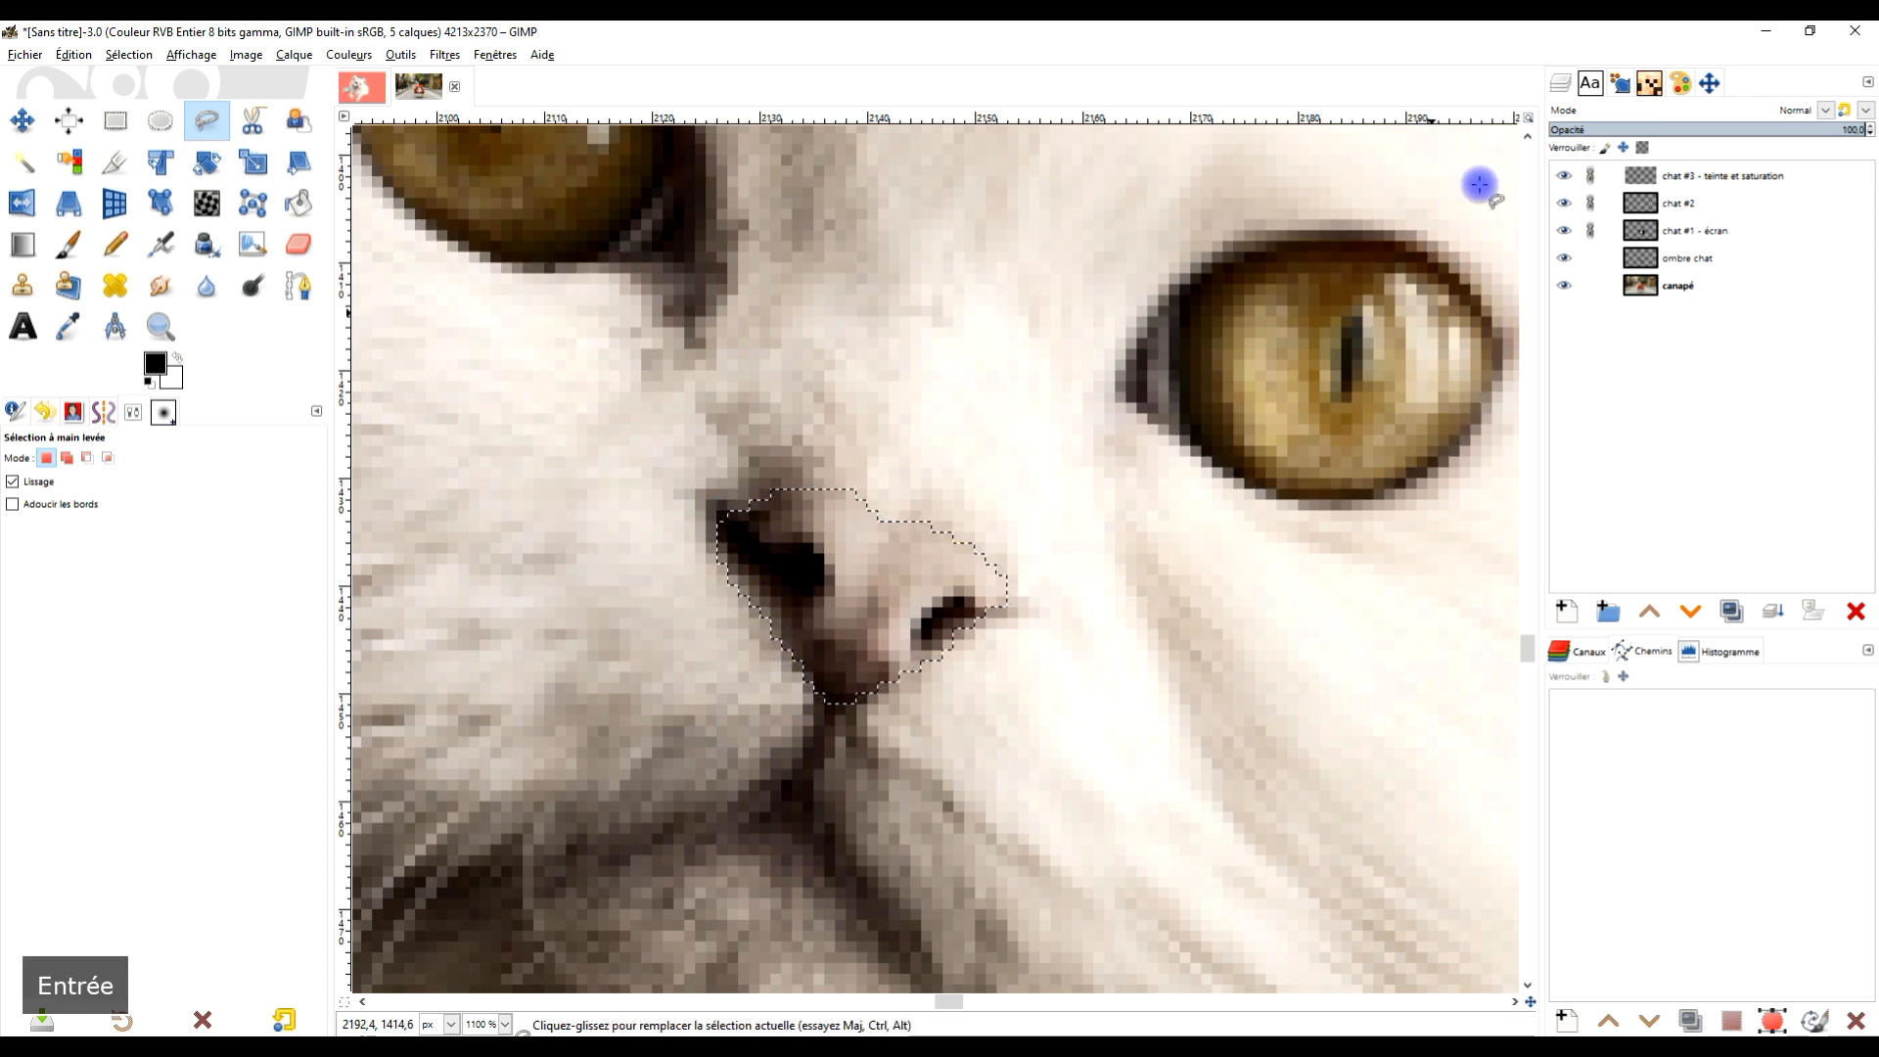
Recolour the selected nose with Hue-Saturation at hue -3.2, lightness 5.4 and saturation 62.3, and clear the selection
click(348, 54)
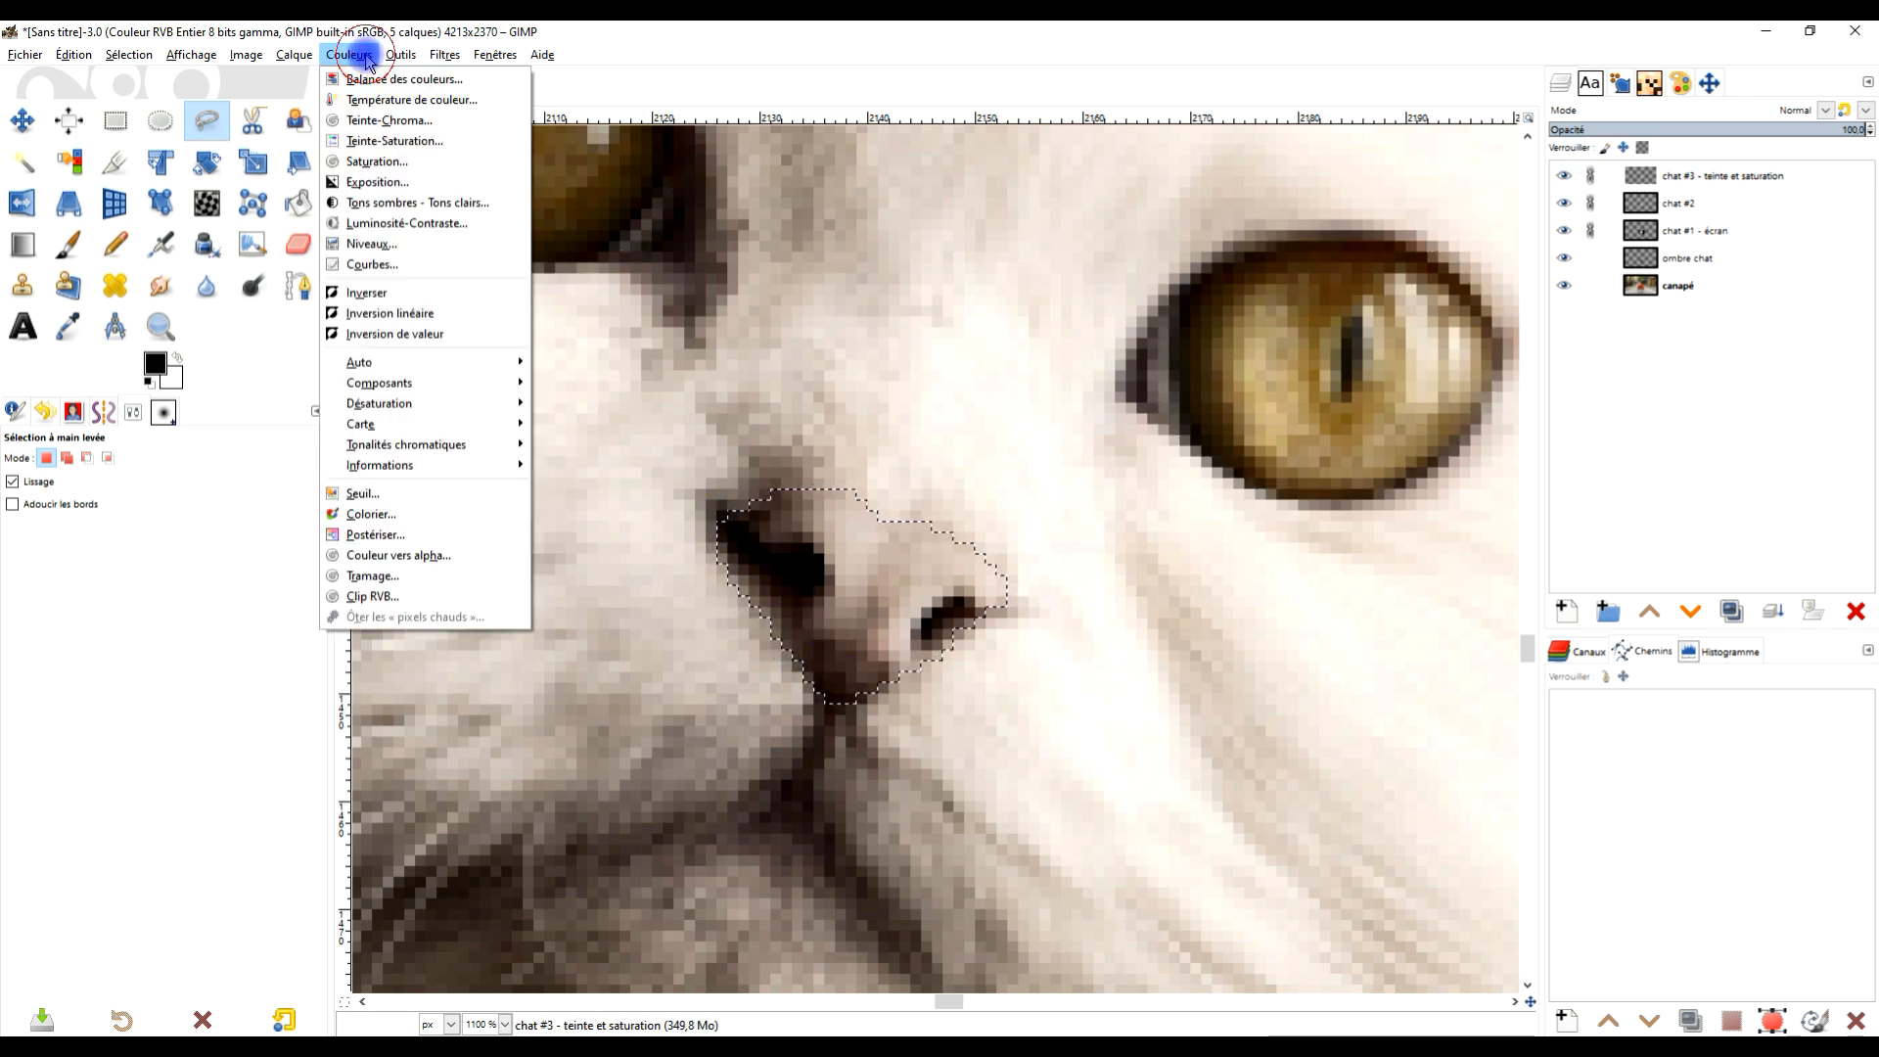
click(395, 139)
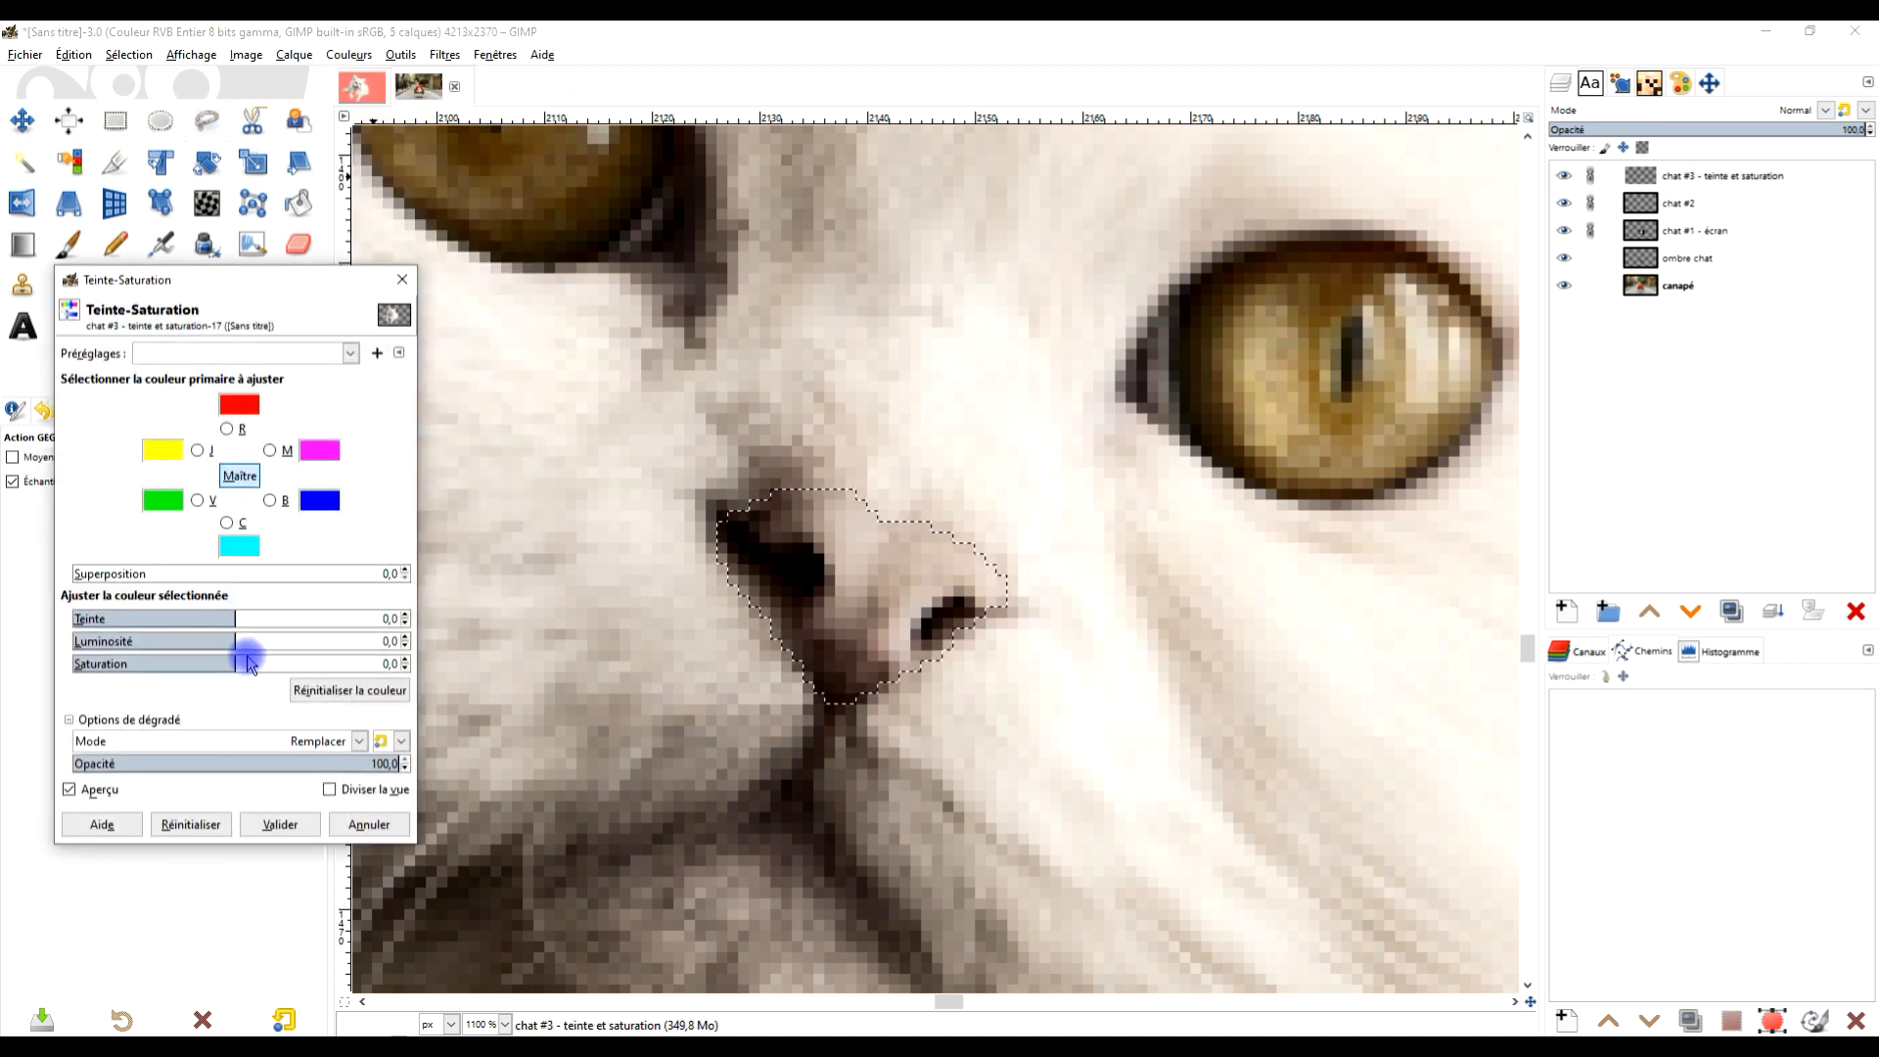
drag(243, 664, 337, 664)
scroll(1015, 567, down, 3)
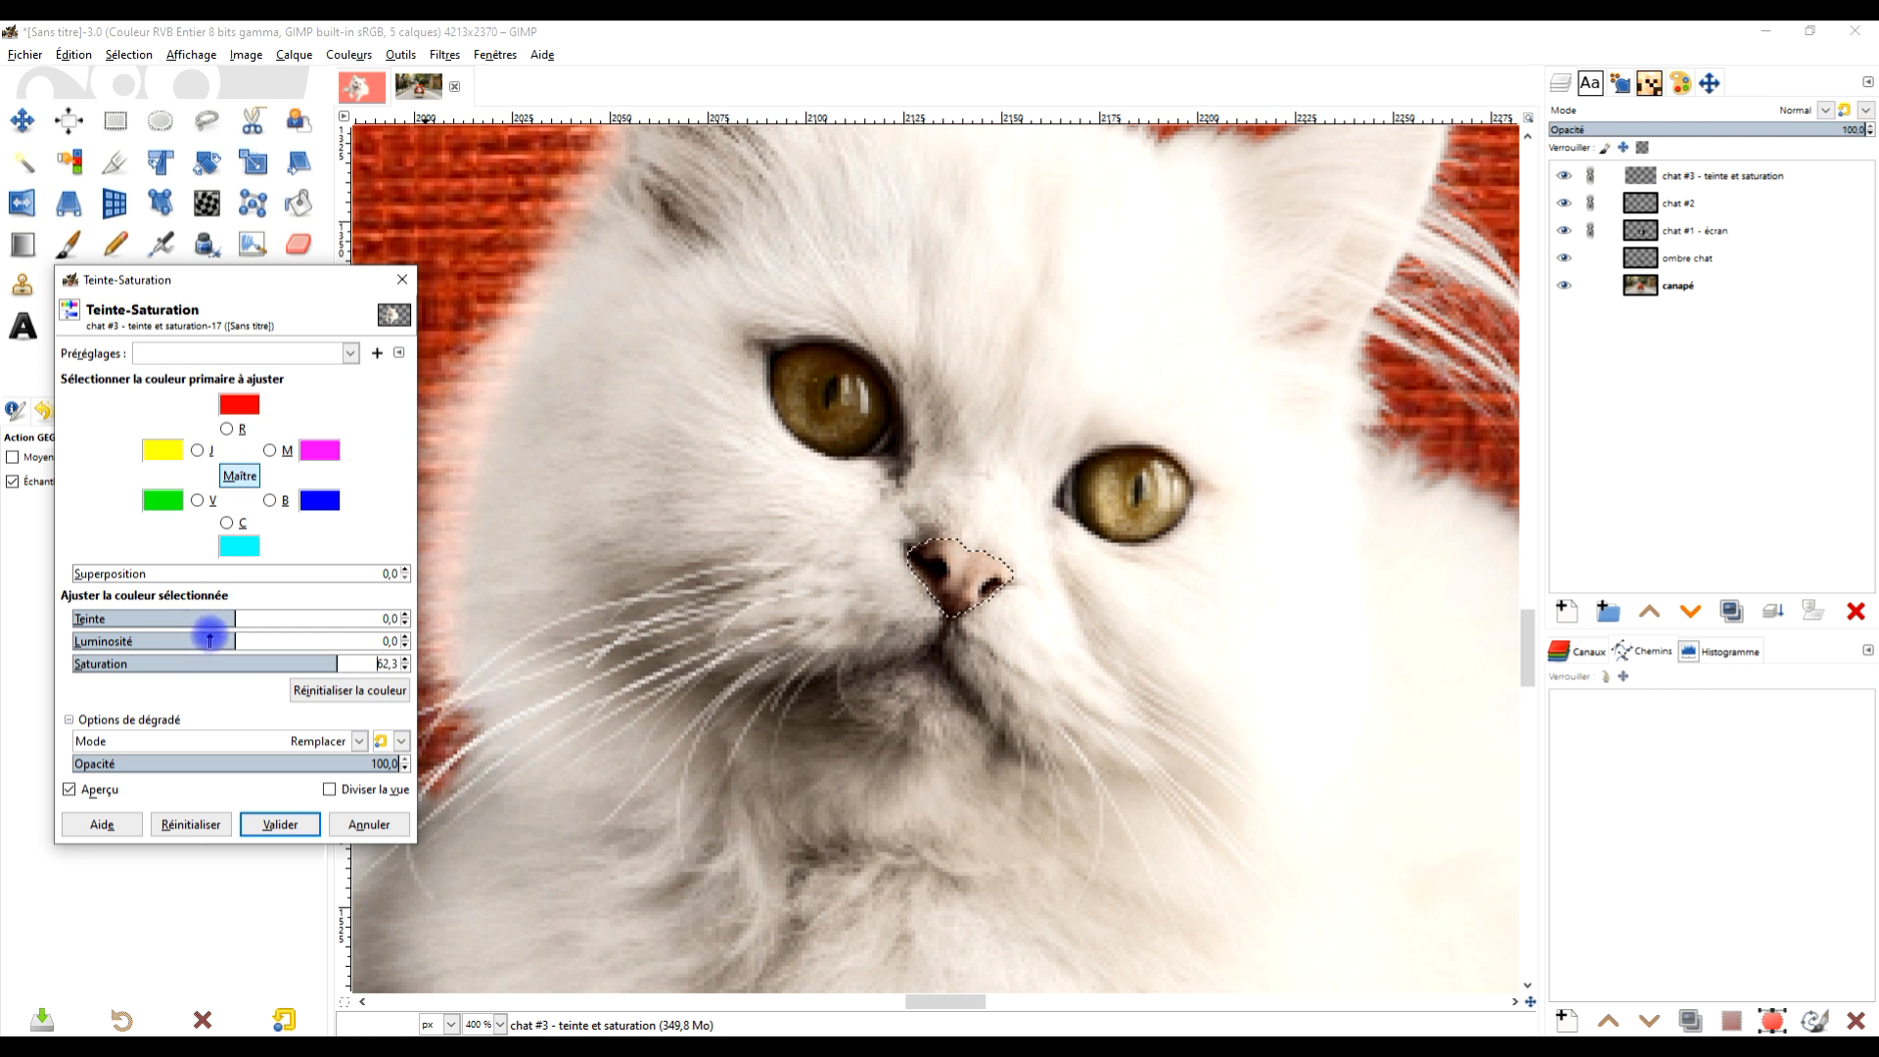
drag(244, 641, 228, 617)
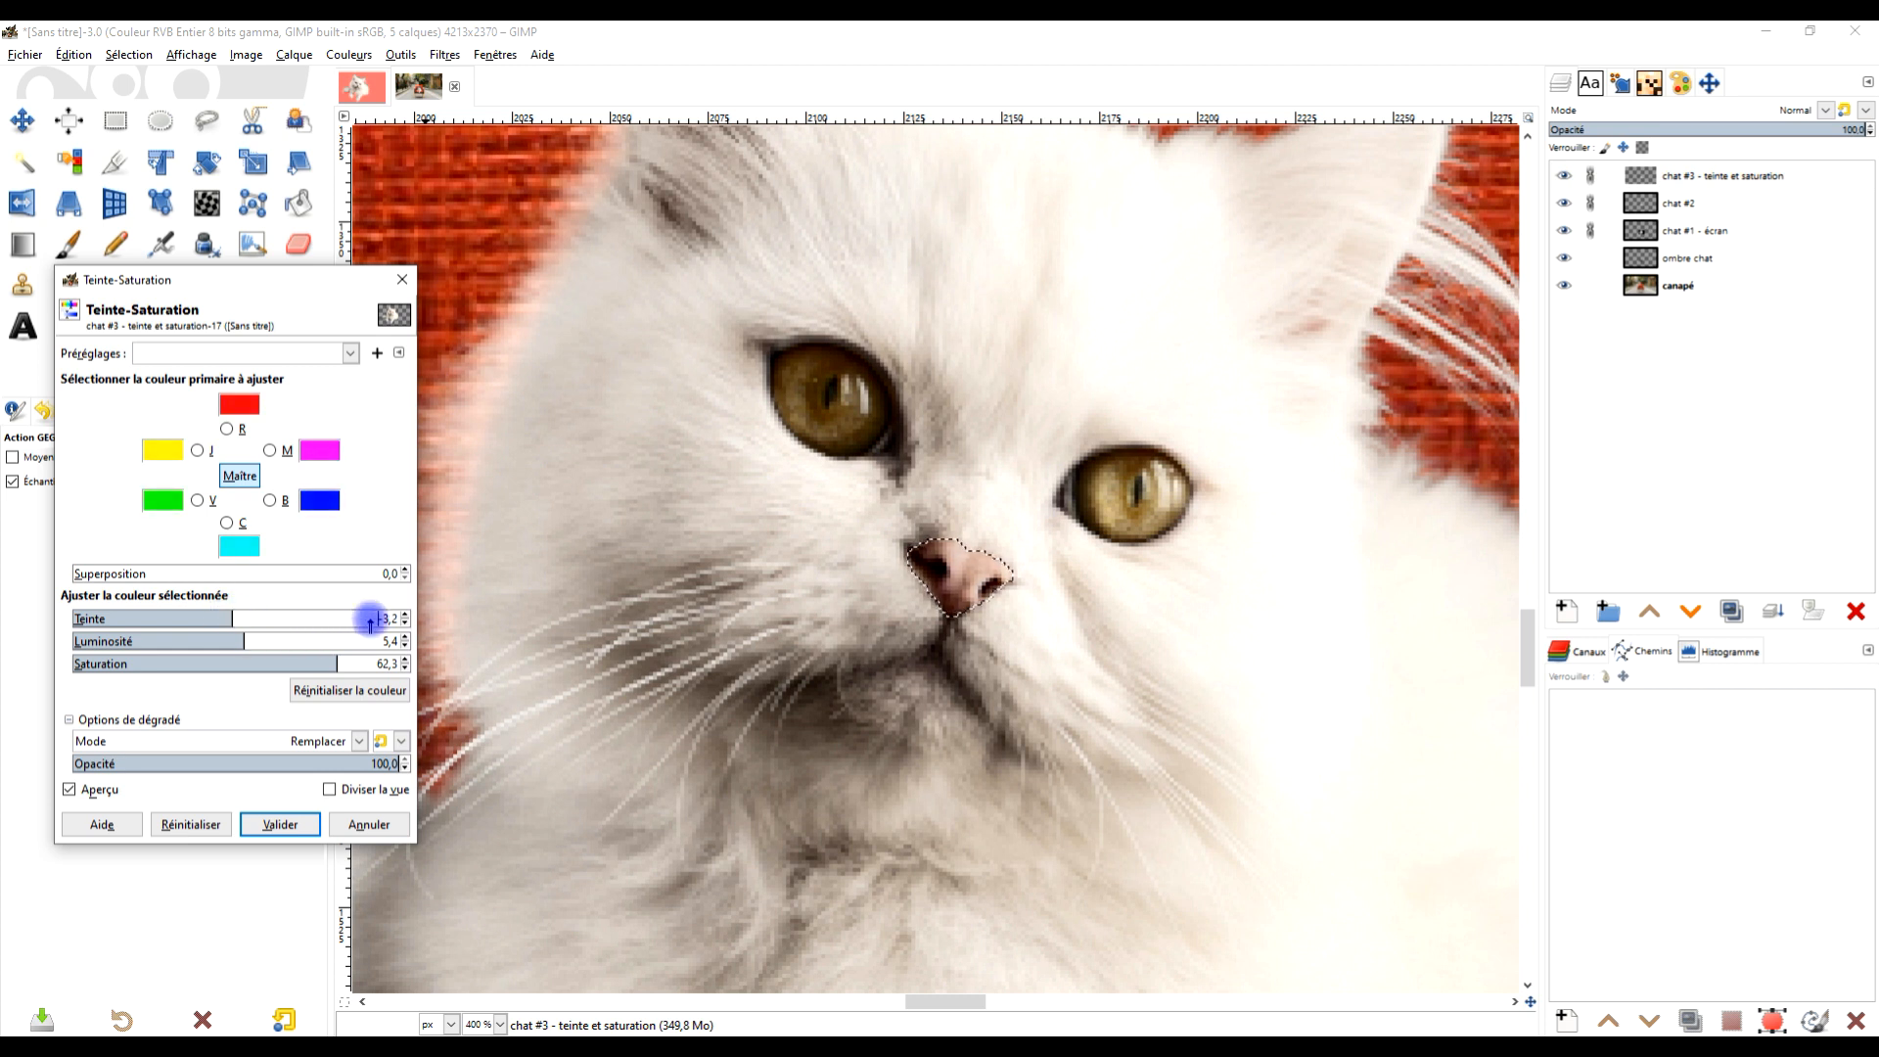
click(283, 820)
click(651, 304)
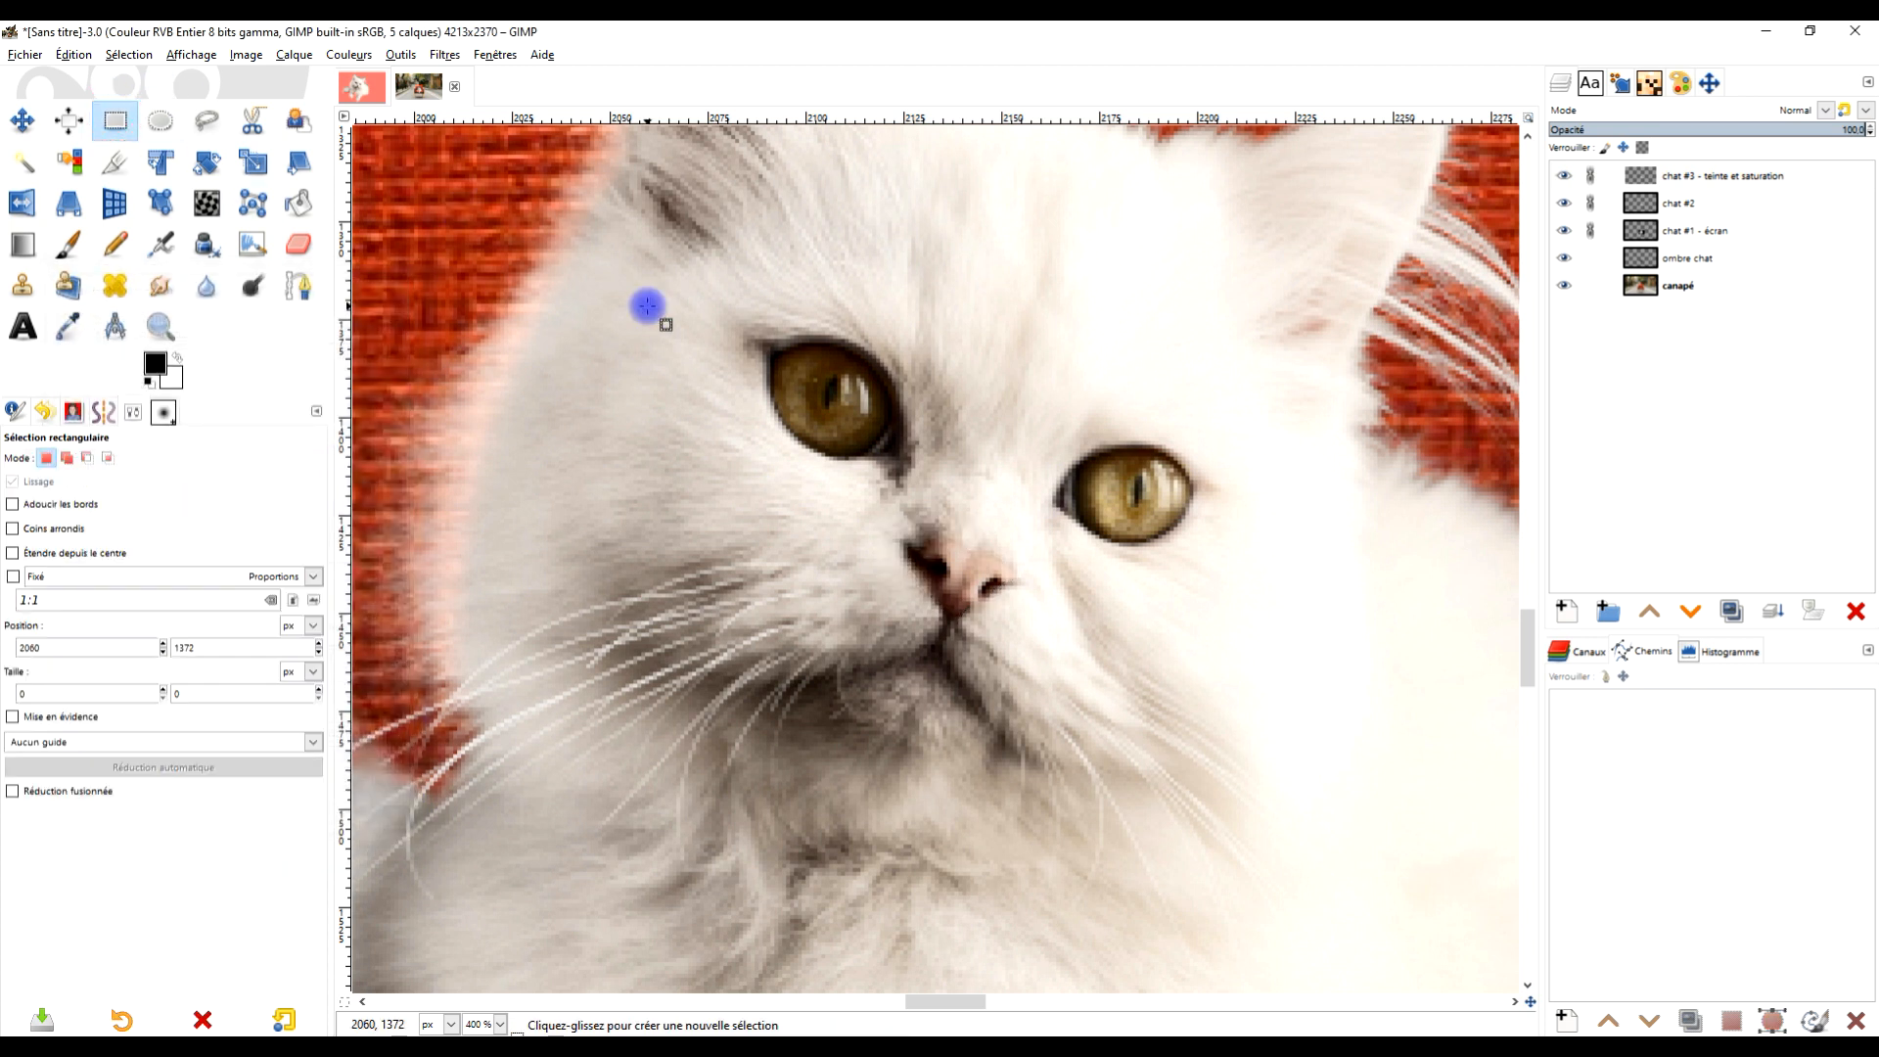
Hide and show the chat #3 layer to compare the cat with and without the eye and nose recolouring
scroll(602, 391, down, 3)
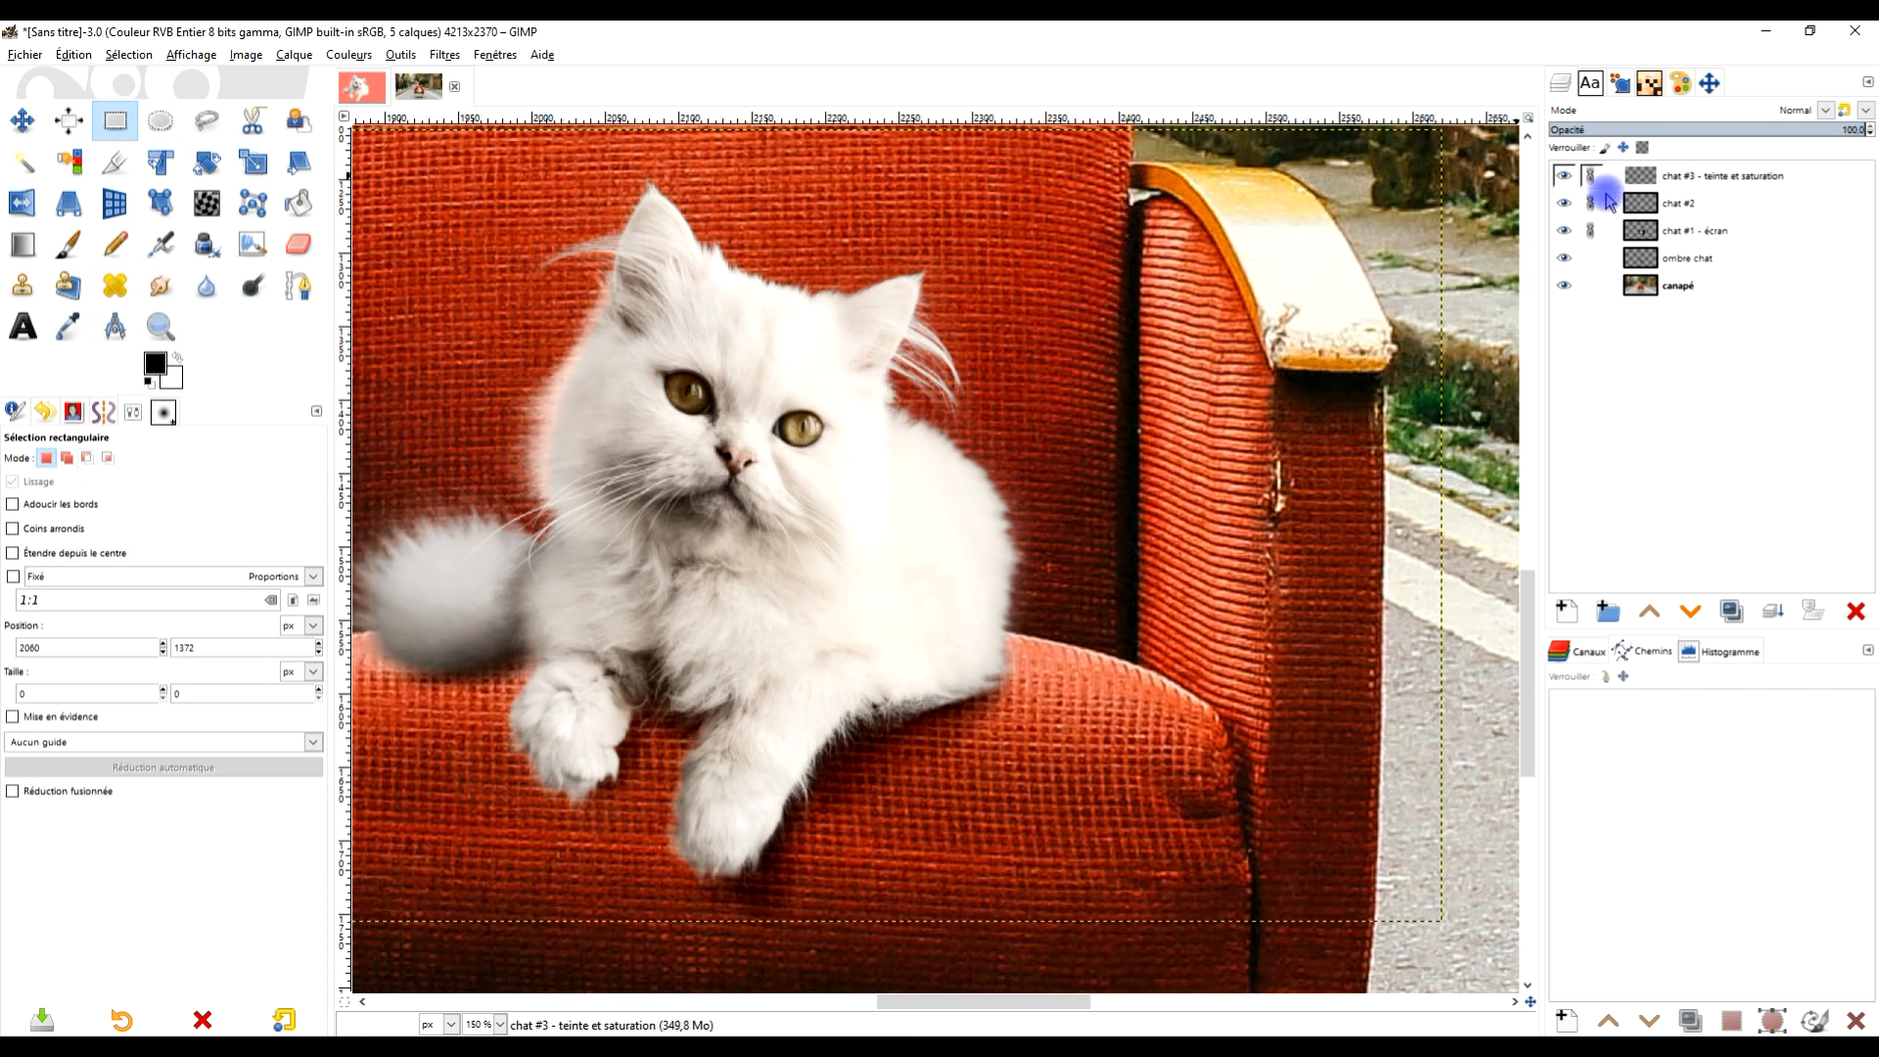
click(1563, 178)
click(1563, 177)
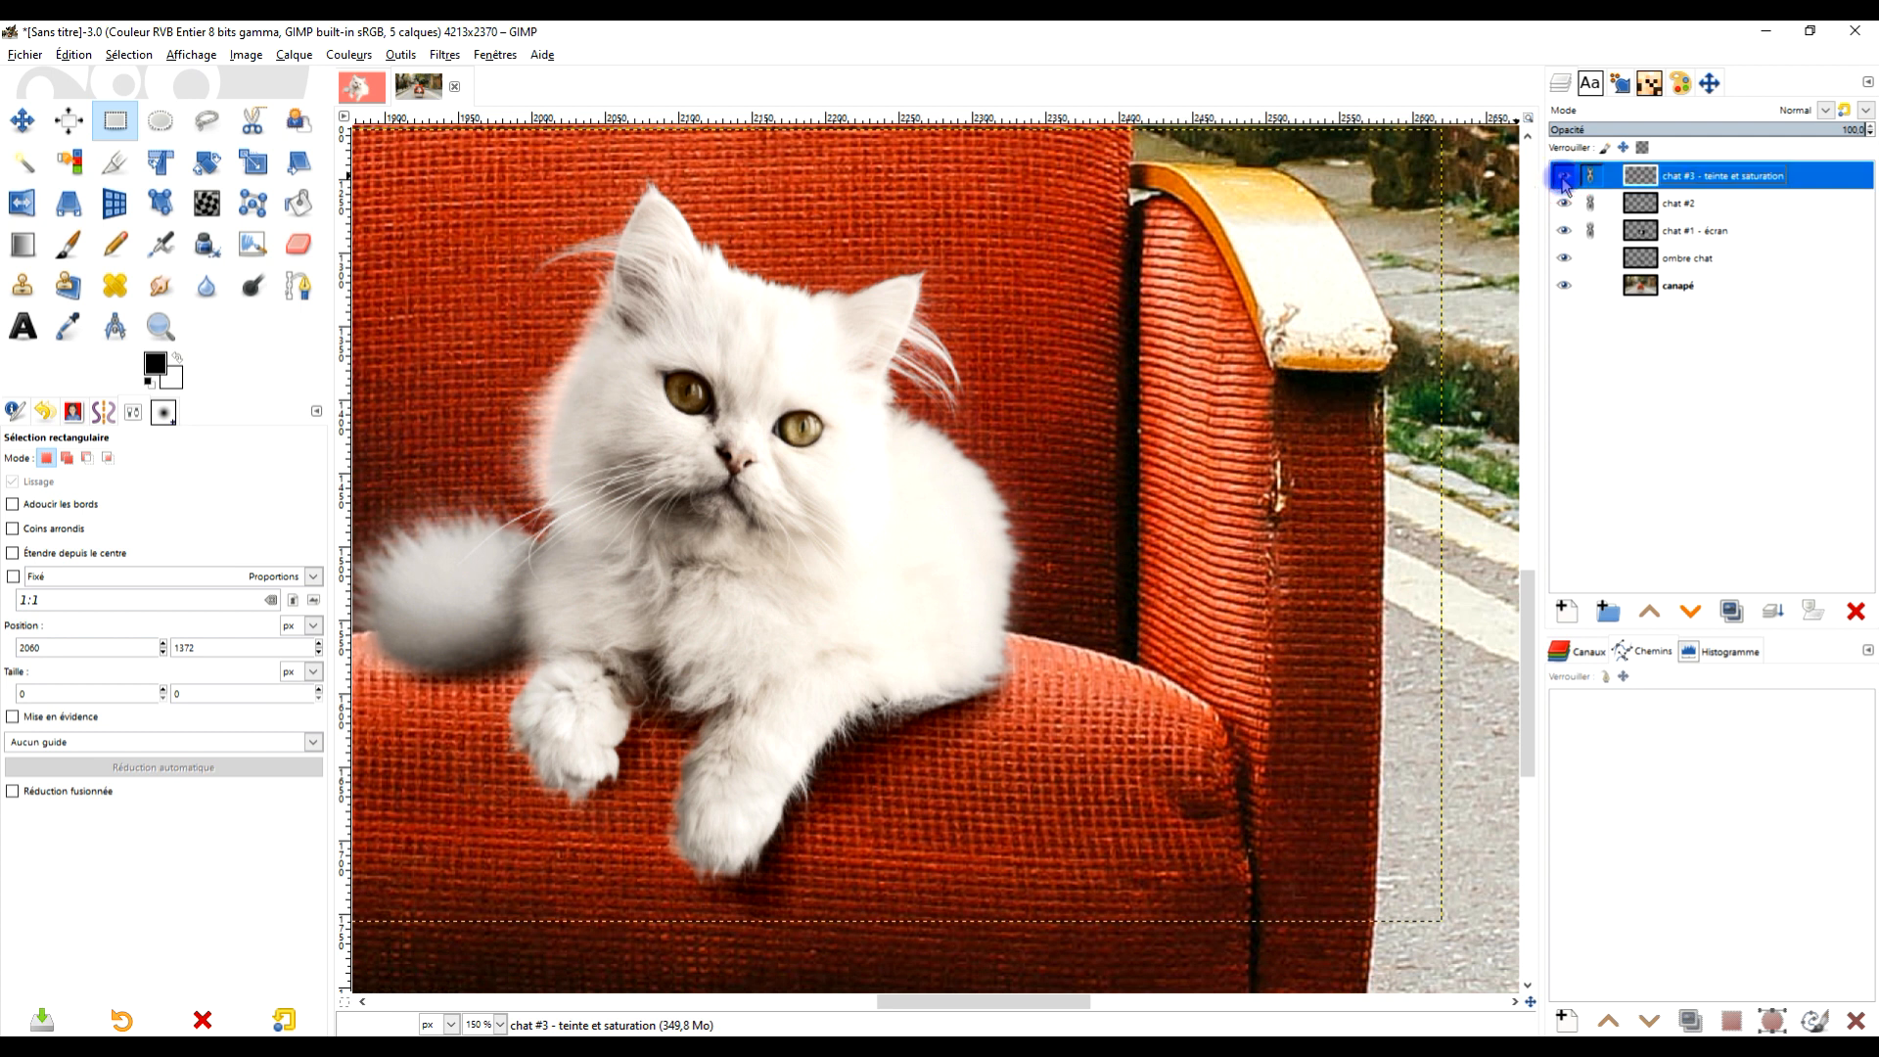
key(1)
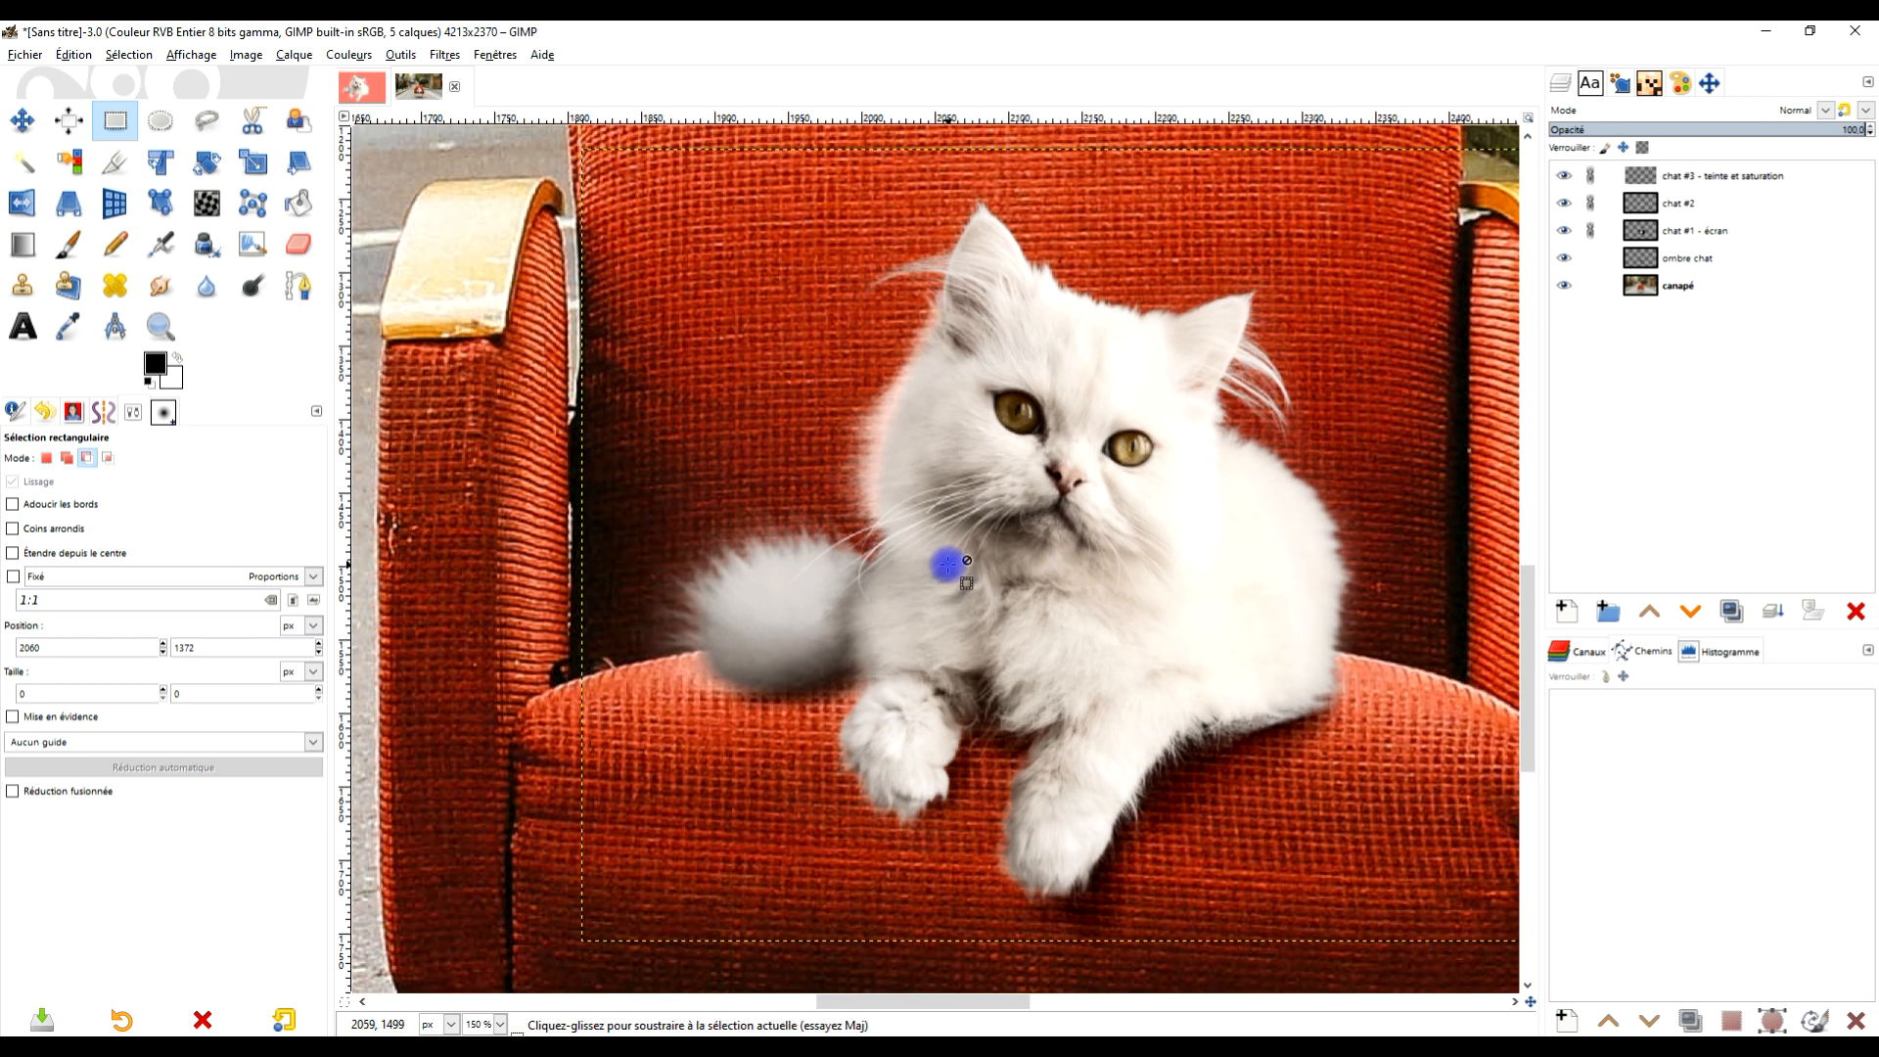
drag(1034, 574, 843, 595)
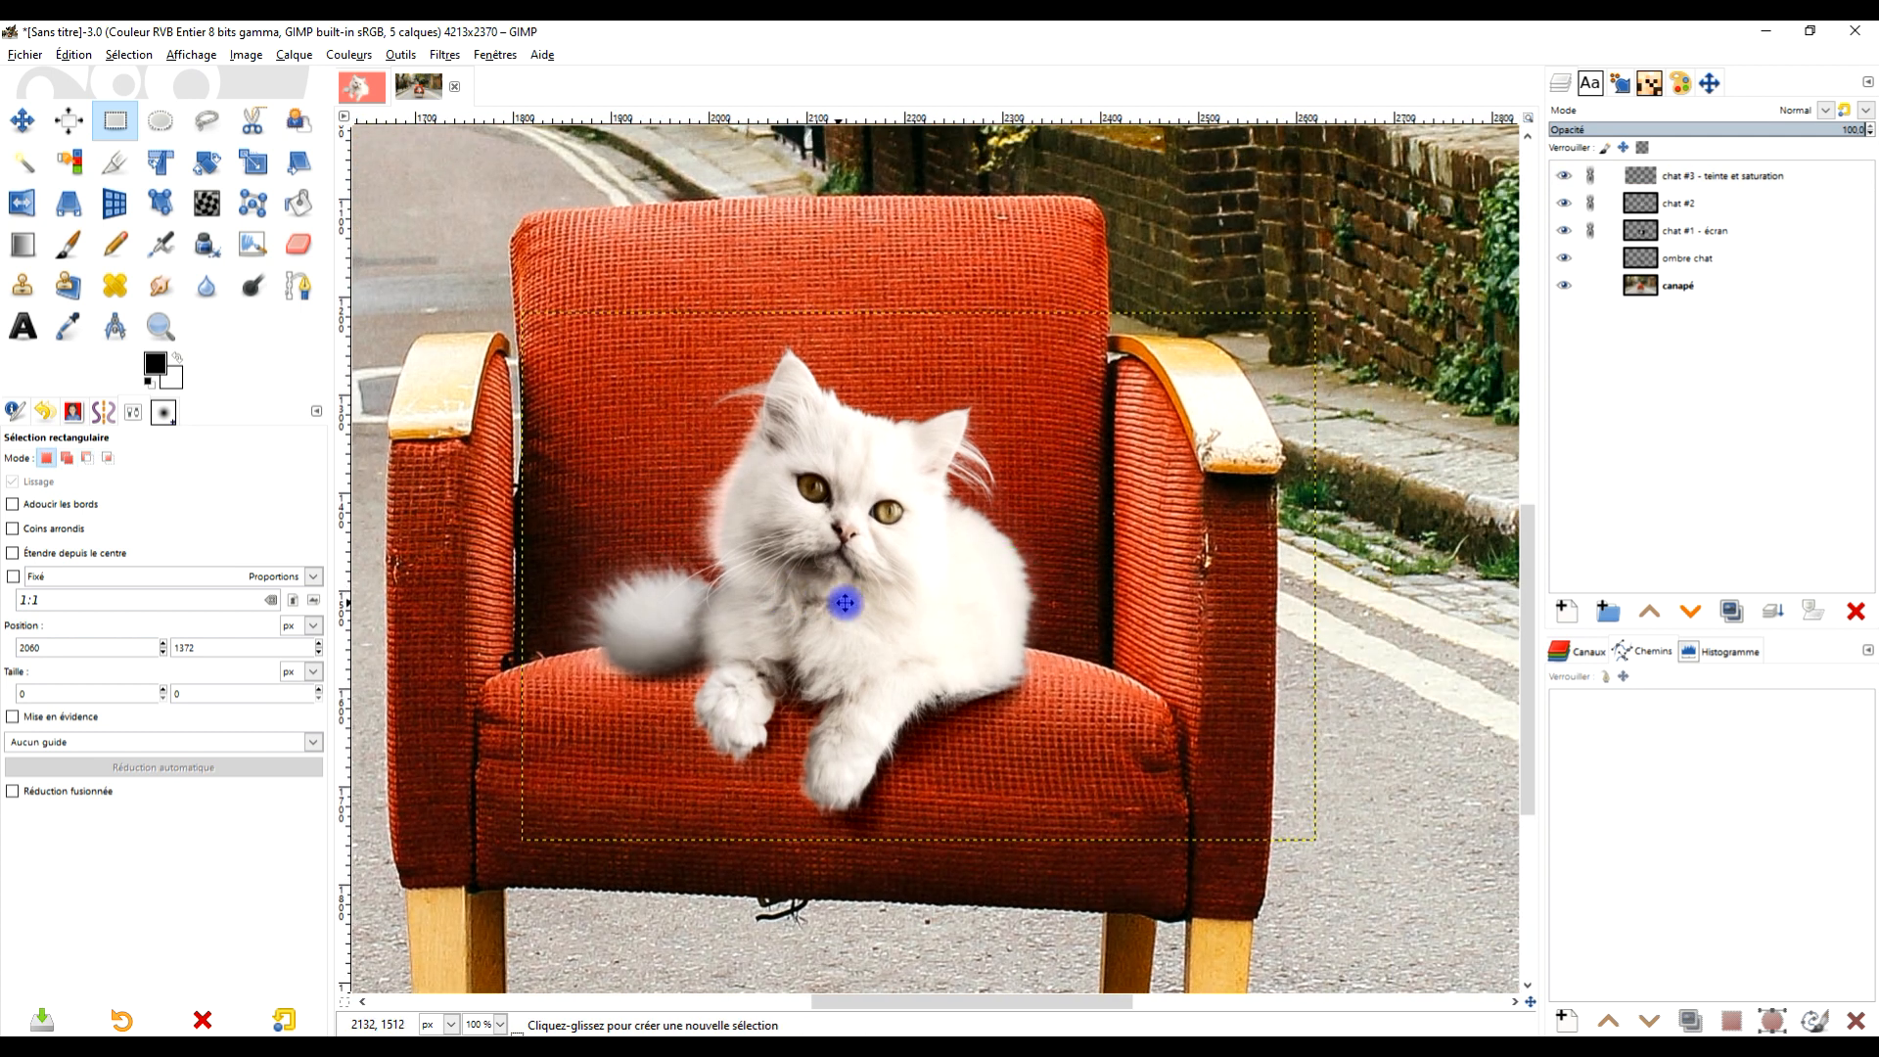
Resize the boundaries of the chat #3 layer to the full image size
right_click(1641, 179)
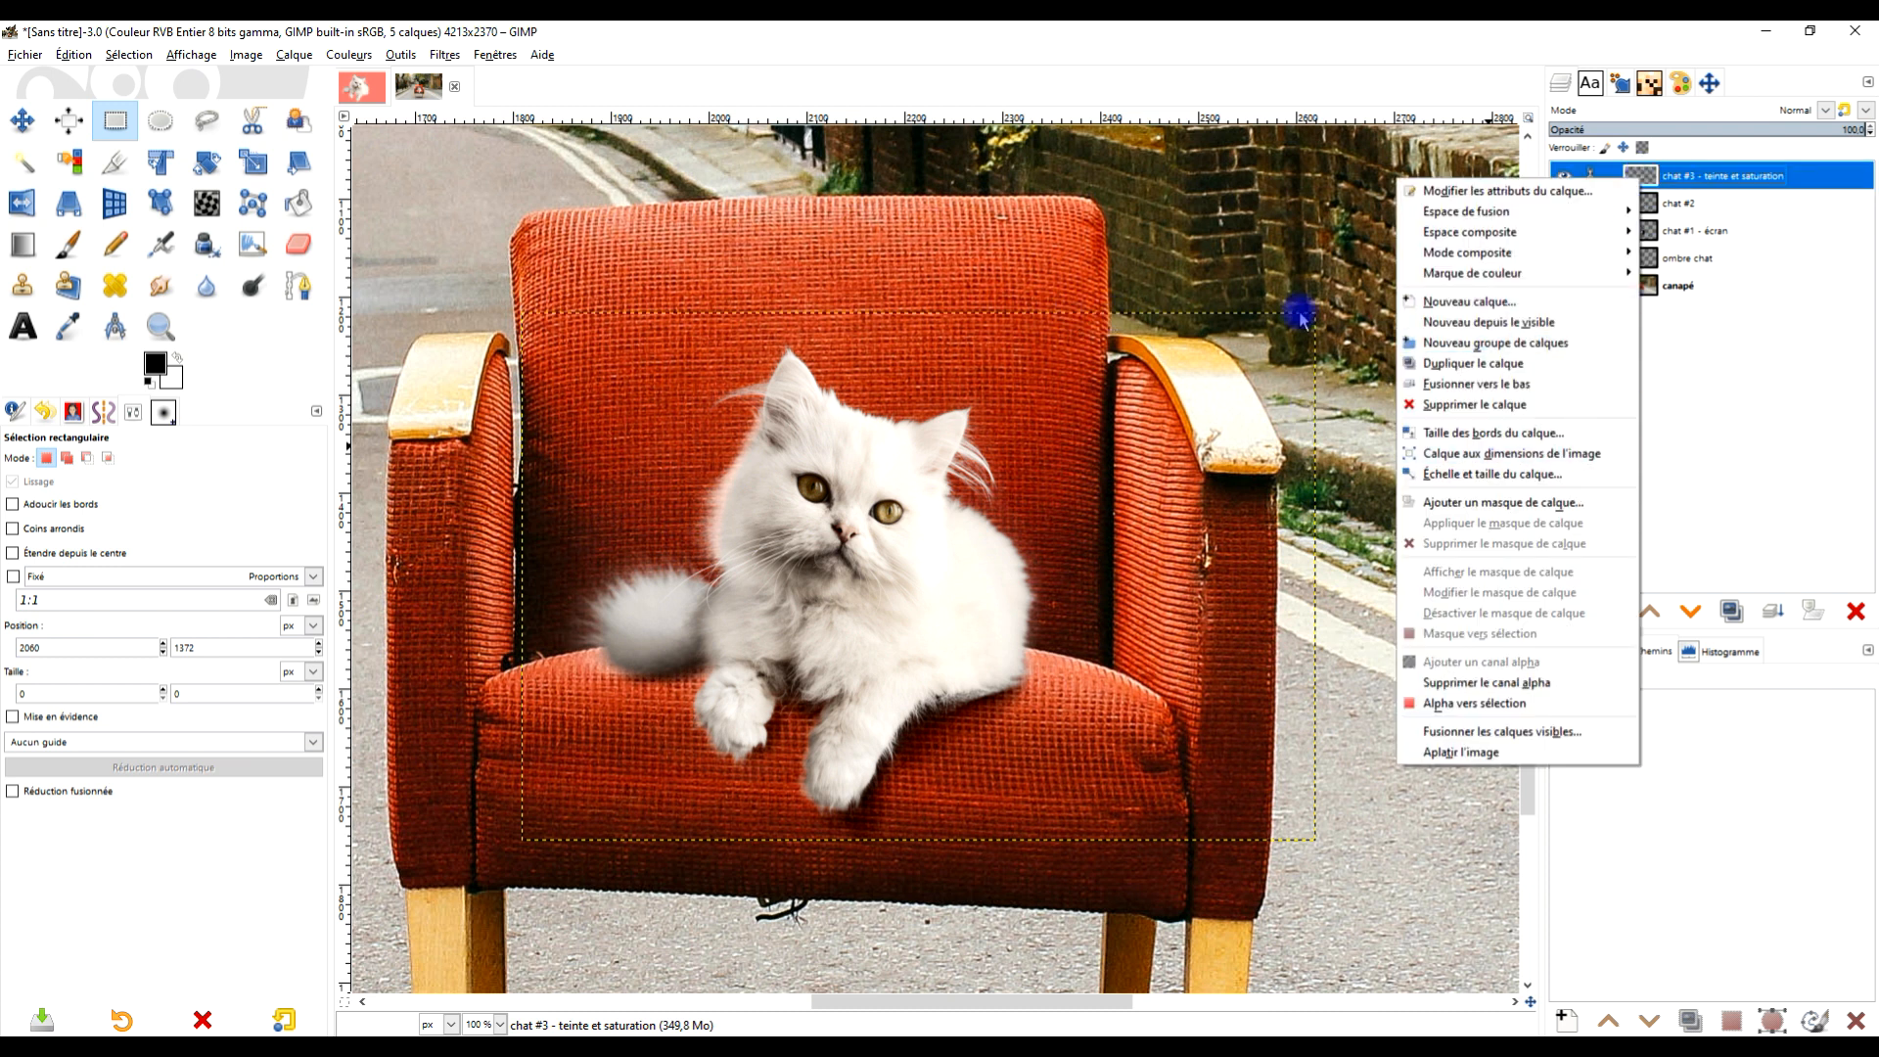
click(1537, 455)
scroll(1165, 470, down, 4)
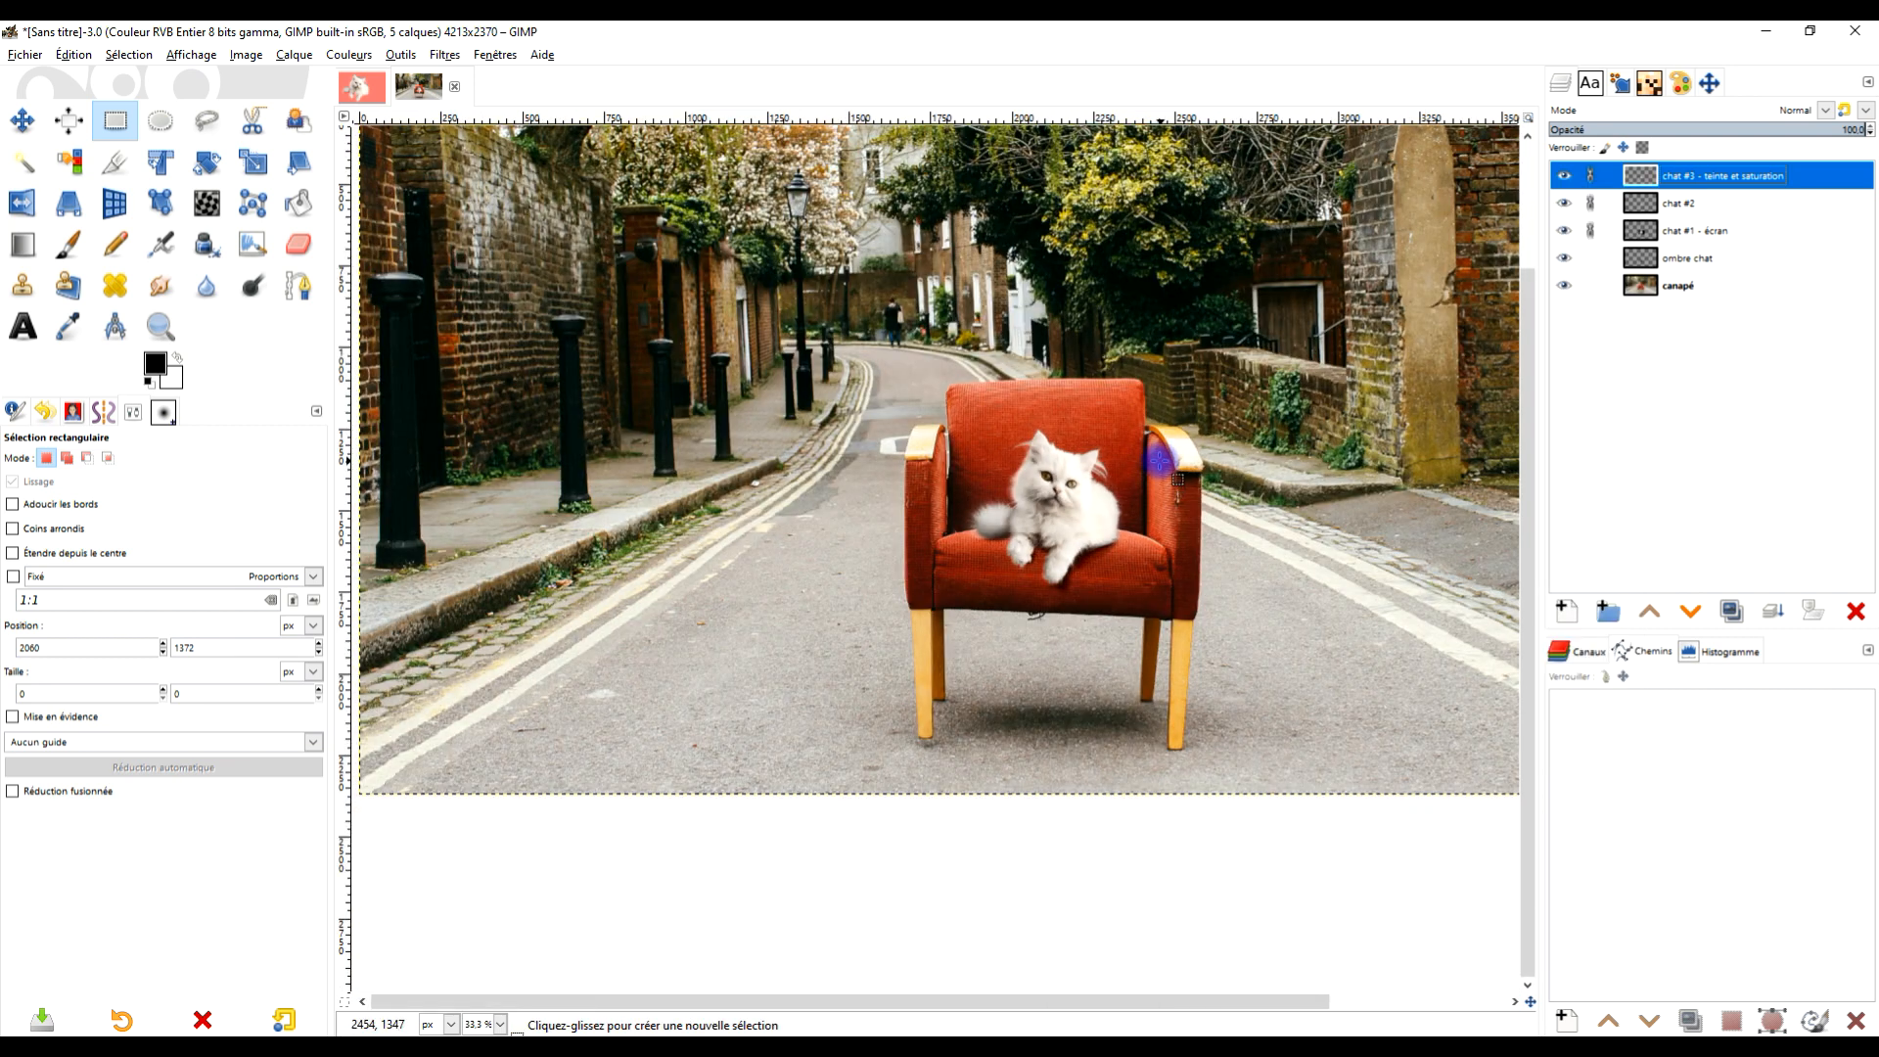
scroll(1171, 477, up, 2)
scroll(1126, 567, down, 2)
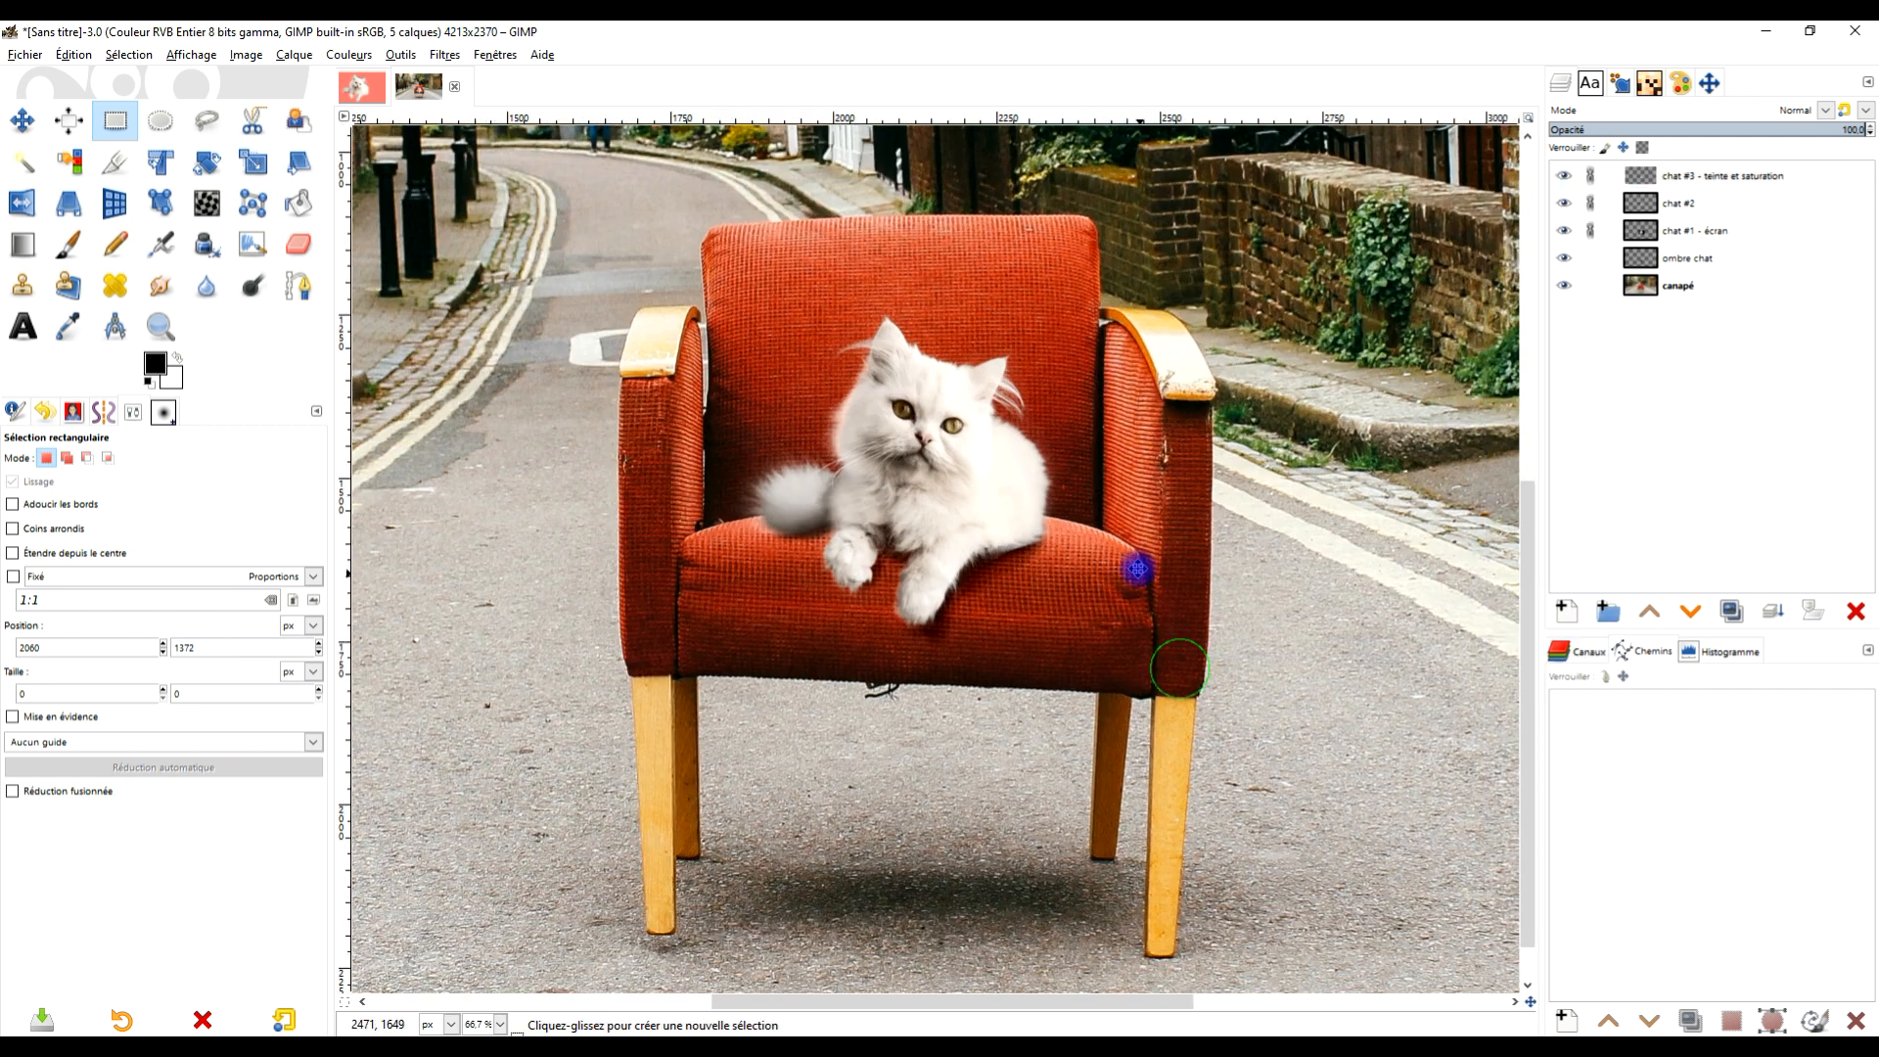
scroll(1112, 577, down, 1)
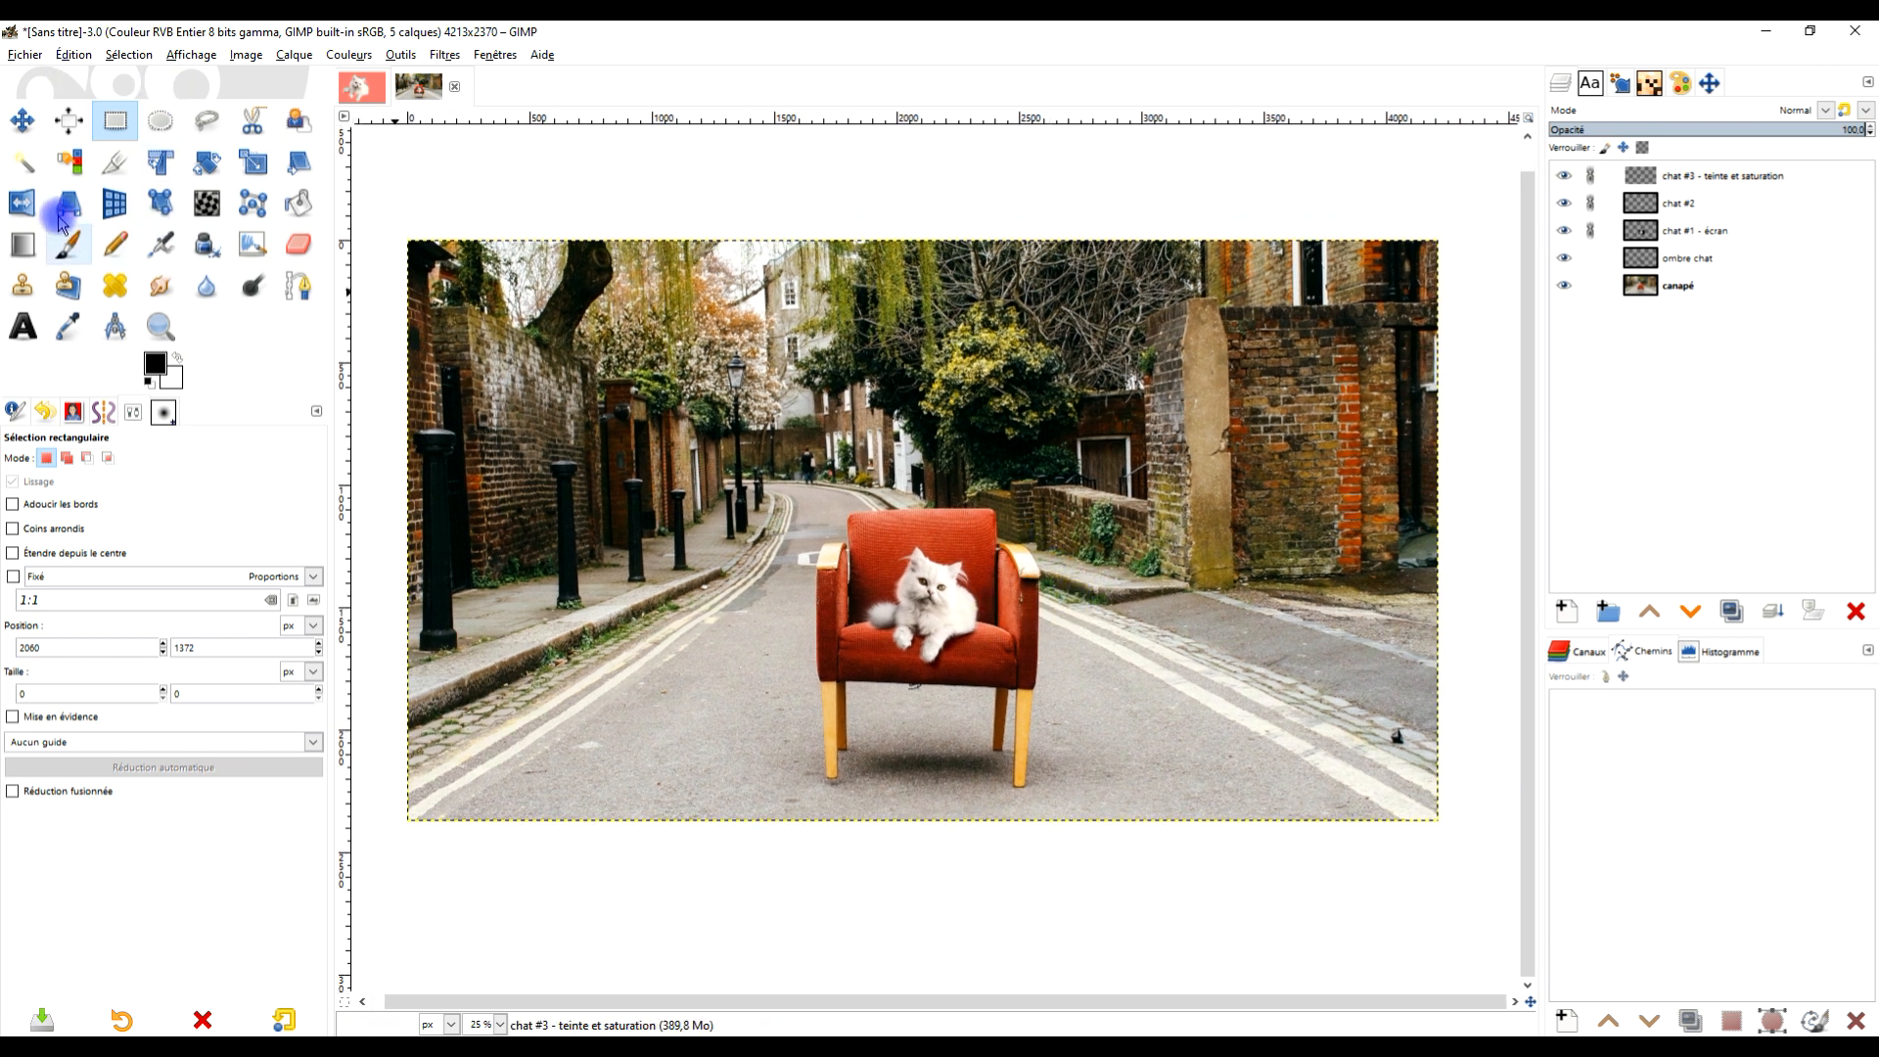
Crop the image to a 1832 × 2366 px portrait frame around the armchair, starting at 1020, 4, with cropped pixels deleted
click(112, 172)
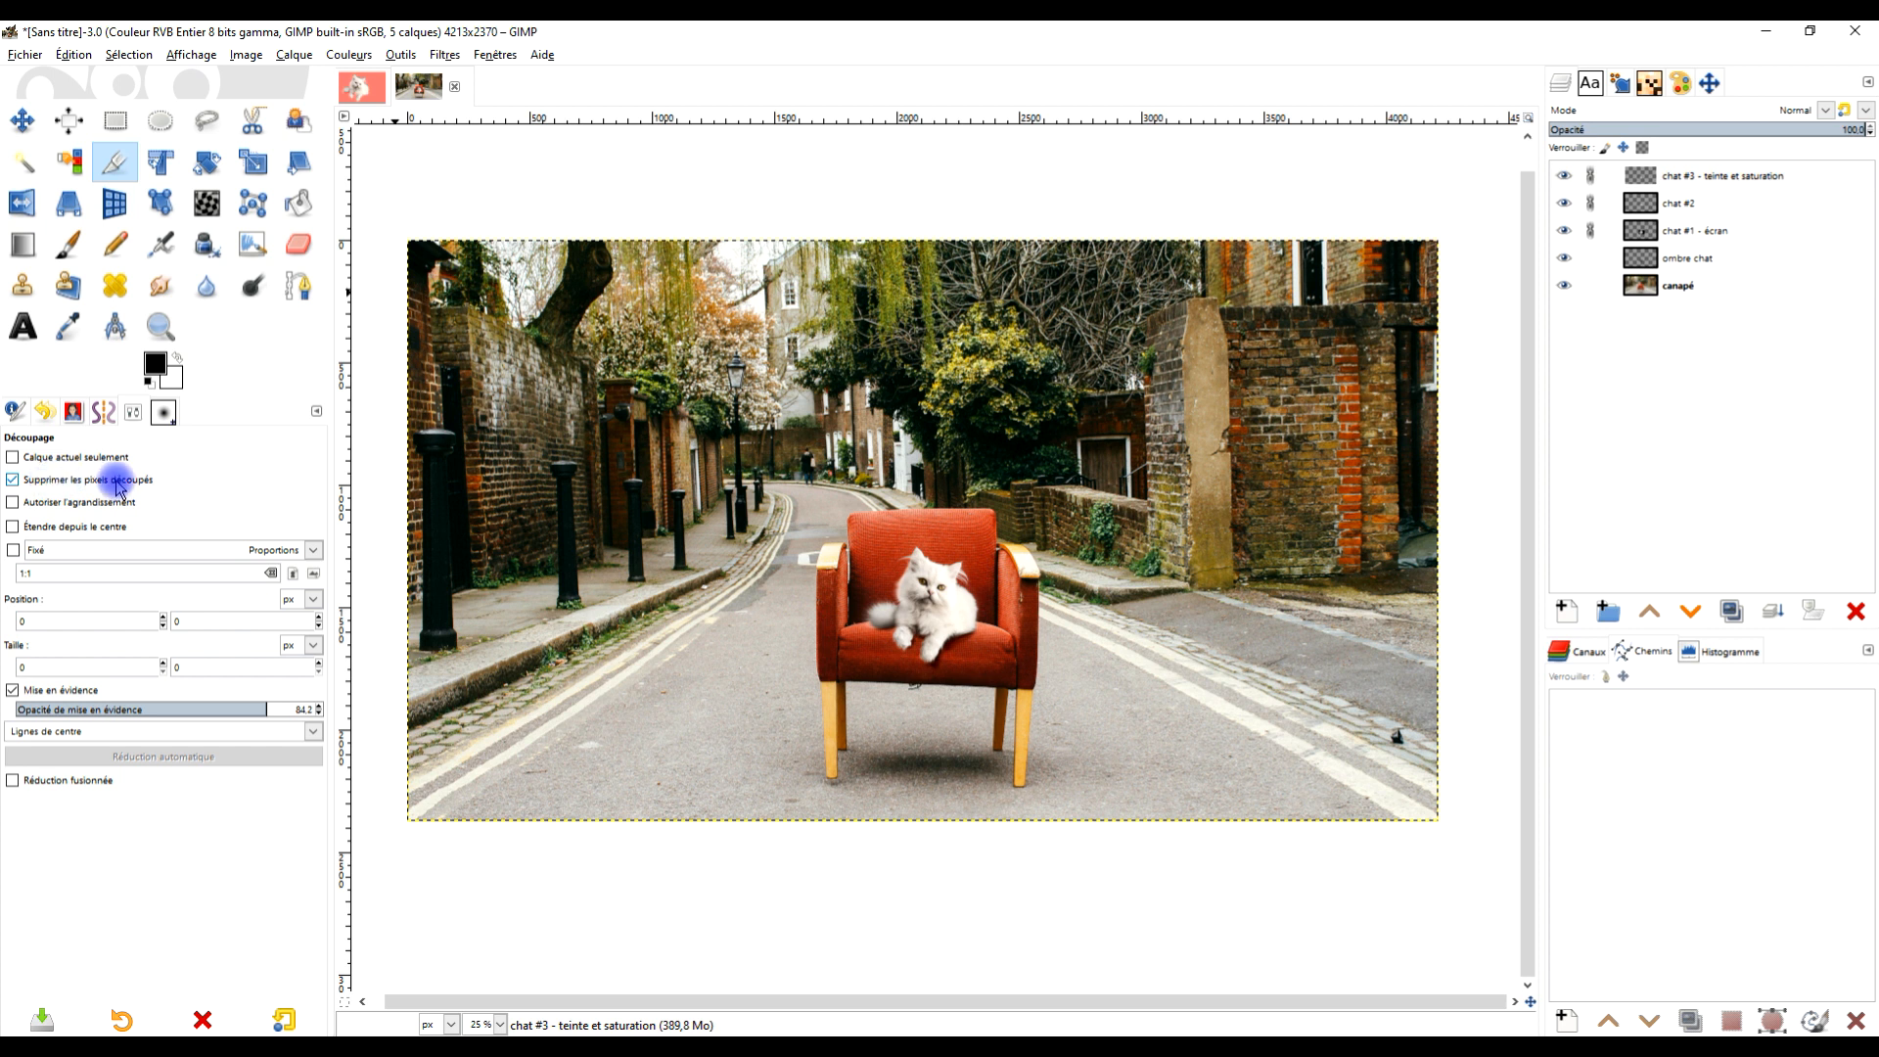
drag(729, 241, 1132, 923)
drag(748, 483, 678, 495)
drag(1103, 617, 1072, 615)
scroll(966, 512, up, 2)
scroll(965, 495, down, 1)
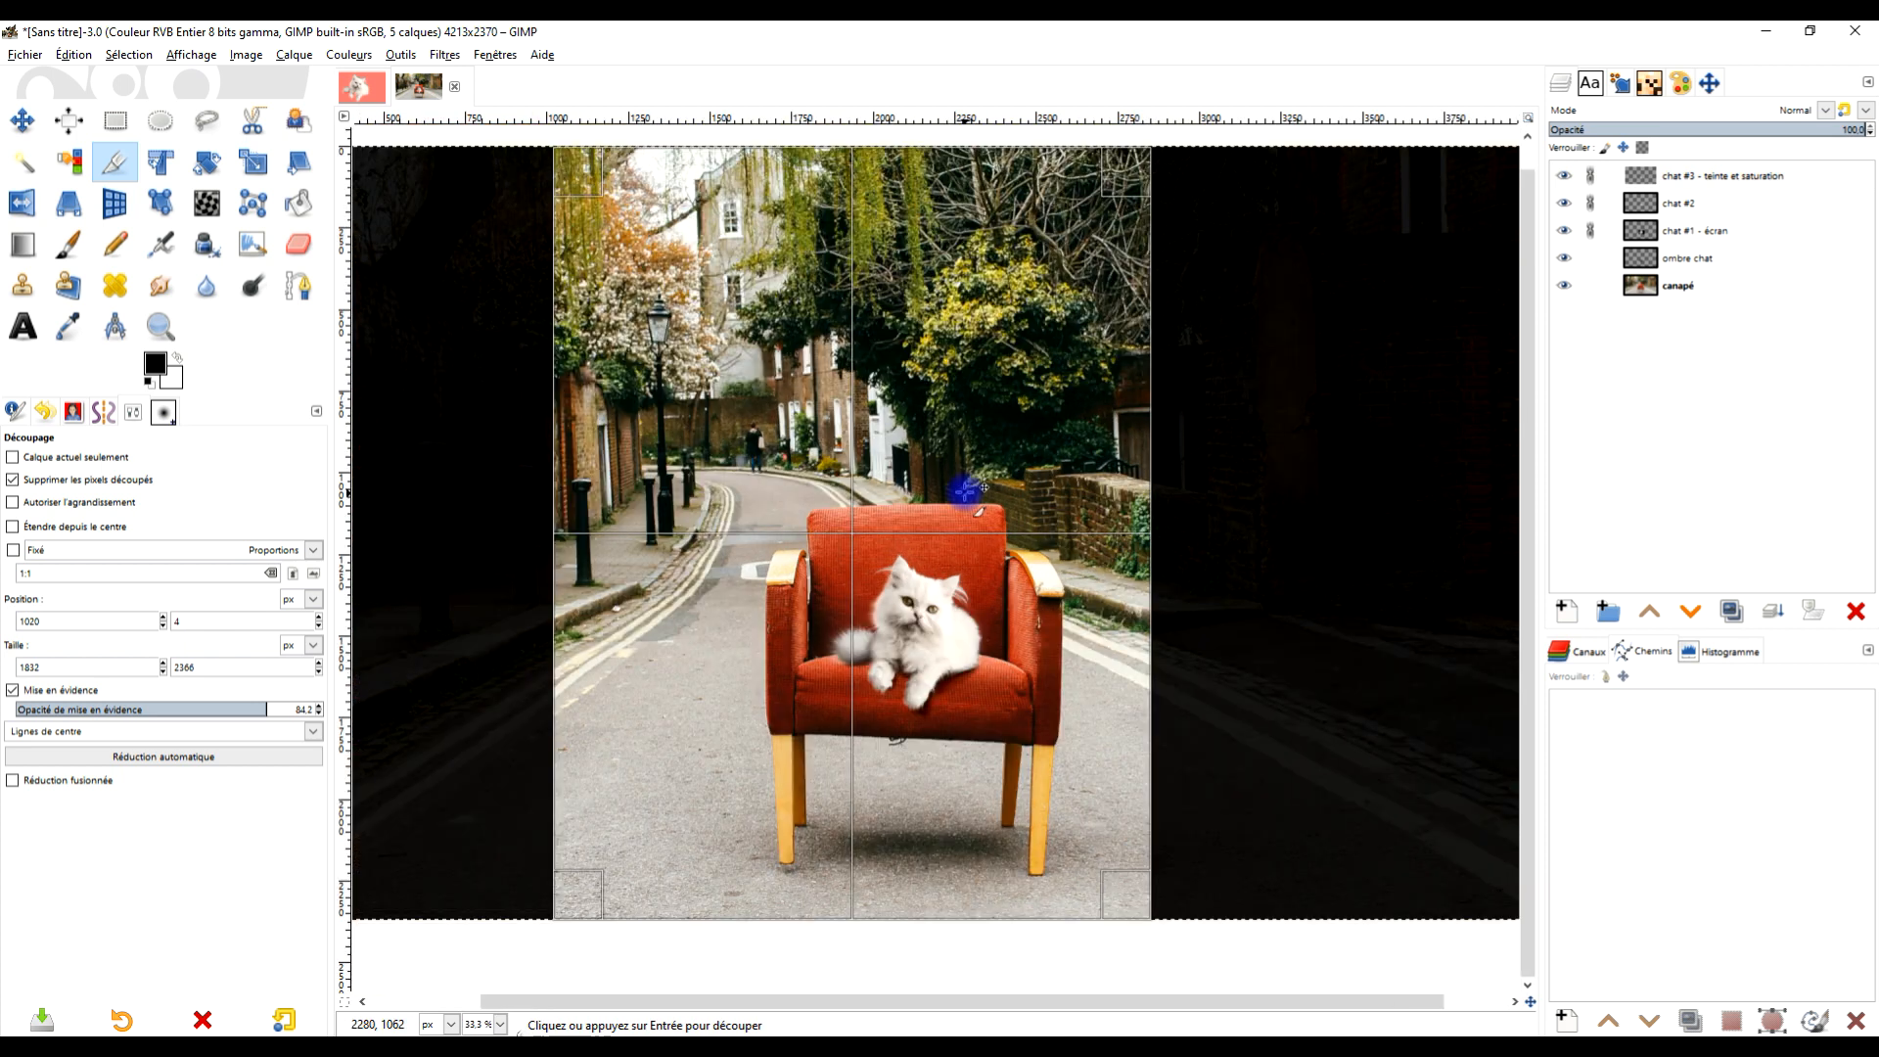
scroll(964, 489, down, 1)
click(915, 420)
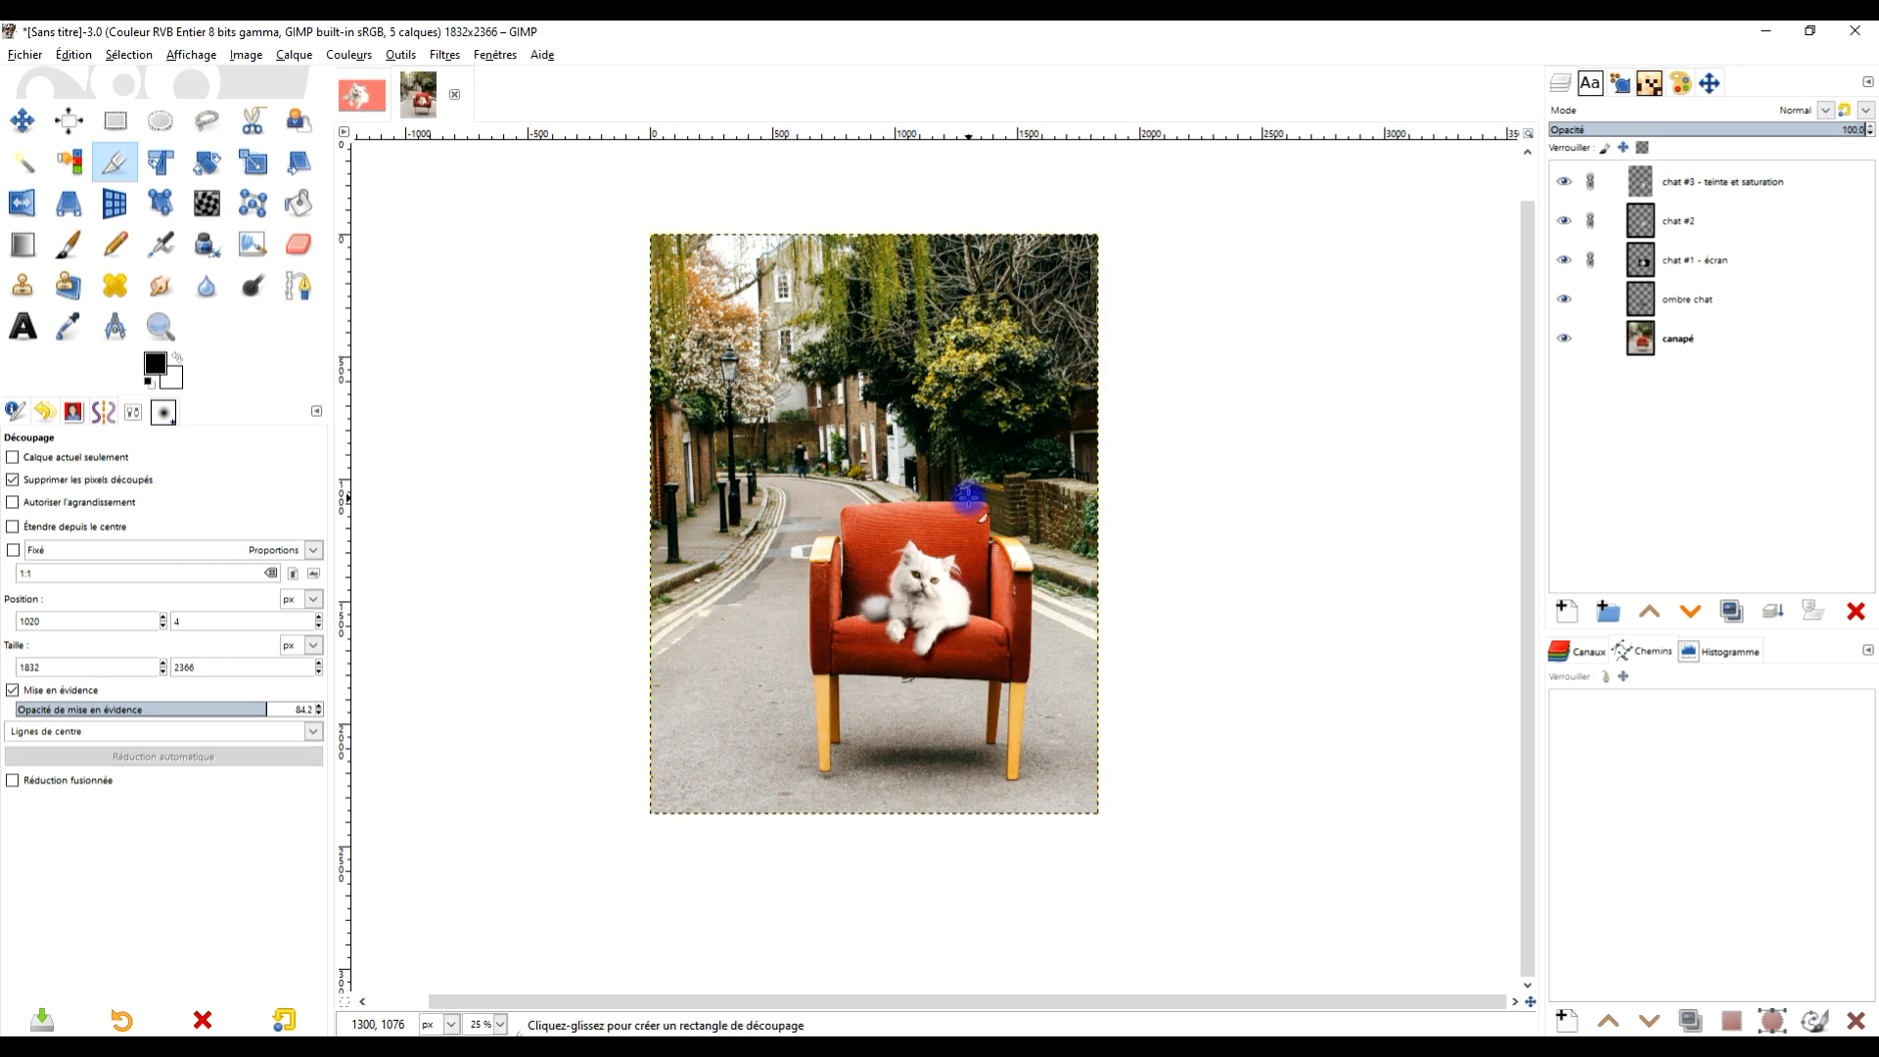
Create a new layer from the visible image above the chat #3 layer
scroll(967, 497, up, 1)
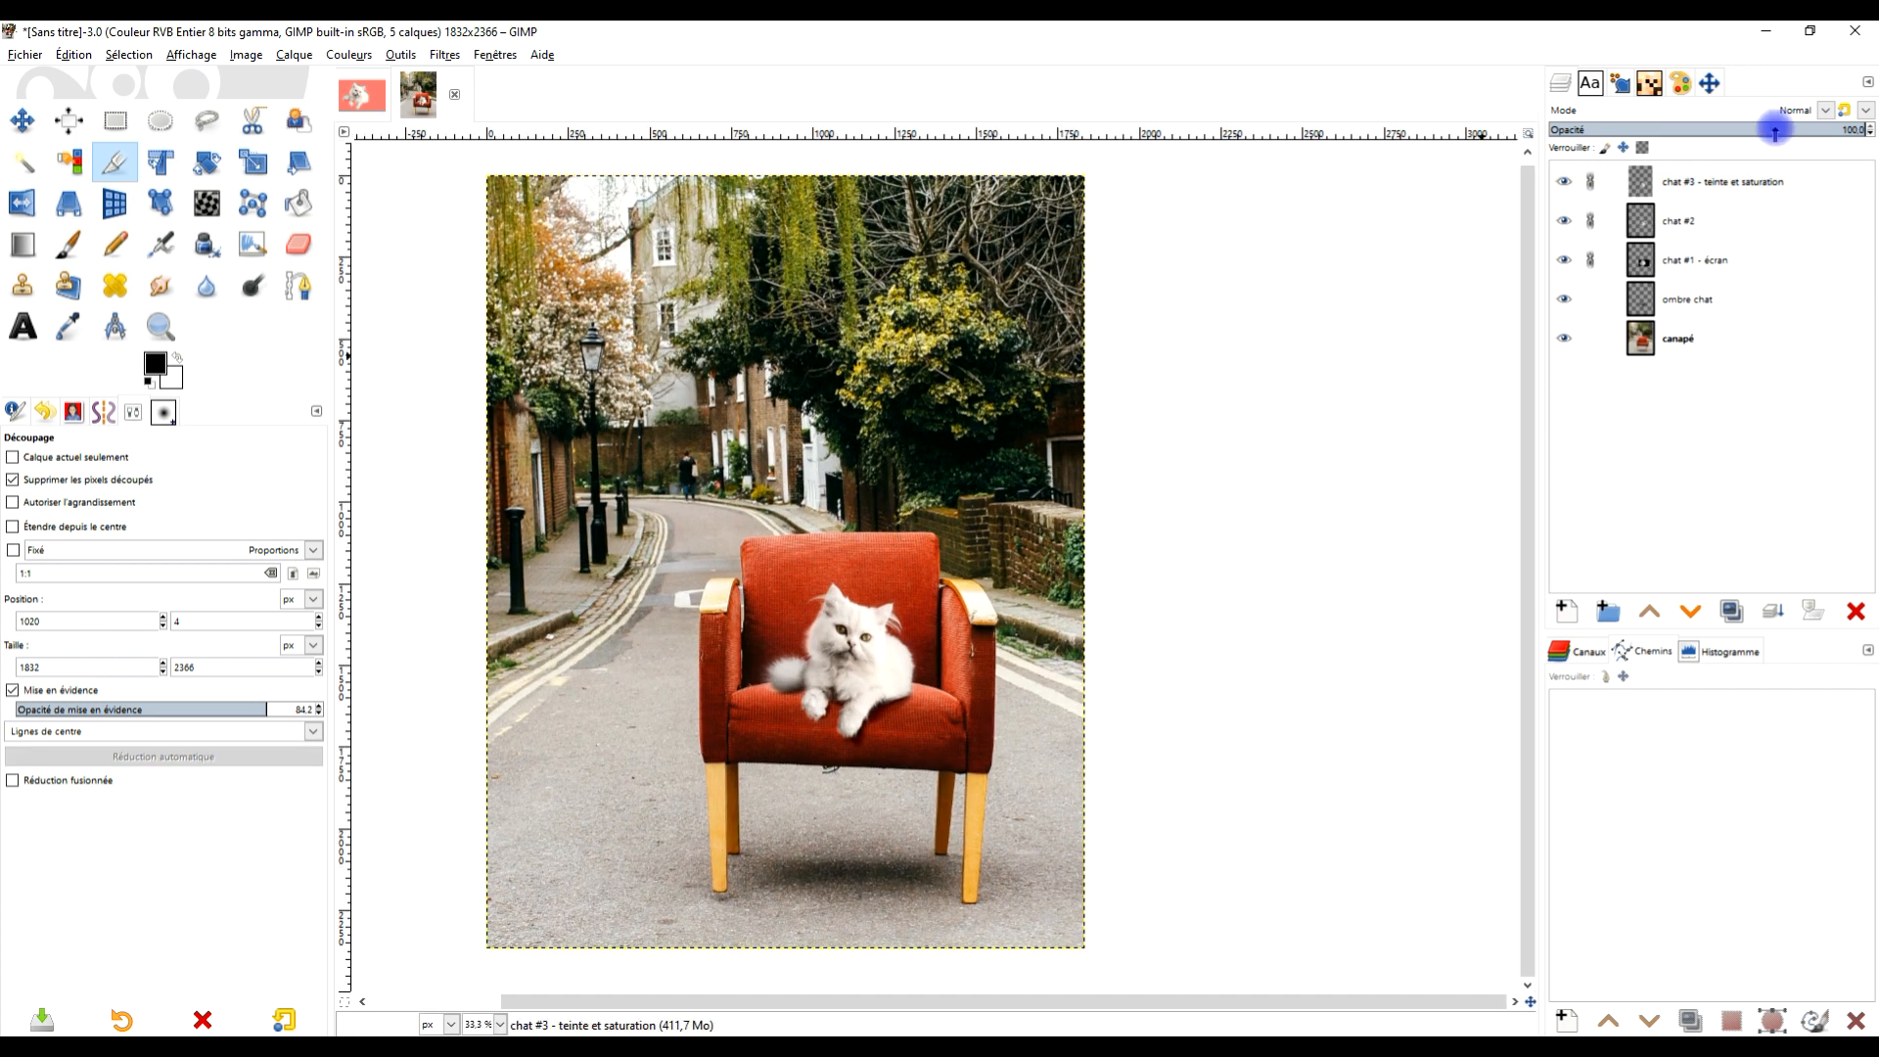
right_click(1641, 189)
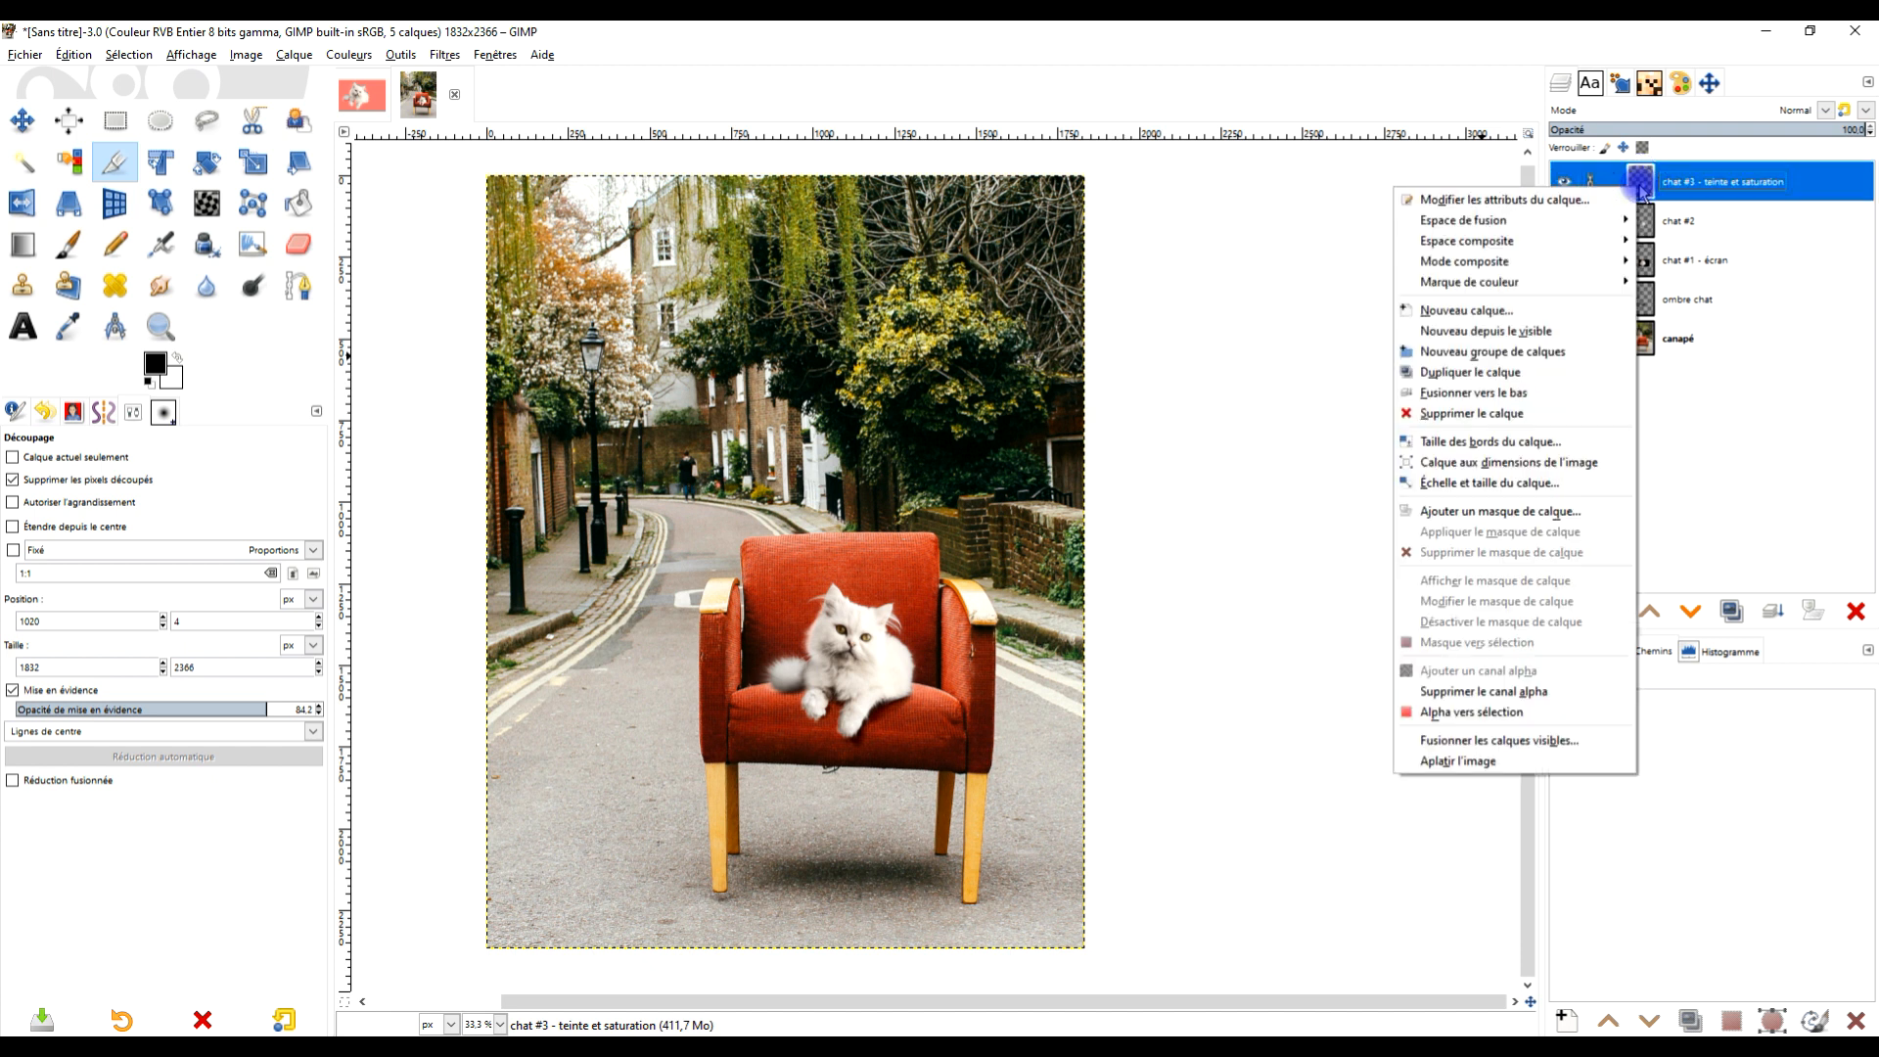
click(1512, 333)
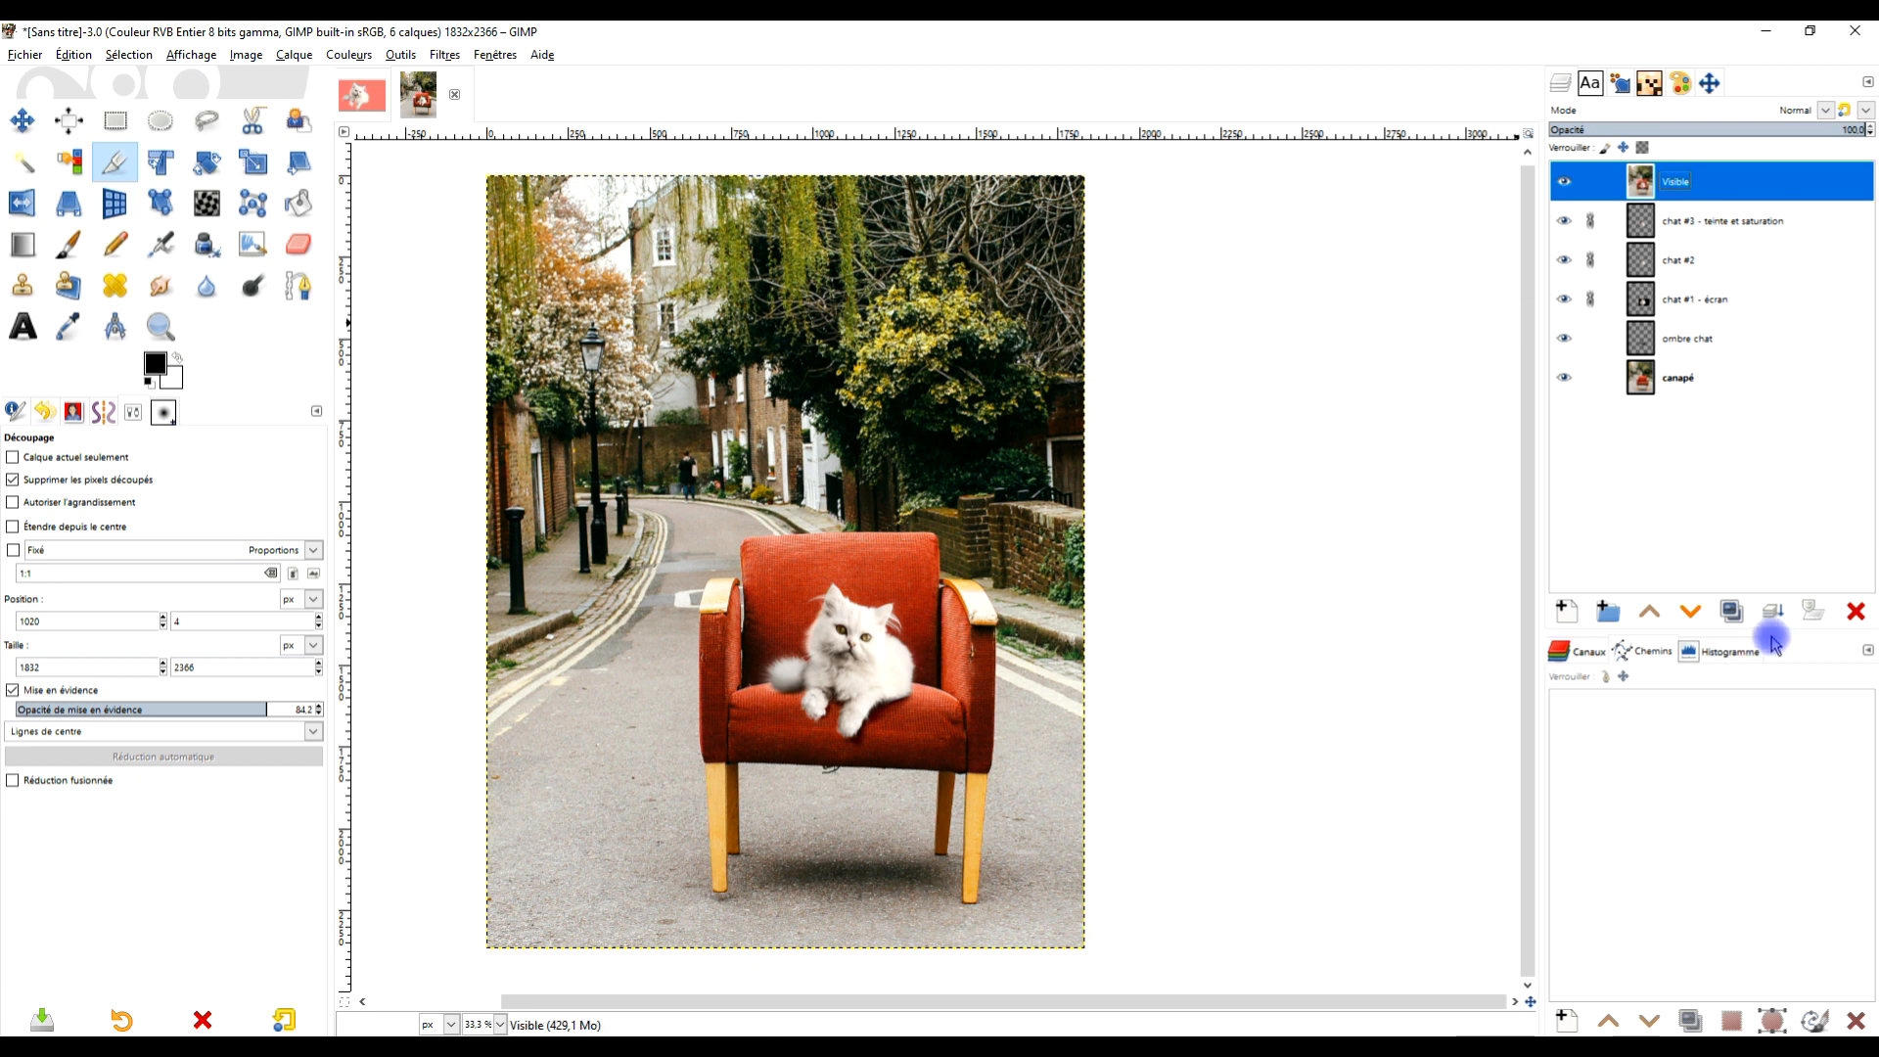
Start a path at the backrest's upper-left corner and trace its top edge and right side down to the right armrest
scroll(719, 773, up, 2)
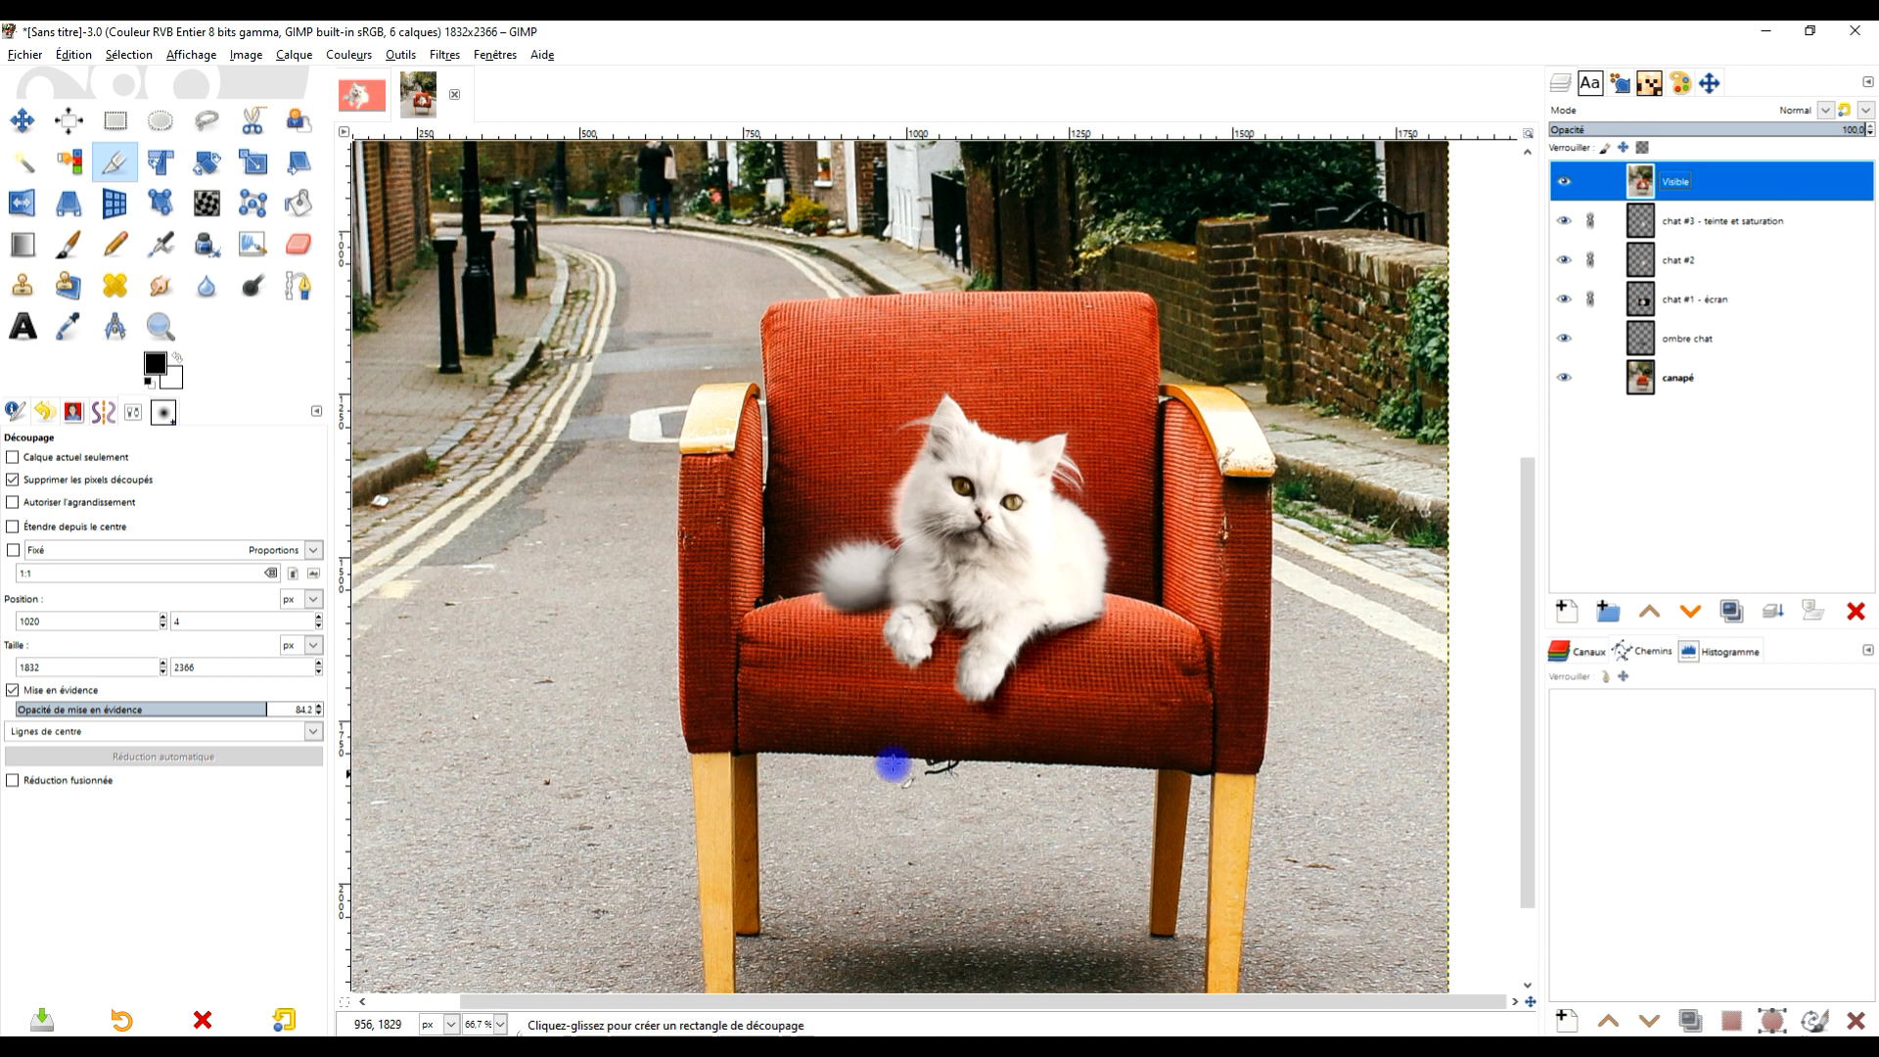
drag(760, 662, 724, 664)
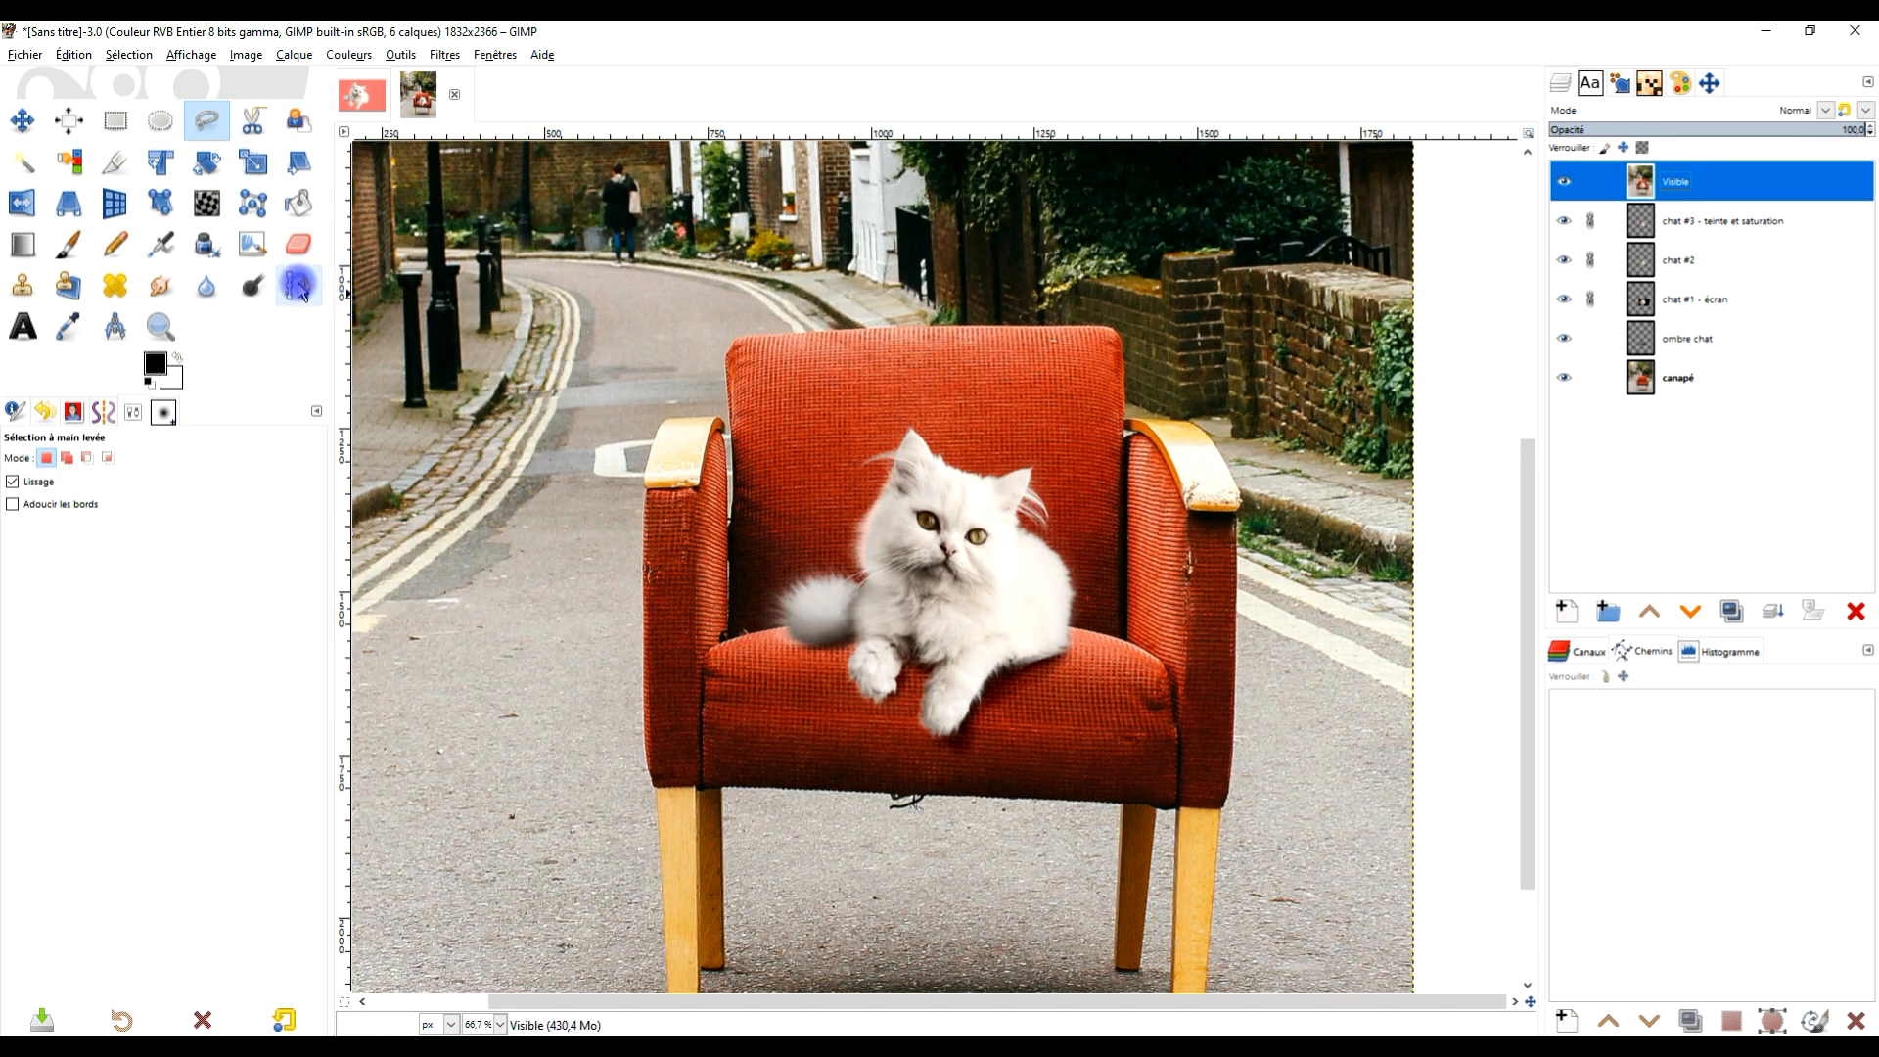
click(299, 286)
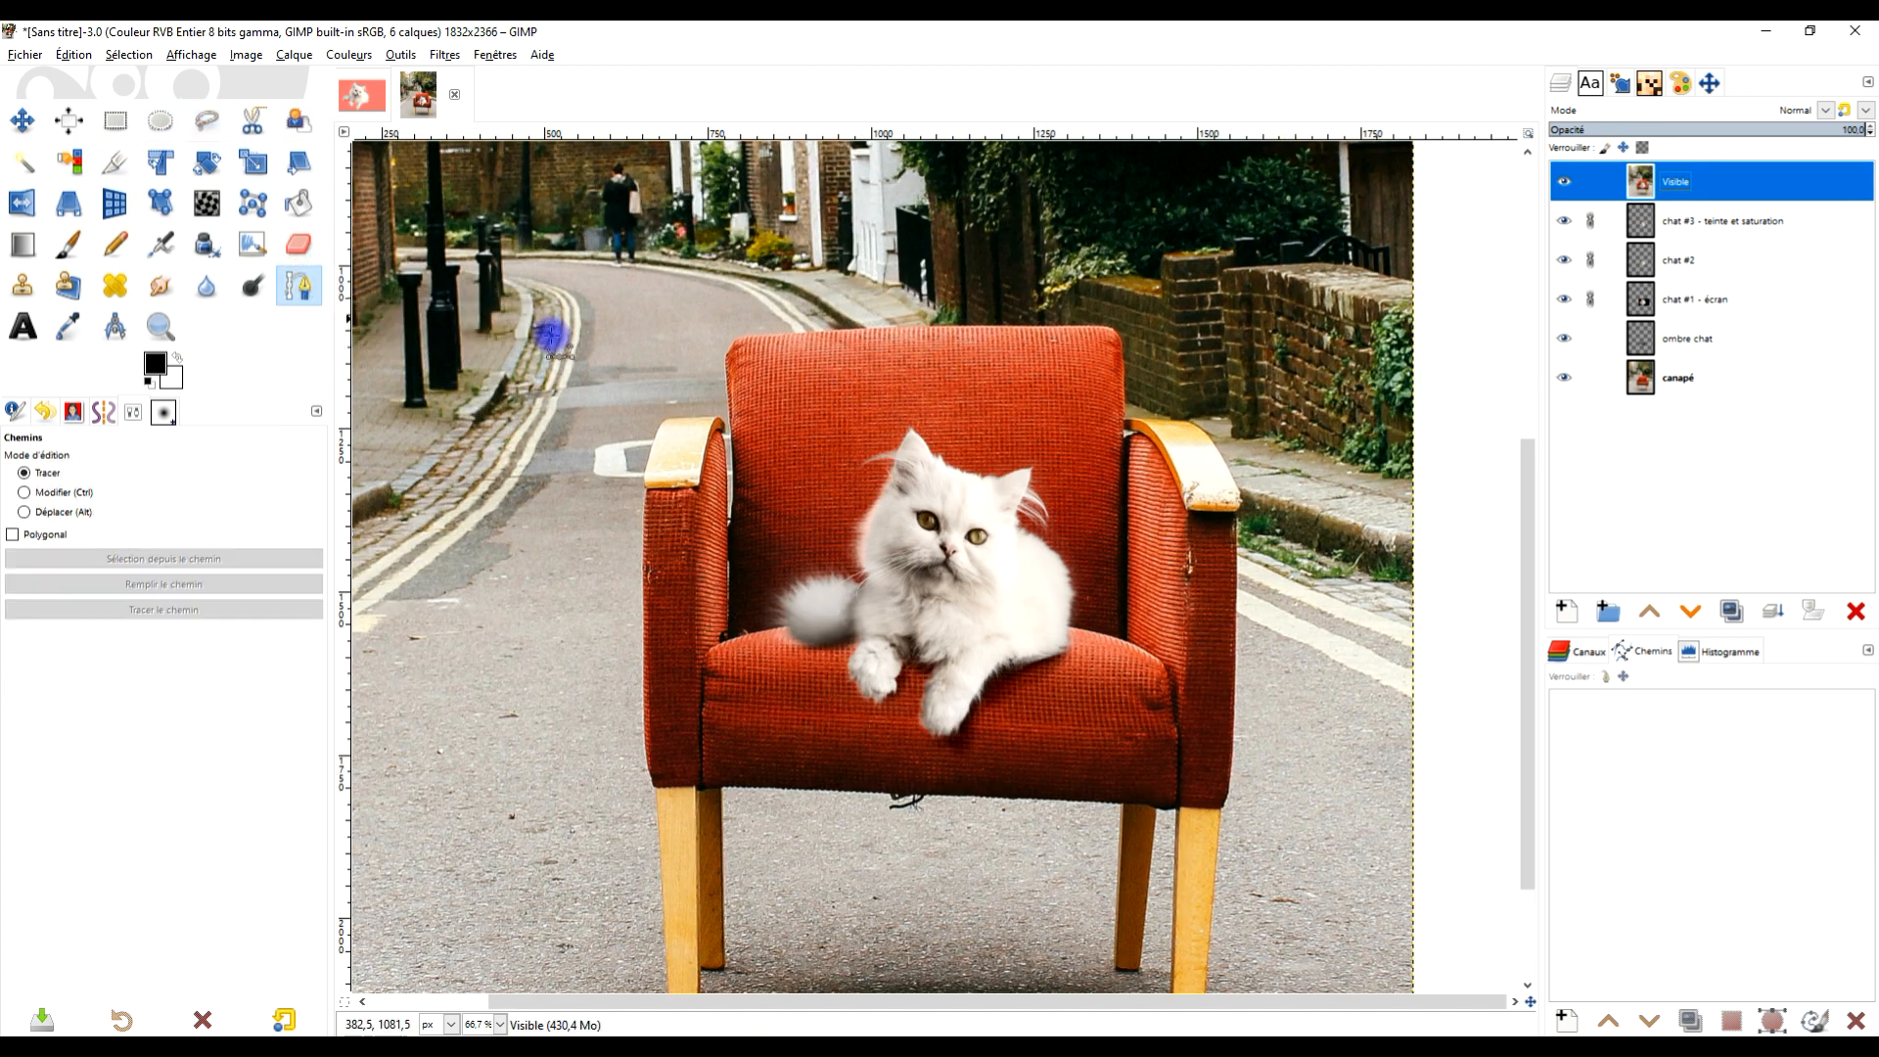
ctrl+scroll(810, 294, up, 4)
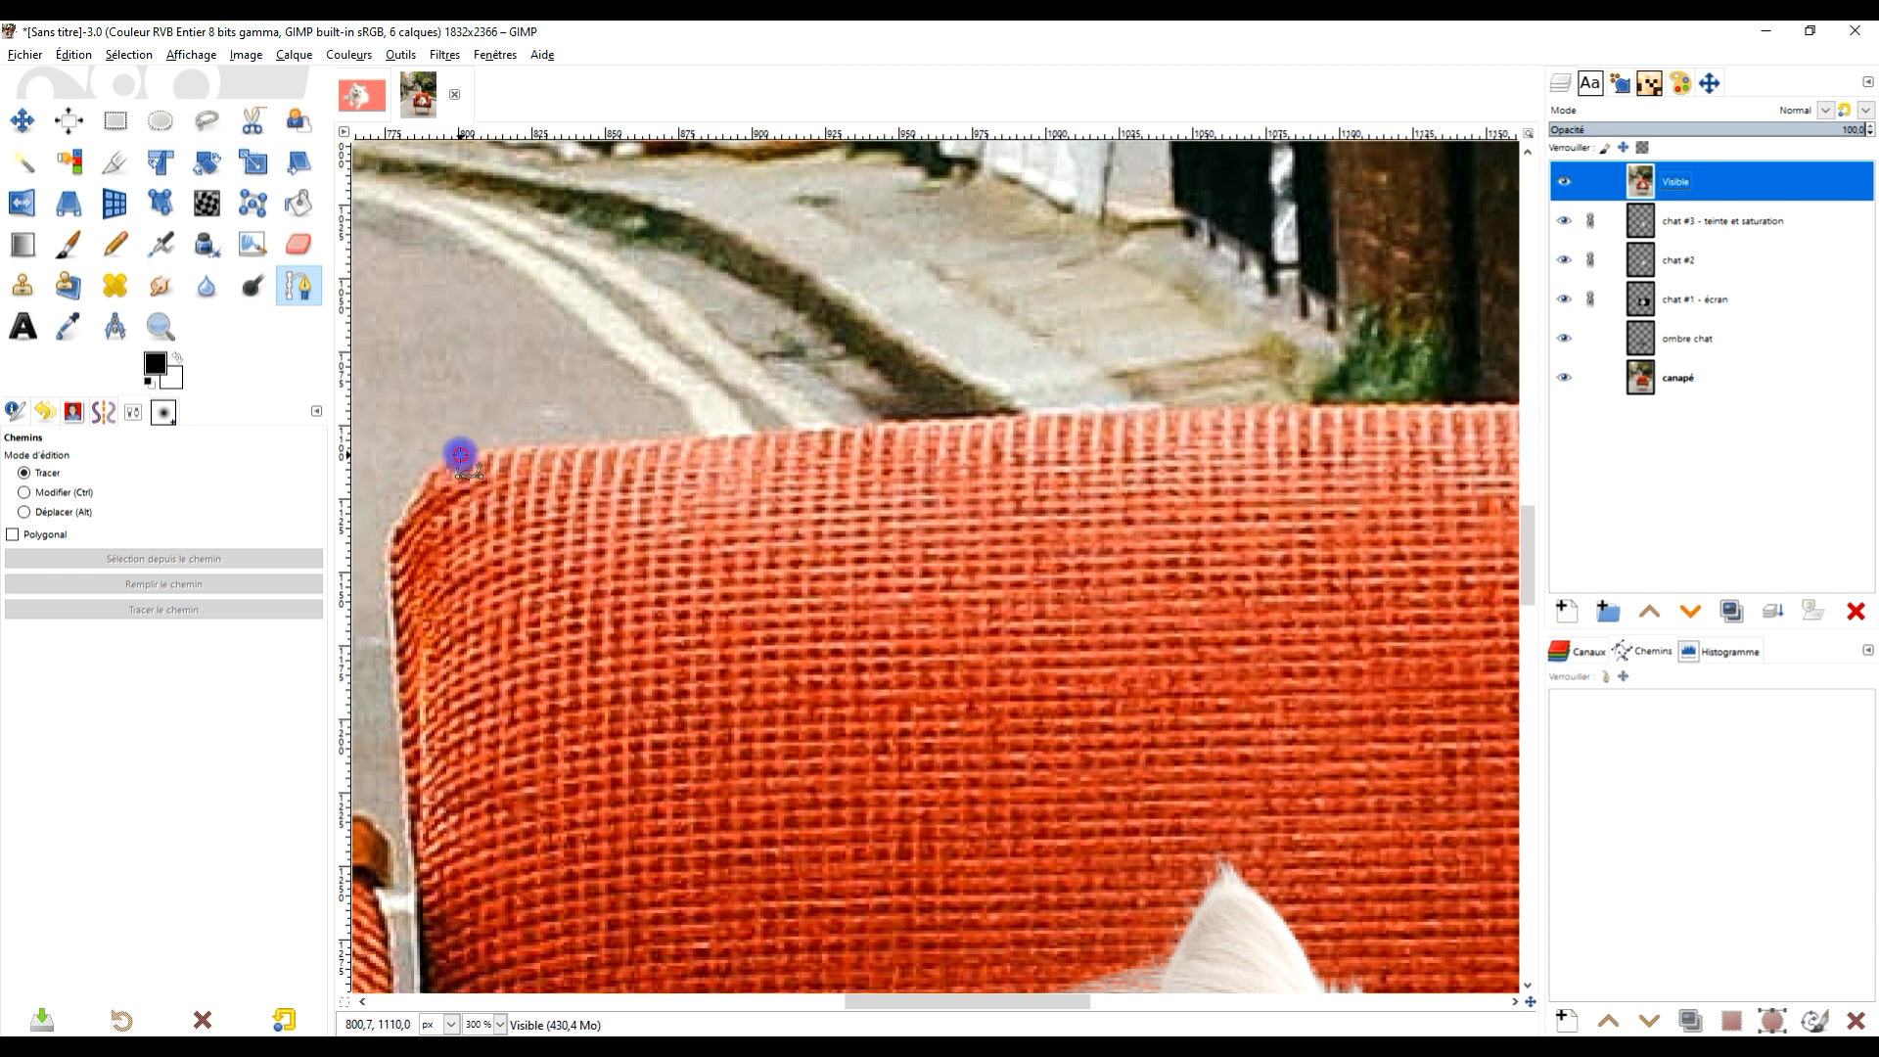
click(460, 455)
ctrl+scroll(920, 516, down, 4)
ctrl+scroll(532, 484, up, 2)
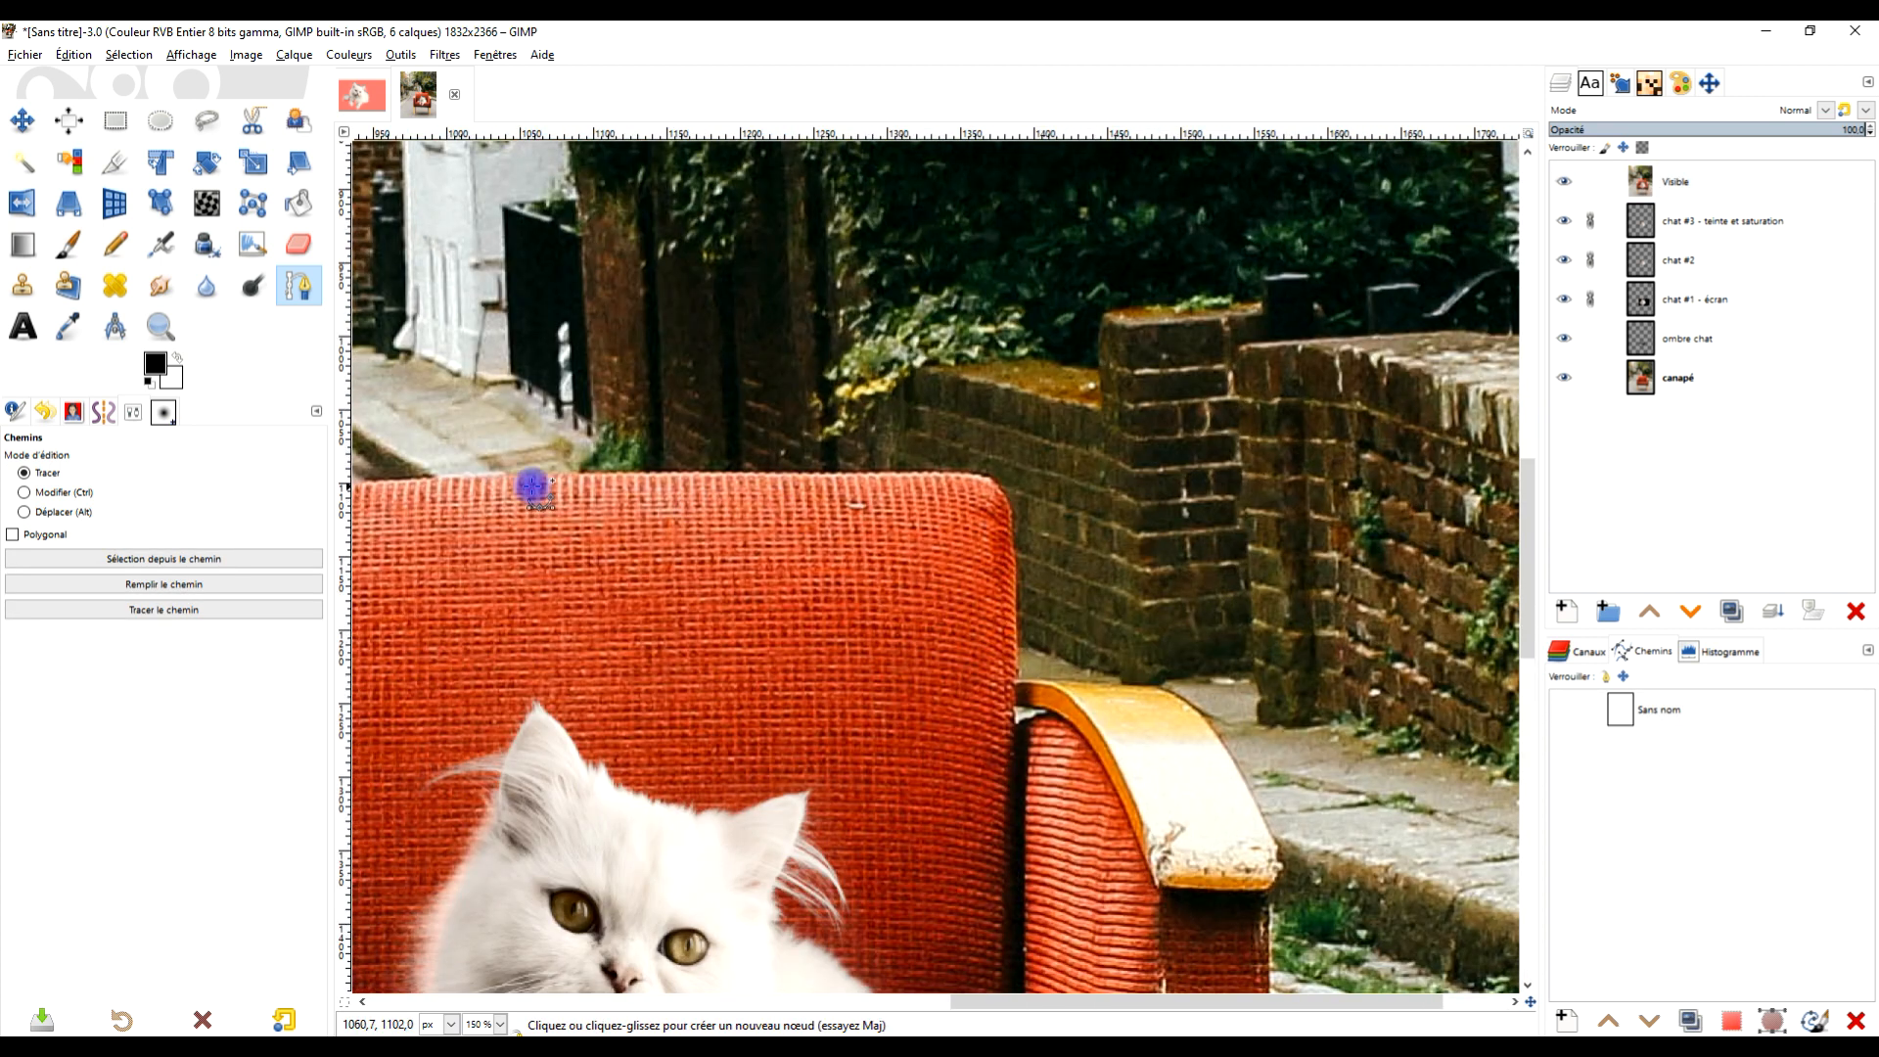
drag(540, 474, 568, 474)
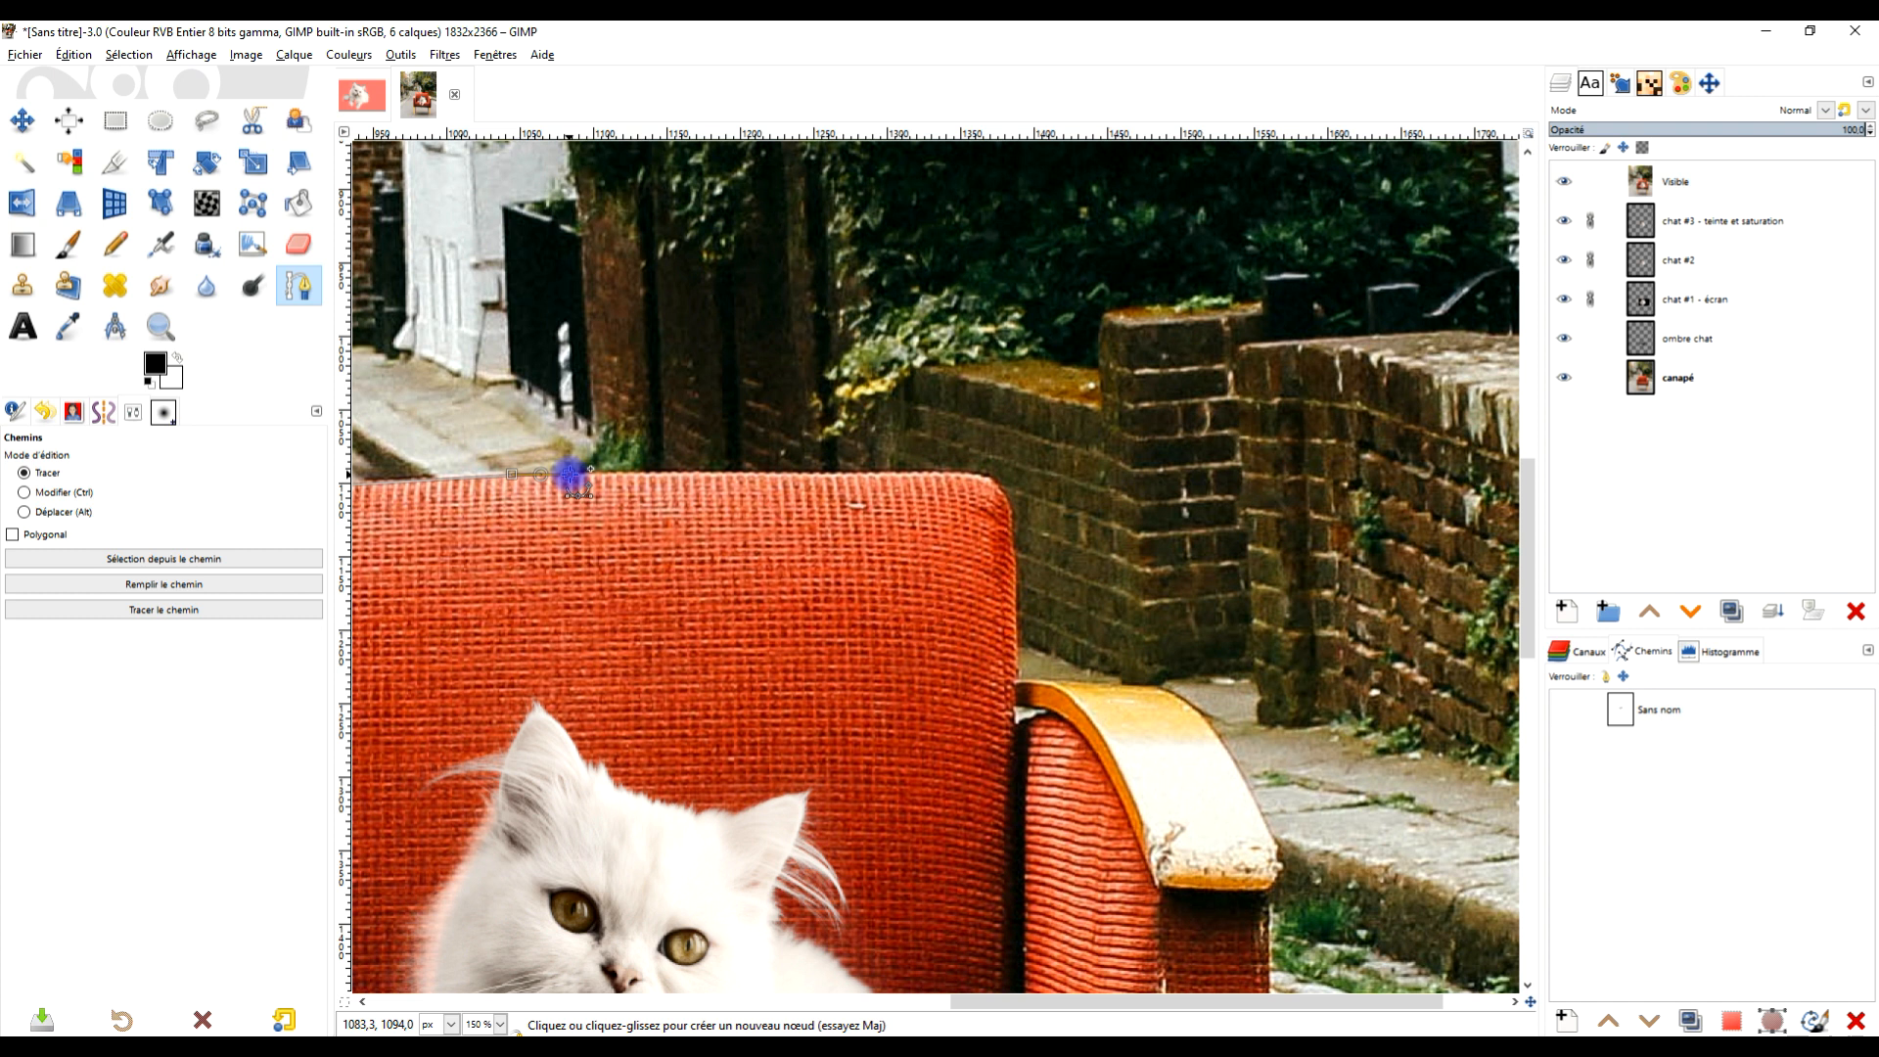
click(989, 474)
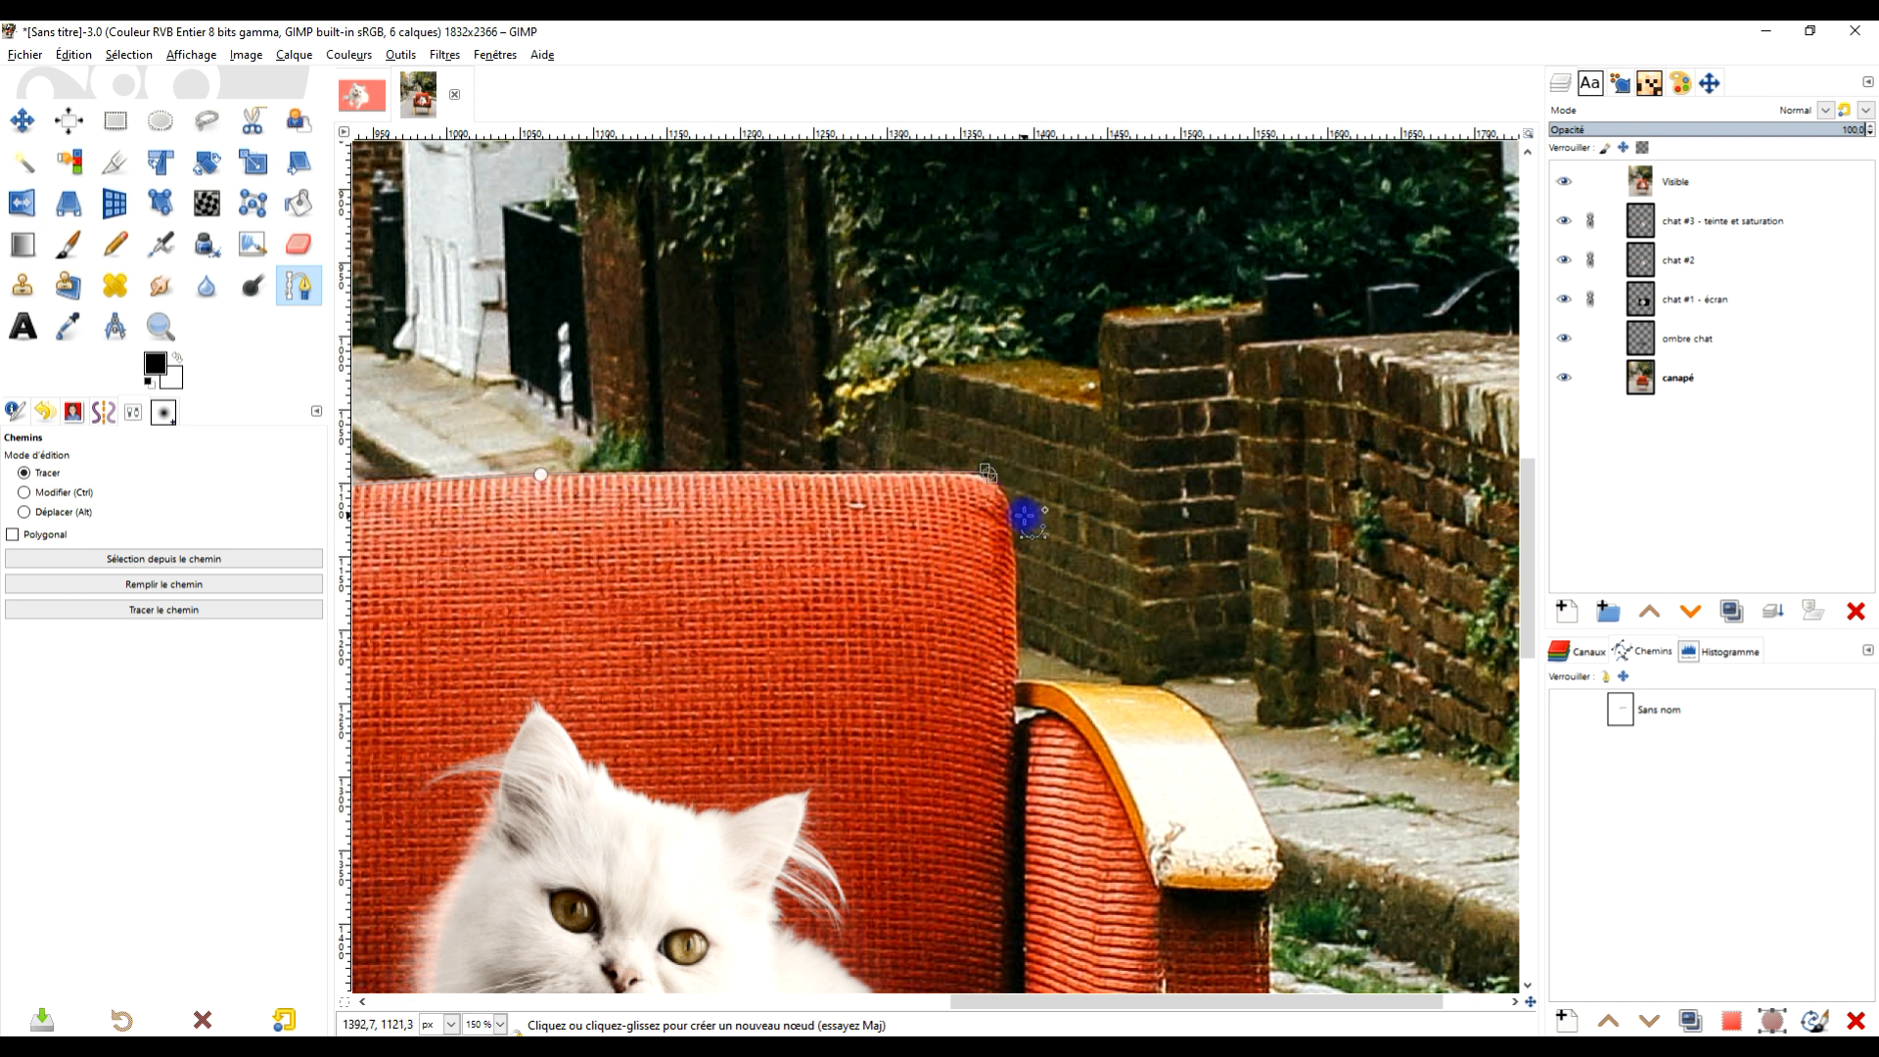
click(1018, 675)
Continue the path over the right armrest's curved wooden top and down the chair's outer right side
scroll(1037, 674, up, 3)
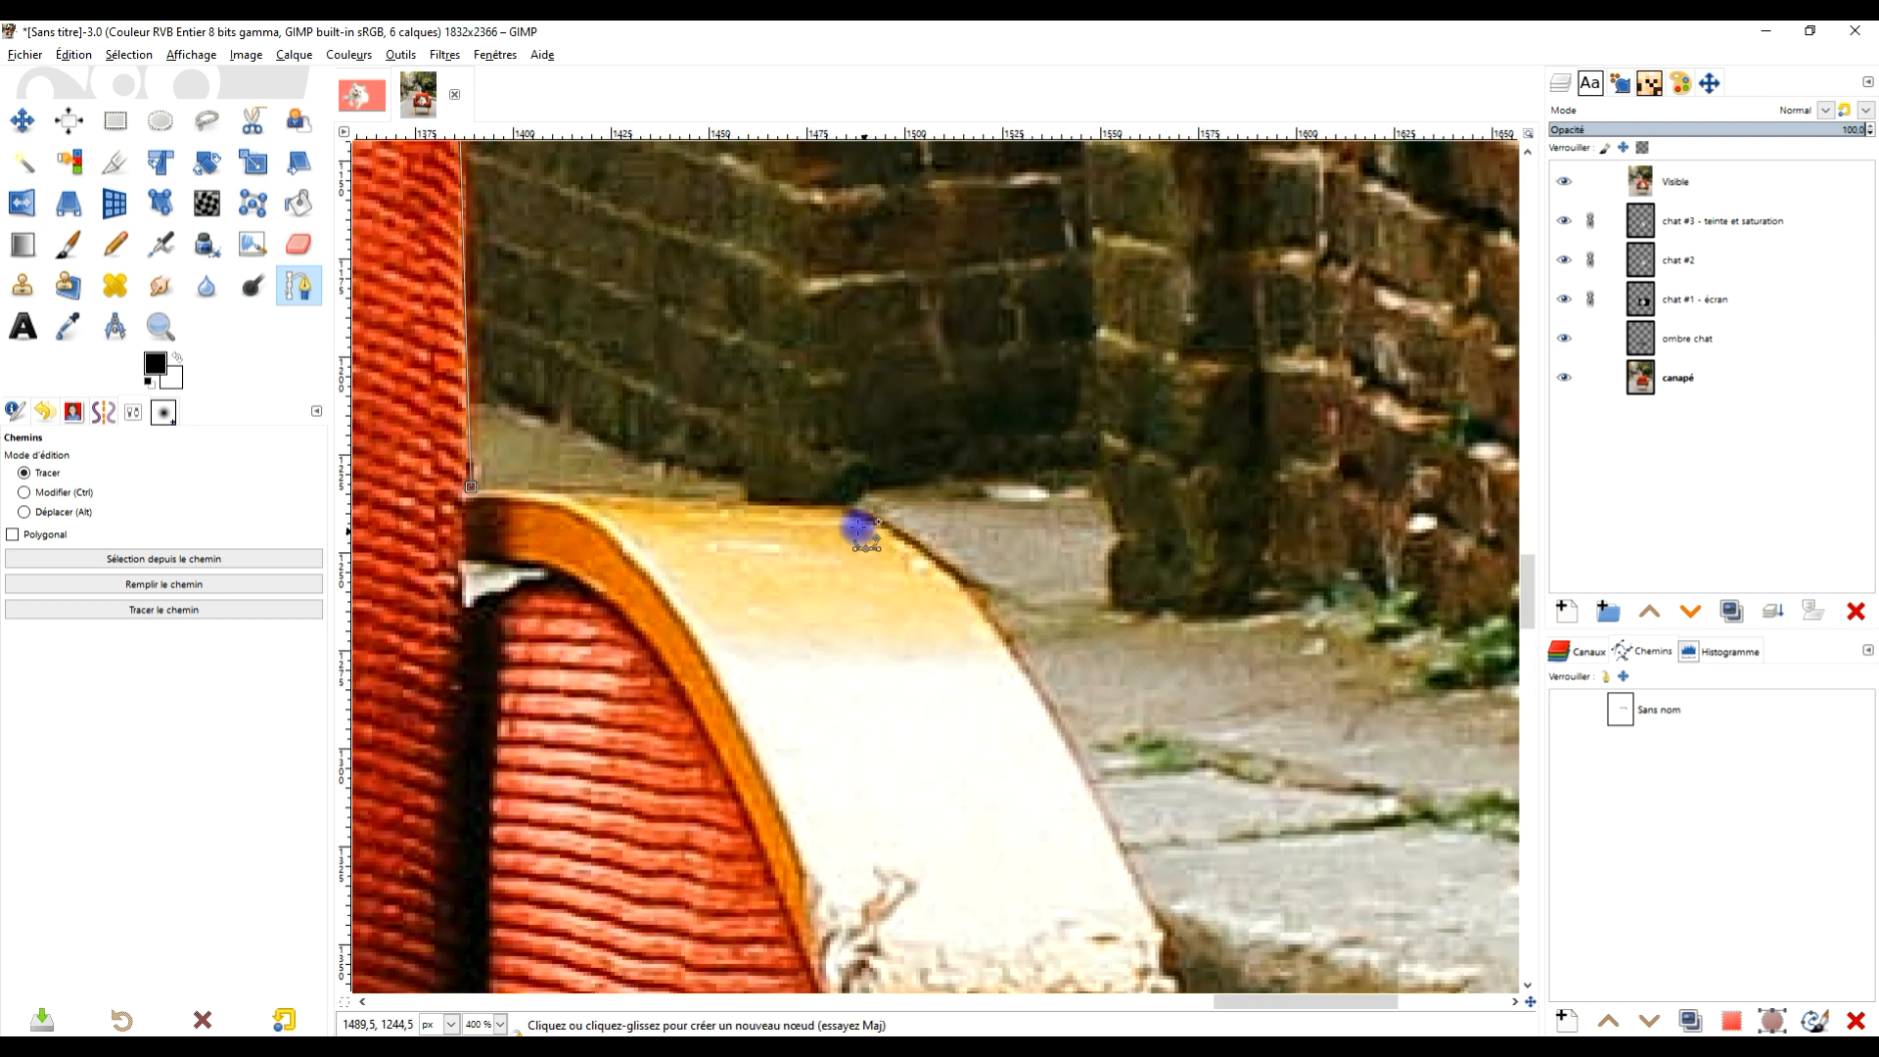
drag(907, 541, 940, 565)
scroll(1082, 767, down, 2)
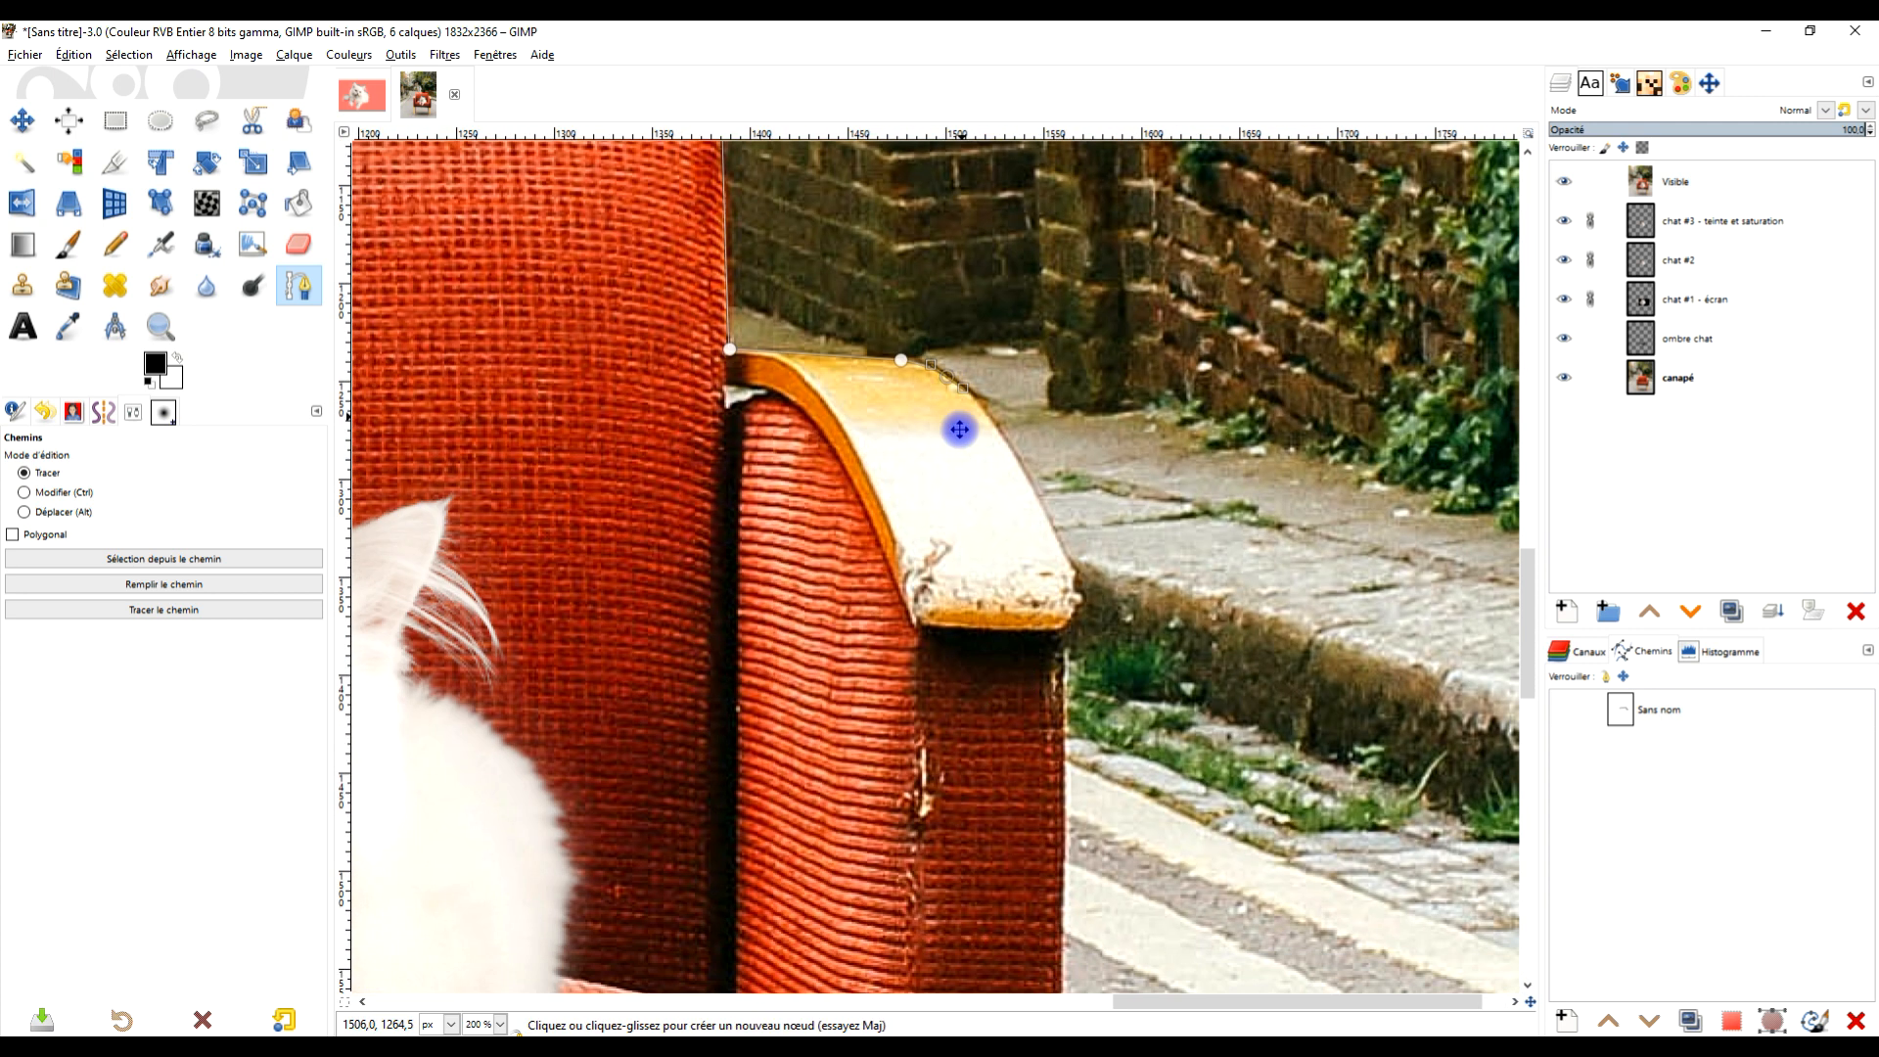
drag(1054, 575, 1065, 637)
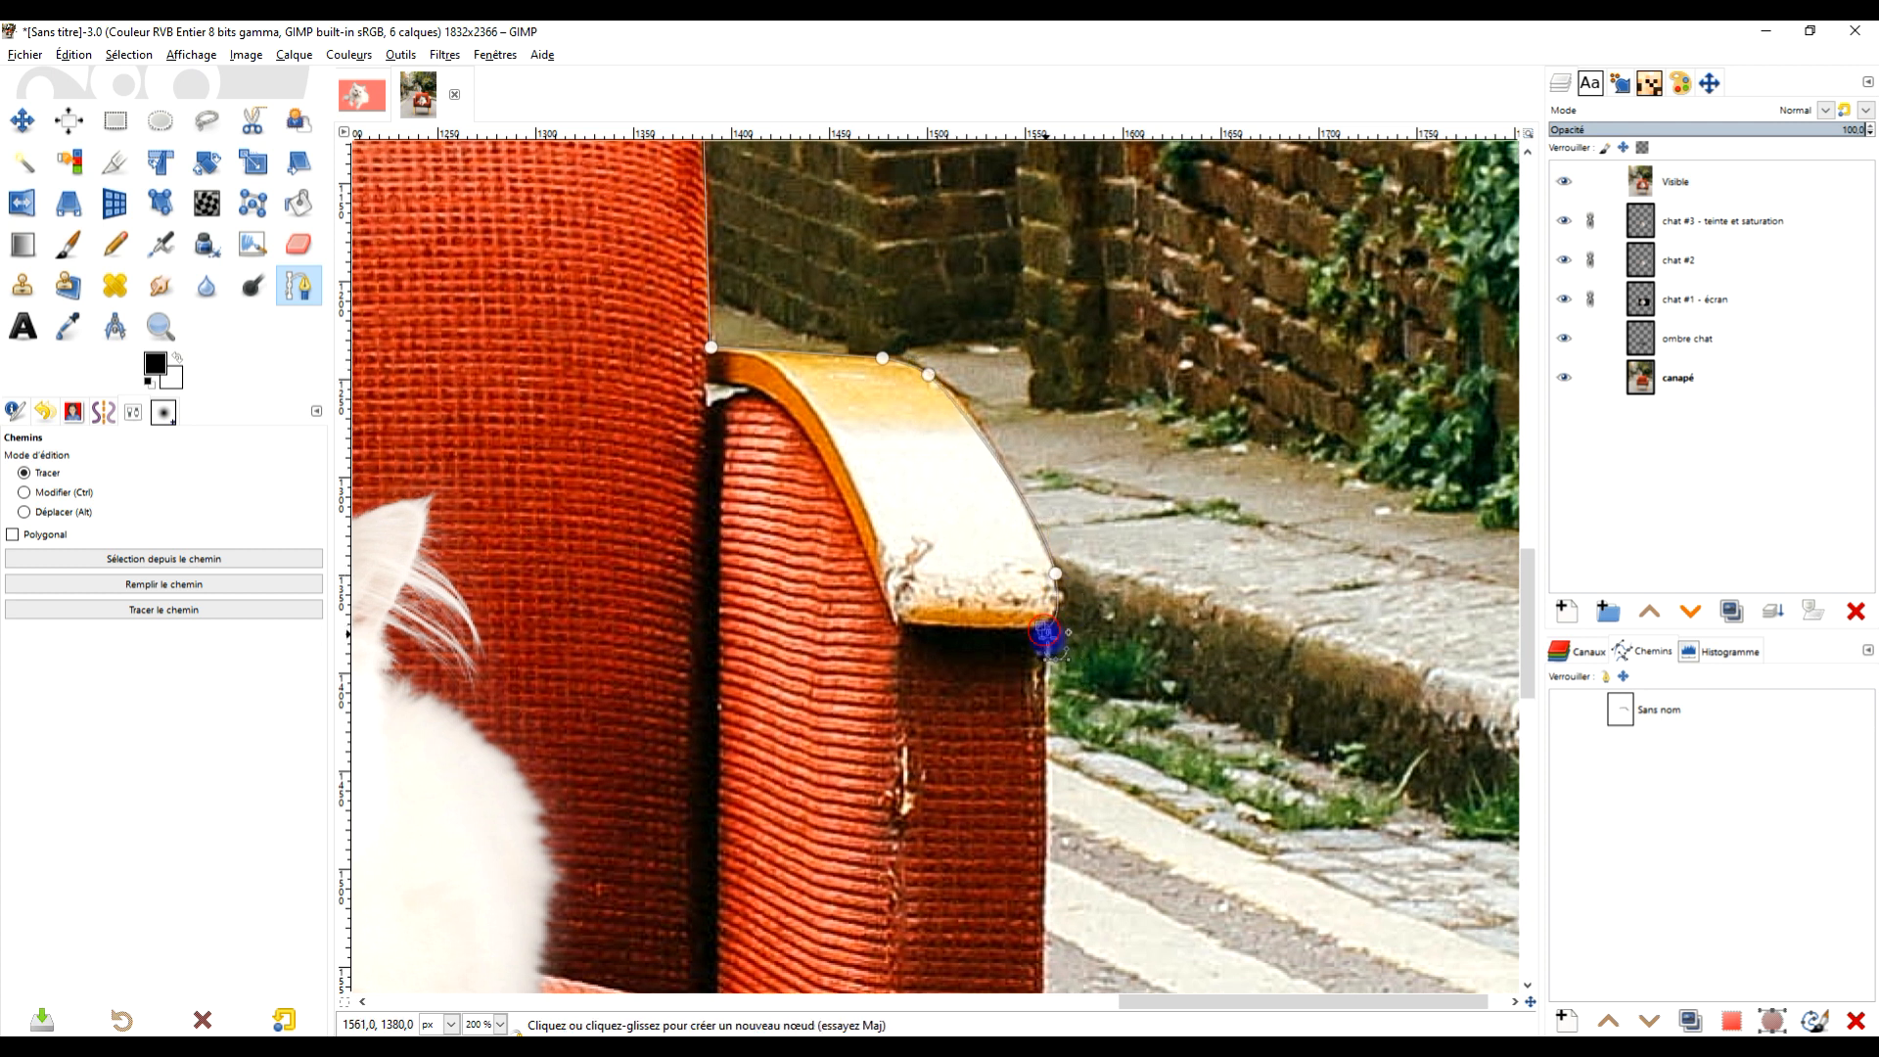
scroll(1048, 649, down, 10)
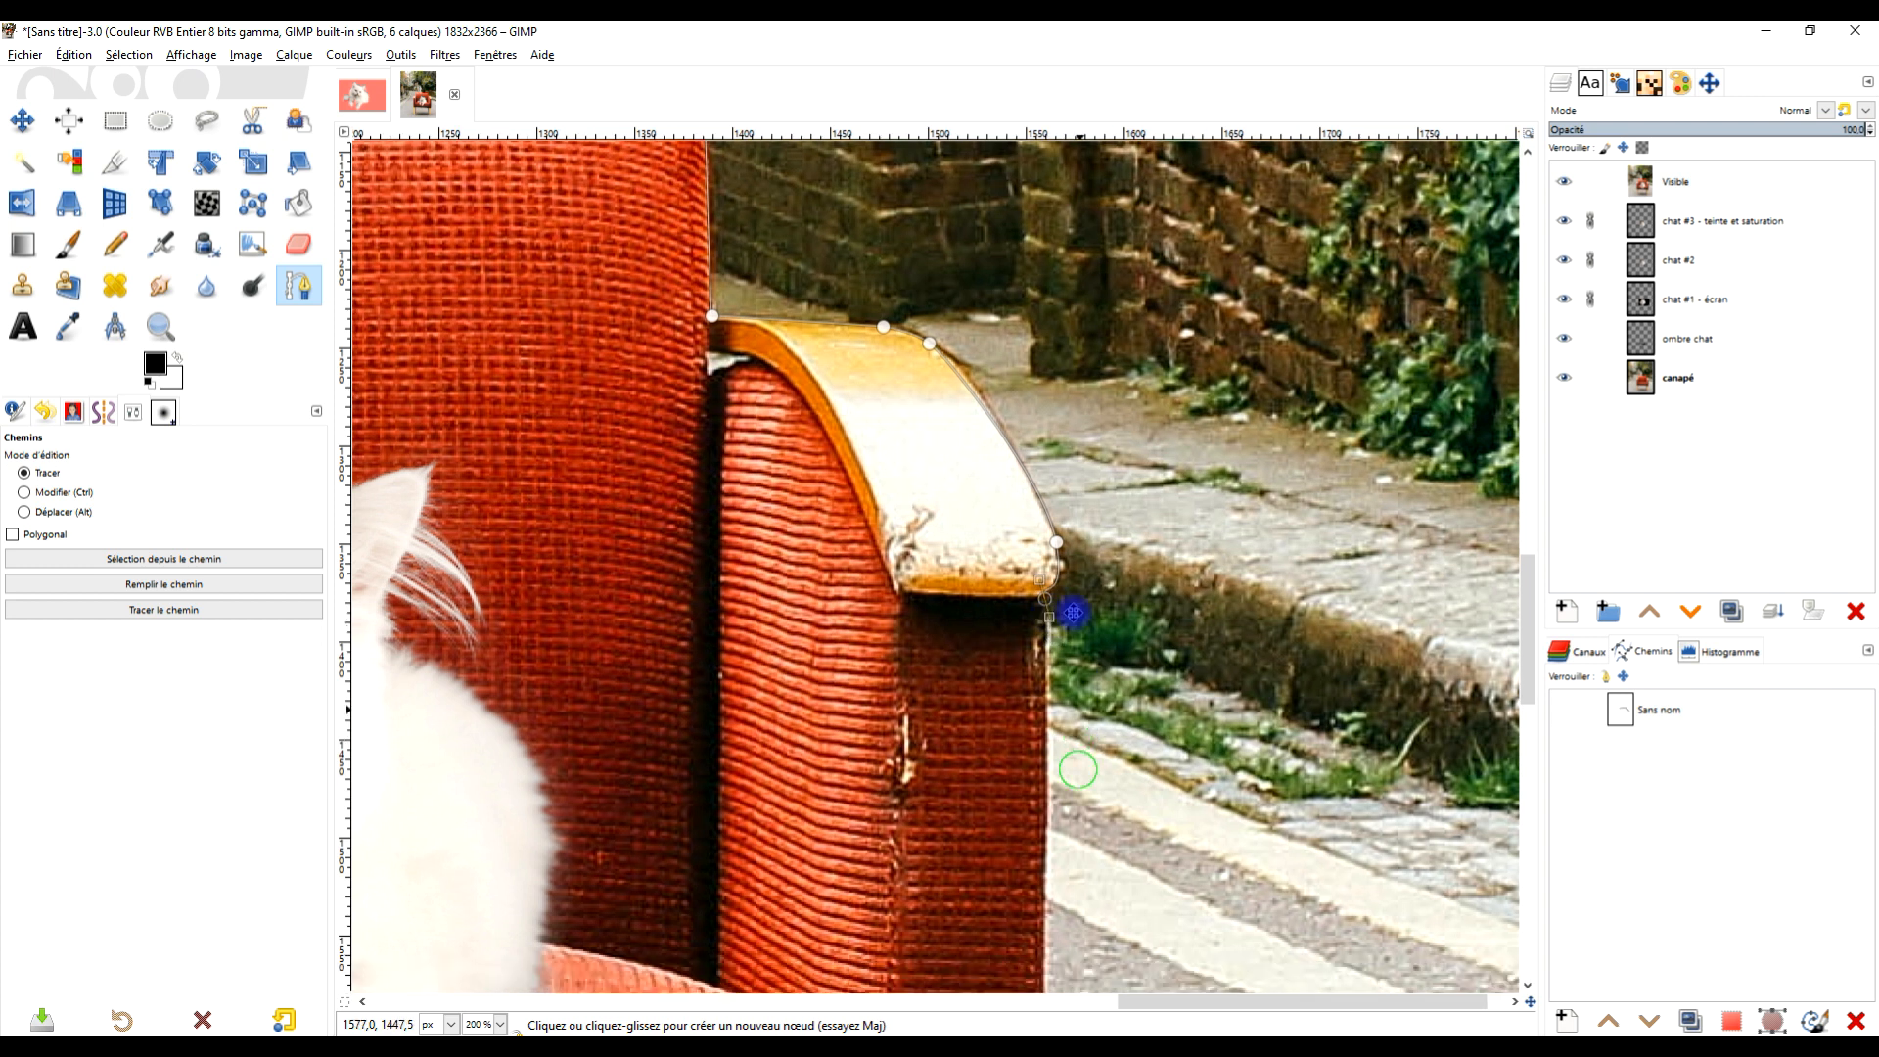
drag(989, 638, 981, 721)
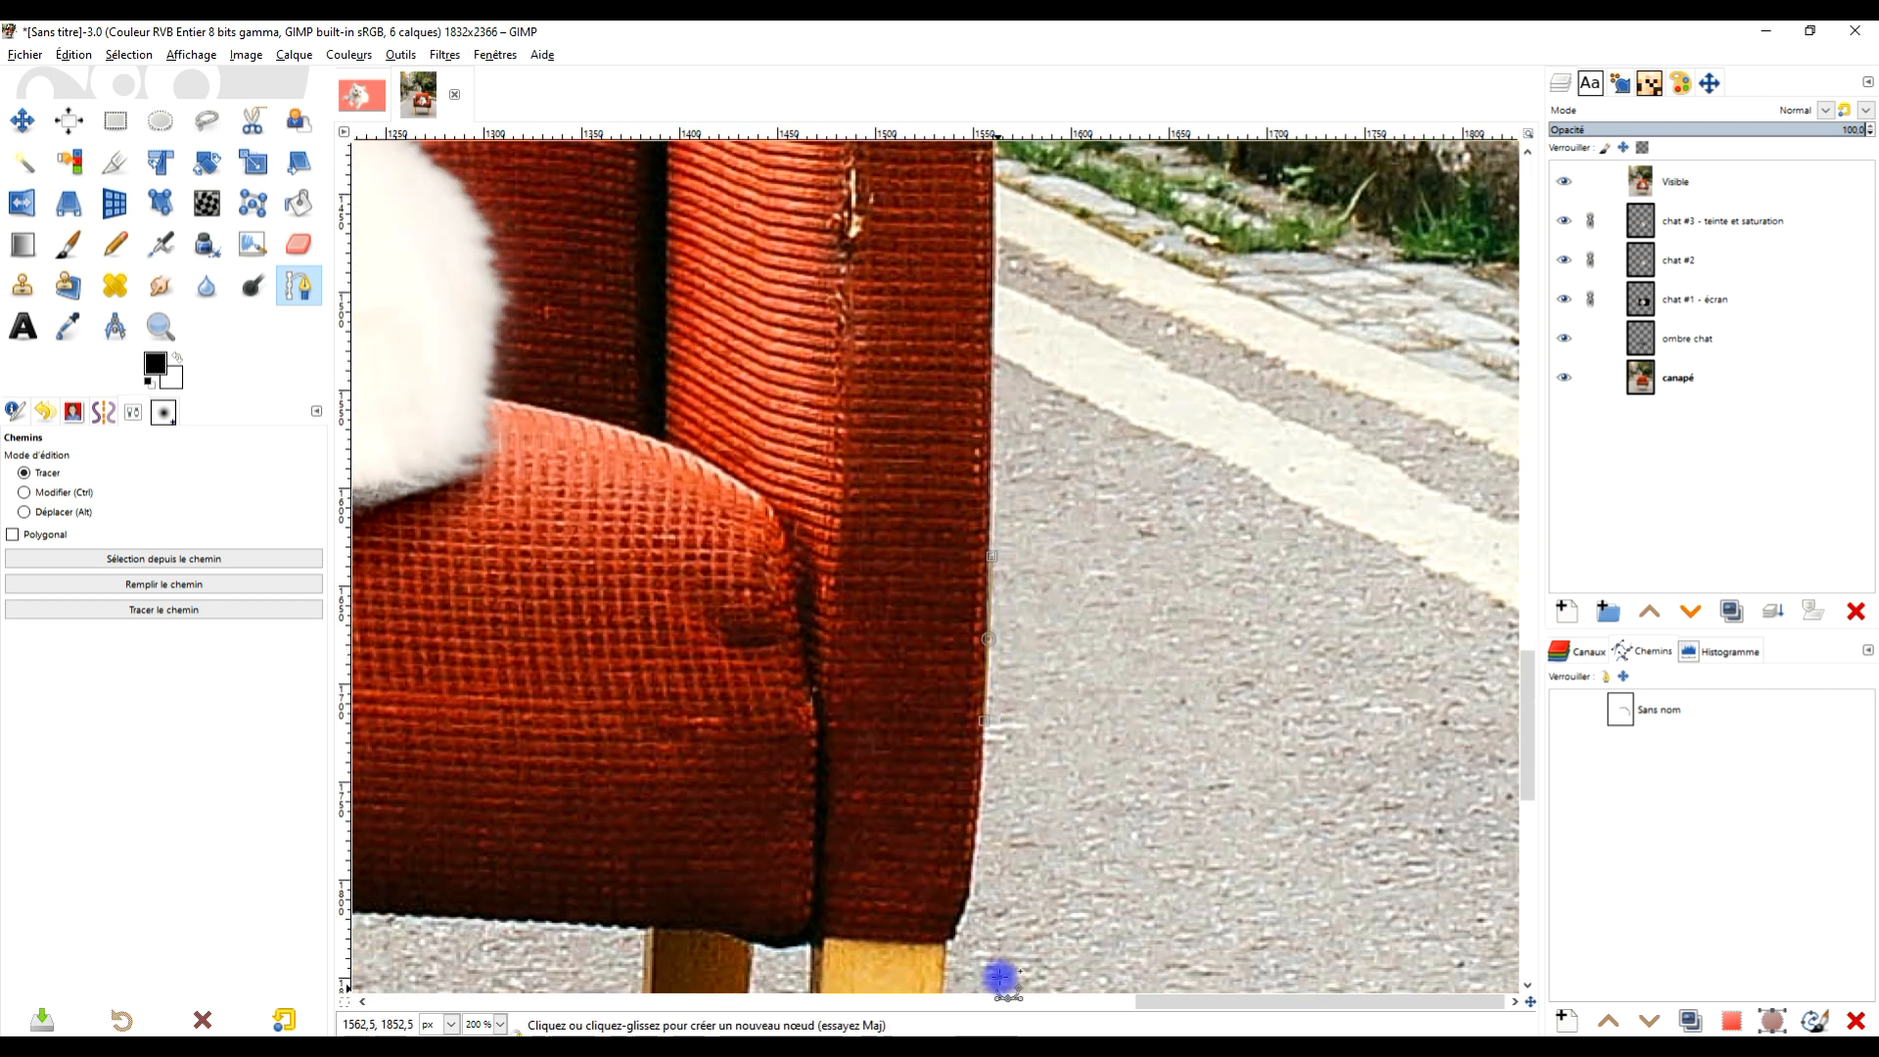
Extend the path around the chair's lower right corner, down the front right leg and around its foot
scroll(1032, 520, down, 5)
drag(986, 496, 979, 535)
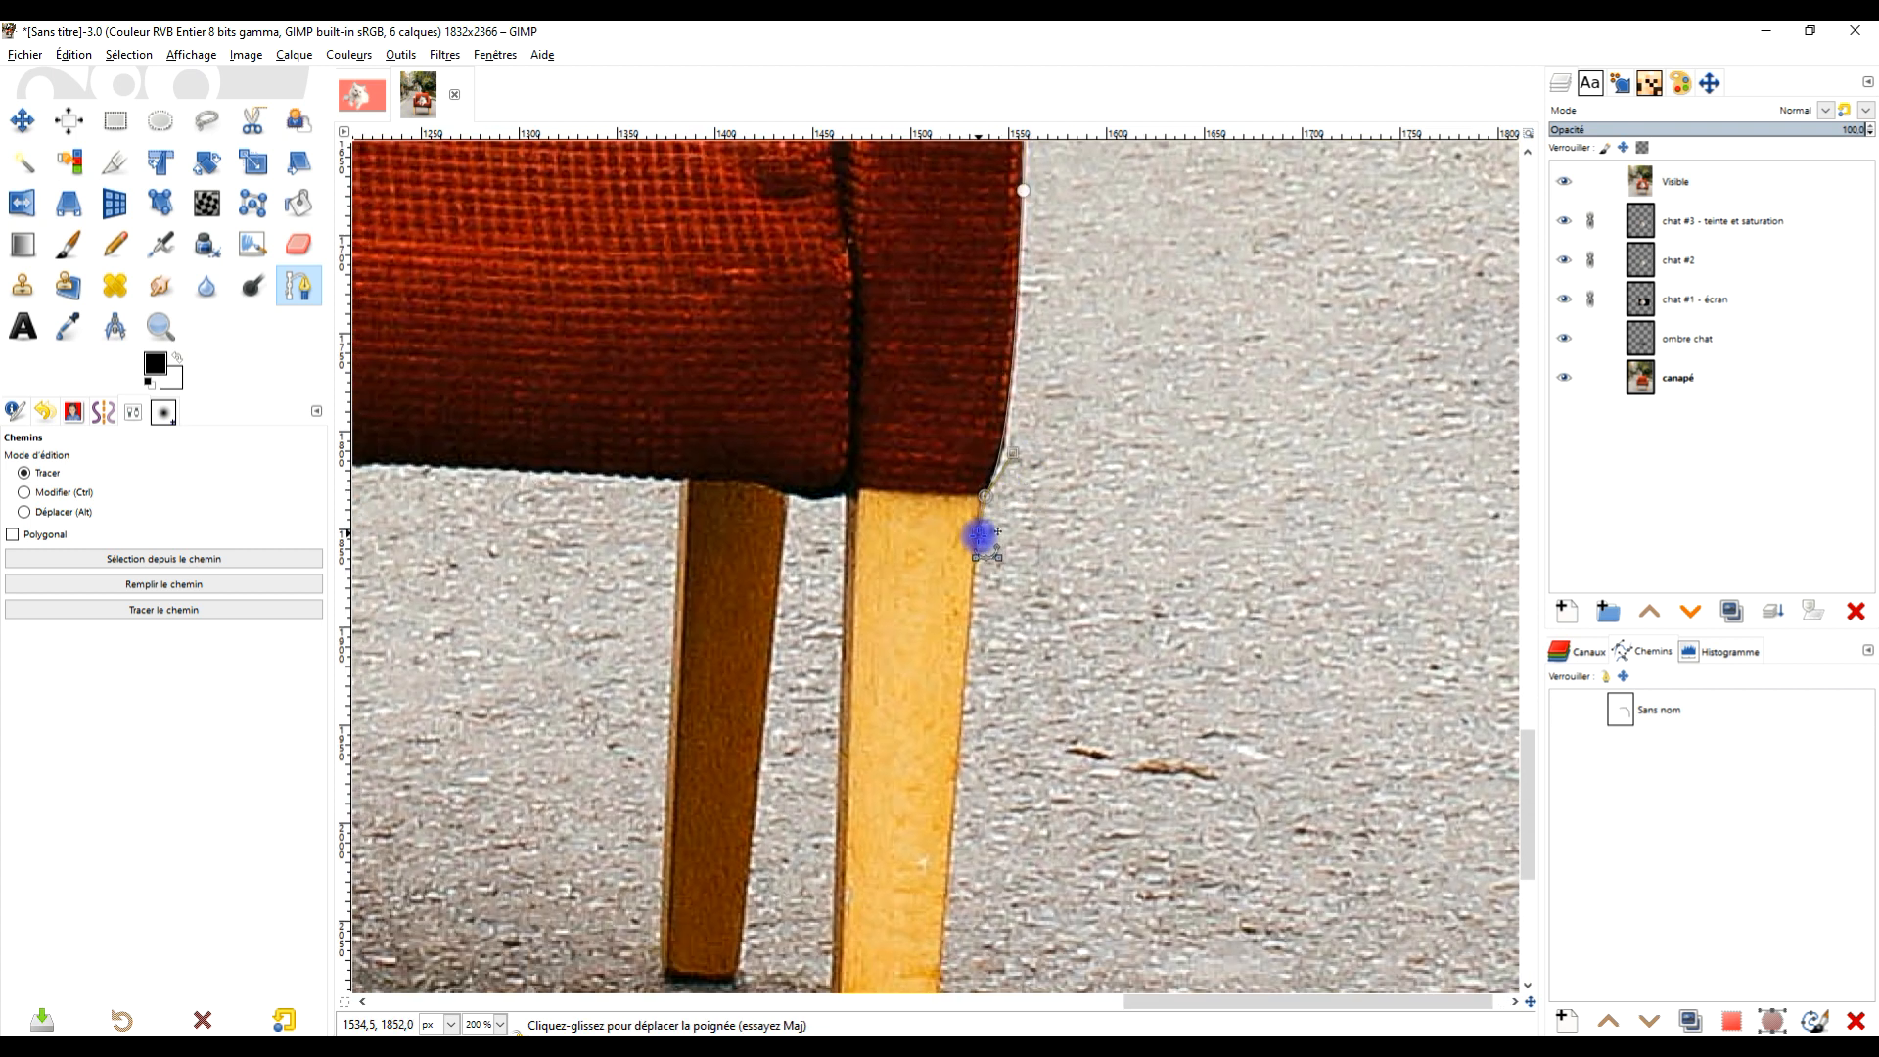
scroll(964, 558, down, 4)
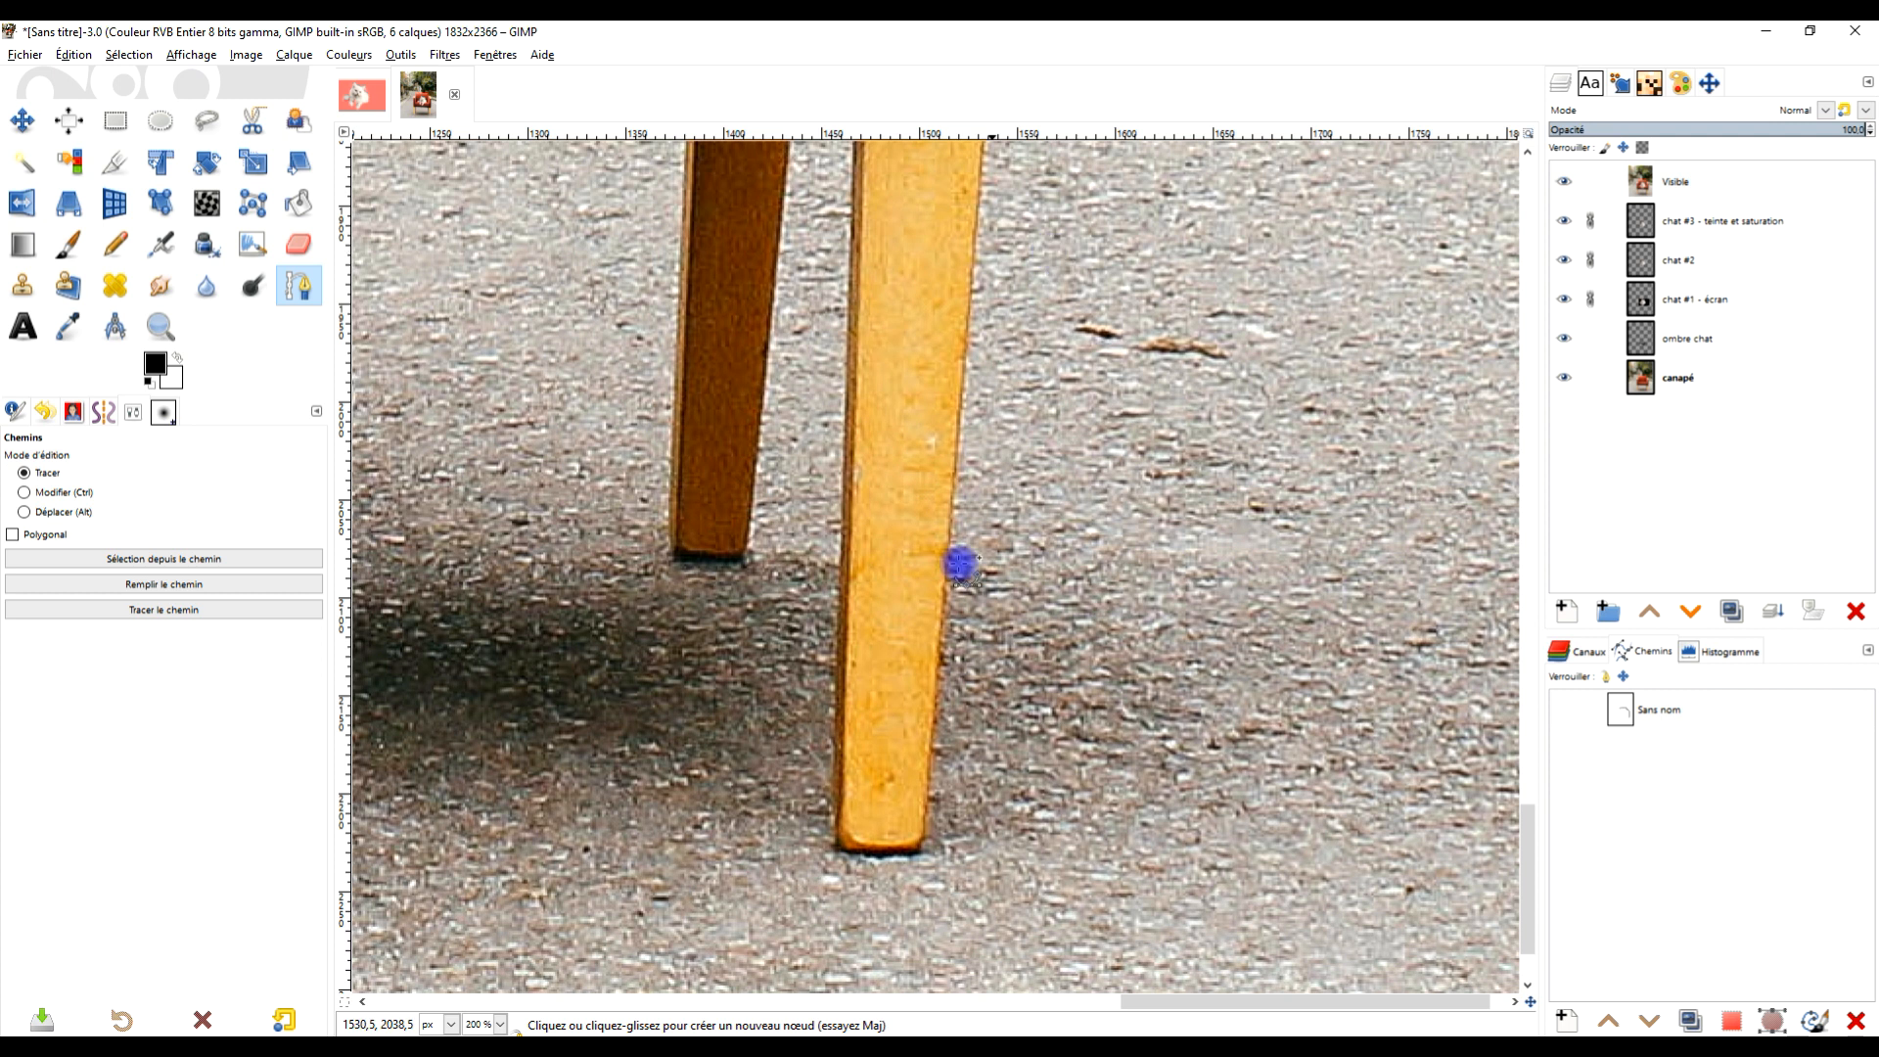
click(925, 844)
drag(910, 854, 910, 853)
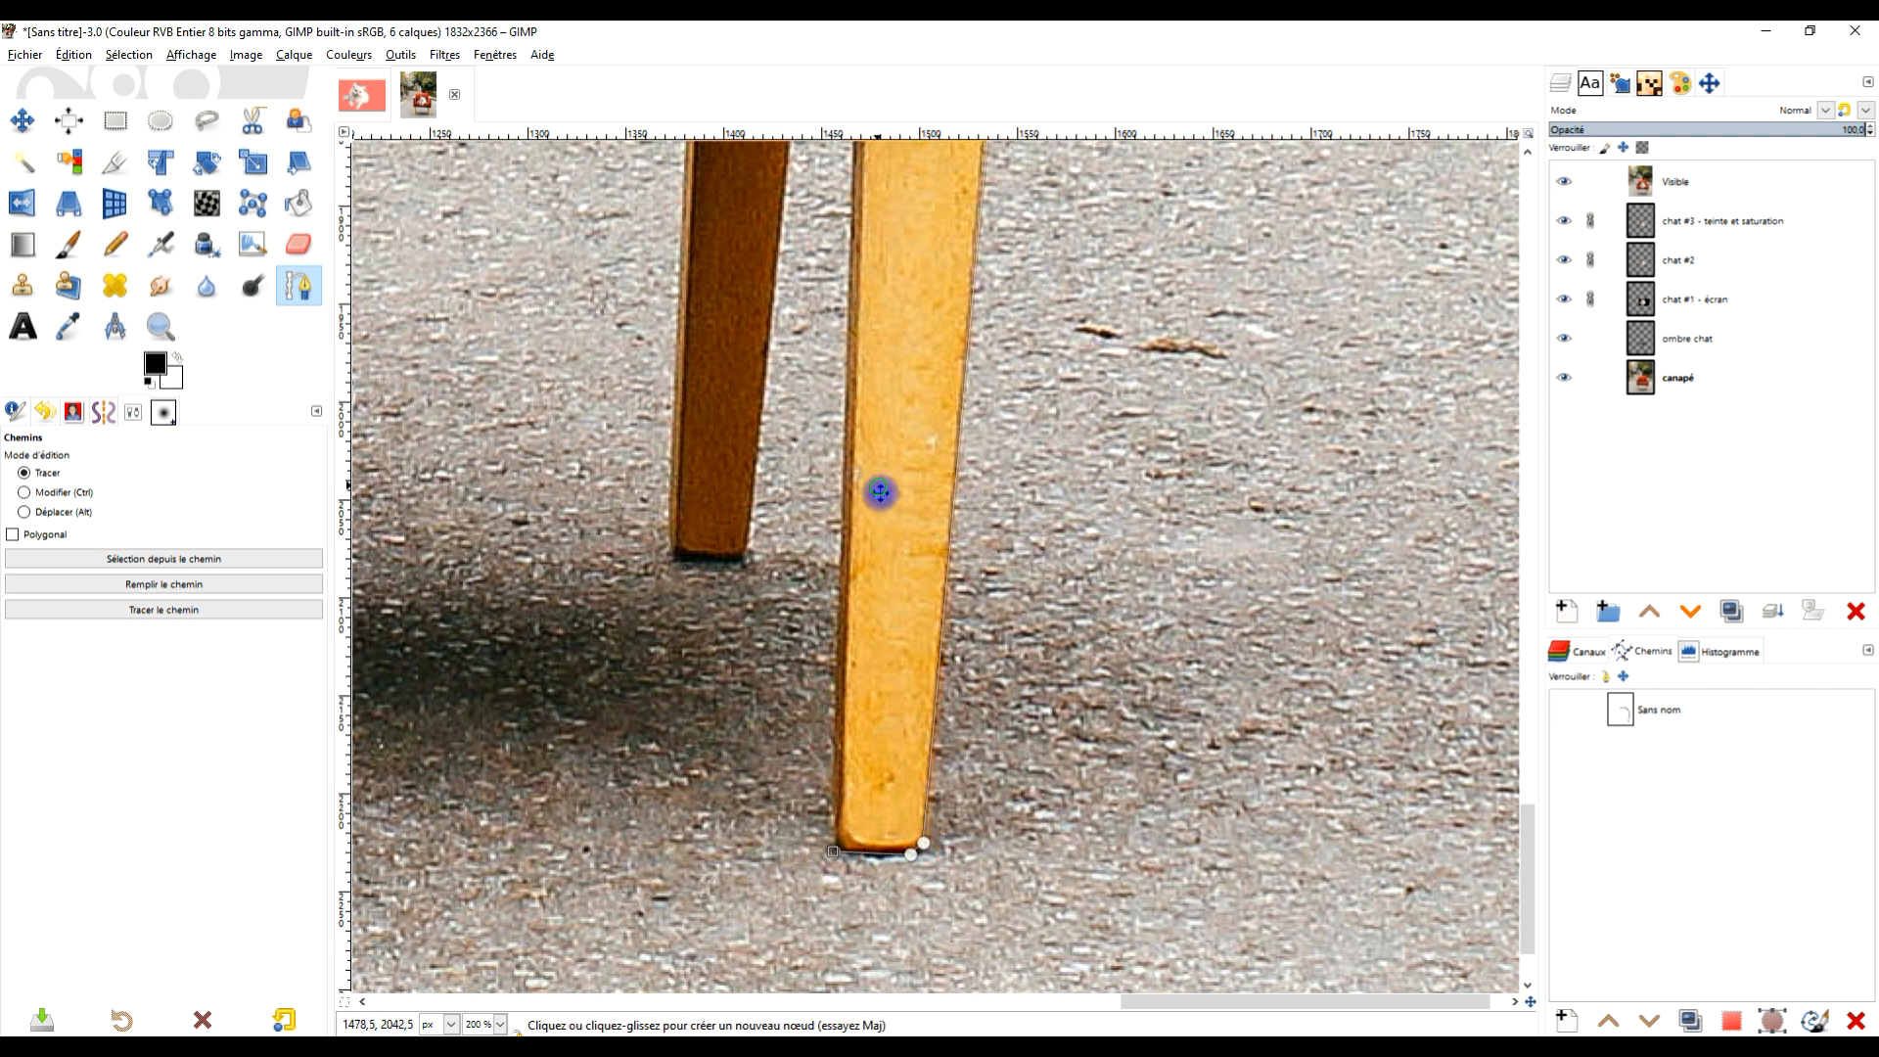
Trace the path up the front right leg, around the rear right leg and along the seat's underside to the rear left leg
drag(878, 491, 959, 820)
drag(936, 415, 882, 414)
click(834, 888)
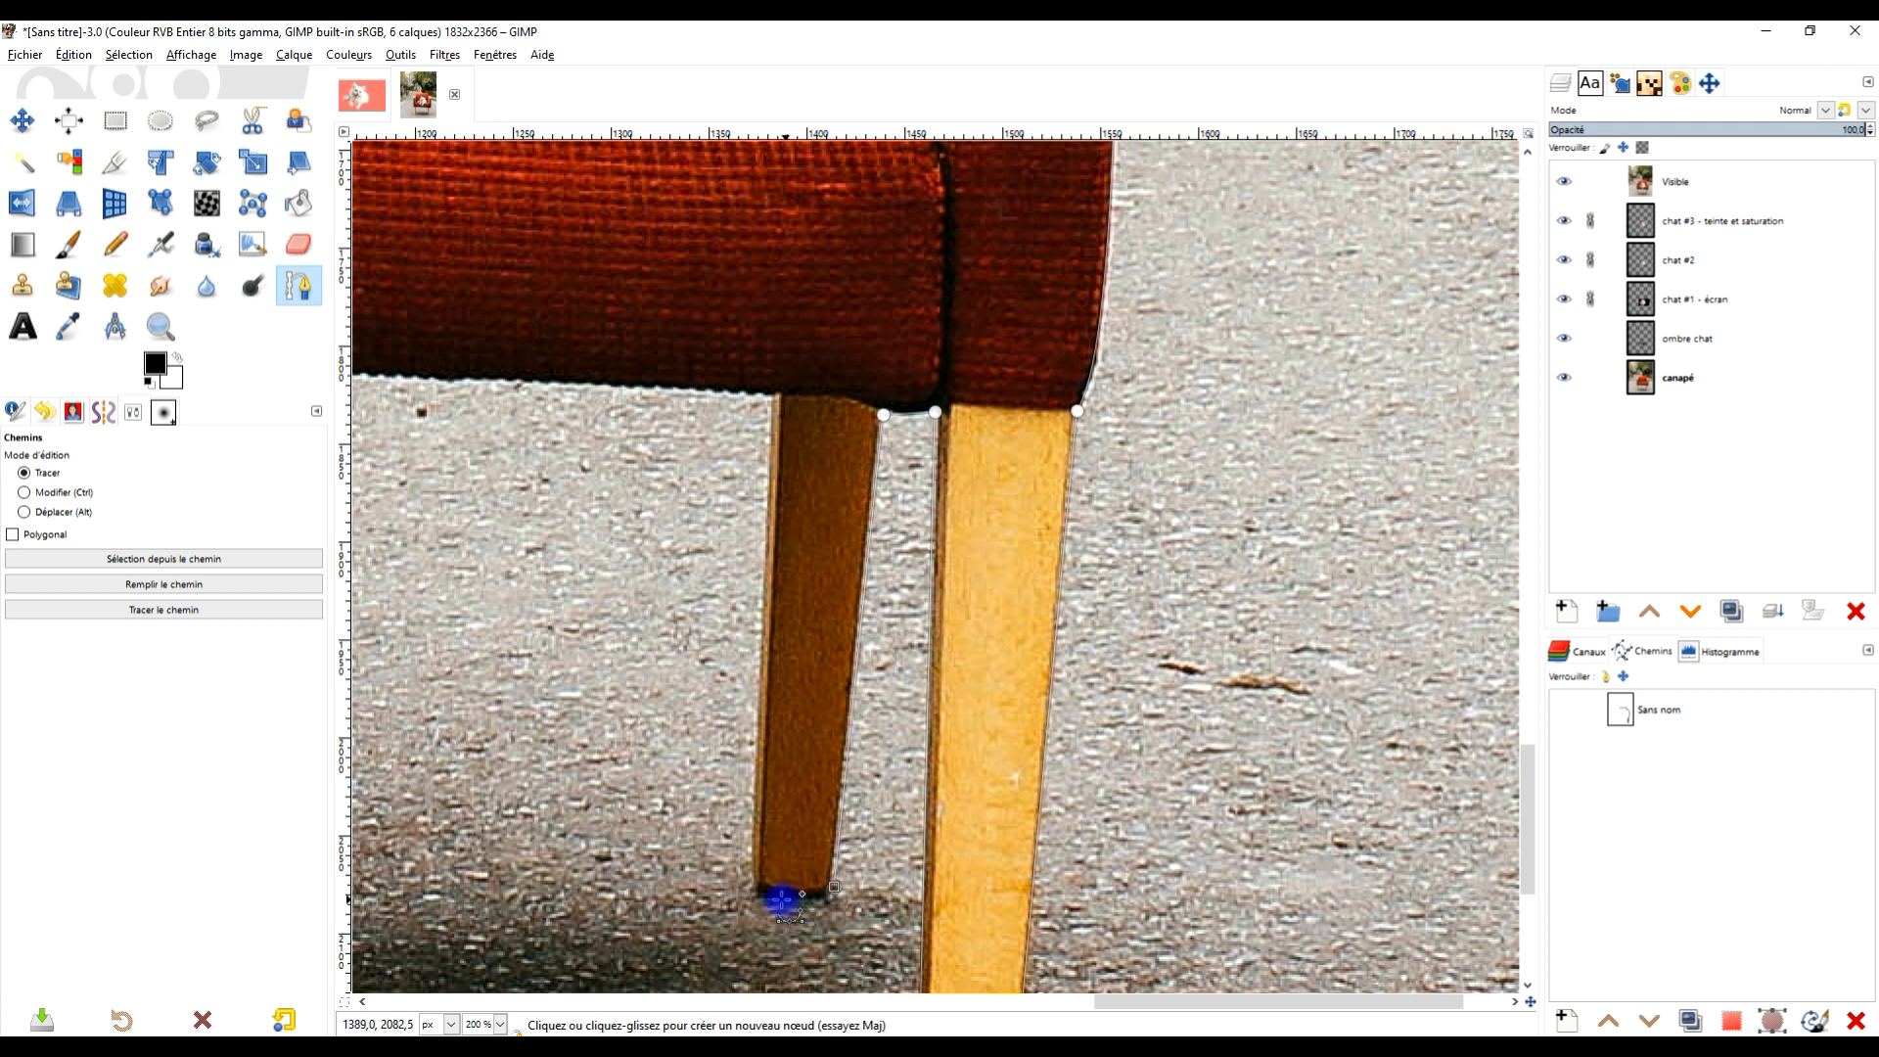
click(772, 397)
drag(622, 355, 1454, 433)
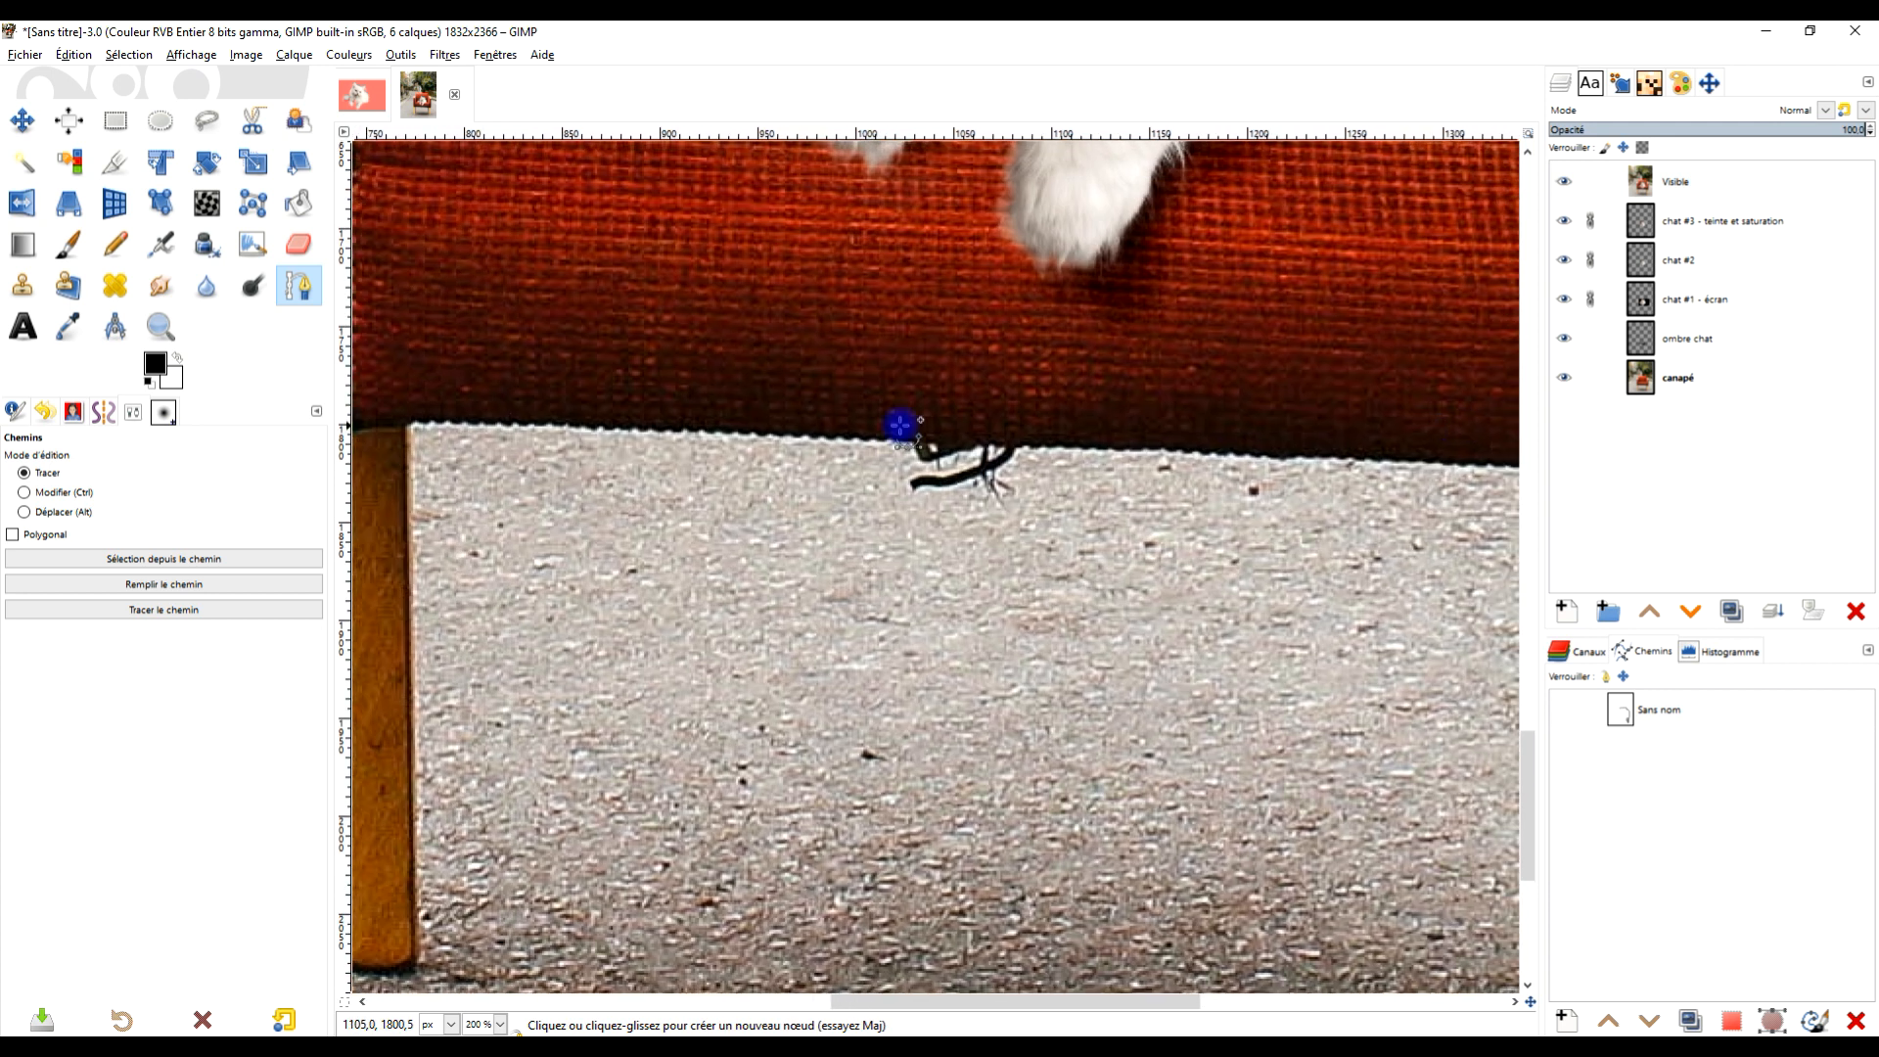
click(413, 428)
Continue the path around the feet of the rear and front left legs and up to the chair's lower left corner
drag(440, 496, 847, 294)
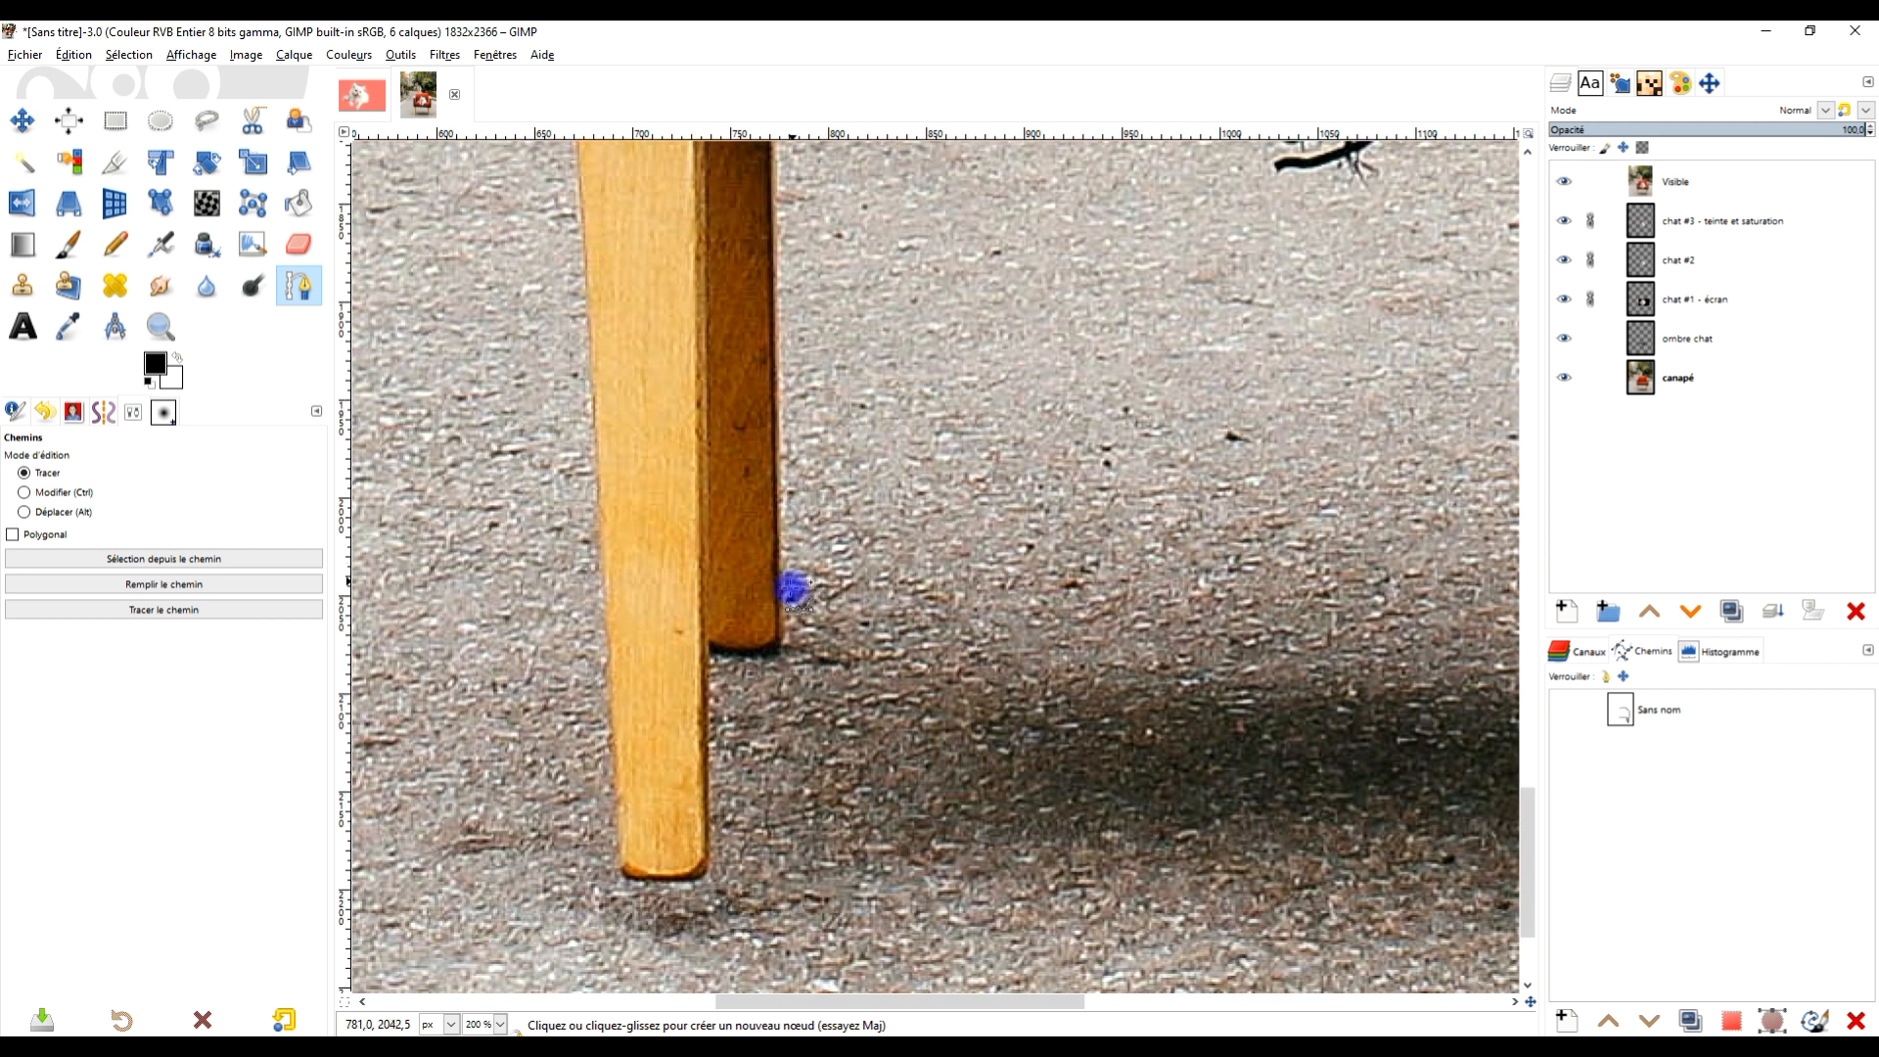
click(787, 632)
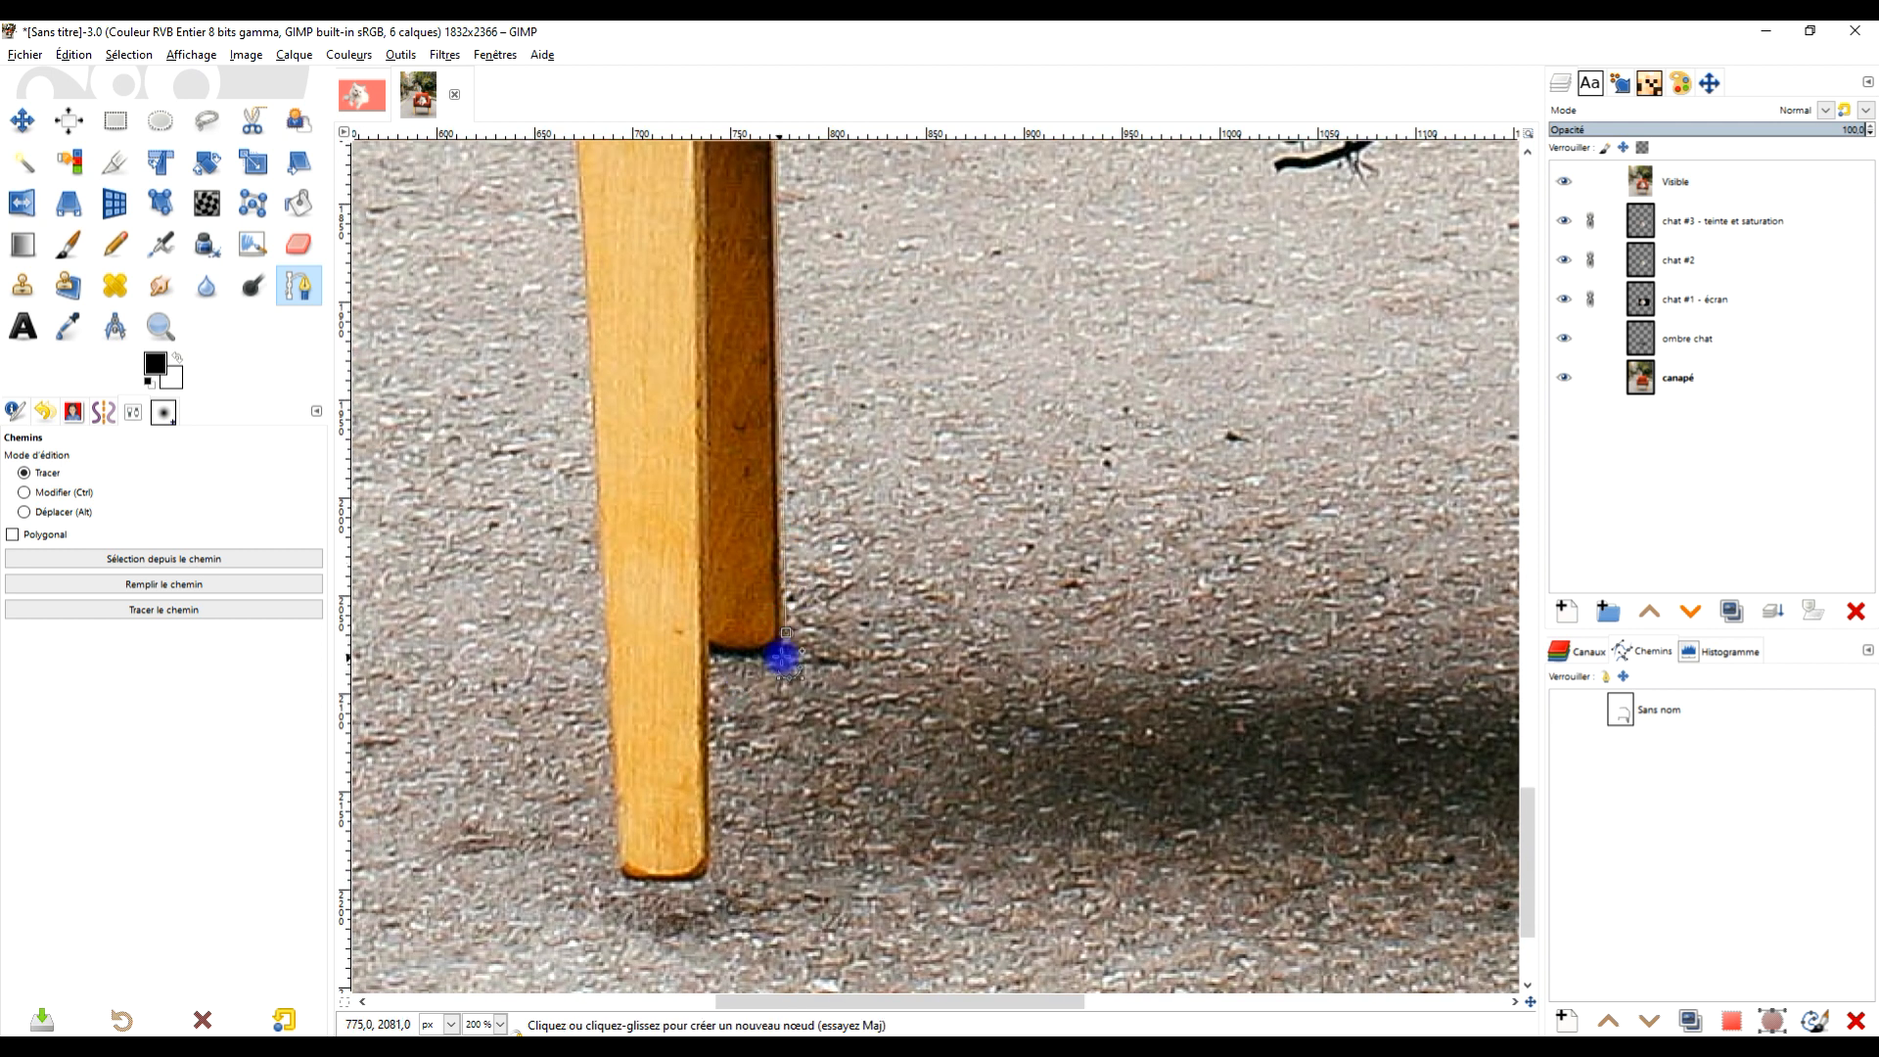
click(681, 874)
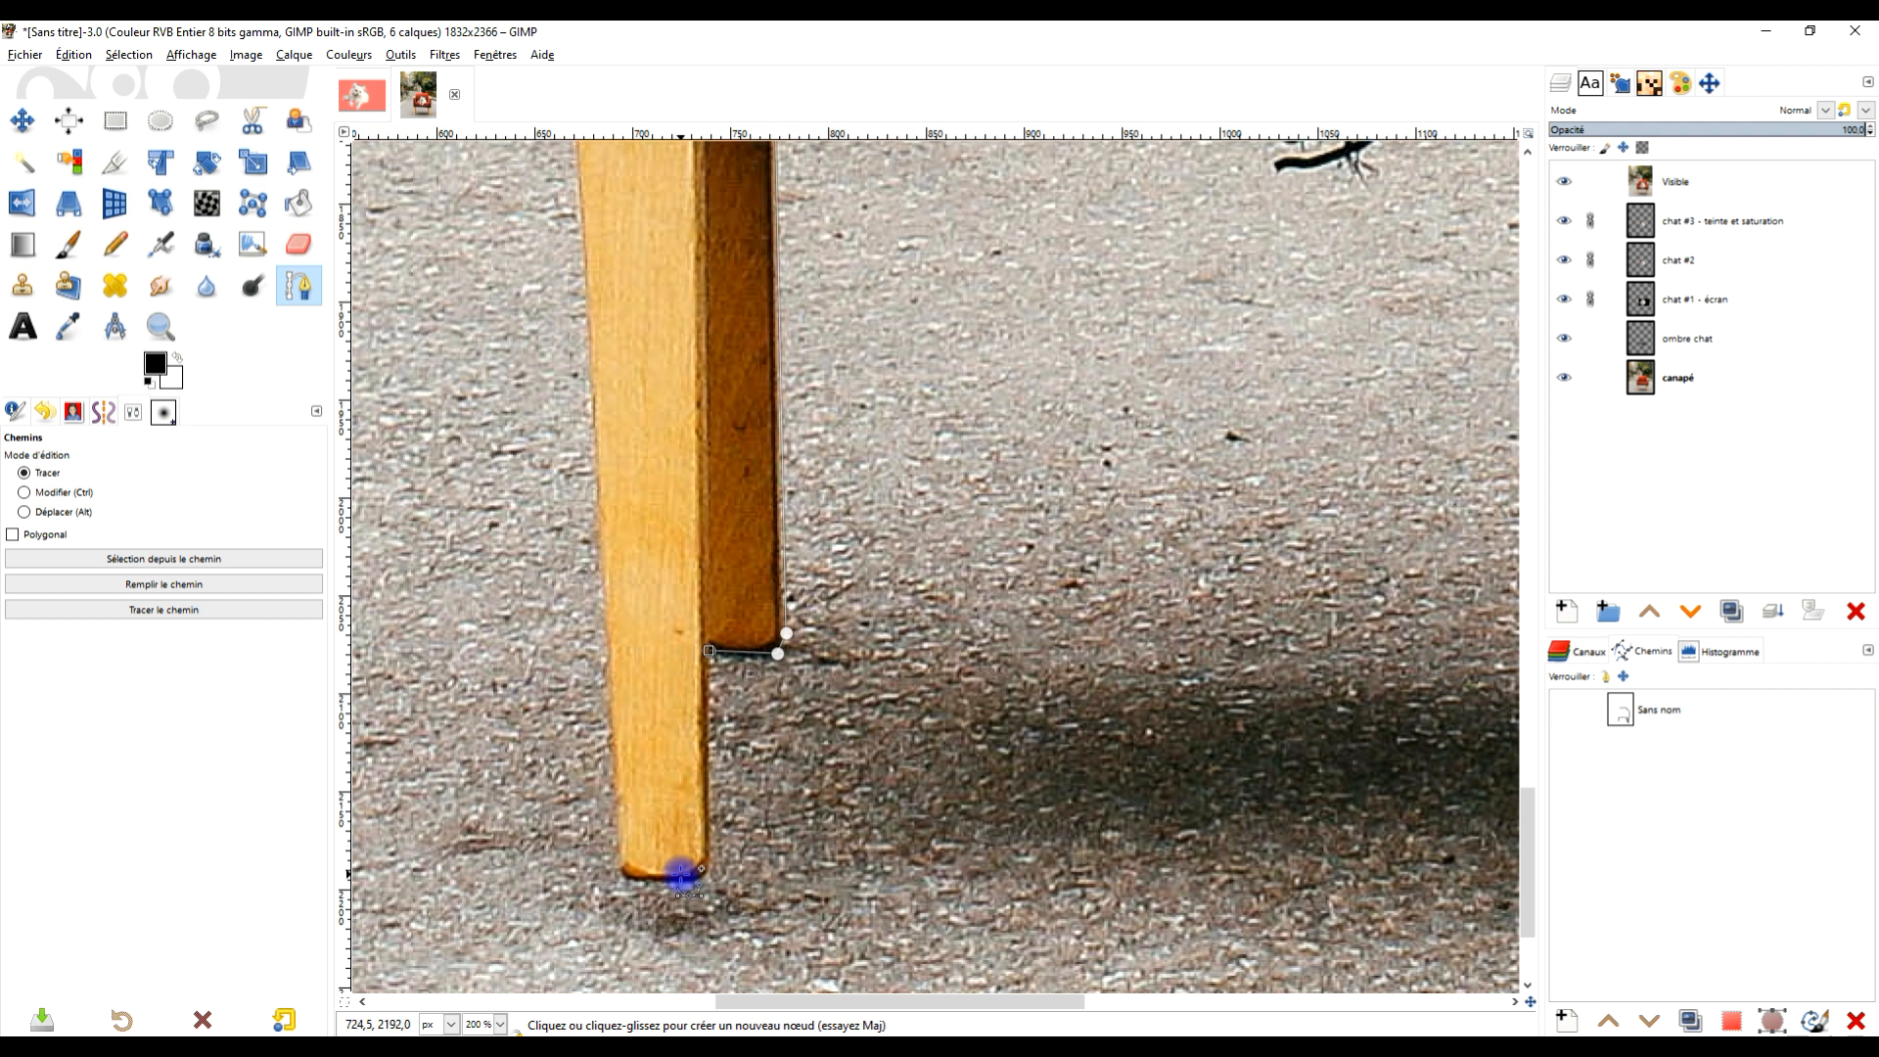
click(705, 869)
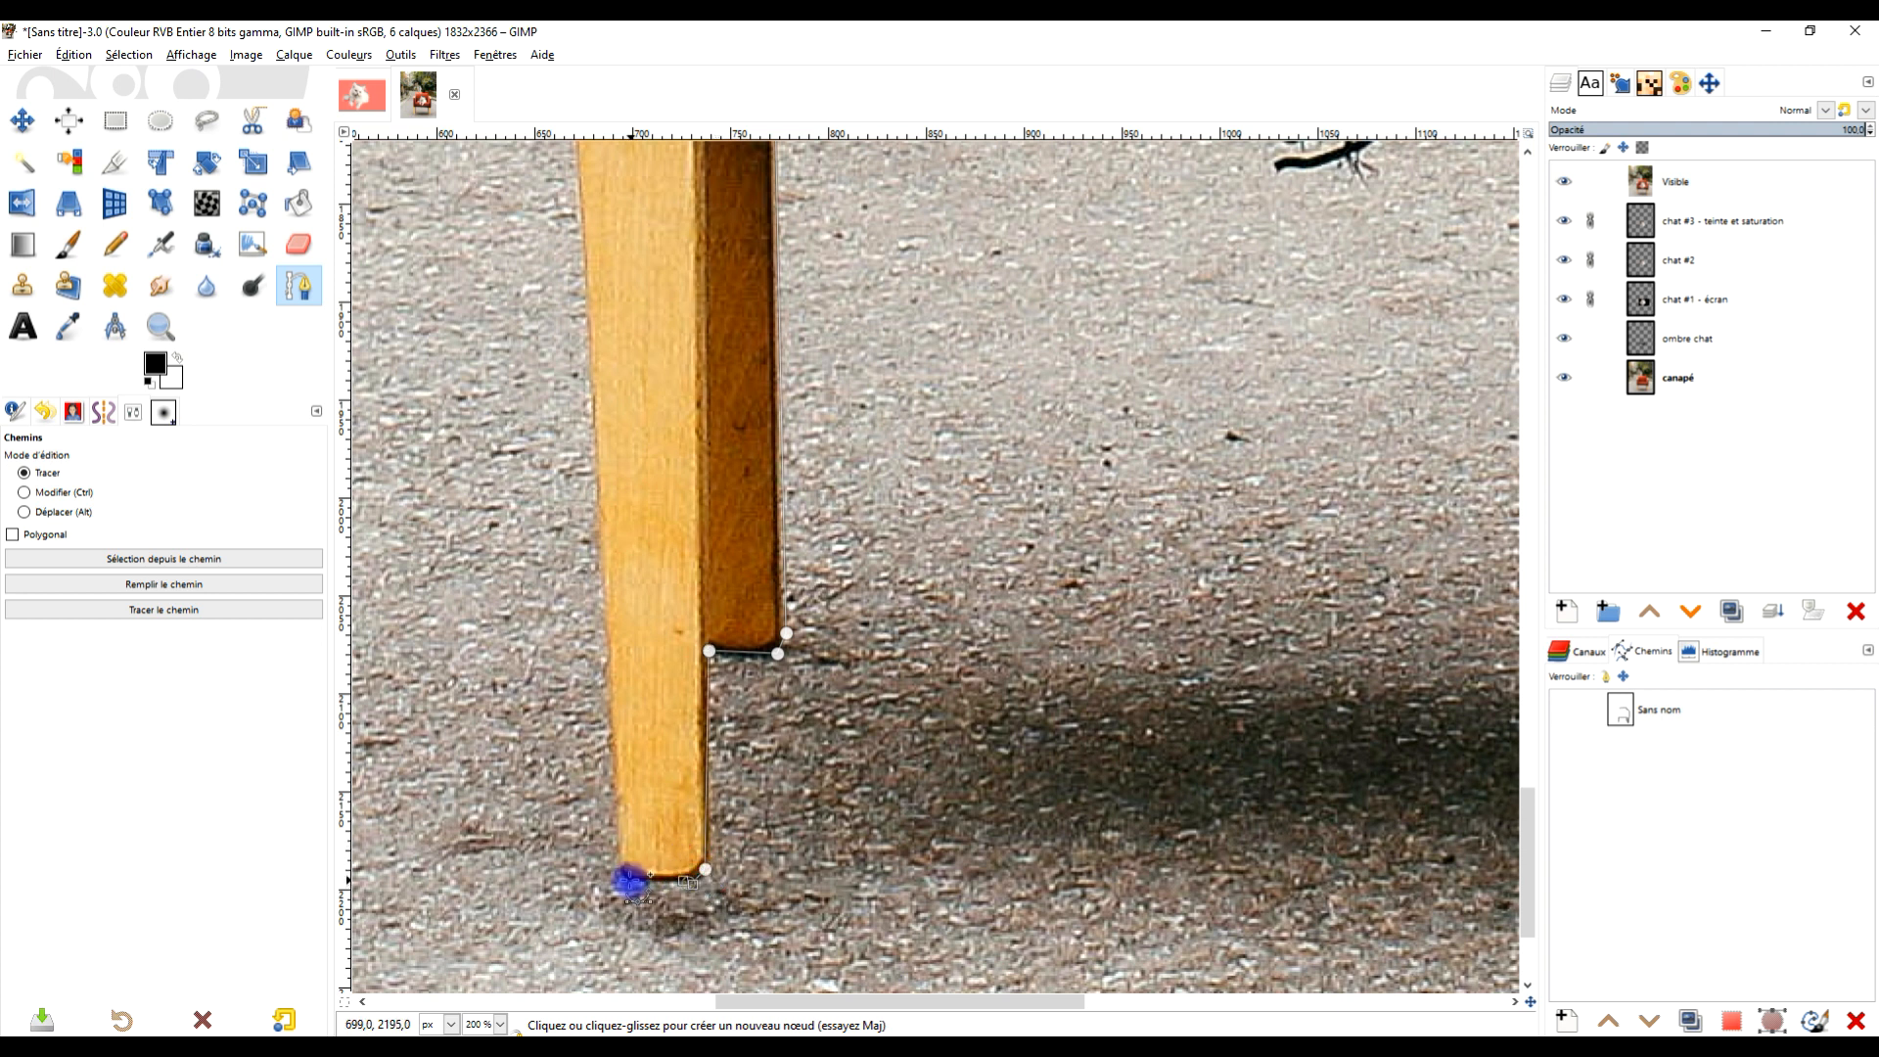
click(620, 877)
drag(626, 257, 723, 693)
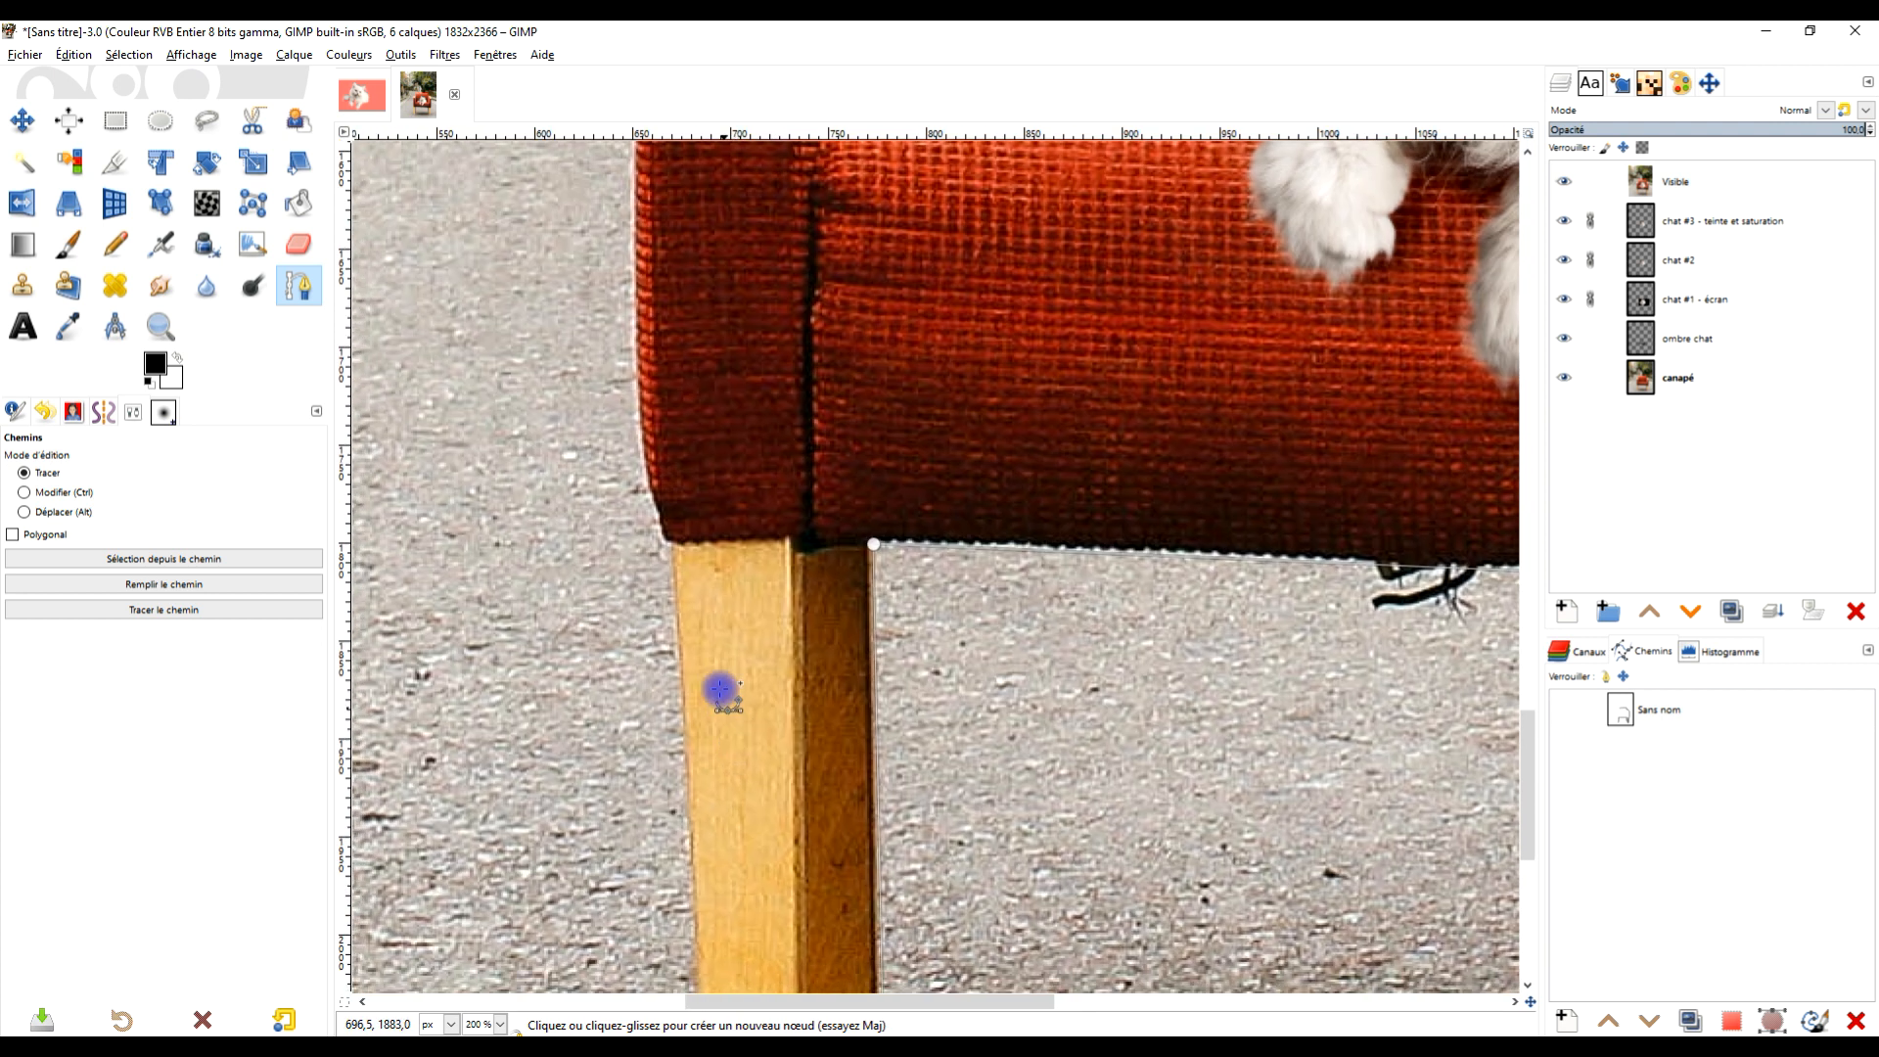
click(670, 548)
Trace the path up the chair's outer left side and along the left armrest's outer curve to its top
drag(672, 302, 886, 642)
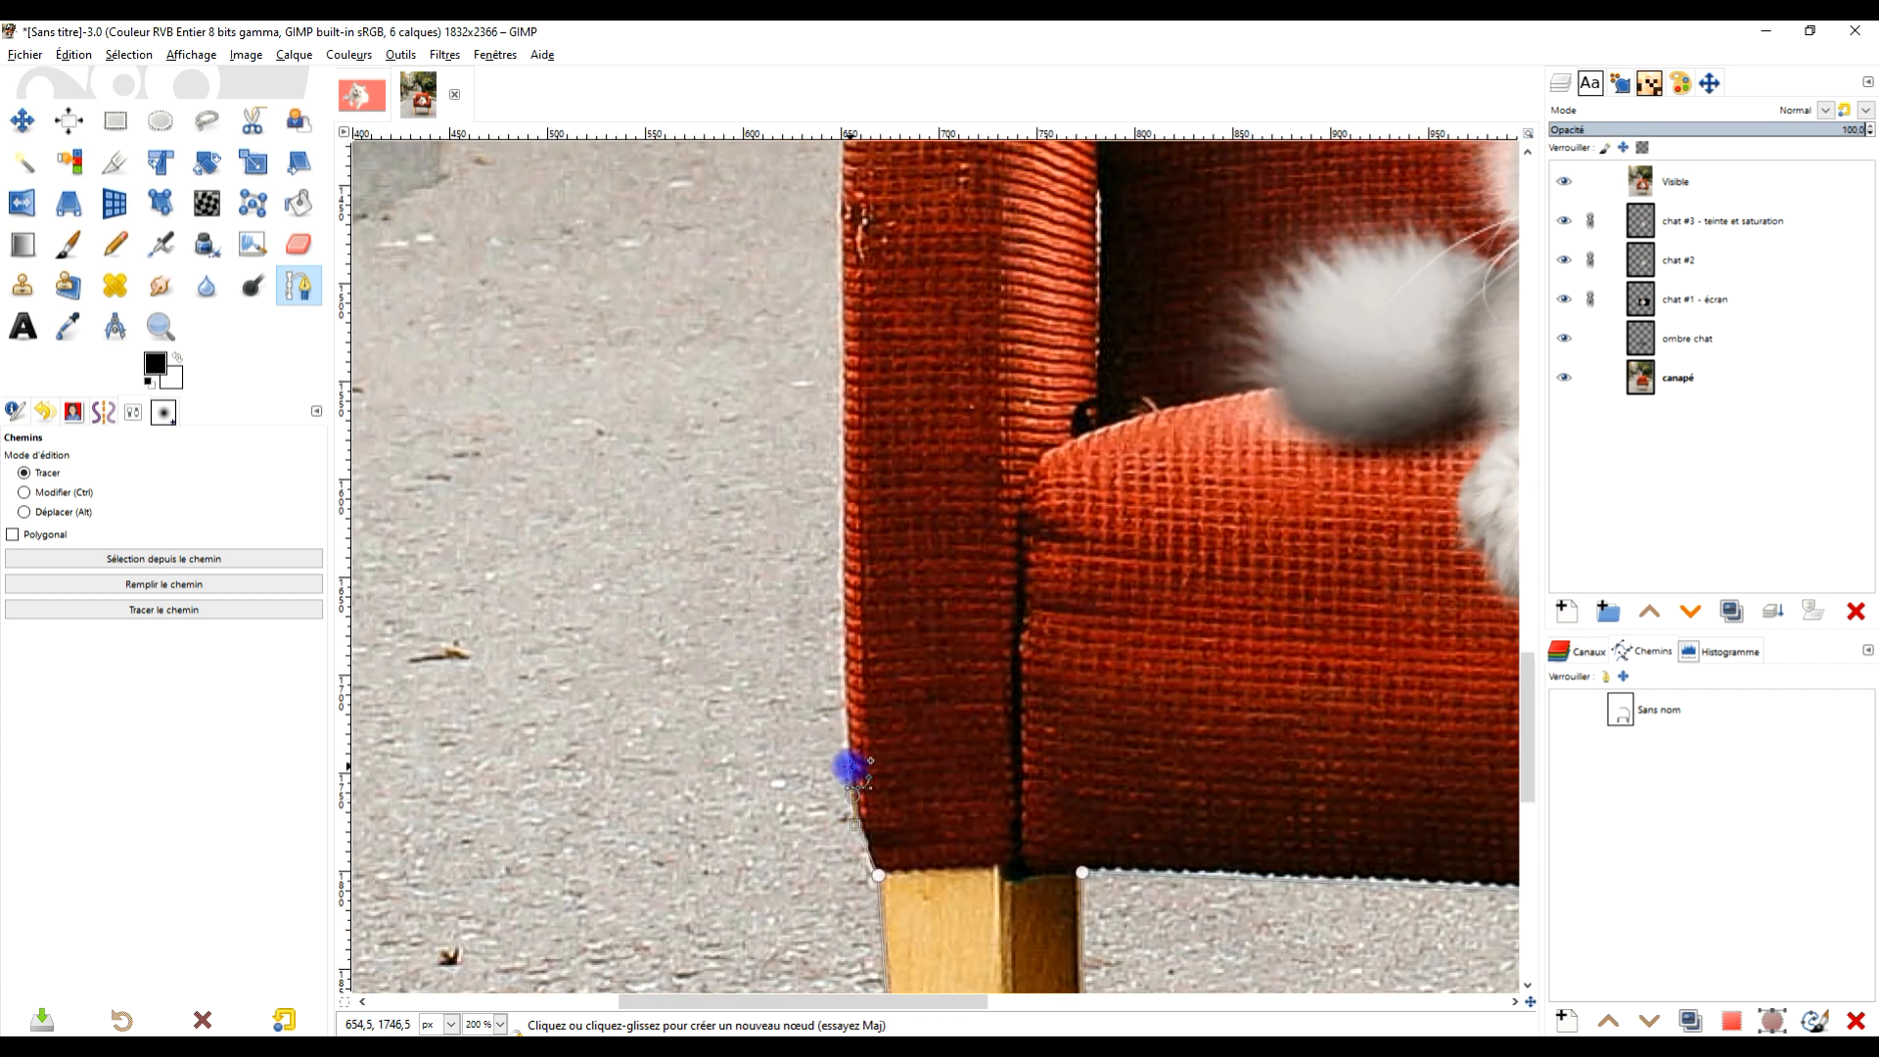
drag(954, 328, 940, 638)
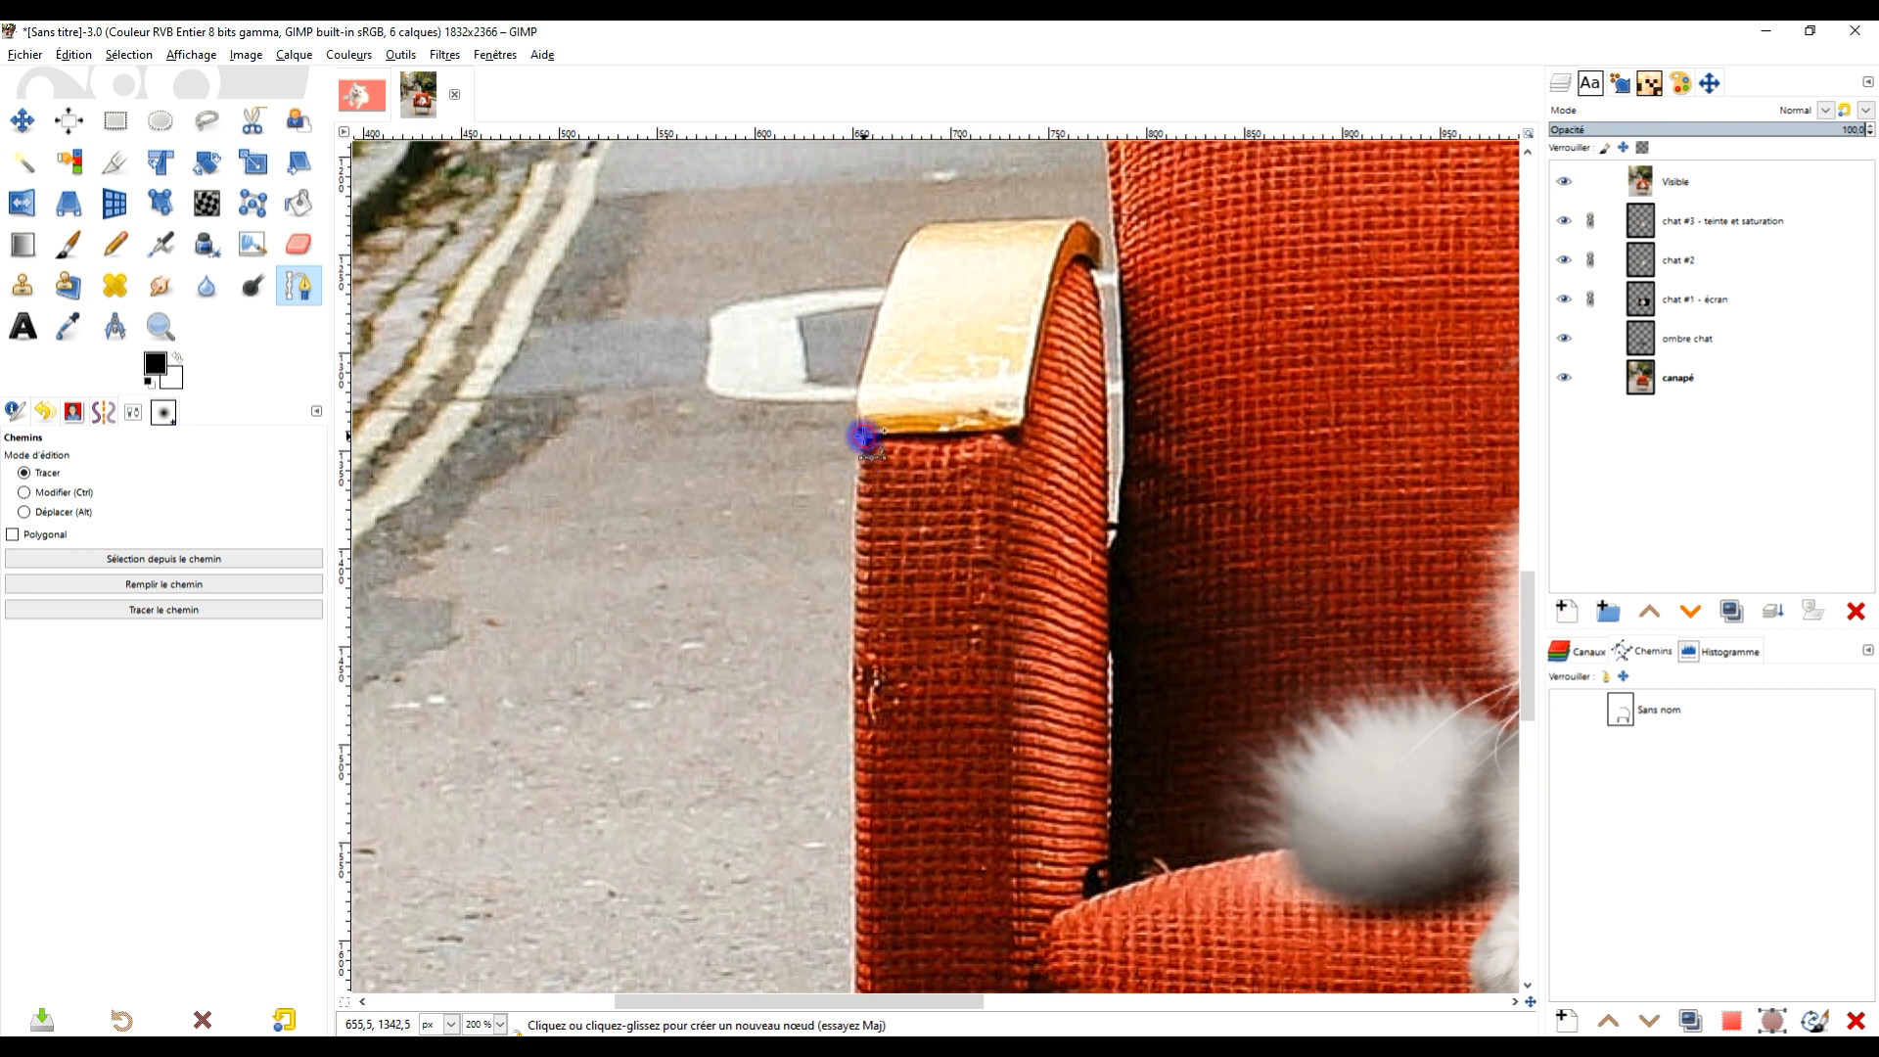
click(856, 717)
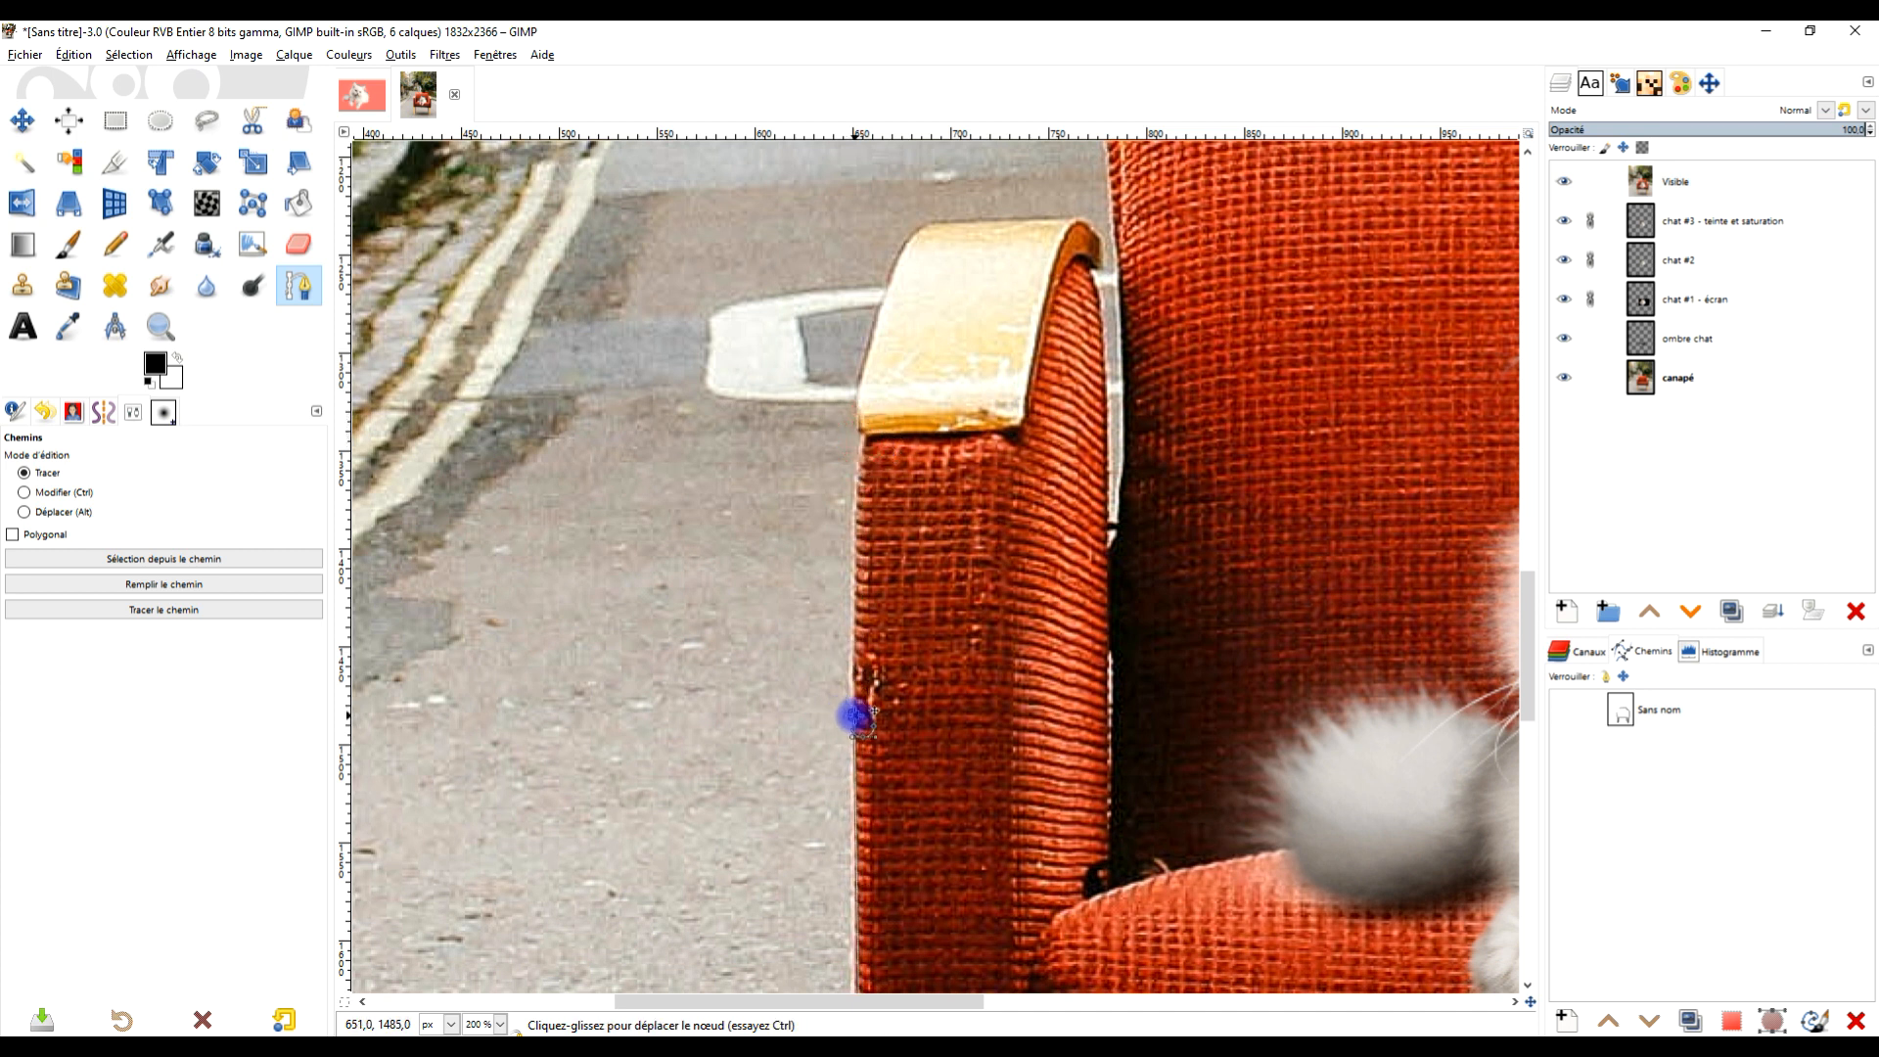
click(298, 288)
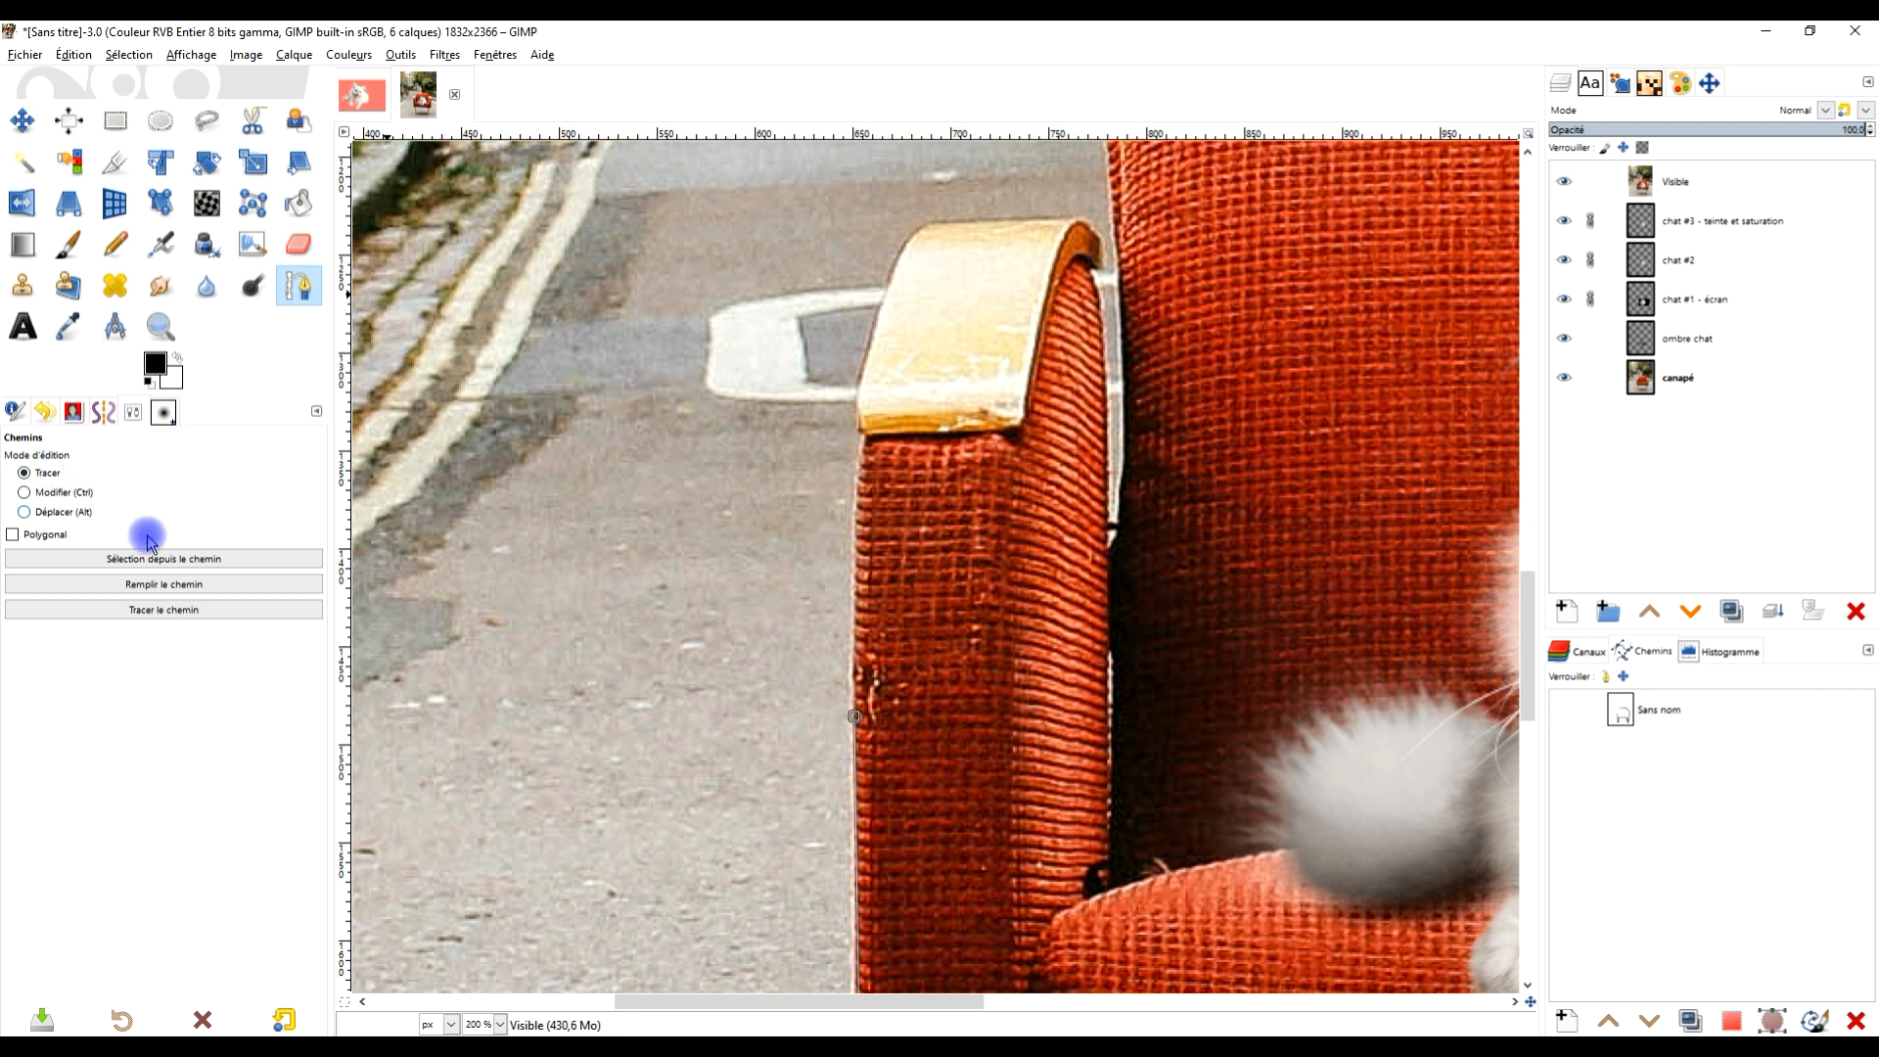
drag(944, 363, 908, 454)
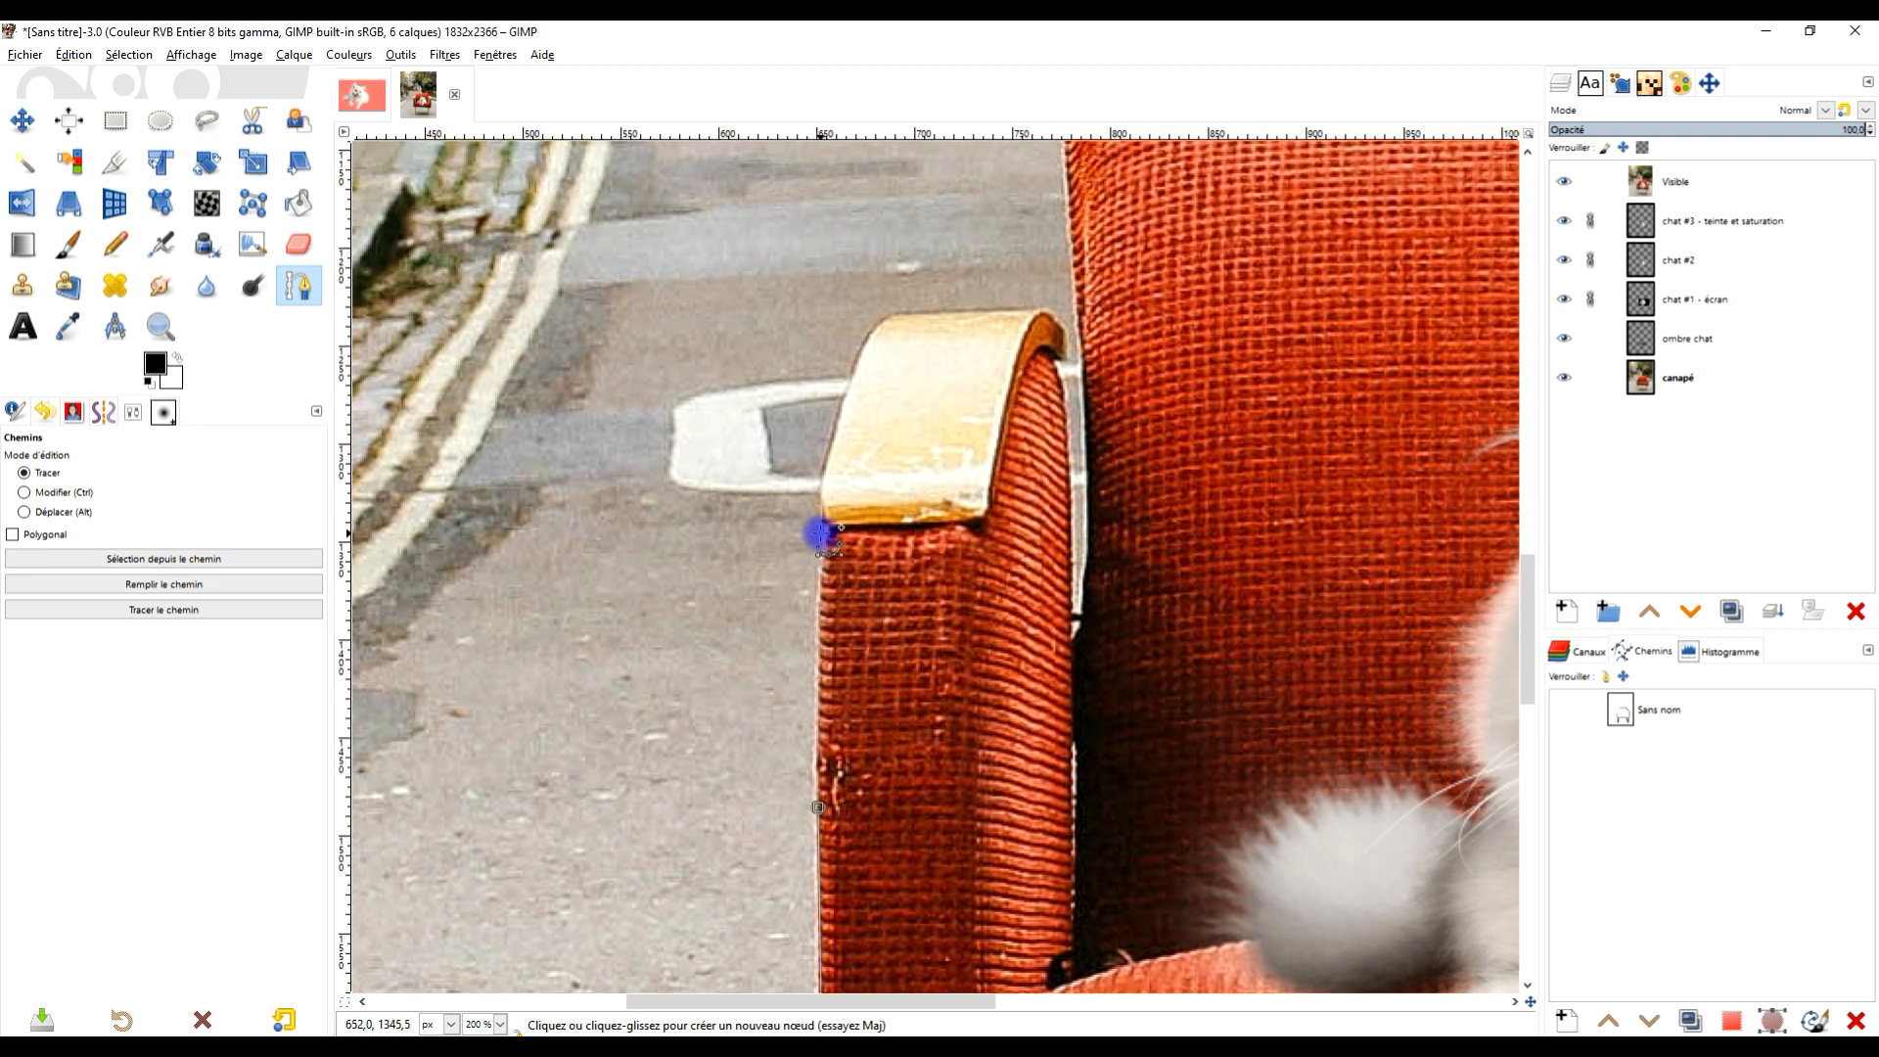
drag(825, 532, 900, 311)
click(898, 314)
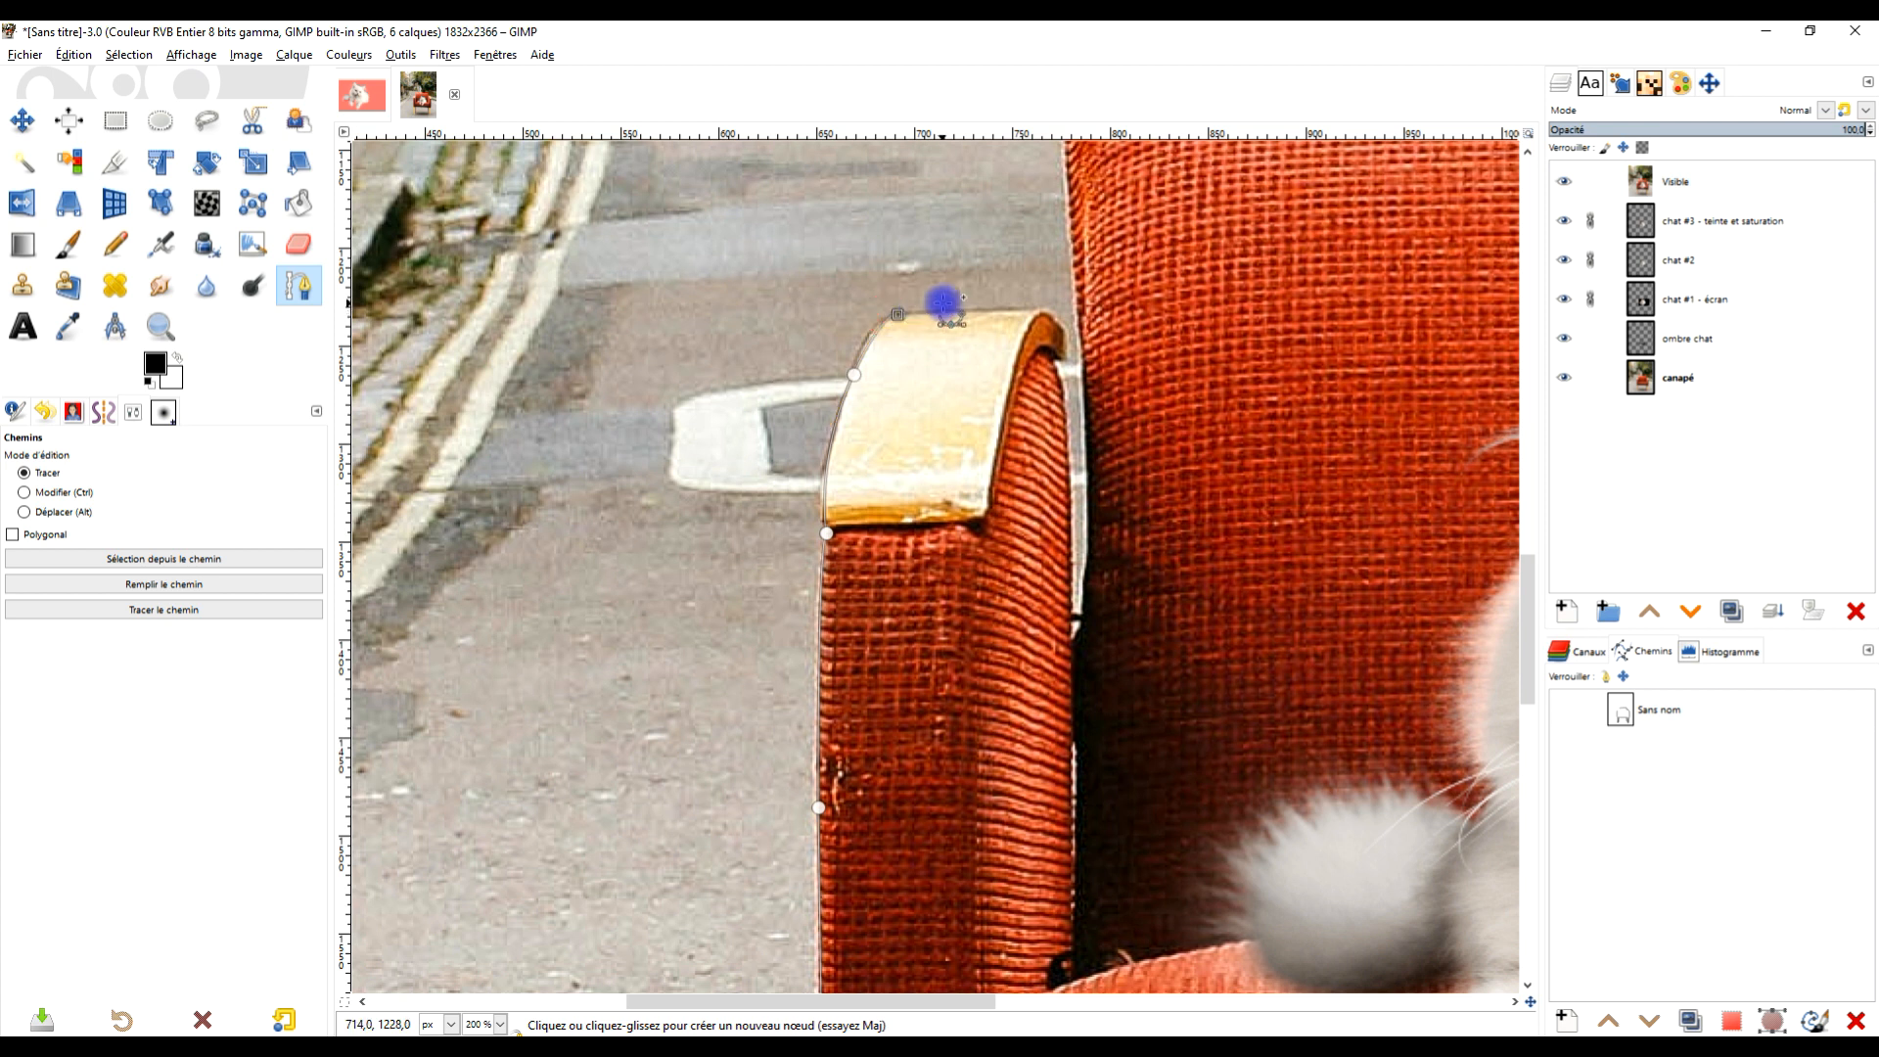
Route the path around the left armrest's inner gap and up the backrest's left edge, closing it at the starting node
drag(1035, 308, 1058, 374)
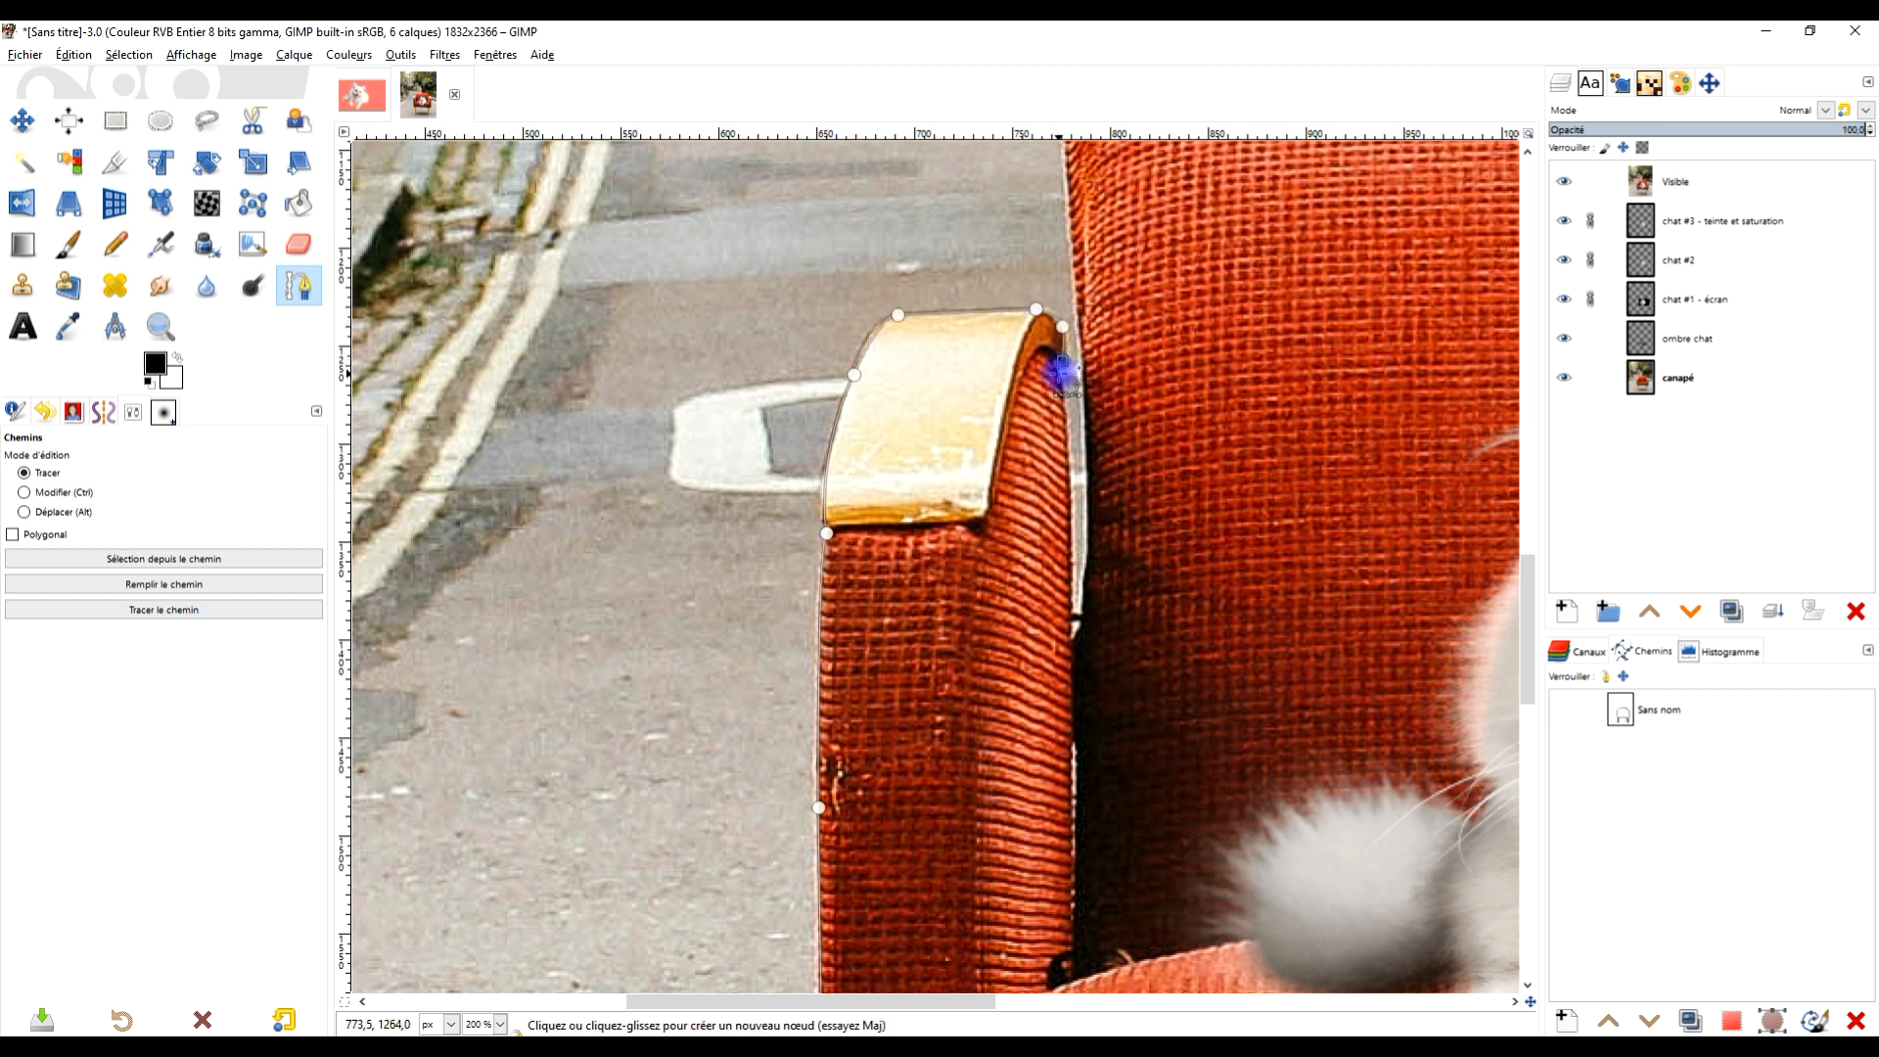
drag(1074, 610, 1074, 661)
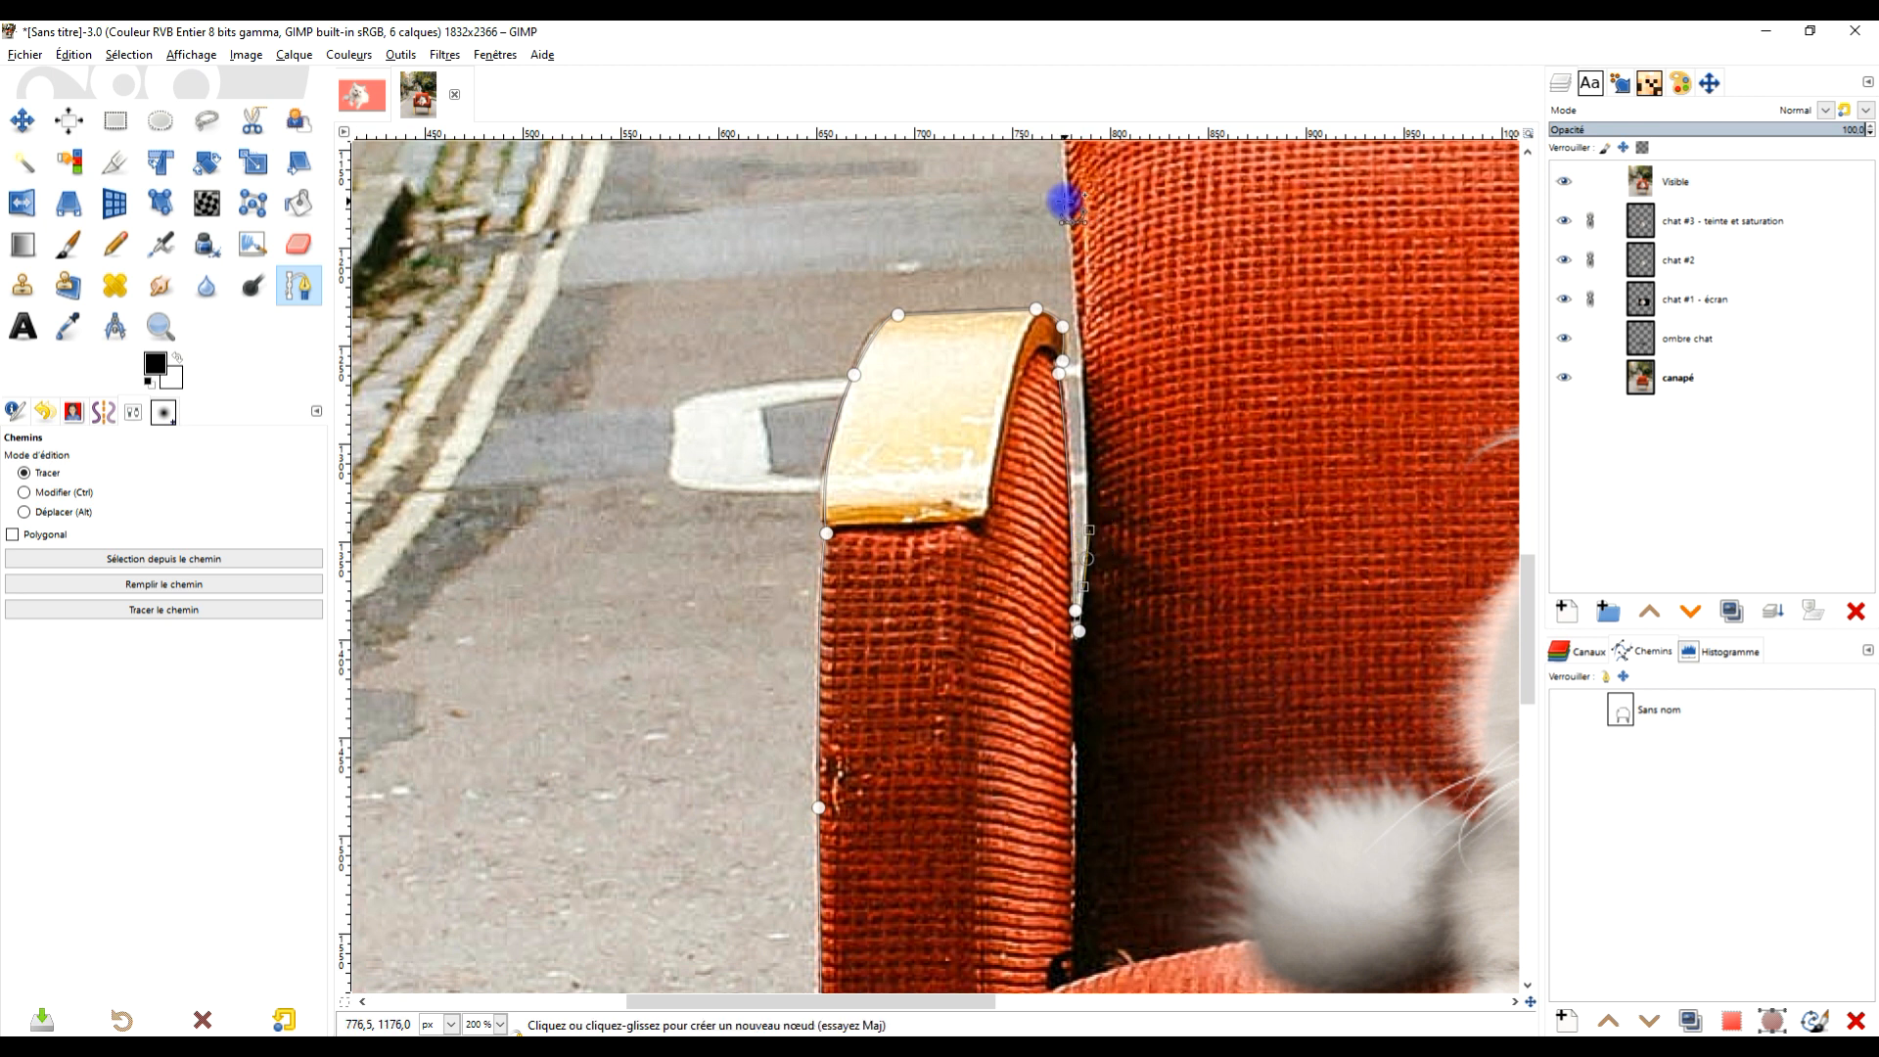
click(1067, 193)
drag(1144, 205, 1201, 662)
click(1119, 593)
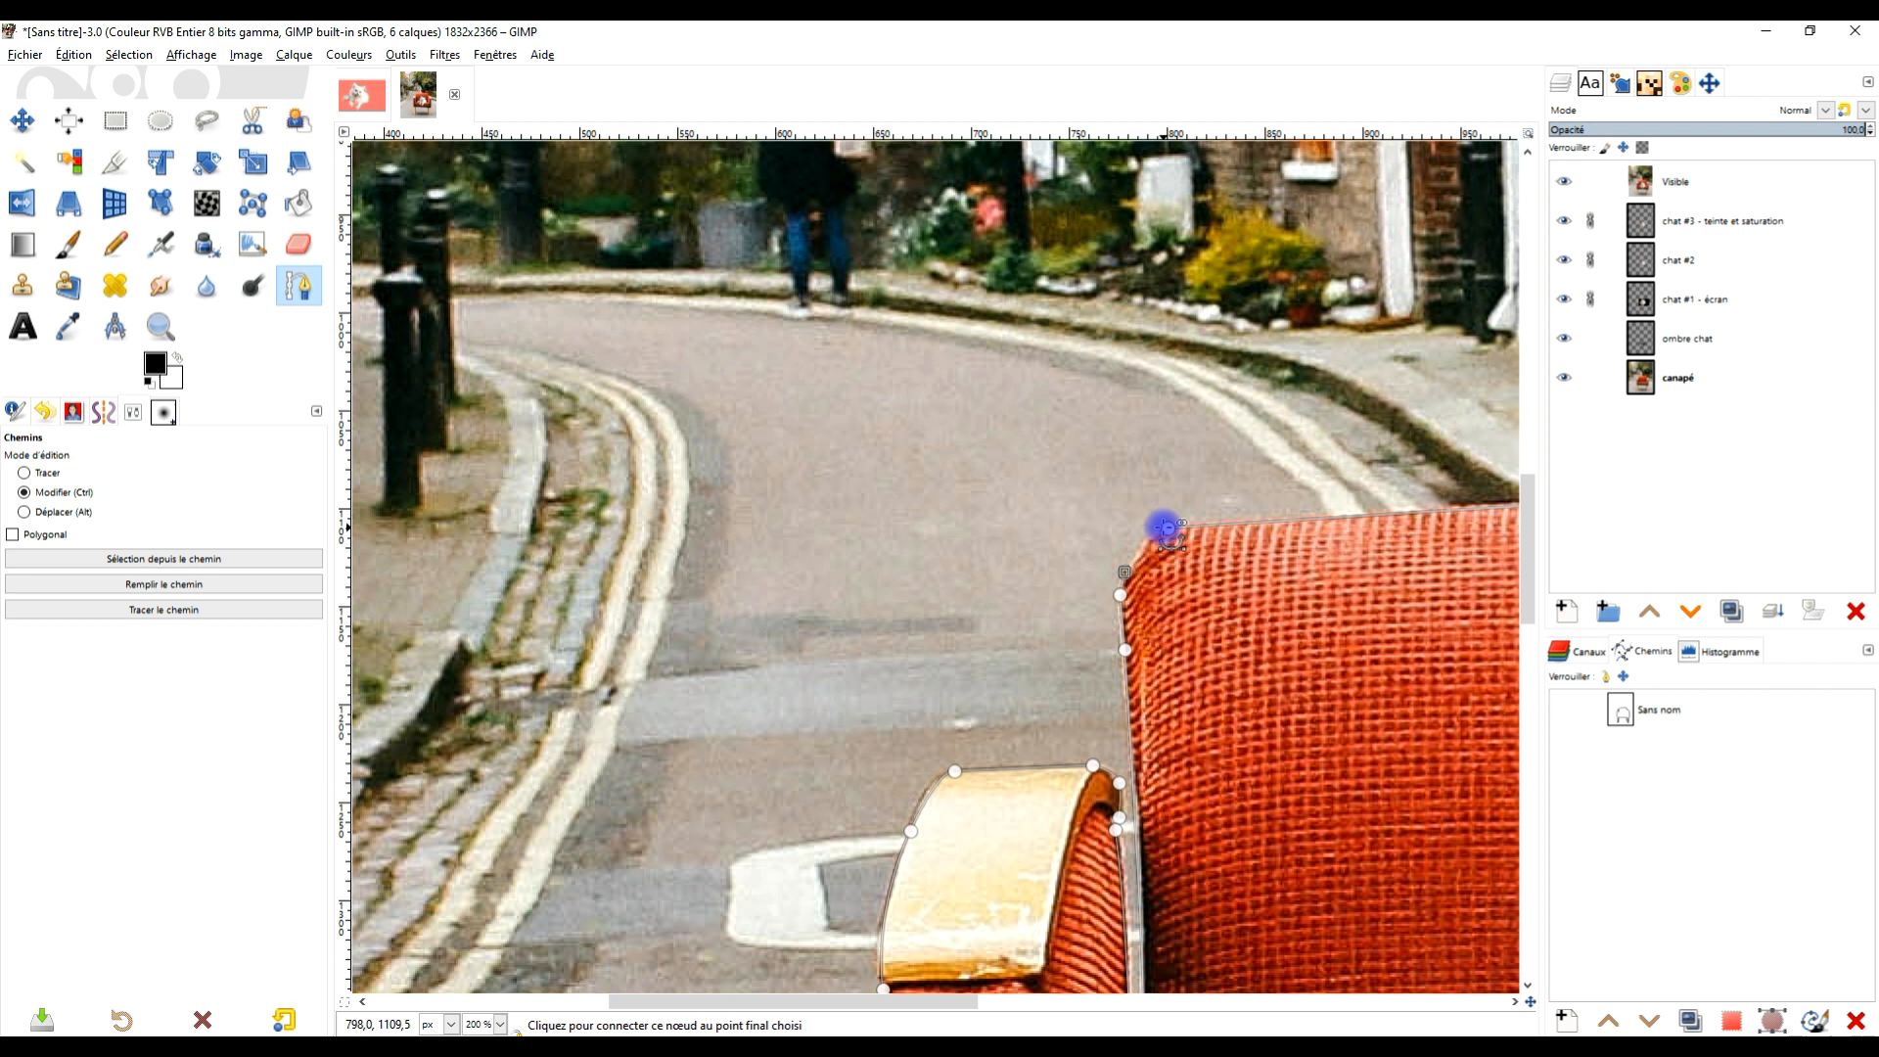
key(ctrl)
ctrl+click(1170, 528)
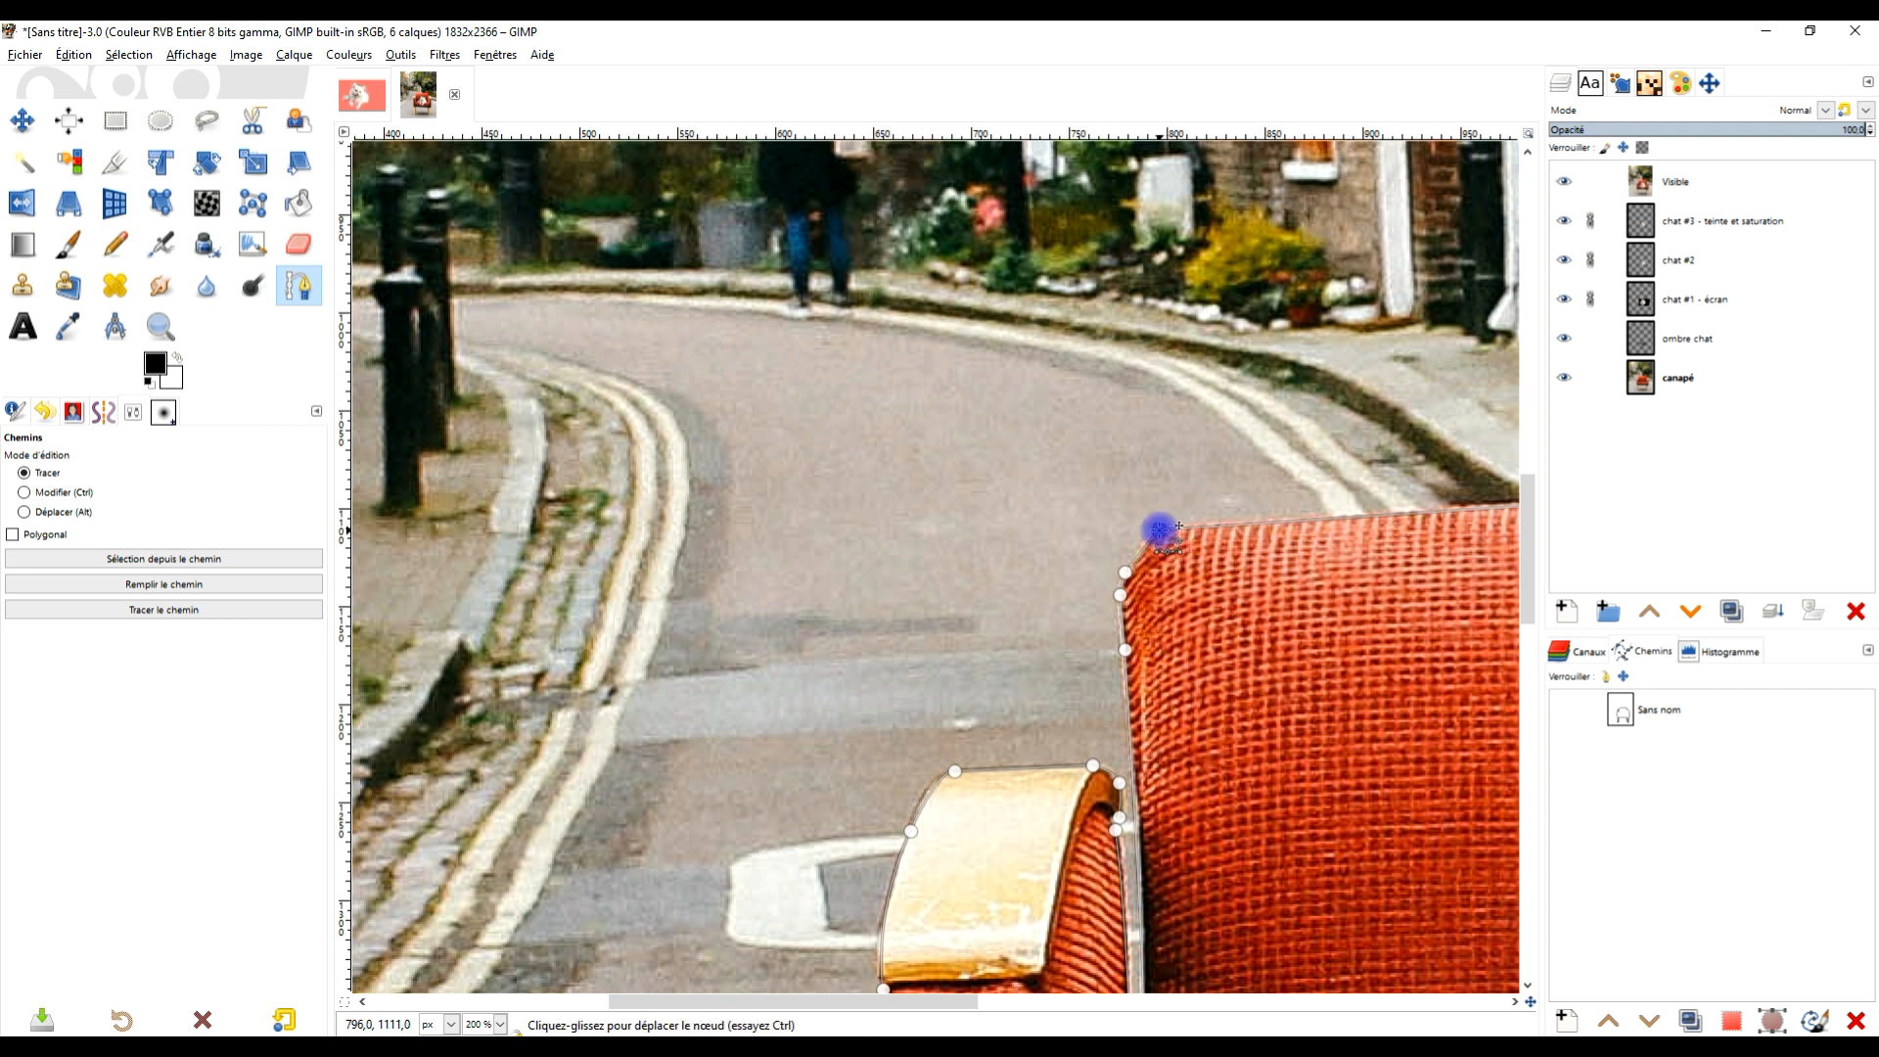
Convert the closed armchair path into a selection
scroll(1170, 534, down, 4)
scroll(776, 402, up, 1)
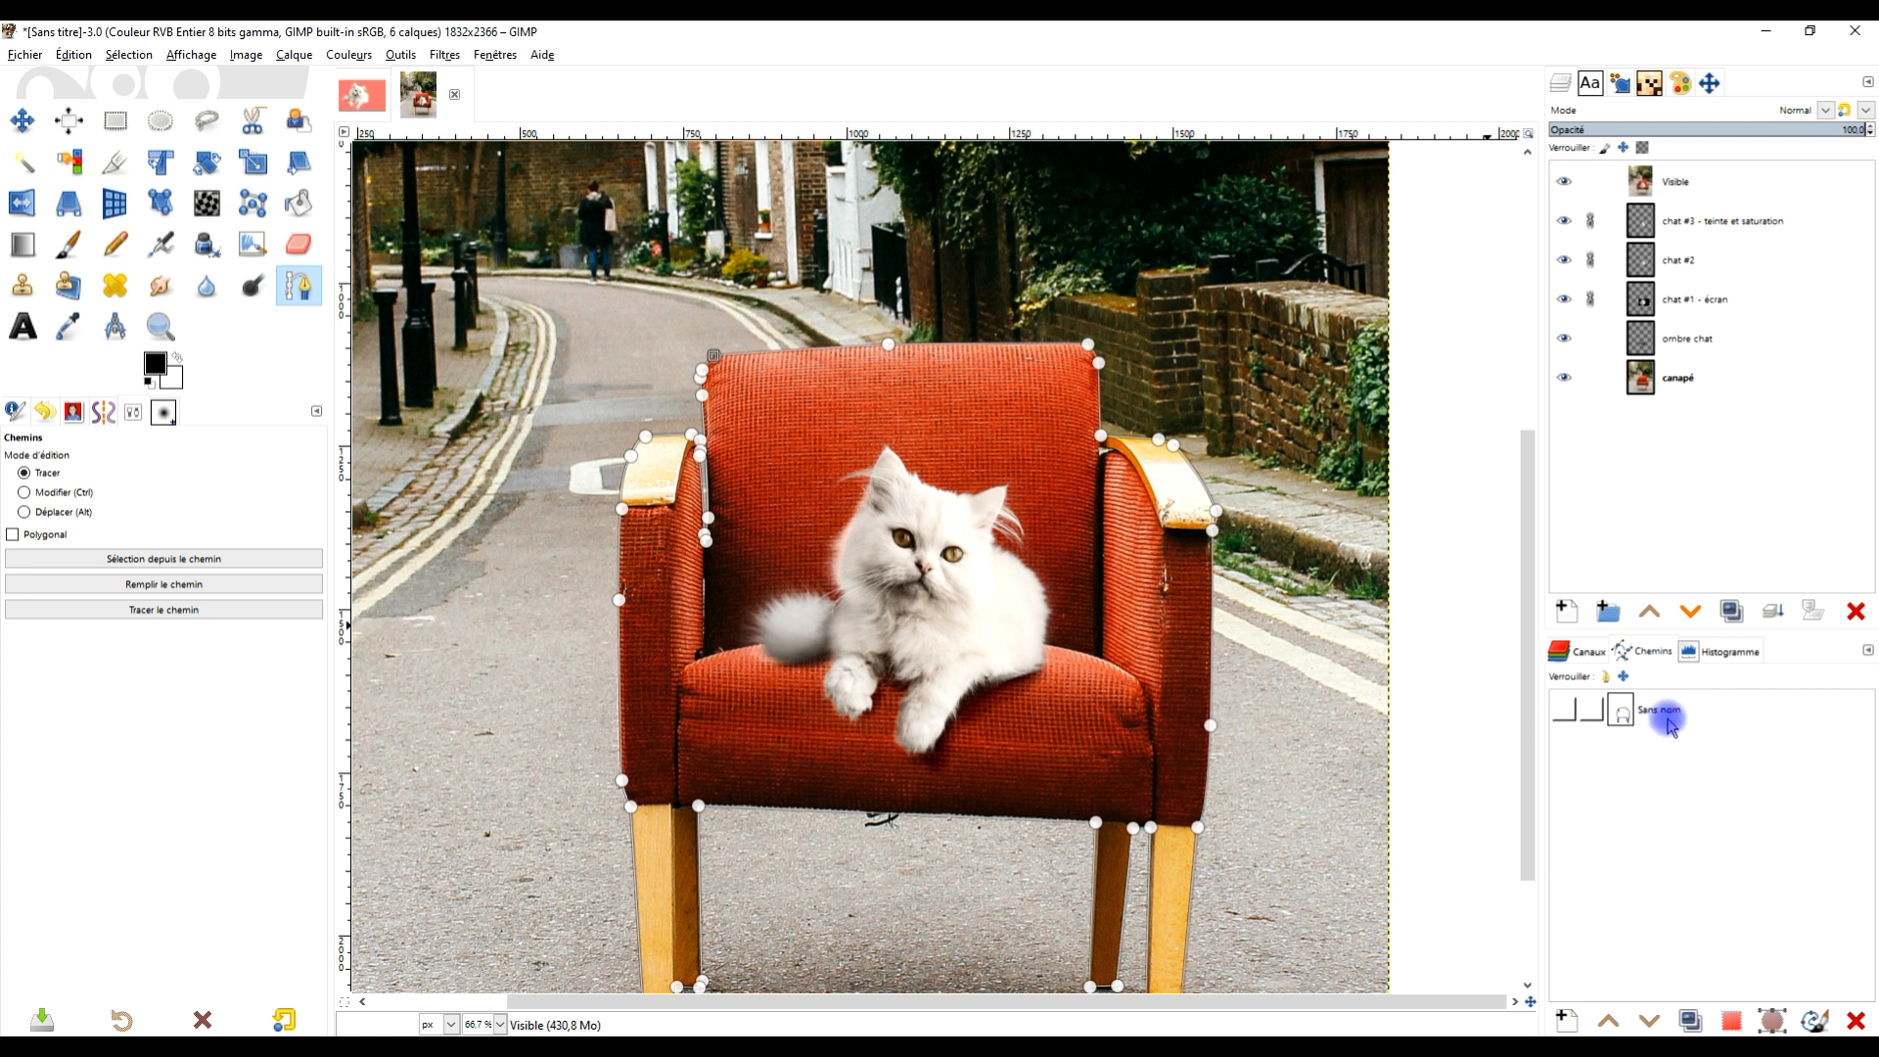
key(Return)
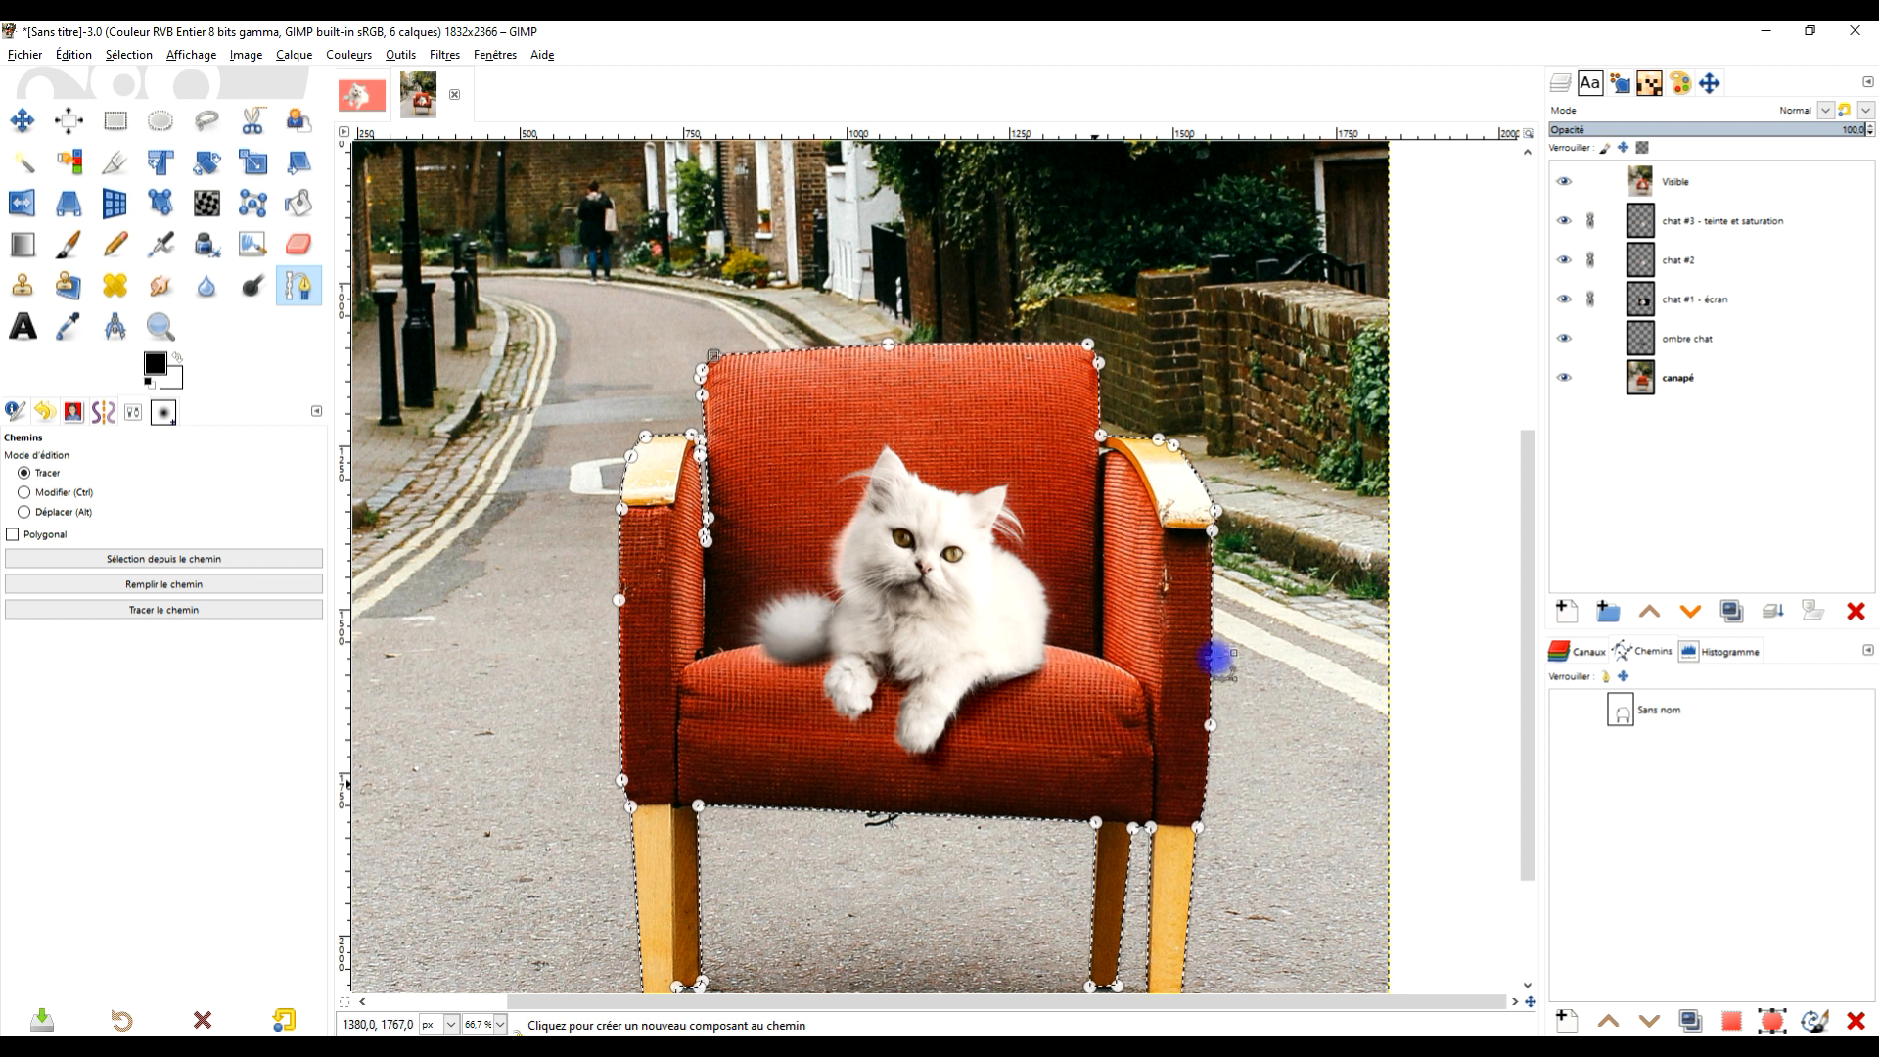
ctrl+scroll(1019, 408, down, 3)
ctrl+scroll(970, 395, up, 2)
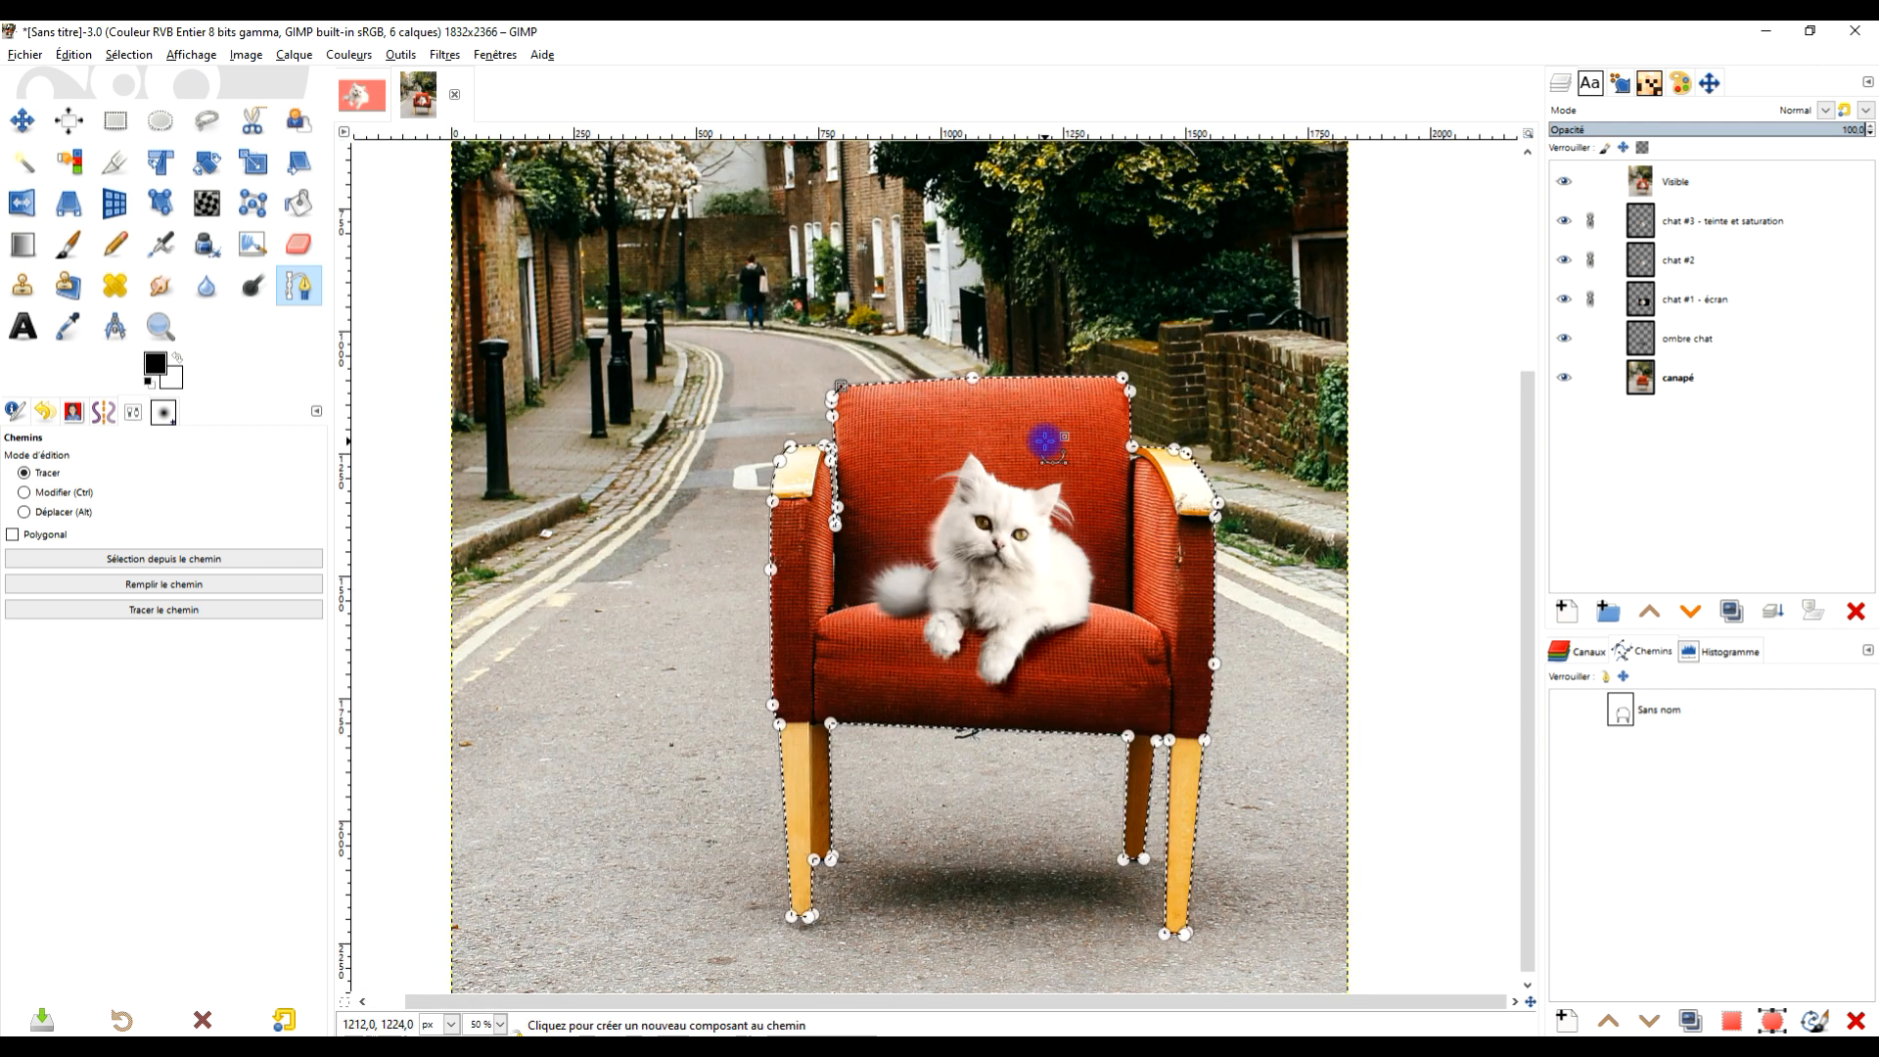
Activate the Visible layer and invert the selection so it covers everything around the armchair
click(1691, 183)
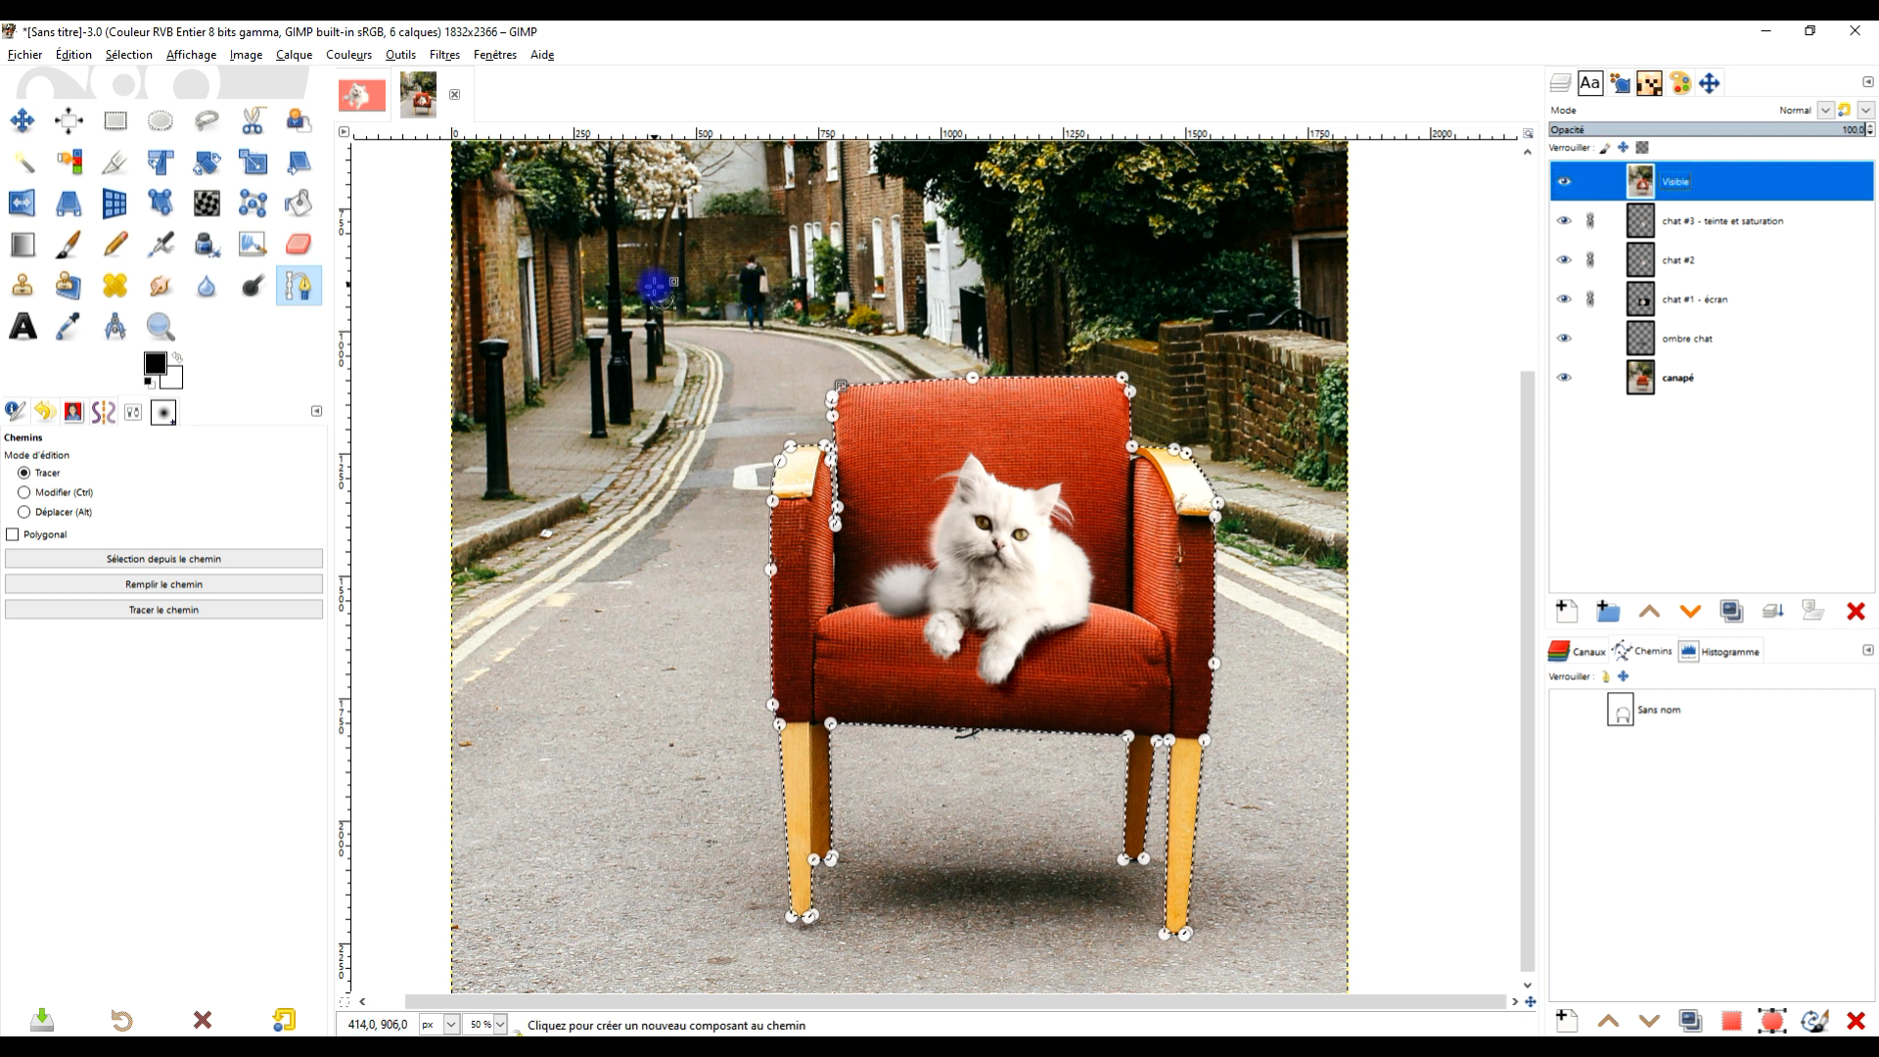
drag(658, 287, 691, 436)
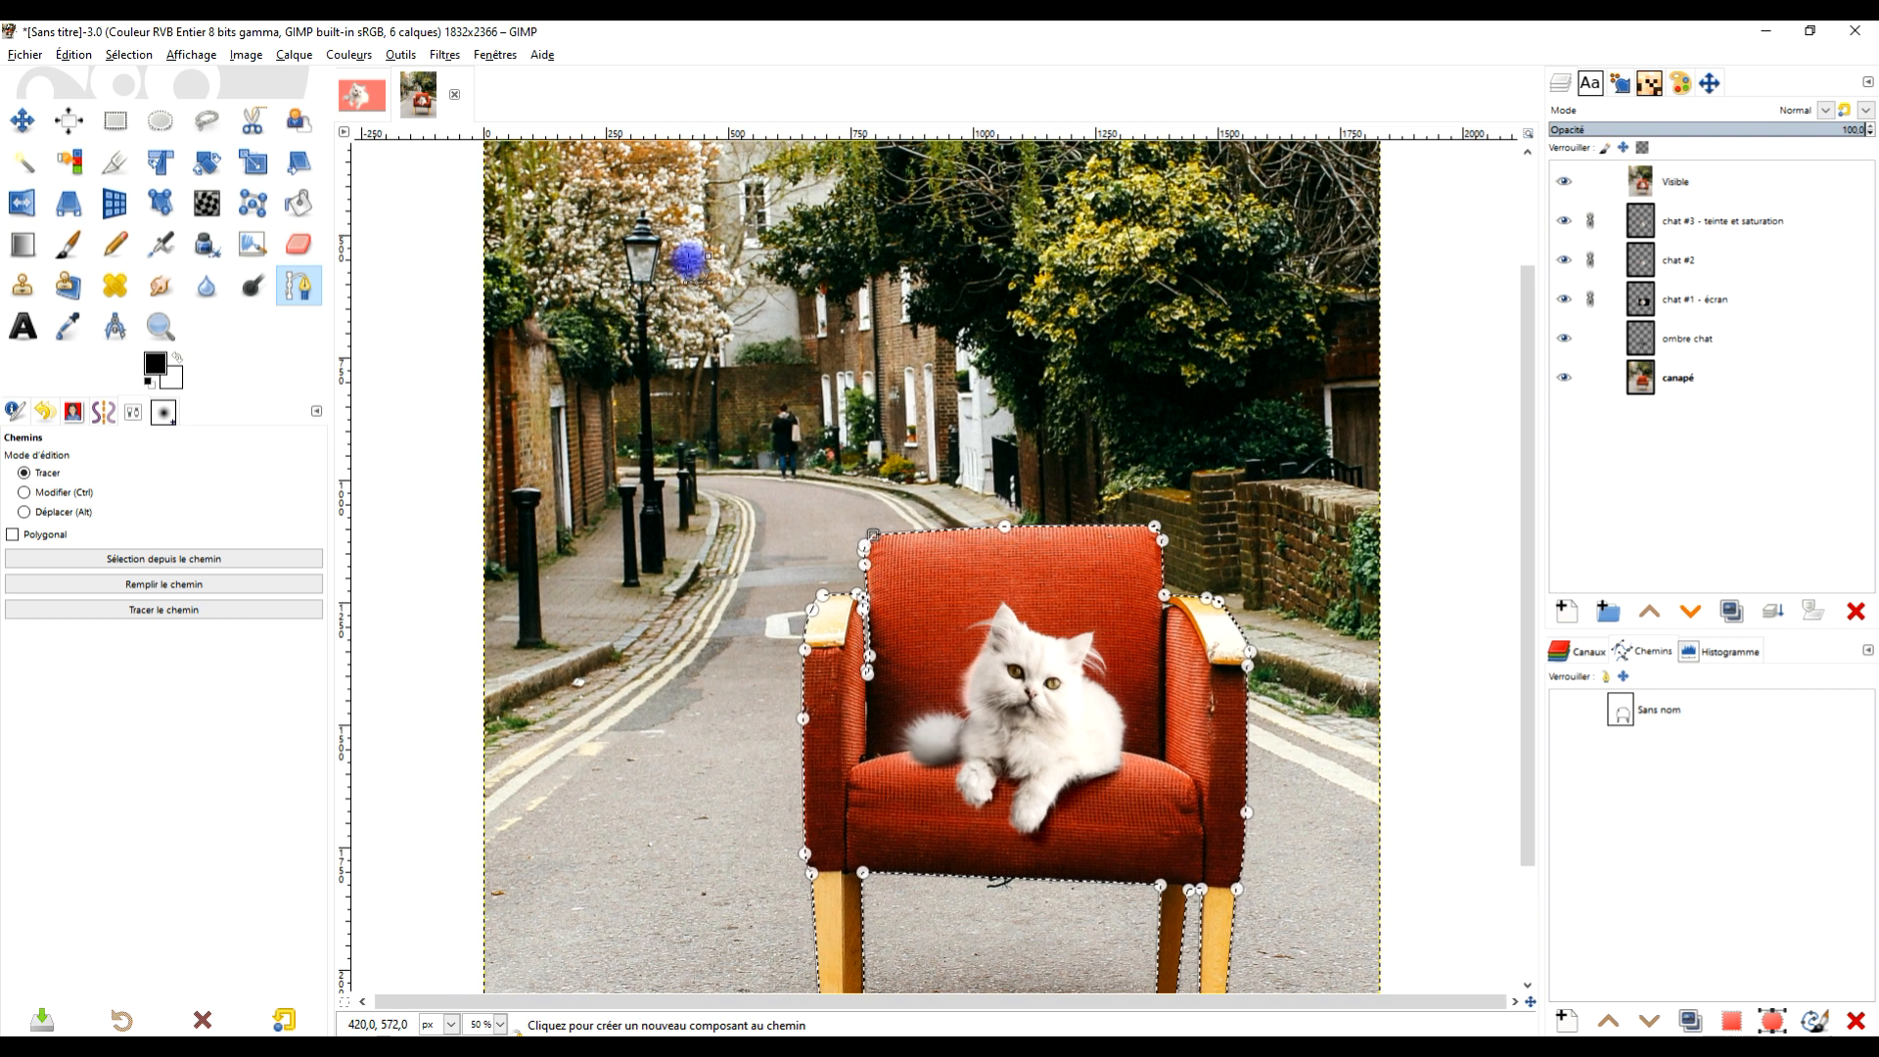
click(130, 55)
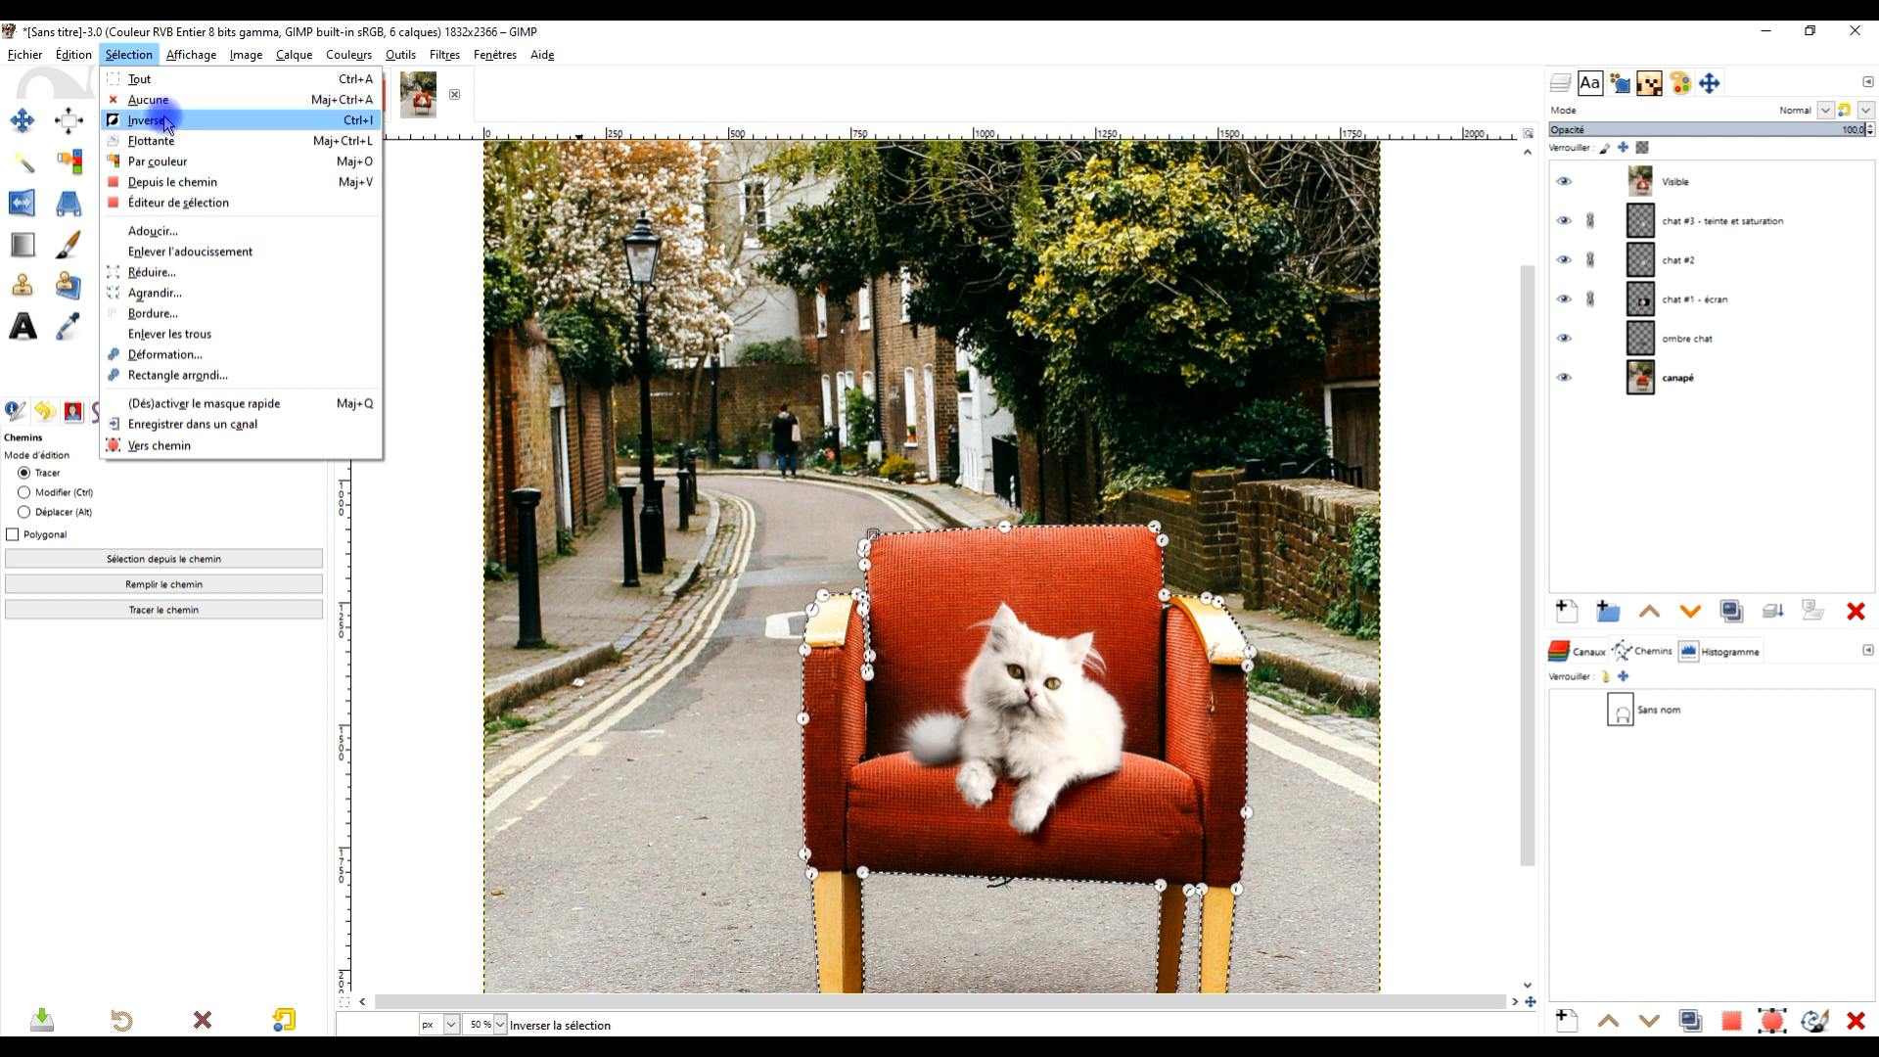
click(147, 120)
scroll(905, 382, down, 3)
scroll(905, 382, up, 1)
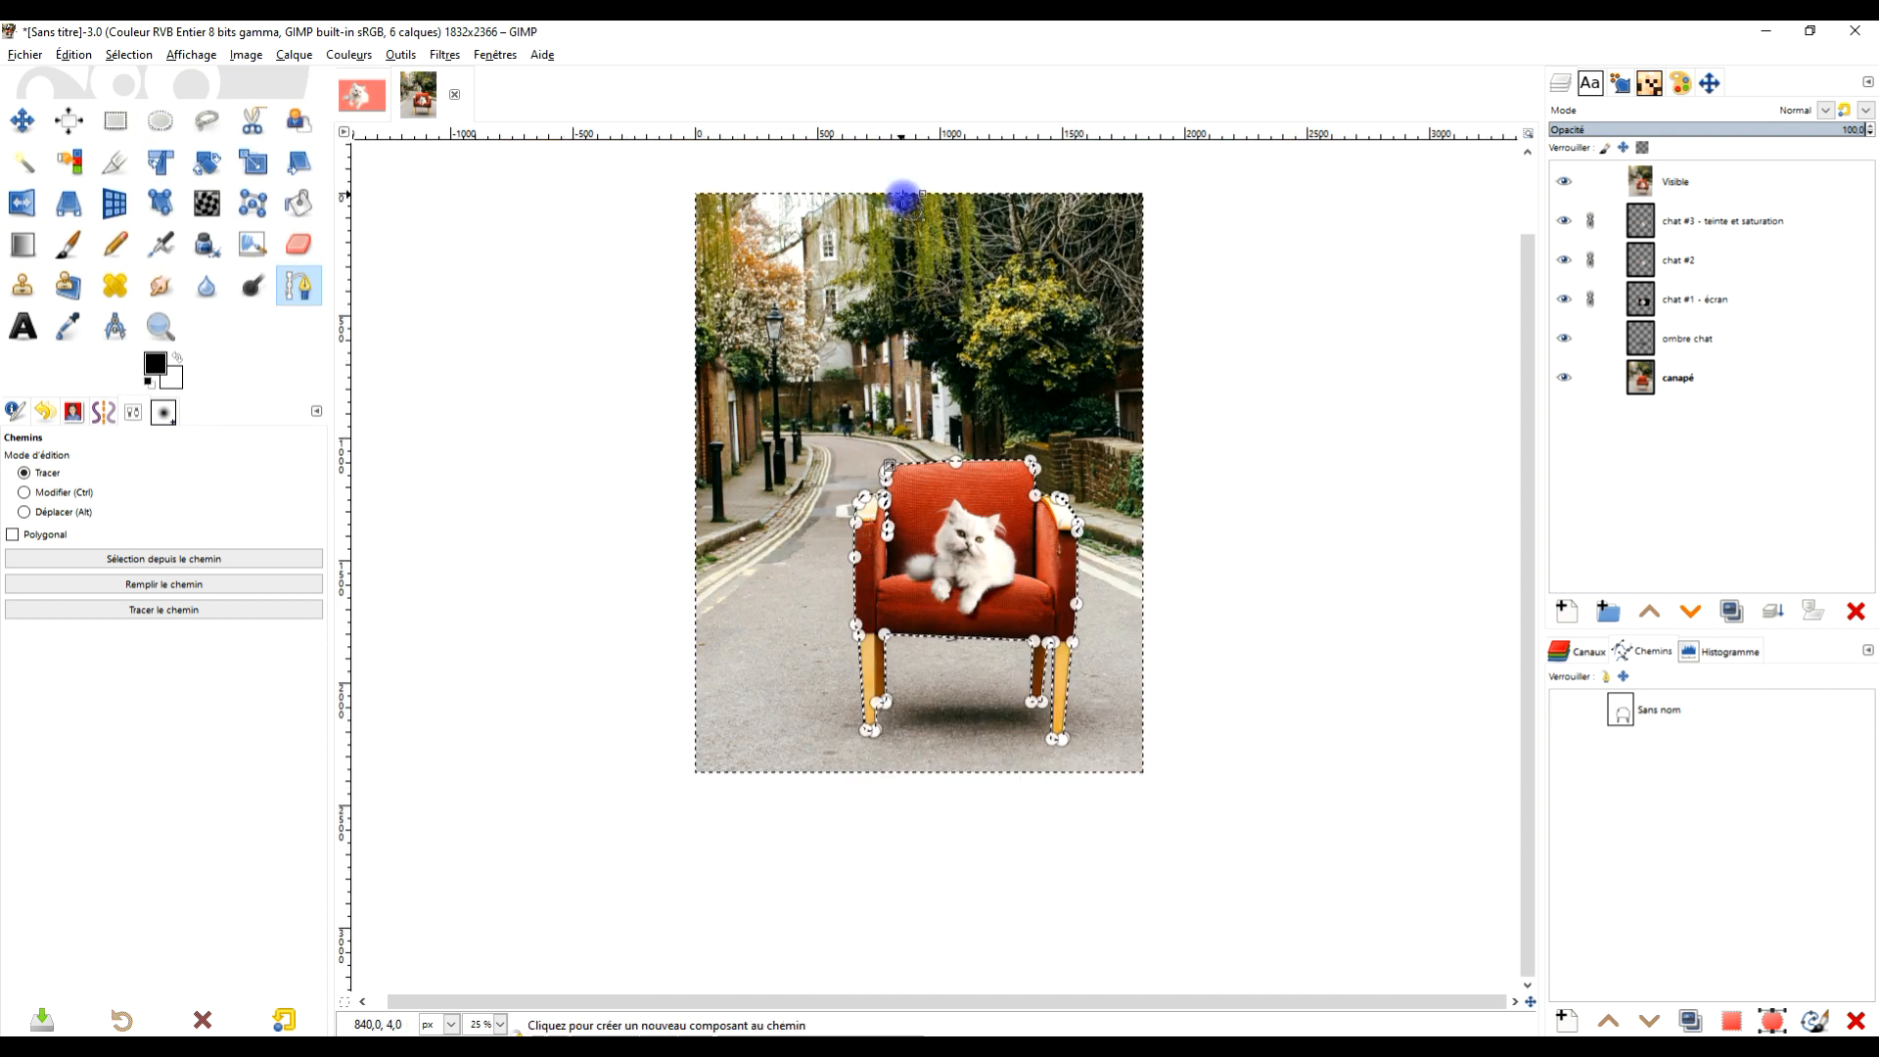
Start the Focus Blur filter (Flou de focus) on the Visible layer and set its shape to Horizontal
click(444, 54)
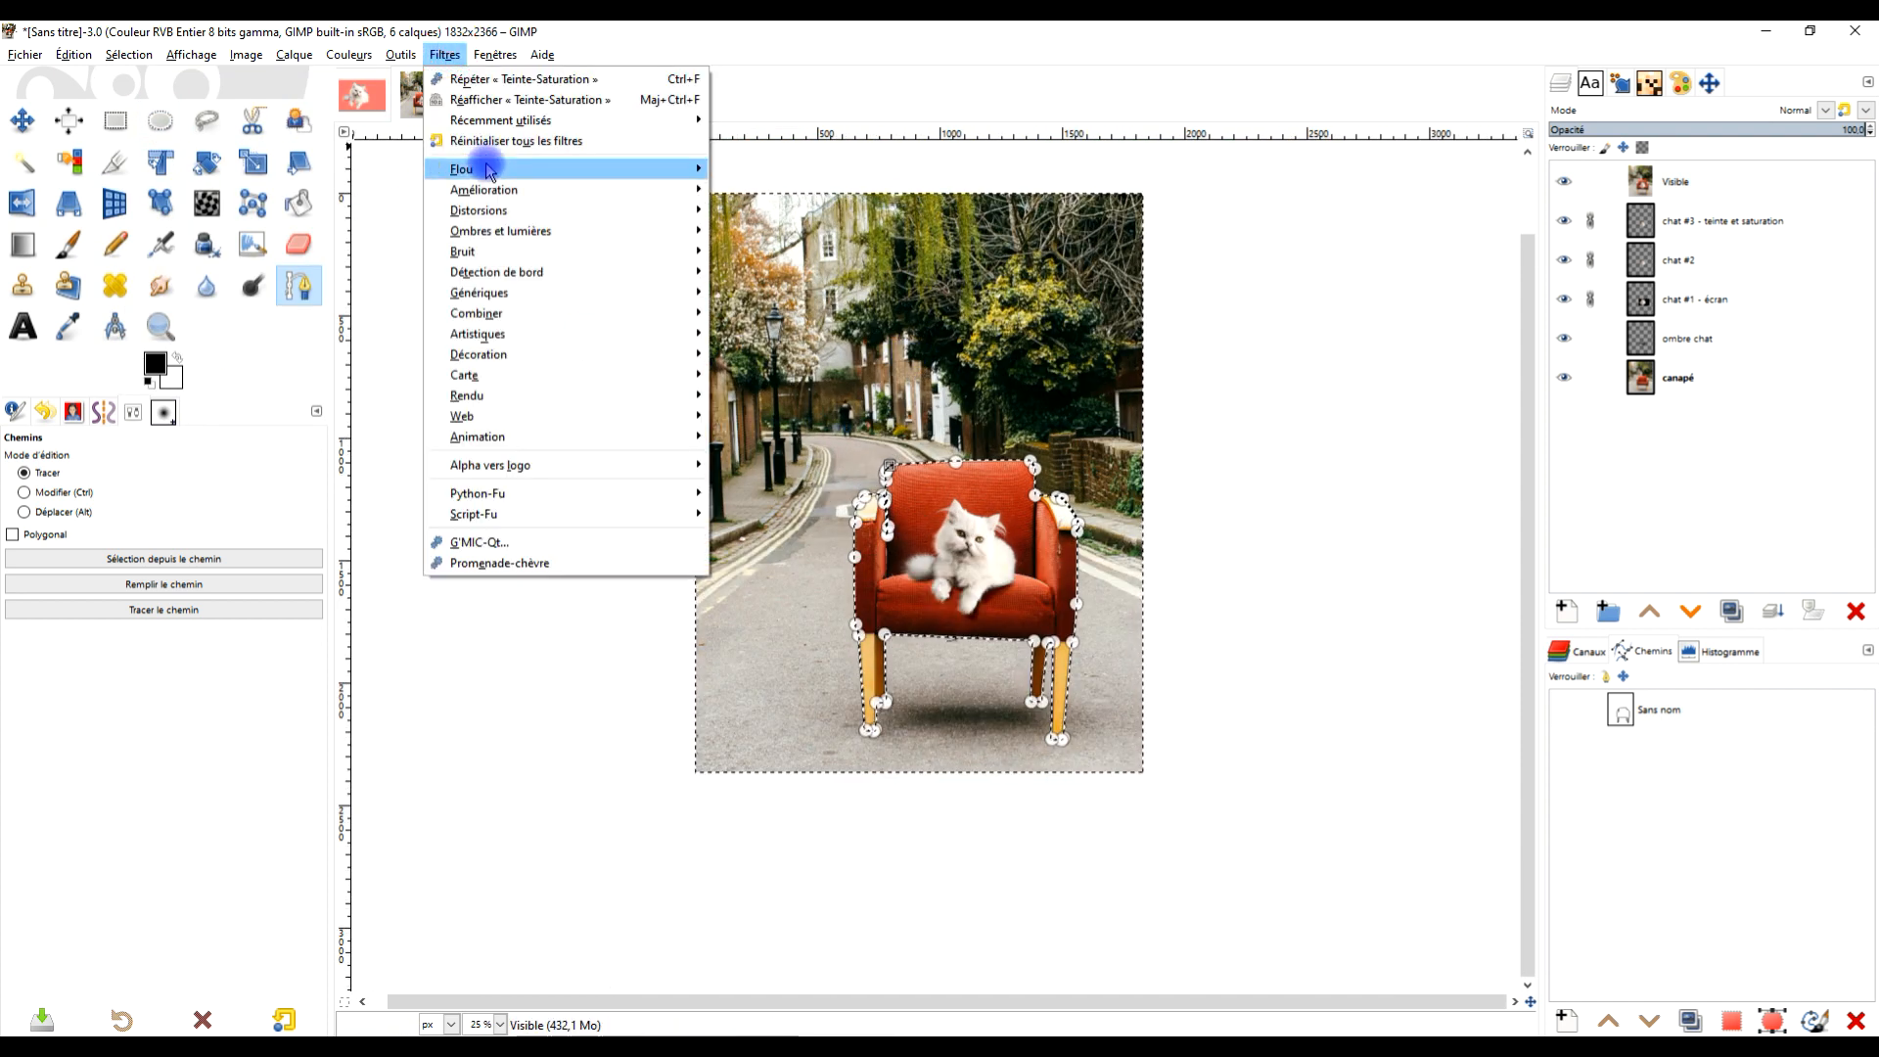
mouse_move(490, 168)
click(775, 170)
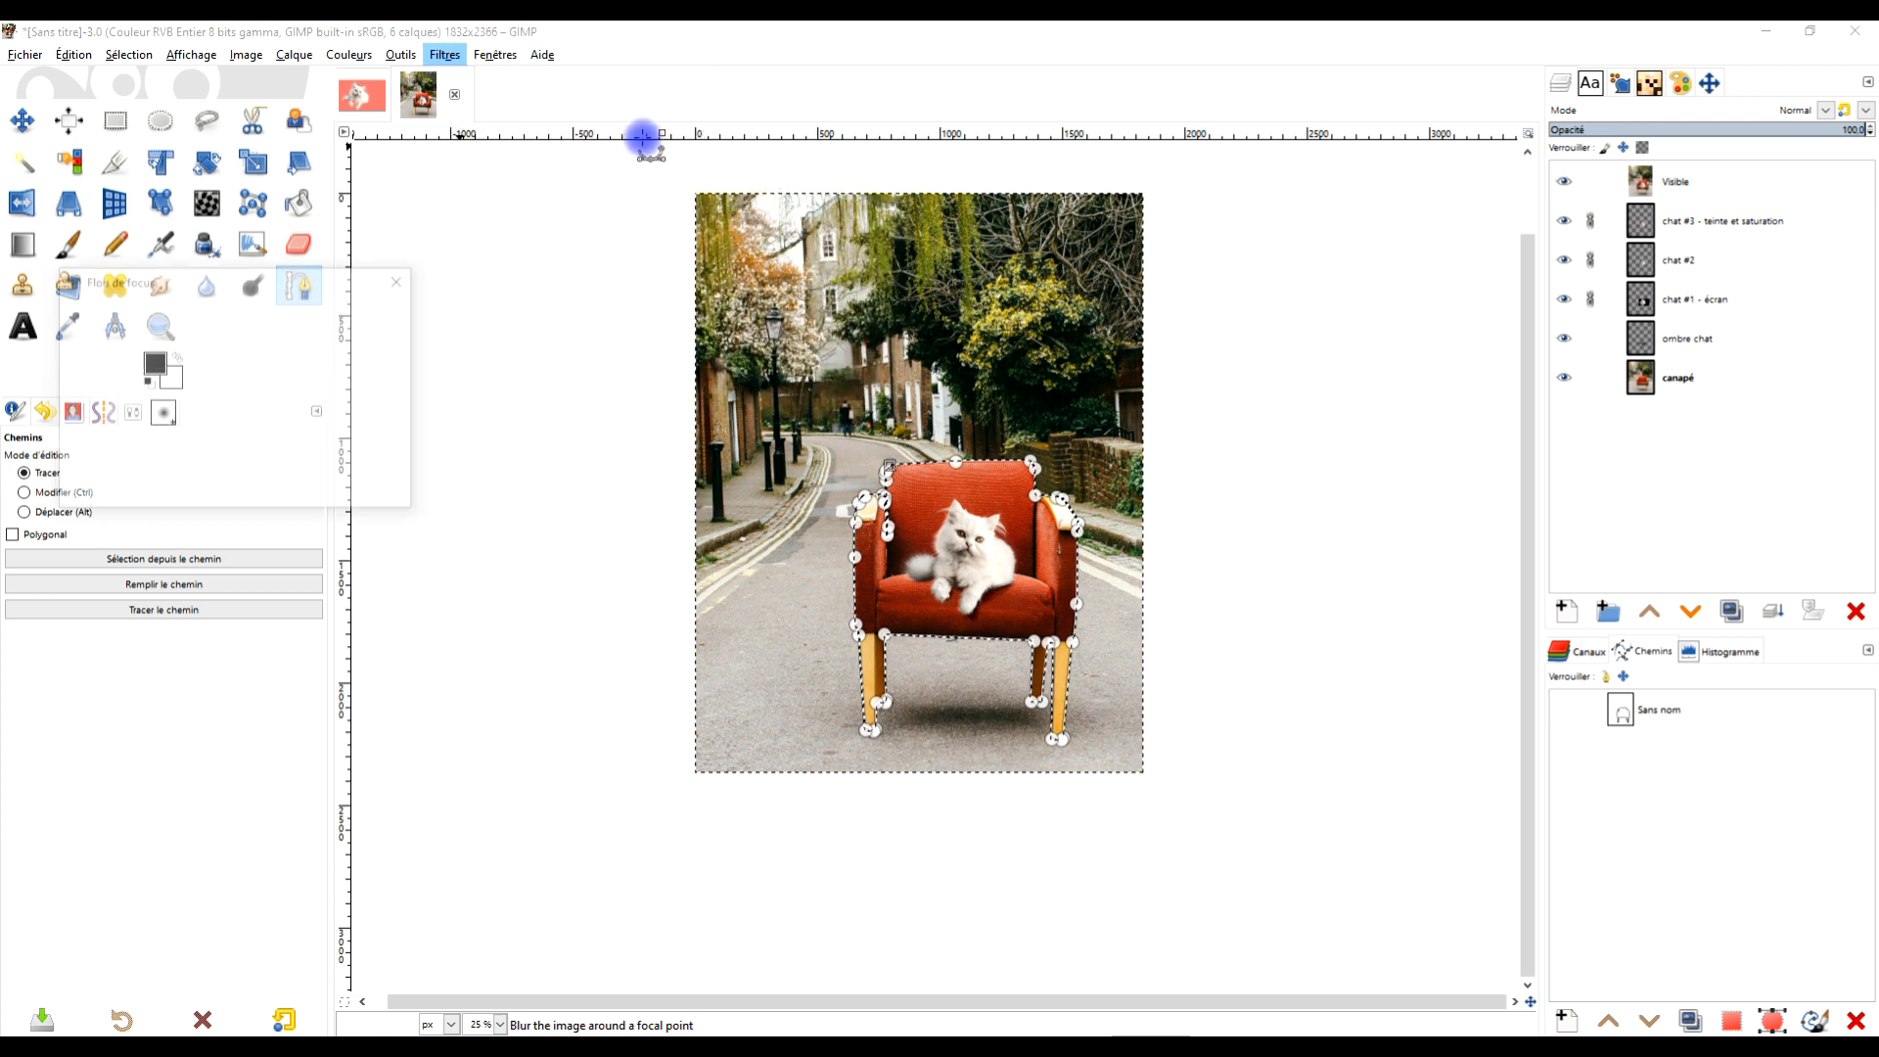
click(262, 379)
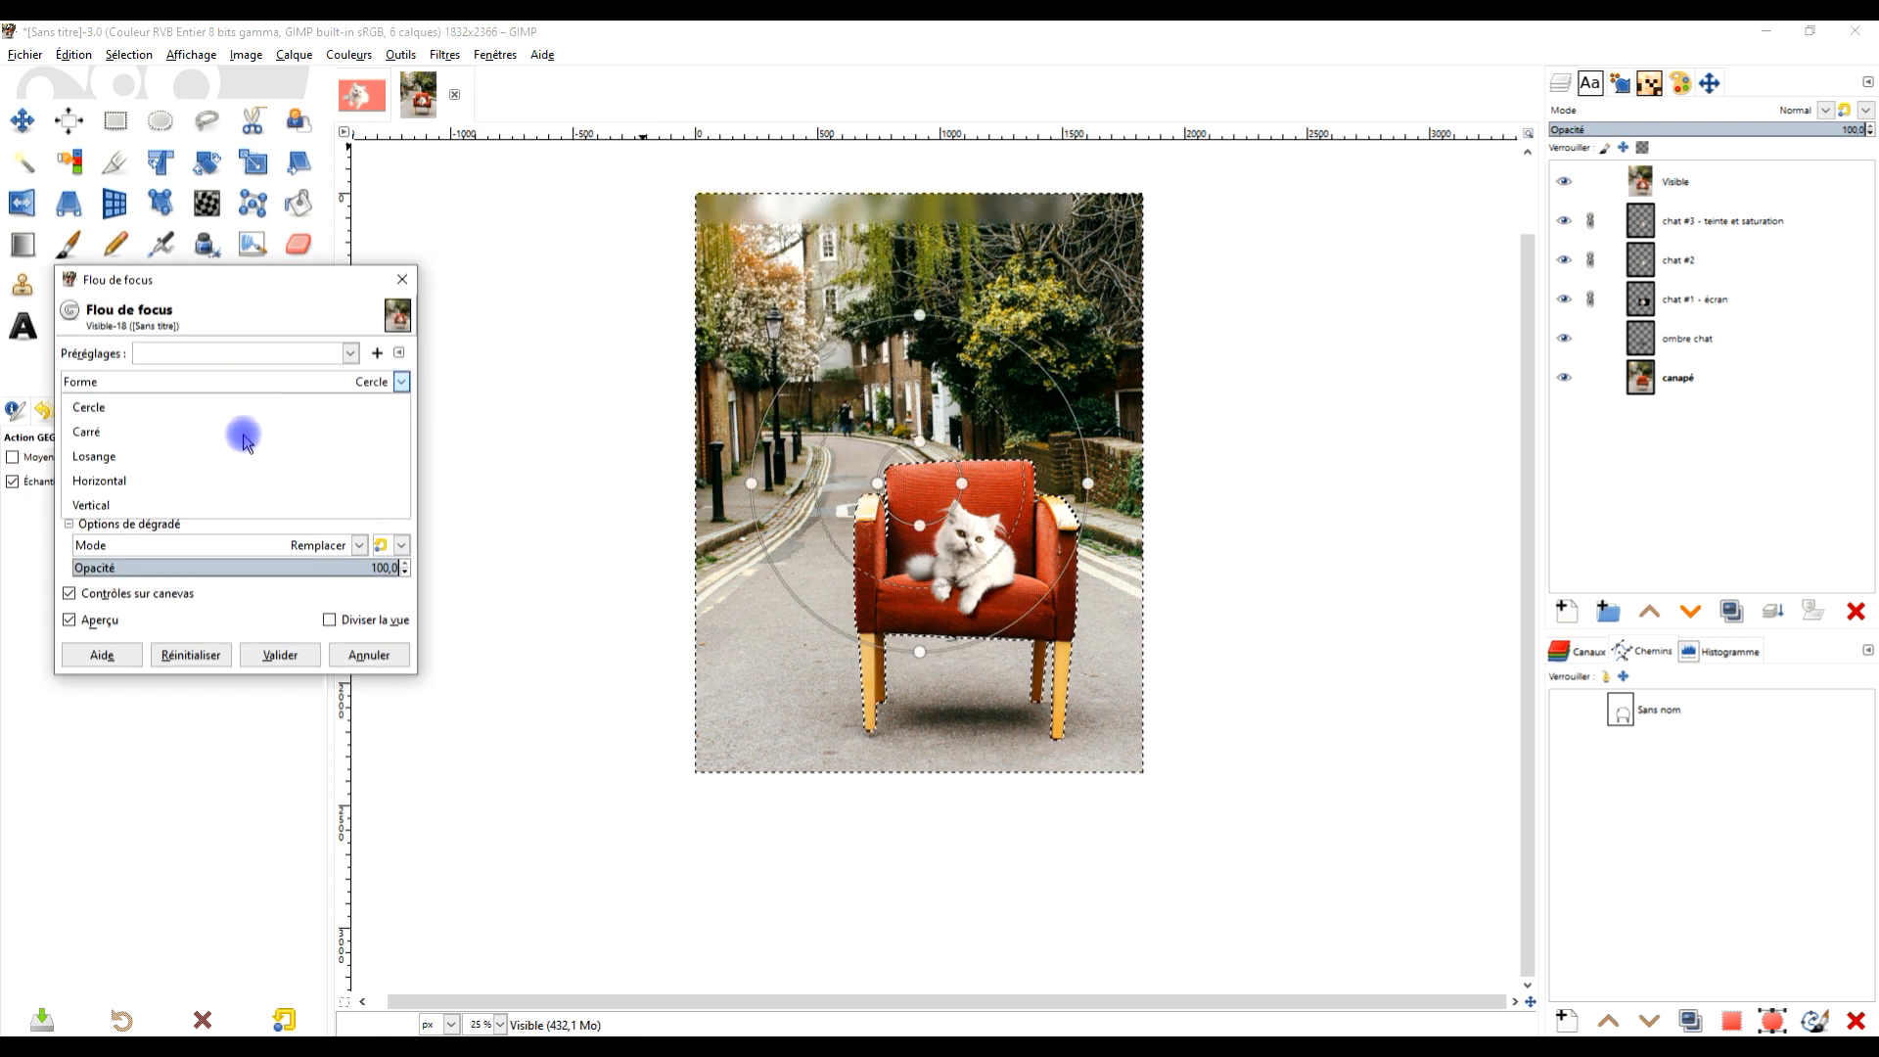
click(231, 484)
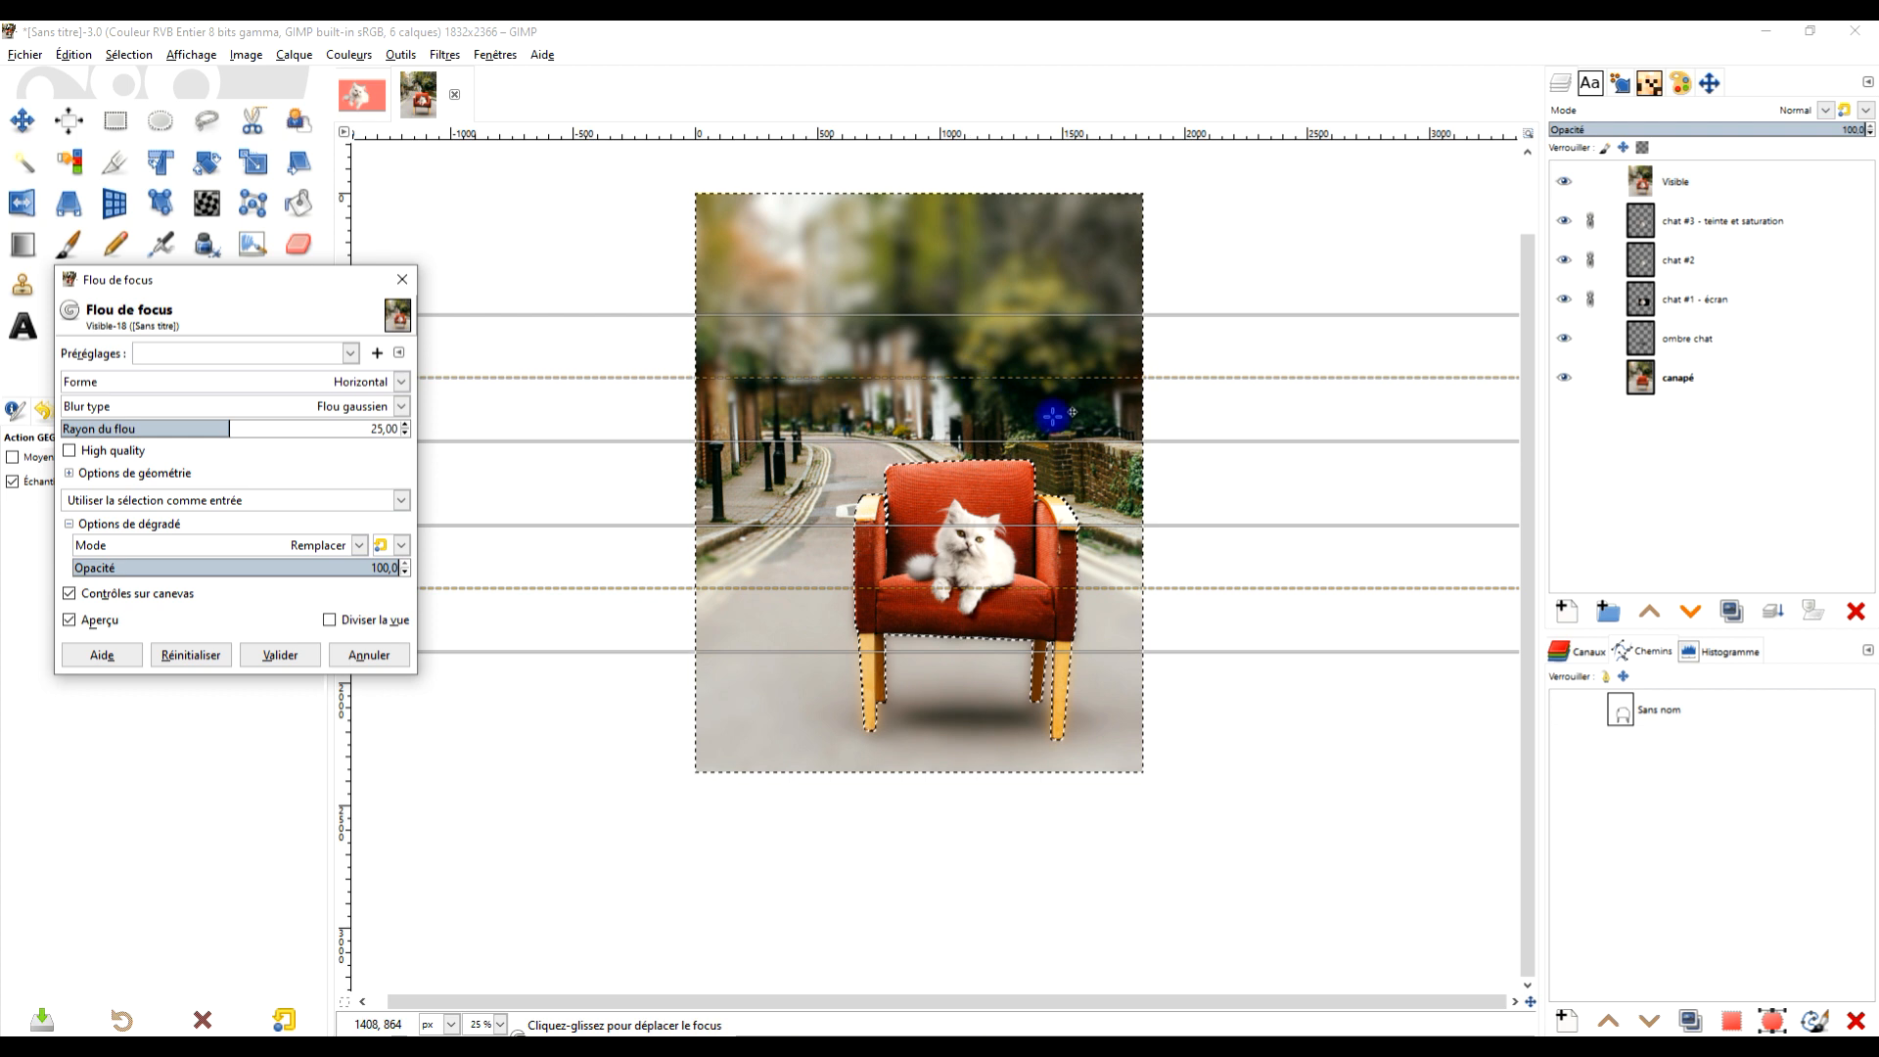
Adjust the horizontal focus band on the canvas by moving its outer limit and midpoint line
drag(956, 651, 964, 741)
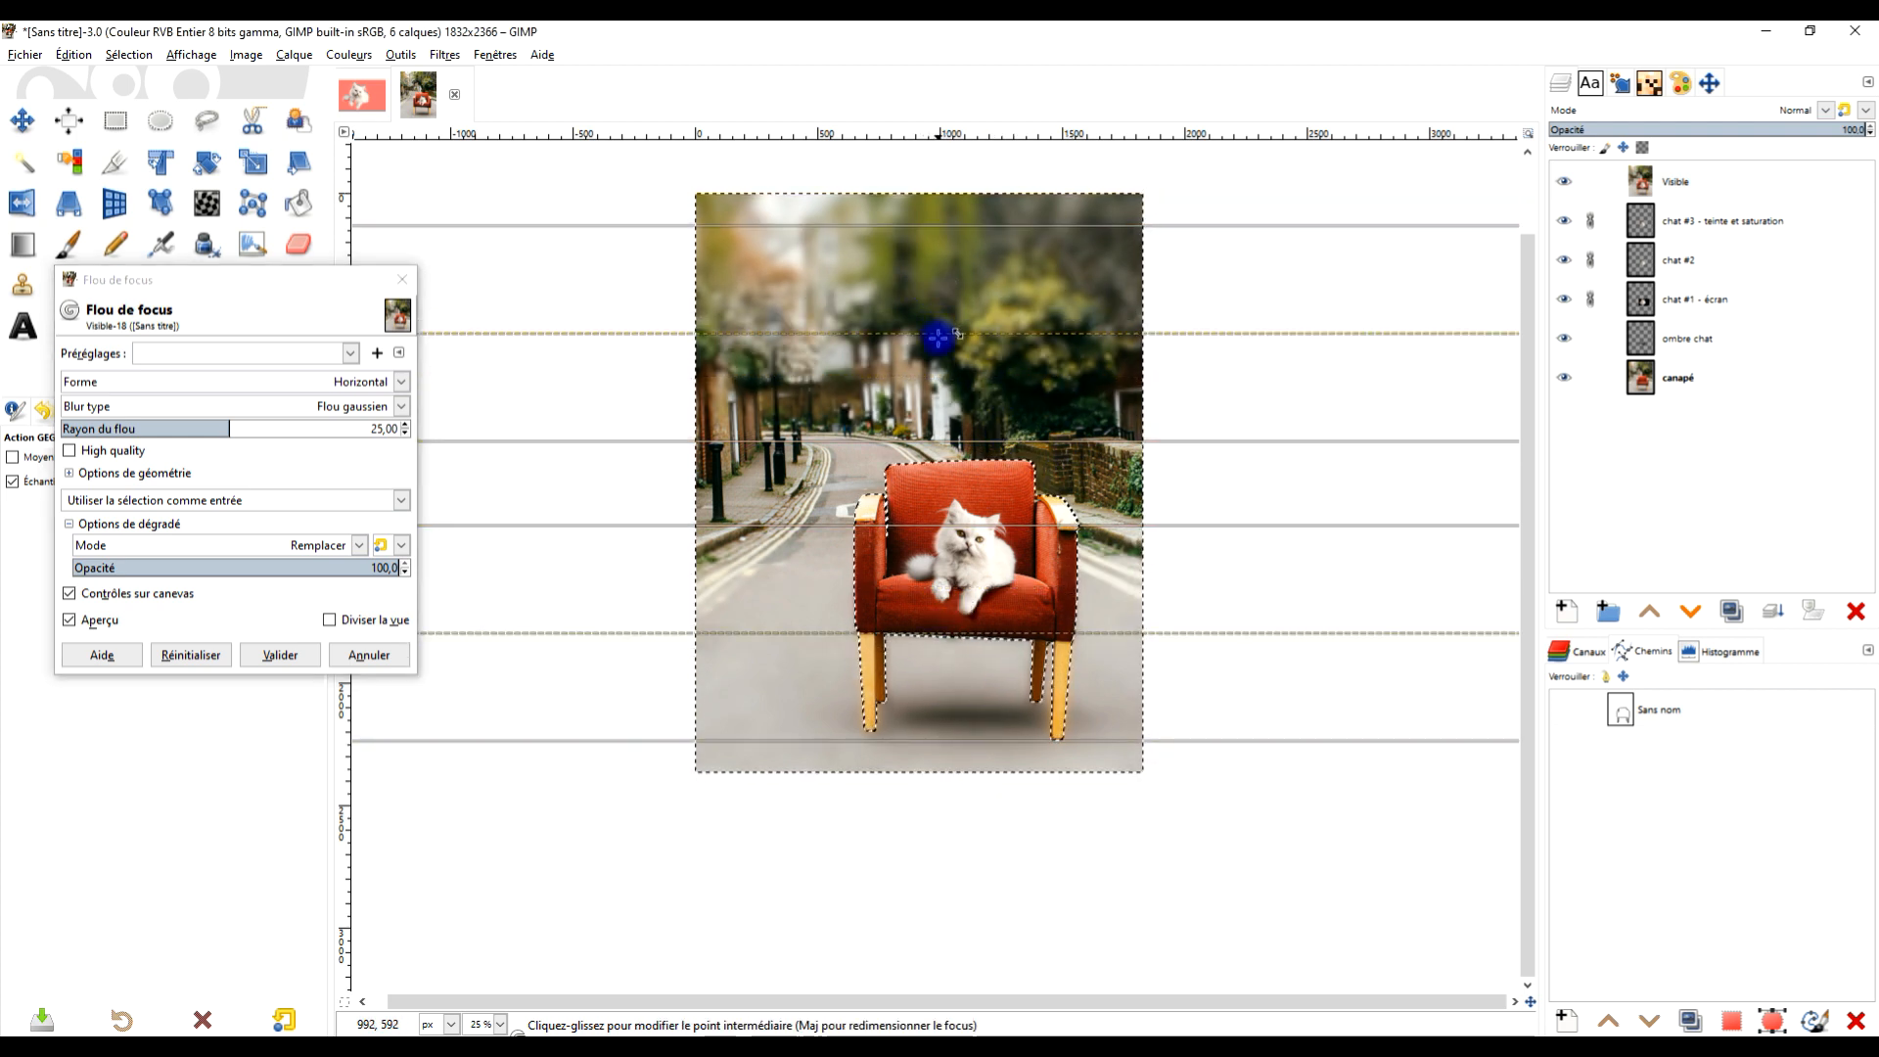
drag(940, 396, 941, 393)
drag(956, 227, 951, 310)
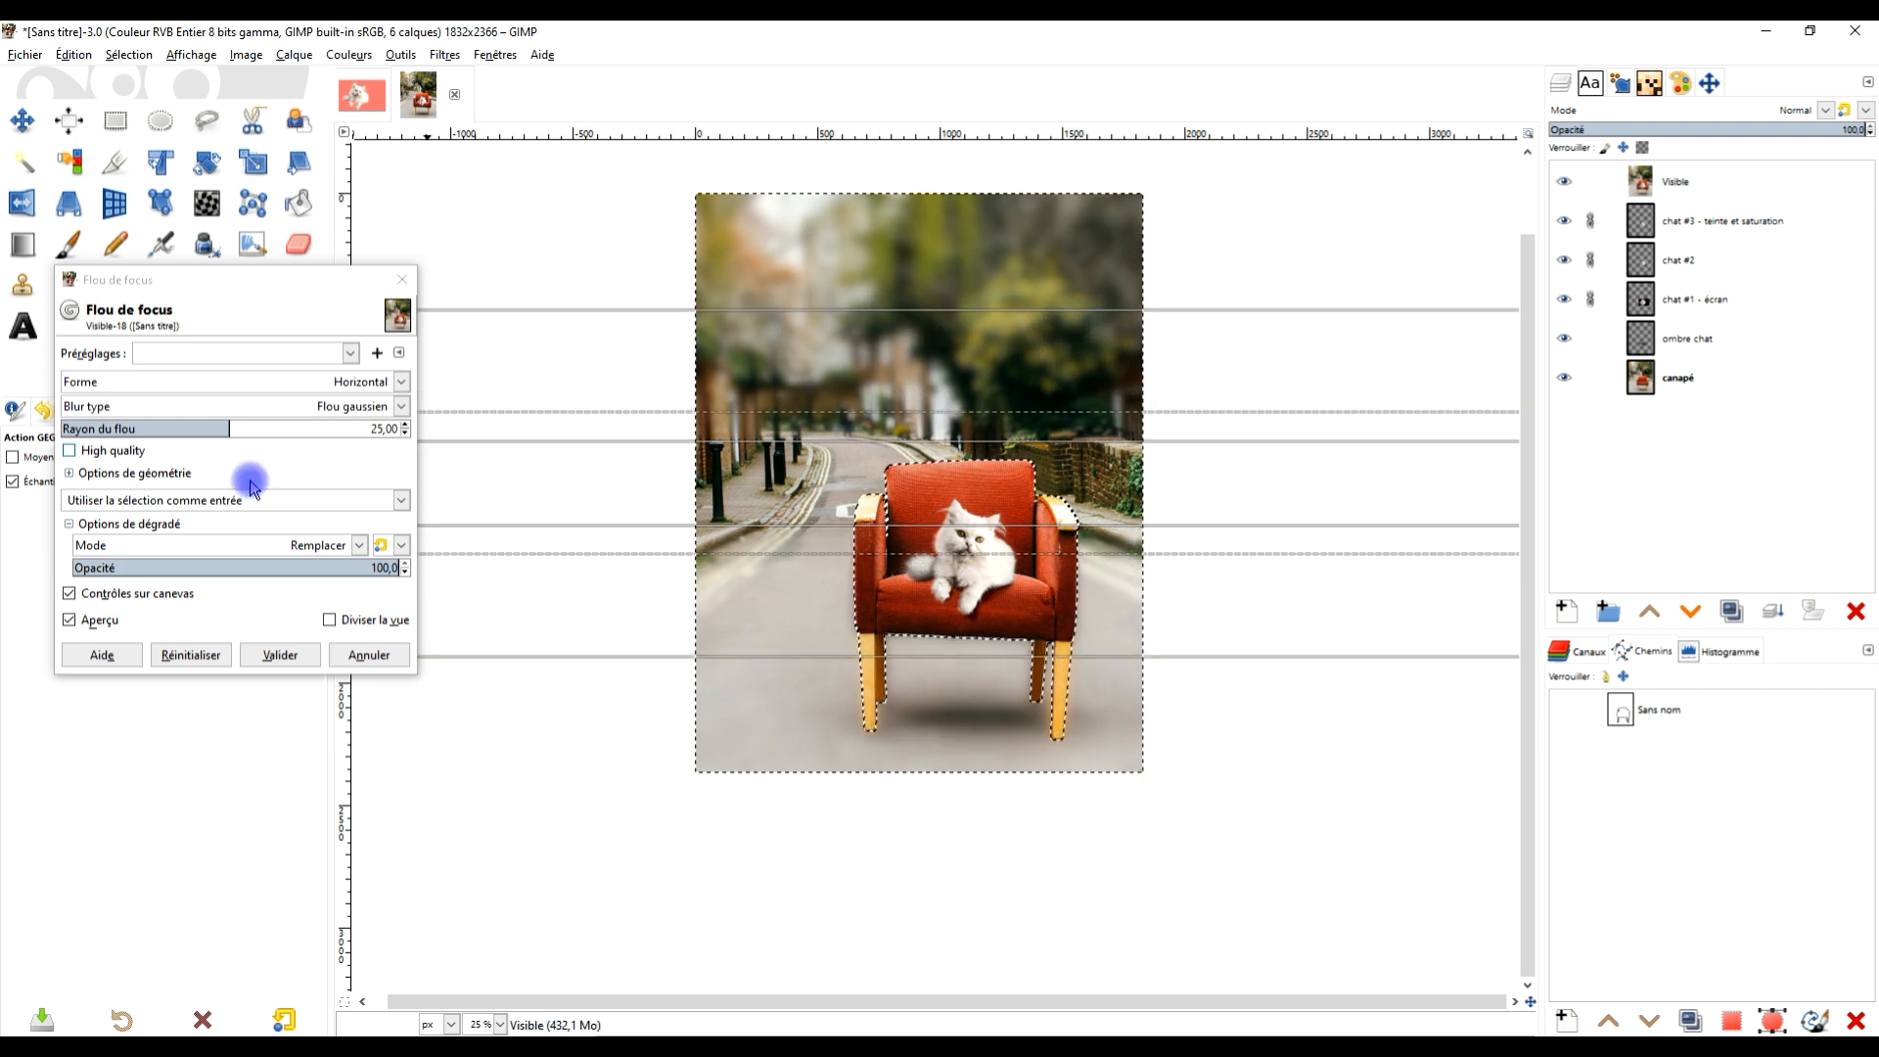
Set the focus blur's centre Y to 1.018, radius to 1.450, sharpness to about 0.274 and midpoint to about 0.423
click(70, 473)
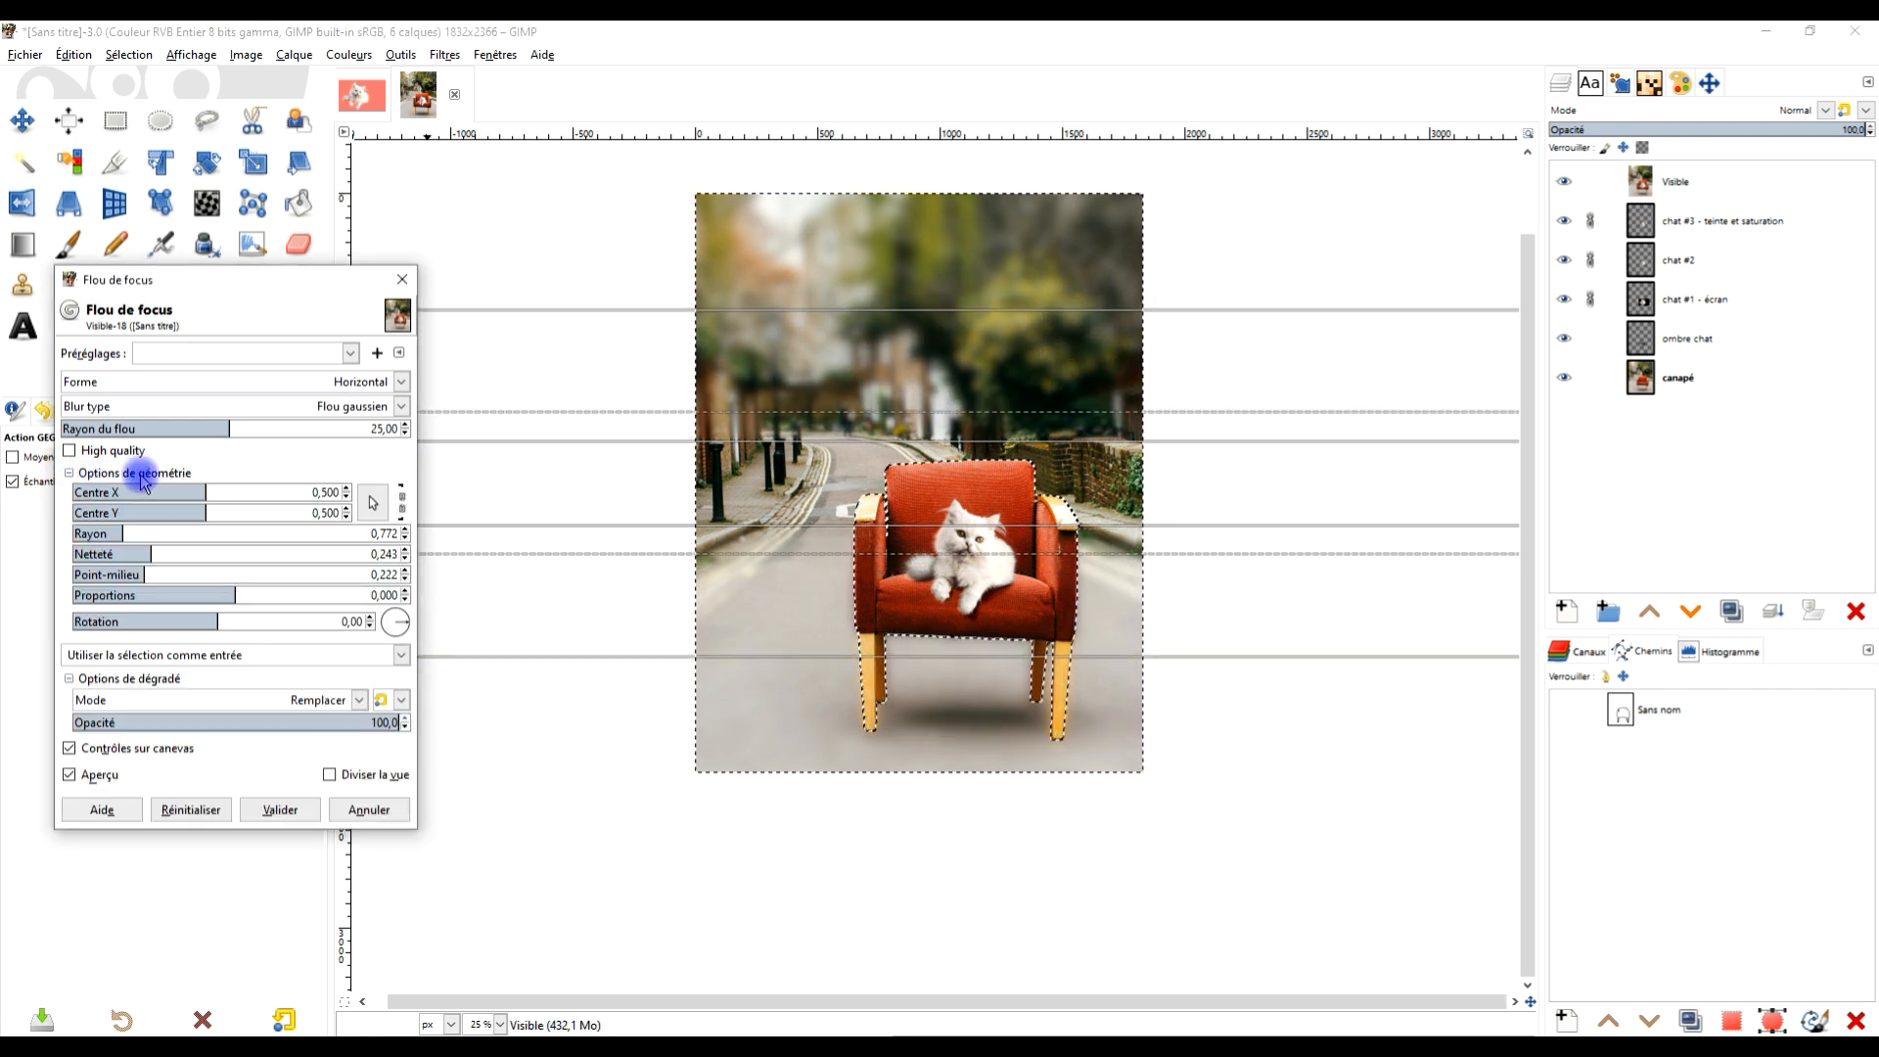
drag(205, 513, 345, 503)
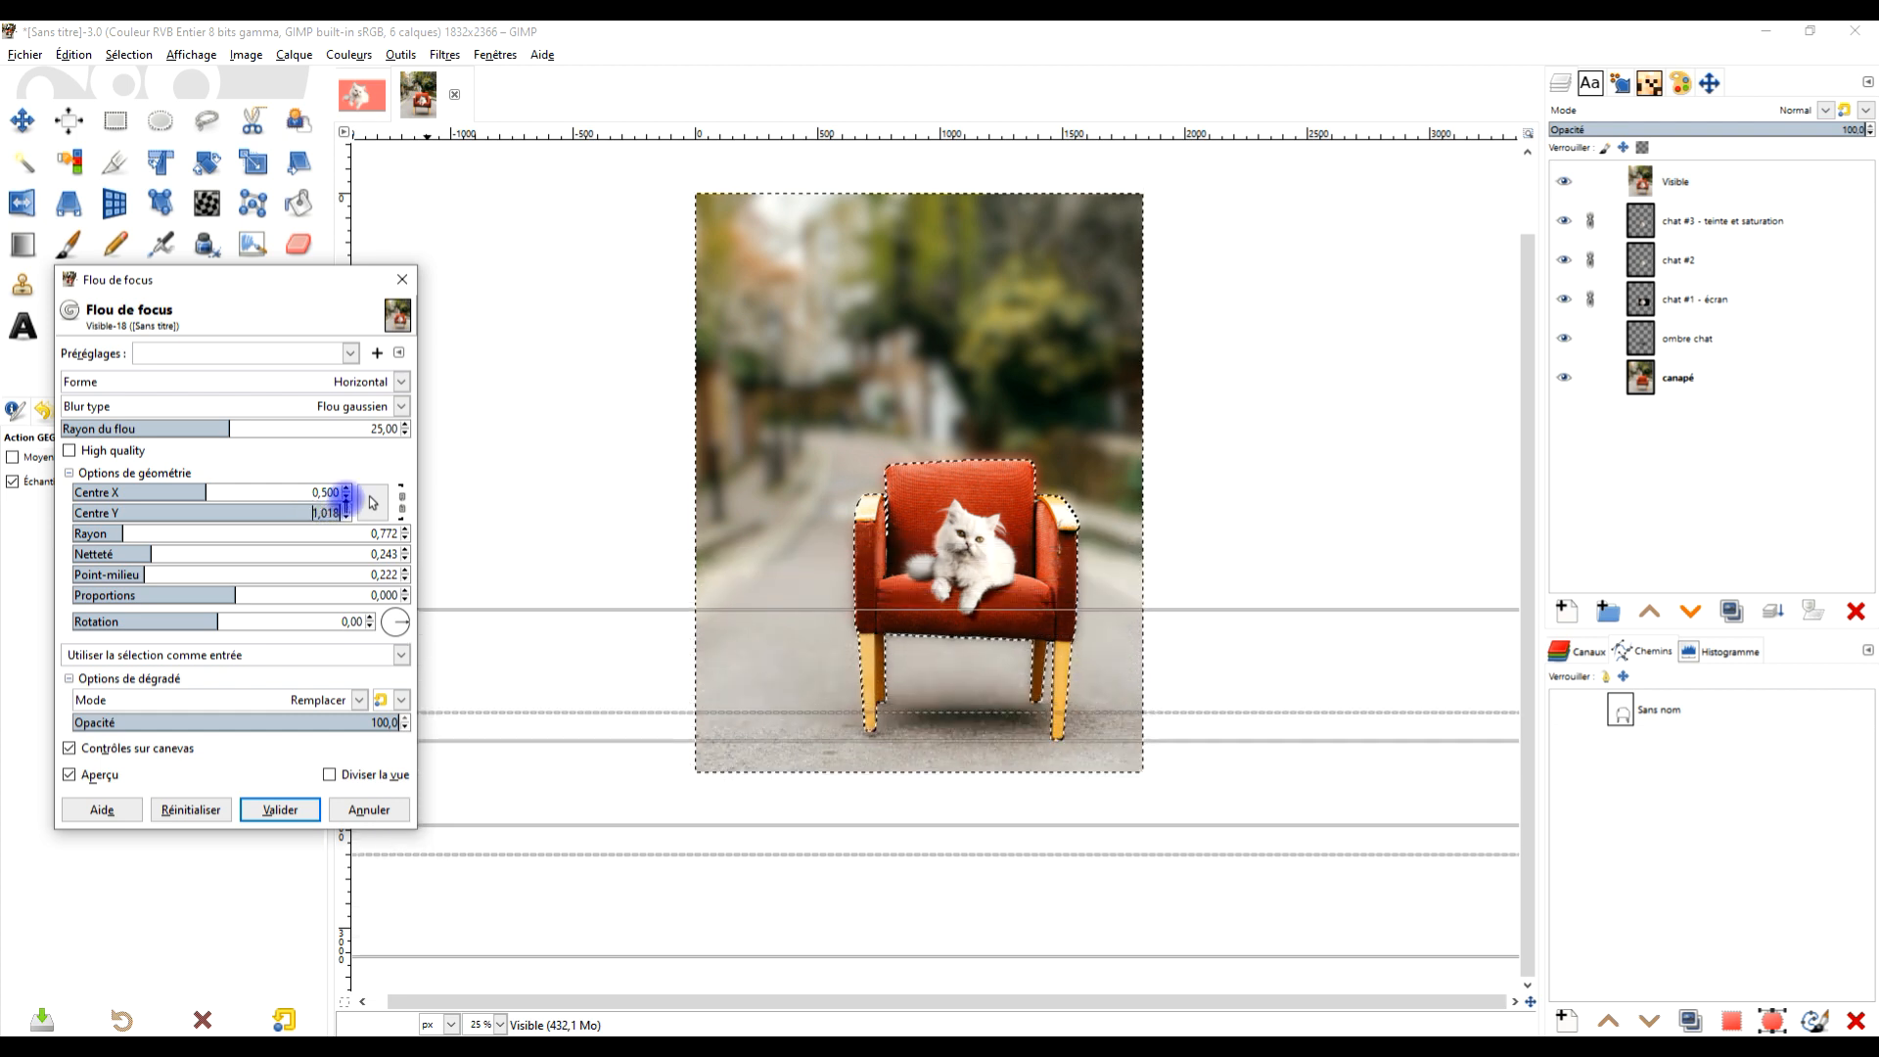
drag(969, 607, 968, 458)
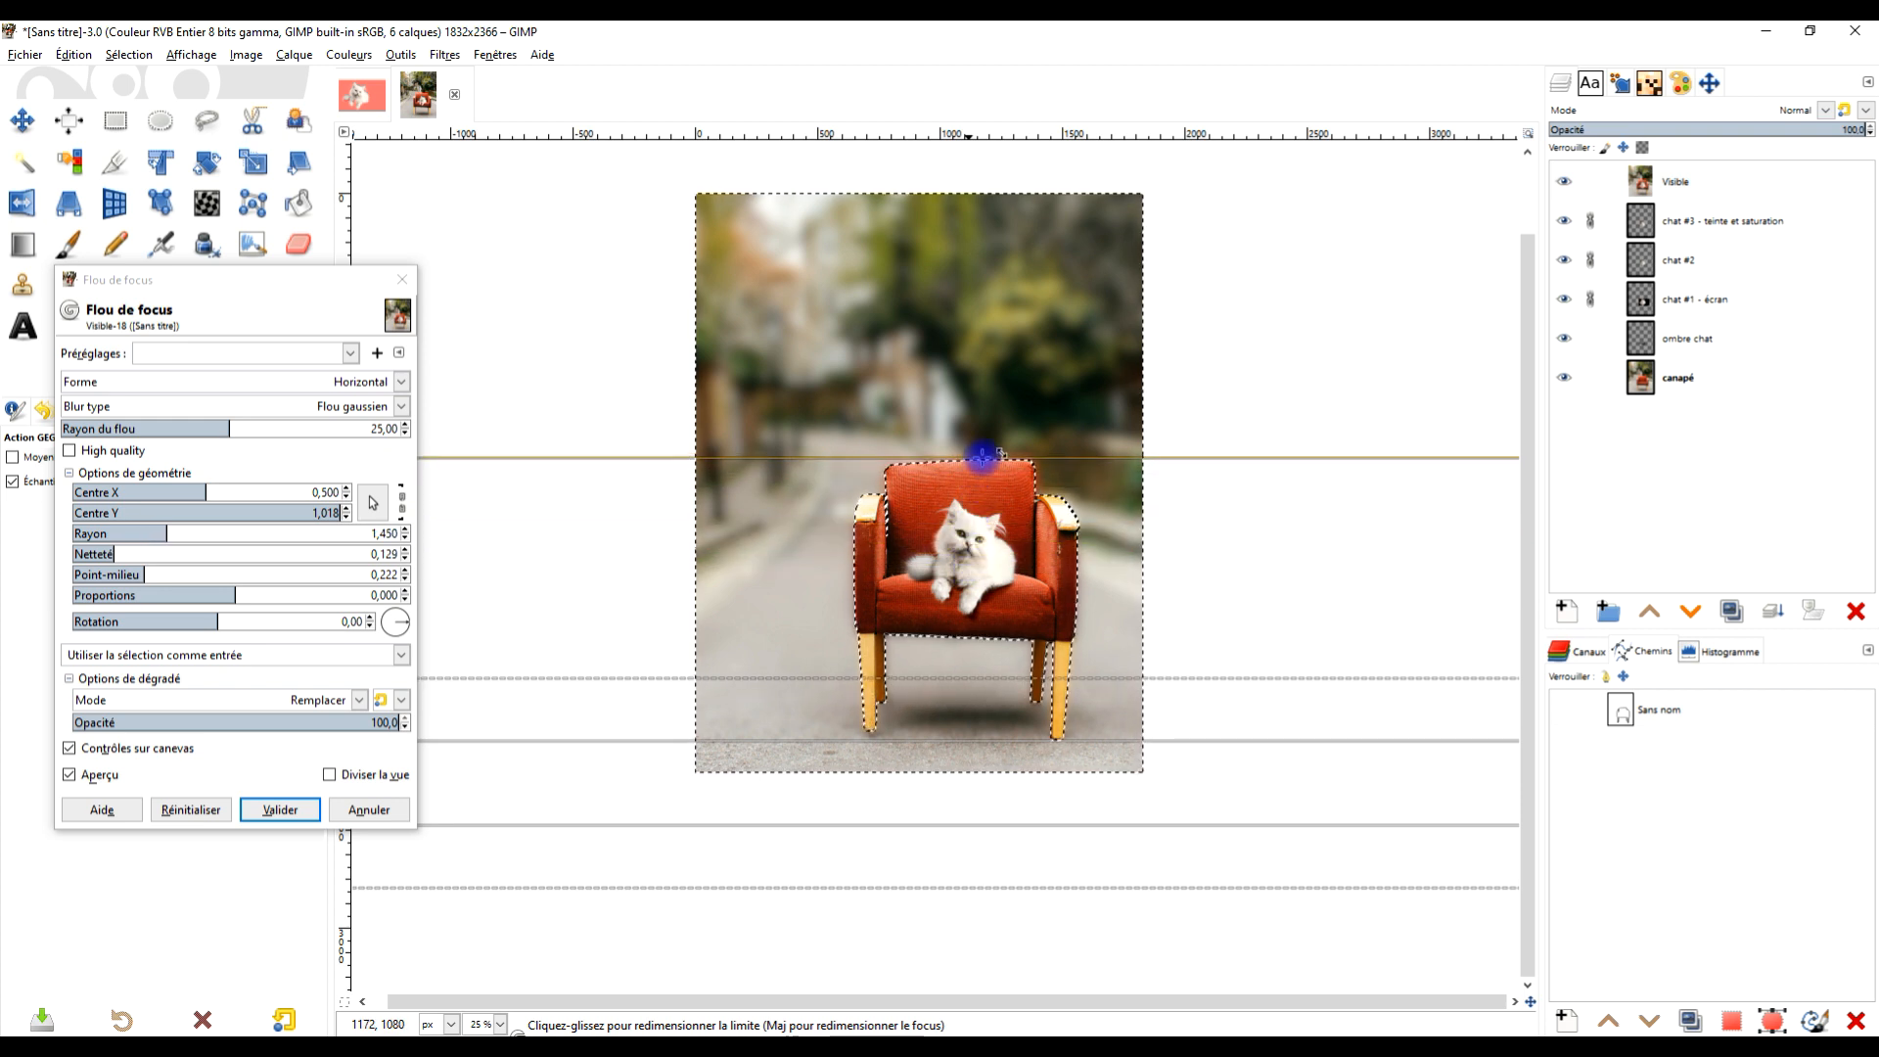
drag(936, 678, 939, 609)
drag(926, 738, 939, 693)
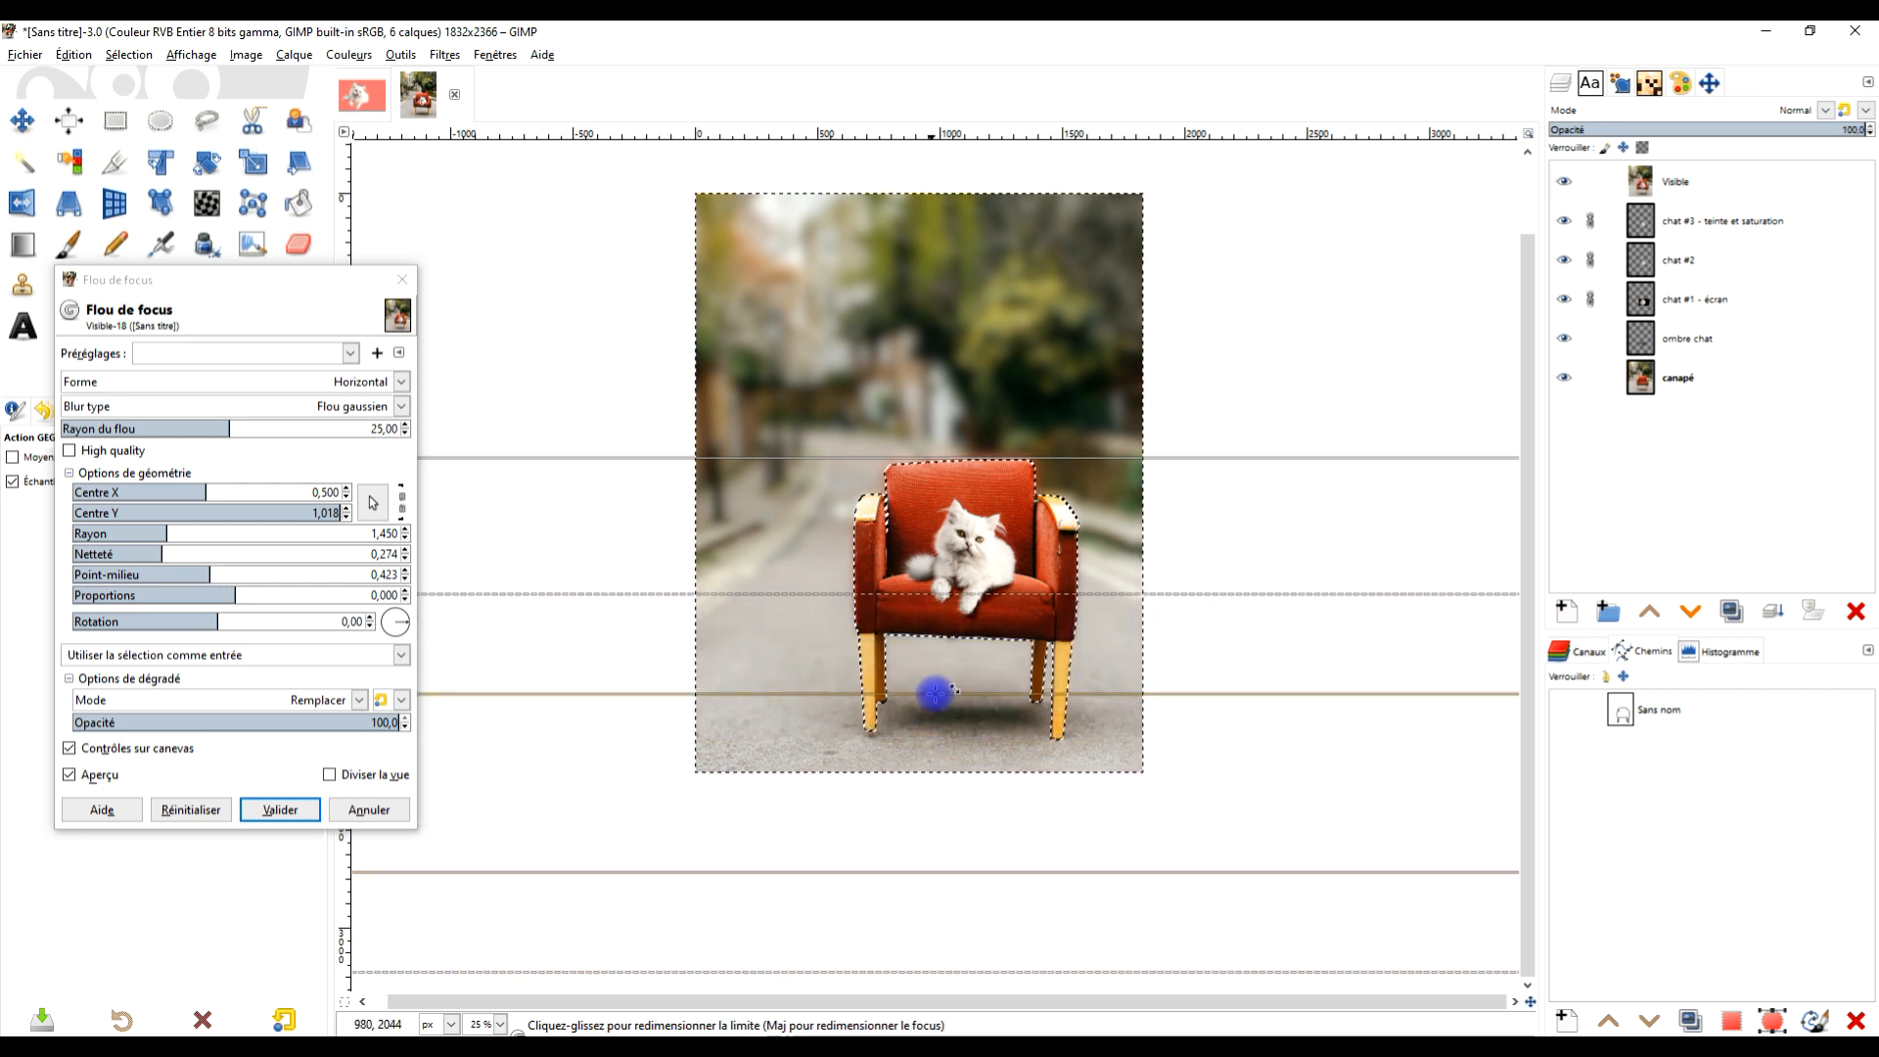
Fine-tune the focus band to a sharpness of about 0.253 and a midpoint of about 0.359
scroll(958, 727, up, 2)
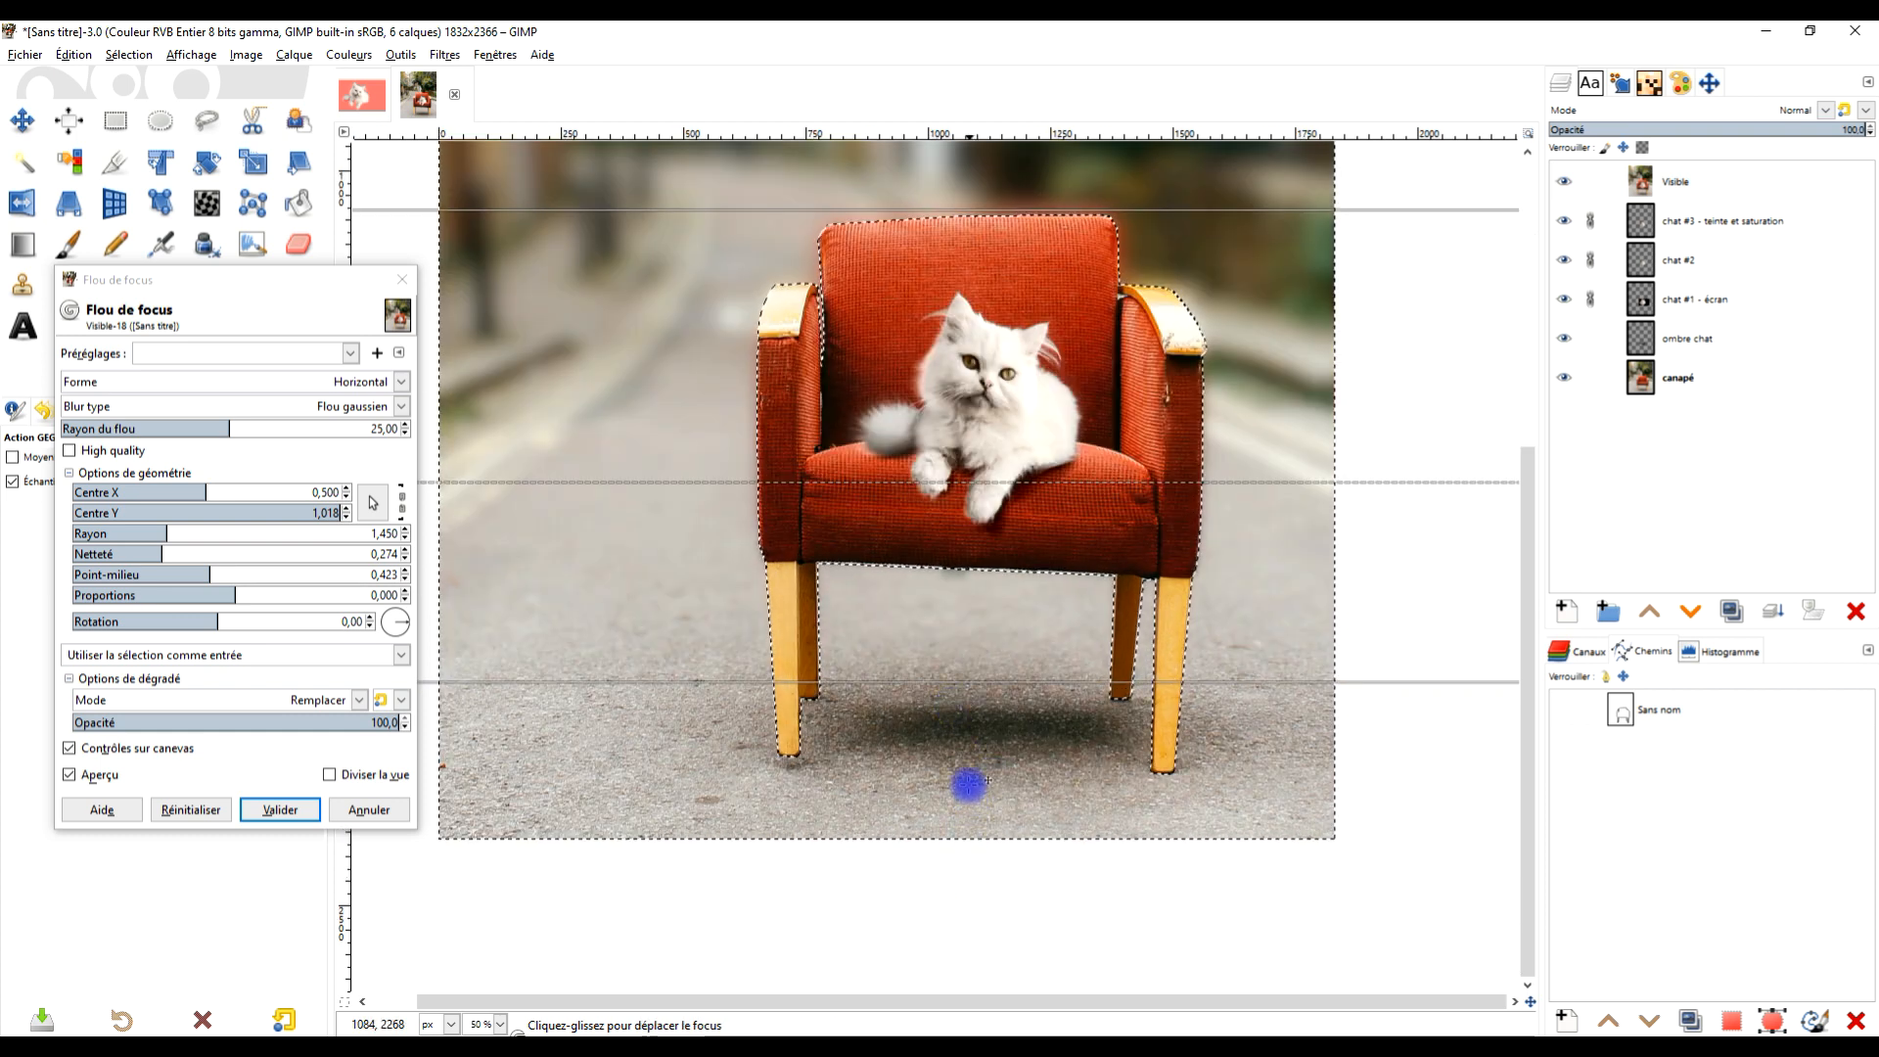
scroll(978, 736, down, 1)
scroll(1015, 780, down, 2)
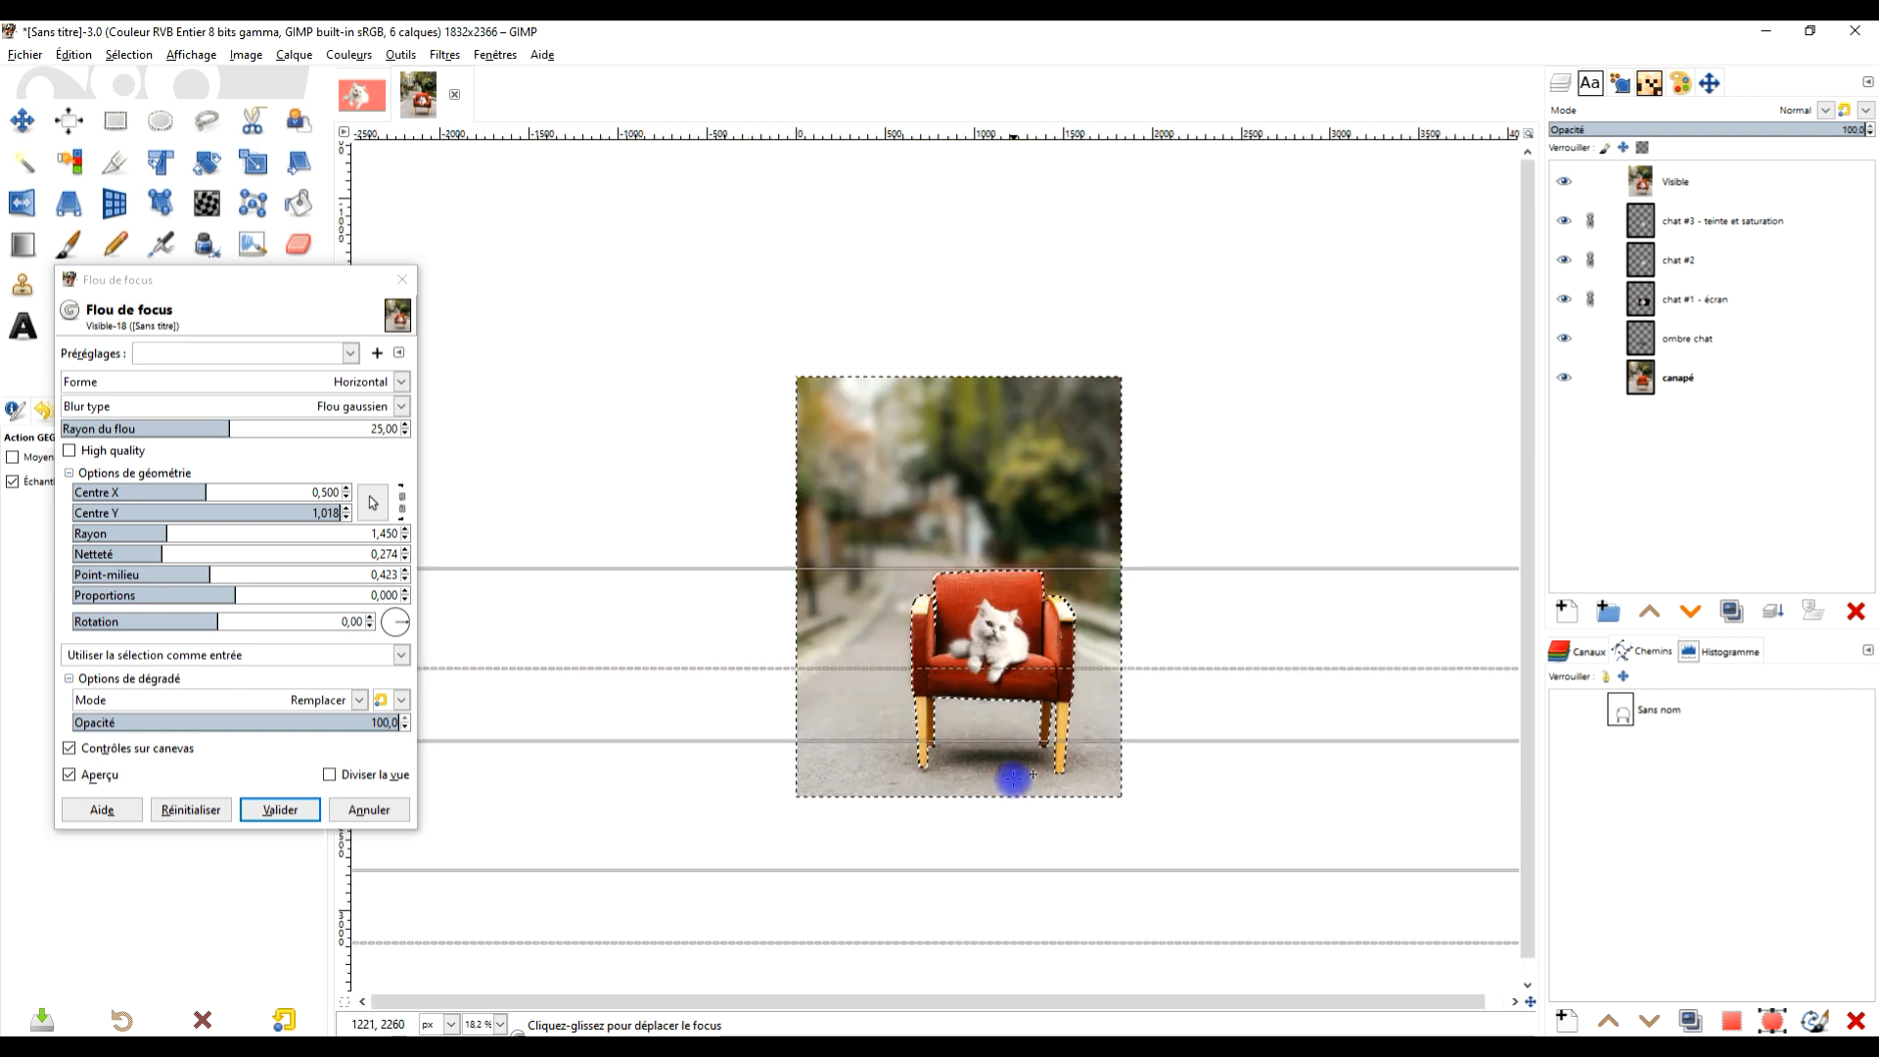
drag(998, 870, 994, 865)
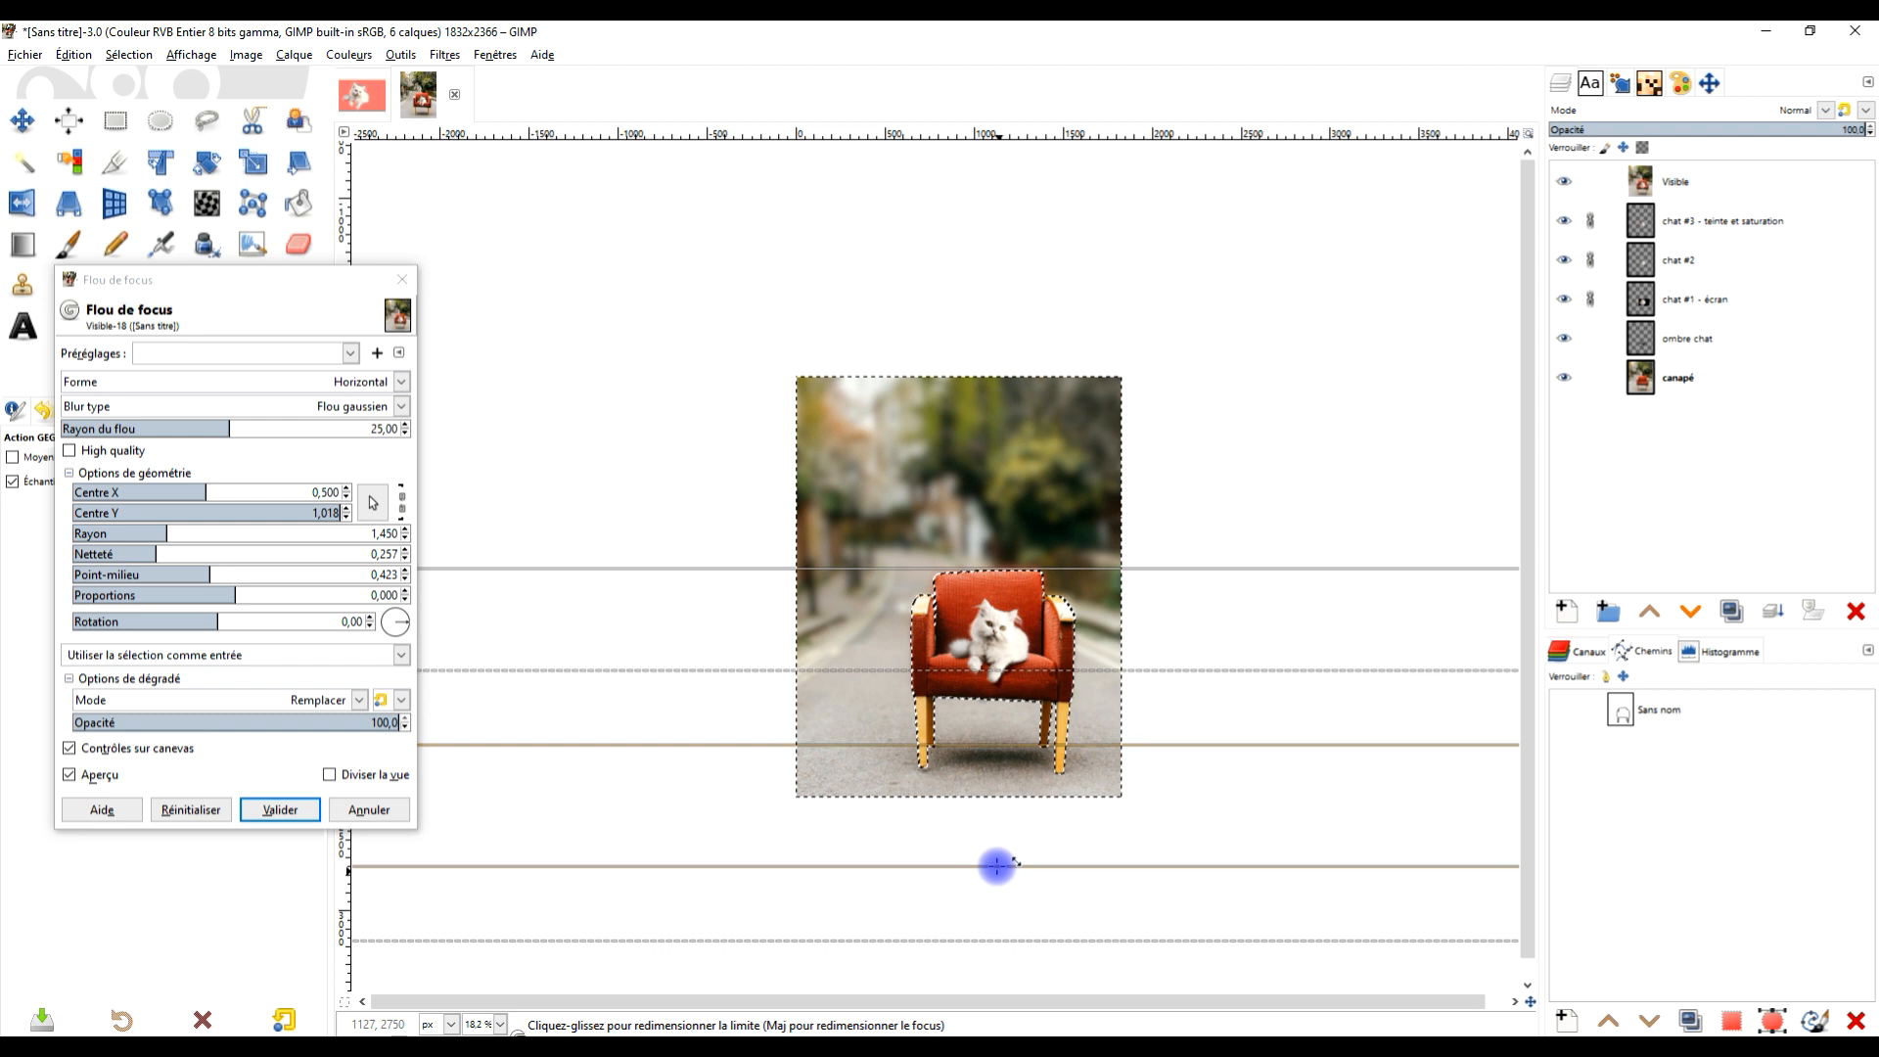
scroll(995, 760, up, 2)
drag(990, 598, 1017, 611)
scroll(1040, 494, down, 2)
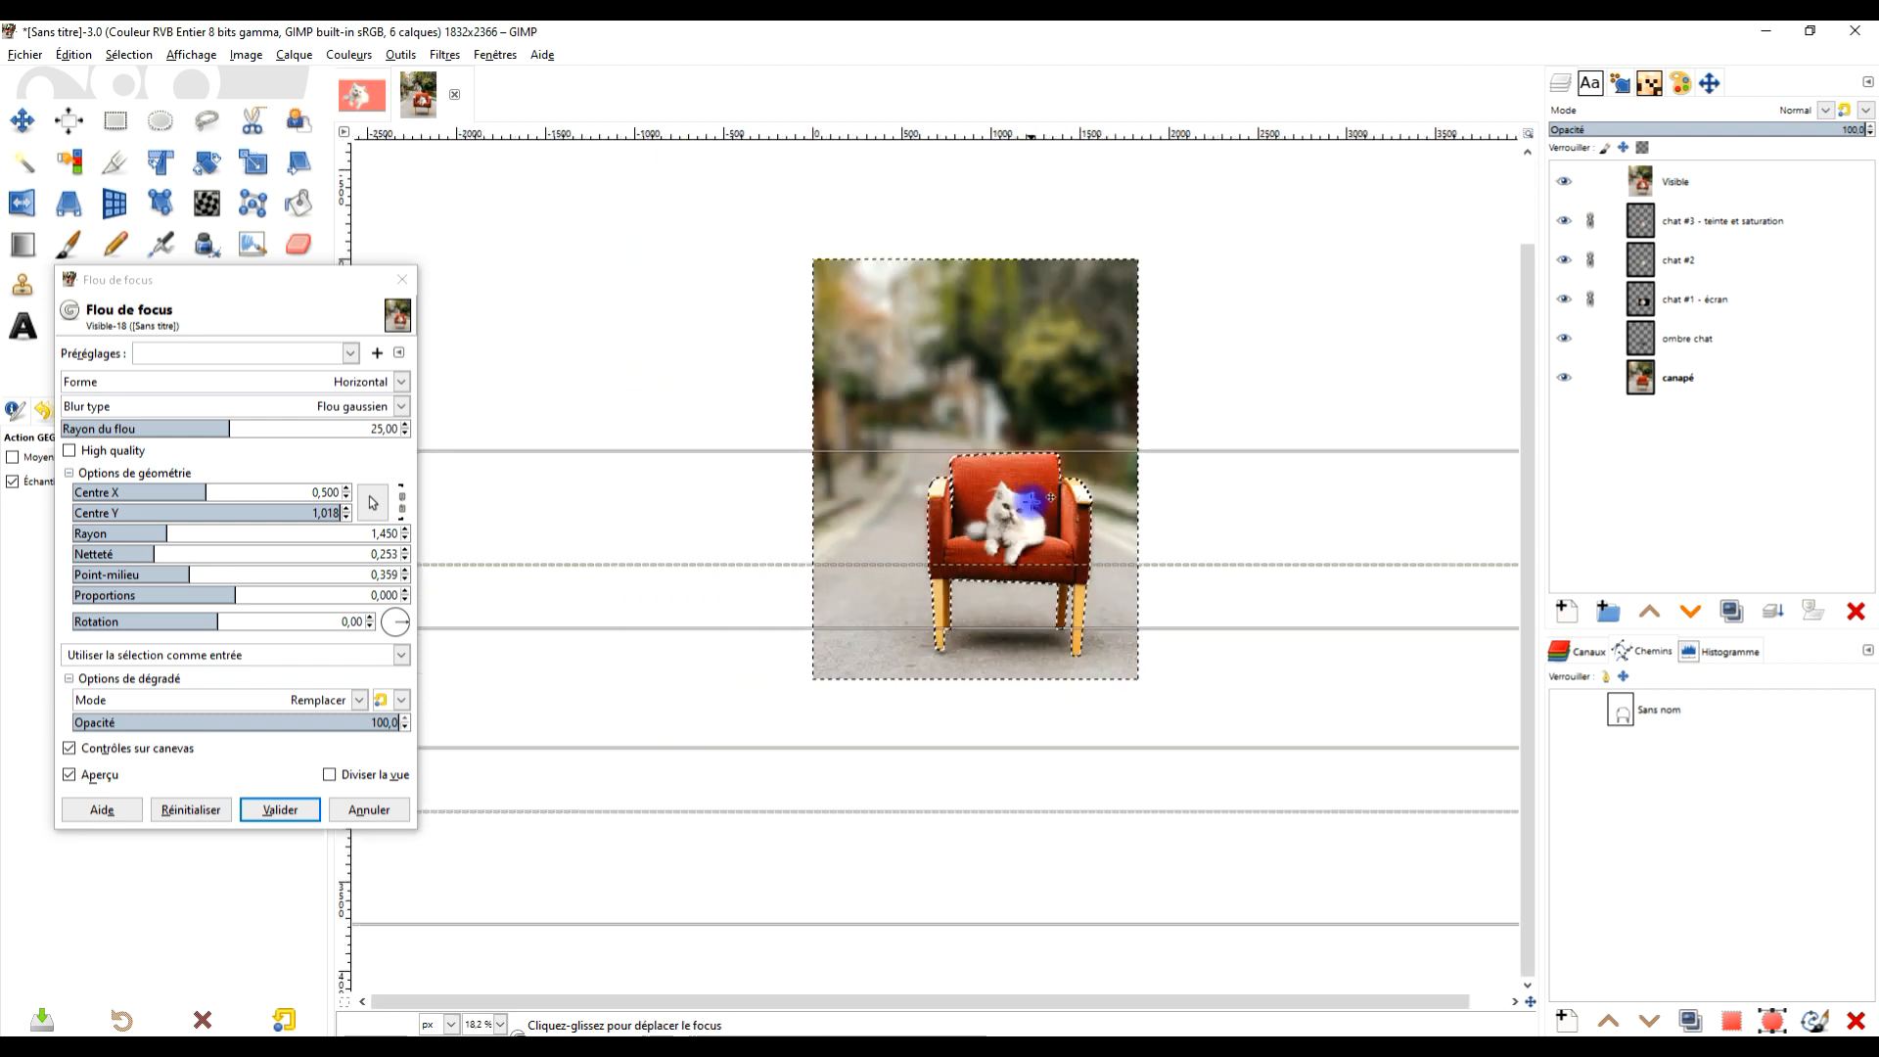
scroll(1049, 486, up, 1)
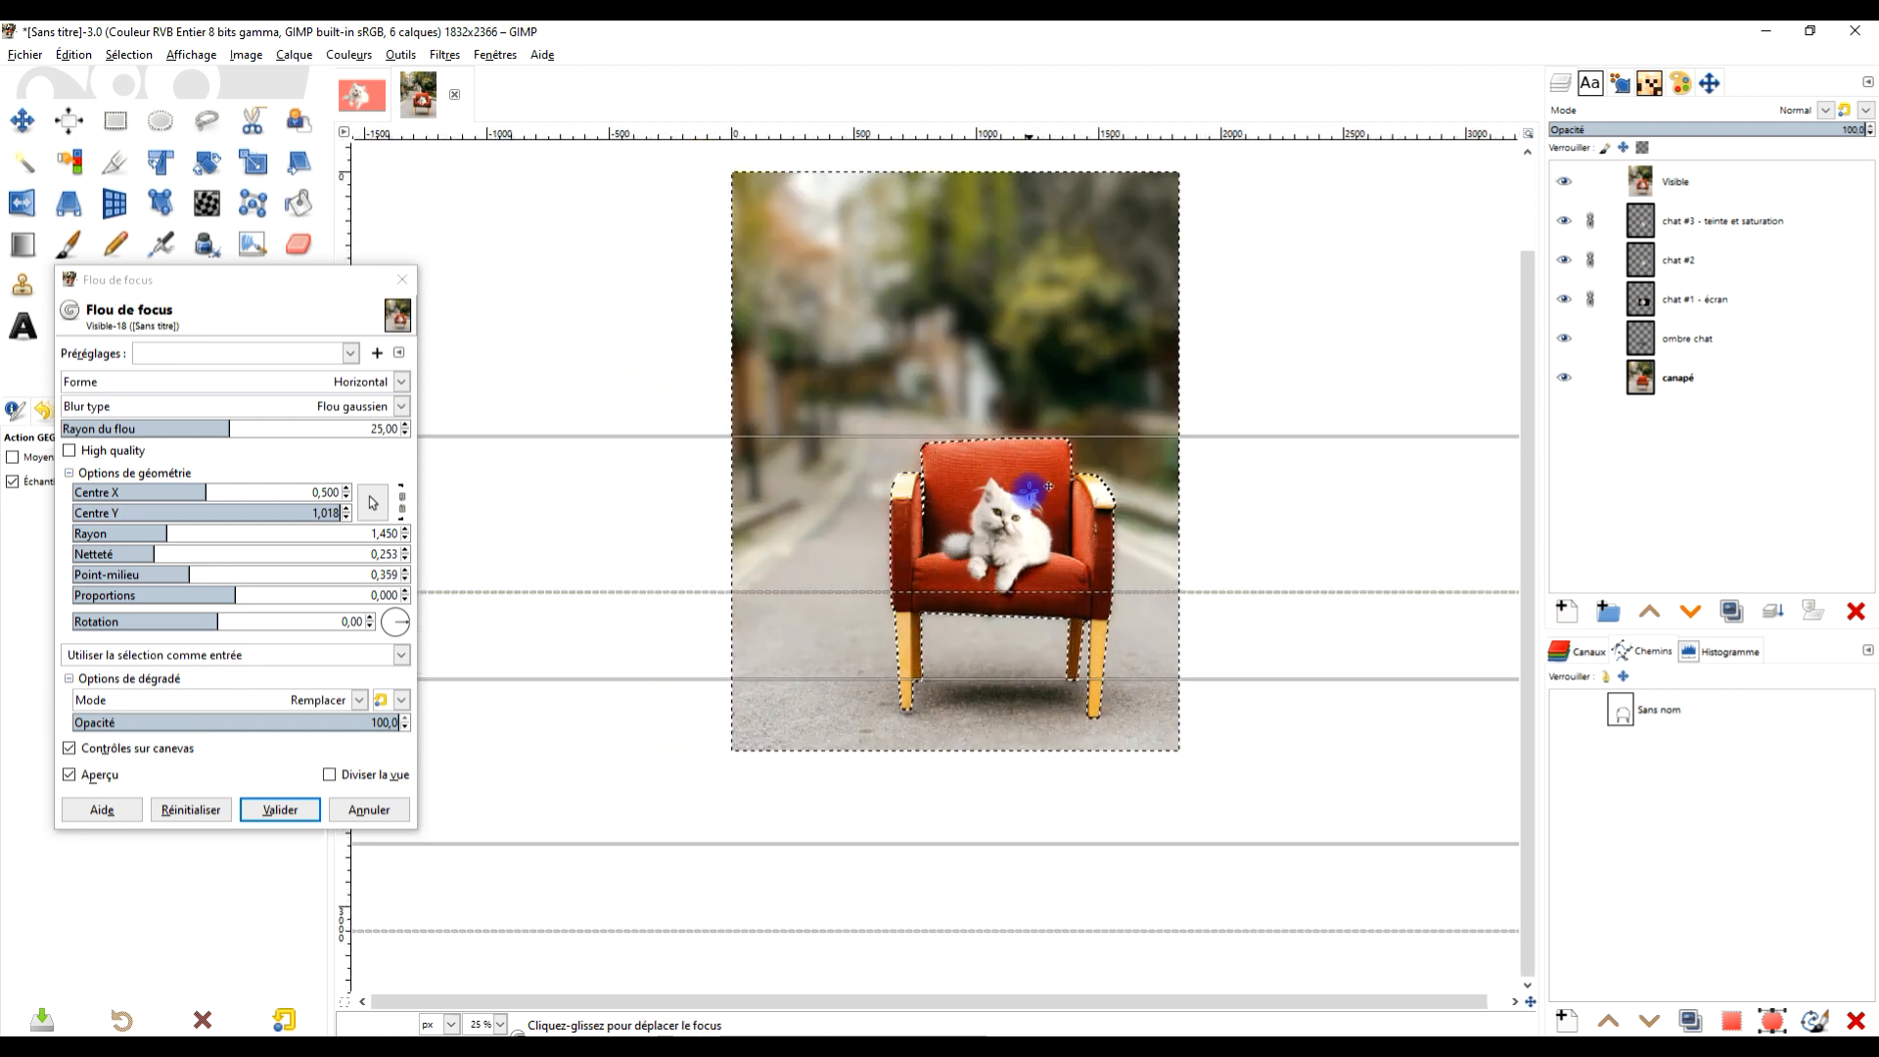
Set the blur radius to about 14.78 and apply the focus blur
click(191, 427)
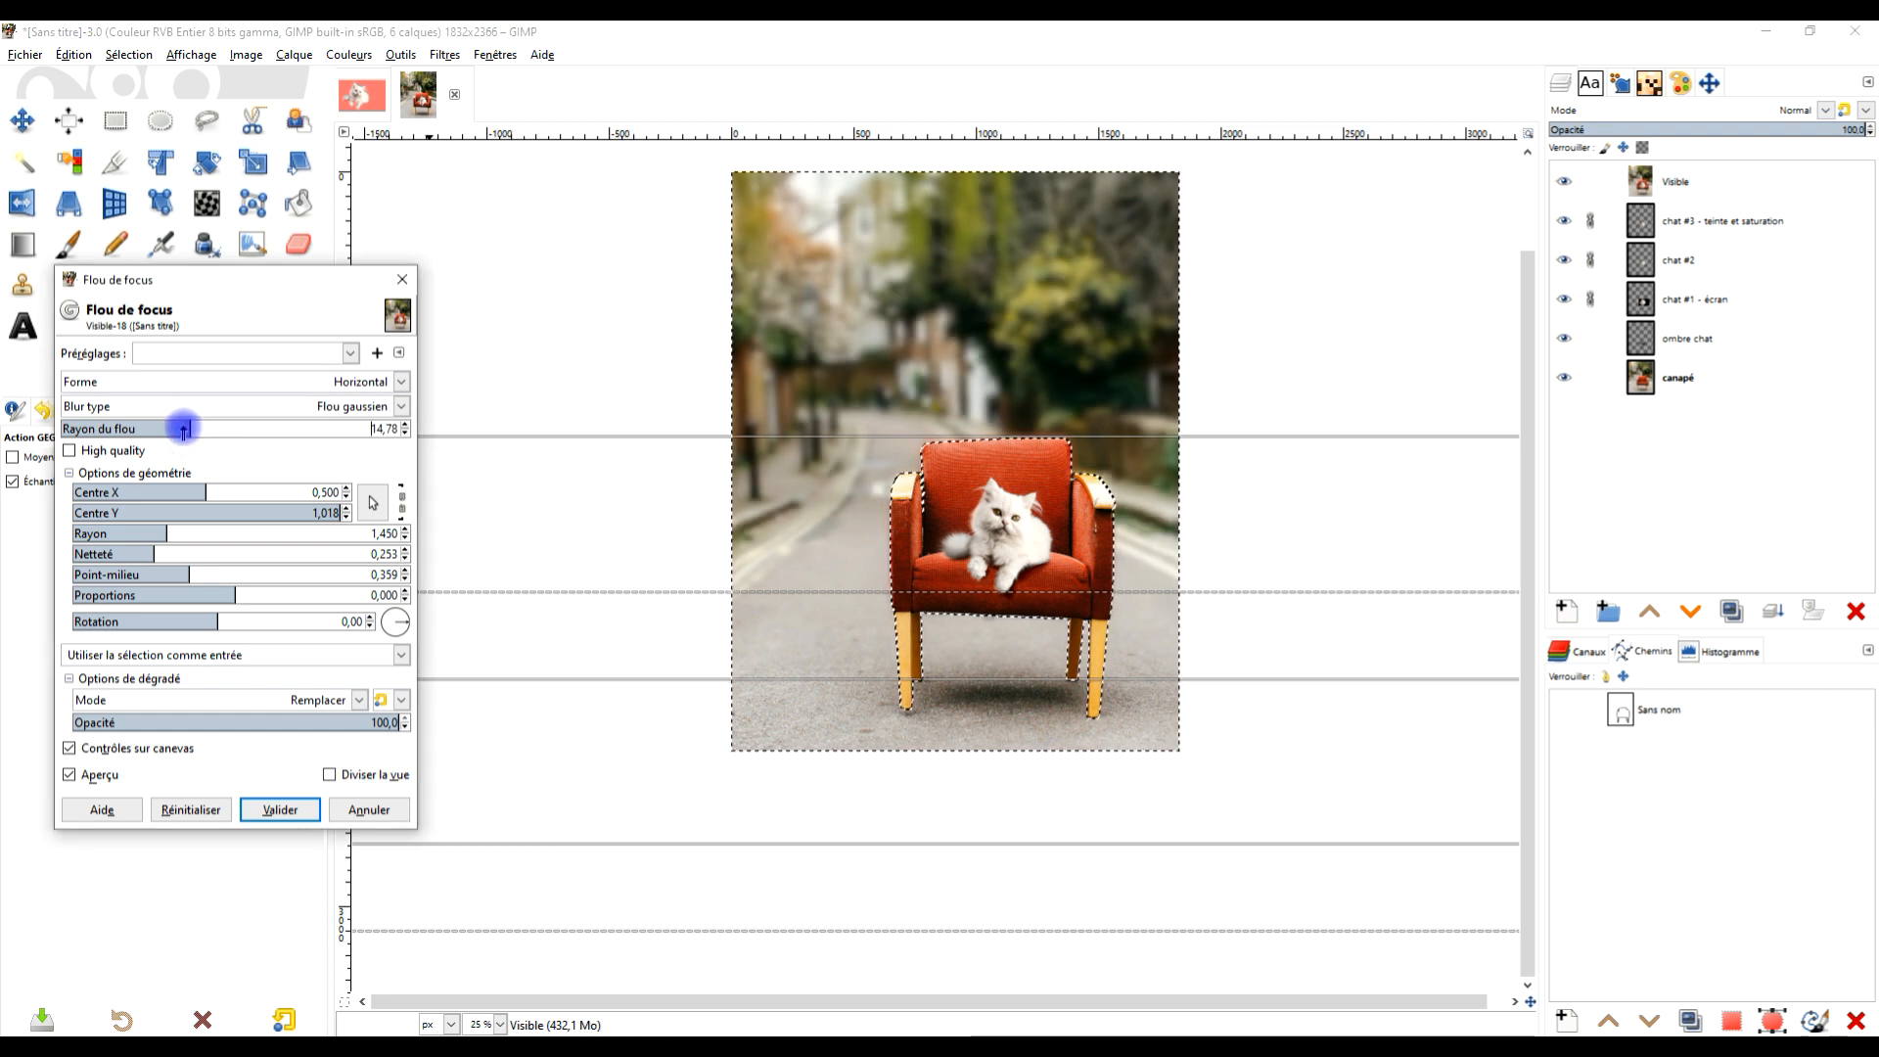
scroll(1131, 702, up, 2)
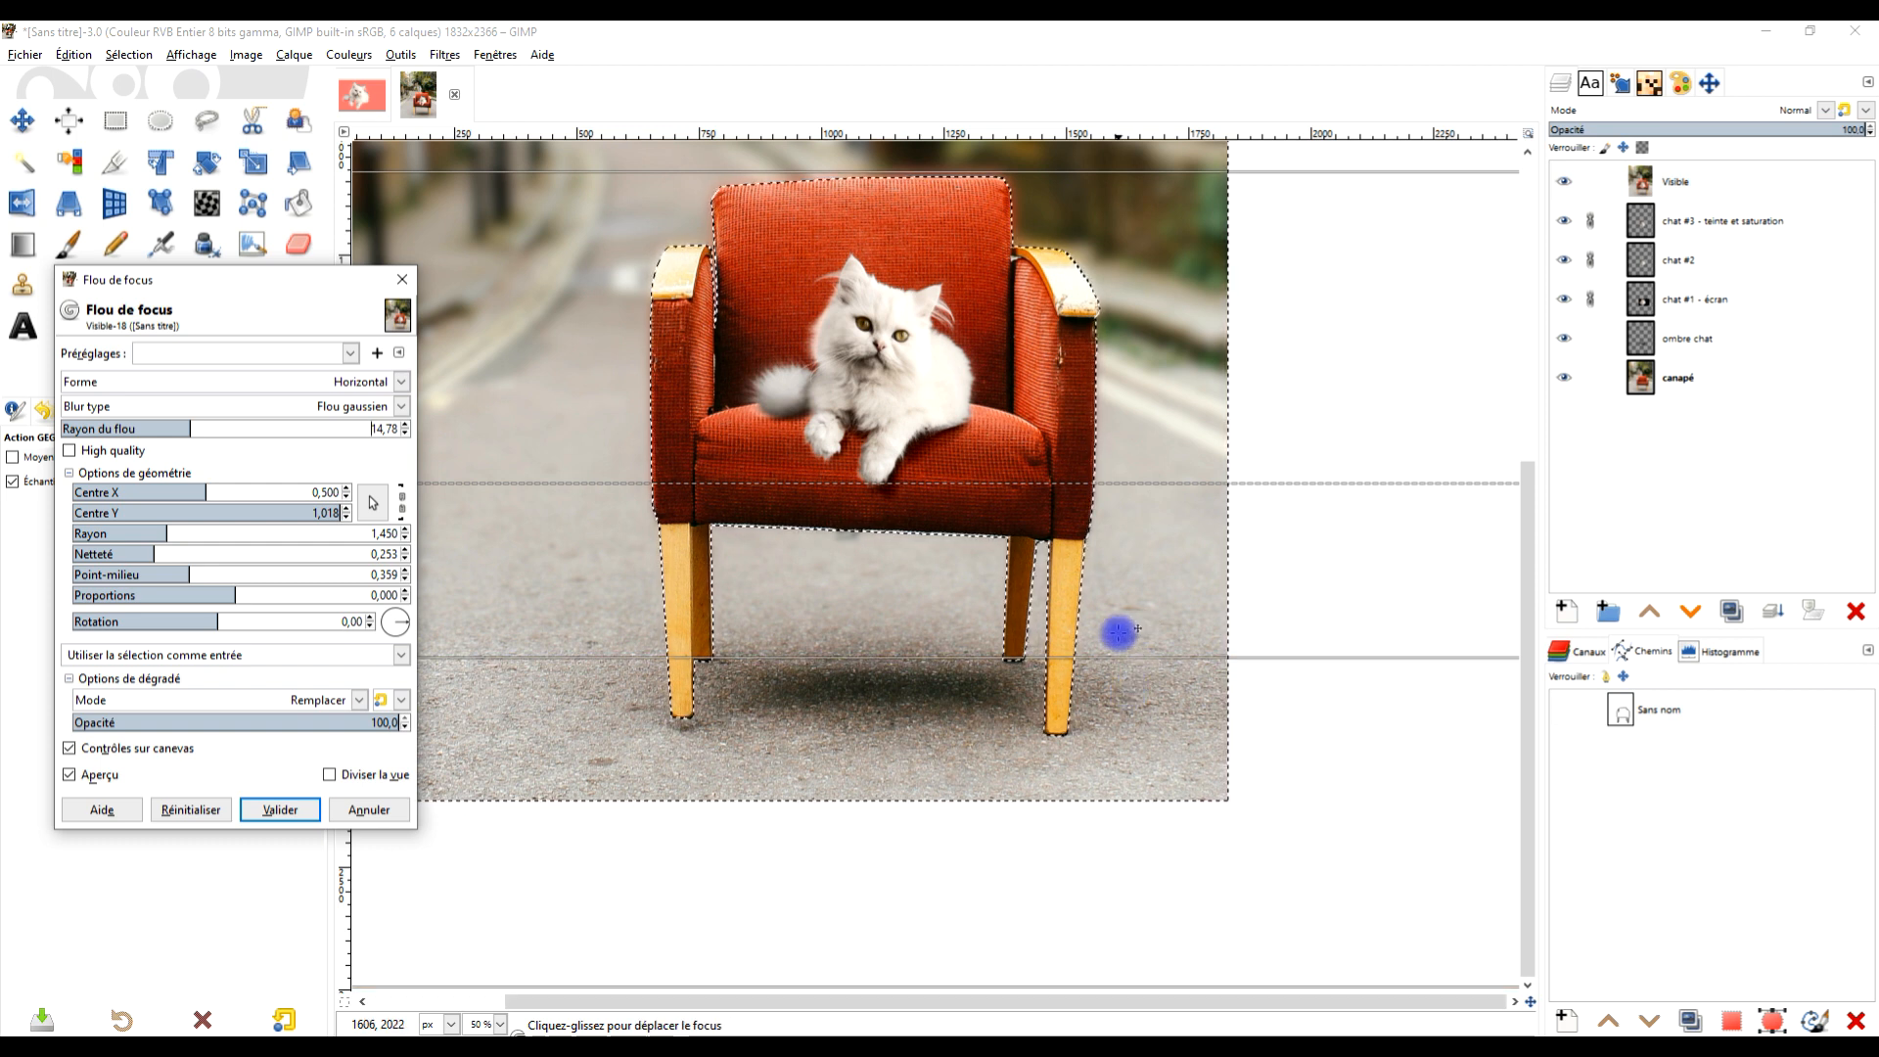
click(280, 810)
Clear the selection around the armchair
click(128, 54)
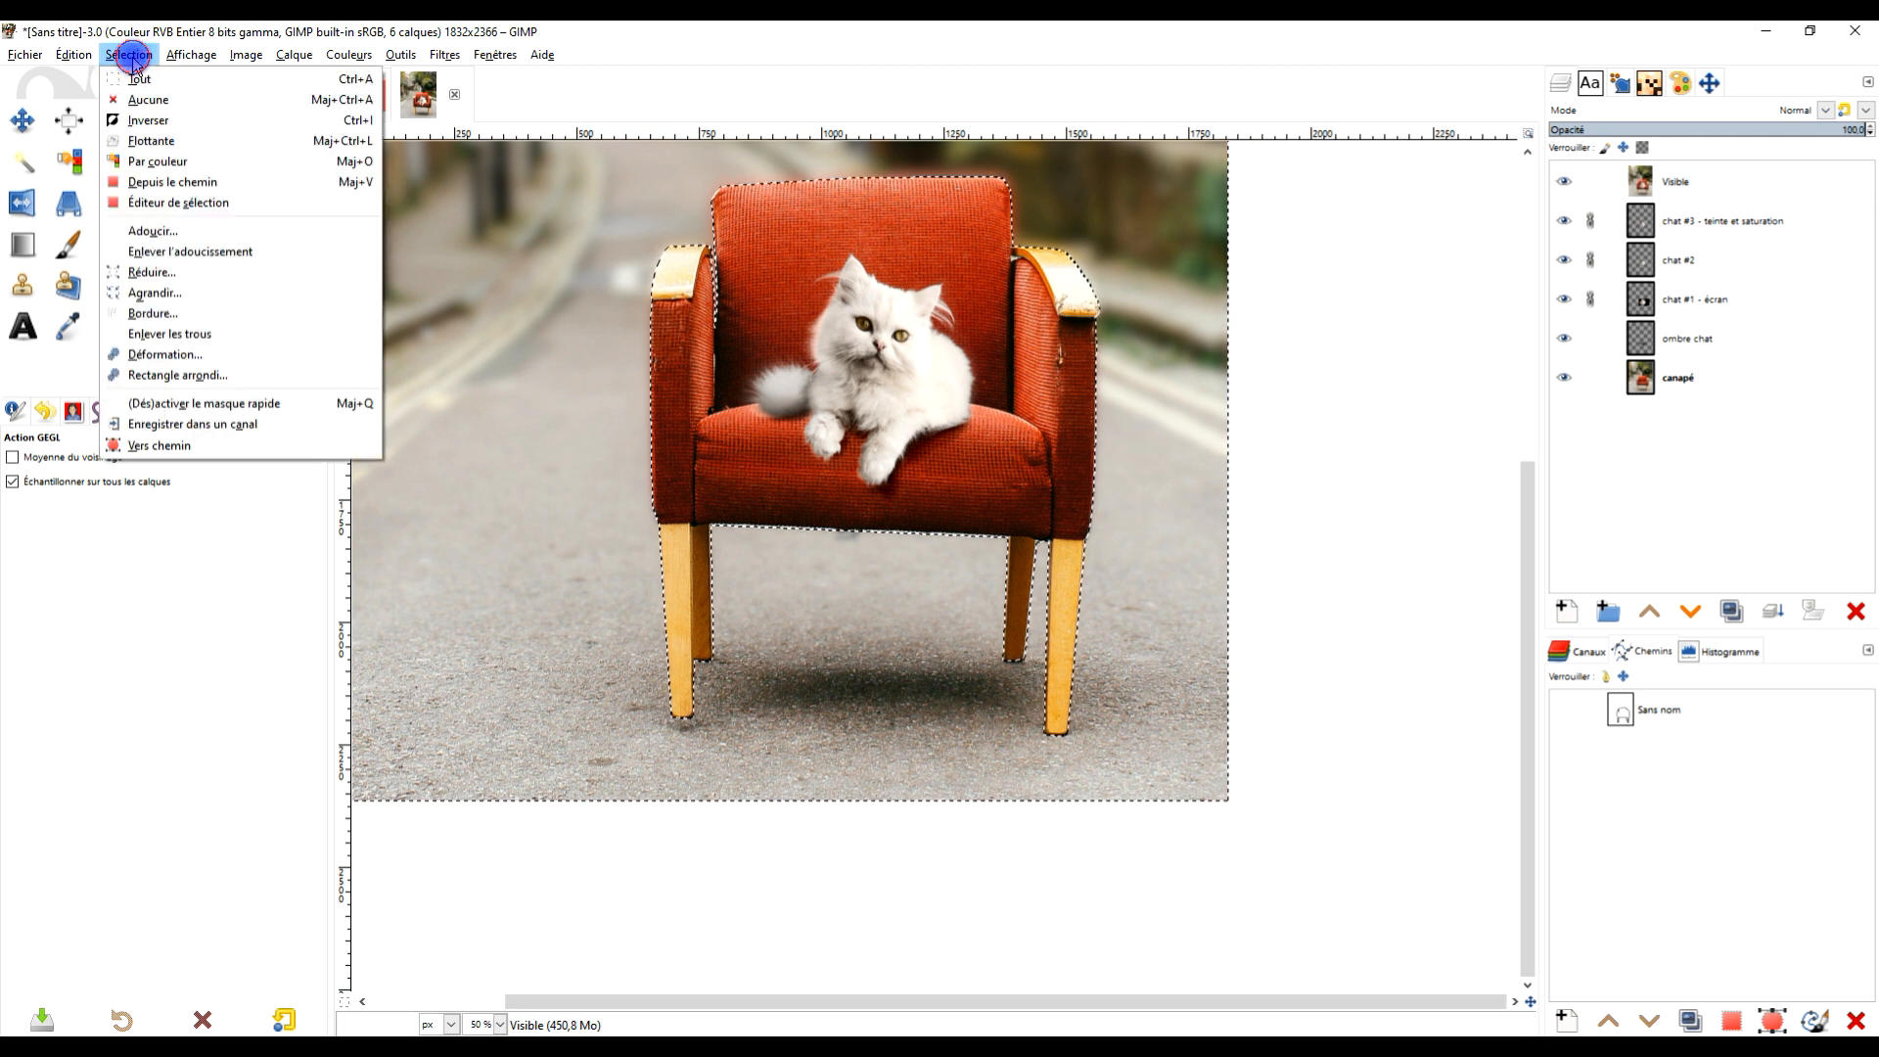
click(145, 97)
scroll(1077, 405, down, 2)
scroll(1064, 358, up, 1)
drag(1064, 343, 1076, 603)
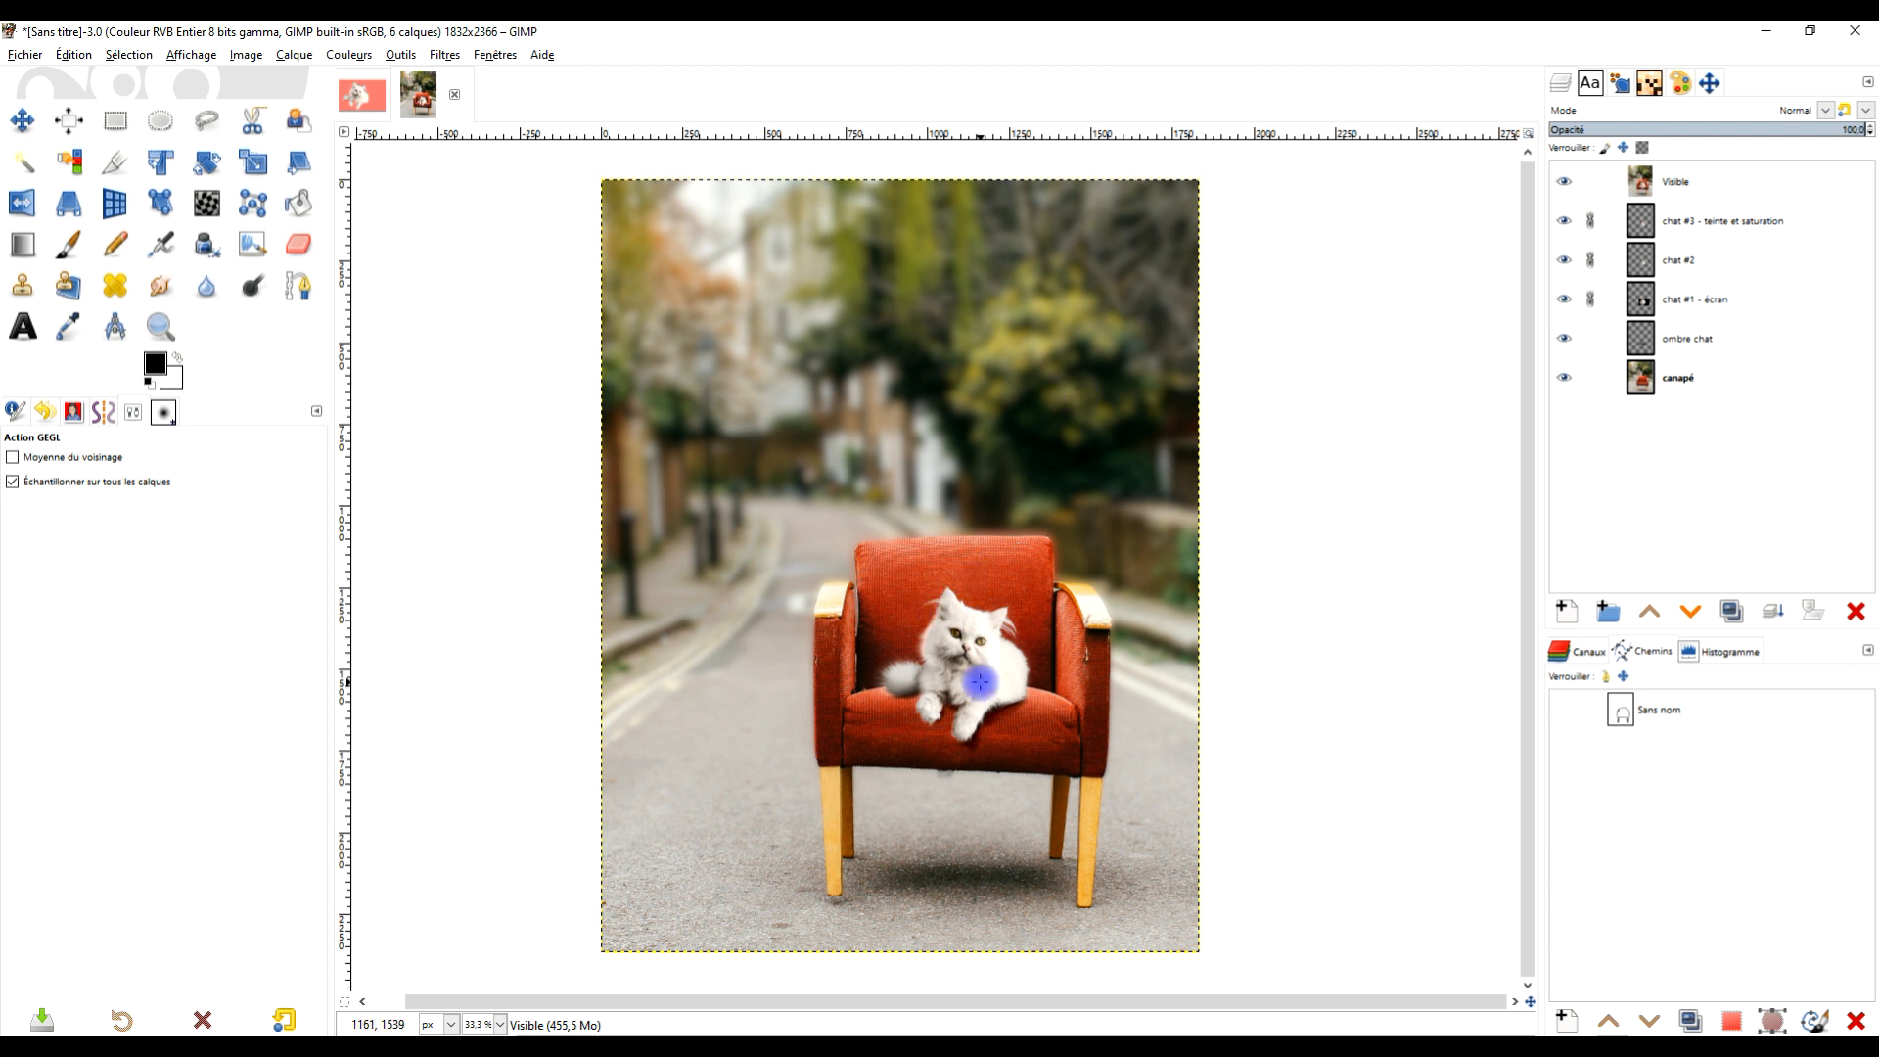
Compare the original cat cut-out image with the composite and inspect the cat on the armchair up close
click(364, 96)
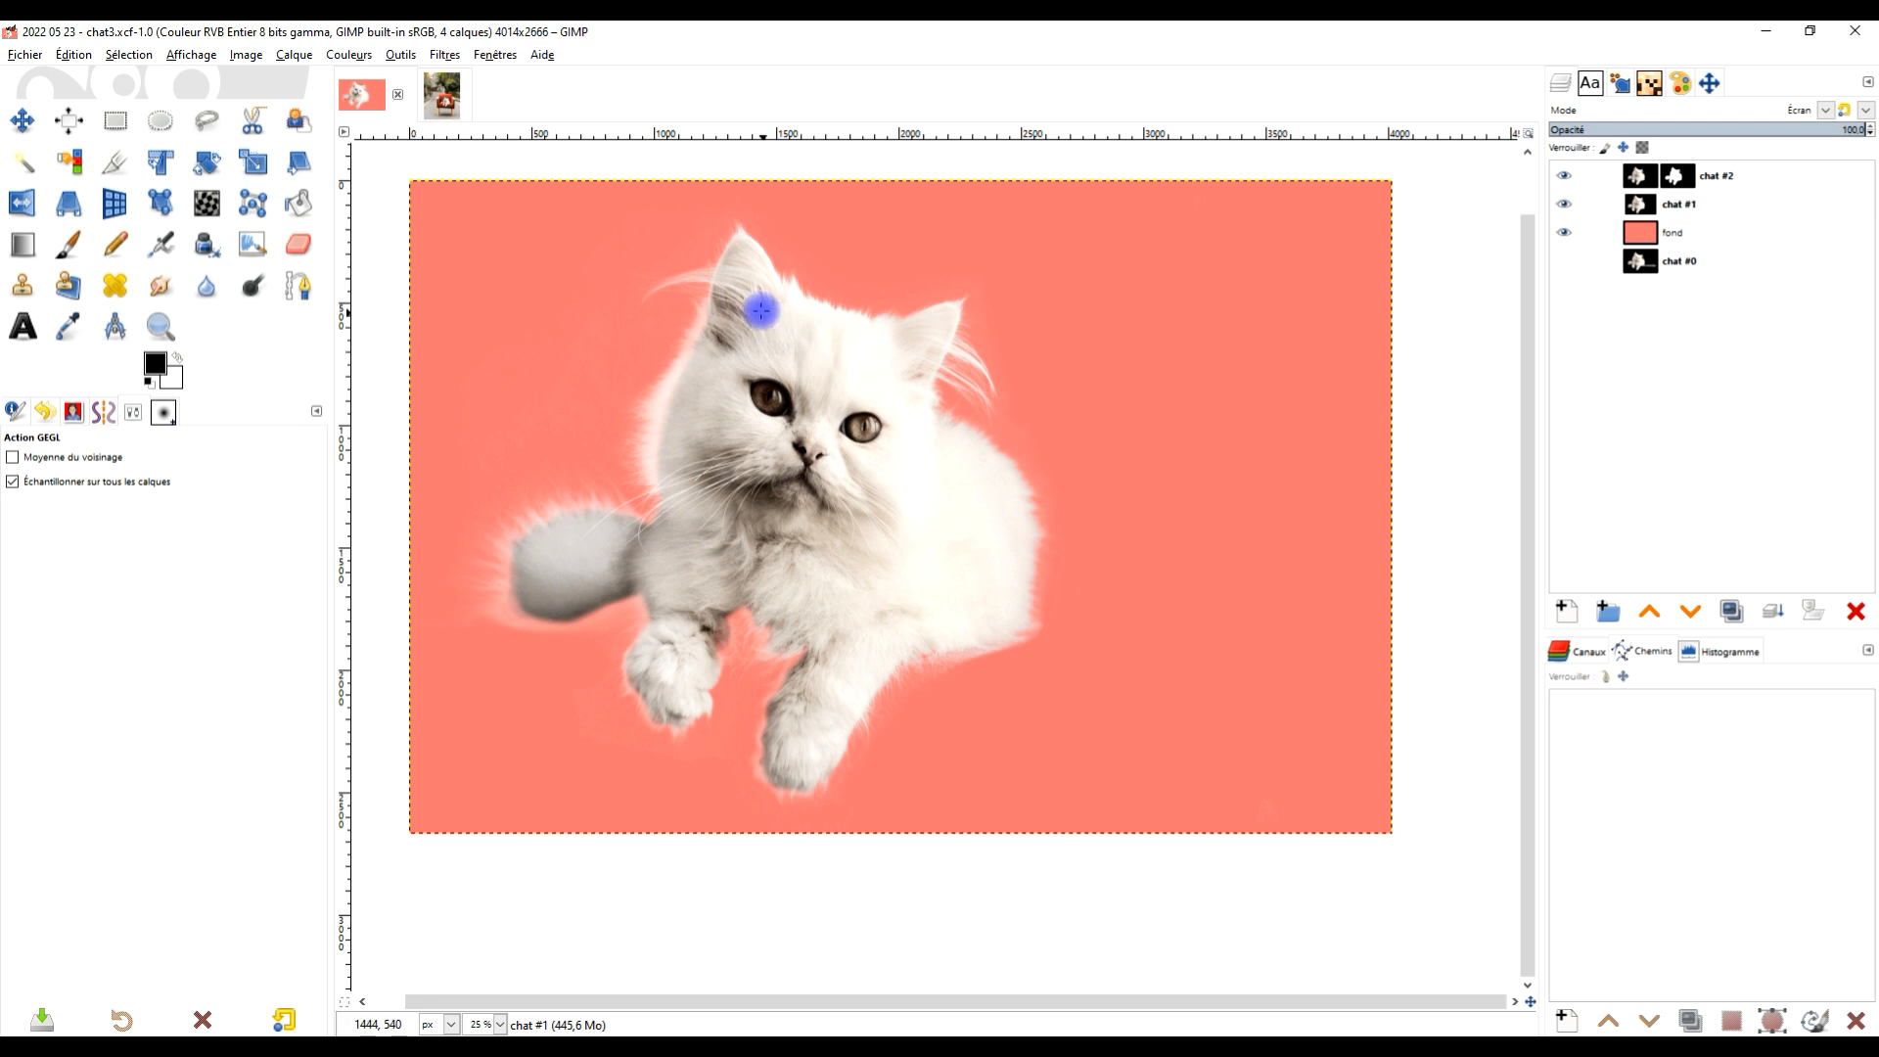
click(445, 98)
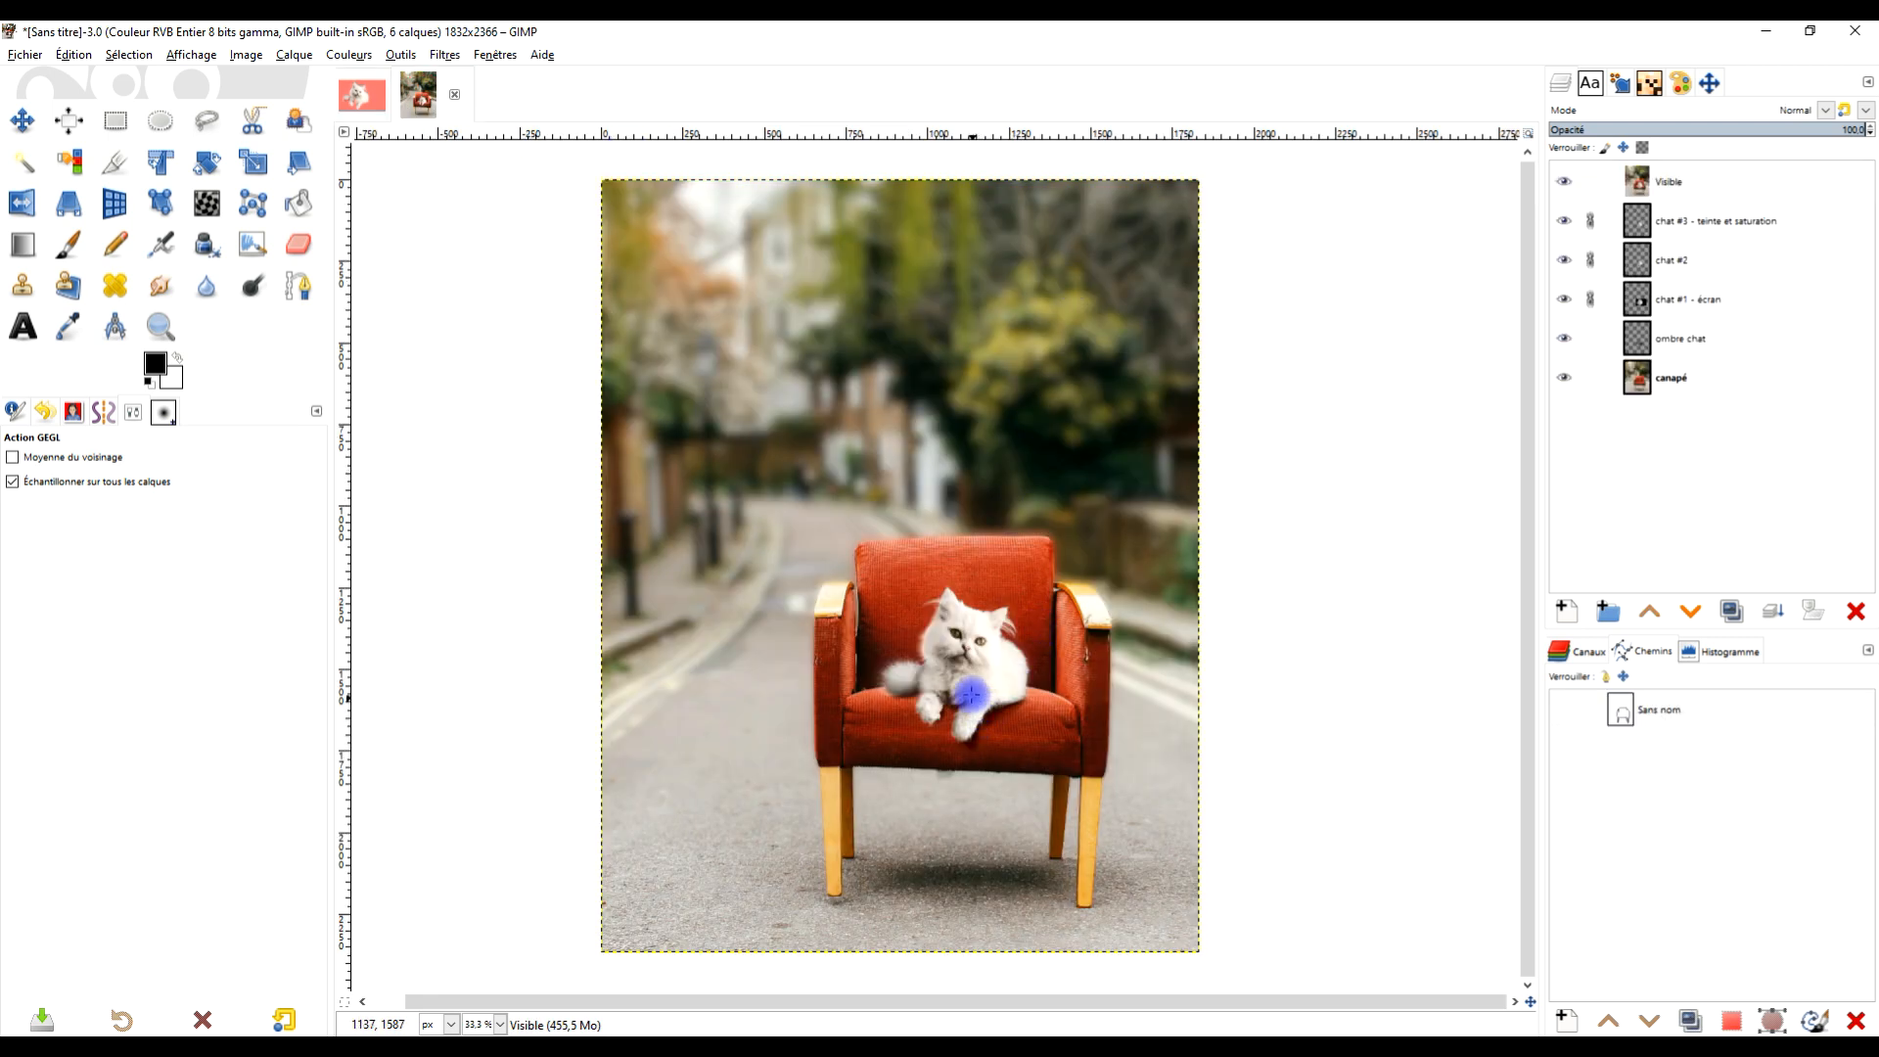
scroll(970, 693, up, 2)
scroll(965, 660, up, 1)
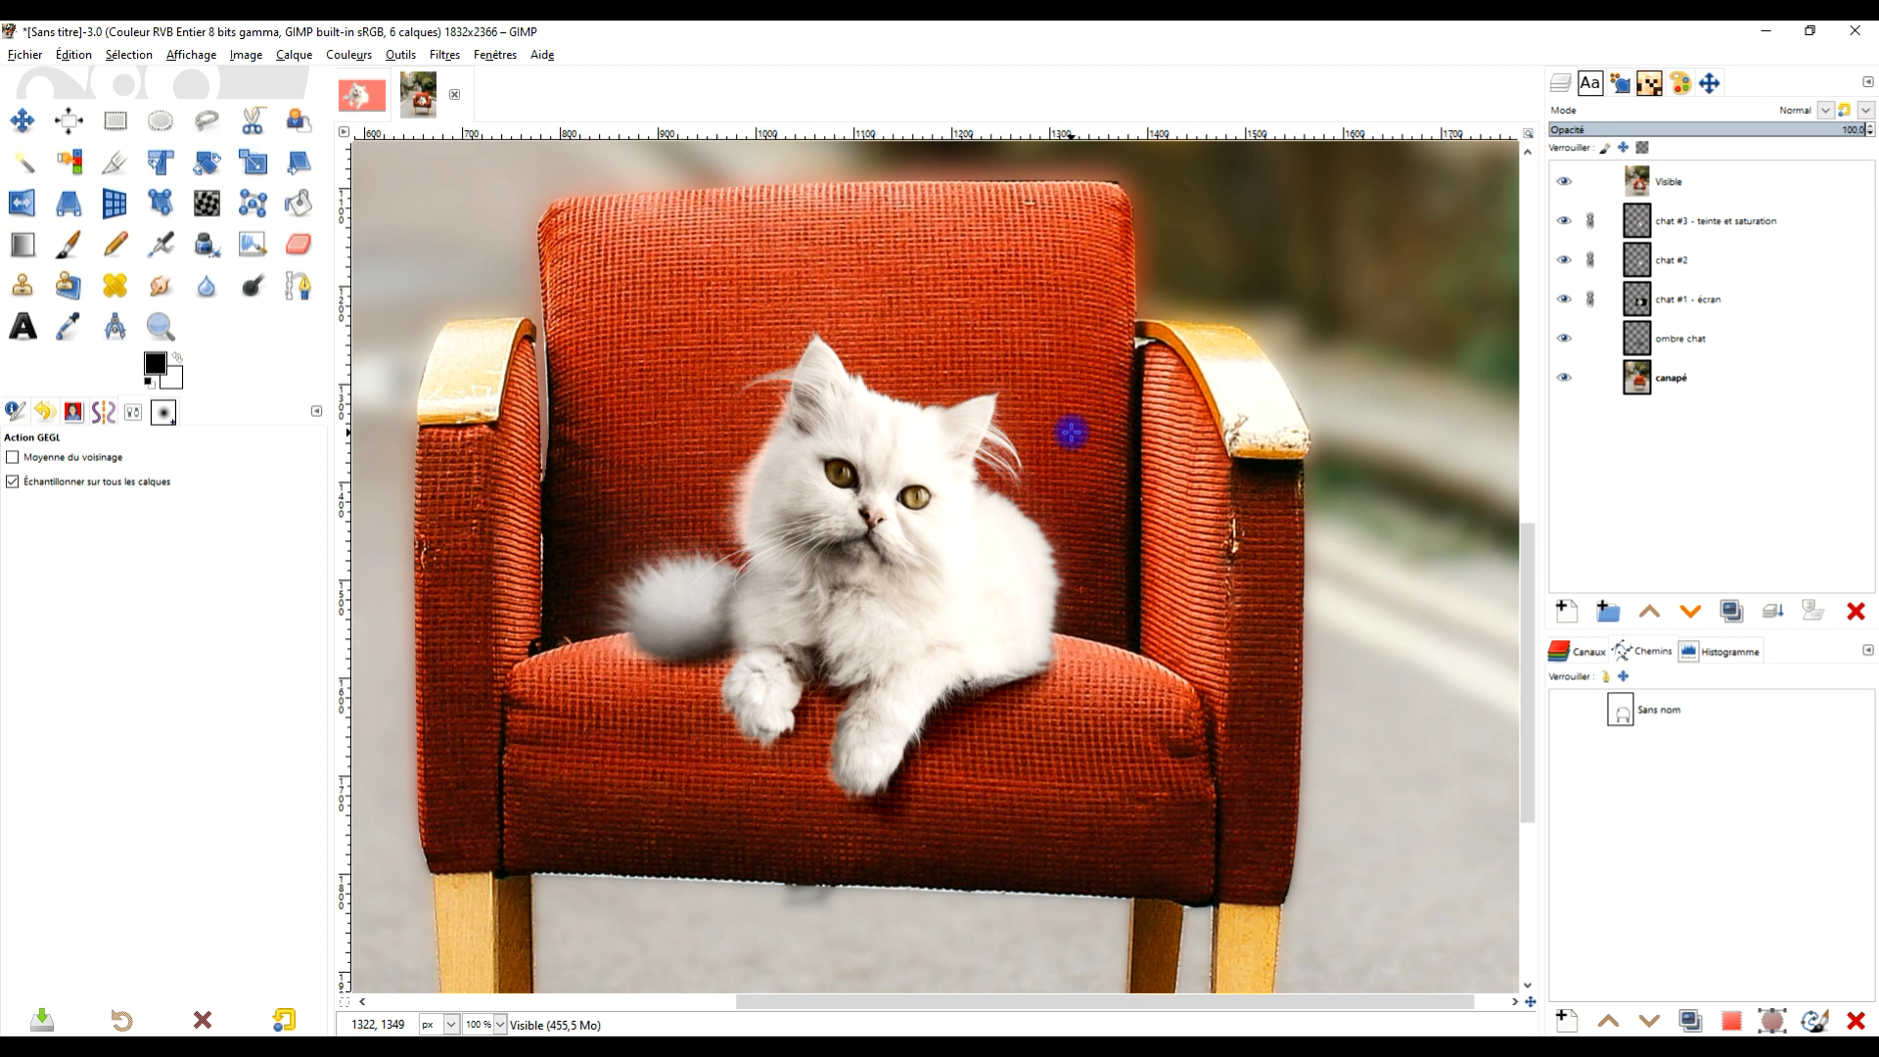
scroll(1175, 438, left, 2)
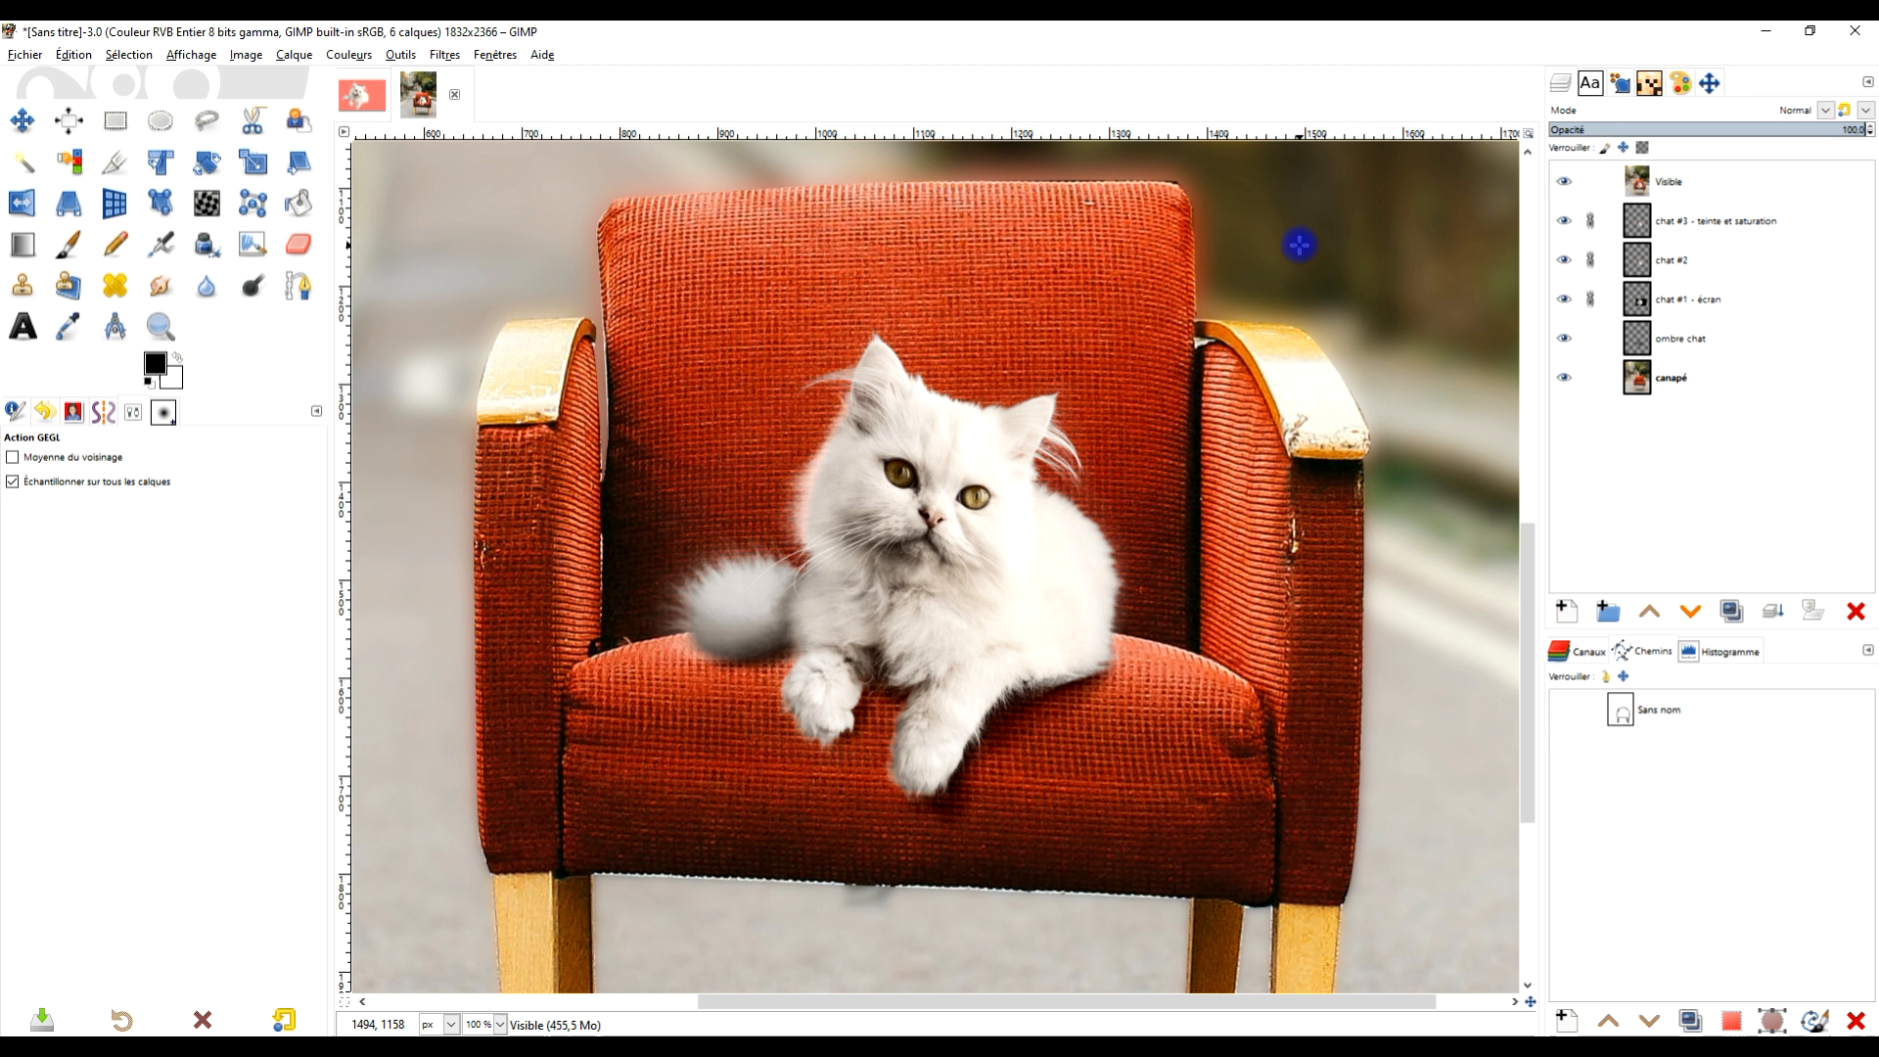
Select the "ombre chat" layer and duplicate it
click(1704, 343)
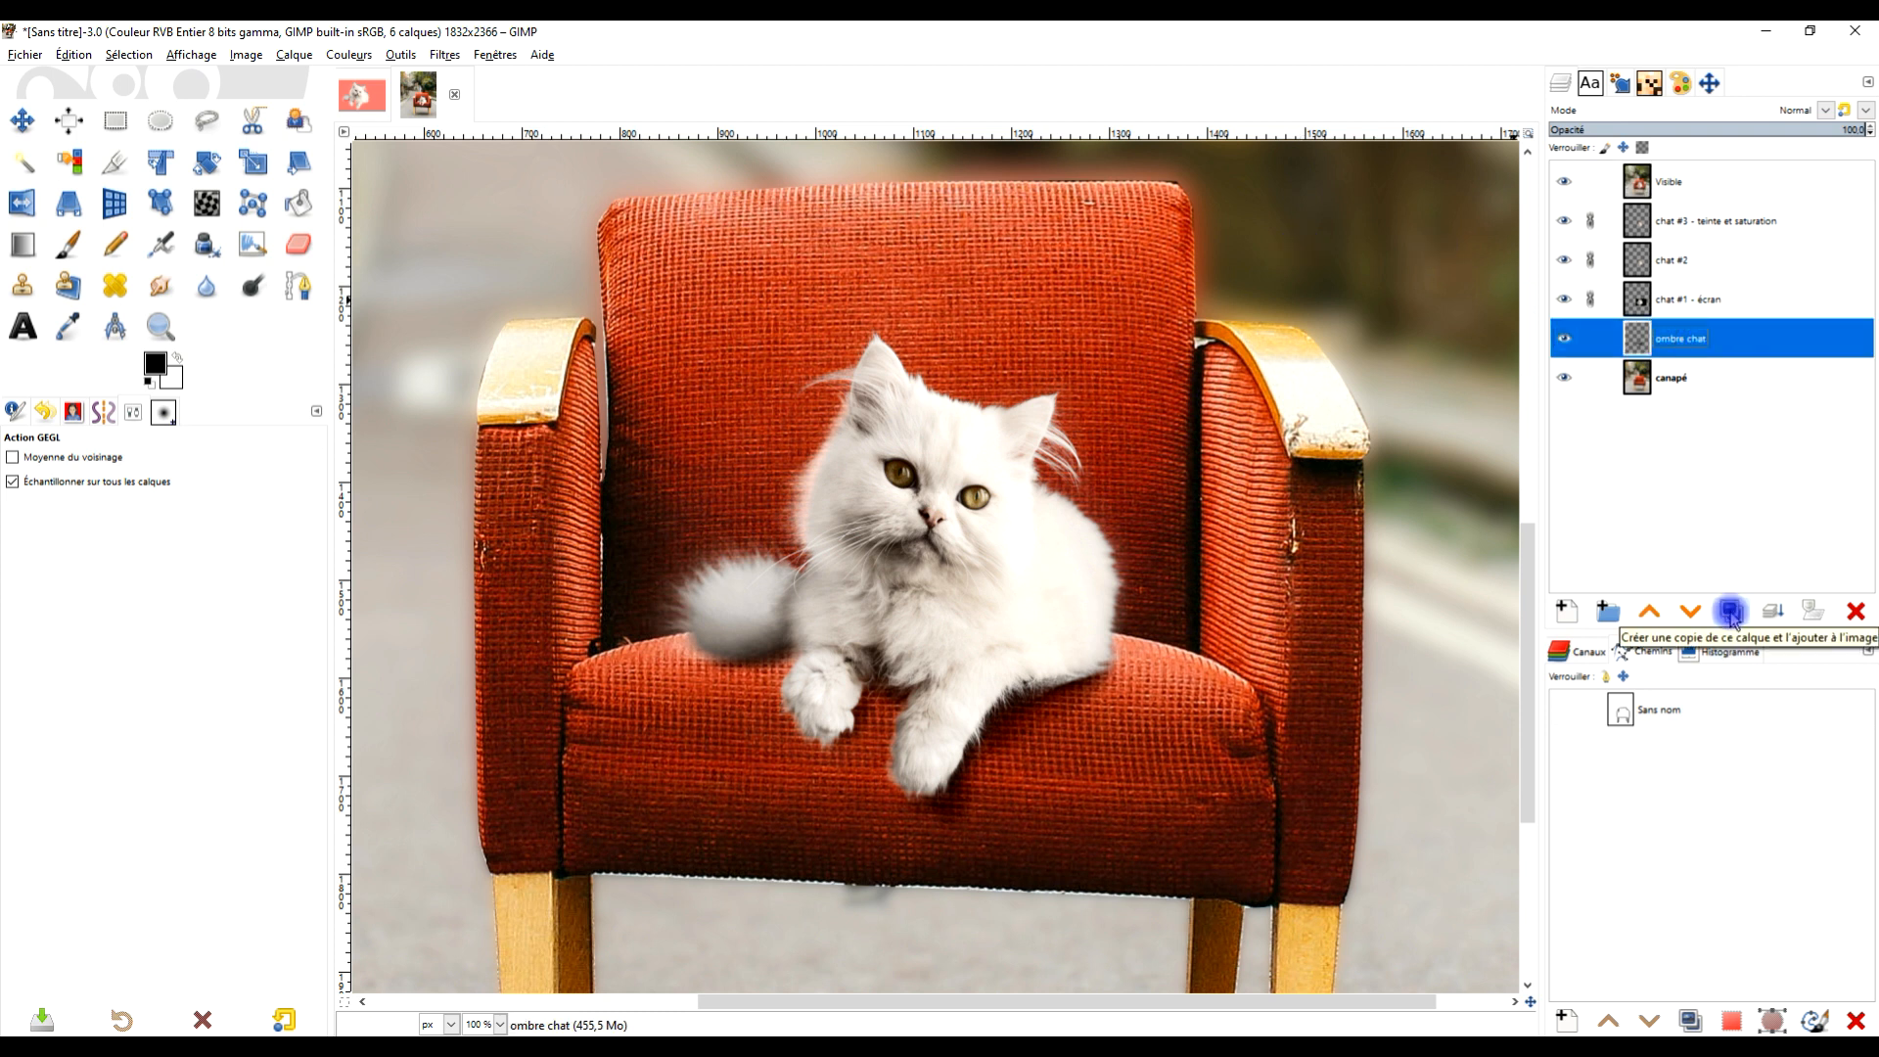
click(1731, 612)
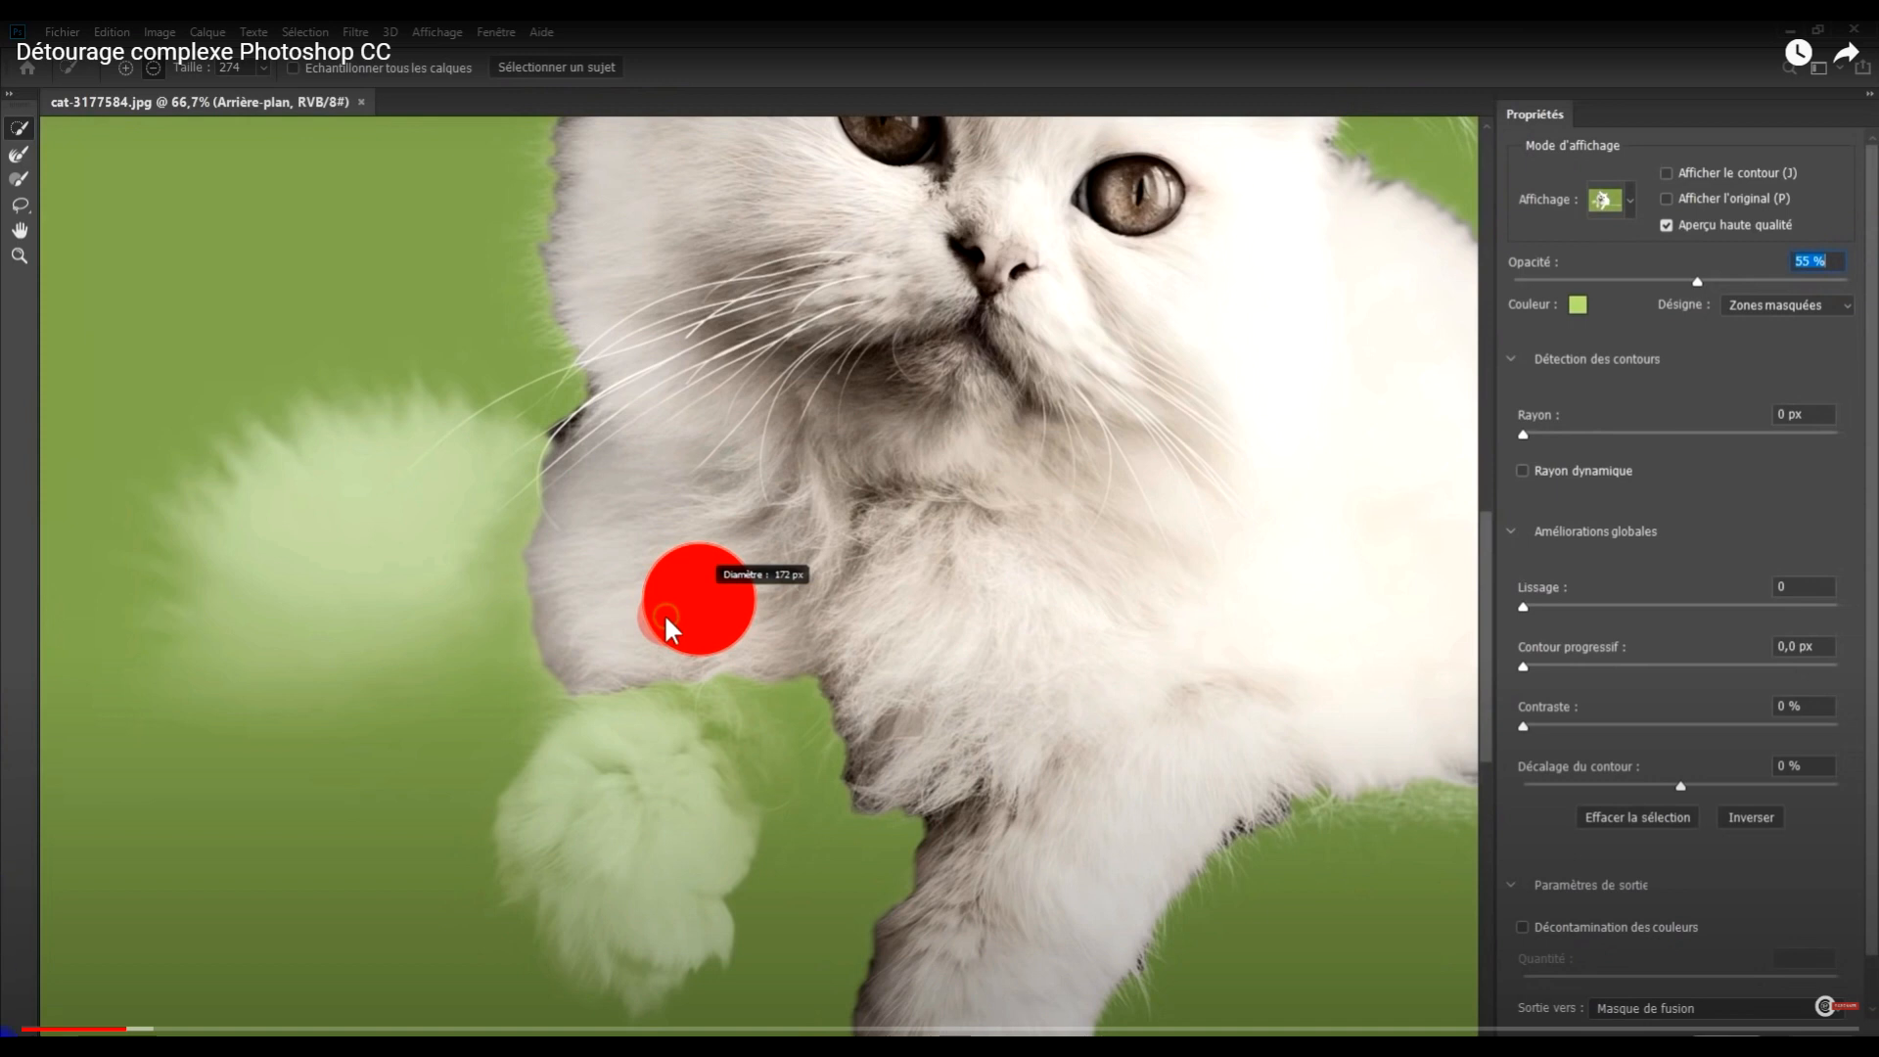
Switch to Photoshop's Select and Mask workspace and brush the cat's front paw and tail into the selection of cat-3177584.jpg
drag(663, 613, 651, 630)
drag(629, 697, 652, 778)
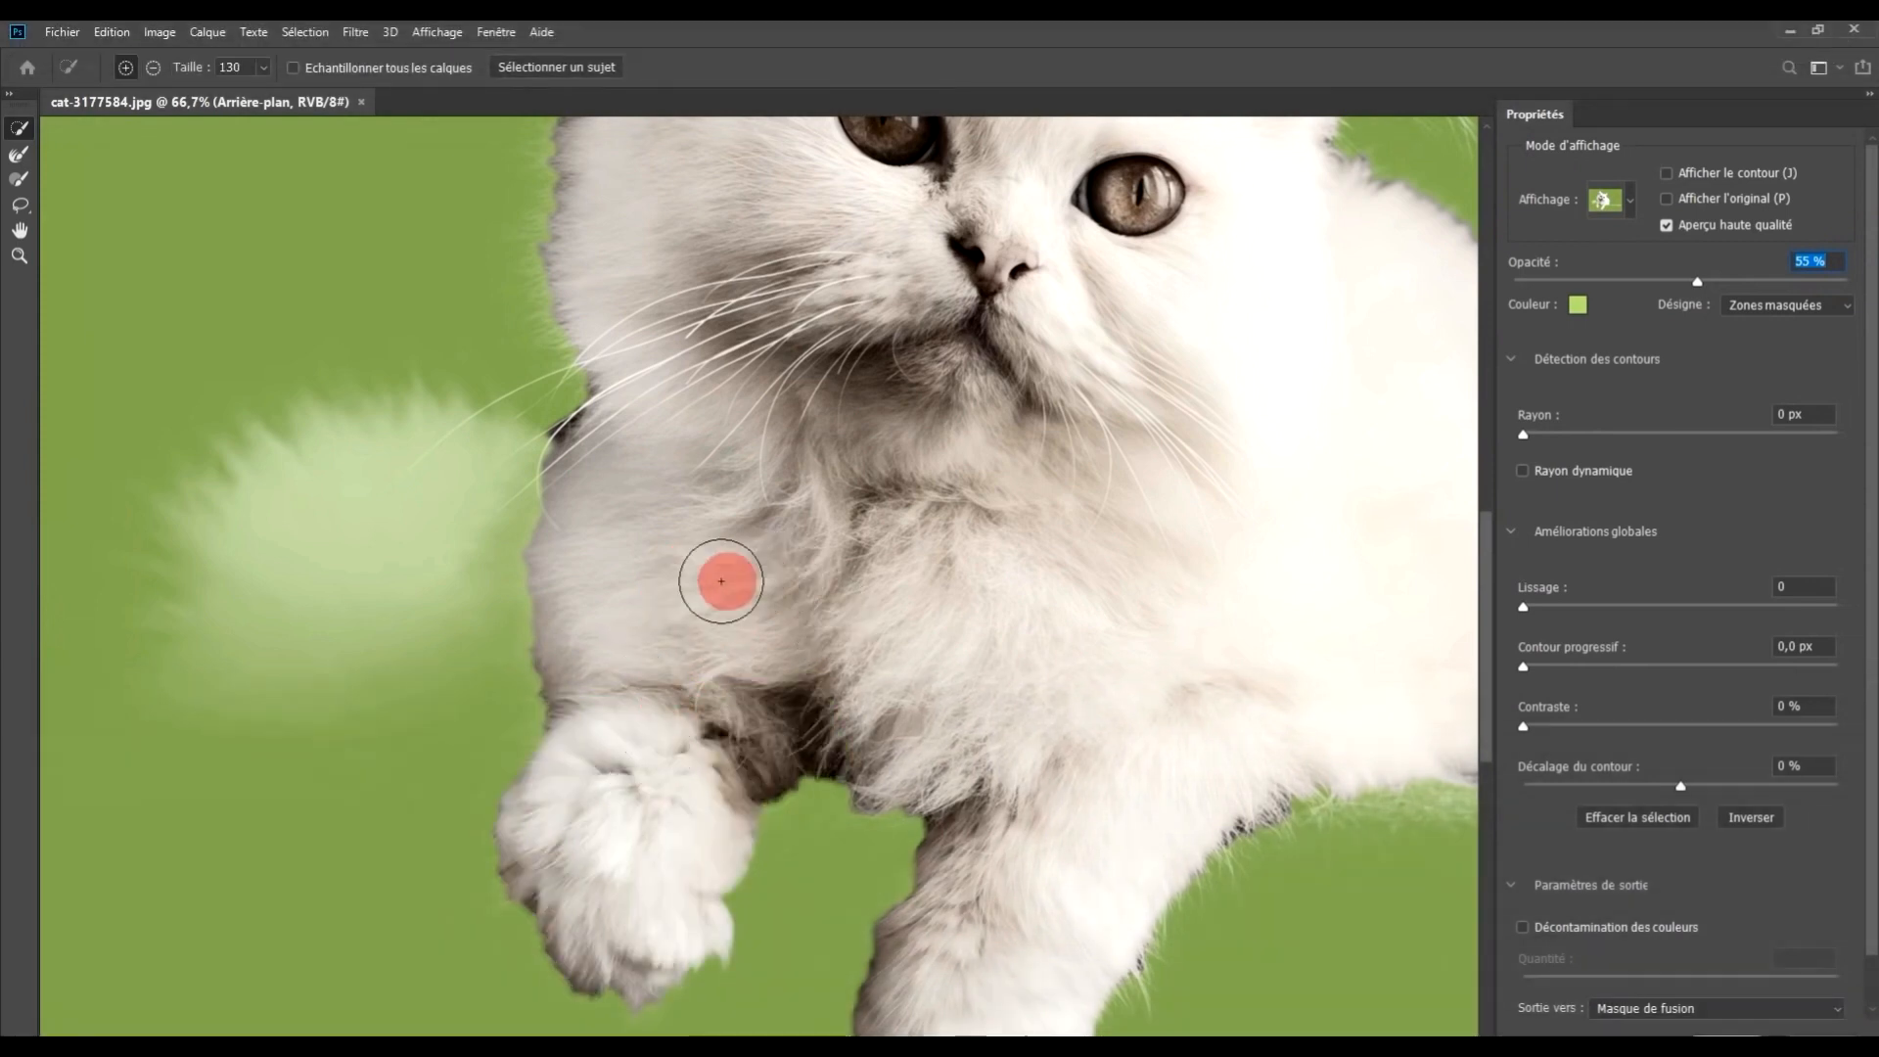
drag(722, 582, 843, 586)
mouse_move(671, 545)
mouse_down()
mouse_move(461, 538)
mouse_move(411, 583)
mouse_move(408, 633)
mouse_move(365, 637)
mouse_move(340, 671)
mouse_move(314, 620)
mouse_move(672, 567)
mouse_up()
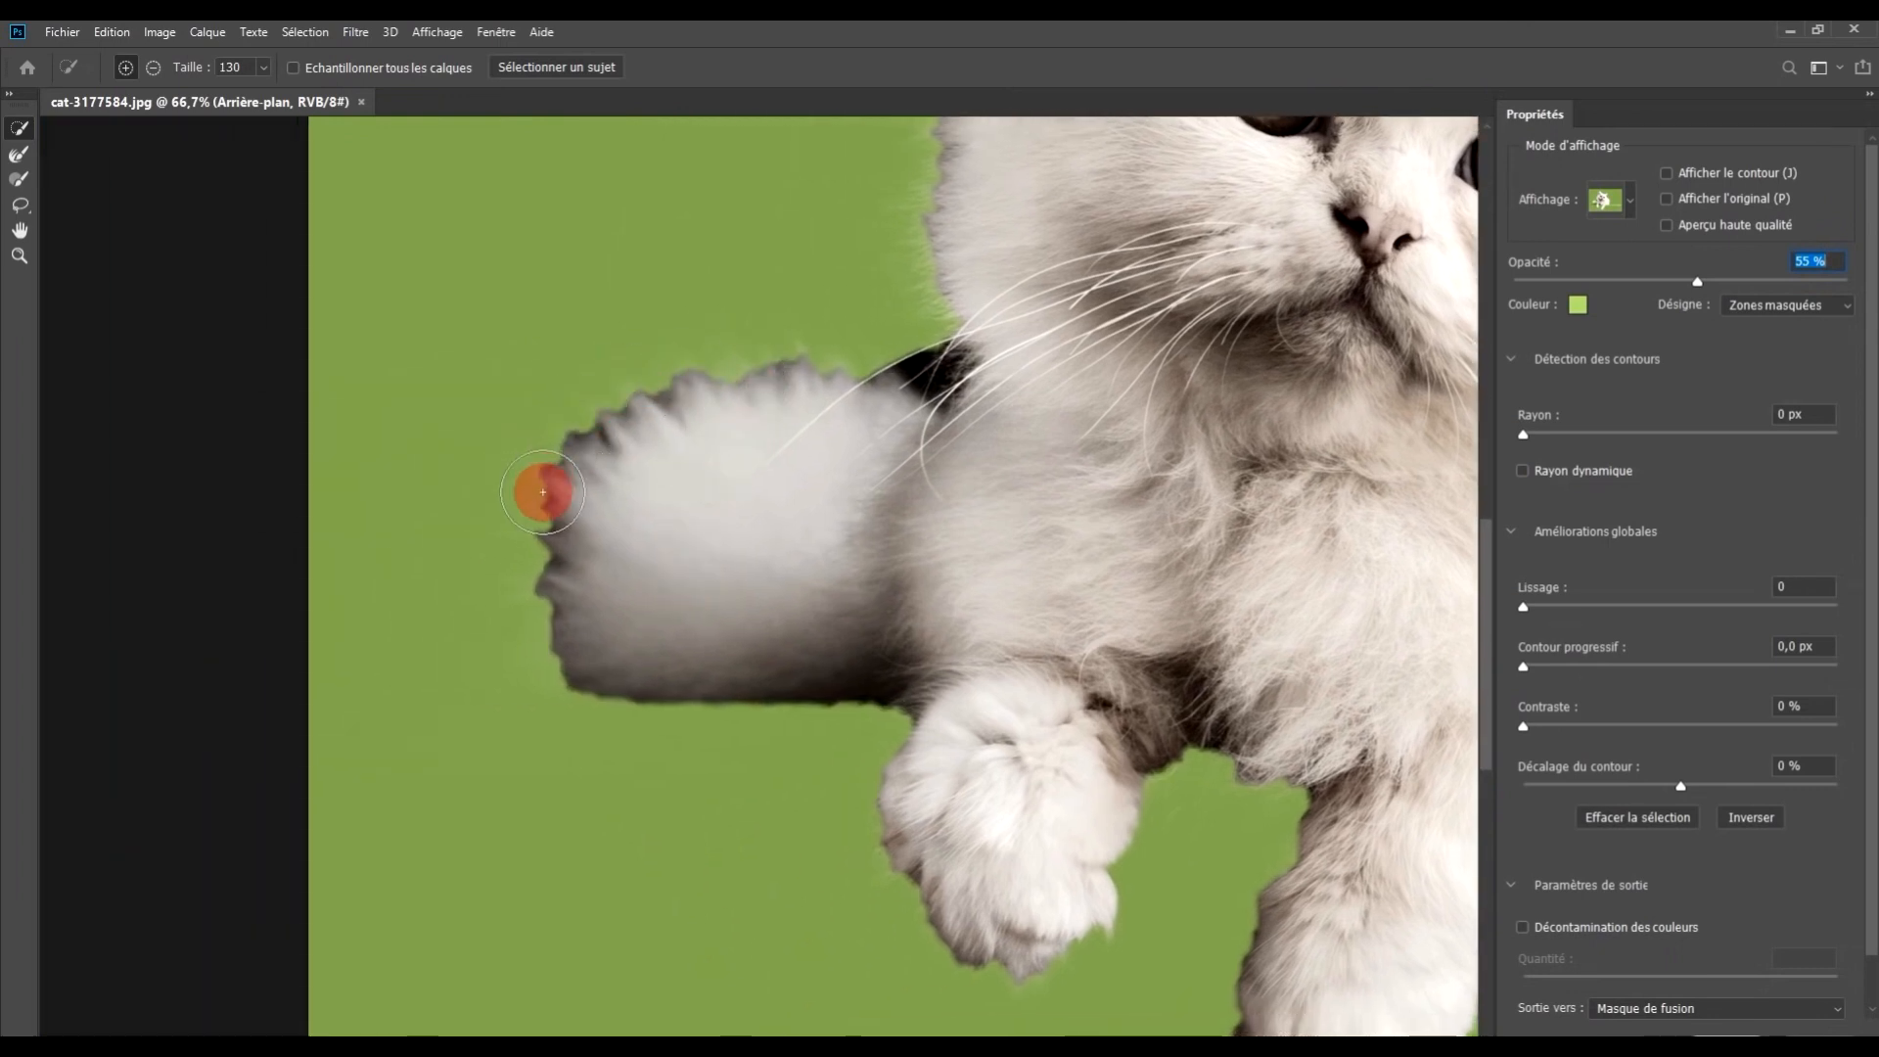
mouse_move(561, 472)
mouse_down()
mouse_move(510, 520)
mouse_move(512, 573)
mouse_move(573, 595)
mouse_up()
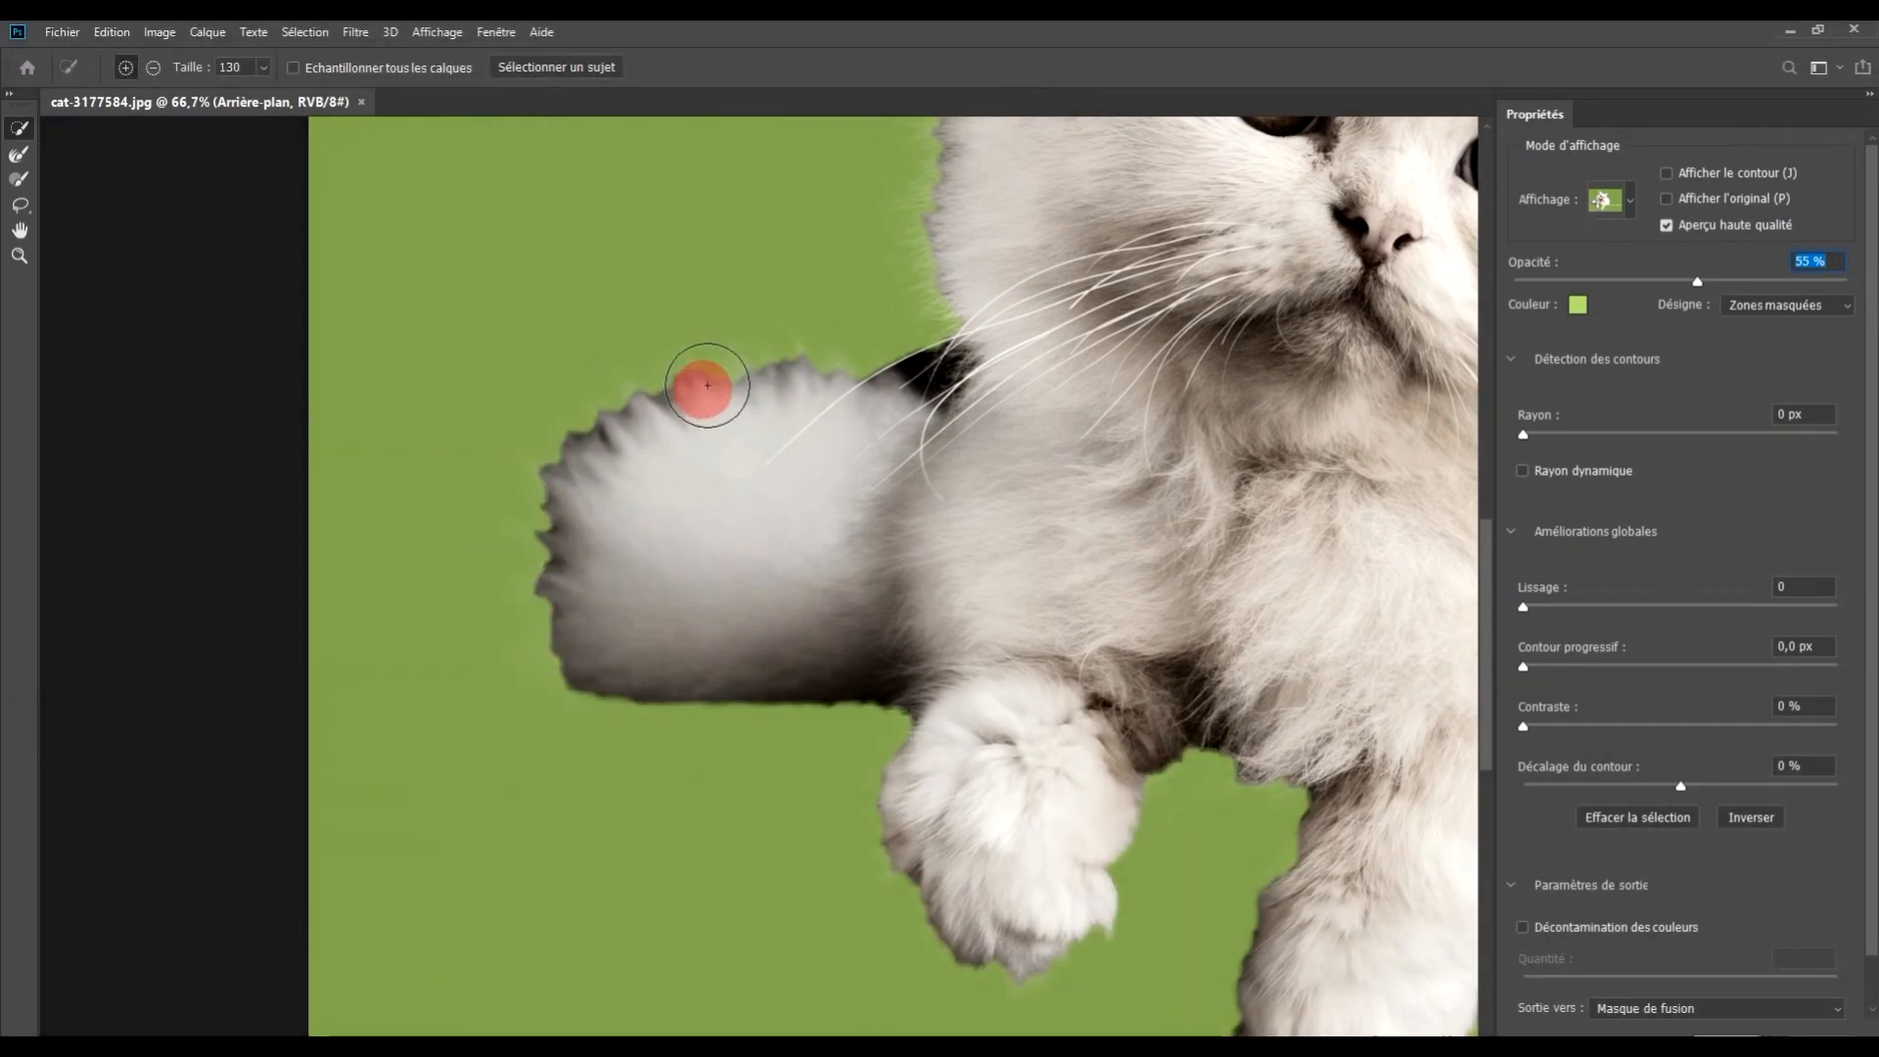
Brush the upper edge of the cat's tail into the selection in Select and Mask
drag(747, 369, 746, 352)
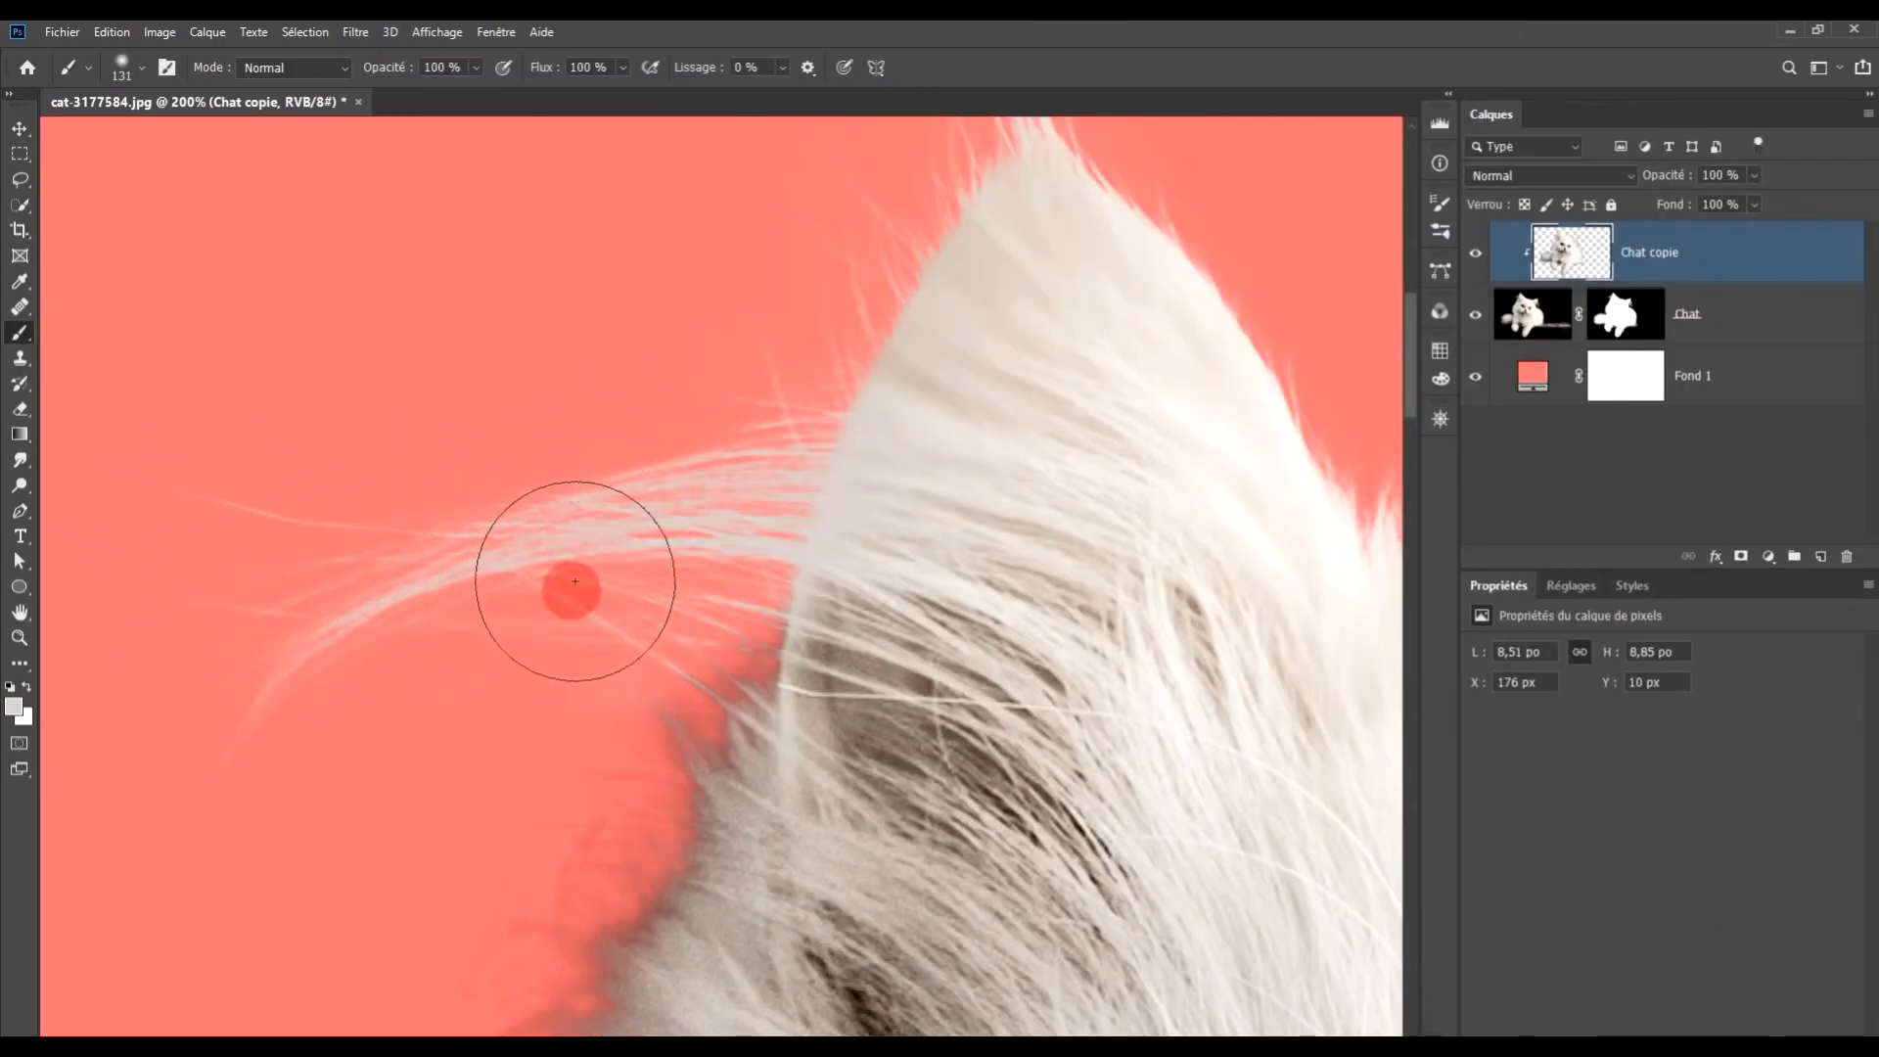
Try to cover the dark fringe beside the cat's ear by painting with a sampled light fur colour
drag(924, 781, 892, 596)
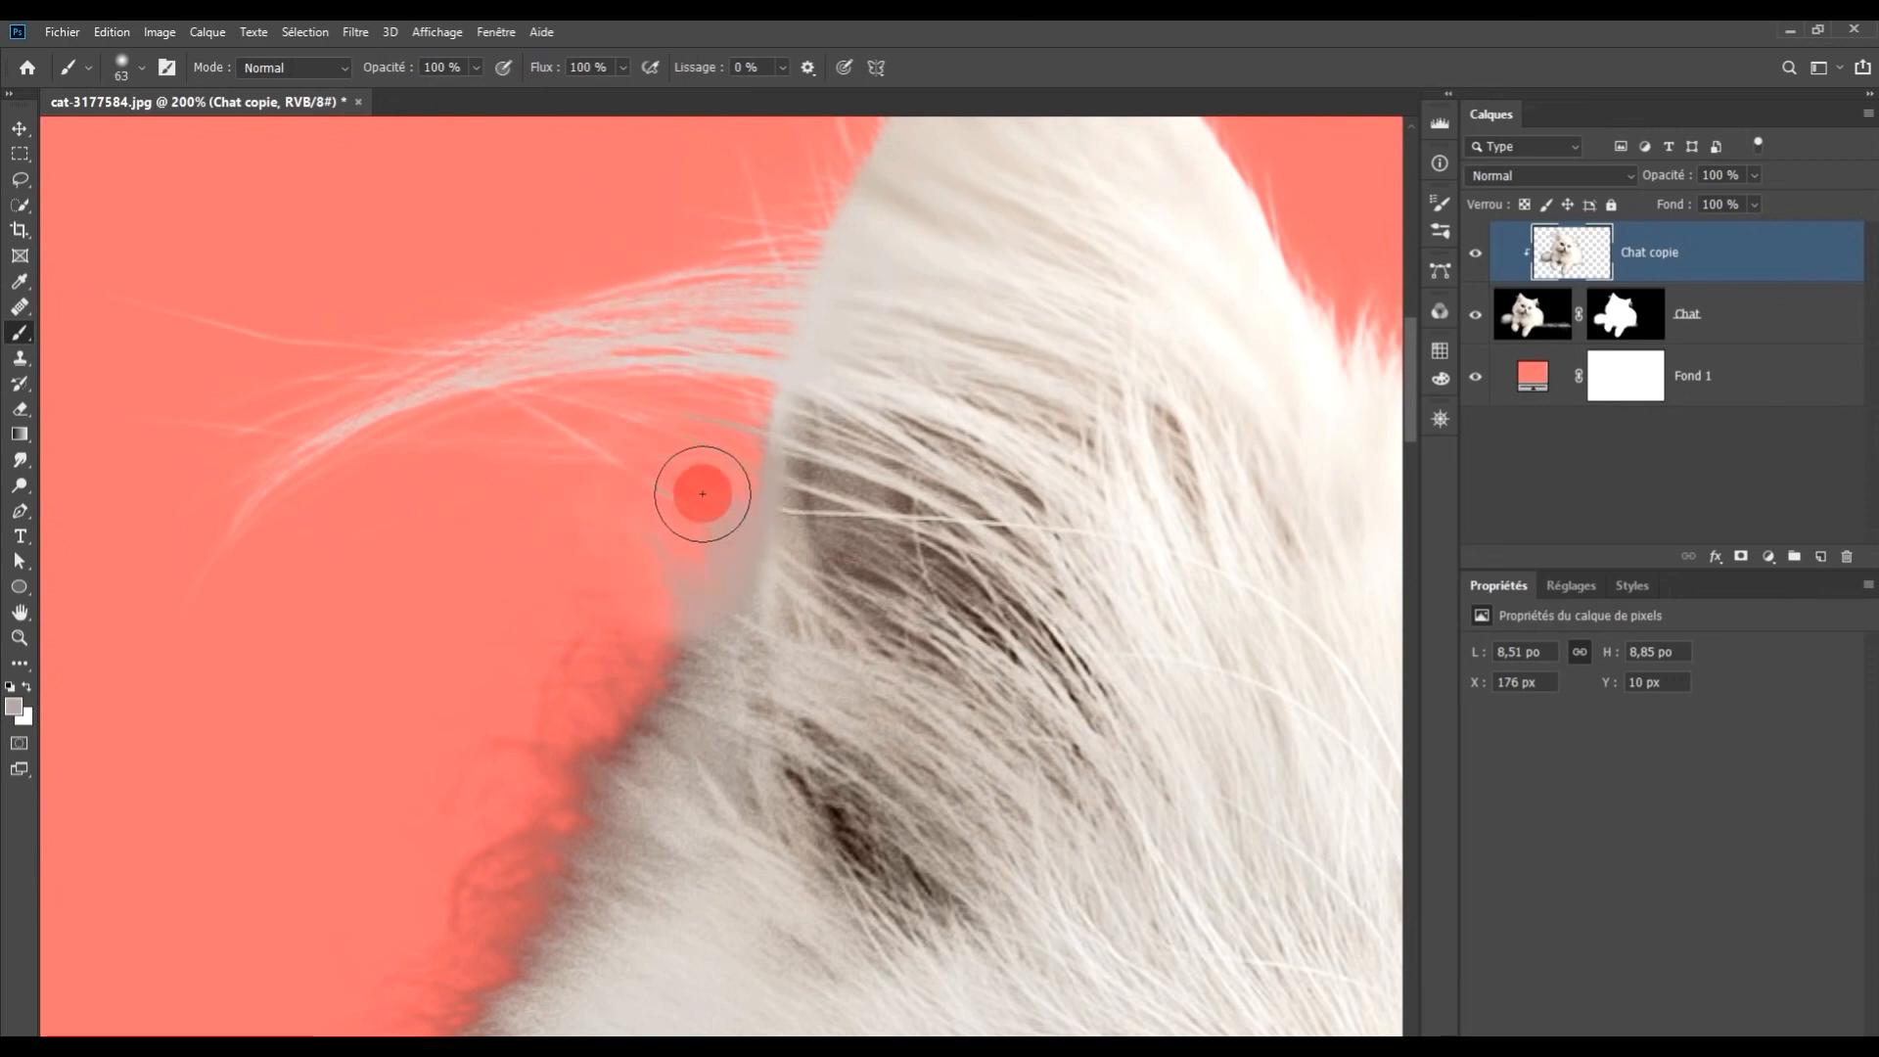
mouse_move(705, 495)
mouse_down()
mouse_move(751, 525)
mouse_move(743, 565)
mouse_move(795, 537)
mouse_move(825, 574)
mouse_move(910, 506)
mouse_move(950, 539)
mouse_move(939, 578)
mouse_up()
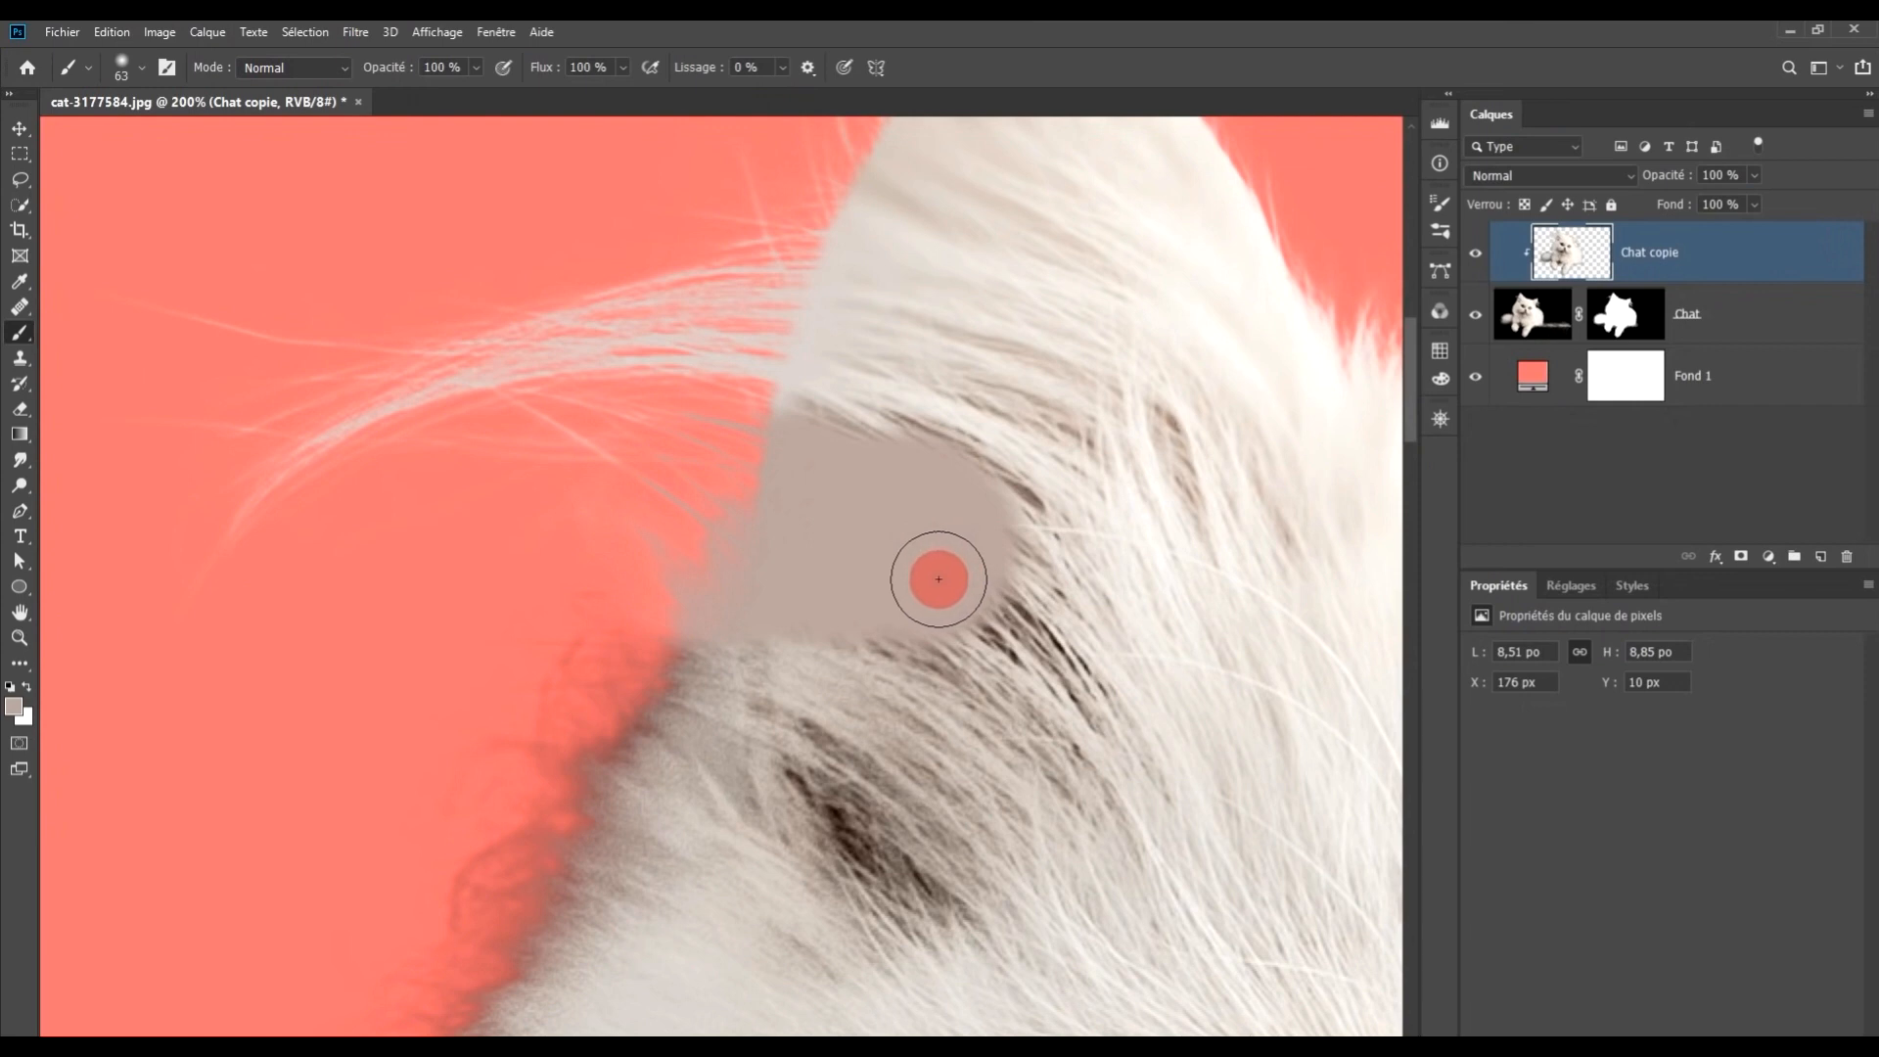
key(ctrl+z)
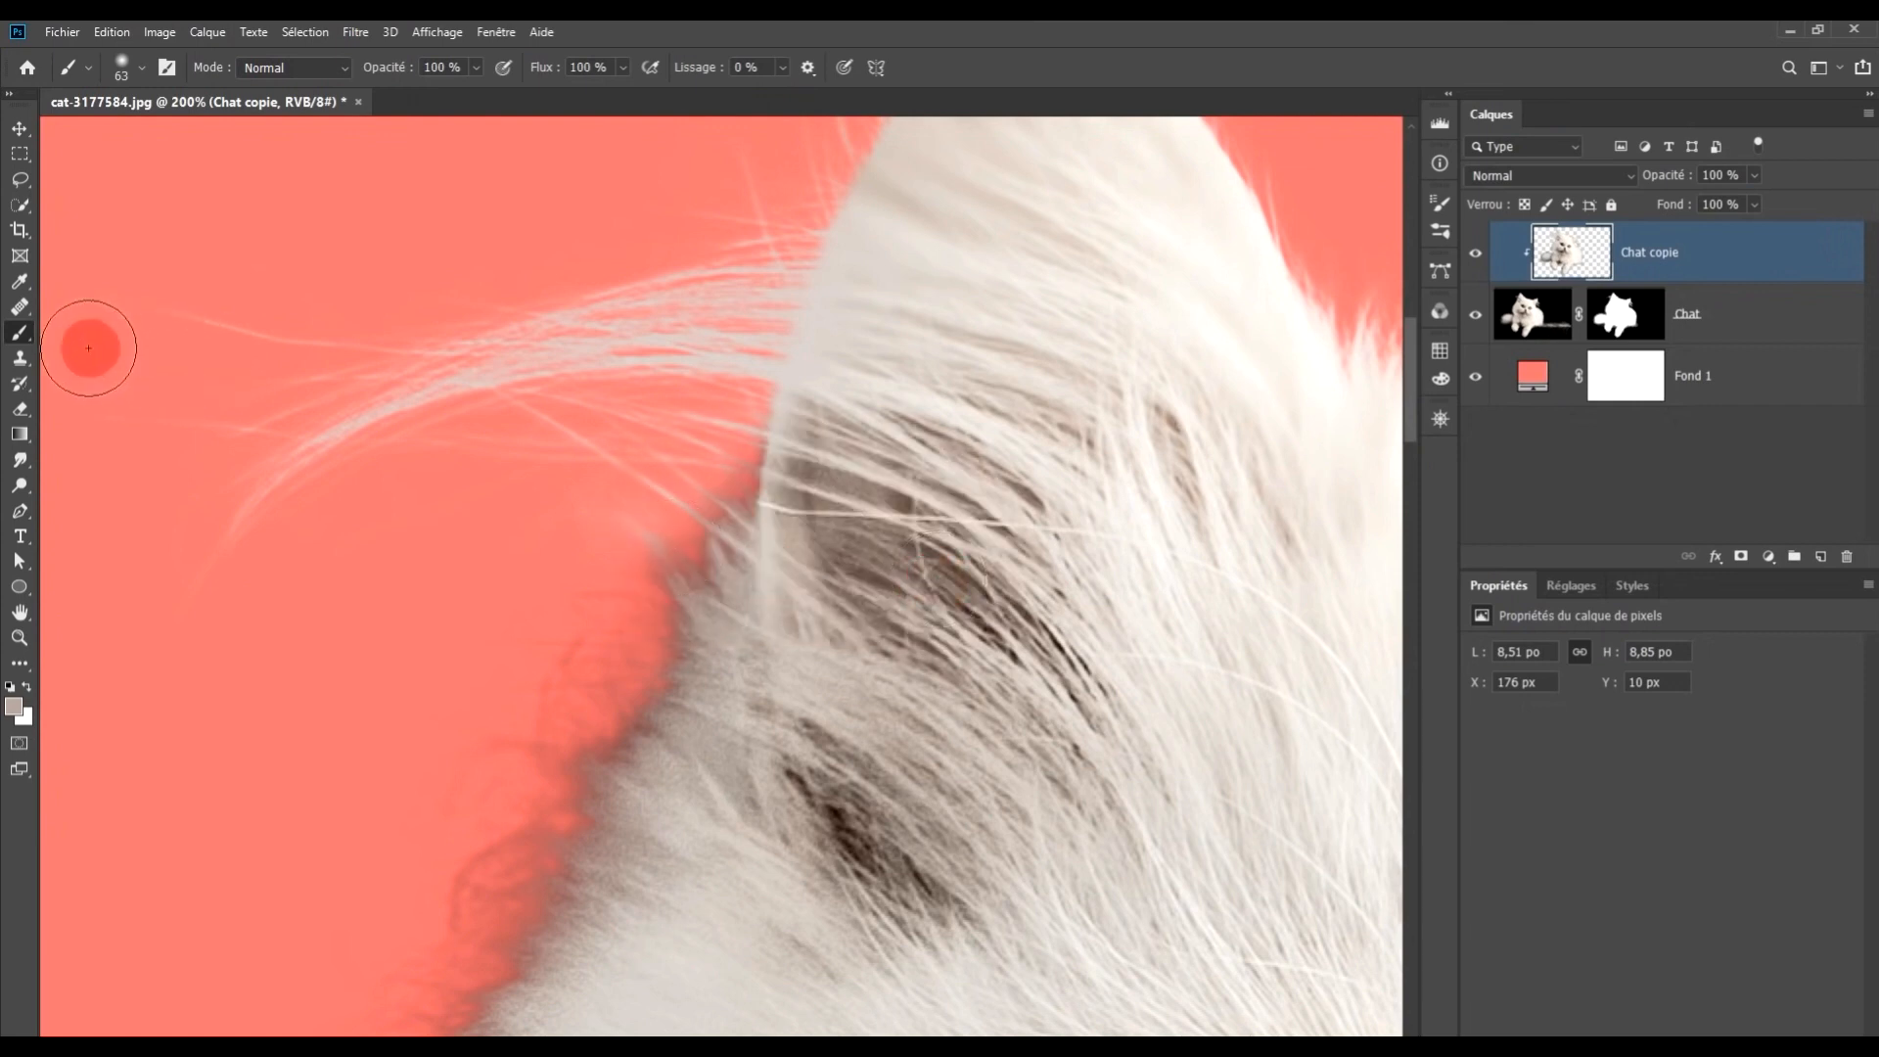
Smudge and repaint the dark fringe below the cat's ear on the "Chat copie" layer, using 25 % smudge strength
click(23, 472)
mouse_move(613, 571)
mouse_down()
mouse_move(713, 583)
mouse_move(651, 524)
mouse_move(701, 541)
mouse_move(593, 468)
mouse_move(675, 500)
mouse_up()
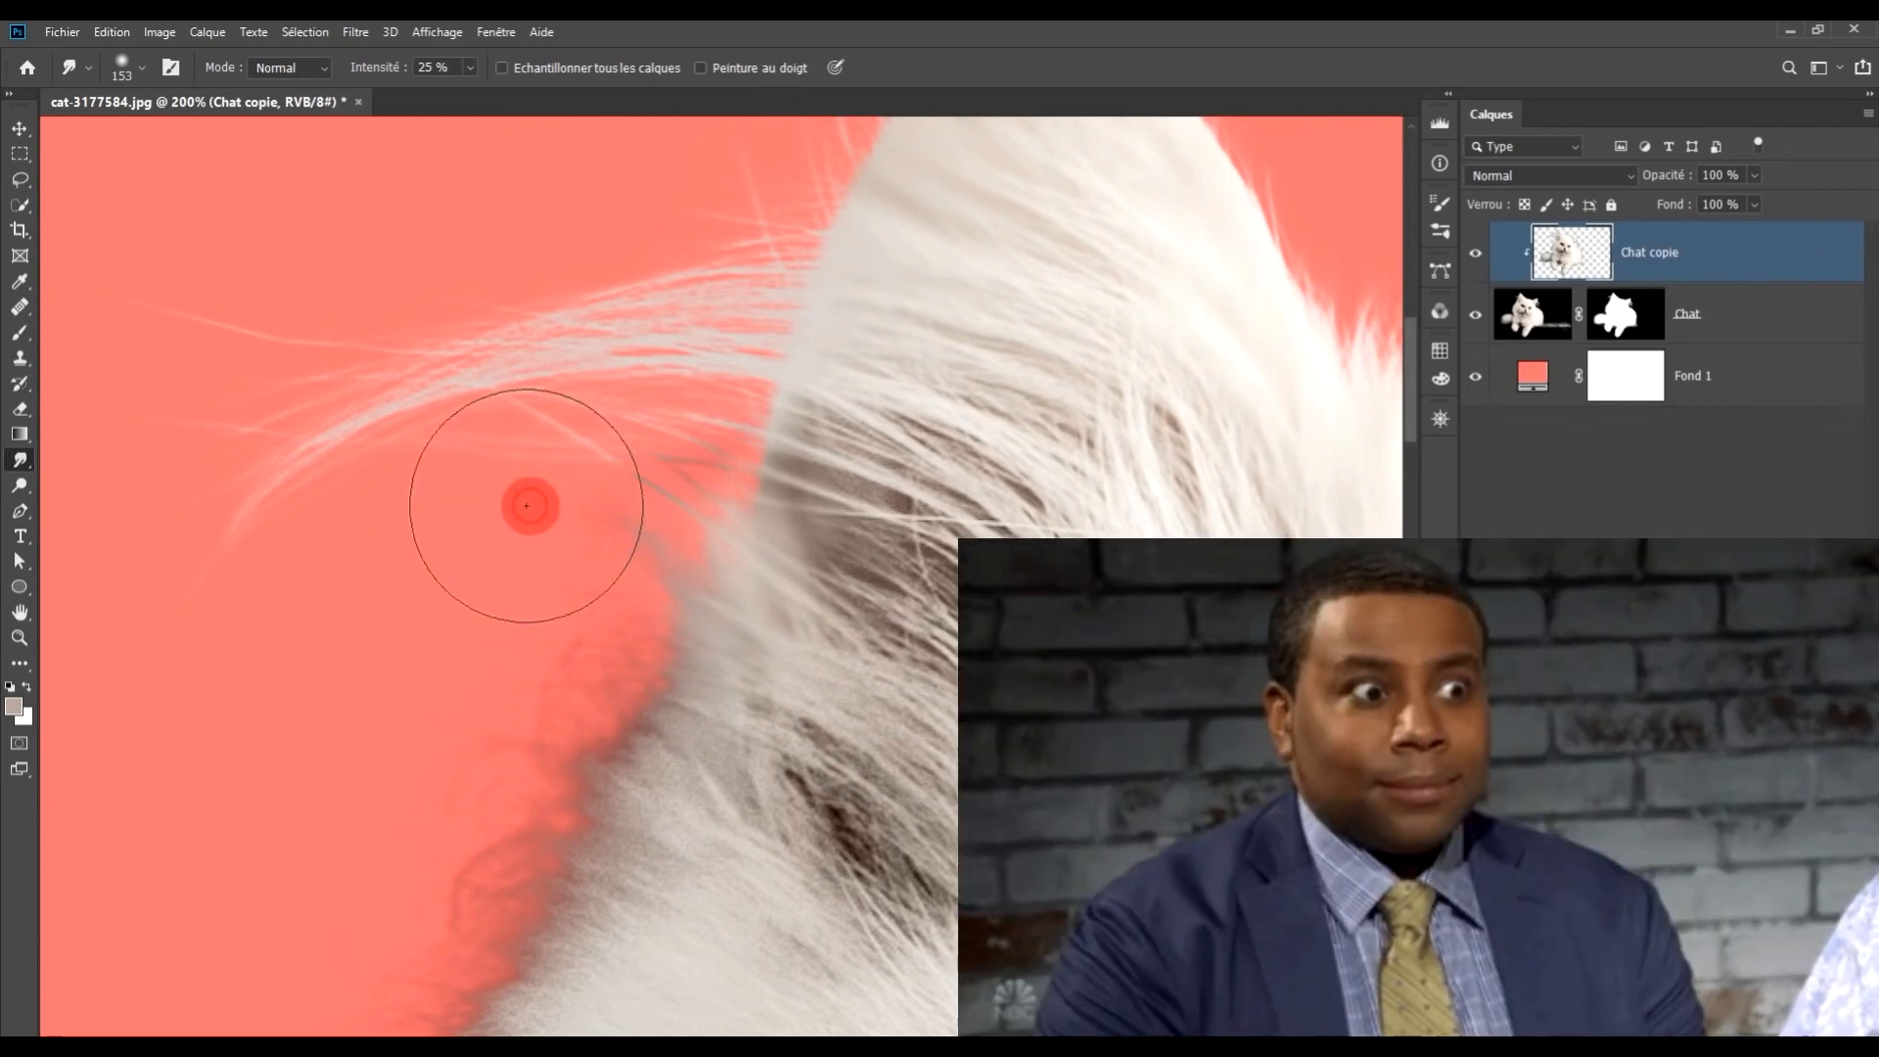
click(14, 329)
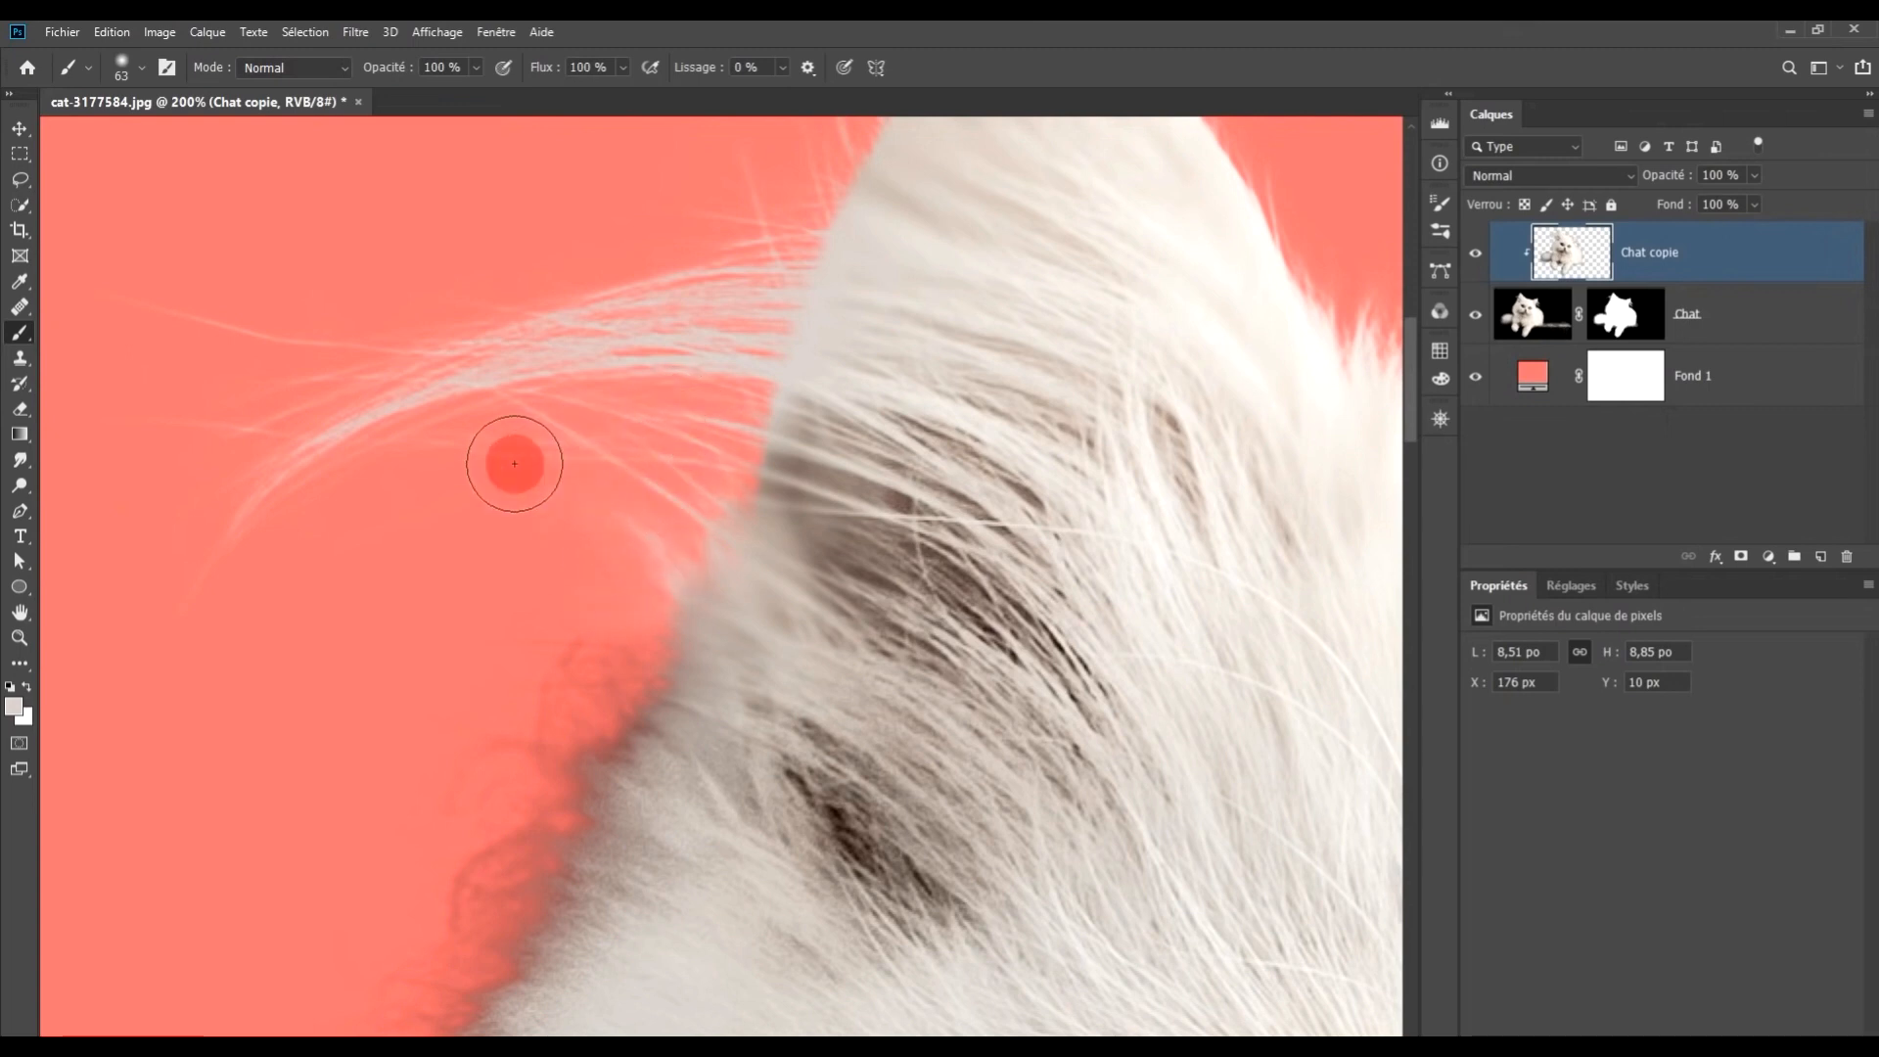
click(16, 458)
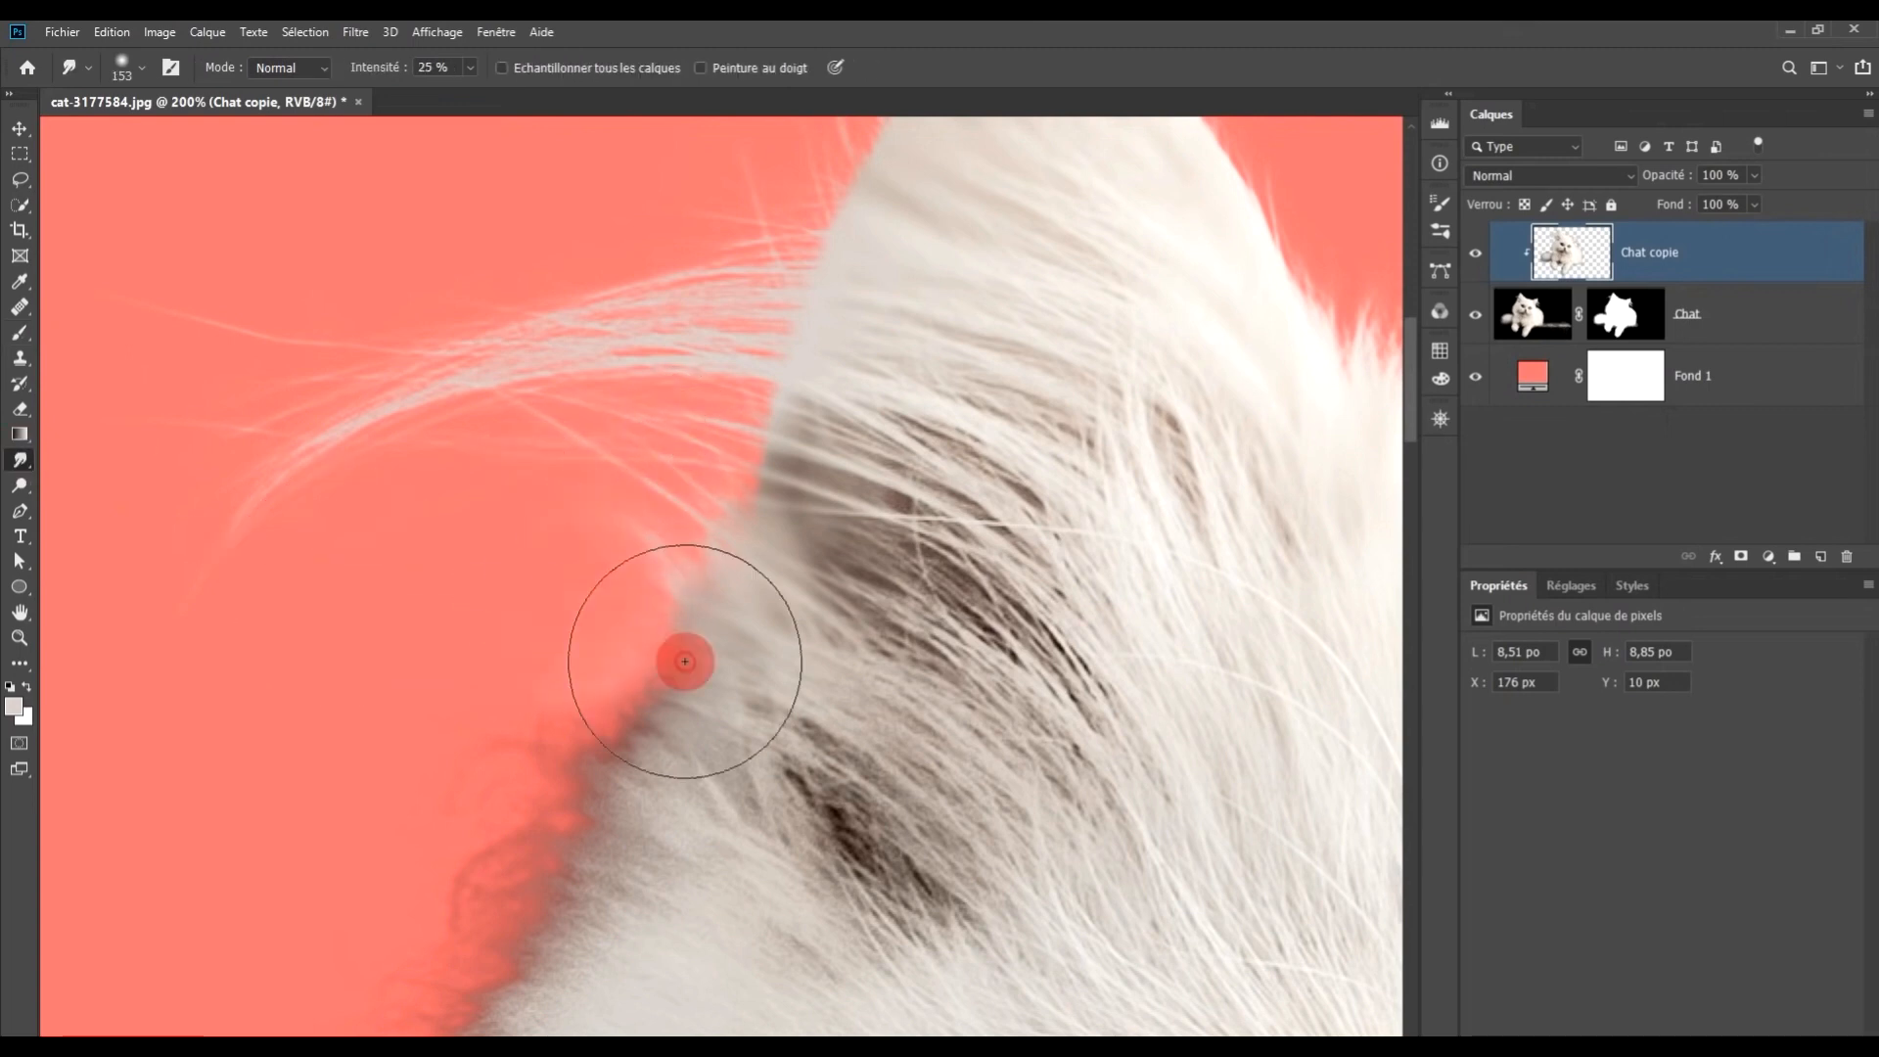
drag(628, 778, 715, 670)
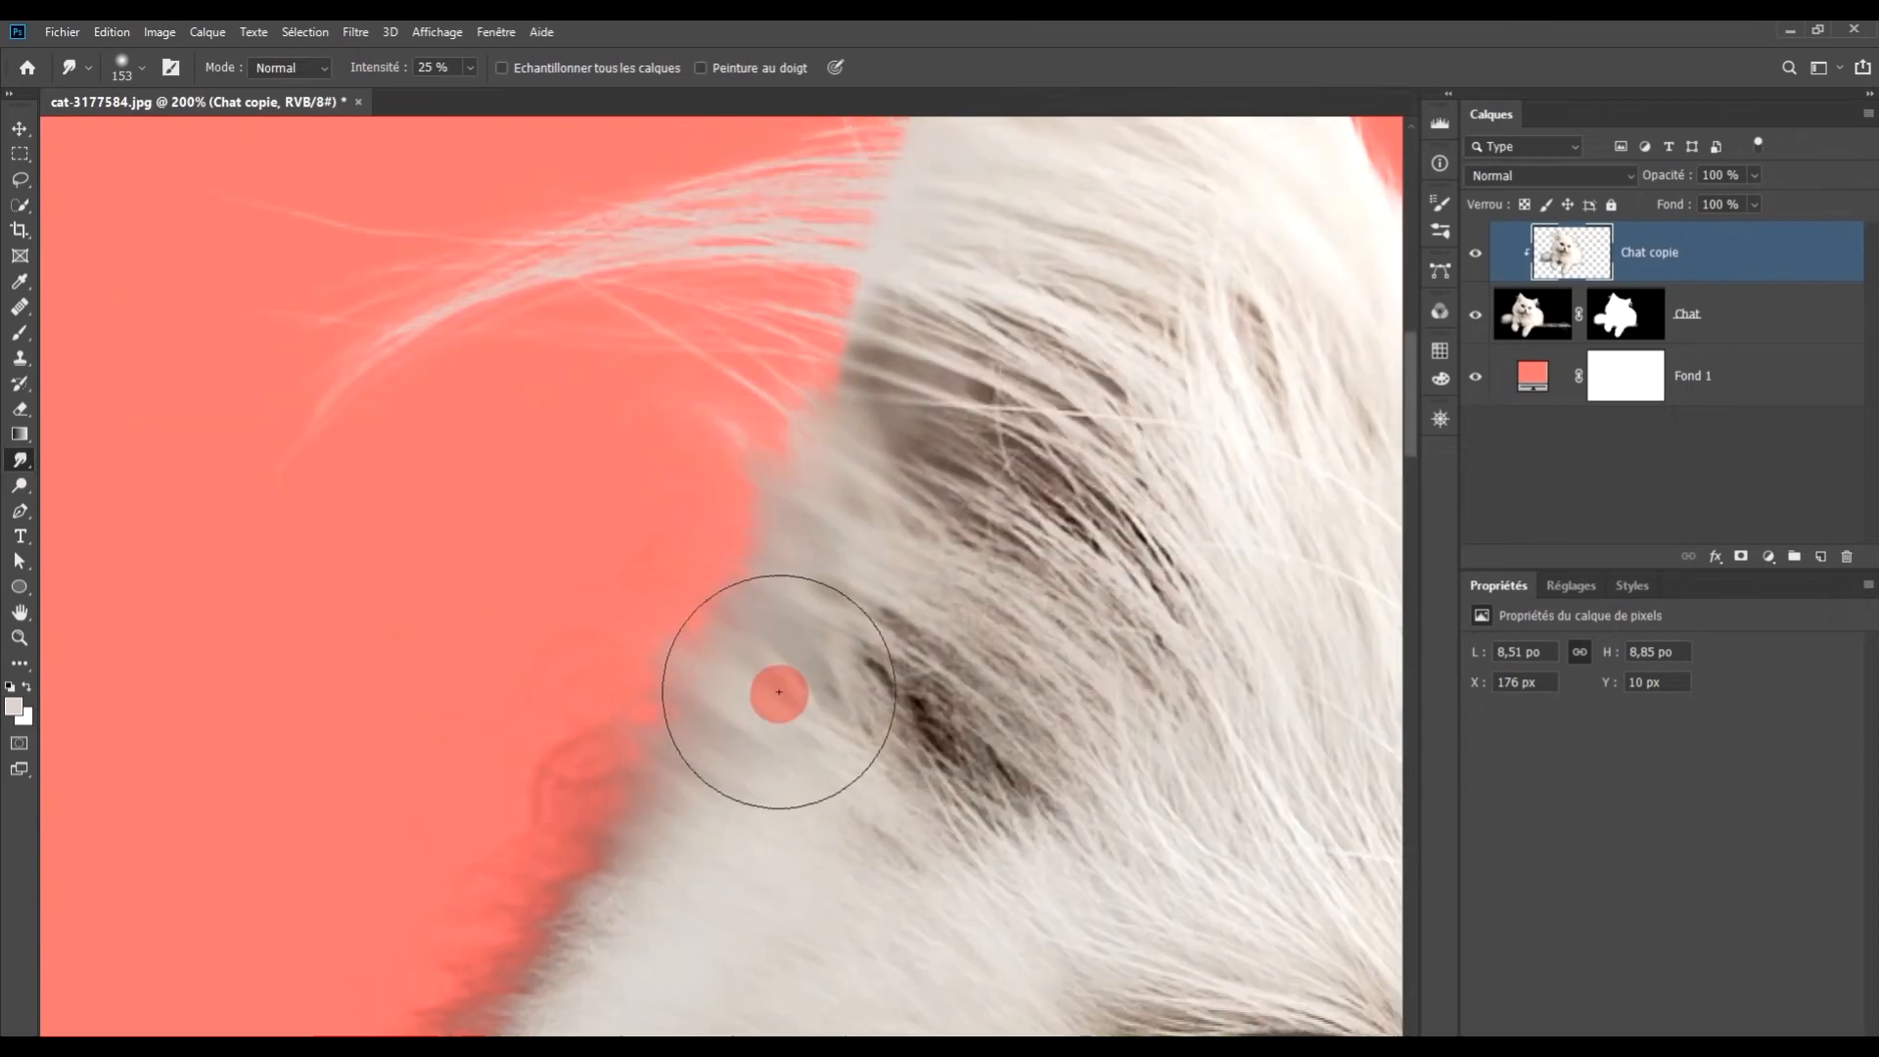
Paint over the dark fringe along the cat's cheek on "Chat copie" with a soft brush in a light fur colour
scroll(343, 714, down, 5)
scroll(176, 671, down, 2)
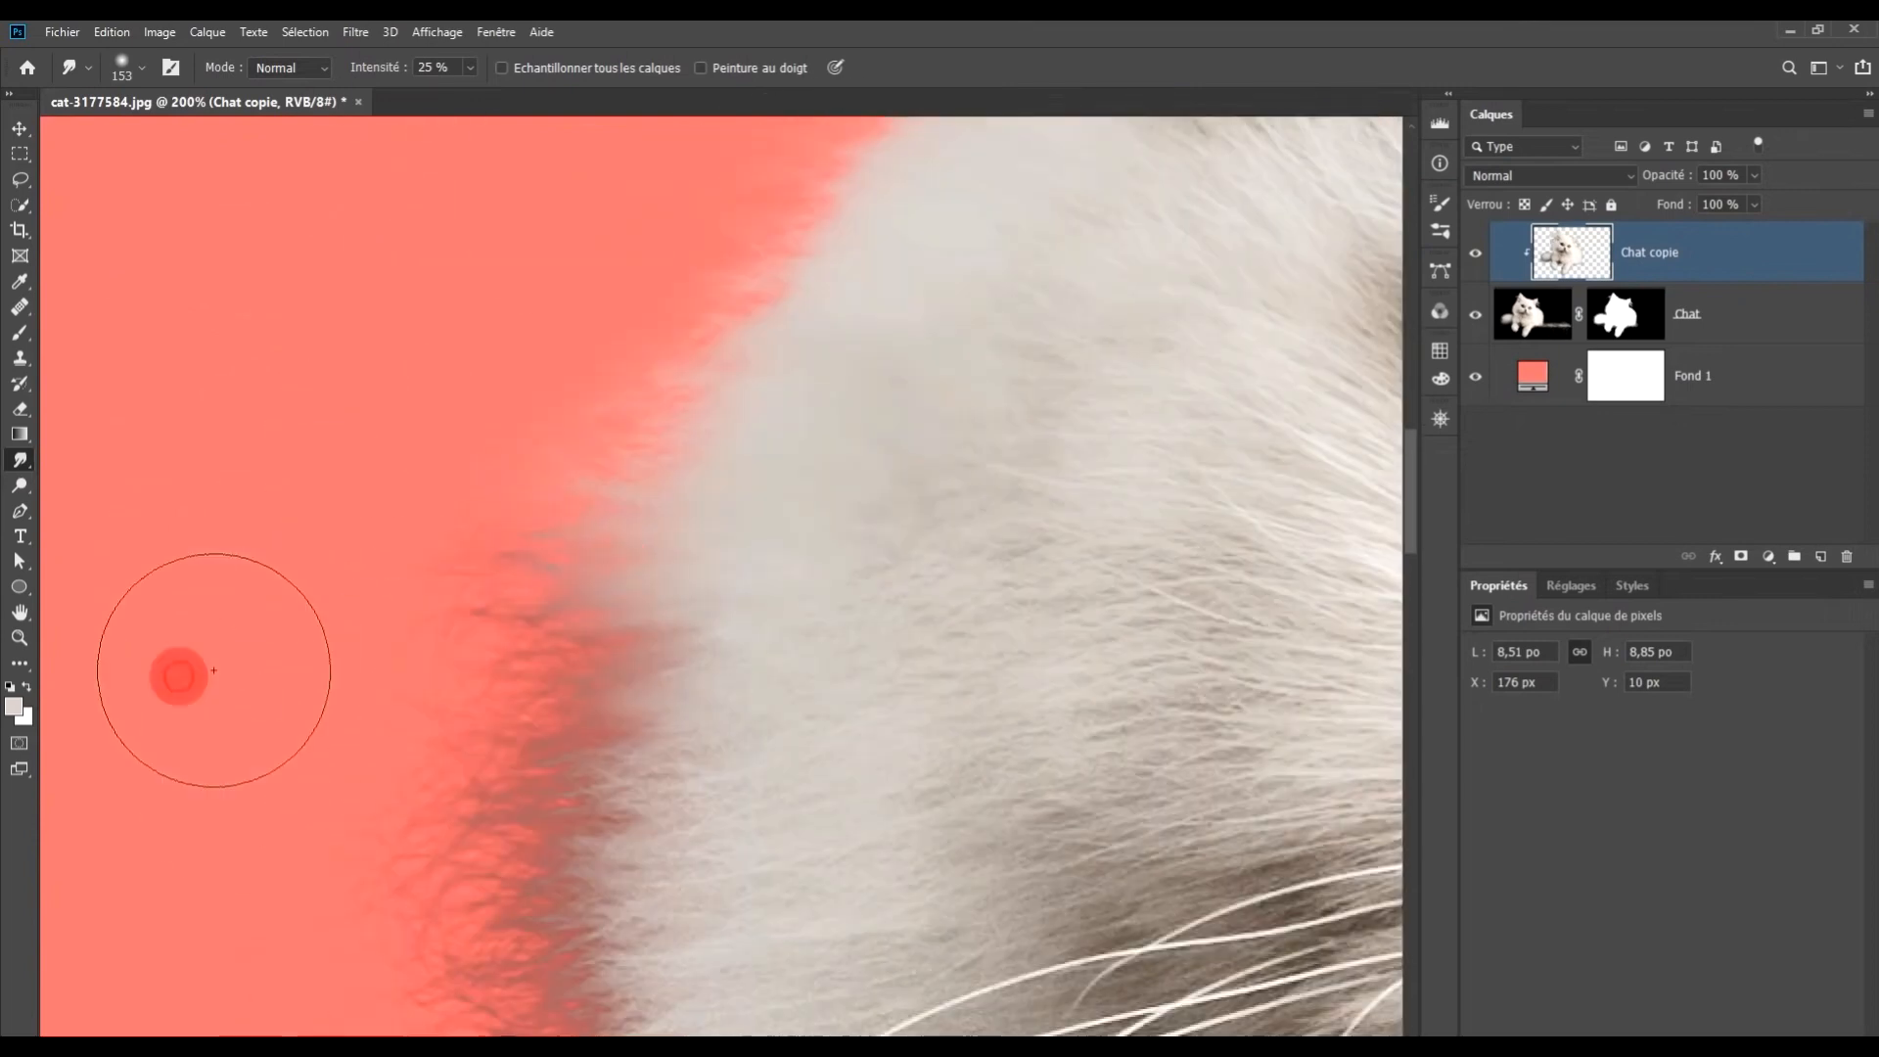
scroll(286, 504, down, 2)
key(b)
alt+right_click(746, 560)
drag(394, 593, 696, 626)
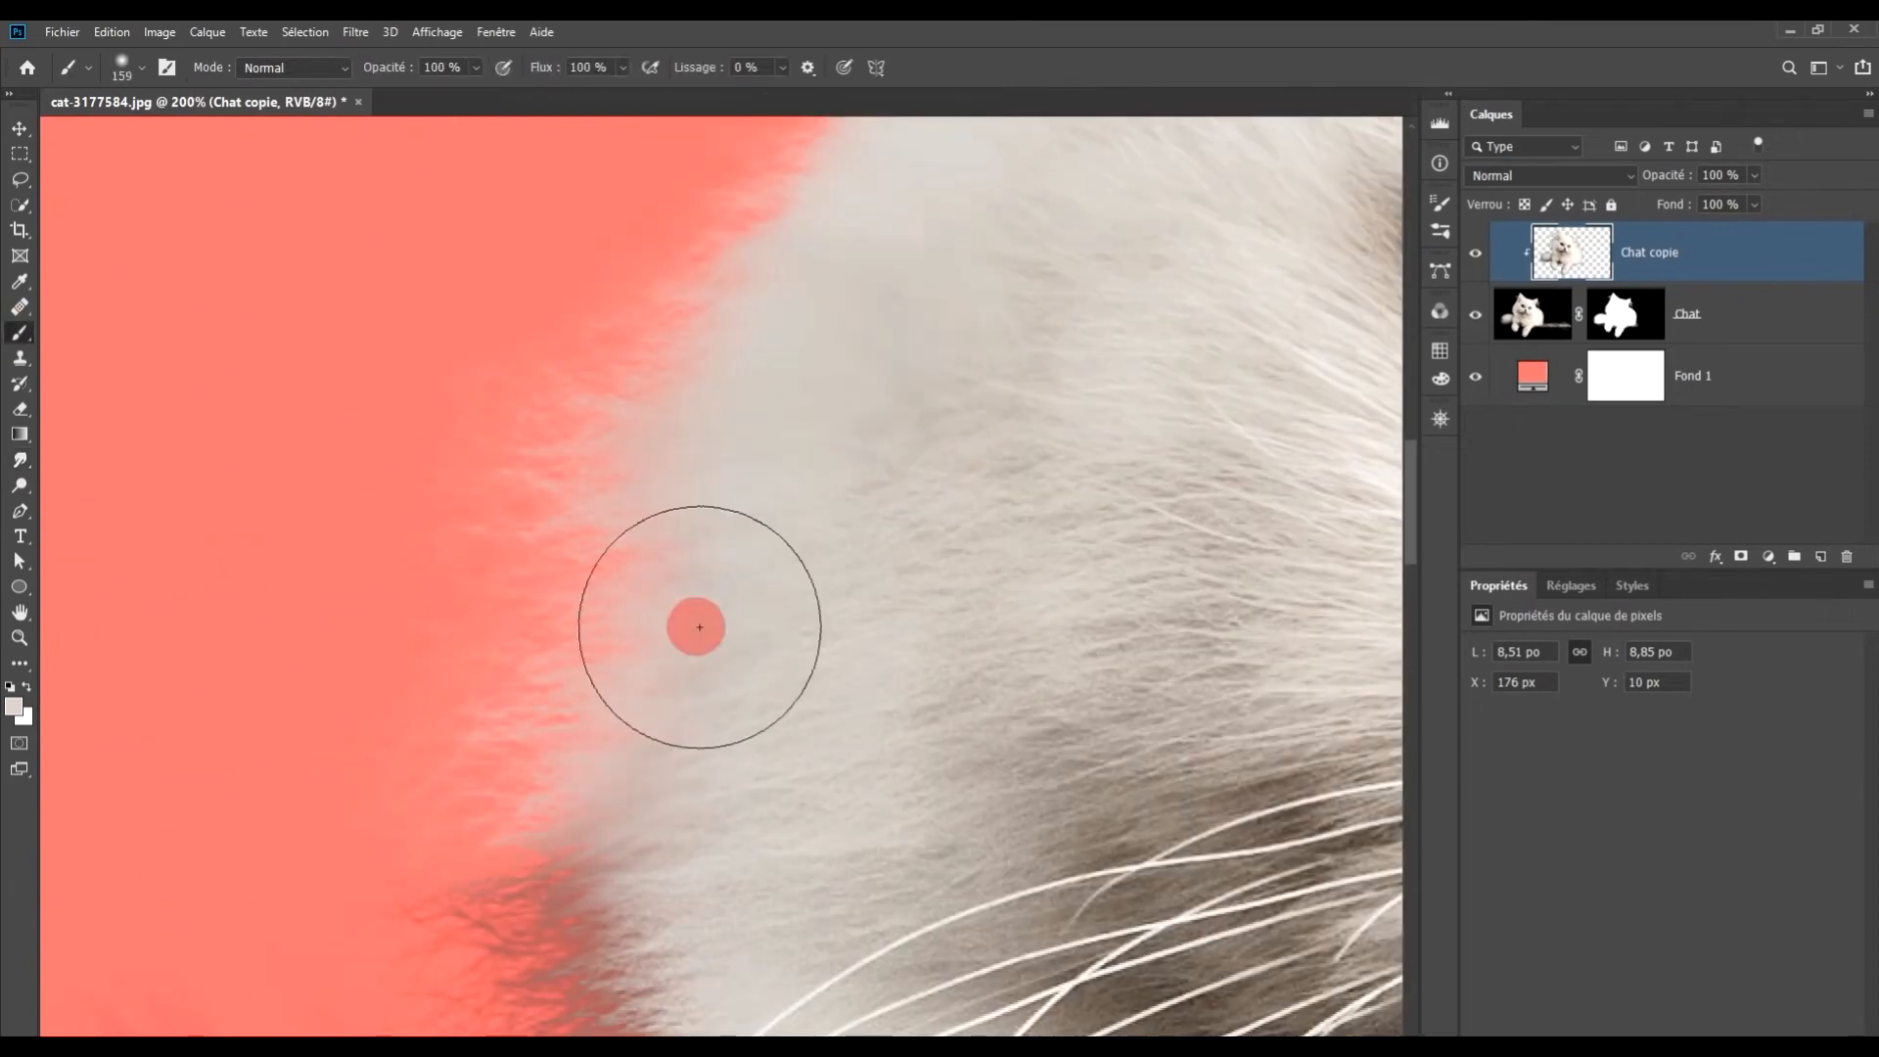
Continue lightening the remaining dark fringe from the cheek downward along the cat's outline with the soft brush
scroll(696, 626, down, 3)
drag(449, 587, 447, 424)
mouse_move(381, 403)
mouse_down()
mouse_move(449, 374)
mouse_move(634, 185)
mouse_up()
click(284, 553)
mouse_move(284, 553)
mouse_down()
mouse_move(596, 612)
mouse_move(718, 670)
mouse_up()
scroll(718, 670, down, 3)
drag(919, 495, 891, 538)
drag(128, 442, 676, 346)
drag(676, 362, 338, 520)
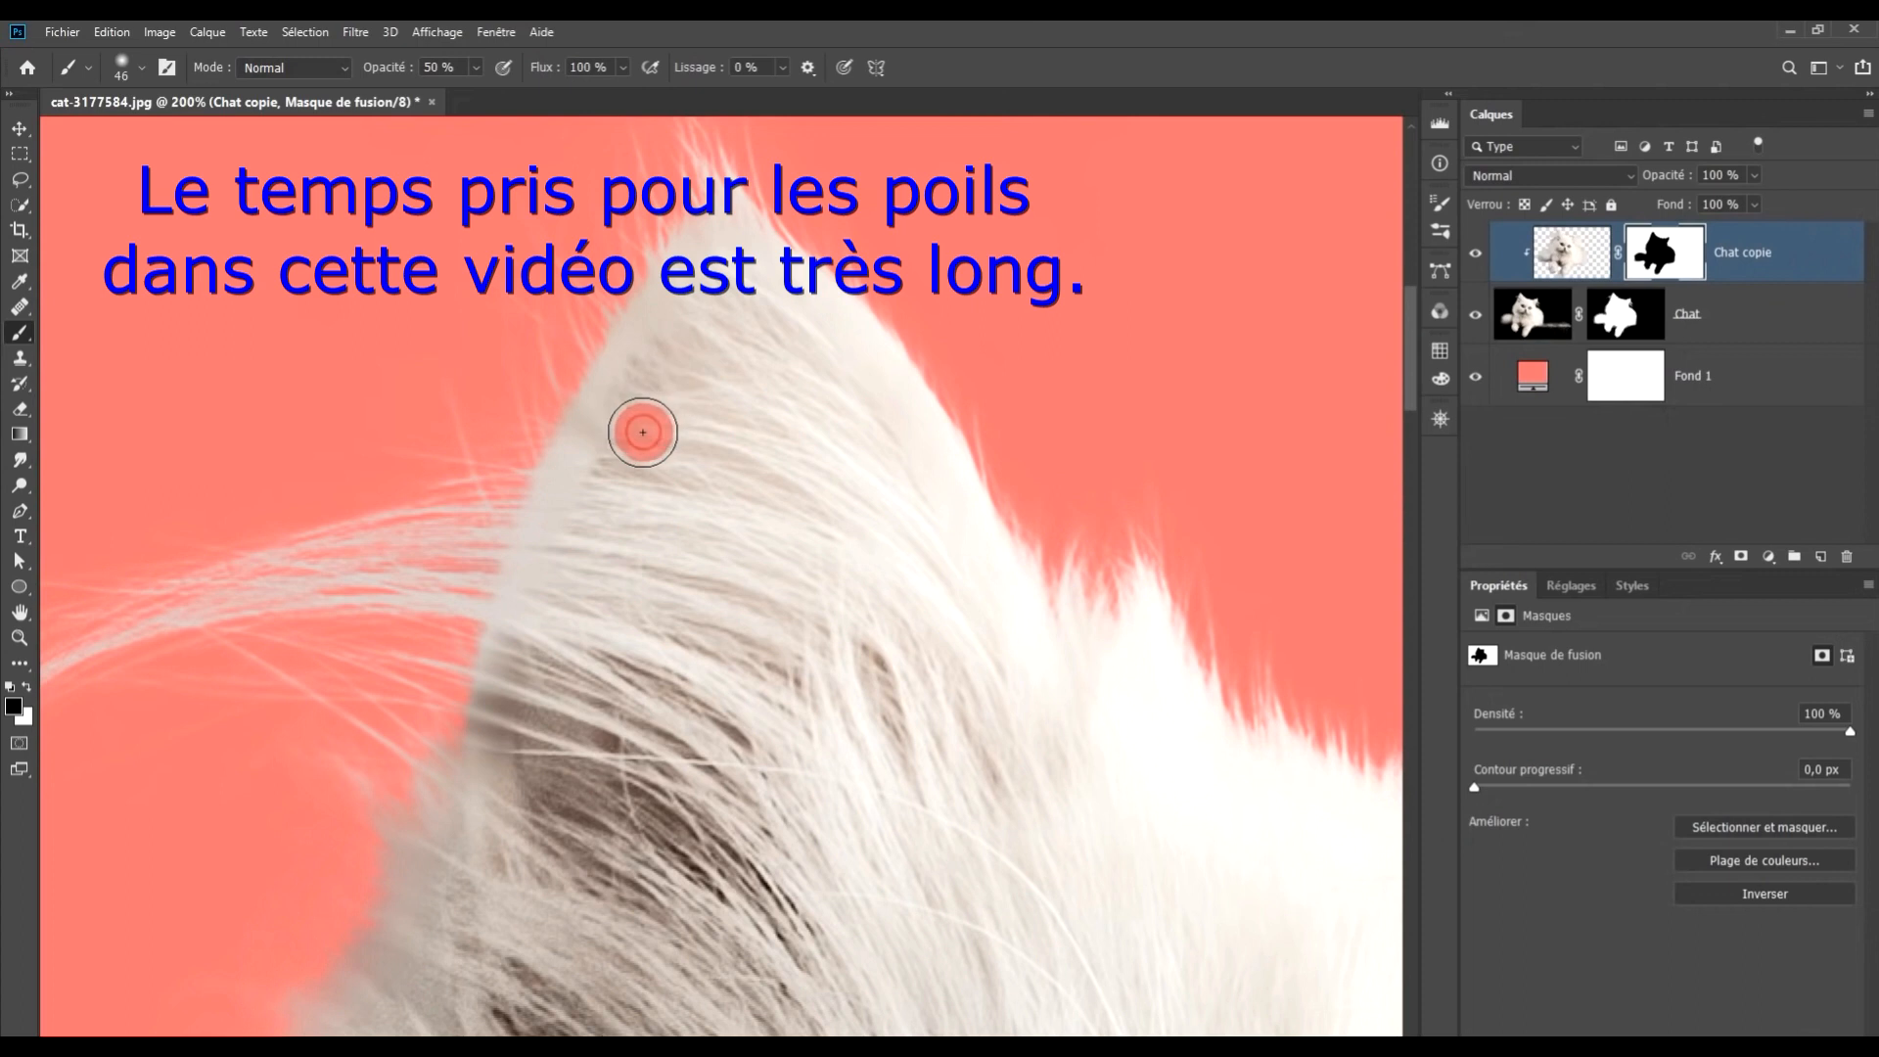
Paint black at 50 % opacity on the "Chat copie" layer mask to restore original fur detail around the ear
mouse_move(643, 432)
mouse_down()
mouse_move(606, 503)
mouse_move(678, 352)
mouse_move(569, 567)
mouse_move(520, 784)
mouse_move(537, 684)
mouse_up()
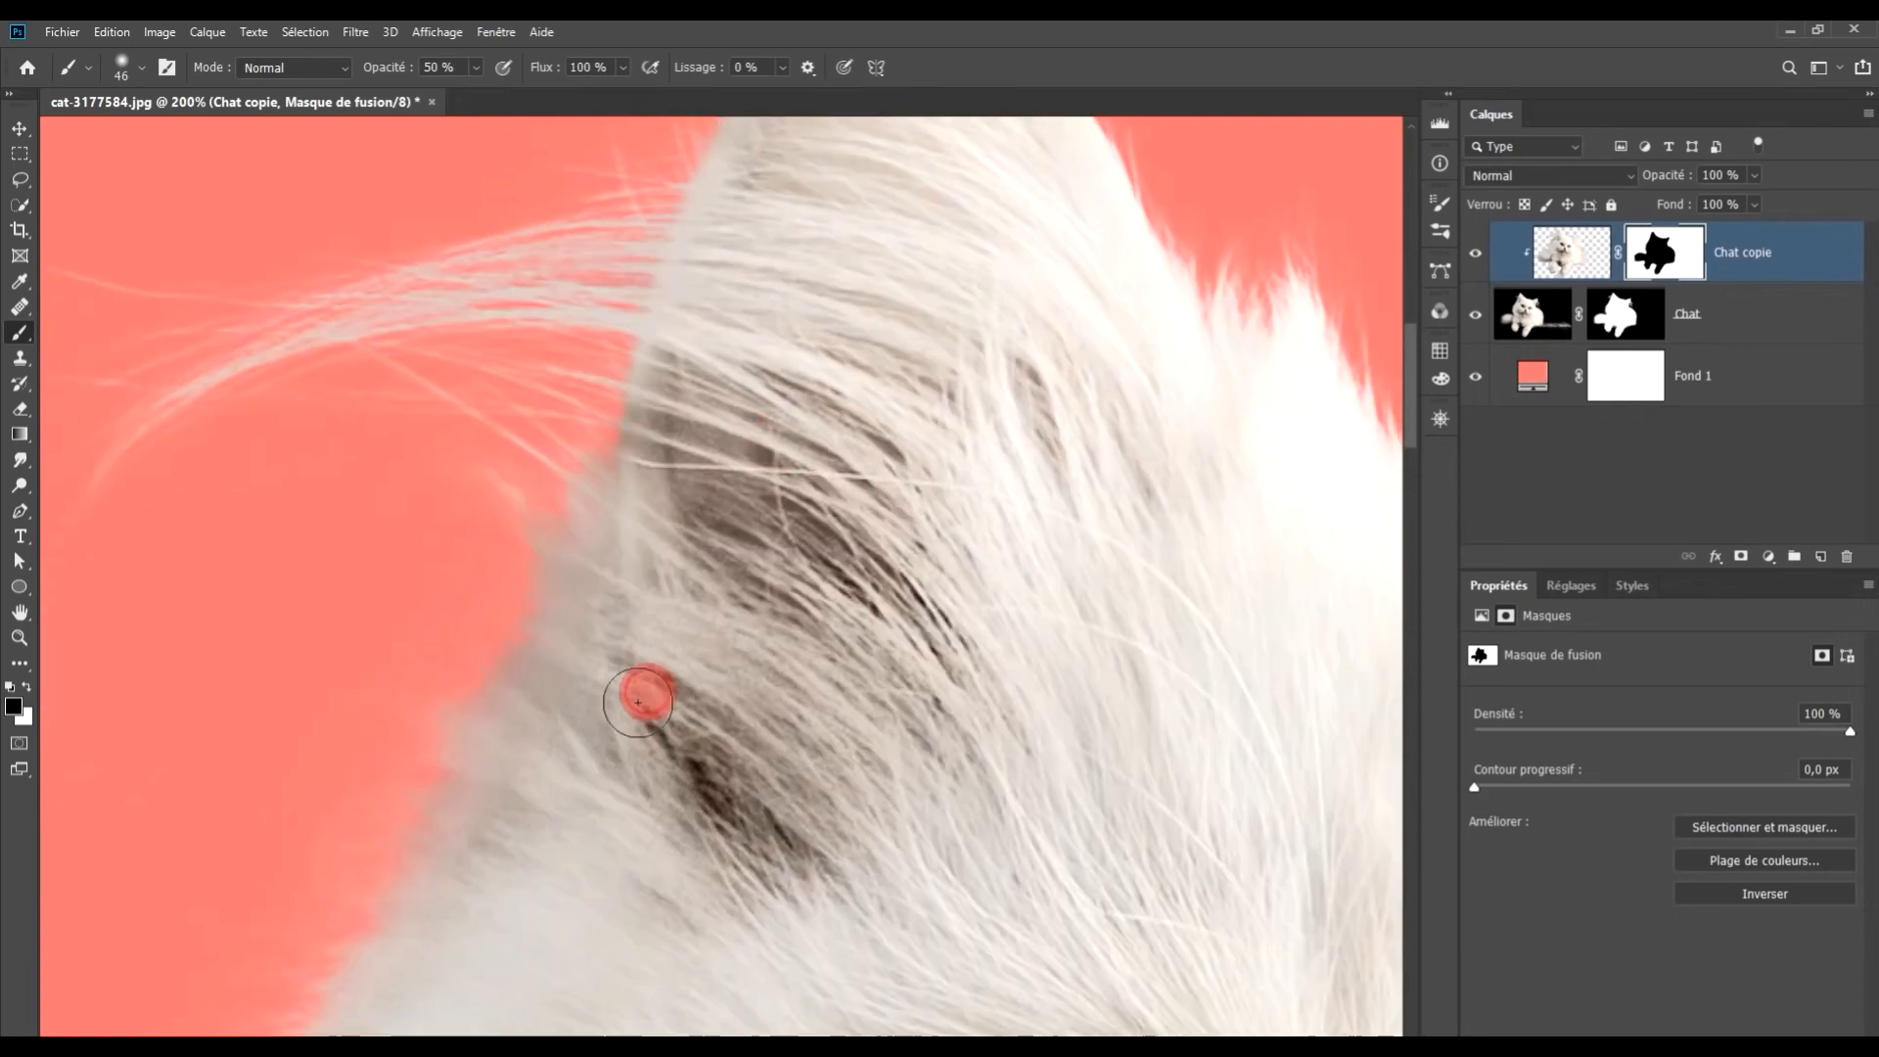
mouse_move(637, 692)
mouse_down()
mouse_move(515, 830)
mouse_move(563, 705)
mouse_move(721, 706)
mouse_move(898, 435)
mouse_move(860, 563)
mouse_move(953, 319)
mouse_up()
drag(884, 576, 936, 327)
drag(924, 602, 1084, 418)
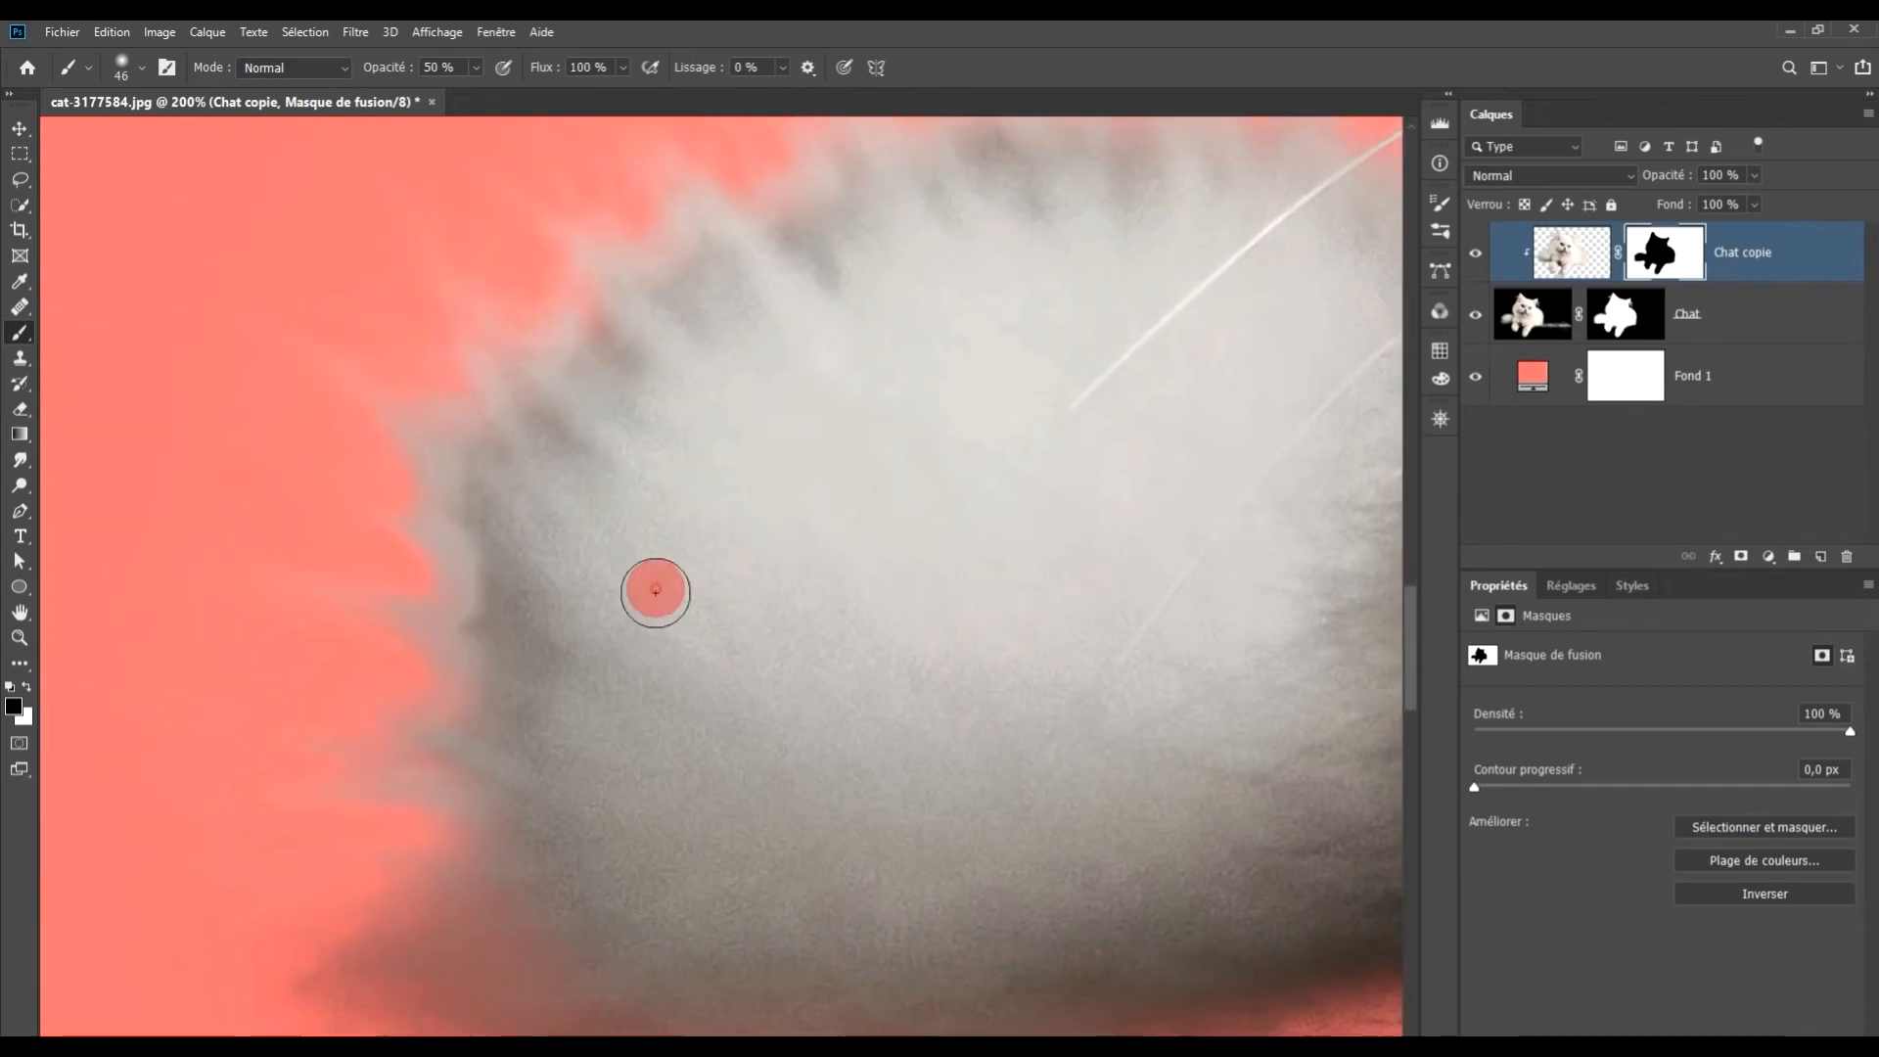
Enlarge the brush to 82 px and blend the tail's edge on the "Chat copie" layer mask
key(bracketright)
key(bracketright)
key(bracketright)
key(bracketright)
mouse_move(495, 558)
mouse_down()
mouse_move(561, 620)
mouse_move(538, 650)
mouse_up()
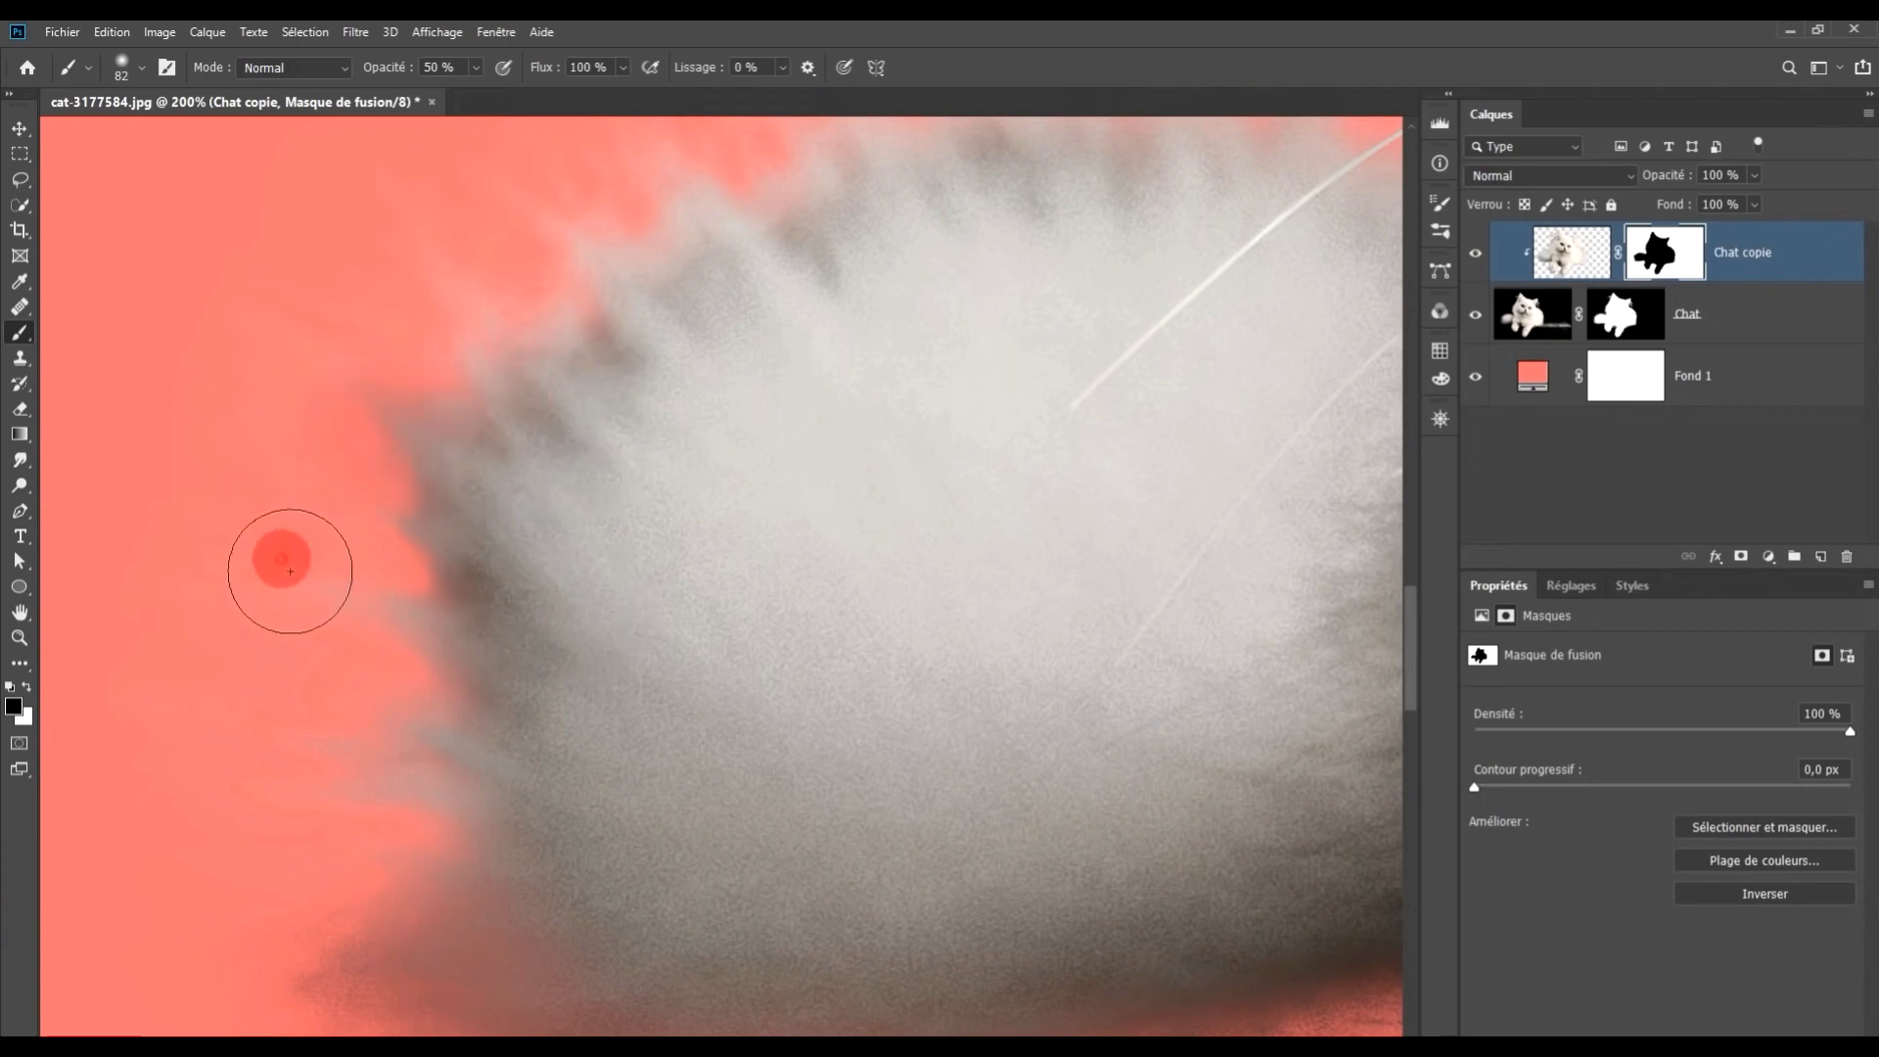
Blend the "Chat copie" mask down to the front paw, and toggle the mask off and on to compare the fur
scroll(841, 776, down, 3)
drag(861, 739, 621, 686)
drag(909, 804, 636, 584)
scroll(692, 688, up, 2)
drag(692, 688, 884, 565)
drag(734, 581, 743, 357)
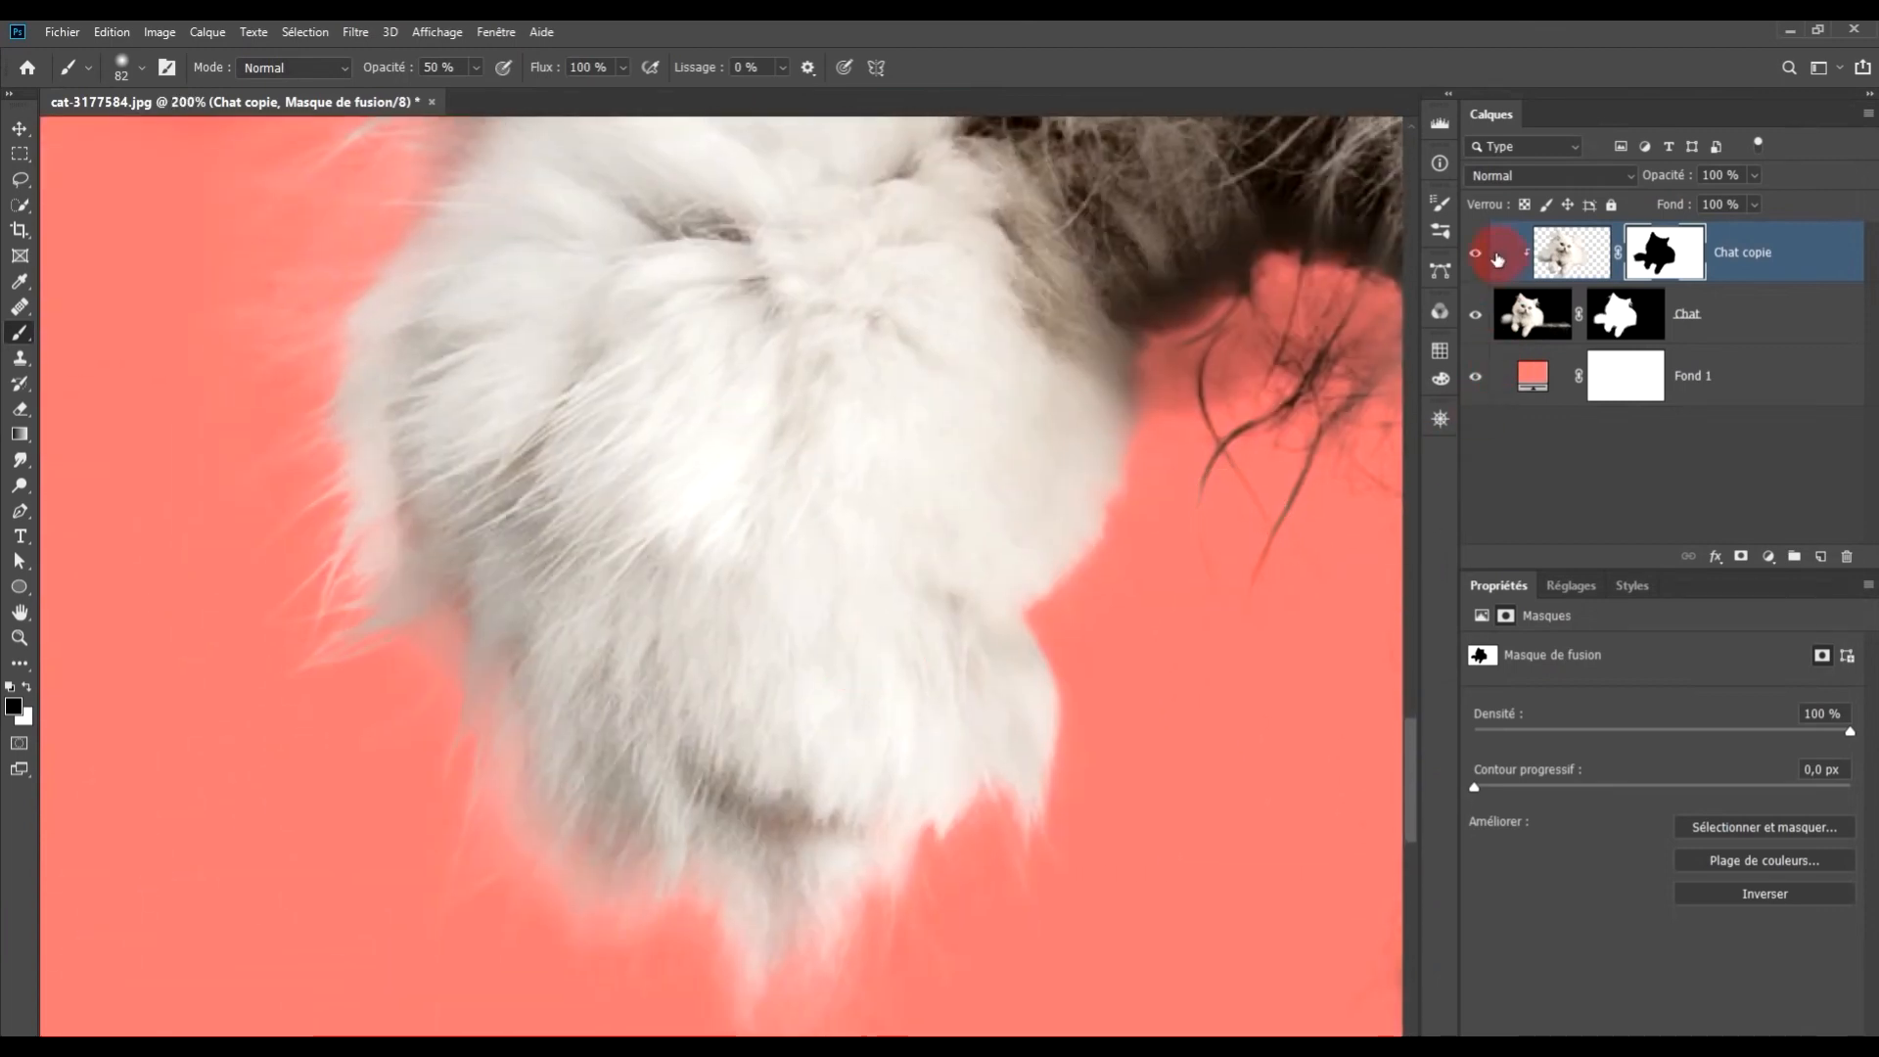
shift+click(1667, 264)
shift+click(1667, 264)
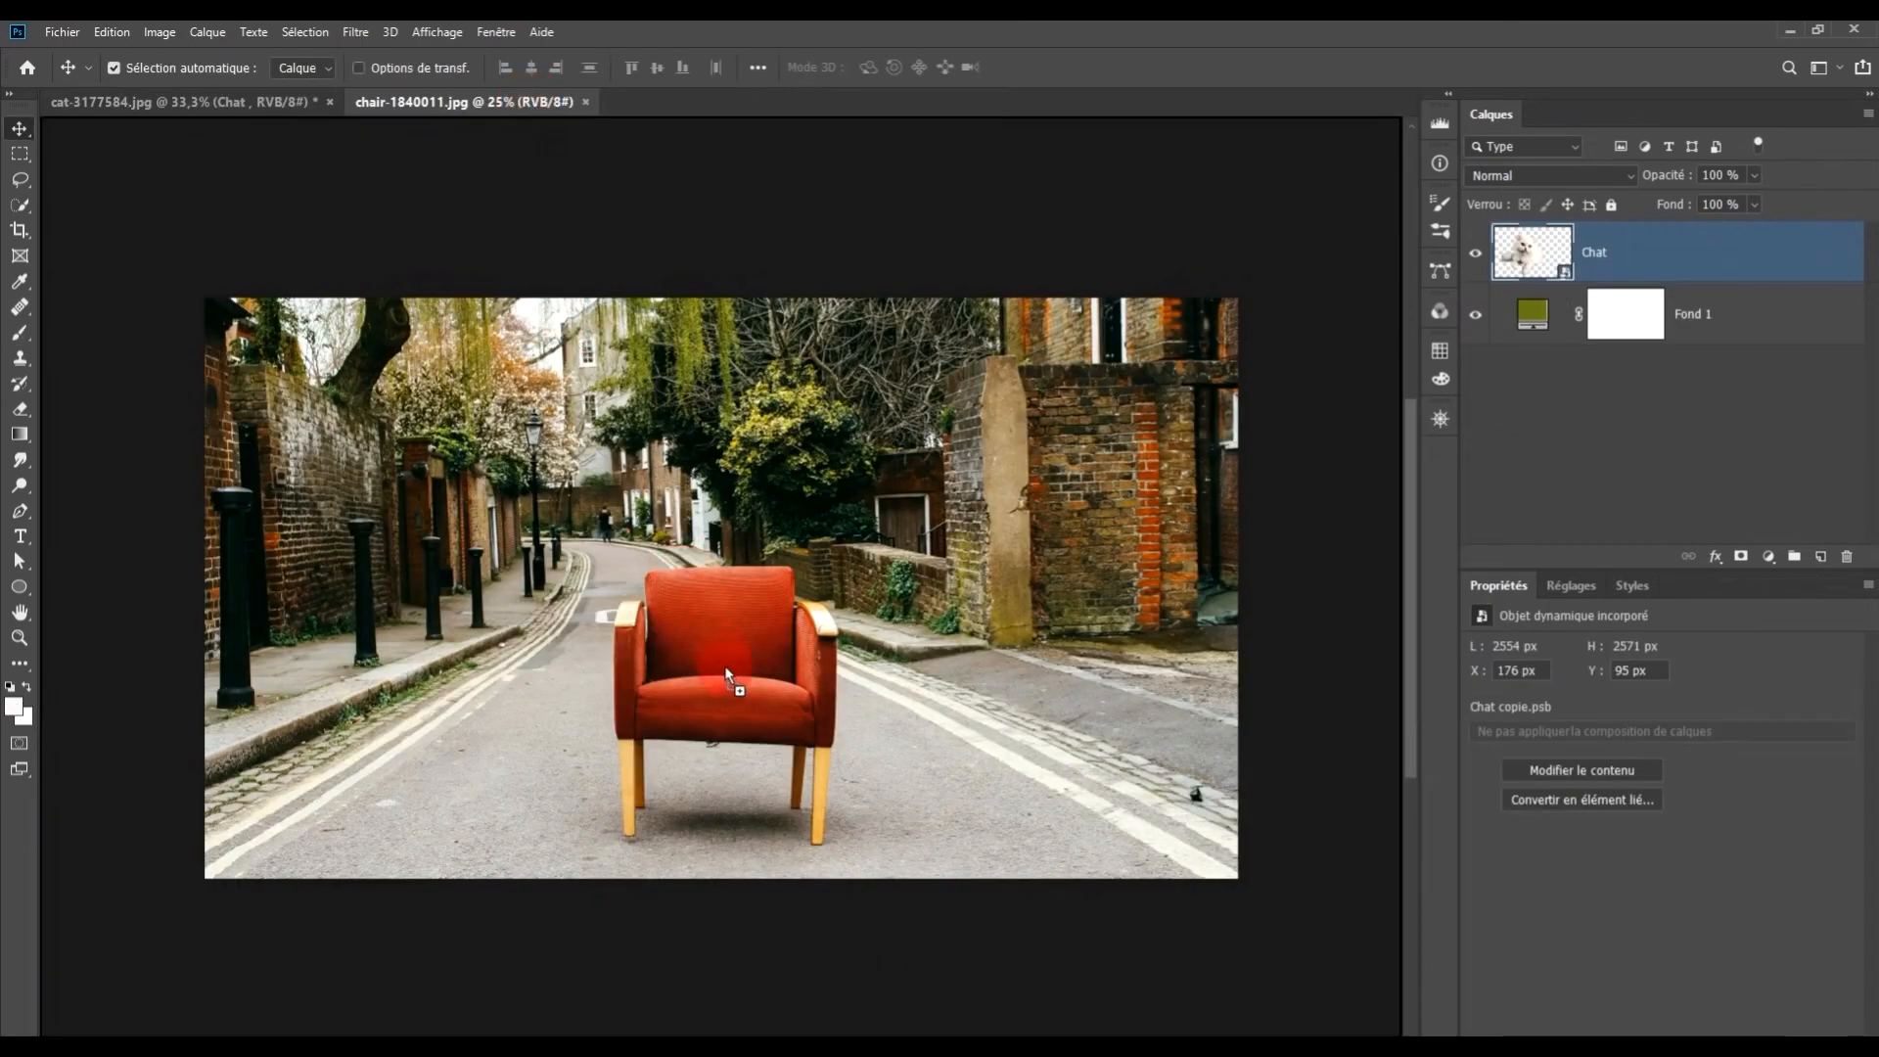
Place the "Chat" smart object in chair-1840011.jpg and scale it down to 44.97 % over the red armchair
drag(725, 674, 734, 601)
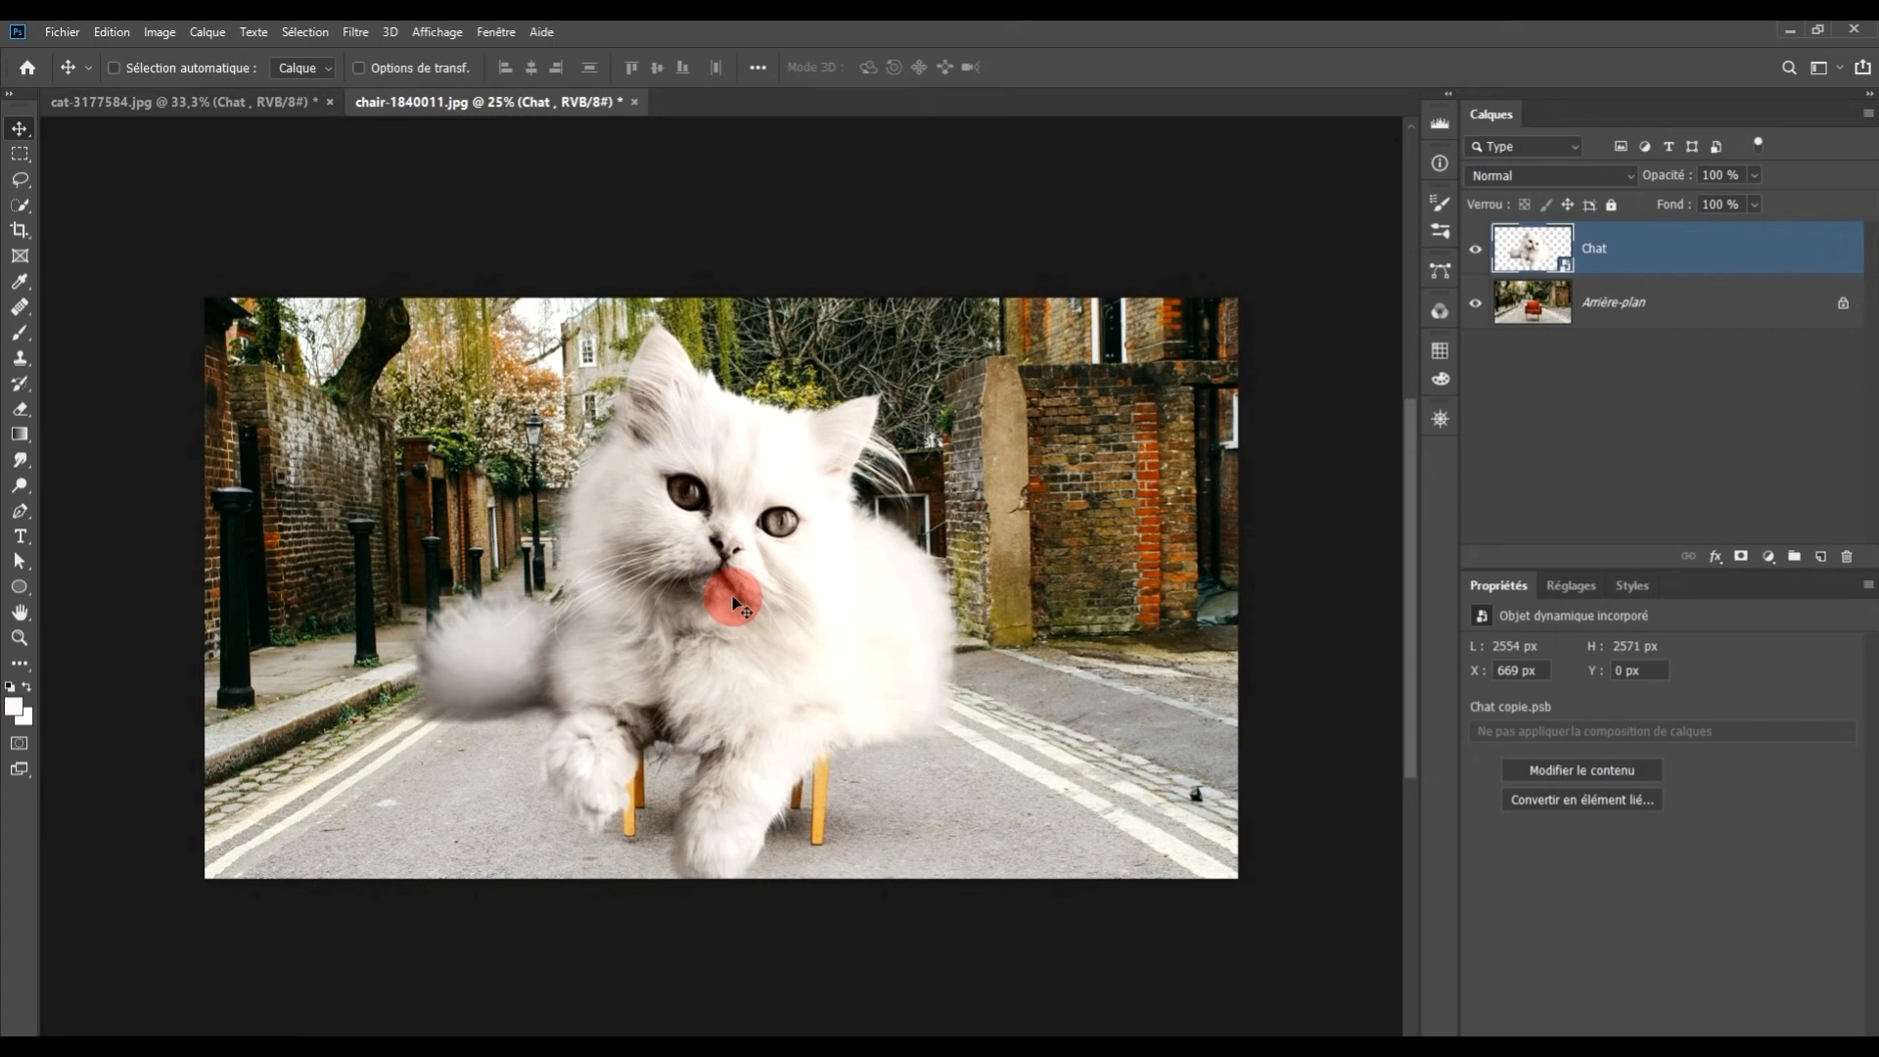
key(ctrl+t)
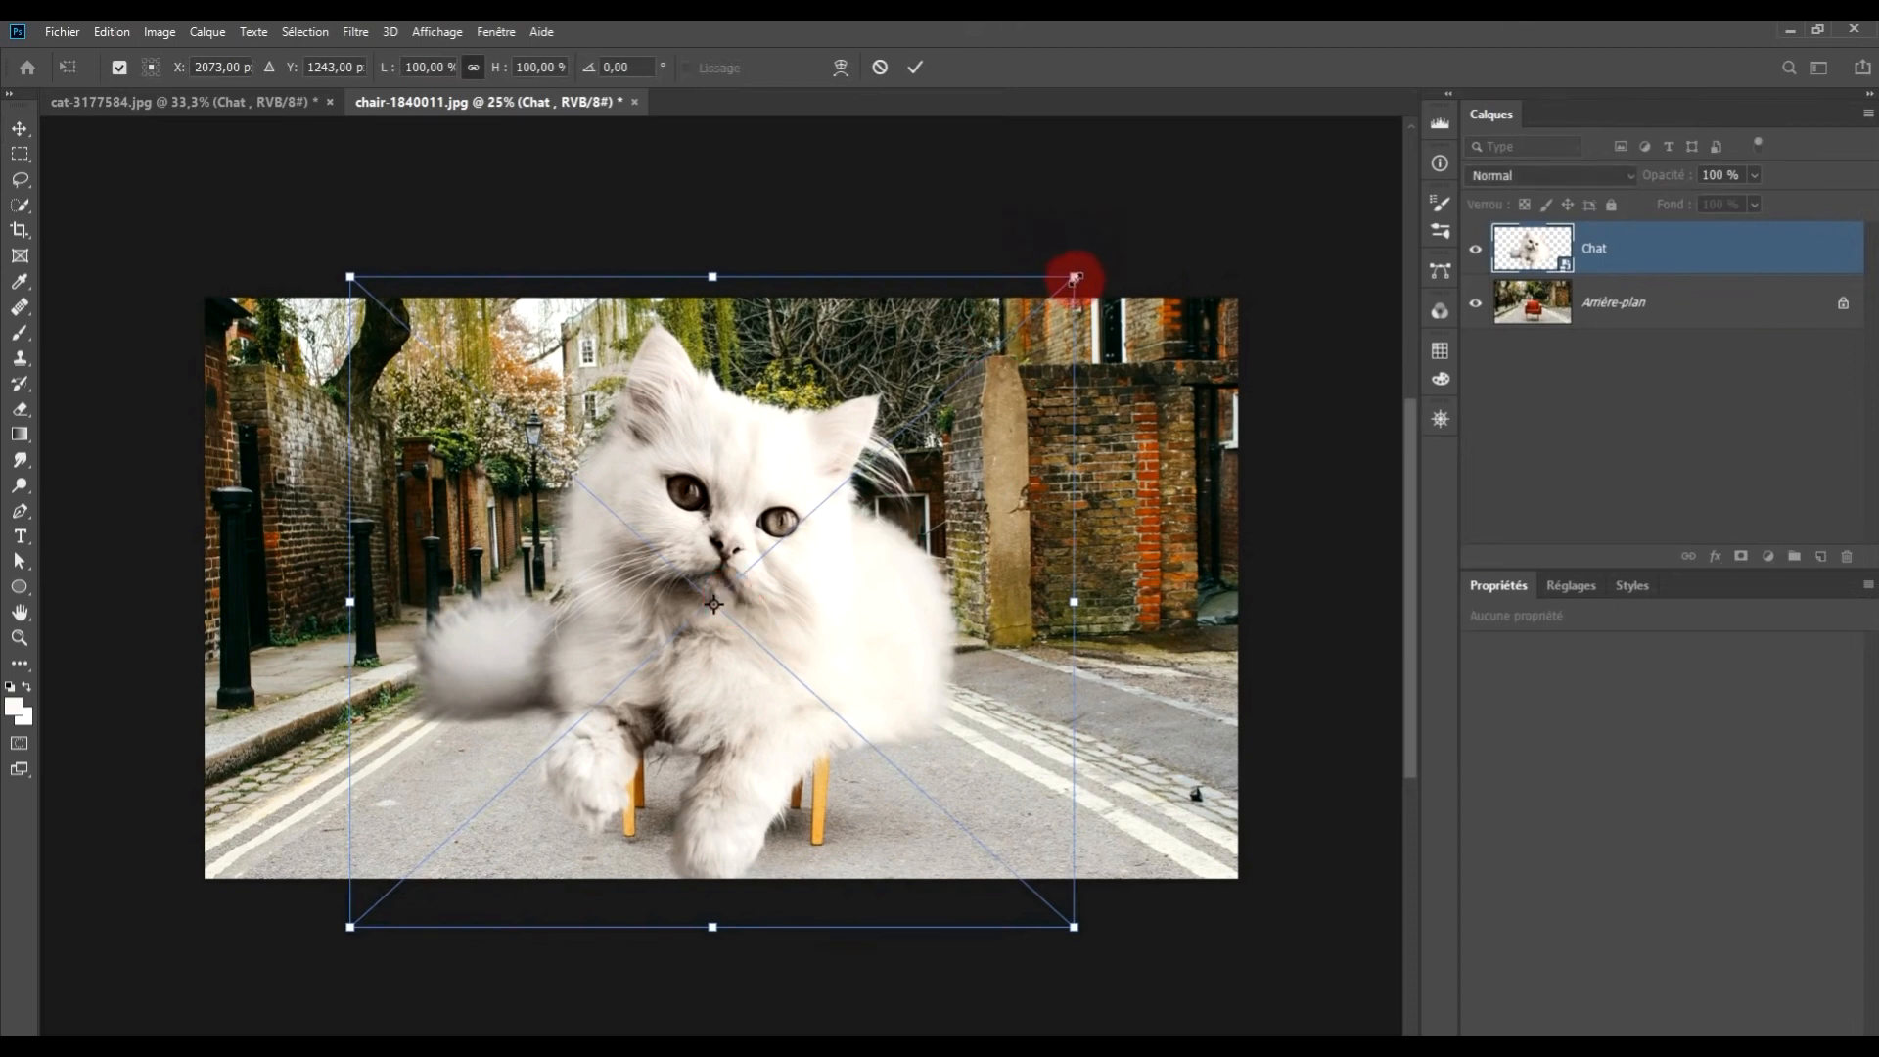
drag(1077, 274, 671, 638)
drag(539, 739, 730, 614)
scroll(725, 615, up, 2)
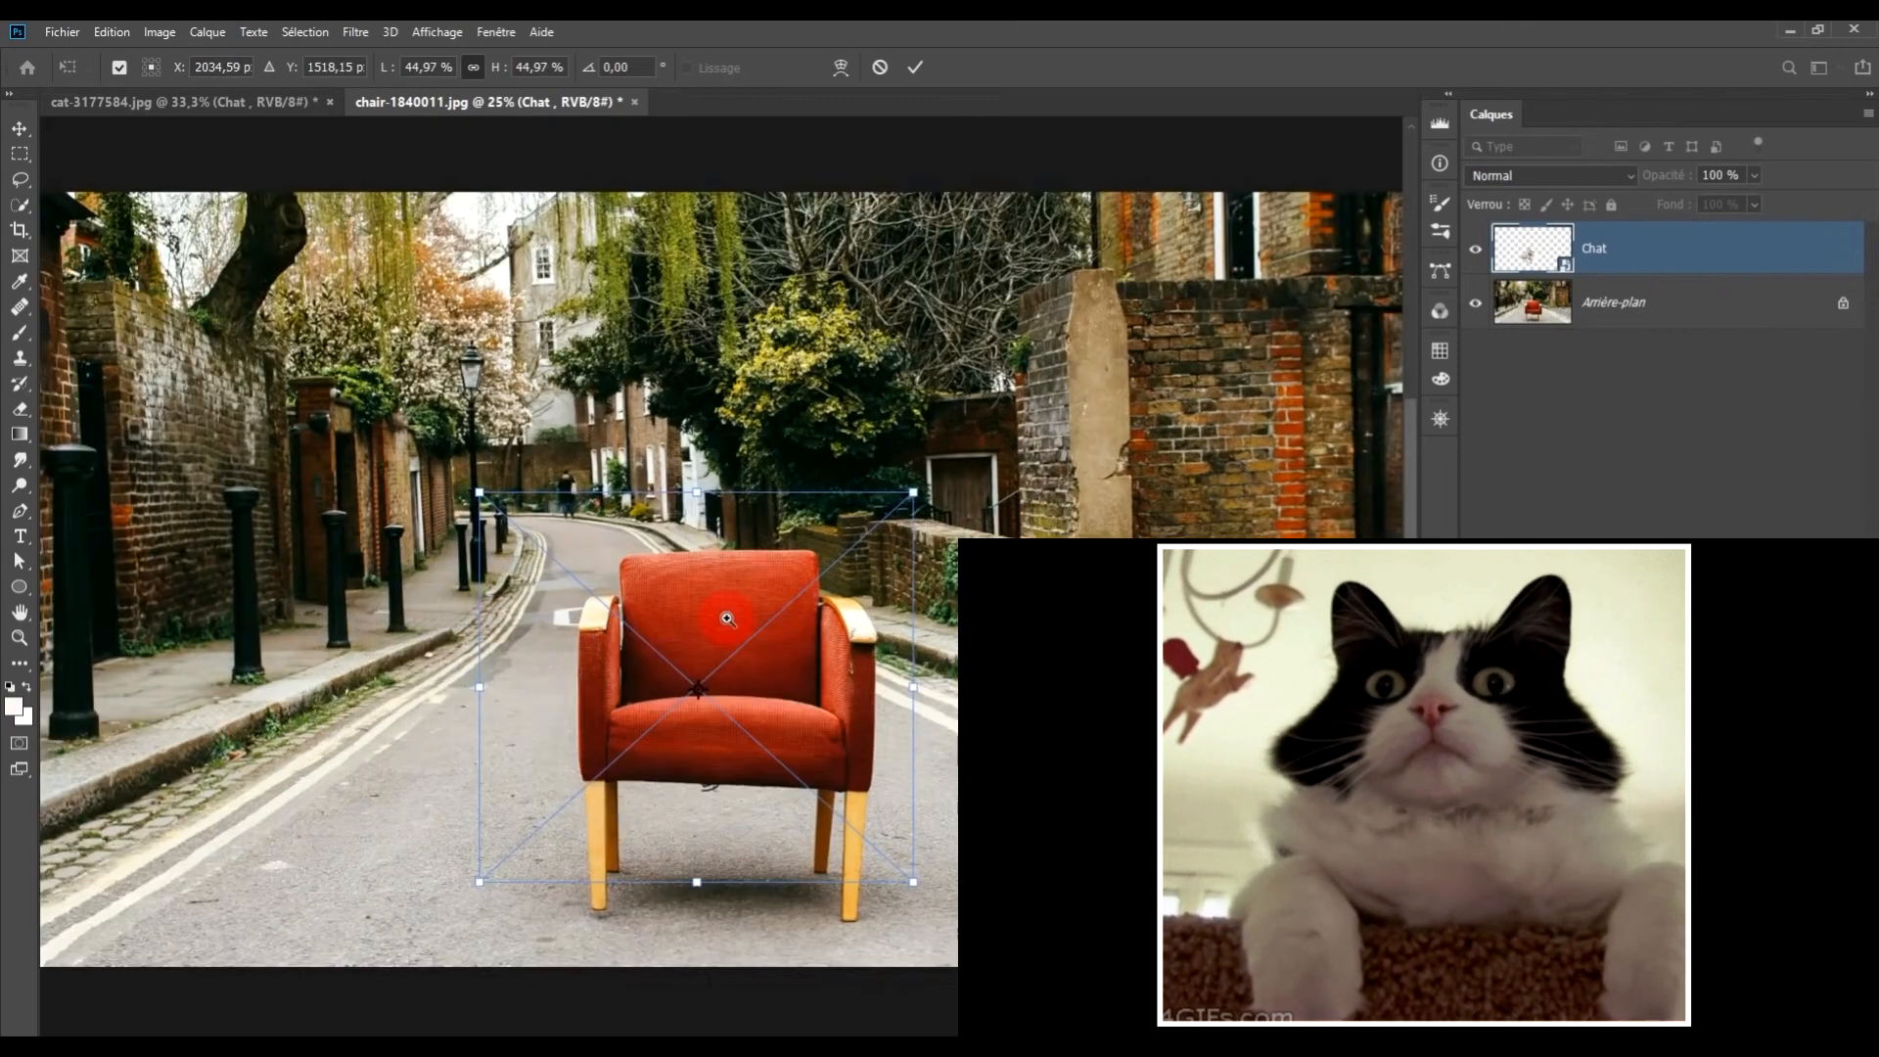
Scale the cat down further to about 566 × 569 px, position it on the armchair's seat and apply the transformation
drag(989, 428, 723, 641)
drag(579, 760, 750, 664)
drag(913, 560, 854, 590)
drag(709, 753, 755, 715)
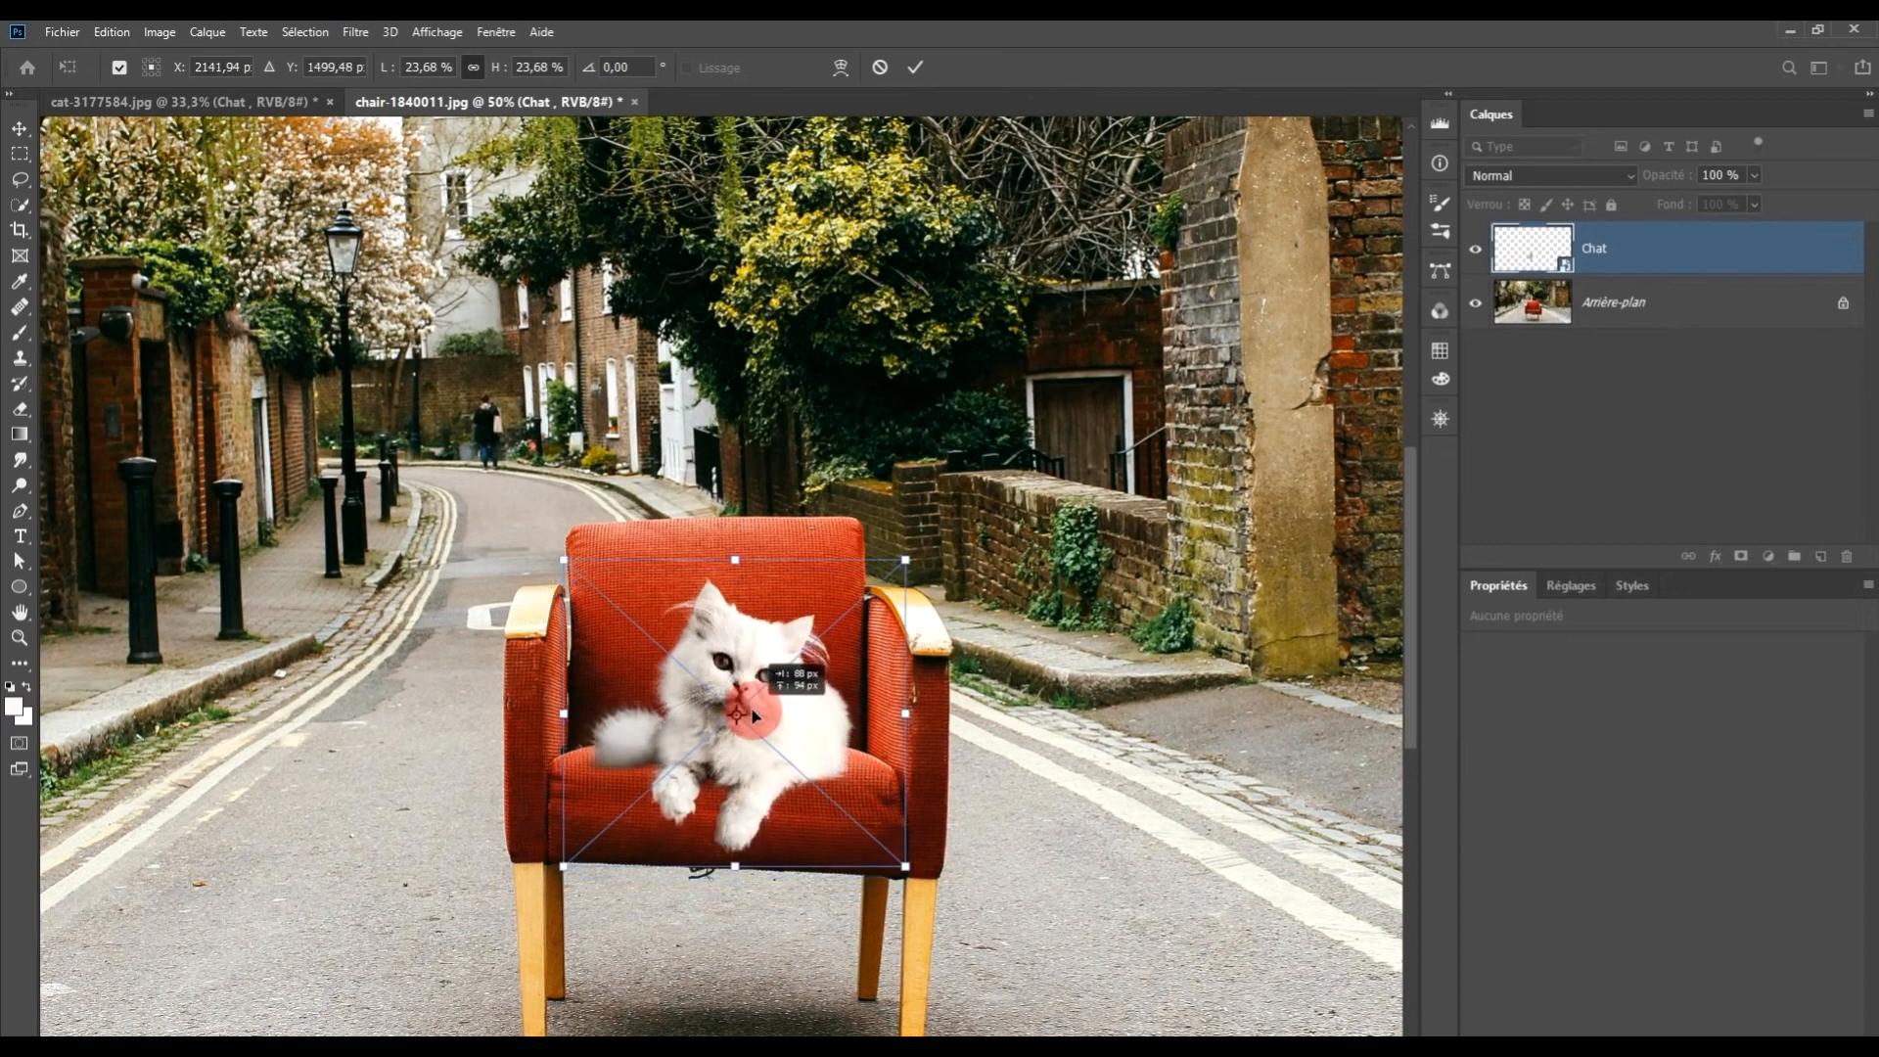
scroll(755, 715, up, 1)
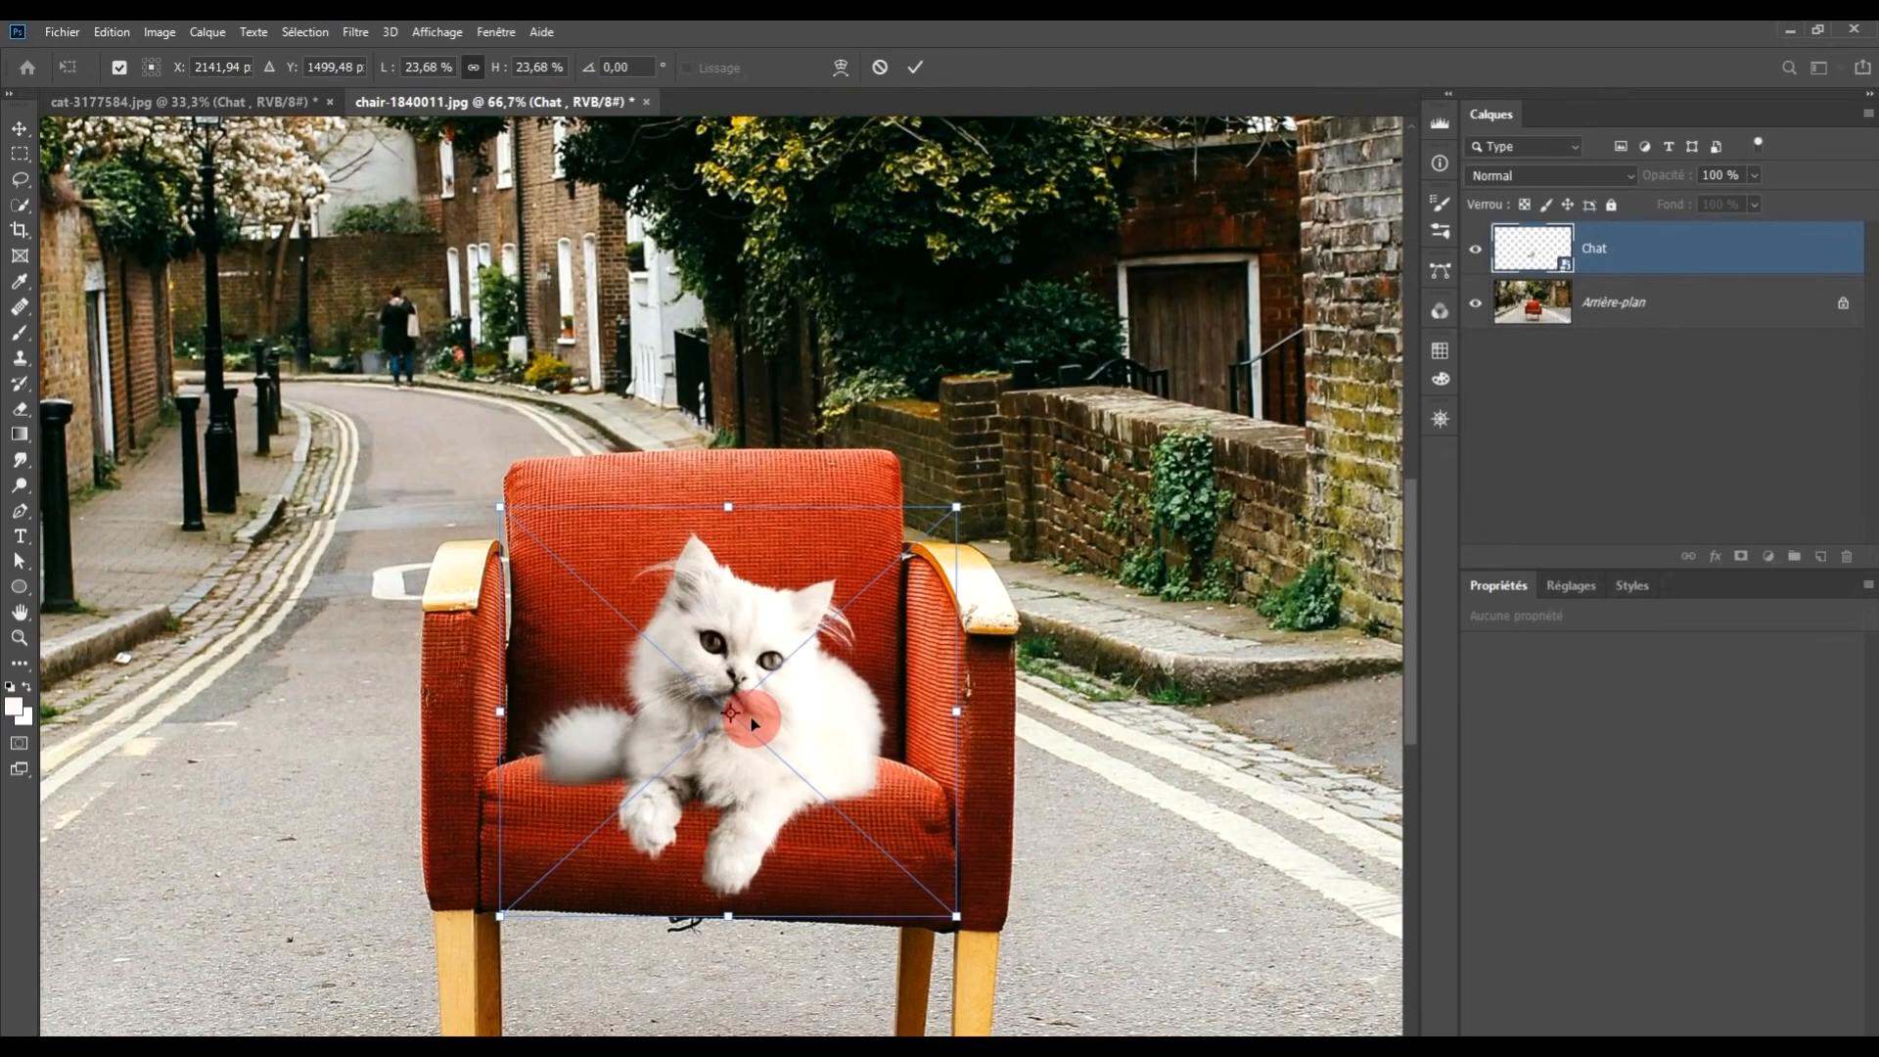
drag(762, 722, 775, 685)
drag(964, 484, 932, 502)
click(915, 66)
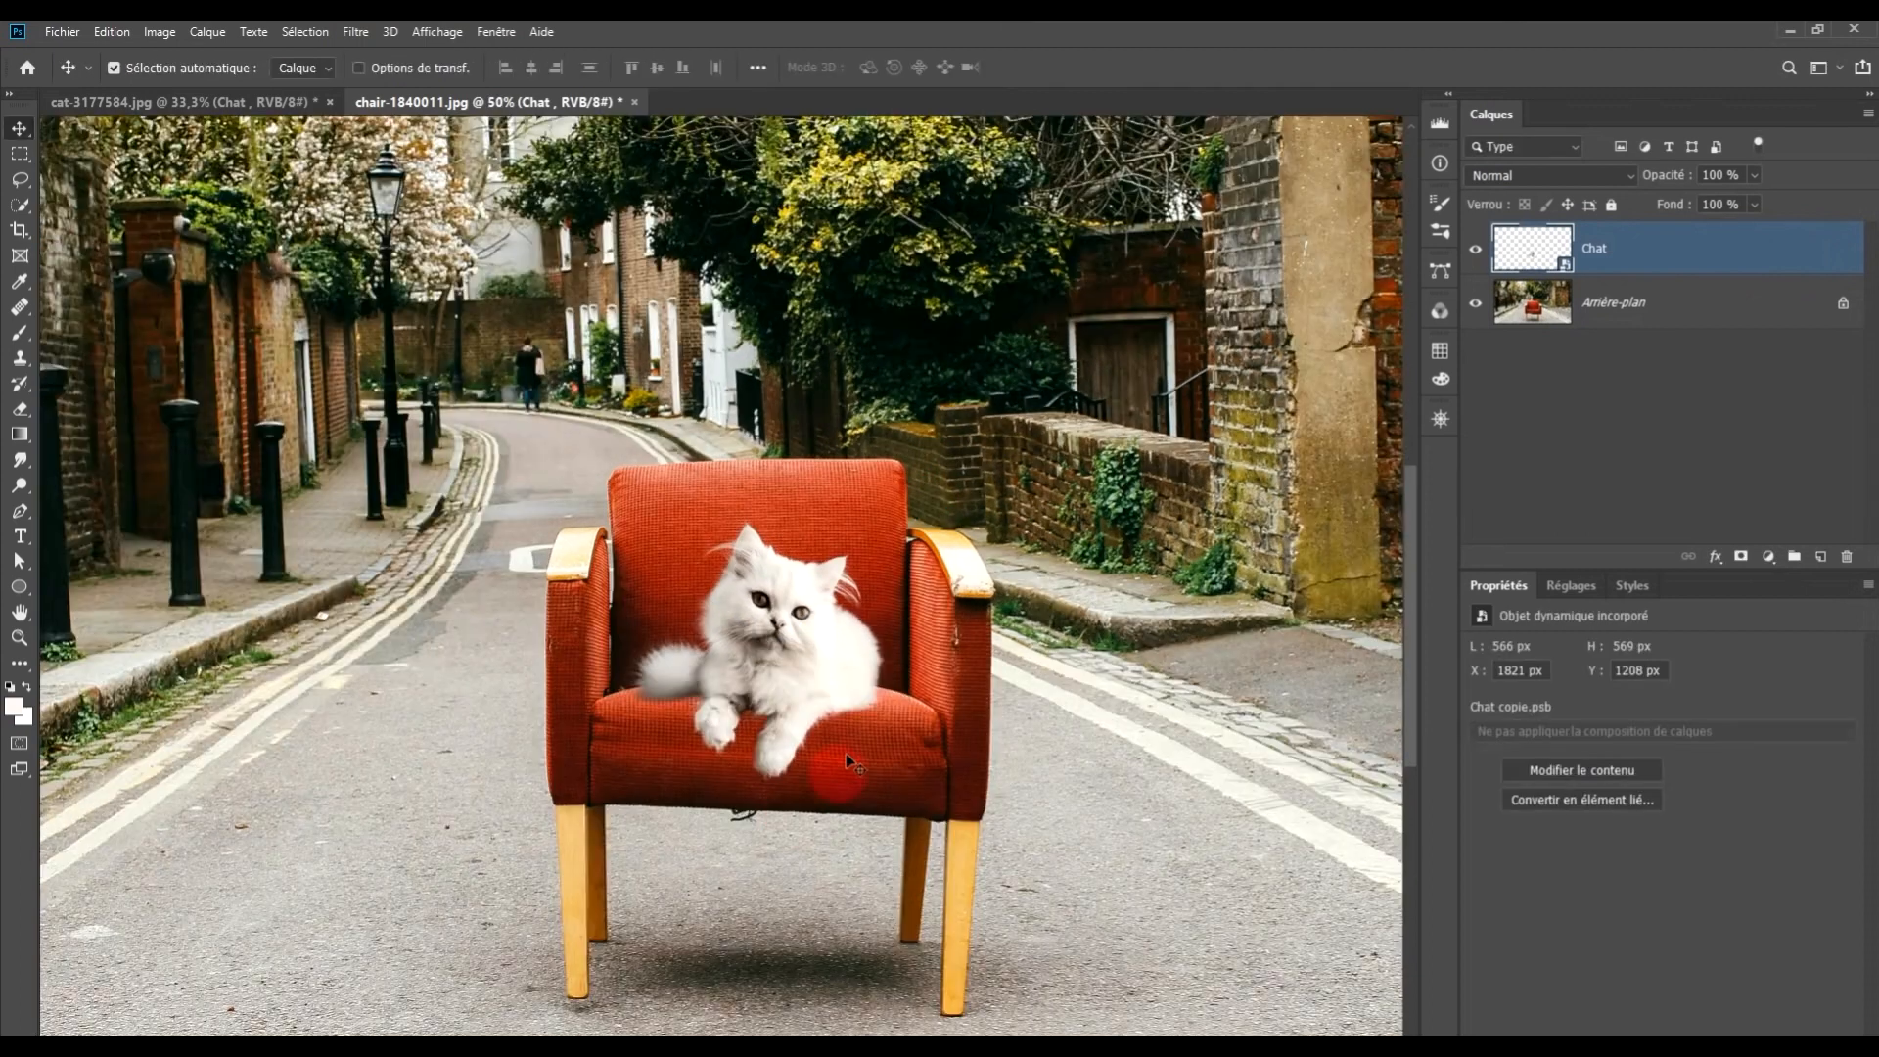
click(734, 940)
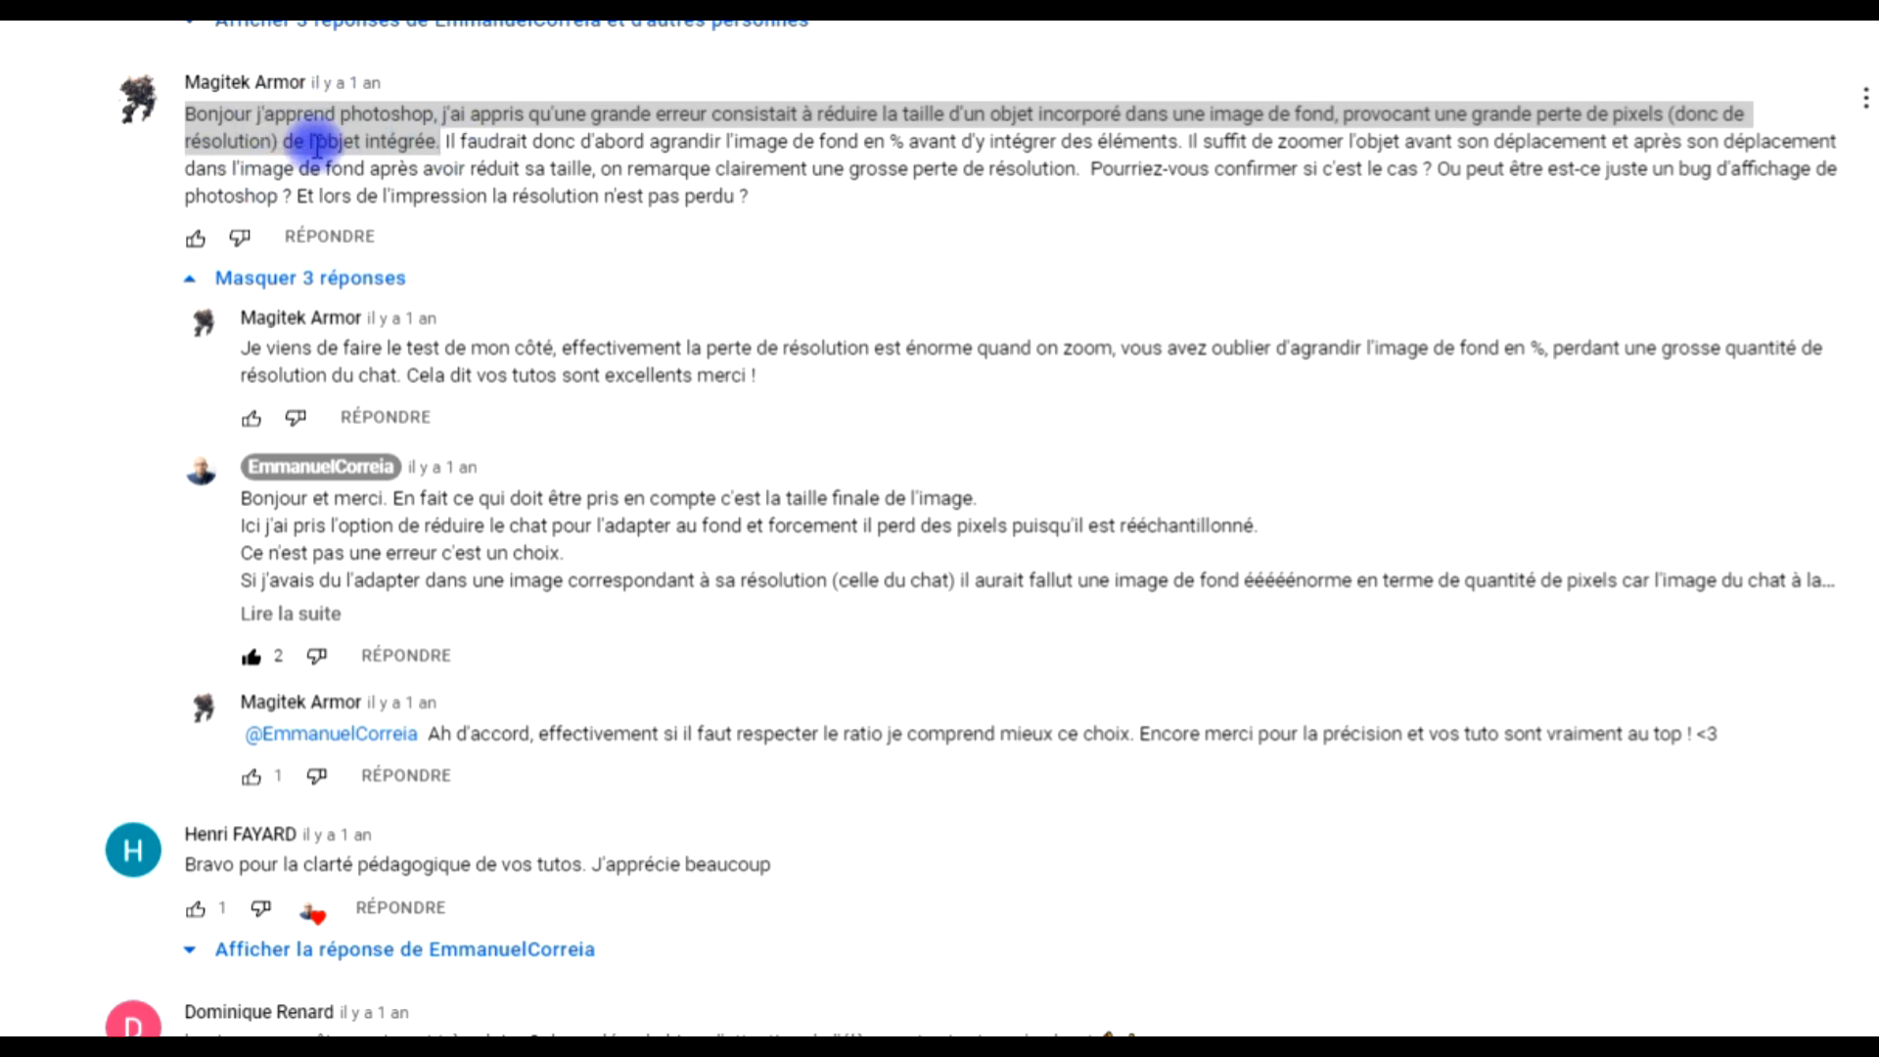
Read the YouTube comment thread about resolution loss when shrinking the embedded cat, expanding the author's full reply
click(446, 112)
mouse_move(450, 109)
mouse_down()
mouse_move(1748, 118)
mouse_move(768, 191)
mouse_move(421, 151)
mouse_move(440, 145)
mouse_up()
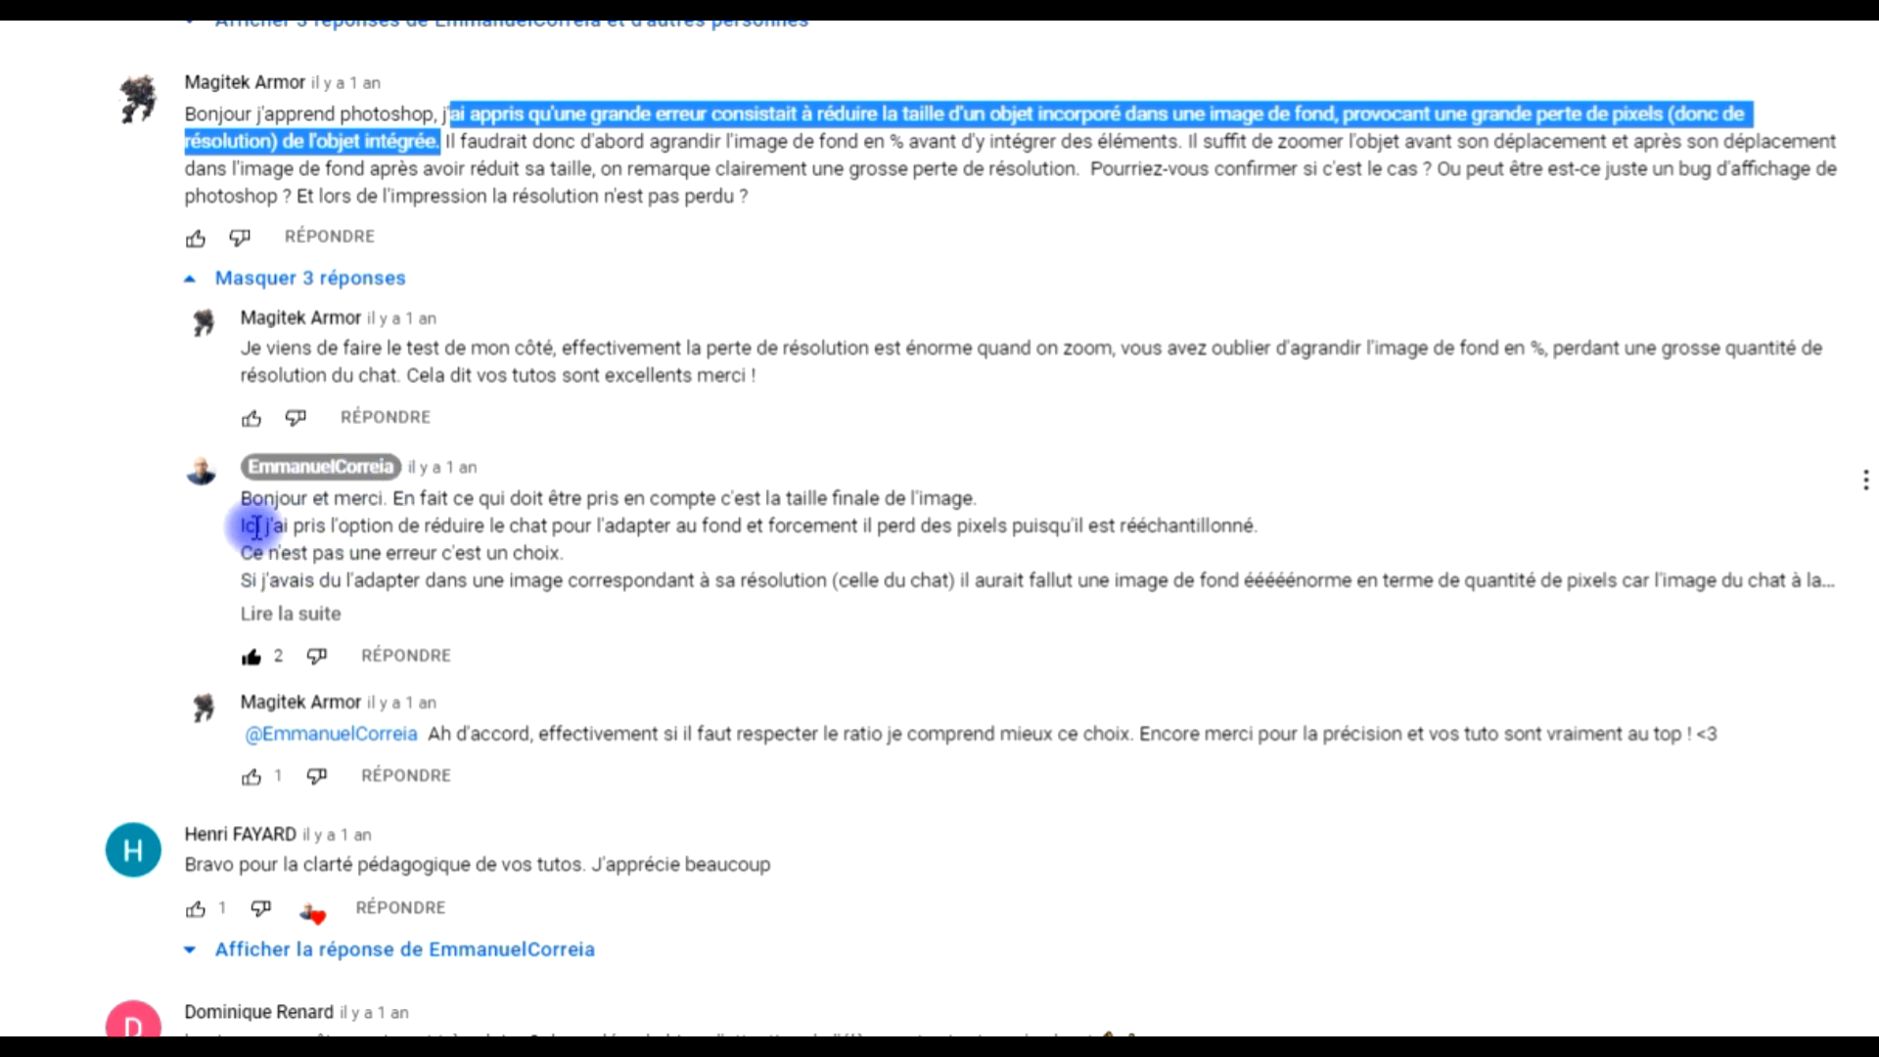
drag(242, 525, 1318, 529)
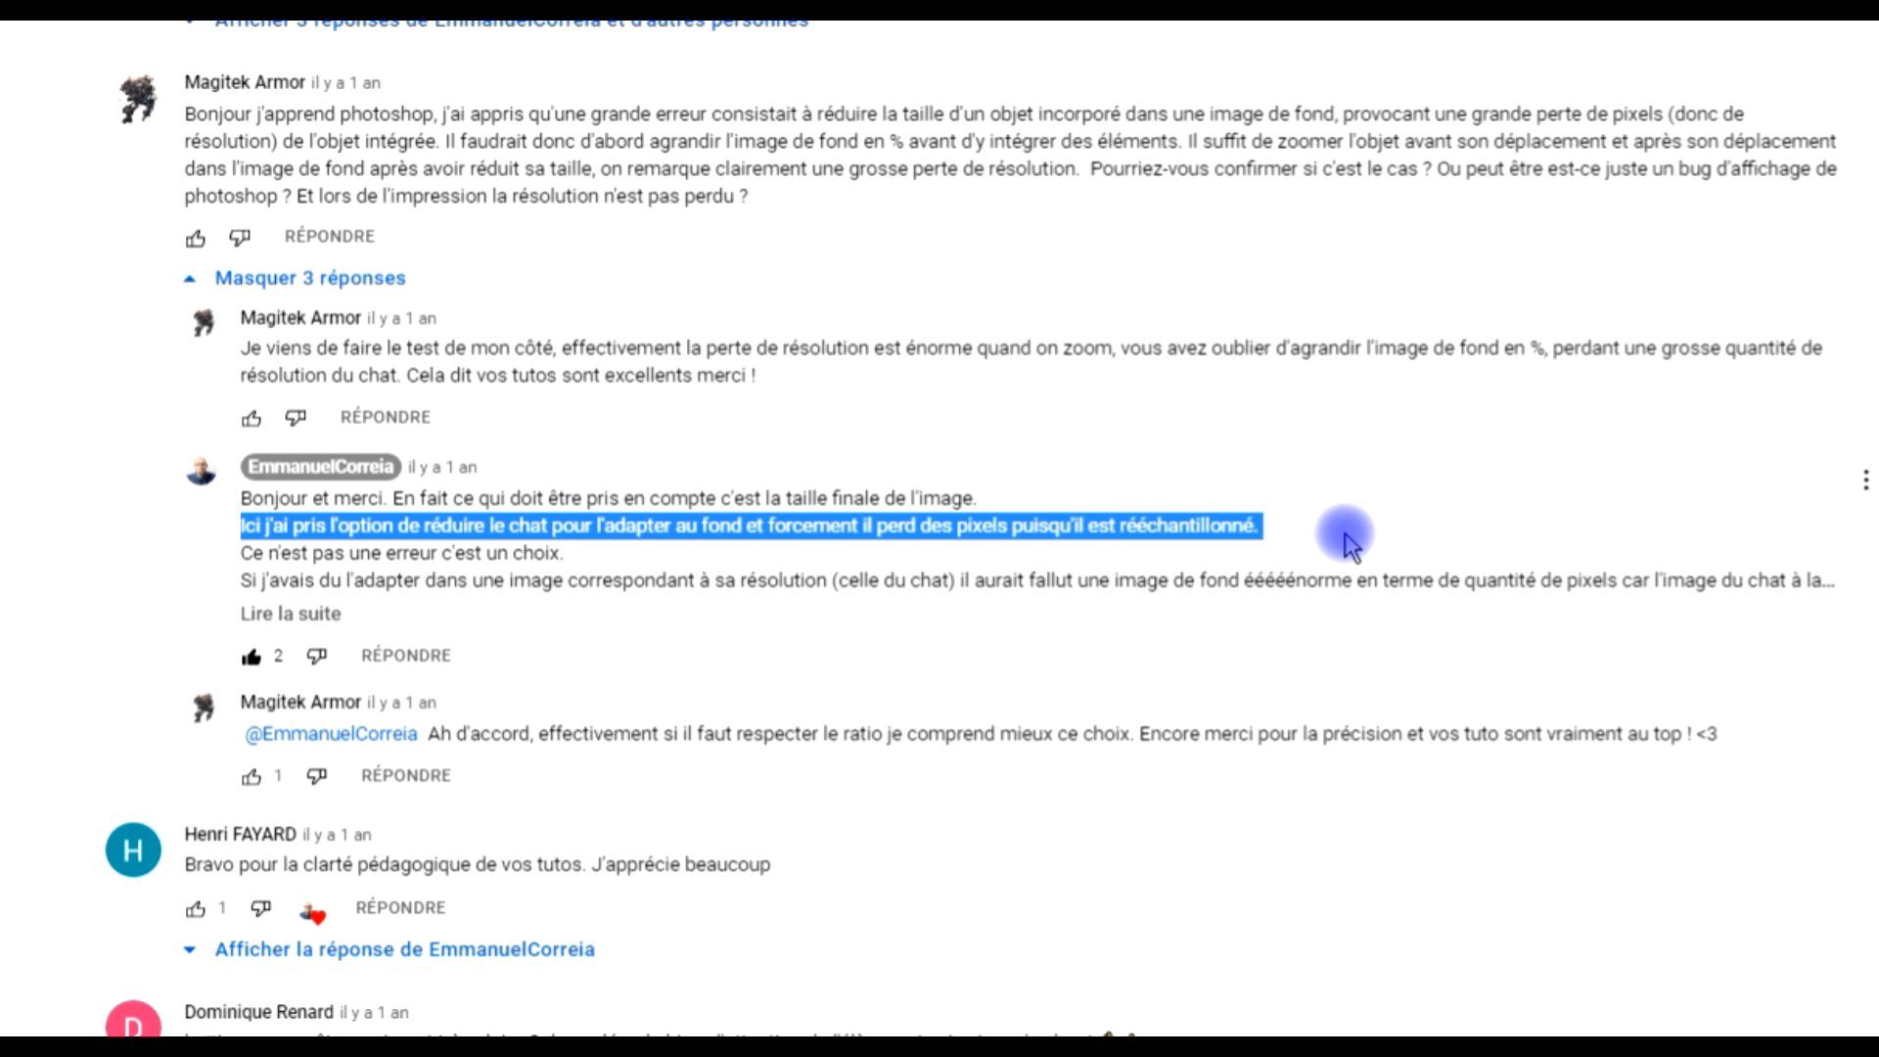
triple_click(379, 551)
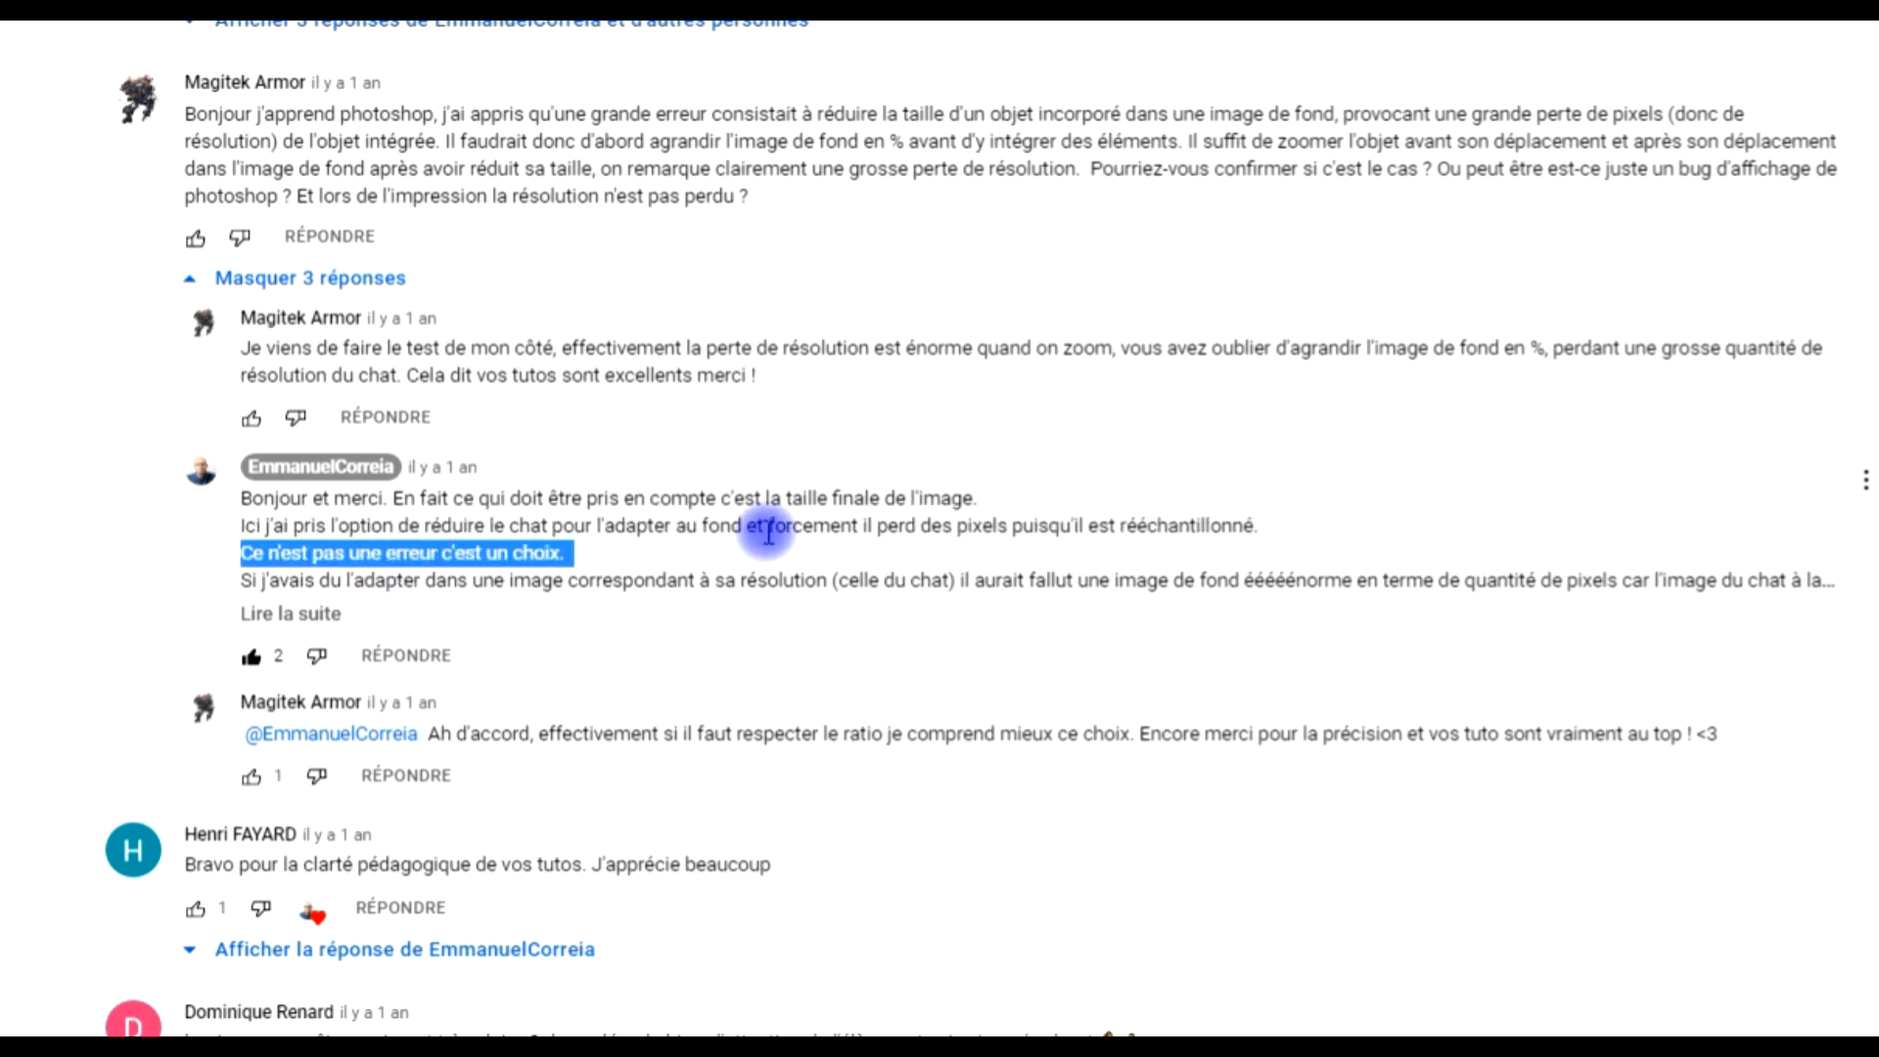
click(267, 615)
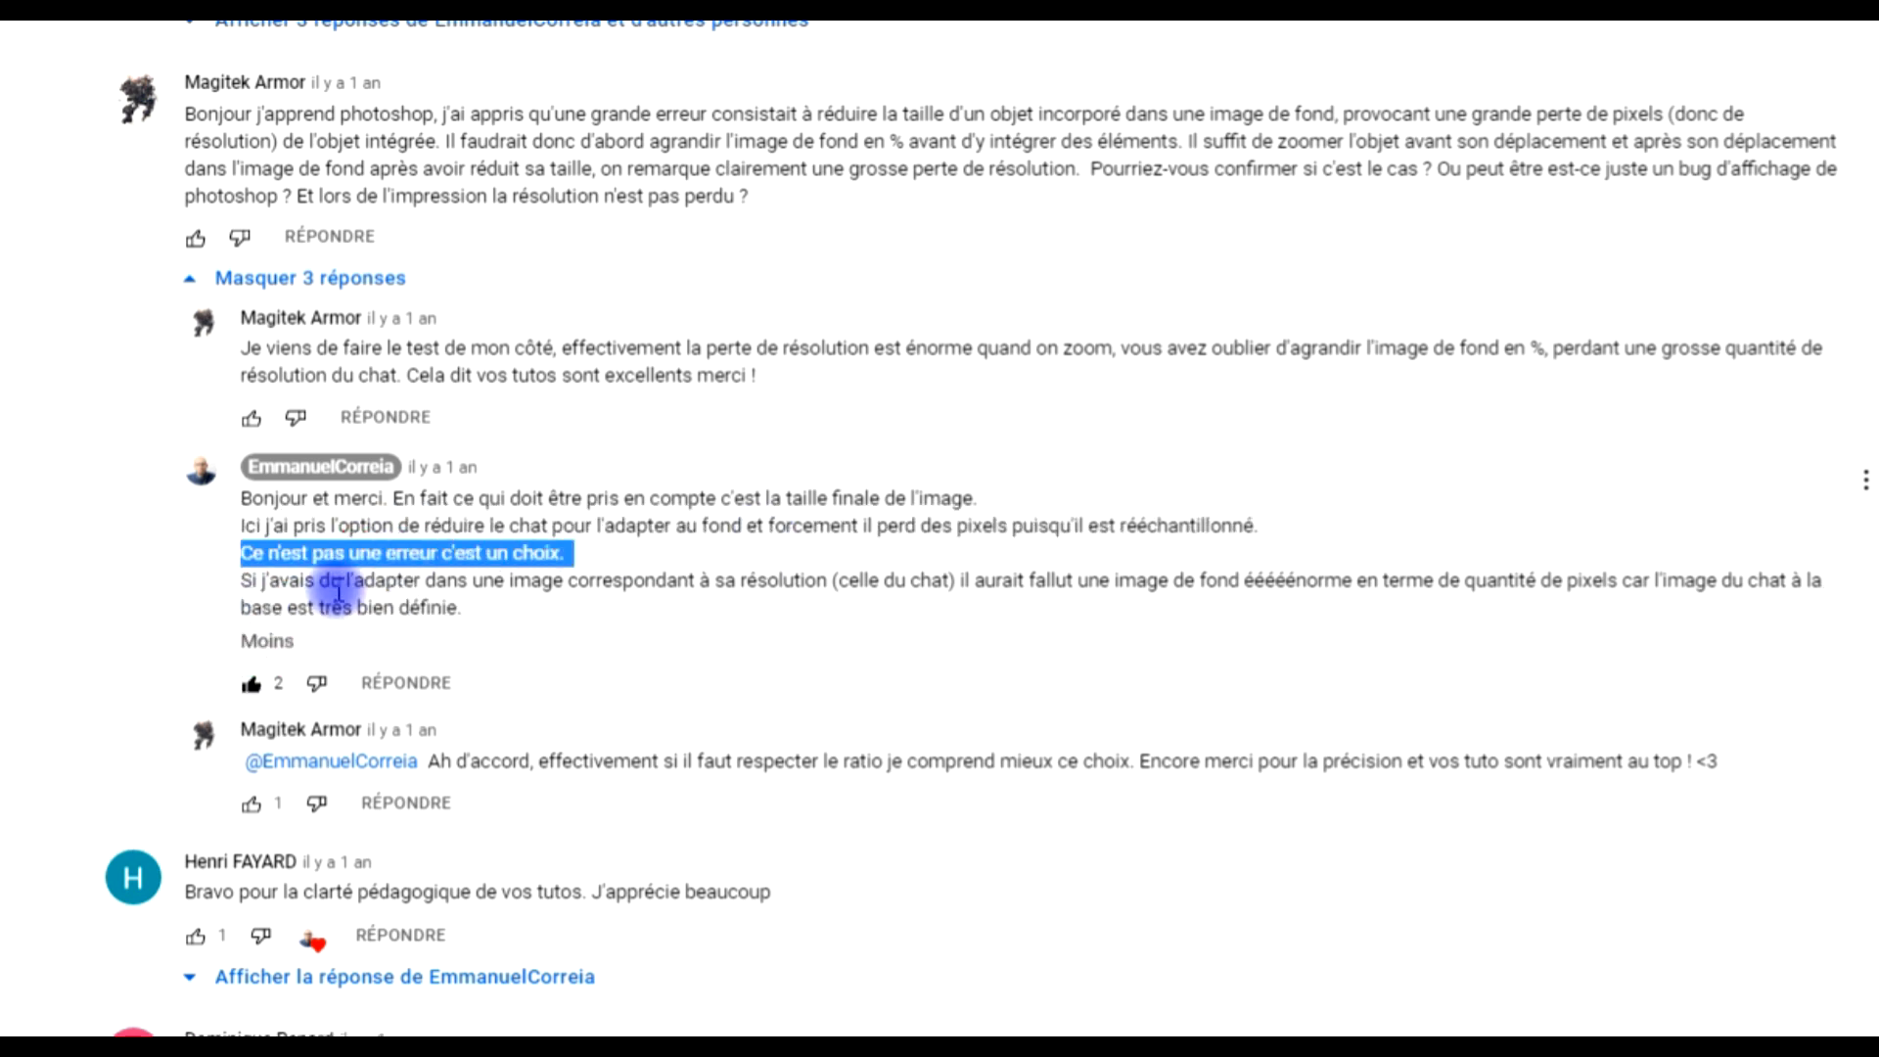
drag(685, 579, 1086, 607)
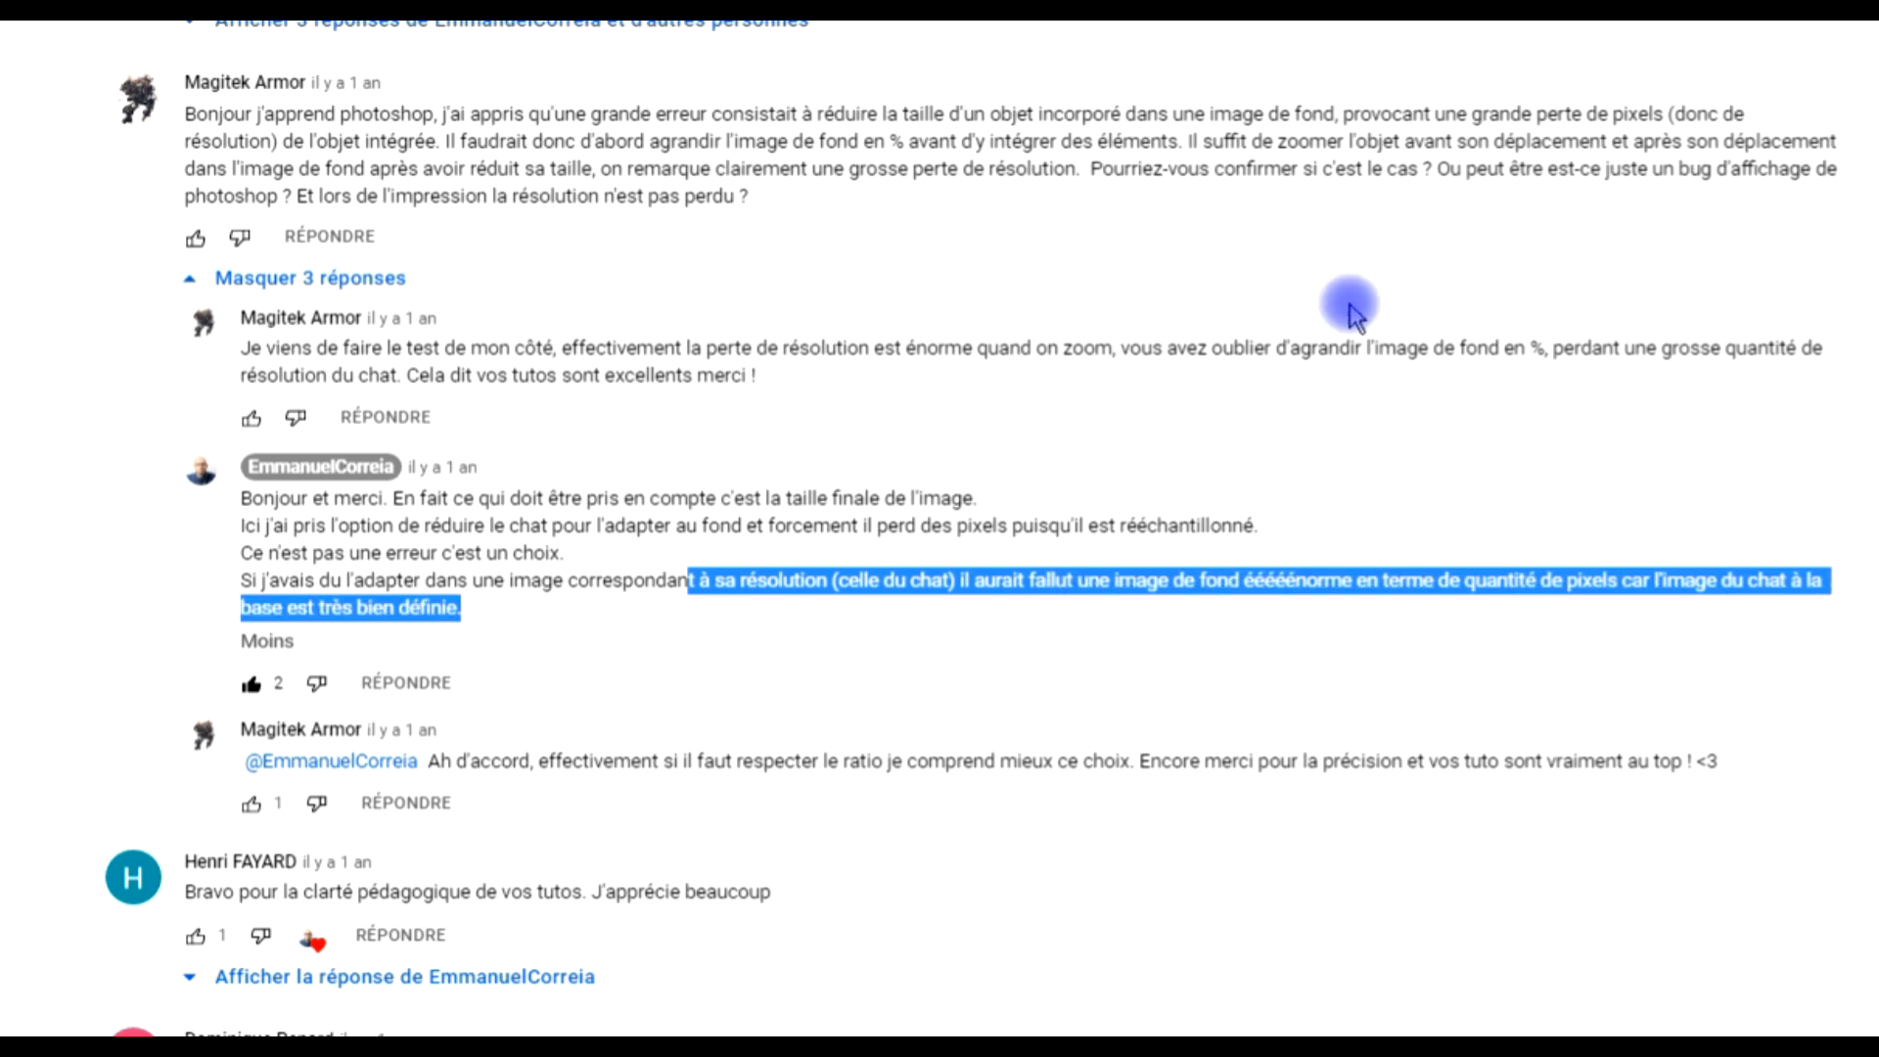
click(619, 614)
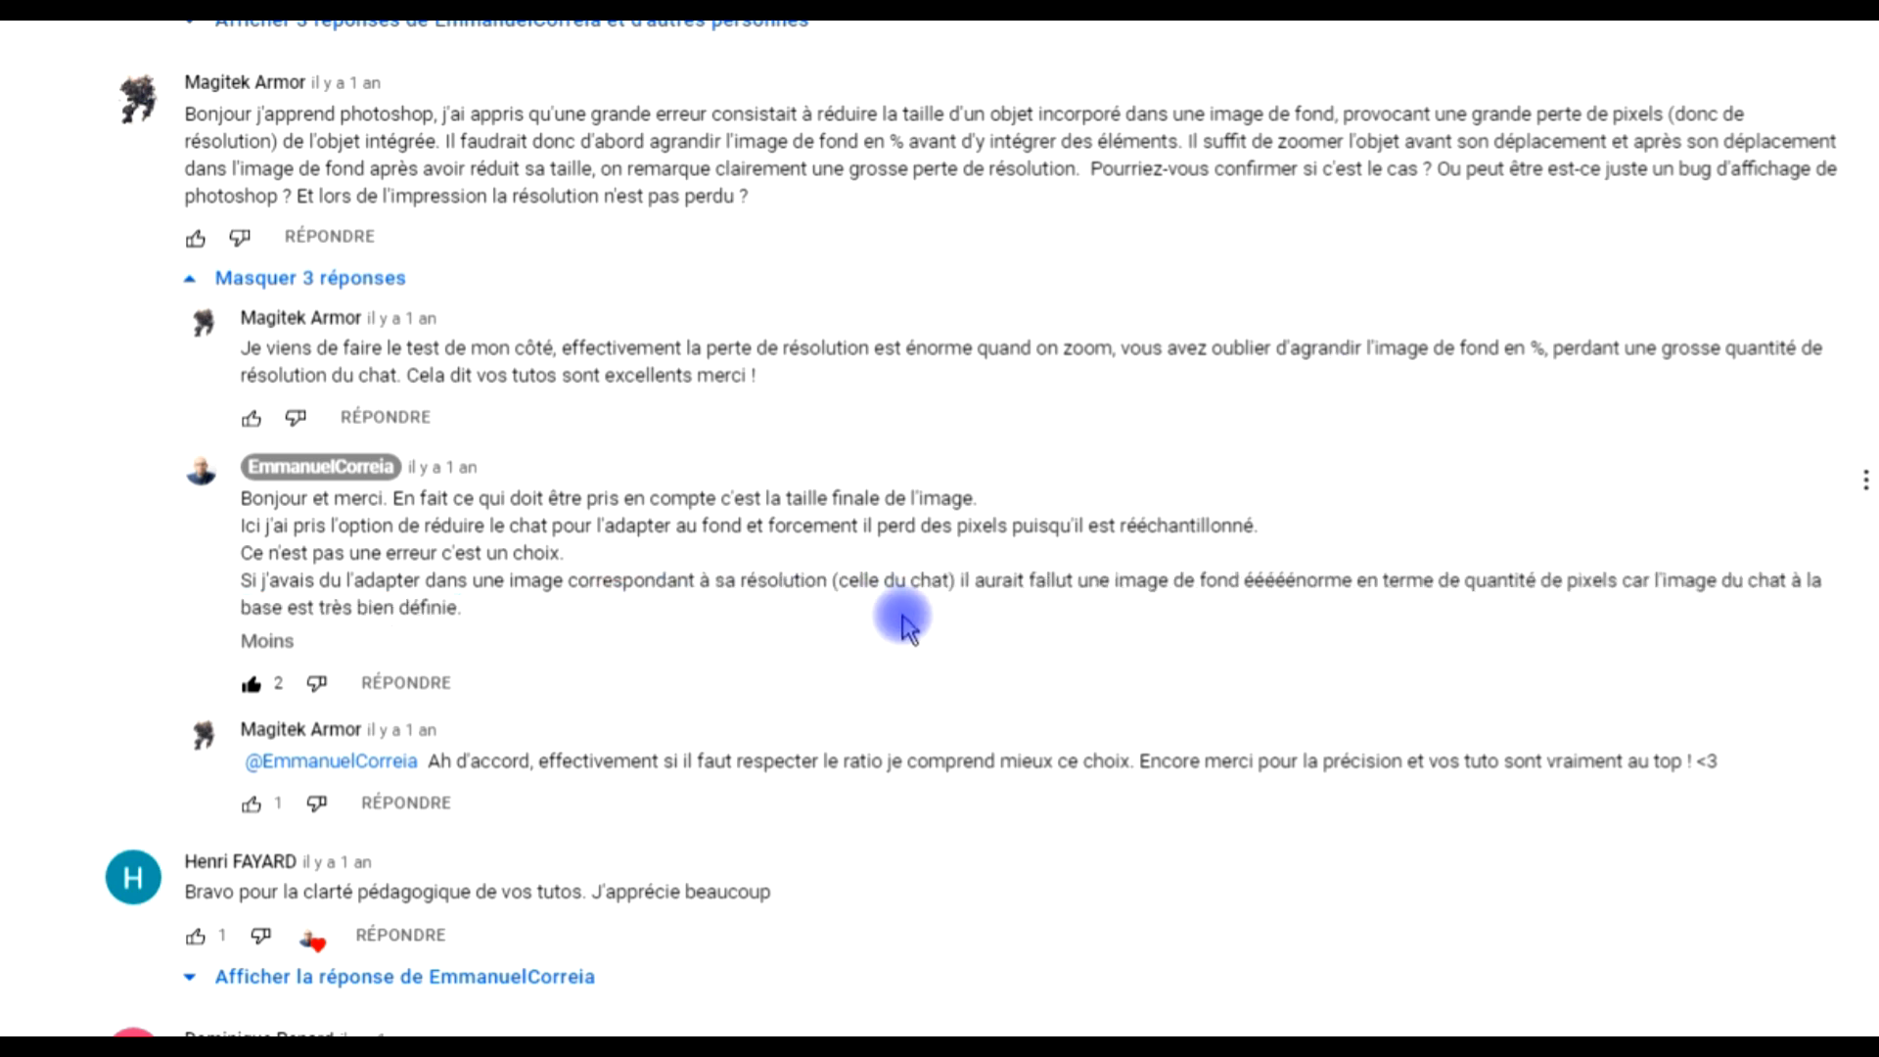